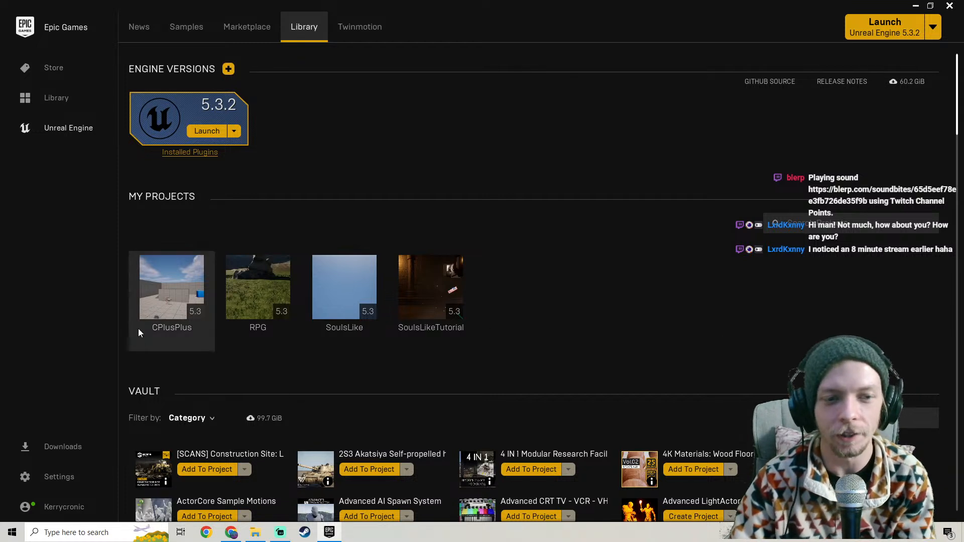
Open the RPG project and enlarge the level viewport by shrinking the content browser
mouse_move(256, 296)
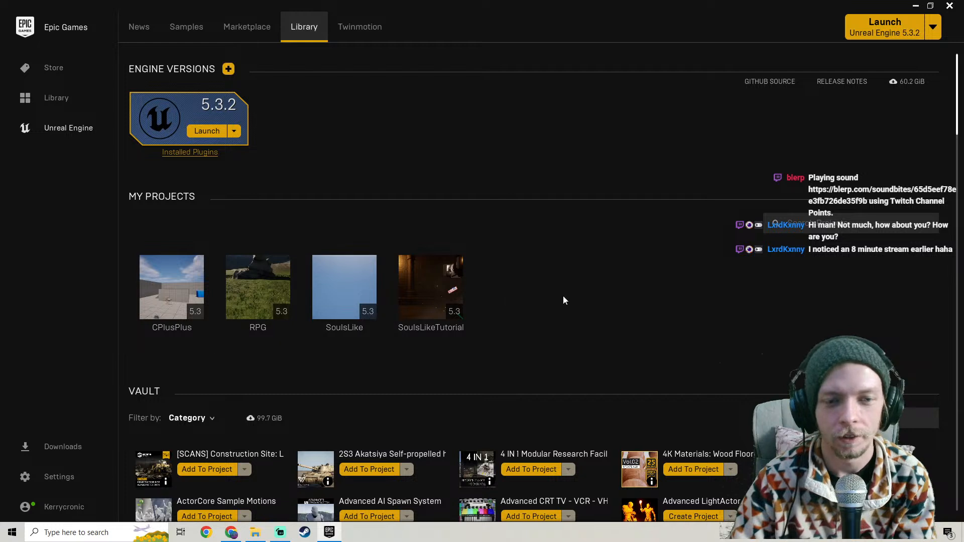
double_click(272, 285)
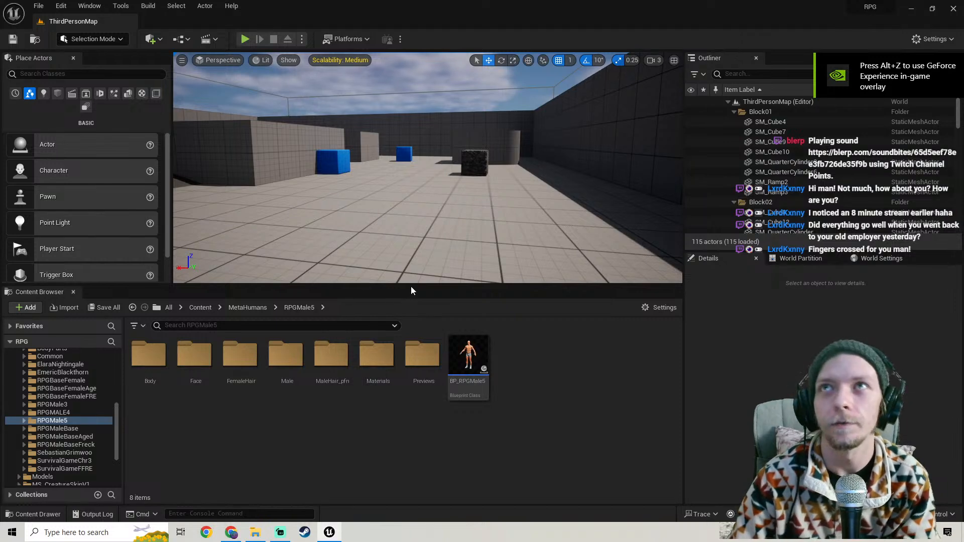
drag(411, 287, 408, 333)
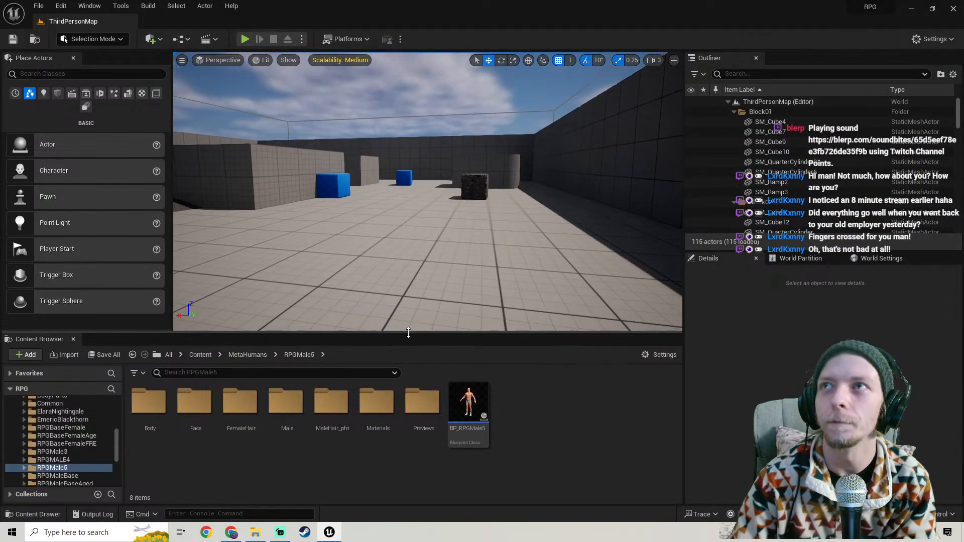
right_drag(428, 201, 226, 201)
right_drag(181, 64, 357, 339)
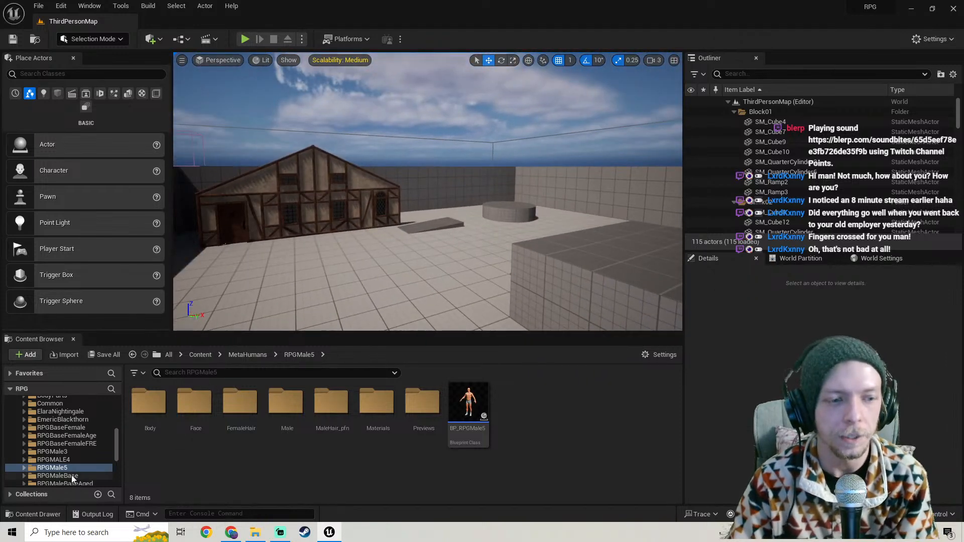
Open the MainMenu level from the ThirdPerson Maps folder
scroll(68, 462, down, 10)
click(50, 473)
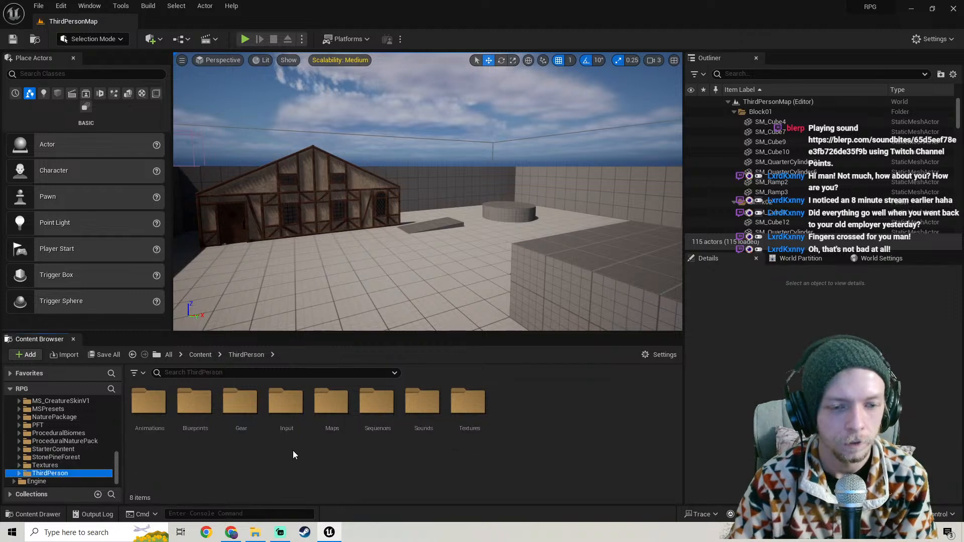
double_click(332, 404)
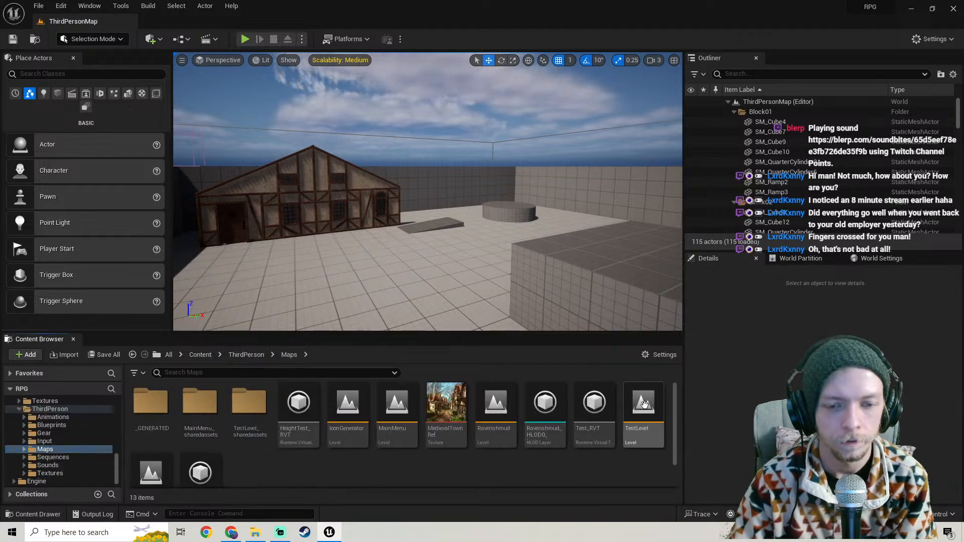
right_drag(643, 311, 617, 308)
key(w)
right_drag(369, 244, 368, 245)
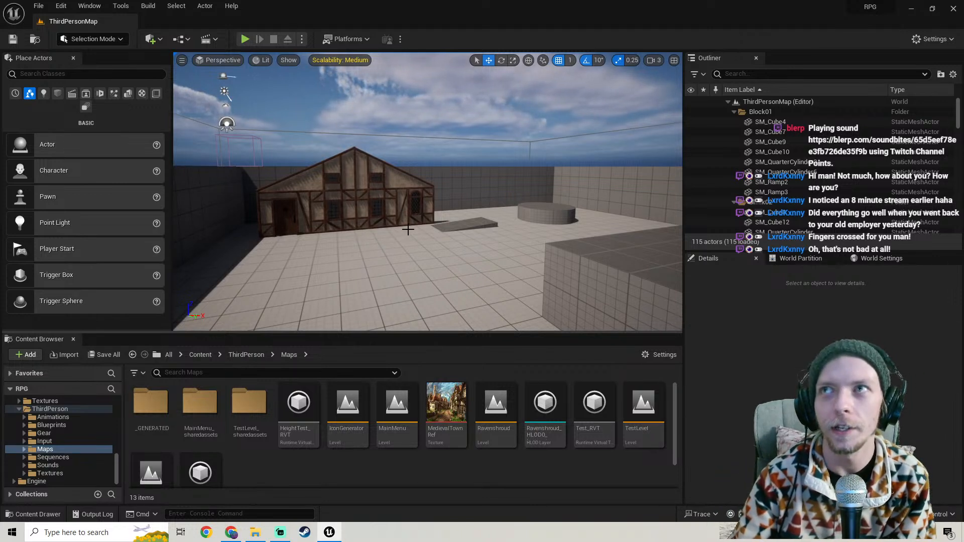
right_drag(427, 234, 422, 234)
key(w)
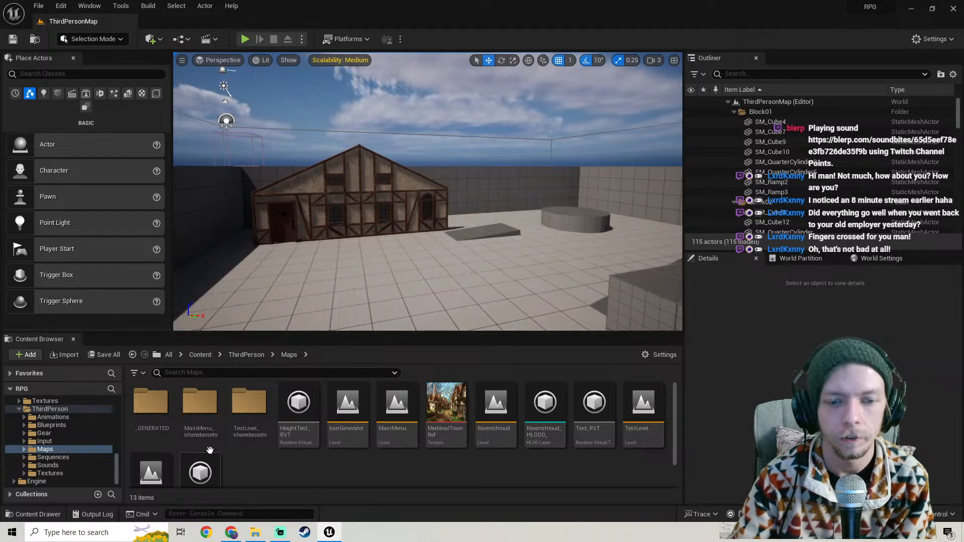
double_click(409, 445)
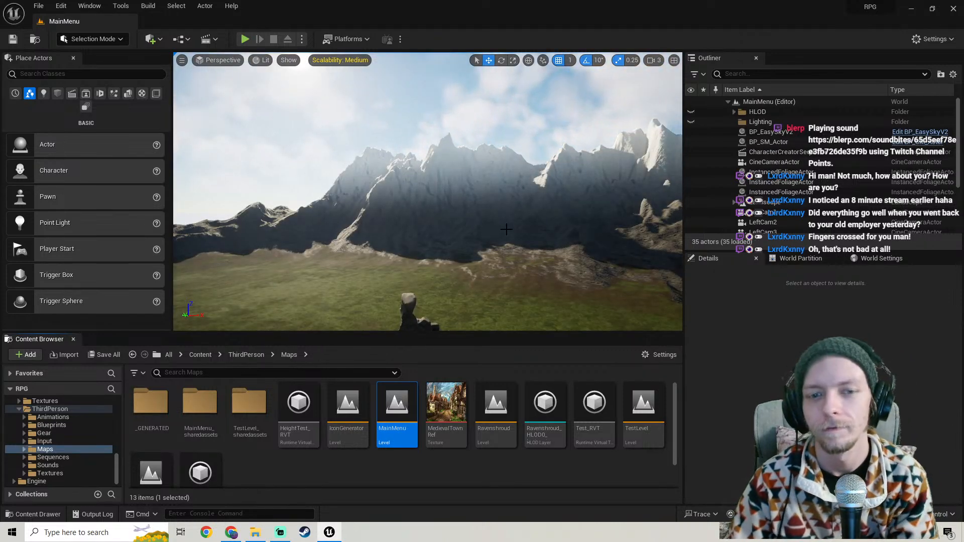
Examine the camera actor, rock and mountain landscape in the MainMenu level, and widen the list of placeable actors
right_drag(506, 230, 502, 281)
mouse_move(493, 214)
right_down()
mouse_move(437, 221)
mouse_move(496, 223)
mouse_move(527, 186)
mouse_move(537, 145)
mouse_move(536, 201)
mouse_move(527, 206)
mouse_move(467, 221)
mouse_move(427, 196)
mouse_move(544, 198)
mouse_move(487, 206)
mouse_move(481, 217)
right_up()
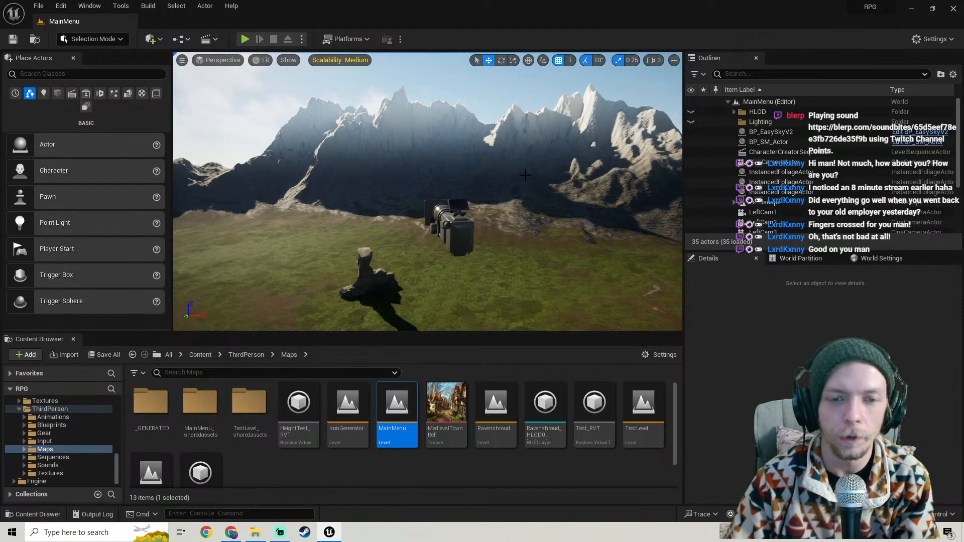
mouse_move(388, 188)
right_down()
mouse_move(432, 191)
mouse_move(347, 191)
mouse_move(387, 182)
right_up()
key(s)
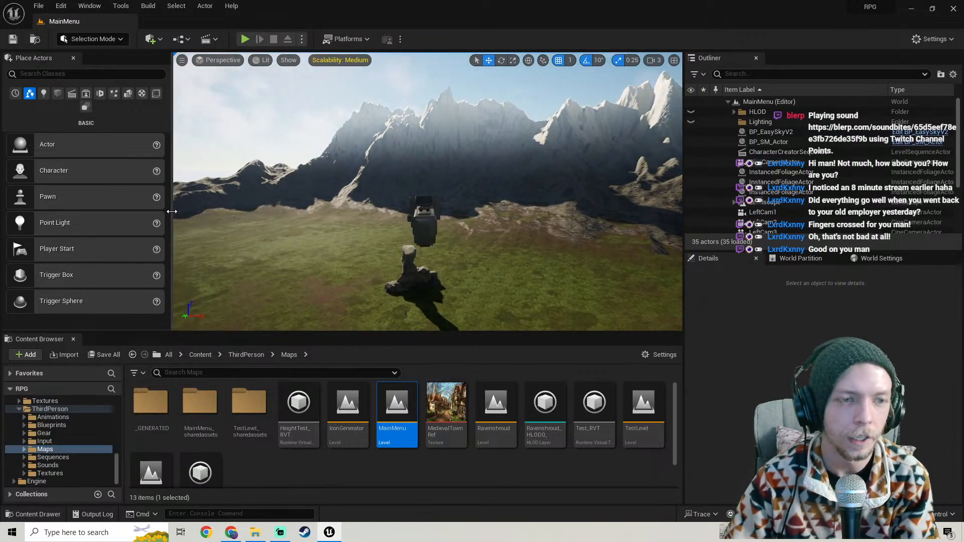
drag(173, 210, 194, 215)
scroll(439, 192, up, 2)
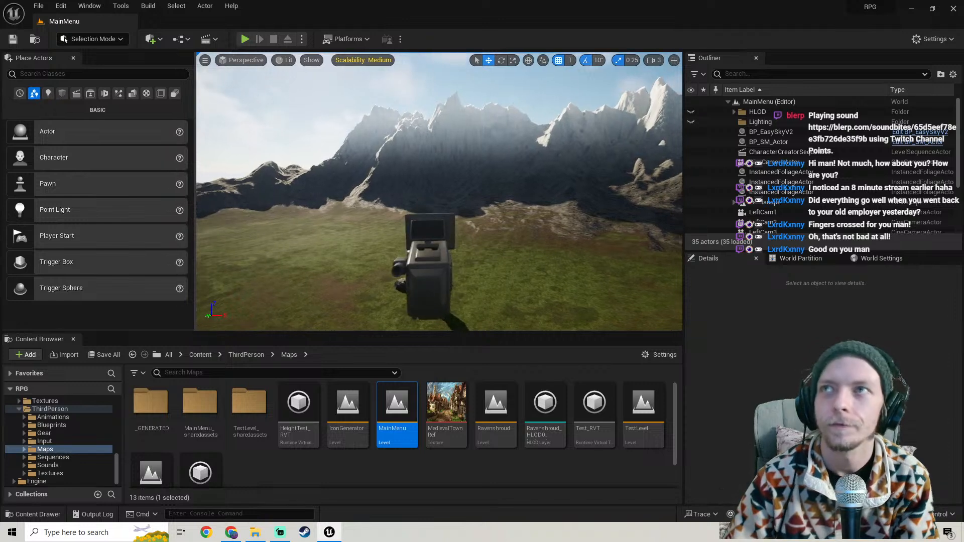
scroll(439, 192, down, 2)
mouse_move(347, 194)
mouse_down()
mouse_move(345, 176)
mouse_move(346, 194)
mouse_up()
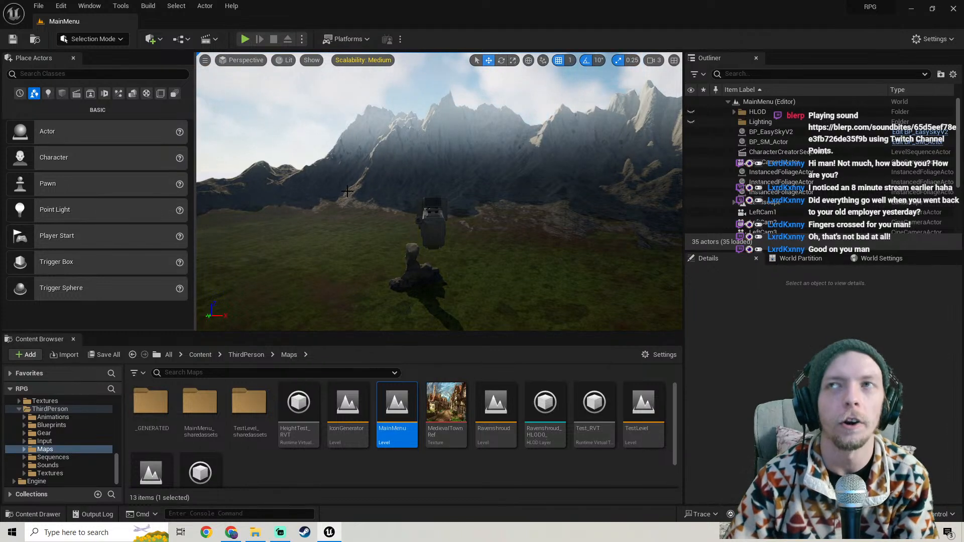
drag(347, 194, 337, 181)
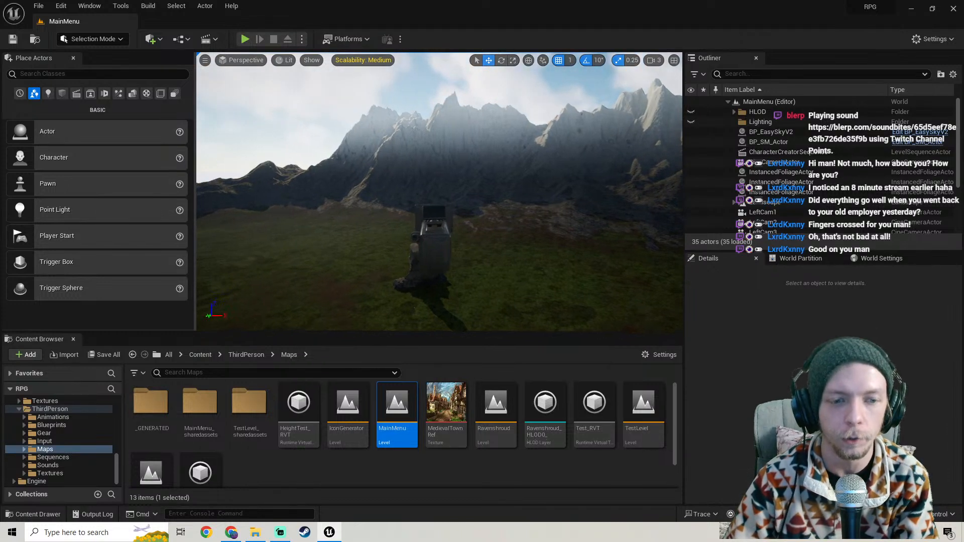
Open the CharacterCreator widgets folder under ThirdPerson, Blueprints, Widgets
click(50, 408)
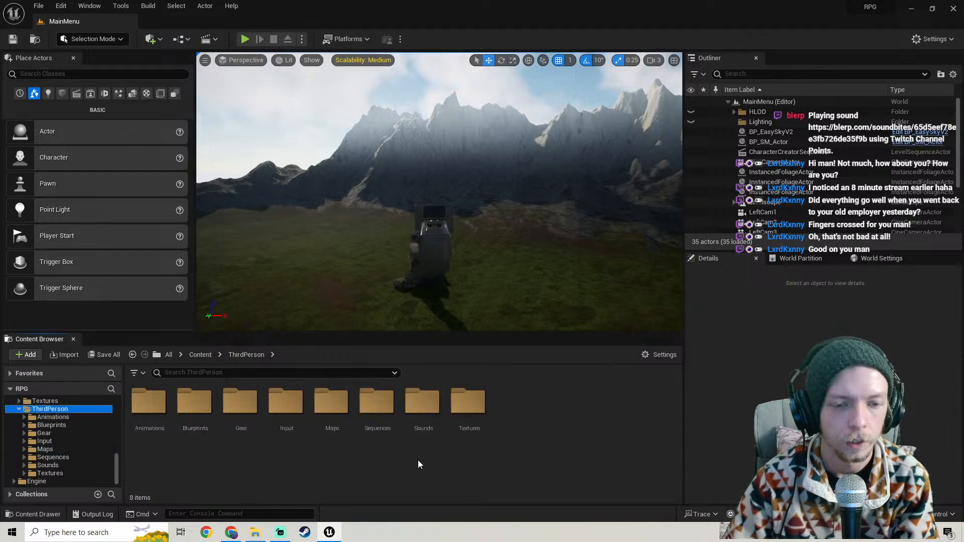
double_click(197, 404)
scroll(562, 455, down, 2)
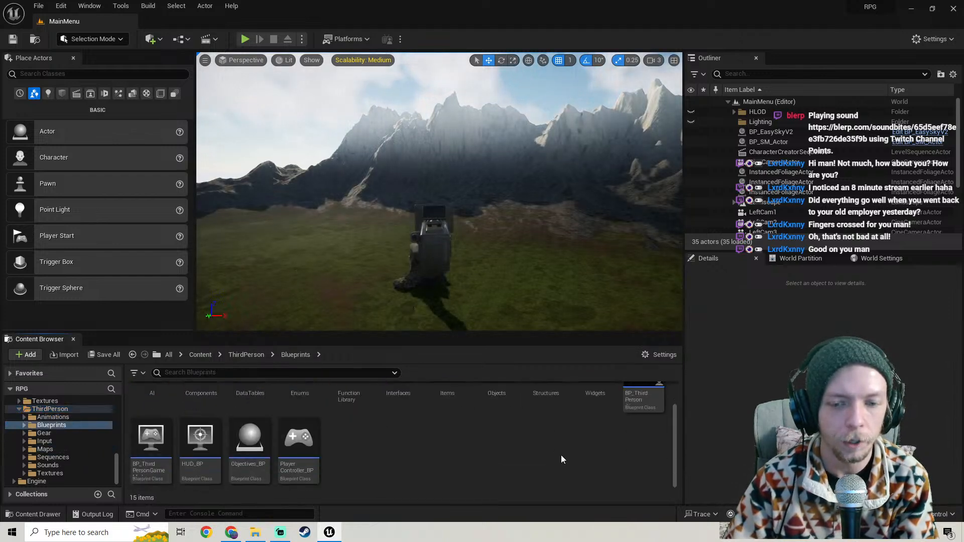
scroll(561, 454, up, 2)
double_click(594, 410)
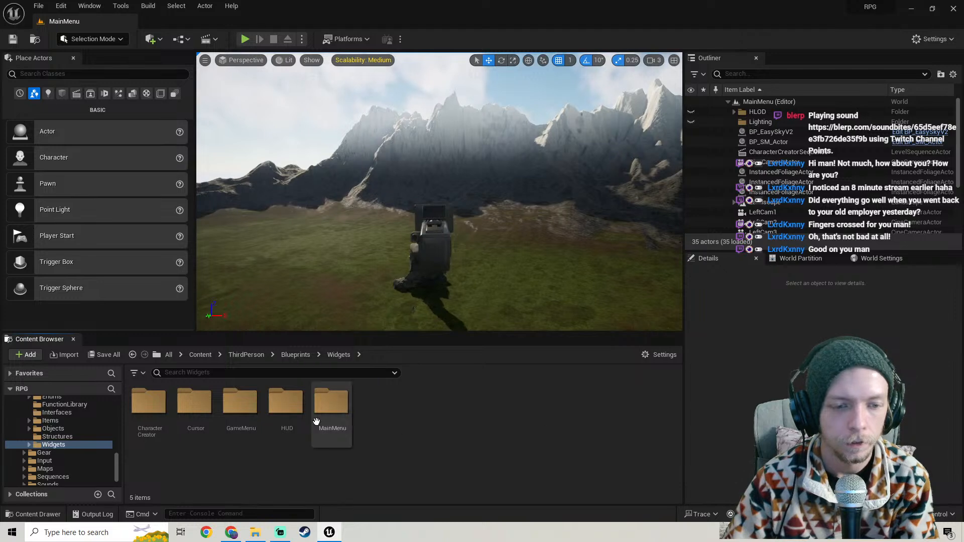
double_click(149, 404)
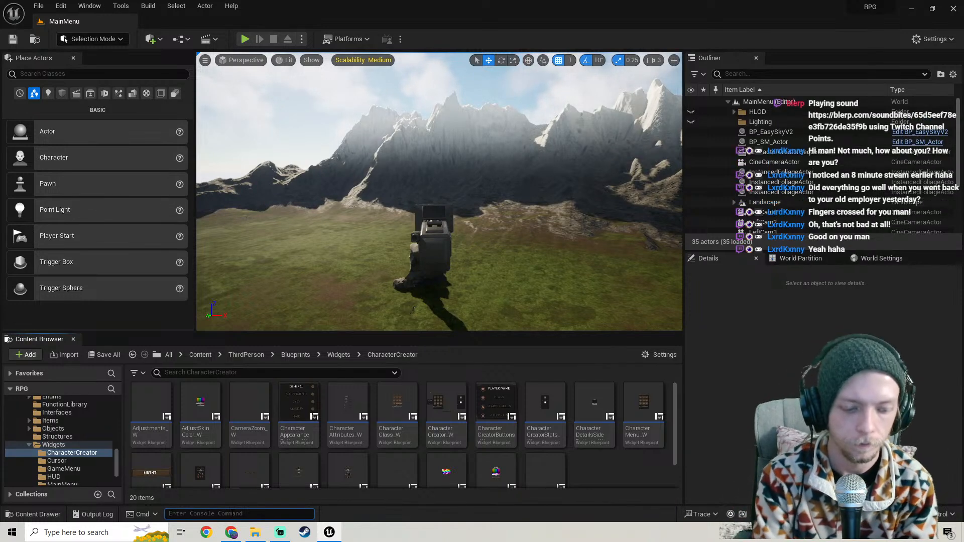
Set the texture streaming pool to 5000 with the console command r.streaming.poolsize 5000
text(r.streaming)
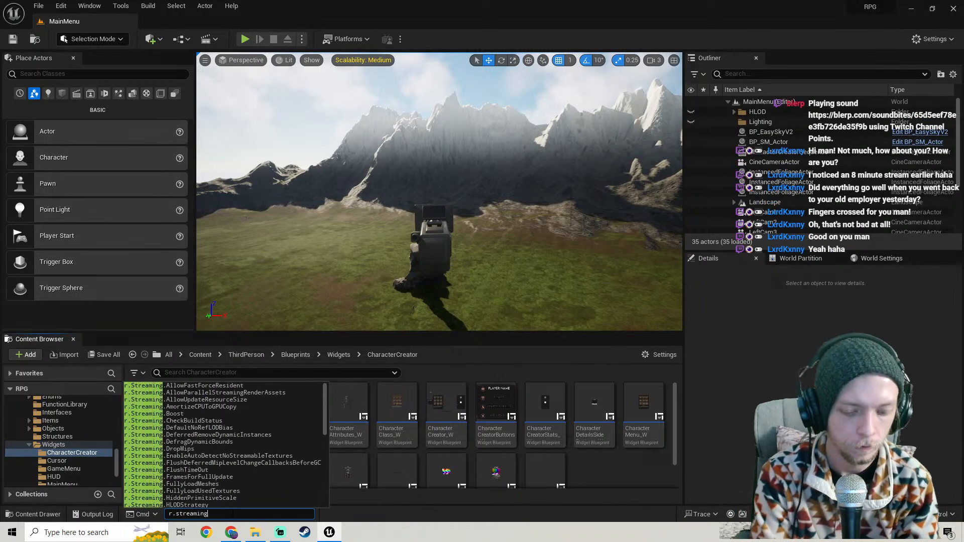
text(.poolsize 5000)
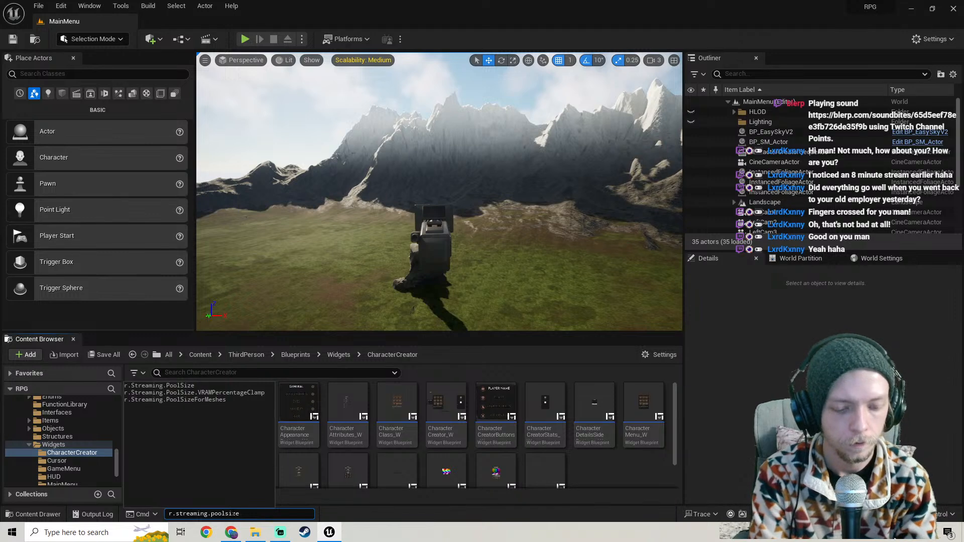
key(Return)
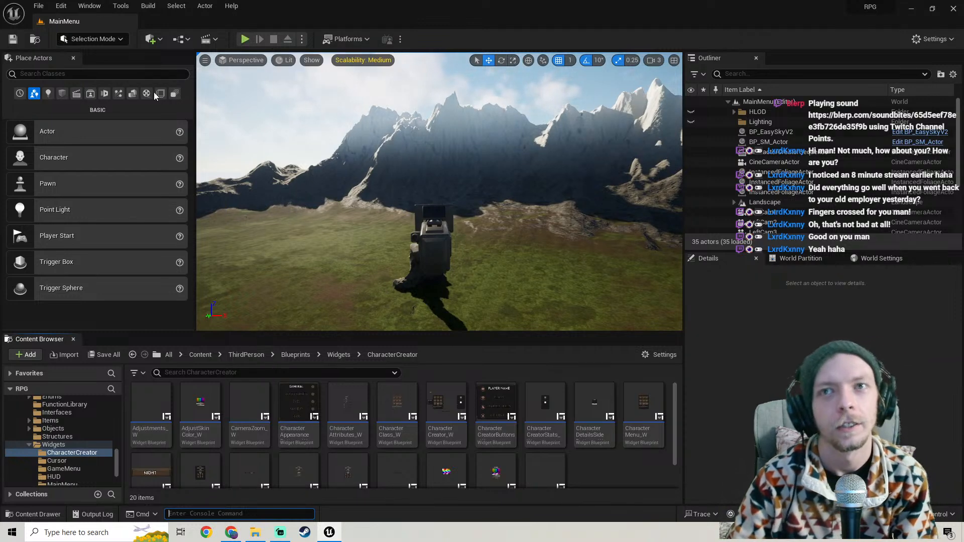
Play the MainMenu level in the editor viewport and start a new game on Very Hard difficulty
drag(390, 340, 384, 347)
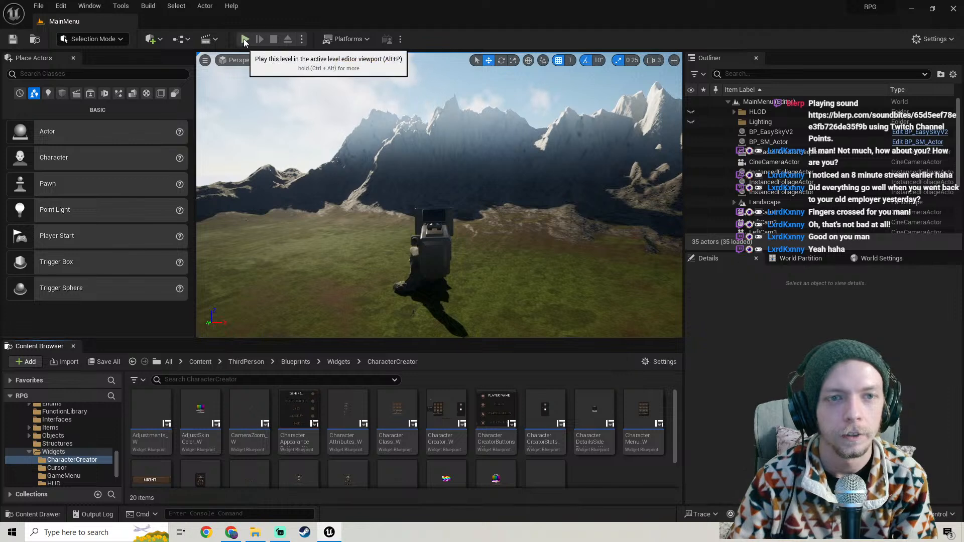
key(alt+p)
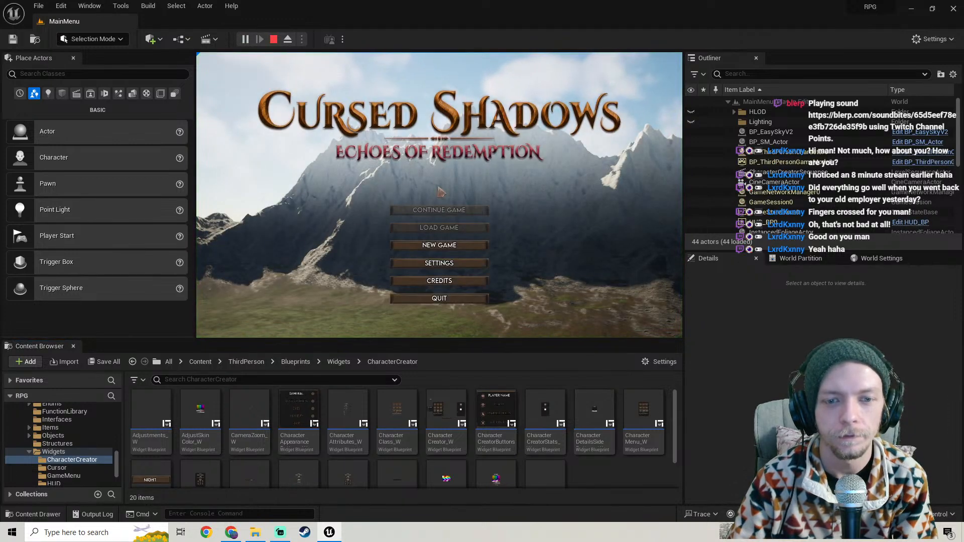
click(451, 248)
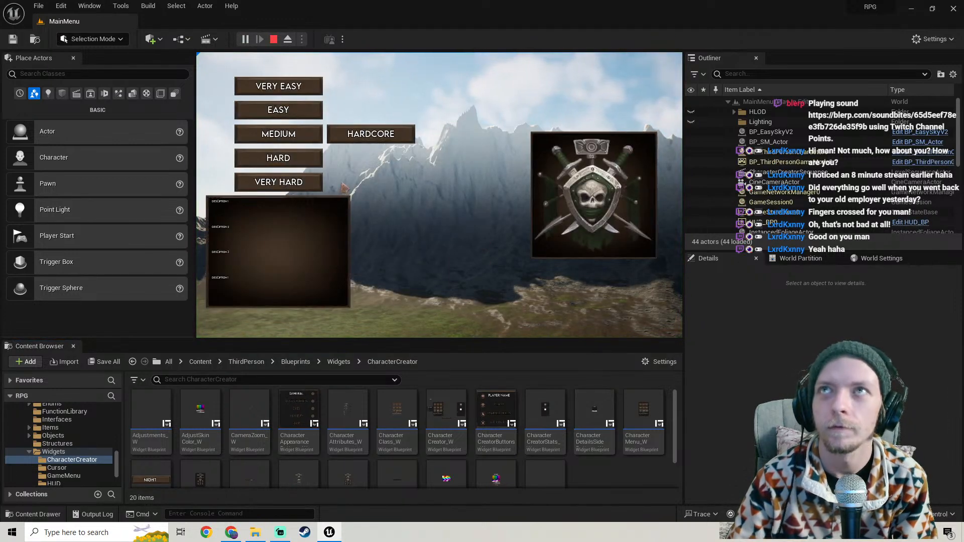
click(307, 182)
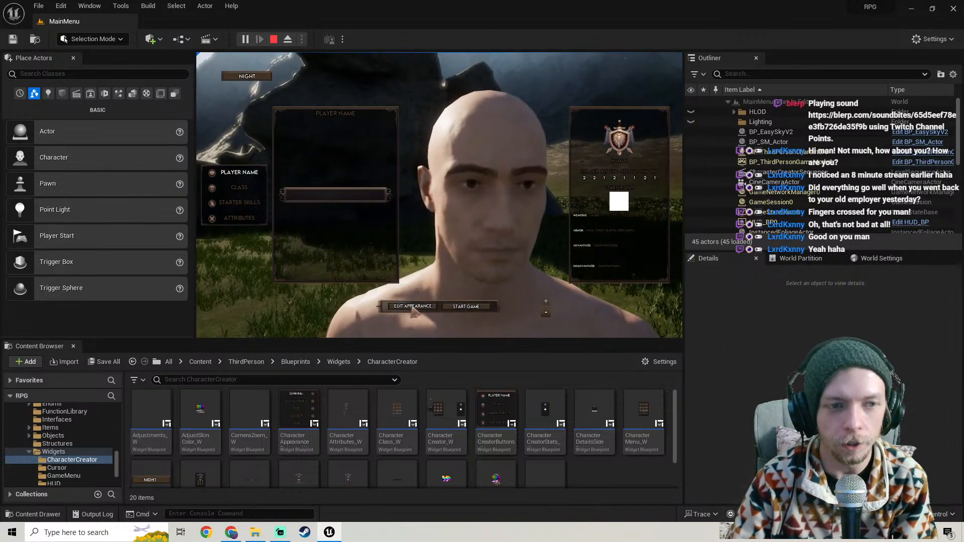
Open the character's appearance editor in the running game and try the Maturity slider below the head choices
click(412, 307)
scroll(507, 183, down, 3)
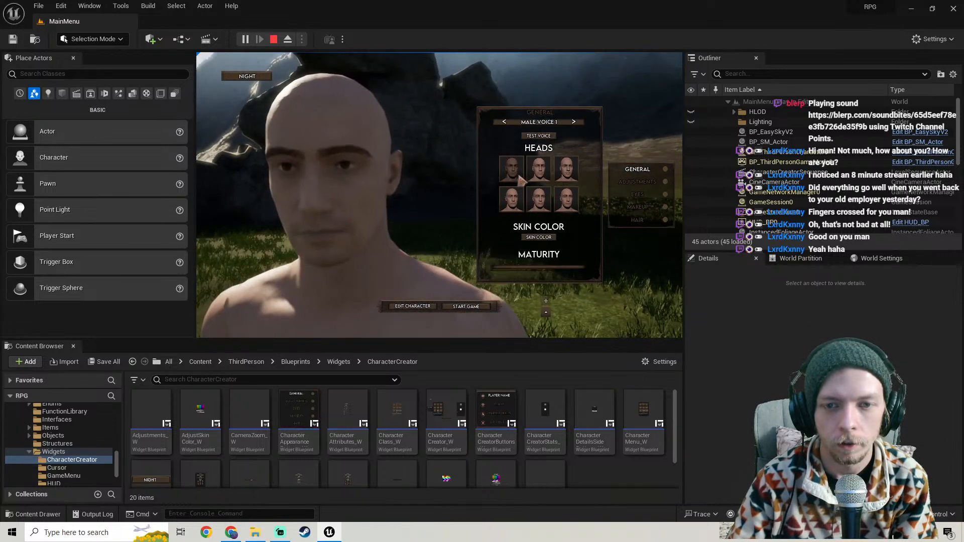
key(XF86AudioPlay)
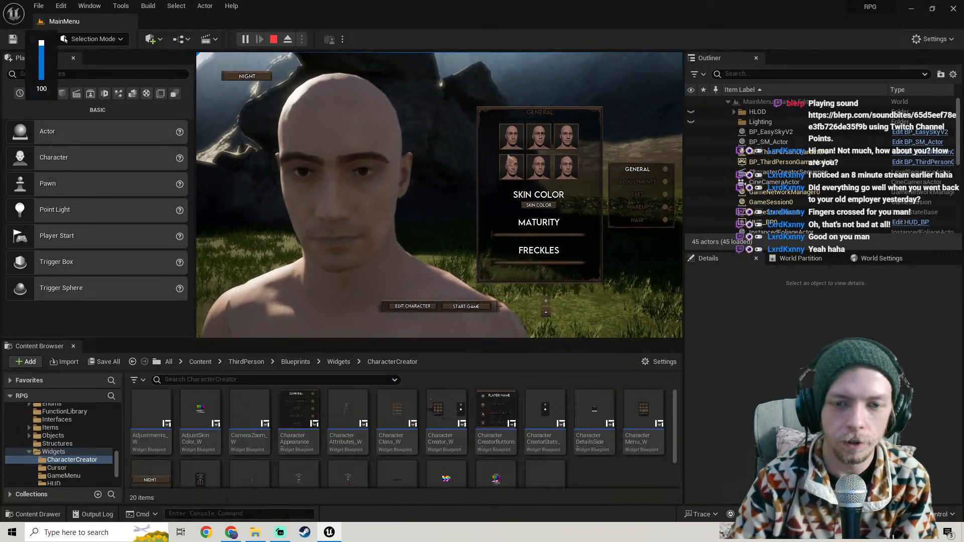
drag(492, 236, 514, 238)
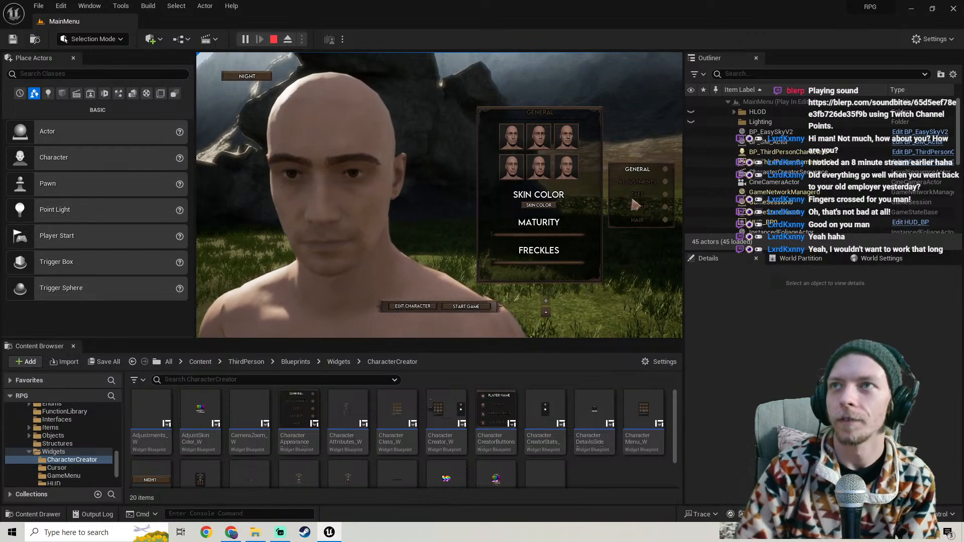
Return to the character editing page, test the camera zoom and enter SDJHFGJHSDJ as the player name
click(415, 306)
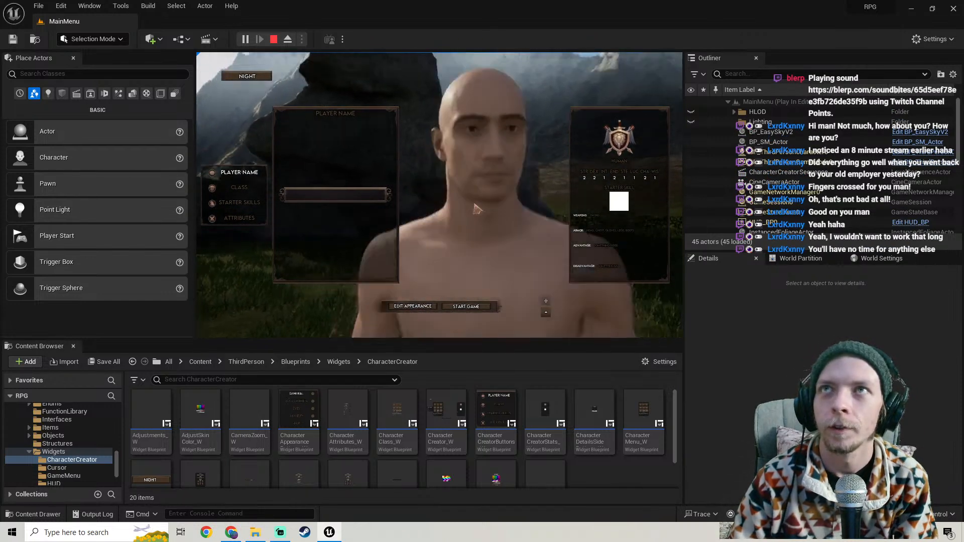
scroll(477, 208, up, 3)
scroll(477, 209, down, 5)
scroll(477, 209, up, 5)
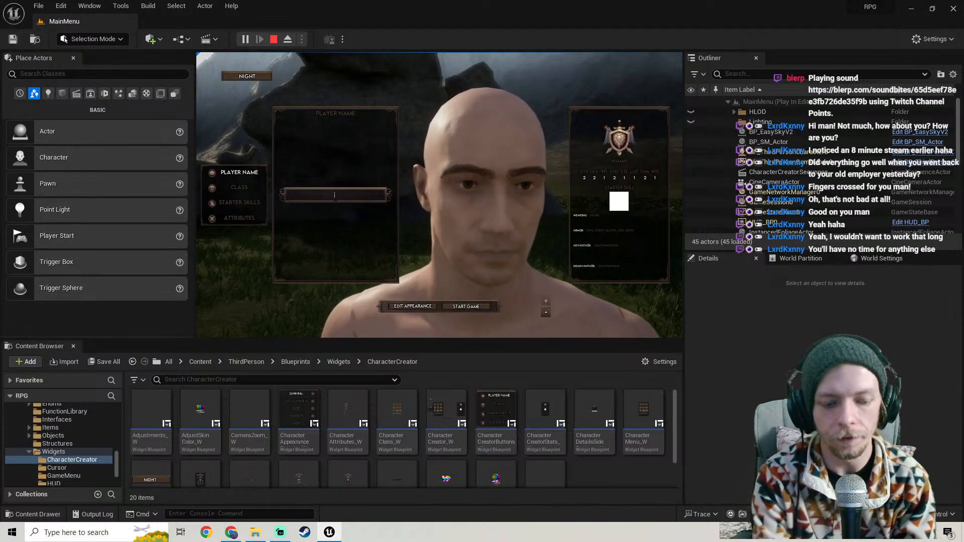
click(335, 196)
text(SDJHFGJHSDJ)
key(Return)
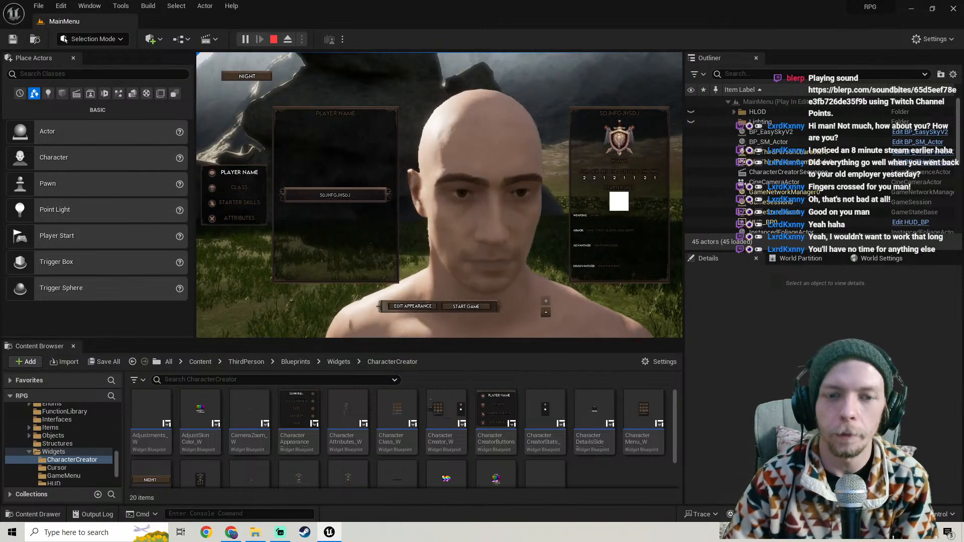
Stop the play session and enlarge the content browser showing the CharacterCreator widgets
drag(430, 339, 430, 342)
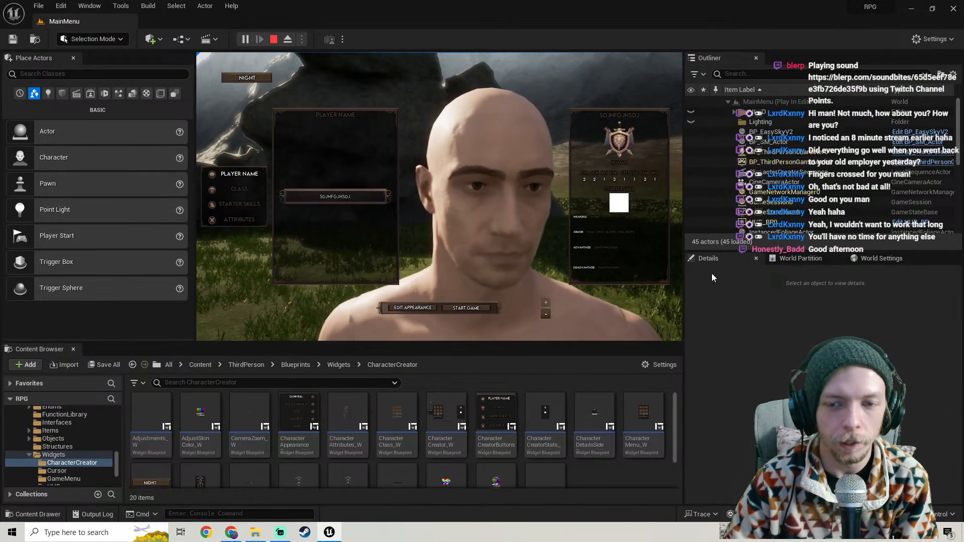
click(274, 42)
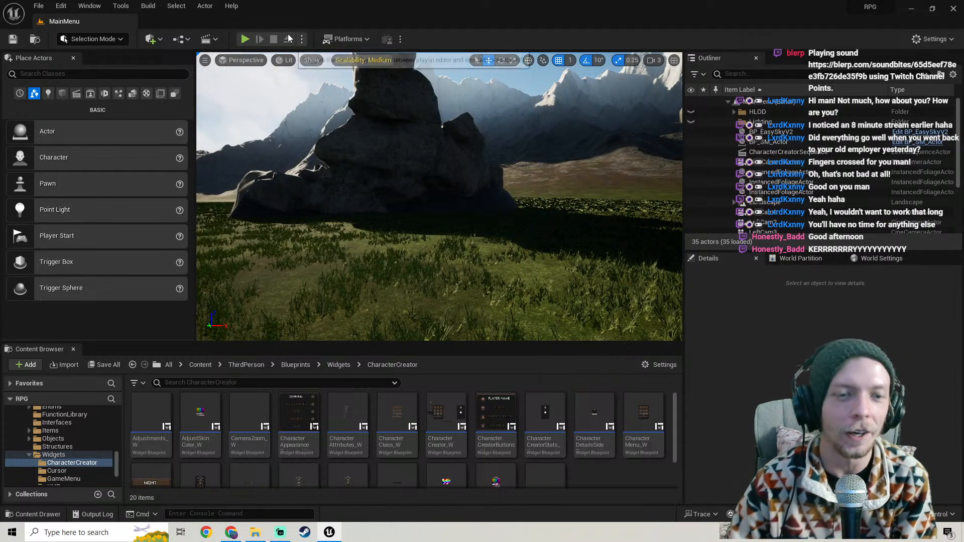
right_drag(436, 196, 467, 200)
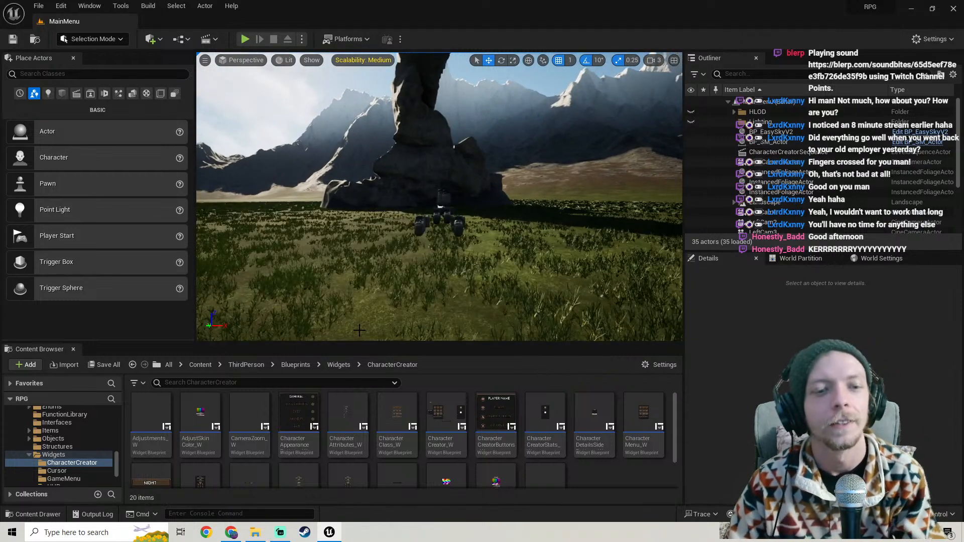
drag(348, 345, 349, 324)
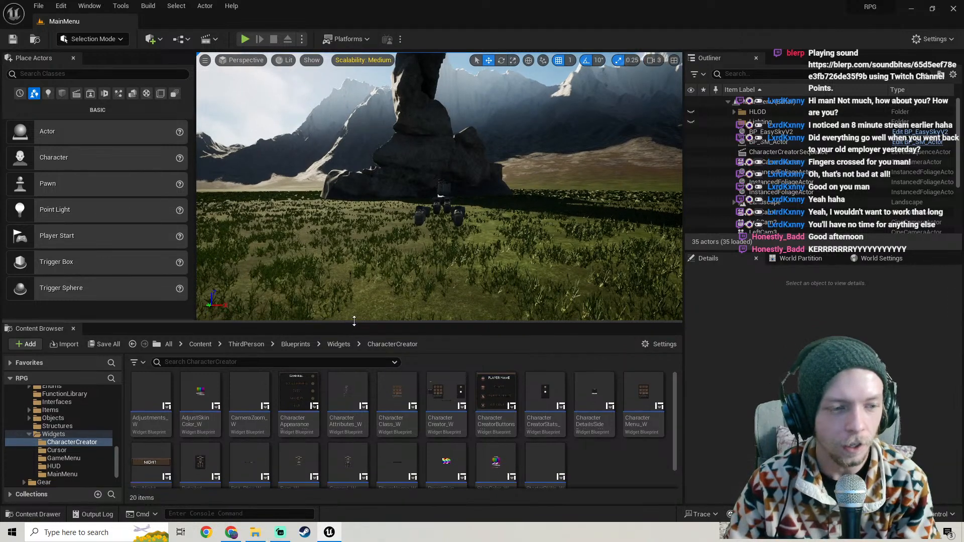
Open the CharacterCreator_W widget blueprint from the CharacterCreator folder and widen its designer canvas to show the appearance menu
click(26, 434)
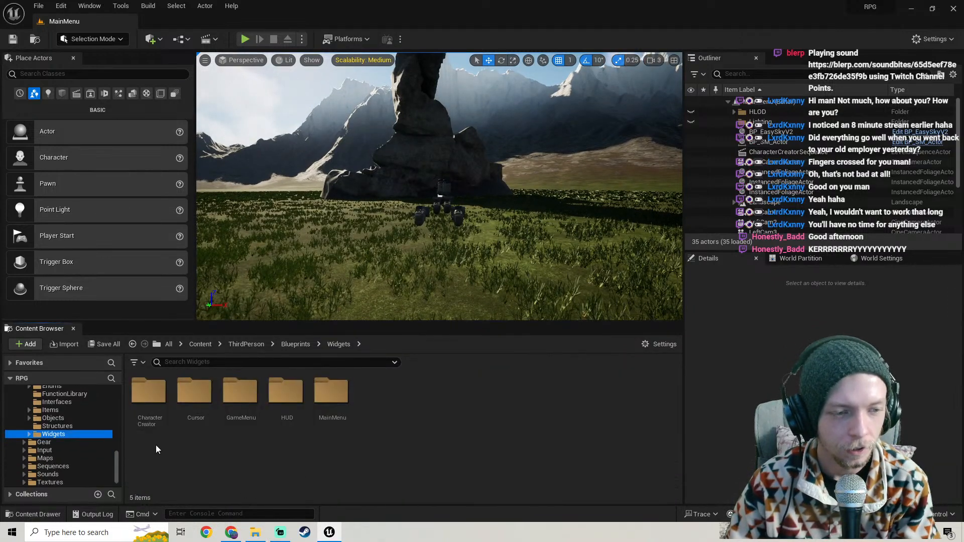
double_click(151, 397)
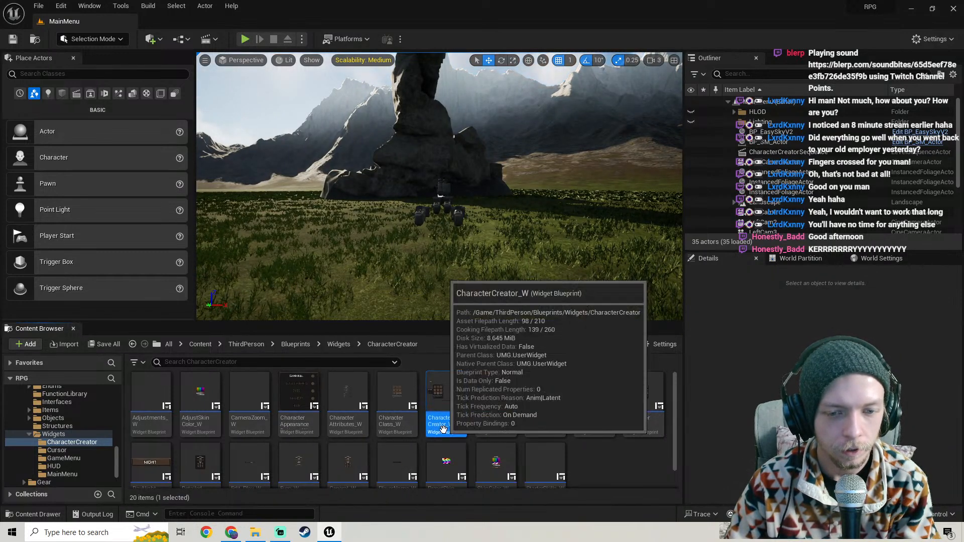
double_click(444, 430)
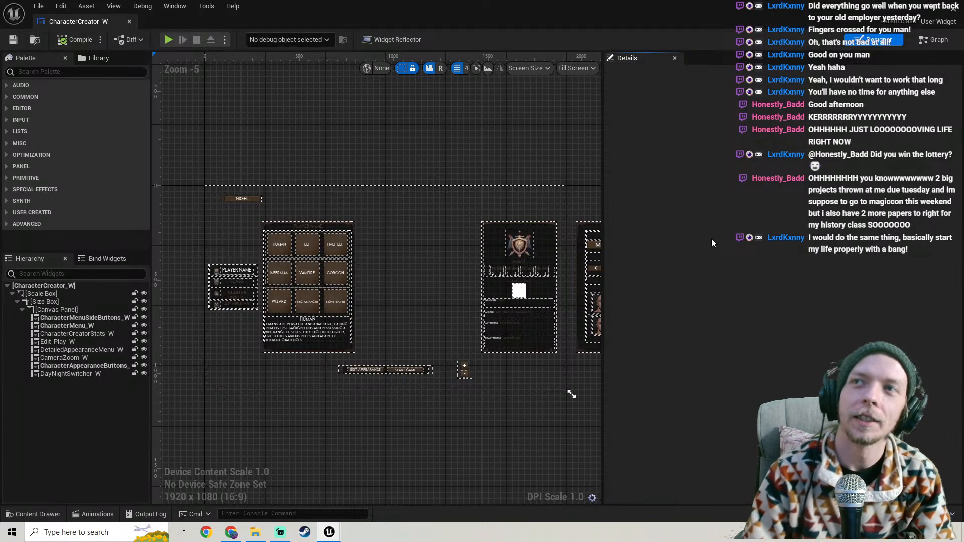
click(360, 225)
mouse_move(359, 224)
right_down()
mouse_move(389, 243)
mouse_move(350, 219)
right_up()
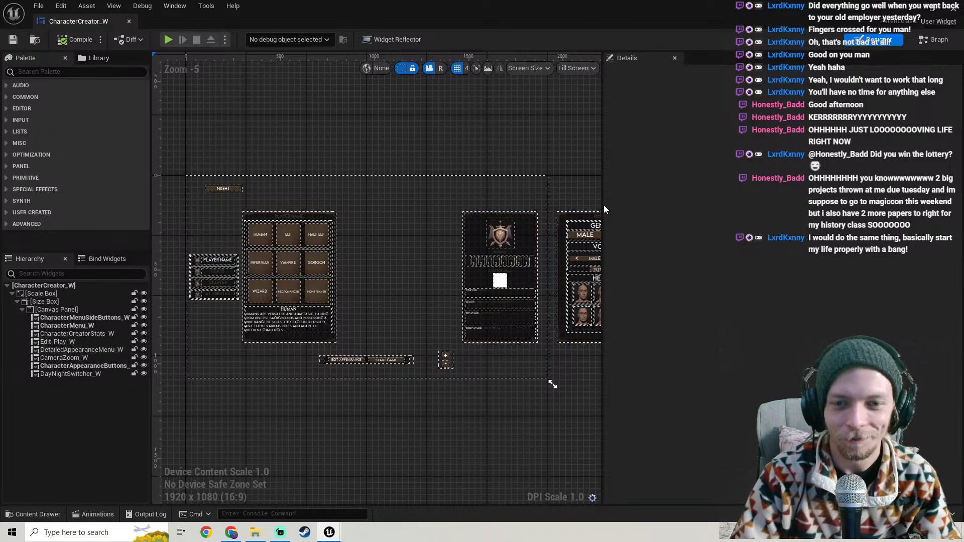
drag(600, 203, 680, 206)
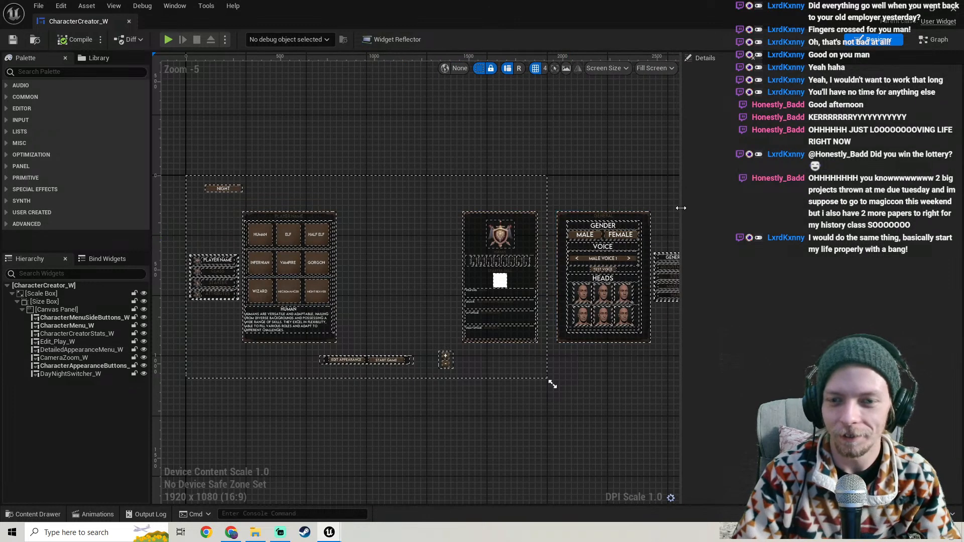
right_drag(388, 168, 405, 200)
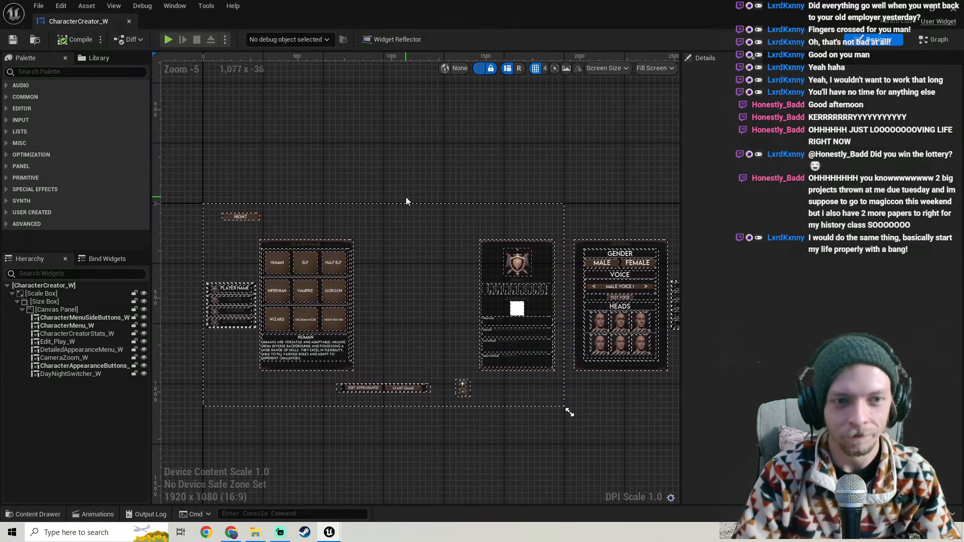
Switch CharacterCreator_W to its graph and examine the Sets Elf nodes around the Set Brush call
click(931, 40)
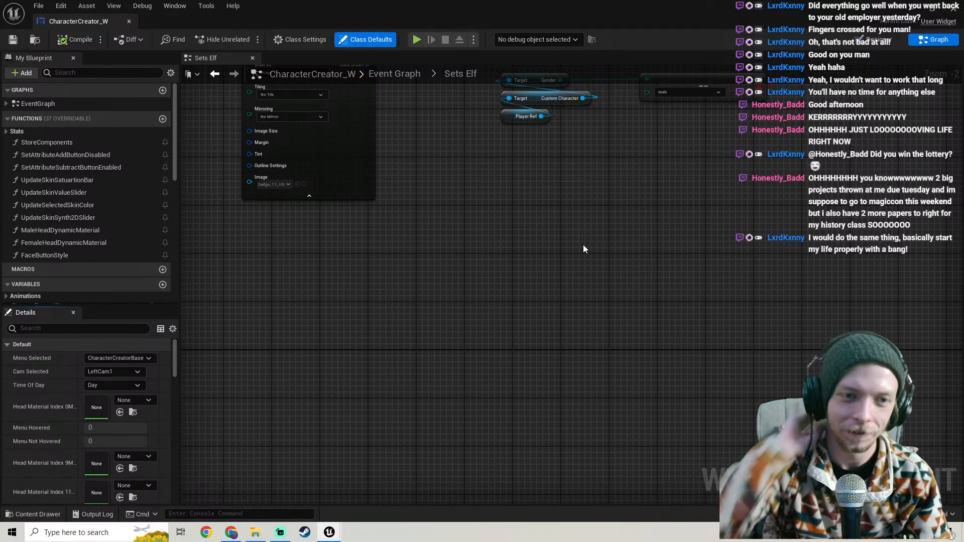
scroll(565, 218, down, 4)
right_drag(566, 218, 600, 284)
scroll(548, 254, up, 3)
right_drag(517, 252, 496, 312)
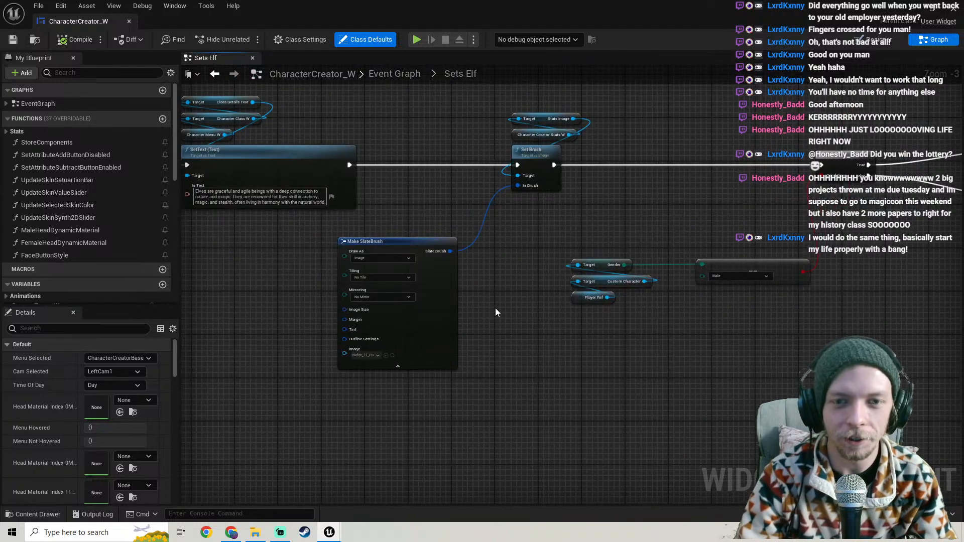
right_drag(640, 230, 659, 238)
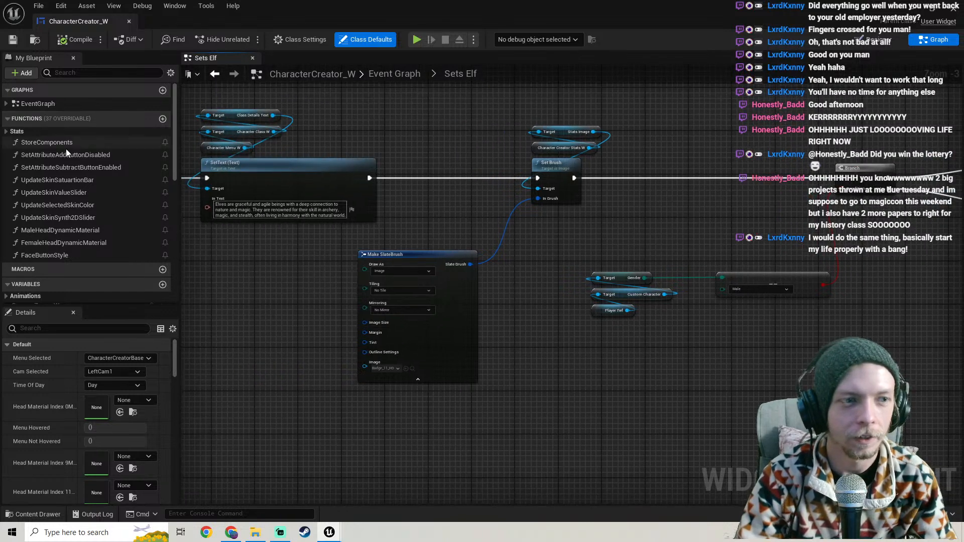
Open the widget's main EventGraph and move the large commented group of class node chains up and to the left
click(41, 105)
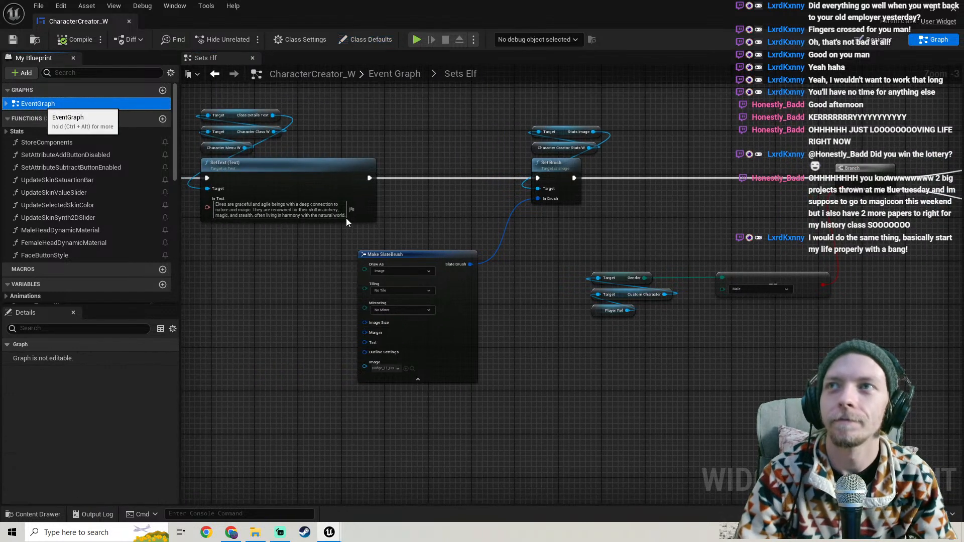
scroll(443, 269, down, 2)
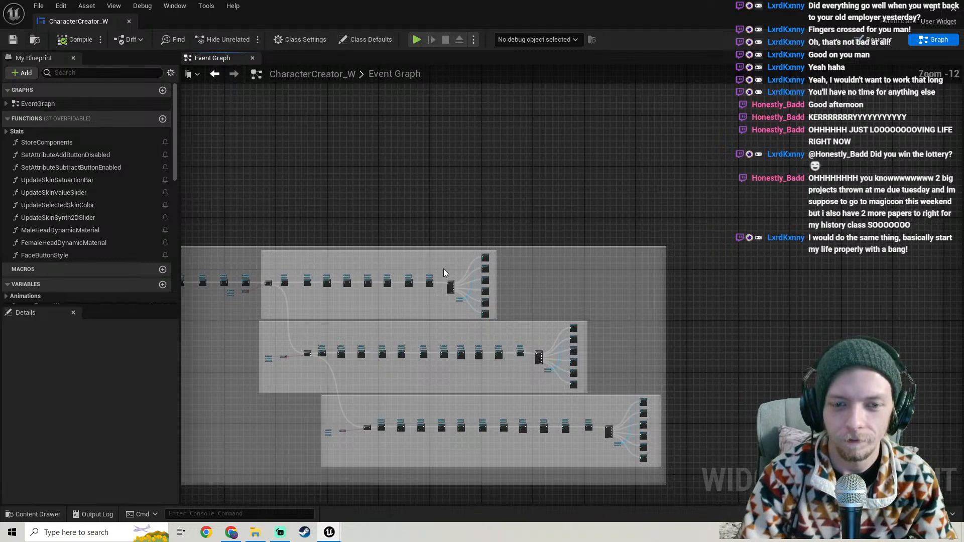
right_drag(440, 443, 492, 101)
right_drag(491, 349, 525, 484)
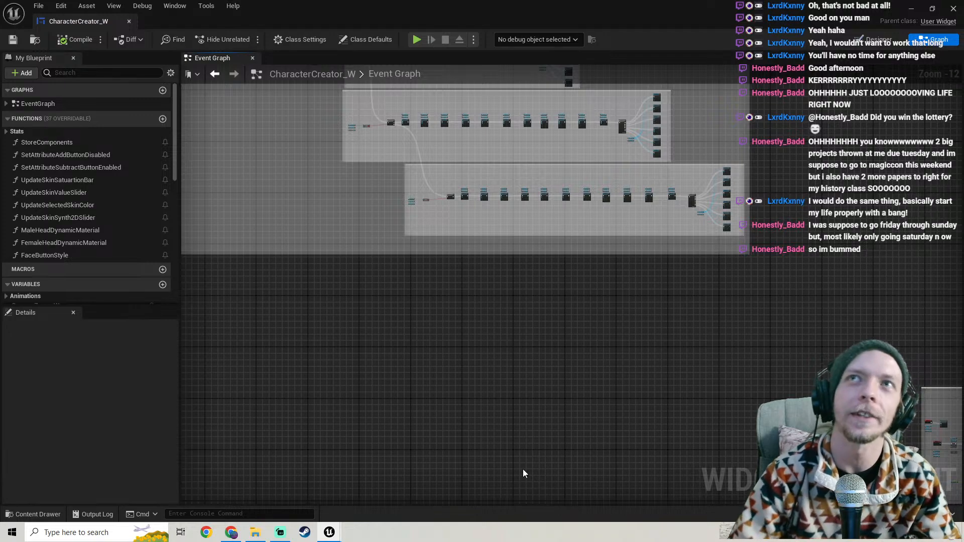
right_drag(487, 312, 241, 161)
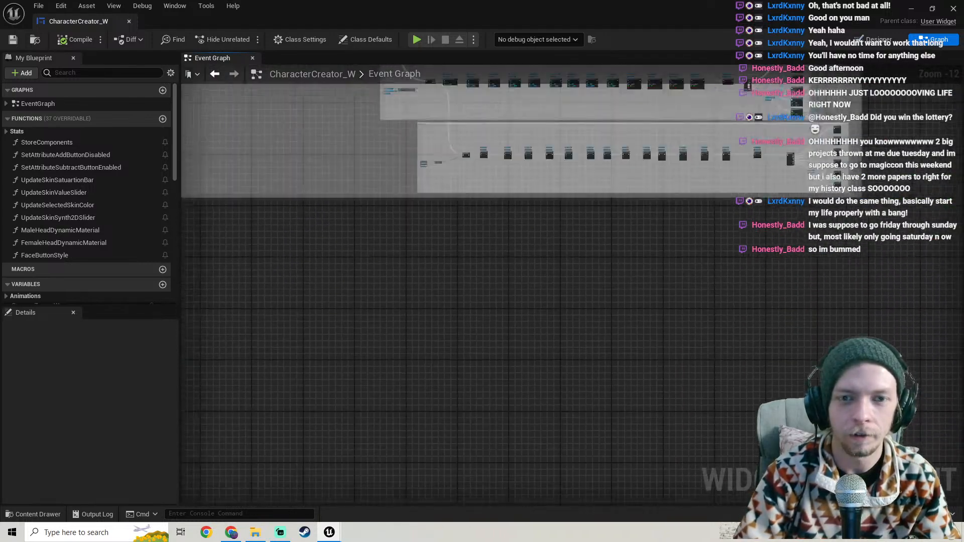
right_drag(492, 379, 501, 502)
scroll(495, 402, down, 1)
right_drag(496, 402, 451, 444)
drag(823, 424, 255, 118)
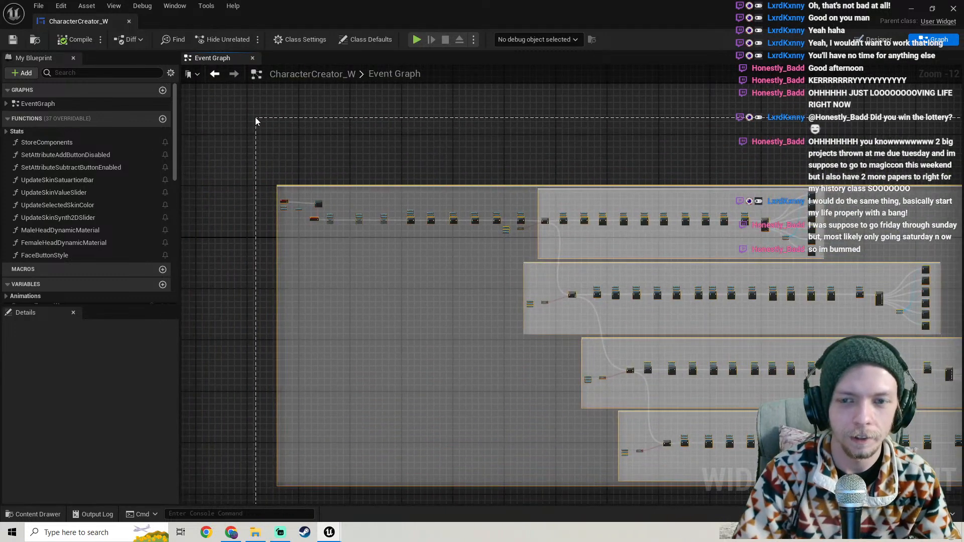
drag(573, 293, 499, 120)
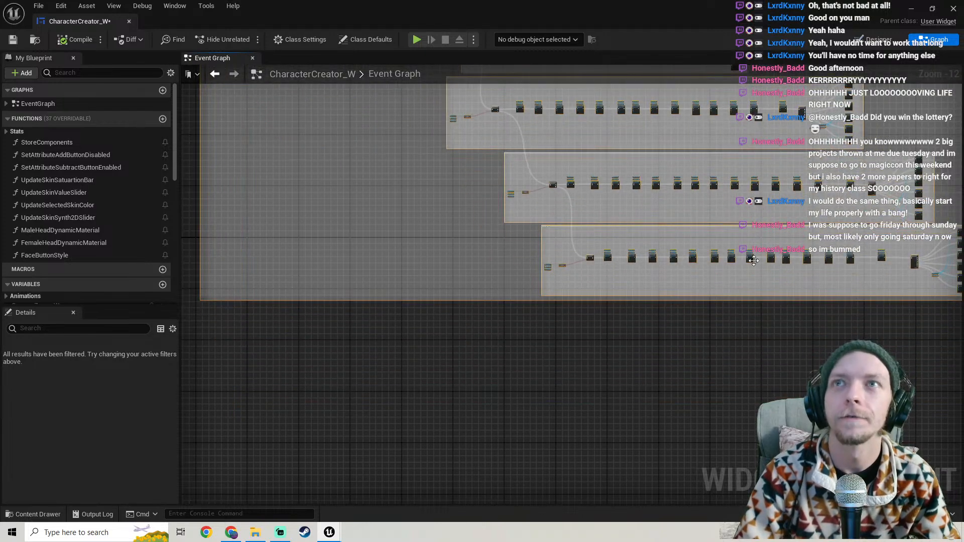
Clear the node selection at the Infernian class check in the lowest comment block and save the widget blueprint
scroll(455, 263, up, 6)
scroll(384, 294, up, 4)
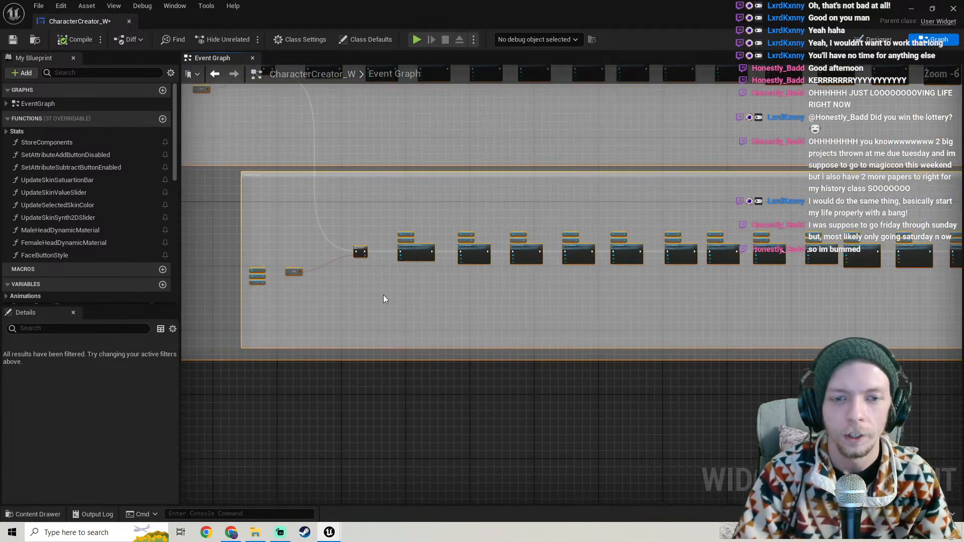
scroll(558, 296, up, 1)
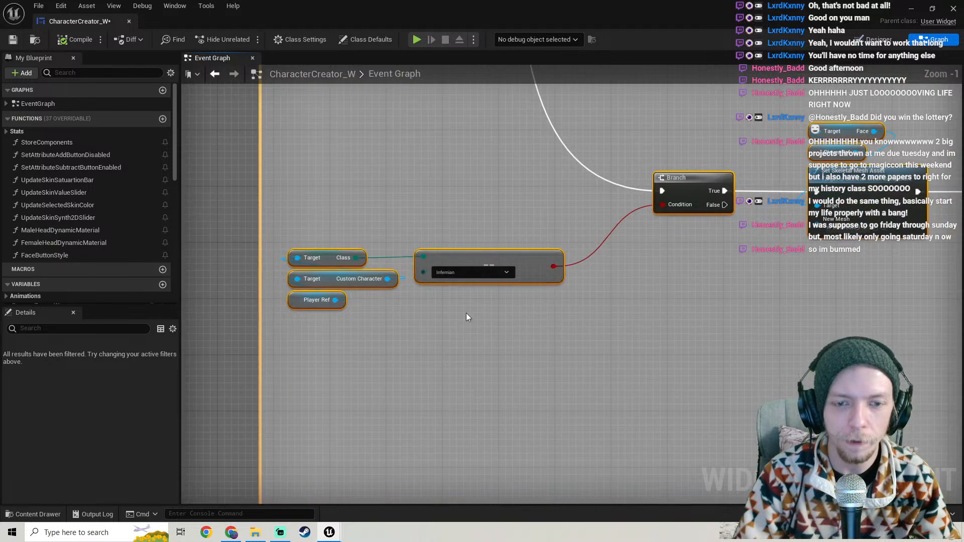
click(466, 309)
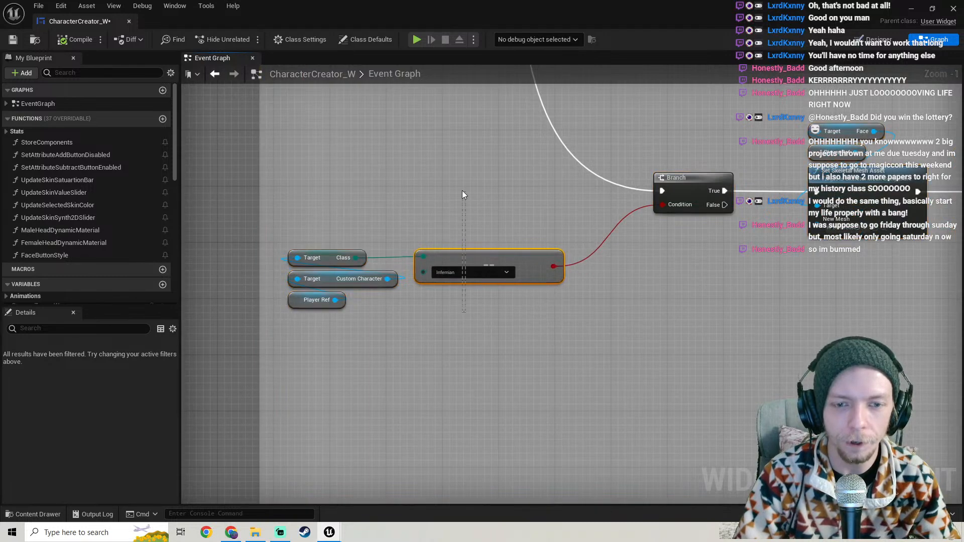
click(13, 39)
Examine the Infernian branch from its class check through the skeletal mesh, material and morph target nodes to the sequence
scroll(481, 210, down, 2)
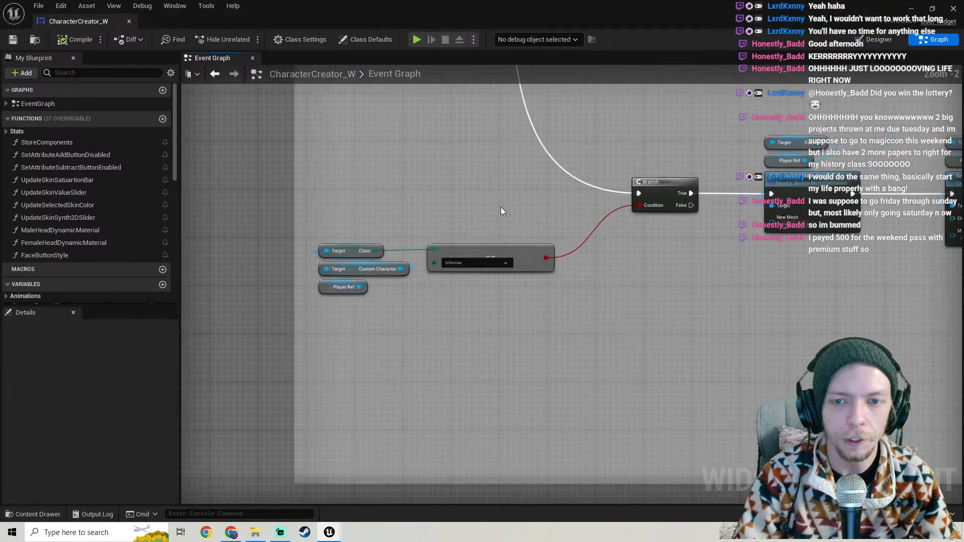
right_drag(501, 208, 333, 249)
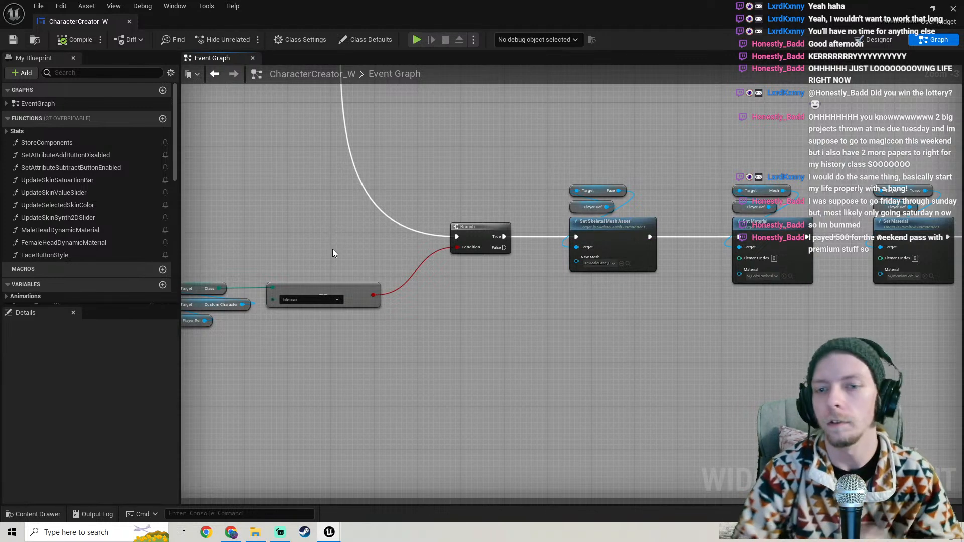
right_drag(412, 309, 282, 314)
scroll(710, 316, down, 2)
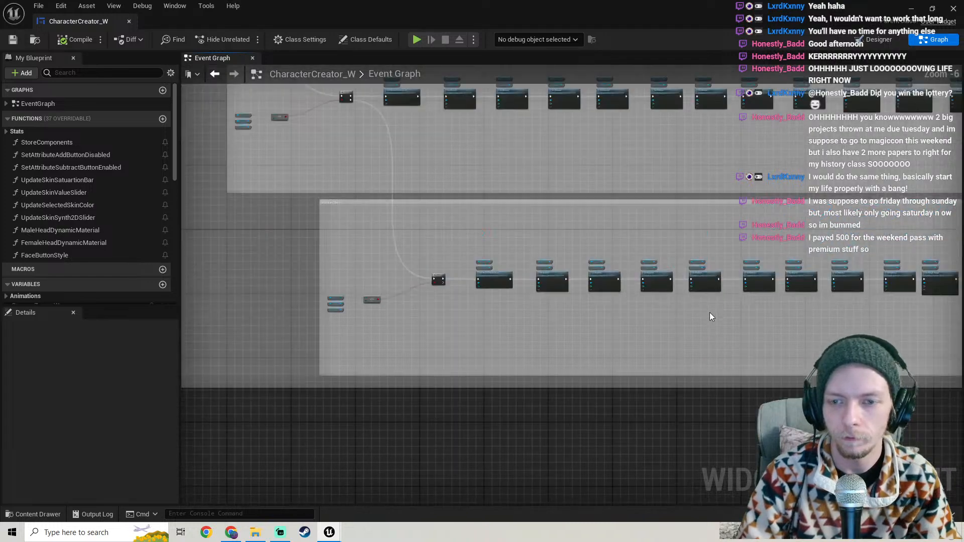
right_drag(710, 316, 221, 295)
scroll(601, 286, up, 4)
right_drag(601, 286, 184, 290)
scroll(461, 258, down, 1)
right_drag(548, 256, 698, 277)
scroll(324, 292, down, 2)
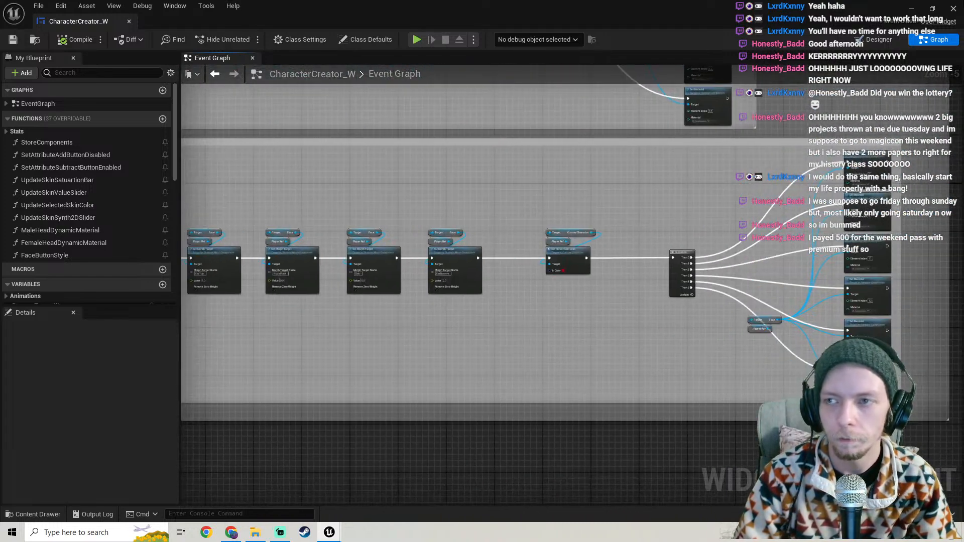
Return to the MainMenu level editor and collapse the Widgets and MetaHumans folders in the content browser's folder tree
click(910, 9)
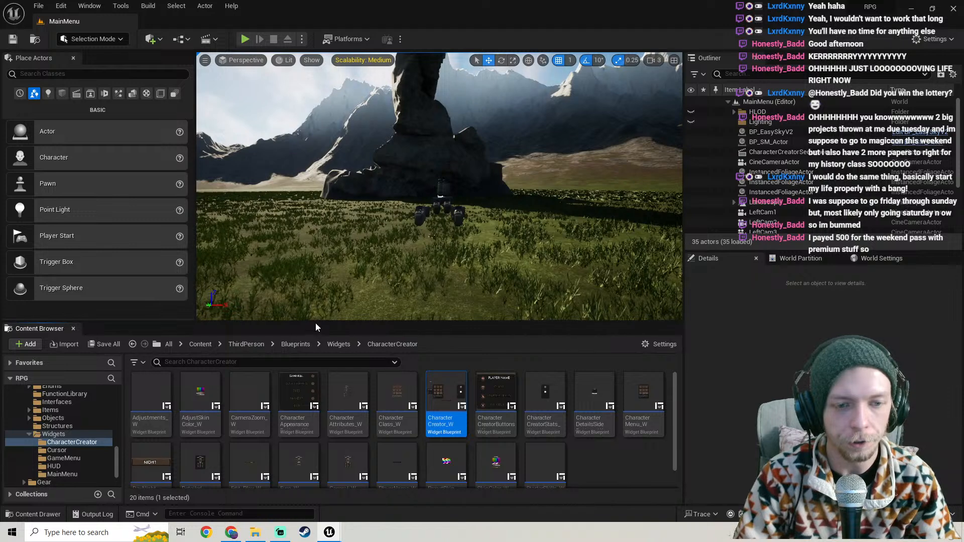
click(28, 435)
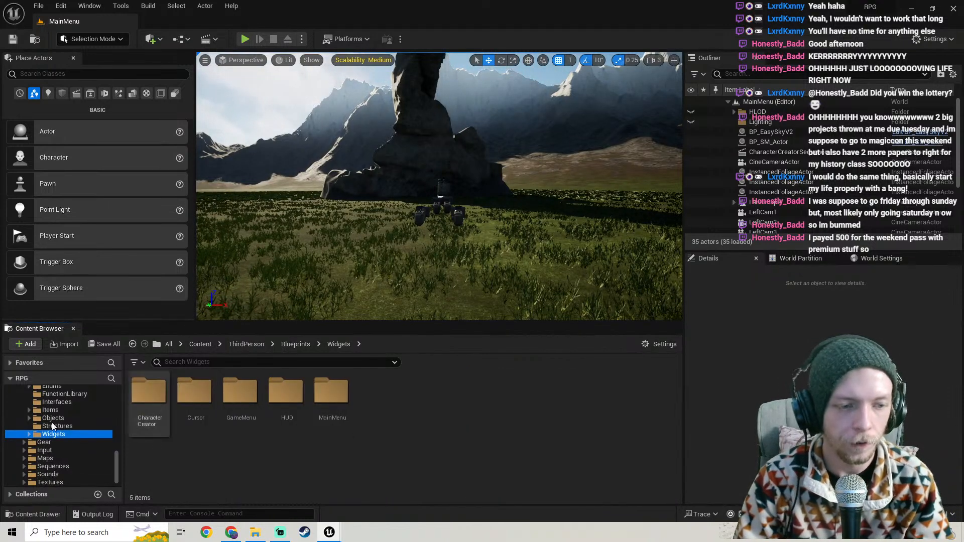
scroll(65, 442, down, 1)
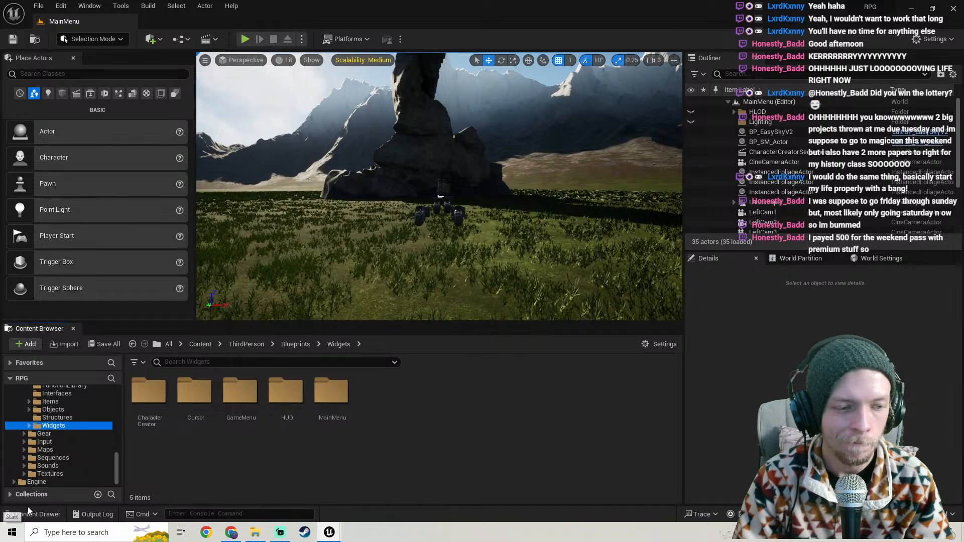
scroll(65, 406, up, 10)
scroll(59, 420, up, 1)
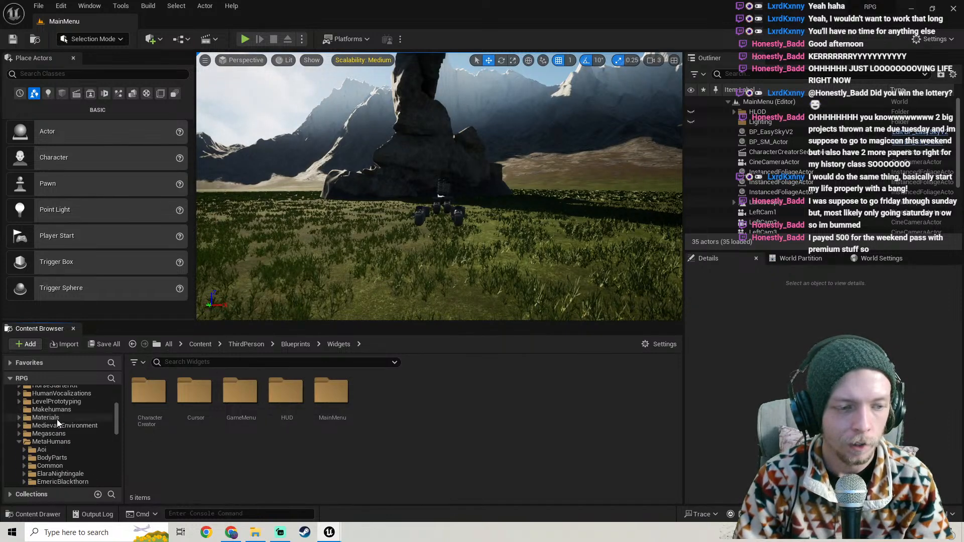
click(19, 442)
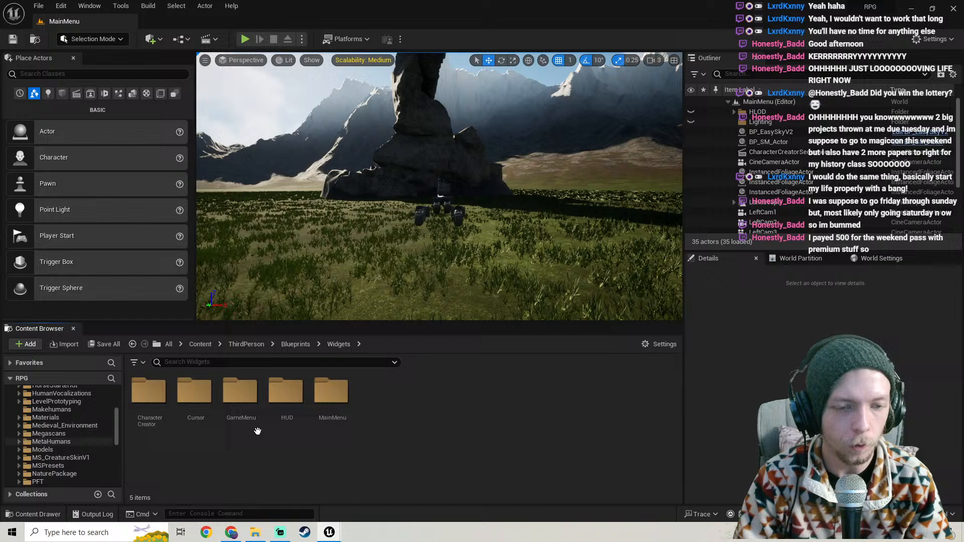
Open Quixel Bridge from the content browser and shift its window slightly over the level editor
right_click(428, 415)
click(505, 55)
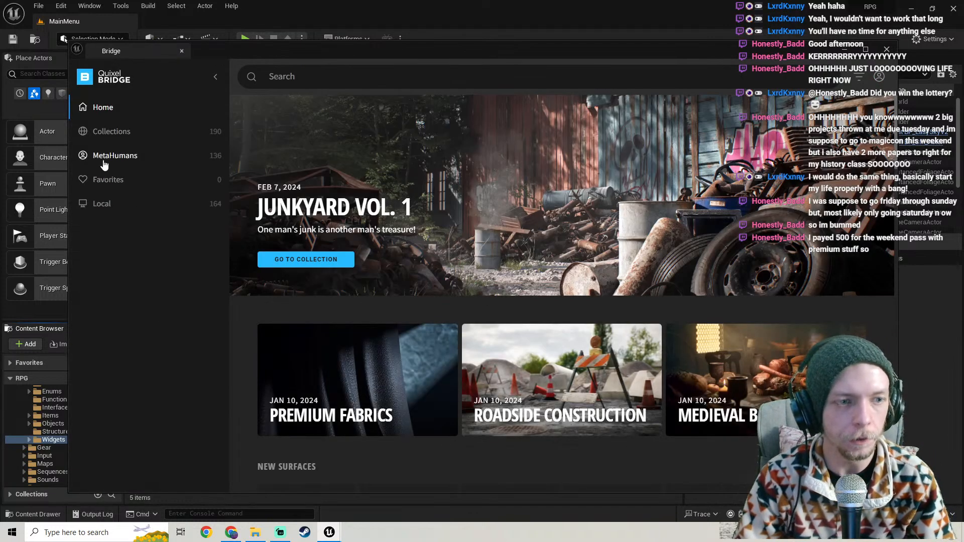
drag(266, 48, 281, 45)
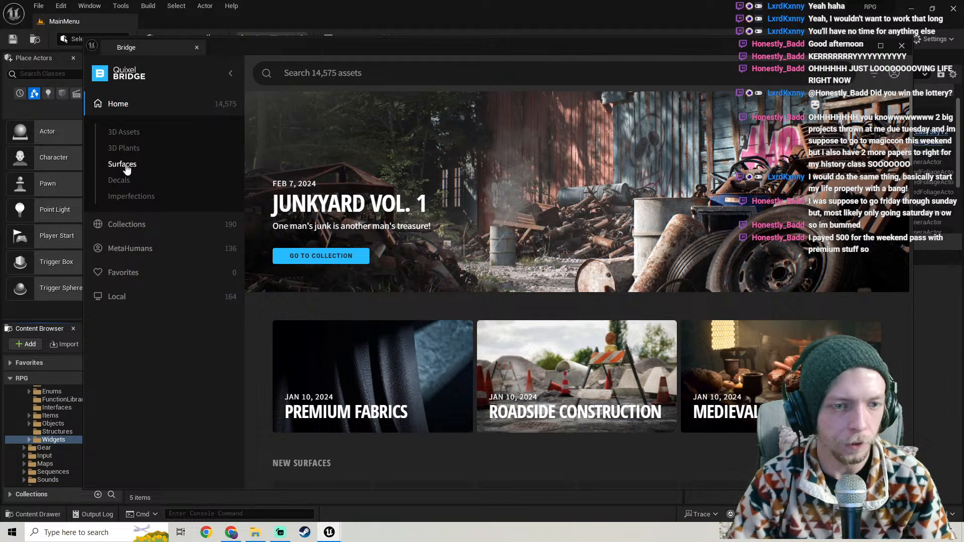
Search Bridge's 3D Assets category for "horn" and reposition the window to view the matching models
click(125, 134)
click(403, 74)
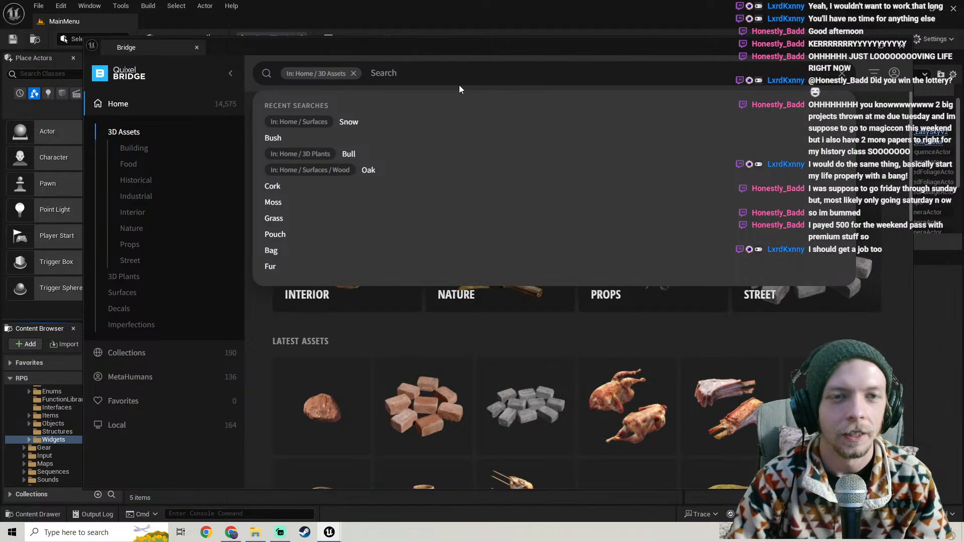
drag(419, 44, 430, 45)
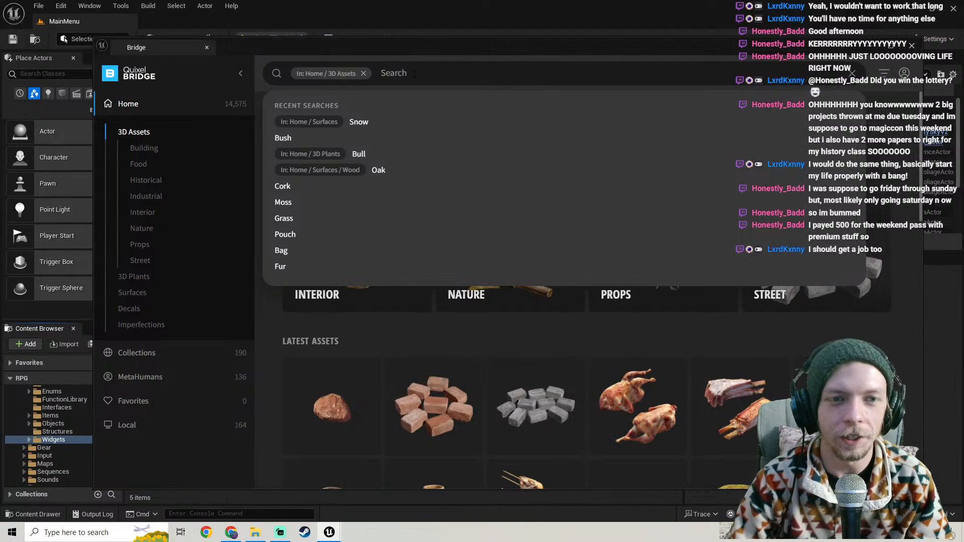
click(264, 426)
click(405, 73)
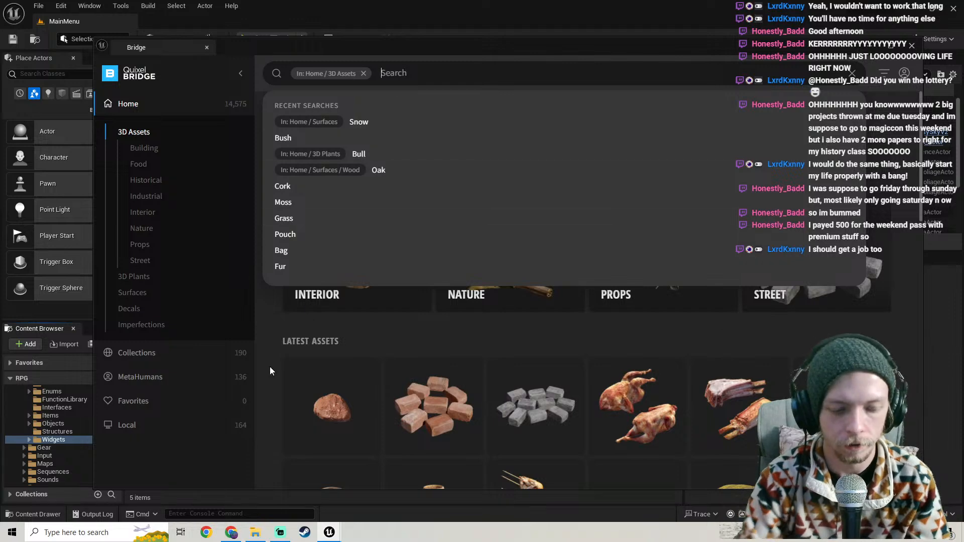
text(horn)
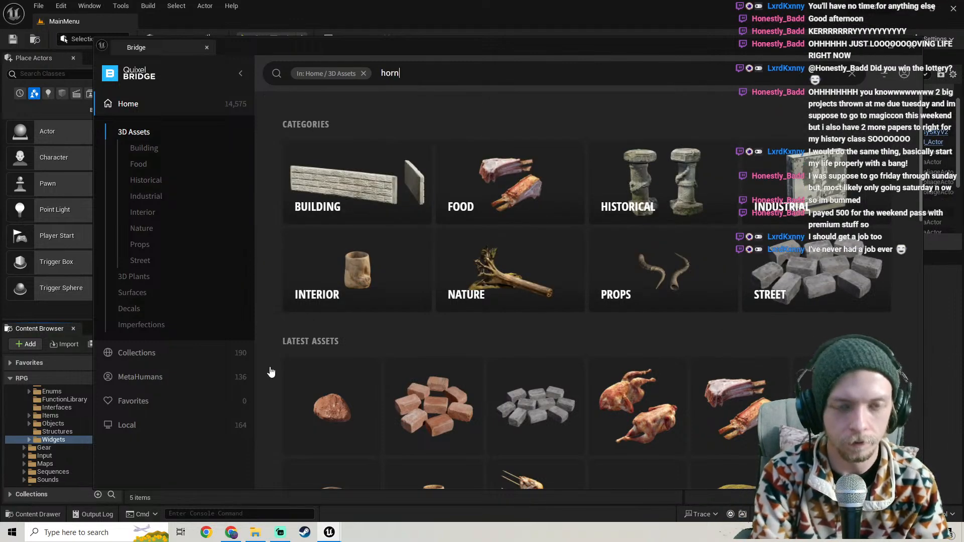
key(Return)
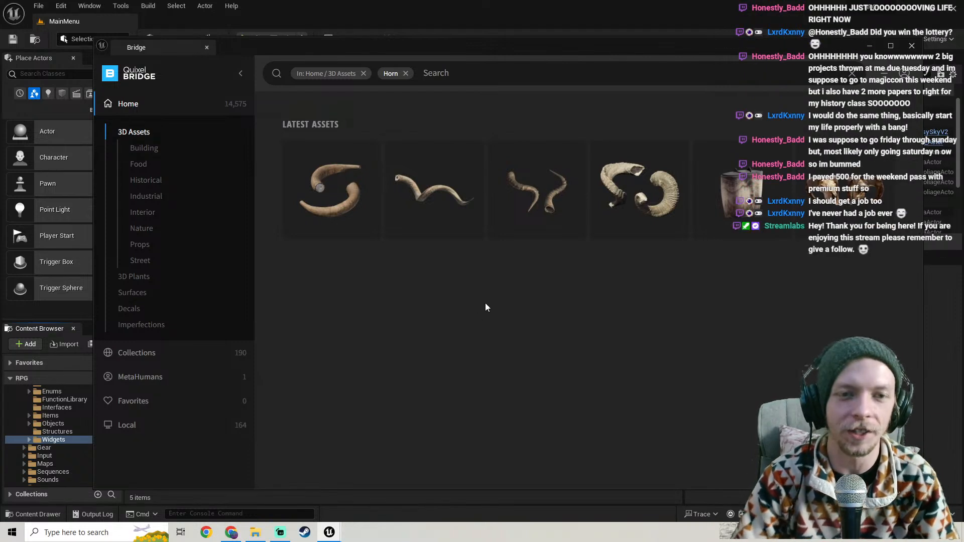
drag(590, 46, 606, 49)
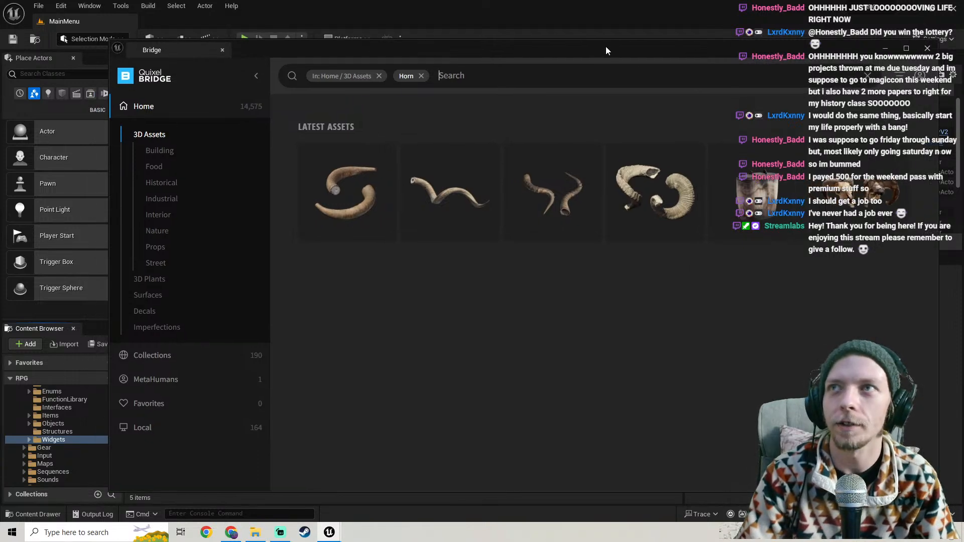
Shrink the Bridge window, add the Skulls Horn asset to the project at Medium Quality, and minimize Bridge
drag(110, 494, 217, 451)
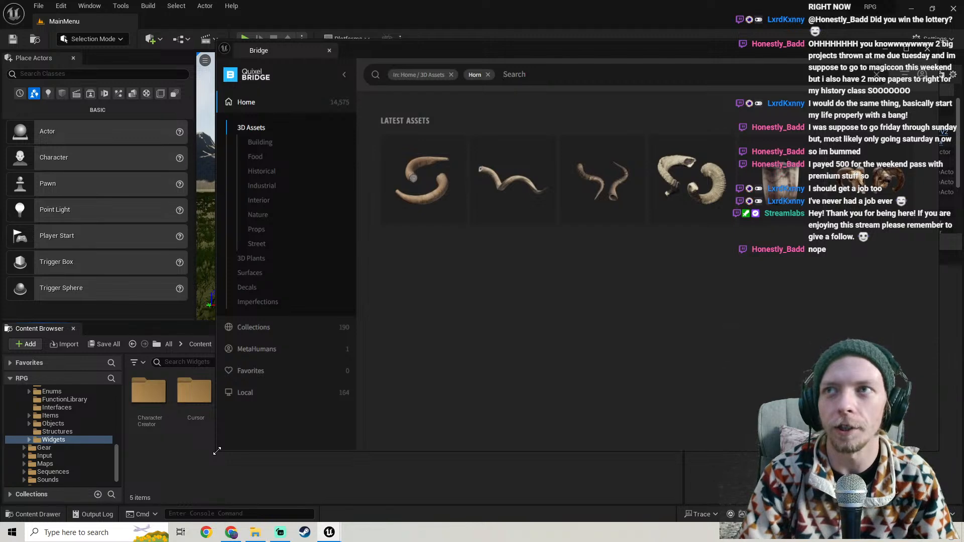
drag(493, 56, 378, 62)
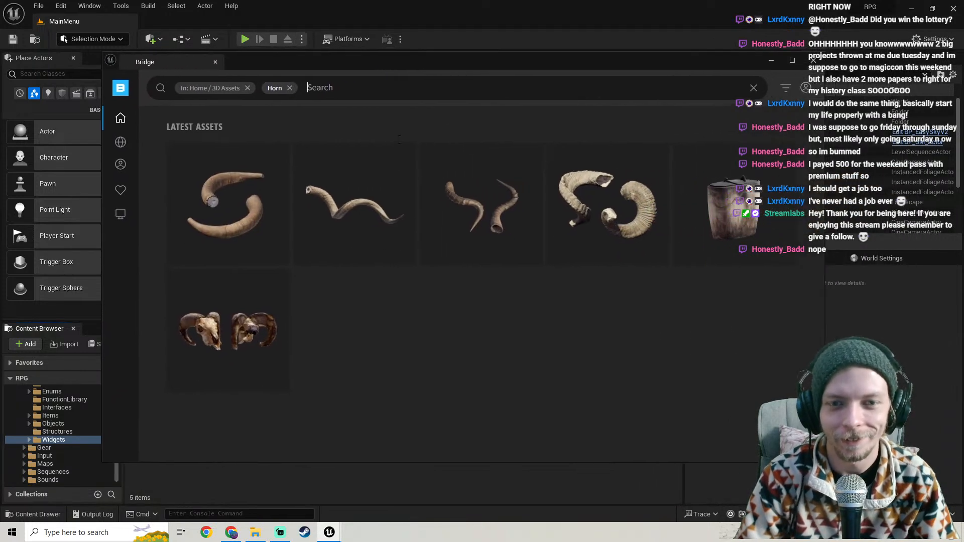
click(491, 203)
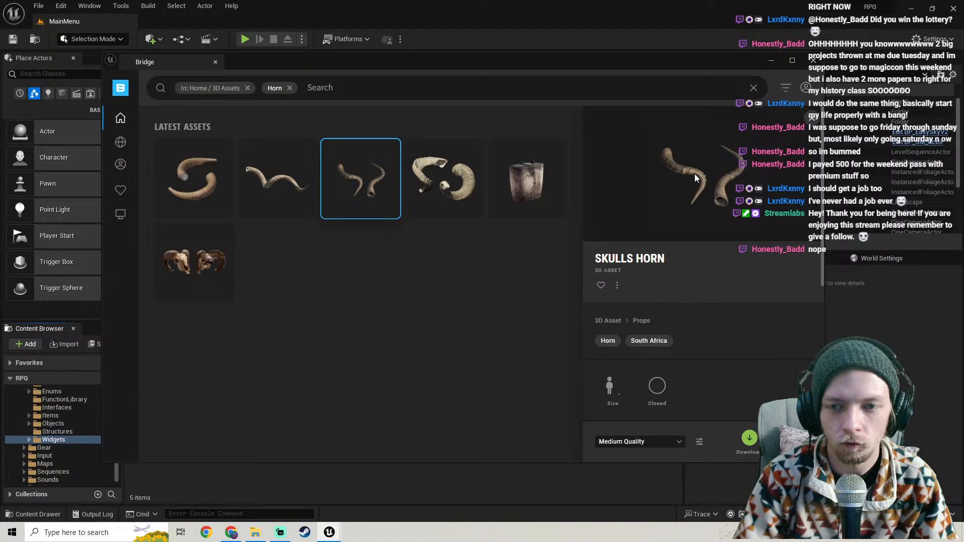
click(748, 437)
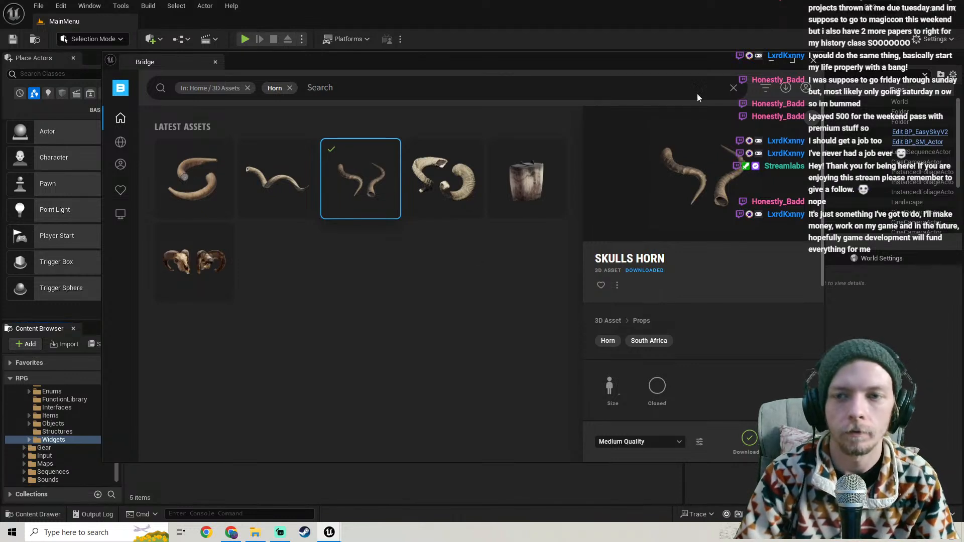
click(770, 59)
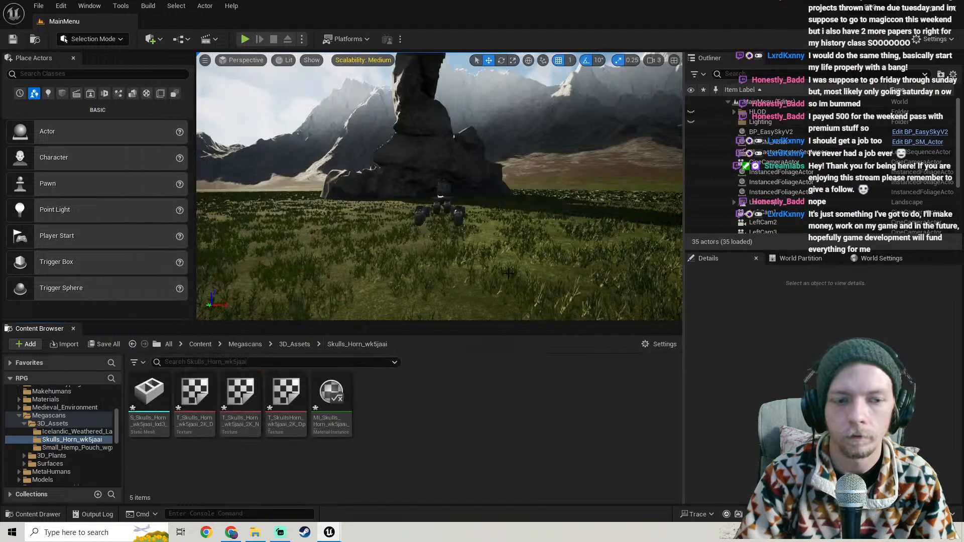
Open the Skulls Horn static mesh, bring the whole horn into close view, and save the mesh
double_click(168, 402)
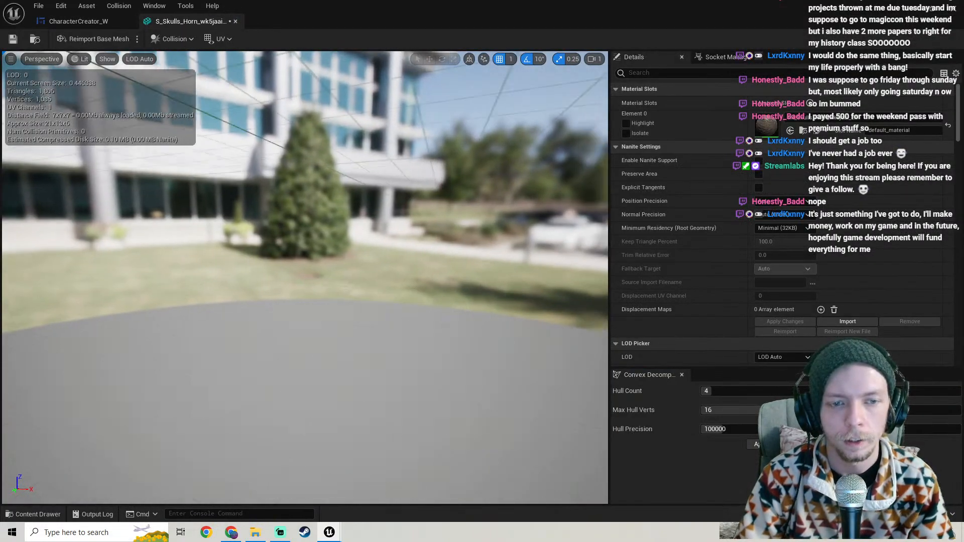
right_drag(305, 277, 351, 231)
key(w)
key(w)
key(s)
key(w)
key(s)
key(w)
key(s)
key(w)
key(s)
key(w)
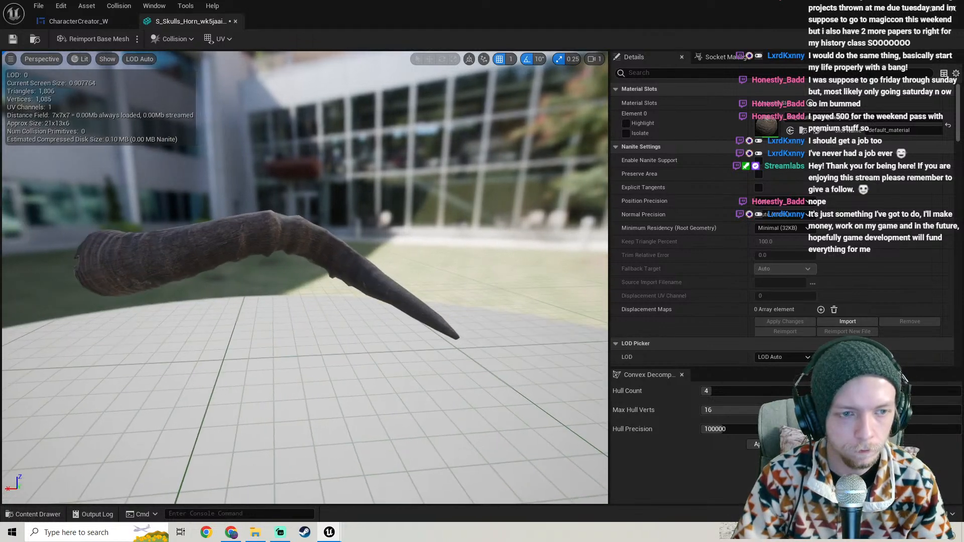
click(13, 39)
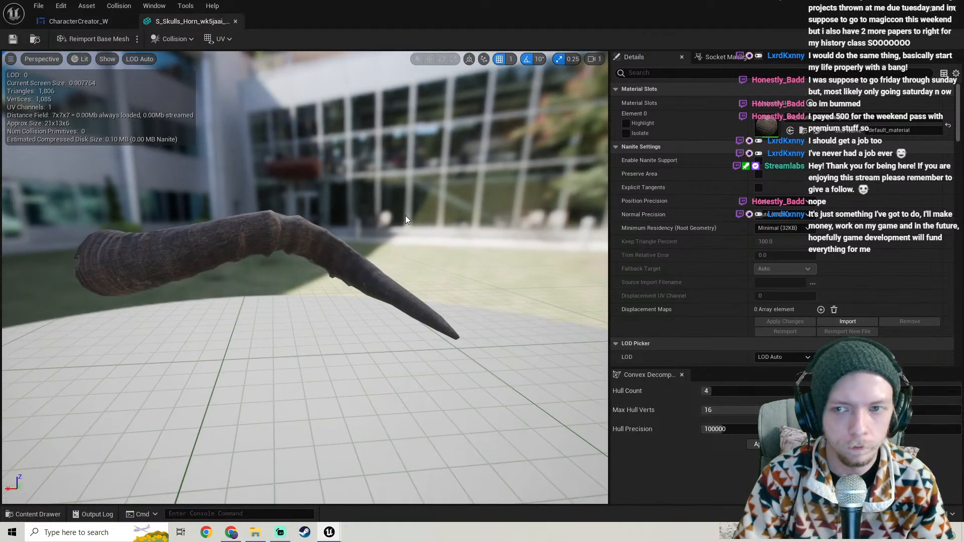
Enable Nanite support on the Skulls Horn mesh, apply the change, and inspect the horn
mouse_move(405, 216)
right_down()
mouse_move(384, 214)
mouse_move(404, 213)
right_up()
key(w)
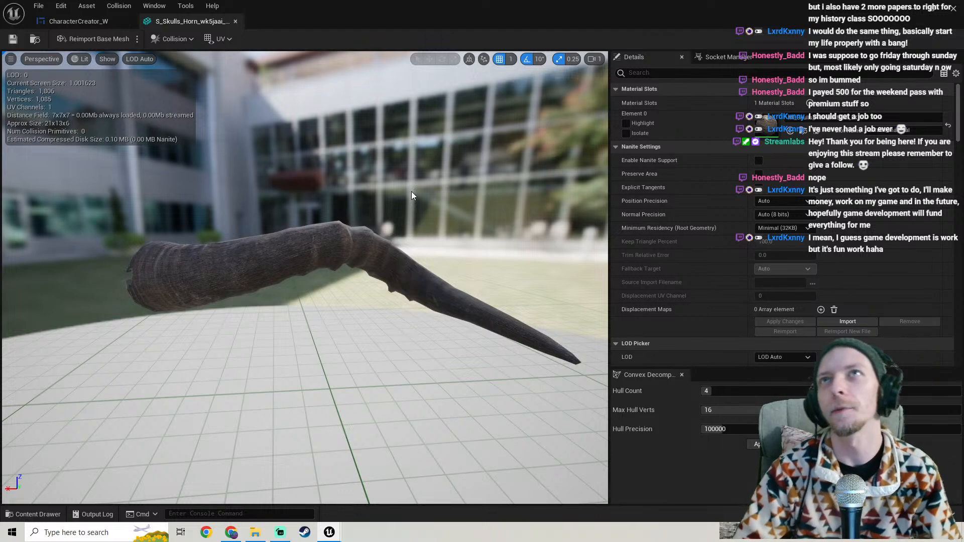
mouse_move(321, 281)
mouse_down()
mouse_move(324, 351)
mouse_move(324, 256)
mouse_move(339, 344)
mouse_move(345, 313)
mouse_move(251, 301)
mouse_move(200, 347)
mouse_move(199, 286)
mouse_move(204, 316)
mouse_move(205, 301)
mouse_move(317, 319)
mouse_move(326, 346)
mouse_move(327, 279)
mouse_move(326, 295)
mouse_up()
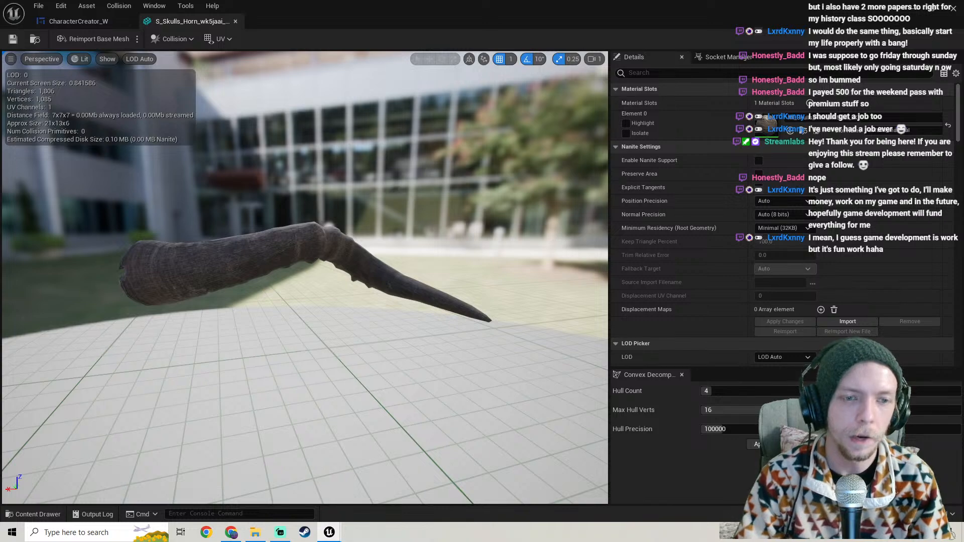
drag(412, 211, 409, 232)
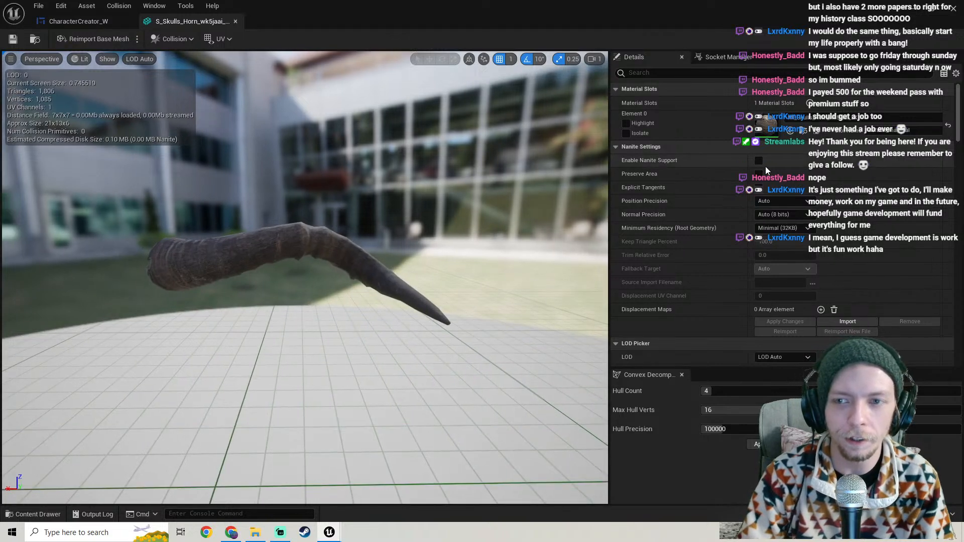
click(758, 161)
scroll(748, 201, down, 4)
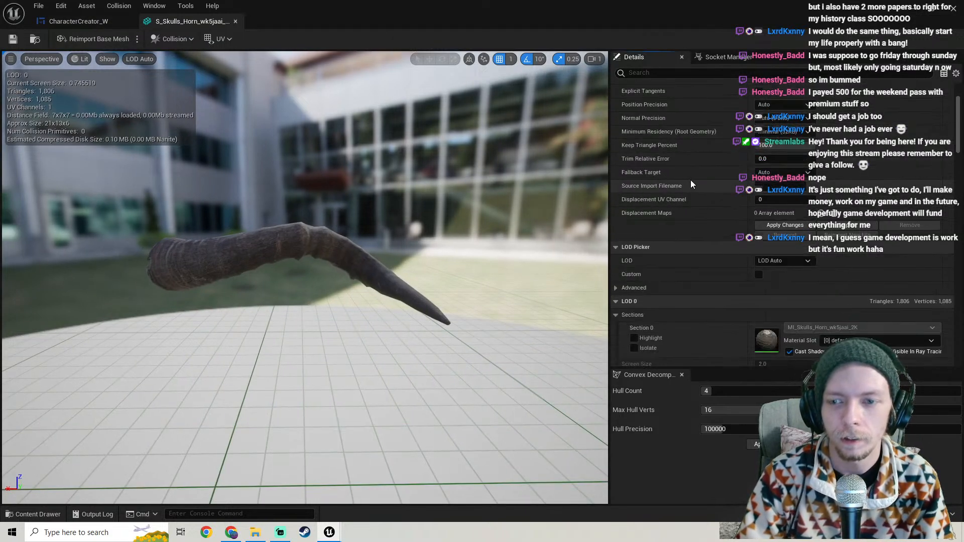
click(771, 227)
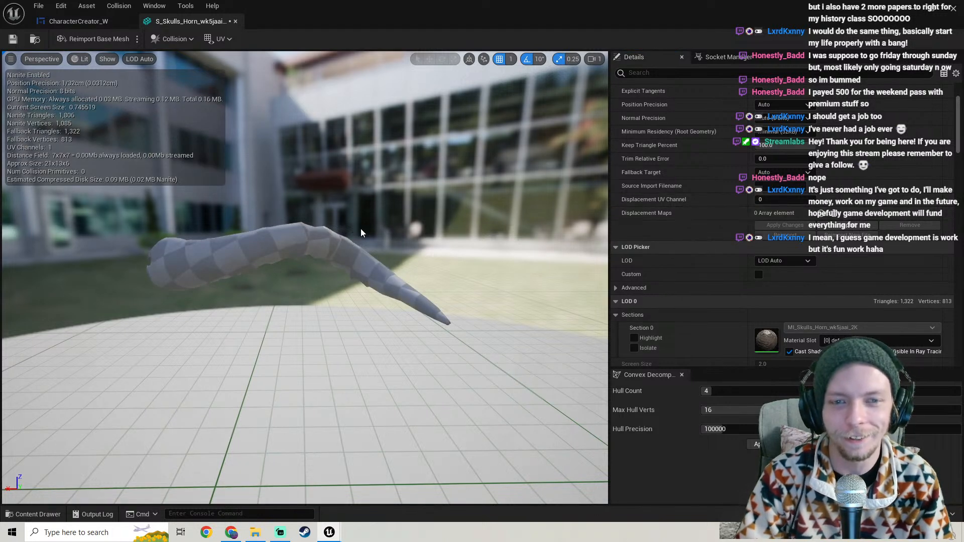
mouse_move(370, 223)
mouse_down()
mouse_move(351, 240)
mouse_move(369, 222)
mouse_up()
right_drag(369, 222, 397, 266)
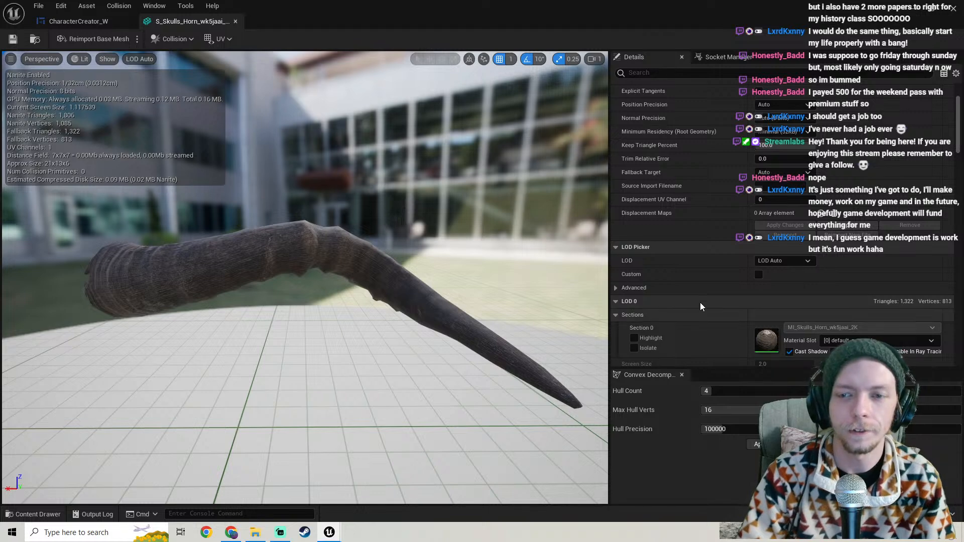
scroll(683, 236, up, 4)
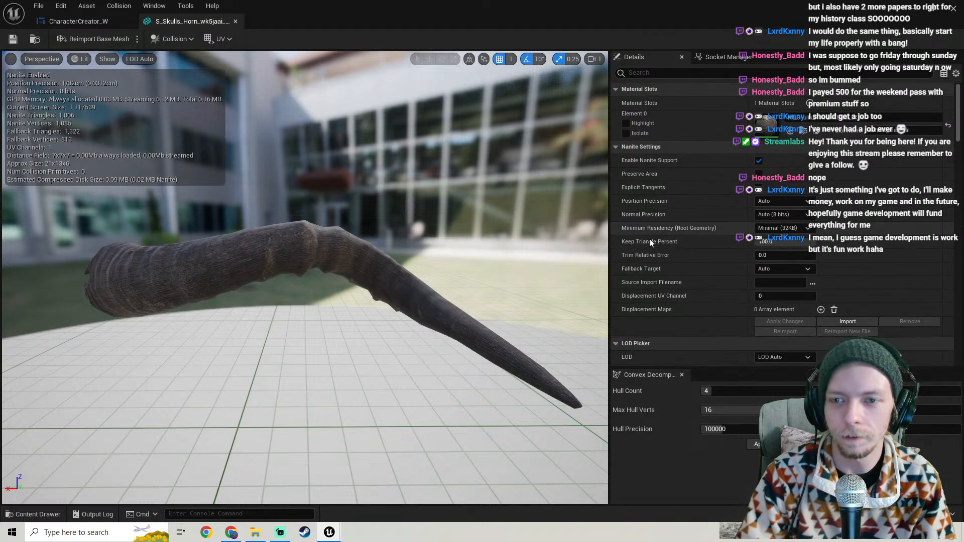
mouse_move(389, 239)
mouse_down()
mouse_move(388, 301)
mouse_move(385, 239)
mouse_up()
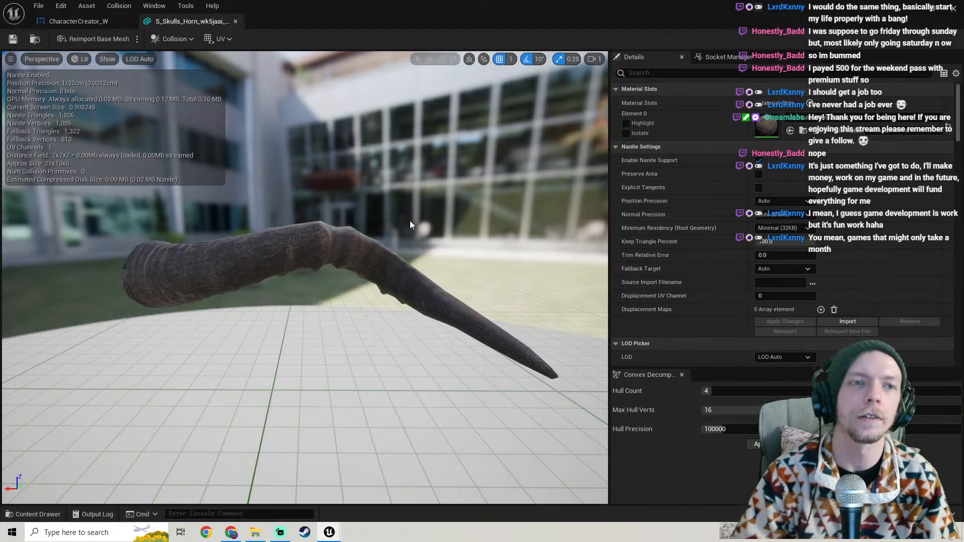
Return to the MainMenu level and save all unsaved content, including the horn's material instance and textures
click(911, 8)
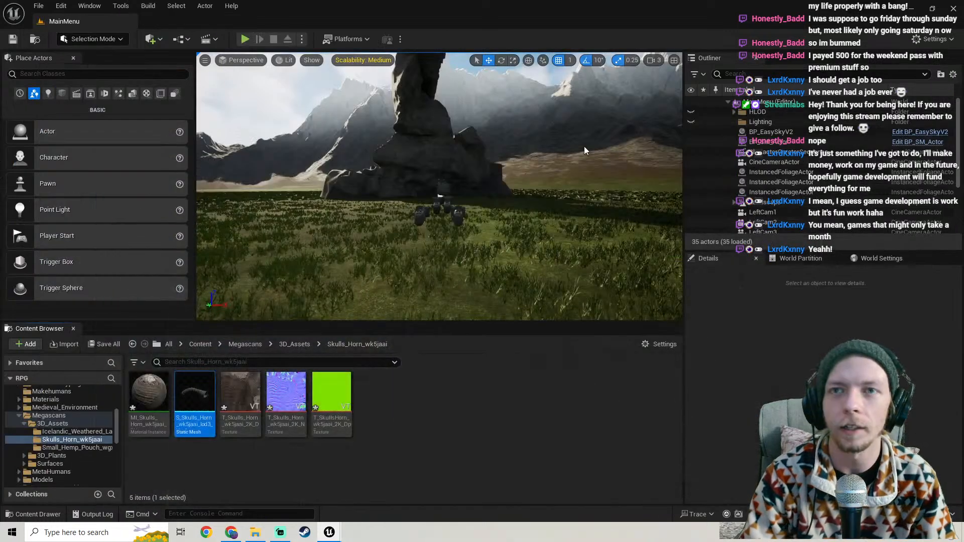
click(105, 344)
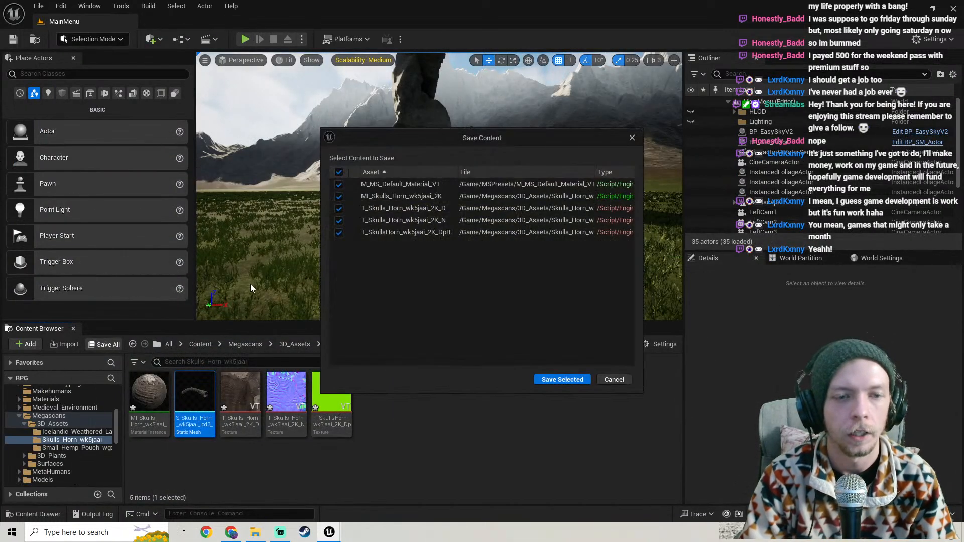
click(562, 380)
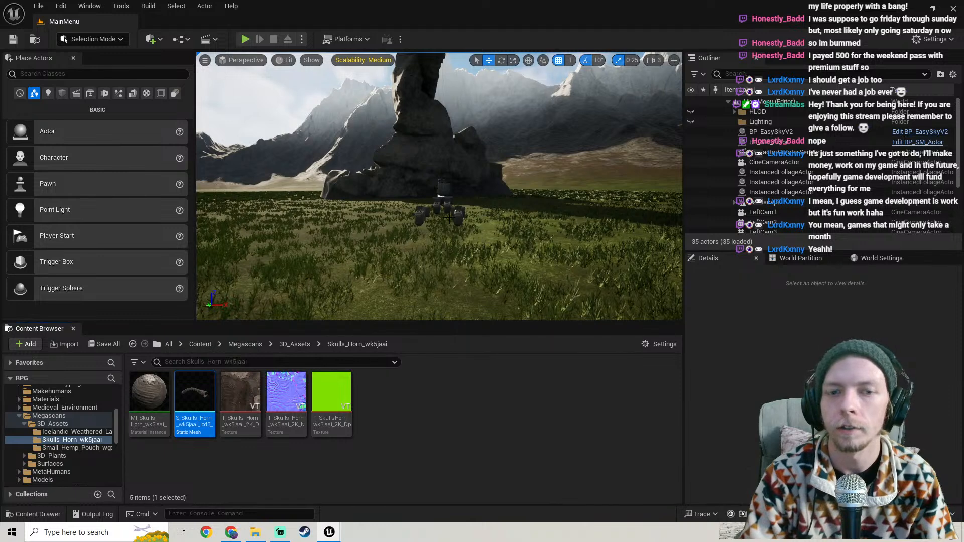
Move closer to the cameras in the level and enlarge the viewport against the Outliner and content browser
key(w)
right_drag(438, 228, 444, 227)
key(w)
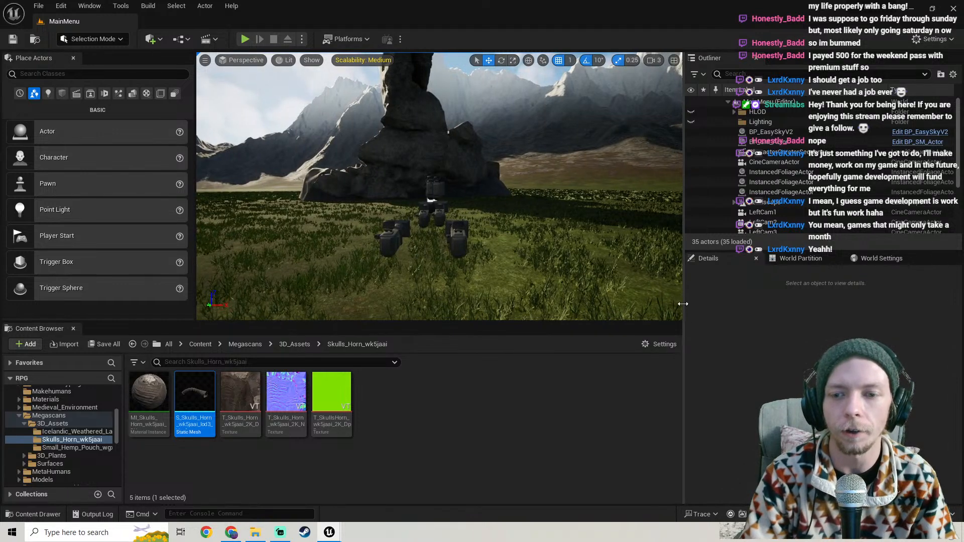
drag(682, 306, 706, 303)
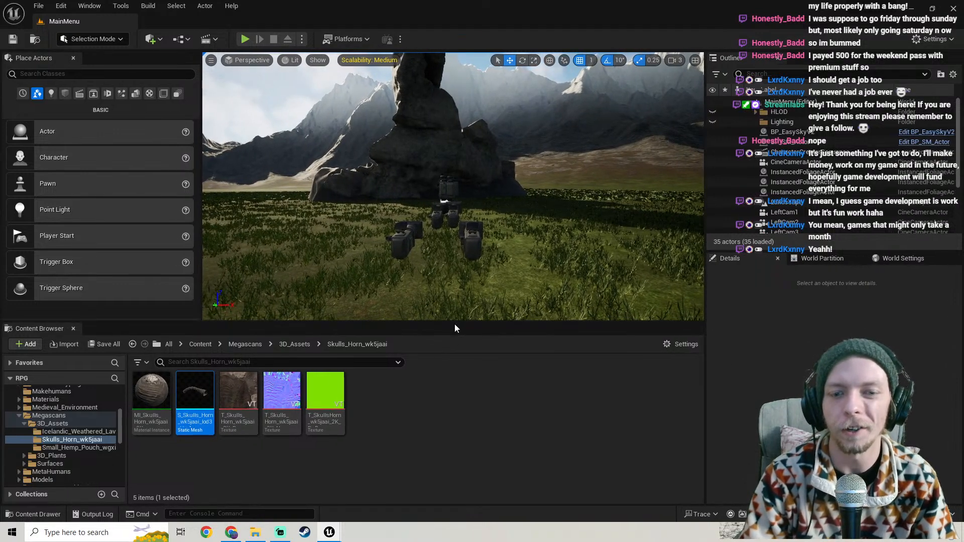
drag(454, 322, 454, 334)
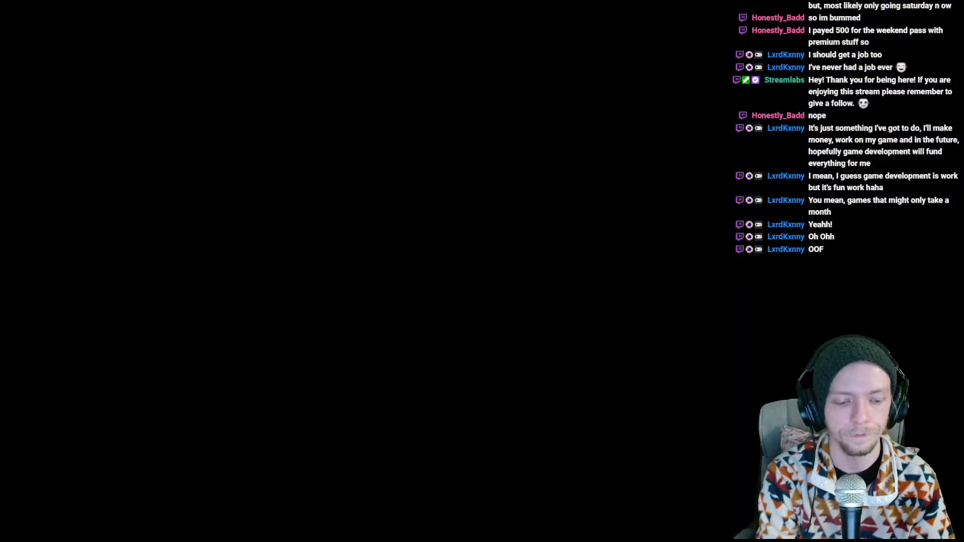
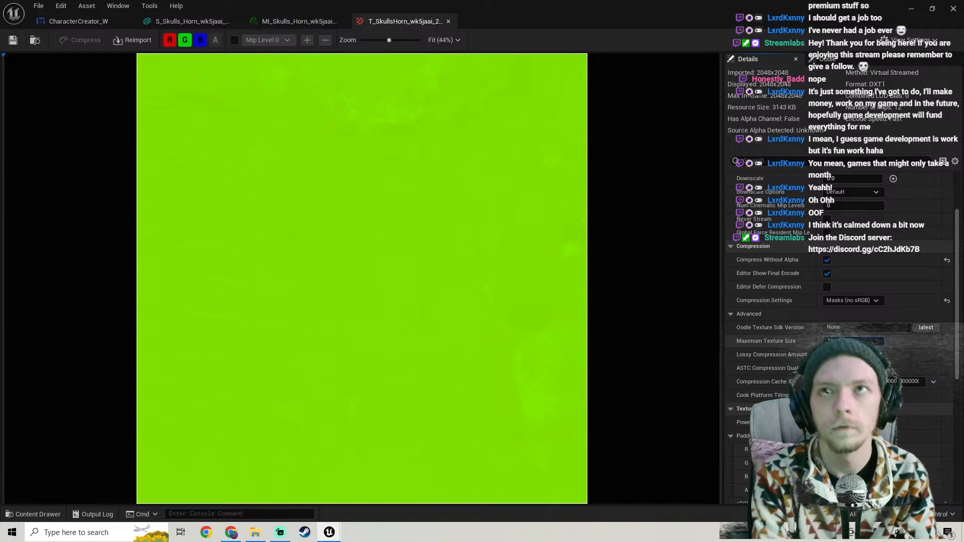
Limit the horn's DpR texture to a maximum texture size of 1024, save it, and close the texture
key(Return)
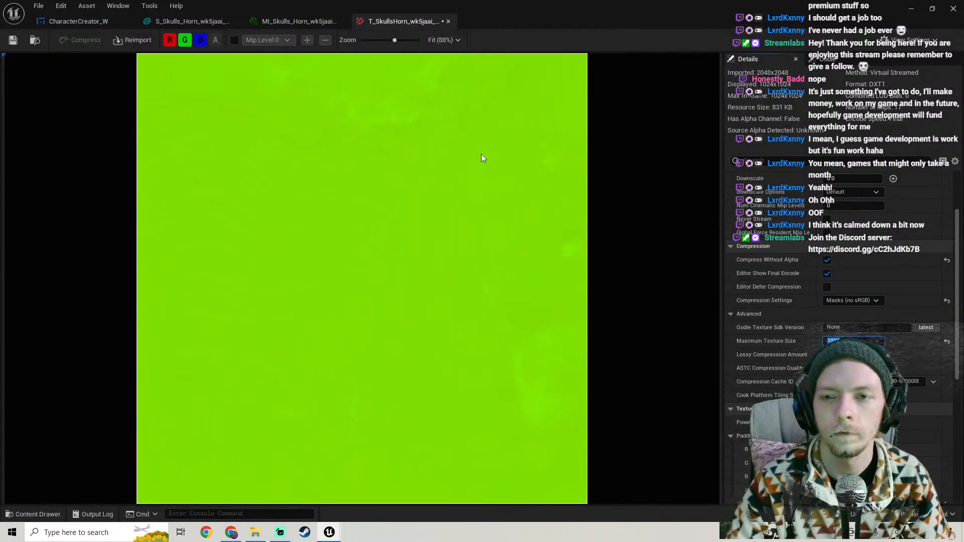
click(13, 39)
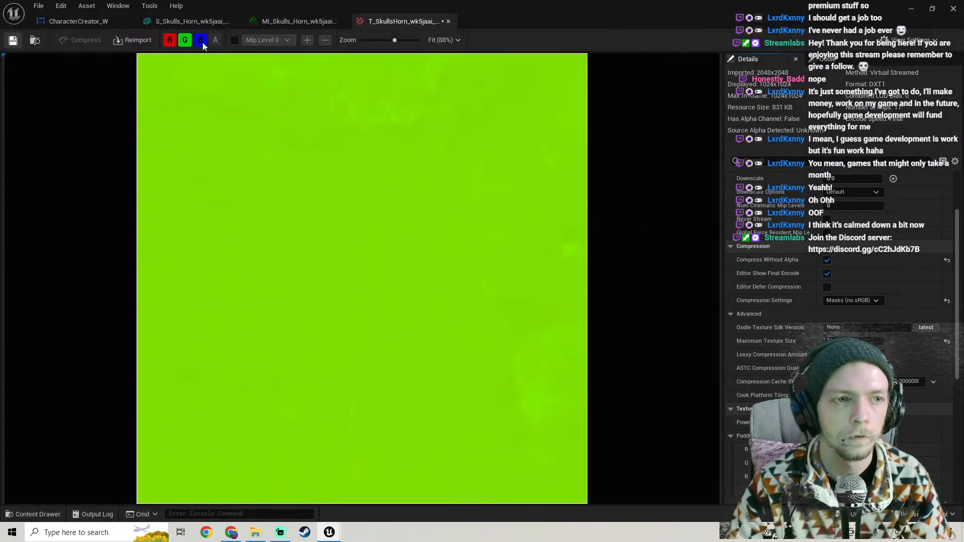
click(447, 21)
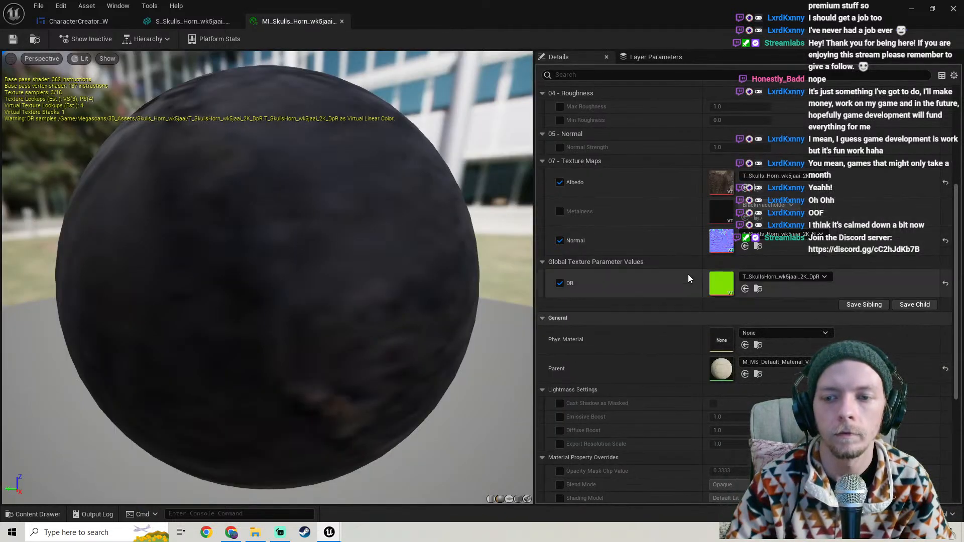
Check the horn material instance's remaining properties, close it, and return to the MainMenu level
scroll(687, 280, down, 5)
scroll(685, 278, up, 5)
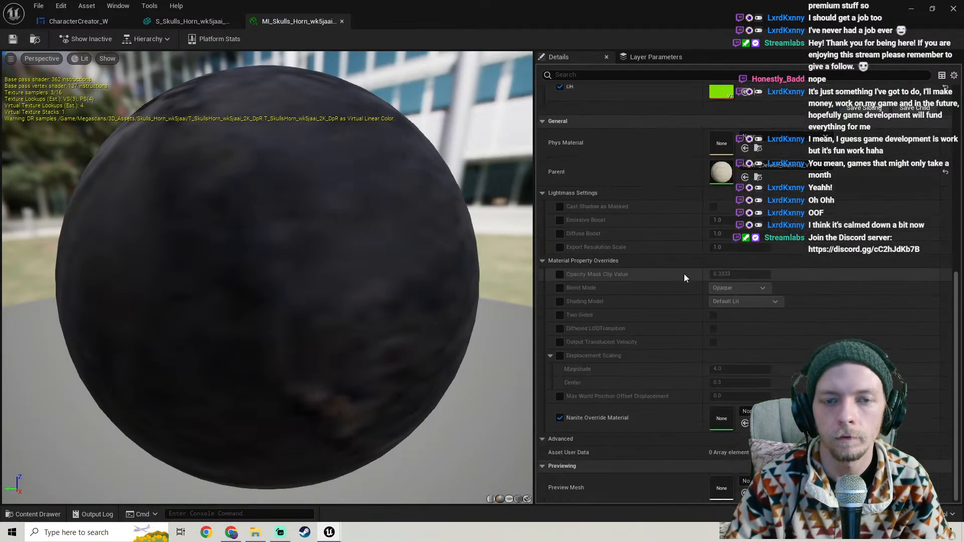
click(341, 21)
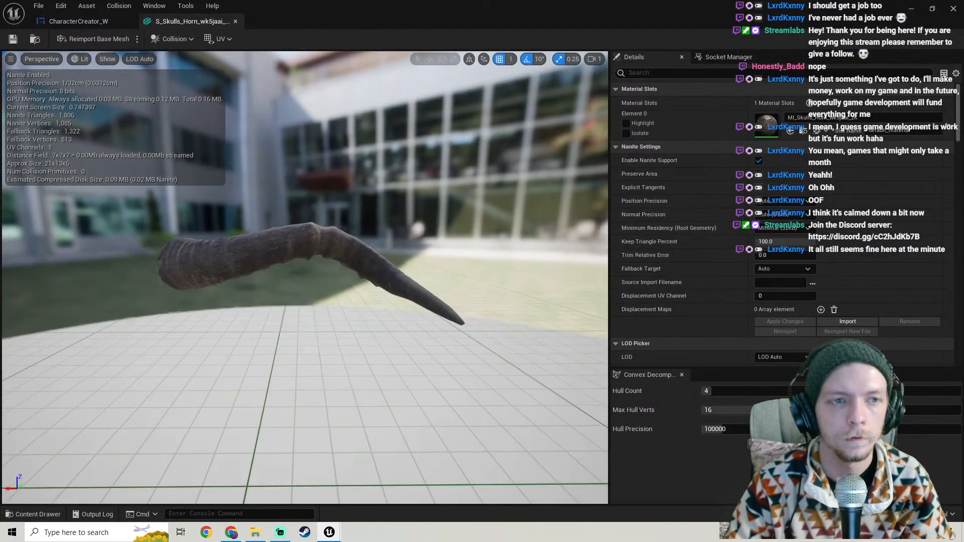
click(912, 11)
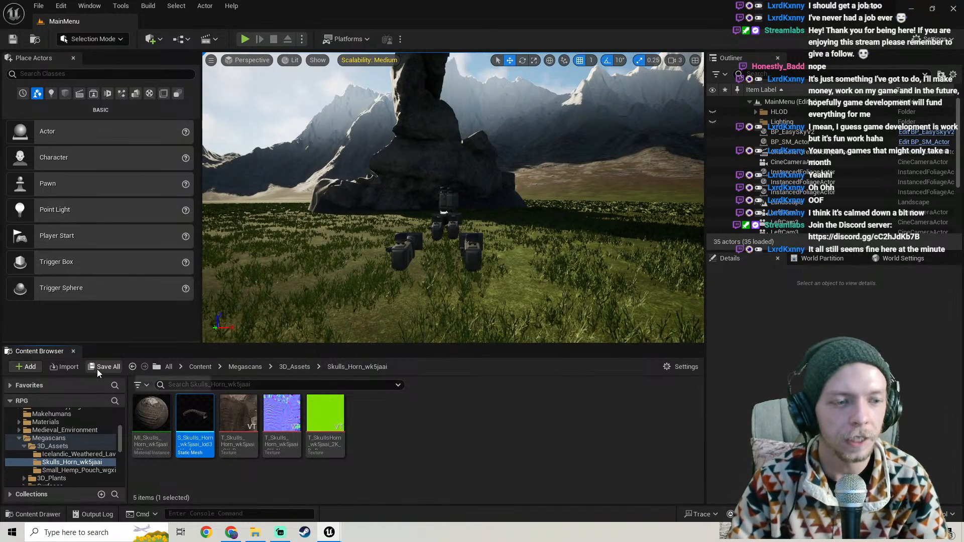
Collapse the Megascans folder in the content browser's folder tree and open the ThirdPerson Blueprints folder
key(w)
right_drag(253, 330, 248, 330)
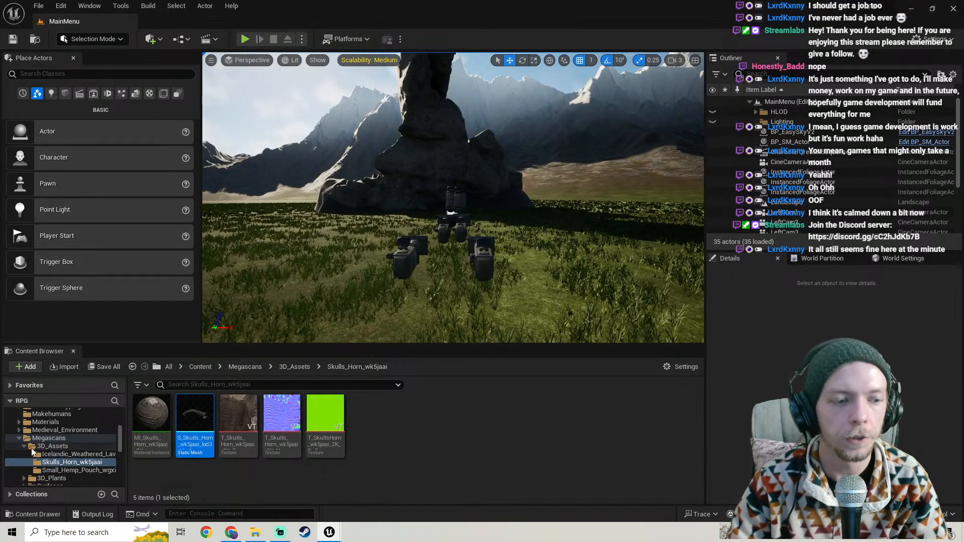
click(20, 438)
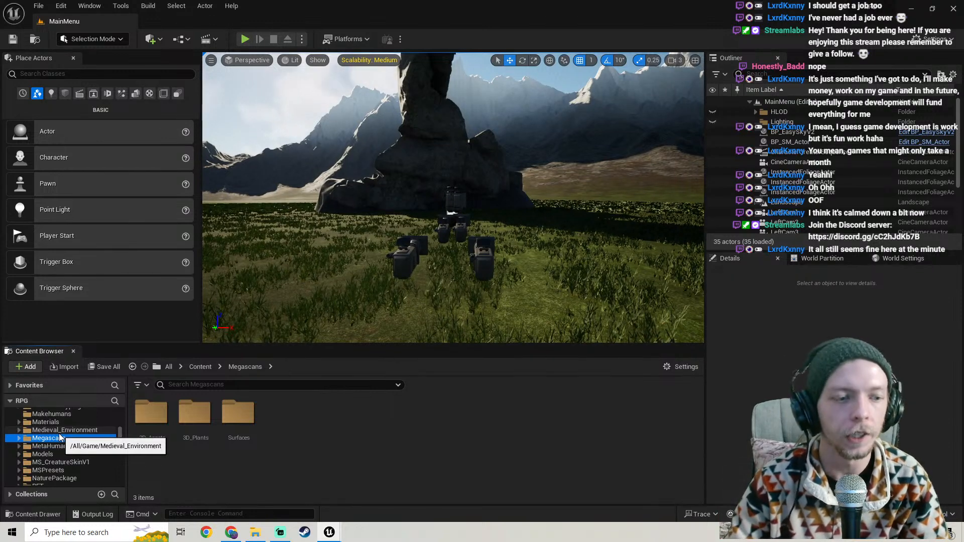
scroll(62, 459, down, 4)
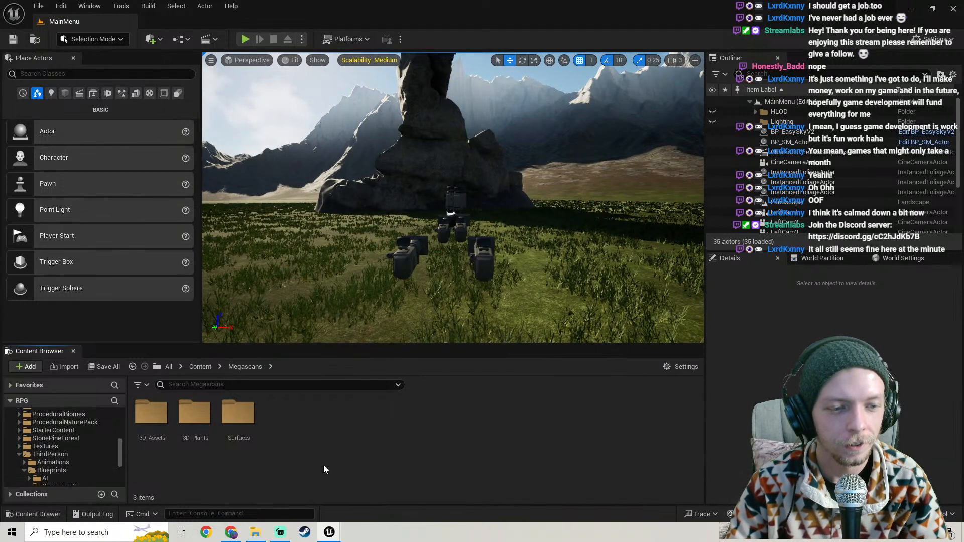
click(51, 469)
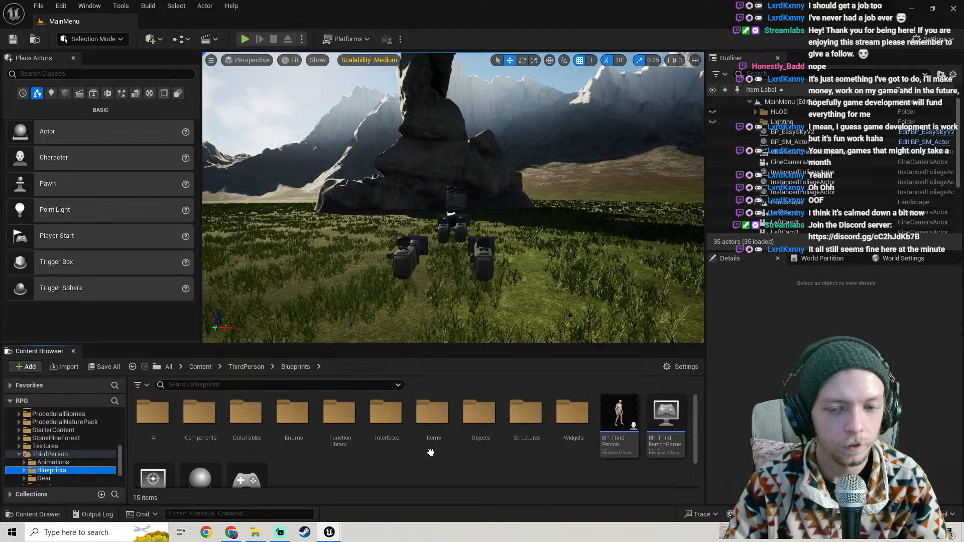
Open the Skulls_Horn_wk5jaai folder under 3D_Assets in the project's Megascans content
right_drag(311, 286, 365, 266)
scroll(31, 464, up, 5)
key(w)
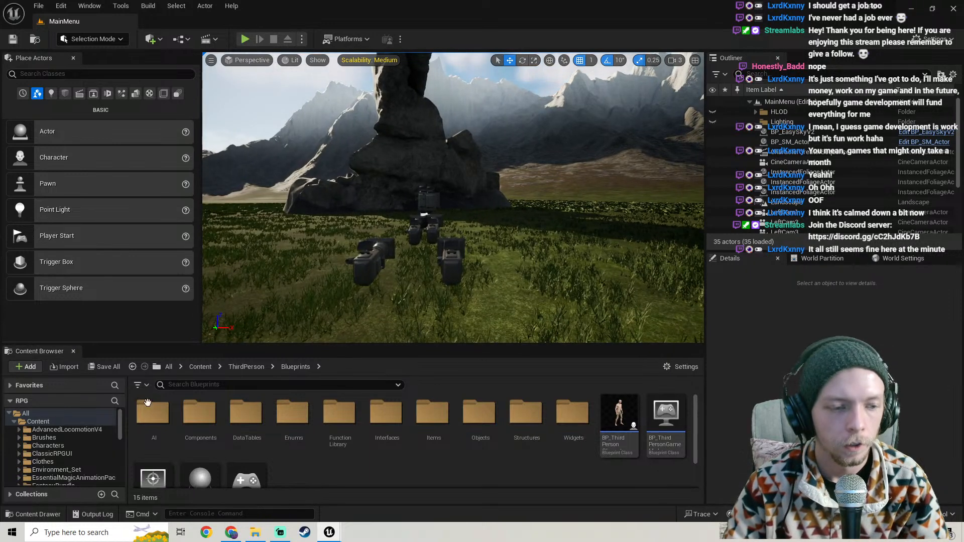
scroll(50, 444, down, 3)
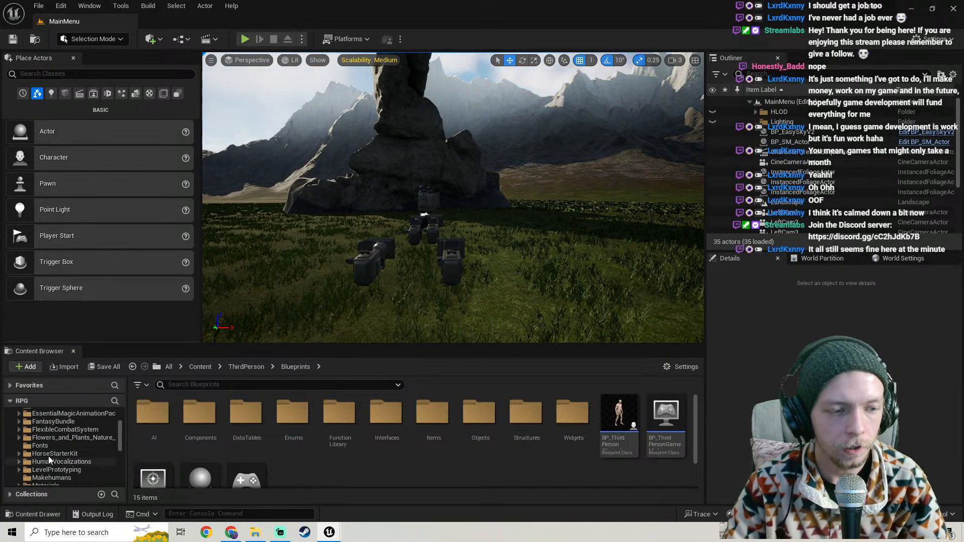
click(52, 453)
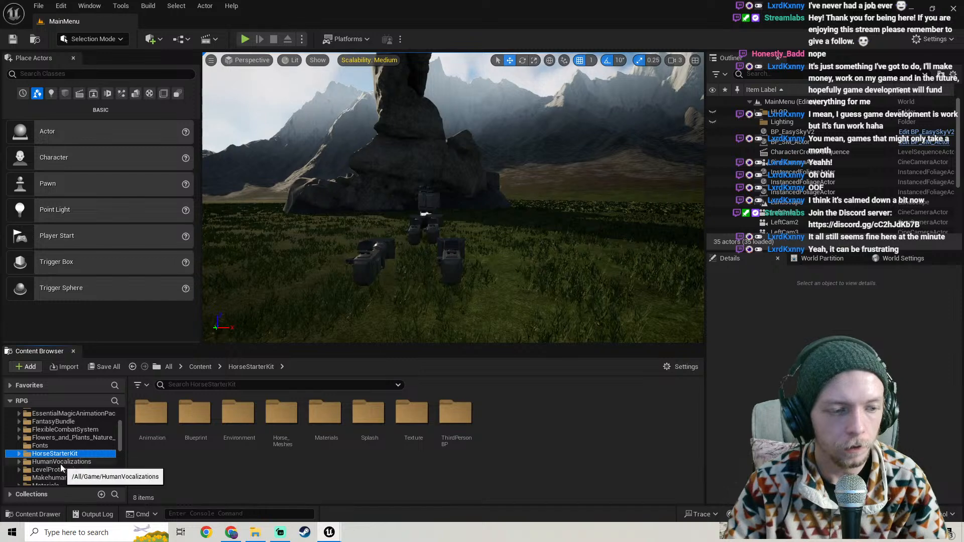
scroll(64, 452, down, 2)
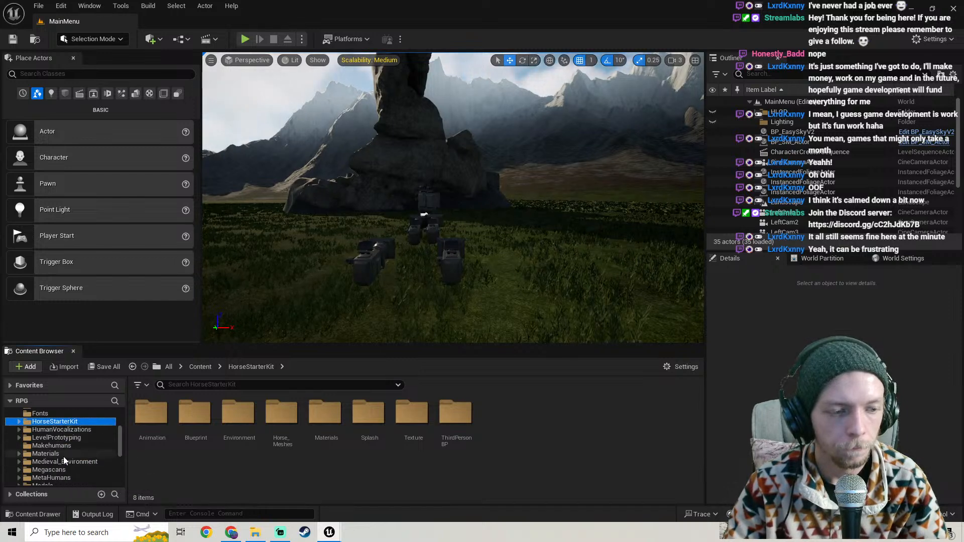
scroll(62, 459, down, 2)
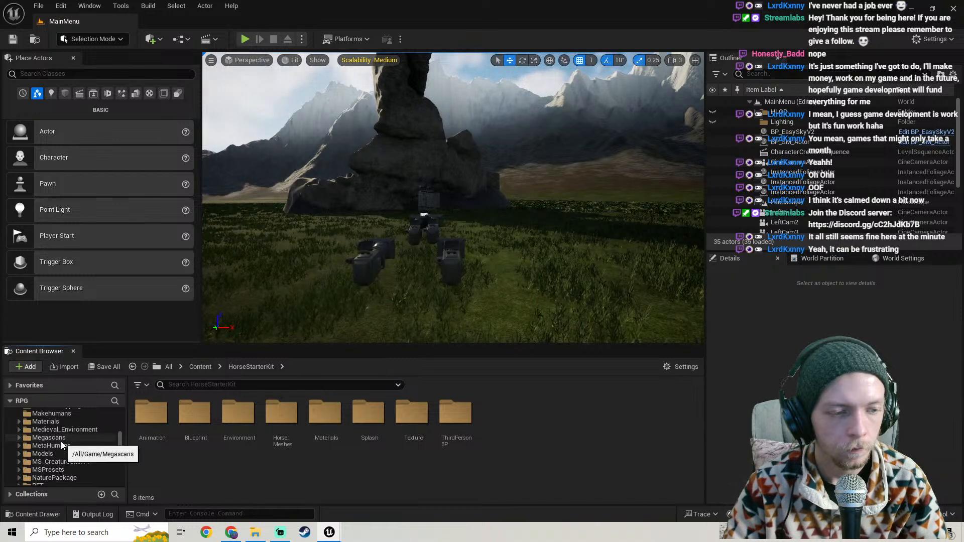
click(61, 439)
double_click(153, 432)
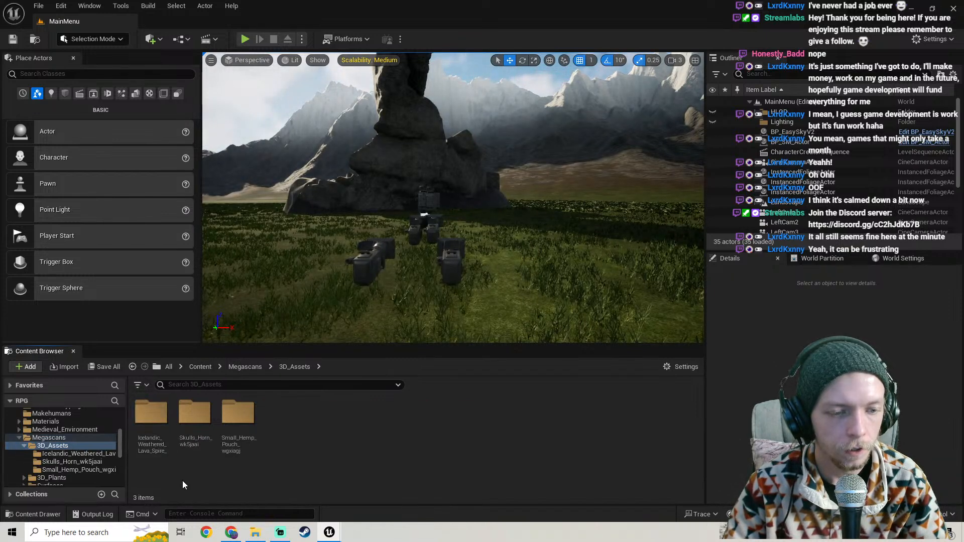
double_click(194, 414)
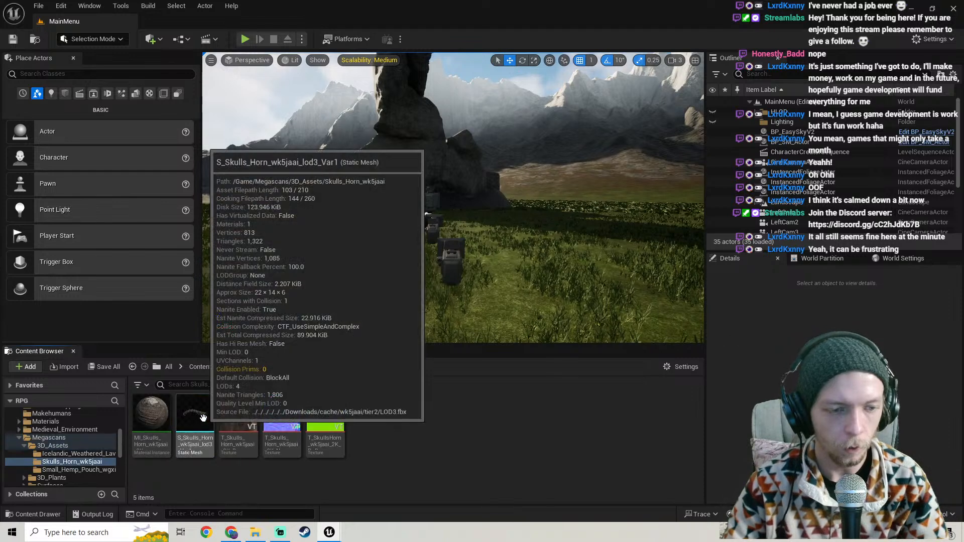
Start exporting the horn's static mesh as an FBX file and browse to Blender Models > Cursed Shadows on drive D
right_click(197, 416)
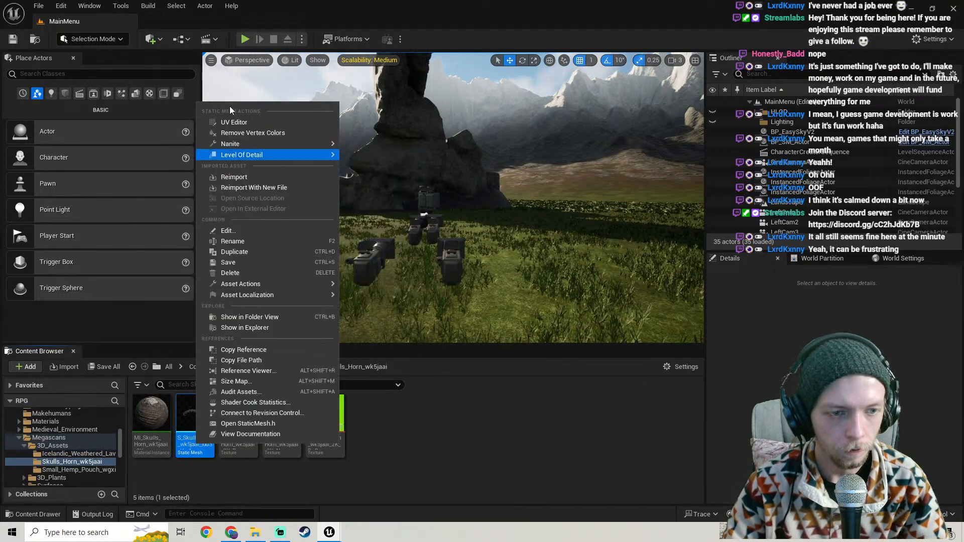
mouse_move(273, 284)
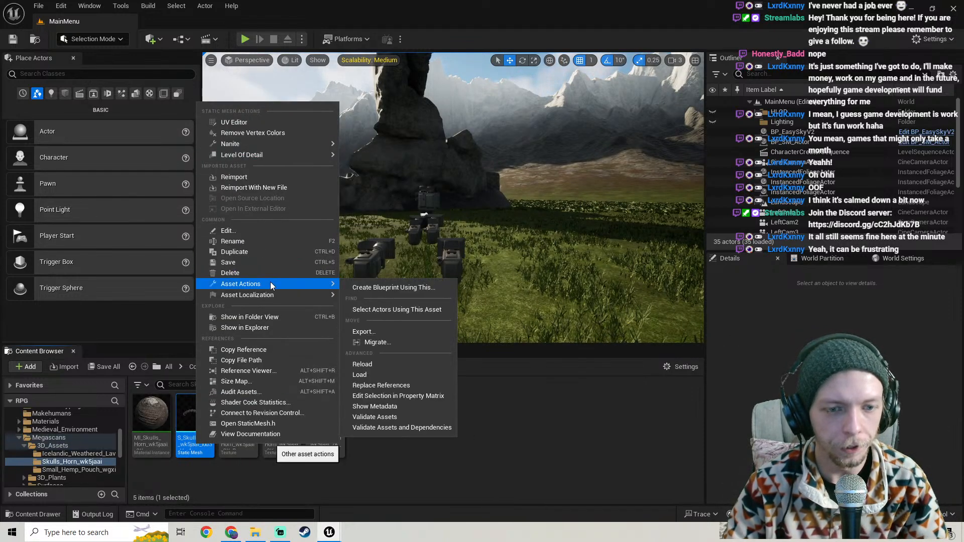
click(373, 332)
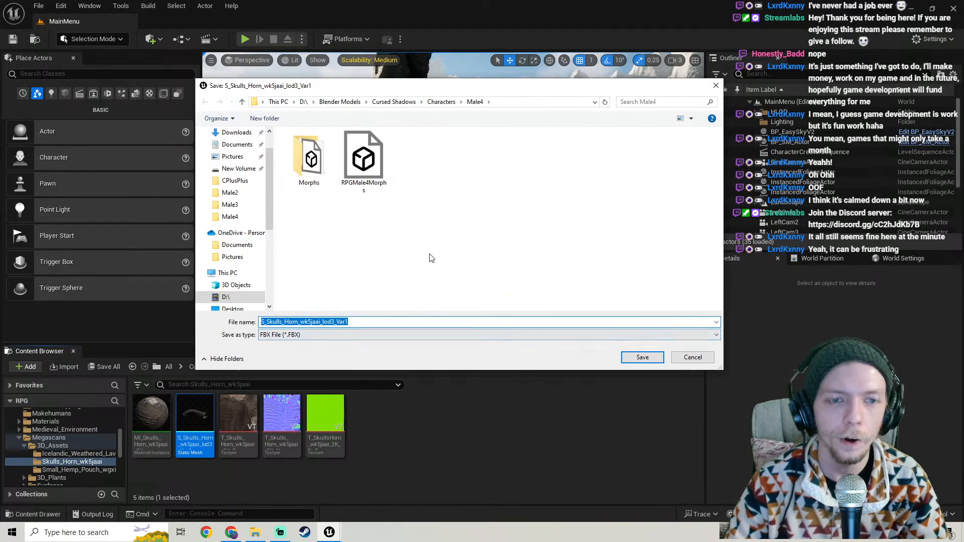
click(240, 169)
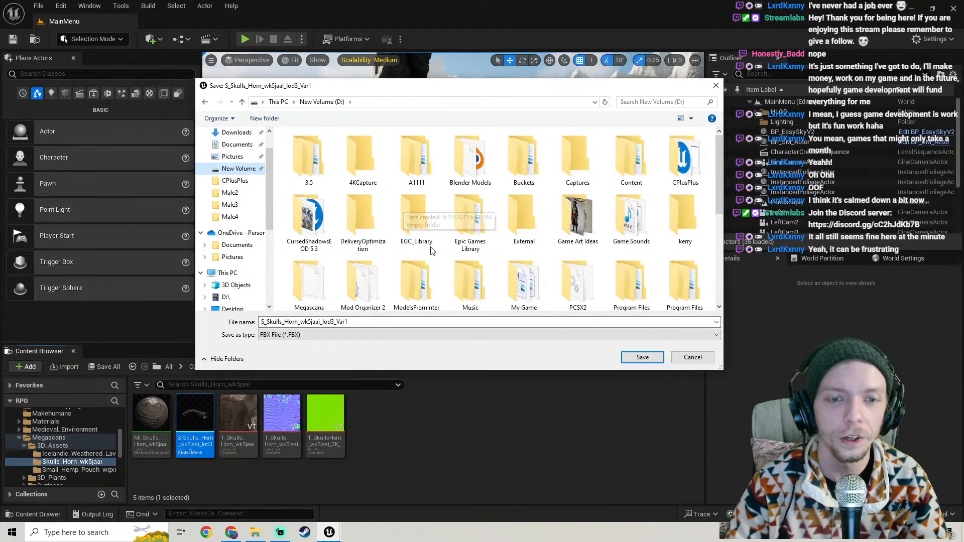
double_click(469, 159)
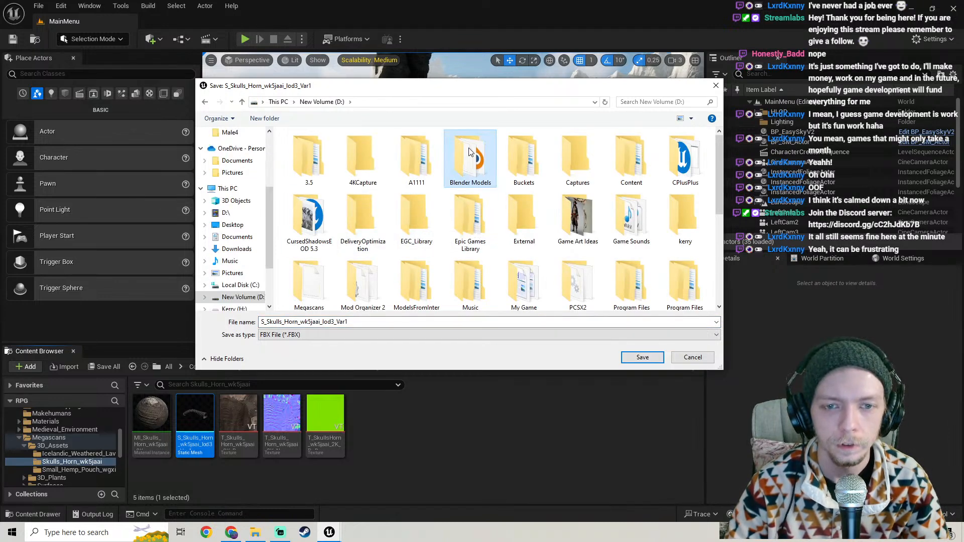
double_click(420, 216)
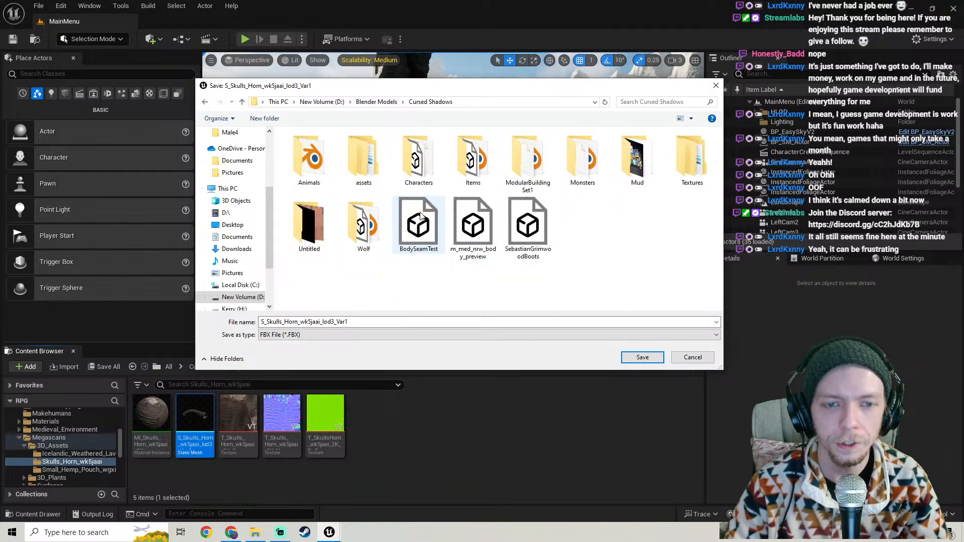
mouse_move(520, 90)
mouse_down()
mouse_move(551, 81)
mouse_move(520, 89)
mouse_up()
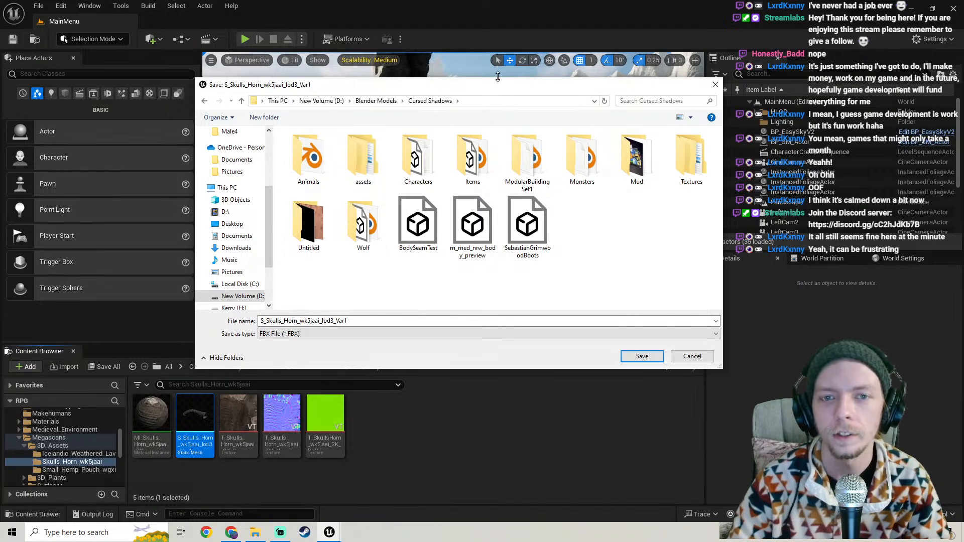
drag(496, 89, 510, 91)
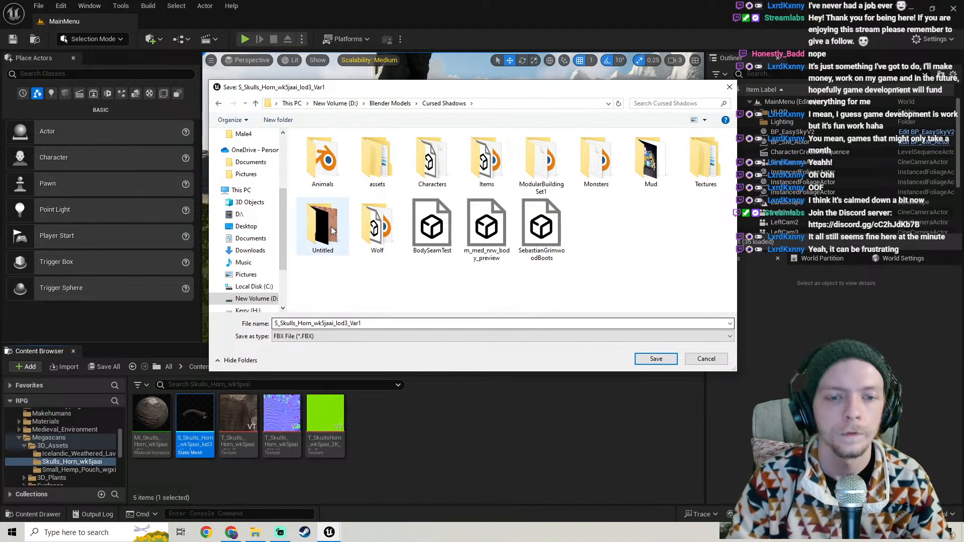
drag(414, 93, 397, 93)
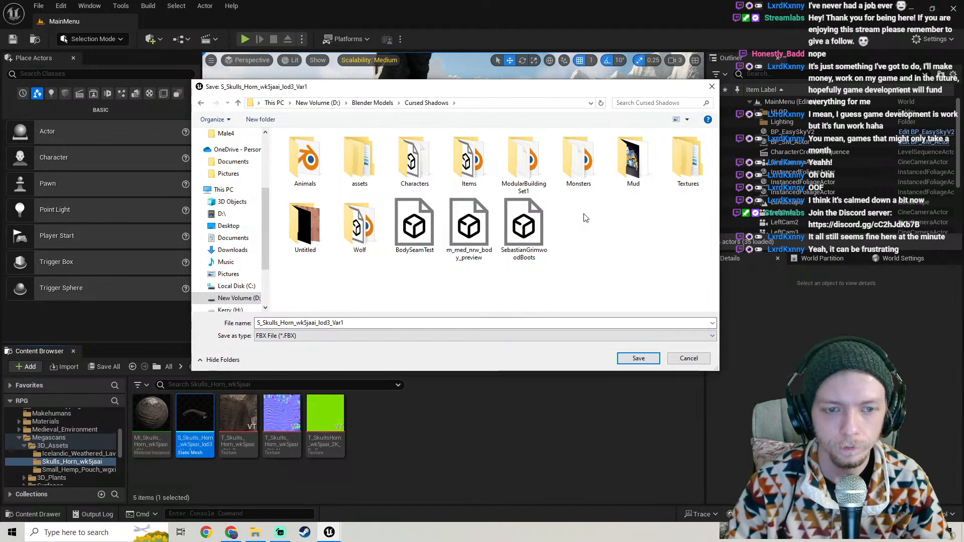
Create a folder named Horns inside the Characters folder of Cursed Shadows
double_click(428, 134)
right_click(504, 227)
mouse_move(566, 363)
click(660, 368)
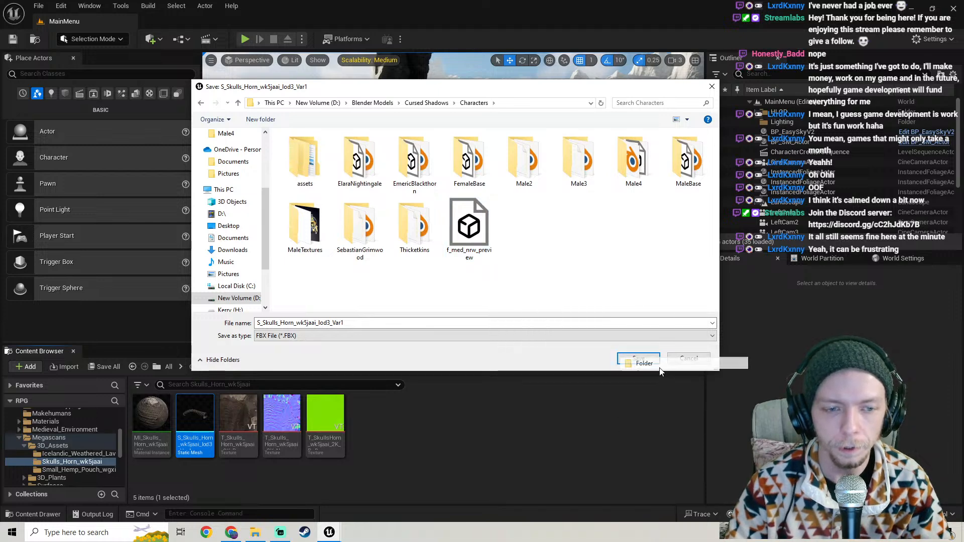
text(Horns)
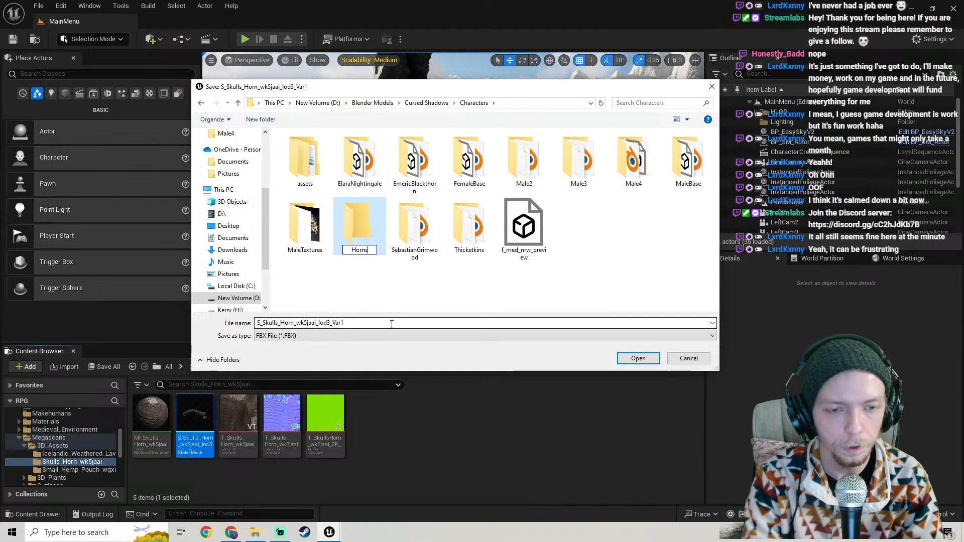
key(Return)
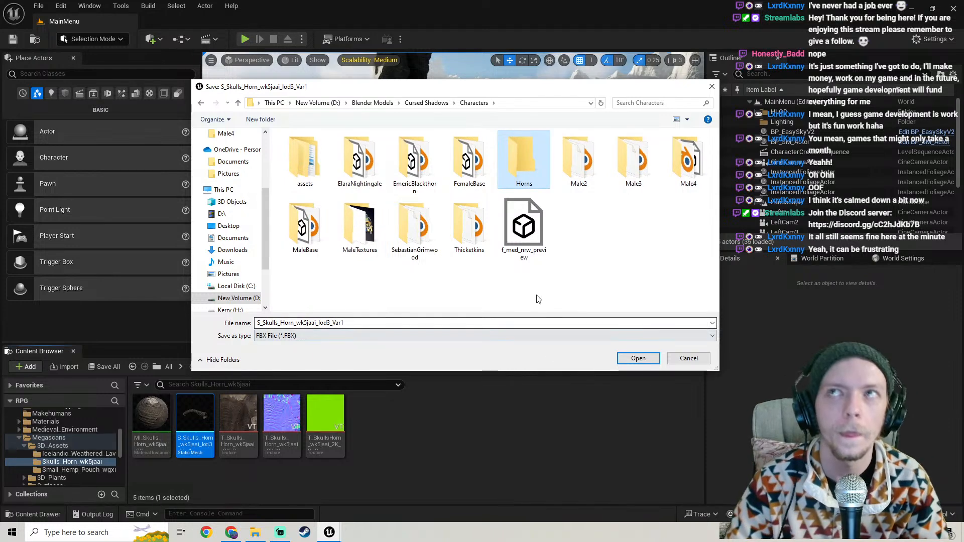
Save the horn mesh in the Horns folder under its existing name, exporting it with the default FBX options
double_click(524, 161)
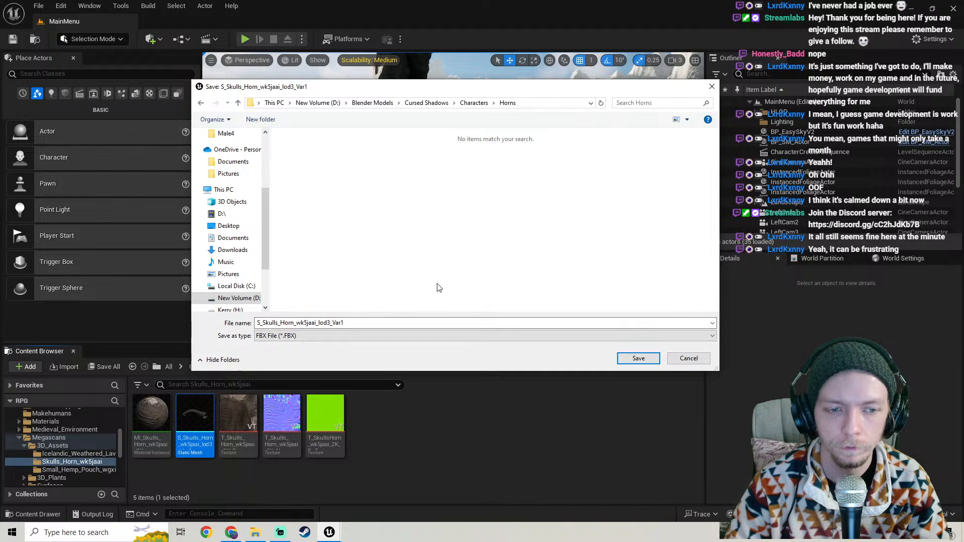
click(638, 358)
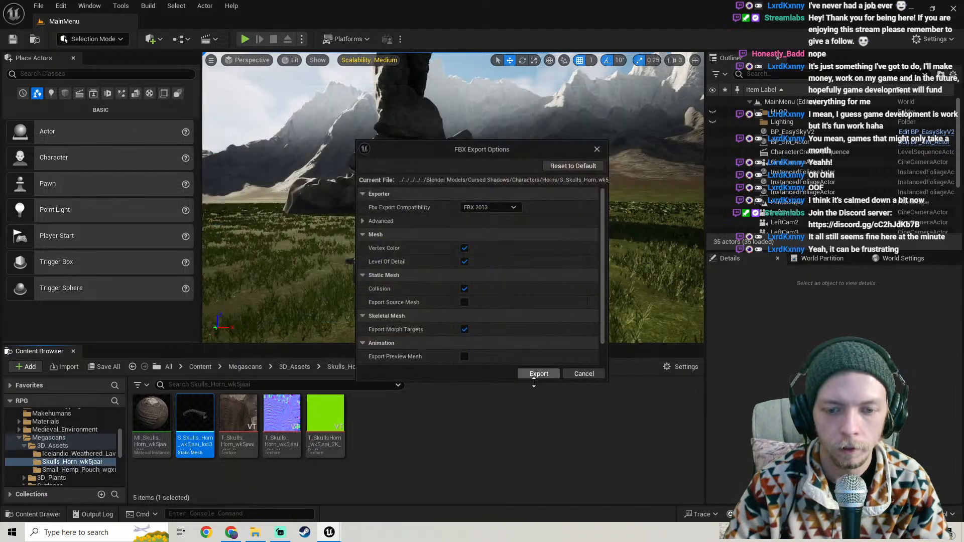
click(539, 374)
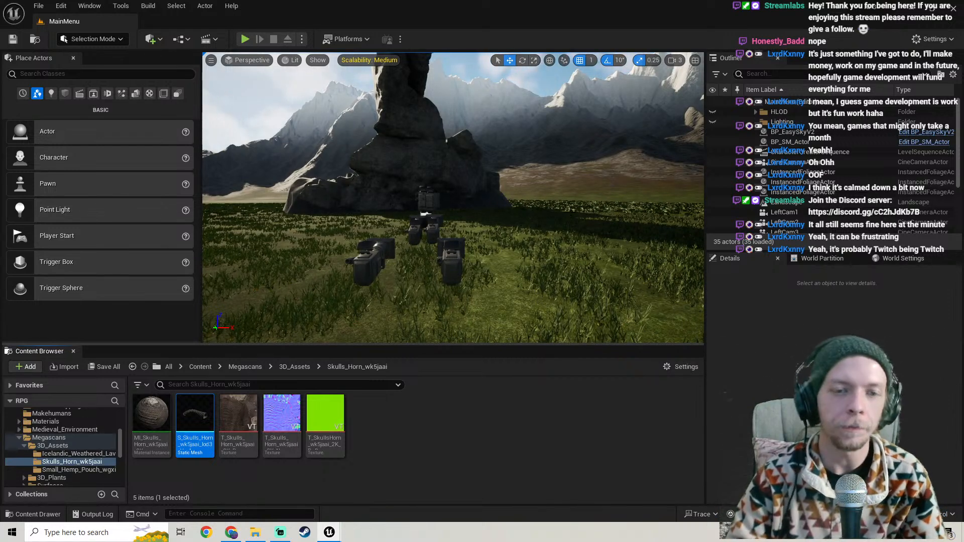
Enlarge the content browser against the viewport and move closer to the cameras in the level
mouse_move(600, 226)
mouse_down()
mouse_move(590, 216)
mouse_move(586, 239)
mouse_up()
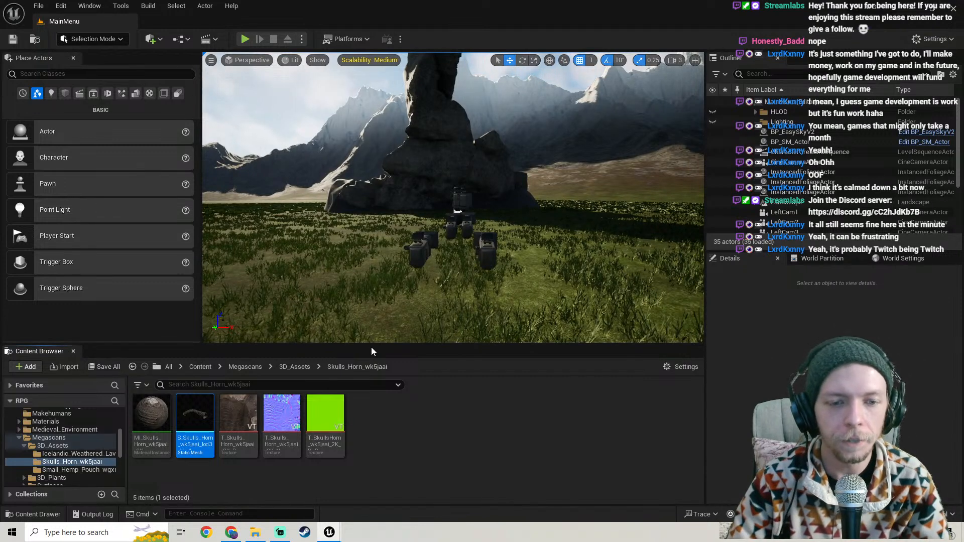
drag(372, 346, 378, 312)
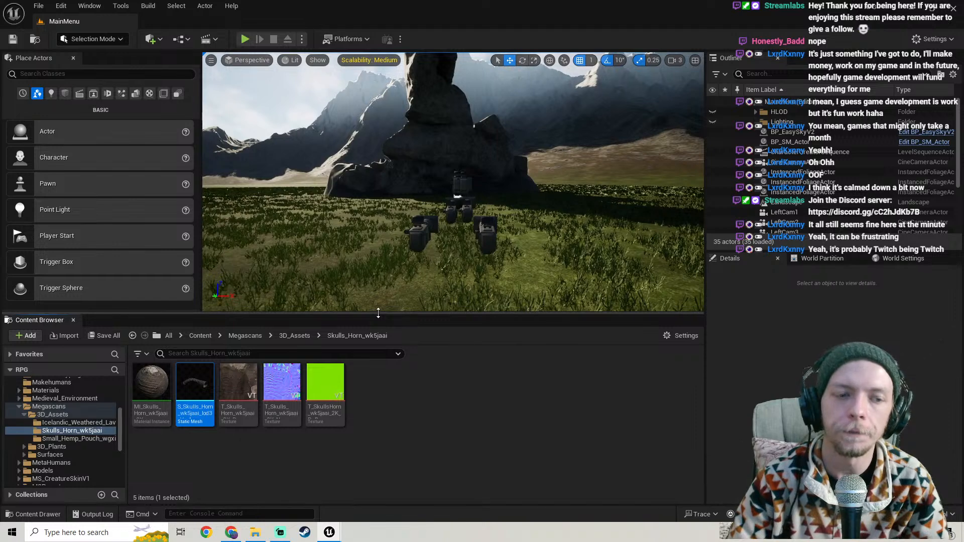
right_drag(351, 249, 371, 249)
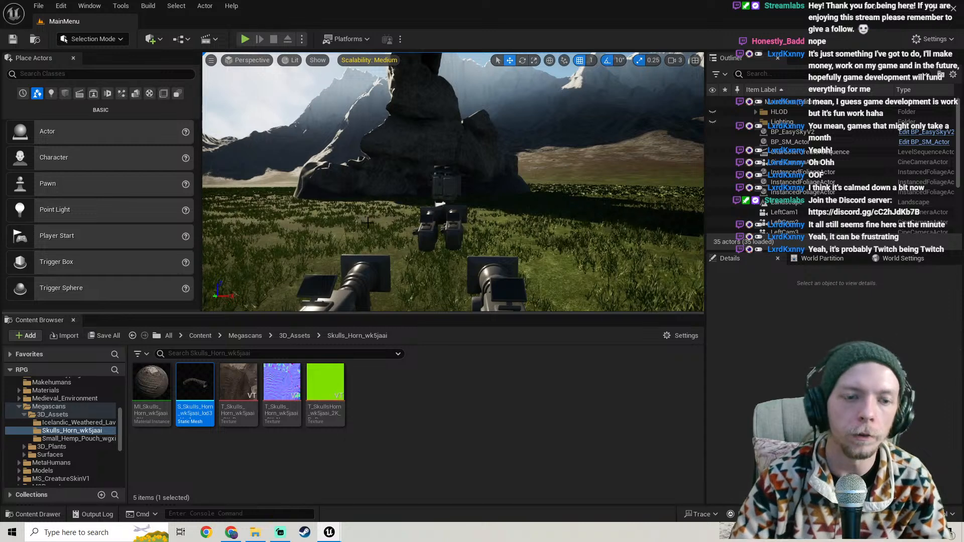
right_drag(341, 216, 338, 214)
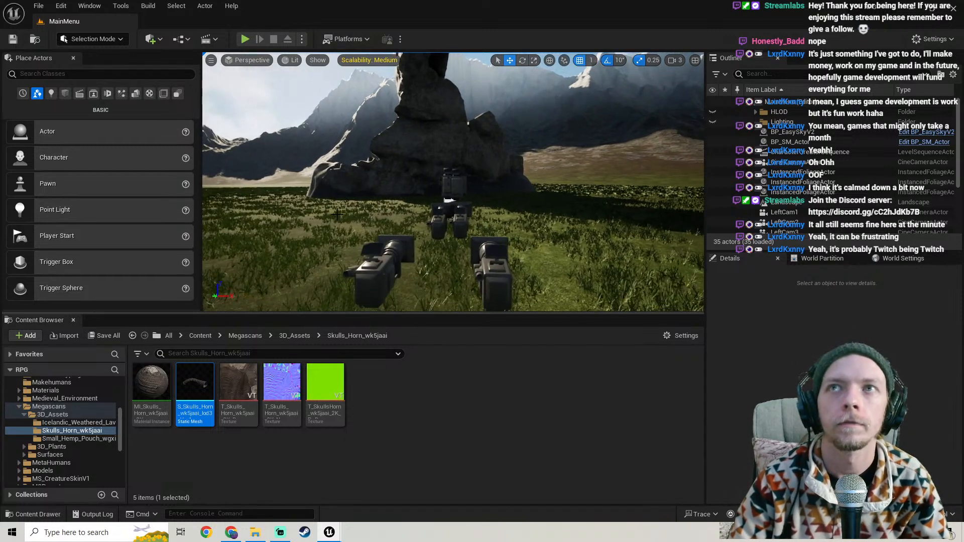
Launch Blender from the installed applications
click(12, 532)
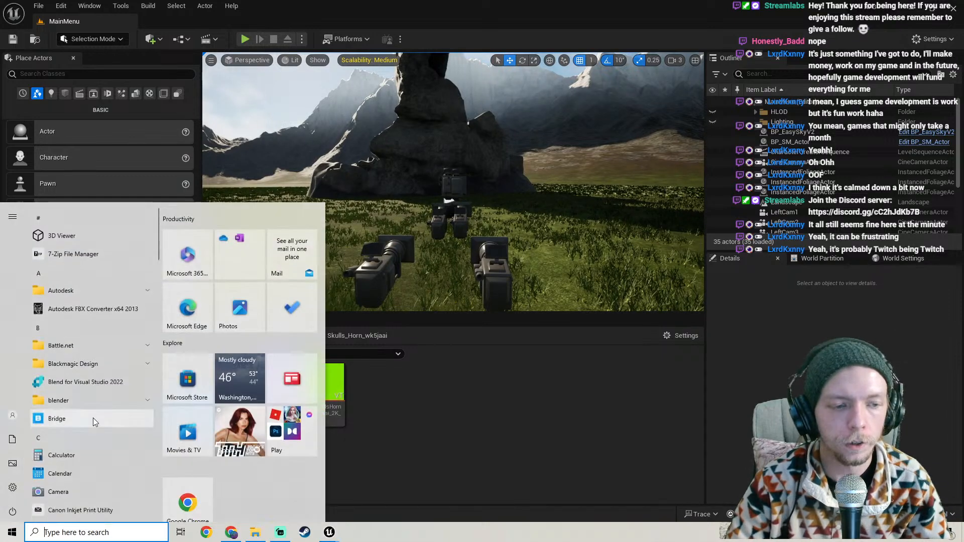
scroll(80, 326, down, 1)
scroll(79, 313, up, 2)
click(95, 298)
click(67, 315)
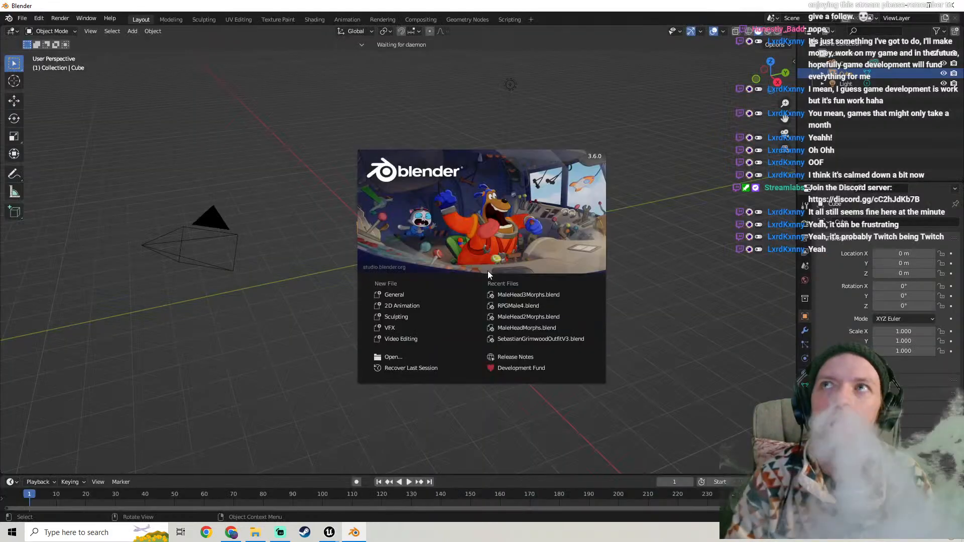
Dismiss the Blender splash screen and delete the default cube
click(336, 176)
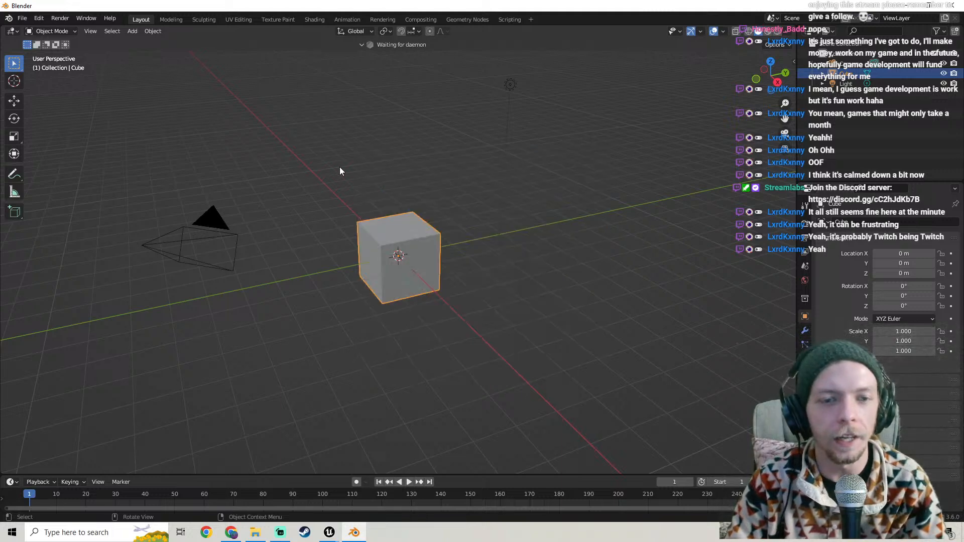
middle_drag(401, 188, 443, 260)
key(Delete)
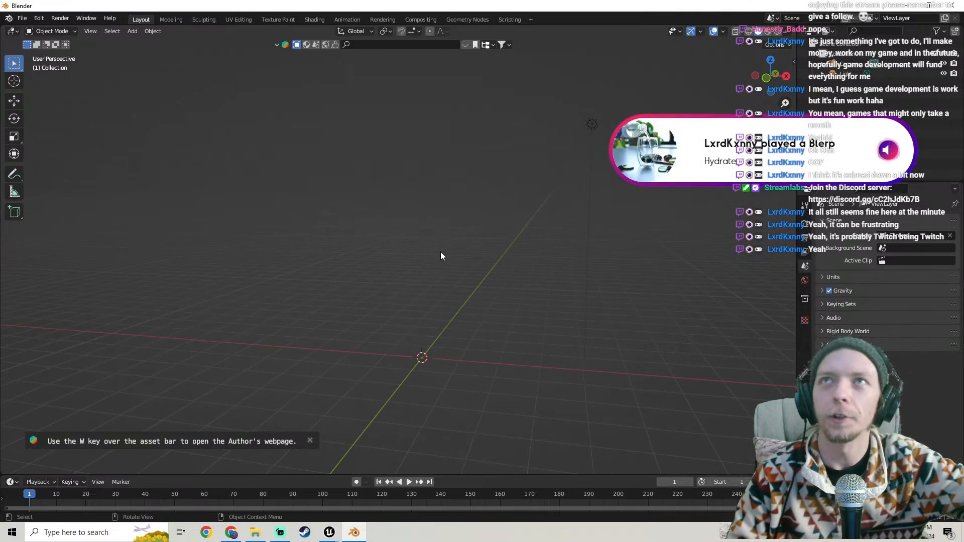
Start an FBX import and browse to the Cursed Shadows folder inside Blender Models on the D: drive
click(22, 18)
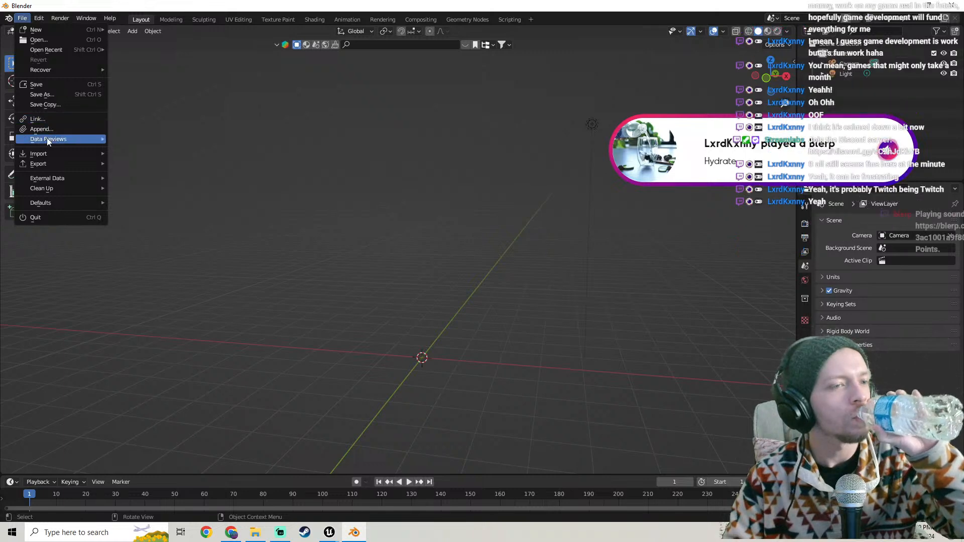
mouse_move(47, 154)
click(161, 272)
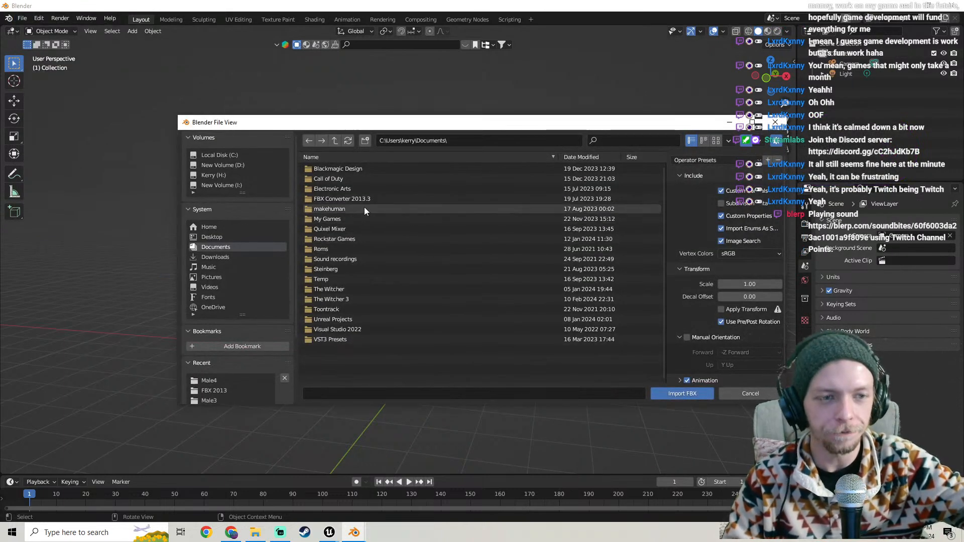
click(221, 164)
click(344, 200)
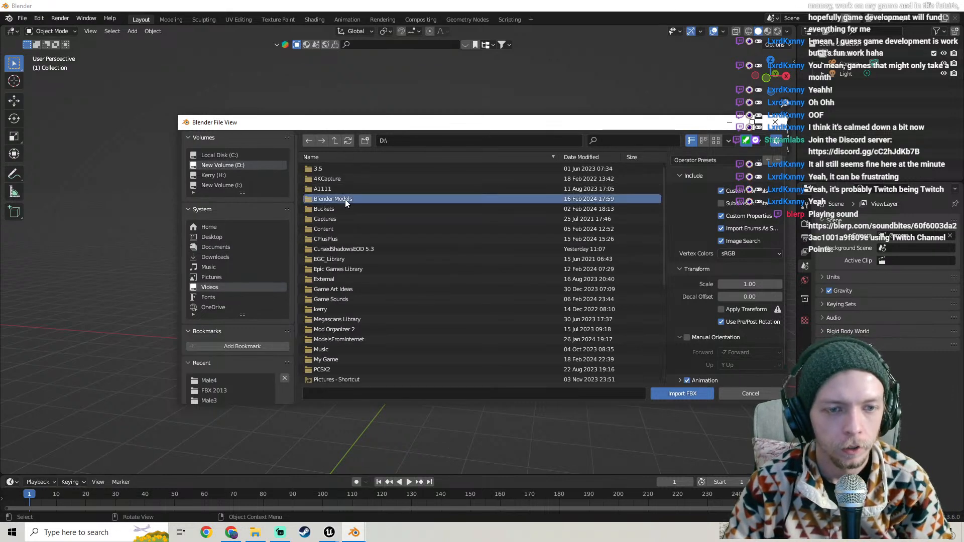
double_click(345, 200)
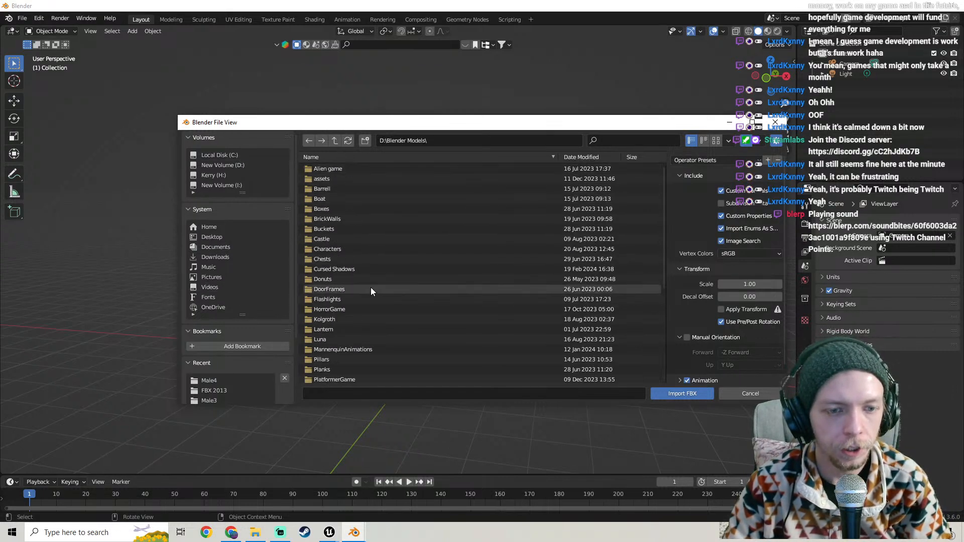
double_click(358, 250)
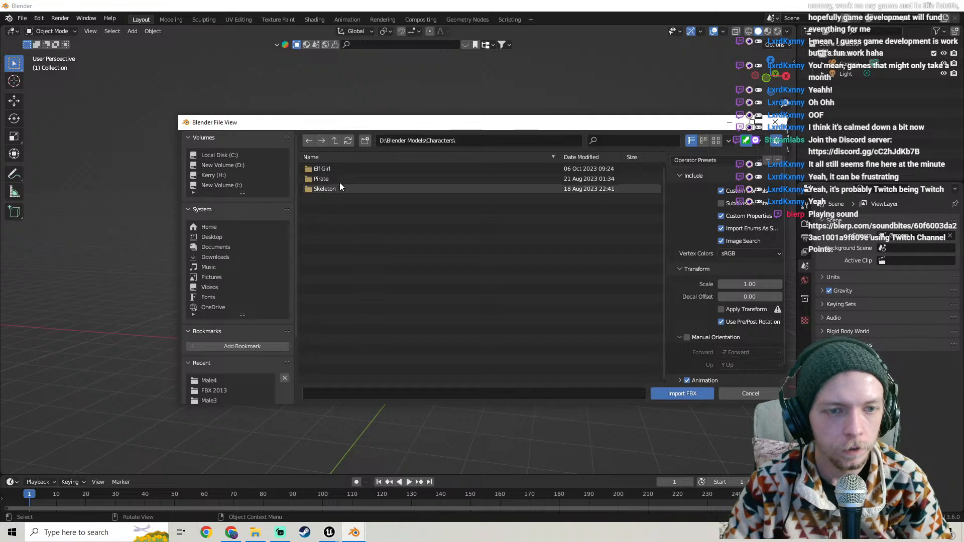
click(307, 141)
double_click(328, 268)
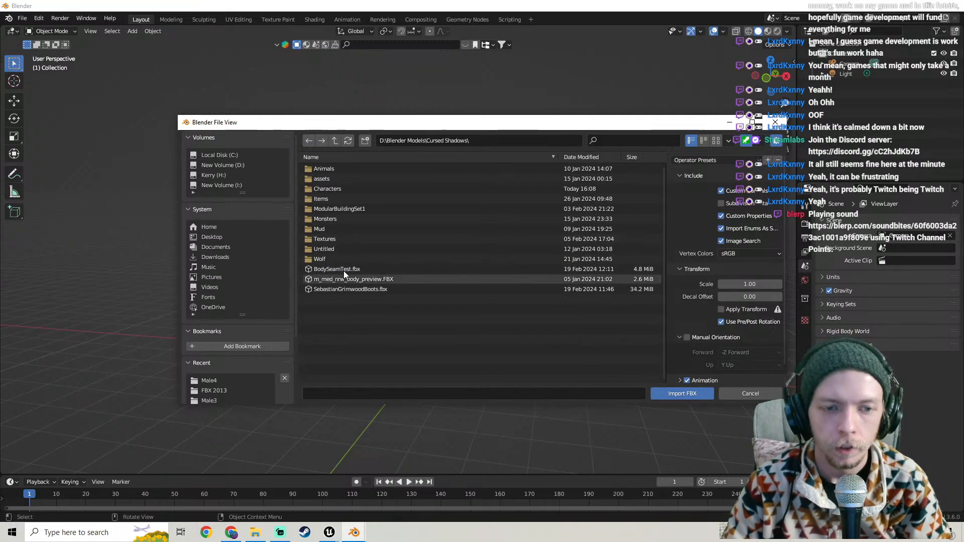
drag(398, 122, 415, 112)
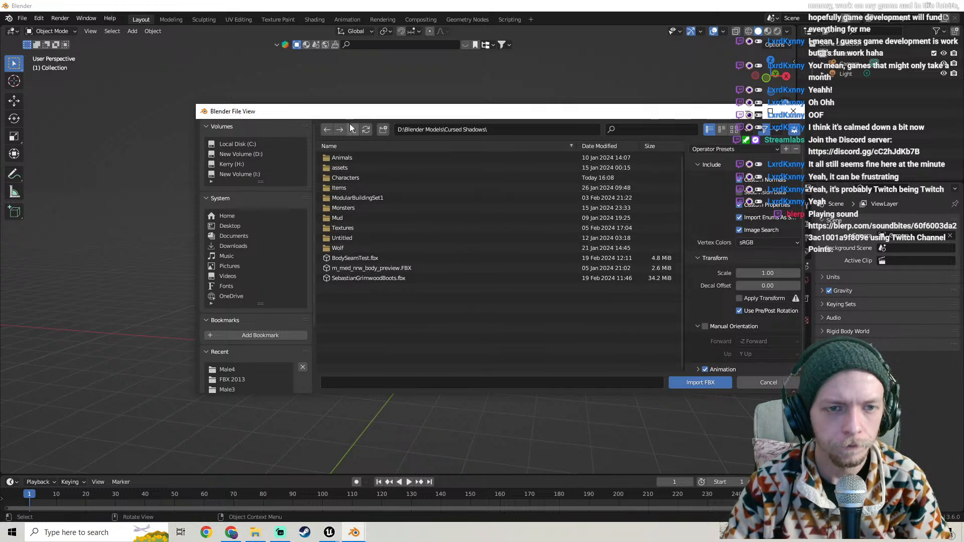
drag(353, 117, 380, 122)
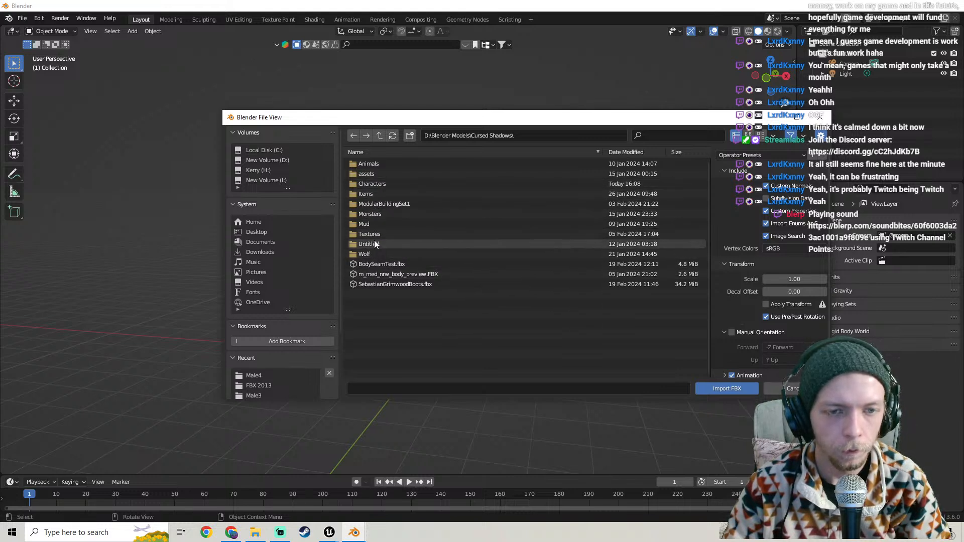
Import S_Skulls_Horn_wk5jaai_lod3_Var1.FBX from the Characters\Horns folder with the default import options
double_click(372, 184)
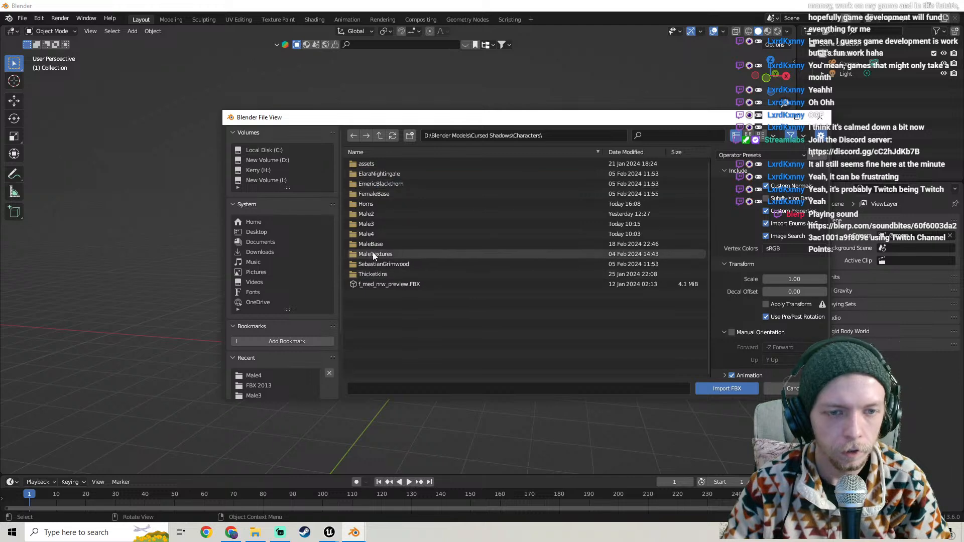
double_click(369, 205)
click(383, 165)
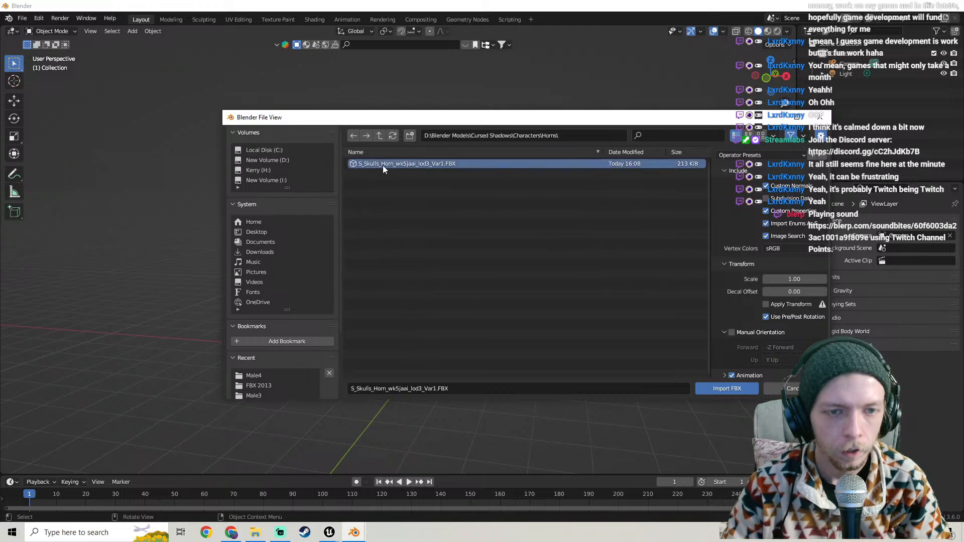
click(723, 387)
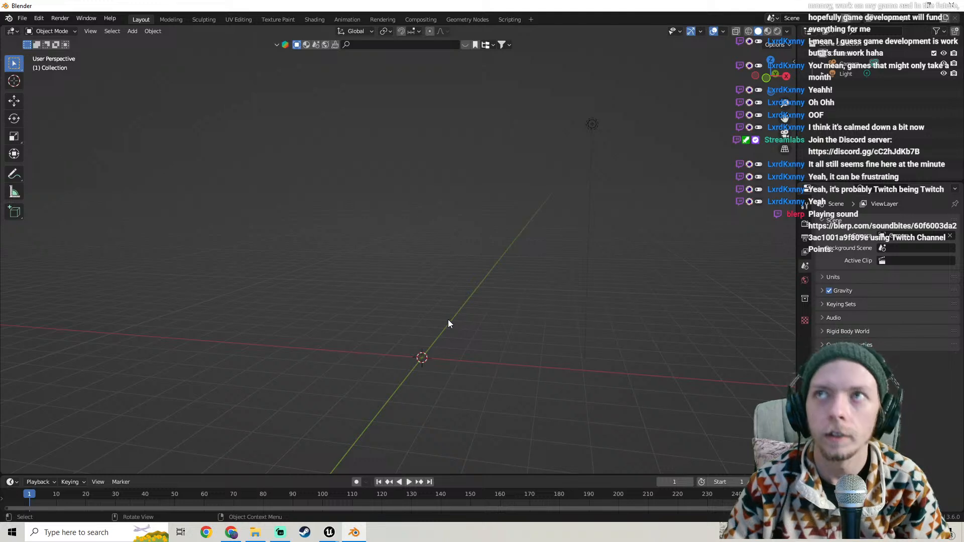
Select the imported horn mesh and expand its parent object in the scene hierarchy to list its LOD meshes
middle_drag(447, 319, 493, 256)
scroll(492, 256, up, 3)
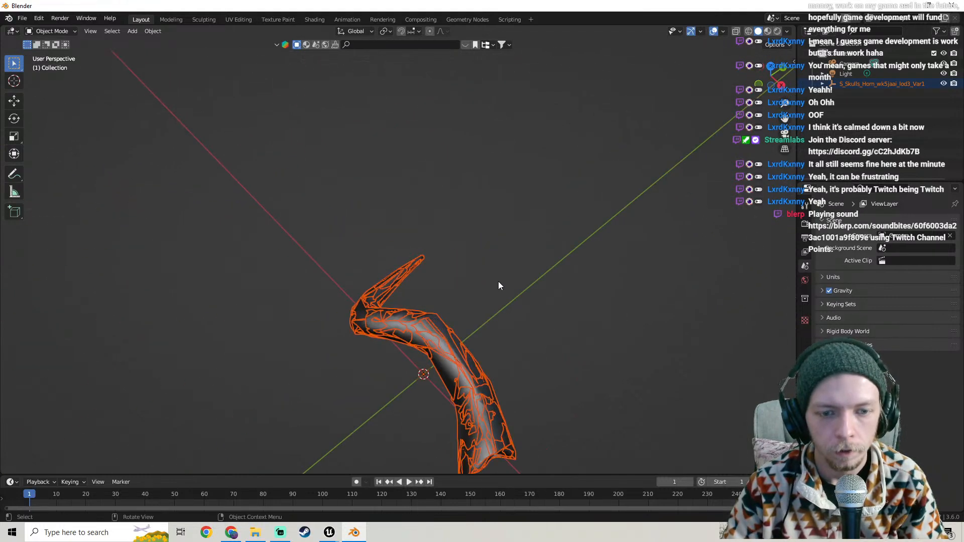
scroll(498, 281, up, 2)
click(504, 281)
click(438, 352)
middle_drag(438, 351, 533, 277)
click(822, 85)
middle_drag(599, 118, 559, 144)
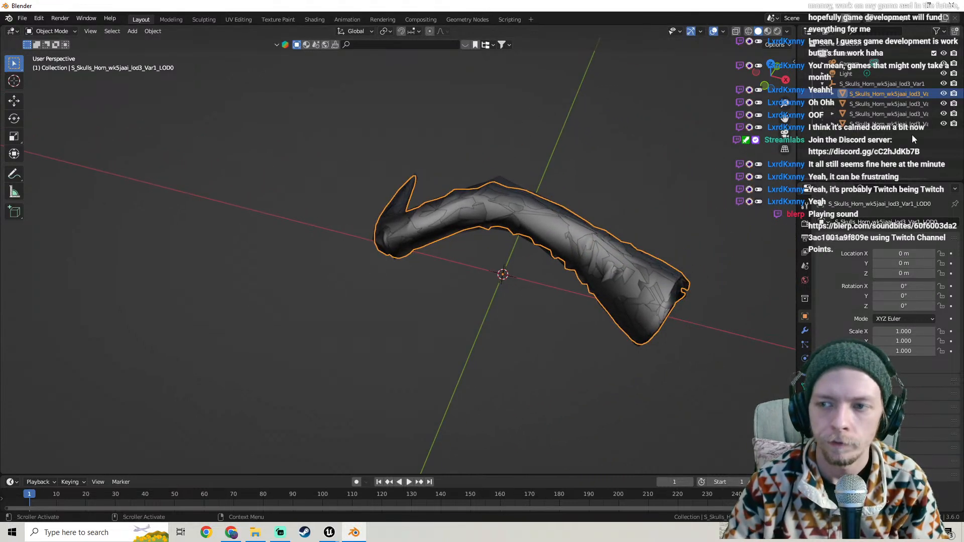
Delete the horn's LOD3, LOD2 and LOD1 meshes and select the remaining LOD0 mesh
click(907, 124)
drag(797, 157, 645, 157)
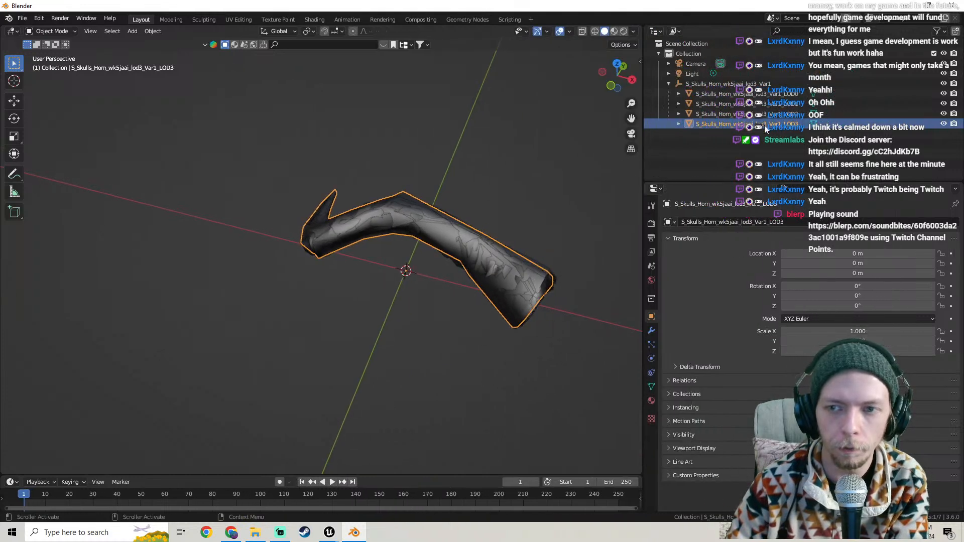
key(Delete)
click(764, 114)
key(Delete)
click(763, 104)
key(Delete)
middle_drag(470, 193, 441, 170)
click(442, 167)
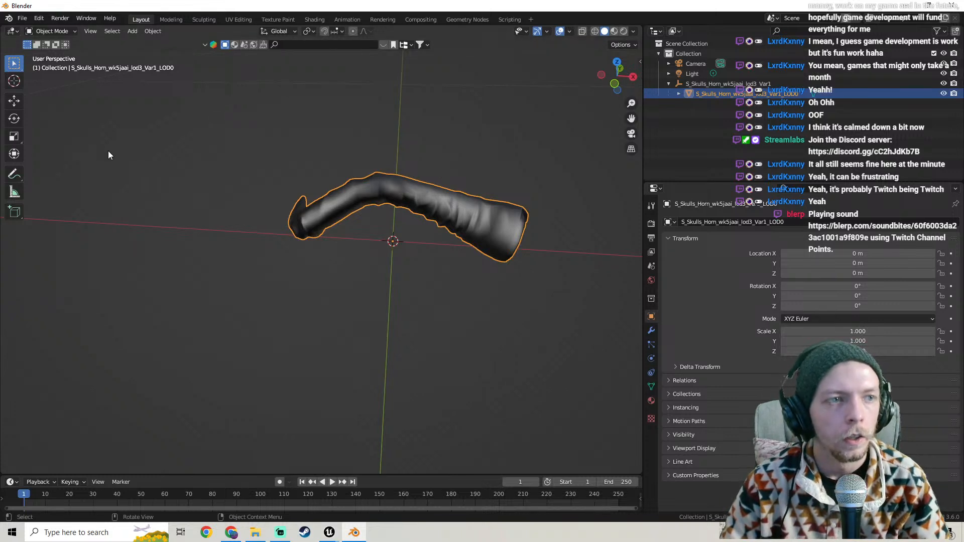
Start another FBX import and browse from the D: drive to Blender Models\Cursed Shadows
click(22, 18)
mouse_move(55, 153)
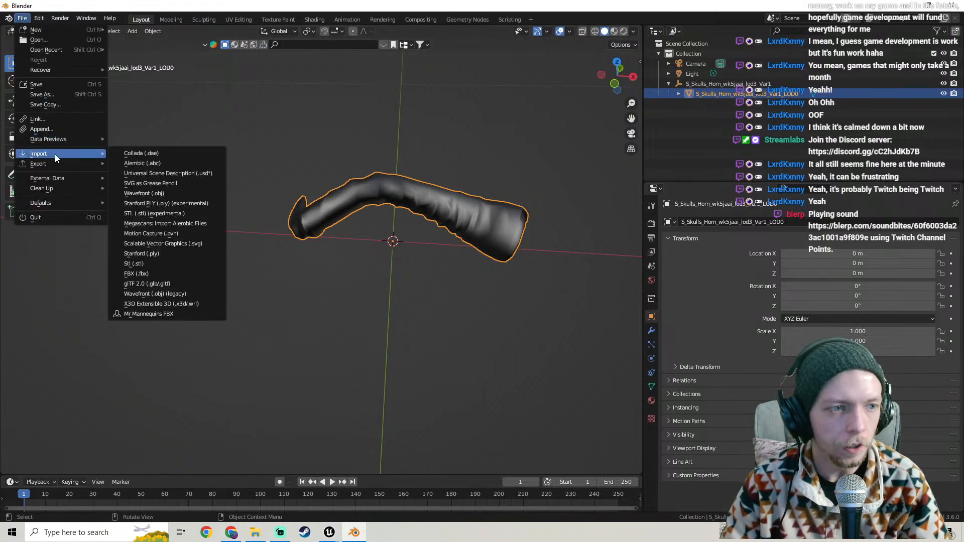
click(141, 274)
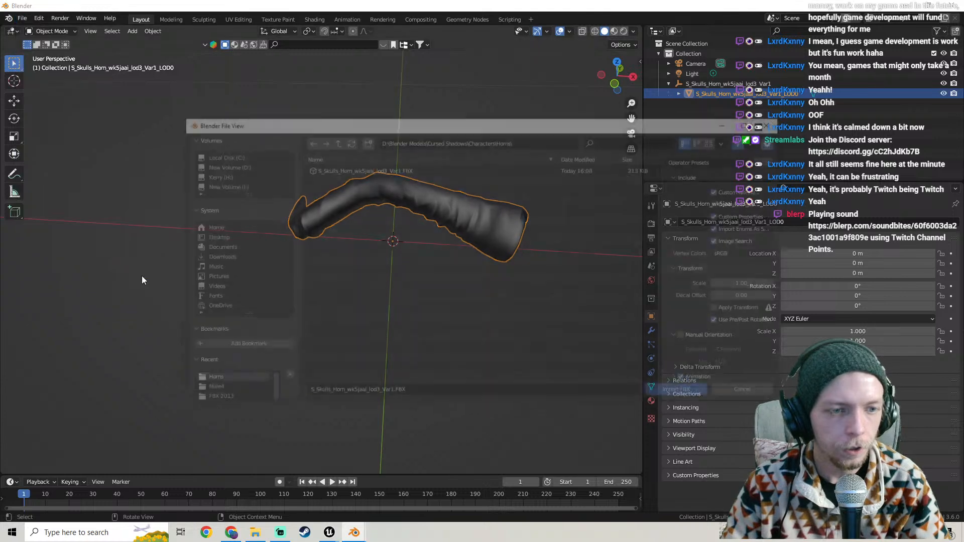
click(233, 165)
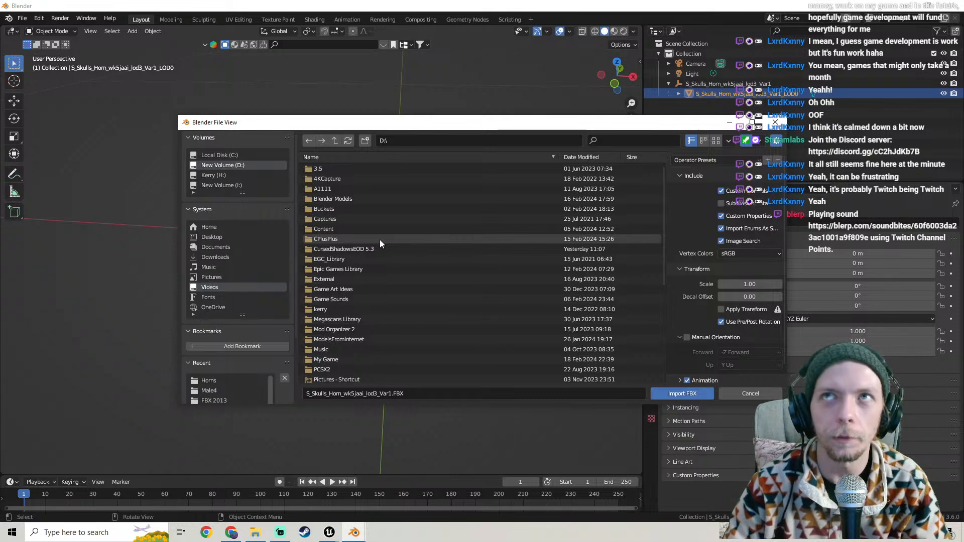
drag(382, 121, 369, 84)
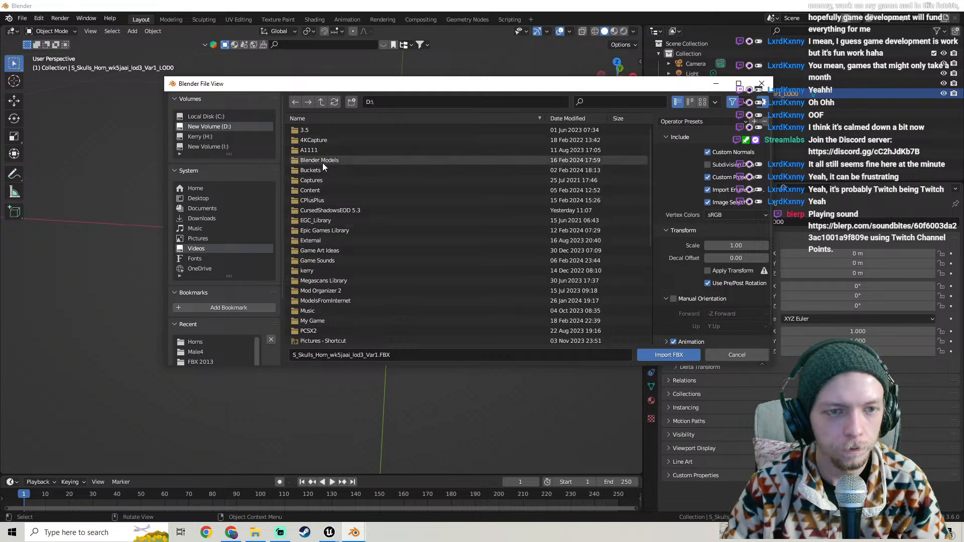
drag(321, 86, 280, 74)
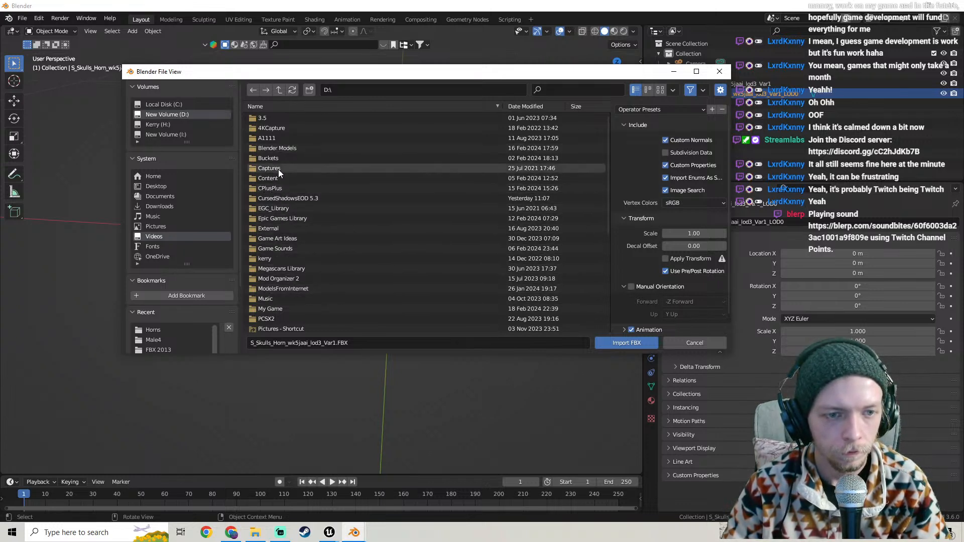
click(273, 147)
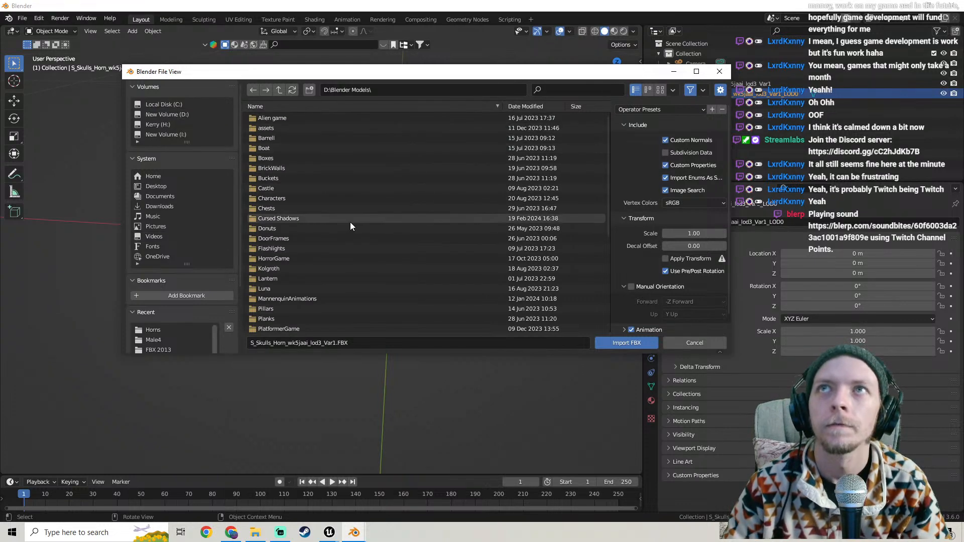
click(291, 217)
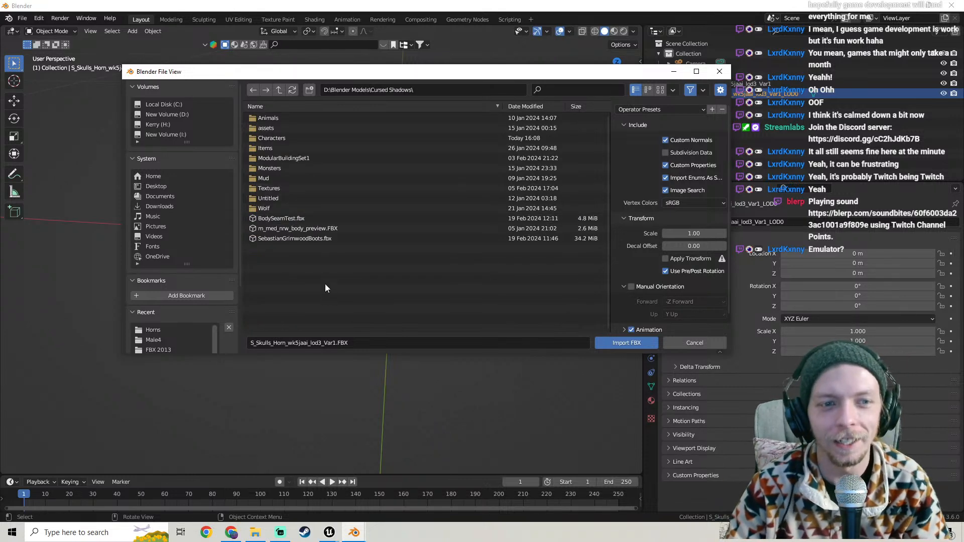
mouse_move(334, 75)
mouse_down()
mouse_move(366, 75)
mouse_move(341, 77)
mouse_up()
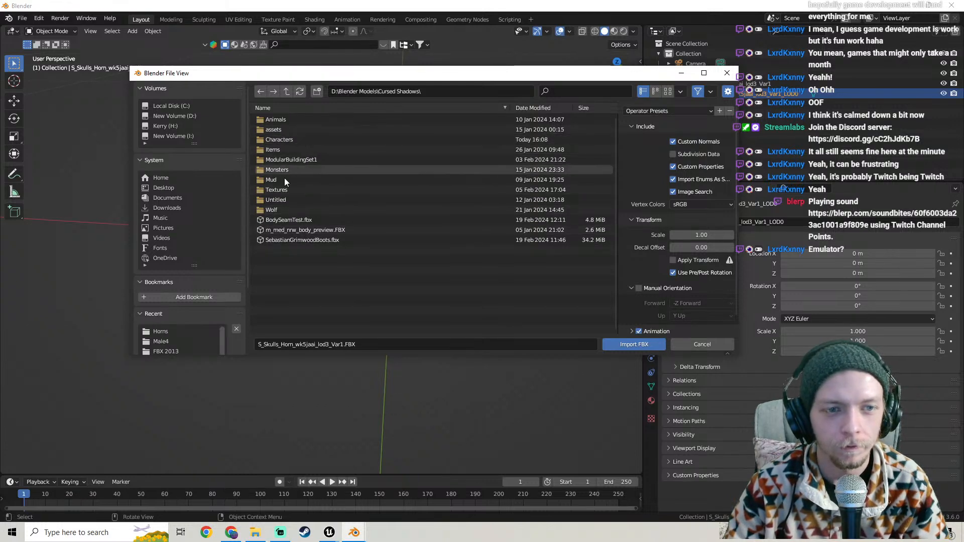
Import RPGMaleBase_FaceMesh.FBX from the Characters\MaleBase folder with the default import options
double_click(288, 139)
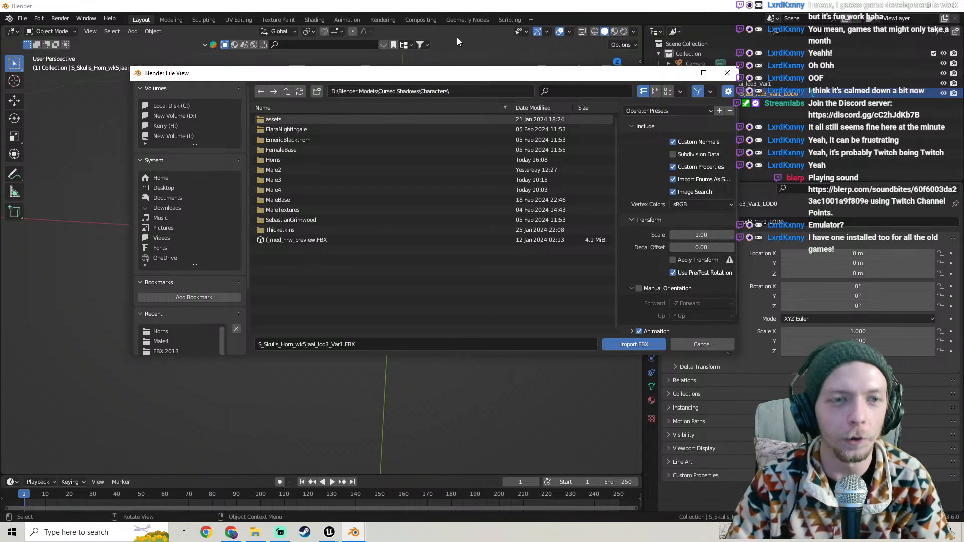
drag(369, 77, 385, 69)
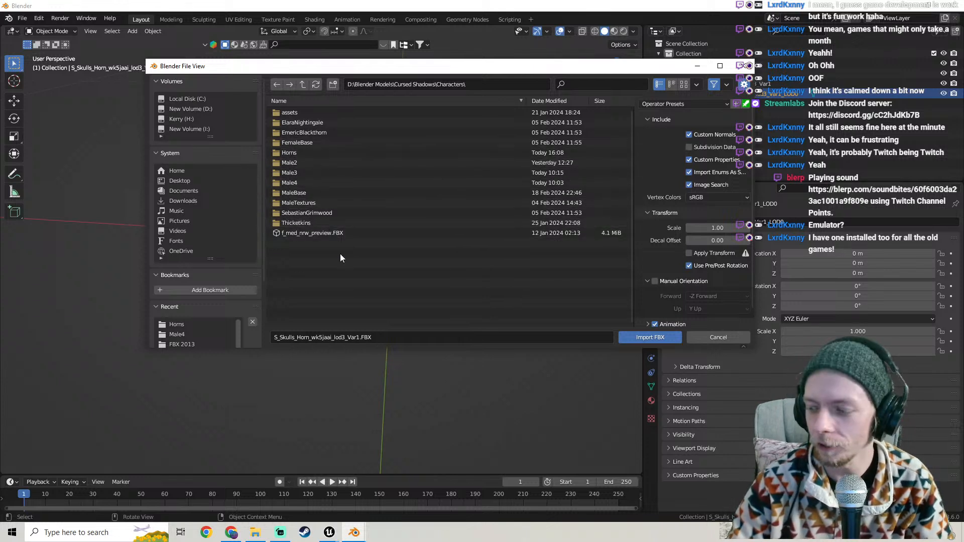
click(296, 194)
double_click(297, 193)
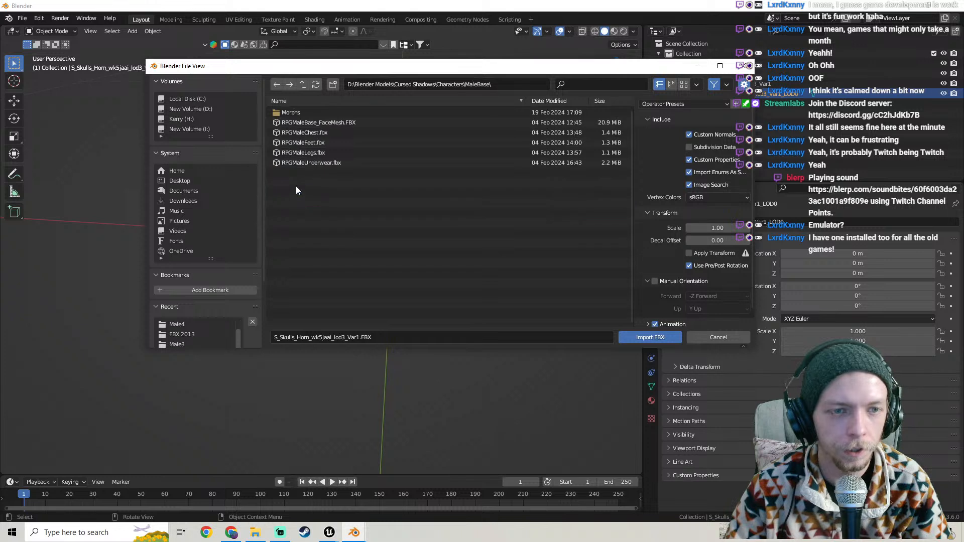
click(321, 126)
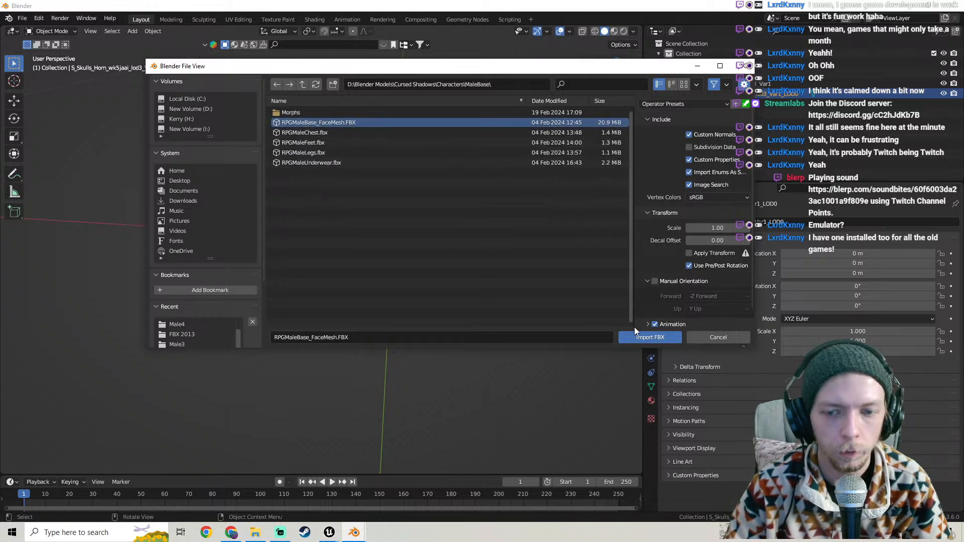
click(650, 337)
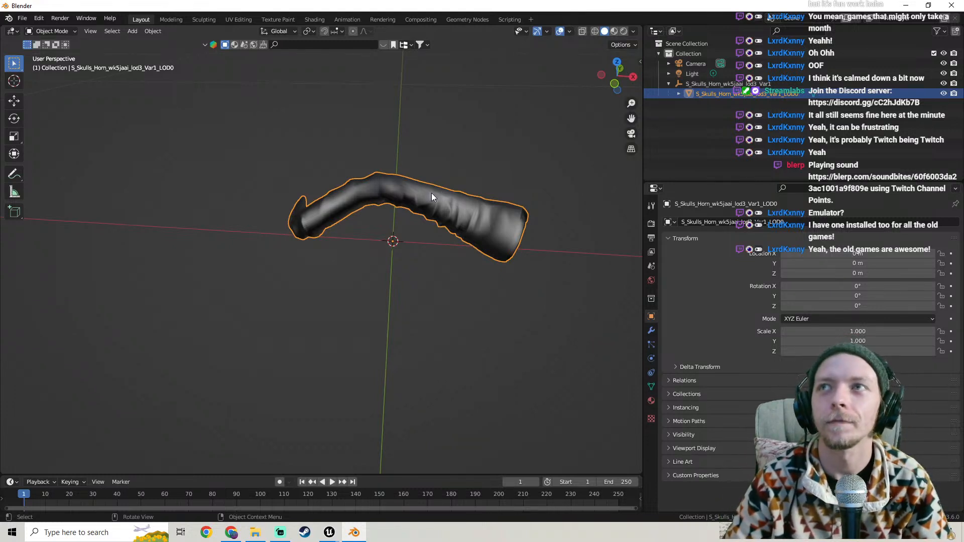
Expand the face mesh's hierarchy and delete its LOD1 to LOD7 meshes, keeping only LOD0
key(KP_Decimal)
scroll(429, 218, up, 4)
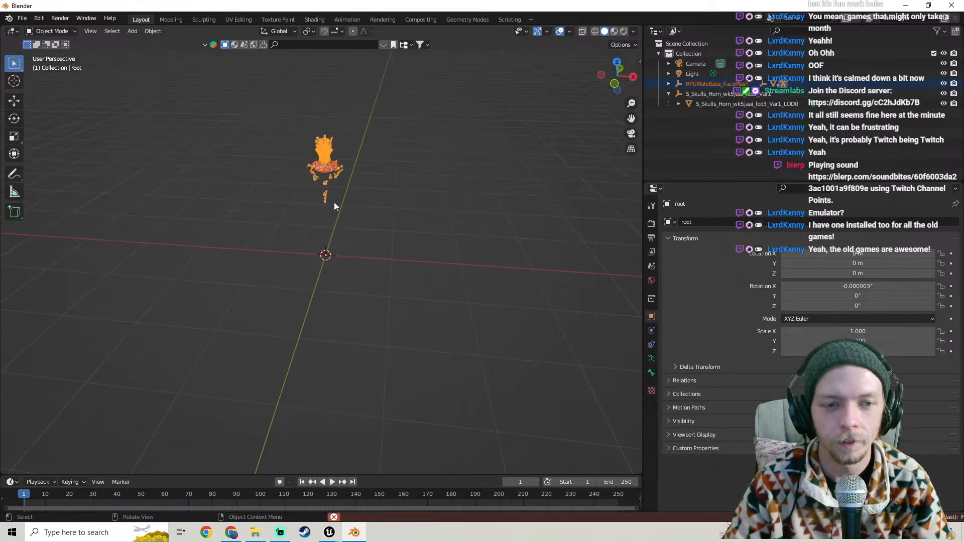
scroll(335, 200, up, 4)
shift+middle_drag(384, 140, 408, 285)
click(669, 83)
click(678, 94)
scroll(687, 131, down, 3)
click(753, 140)
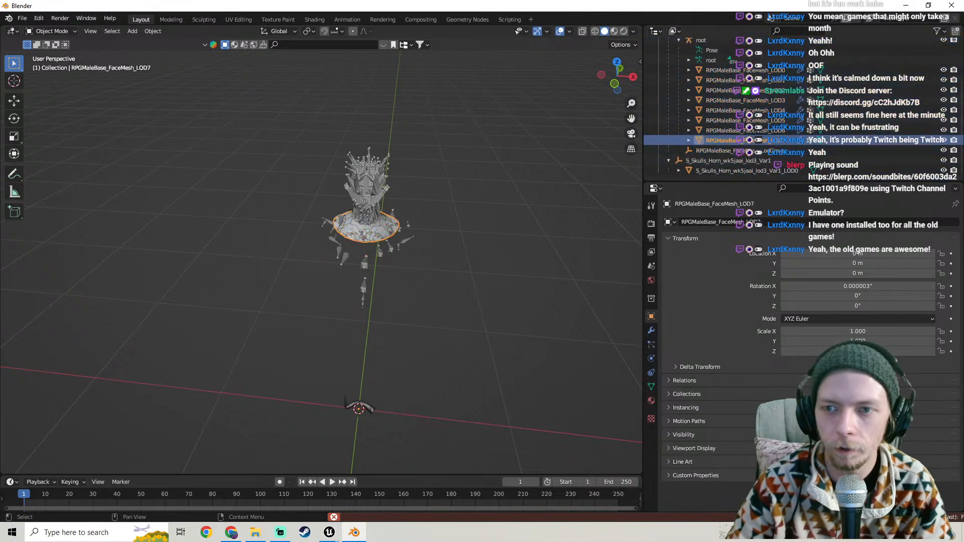
shift+click(757, 82)
key(x)
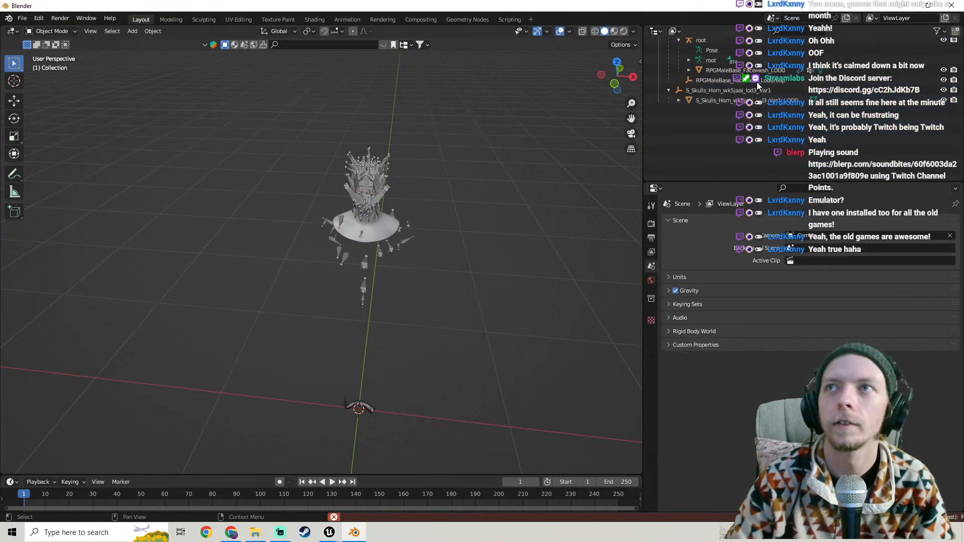
Hide the root armature so that its bones no longer cover the male head
middle_drag(382, 194, 355, 361)
click(333, 240)
key(h)
Move the horn straight up along Z to about 161.92 m, level with the male head's forehead
click(347, 377)
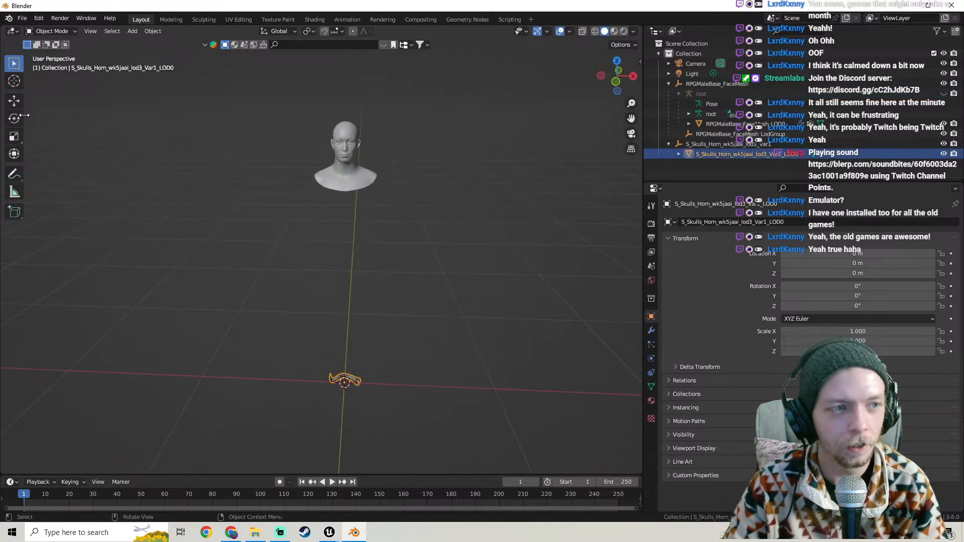
click(15, 101)
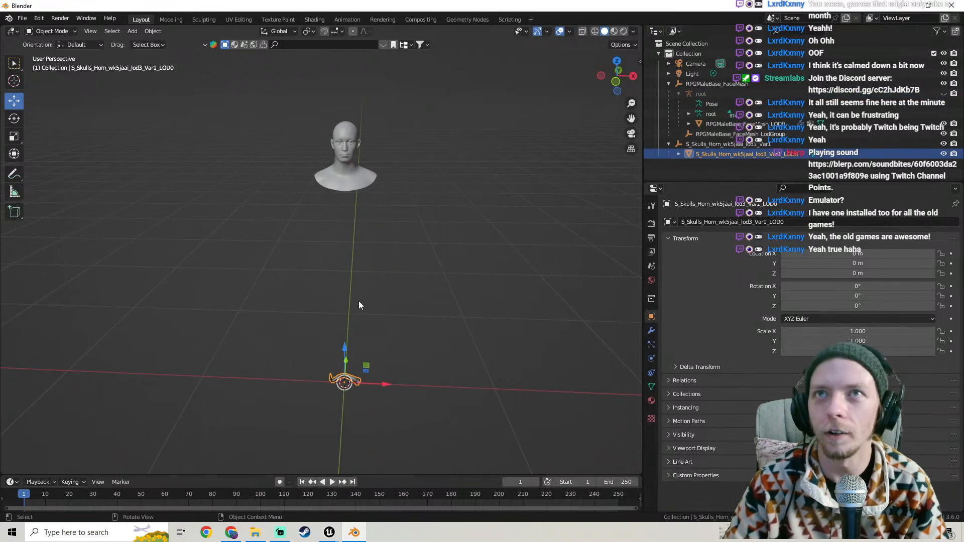
drag(349, 347, 345, 105)
middle_drag(345, 105, 405, 197)
scroll(292, 283, up, 1)
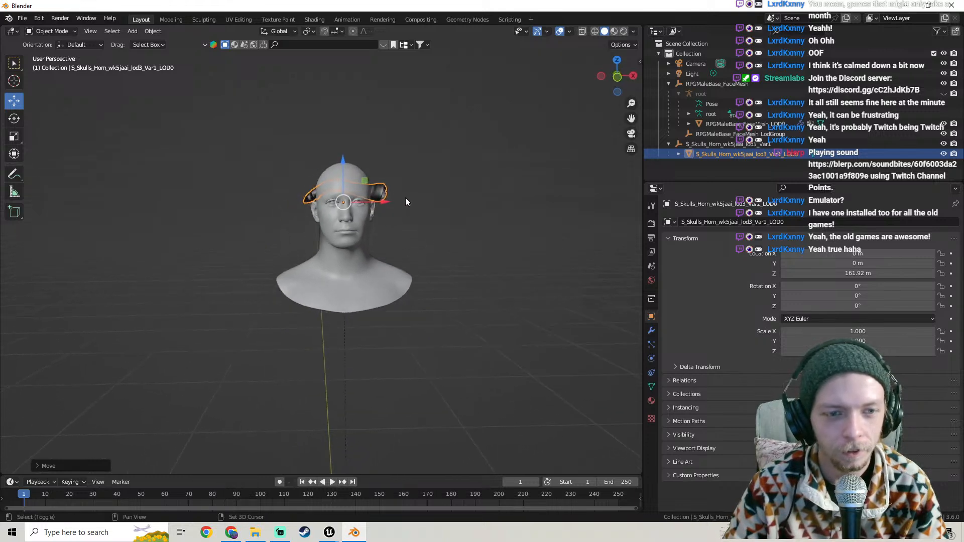
Import RPGMaleChest.fbx from the Characters\MaleBase folder with the default import options
click(23, 19)
mouse_move(47, 152)
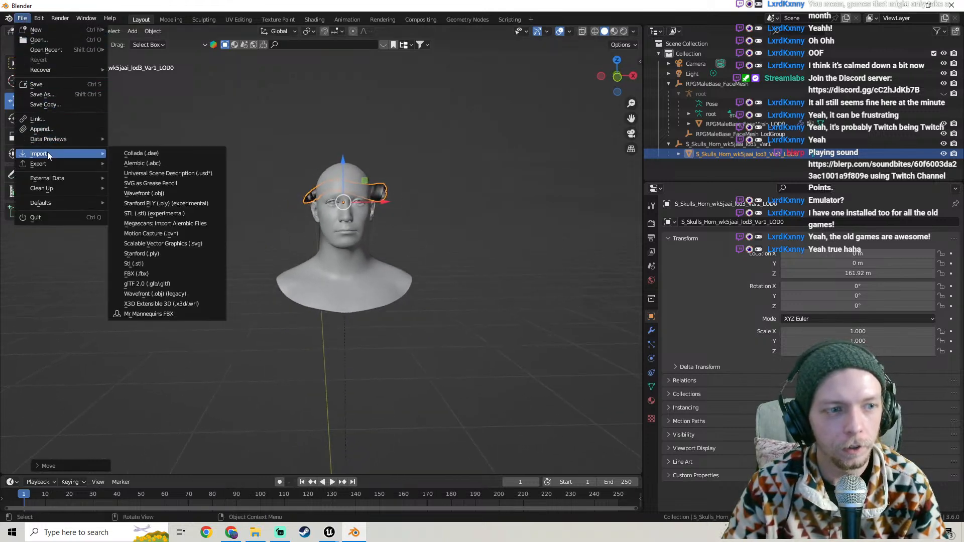
click(148, 273)
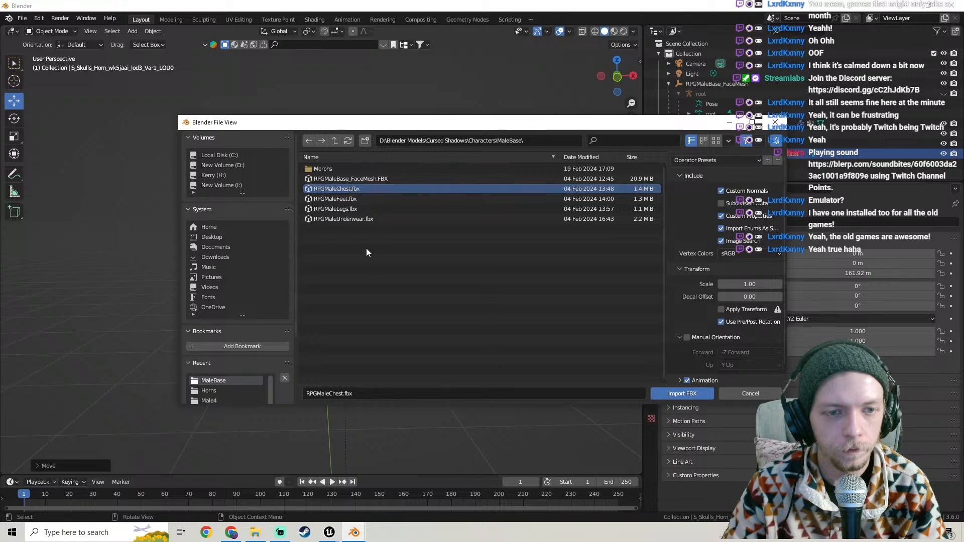
click(662, 390)
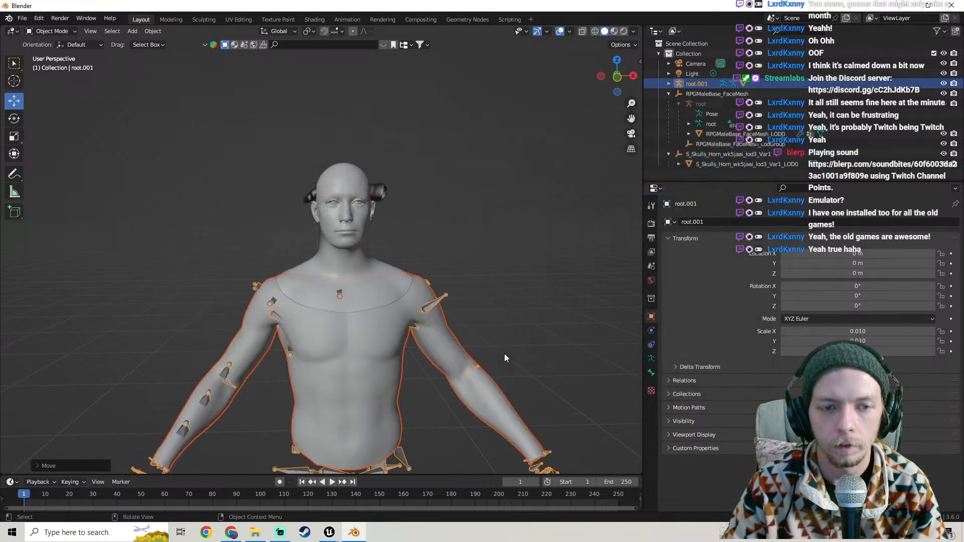
Delete the imported male chest mesh together with its armature
middle_drag(381, 292, 88, 70)
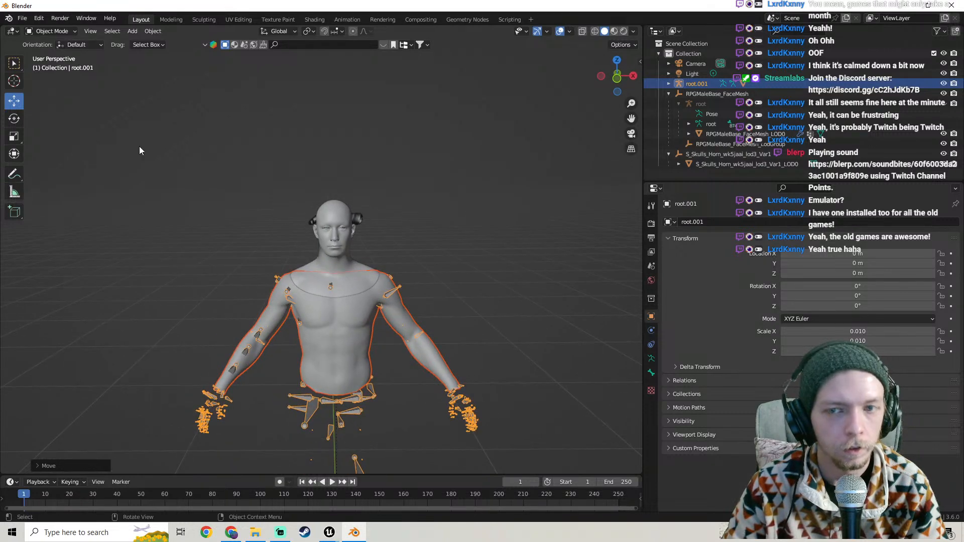
shift+middle_drag(393, 248, 367, 177)
mouse_move(335, 225)
middle_down()
mouse_move(230, 267)
mouse_move(383, 236)
mouse_move(339, 233)
middle_up()
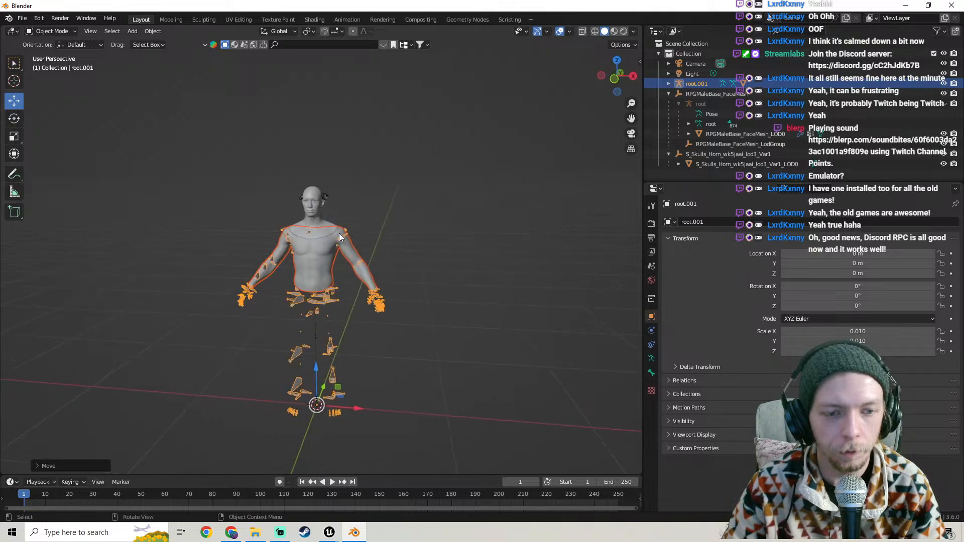
key(Delete)
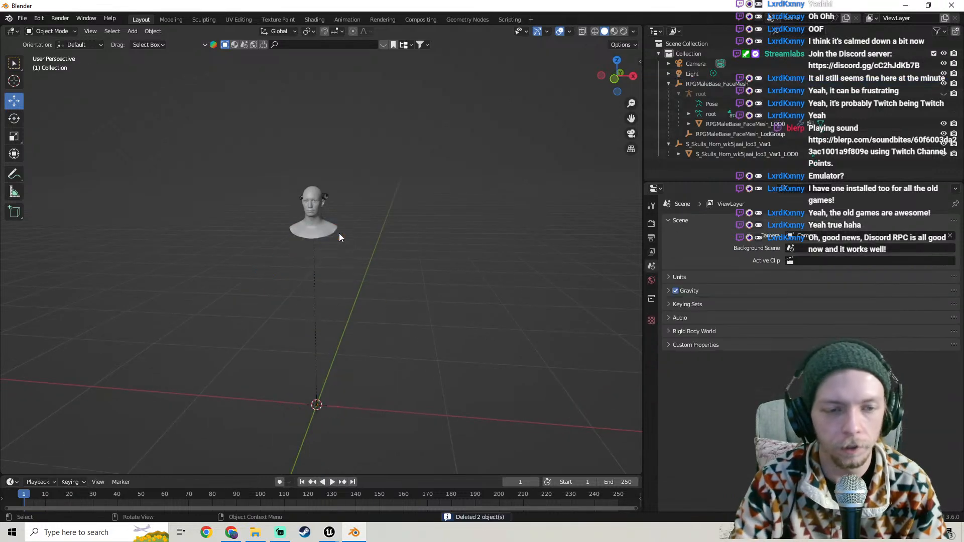
Import m_med_nrw_body_preview.FBX from D:\Blender Models\Cursed Shadows and hide its armature
click(23, 18)
mouse_move(53, 152)
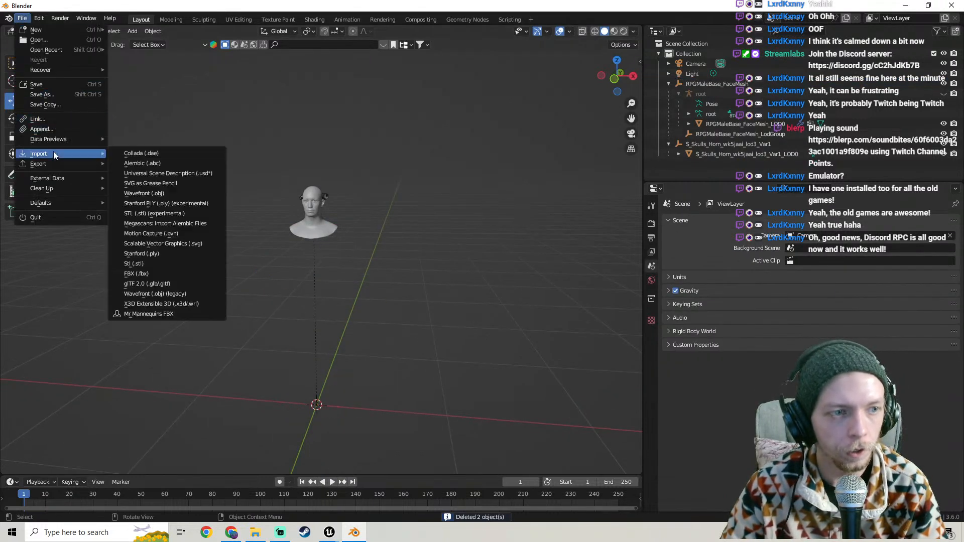
click(146, 275)
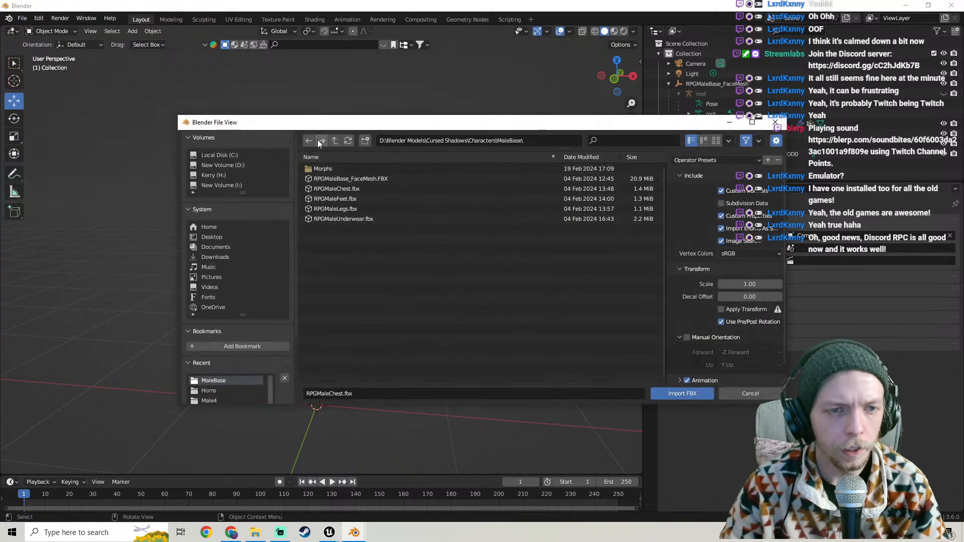
click(231, 165)
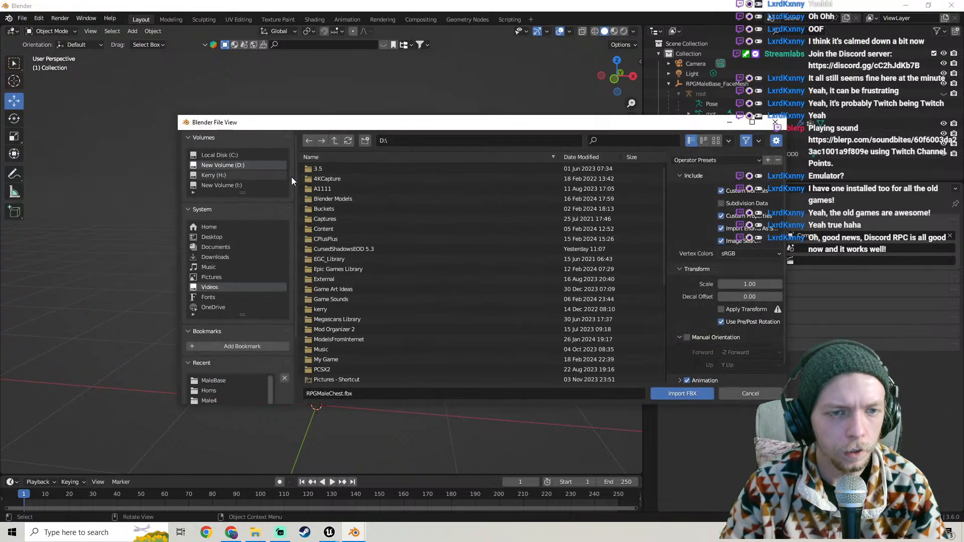
double_click(330, 199)
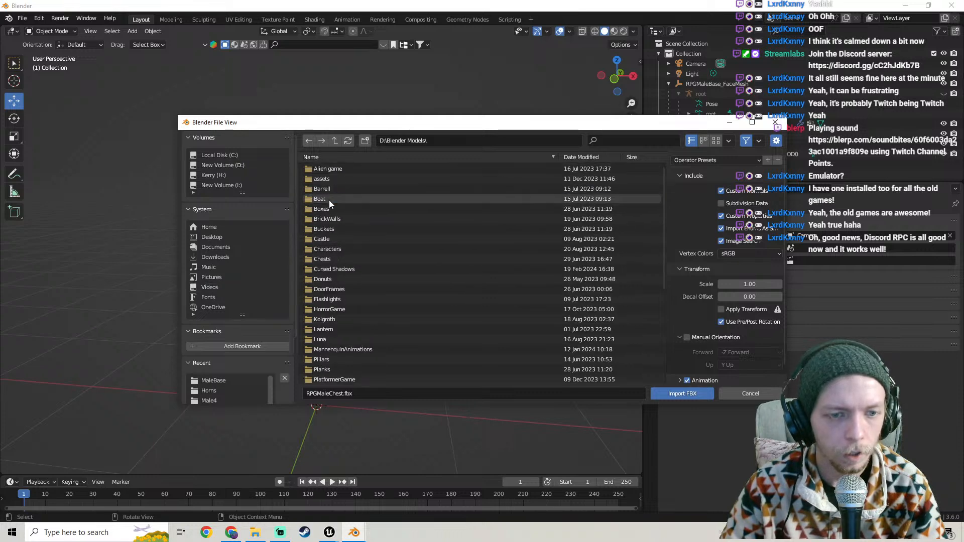
double_click(345, 270)
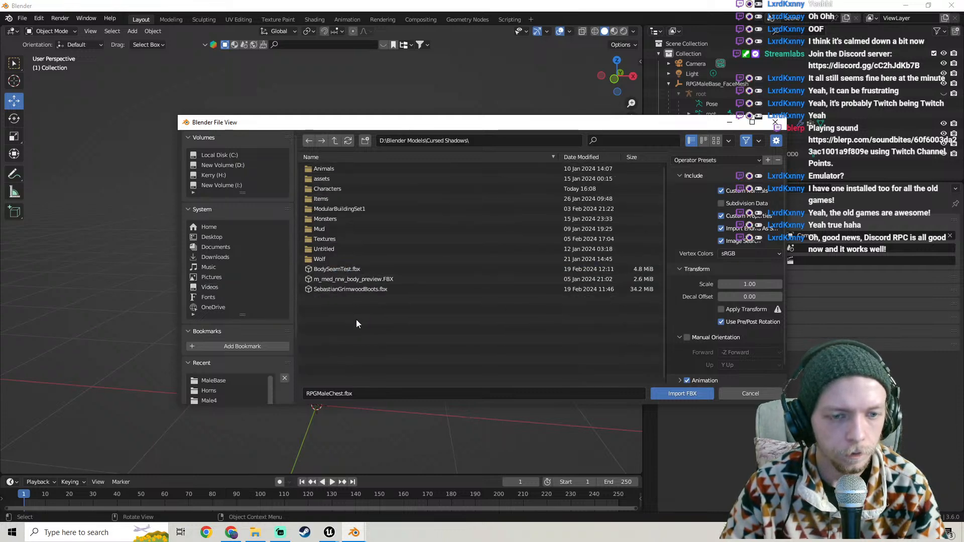
click(350, 280)
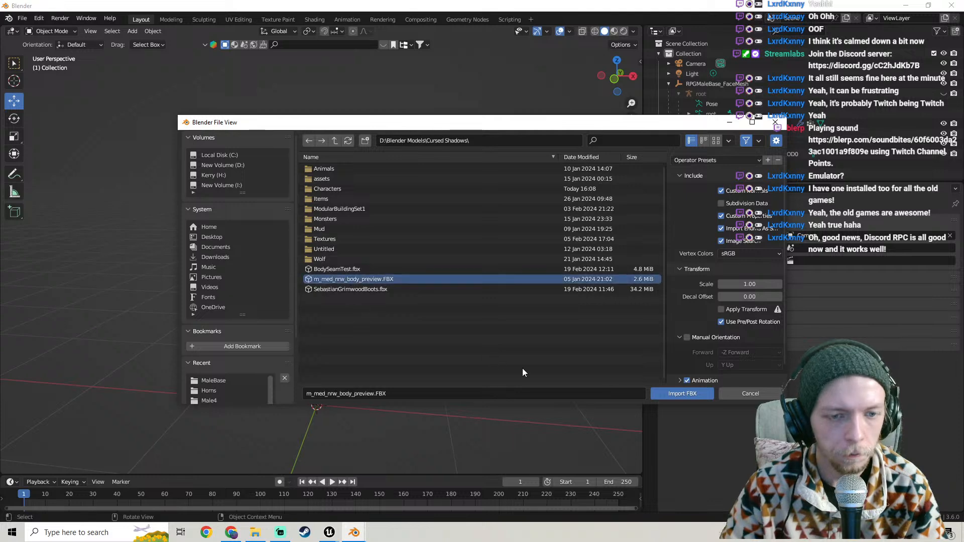
click(673, 393)
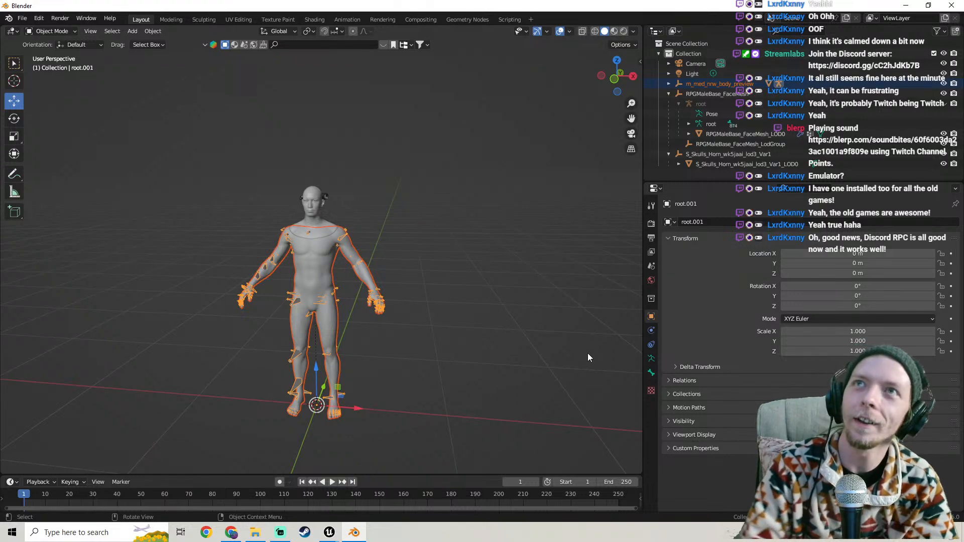
middle_drag(311, 356, 315, 306)
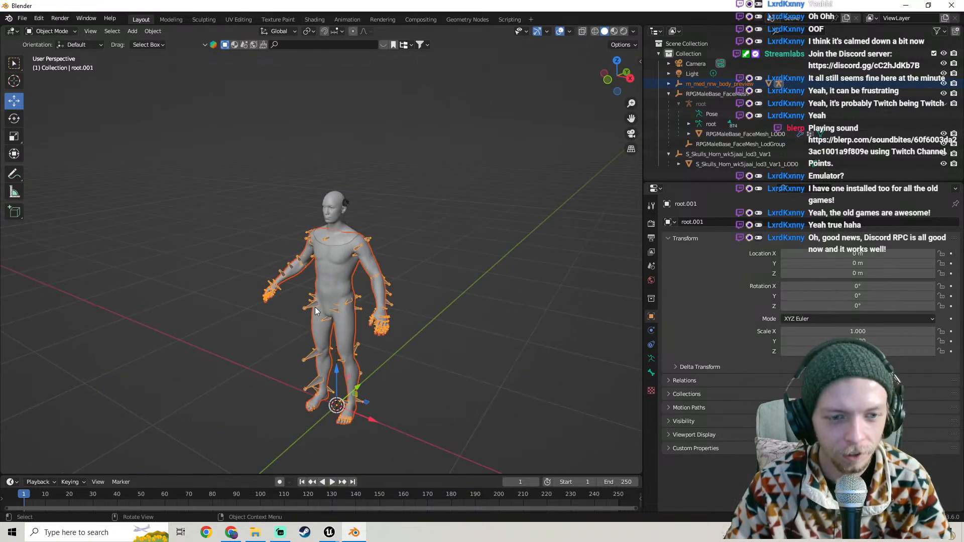
key(h)
Move the horn forward along Y to about -15.77 m and rotate it about 99° around Z
scroll(354, 211, up, 4)
middle_drag(360, 177, 367, 234)
click(291, 189)
drag(366, 233, 304, 226)
middle_drag(304, 226, 436, 229)
key(r)
key(z)
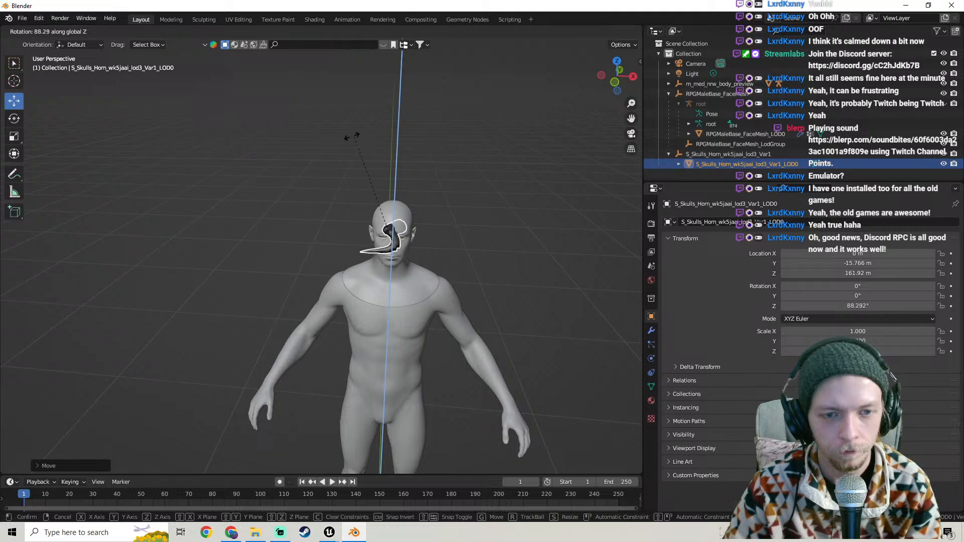
click(331, 137)
Rotate the horn about 64° around the global X axis
middle_drag(414, 197, 416, 177)
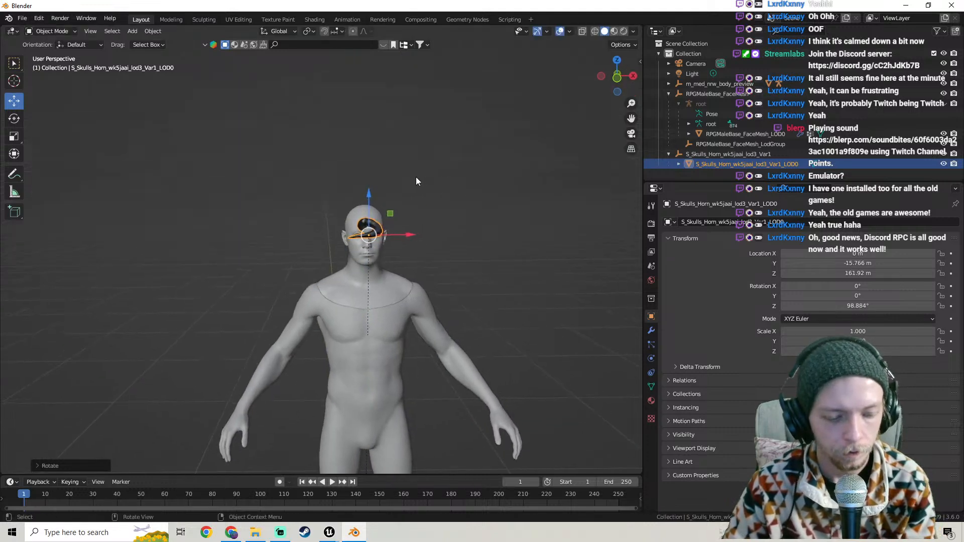
key(r)
key(x)
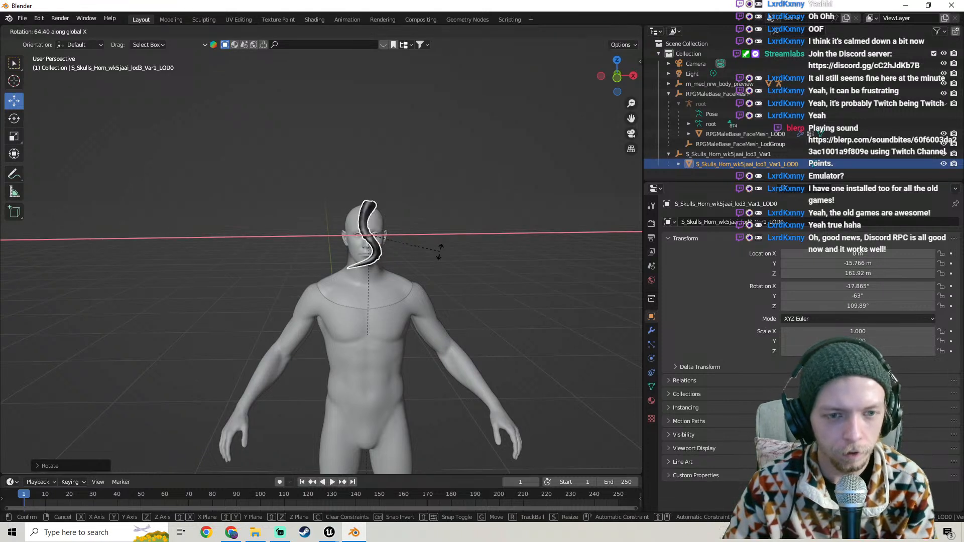
click(438, 251)
key(r)
key(y)
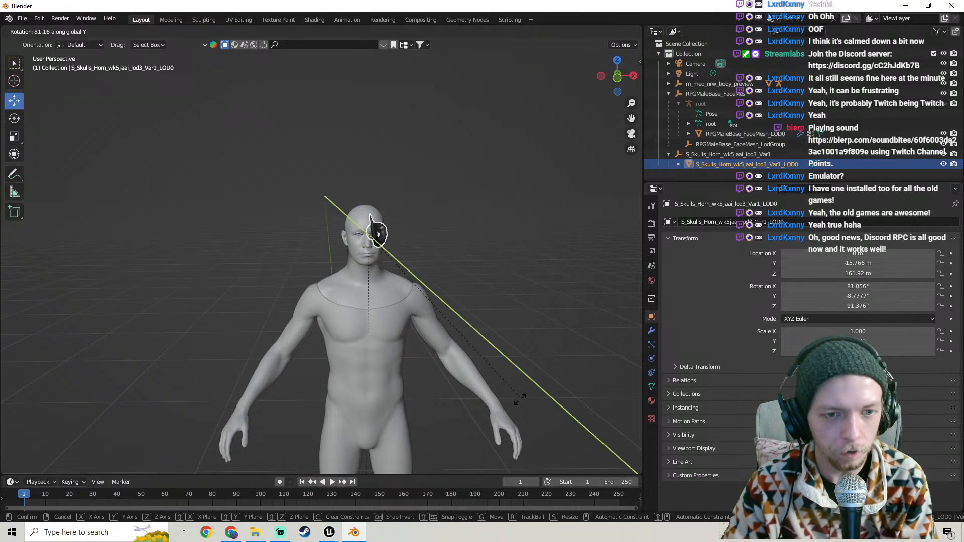
click(514, 449)
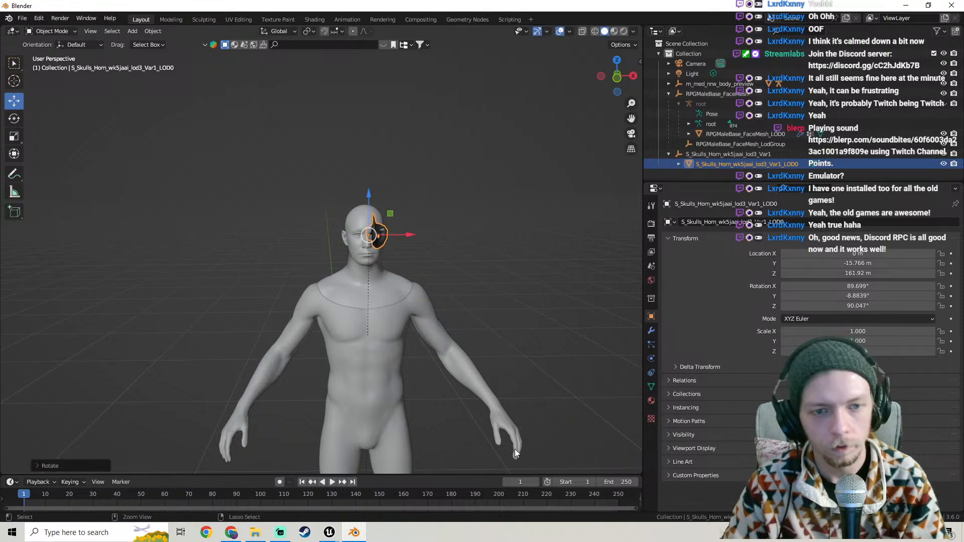
key(ctrl+z)
Rotate the horn exactly 90° around Y and move it to the forehead at about Y -20.36 m, Z 166.25 m
text(ry90)
key(Return)
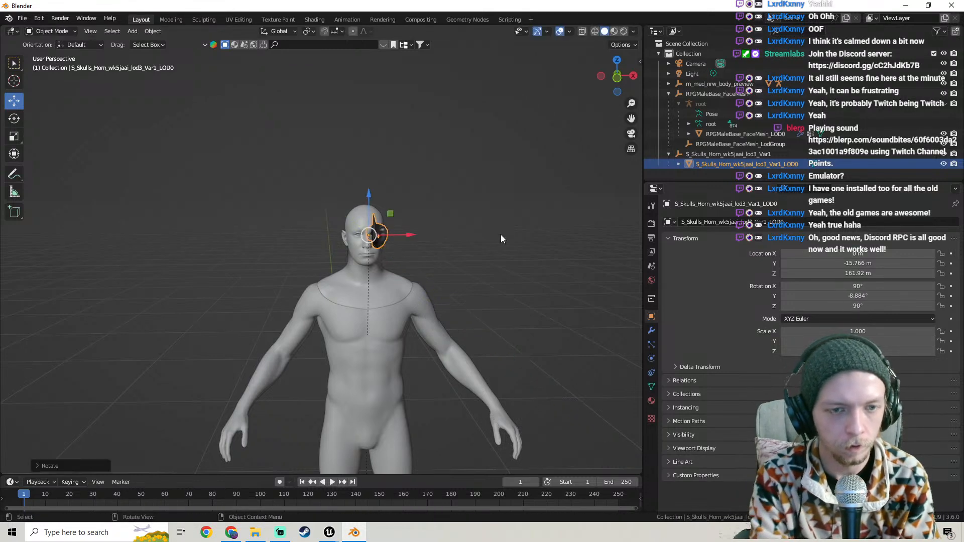
middle_drag(501, 237, 392, 266)
scroll(455, 290, up, 3)
drag(316, 259, 336, 259)
drag(356, 221, 356, 195)
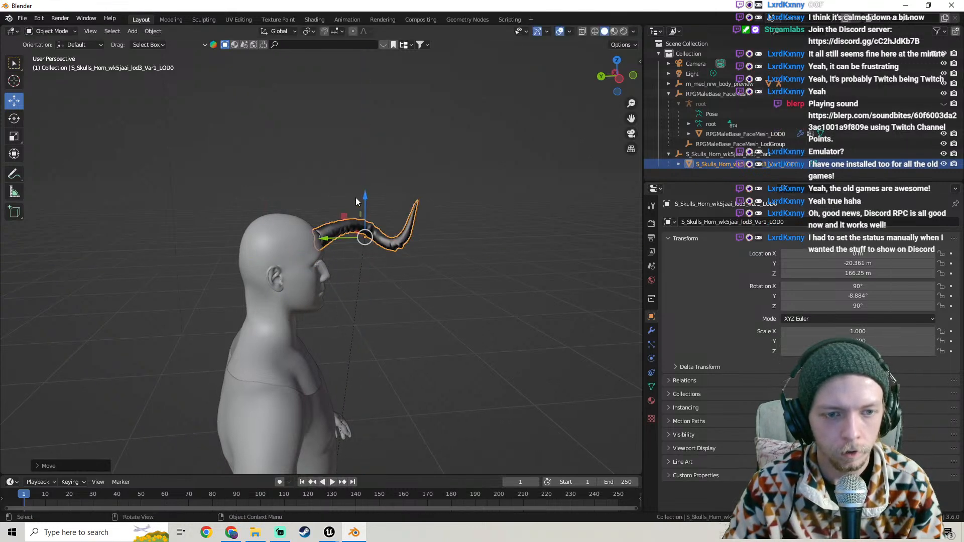
Fine-tune the horn's position against the forehead to about Y -19.55 m and Z 167.36 m
middle_drag(370, 213, 387, 195)
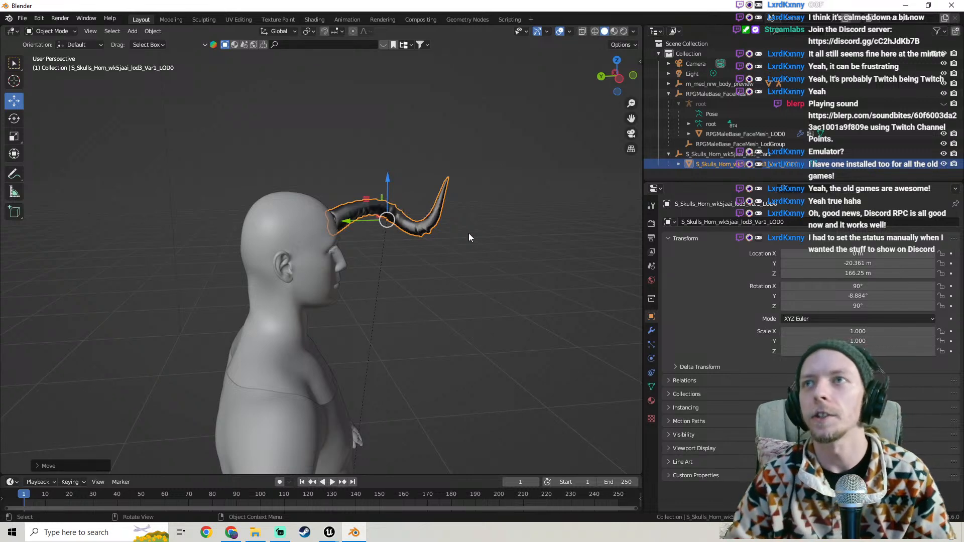
middle_drag(460, 231, 357, 259)
scroll(358, 279, up, 2)
drag(379, 256, 372, 256)
drag(400, 219, 400, 209)
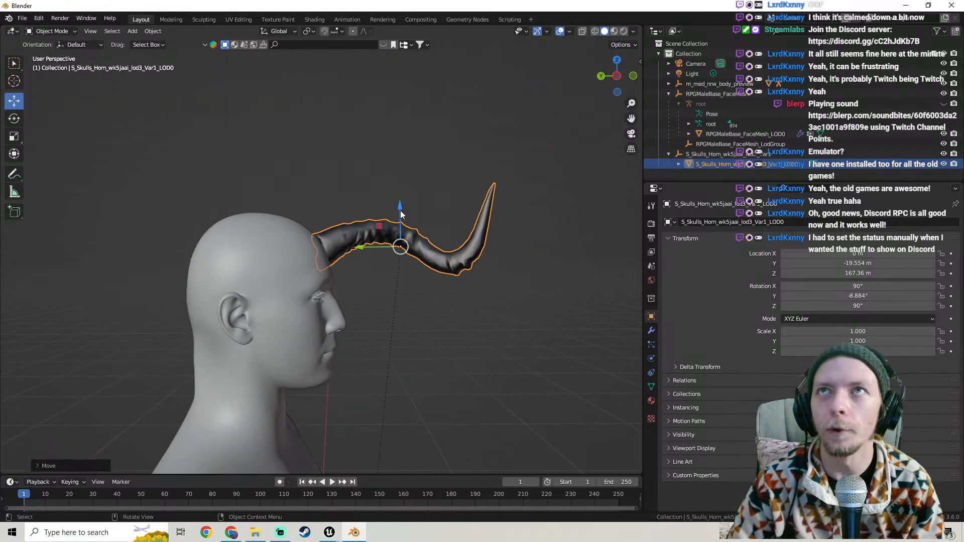
Tilt the horn upward about -30° around X and move it to about Y -17.63 m, Z 172.52 m
middle_drag(399, 211, 398, 238)
key(r)
key(x)
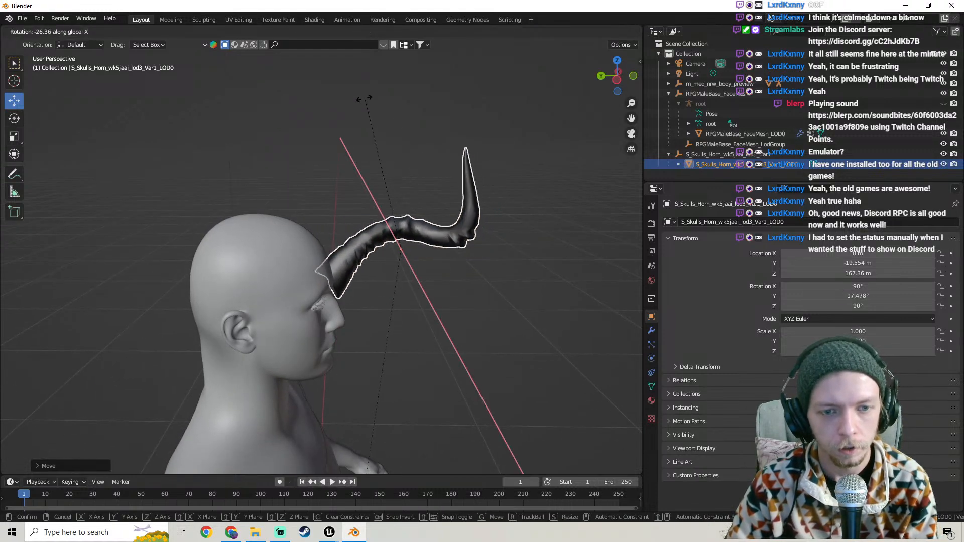
click(351, 89)
drag(399, 209, 395, 168)
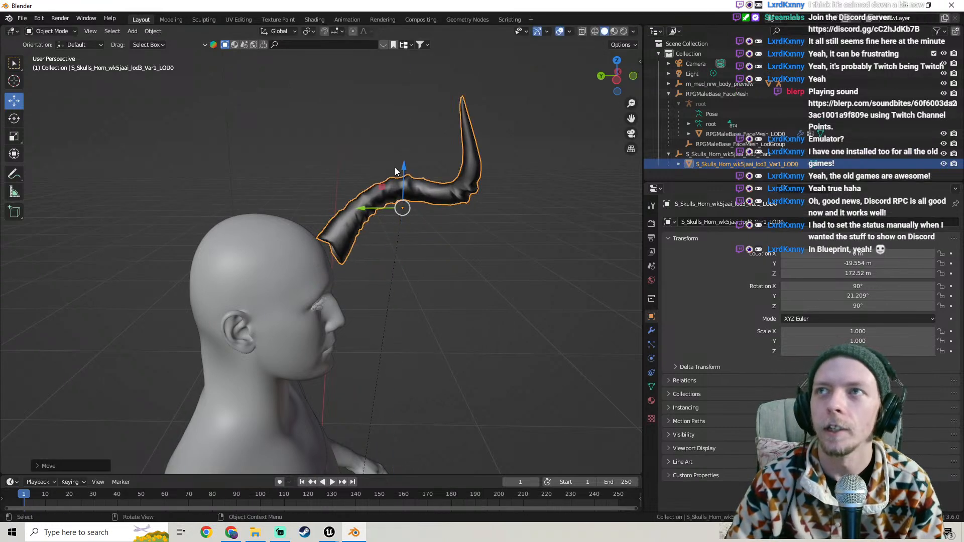
drag(368, 208, 352, 208)
Enter Edit Mode on the horn and scale its whole mesh down to suit the head
middle_drag(571, 202, 296, 236)
key(Tab)
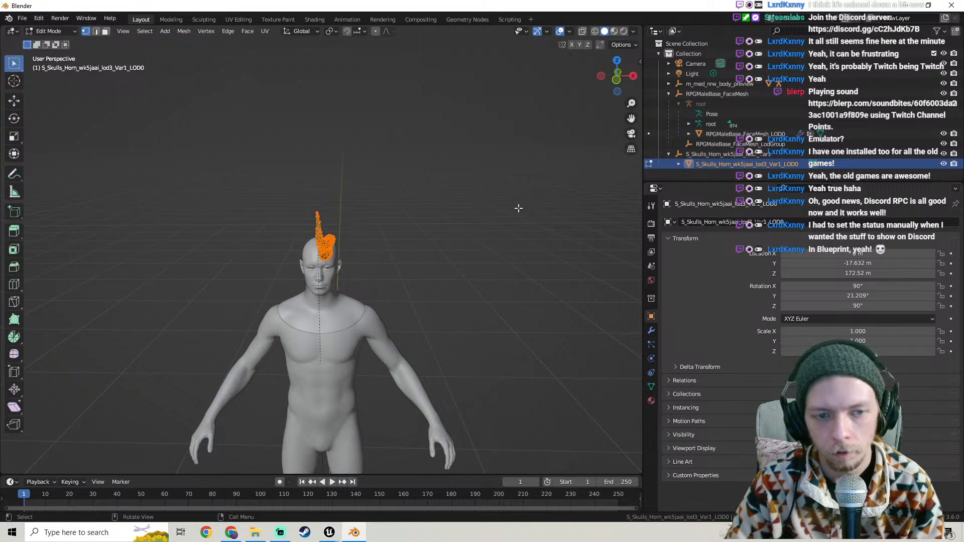
key(s)
click(458, 203)
middle_drag(448, 202, 437, 228)
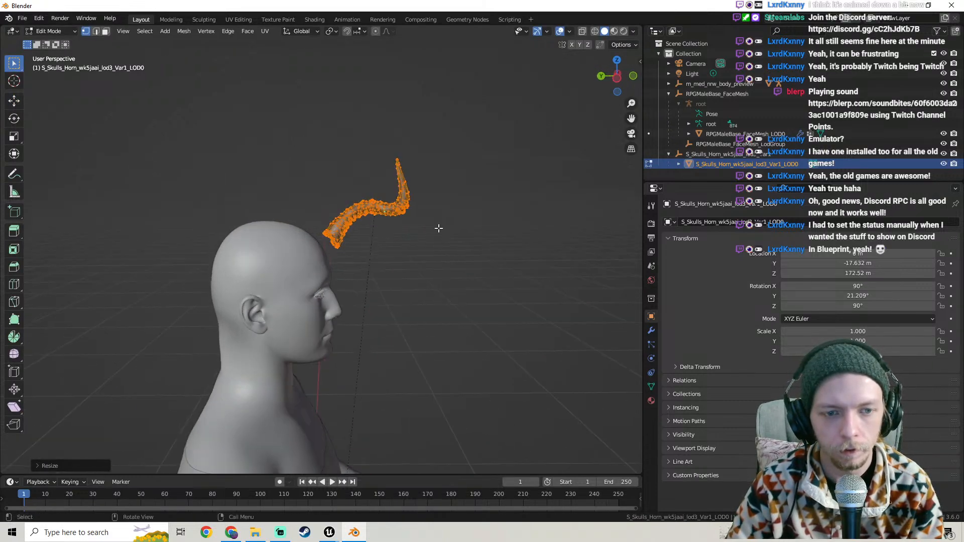
Move the horn's mesh back along Y with the Move tool so that its base sits closer to the forehead
scroll(435, 228, down, 8)
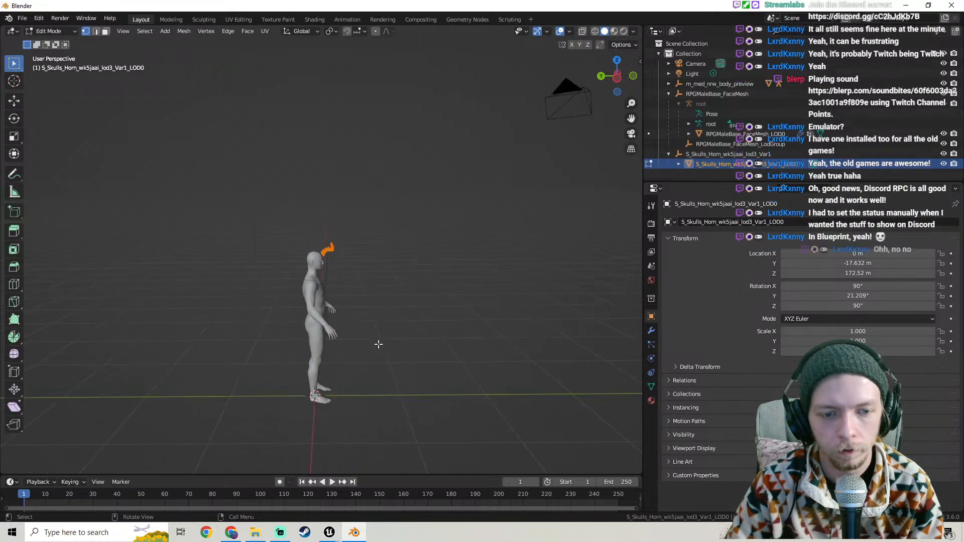
click(14, 100)
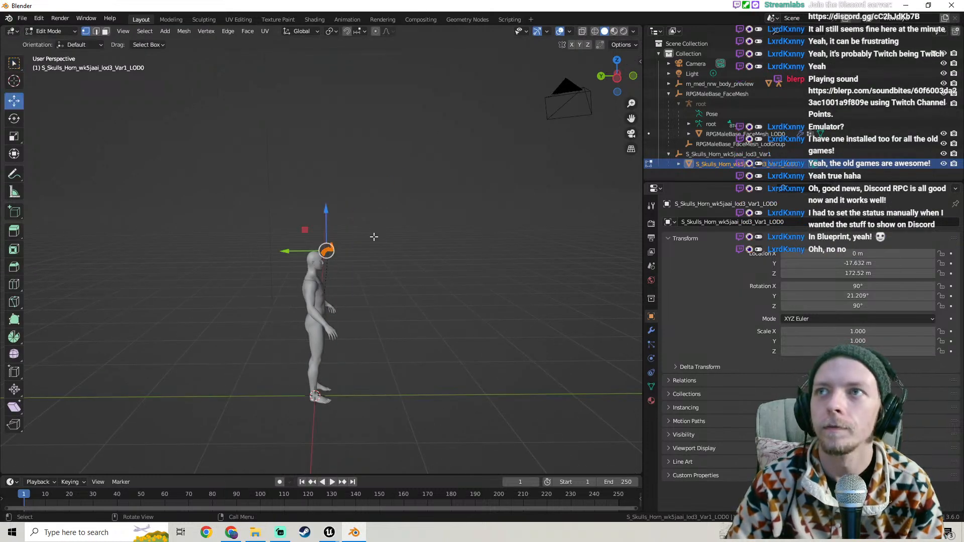
scroll(374, 236, up, 2)
scroll(383, 201, up, 6)
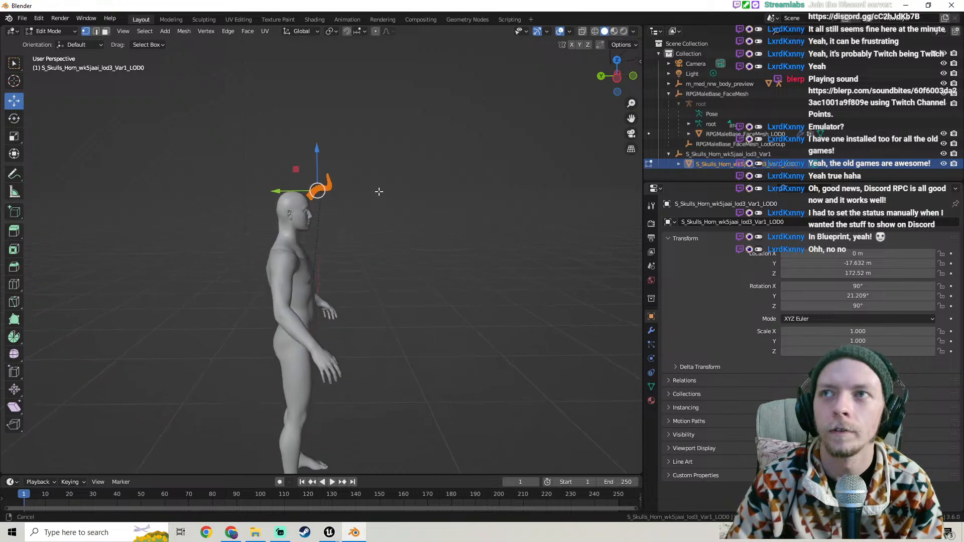
scroll(321, 206, up, 2)
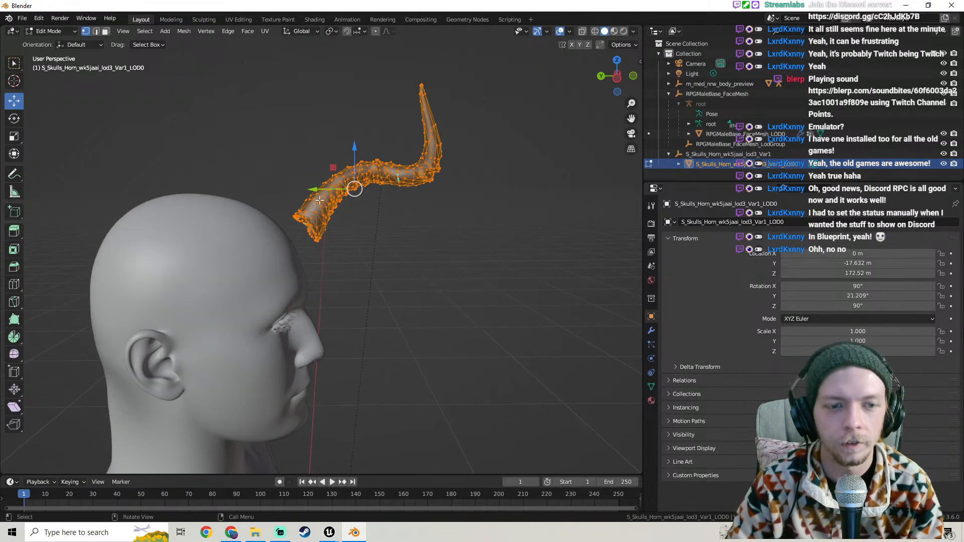
drag(320, 191, 302, 193)
Rotate the horn's mesh about -19° around the global X axis to stand it more upright
middle_drag(303, 193, 389, 206)
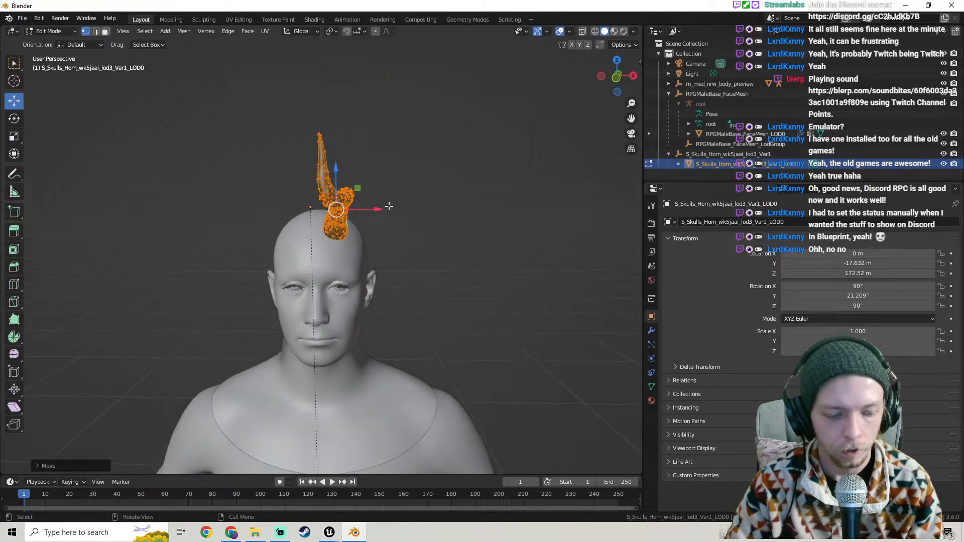
key(r)
key(x)
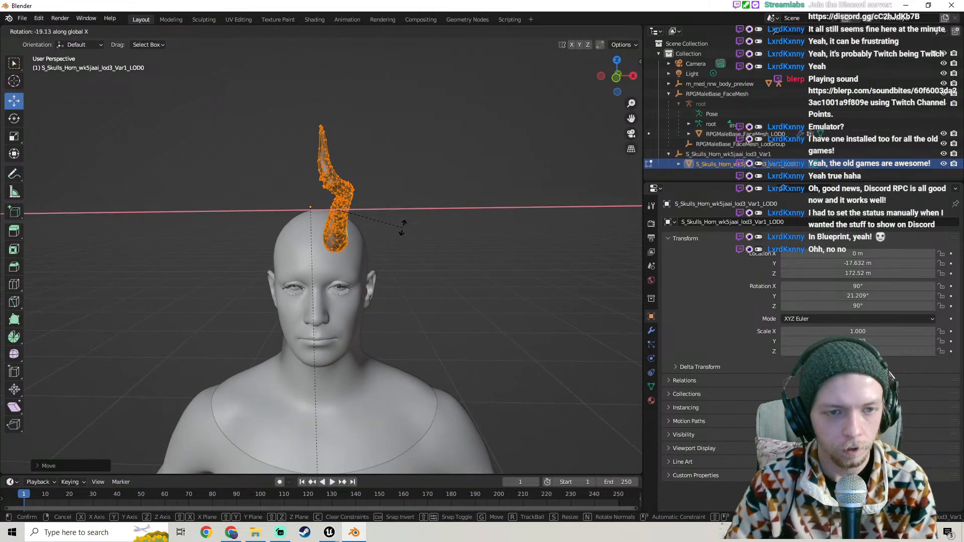
click(402, 227)
Tilt the horn's mesh outward around Y and slide it along X toward the character's left side of the forehead
key(r)
key(y)
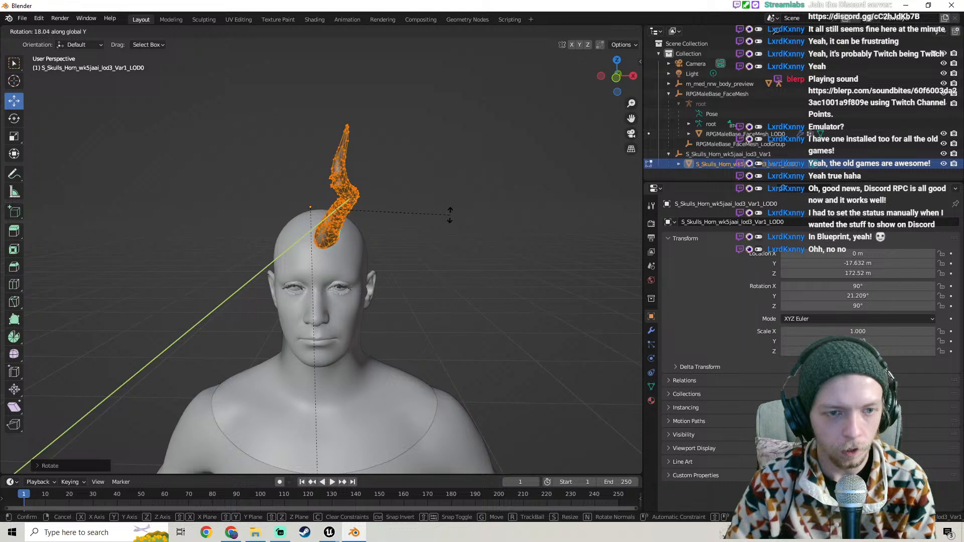
click(472, 249)
drag(372, 214, 402, 218)
middle_drag(434, 225, 413, 206)
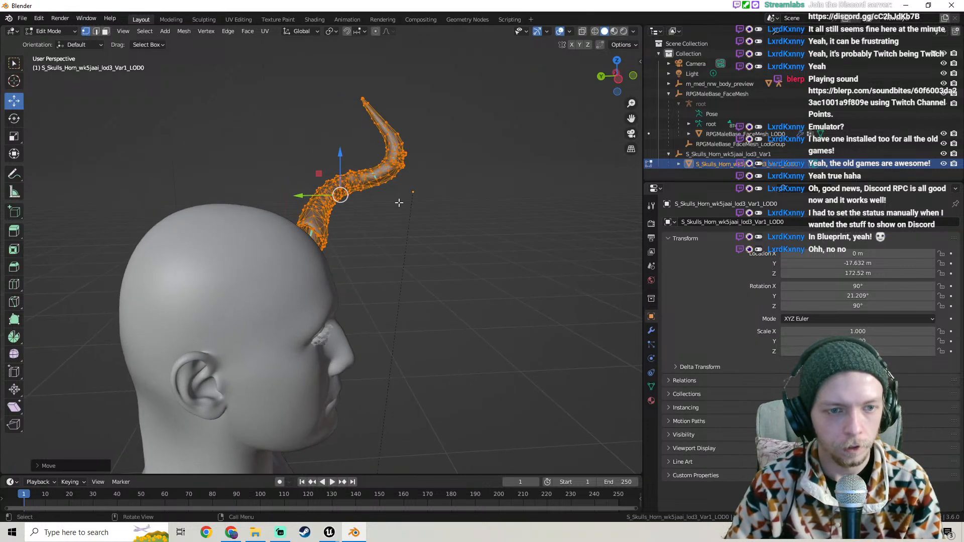
Shift the horn's mesh slightly back along Y into the forehead and return to Object Mode
drag(317, 193, 302, 195)
middle_drag(510, 209, 388, 204)
scroll(376, 210, down, 3)
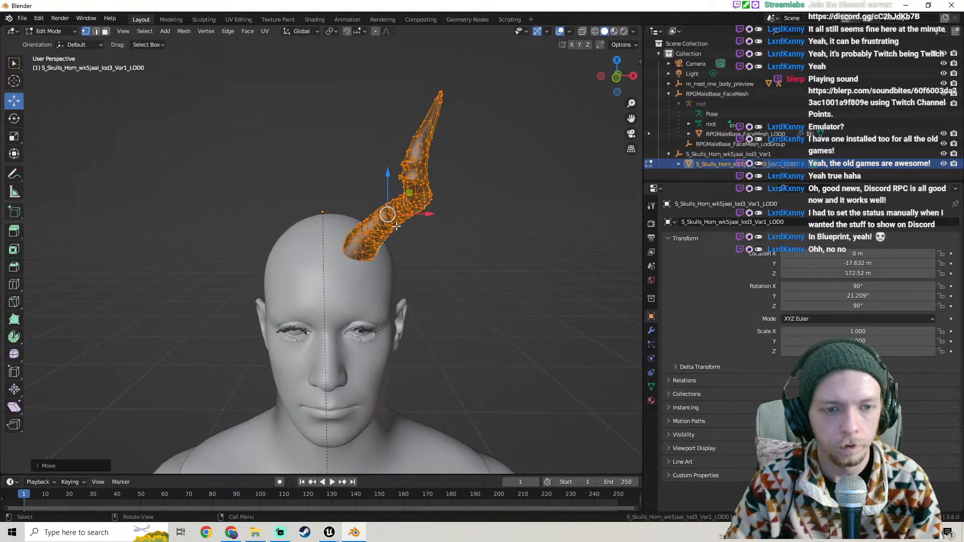
key(Tab)
click(439, 241)
mouse_move(438, 239)
middle_down()
mouse_move(429, 186)
mouse_move(429, 236)
middle_up()
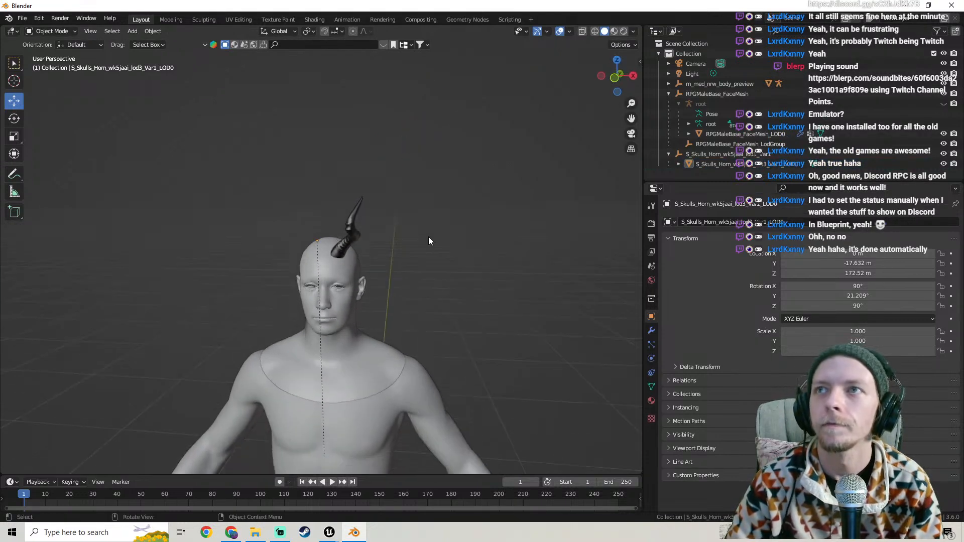
Rotate the horn's mesh slightly around the global Y axis in Edit Mode to stand it more upright
click(346, 227)
middle_drag(346, 227, 314, 188)
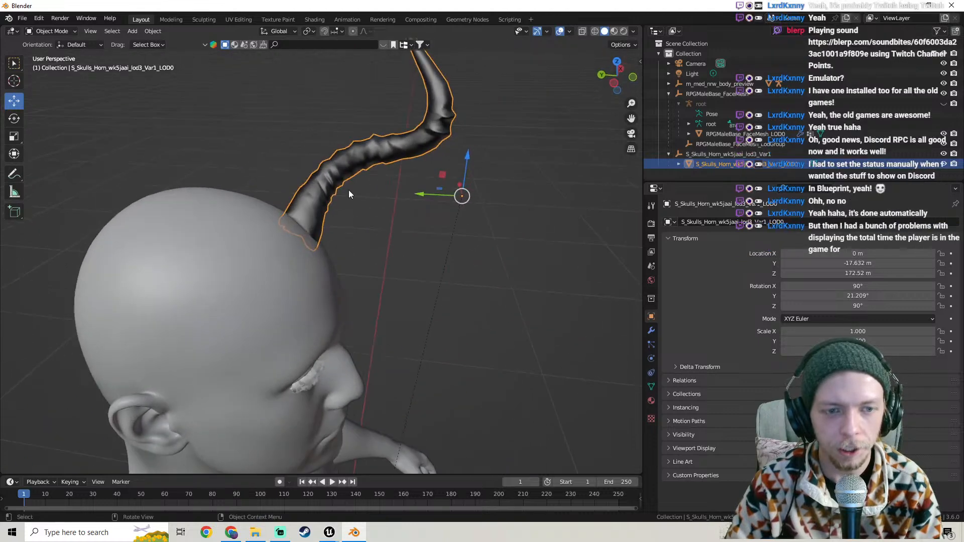
key(Tab)
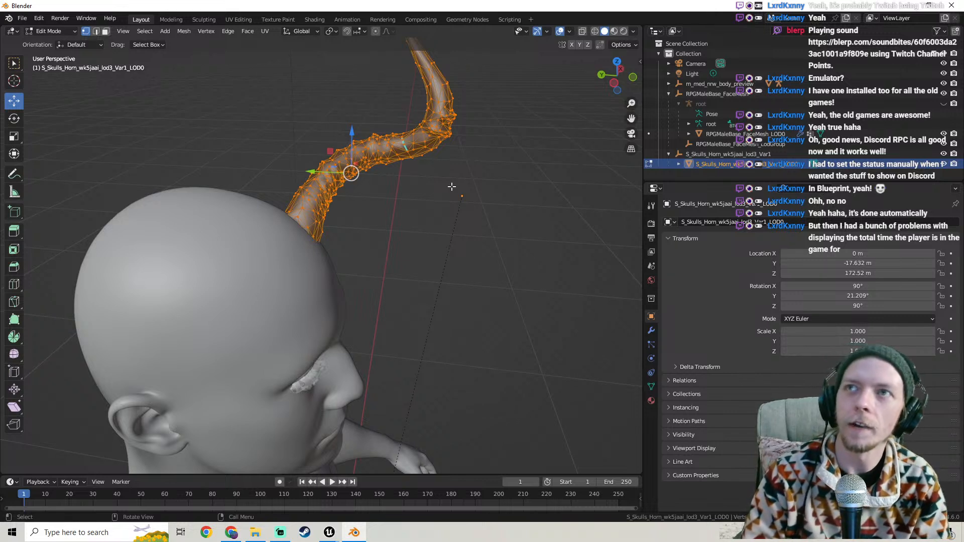
scroll(456, 194, down, 5)
middle_drag(456, 194, 374, 200)
scroll(430, 230, up, 4)
key(Tab)
middle_drag(430, 231, 388, 196)
key(Tab)
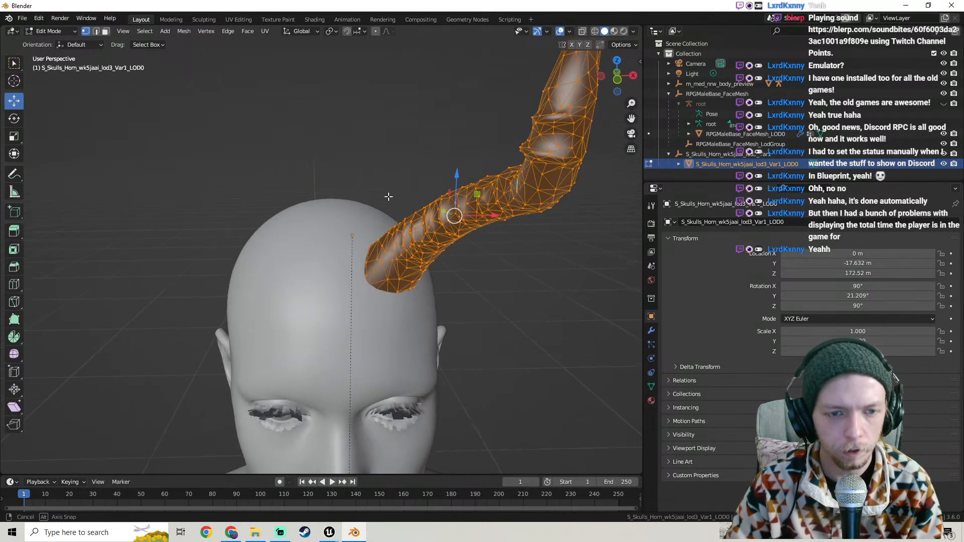
key(r)
key(y)
click(447, 159)
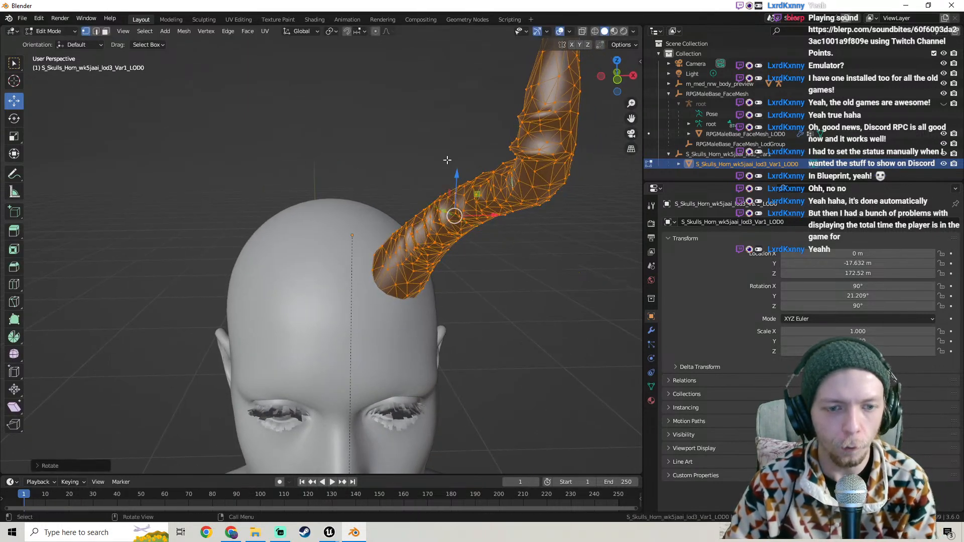
key(Tab)
middle_drag(426, 243, 433, 204)
click(482, 250)
scroll(480, 249, down, 4)
middle_drag(480, 249, 437, 224)
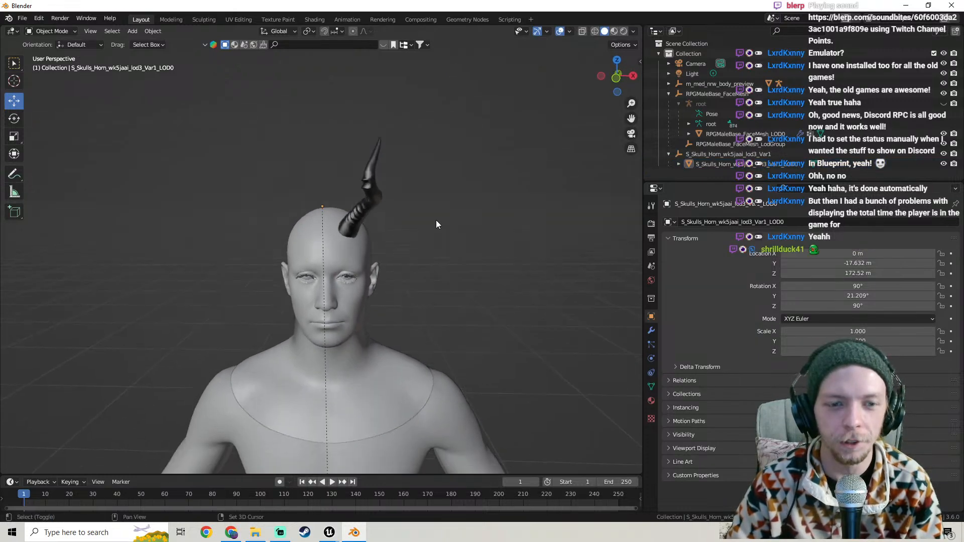
Add a Mirror modifier to the horn and set its mirror axis to Z only
click(356, 213)
mouse_move(366, 218)
middle_down()
mouse_move(360, 232)
mouse_move(365, 219)
middle_up()
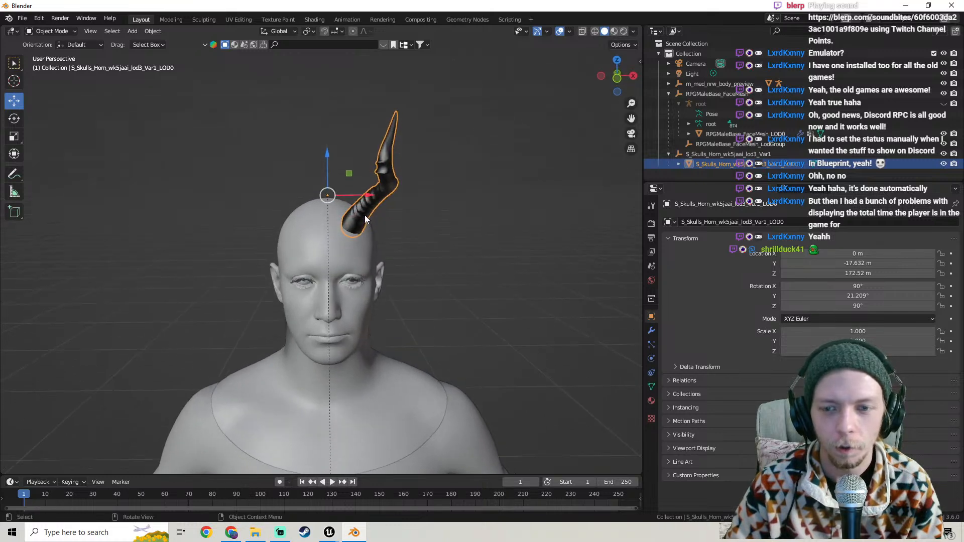
scroll(365, 219, down, 3)
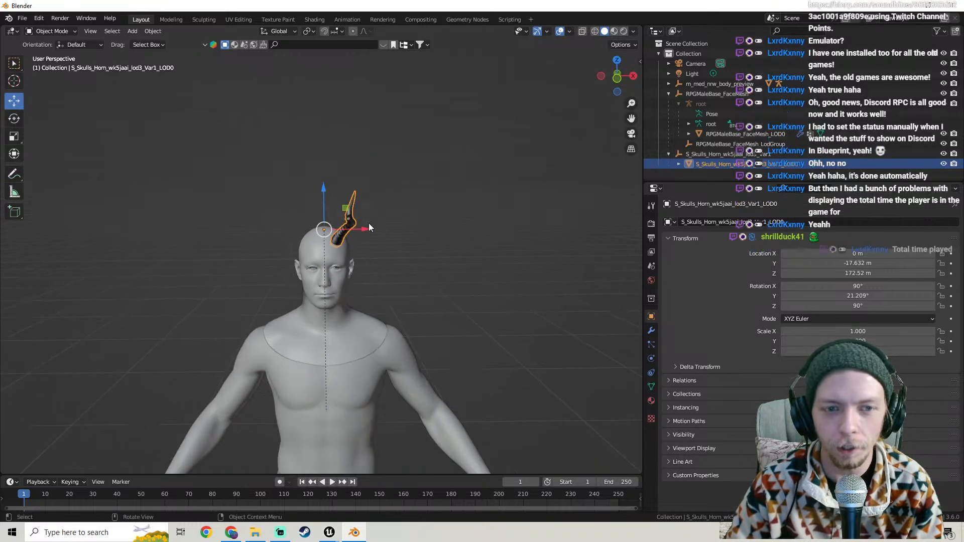
click(651, 331)
click(690, 223)
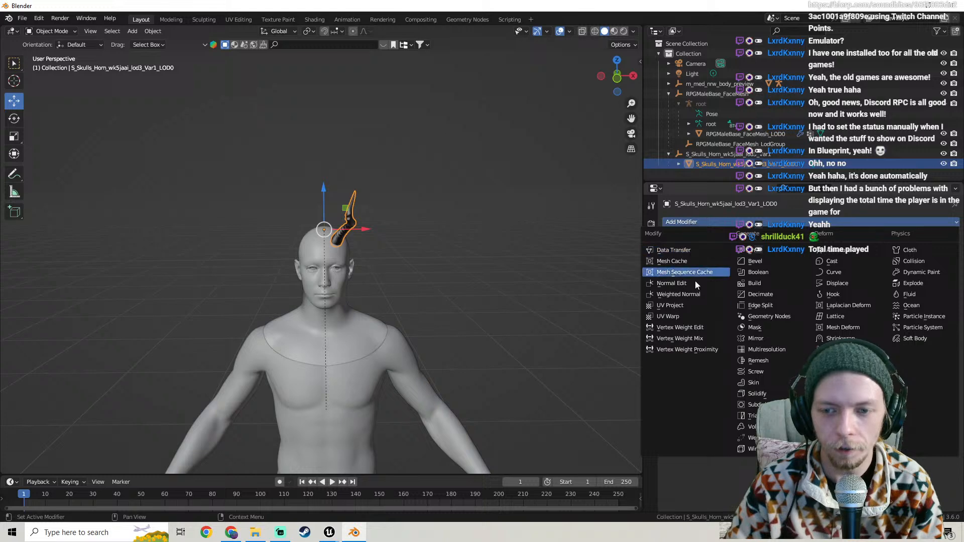
click(755, 337)
mouse_move(363, 223)
middle_down()
mouse_move(356, 215)
mouse_move(381, 253)
mouse_move(374, 208)
middle_up()
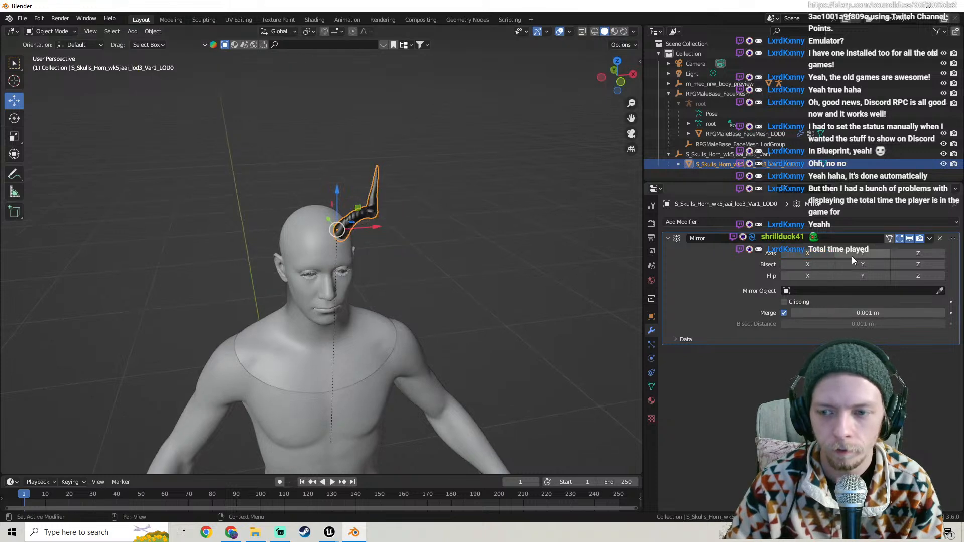
click(935, 255)
Move the horn's mesh inward along X in Edit Mode to bring the mirrored pair closer together
mouse_move(381, 221)
middle_down()
mouse_move(222, 232)
mouse_move(377, 215)
middle_up()
key(Tab)
mouse_move(434, 226)
middle_down()
mouse_move(424, 189)
mouse_move(420, 217)
middle_up()
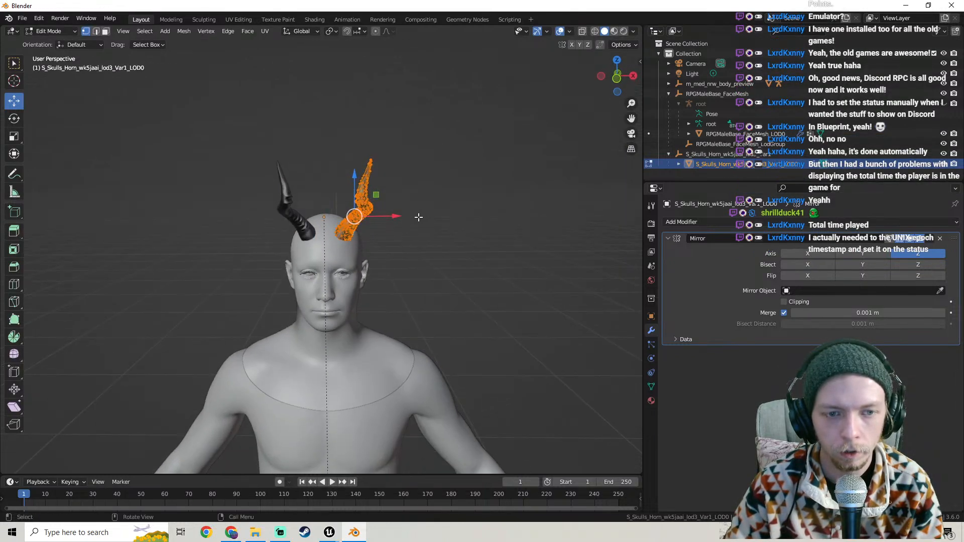
drag(400, 217, 398, 217)
key(Tab)
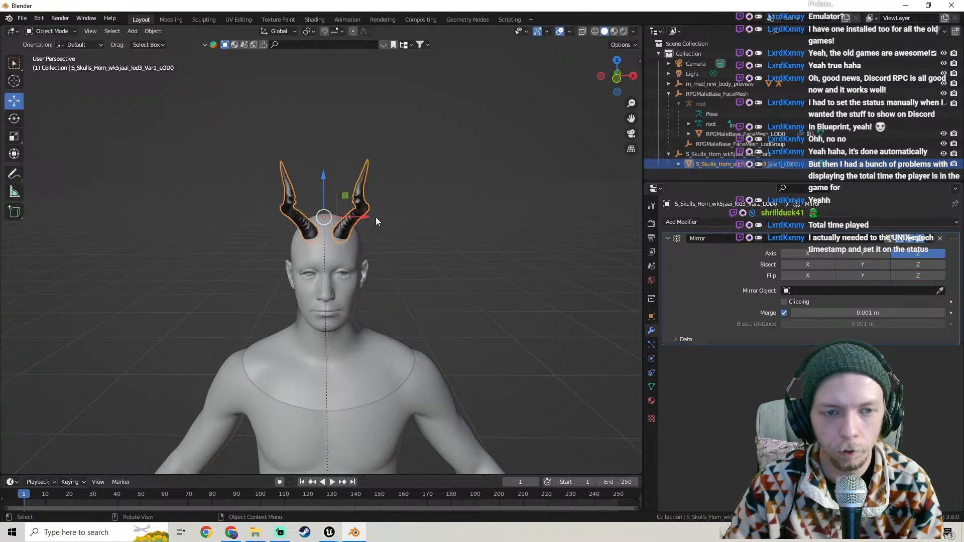
Undo the horn's X move and its Mirror modifier
middle_drag(363, 215, 375, 263)
key(Tab)
key(Tab)
key(ctrl+z)
key(Tab)
key(Tab)
key(Tab)
middle_drag(376, 261, 362, 232)
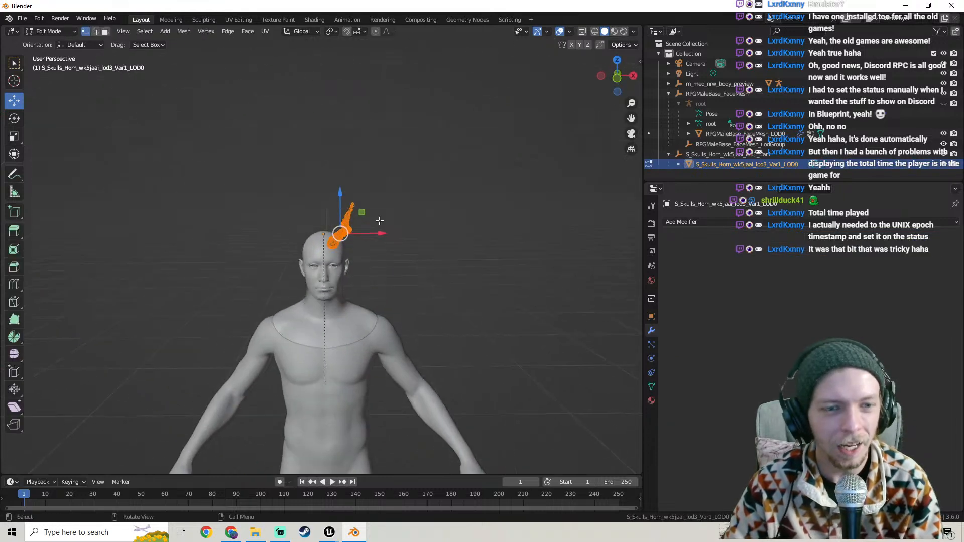
Delete the fitted horn and re-import S_Skulls_Horn_wk5jaai_lod3_Var1.FBX from the Characters\Horns folder
key(Tab)
key(Delete)
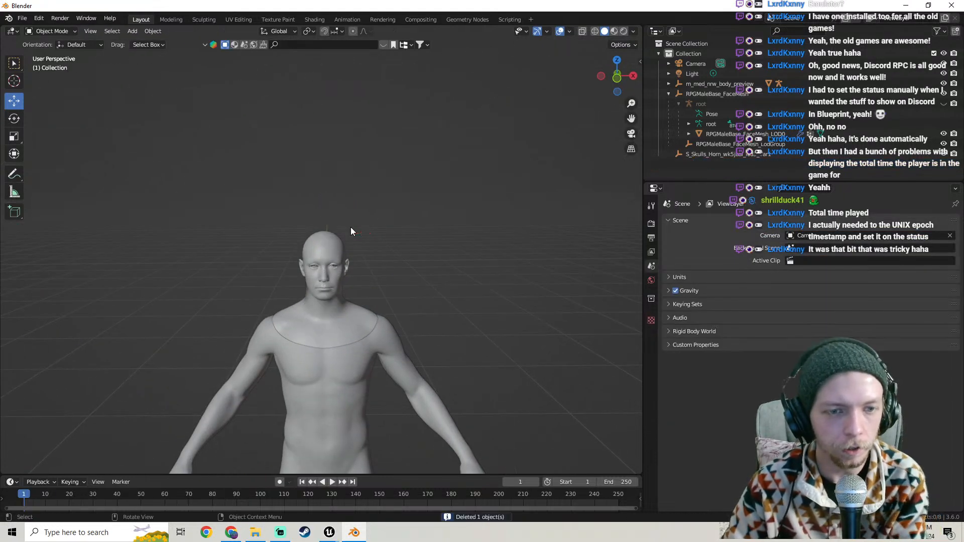
click(22, 18)
mouse_move(44, 153)
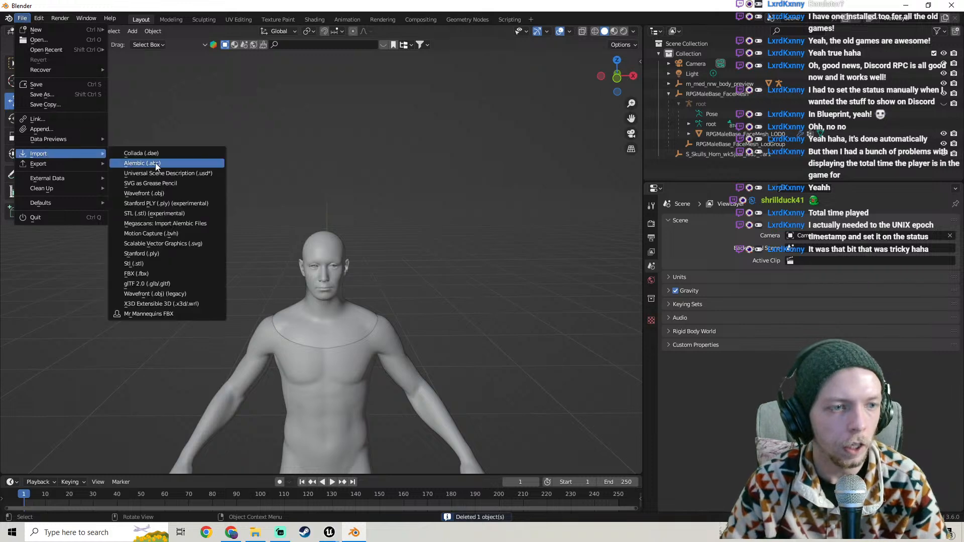
click(158, 269)
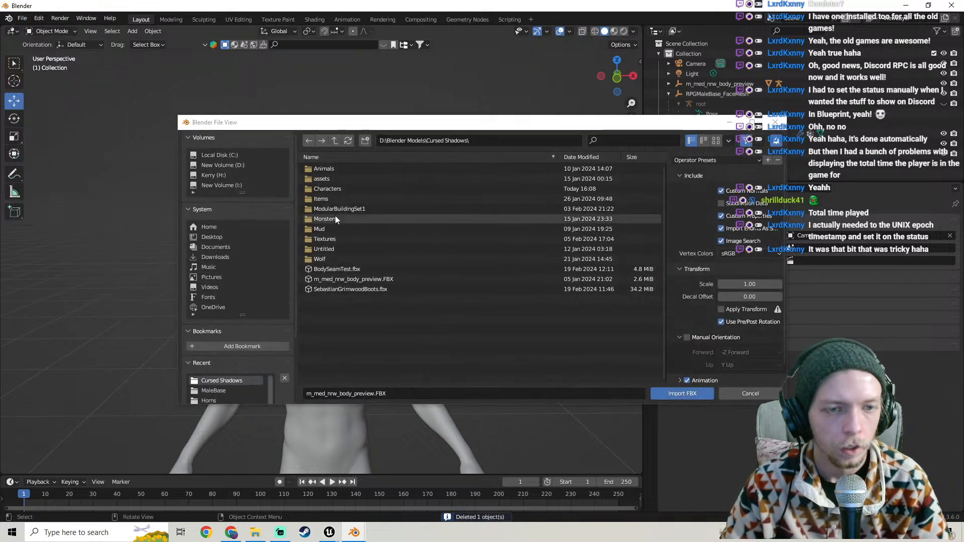
click(327, 189)
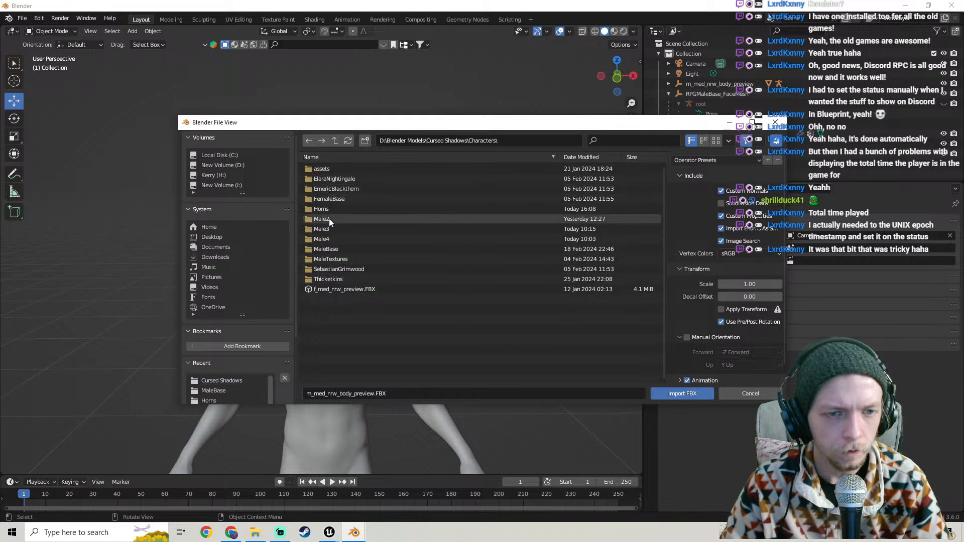
click(332, 209)
click(344, 168)
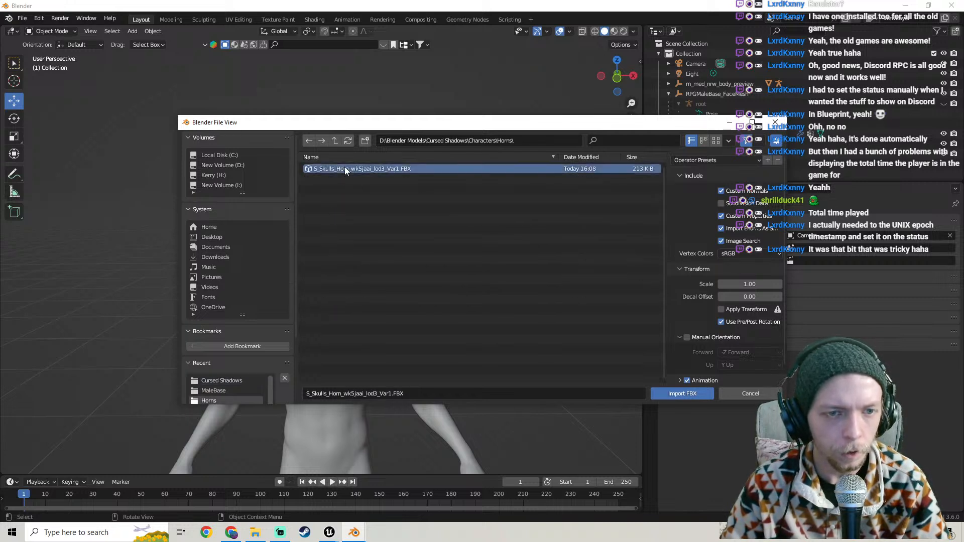
click(683, 394)
Delete the LOD1, LOD2 and LOD3 meshes from the re-imported horn group, keeping only LOD0
middle_drag(369, 251, 412, 161)
scroll(387, 191, up, 2)
middle_drag(362, 217, 742, 148)
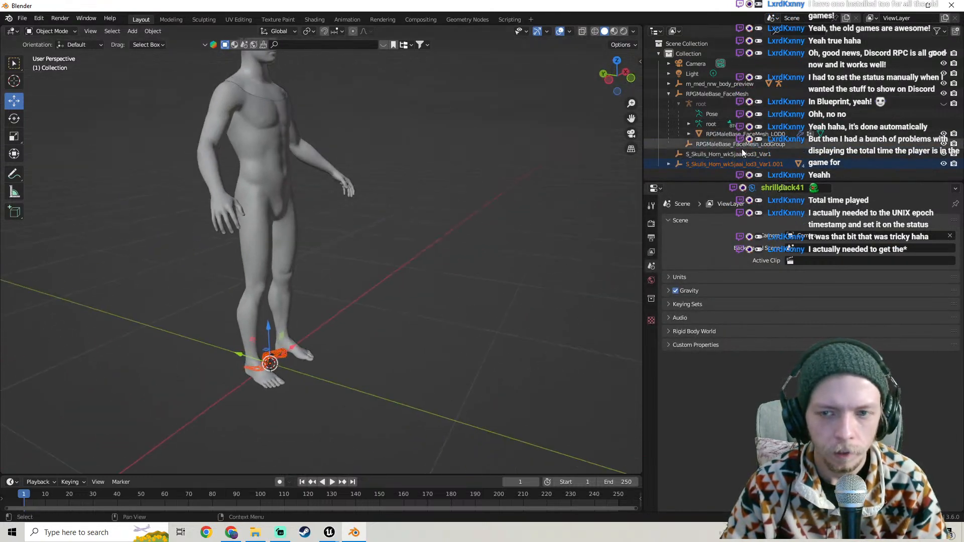
click(669, 164)
scroll(716, 166, down, 3)
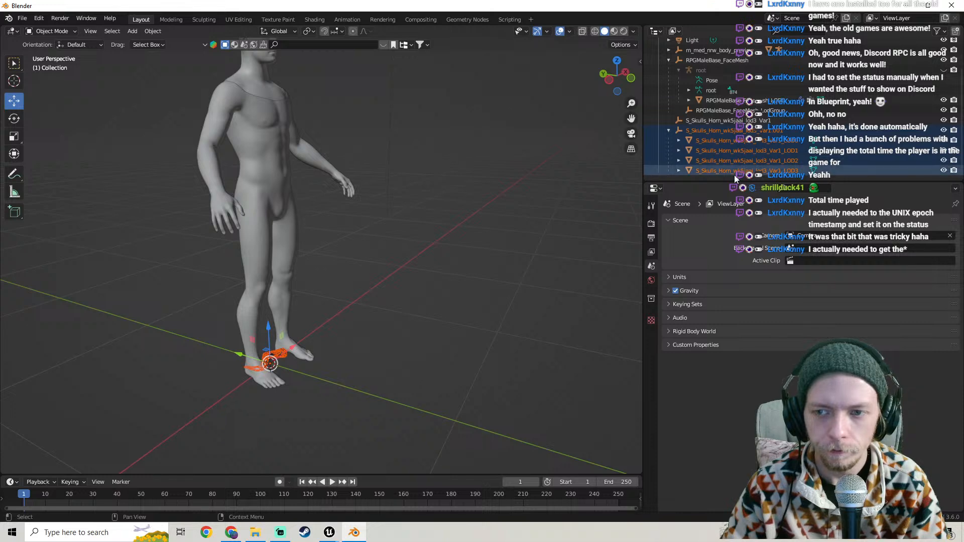
click(734, 174)
ctrl+click(736, 162)
ctrl+click(740, 152)
key(Delete)
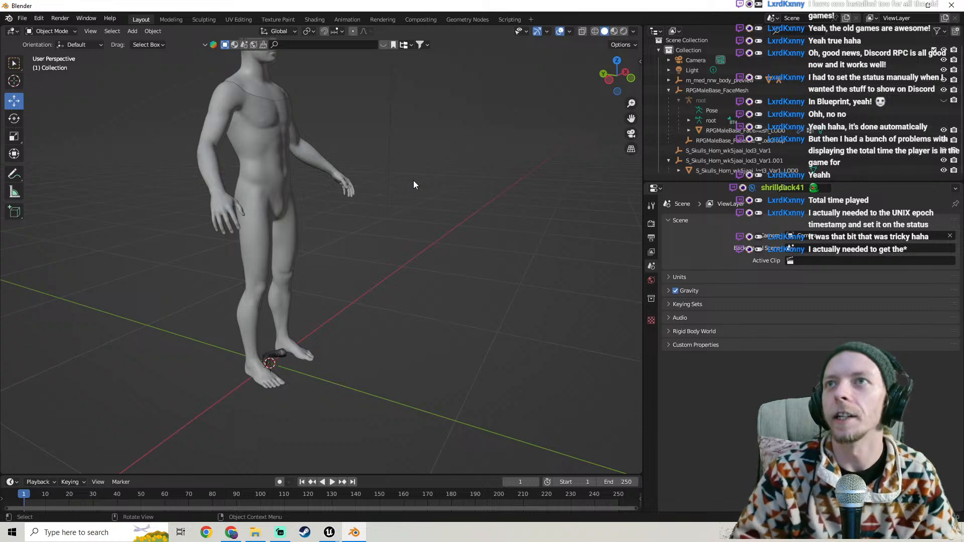
Select the re-imported LOD0 horn and raise it along Z from the feet toward the upper body
middle_drag(309, 56, 402, 87)
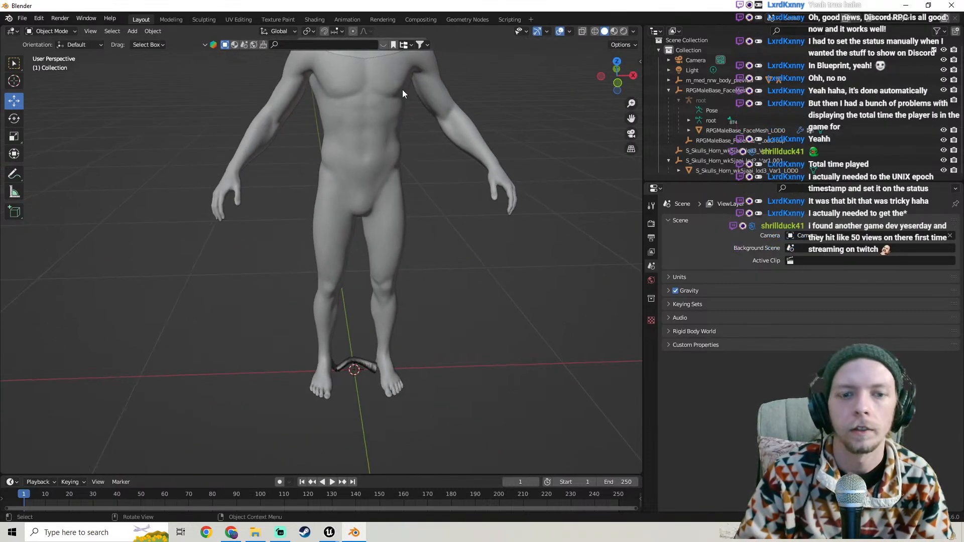
click(361, 370)
middle_drag(363, 369, 450, 280)
drag(335, 360, 338, 52)
scroll(351, 90, down, 1)
shift+middle_drag(369, 110, 381, 236)
scroll(350, 220, up, 1)
Raise the horn along Z to head height and rotate it 90° around the global Z axis
drag(334, 207, 334, 86)
middle_drag(352, 150, 396, 296)
key(g)
key(z)
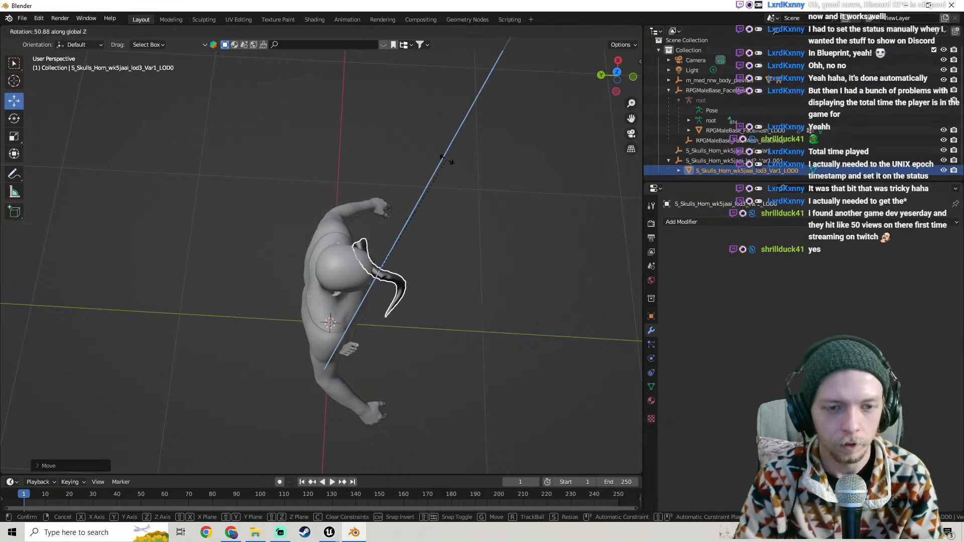
click(293, 454)
key(ctrl+z)
text(rz90)
key(Return)
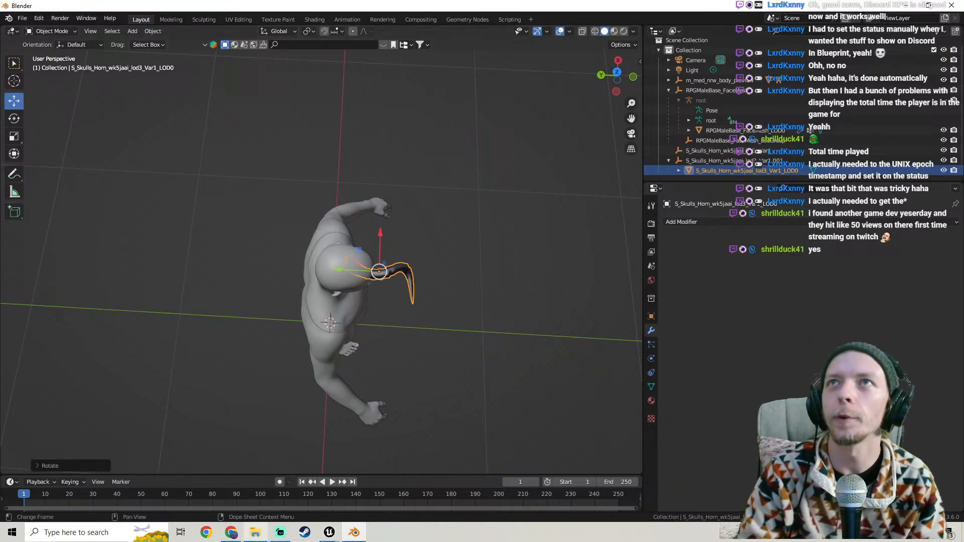
Tilt the horn about -35° around the global X axis
right_click(254, 527)
middle_drag(421, 312, 424, 291)
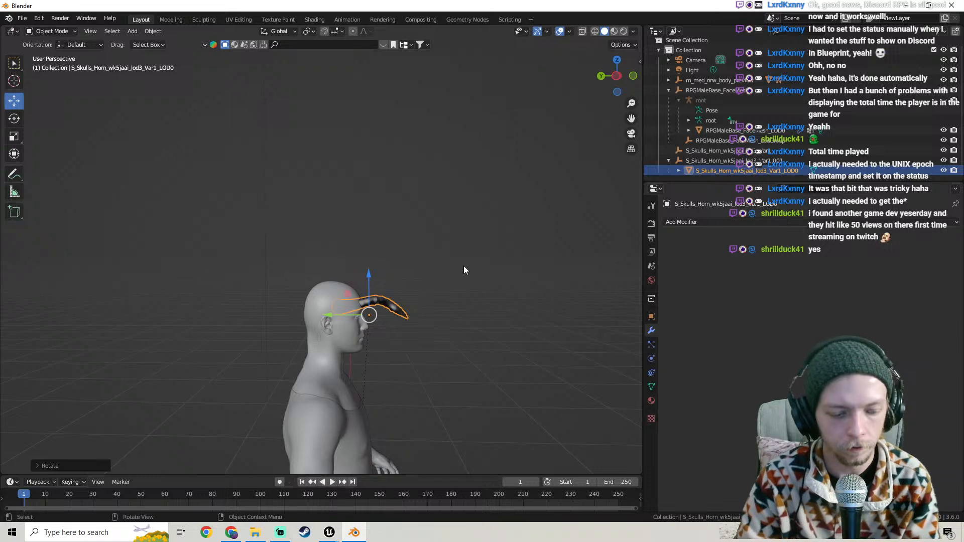
key(r)
key(x)
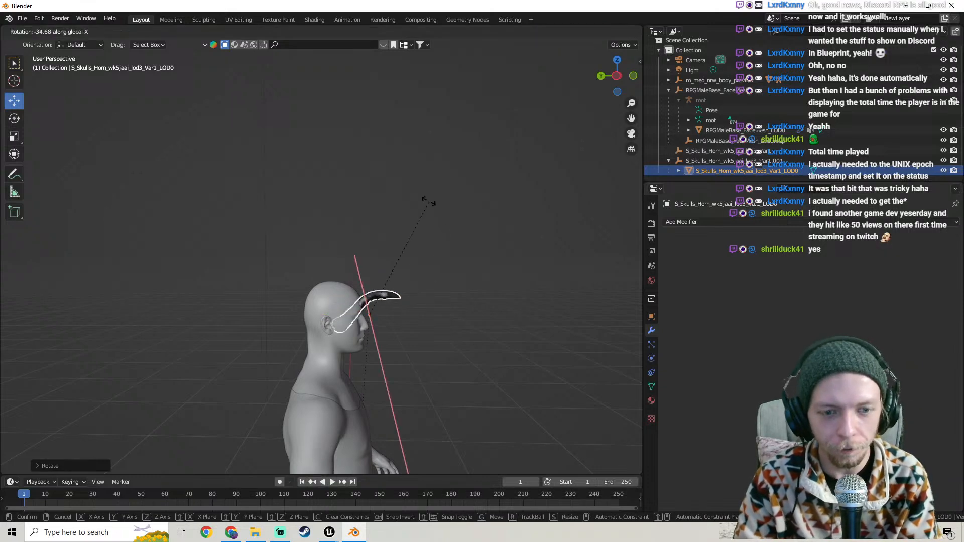
click(422, 211)
Rotate the horn 90° around the global Y axis, followed by 90° around the global X axis
middle_drag(429, 243, 340, 260)
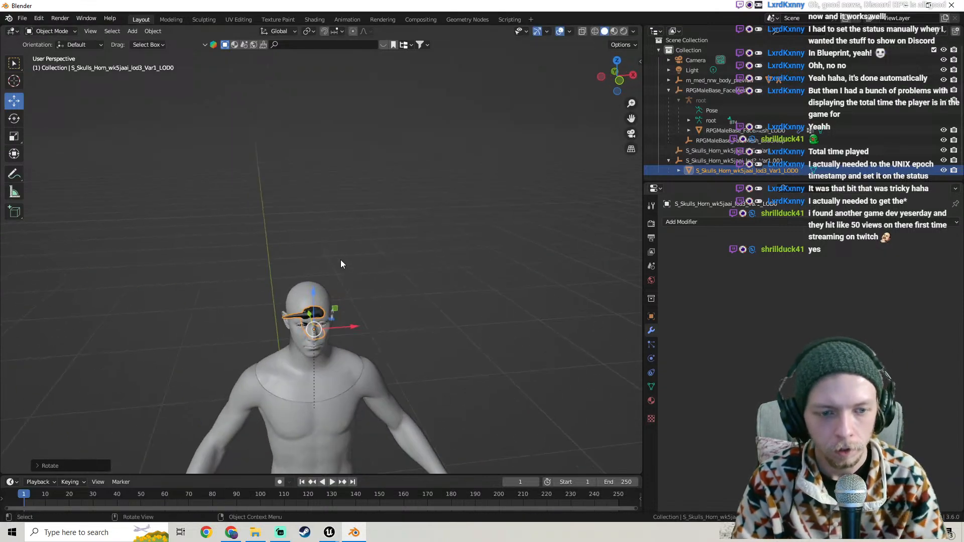
text(ry90)
key(Return)
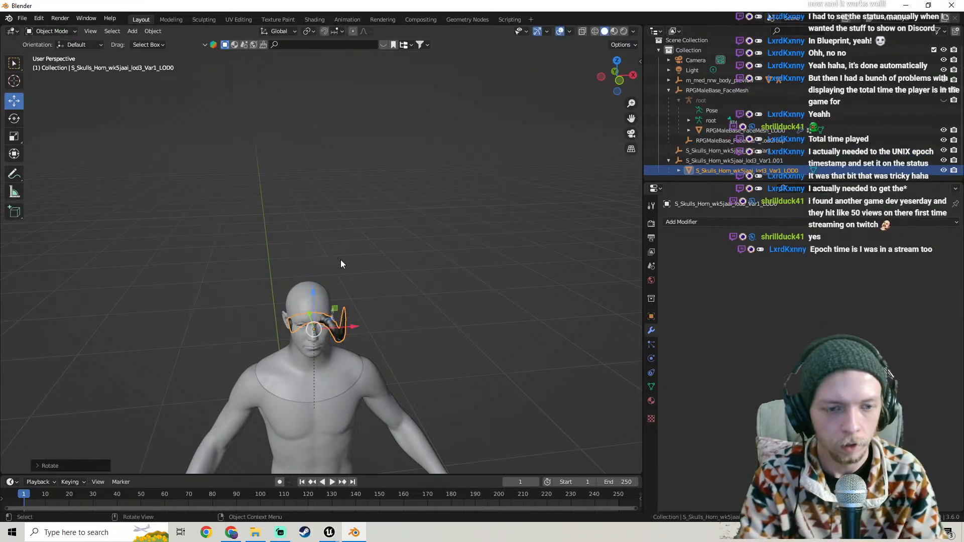
middle_drag(365, 287, 405, 313)
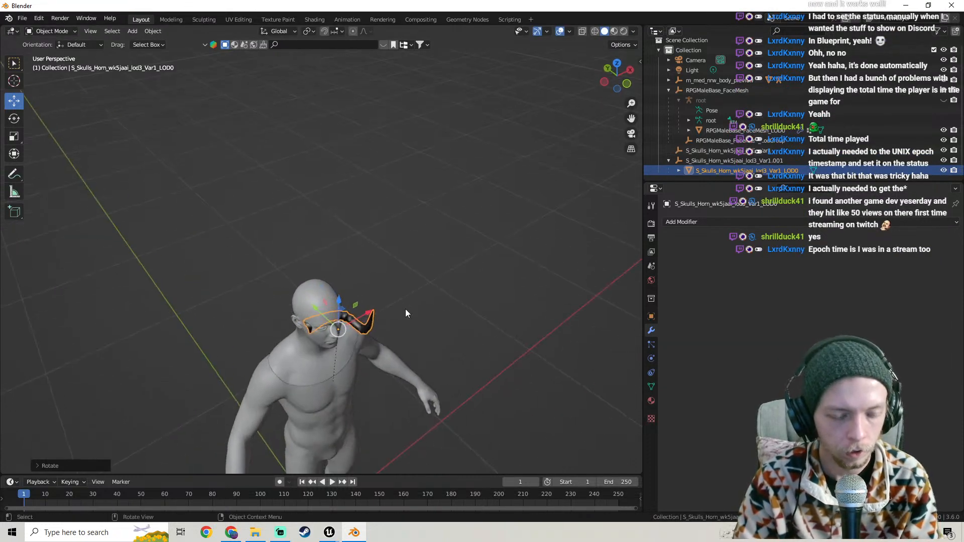
text(rx90)
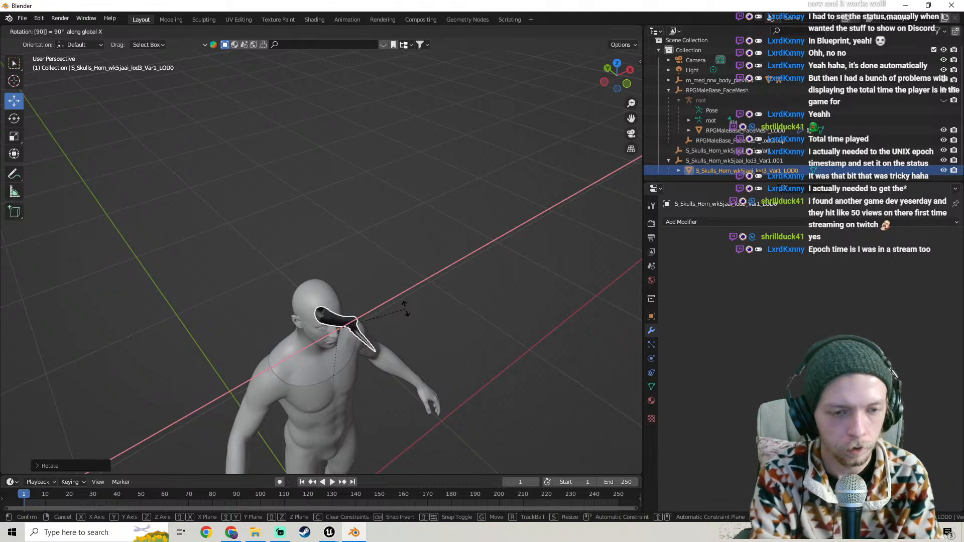
key(Return)
Undo the horn's object rotations and its last upward move
key(Tab)
key(Tab)
key(ctrl+z)
key(ctrl+z)
key(ctrl+z)
key(ctrl+z)
key(ctrl+z)
key(ctrl+z)
Add a Mirror modifier on the X axis to the re-imported horn
scroll(405, 308, down, 3)
middle_drag(384, 317, 341, 271)
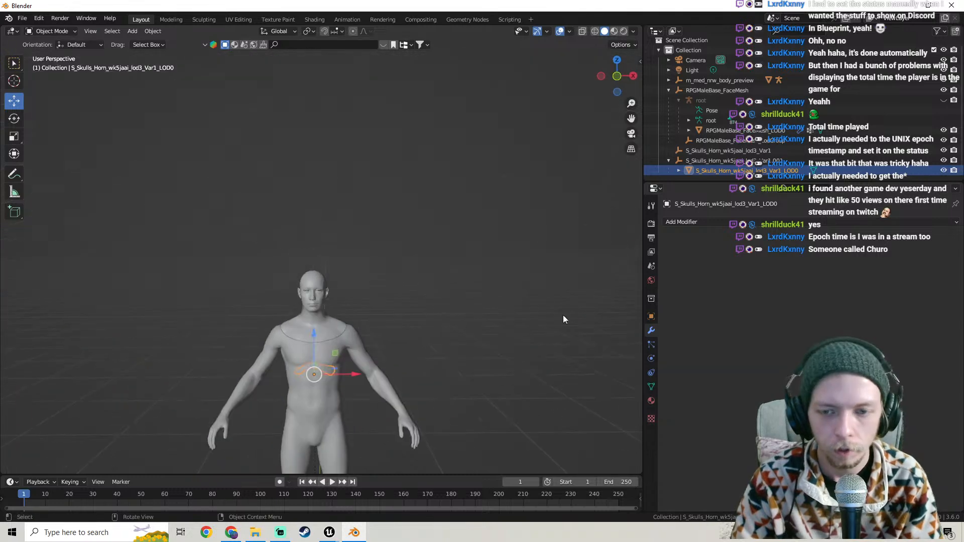
click(733, 225)
click(742, 339)
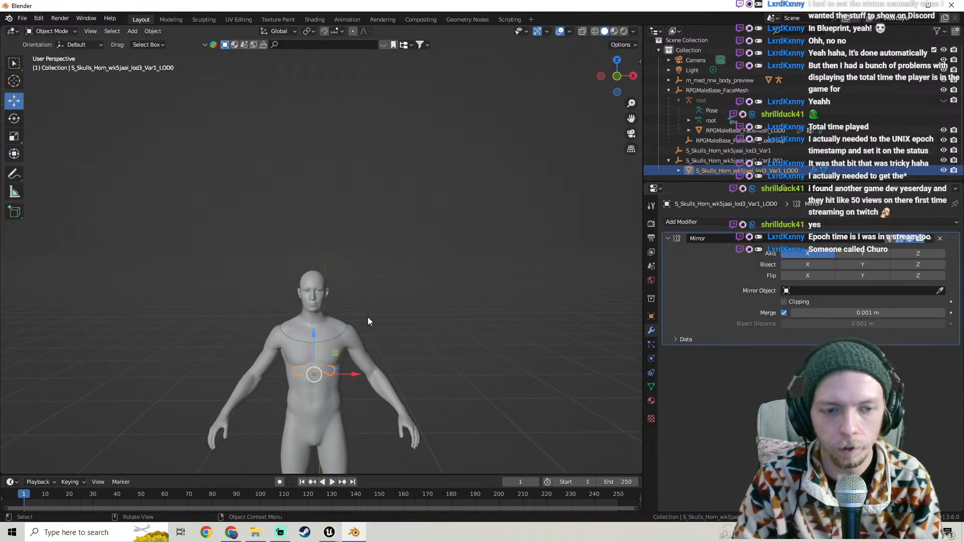
Raise the horn's whole mesh along Z in Edit Mode to the top of the head
scroll(367, 319, up, 3)
key(Tab)
key(g)
key(z)
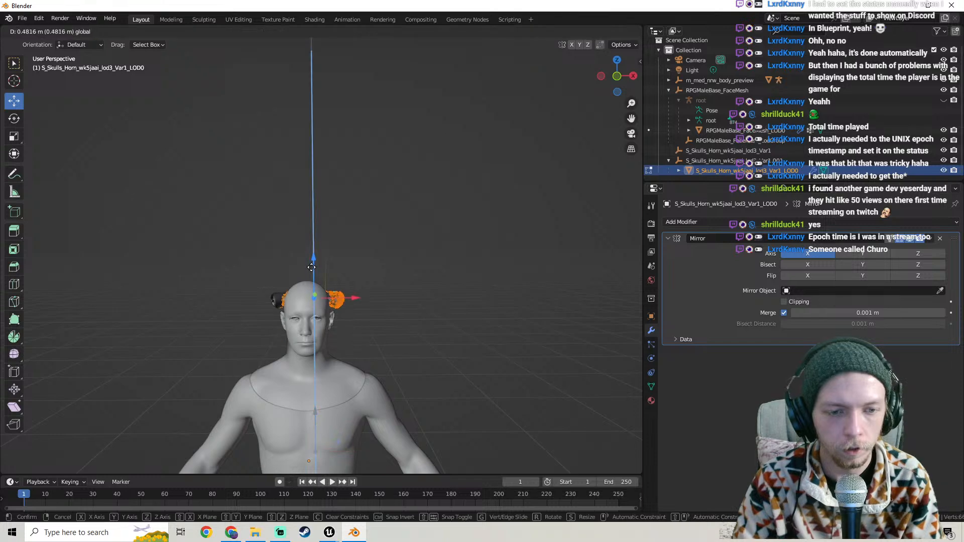
click(313, 276)
scroll(320, 284, up, 1)
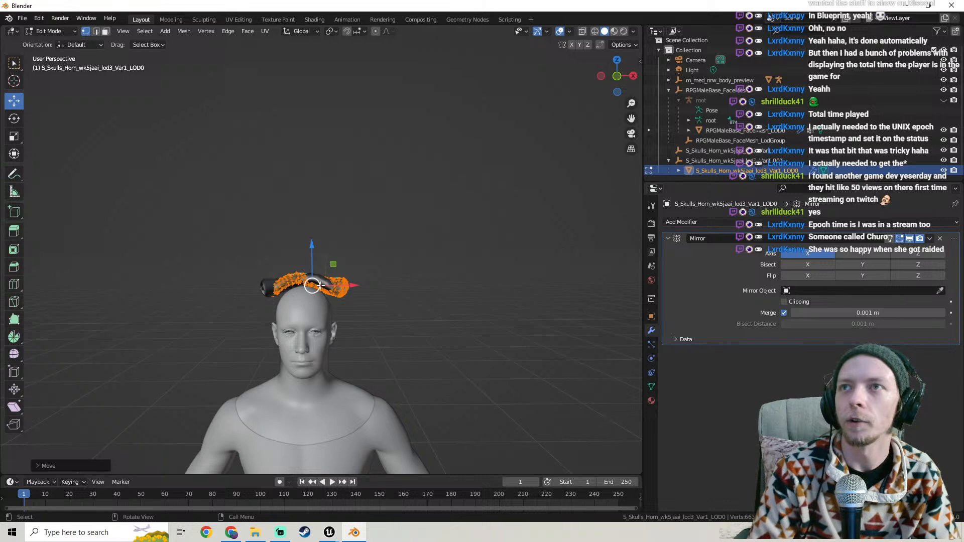
Slide the horn's whole mesh along the global Y axis over the crown of the head
middle_drag(320, 285, 259, 259)
key(g)
key(y)
drag(266, 260, 314, 263)
middle_drag(409, 266, 318, 212)
Try rotating the horn mesh 90° around the global X axis, and undo that rotation
mouse_move(387, 279)
middle_down()
mouse_move(384, 294)
mouse_move(381, 276)
middle_up()
text(rx)
text(9)
text(0)
key(Return)
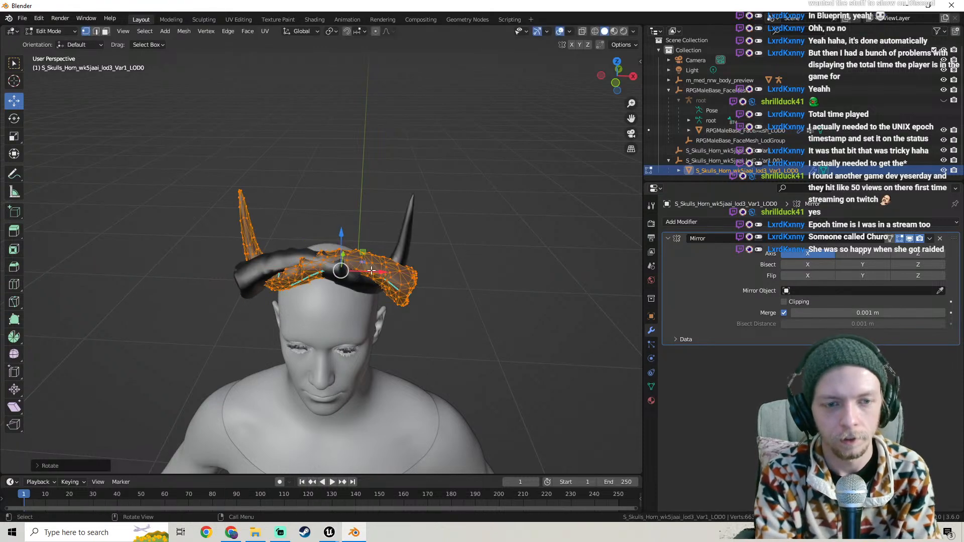
key(ctrl+z)
Rotate the horn mesh 90° around the global Z axis
text(rz90)
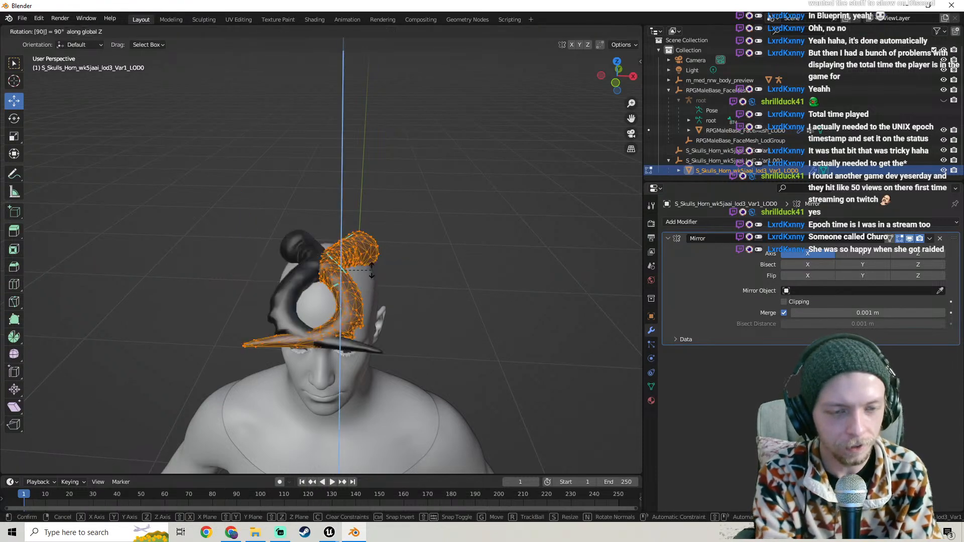
key(Return)
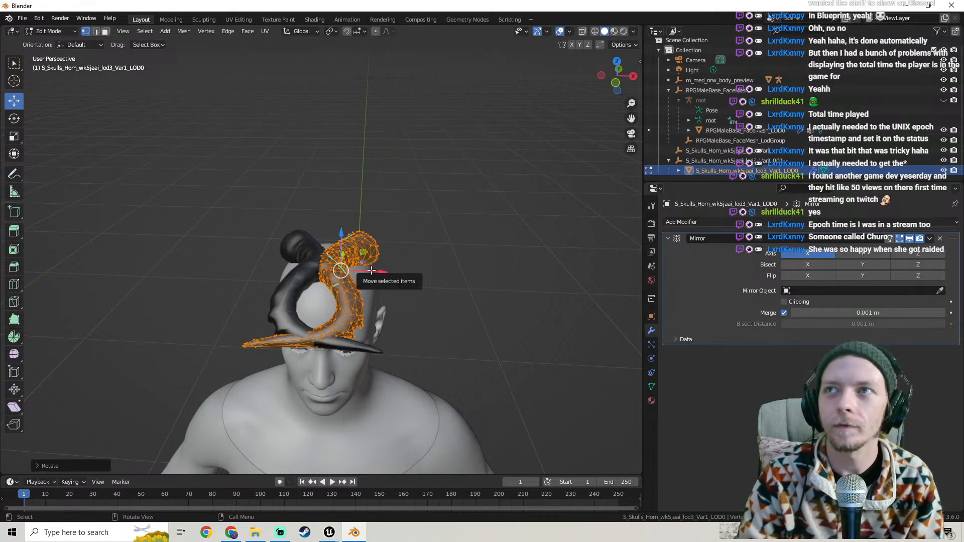
Try a further 90° rotation of the horn mesh around the global X axis and undo it
text(rx90)
key(Return)
key(ctrl+z)
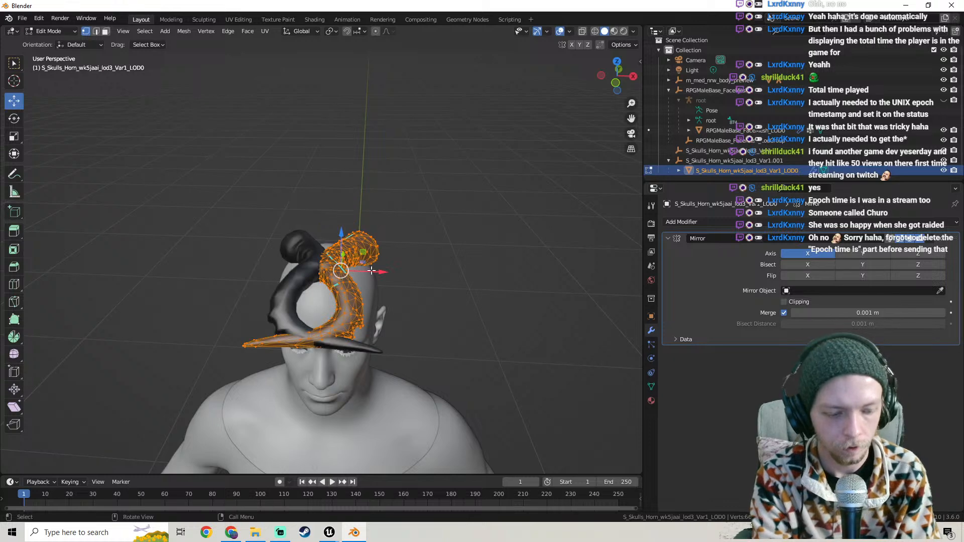
Rotate the horn mesh -90° around the global X axis to stand it up on the head
text(rx)
text(-90)
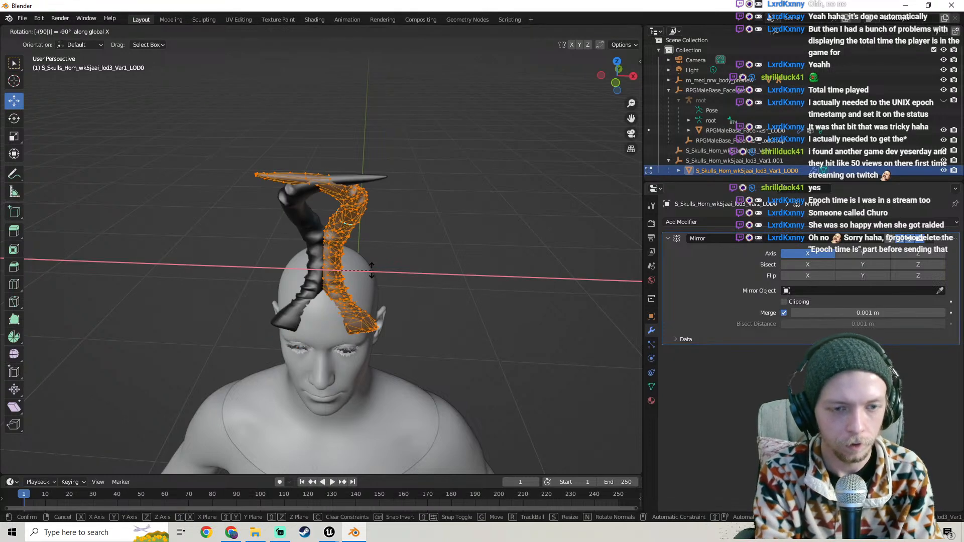
key(Return)
Rotate the horn mesh 90° around the global Z axis, followed by another 180°, to point its tip backward
text(rz)
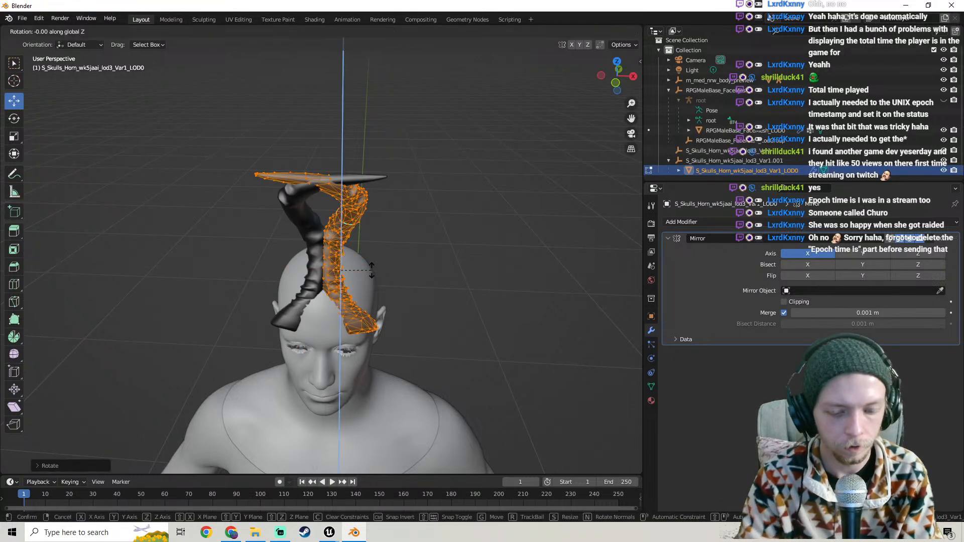
text(90)
key(BackSpace)
key(BackSpace)
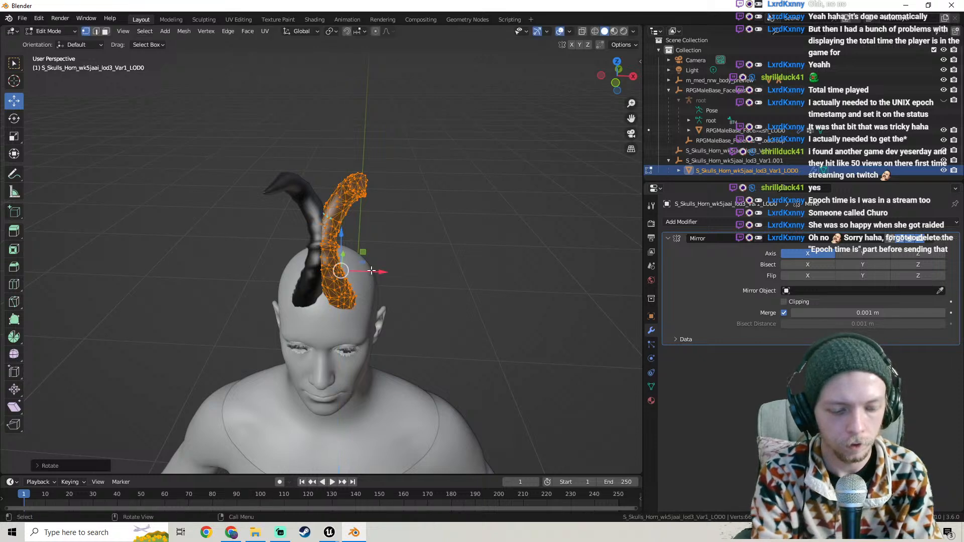
text(180)
key(Return)
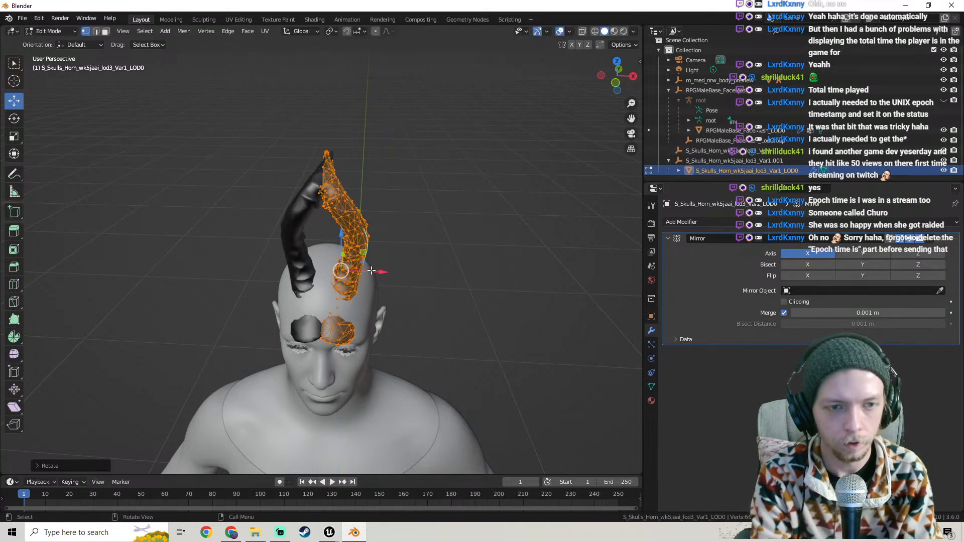
Tilt the horn mesh more upright in the side view, with its base toward the front of the head
middle_drag(376, 276, 469, 255)
key(r)
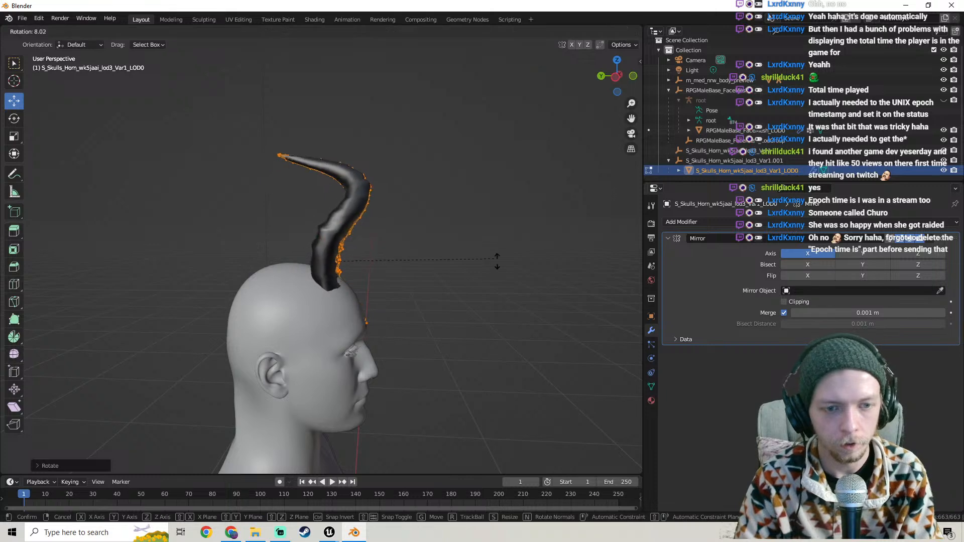
click(632, 442)
Rotate the horn mesh outward around the global Y axis to spread the tips of the mirrored pair apart
middle_drag(406, 311, 342, 310)
key(r)
key(x)
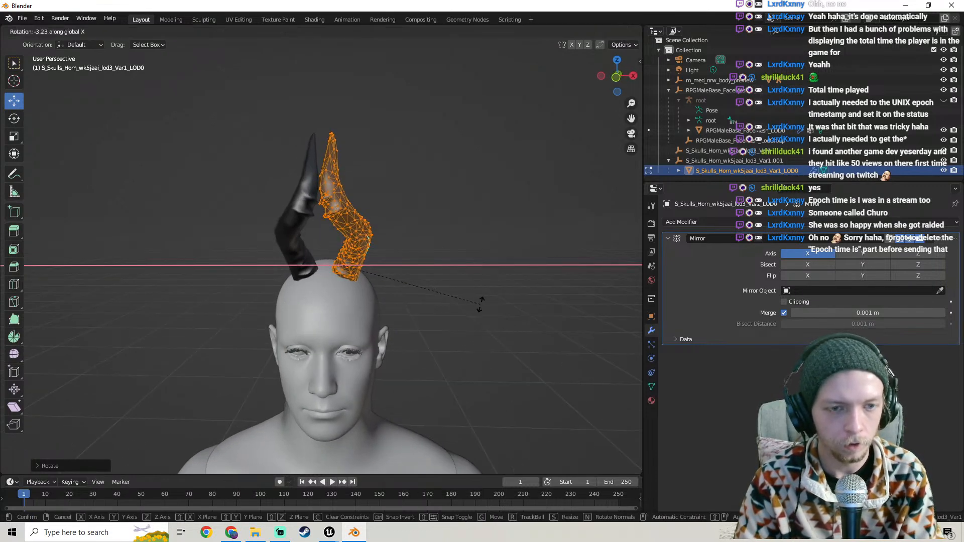
key(y)
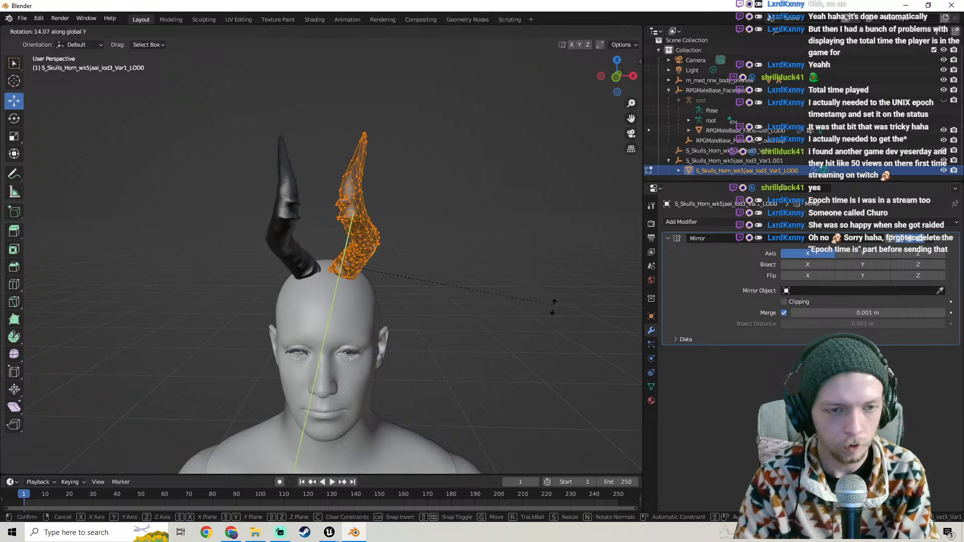
click(577, 344)
Scale the horn mesh down uniformly to about half its size
middle_drag(576, 344, 519, 237)
key(s)
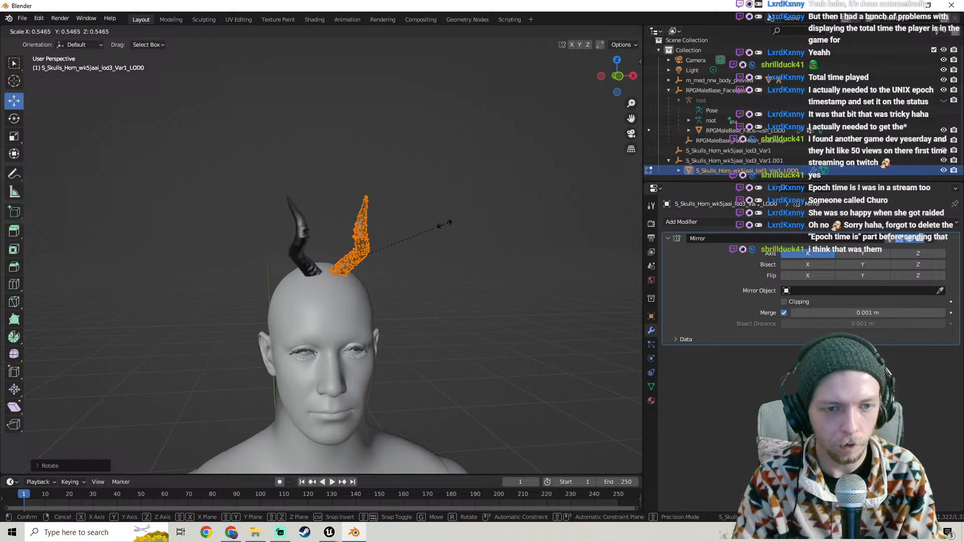
click(361, 251)
Move the horn mesh forward and outward to seat the mirrored bases on the upper forehead, and return to Object Mode
middle_drag(362, 251, 333, 280)
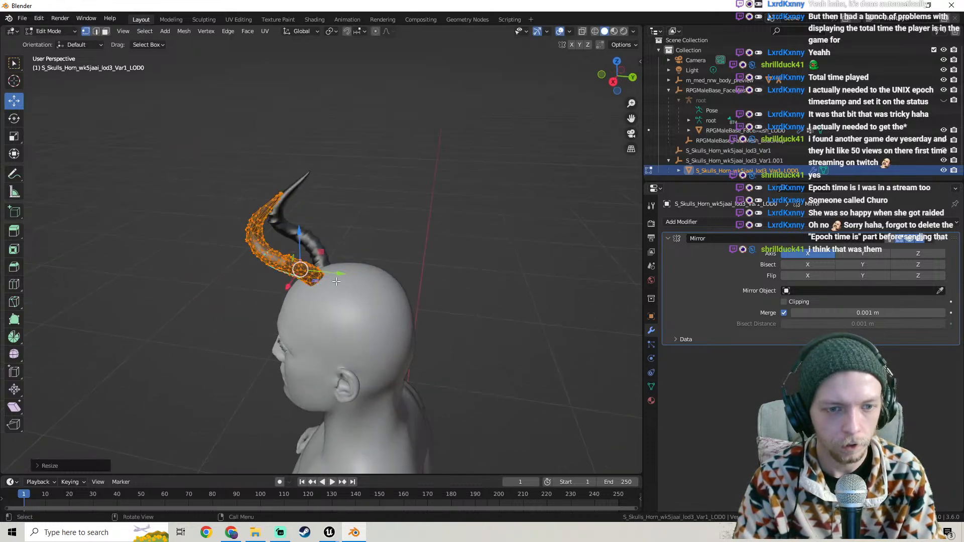
drag(341, 272, 302, 270)
middle_drag(301, 270, 437, 251)
drag(365, 259, 398, 260)
mouse_move(397, 260)
middle_down()
mouse_move(463, 276)
mouse_move(501, 219)
mouse_move(458, 293)
mouse_move(394, 251)
middle_up()
drag(340, 239, 325, 239)
middle_drag(324, 239, 429, 212)
key(Tab)
key(Tab)
key(Tab)
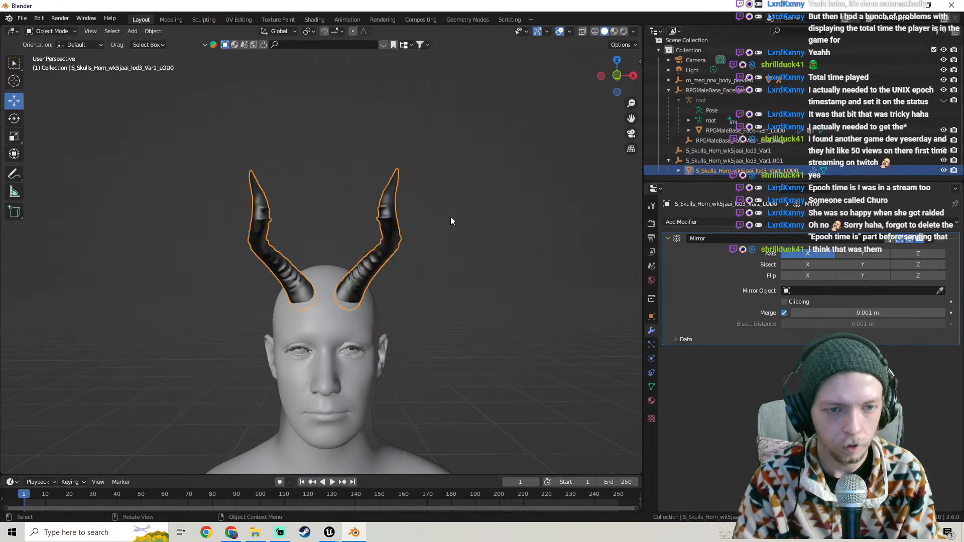
Deselect the horns and check their fit and proportions against the whole body and close to the head
click(451, 217)
scroll(447, 241, down, 5)
mouse_move(446, 252)
middle_down()
mouse_move(232, 312)
mouse_move(445, 267)
middle_up()
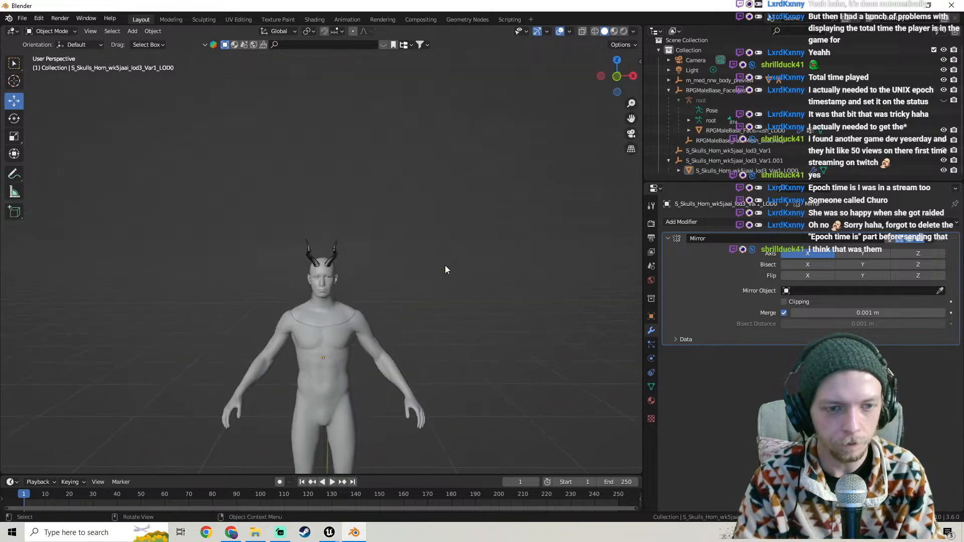
scroll(395, 267, up, 6)
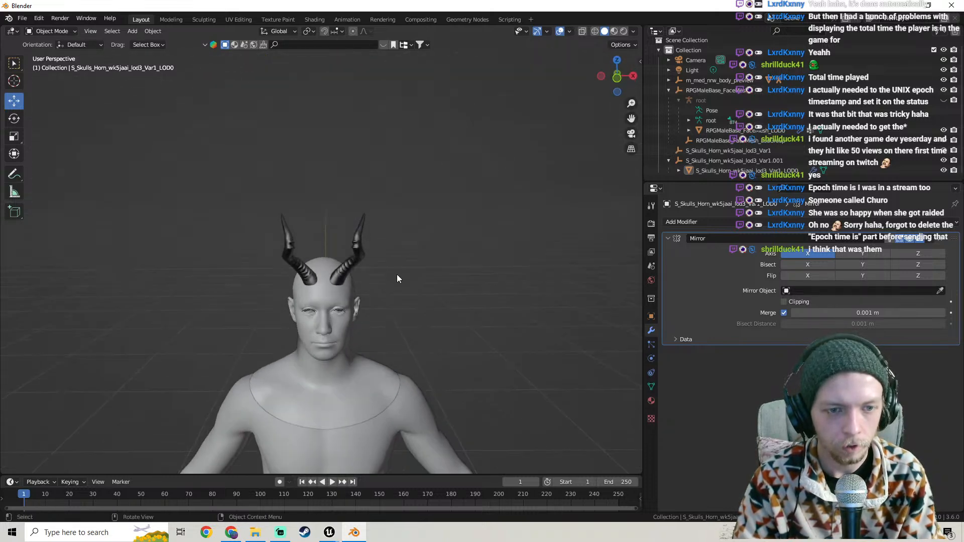
scroll(397, 281, up, 2)
mouse_move(398, 284)
middle_down()
mouse_move(240, 308)
mouse_move(170, 374)
mouse_move(390, 272)
middle_up()
scroll(390, 272, down, 3)
Save the scene as HornsNTail.blend in D:\Blender Models\Cursed Shadows\Characters\Horns
click(22, 18)
click(35, 96)
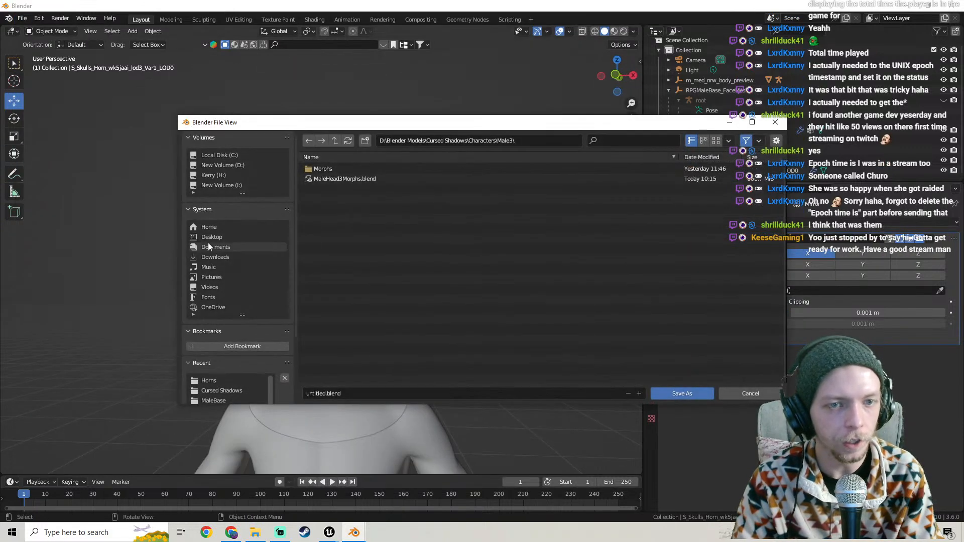
click(226, 166)
double_click(338, 199)
double_click(336, 210)
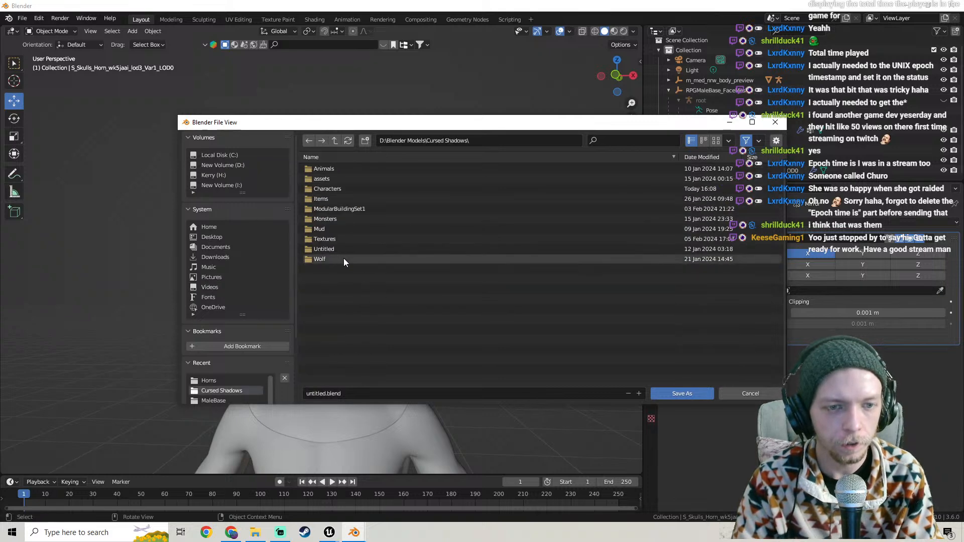
click(330, 188)
double_click(330, 187)
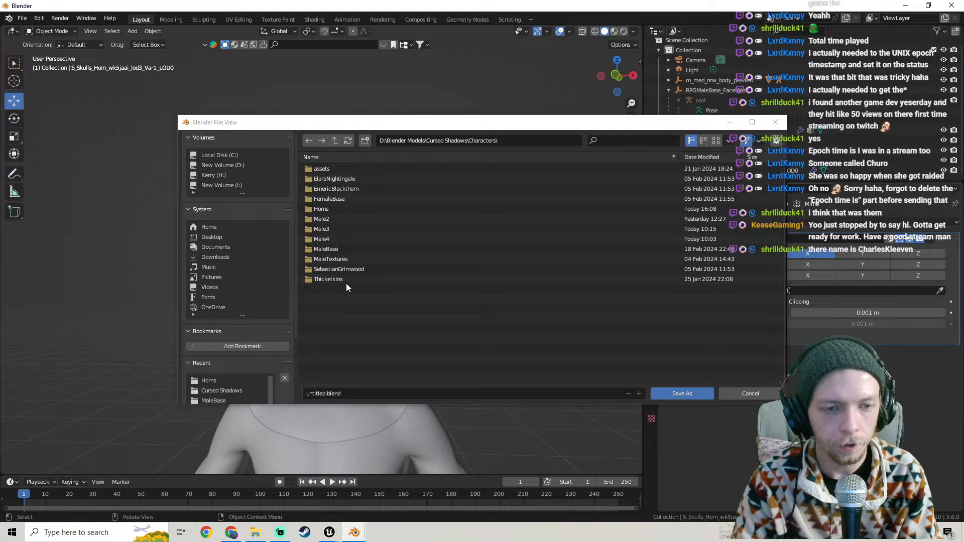
double_click(330, 209)
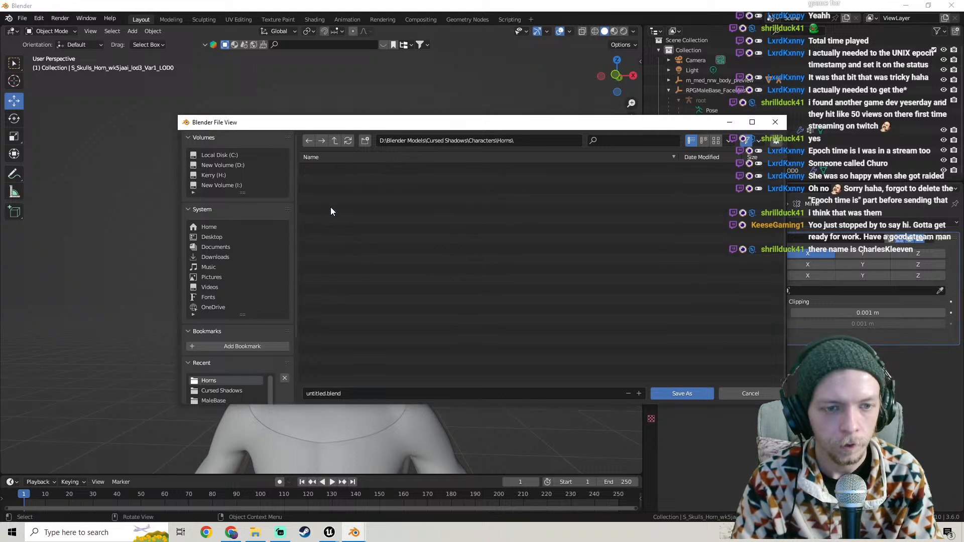
click(328, 393)
text(H)
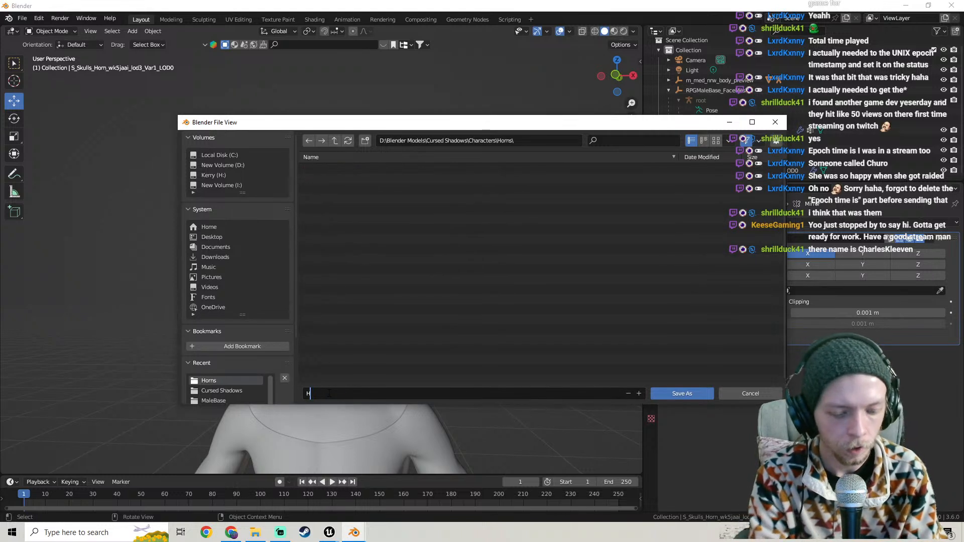
text(ornsNTail.blend)
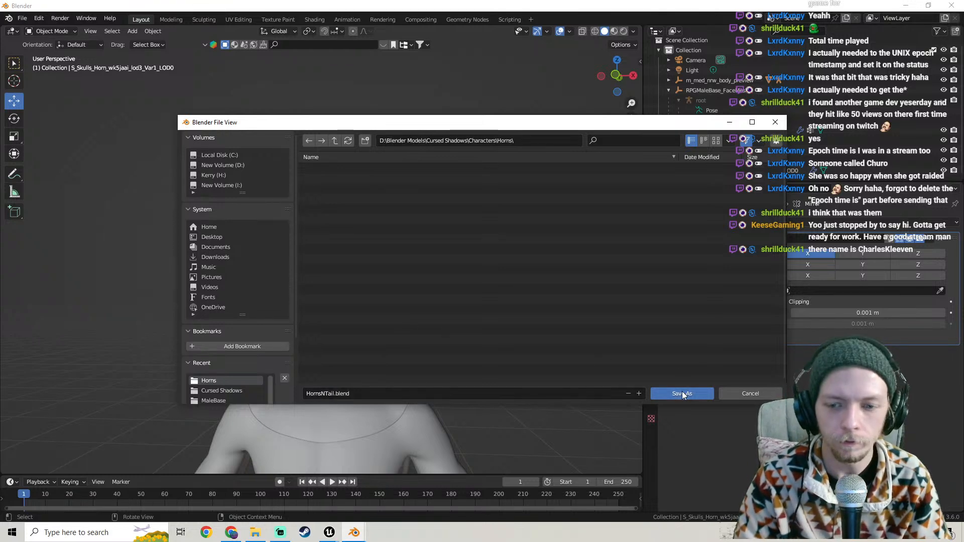
click(681, 393)
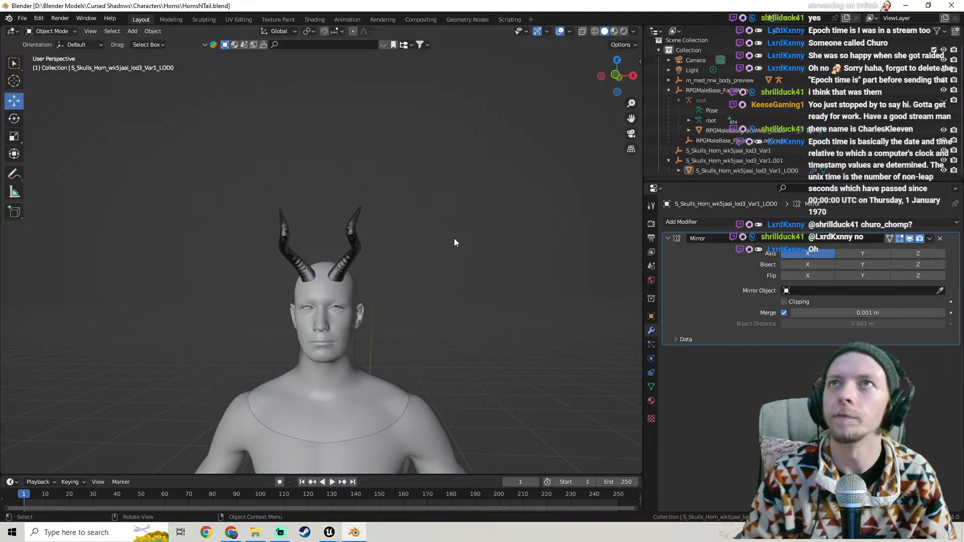
Select the horns on the head and save the scene again under its existing name
middle_drag(435, 261, 362, 264)
click(352, 246)
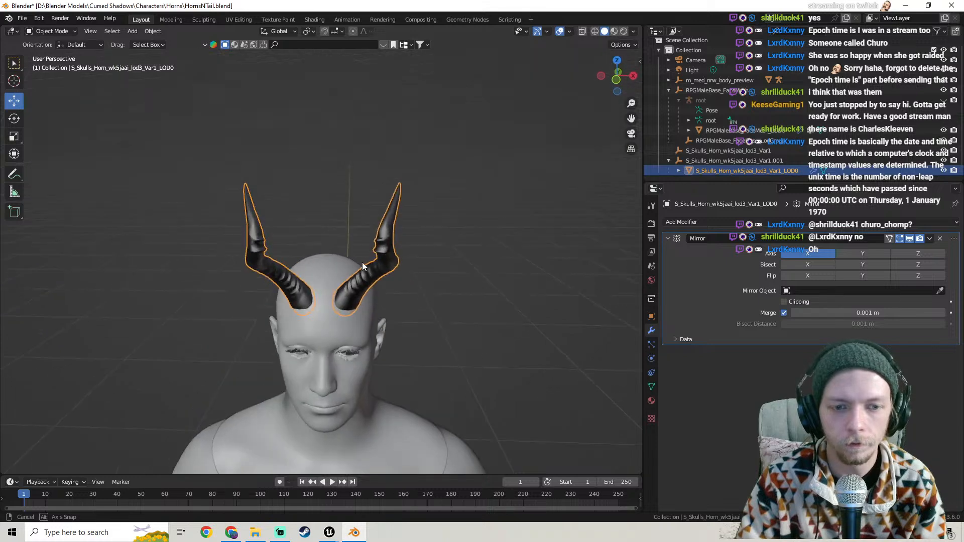
click(28, 18)
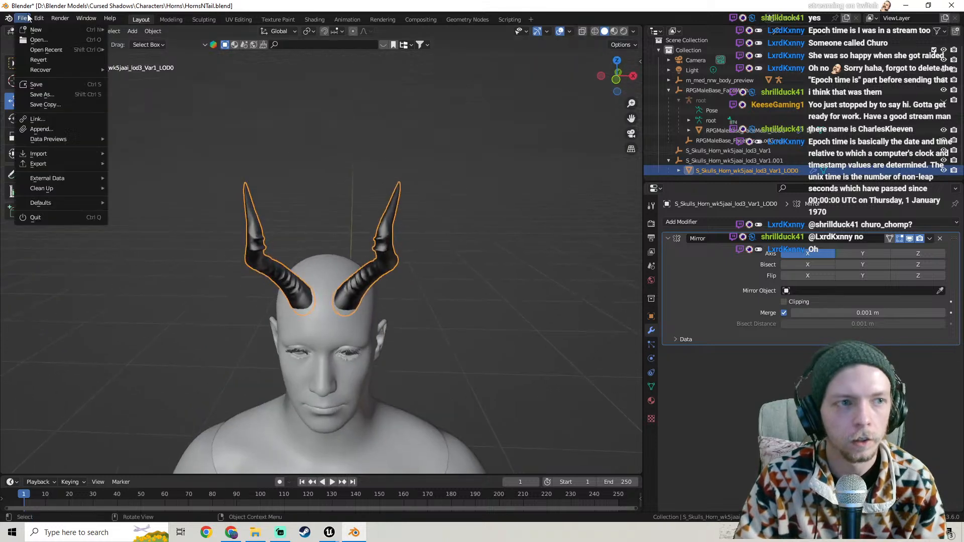
click(46, 84)
Set the horns' object origin to the 3D cursor
scroll(309, 301, down, 5)
scroll(319, 282, up, 5)
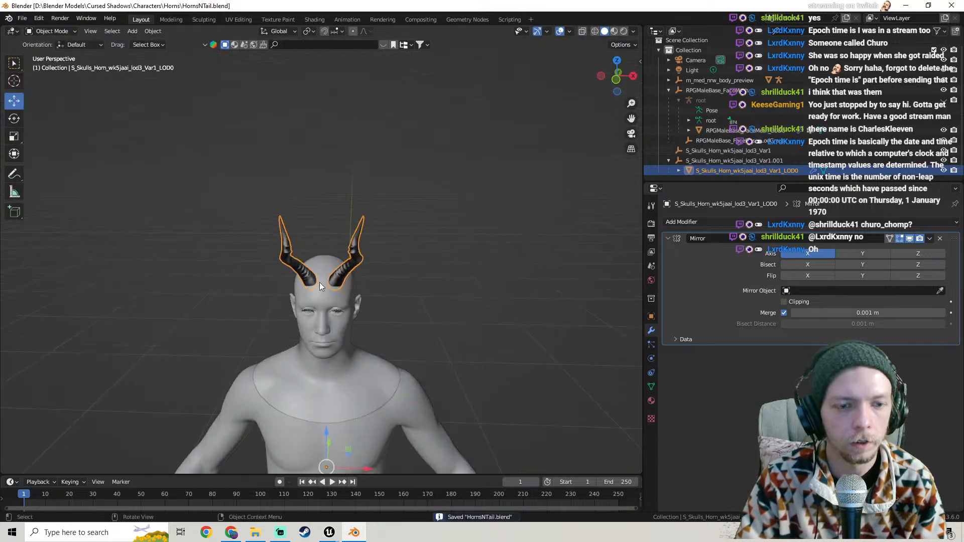
right_click(351, 266)
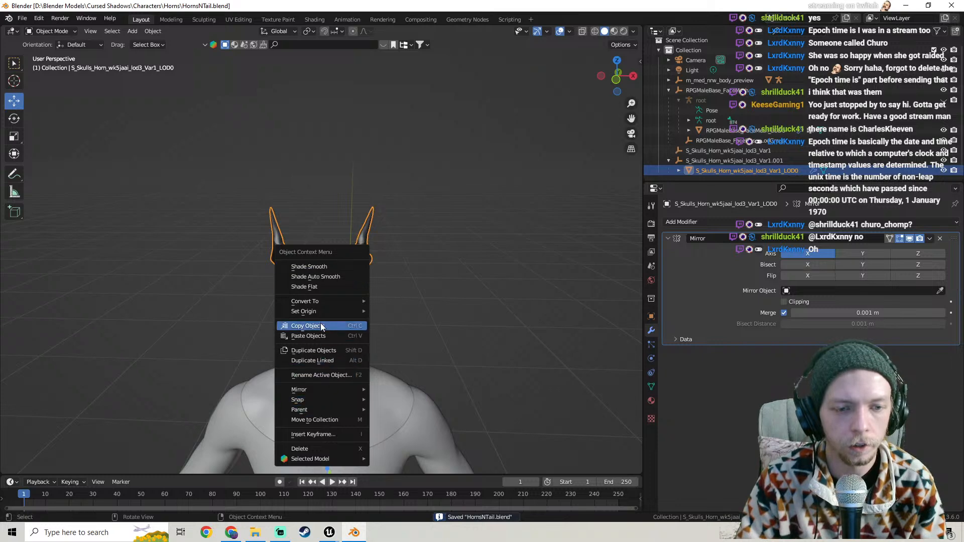
mouse_move(319, 307)
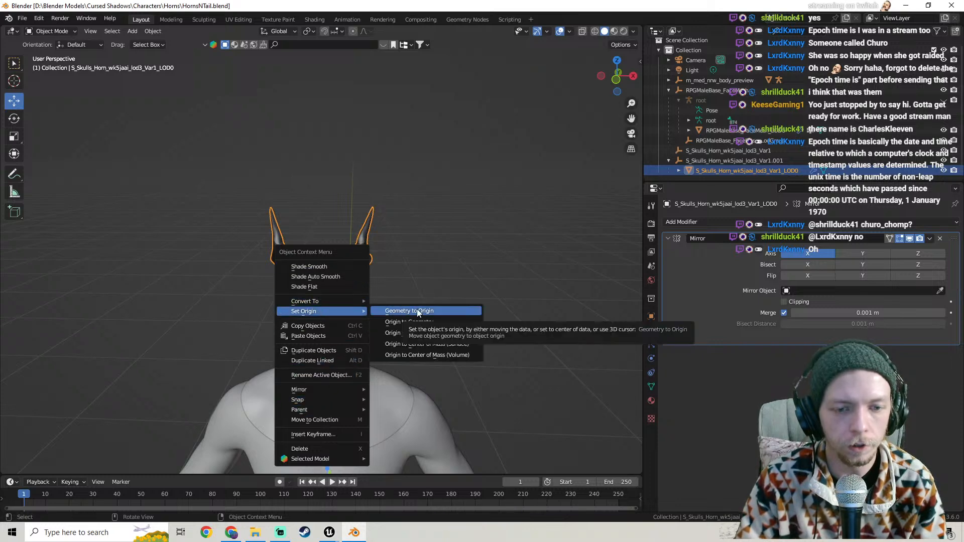
click(419, 332)
scroll(417, 335, down, 6)
shift+middle_drag(395, 364, 420, 219)
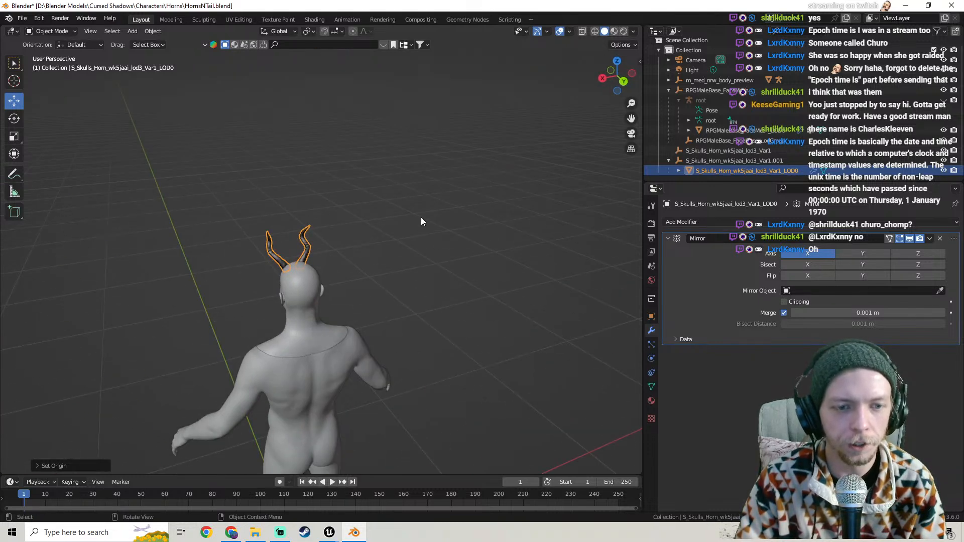
Inspect the horns' placement on the head from the back, the front and slightly above
click(419, 219)
scroll(391, 261, up, 3)
middle_drag(359, 300, 537, 273)
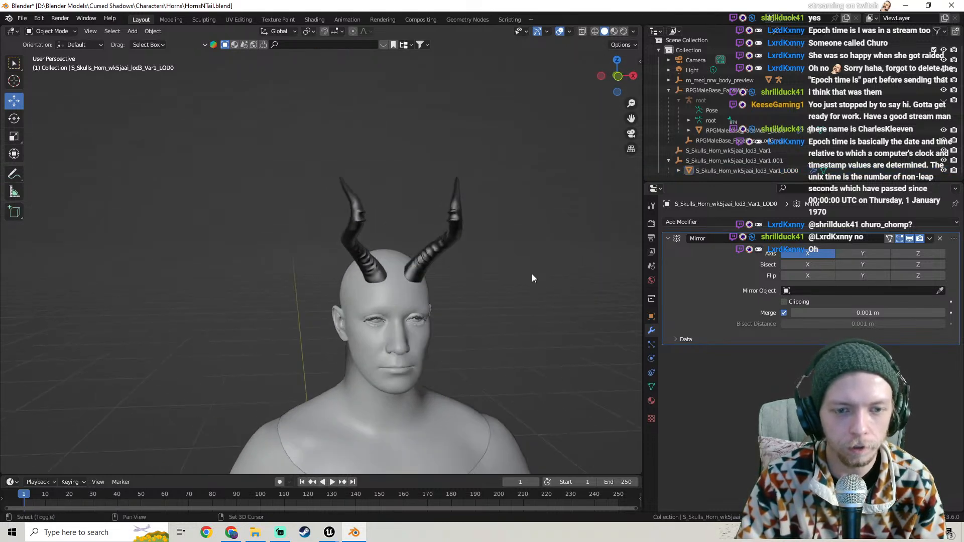
scroll(423, 271, up, 3)
click(351, 258)
click(462, 239)
middle_drag(462, 239, 432, 245)
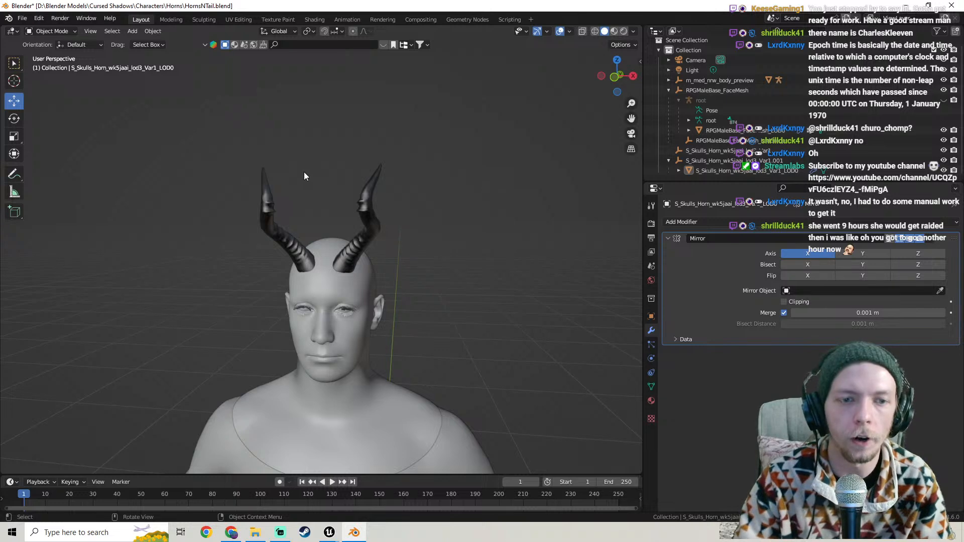
middle_drag(393, 237, 402, 252)
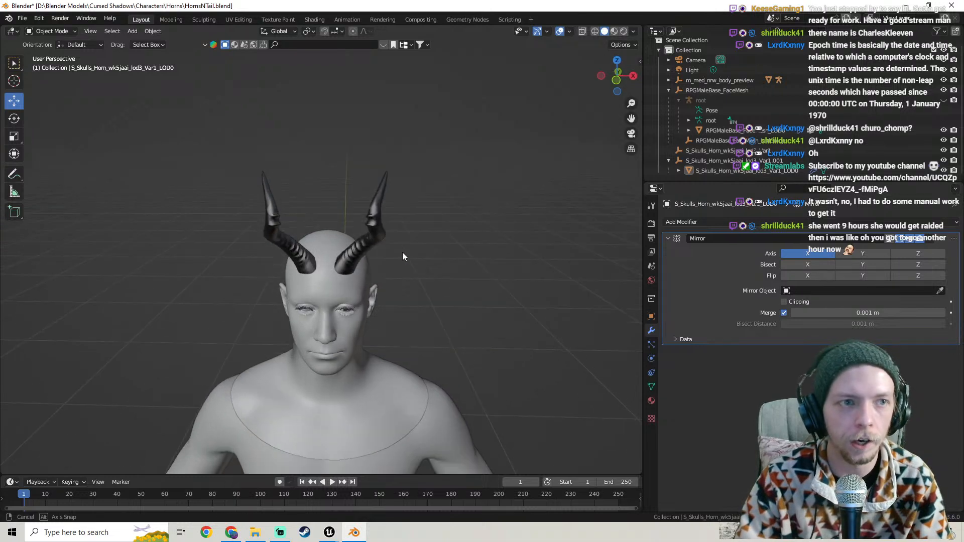
Save the scene with the horns' changed origin
click(22, 18)
click(46, 85)
scroll(345, 299, up, 4)
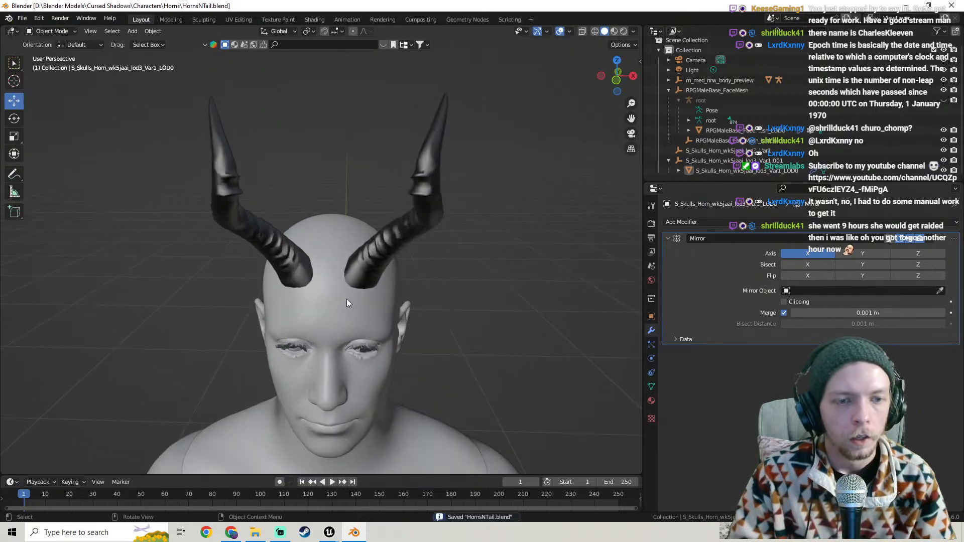
scroll(372, 281, down, 4)
click(341, 257)
click(414, 253)
middle_drag(414, 253, 429, 254)
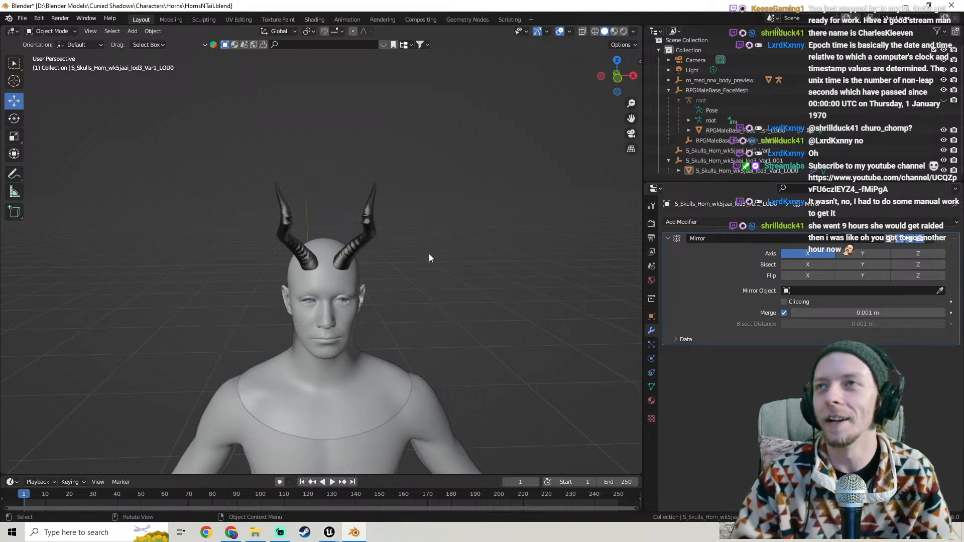
click(368, 236)
click(429, 201)
mouse_move(418, 201)
middle_down()
mouse_move(285, 203)
mouse_move(345, 216)
mouse_move(411, 210)
middle_up()
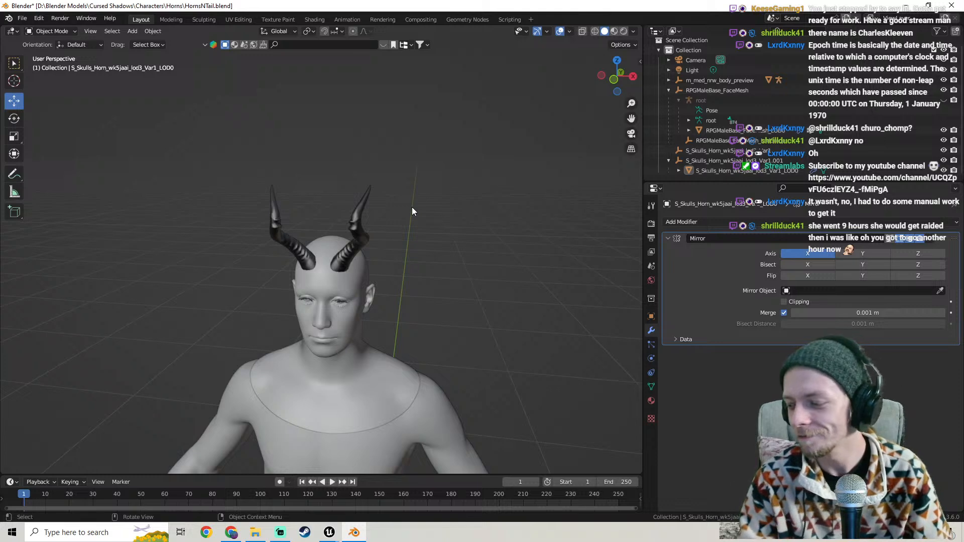
Hide the male body and head meshes so that only the horns stay in view
middle_drag(445, 220, 356, 250)
click(355, 247)
middle_drag(449, 239, 394, 232)
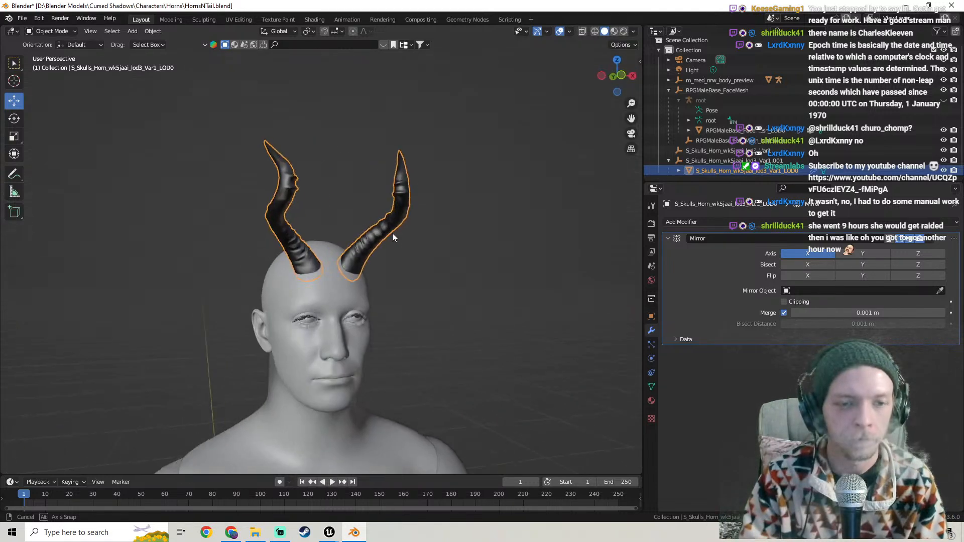
scroll(381, 266, down, 8)
middle_drag(382, 266, 345, 343)
click(275, 279)
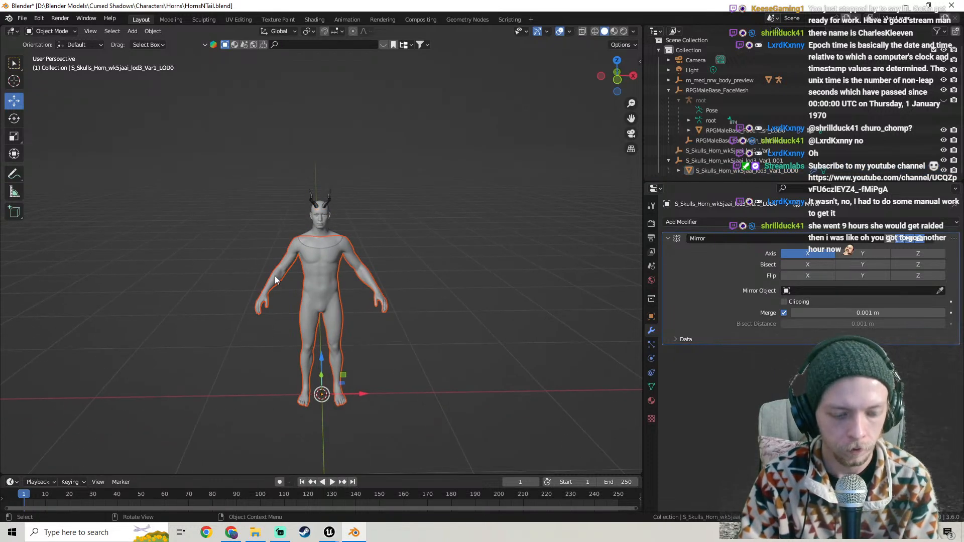
key(h)
drag(380, 279, 309, 229)
key(h)
Select the pair of horns and start an FBX export
scroll(318, 214, up, 6)
middle_drag(318, 216, 354, 203)
click(390, 180)
scroll(326, 253, up, 4)
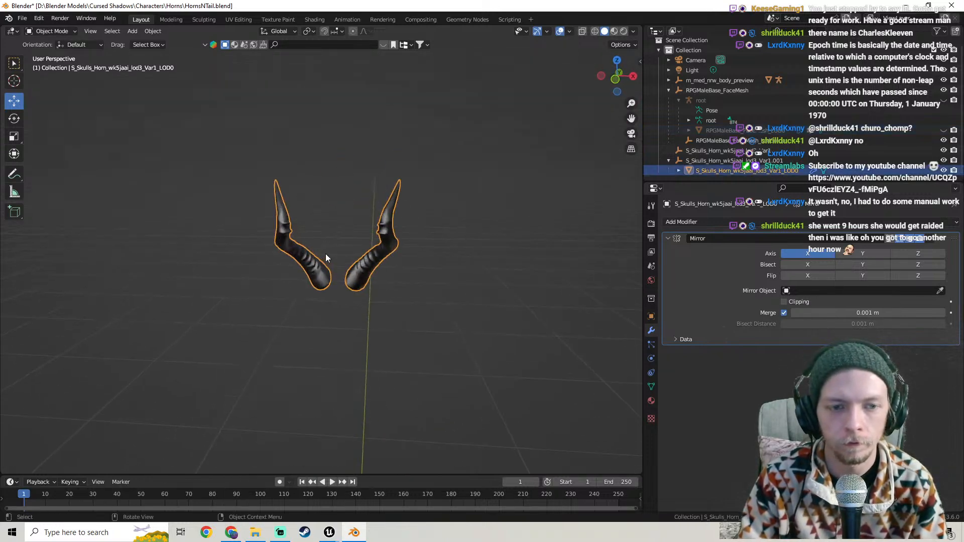
click(22, 18)
mouse_move(46, 162)
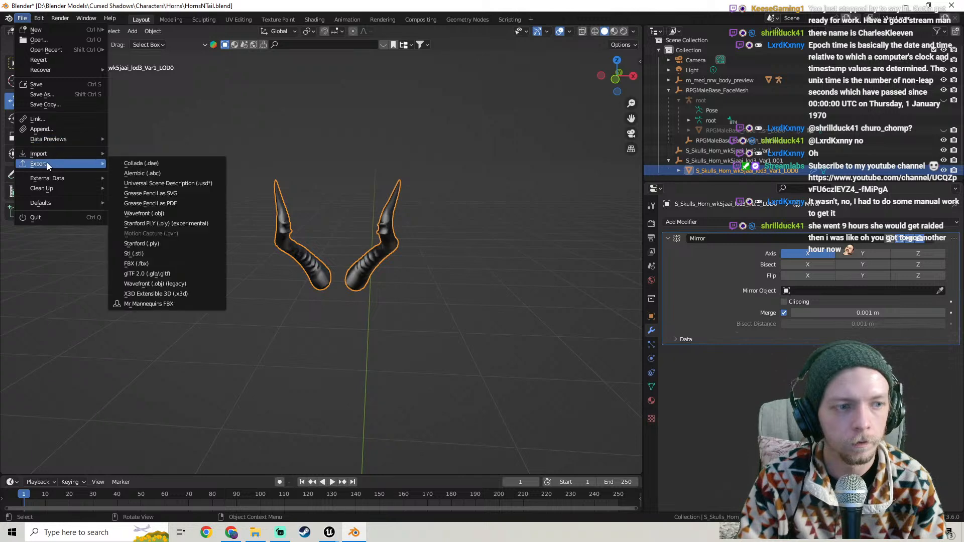
click(166, 265)
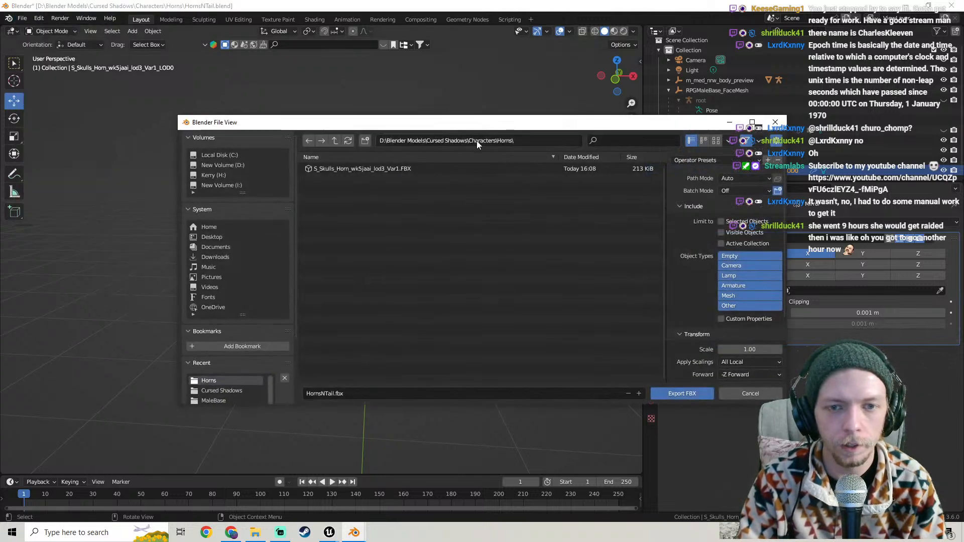
Name the export file InfernianHorns.fbx in the Horns folder
click(338, 392)
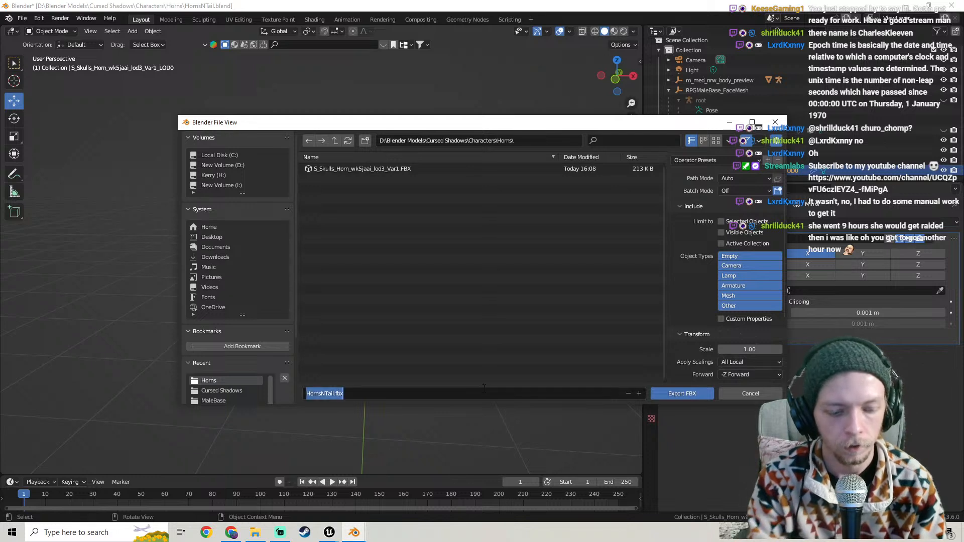
key(BackSpace)
text(Horns)
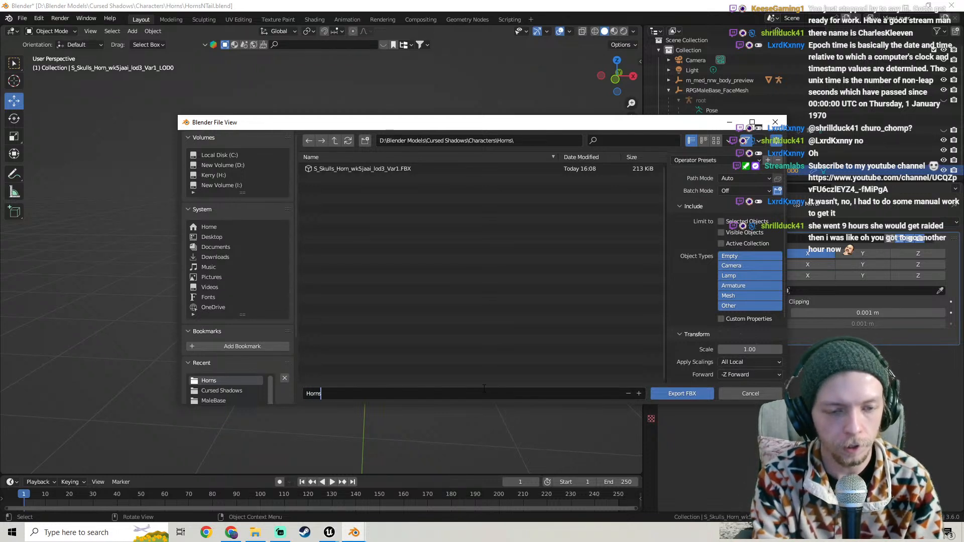
key(Return)
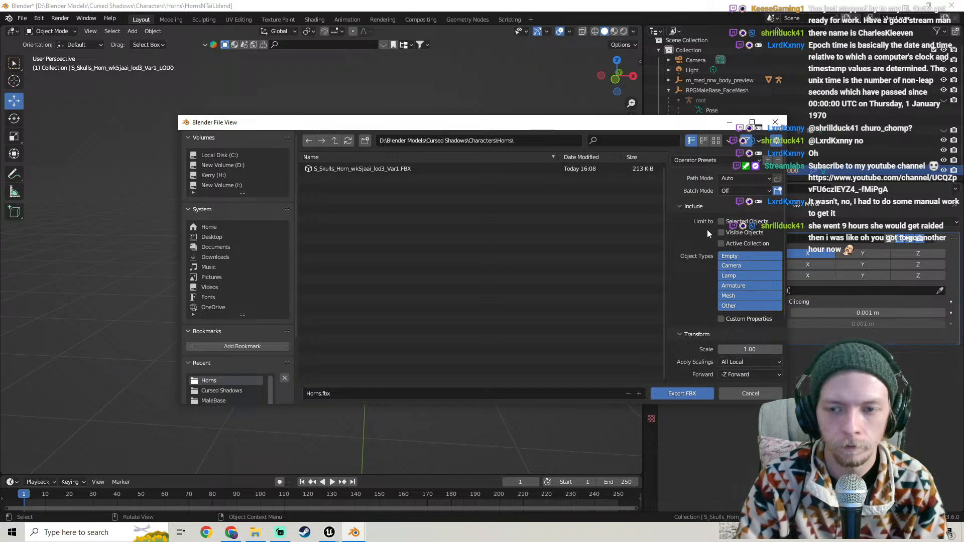
click(305, 394)
click(305, 394)
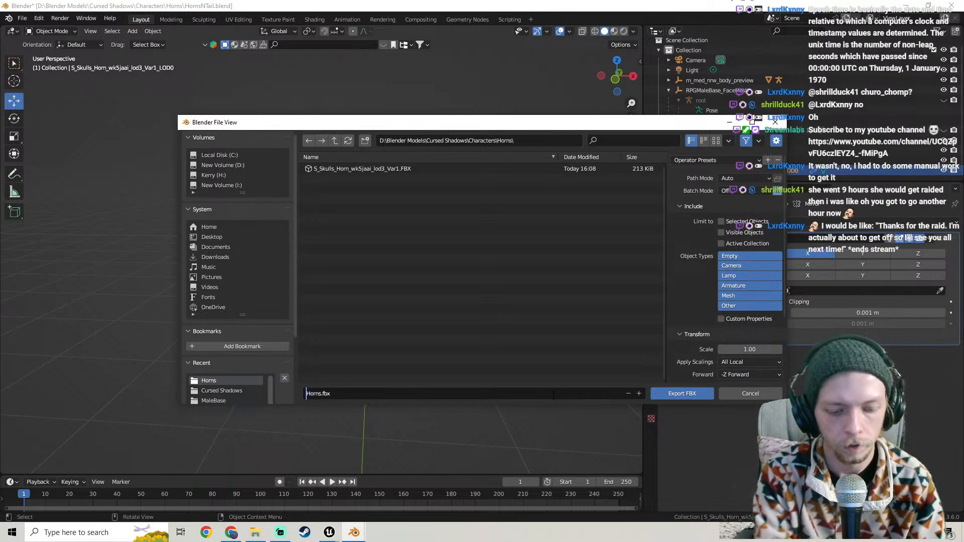
text(Infernian)
key(Return)
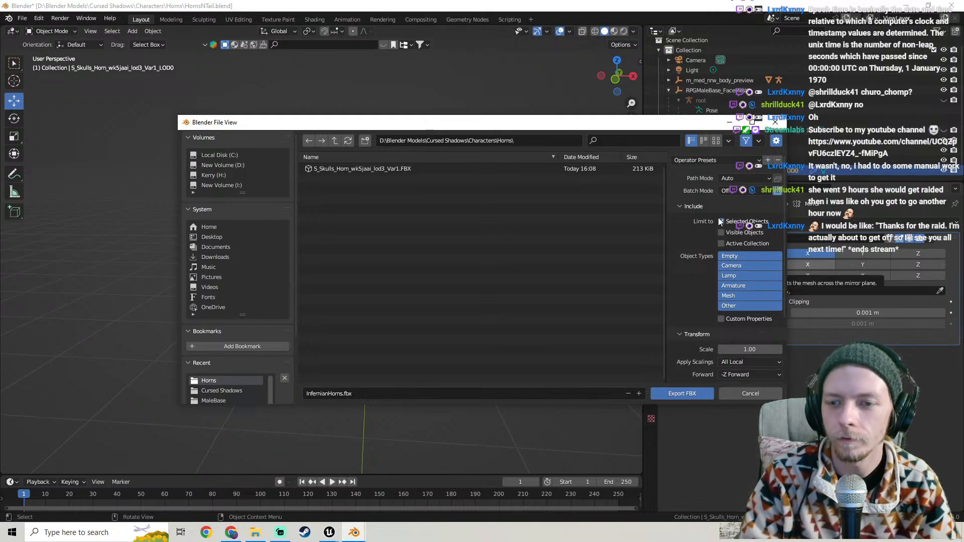
Restrict the exported object types to Mesh and set the forward axis to Y Forward
click(732, 296)
scroll(703, 271, down, 4)
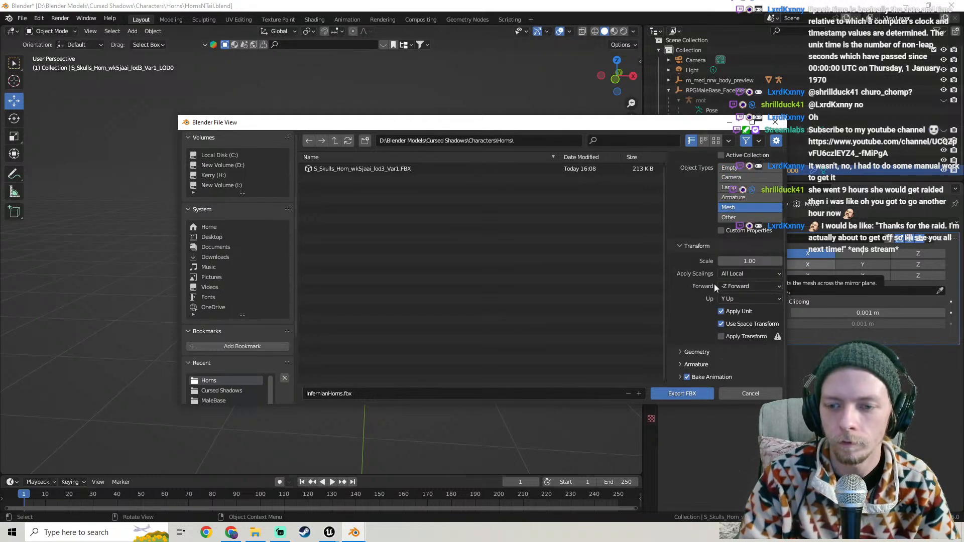
click(737, 285)
click(737, 309)
Set the geometry smoothing to Face, turn off Add Leaf Bones and Bake Animation, and run the FBX export
click(683, 351)
scroll(682, 326, down, 5)
click(748, 262)
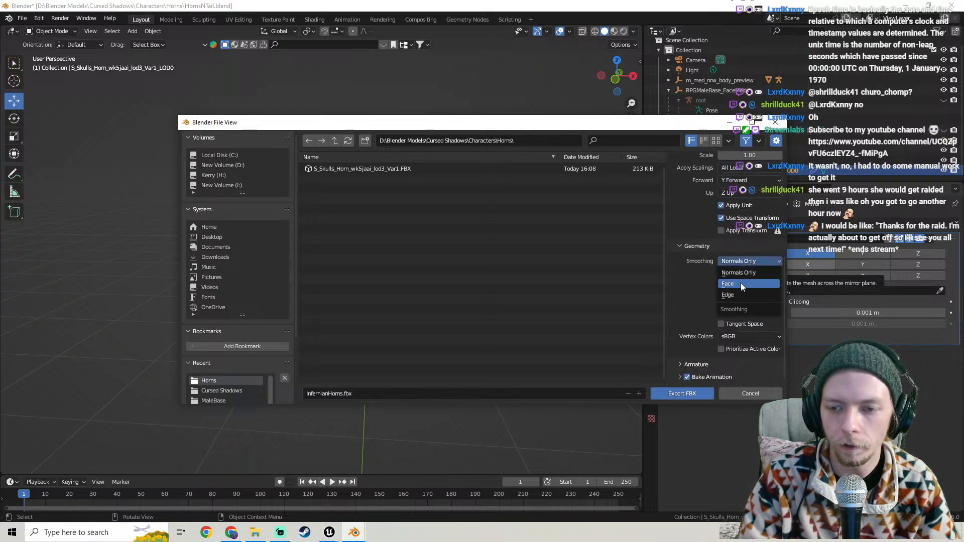
click(740, 283)
click(682, 363)
scroll(709, 357, down, 3)
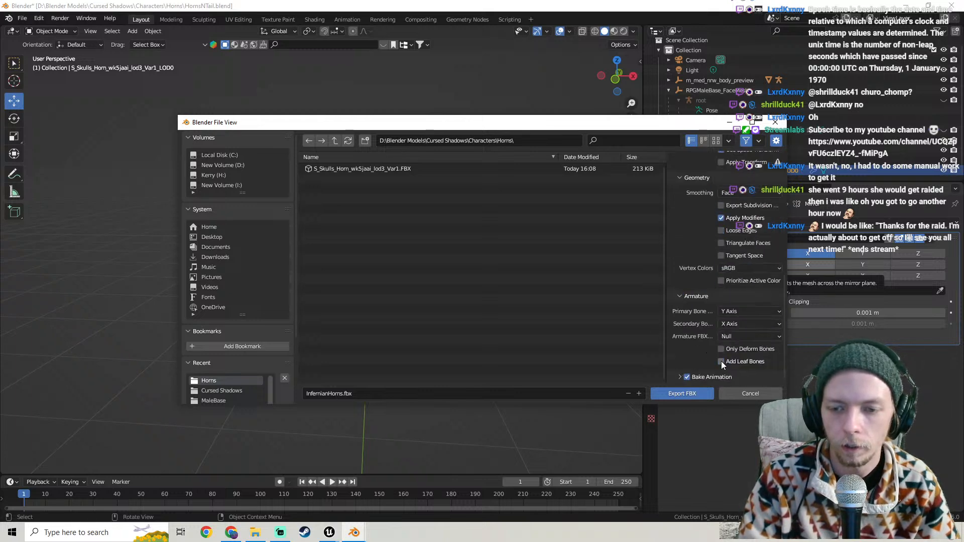
click(686, 376)
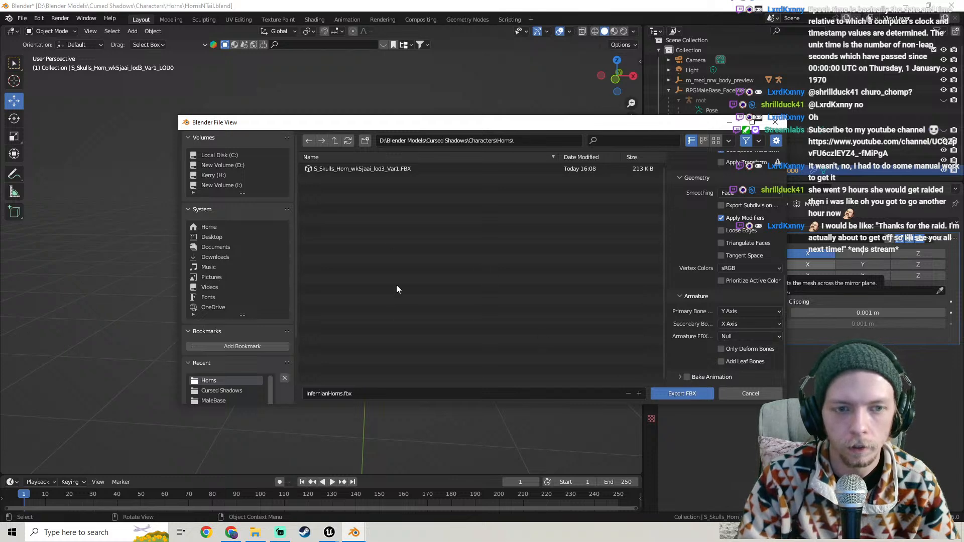
click(665, 395)
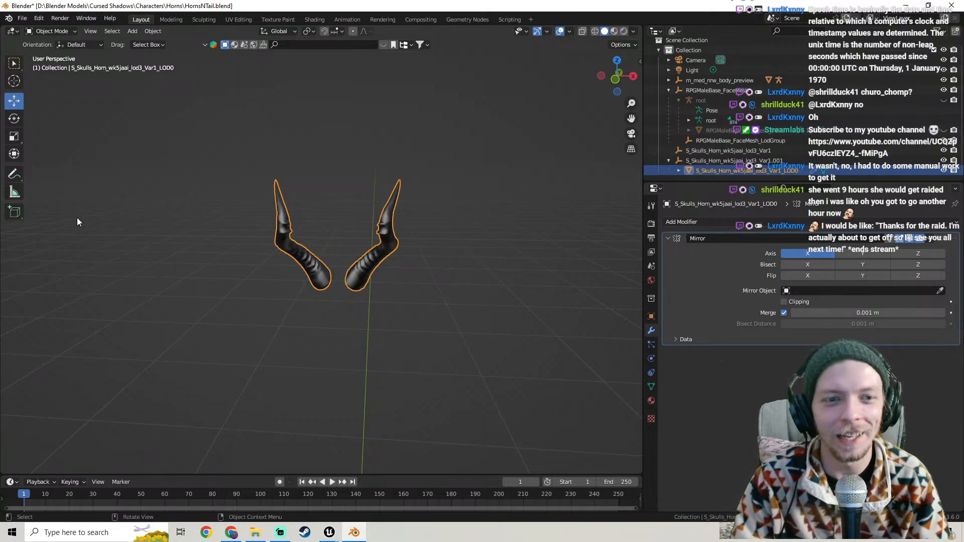
Deselect the horns and save the scene under its existing name
scroll(284, 234, down, 3)
middle_drag(430, 246, 300, 265)
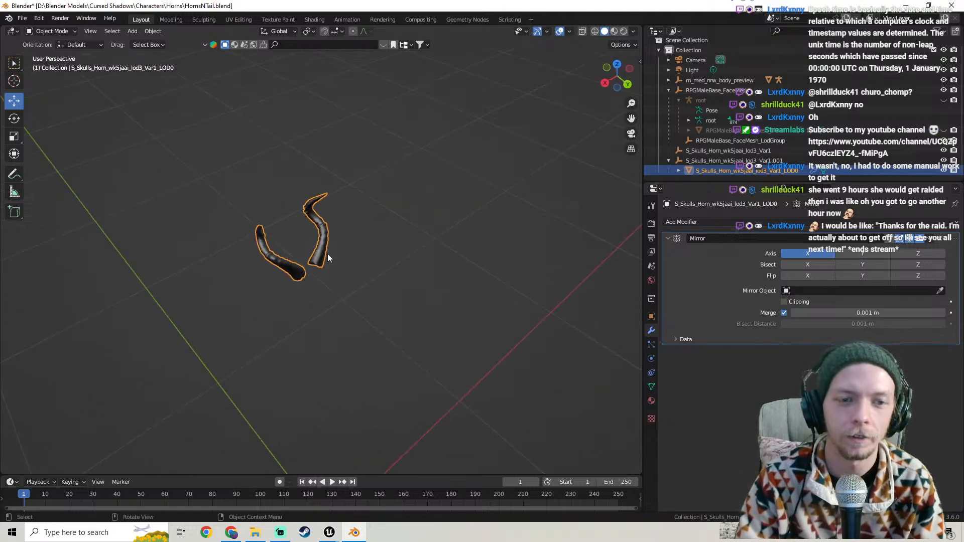
click(362, 250)
middle_drag(362, 250, 348, 209)
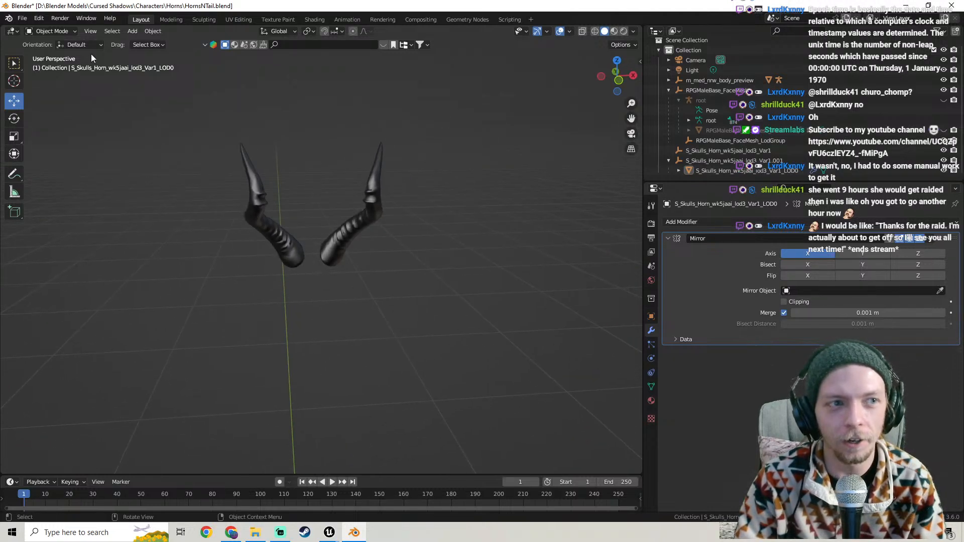
click(22, 18)
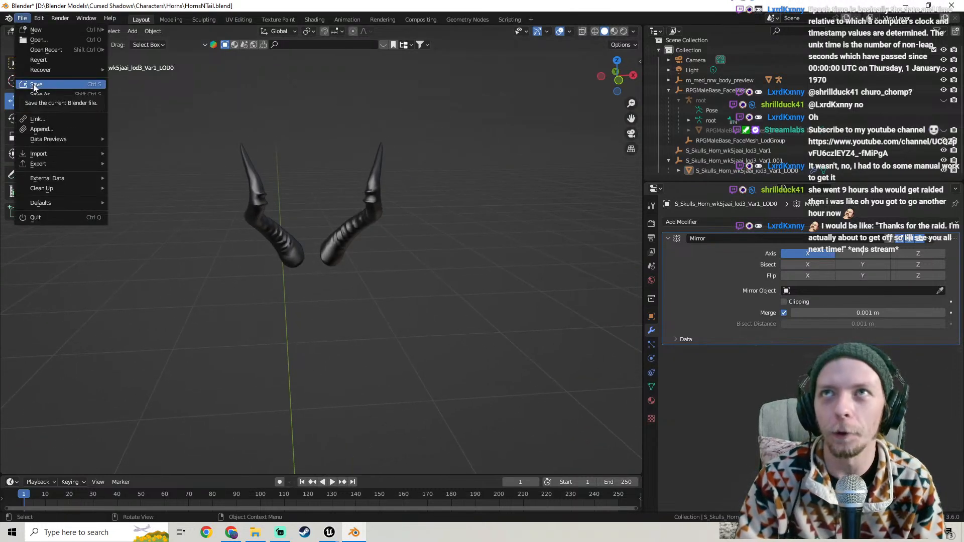
click(35, 85)
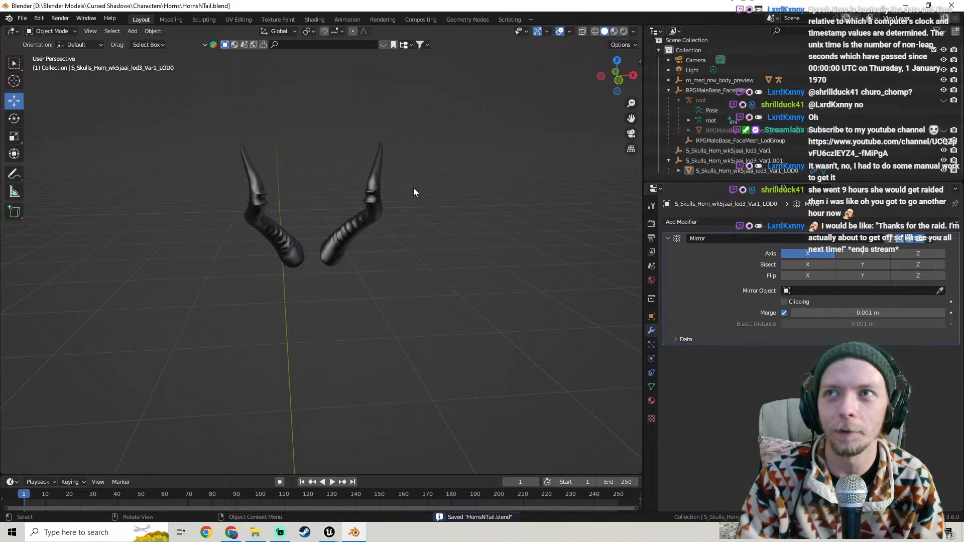
middle_drag(419, 188, 377, 166)
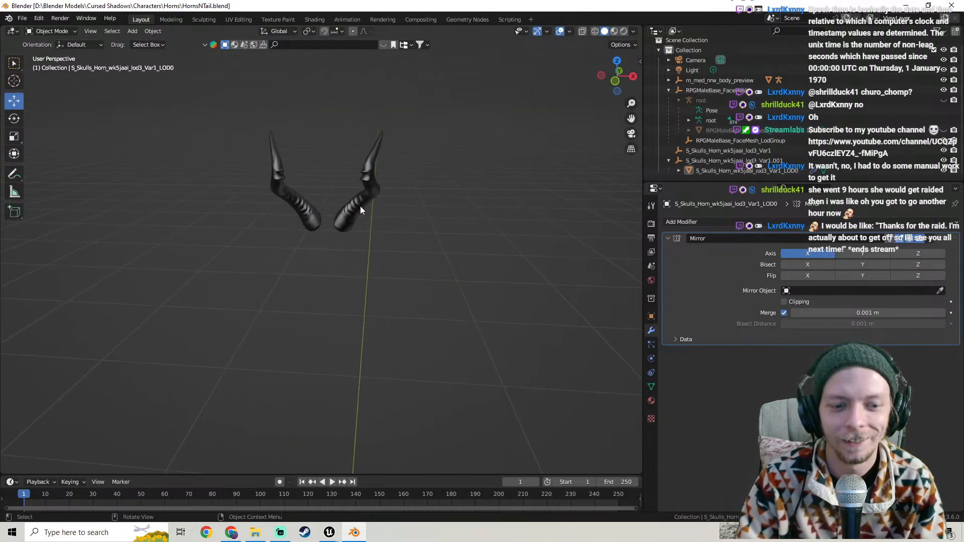
Switch to Unreal Editor, close the horn mesh's asset editor window and collapse the Megascans folder
mouse_move(335, 538)
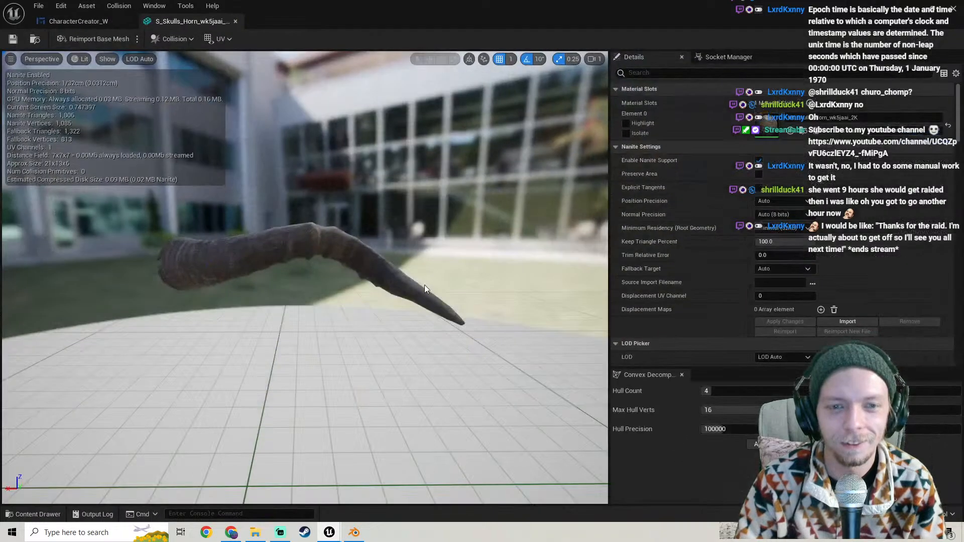
click(953, 9)
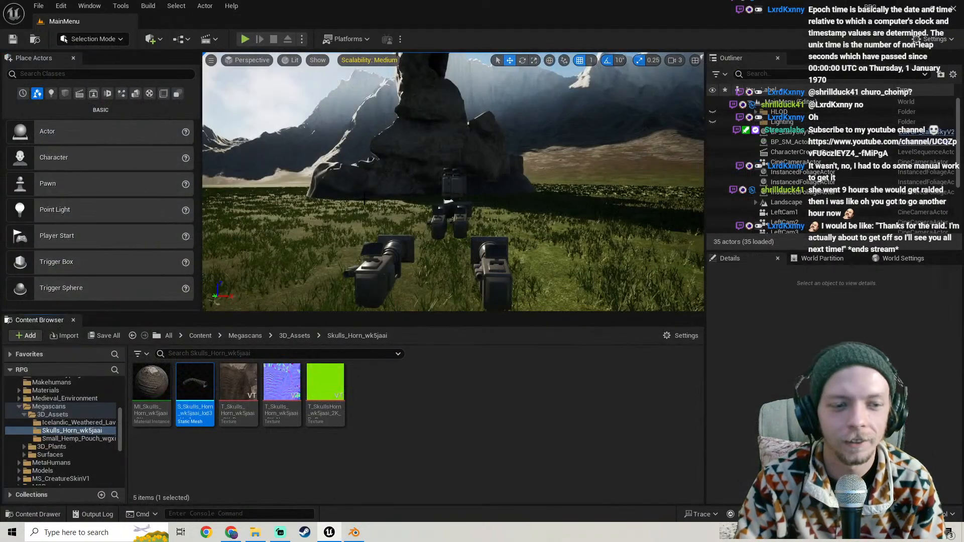
click(20, 407)
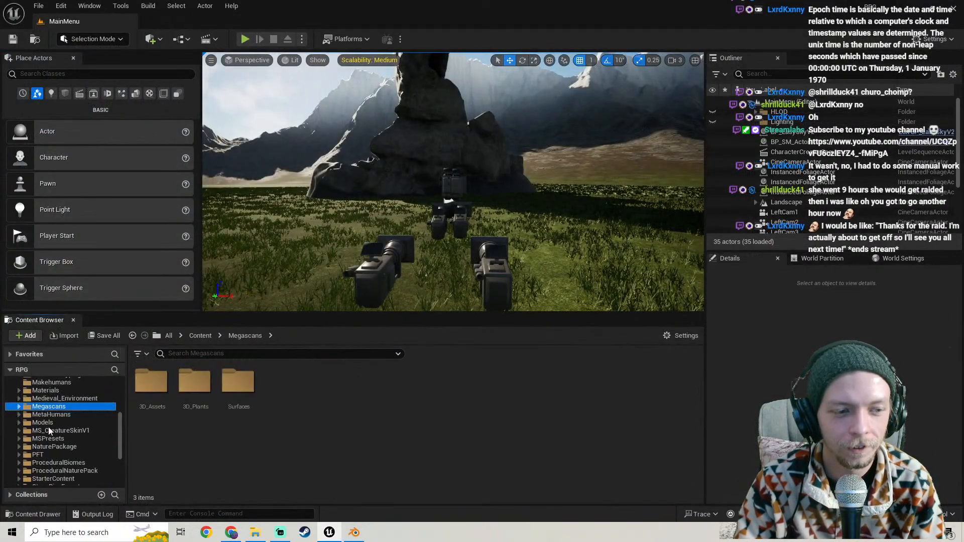
Look through the ThirdPerson folder and its Blueprints subfolder for a place for the horn asset
scroll(75, 439, down, 4)
click(59, 439)
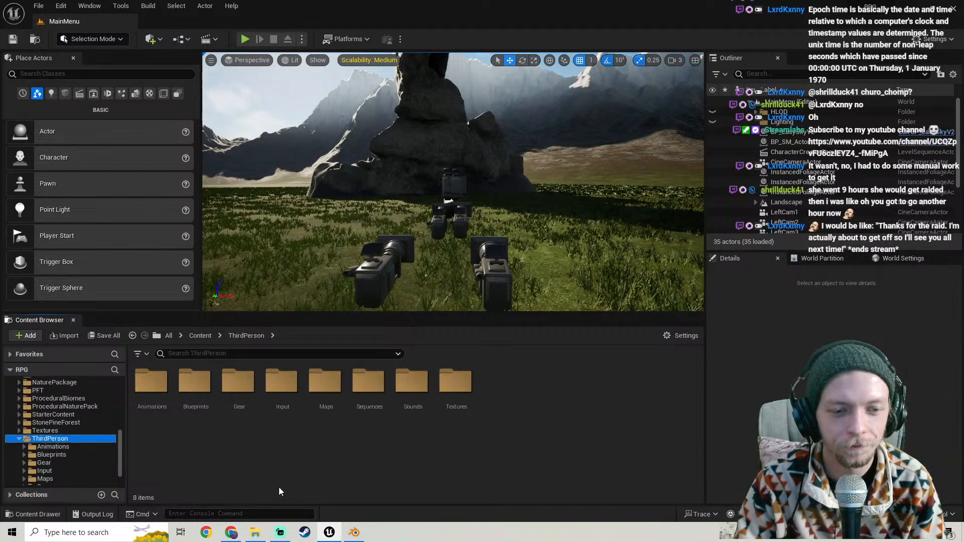
click(19, 438)
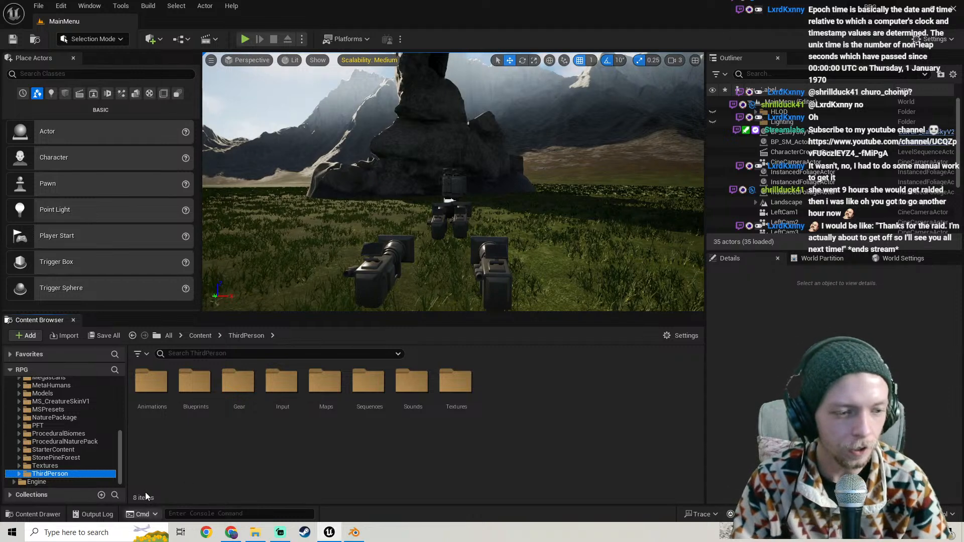
double_click(217, 384)
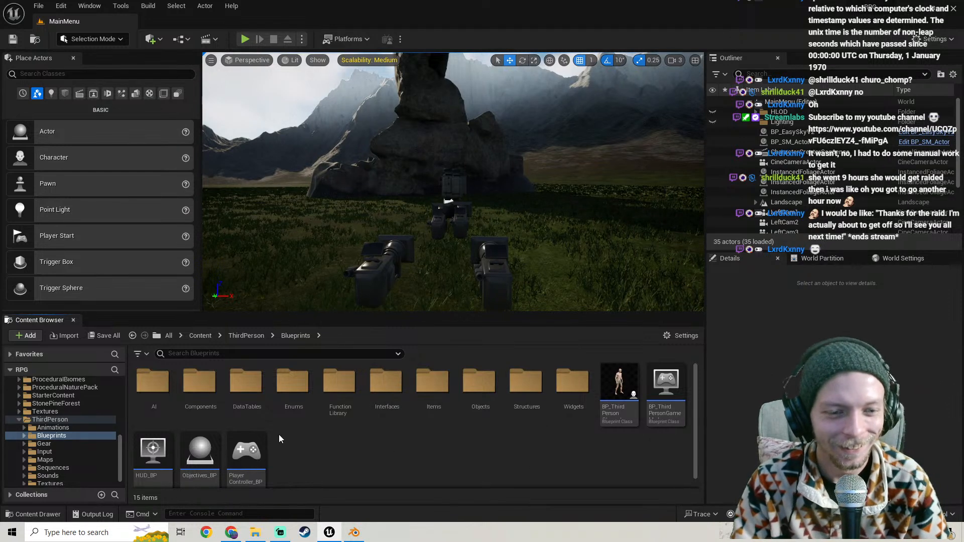
scroll(467, 449, down, 1)
scroll(468, 449, up, 1)
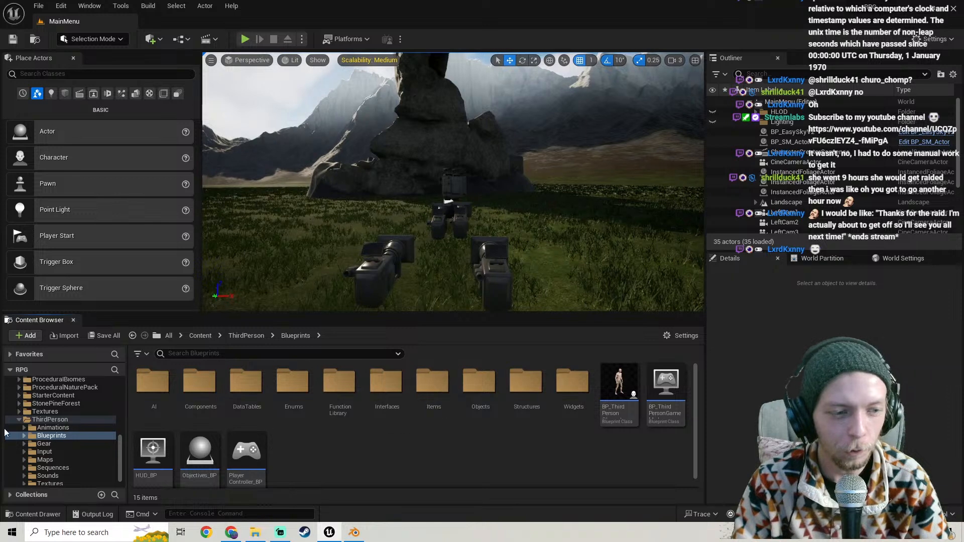
Collapse the ThirdPerson folder and open the Models folder
click(19, 420)
scroll(67, 426, up, 3)
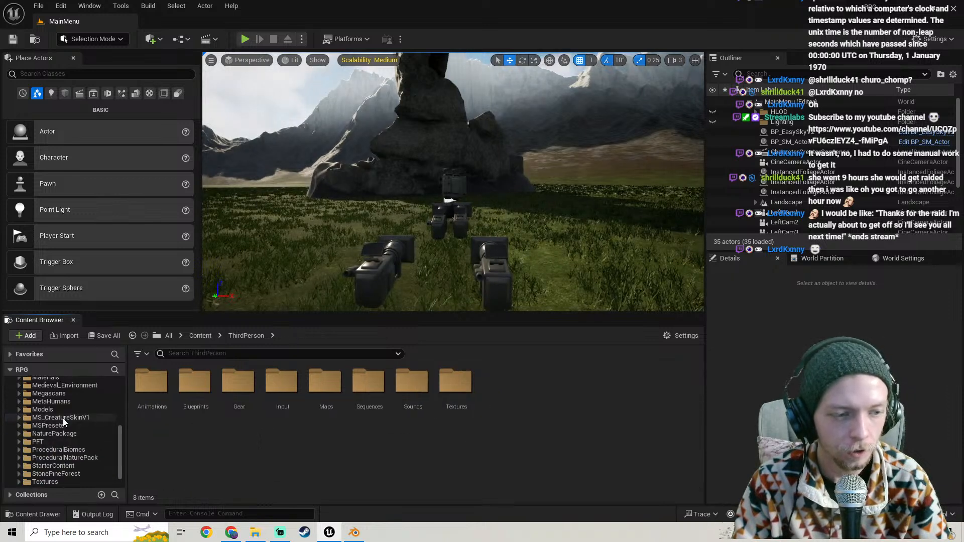
click(50, 409)
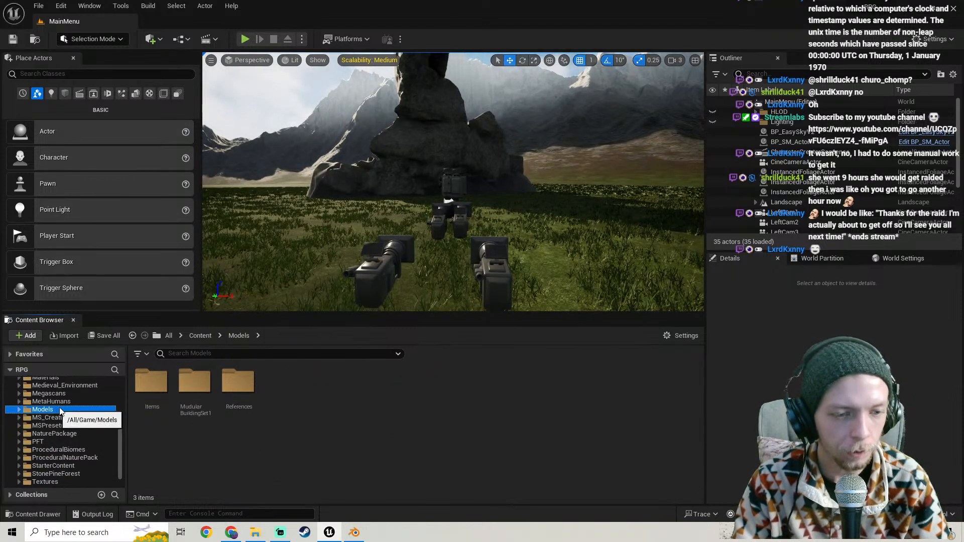
right_click(330, 392)
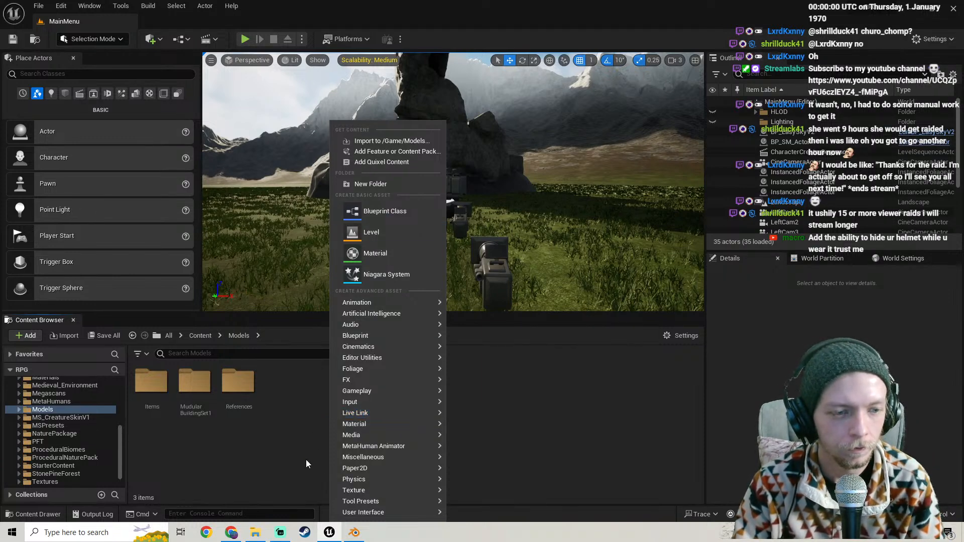
click(293, 445)
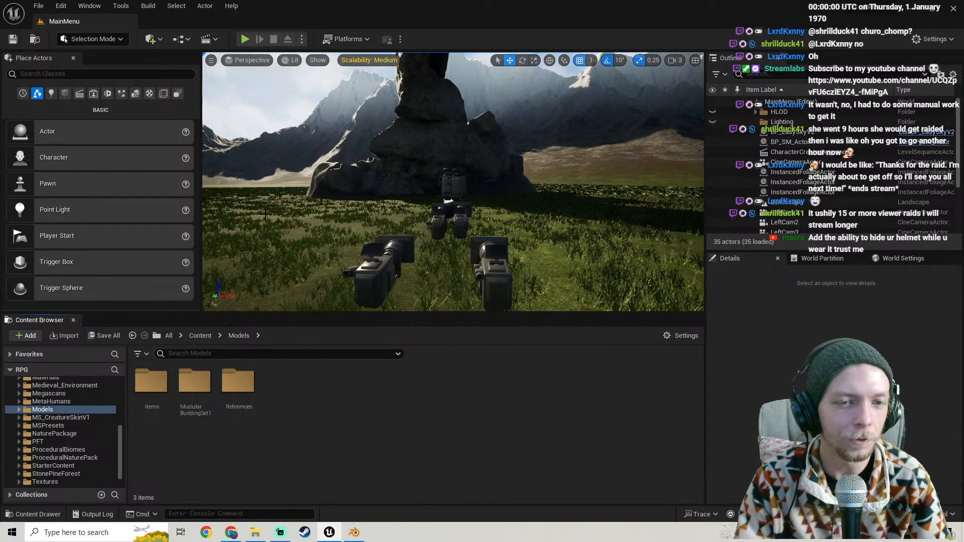
scroll(266, 215, down, 5)
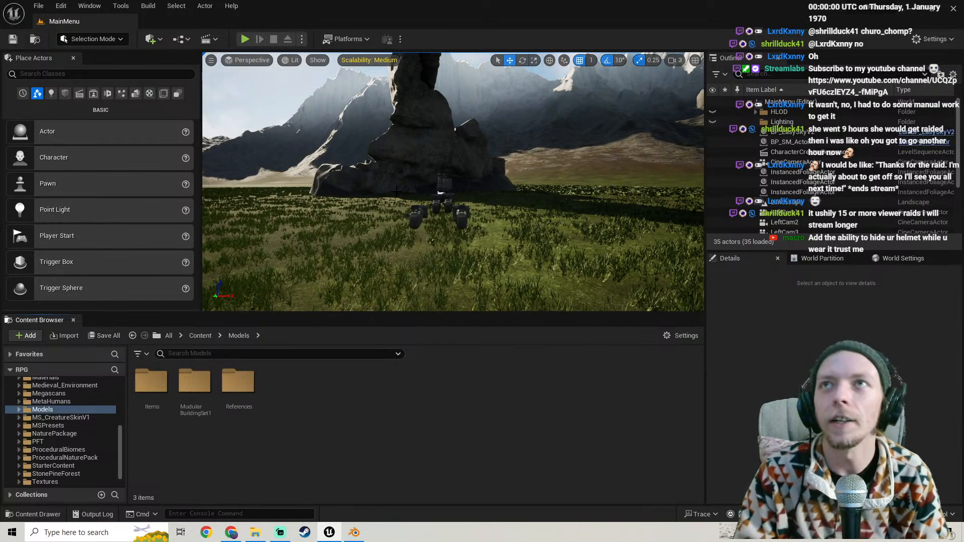
drag(385, 215, 377, 225)
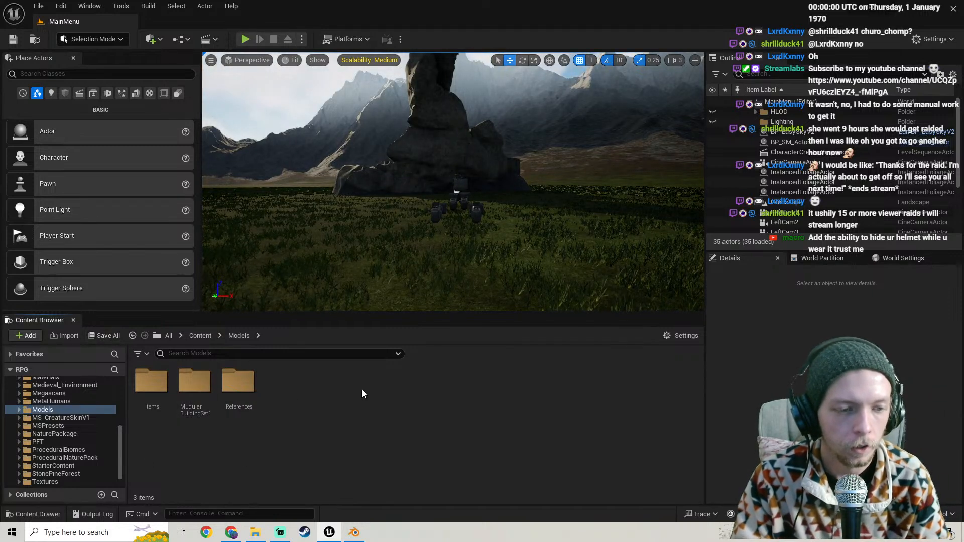
scroll(52, 423, up, 2)
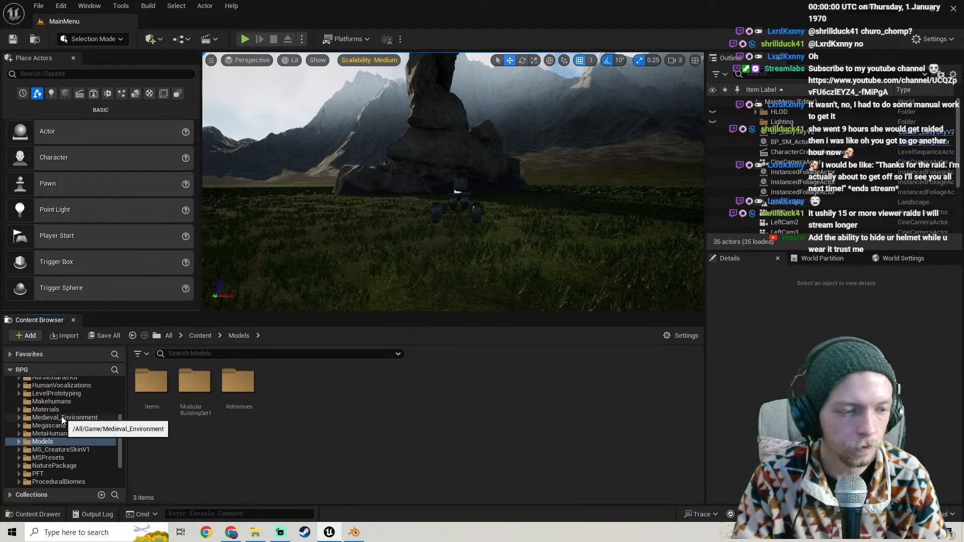
Create a folder named CharacterStuff inside the Models folder and open it
right_click(349, 407)
click(382, 68)
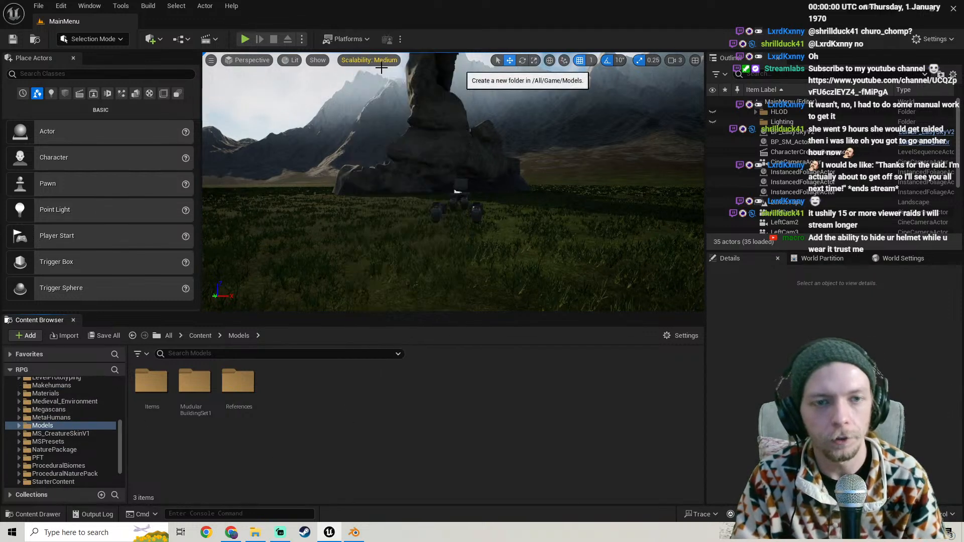
text(Characte)
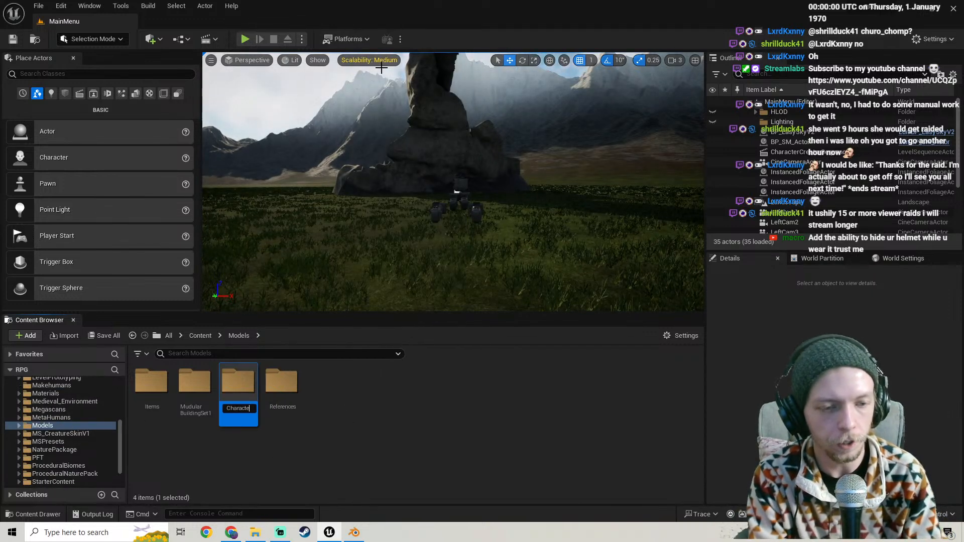
text(rStu)
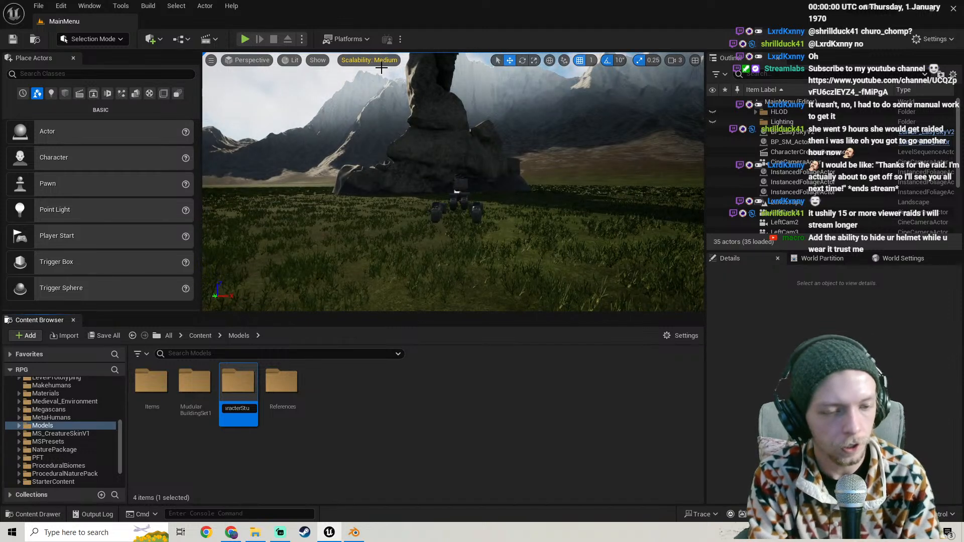
text(ff)
key(BackSpace)
key(BackSpace)
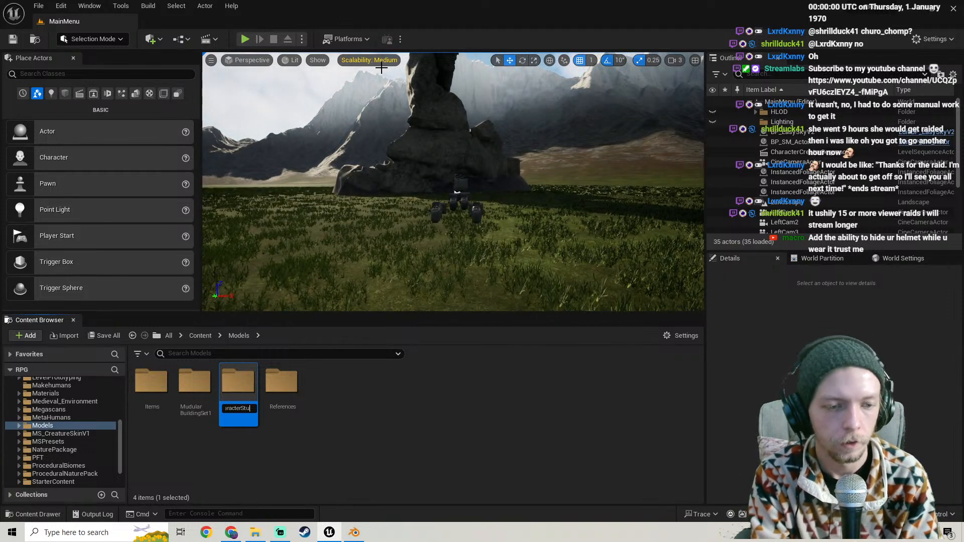
text(uff)
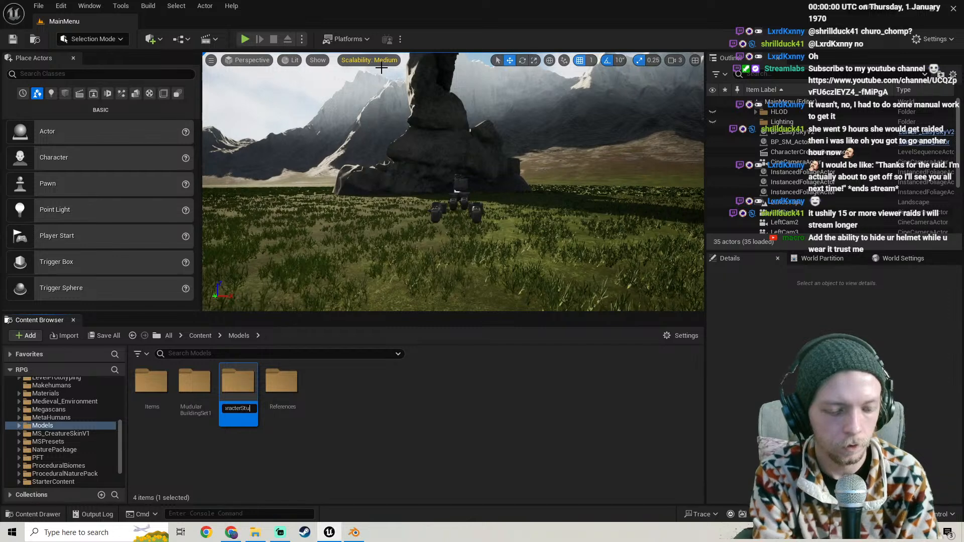
key(Return)
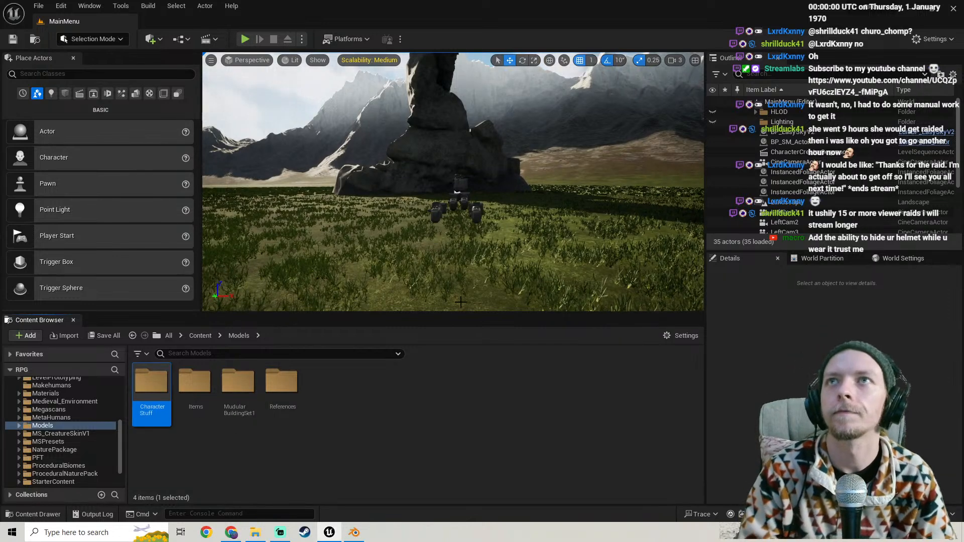
double_click(163, 386)
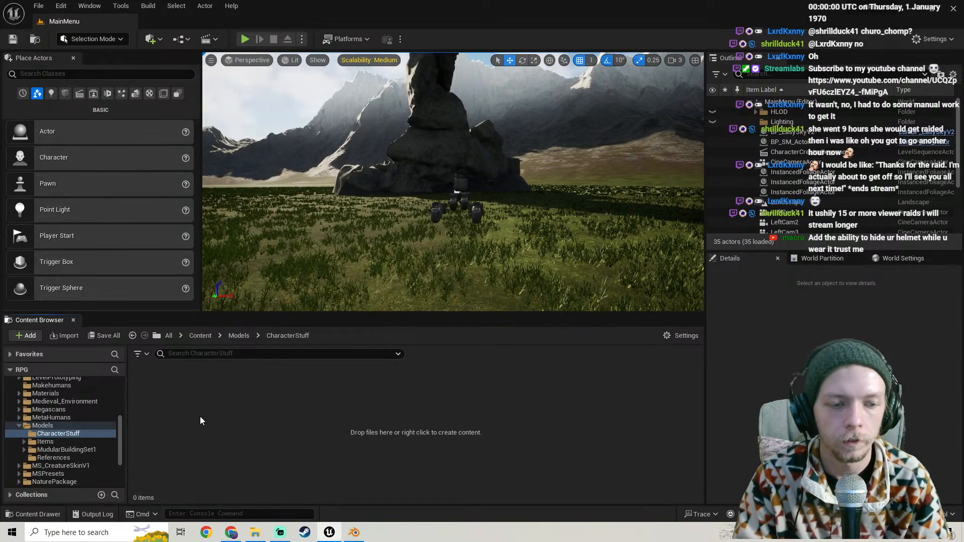
Switch to File Explorer and browse to the Horns folder under Blender Models, Cursed Shadows, Characters
click(255, 532)
scroll(411, 269, up, 1)
scroll(411, 270, up, 5)
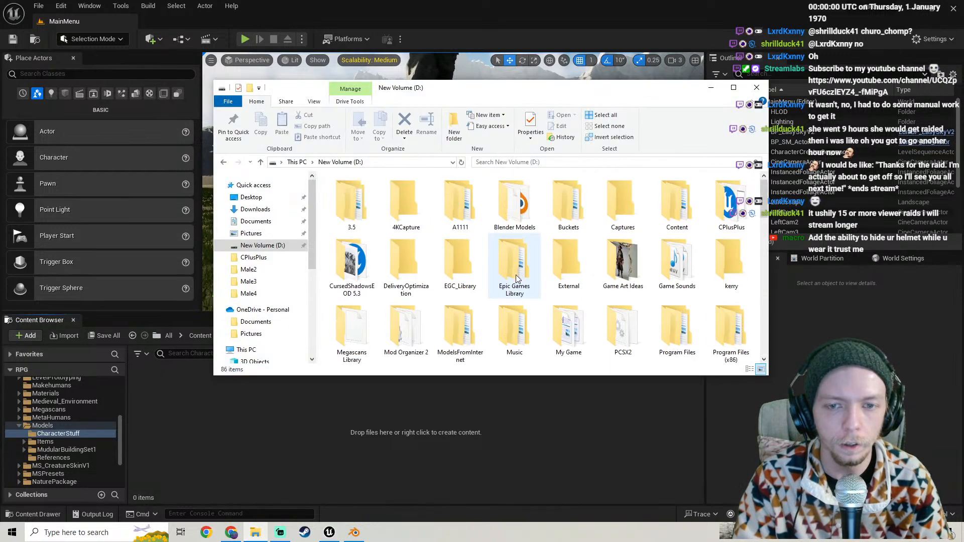
double_click(514, 204)
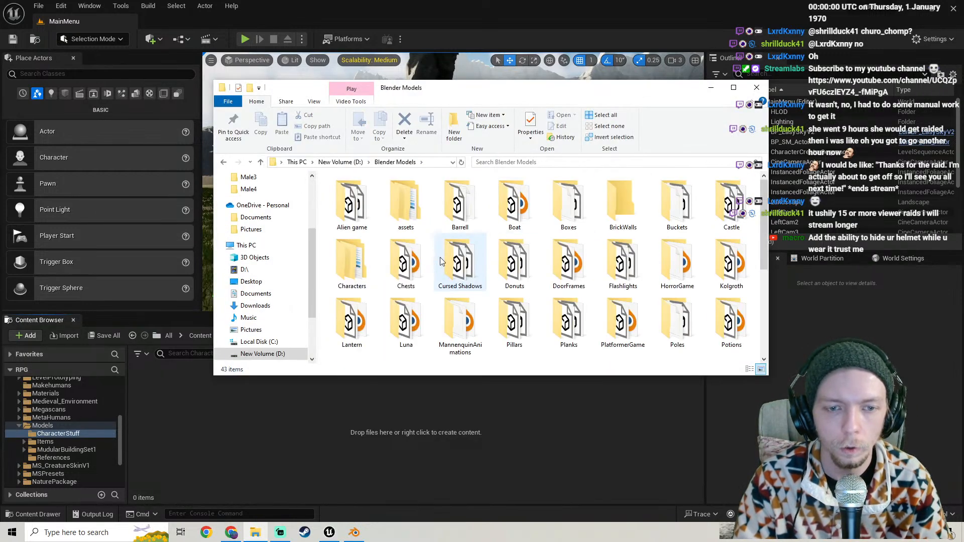
double_click(355, 270)
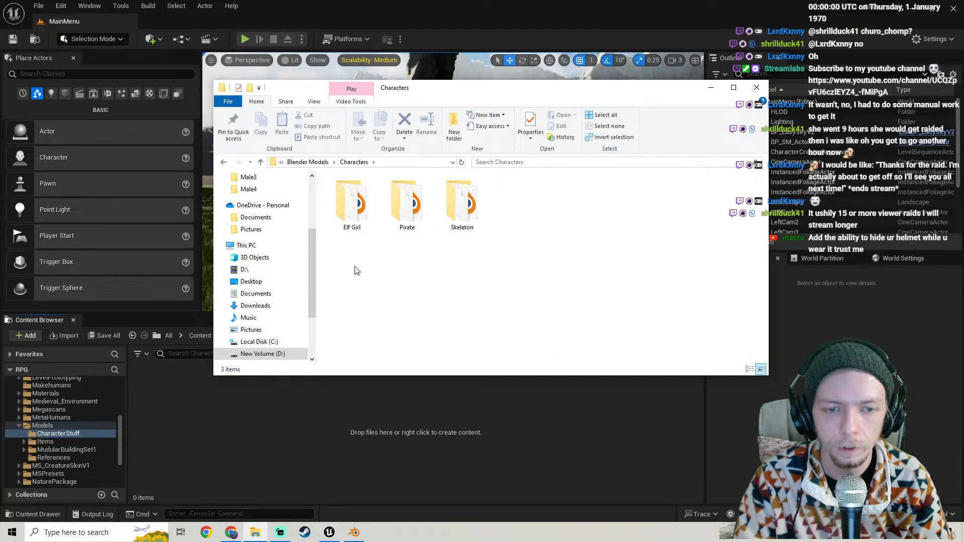
click(223, 161)
double_click(460, 258)
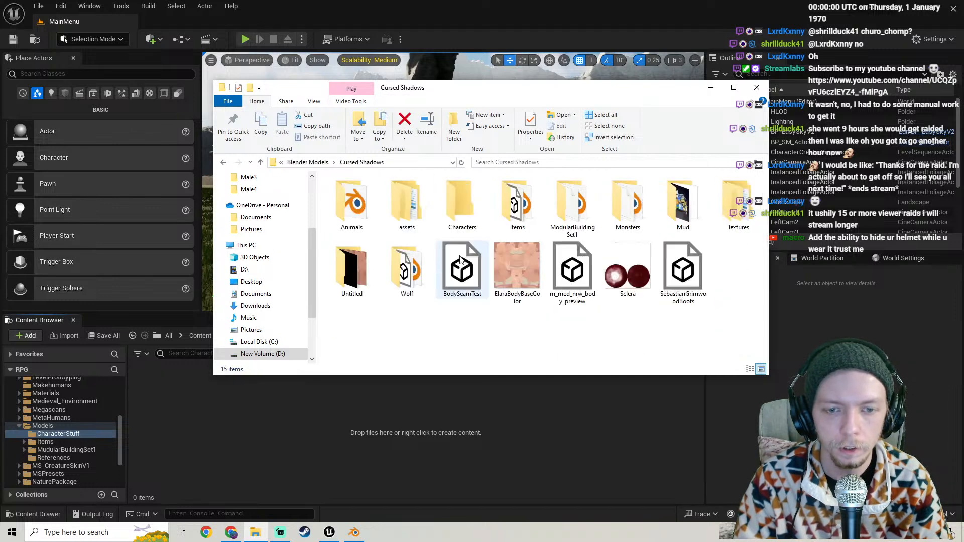
double_click(469, 213)
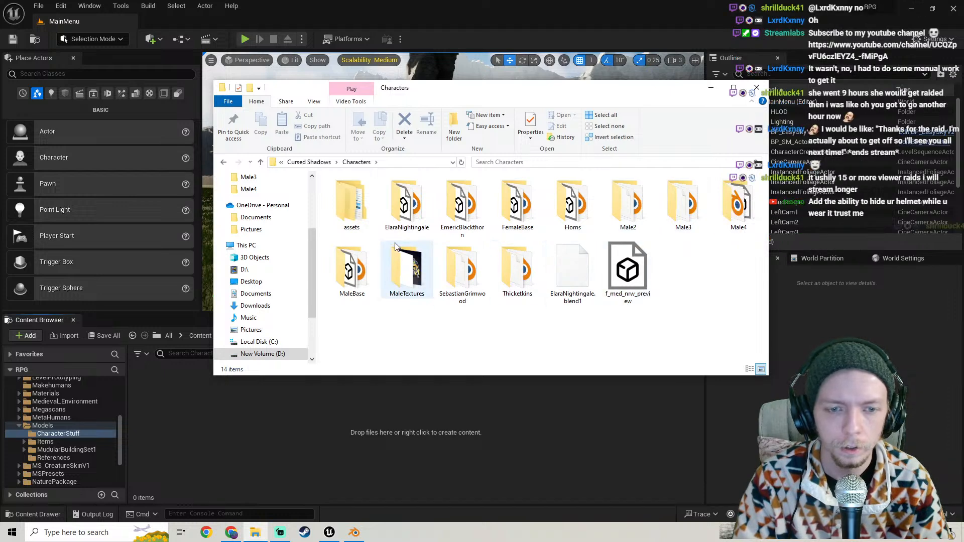
click(580, 203)
double_click(580, 204)
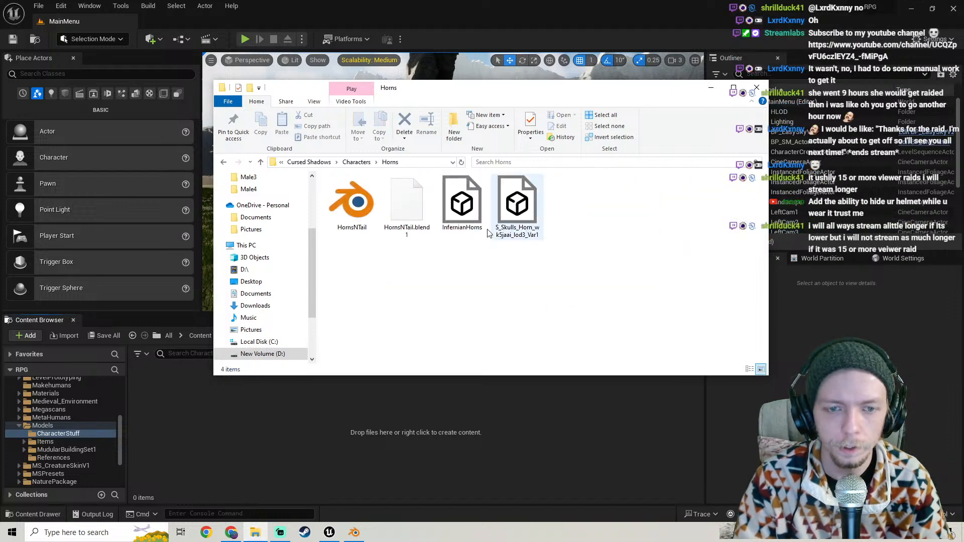
Import InfernianHorns into the CharacterStuff folder with the default FBX options and open the mesh in a reduced editor window
drag(462, 224, 271, 417)
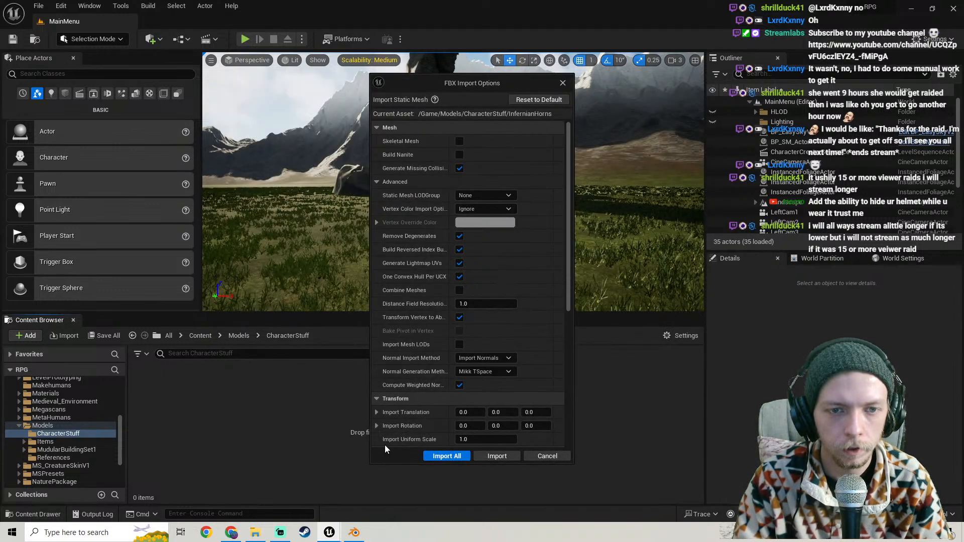
scroll(404, 221, down, 5)
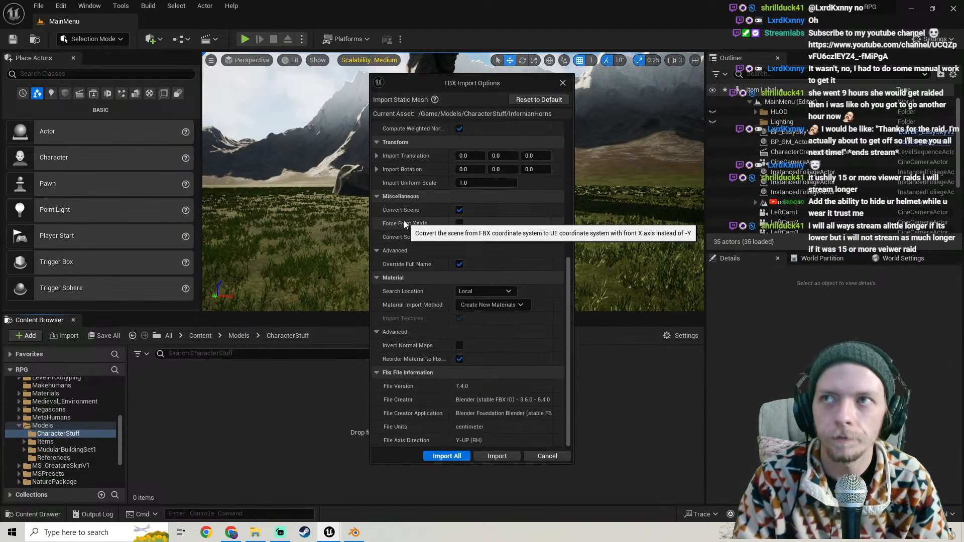
click(454, 458)
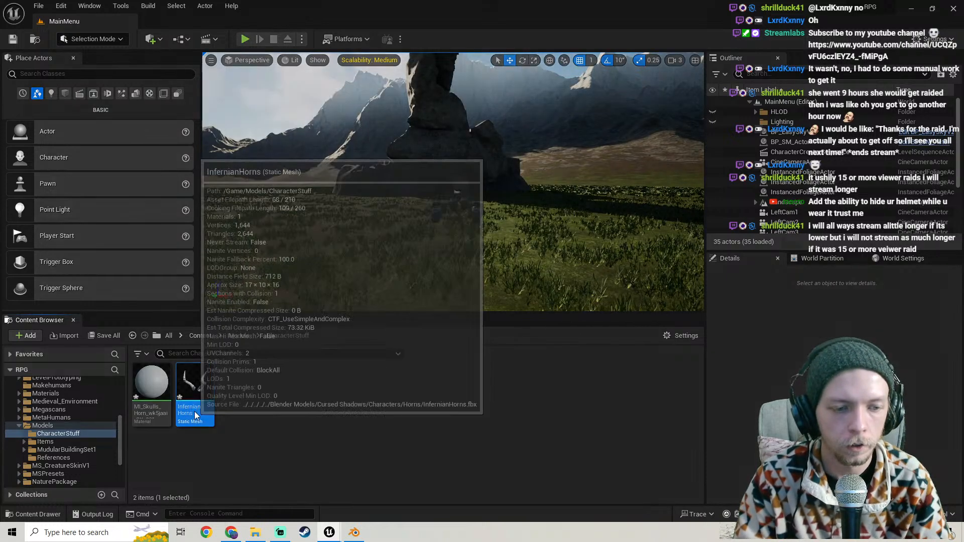
double_click(194, 411)
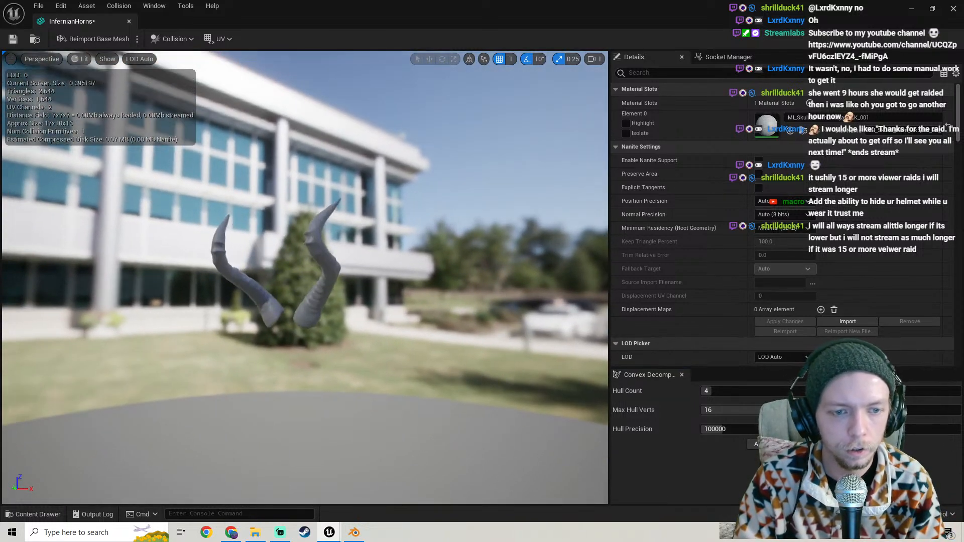
click(932, 8)
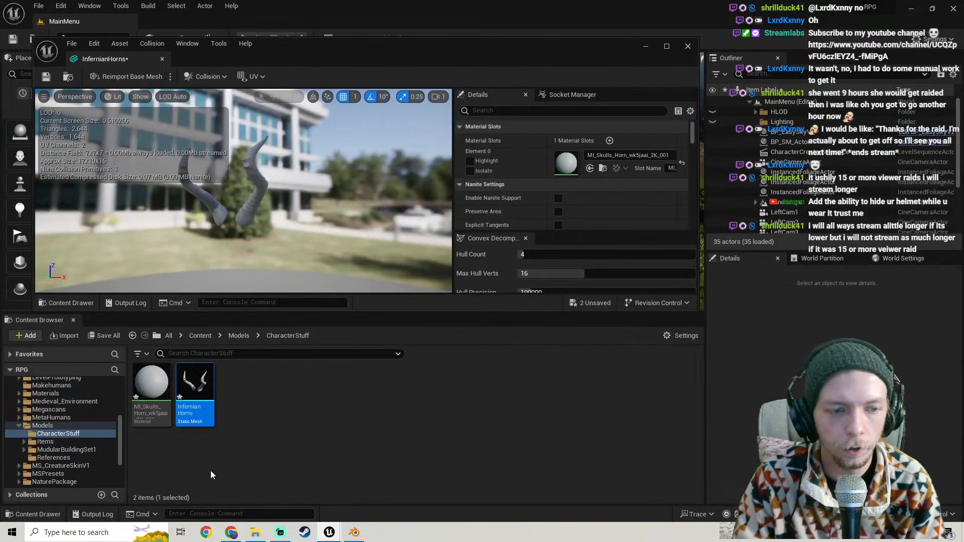
Look through the Materials, MetaHumans and Models folders for the horn's material, collapsing the Models folder tree
scroll(48, 418, up, 10)
scroll(68, 456, down, 3)
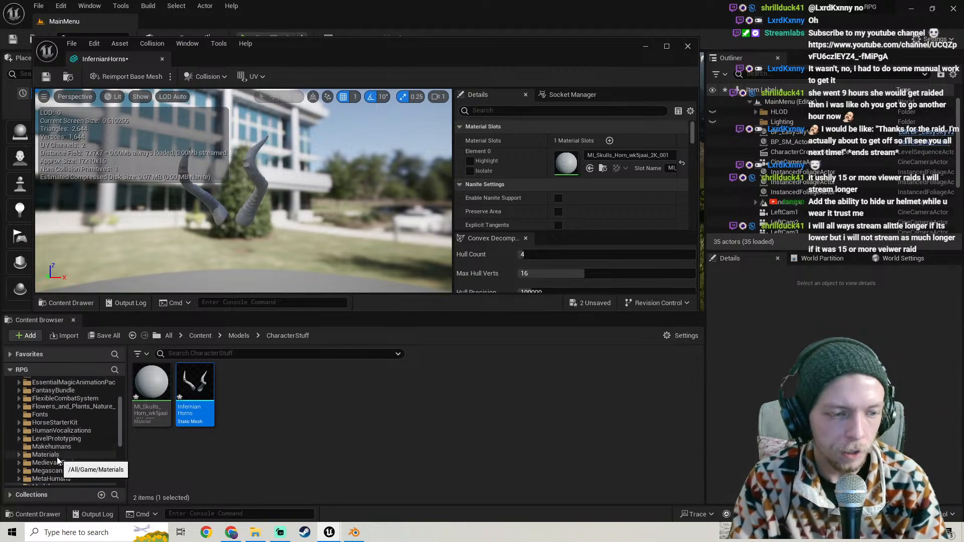
click(56, 457)
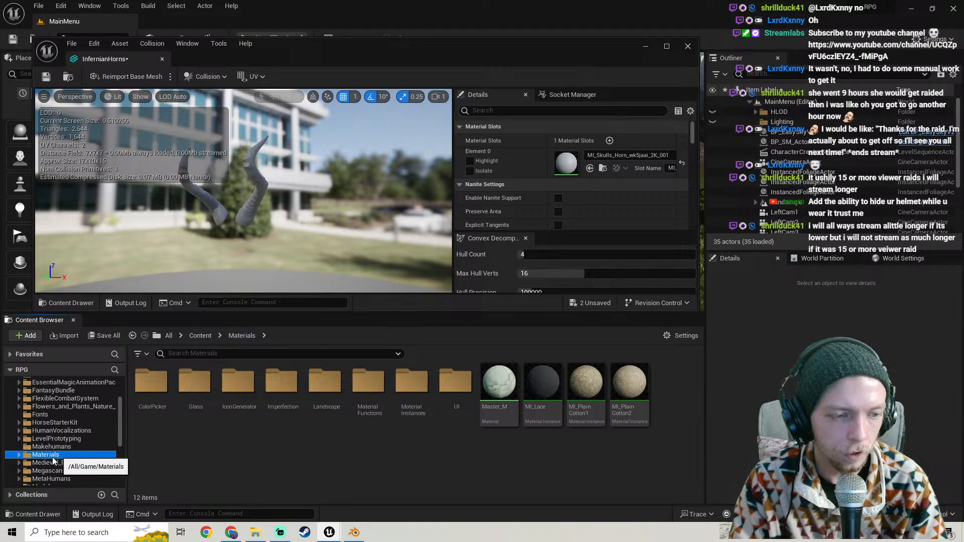
click(51, 478)
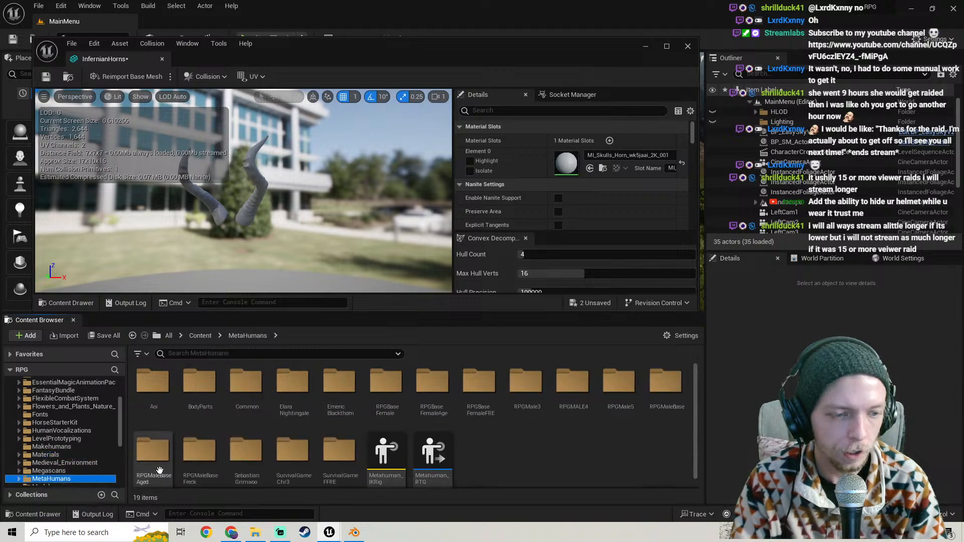
scroll(81, 461, down, 2)
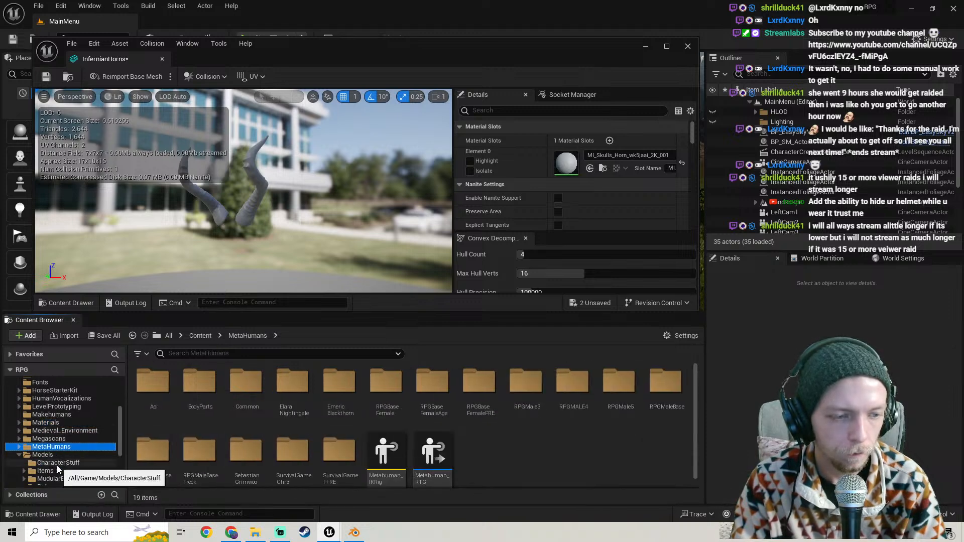
click(20, 457)
click(66, 456)
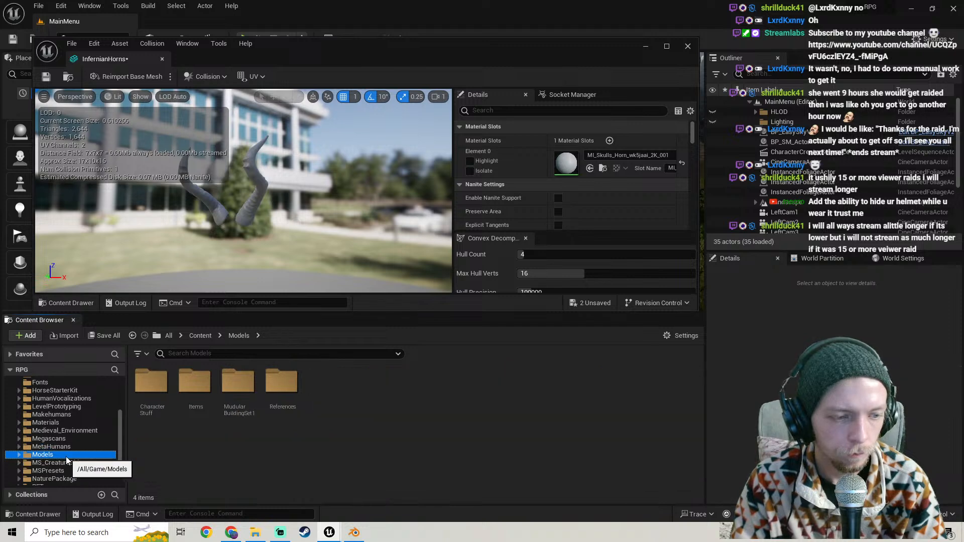
scroll(57, 457, down, 1)
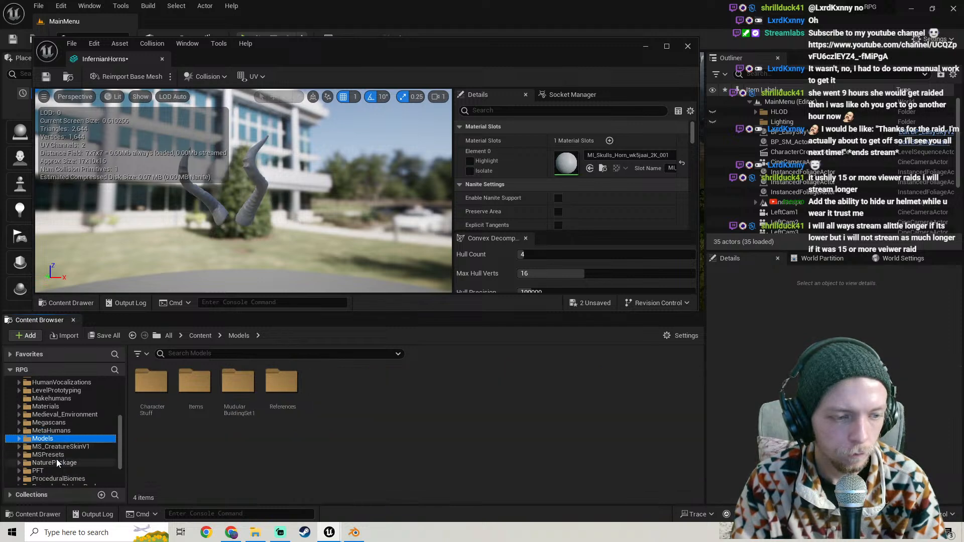
Assign the skull horn material instance from the Megascans Skulls_Horn_wk5jaai folder to the InfernianHorns mesh's Element 0 and inspect the horns
click(52, 422)
double_click(151, 384)
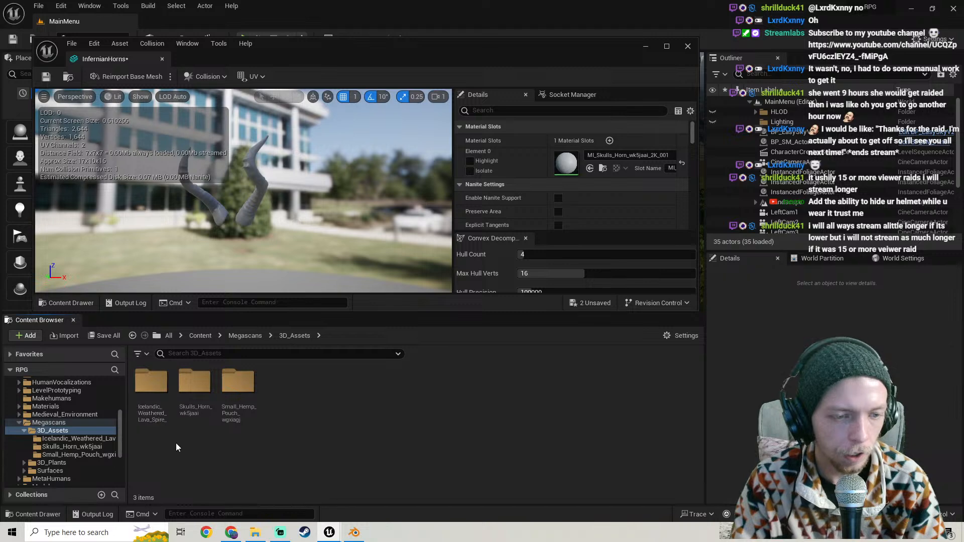
double_click(192, 398)
drag(150, 384, 569, 163)
right_drag(414, 185, 434, 222)
key(s)
key(w)
key(s)
key(w)
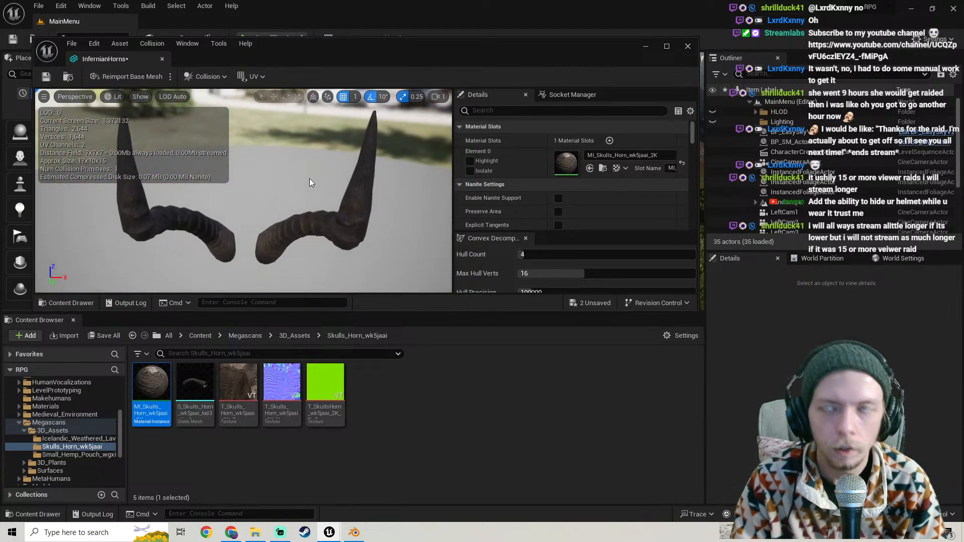
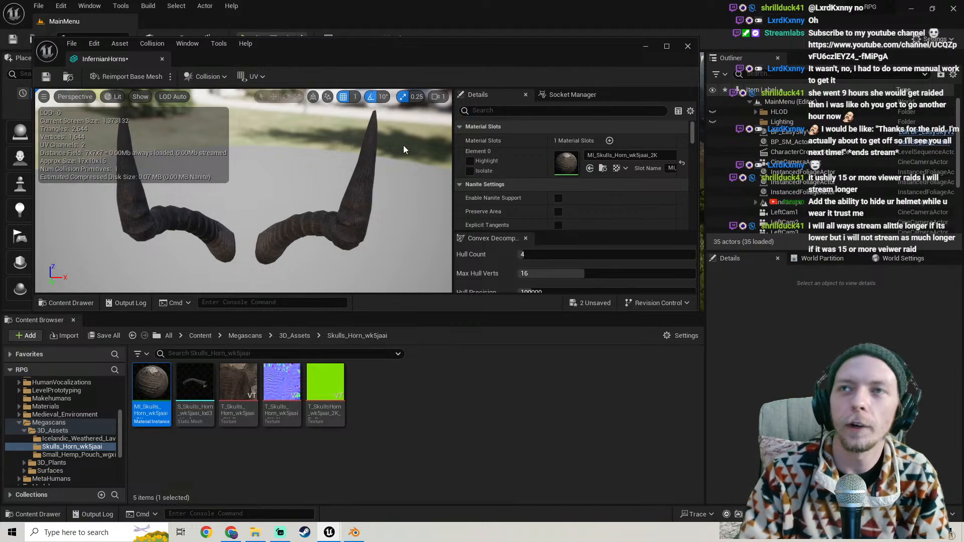
Save the InfernianHorns mesh and its imported material, and maximize the mesh editor window
click(105, 335)
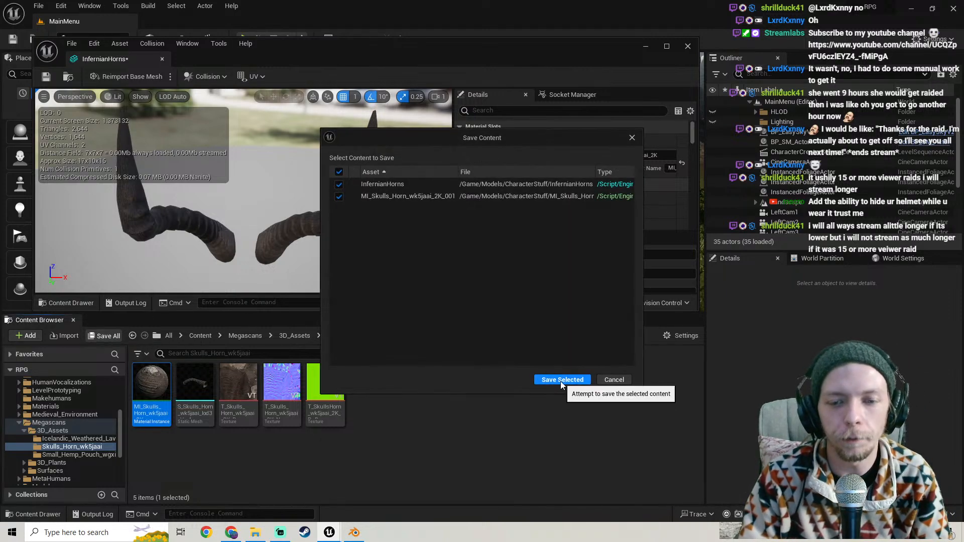
click(561, 379)
click(666, 46)
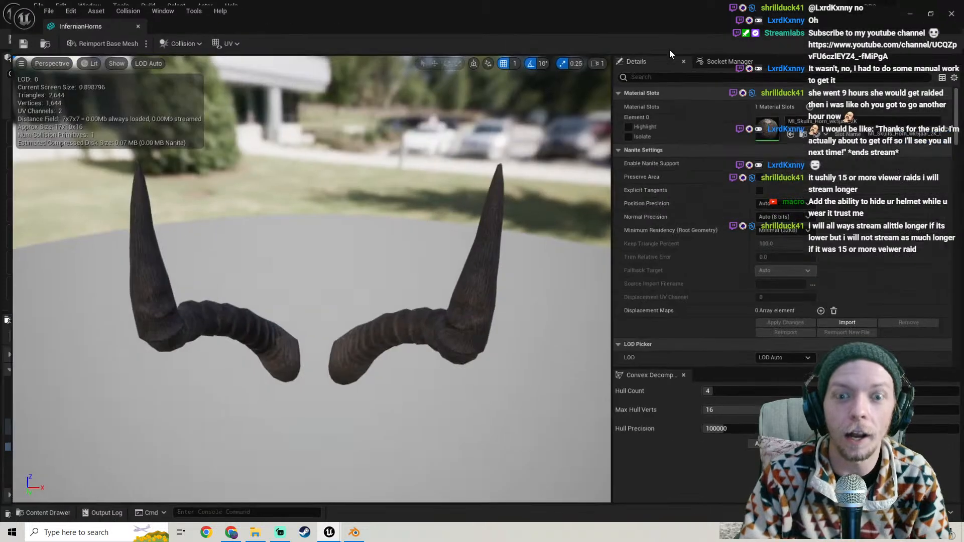
View the horns from the front, enable Nanite support for the InfernianHorns mesh and apply the changes
right_drag(305, 277, 317, 208)
key(s)
key(w)
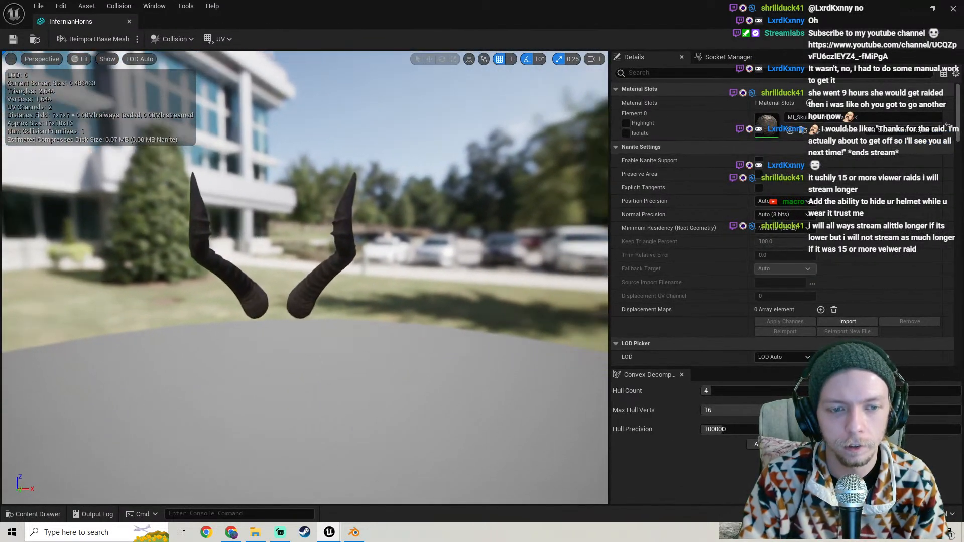
click(760, 164)
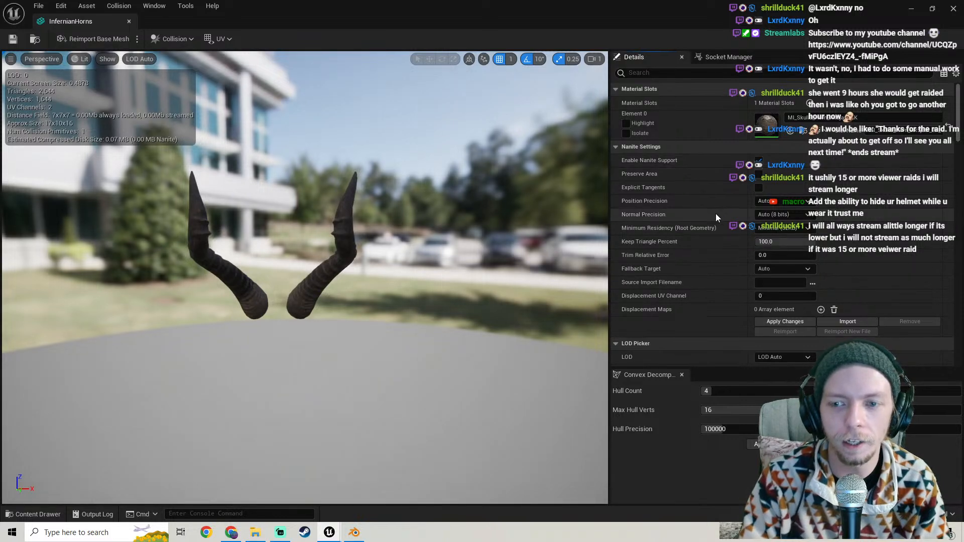
scroll(715, 213, down, 2)
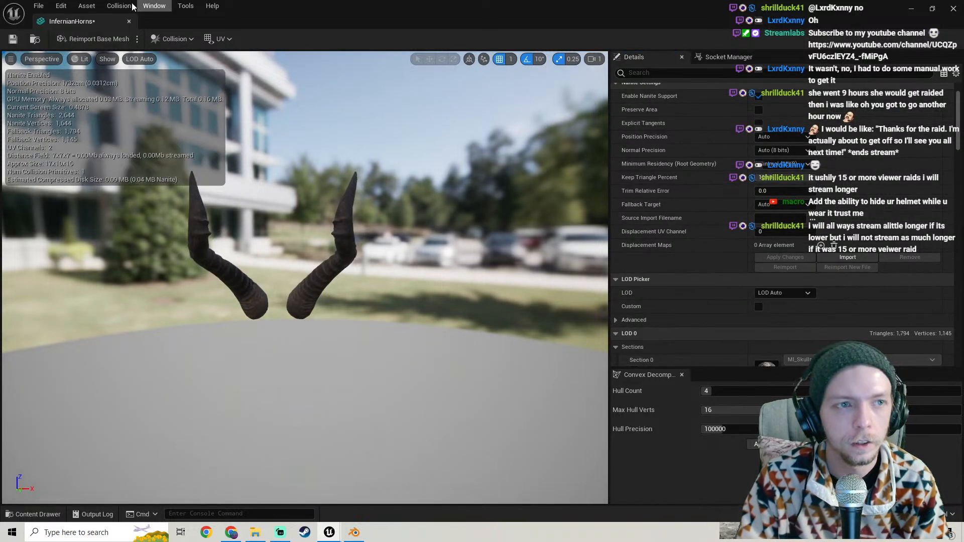
Remove the simplified collision from the InfernianHorns static mesh and save the asset
click(114, 6)
click(149, 127)
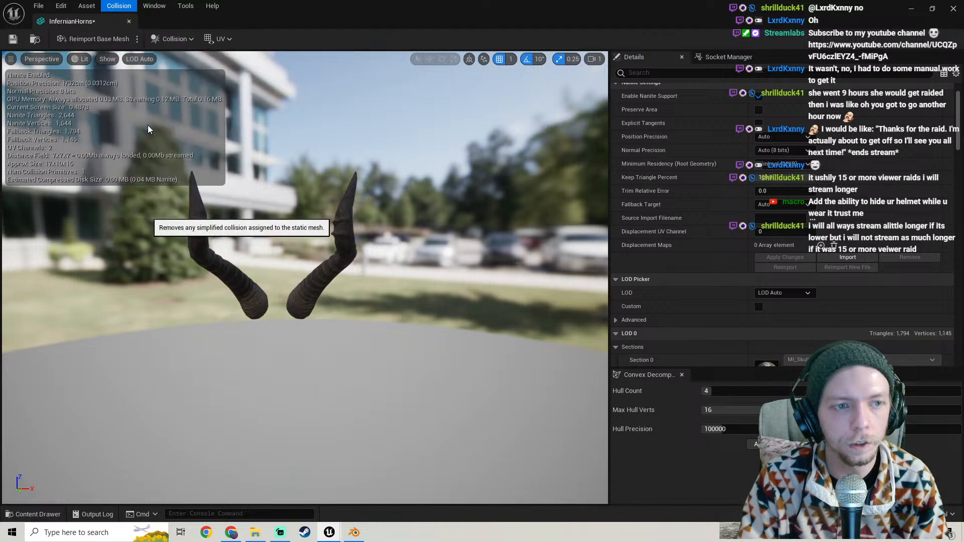
click(13, 39)
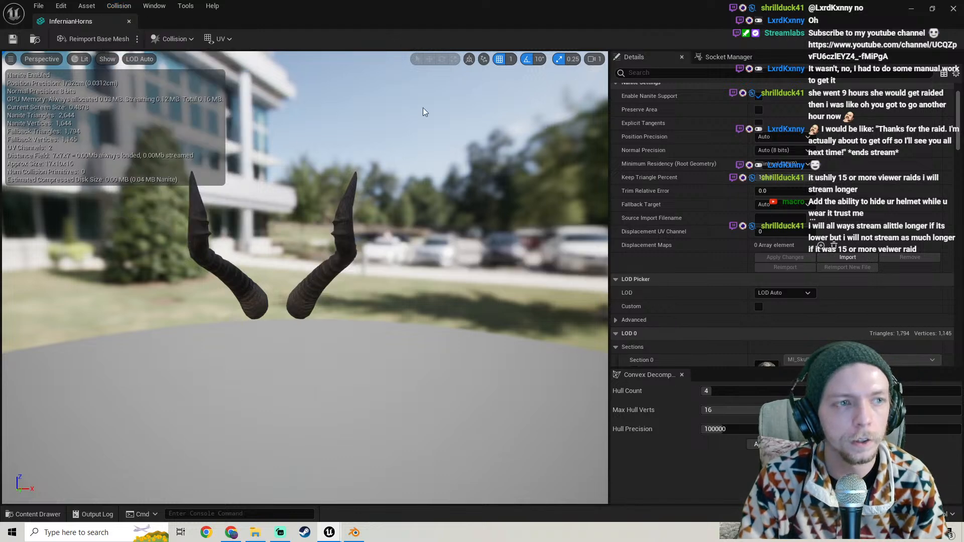
Close the InfernianHorns mesh editor, then switch to Blender and close it
click(953, 8)
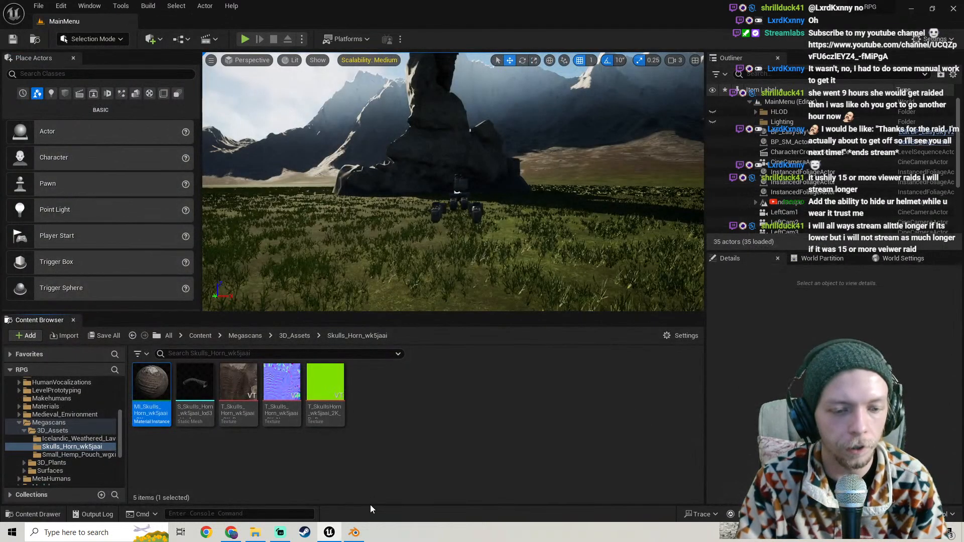
click(353, 532)
click(951, 5)
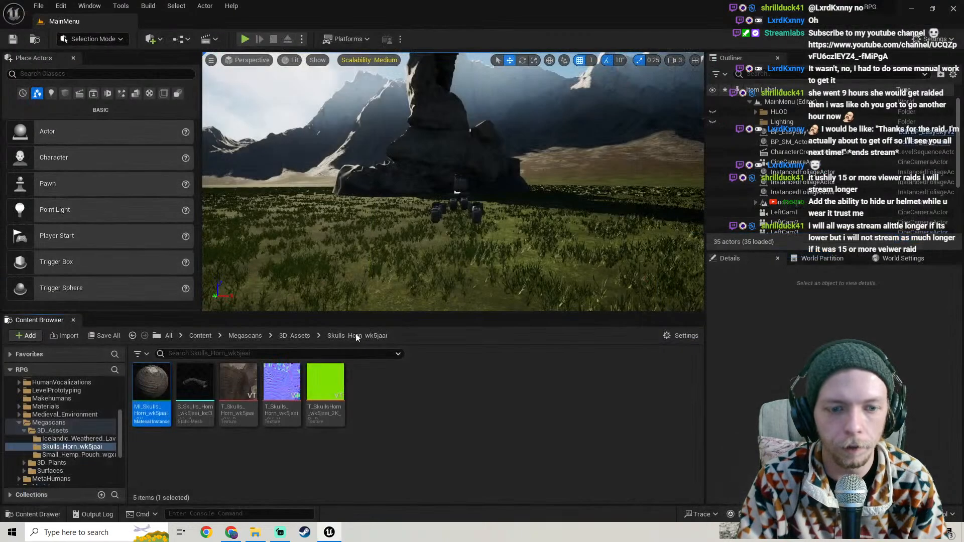
Open the BP_ThirdPersonCharacter blueprint from the ThirdPerson/Blueprints folder
scroll(60, 441, down, 5)
click(50, 474)
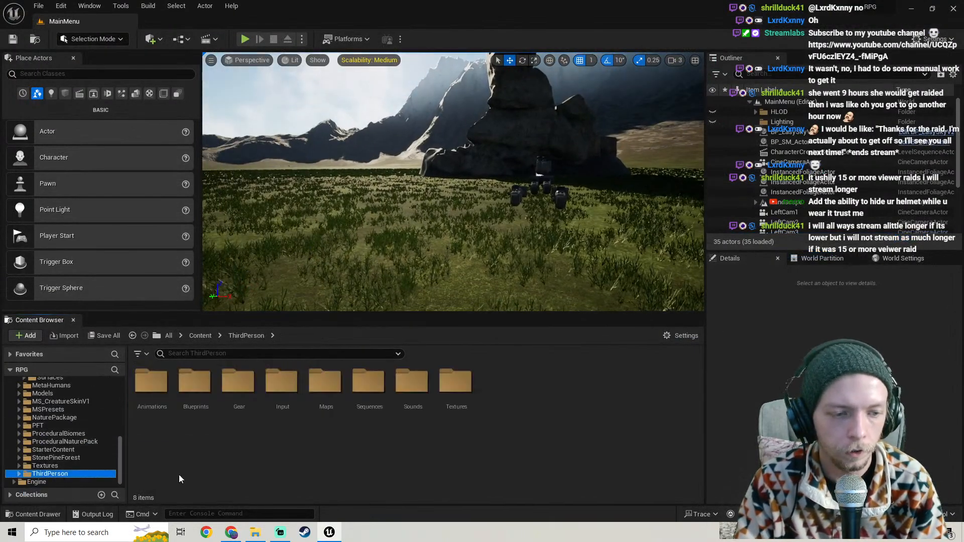
double_click(199, 384)
double_click(625, 402)
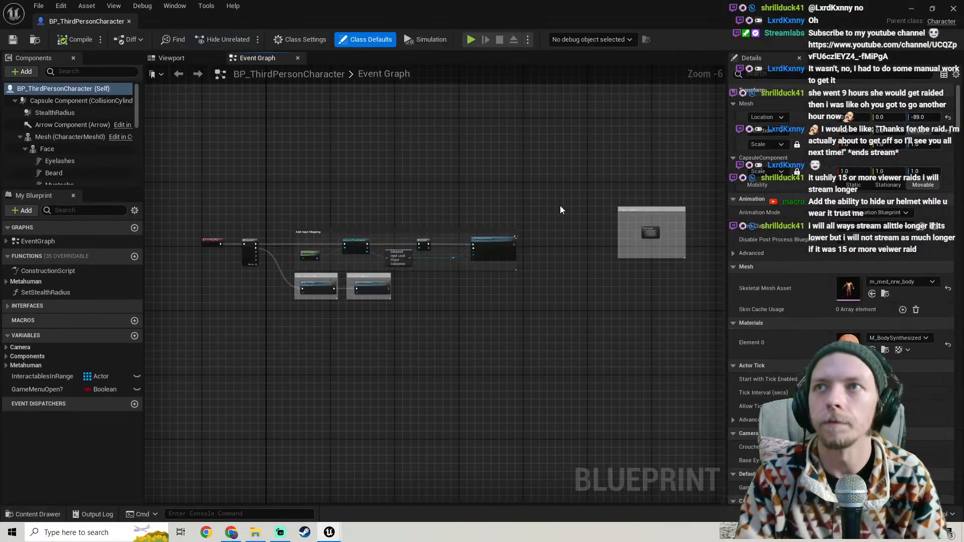
Display the character in the blueprint's 3D preview and examine its body and face mesh up close
click(195, 59)
right_drag(357, 215, 191, 244)
key(w)
click(419, 206)
click(420, 138)
key(s)
right_drag(510, 189, 487, 189)
key(w)
key(s)
mouse_move(435, 284)
right_down()
mouse_move(421, 281)
mouse_move(435, 296)
mouse_move(441, 289)
right_up()
key(w)
key(s)
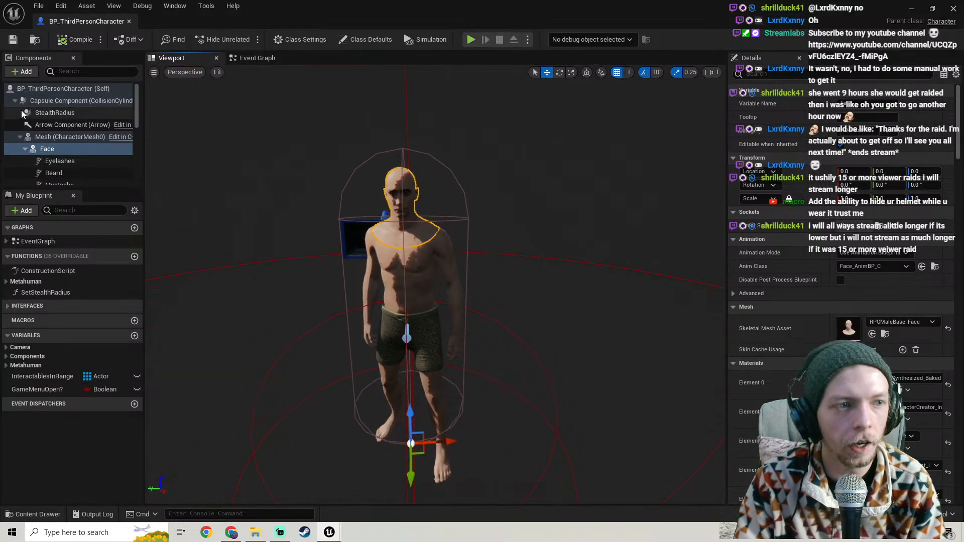
Add a Static Mesh component named Horns to the character blueprint
click(20, 137)
click(20, 137)
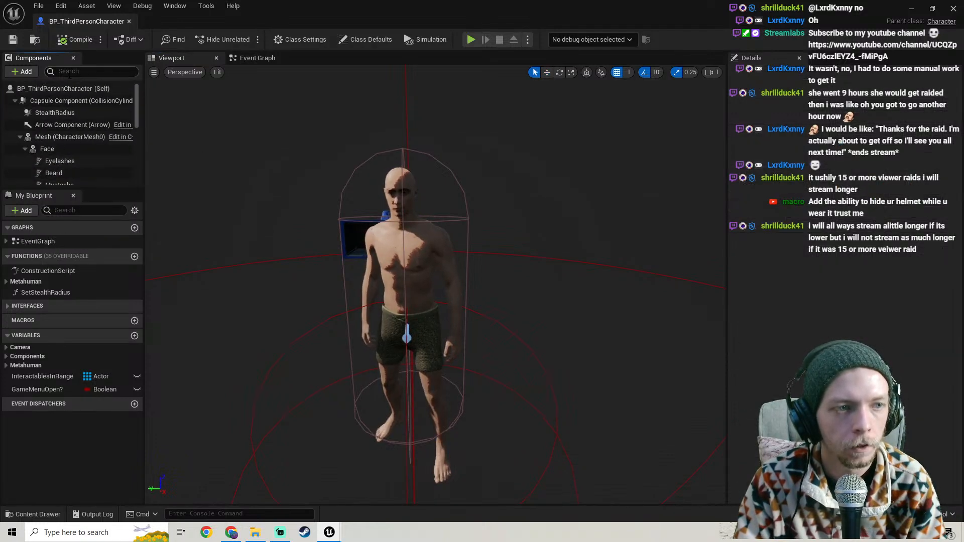
click(25, 72)
text(stati)
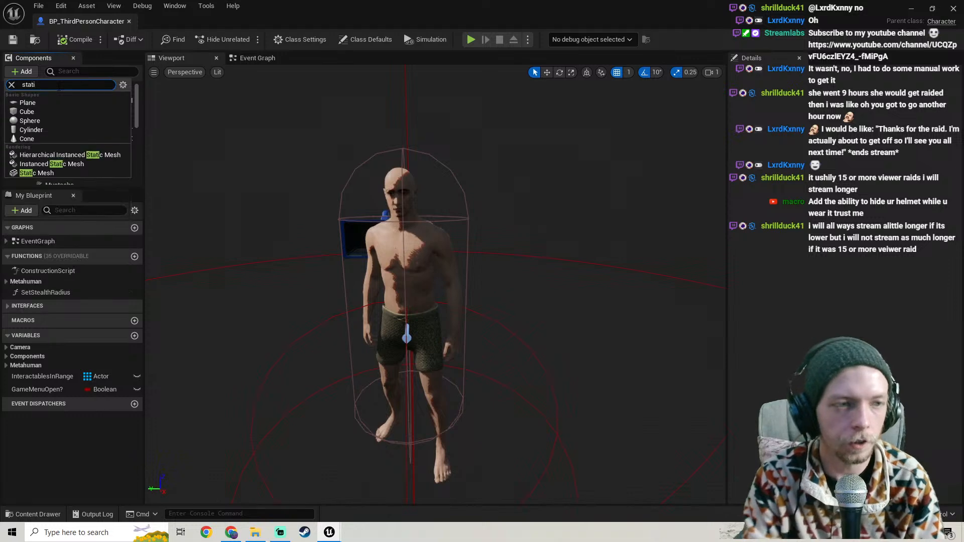
click(56, 173)
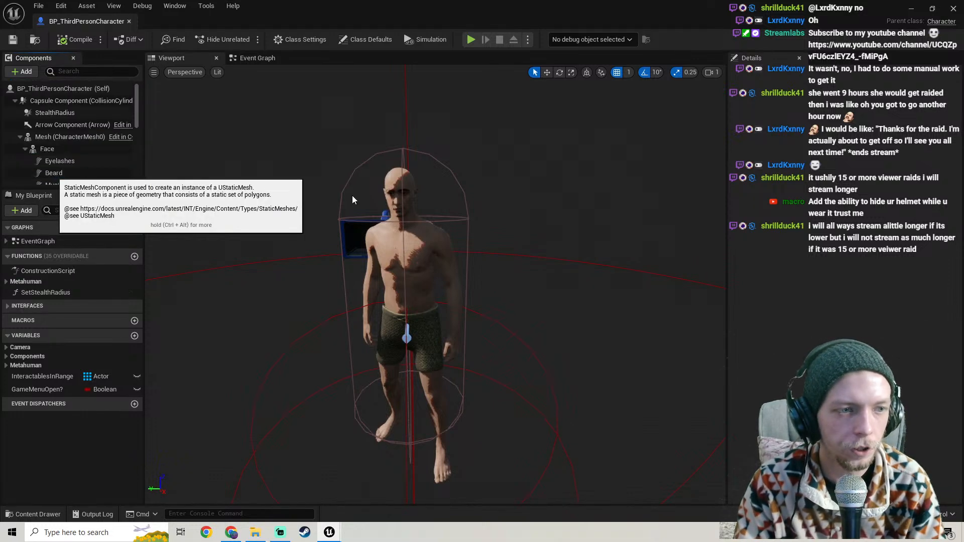
text(H)
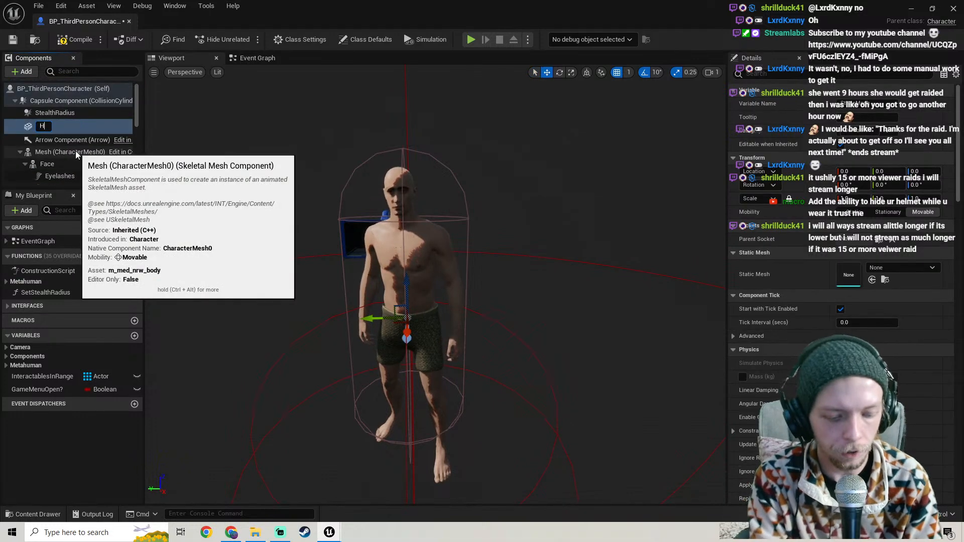
key(BackSpace)
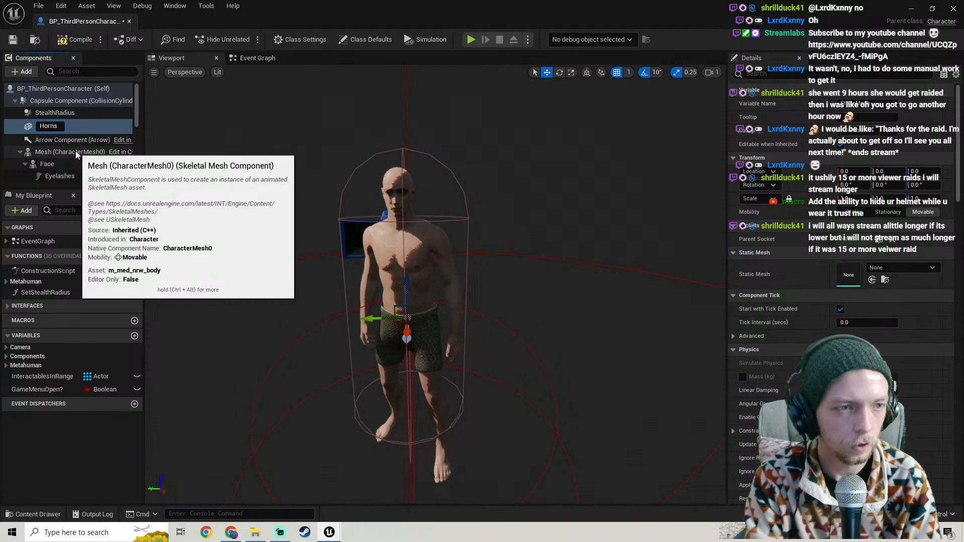
key(Return)
text(\)
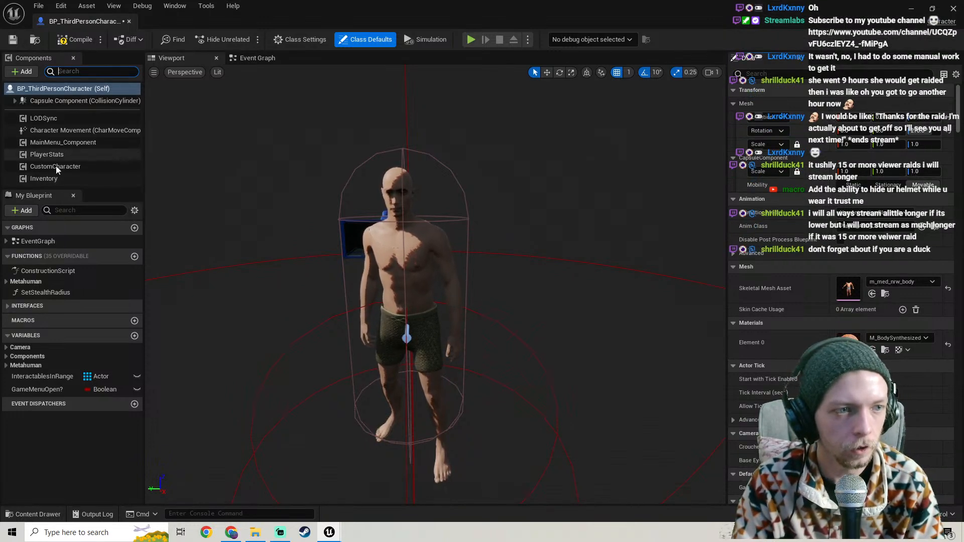
Attach the Horns component to the Face component under the character mesh
click(14, 101)
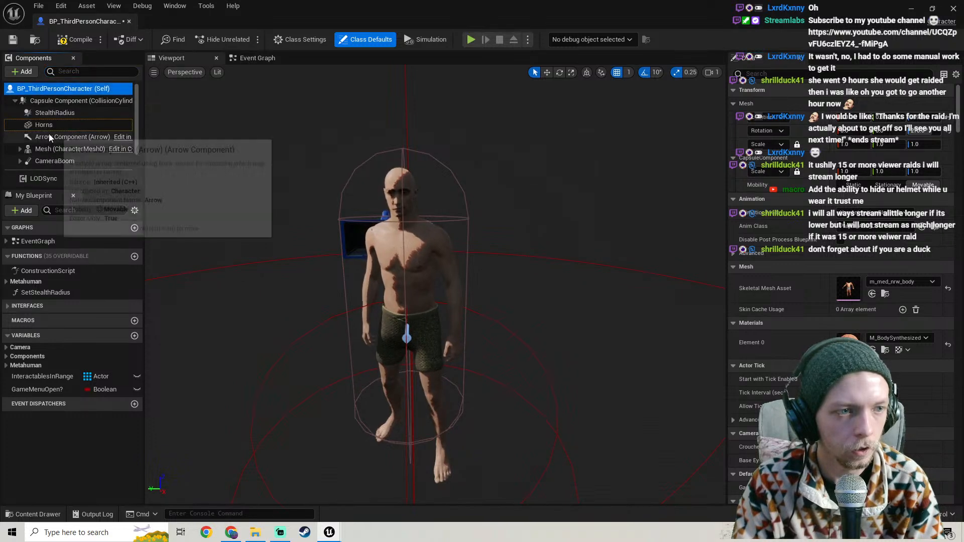
click(20, 149)
scroll(92, 150, down, 1)
drag(50, 94, 53, 130)
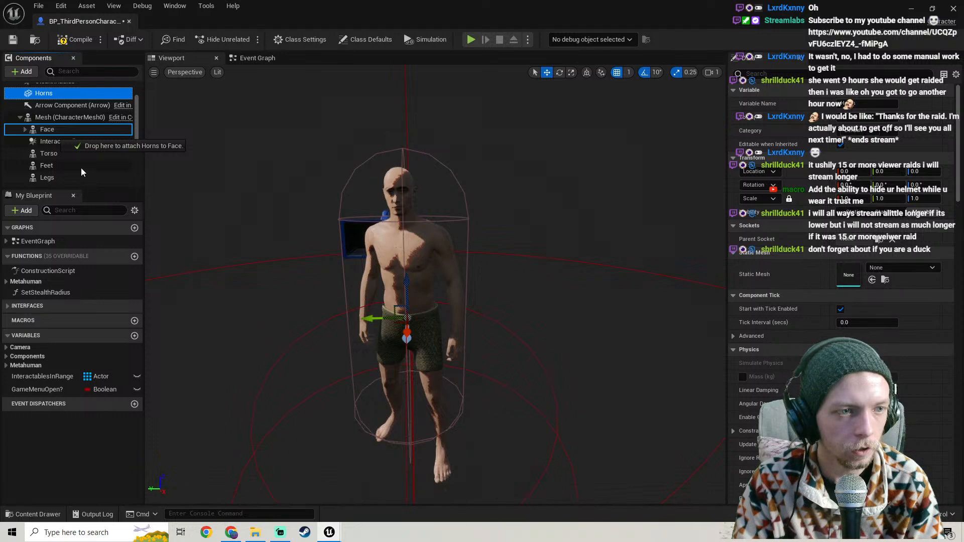
drag(82, 172, 76, 161)
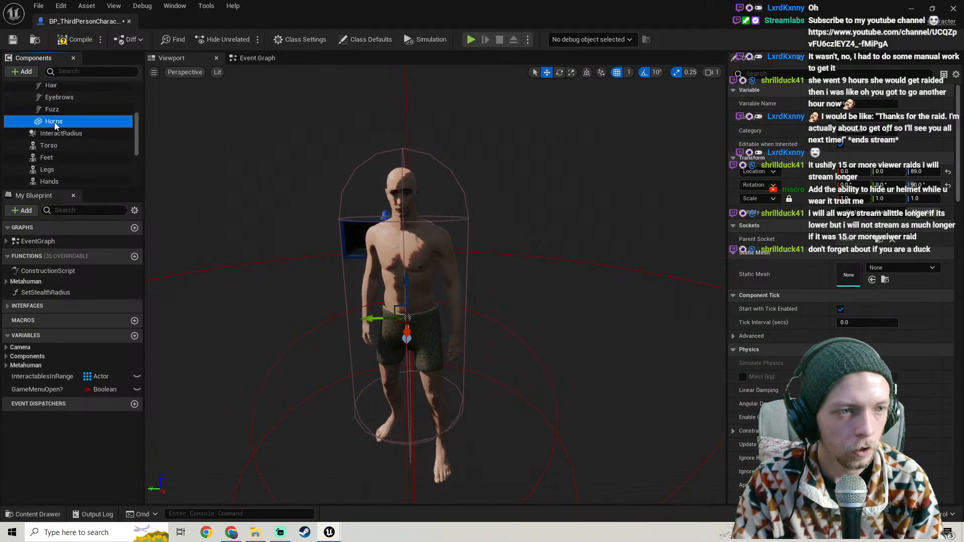
Assign the InfernianHorns mesh from the Models/CharacterStuff folder as the Horns component's static mesh
mouse_move(445, 154)
right_down()
mouse_move(445, 173)
mouse_move(444, 155)
right_up()
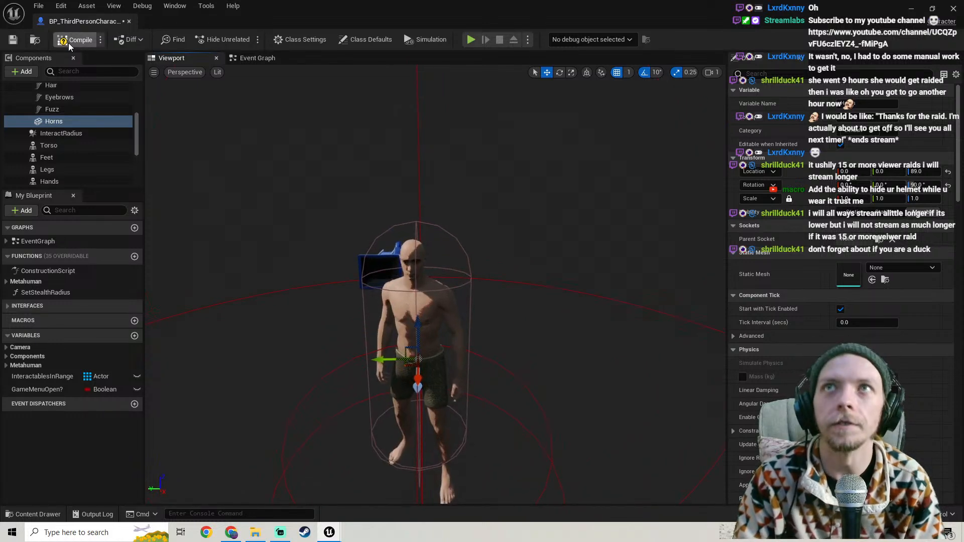
click(932, 9)
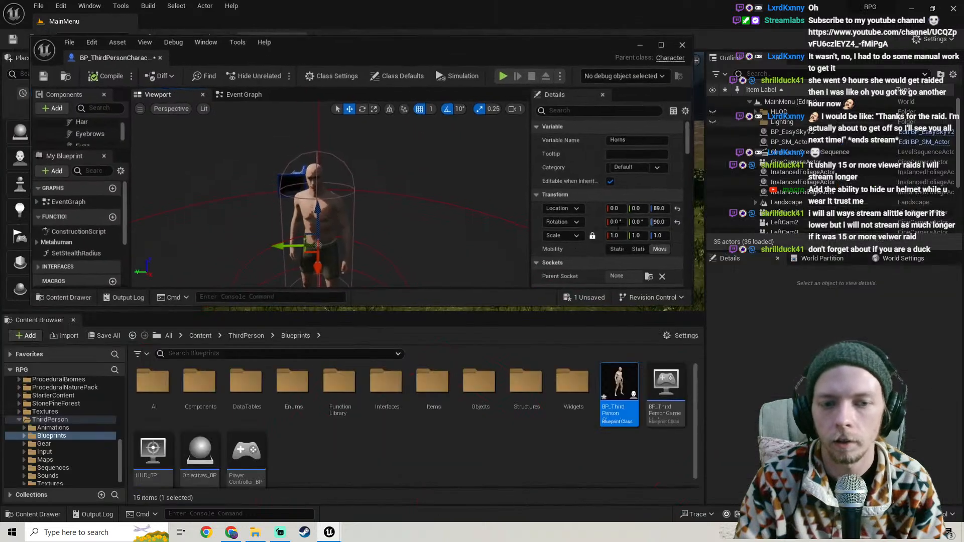
click(19, 419)
click(49, 409)
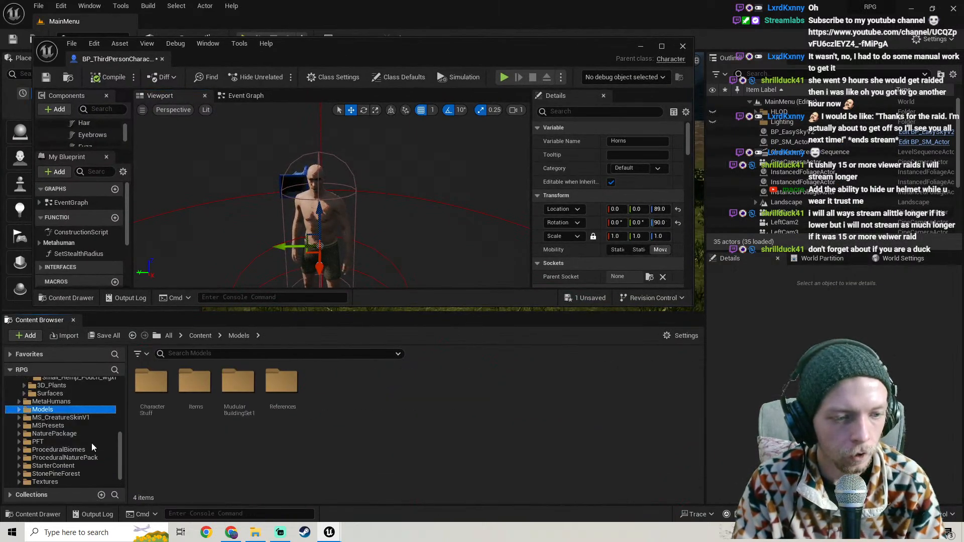
double_click(151, 399)
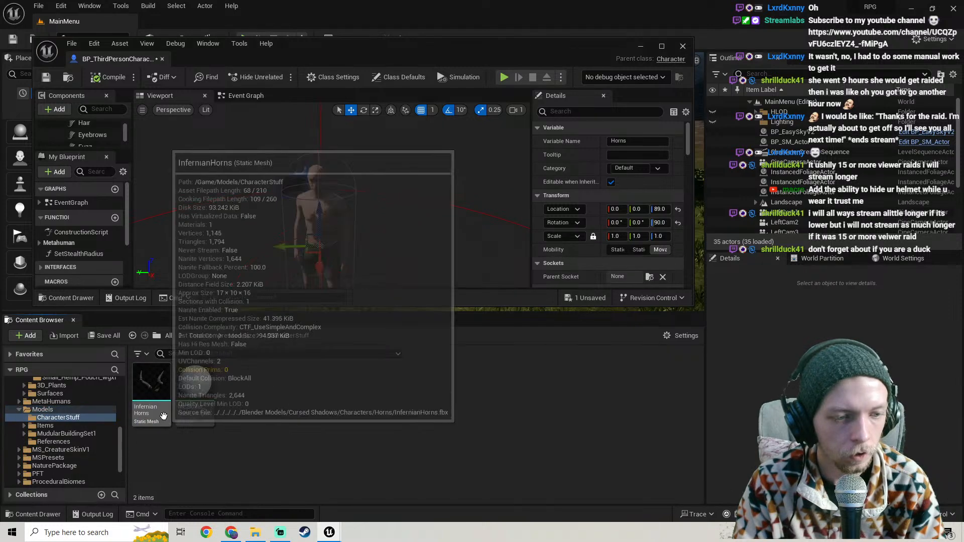
scroll(564, 179, down, 3)
drag(164, 415, 623, 203)
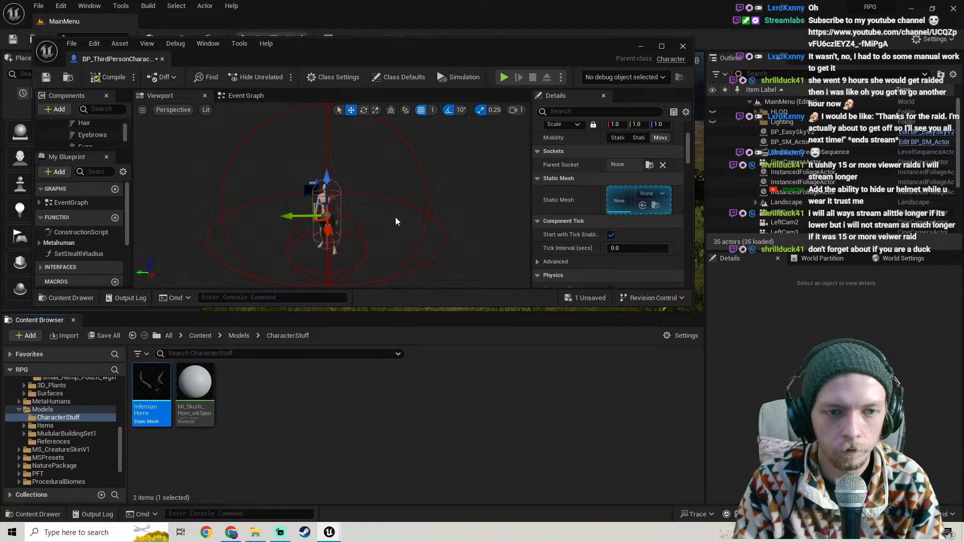
click(662, 45)
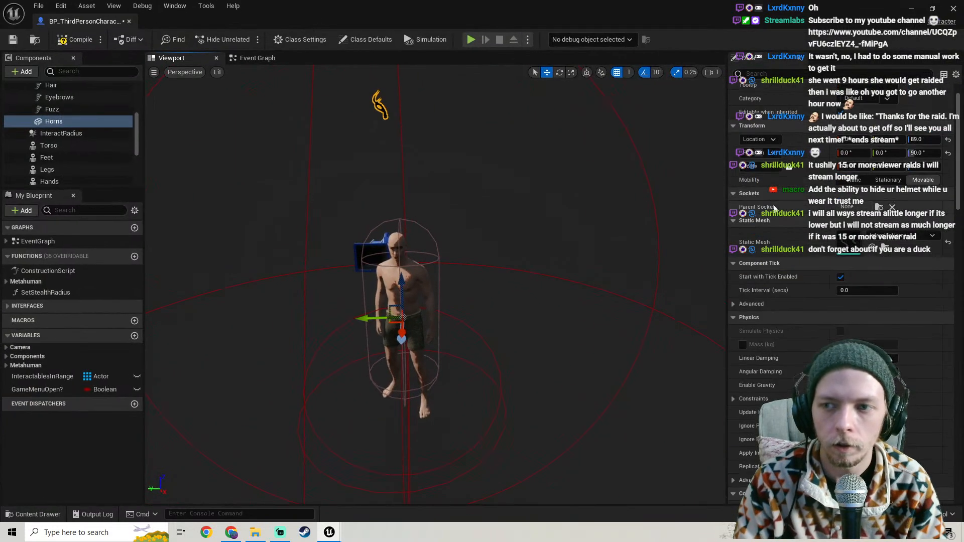
Reset the Horns component's rotation and location to their defaults
click(948, 184)
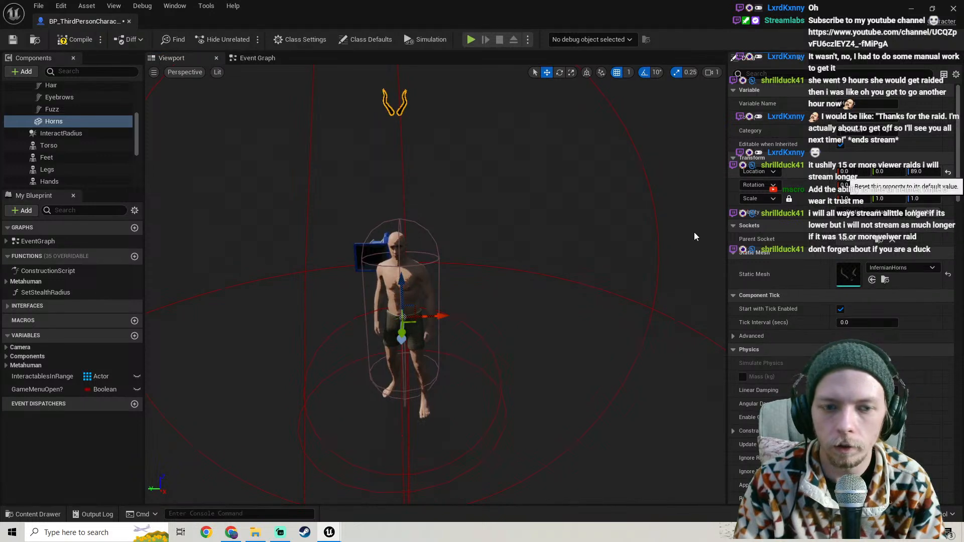
key(f)
right_drag(547, 224, 547, 224)
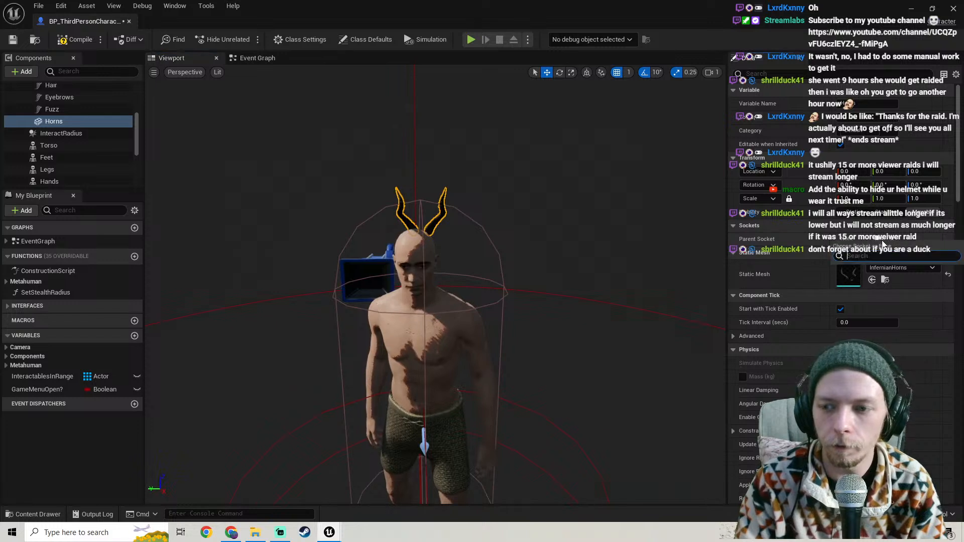
Search the face mesh's sockets and set a head socket as the Horns component's parent socket
click(882, 242)
text(face)
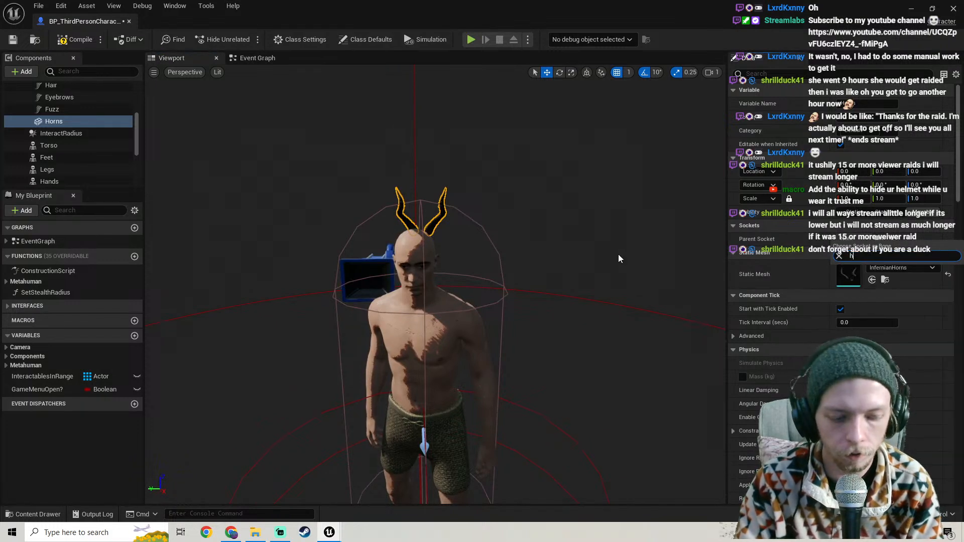
click(855, 268)
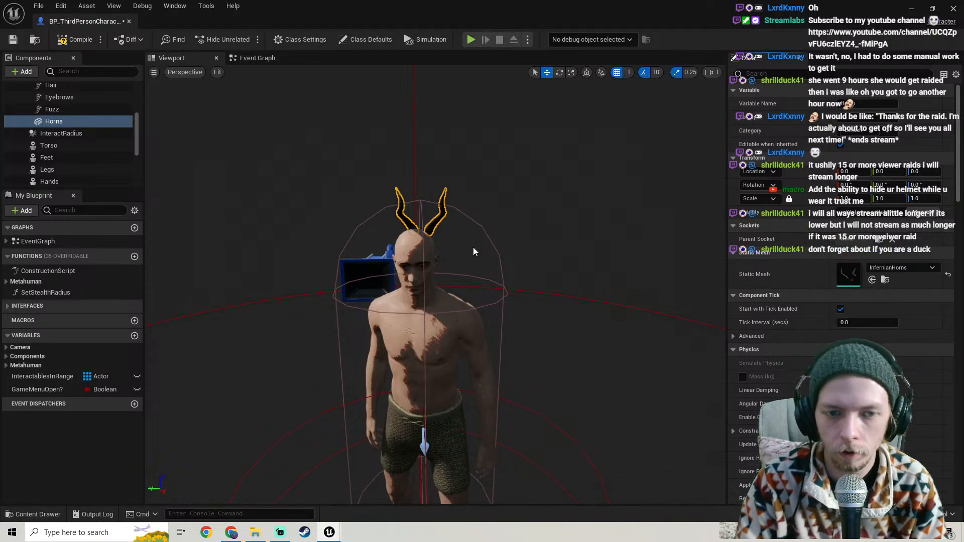
mouse_move(475, 239)
right_down()
mouse_move(432, 259)
mouse_move(479, 242)
right_up()
right_drag(618, 228, 674, 215)
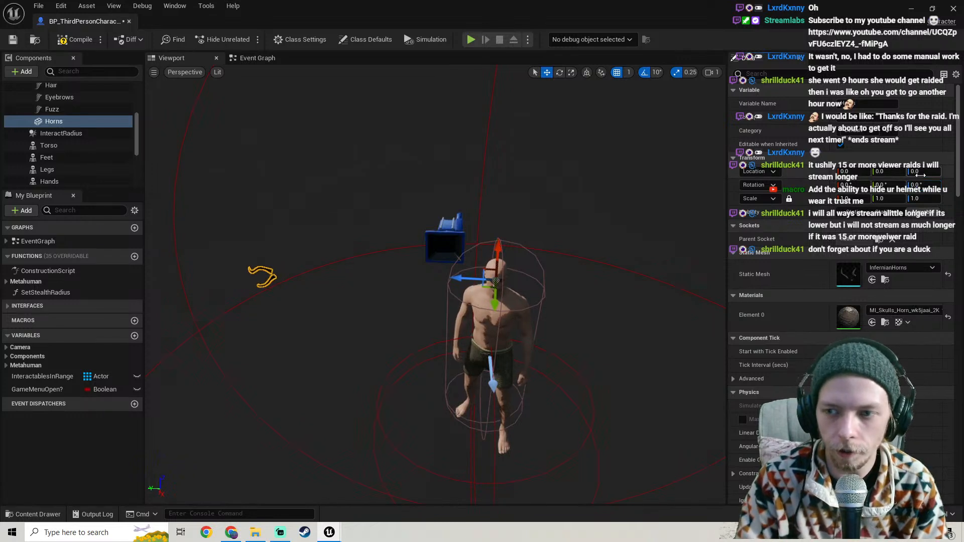
Set the Horns location to 0, 0, -90, testing 90 on Y and X along the way, and save the blueprint
key(Return)
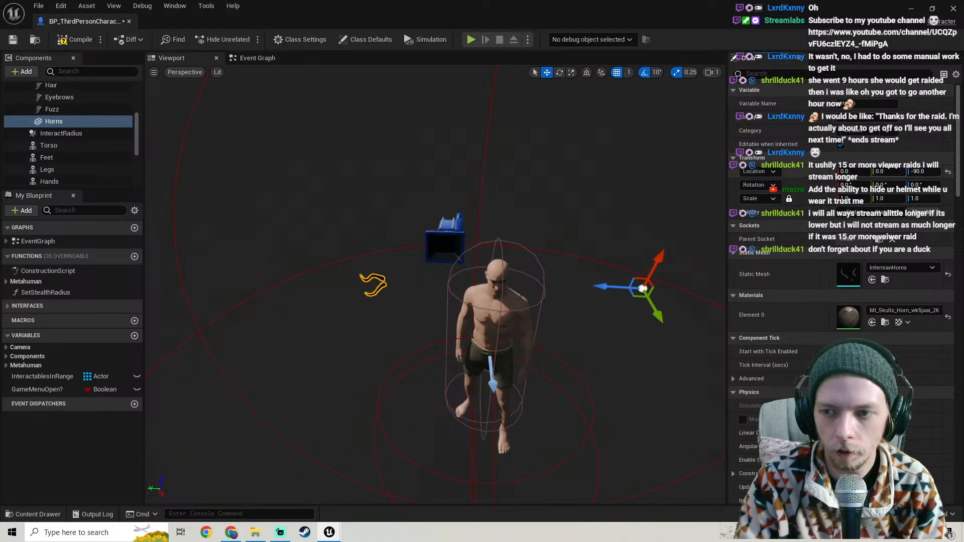
key(Return)
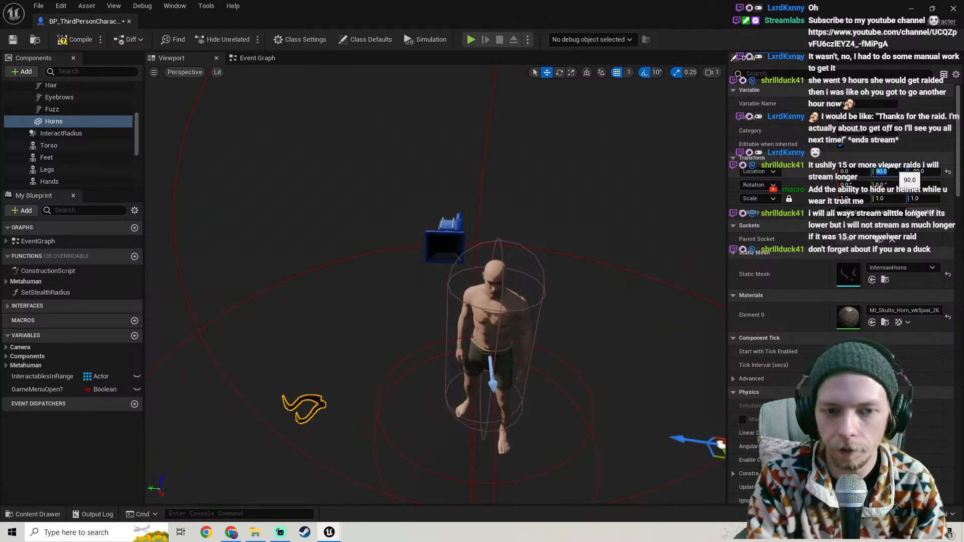
click(859, 172)
text(90)
key(Return)
right_drag(447, 186, 361, 187)
key(Return)
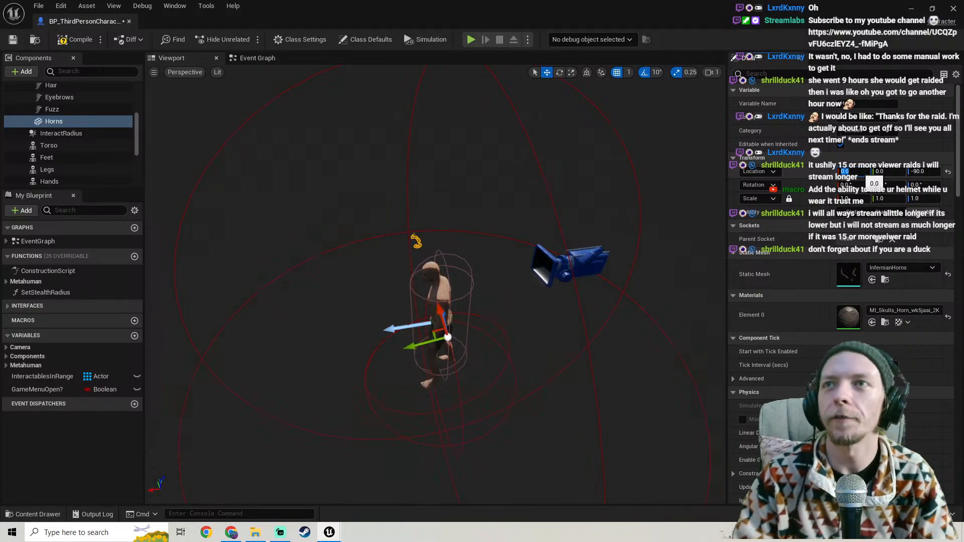
right_drag(522, 149, 472, 101)
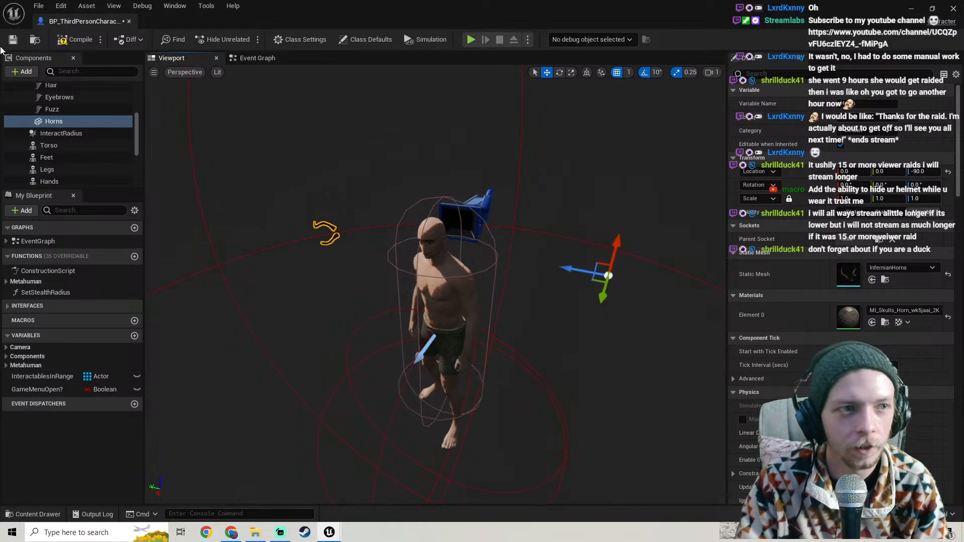
click(14, 40)
Set the Horns component's Y rotation to -90°
right_drag(502, 151, 447, 160)
click(888, 186)
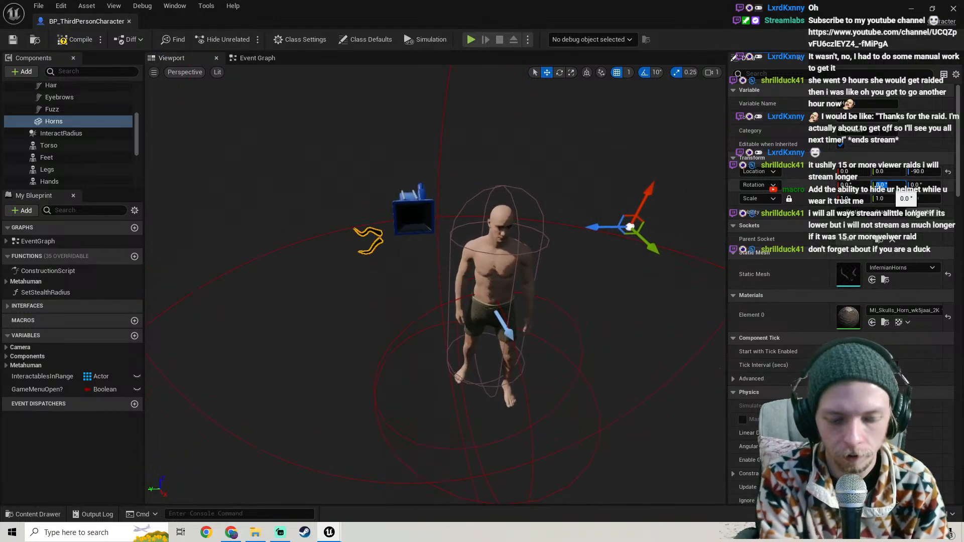
text(90)
key(Return)
right_drag(573, 255, 480, 251)
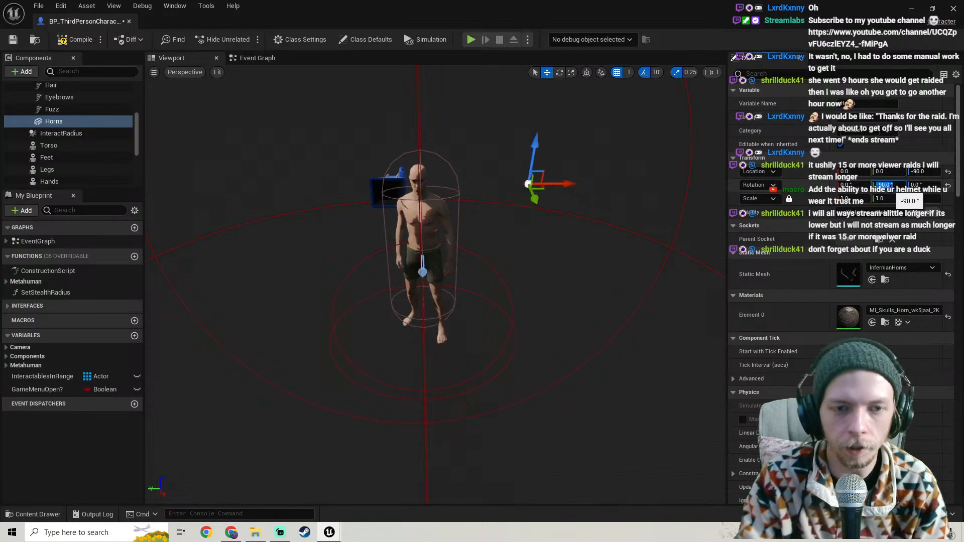
Set the Horns component's X rotation to 90°
right_drag(594, 200, 593, 150)
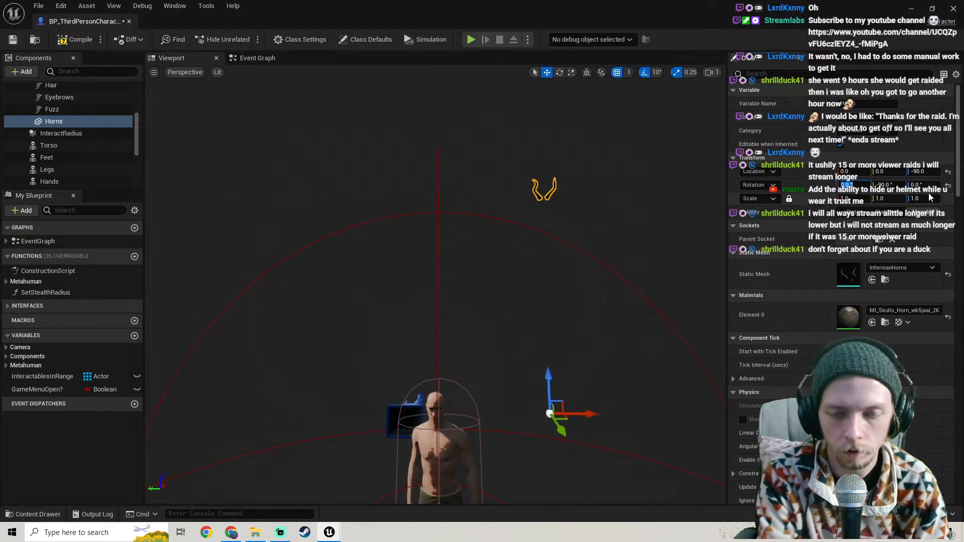
text(90)
key(Return)
right_drag(552, 251, 459, 219)
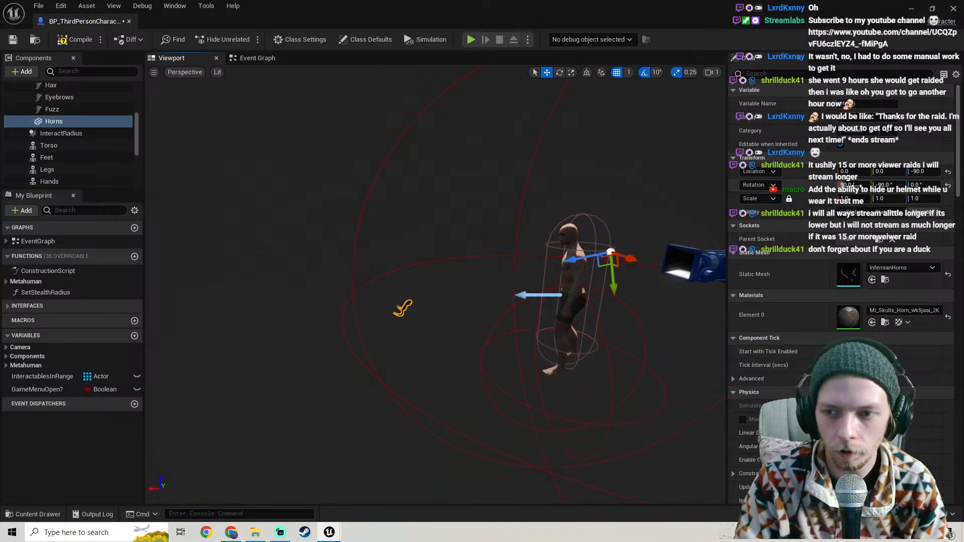
Set the Horns component's X rotation back to 0° and reset its location to the default
key(Return)
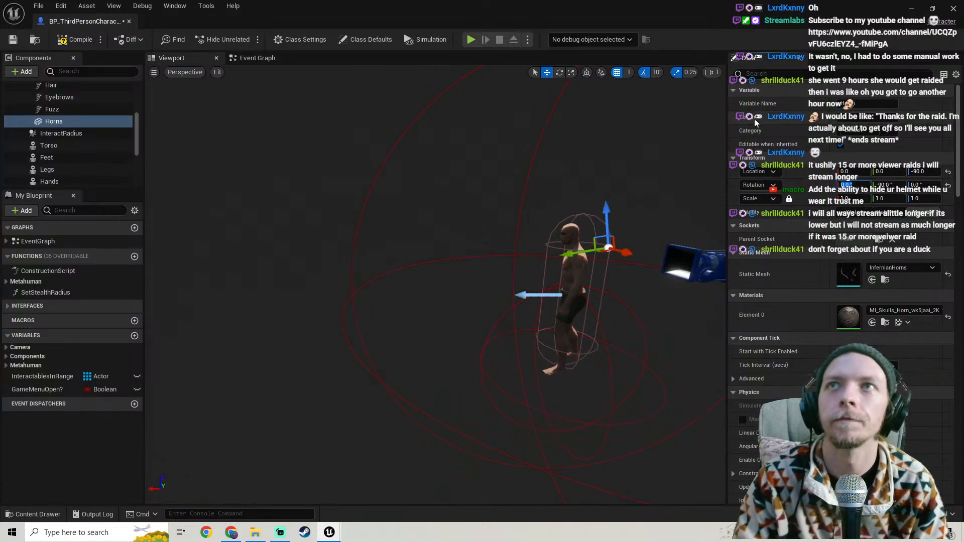
right_drag(525, 150, 572, 147)
click(947, 172)
Set the Horns component's X location to -150, trying -90 first
mouse_move(496, 215)
right_down()
mouse_move(498, 193)
mouse_move(507, 203)
right_up()
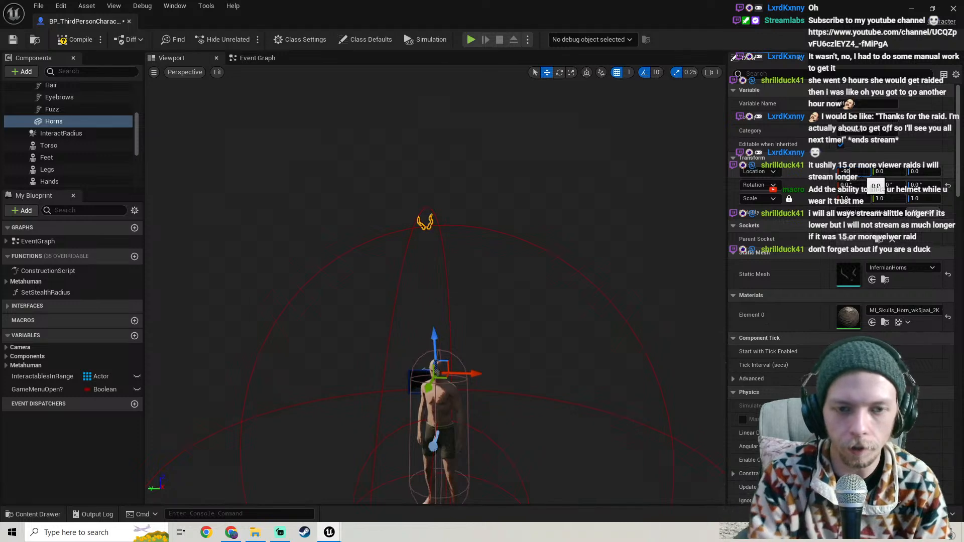
key(Return)
right_drag(578, 301, 582, 347)
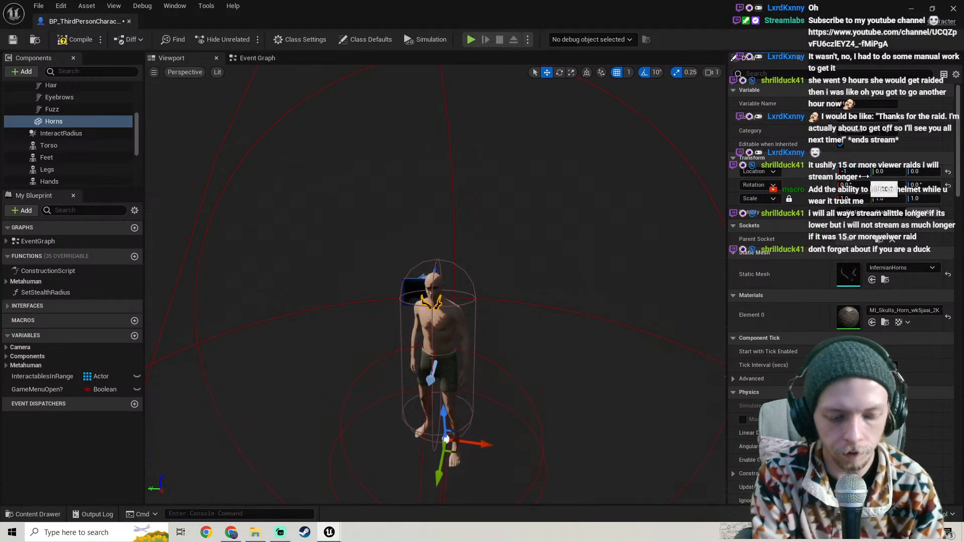
key(w)
right_drag(576, 209, 577, 209)
click(841, 171)
text(-150)
key(Return)
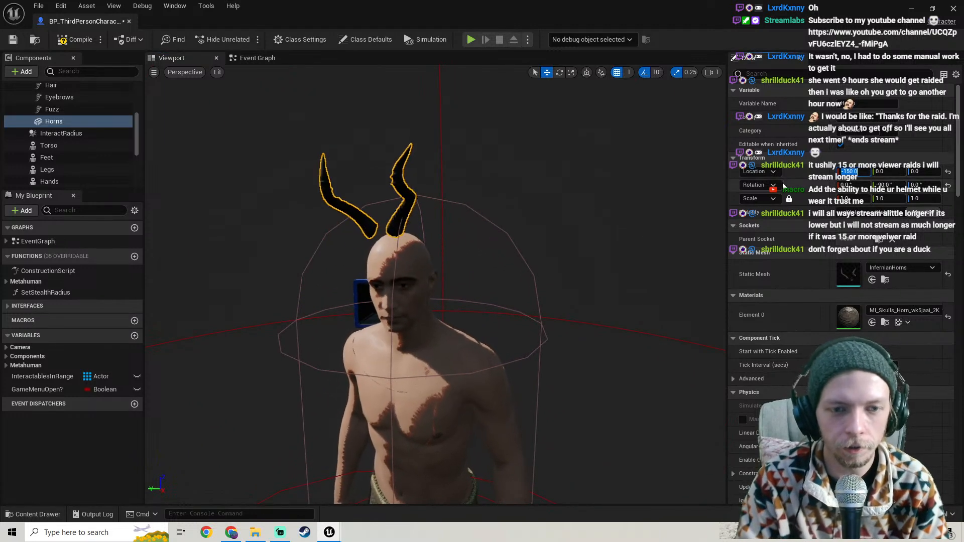
Fine-tune the Horns component's X location to -155 and finally -156, checking the fit against the forehead from the side
text(-155)
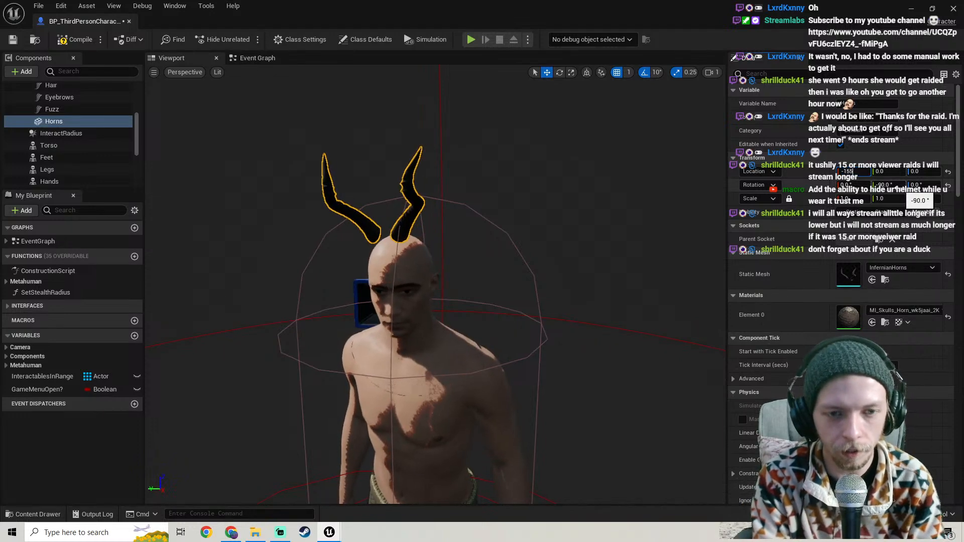
key(Return)
right_drag(584, 232, 384, 233)
right_drag(562, 246, 519, 238)
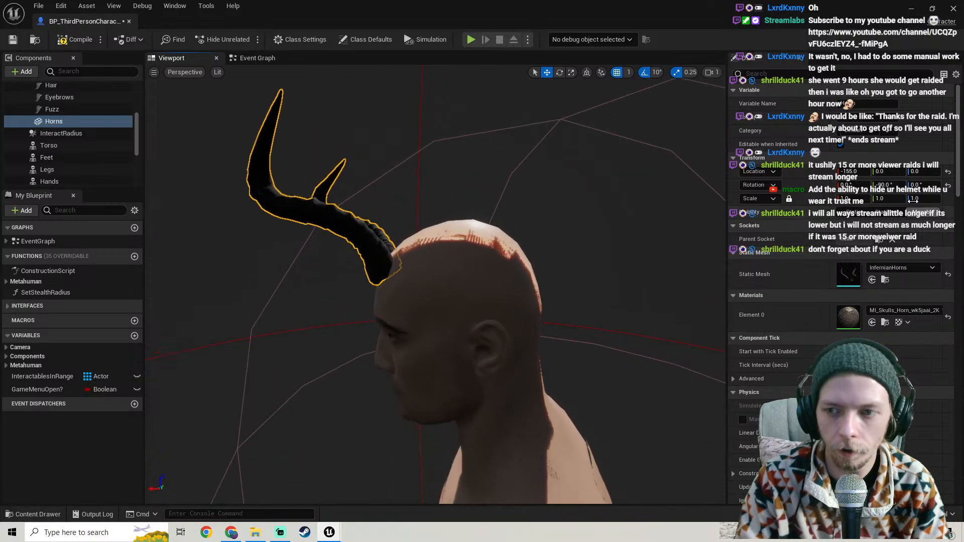
click(849, 171)
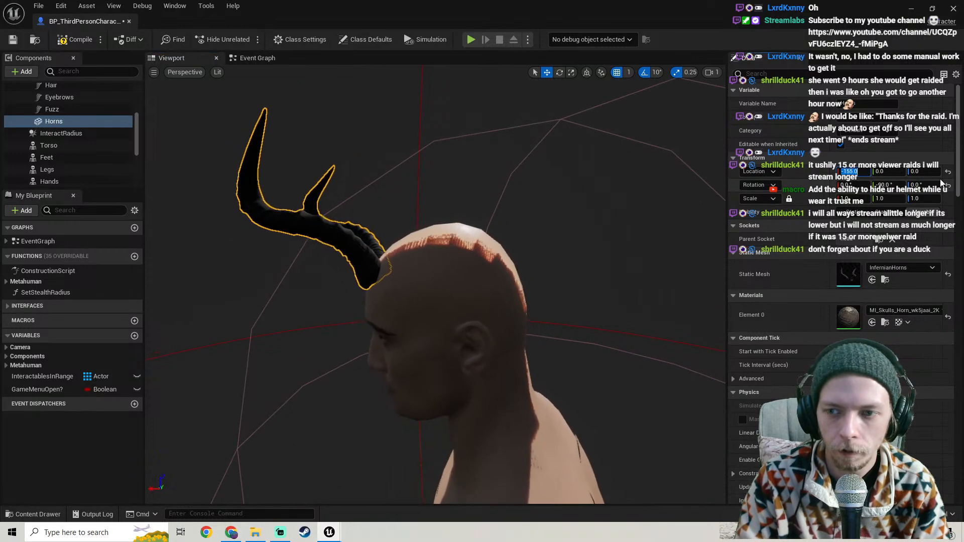
text(-156)
key(Return)
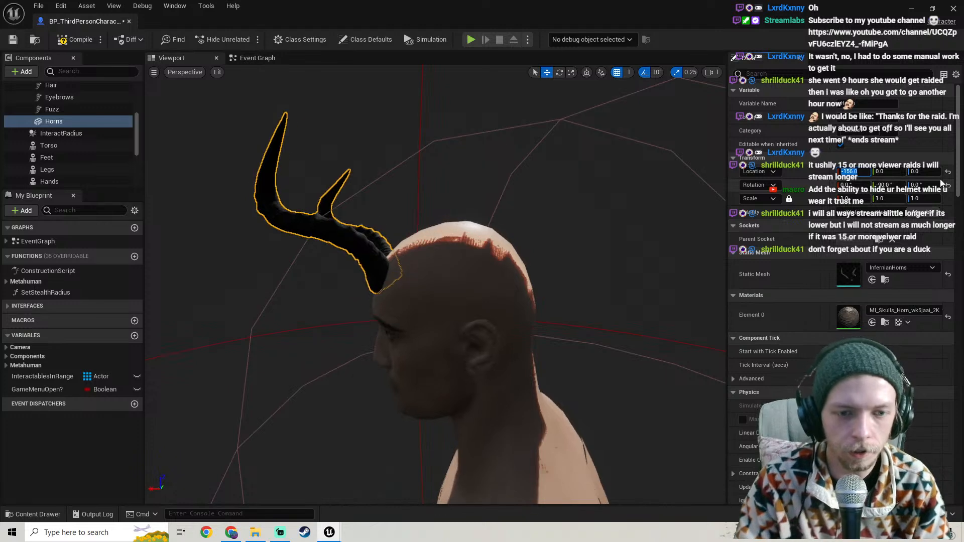
Check the horns' placement on the head from several angles and save the character blueprint
right_drag(519, 153, 546, 333)
click(483, 306)
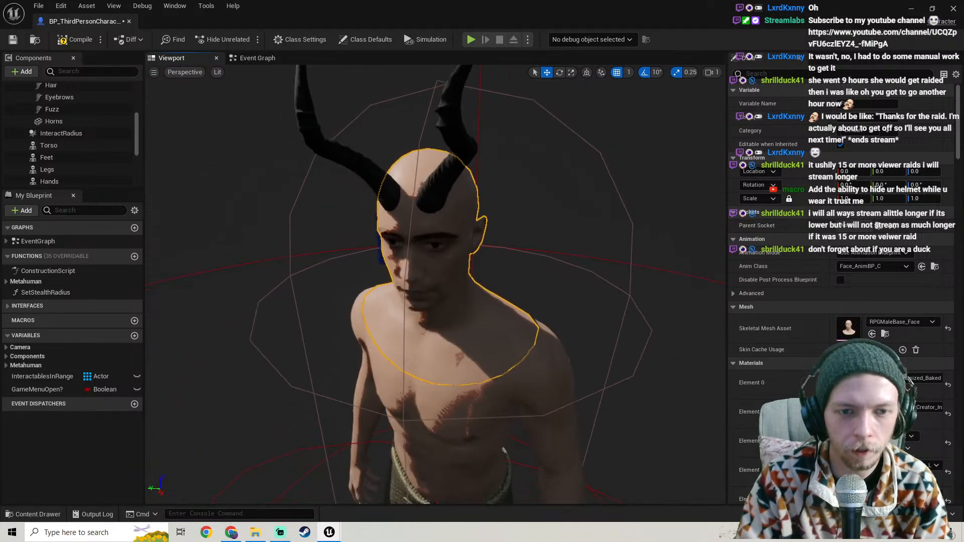
click(547, 336)
mouse_move(567, 269)
right_down()
mouse_move(568, 281)
mouse_move(547, 283)
mouse_move(567, 281)
mouse_move(567, 271)
right_up()
mouse_move(546, 210)
right_down()
mouse_move(532, 216)
mouse_move(555, 210)
right_up()
click(294, 242)
right_drag(294, 241, 249, 236)
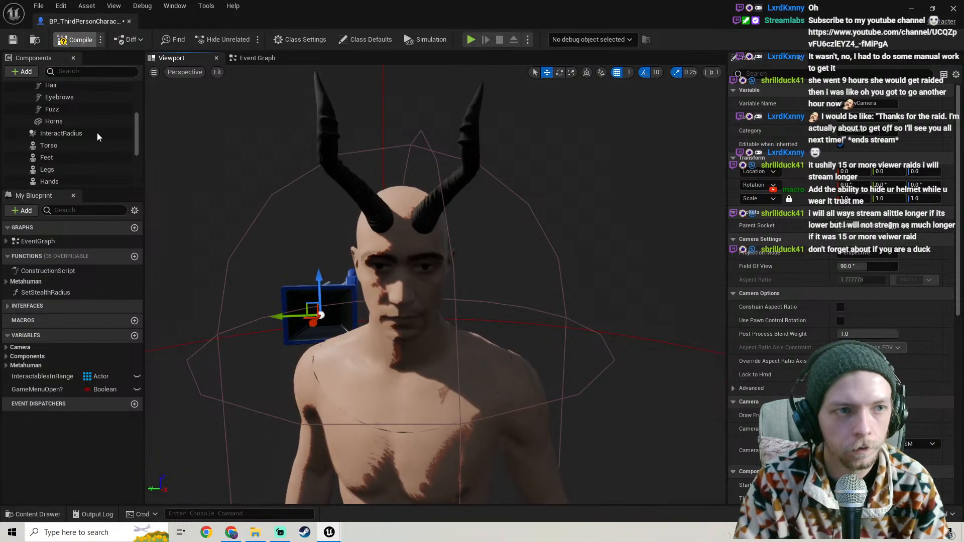
click(13, 40)
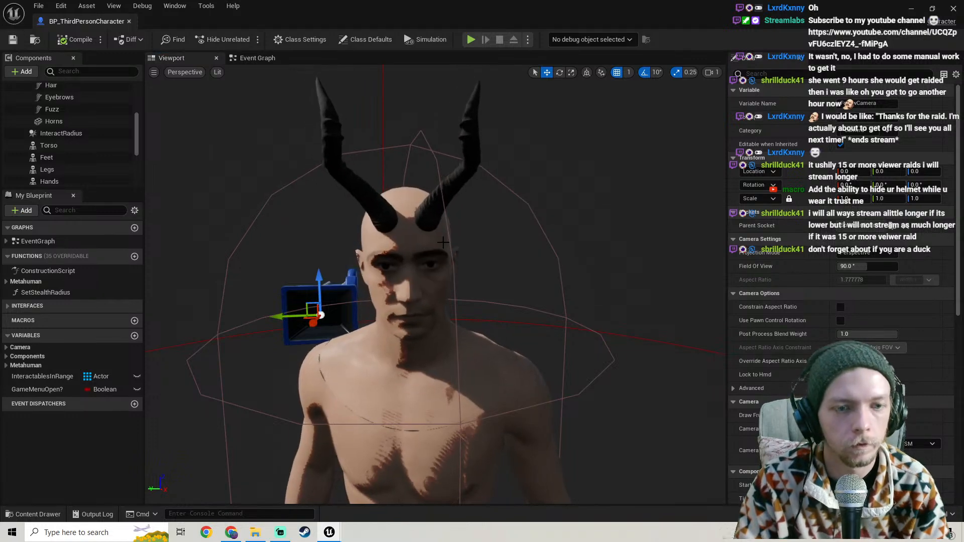
Turn off Visible for the Horns component, filtering its details by "visi", and save the blueprint
scroll(467, 200, down, 3)
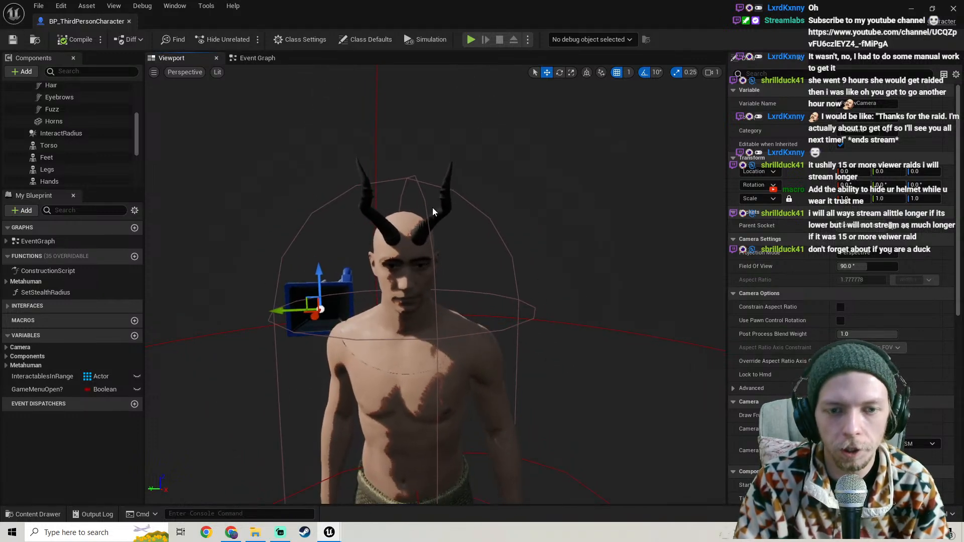
click(436, 211)
click(798, 74)
text(visi)
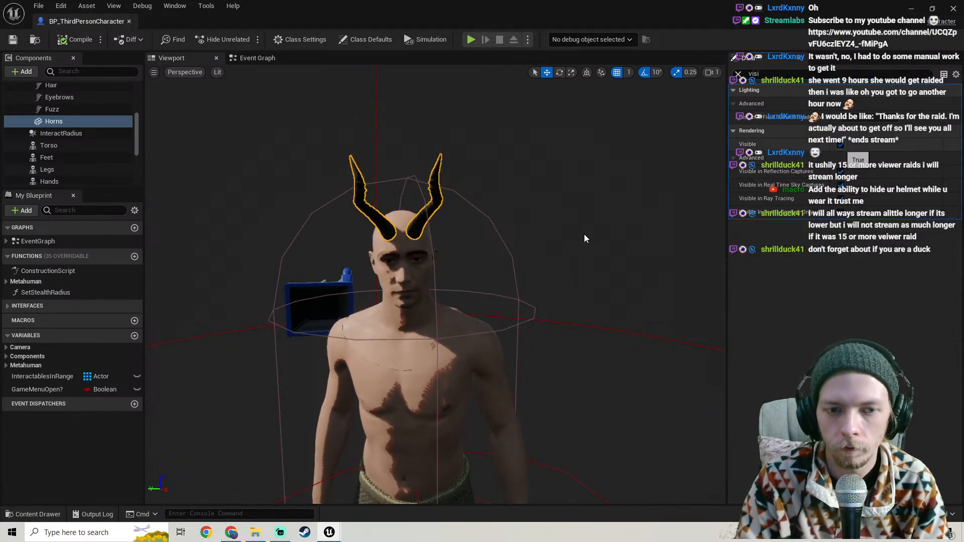
mouse_move(559, 194)
mouse_down()
mouse_move(557, 226)
mouse_move(558, 176)
mouse_up()
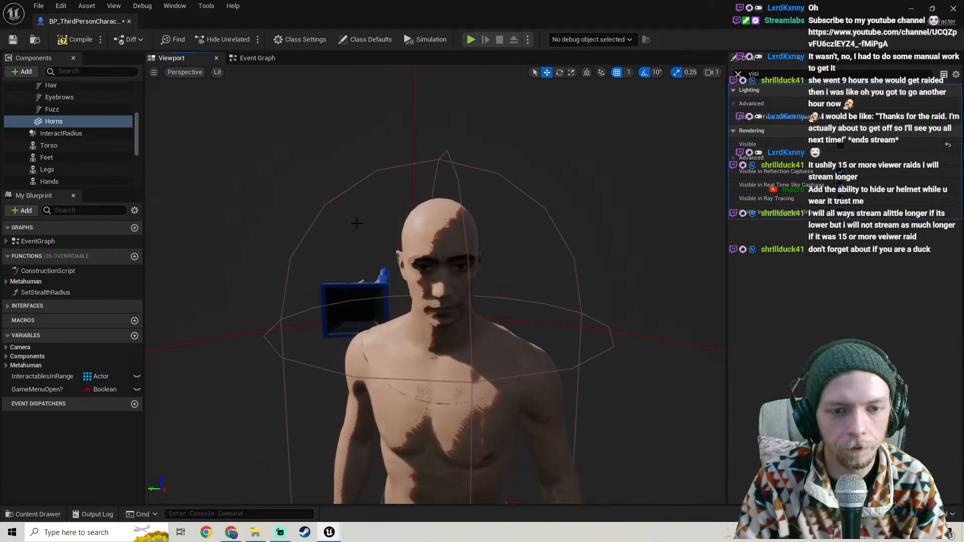
click(14, 40)
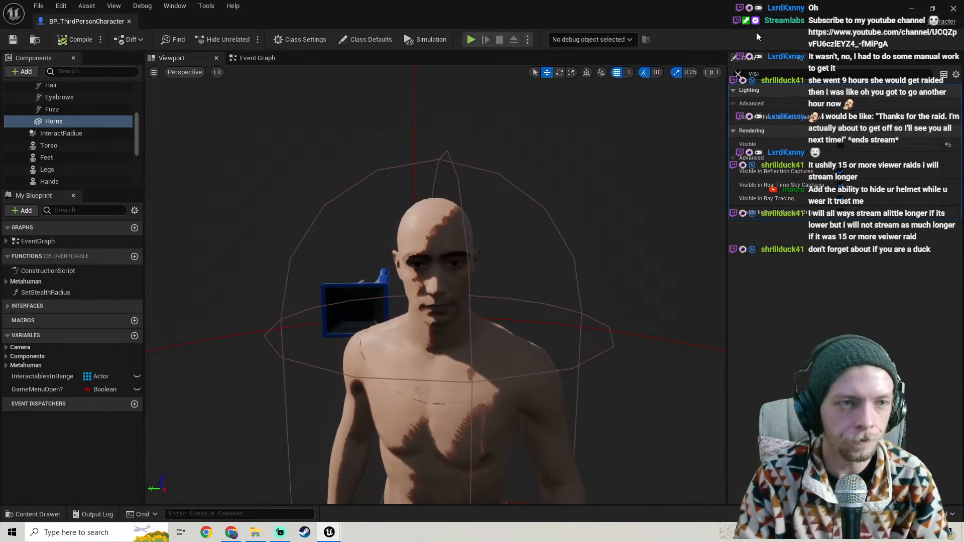
Close the character blueprint and open the CharacterCreator_W widget from ThirdPerson > Blueprints > Widgets > CharacterCreator
click(952, 10)
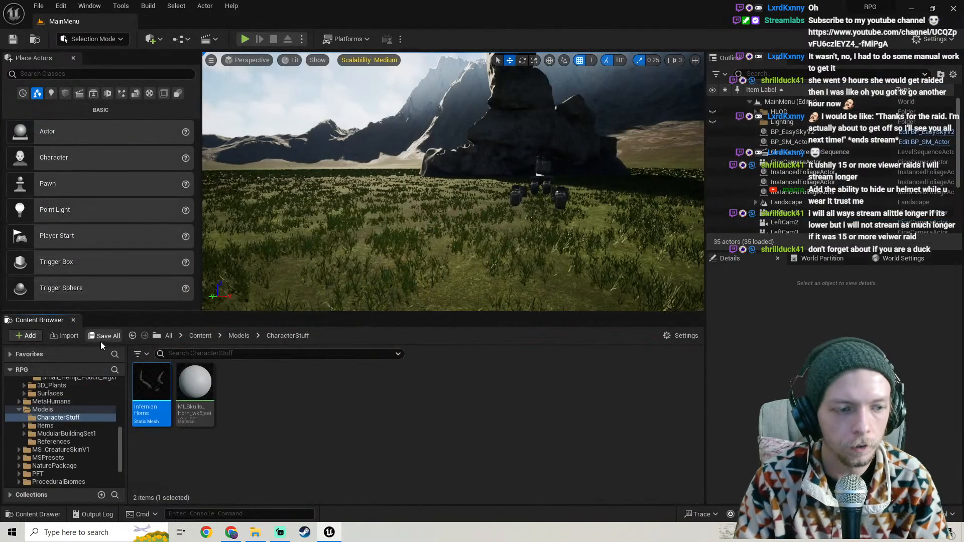
click(18, 408)
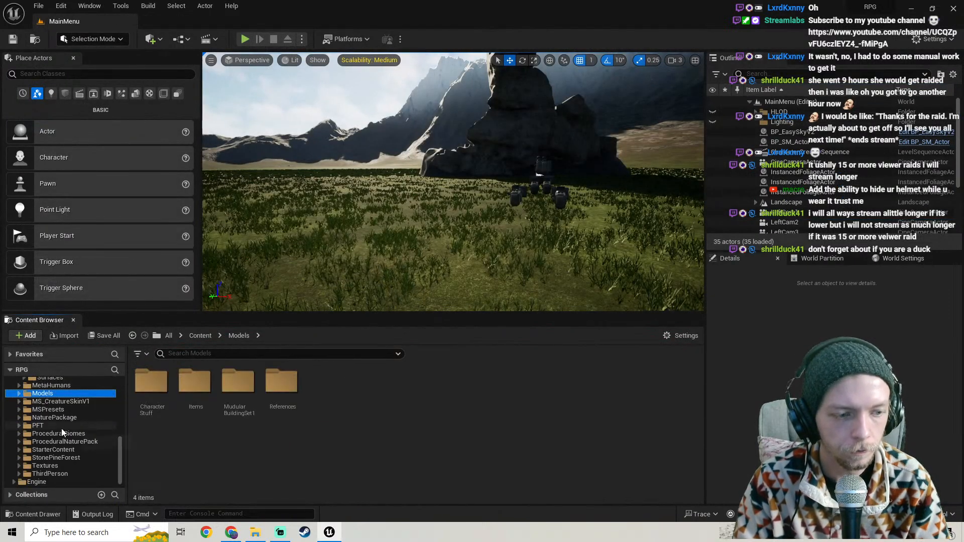
click(62, 474)
click(199, 397)
double_click(200, 397)
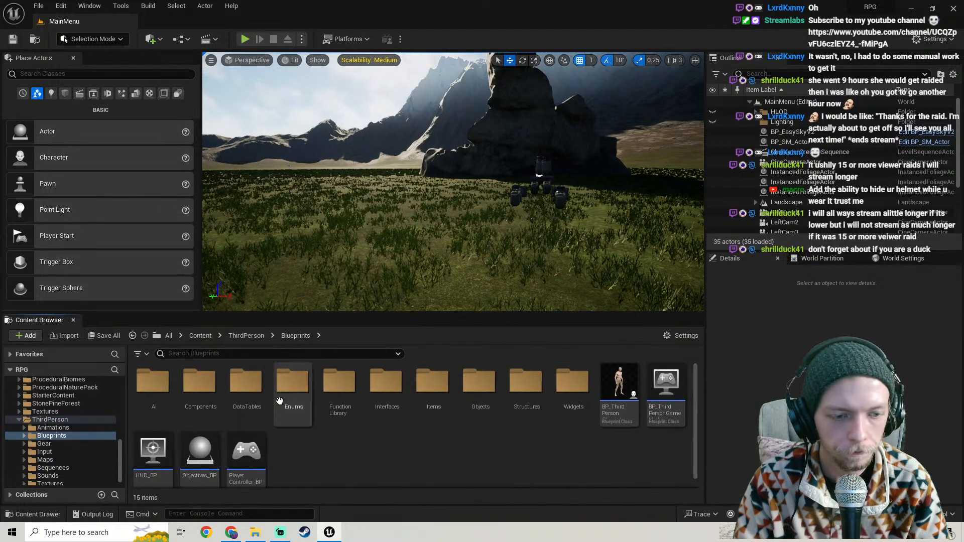
double_click(577, 397)
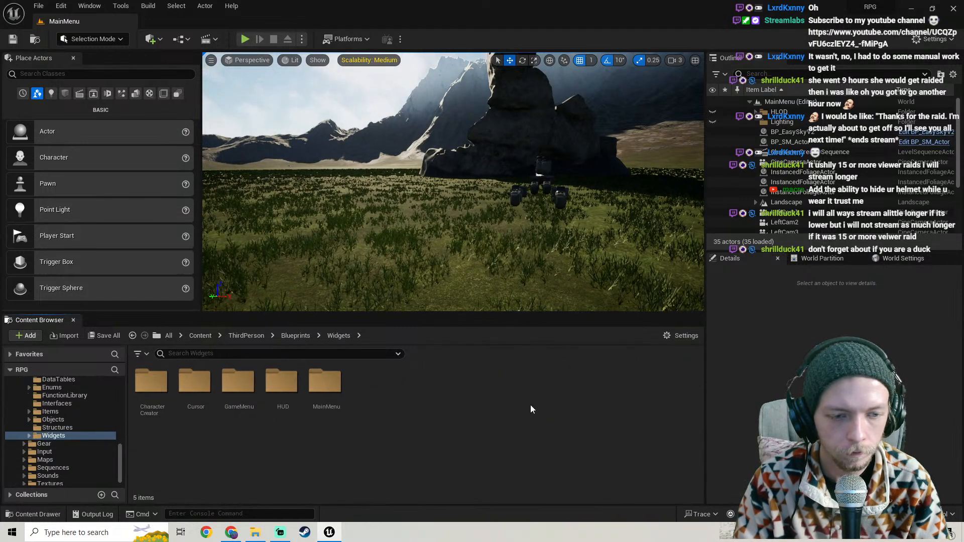
double_click(158, 417)
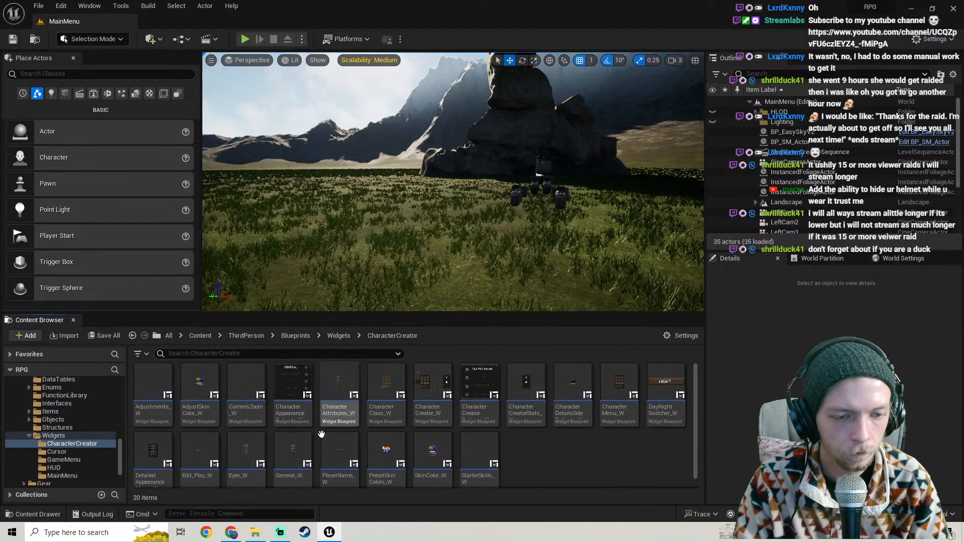
click(432, 410)
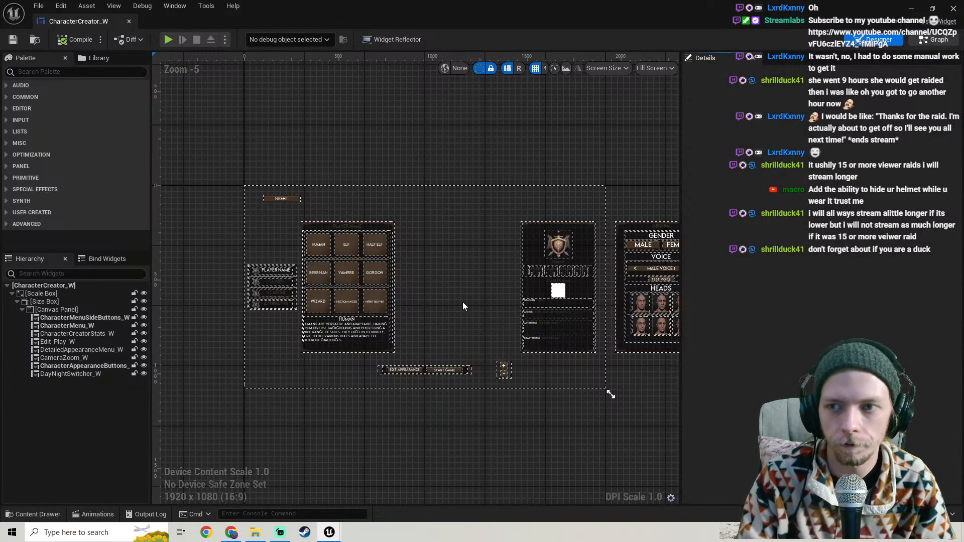
Open the widget's event graph and examine the branch that checks for the Infernian class and its following nodes
click(933, 39)
scroll(538, 263, down, 7)
right_drag(462, 235, 663, 279)
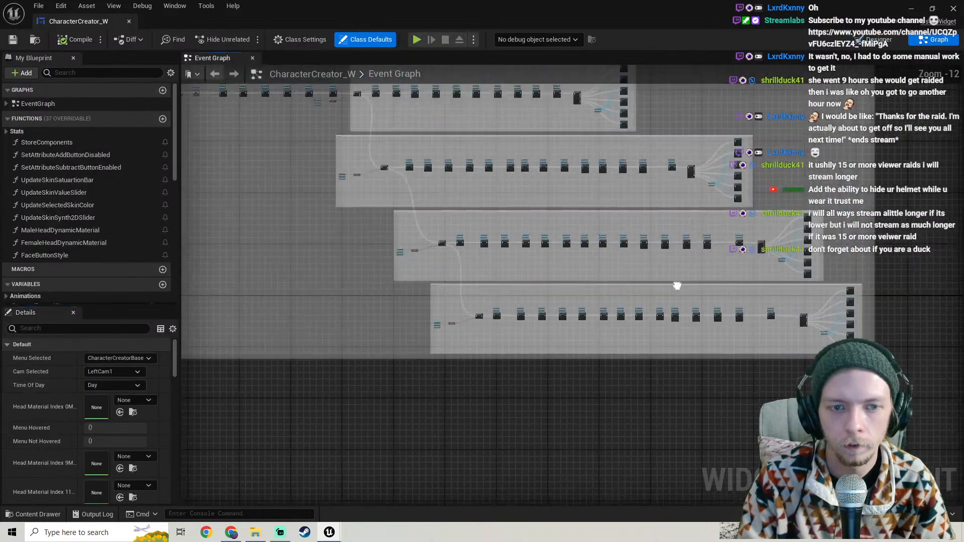
scroll(487, 238, up, 10)
scroll(401, 179, down, 4)
right_drag(294, 144, 341, 170)
scroll(382, 232, up, 4)
scroll(552, 271, down, 2)
right_drag(552, 271, 559, 170)
scroll(429, 280, up, 2)
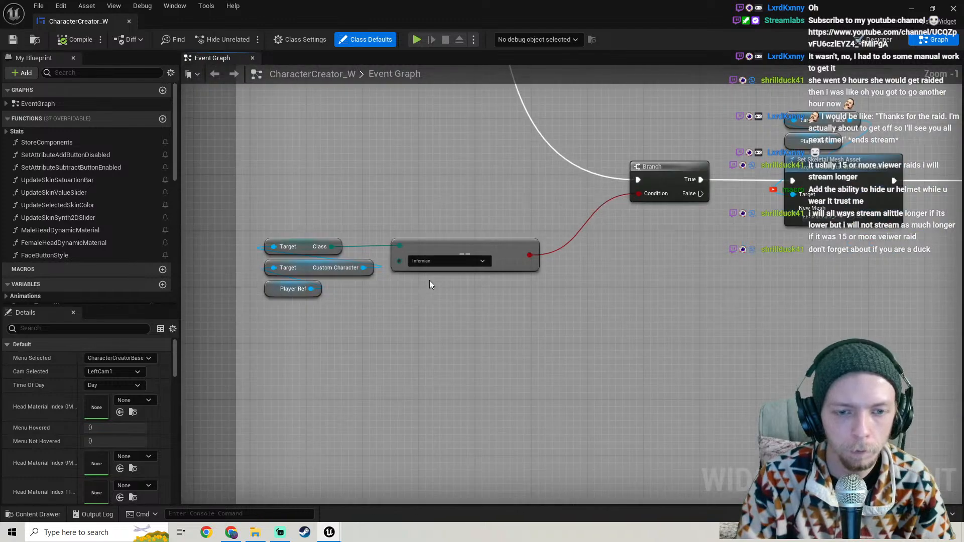
right_drag(478, 288, 0, 262)
scroll(492, 257, down, 4)
right_drag(512, 247, 383, 229)
Move the row of purple comment blocks and the adjacent grey comment up, clear of the large Set Male comment
scroll(383, 229, down, 6)
right_drag(324, 183, 782, 327)
mouse_move(529, 361)
right_down()
mouse_move(507, 322)
mouse_move(691, 306)
mouse_move(542, 361)
right_up()
scroll(542, 362, up, 3)
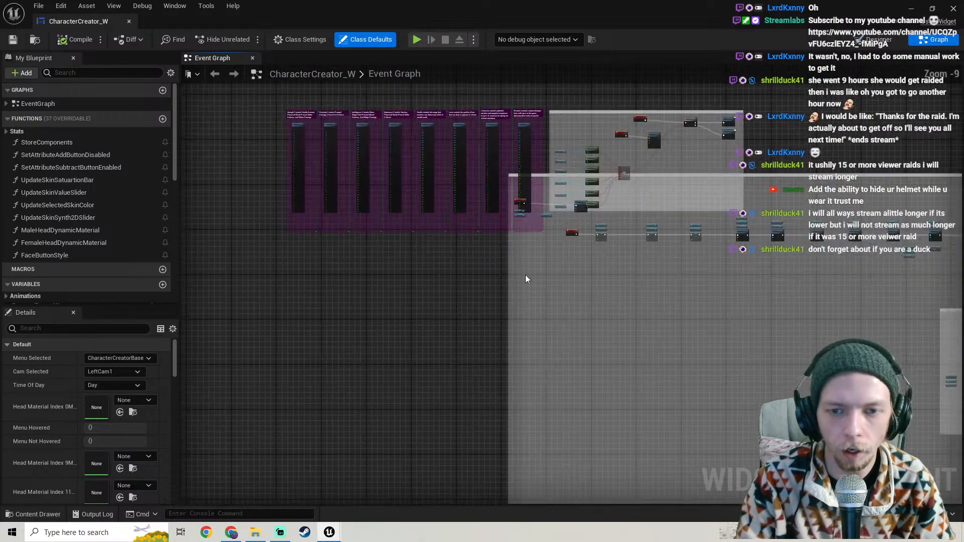
right_drag(527, 285, 489, 308)
right_drag(565, 309, 577, 238)
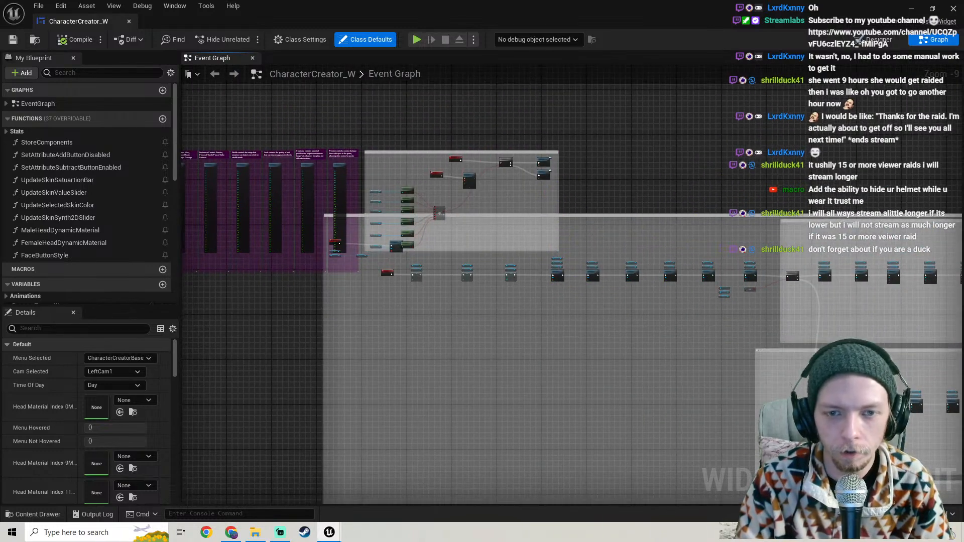
right_drag(576, 186, 626, 230)
drag(399, 219, 277, 190)
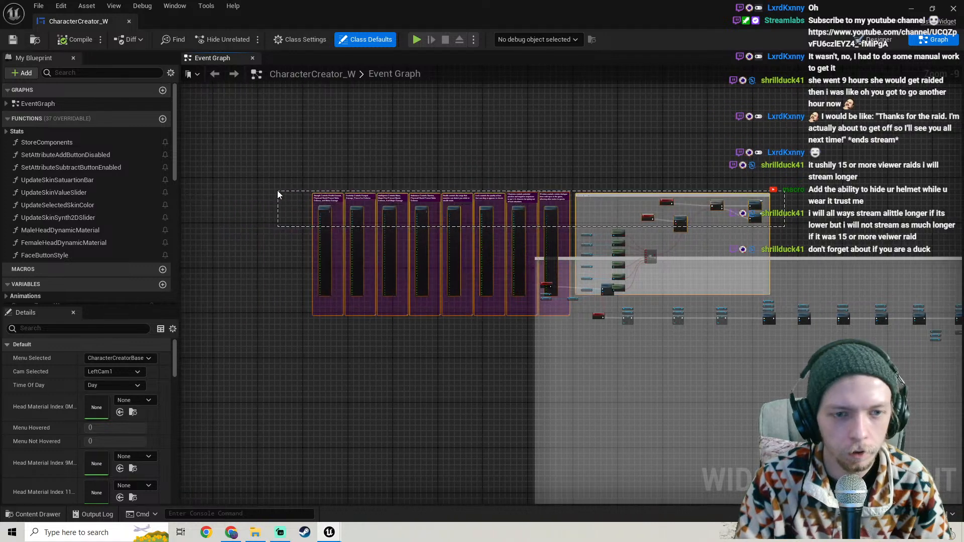
drag(594, 196, 591, 108)
Move the SetMale event and its appearance menu reference nodes down into the Set Male comment beside the bind node
scroll(560, 212, up, 3)
scroll(489, 205, up, 2)
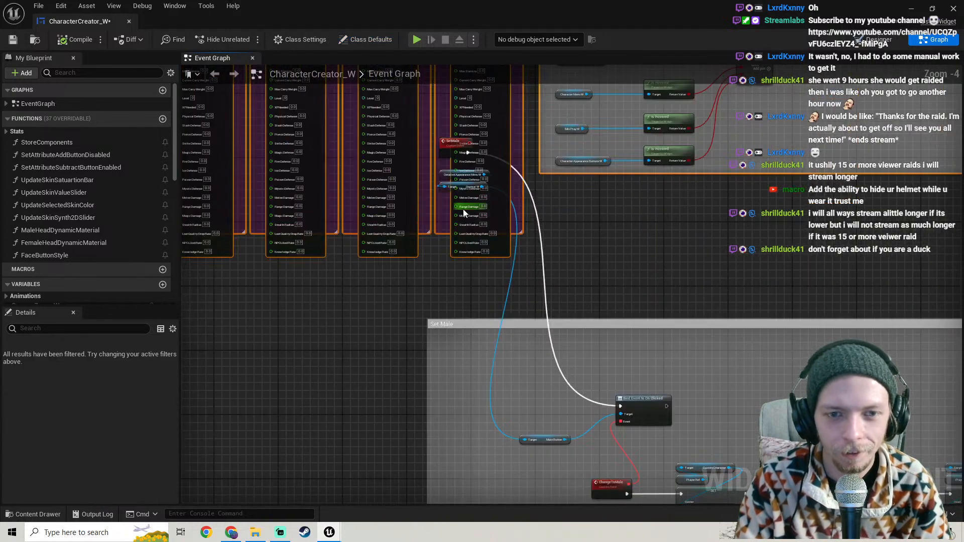
drag(444, 199, 454, 427)
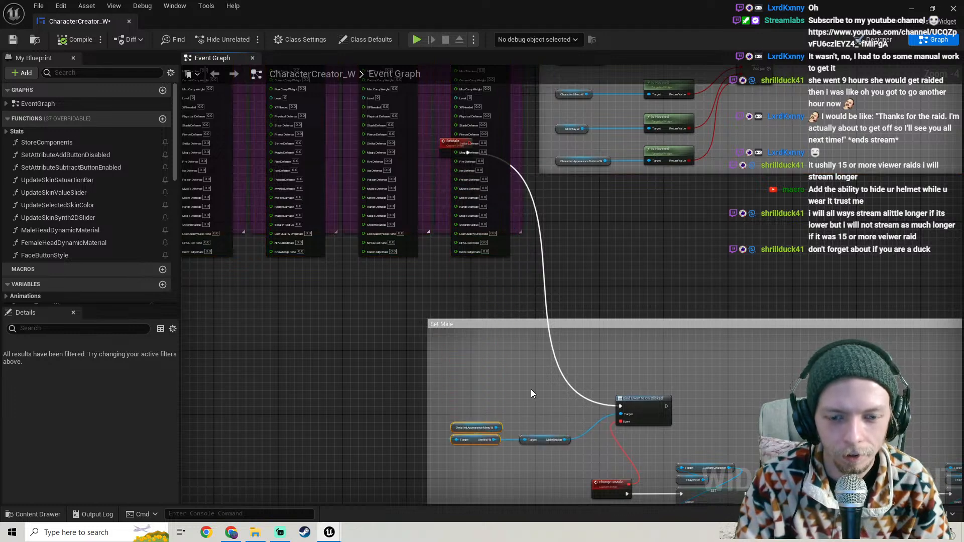
right_drag(524, 385, 515, 369)
drag(431, 126, 463, 379)
Move the purple comment blocks and adjacent grey comment farther above the Set Male comment and save the widget
scroll(507, 225, down, 8)
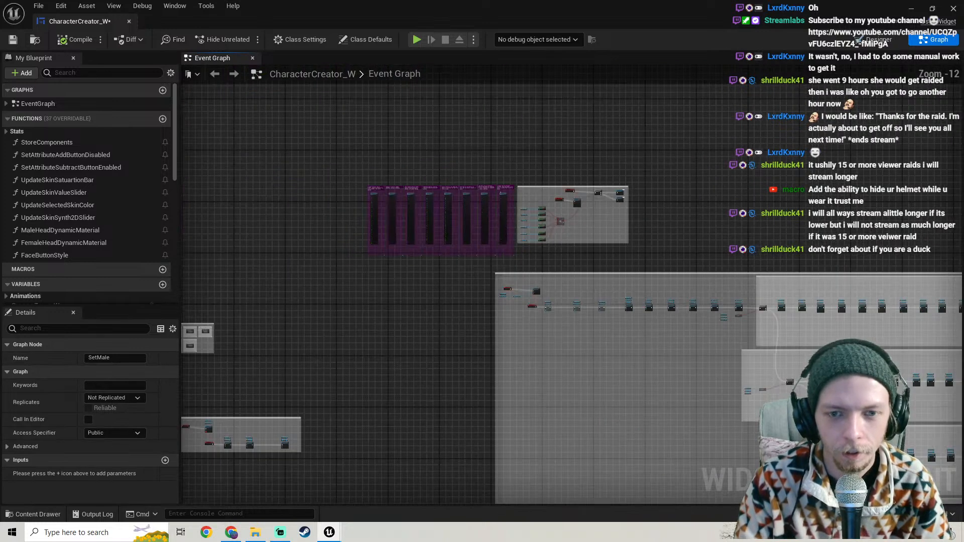
drag(405, 213, 353, 149)
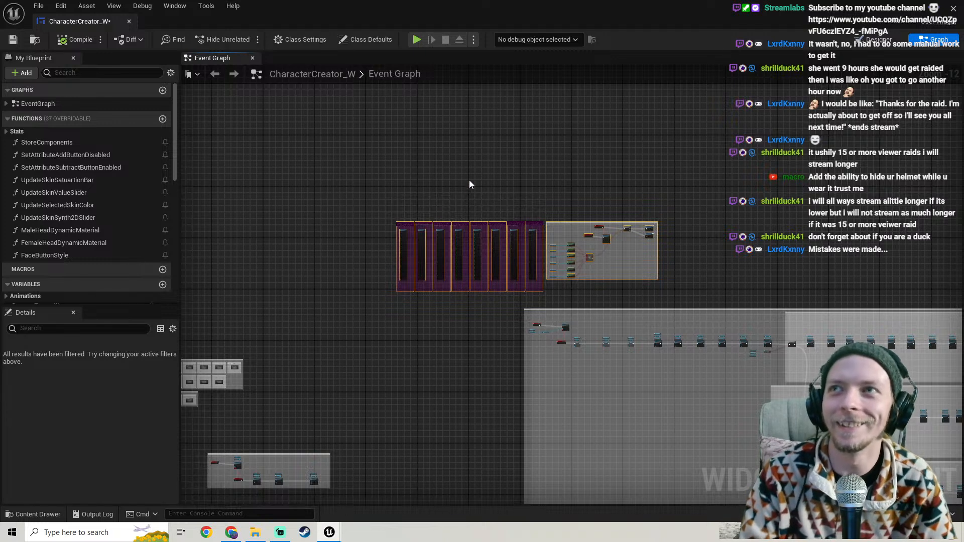
drag(405, 260, 436, 77)
right_drag(517, 145, 477, 357)
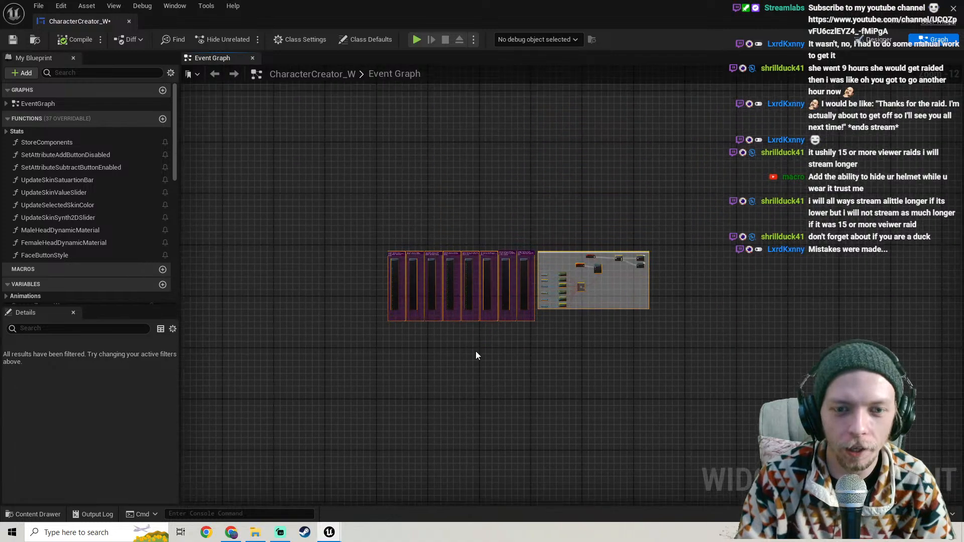
right_drag(488, 281, 516, 86)
right_drag(591, 333, 460, 137)
right_drag(390, 48, 591, 498)
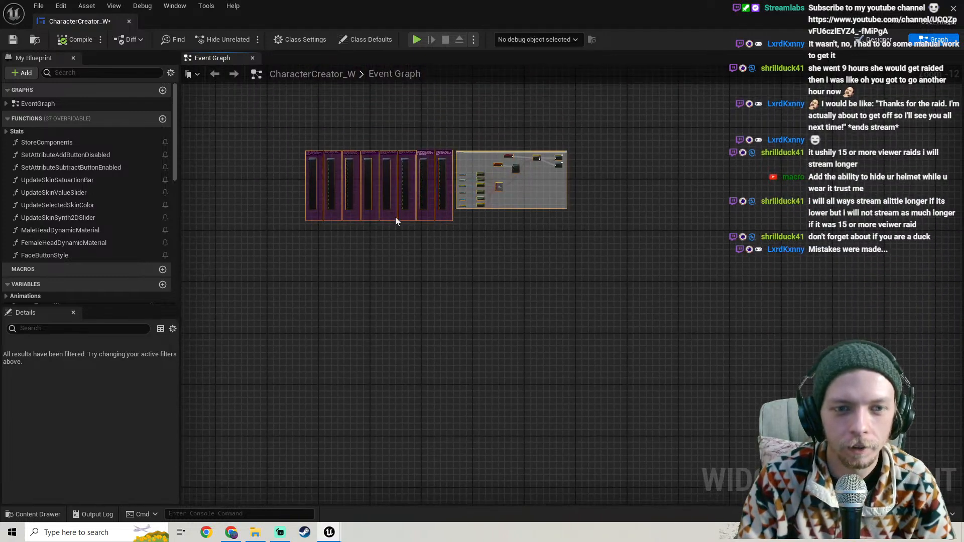
right_drag(387, 188, 420, 97)
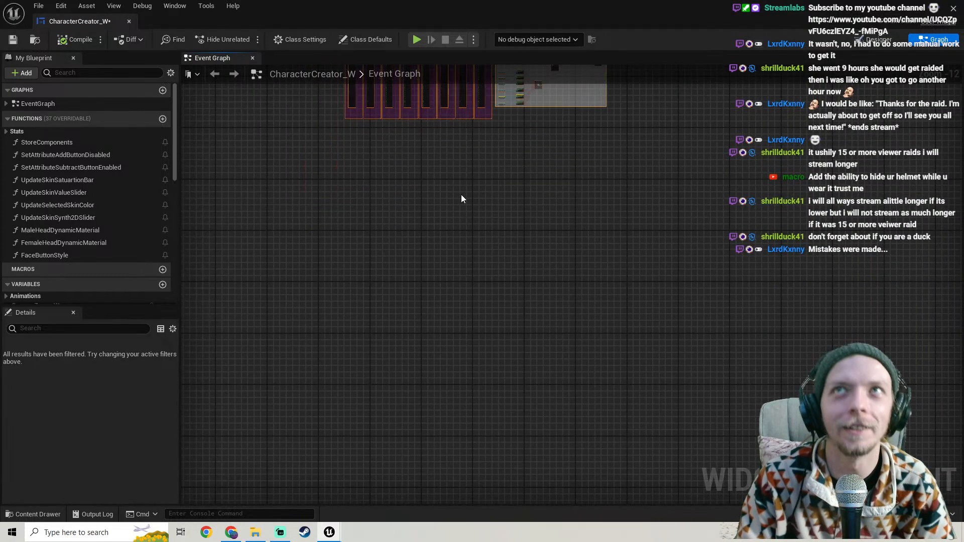
right_drag(441, 259, 544, 433)
click(13, 39)
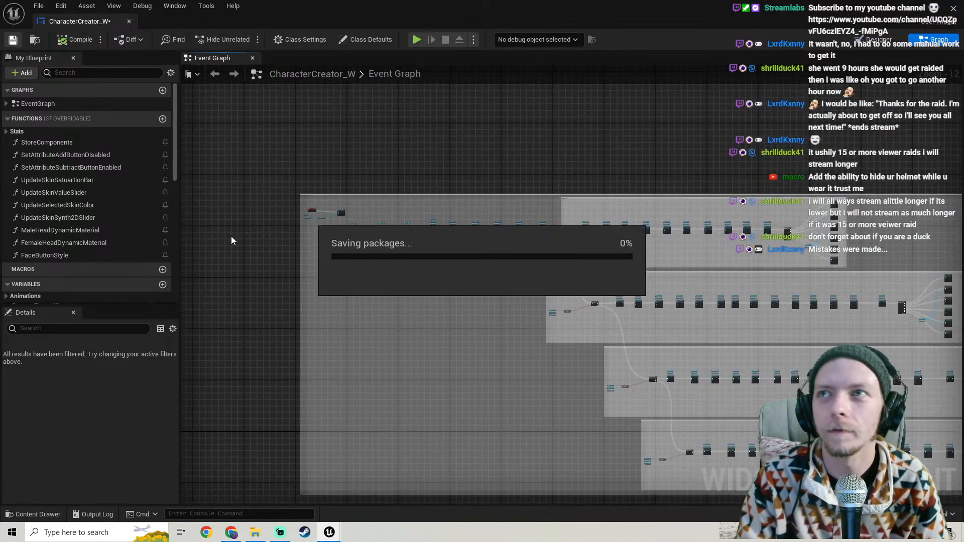
right_drag(415, 325, 900, 205)
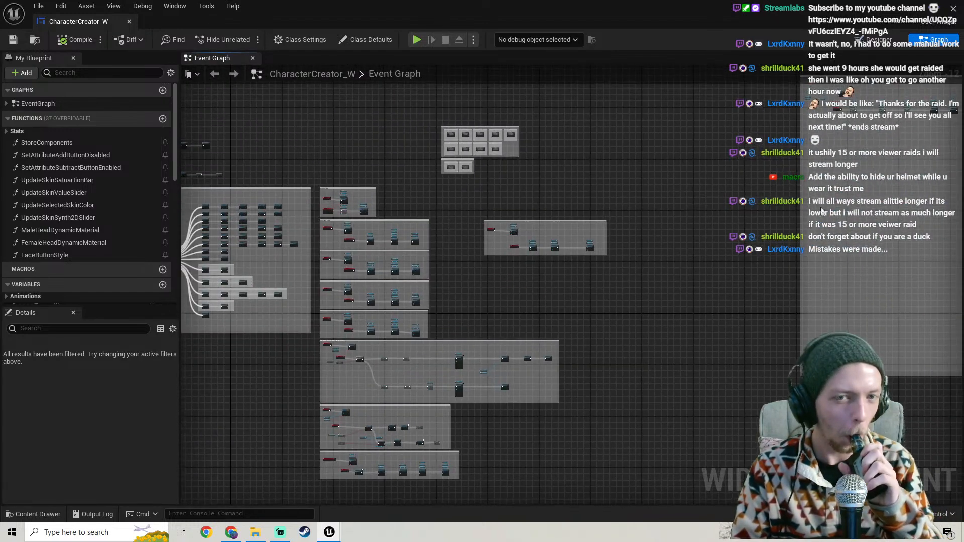
Open the Sets Infernian collapsed graph inside the Sets Classes comment of the event graph
right_drag(578, 203, 626, 332)
scroll(535, 280, up, 9)
right_drag(531, 284, 596, 357)
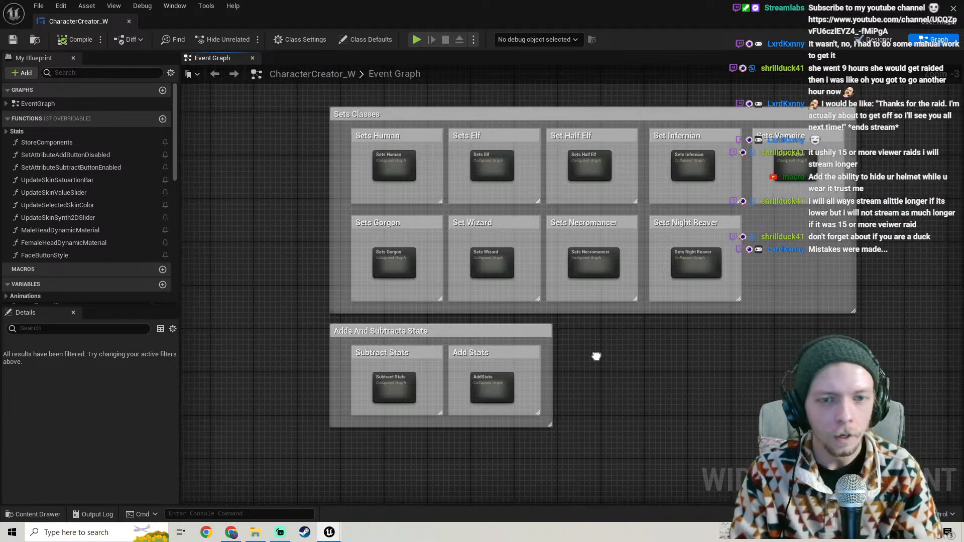
right_drag(682, 384, 600, 393)
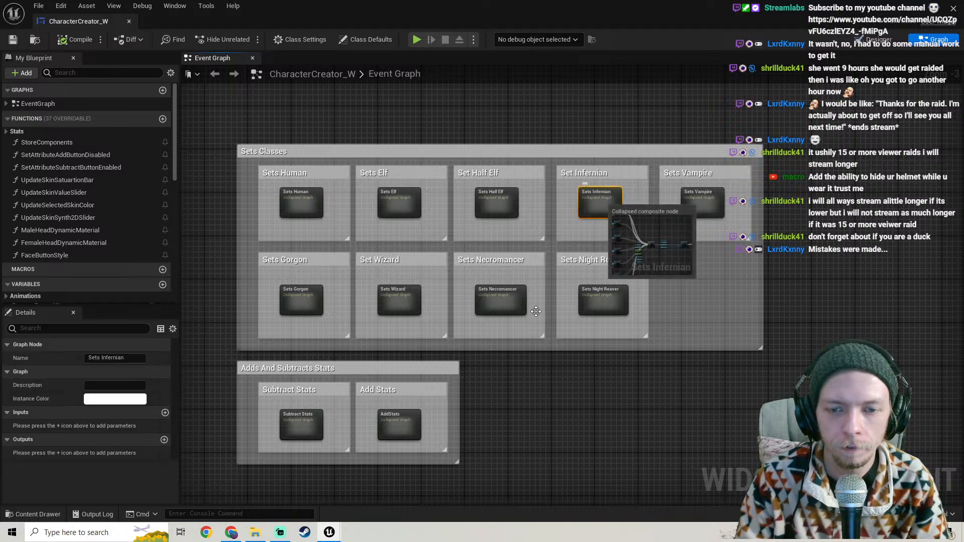
double_click(587, 207)
Move the gender check, Branch and its two following nodes farther right, leaving free space after the last Set Is Enabled node
right_drag(657, 302, 389, 254)
scroll(399, 250, up, 6)
scroll(454, 266, down, 2)
drag(392, 385, 793, 182)
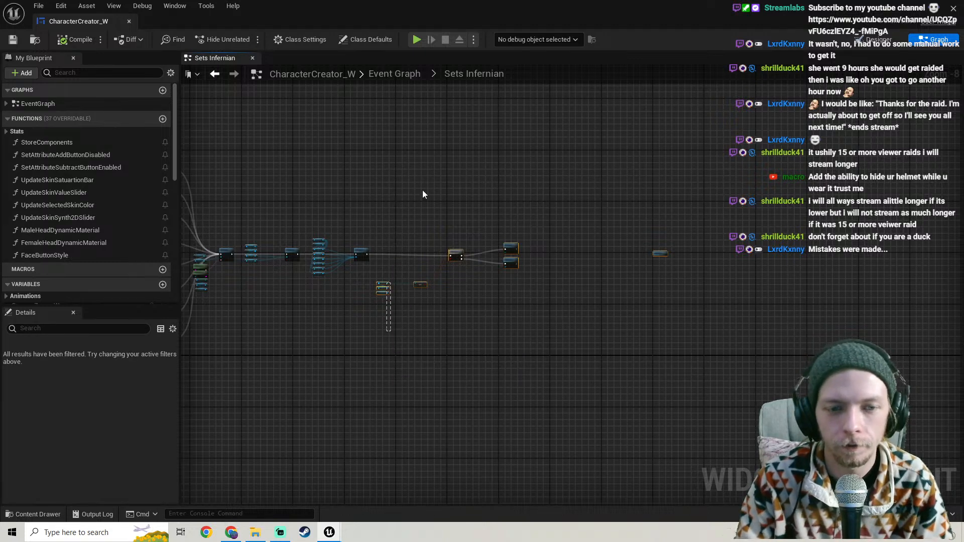
scroll(407, 210, up, 2)
drag(465, 262, 652, 261)
scroll(351, 296, up, 2)
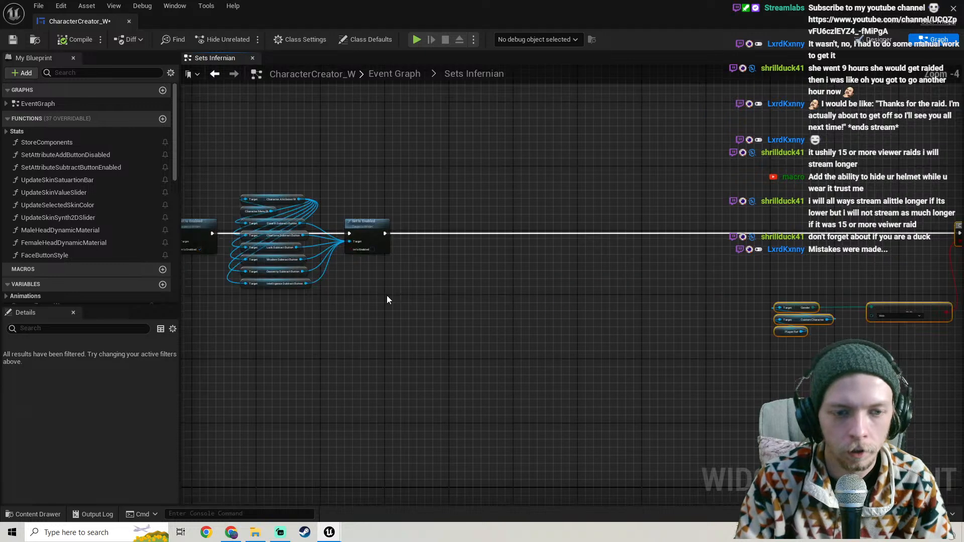
Place a copy of the Player Ref node in the free space after the last Set Is Enabled node
scroll(58, 222, down, 3)
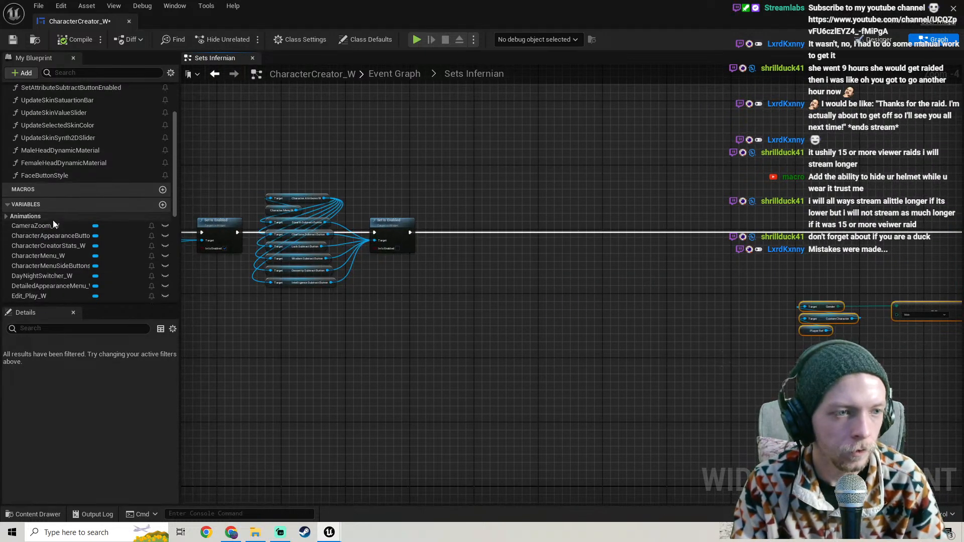
scroll(348, 317, up, 1)
right_drag(417, 319, 842, 328)
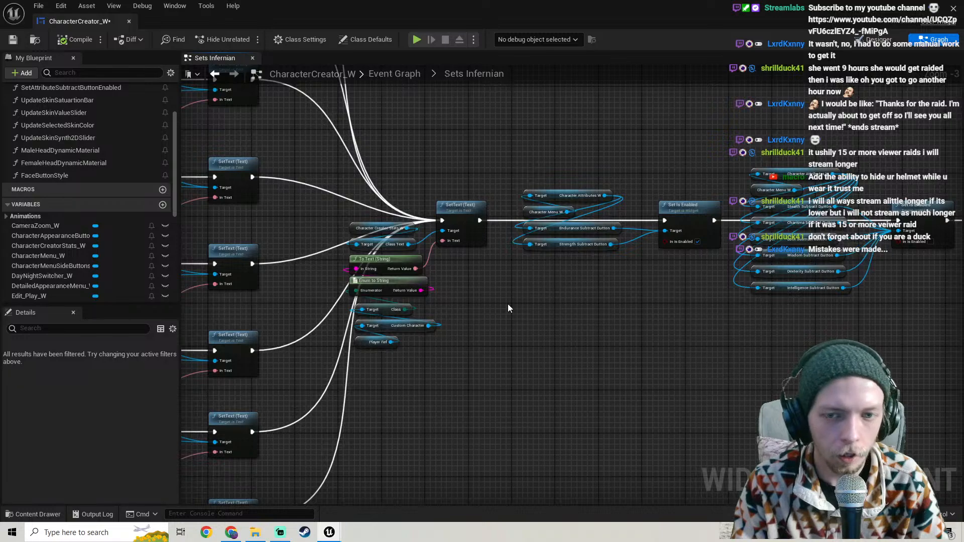
scroll(507, 303, down, 2)
right_drag(507, 303, 471, 276)
scroll(615, 297, up, 2)
click(477, 257)
scroll(477, 257, down, 4)
right_drag(560, 252, 434, 266)
scroll(434, 266, up, 1)
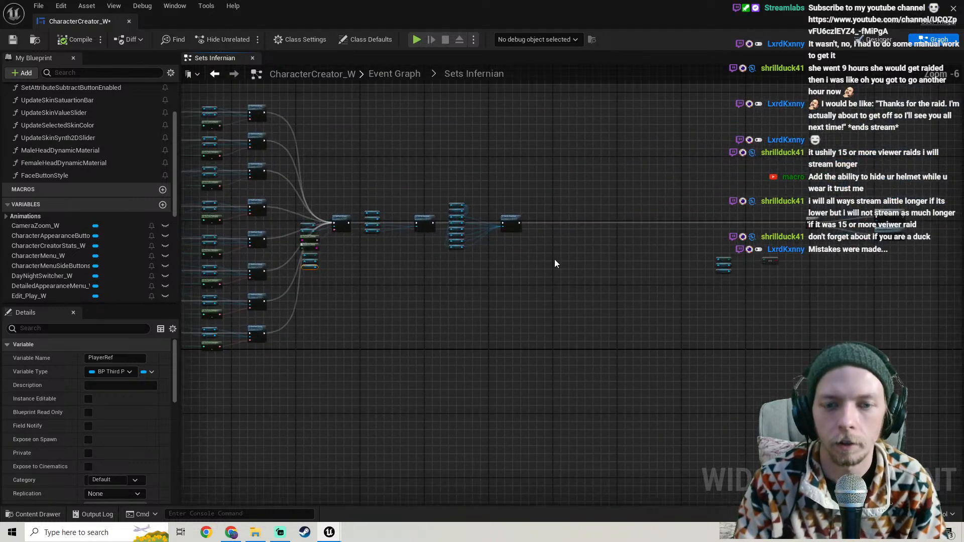
scroll(558, 257, up, 3)
drag(513, 275, 495, 254)
text(face)
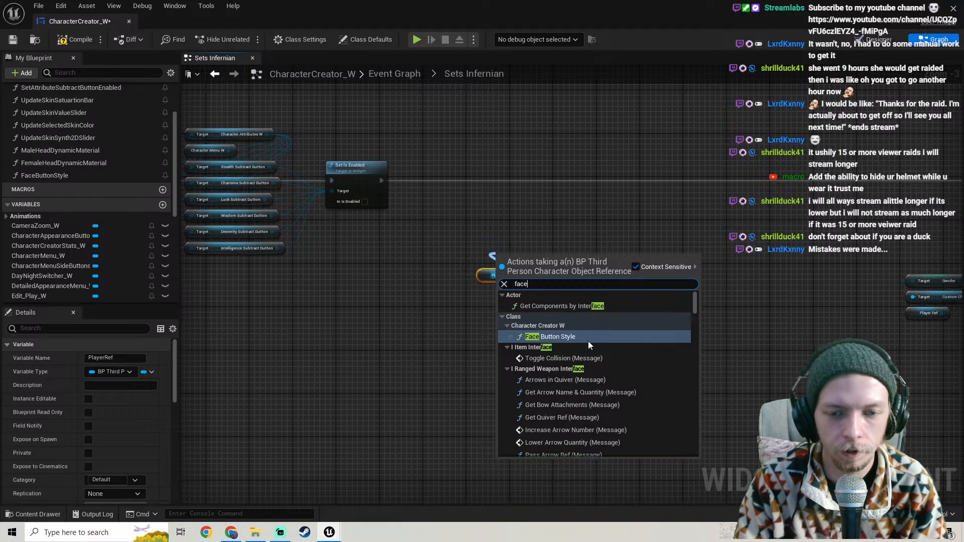
scroll(588, 341, down, 5)
scroll(588, 341, down, 4)
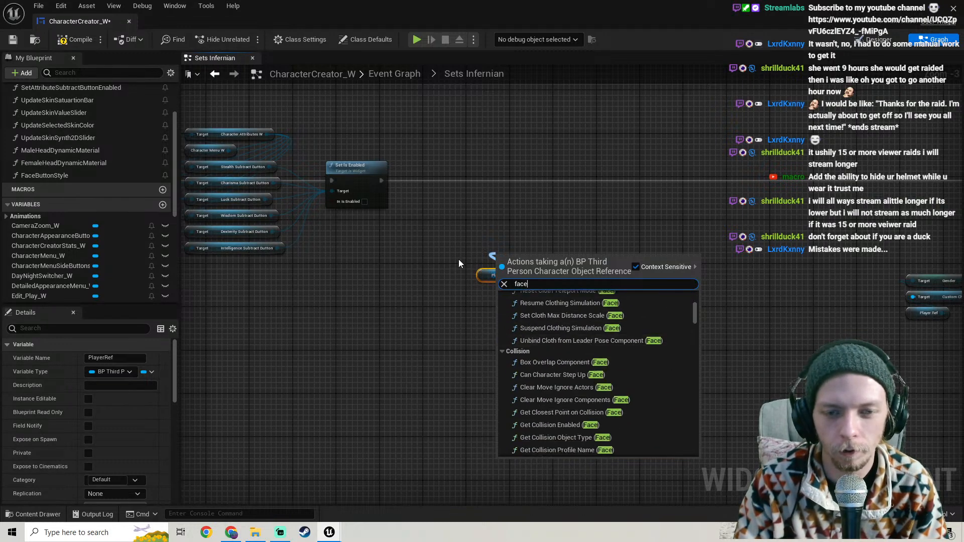
click(492, 269)
Get the Horns component from the new Player Ref node and add a Set Visibility node targeting it
drag(513, 275, 496, 239)
text(horn)
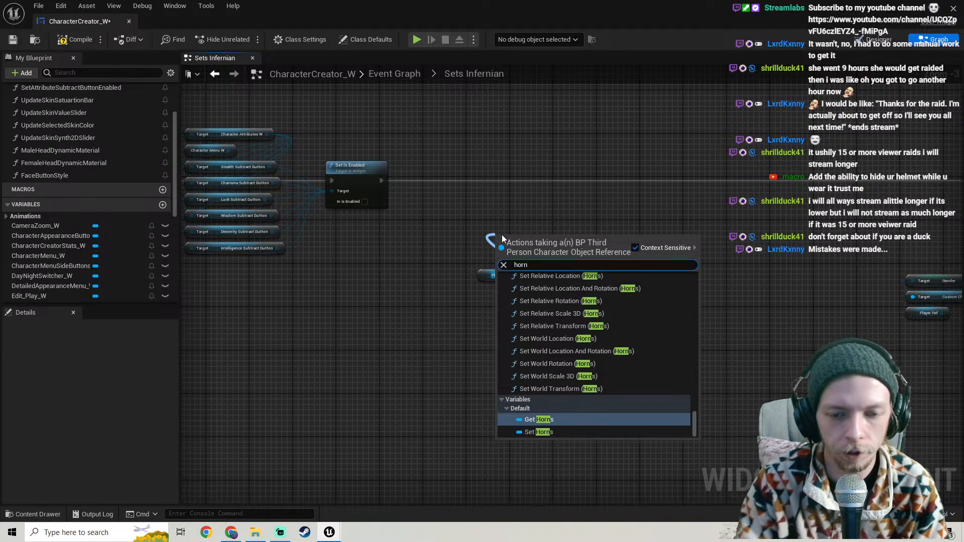
click(535, 419)
drag(521, 236, 559, 173)
text(set visi)
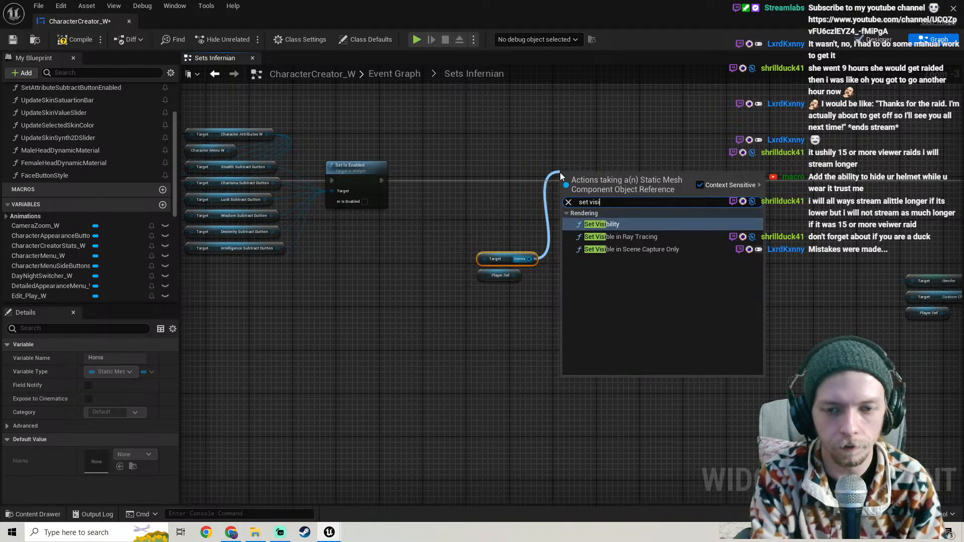
click(597, 224)
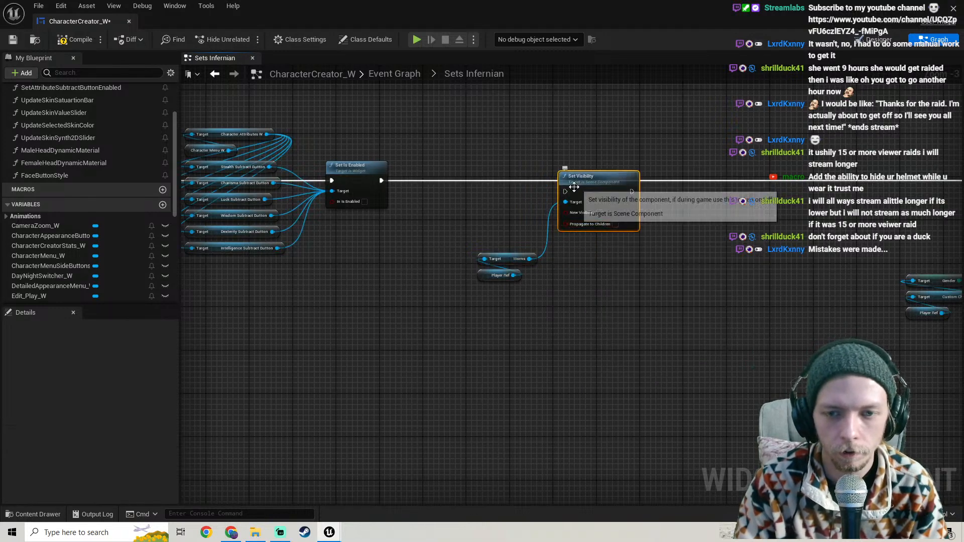
Wire the Set Visibility node's execution between the last Set Is Enabled node and the gender Branch
drag(565, 192, 384, 183)
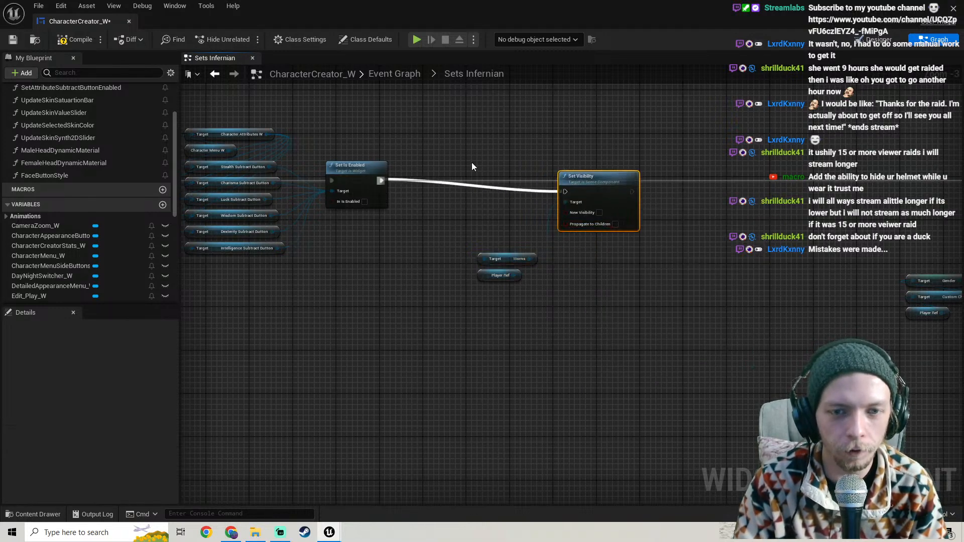
right_drag(540, 167, 492, 186)
drag(546, 199, 542, 195)
scroll(541, 194, down, 2)
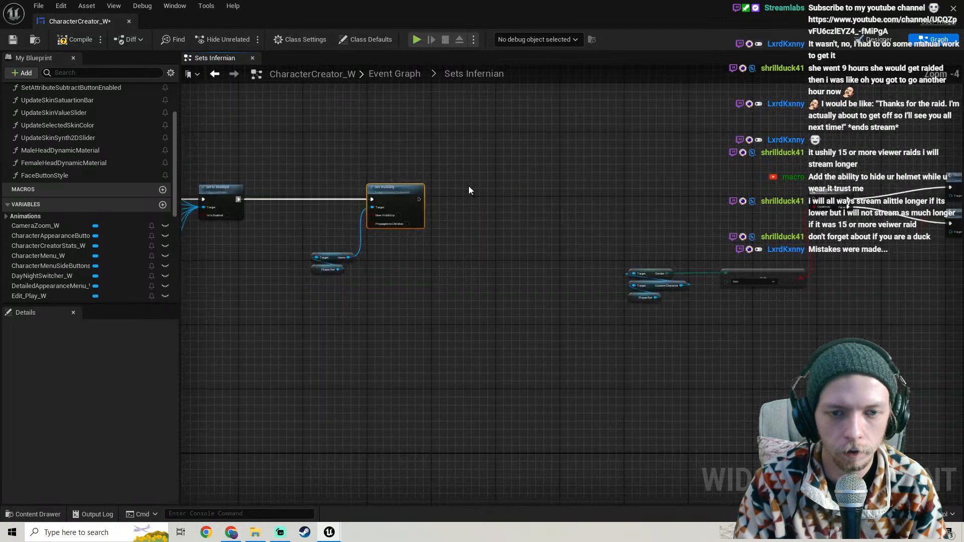
drag(433, 197, 727, 198)
scroll(534, 212, up, 4)
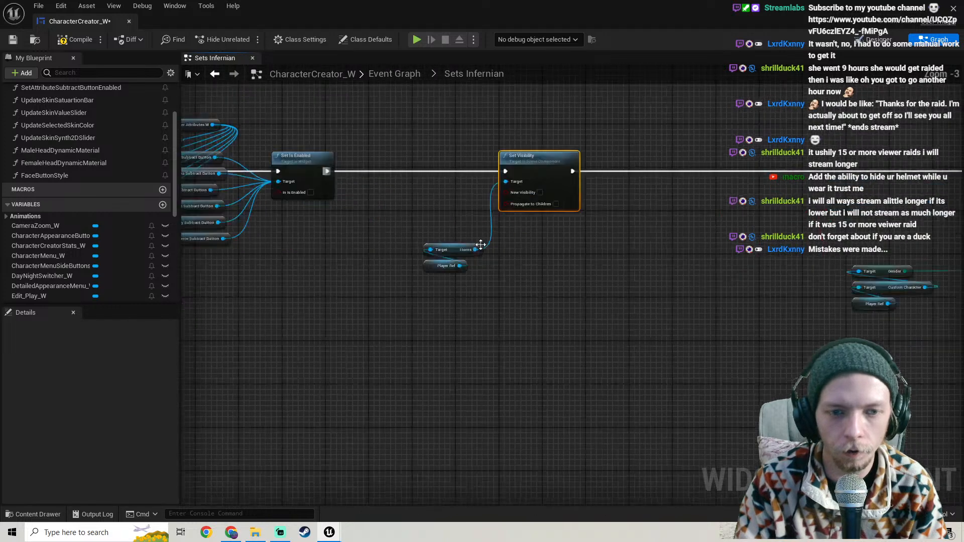
Move the Horns and Player Ref nodes directly above Set Visibility and enable its New Visibility option
click(448, 250)
drag(448, 249, 547, 88)
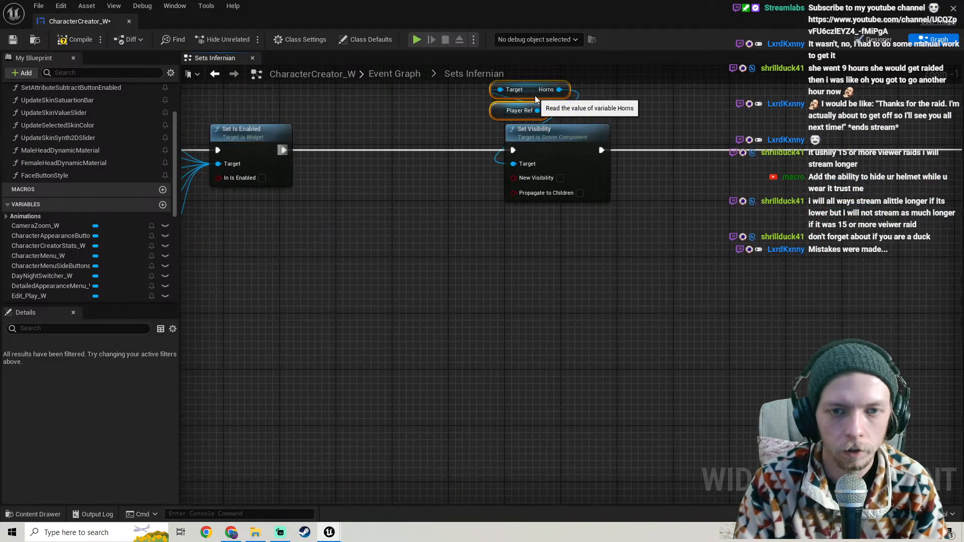
right_drag(557, 190, 516, 287)
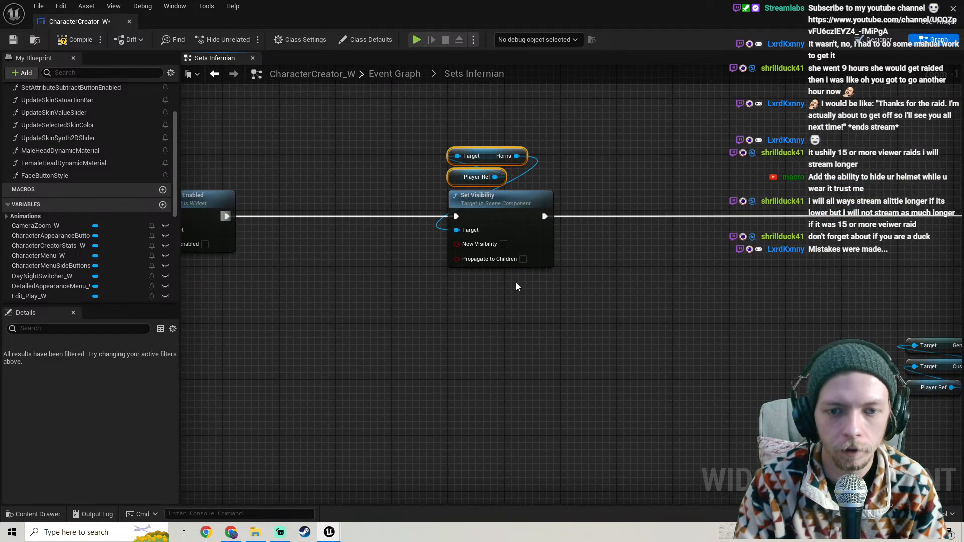
click(503, 245)
Move the Set Visibility, Horns and Player Ref nodes left, close to the last Set Is Enabled node, and save the widget
scroll(444, 294, down, 1)
right_drag(444, 294, 505, 313)
ctrl+click(543, 238)
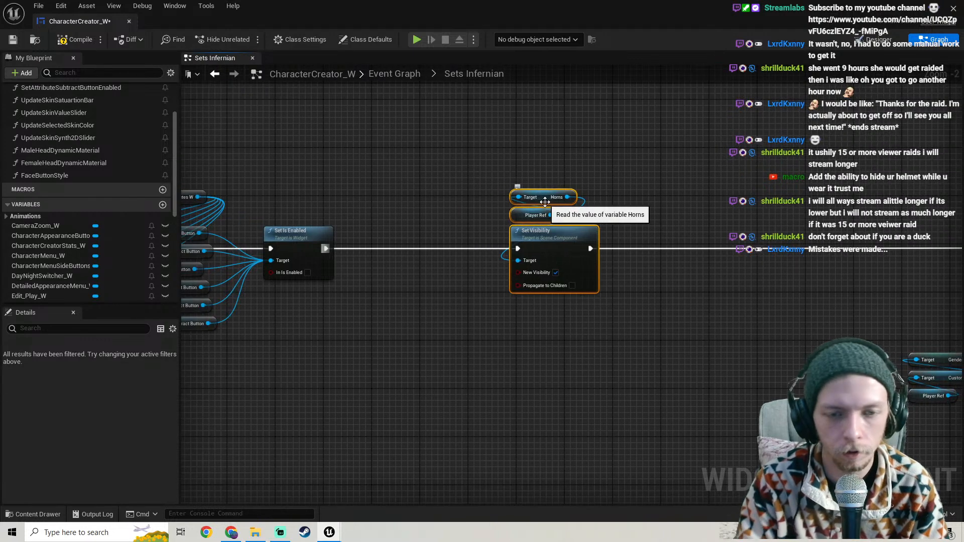
key(Left)
key(Left)
key(Left)
key(Left)
key(Left)
key(Left)
key(Left)
key(Left)
key(Left)
key(Left)
key(Left)
key(Left)
key(Left)
key(Left)
key(Left)
key(Left)
key(Left)
scroll(544, 202, down, 2)
mouse_move(544, 202)
right_down()
mouse_move(579, 197)
mouse_move(529, 211)
right_up()
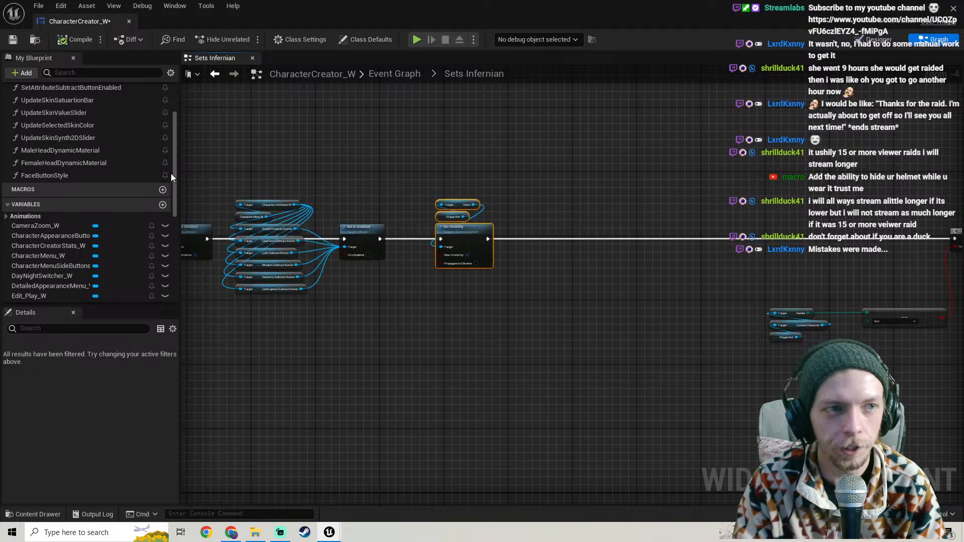
click(13, 39)
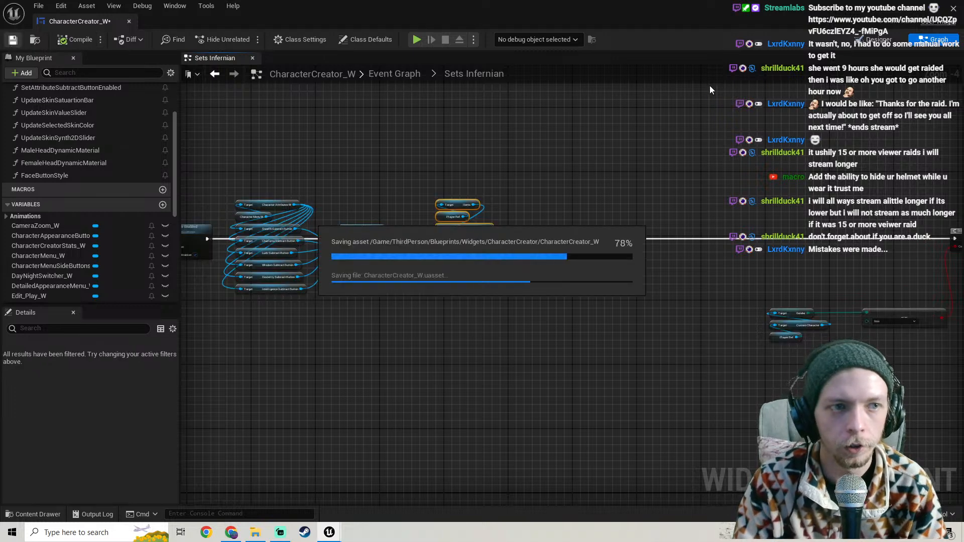
Playtest the MainMenu level, start a game on Very Hard difficulty and open the character creator's class selection
click(911, 7)
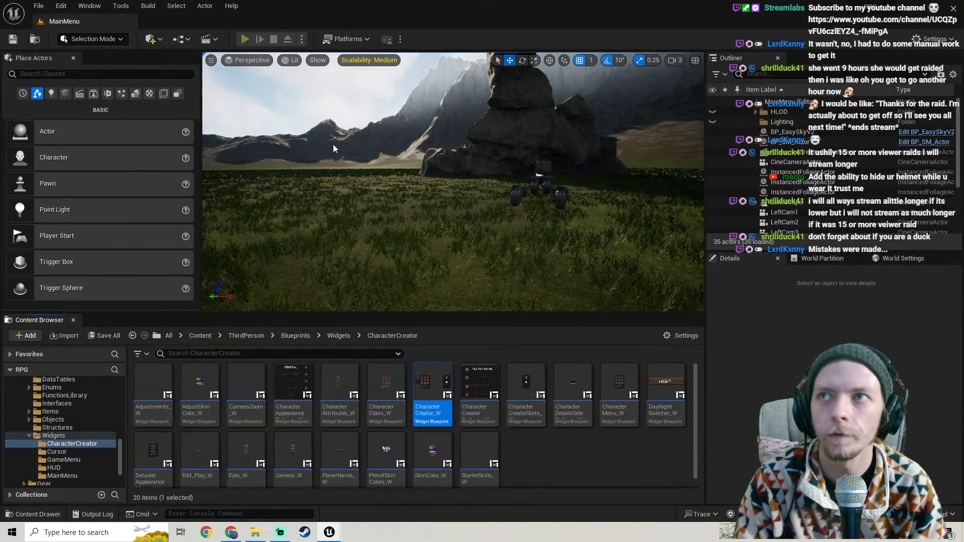
click(440, 154)
click(465, 231)
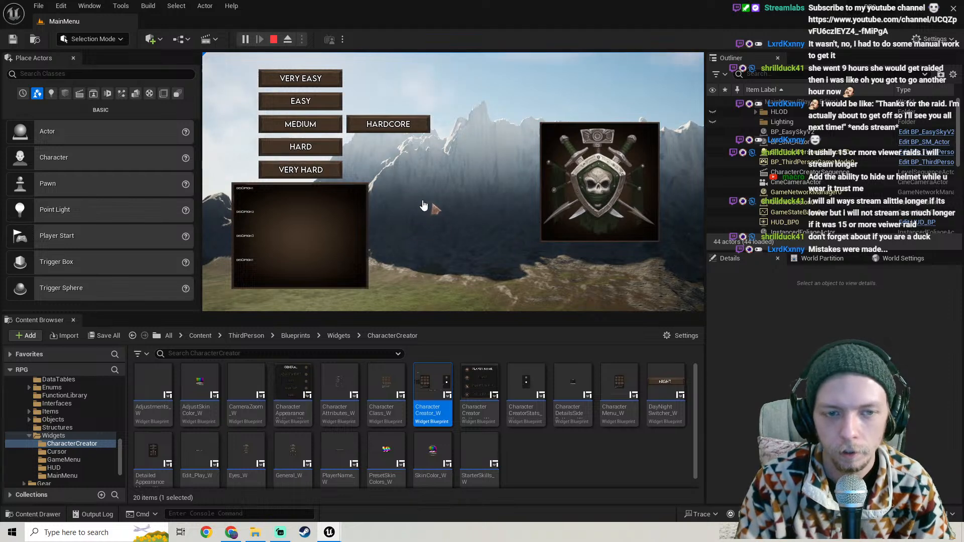
click(318, 177)
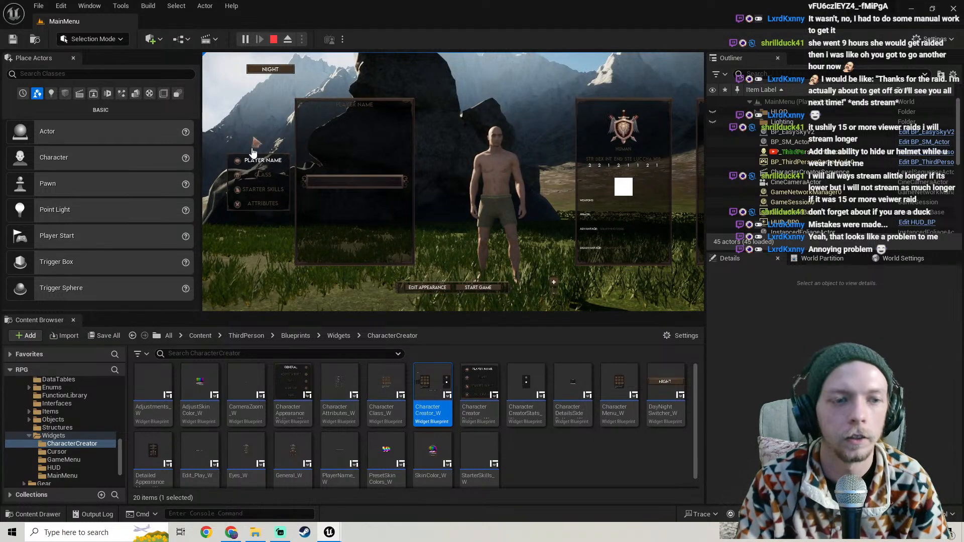
click(264, 176)
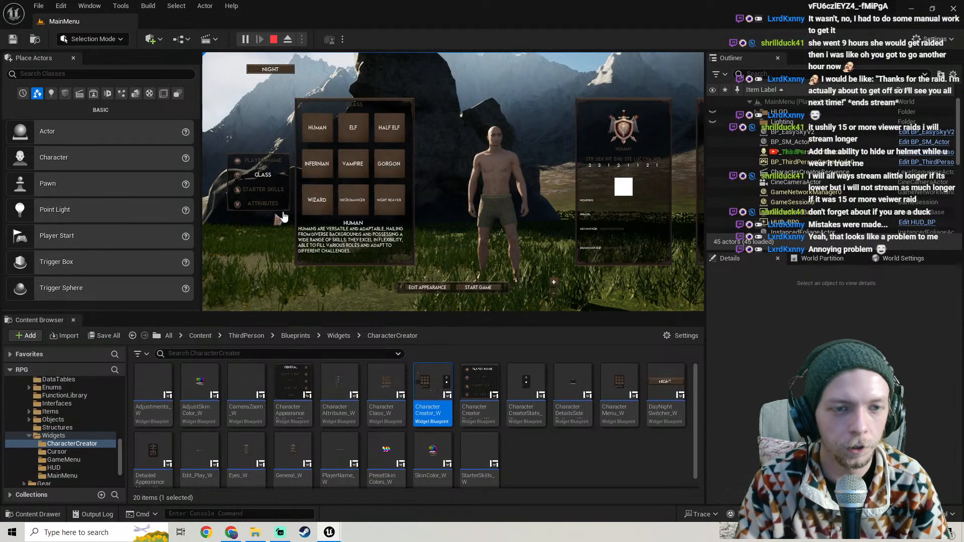
Check the horns on the Infernian class, switch to the Human and Vampire classes to compare, and end the playtest
click(351, 137)
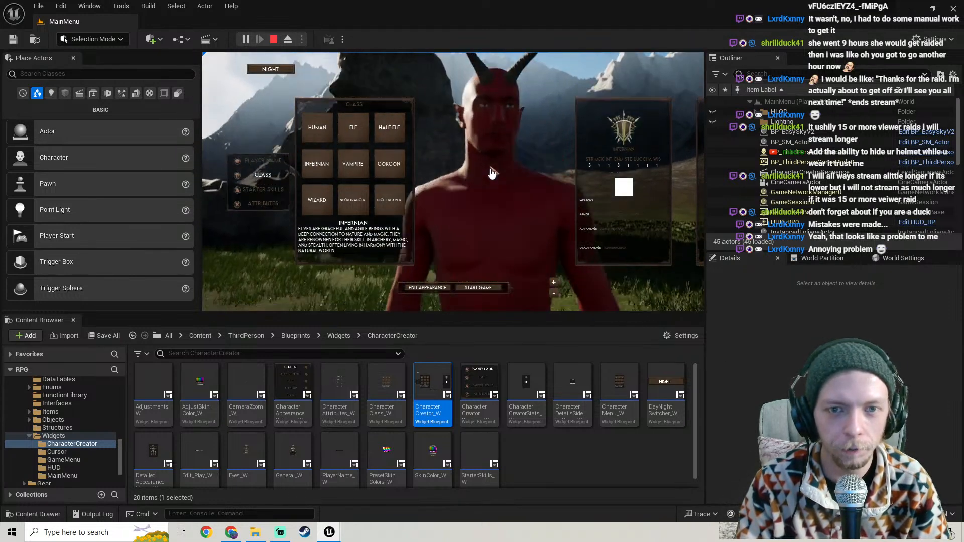
scroll(499, 182, down, 3)
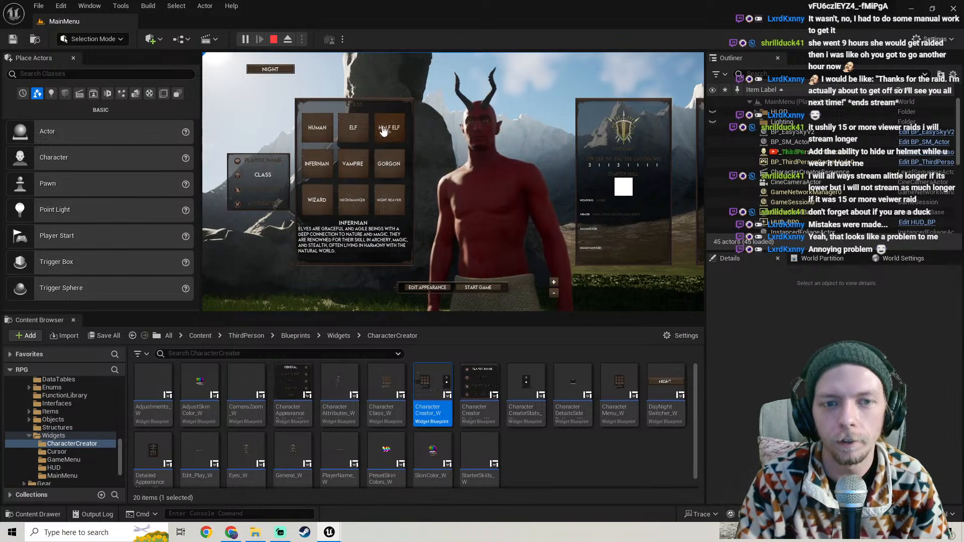
click(353, 129)
click(317, 128)
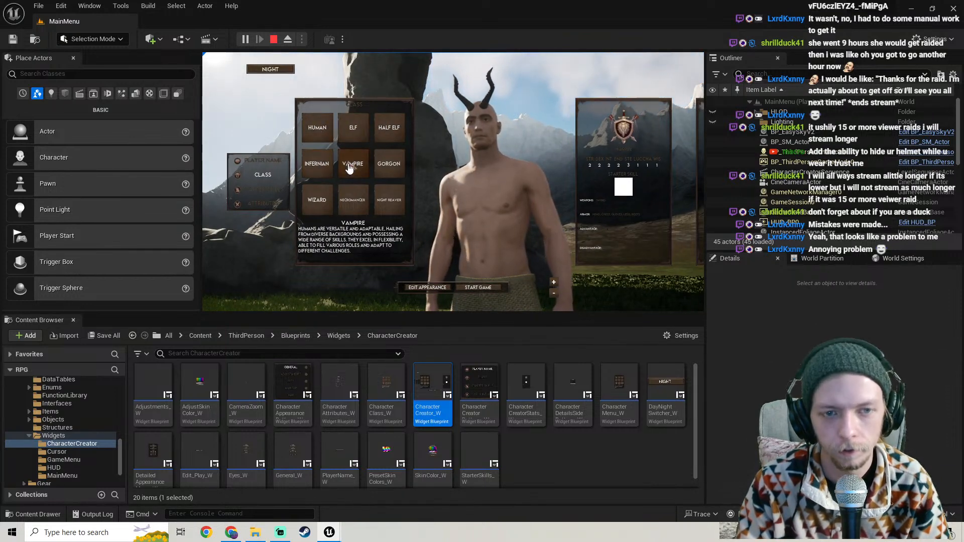
click(367, 173)
key(Escape)
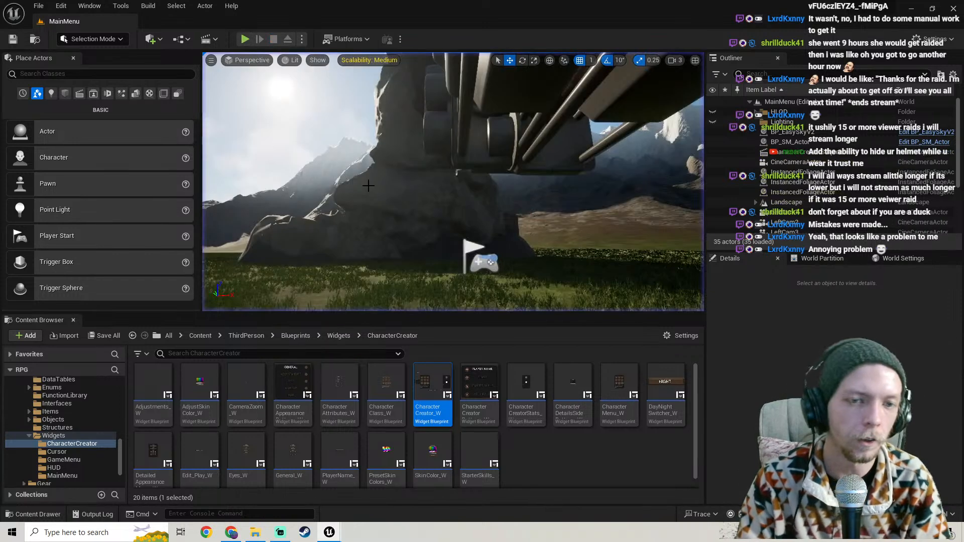
Return to the CharacterCreator_W event graph and open the Sets Human collapsed graph
click(374, 504)
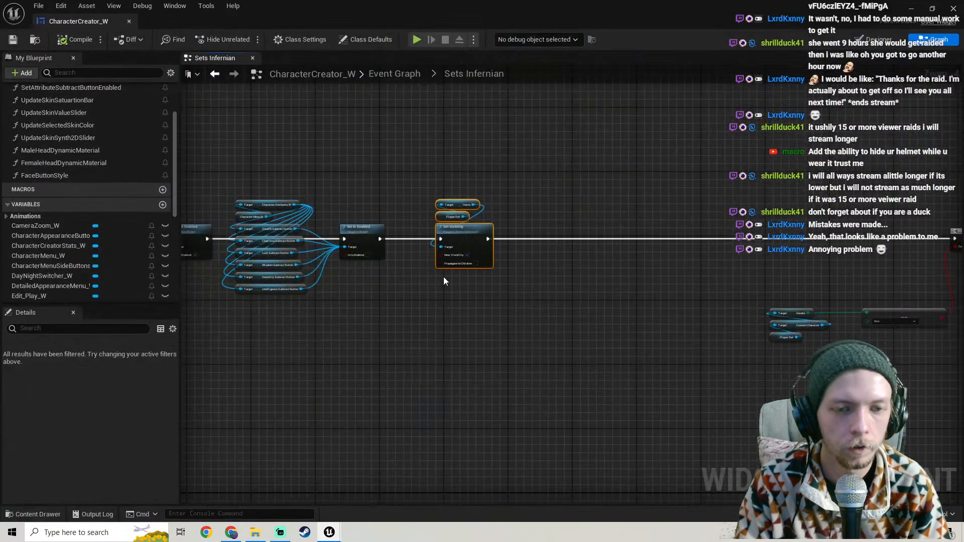
scroll(463, 215, down, 1)
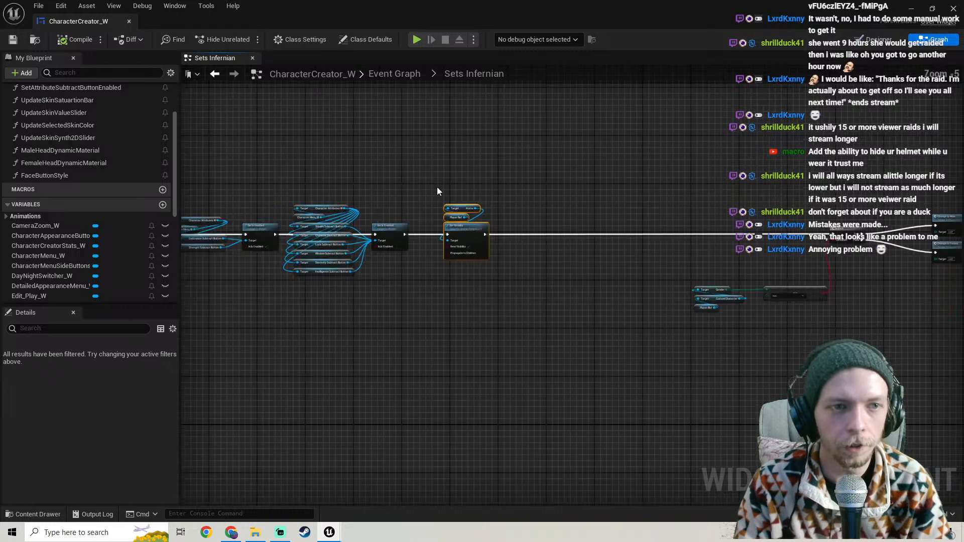
right_drag(437, 190, 554, 187)
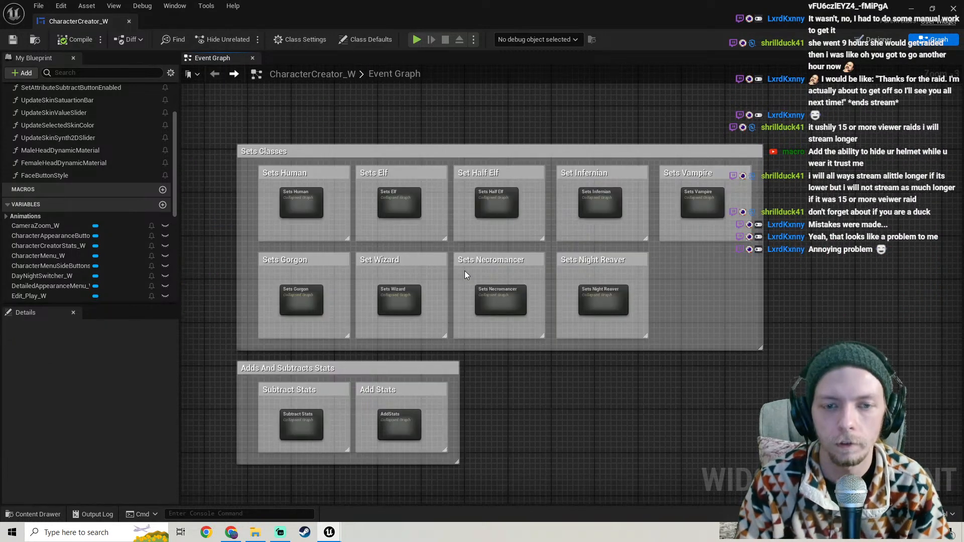
right_drag(465, 270, 518, 265)
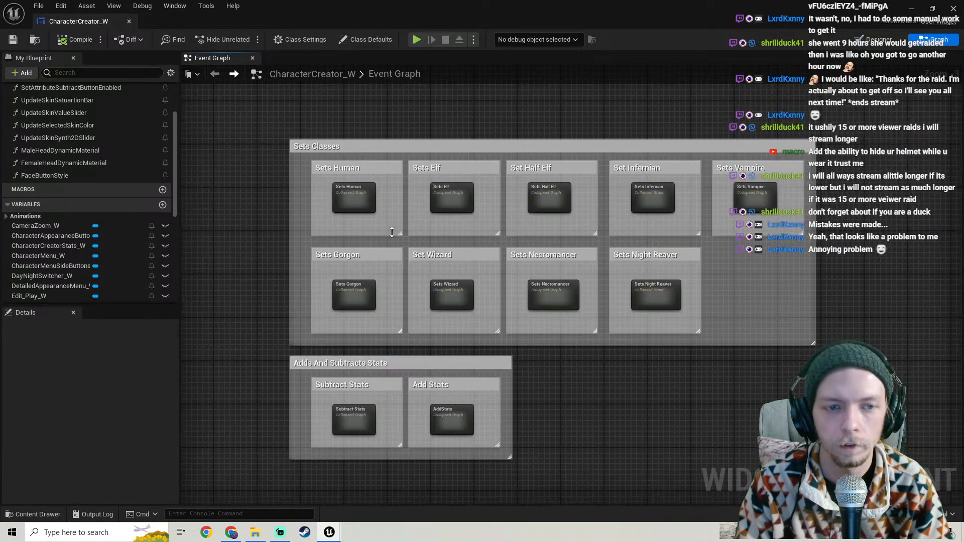
double_click(354, 199)
In Sets Human, move the Branch, gender check and both Change To nodes right to leave a wide gap after Set Brush
right_drag(635, 303, 323, 281)
scroll(369, 283, up, 4)
scroll(423, 288, up, 2)
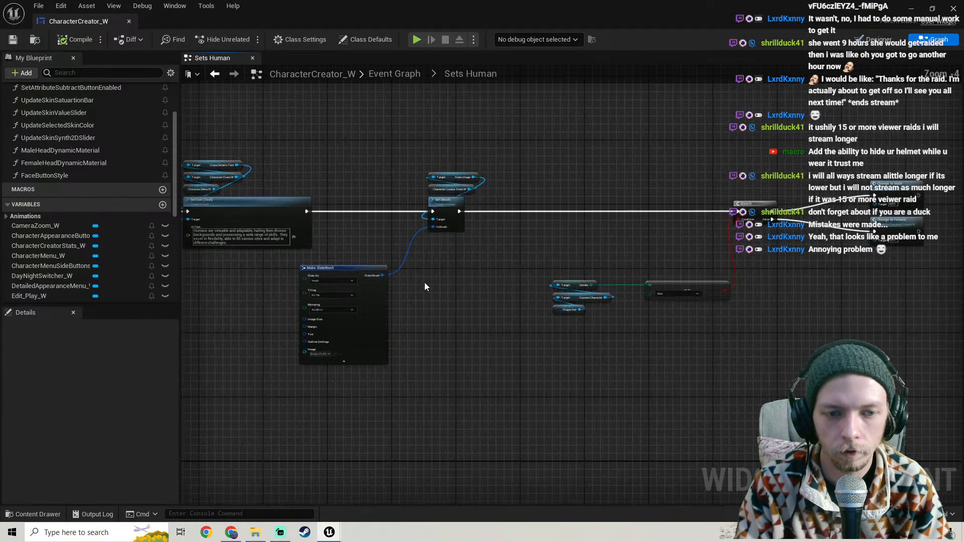
right_drag(518, 282, 287, 272)
scroll(395, 260, down, 1)
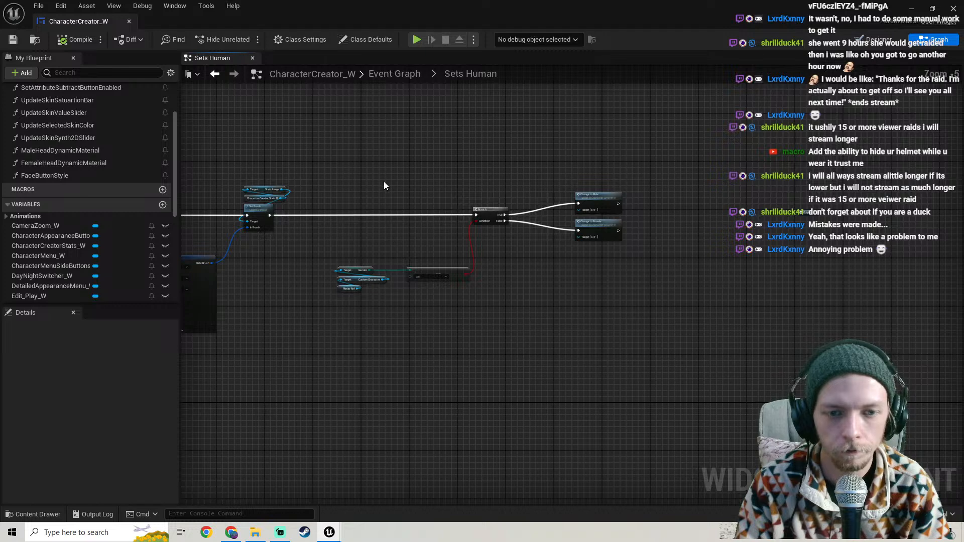
drag(438, 346, 557, 320)
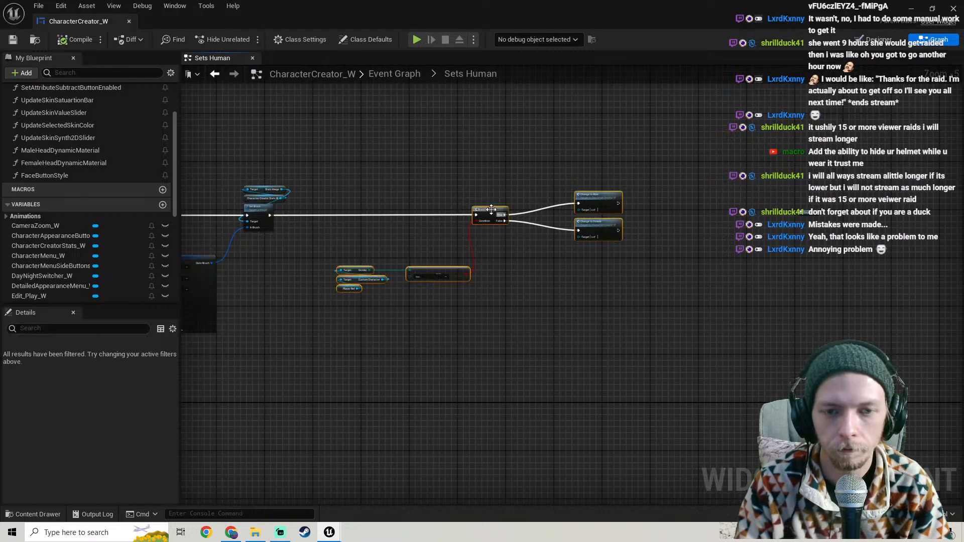
drag(495, 211, 609, 221)
scroll(609, 221, up, 3)
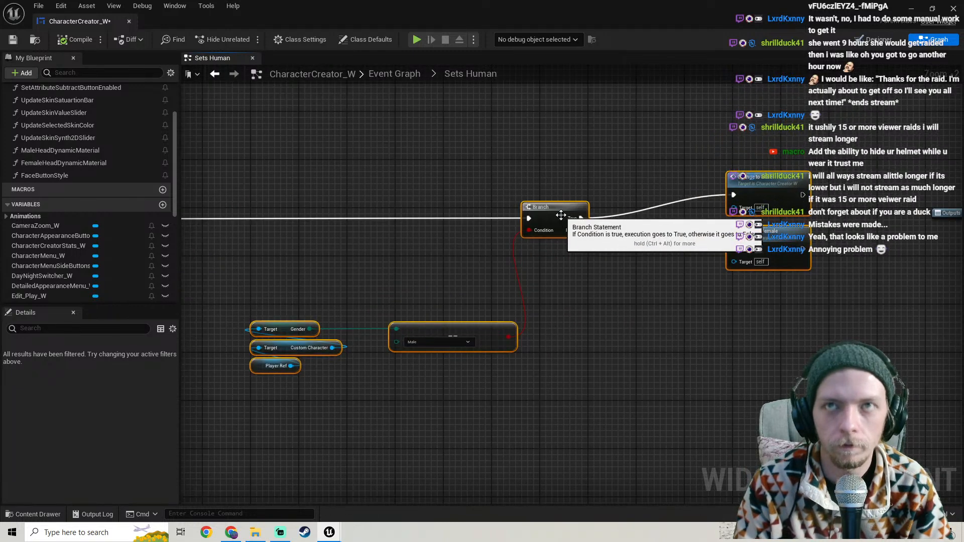
scroll(562, 215, down, 3)
click(506, 211)
drag(506, 215, 654, 215)
right_drag(493, 256, 763, 229)
drag(742, 279, 365, 160)
drag(608, 192, 642, 193)
right_drag(243, 229, 376, 229)
click(444, 210)
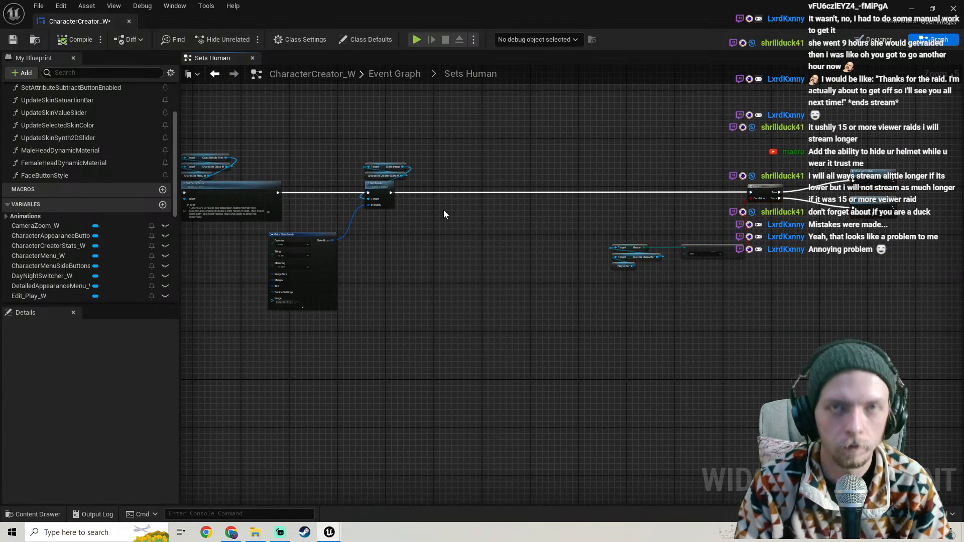
Paste the horns' Set Visibility nodes into Sets Human and wire them between Set Brush and the Branch
key(ctrl+v)
scroll(443, 210, up, 3)
mouse_move(478, 236)
mouse_down()
mouse_move(477, 165)
mouse_move(332, 177)
mouse_up()
scroll(520, 175, down, 1)
right_drag(521, 175, 309, 193)
drag(310, 192, 795, 192)
right_drag(298, 214, 457, 197)
click(437, 196)
right_drag(417, 264, 440, 309)
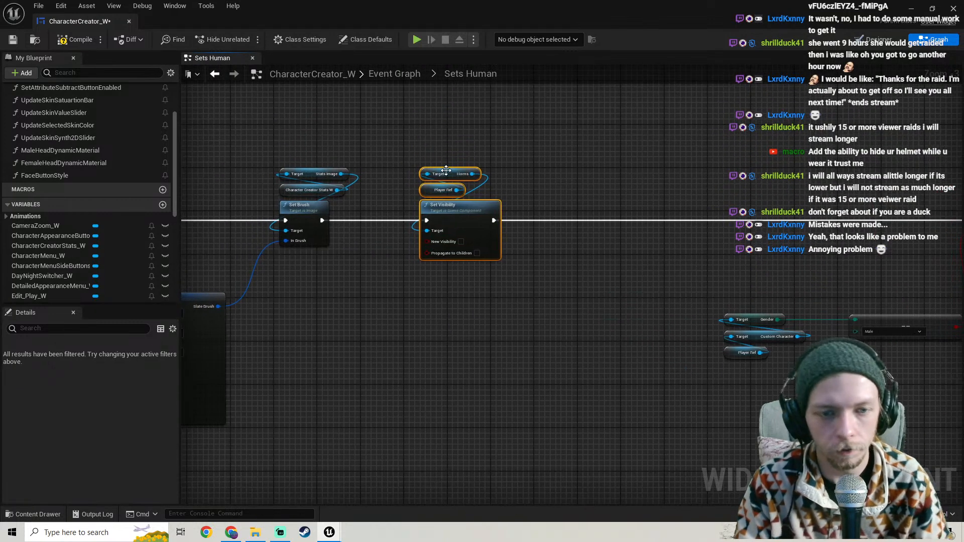
Compile and save the widget and return to its event graph
click(72, 44)
click(13, 39)
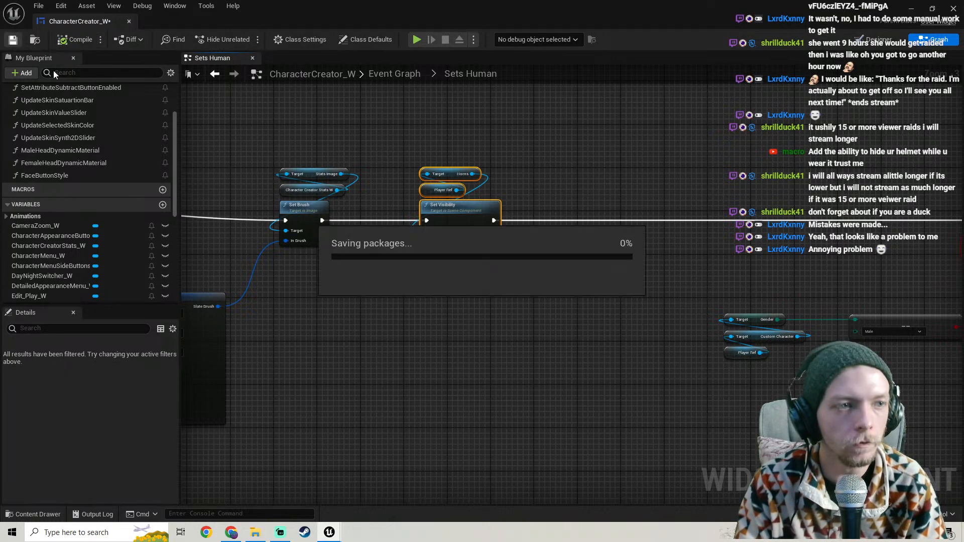
click(215, 73)
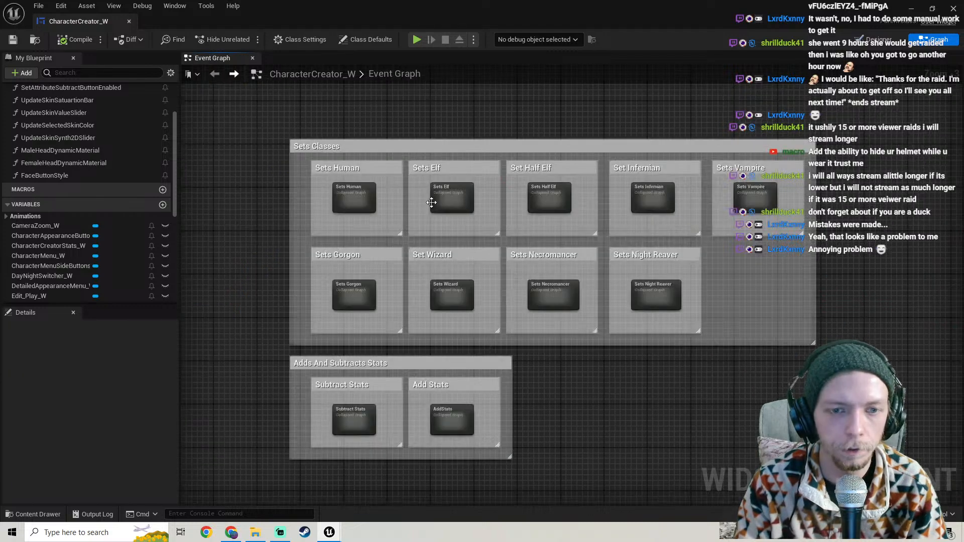
Open the Sets Elf graph and move the Branch, gender check and both Change To nodes further right of Set Brush
double_click(444, 199)
right_drag(670, 290, 229, 237)
scroll(454, 256, up, 5)
right_drag(372, 239, 459, 230)
drag(392, 162, 767, 327)
scroll(516, 303, down, 2)
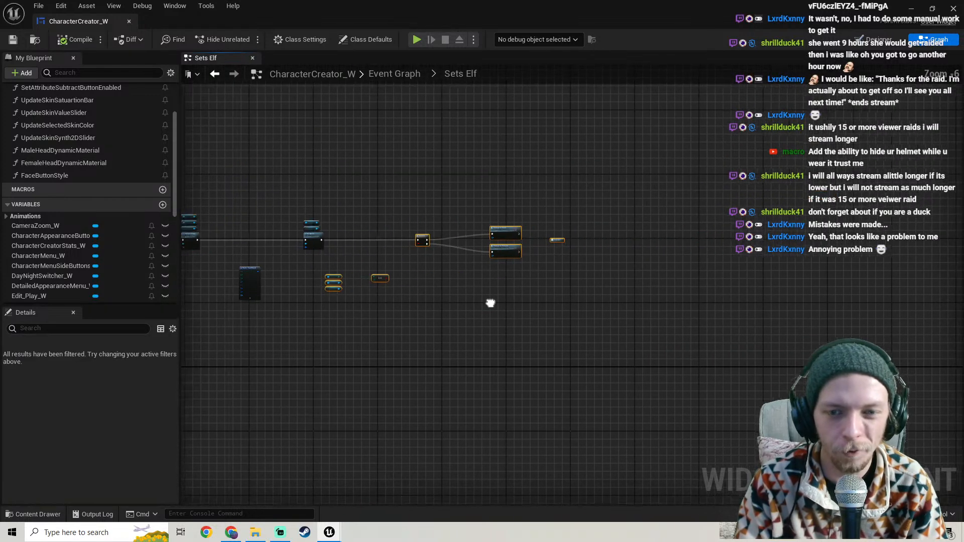
right_drag(429, 245, 481, 239)
scroll(545, 243, up, 2)
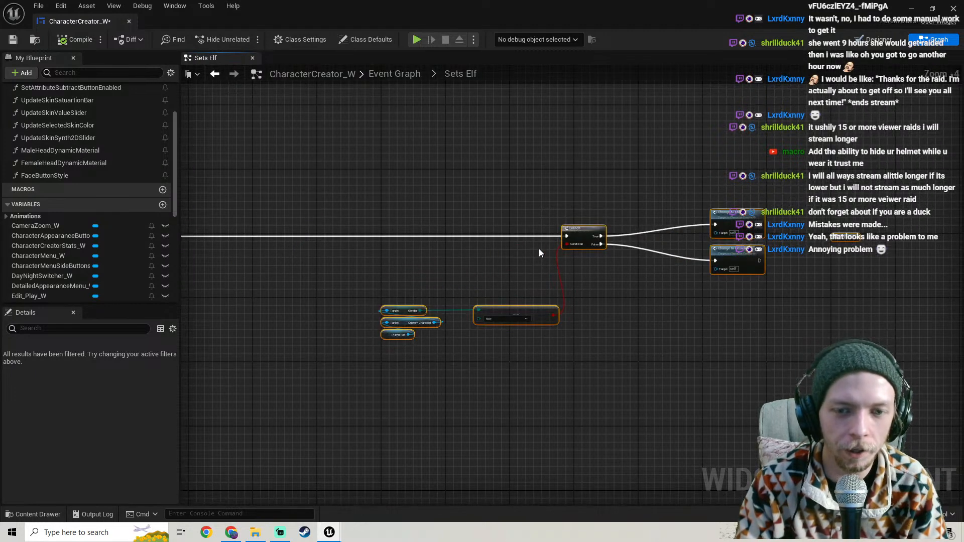
right_drag(564, 236, 503, 236)
drag(530, 235, 574, 231)
right_drag(240, 283, 524, 279)
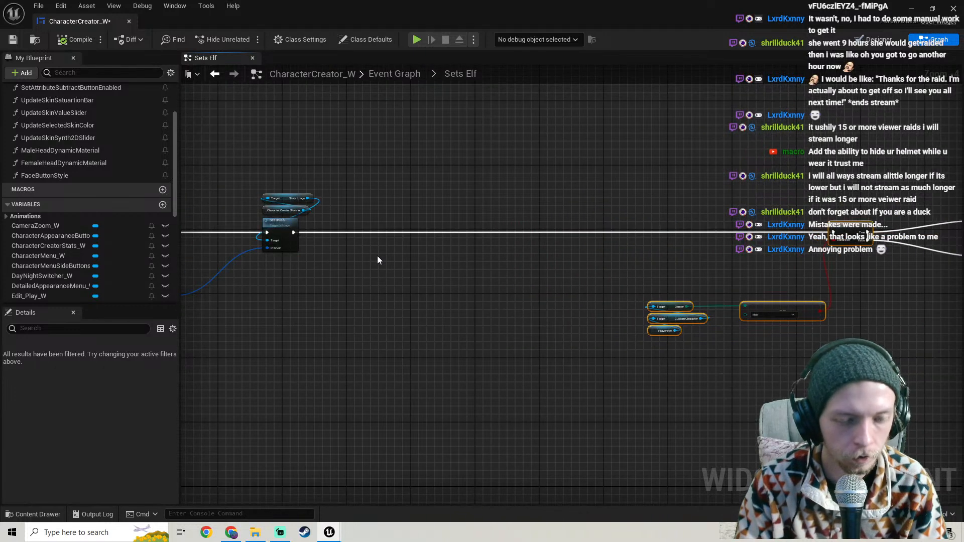
Paste the Set Visibility, Horns and Player Ref nodes into Sets Elf and connect Set Brush's execution output to Set Visibility
key(ctrl+v)
right_drag(345, 262, 415, 331)
scroll(416, 334, up, 2)
mouse_move(485, 348)
mouse_down()
mouse_move(455, 276)
mouse_move(339, 287)
mouse_move(348, 283)
mouse_up()
scroll(549, 273, down, 2)
right_drag(549, 273, 546, 237)
scroll(527, 236, up, 2)
mouse_move(344, 251)
mouse_down()
mouse_move(433, 239)
mouse_move(442, 251)
mouse_up()
Connect Set Visibility's execution output to the Branch in Sets Elf and save the widget
scroll(442, 251, down, 1)
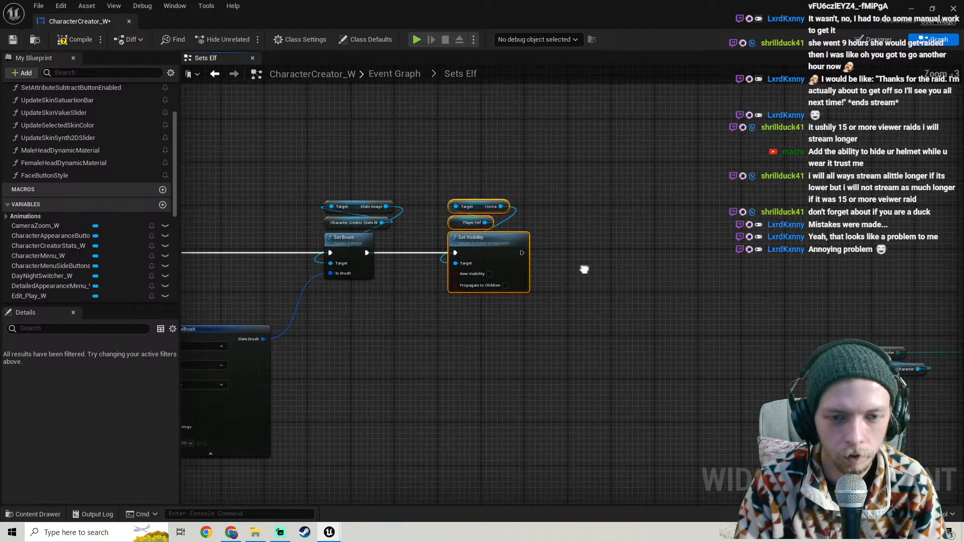
right_drag(582, 273, 379, 276)
drag(449, 251, 893, 254)
scroll(533, 287, down, 1)
right_drag(533, 287, 708, 271)
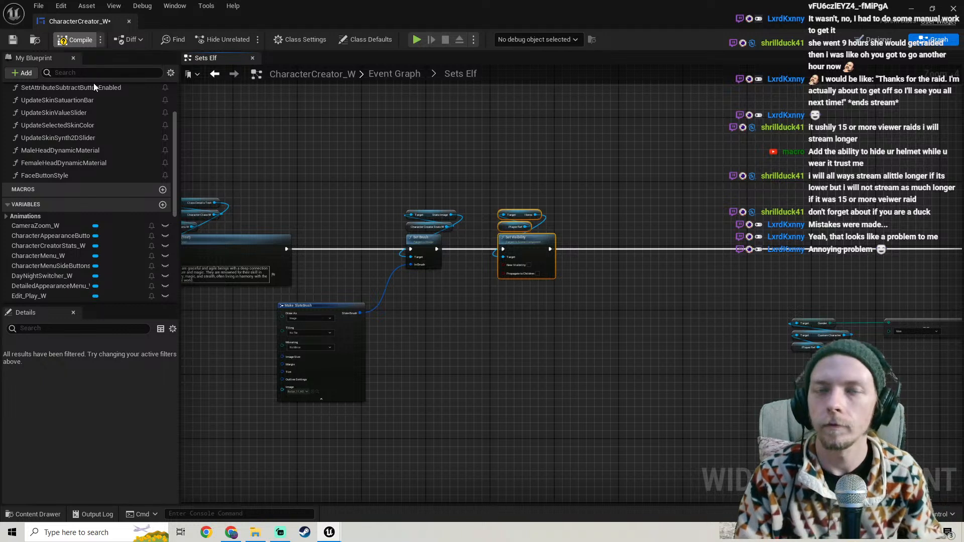
key(ctrl+s)
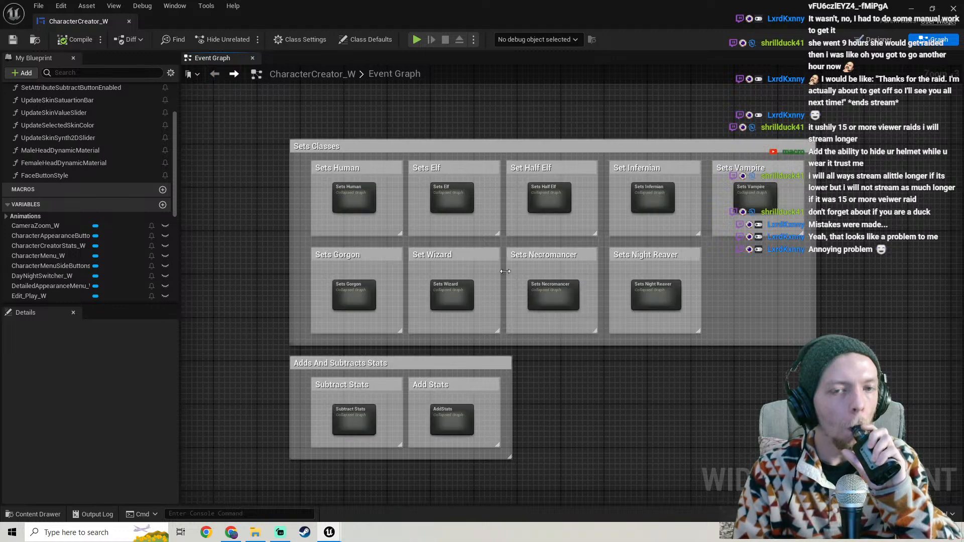
Open the Sets Half Elf graph and move the Branch, gender check and both Change To nodes right, away from the last Set Is Enabled
right_drag(523, 250, 481, 262)
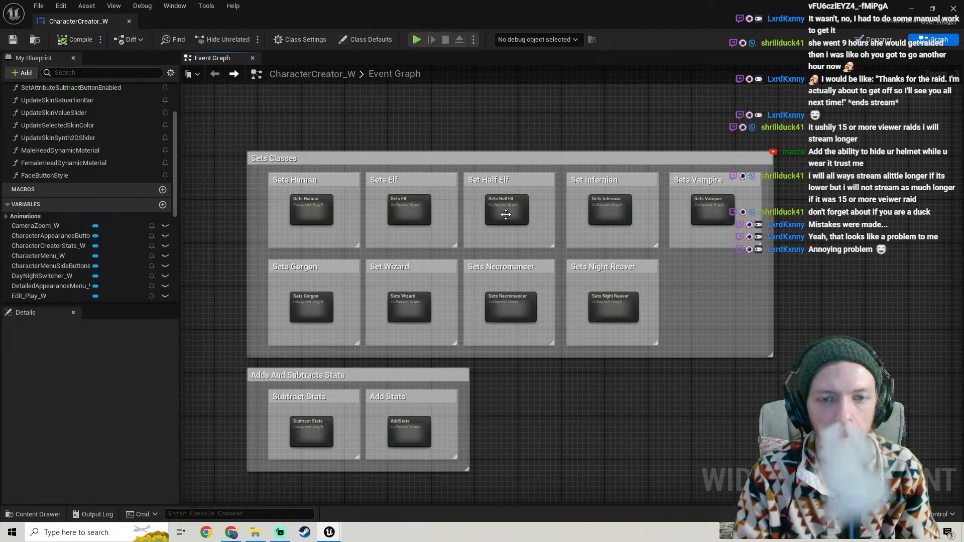
double_click(506, 211)
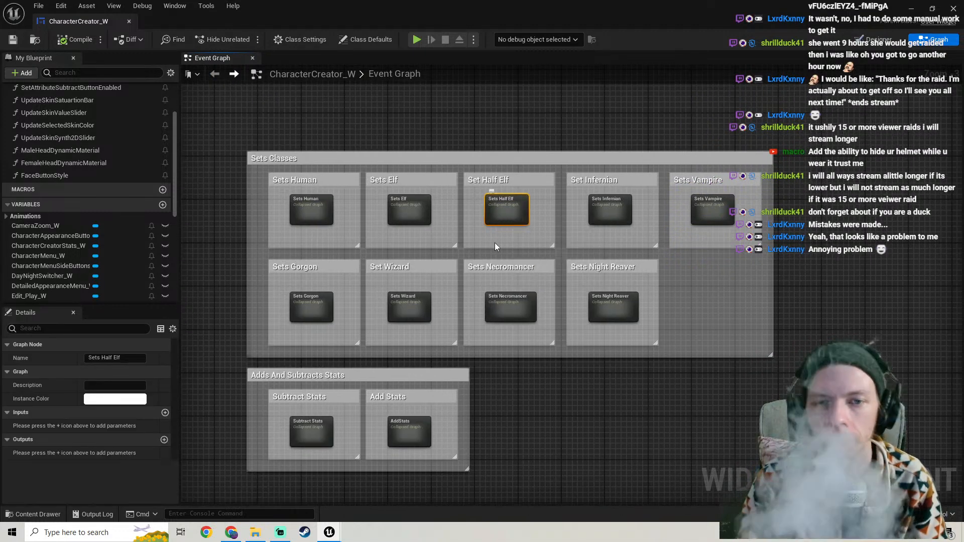
right_drag(535, 253, 213, 283)
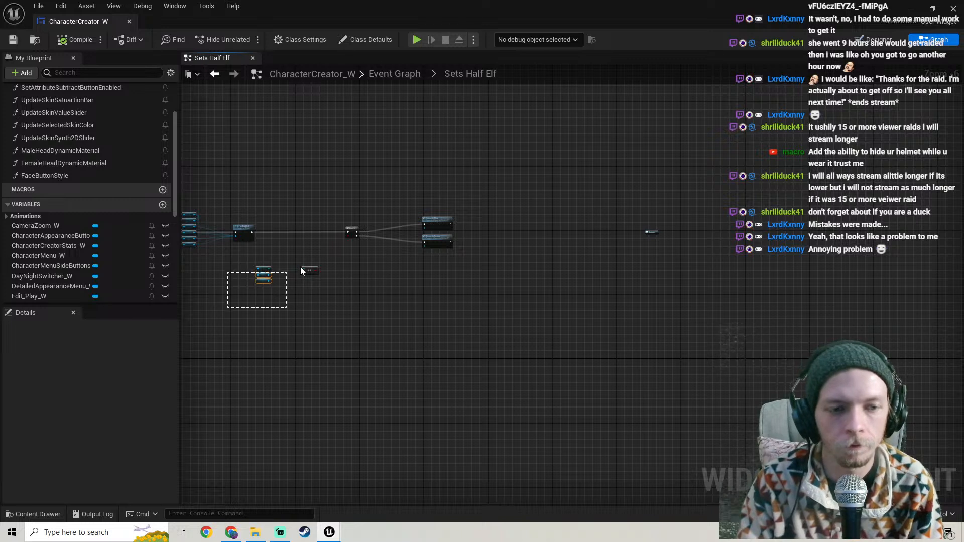
drag(291, 273, 322, 265)
right_drag(438, 298, 346, 288)
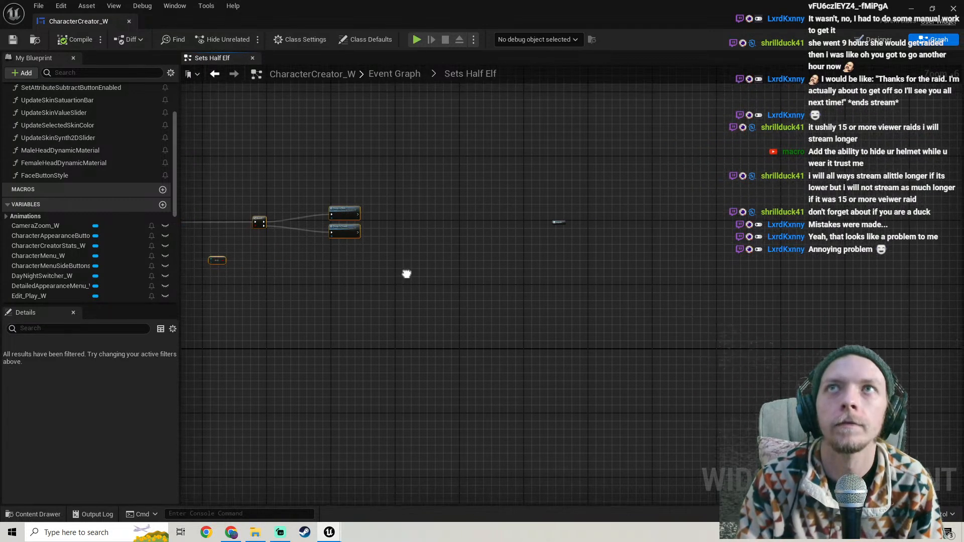
right_drag(326, 241, 497, 225)
drag(424, 204, 555, 207)
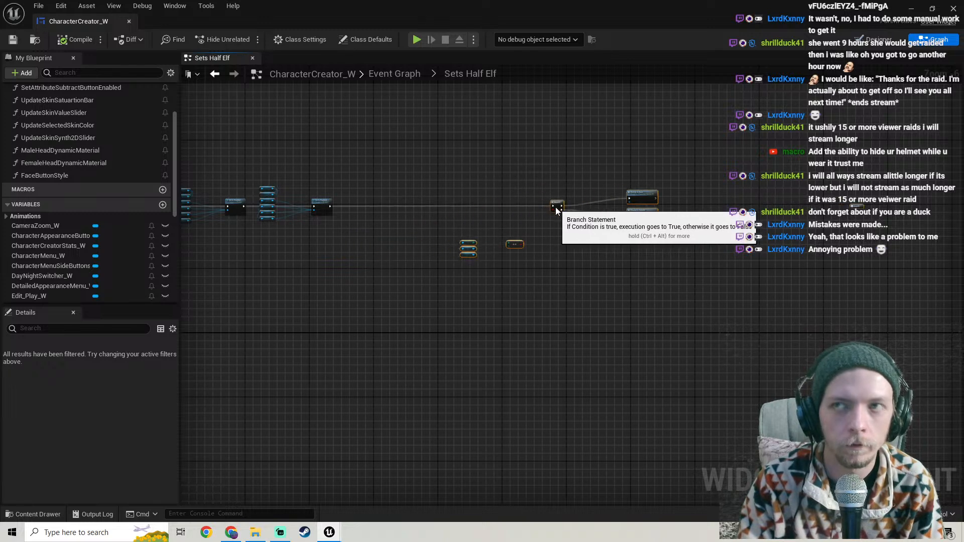
scroll(555, 207, up, 4)
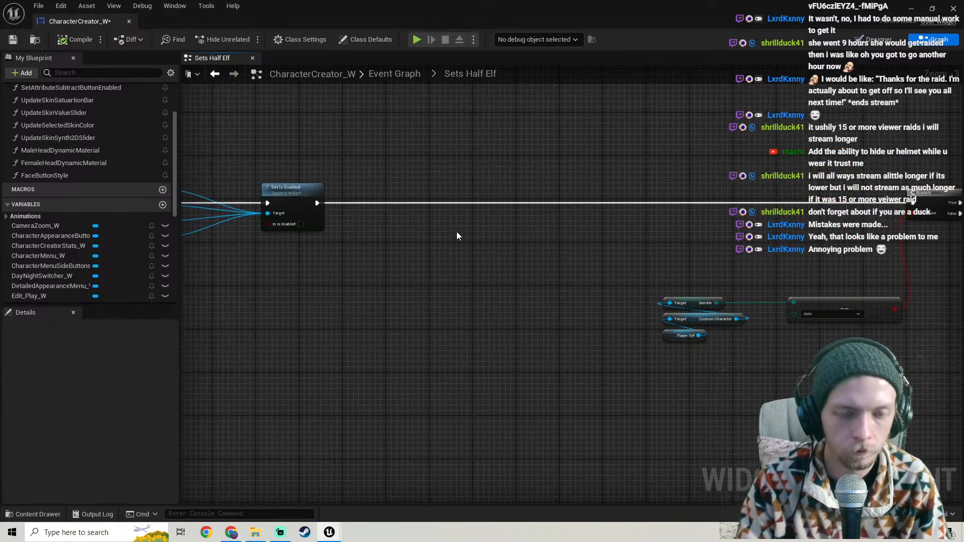
Paste the horns' Set Visibility nodes between the last Set Is Enabled and the Branch in Sets Half Elf, wire them in and save
key(ctrl+v)
drag(467, 254, 400, 189)
drag(317, 203, 386, 203)
drag(453, 202, 883, 204)
scroll(467, 193, down, 1)
right_drag(463, 190, 520, 250)
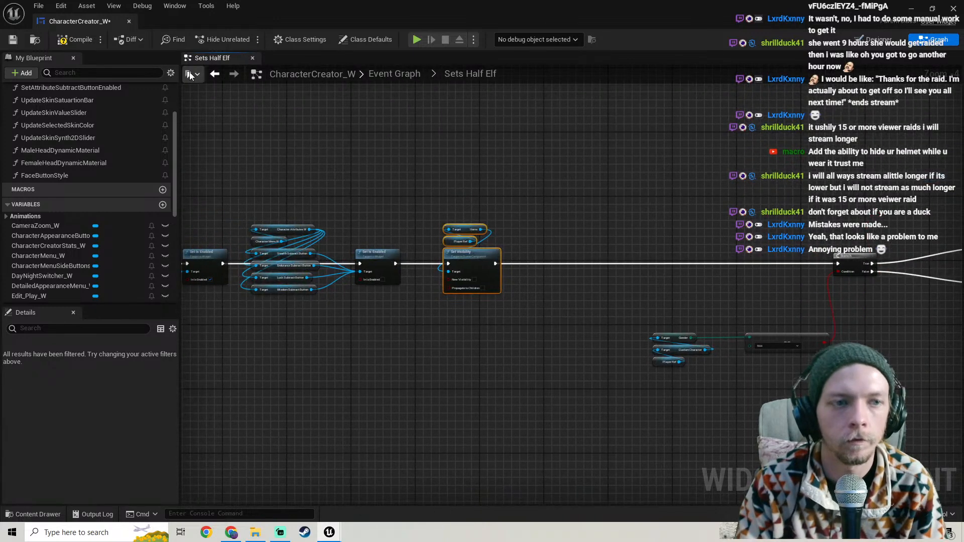
click(13, 40)
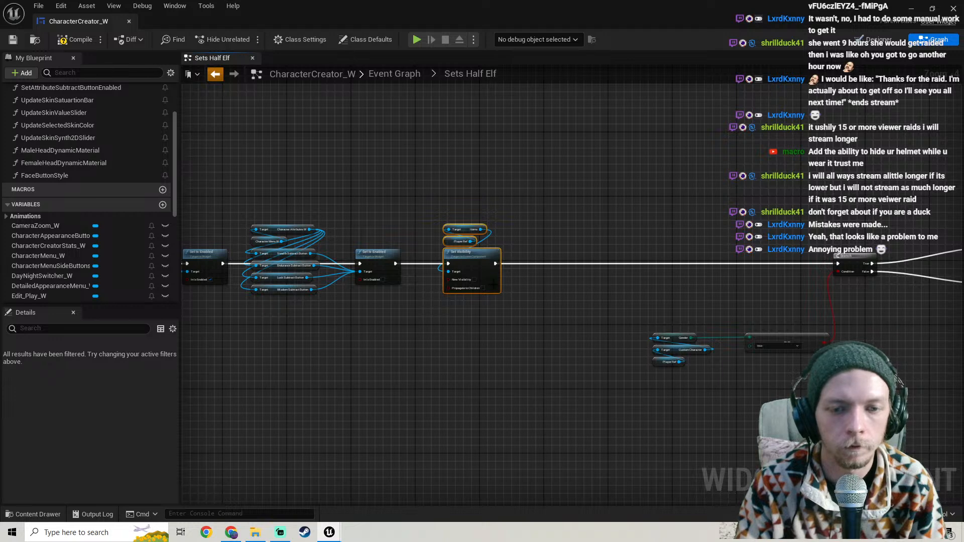
key(alt+Left)
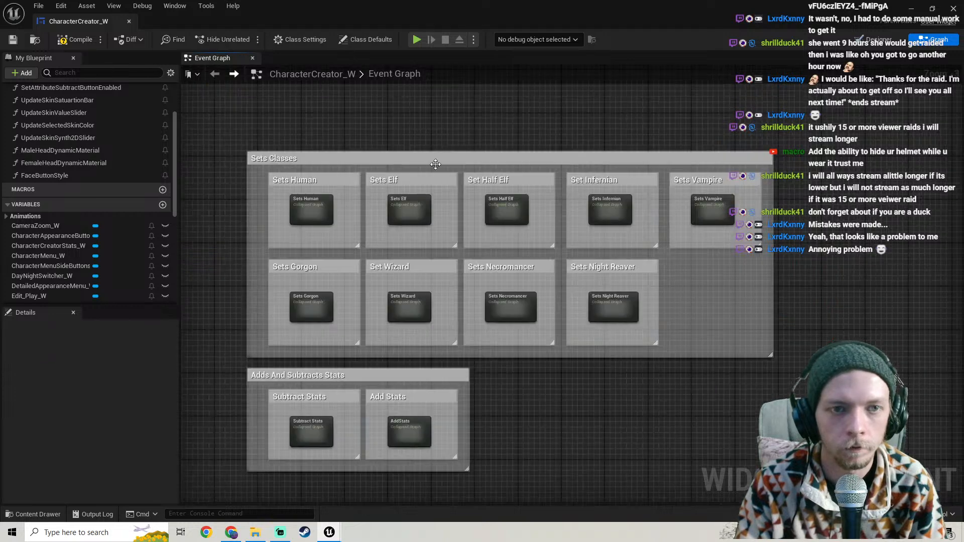
Reopen the Sets Half Elf graph and check the horns' Set Visibility nodes
double_click(505, 211)
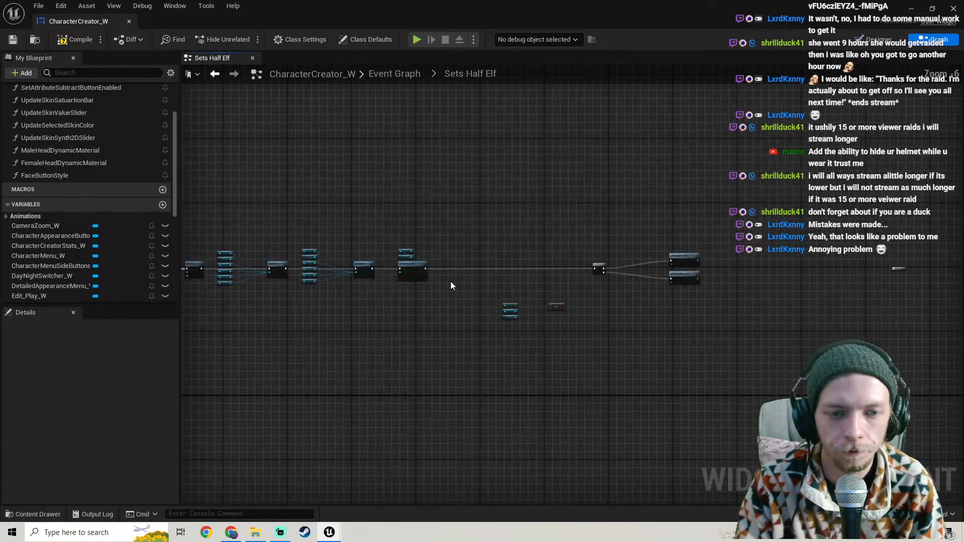
scroll(450, 281, up, 2)
scroll(371, 236, up, 2)
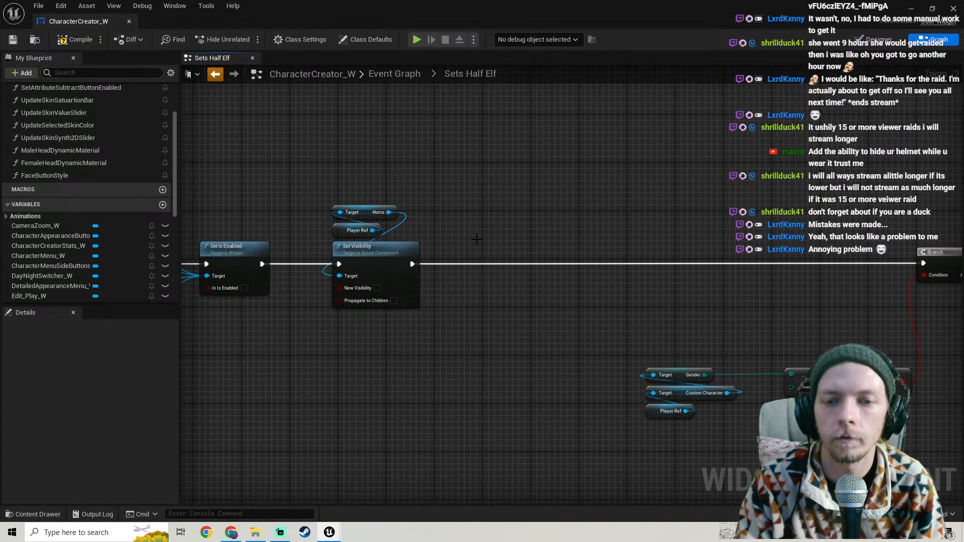
Open the Sets Vampire graph and move the Branch, gender check and both Change To nodes right to make room after Set Is Enabled
right_drag(617, 249, 459, 199)
right_drag(541, 217, 468, 246)
double_click(497, 225)
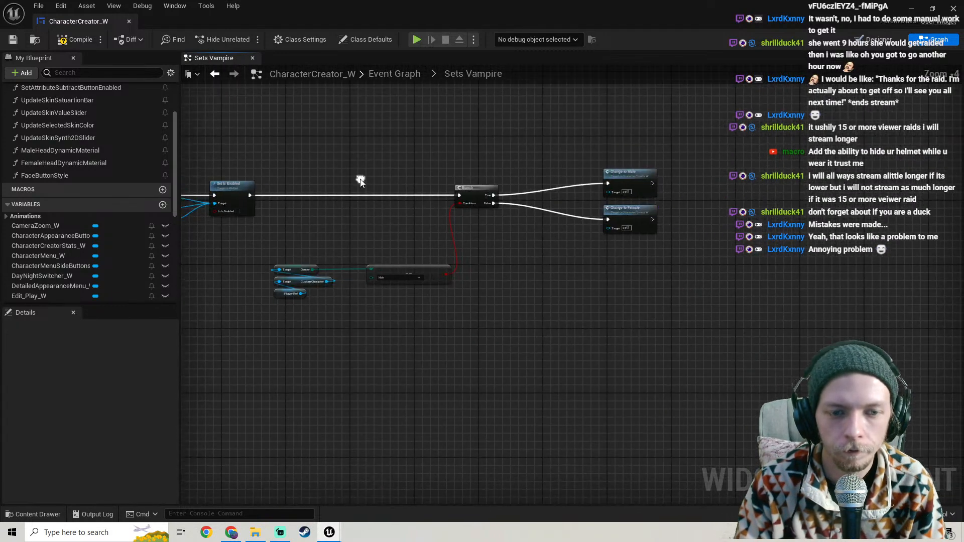
drag(288, 269, 647, 311)
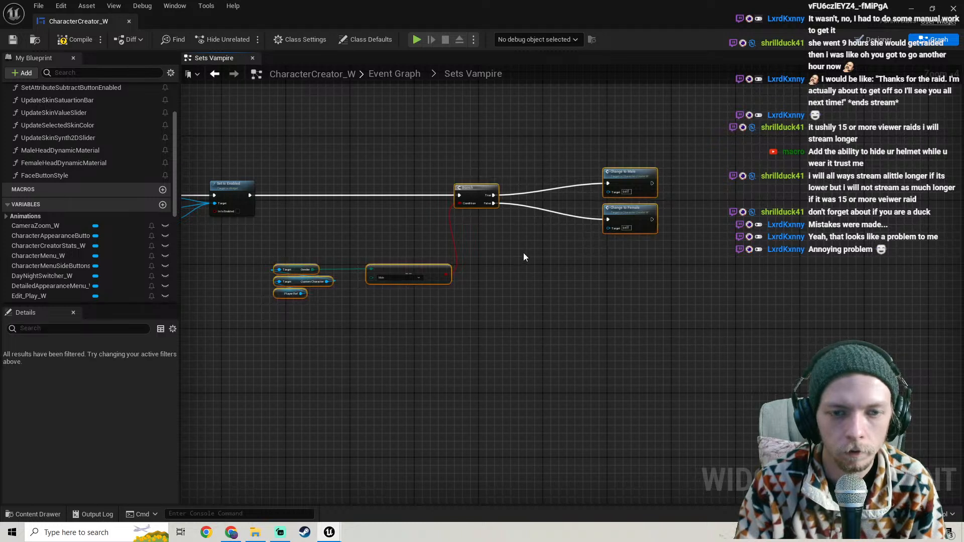
drag(483, 195, 742, 197)
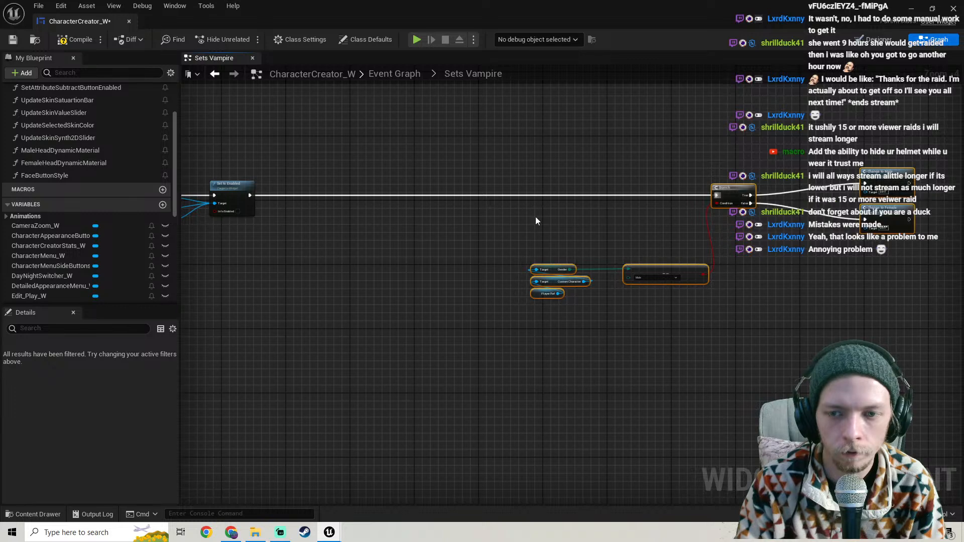
right_drag(364, 228, 506, 234)
Paste the horns' Set Visibility nodes into Sets Vampire, wire them between the last Set Is Enabled and the Branch, and save
key(ctrl+v)
scroll(457, 239, up, 3)
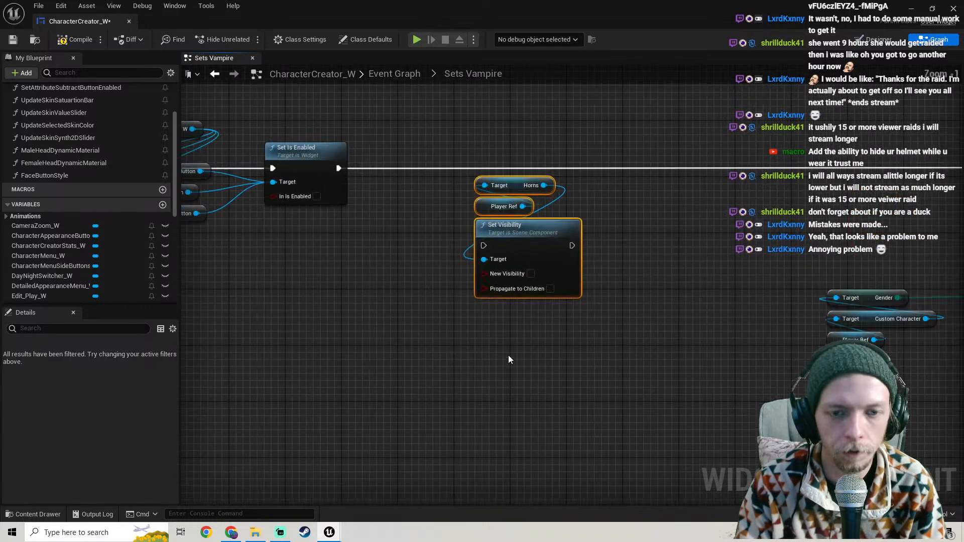
drag(503, 239, 343, 168)
scroll(521, 182, down, 1)
right_drag(521, 182, 323, 220)
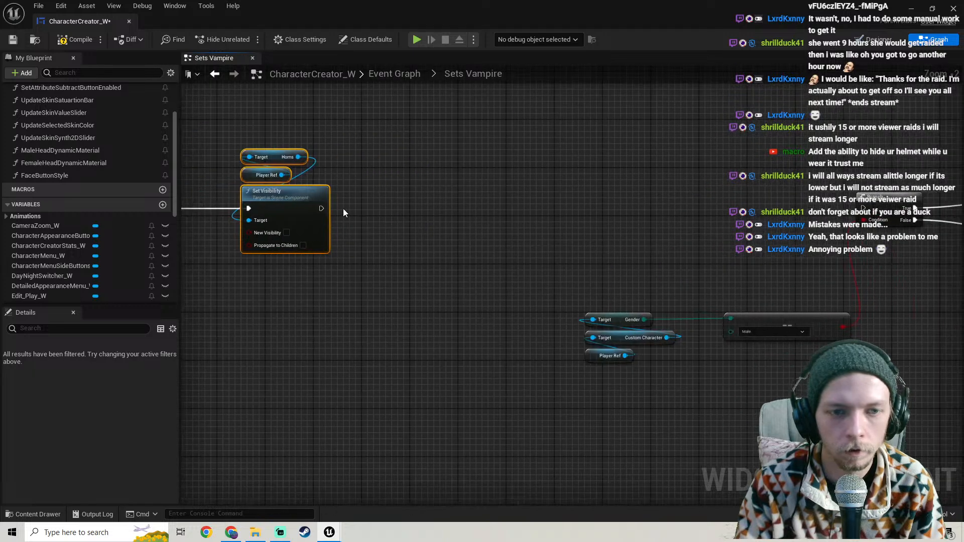
drag(320, 209, 862, 208)
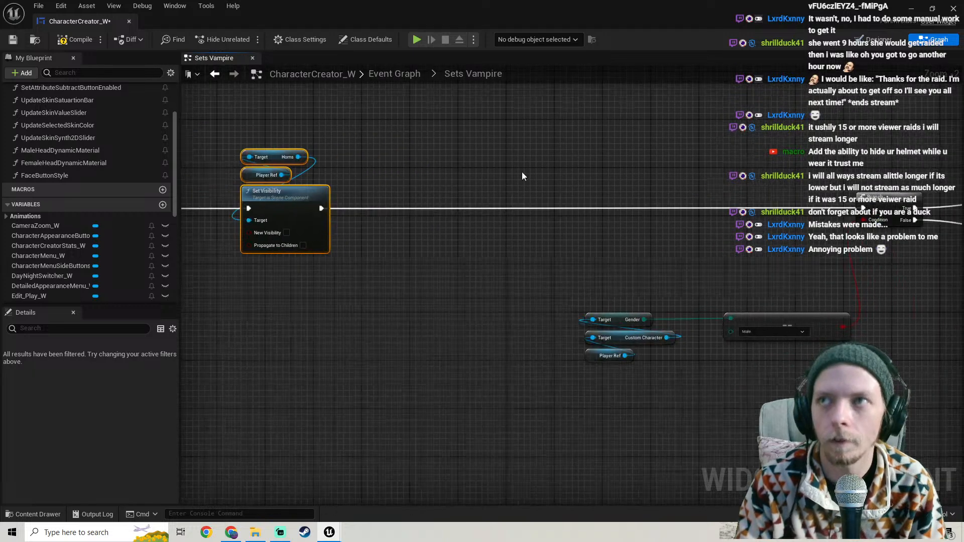
scroll(522, 172, down, 2)
right_drag(522, 172, 553, 194)
click(12, 40)
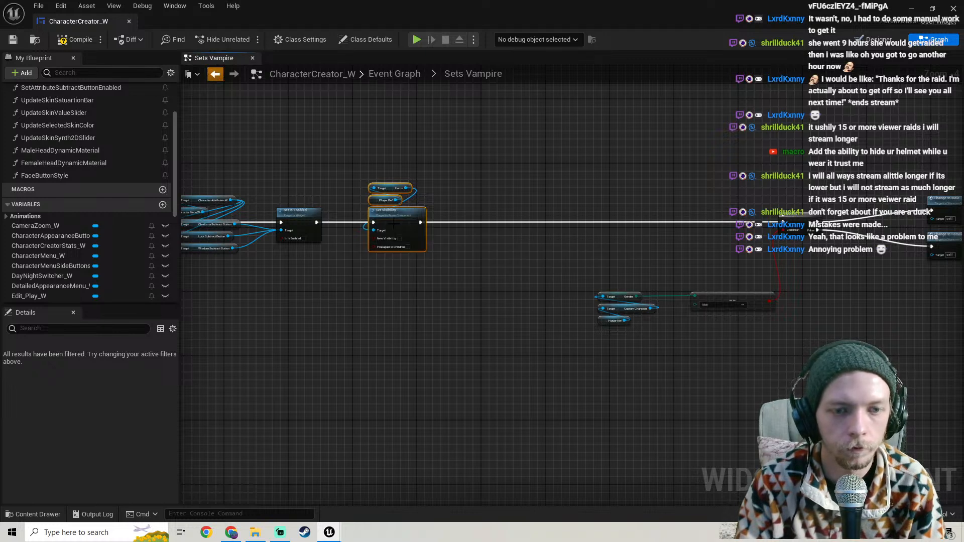
Open the Sets Gorgon graph and move the Branch, gender check and both Change To nodes right, clear of the last Set Is Enabled
right_drag(394, 253, 737, 204)
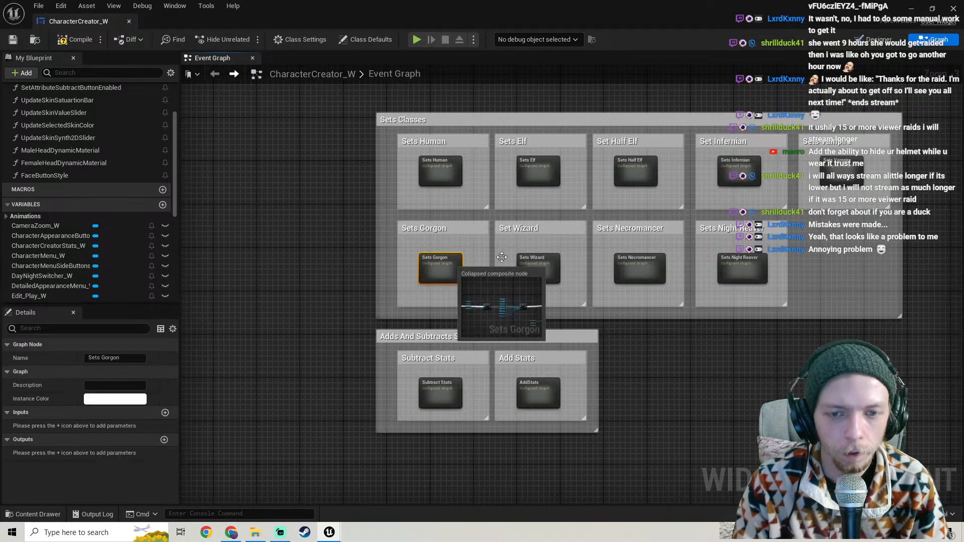
double_click(441, 262)
scroll(442, 236, up, 3)
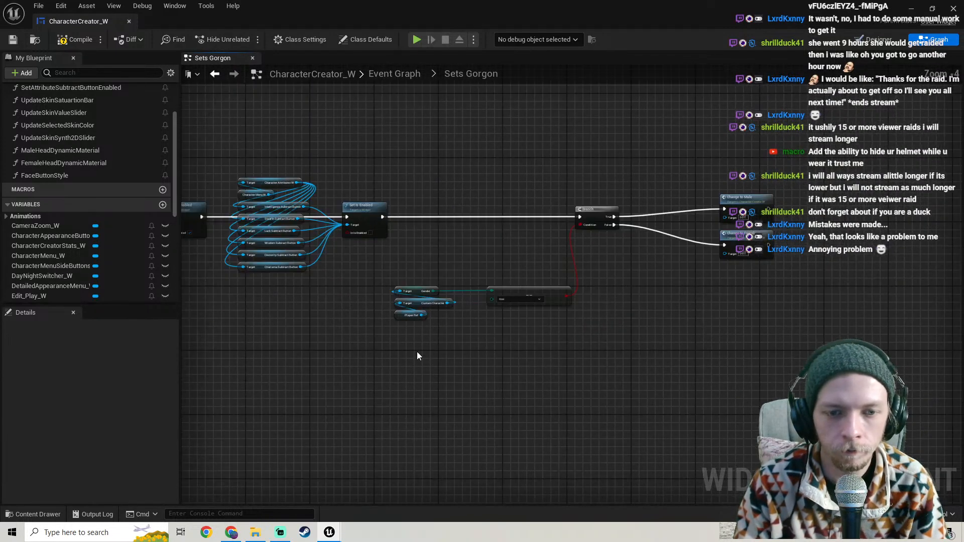
drag(417, 346, 479, 261)
shift+drag(594, 320, 812, 334)
scroll(771, 305, down, 1)
right_drag(767, 304, 585, 281)
drag(465, 216, 675, 215)
right_drag(452, 226, 522, 229)
scroll(469, 227, up, 1)
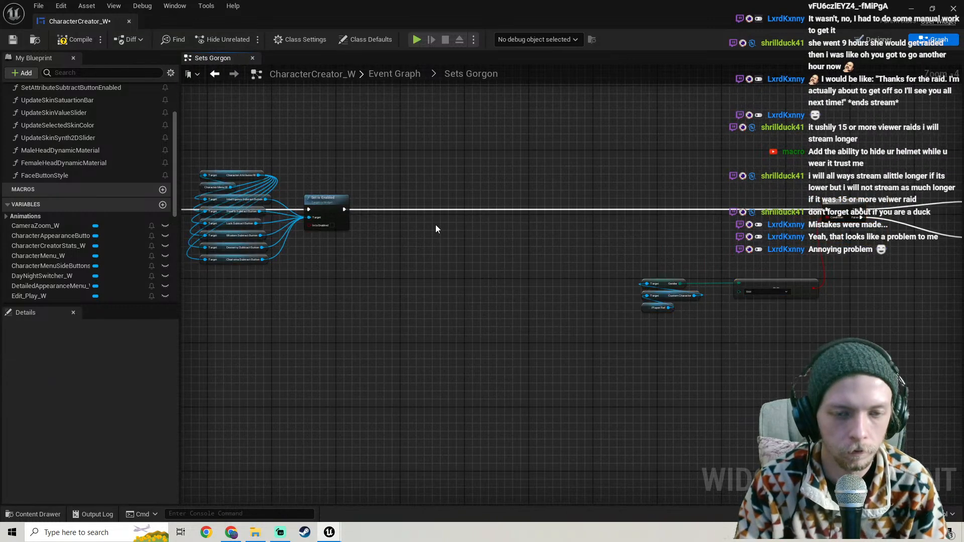
Paste the horns' Set Visibility nodes into Sets Gorgon, wire them between the last Set Is Enabled and the Branch, and save
key(ctrl+v)
drag(450, 179, 450, 178)
drag(463, 248, 345, 209)
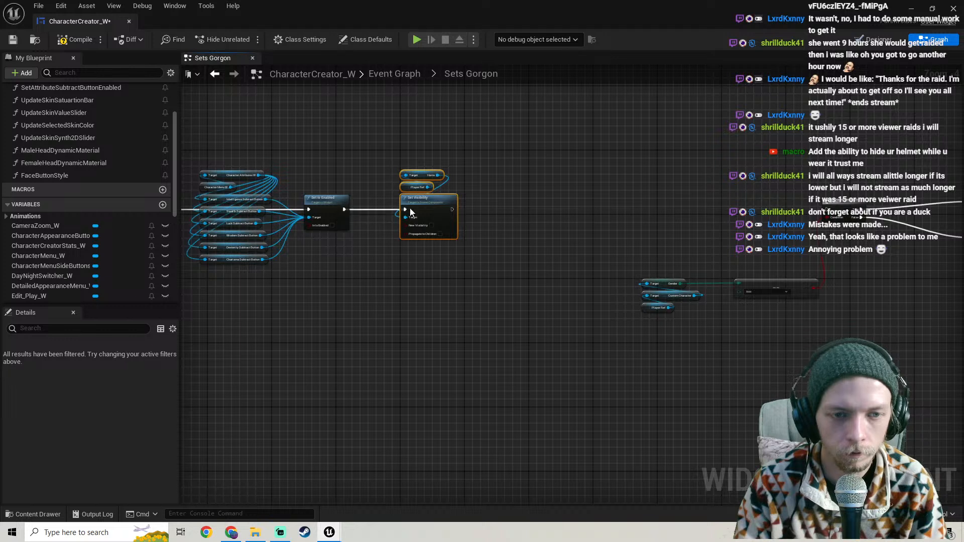
drag(453, 210, 836, 216)
click(12, 40)
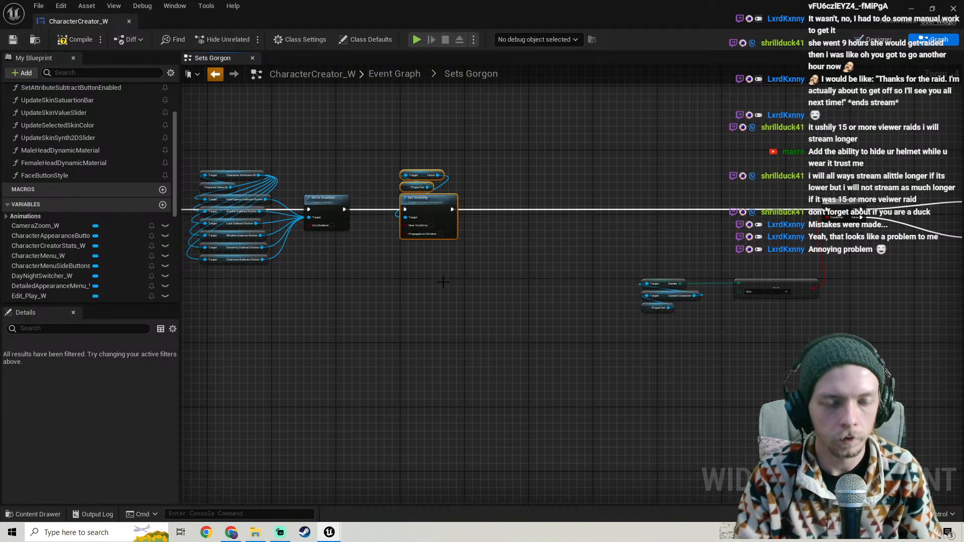
Open the Sets Wizard graph and move the Branch, gender check and both Change To nodes right, clear of the last Set Is Enabled
click(215, 73)
right_drag(535, 309, 416, 297)
click(420, 257)
double_click(420, 257)
scroll(408, 265, down, 3)
scroll(396, 256, up, 2)
drag(349, 110, 743, 346)
scroll(636, 278, down, 3)
scroll(532, 266, up, 3)
drag(521, 199, 772, 199)
right_drag(396, 225, 420, 229)
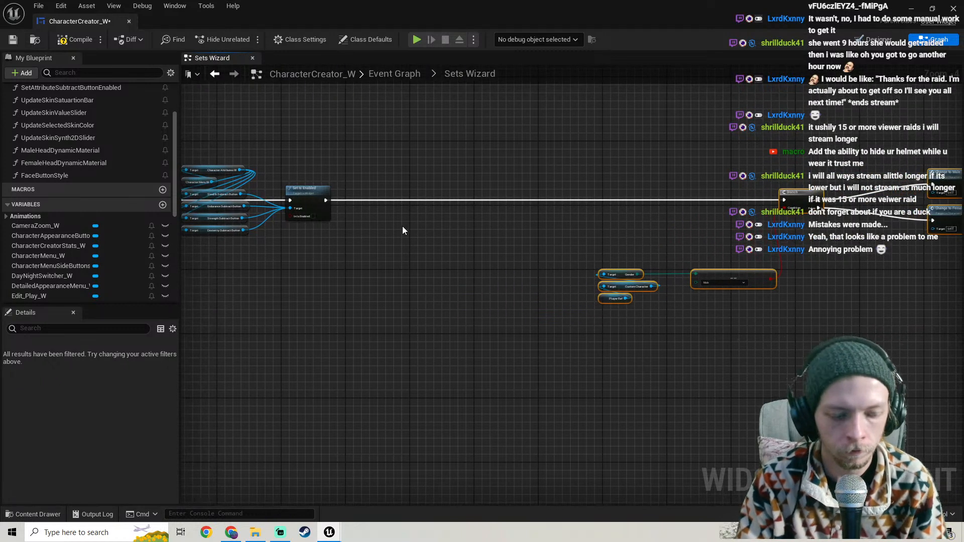
Paste the horns' Set Visibility nodes into Sets Wizard, wire them between the last Set Is Enabled and the Branch, and save
key(ctrl+v)
scroll(392, 222, up, 2)
drag(435, 266, 307, 192)
scroll(473, 200, down, 2)
right_drag(473, 199, 391, 204)
scroll(381, 197, up, 2)
drag(375, 205, 847, 204)
right_drag(513, 235, 617, 261)
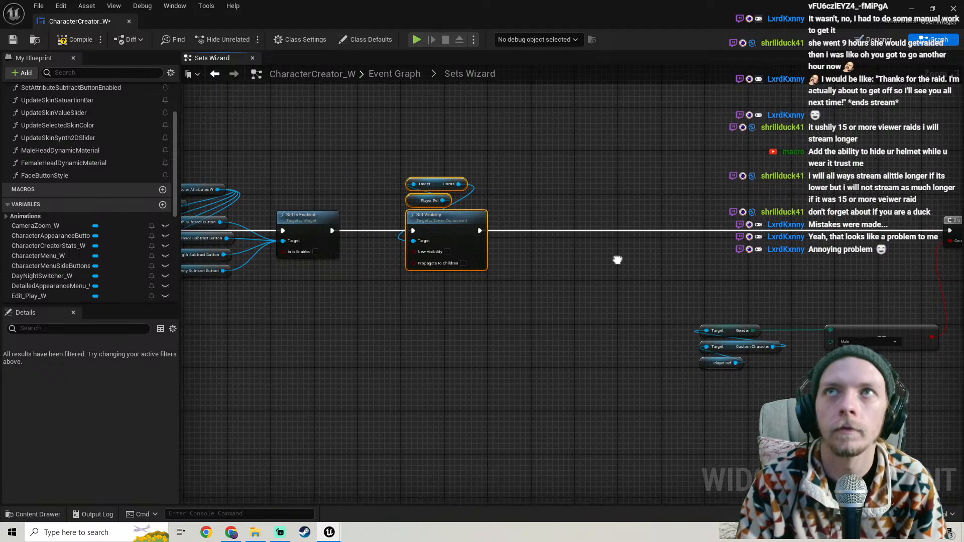
click(13, 40)
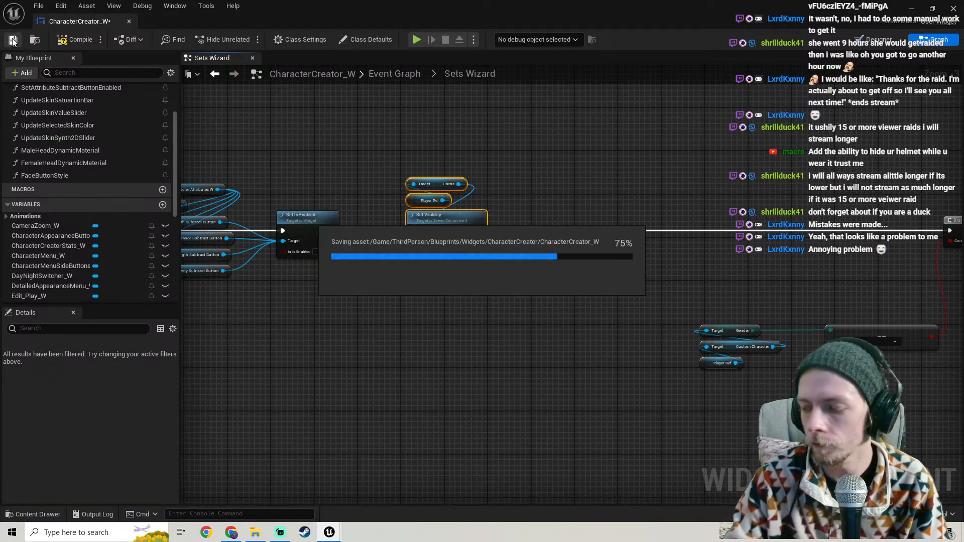
Open the Sets Necromancer graph and move the Branch, gender check and both Change To nodes right to make room after Set Is Enabled
click(212, 76)
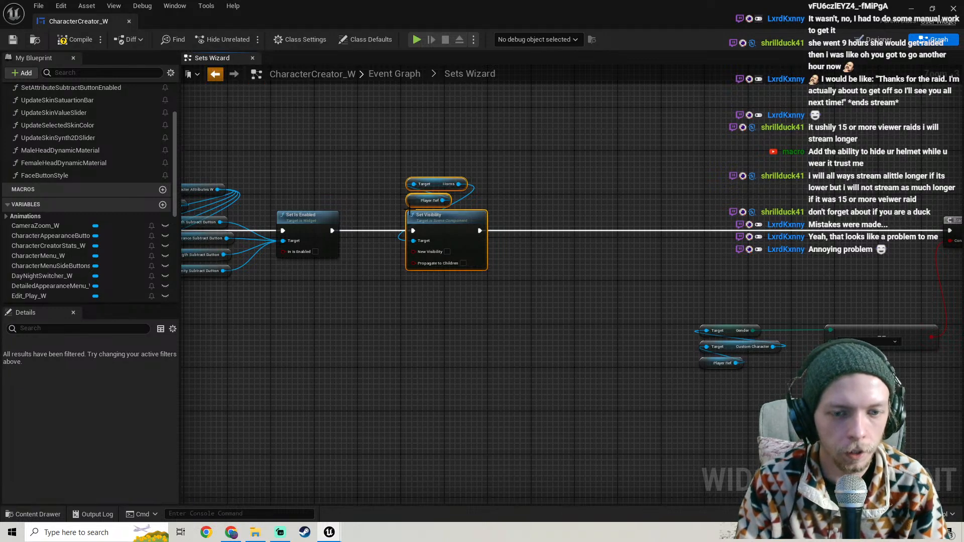
double_click(529, 255)
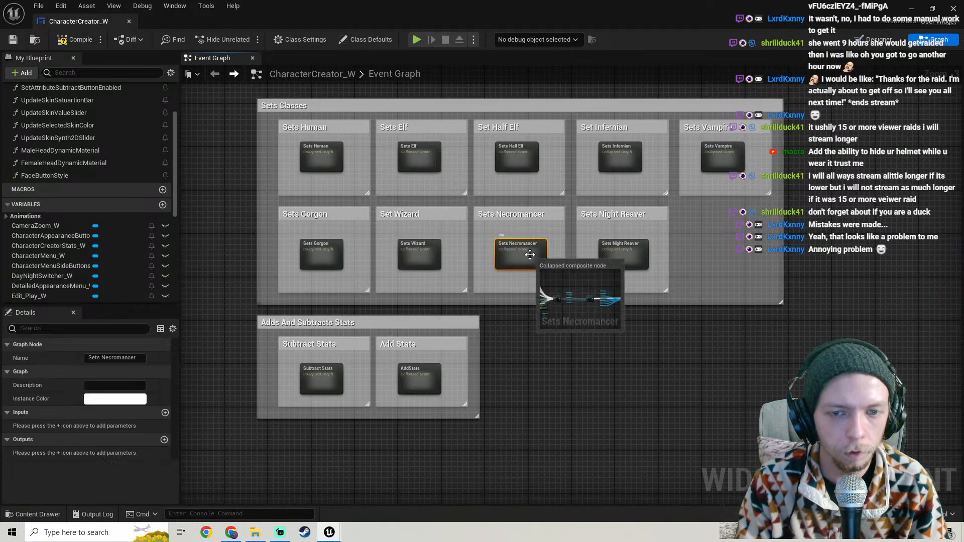
right_drag(514, 258, 319, 233)
scroll(381, 248, up, 2)
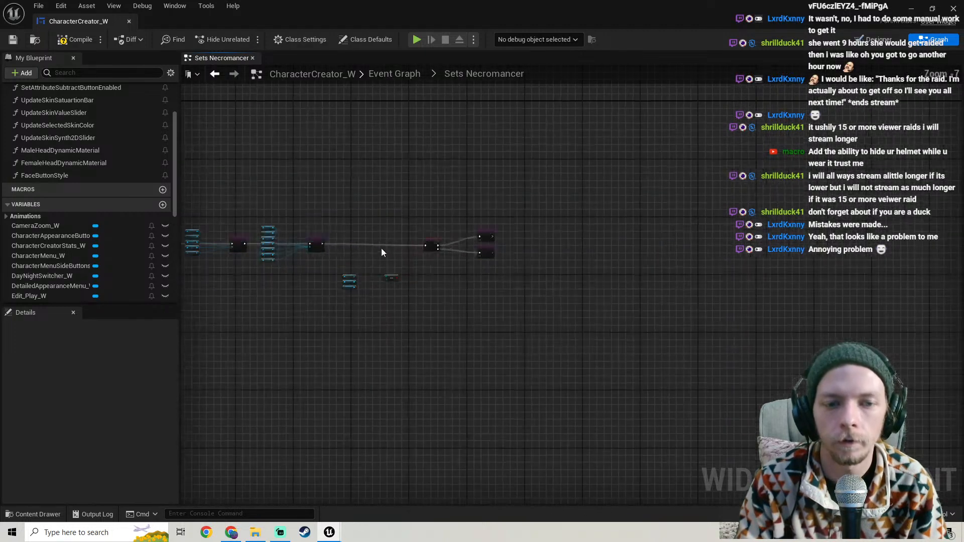
scroll(346, 309, up, 2)
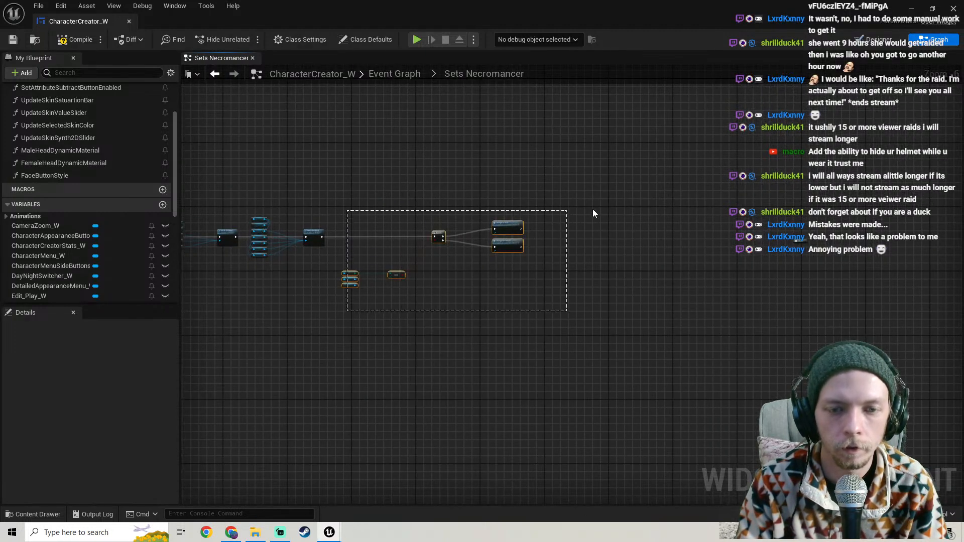
drag(576, 210, 580, 207)
scroll(492, 228, up, 2)
right_drag(425, 241, 517, 231)
scroll(517, 230, down, 1)
drag(491, 239, 788, 245)
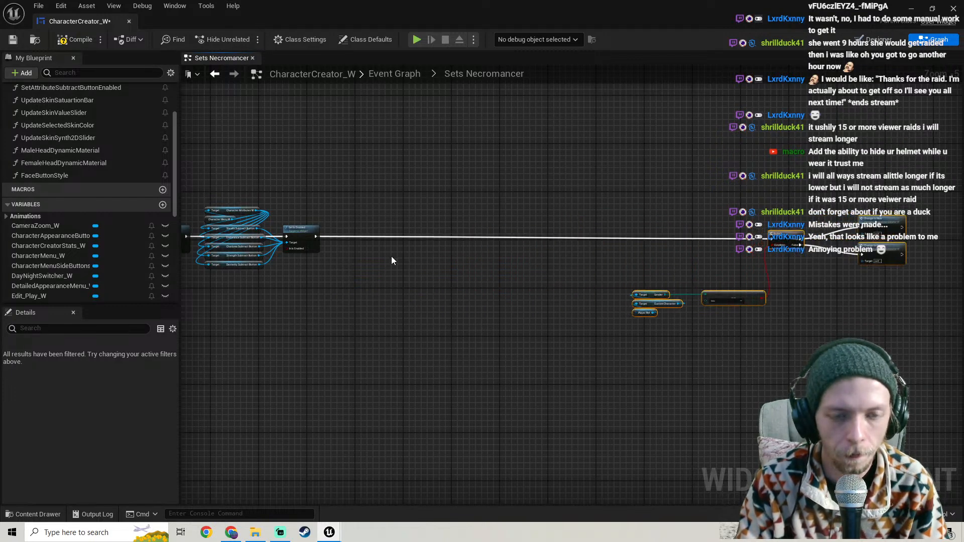
Paste the horns' Set Visibility nodes into Sets Necromancer, wire them between the last Set Is Enabled and the Branch, and save
key(ctrl+v)
scroll(356, 275, up, 1)
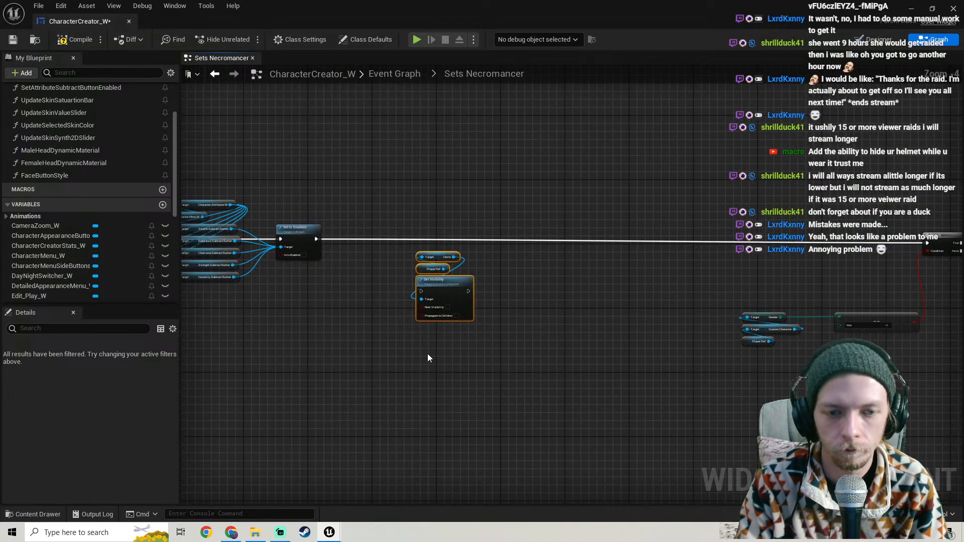
drag(439, 289, 318, 237)
drag(407, 241, 876, 243)
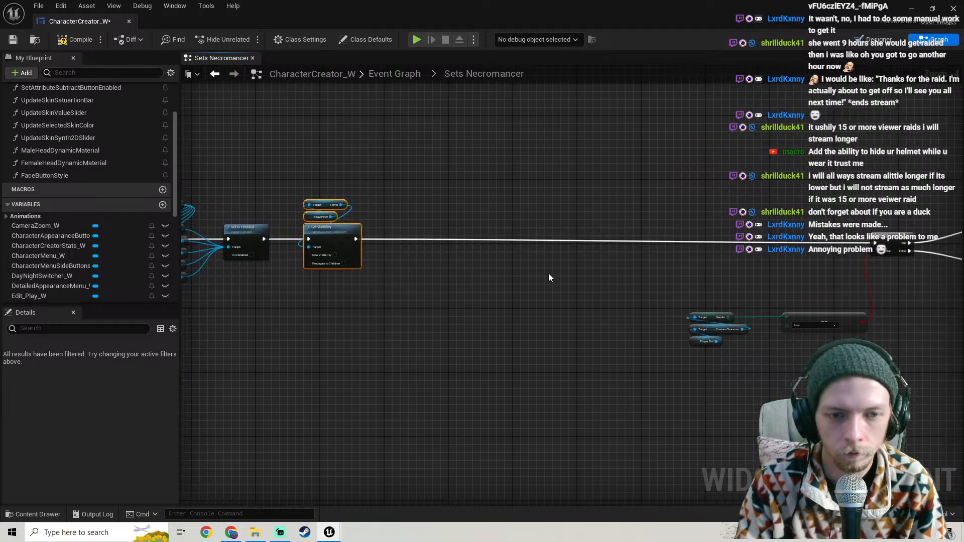
scroll(522, 273, down, 1)
right_drag(506, 265, 542, 258)
scroll(542, 258, up, 1)
click(16, 42)
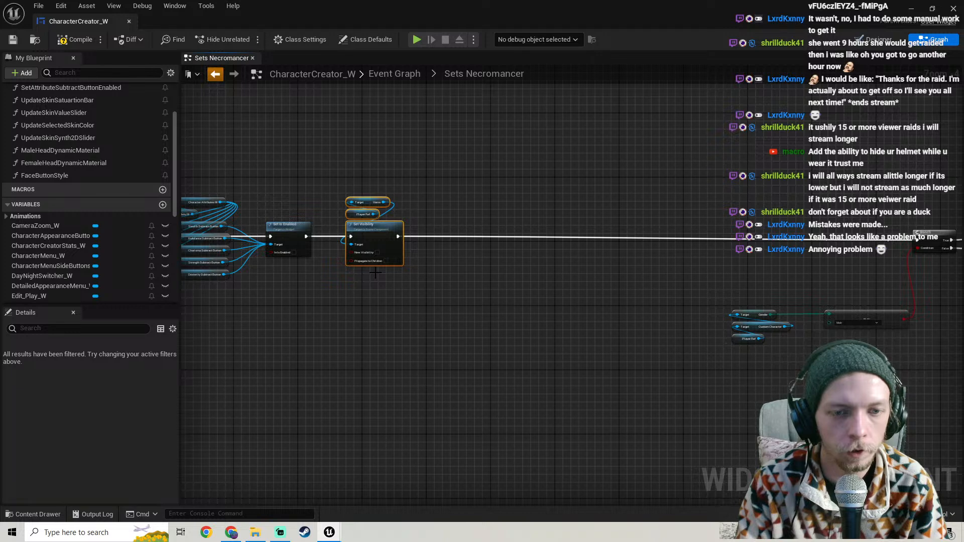
Open the Sets Night Reaver graph and move the Branch, gender check and both Change To nodes right, away from the last Set Is Enabled
click(214, 74)
right_drag(539, 281, 378, 282)
click(468, 256)
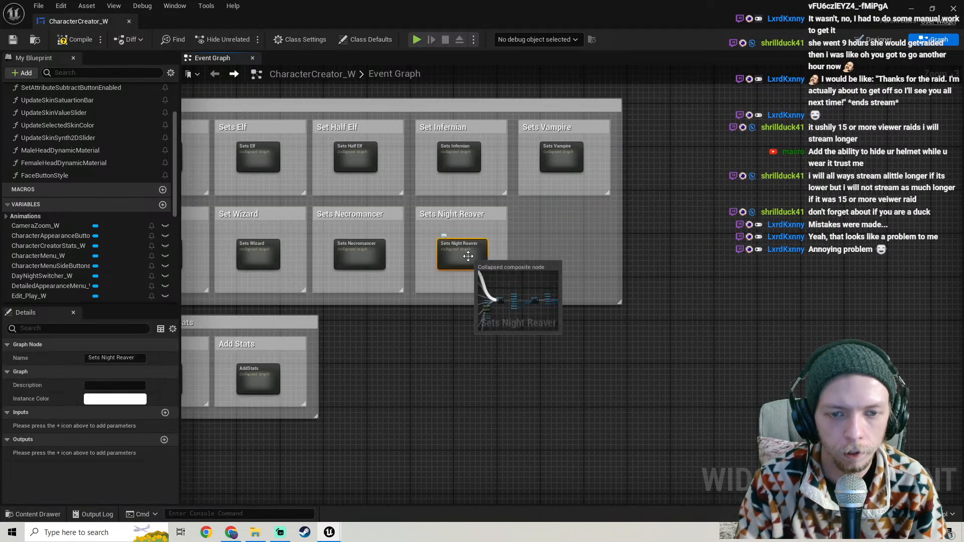
double_click(468, 256)
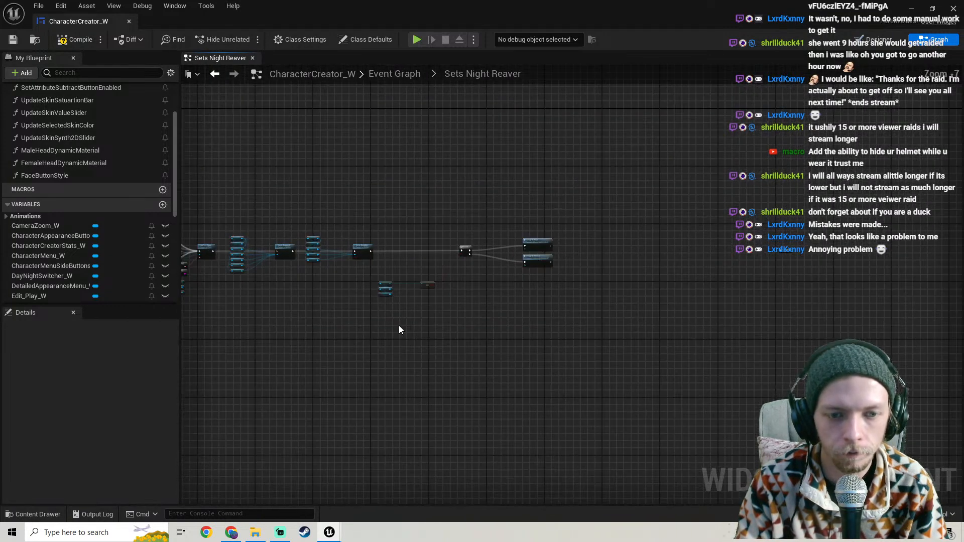
drag(389, 272, 390, 271)
right_drag(565, 274, 492, 275)
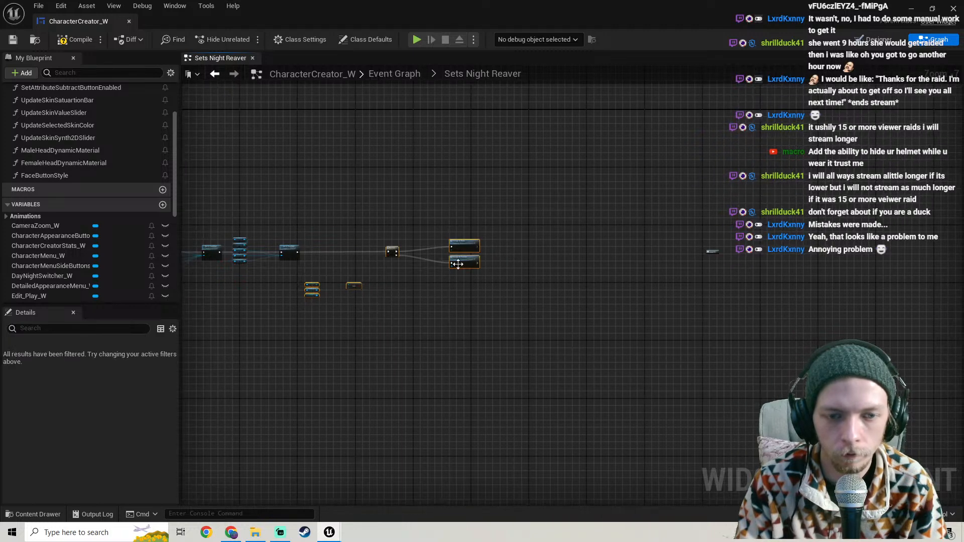
drag(392, 252, 538, 252)
Paste the horns' Set Visibility nodes into Sets Night Reaver, wire them between the last Set Is Enabled and the Branch, and save
right_drag(609, 270, 380, 265)
scroll(428, 267, up, 1)
right_drag(188, 253, 487, 235)
scroll(485, 235, up, 1)
right_drag(382, 242, 481, 260)
click(471, 251)
key(ctrl+v)
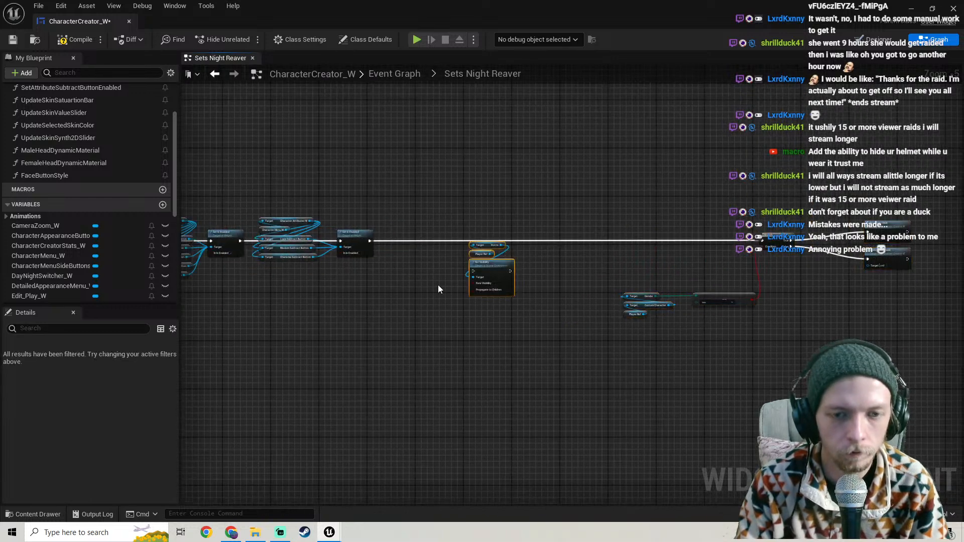
scroll(446, 286, up, 2)
right_drag(449, 289, 470, 308)
drag(555, 275, 751, 225)
scroll(324, 217, down, 3)
right_drag(434, 203, 541, 209)
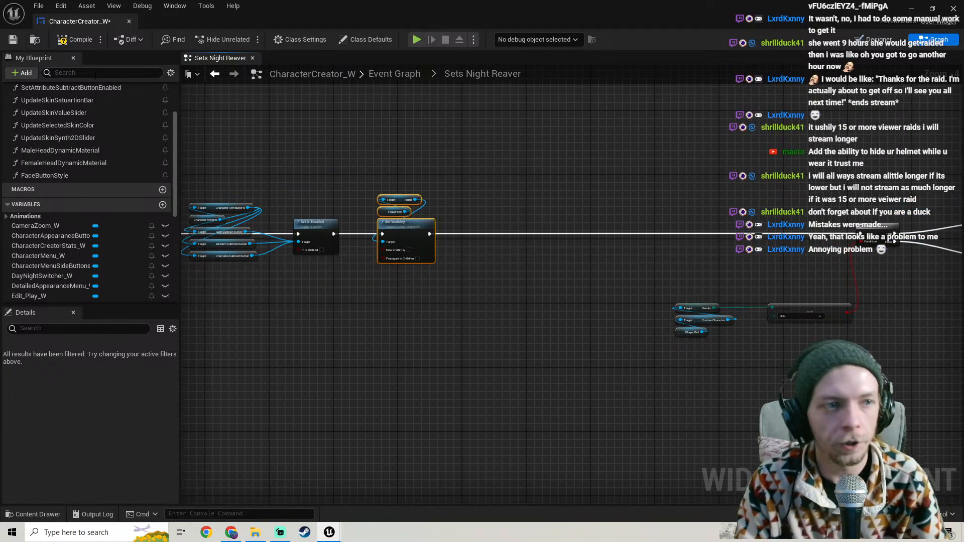
click(13, 40)
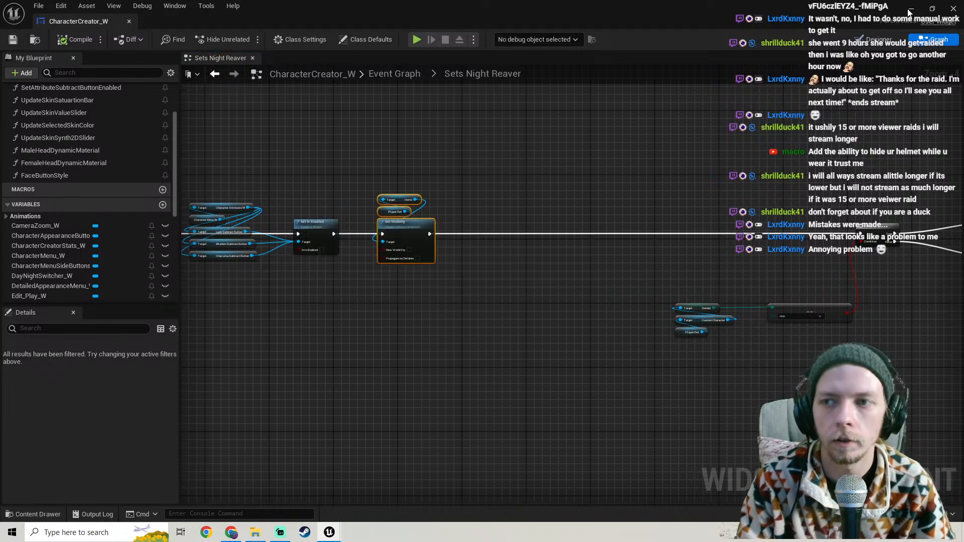
Minimize the widget blueprint editor, play the MainMenu level and start a new game to reach the character creator
click(910, 9)
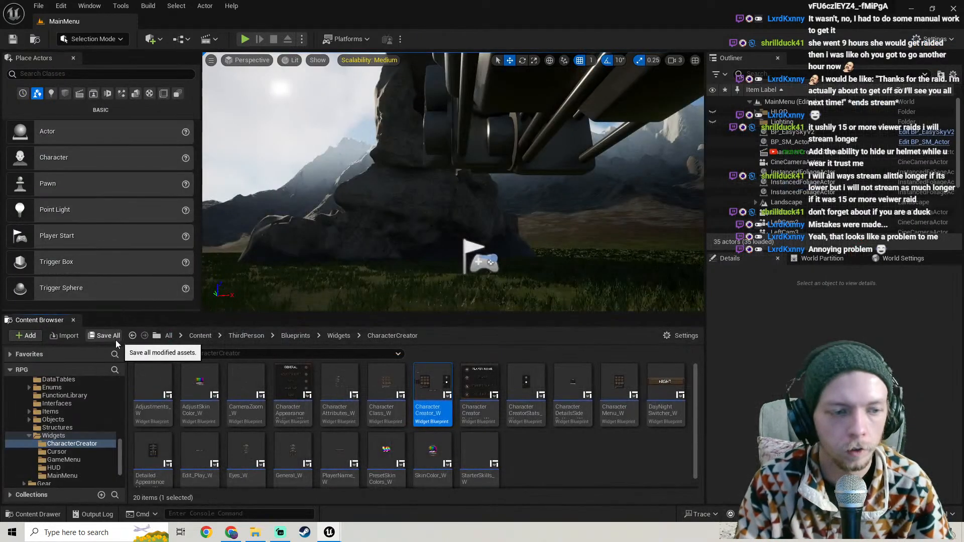
click(245, 39)
click(301, 108)
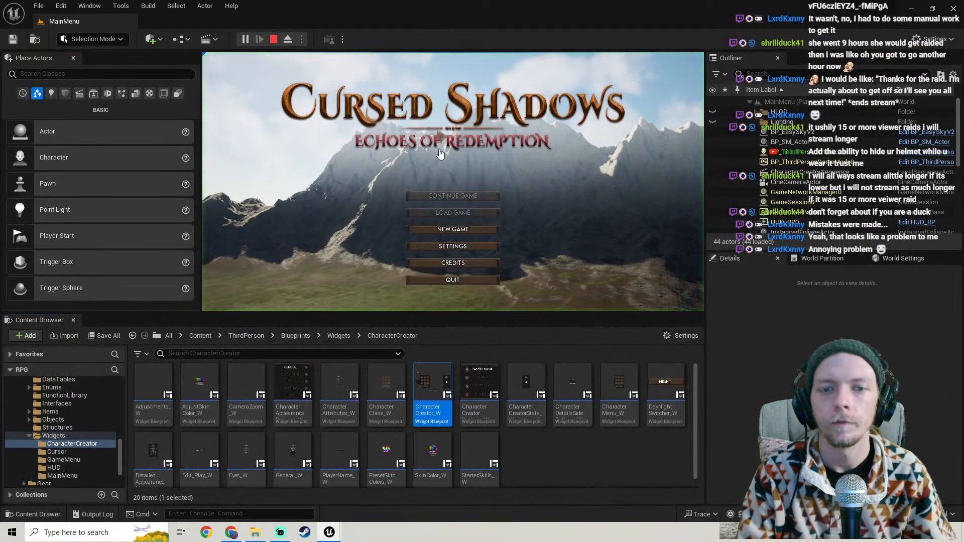
click(449, 236)
click(301, 170)
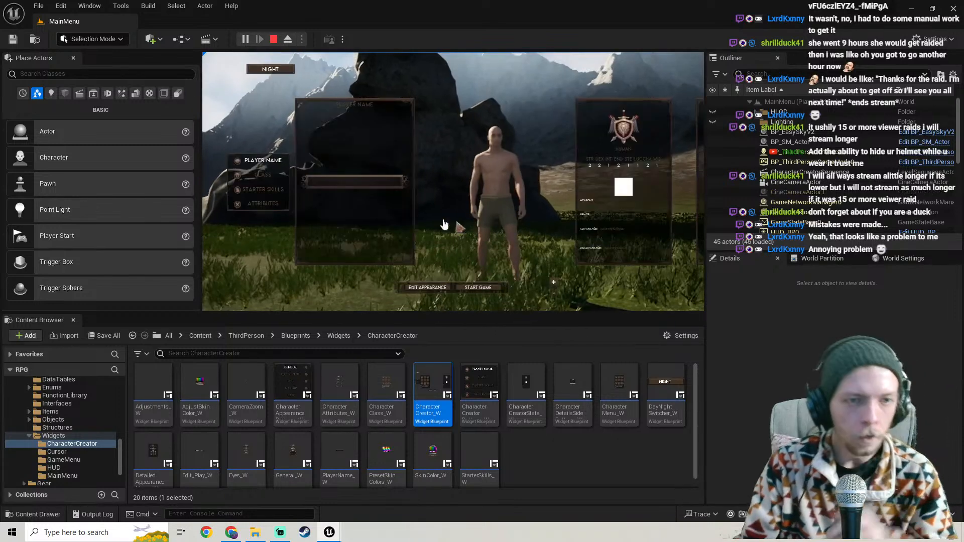
Open the Class page and alternate between Infernian and the other classes to check the horns' visibility
click(263, 176)
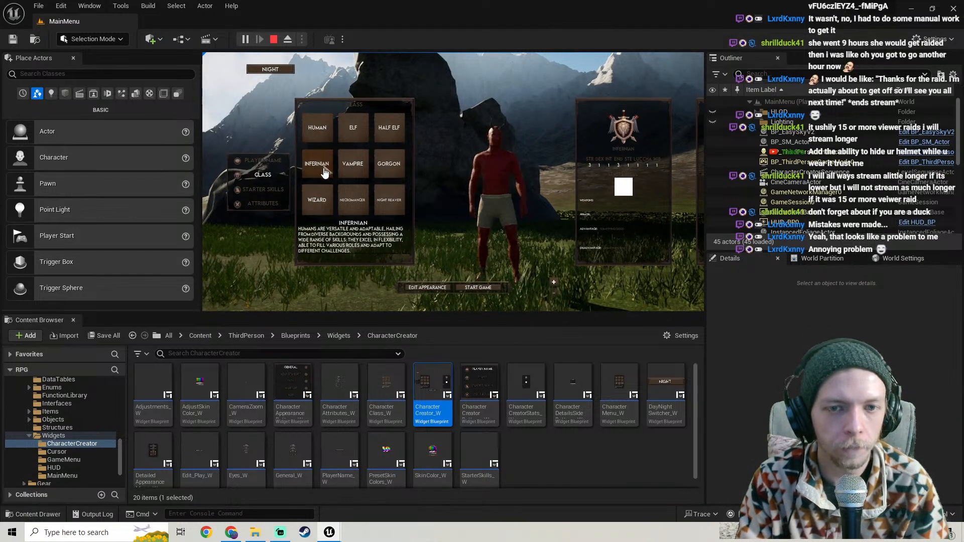
click(354, 128)
click(319, 167)
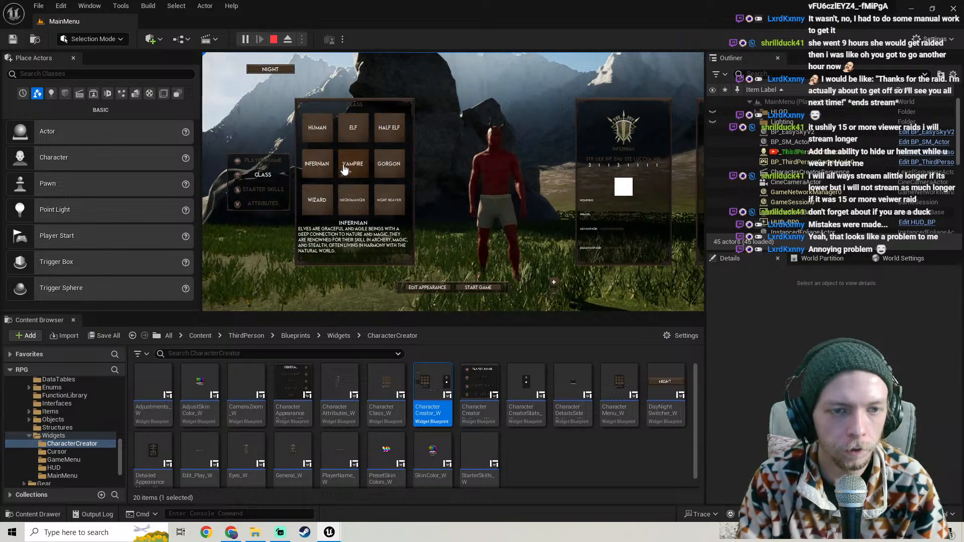
click(318, 162)
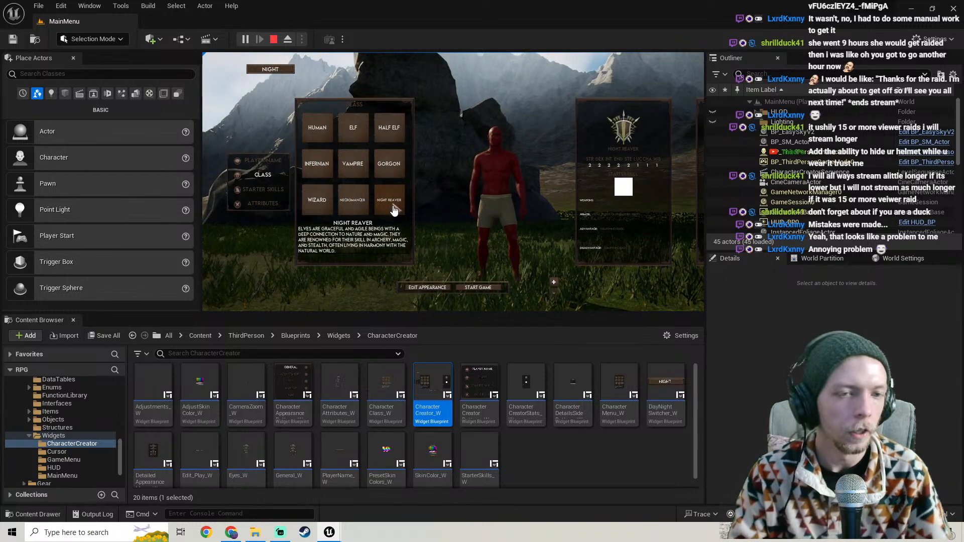
Check the horns in close-up while switching the class between Infernian, Human and Elf, ending on Infernian
scroll(494, 166, up, 3)
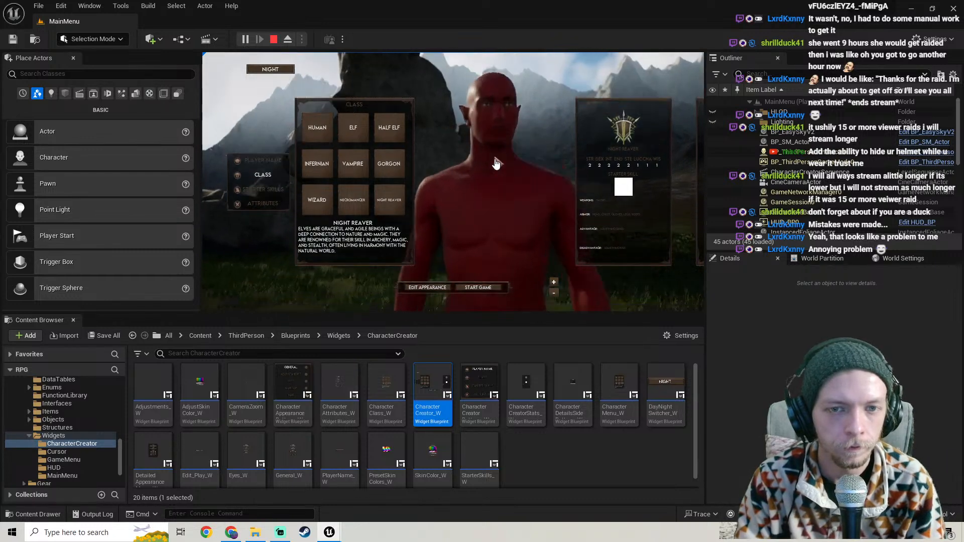
scroll(496, 163, up, 2)
click(321, 165)
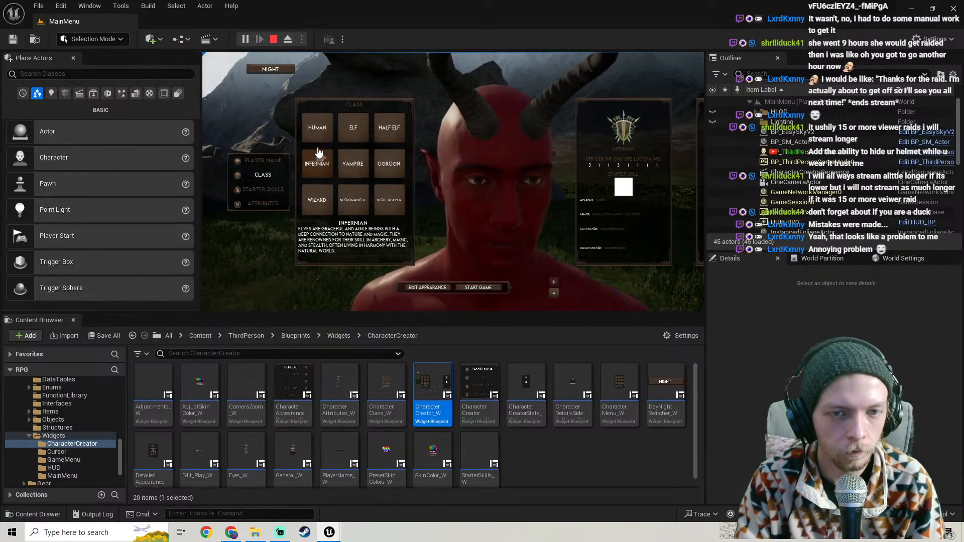
click(319, 133)
click(324, 164)
click(353, 130)
click(319, 165)
drag(547, 131, 543, 186)
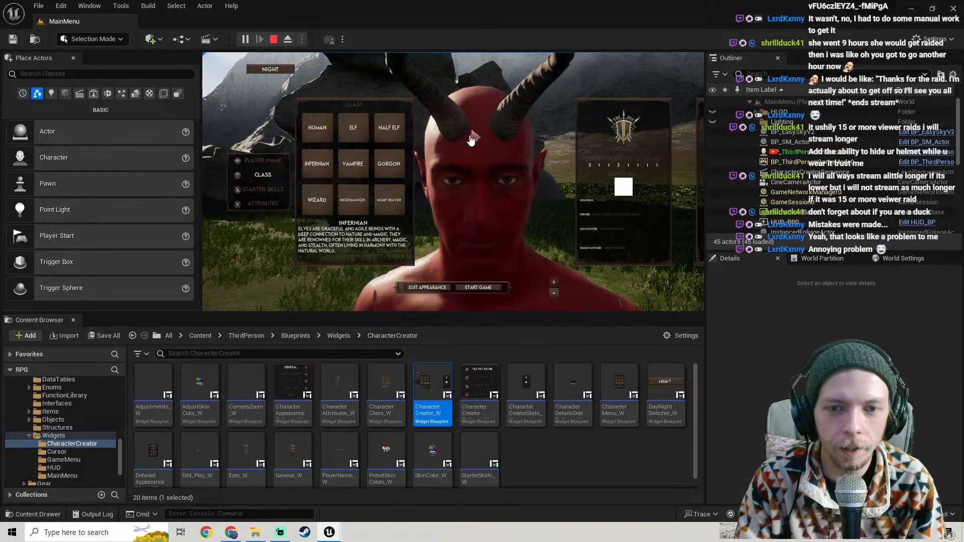
Inspect the Infernian's horns from several angles and distances in the appearance editor and return to the character editing page
click(430, 290)
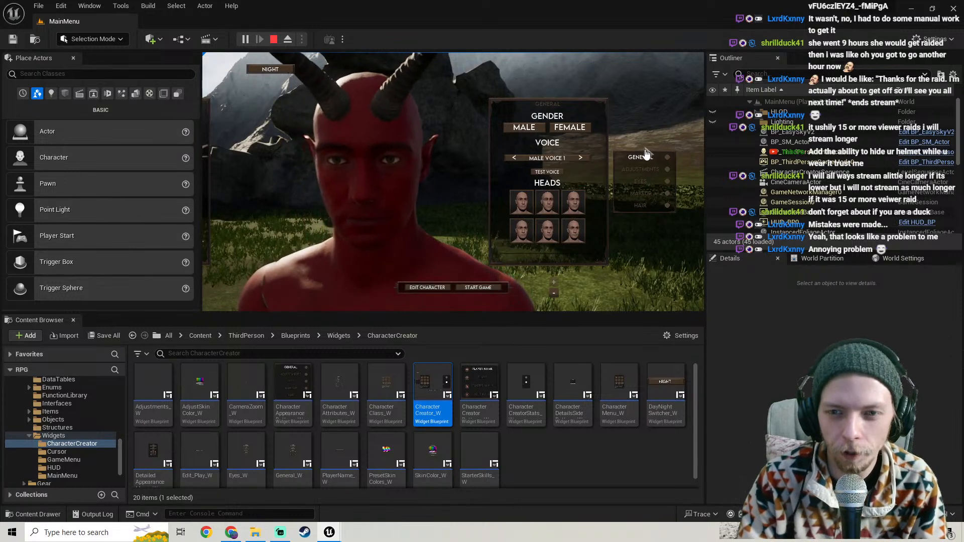
scroll(382, 150, down, 2)
scroll(370, 146, up, 2)
drag(369, 146, 426, 146)
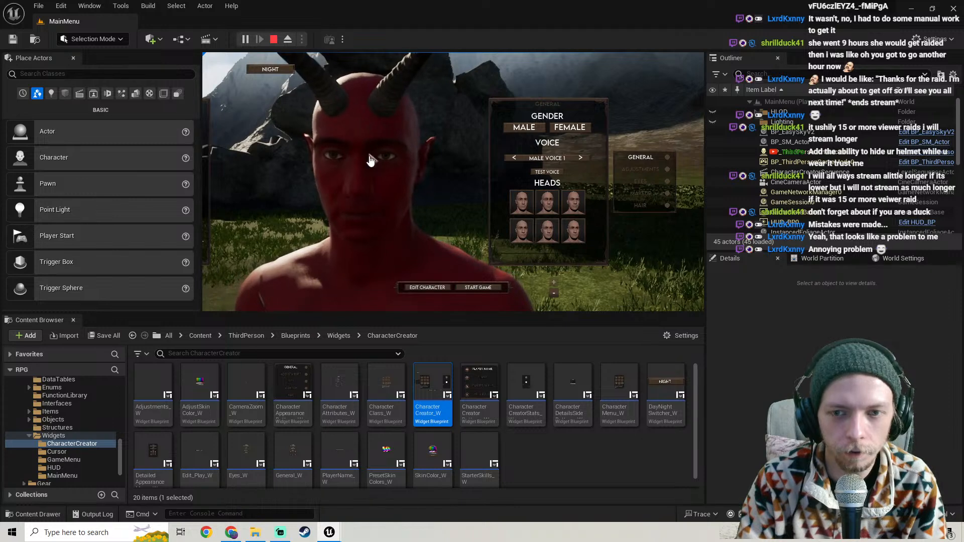
scroll(550, 188, down, 3)
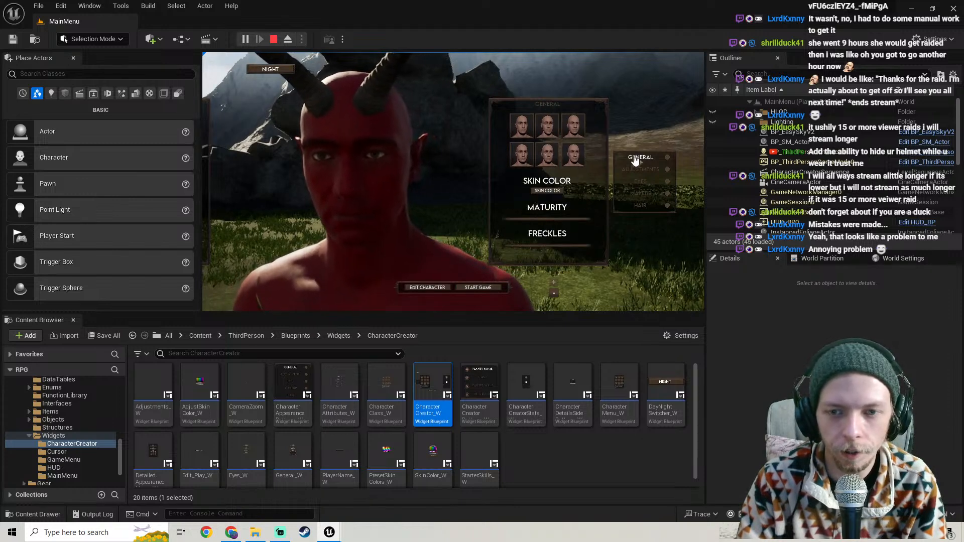
drag(370, 171, 577, 168)
scroll(382, 162, down, 3)
scroll(390, 168, up, 3)
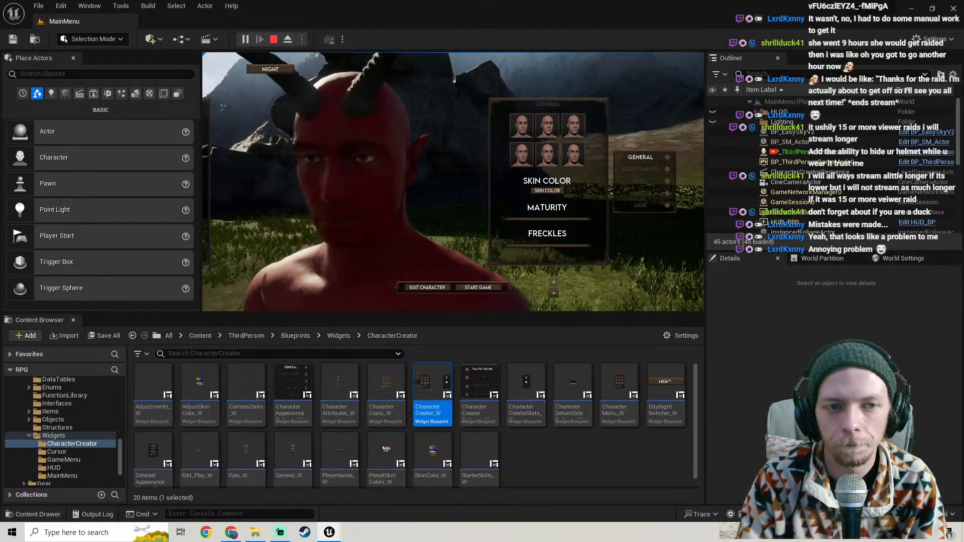
scroll(390, 169, down, 4)
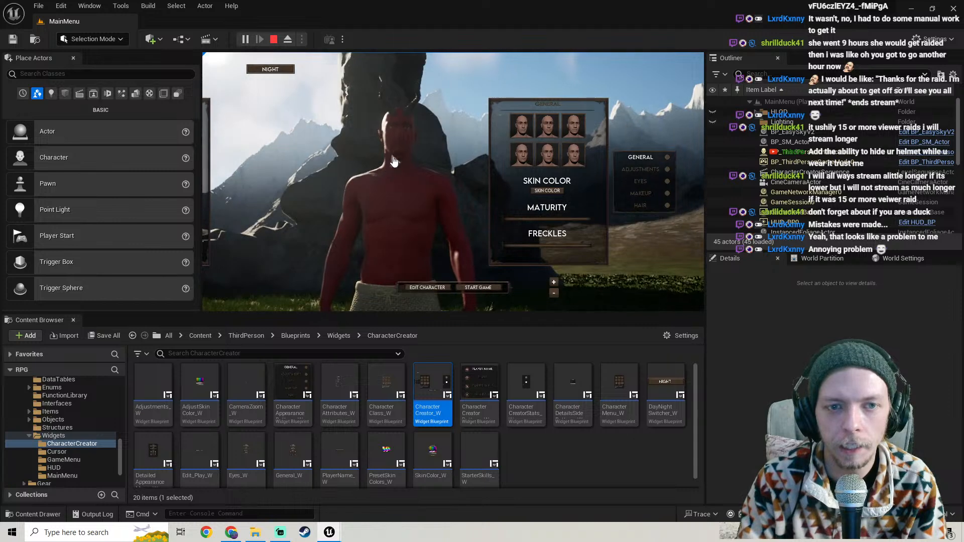
scroll(395, 159, up, 4)
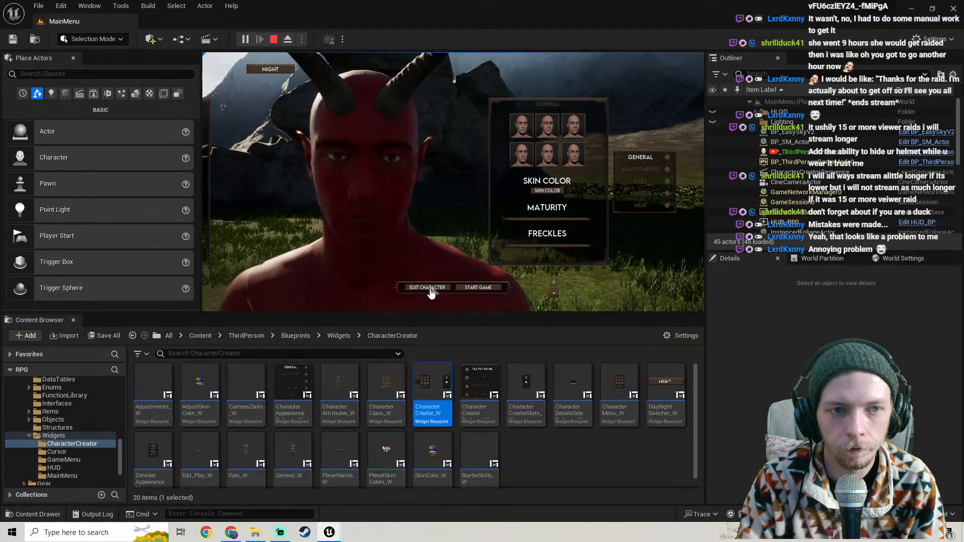
click(428, 287)
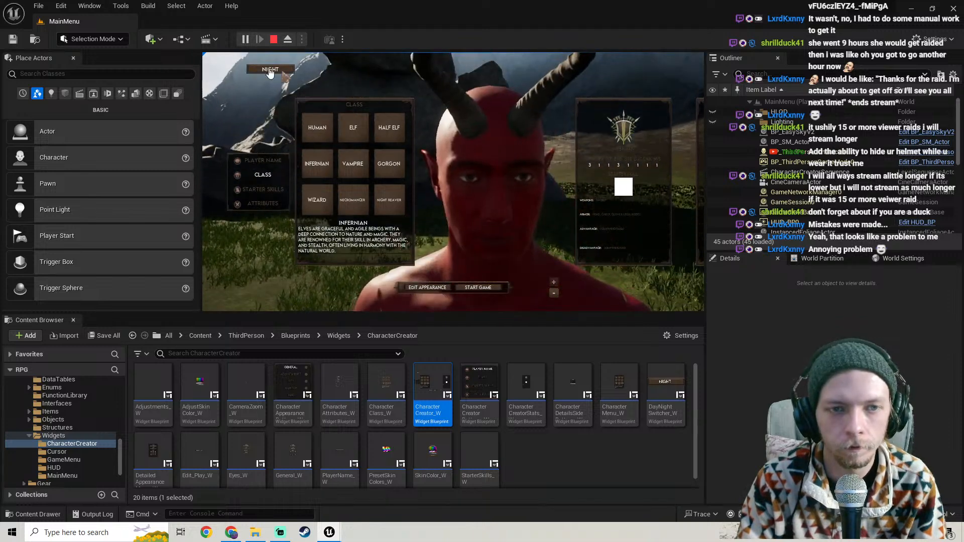
Switch the character creator scene to night, inspect the Infernian from far and close, and stop the play session
click(270, 69)
scroll(496, 182, down, 3)
scroll(496, 182, down, 3)
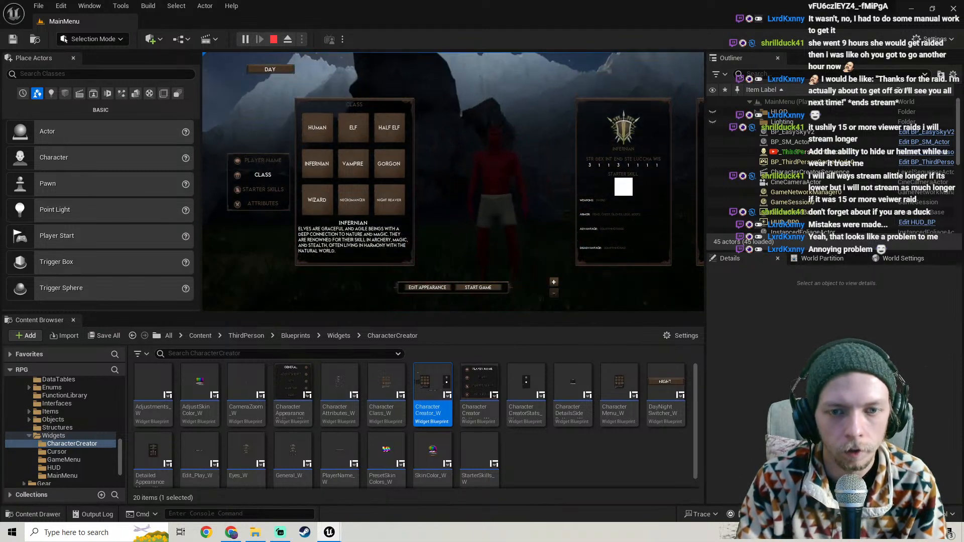
scroll(567, 170, up, 3)
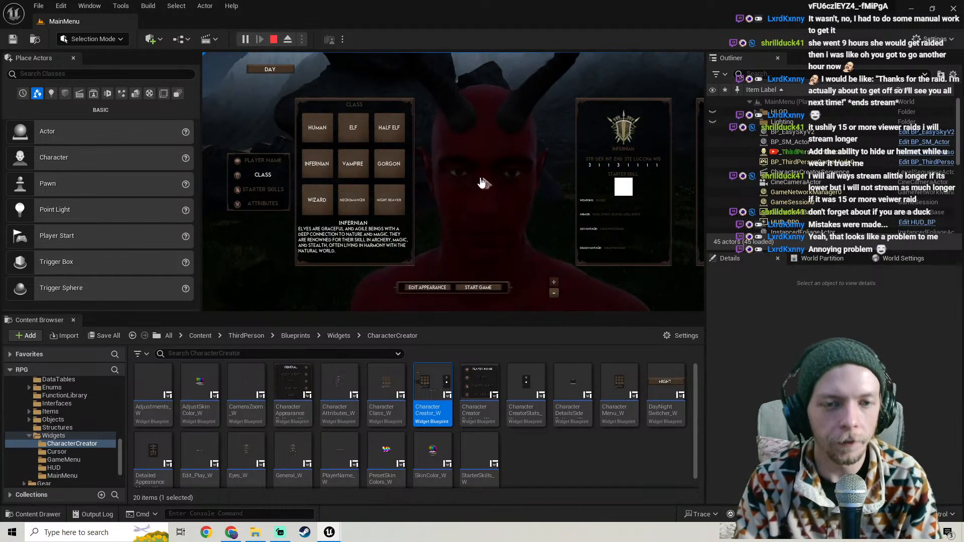
key(Escape)
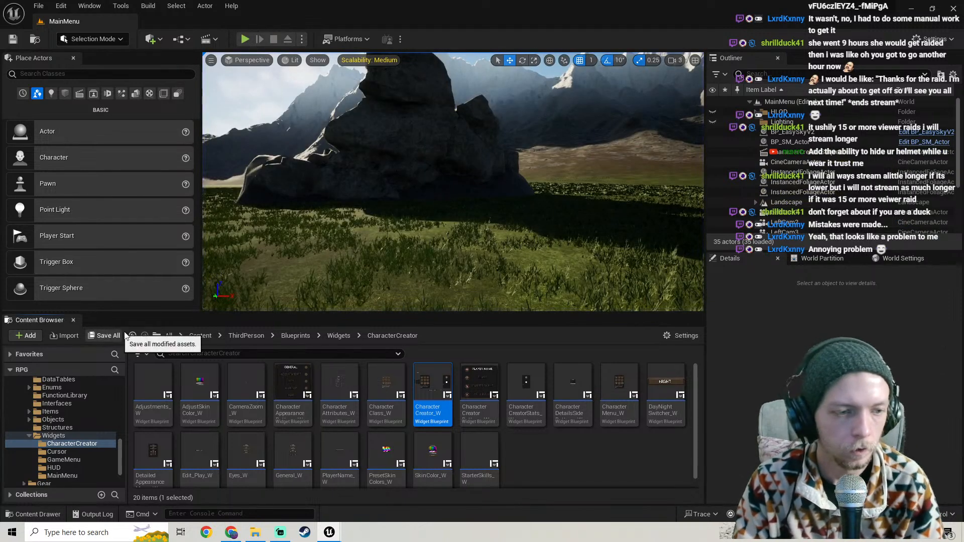
Play the MainMenu level again and start a new game on Very Hard difficulty
mouse_move(453, 182)
right_down()
mouse_move(507, 186)
mouse_move(454, 176)
mouse_move(452, 166)
right_up()
mouse_move(324, 215)
right_down()
mouse_move(325, 241)
mouse_move(326, 208)
right_up()
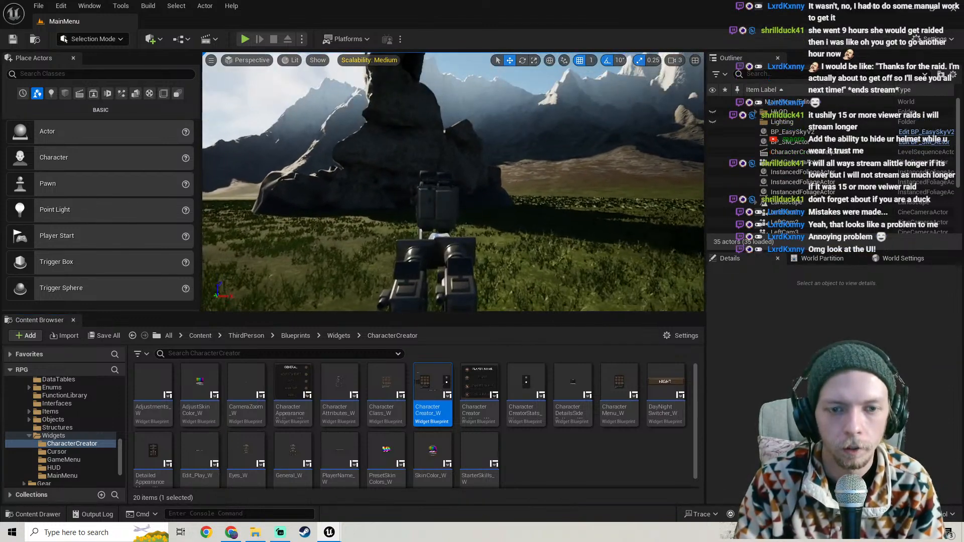
click(245, 40)
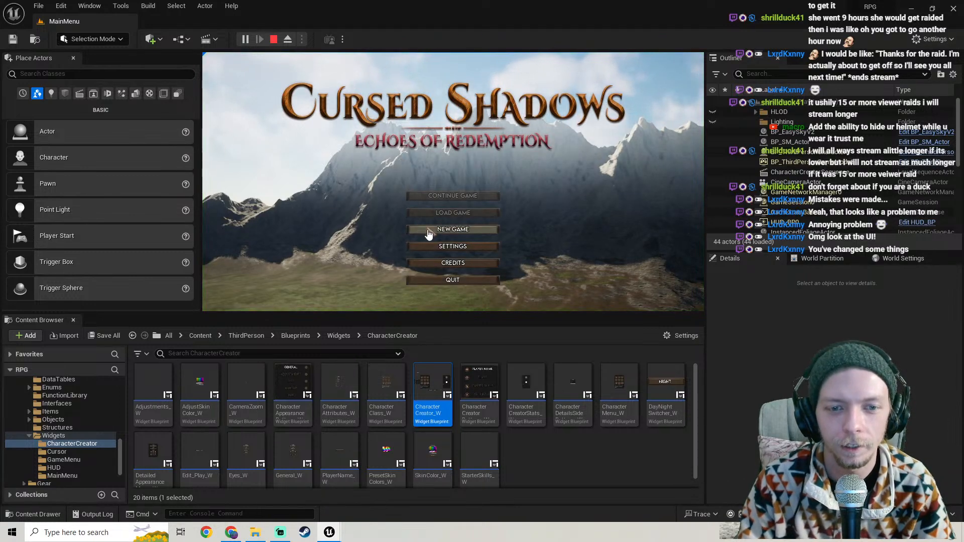
click(428, 232)
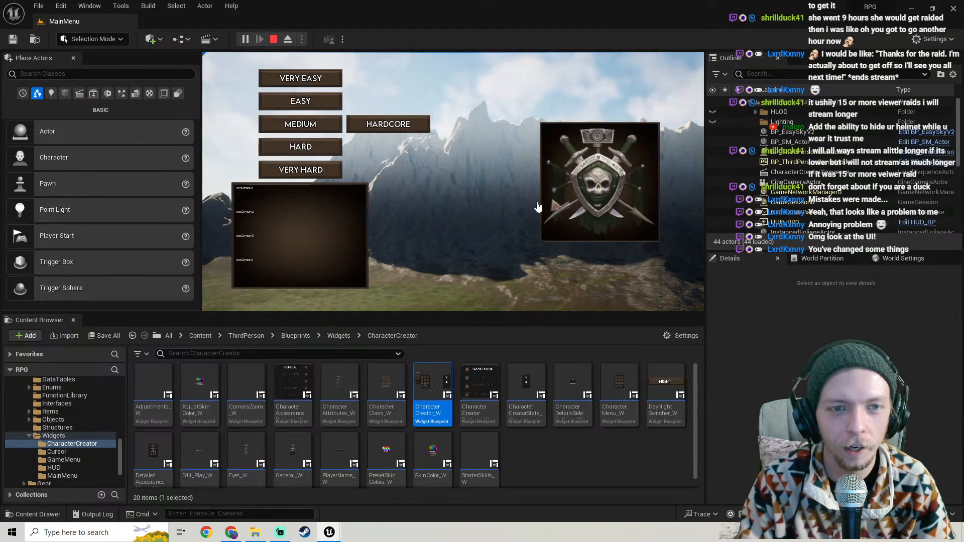
click(325, 171)
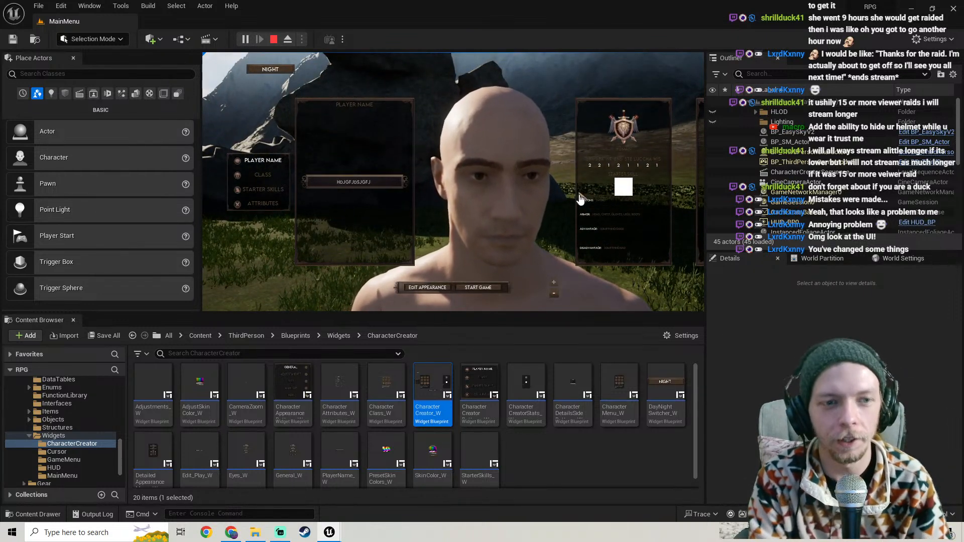
Open the Class page and try Elf, Vampire, Infernian and Night Reaver, ending on Human, to check the horns' visibility
click(279, 173)
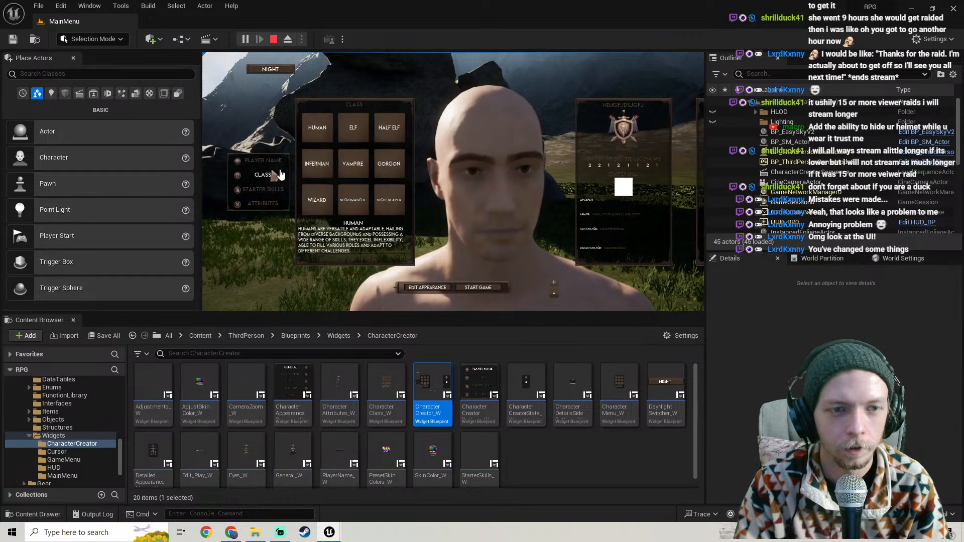
click(357, 134)
click(352, 164)
click(317, 163)
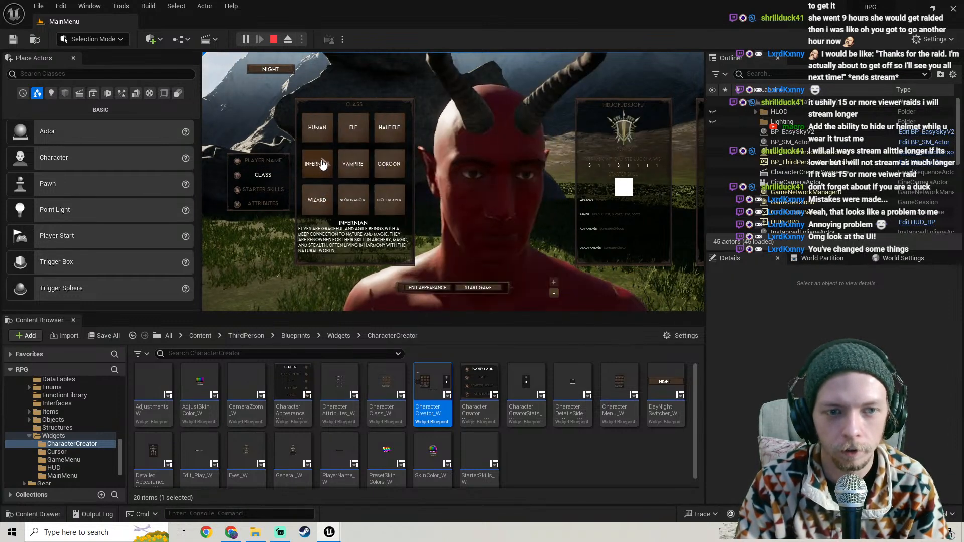
click(387, 200)
click(317, 130)
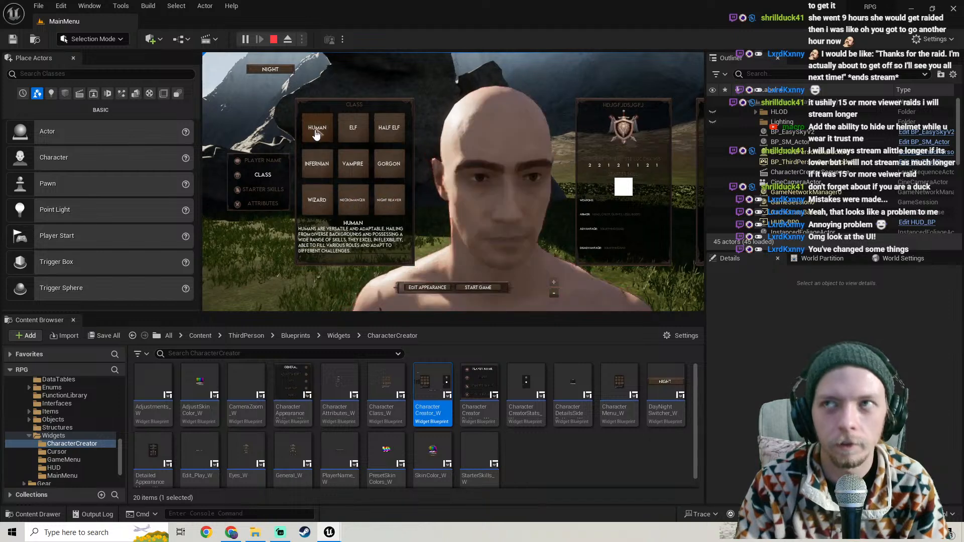
Review the Starter Skills and Attributes pages, and select the Male gender in the appearance editor
click(271, 189)
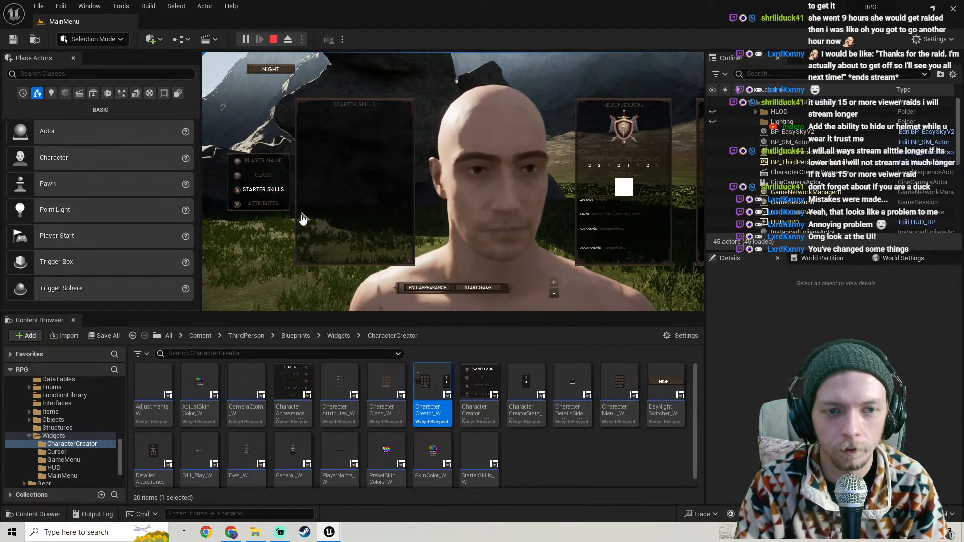
click(264, 204)
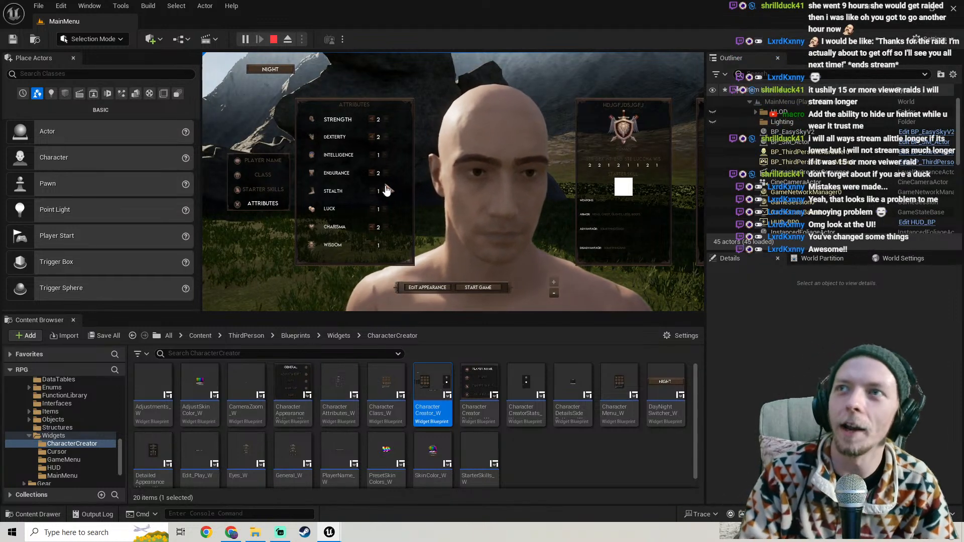
click(426, 289)
scroll(396, 178, up, 3)
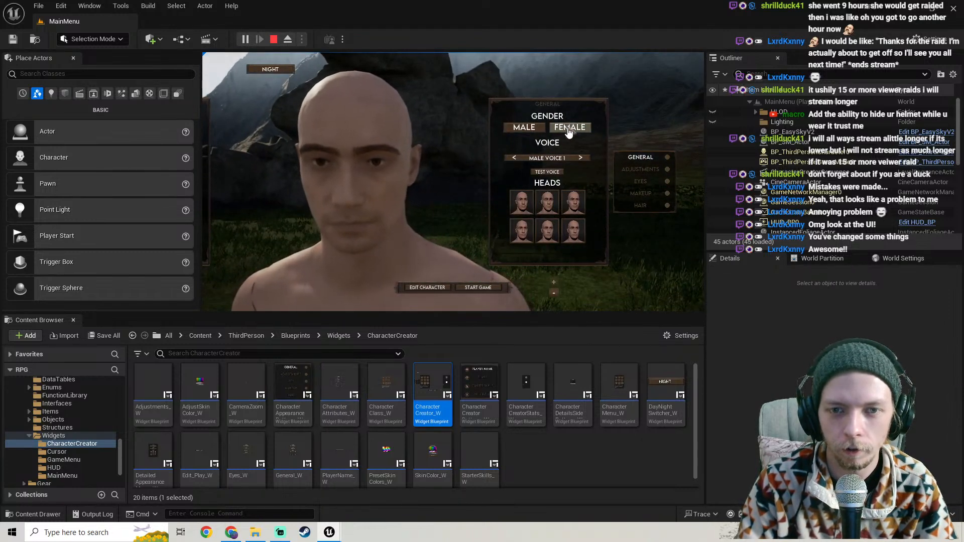
click(535, 129)
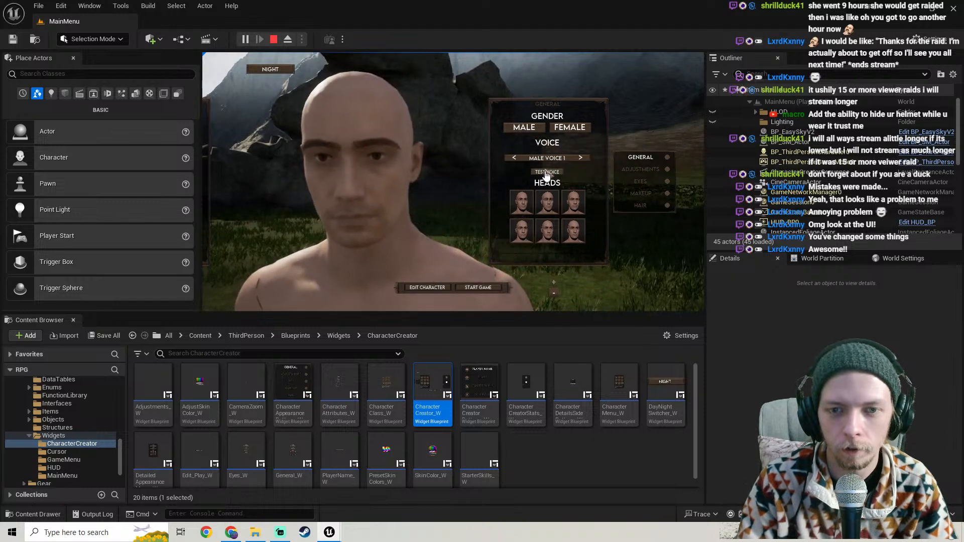
Test the skin colour editor by adjusting the character's skin to light blue and confirming it
scroll(509, 178, down, 4)
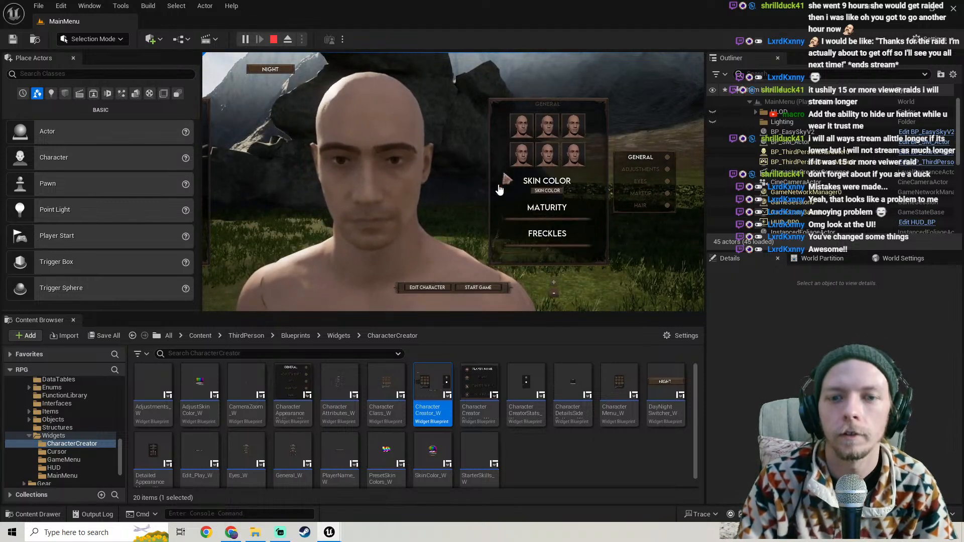
click(548, 191)
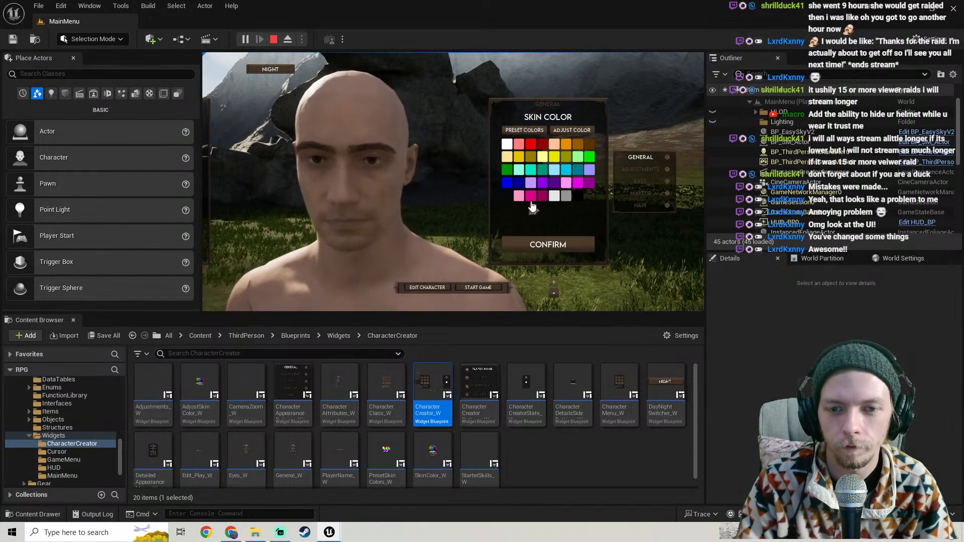
click(571, 131)
click(535, 164)
click(561, 157)
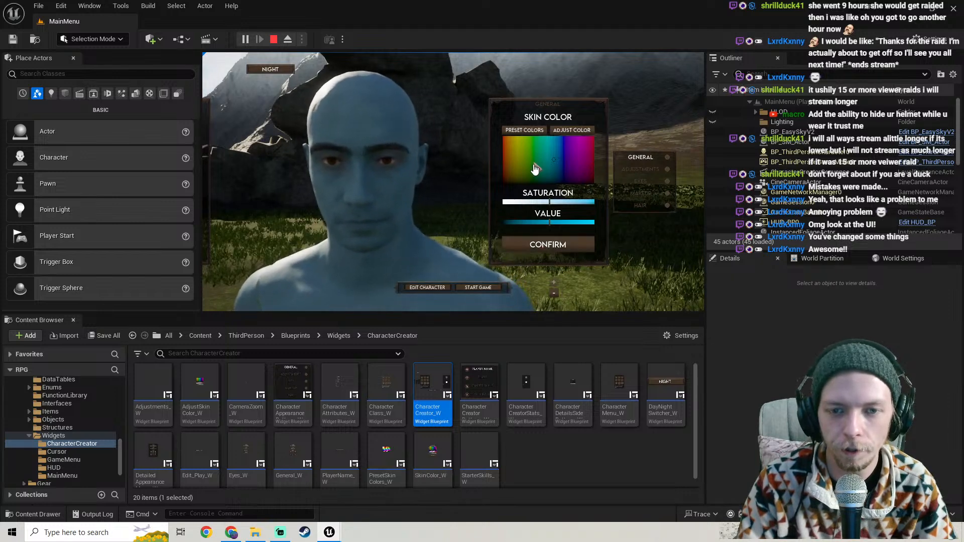
click(524, 130)
click(522, 245)
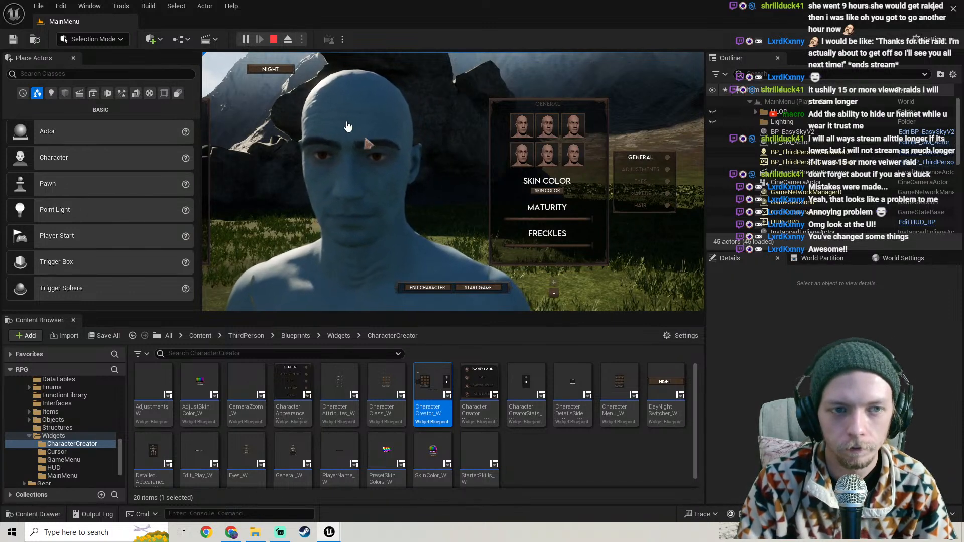
Toggle the scene between night and day, and alternate between the appearance and character editing pages to check the camera framing
click(277, 73)
click(277, 72)
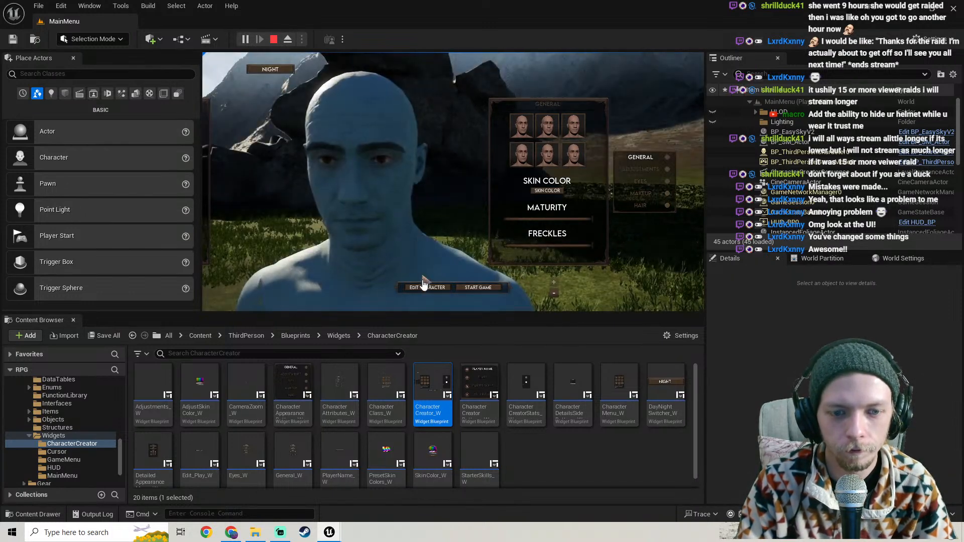
click(427, 287)
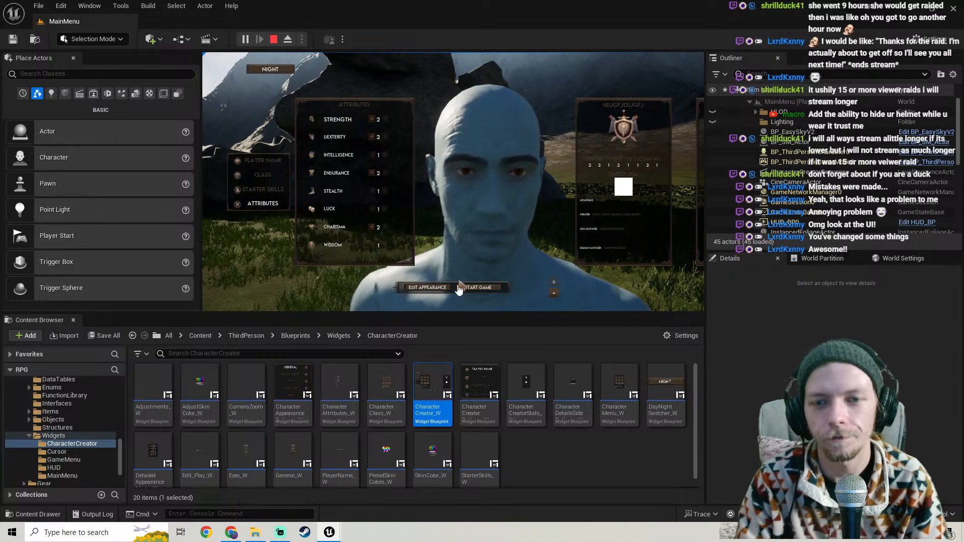
click(434, 289)
click(435, 289)
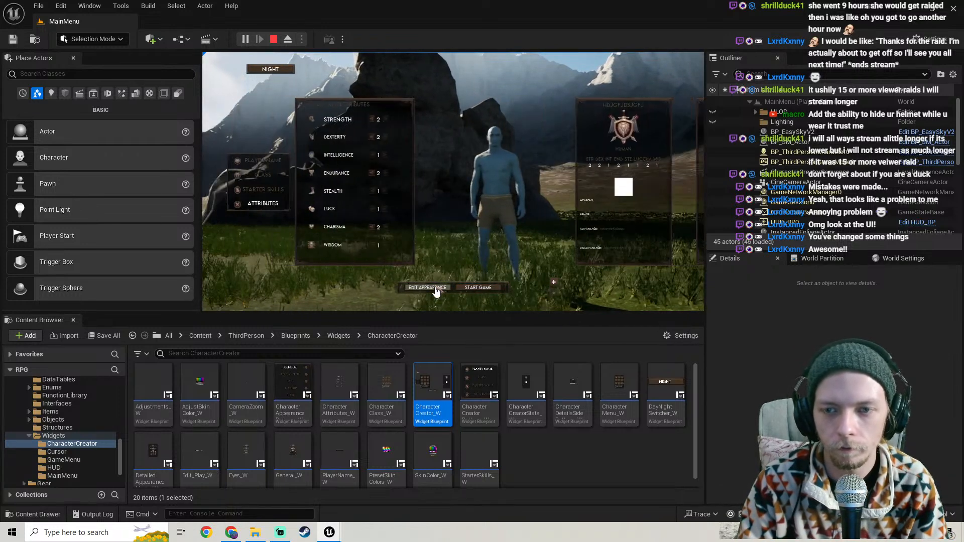
click(427, 288)
click(435, 289)
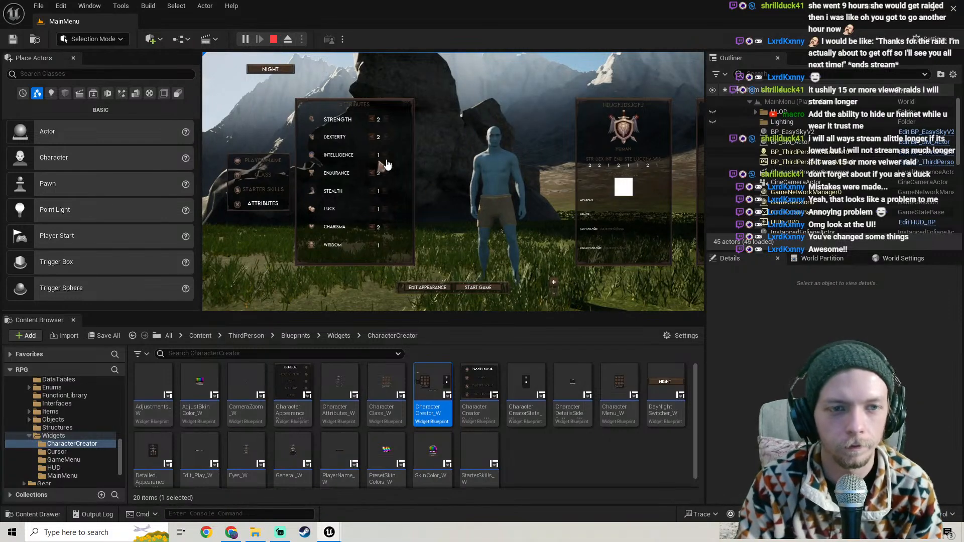
Stop the play session and close the minimized widget blueprint editor window
key(Escape)
right_drag(415, 151, 392, 163)
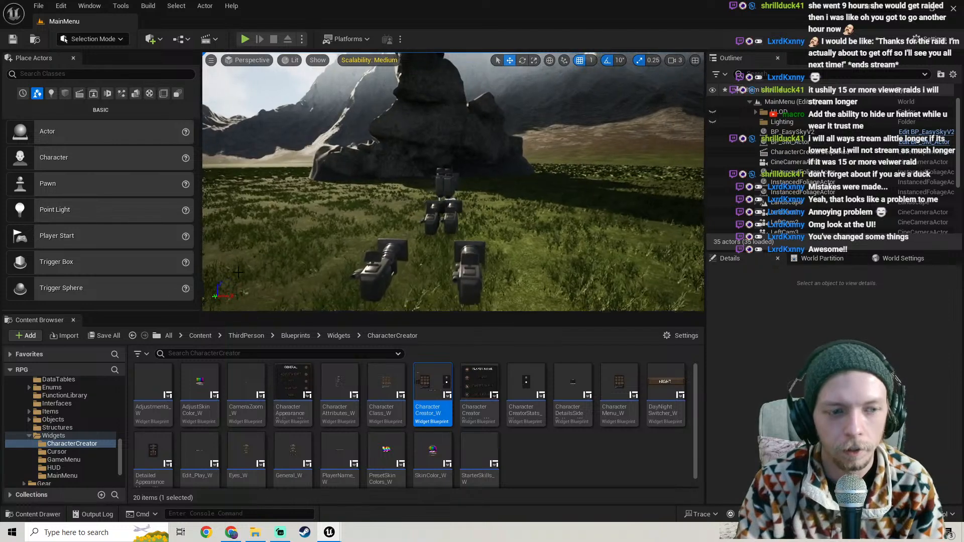
right_drag(372, 201, 382, 193)
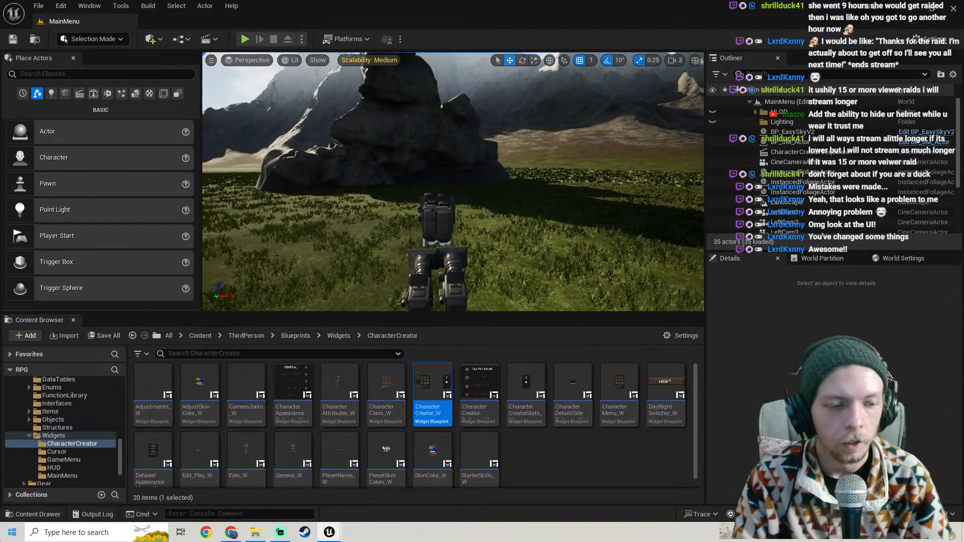
click(329, 532)
click(389, 494)
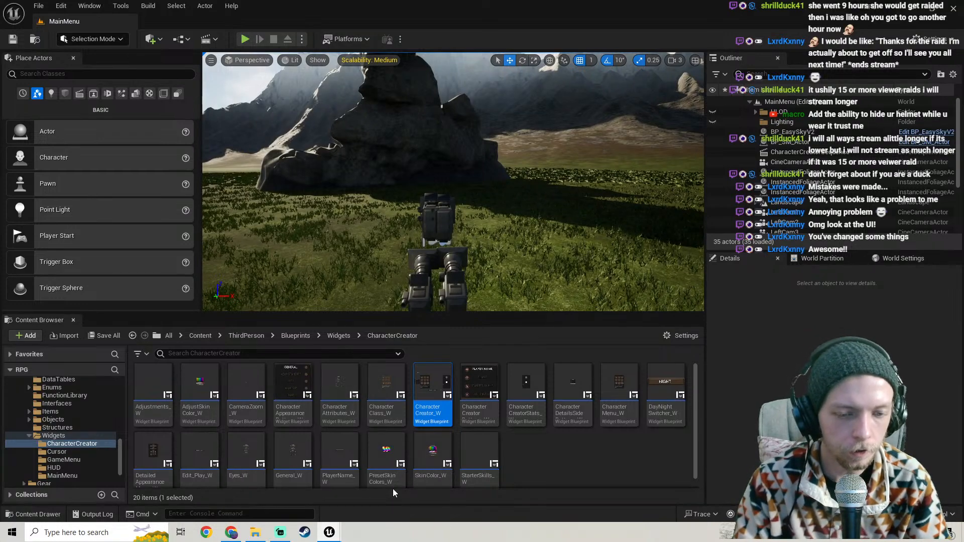
click(954, 8)
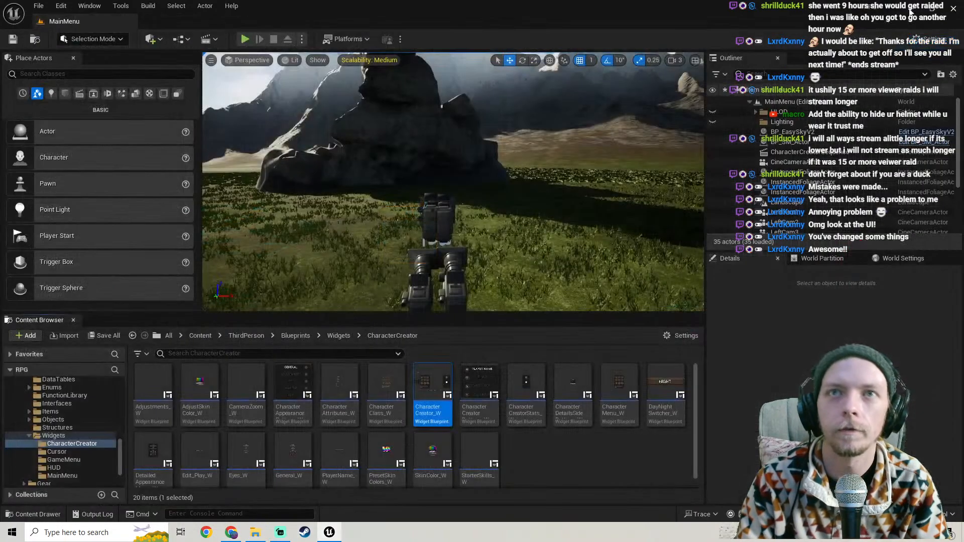
Launch Blender and dismiss its splash screen
click(12, 532)
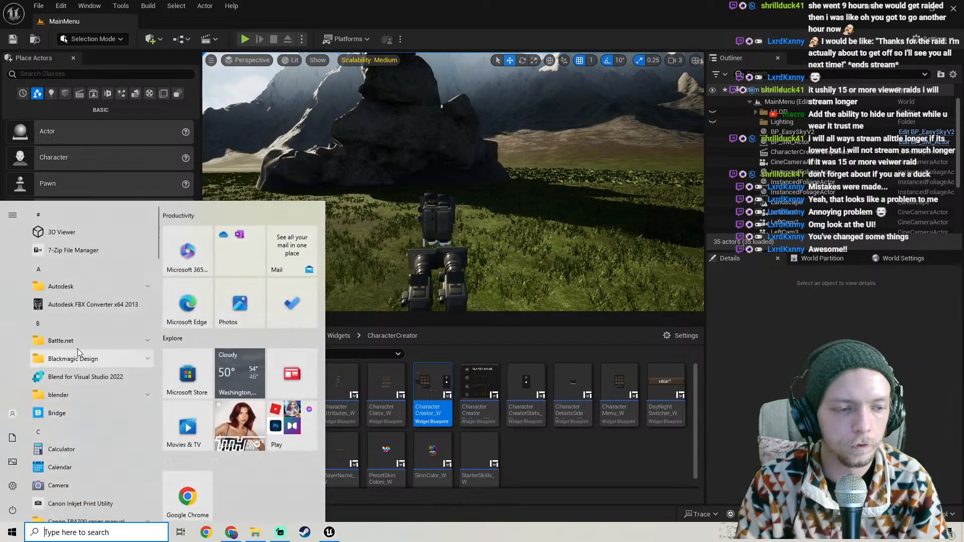
click(75, 298)
click(71, 316)
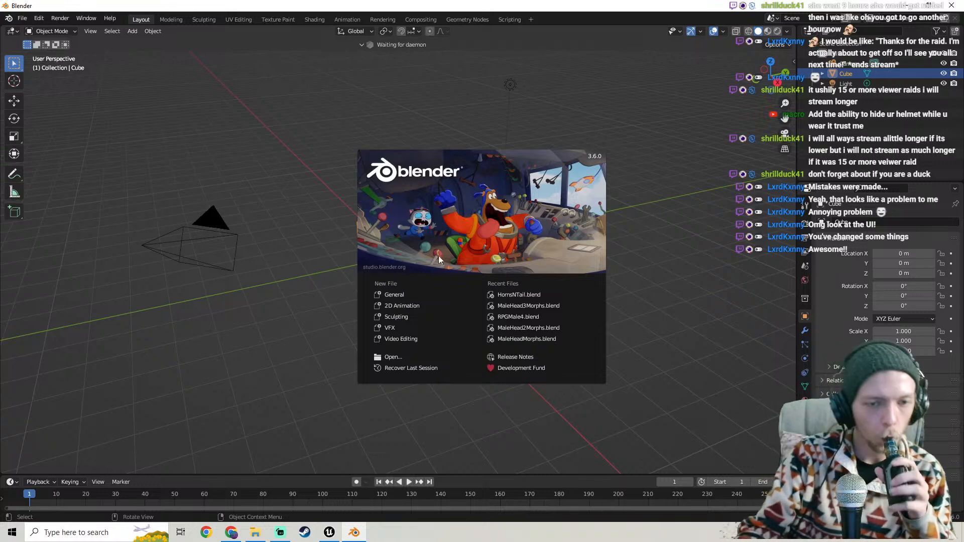
click(330, 209)
Open the recent file HornsNTail.blend
middle_drag(407, 230, 379, 209)
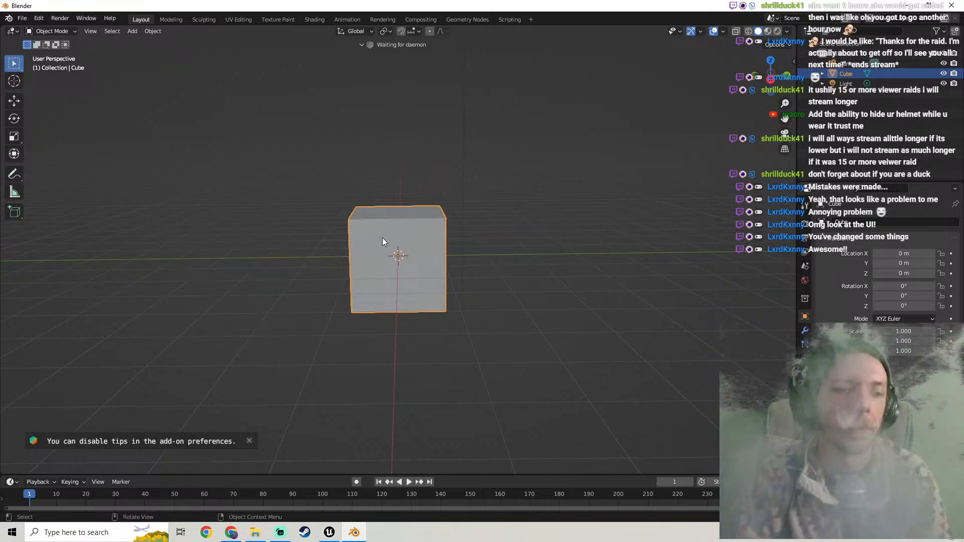
scroll(374, 205, up, 2)
scroll(372, 200, up, 1)
middle_drag(372, 200, 392, 243)
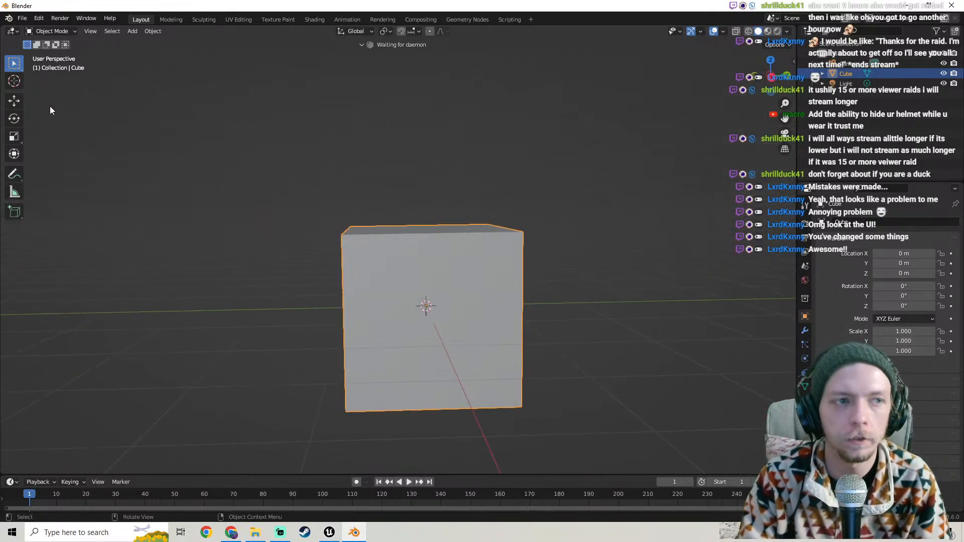
click(22, 18)
mouse_move(46, 50)
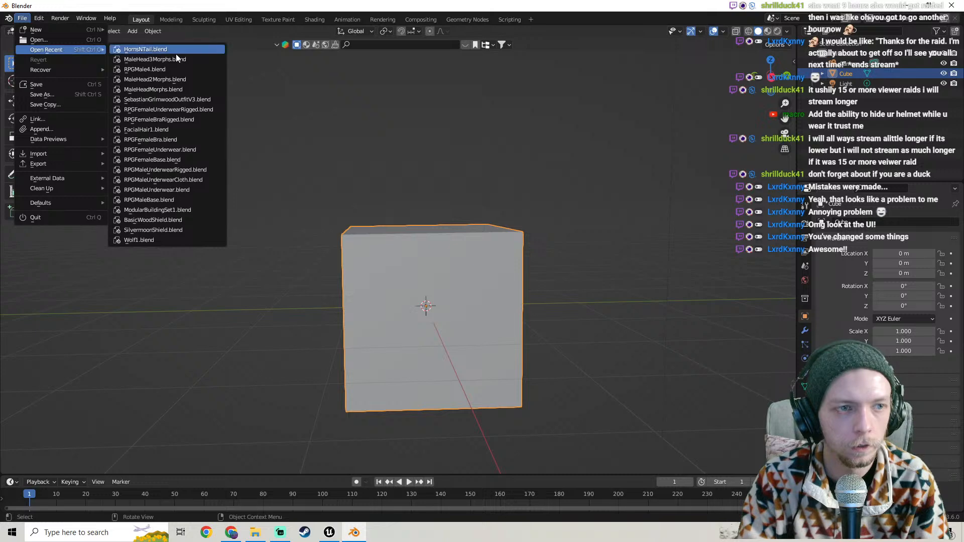
click(176, 53)
Unhide all hidden objects and hide the face mesh's root armature
middle_drag(397, 225, 316, 222)
key(alt+h)
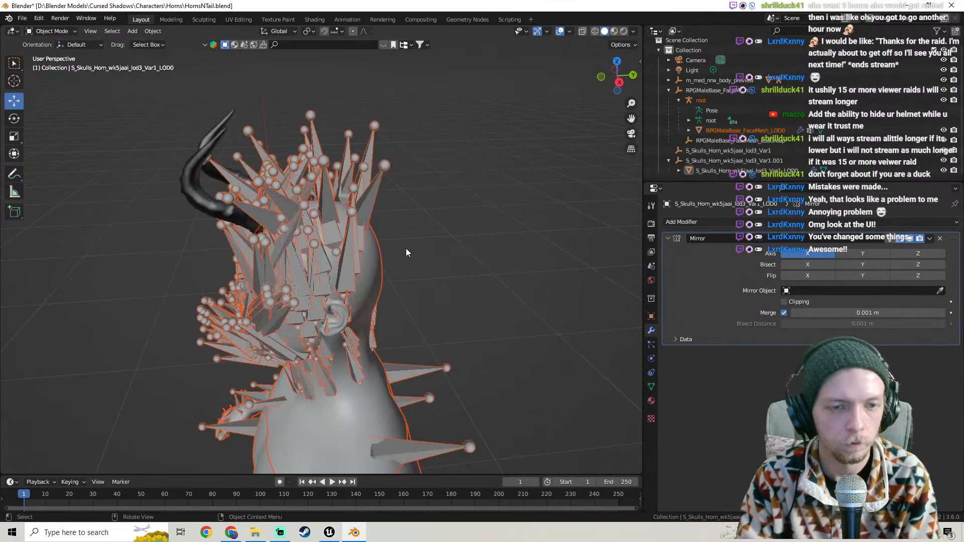
scroll(402, 249, down, 5)
middle_drag(414, 248, 469, 221)
click(281, 293)
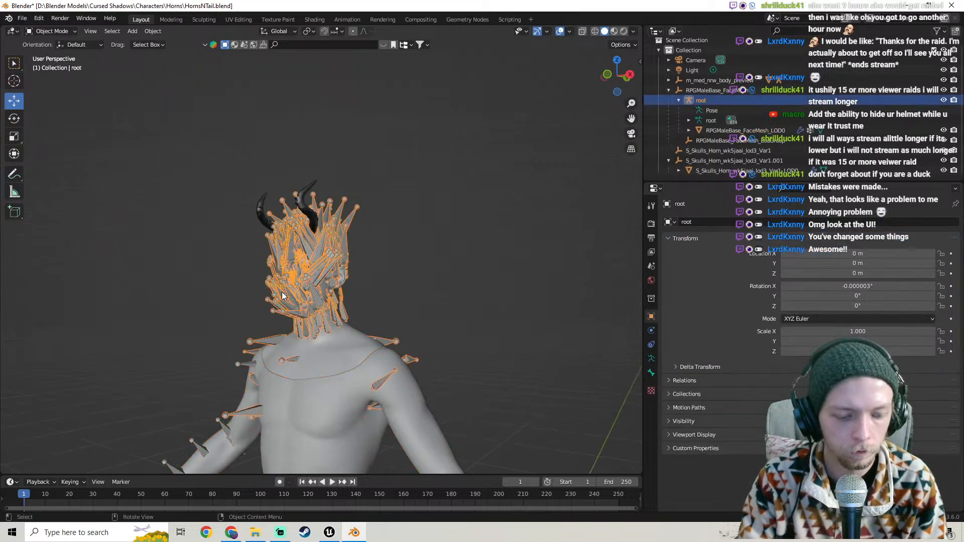
key(h)
Add a cube mesh to the scene and scale it down to a small block around the character's feet
middle_drag(435, 269, 381, 237)
click(132, 30)
mouse_move(148, 48)
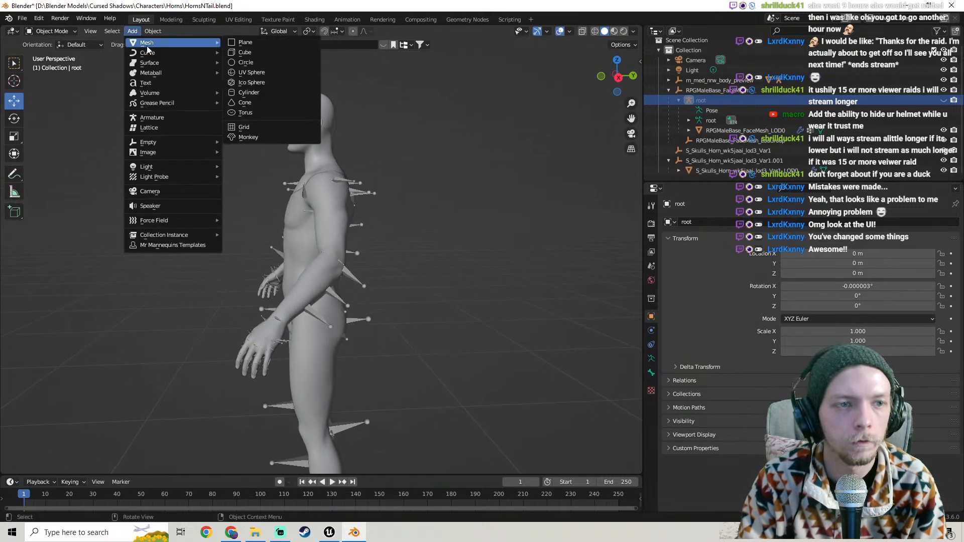
click(245, 52)
scroll(429, 271, down, 5)
scroll(452, 248, up, 4)
key(s)
key(s)
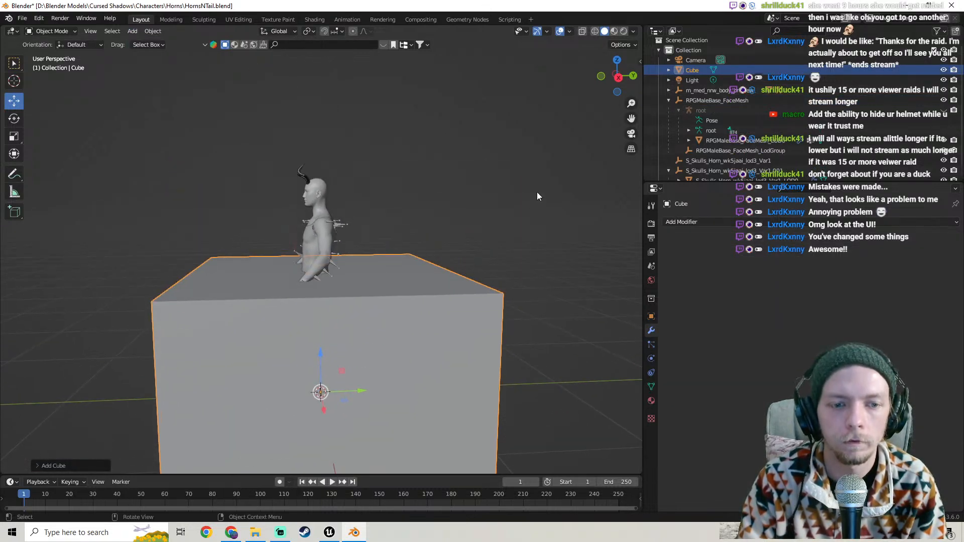
click(389, 377)
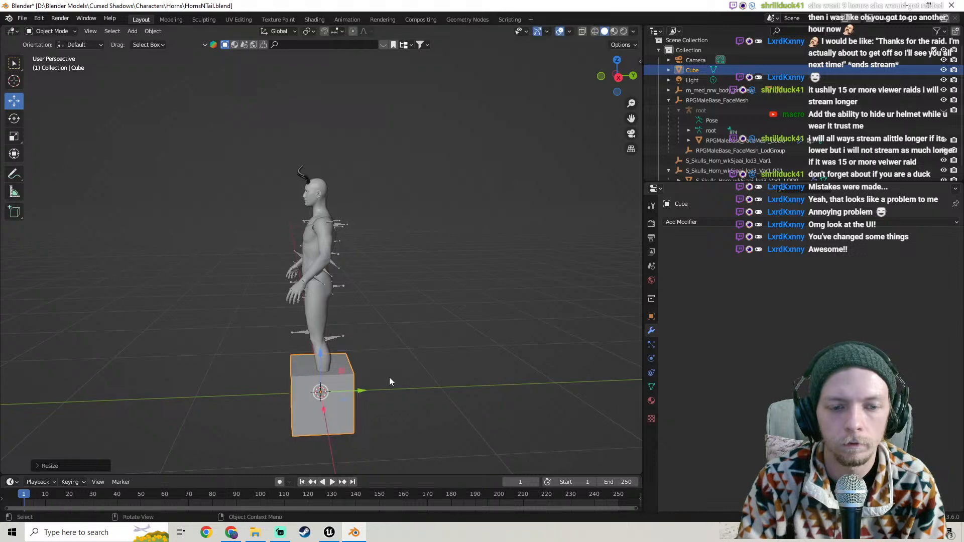
Move the cube straight up along Z to the character's hips, at a height of about 0.92 m
key(g)
key(z)
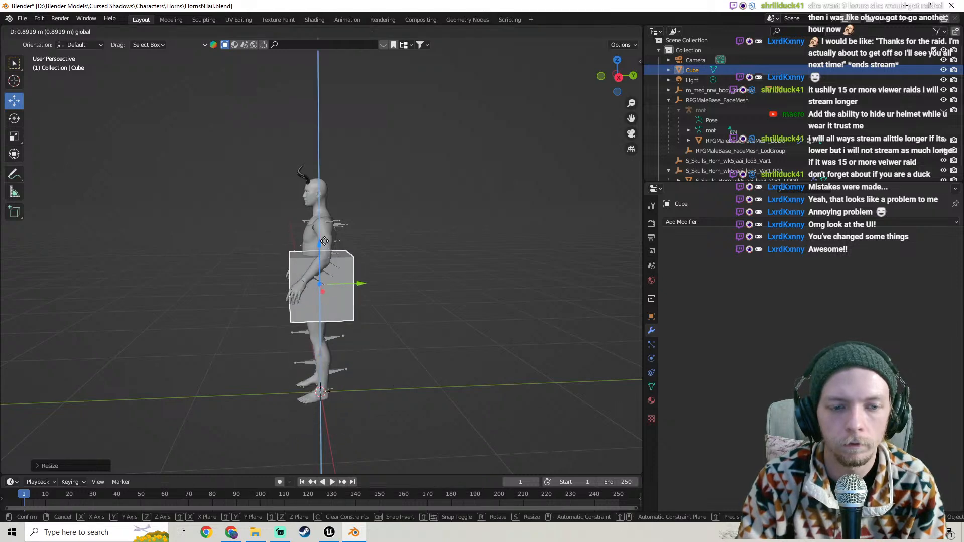
click(324, 240)
scroll(354, 255, up, 5)
middle_drag(380, 267, 324, 257)
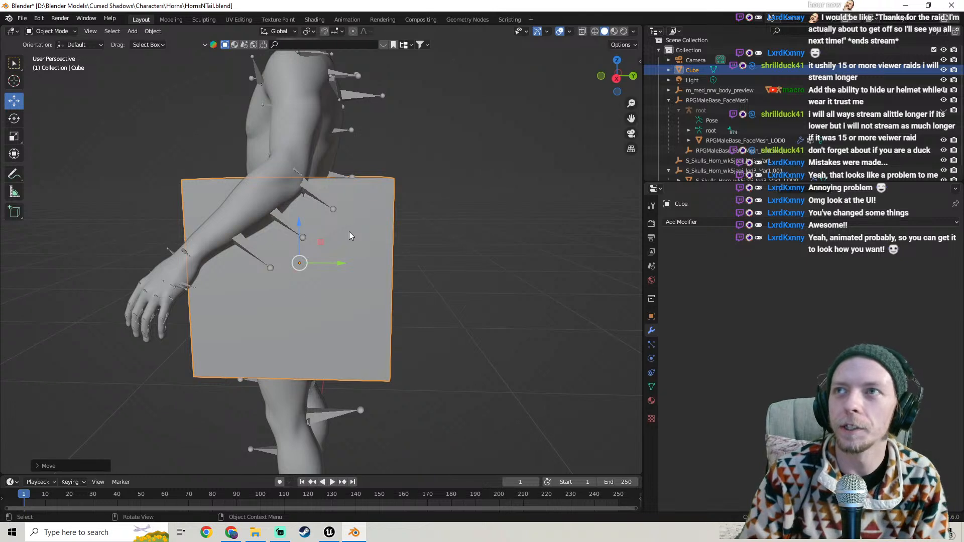
scroll(349, 236, up, 1)
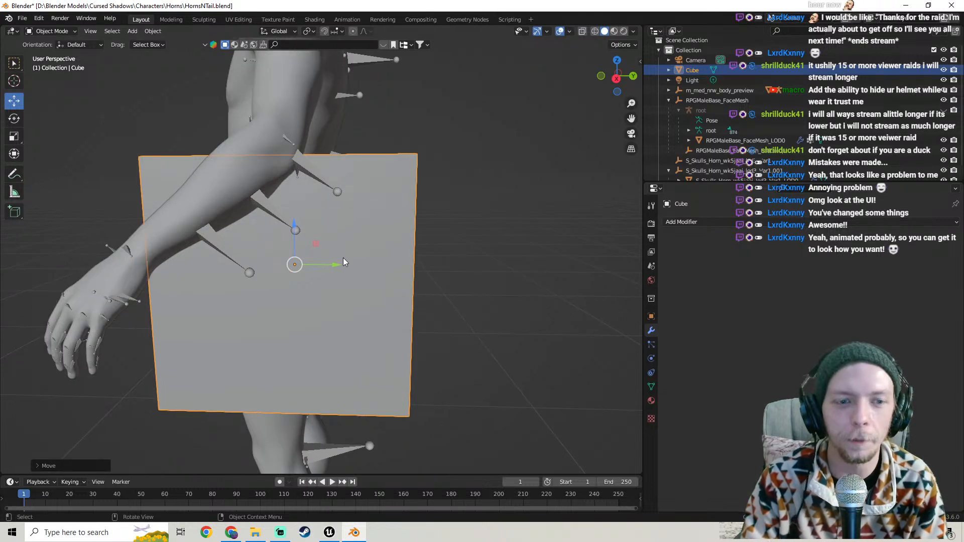
Shift the cube along Y to behind the character's hips and scale it down uniformly
drag(336, 265, 439, 265)
key(s)
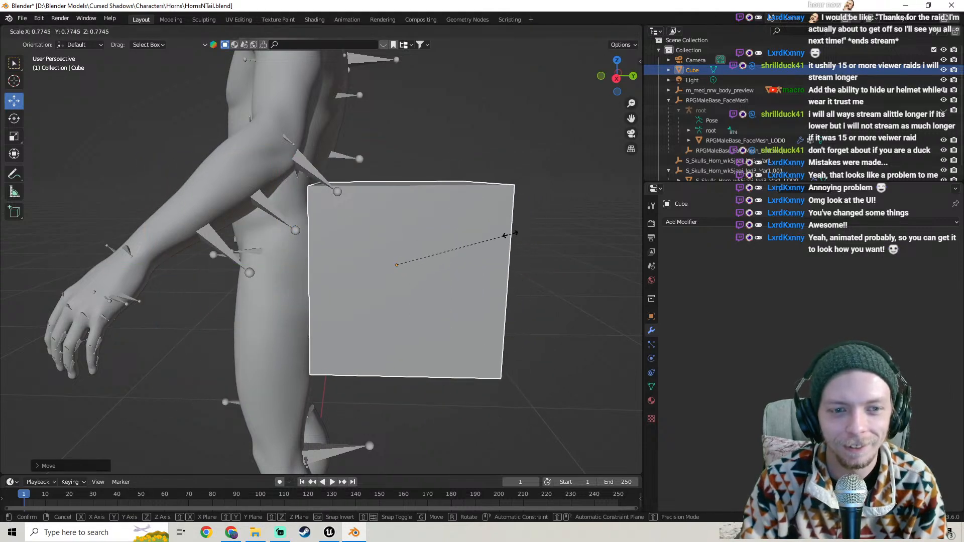
click(478, 239)
mouse_move(477, 239)
middle_down()
mouse_move(294, 243)
mouse_move(404, 234)
mouse_move(486, 245)
mouse_move(477, 240)
middle_up()
scroll(468, 236, up, 2)
drag(449, 262, 426, 266)
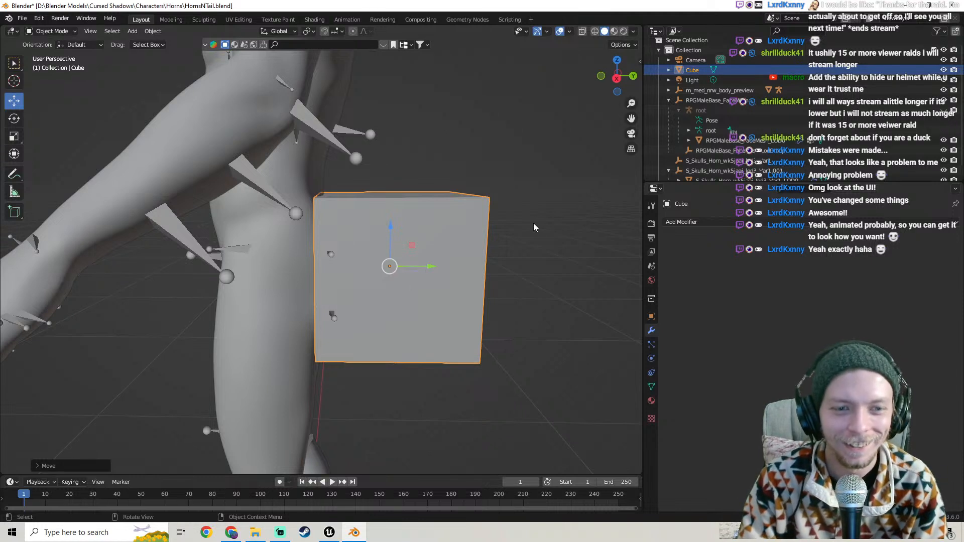
Shrink the cube to about 0.185 m per side and place it against the lower back at Y about 0.136 m
key(s)
click(485, 238)
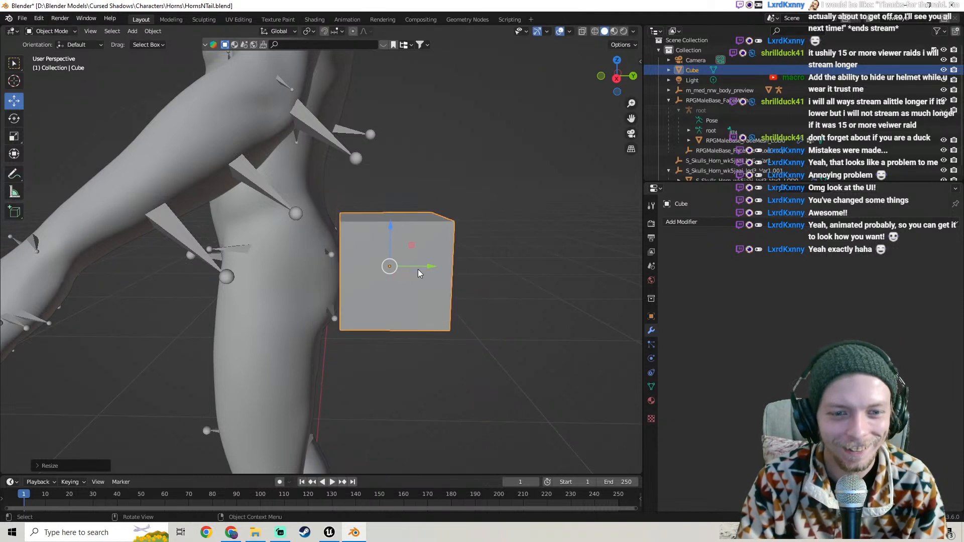
drag(441, 261, 405, 263)
middle_drag(405, 263, 318, 262)
middle_drag(246, 208, 393, 210)
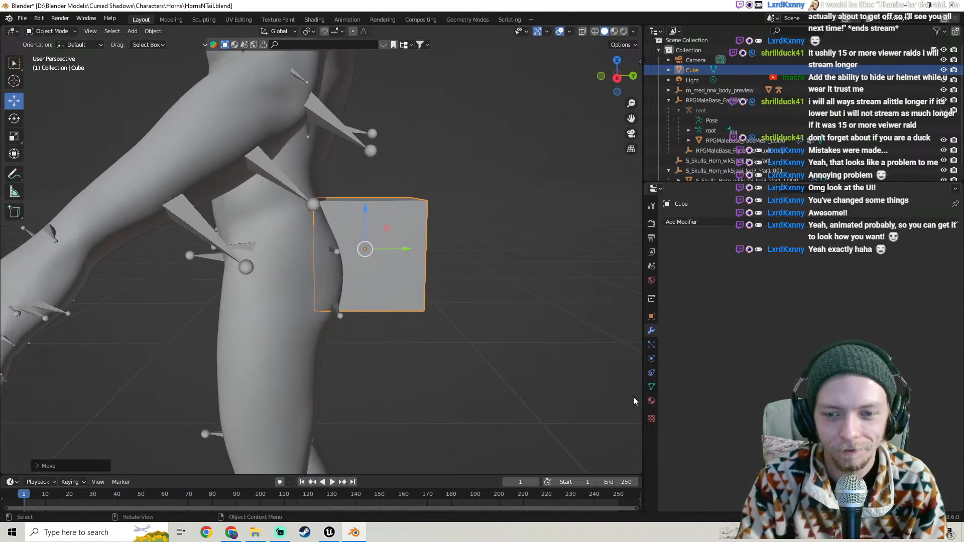
click(700, 221)
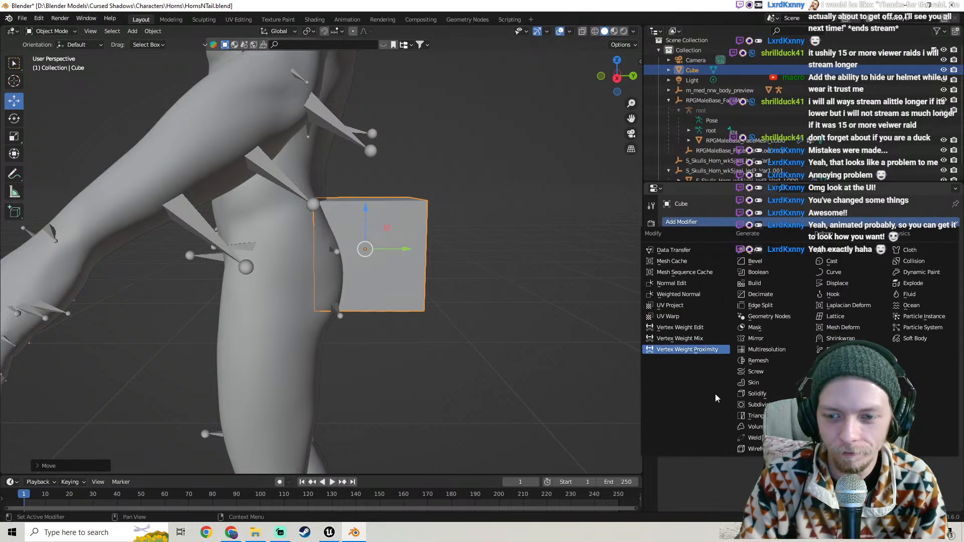
scroll(508, 241, down, 3)
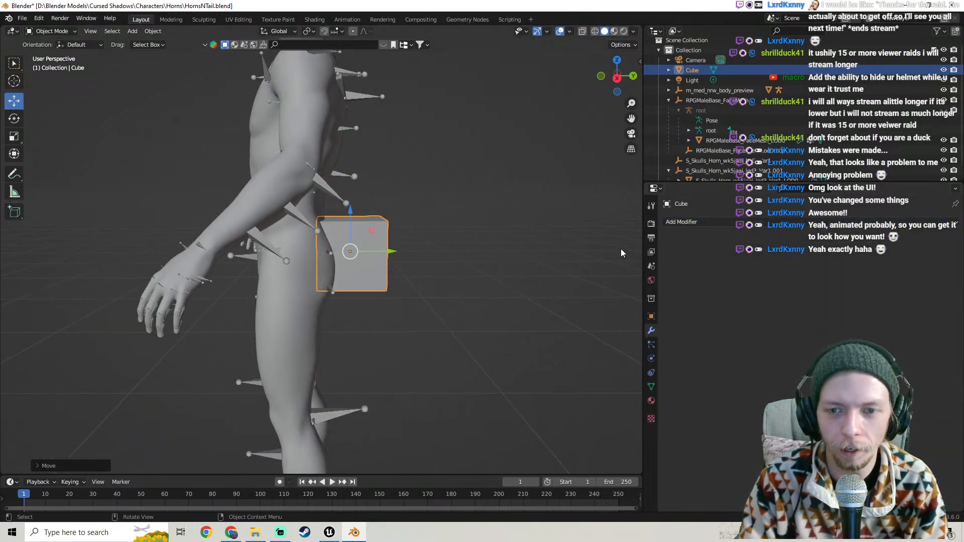
Widen the viewport, show its sidebar and search the BlenderKit materials for "skin"
drag(643, 258, 681, 257)
key(n)
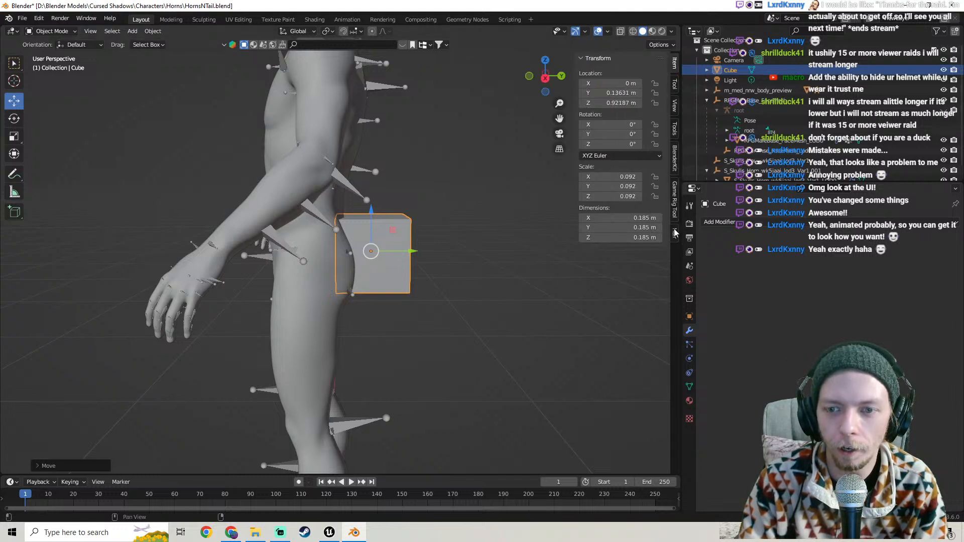
click(674, 164)
click(619, 112)
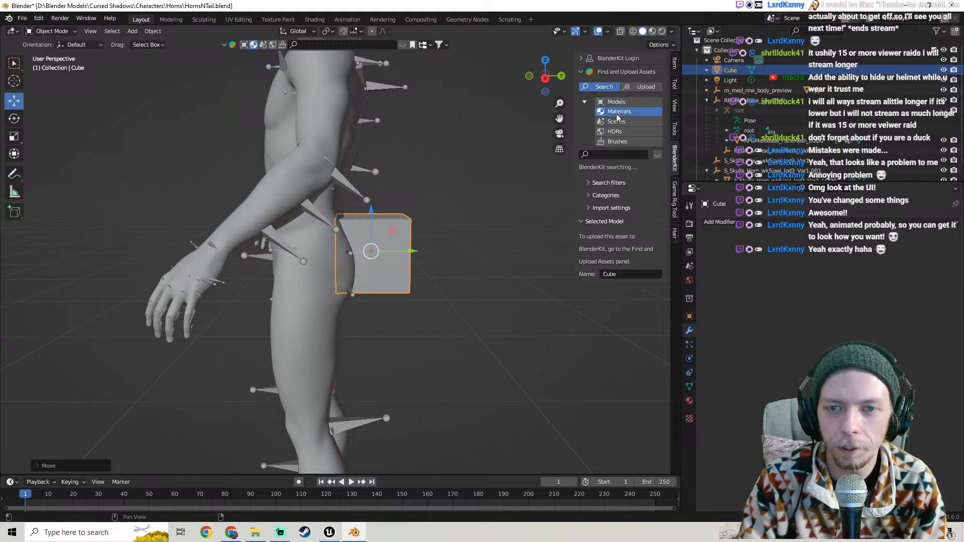
click(602, 154)
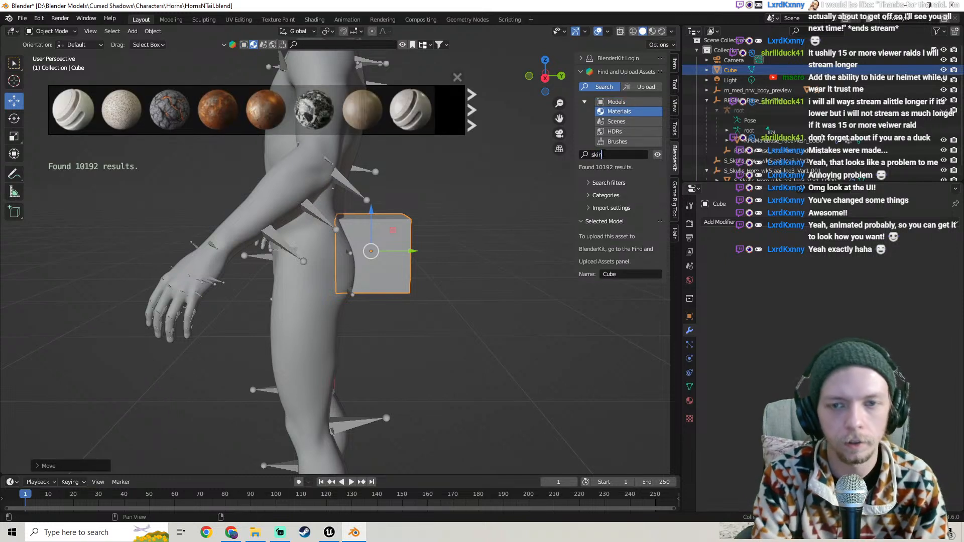
text(skin)
key(Return)
Browse the BlenderKit skin materials and apply the third one to the cube
mouse_move(105, 114)
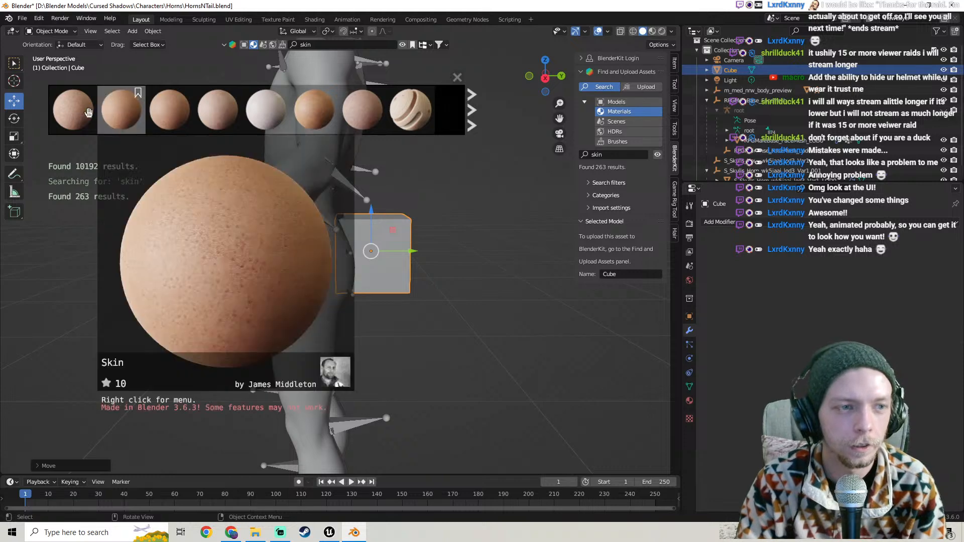
mouse_move(211, 111)
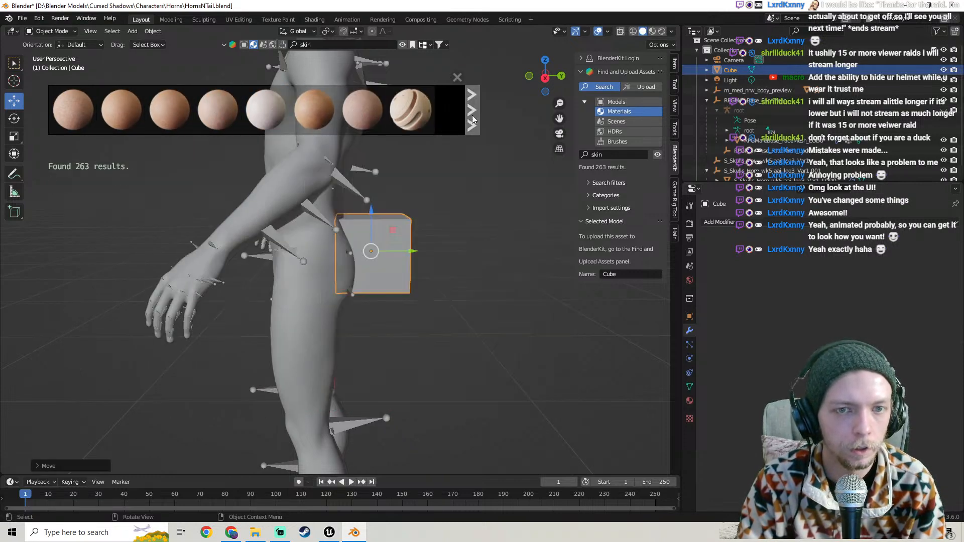
click(472, 115)
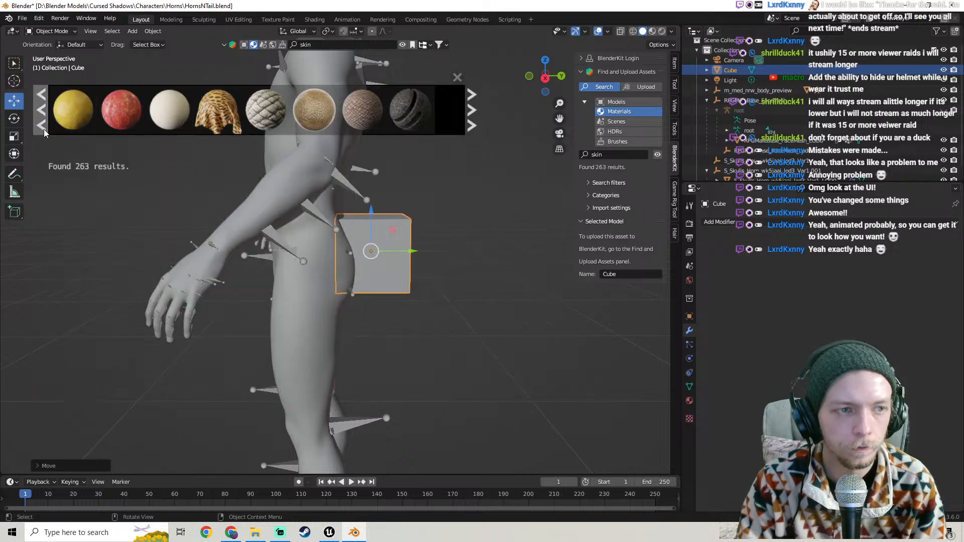
click(44, 129)
mouse_move(368, 120)
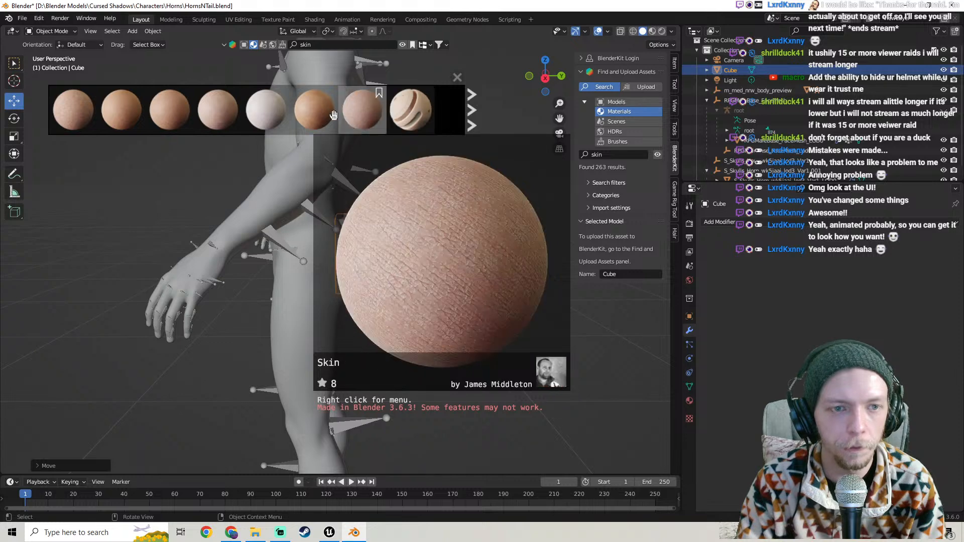
mouse_move(319, 116)
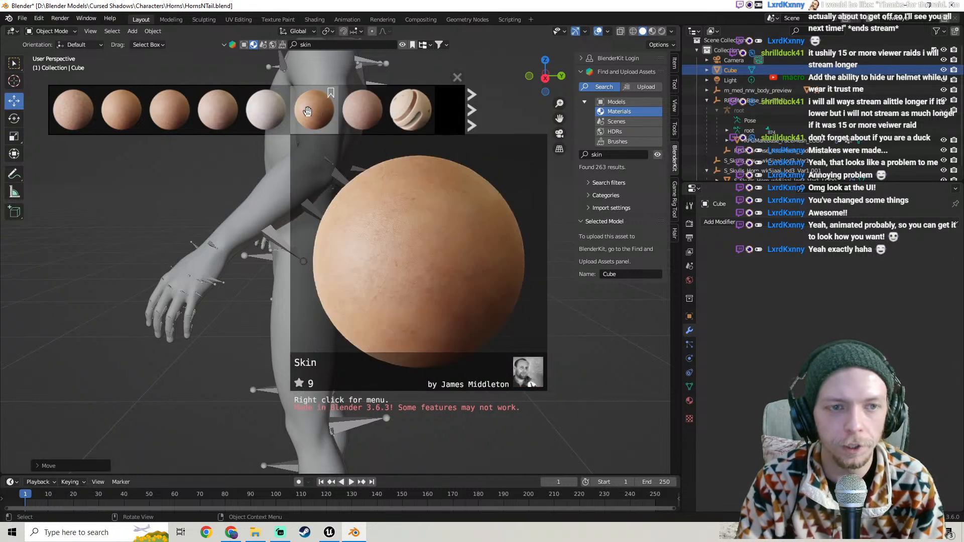
mouse_move(264, 112)
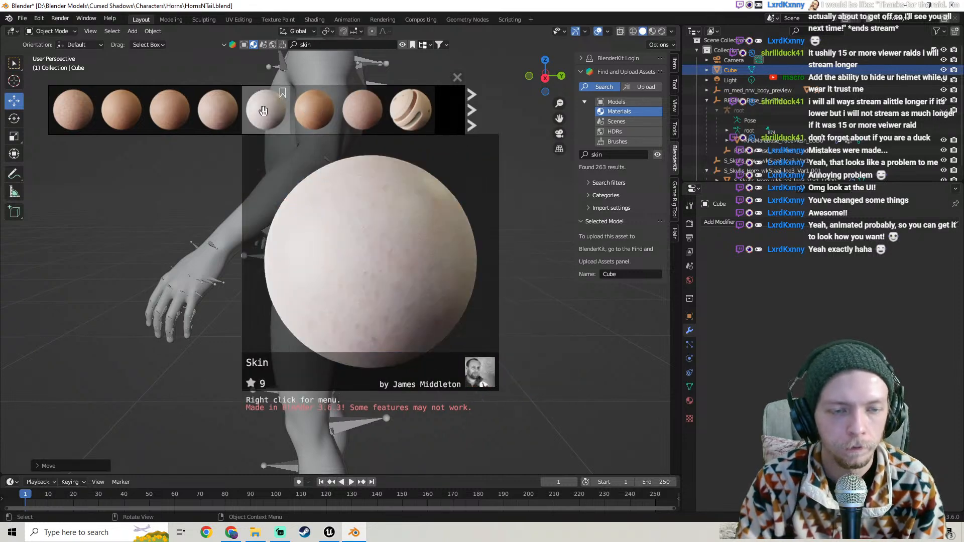
mouse_move(229, 111)
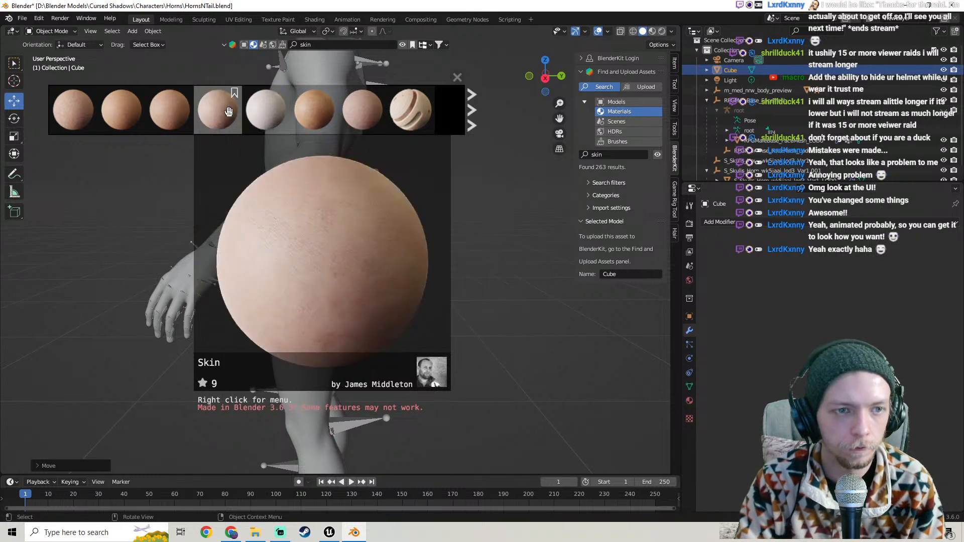
mouse_move(187, 116)
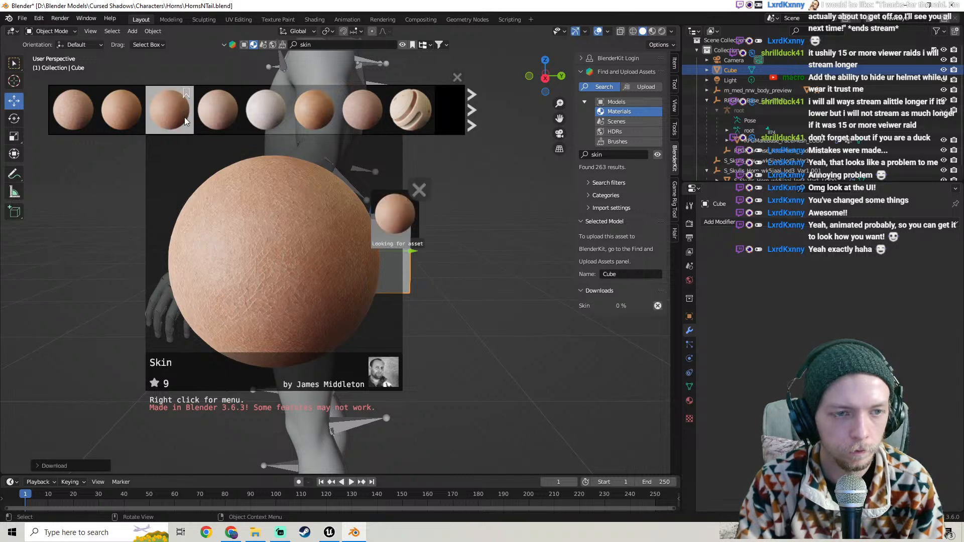
click(183, 116)
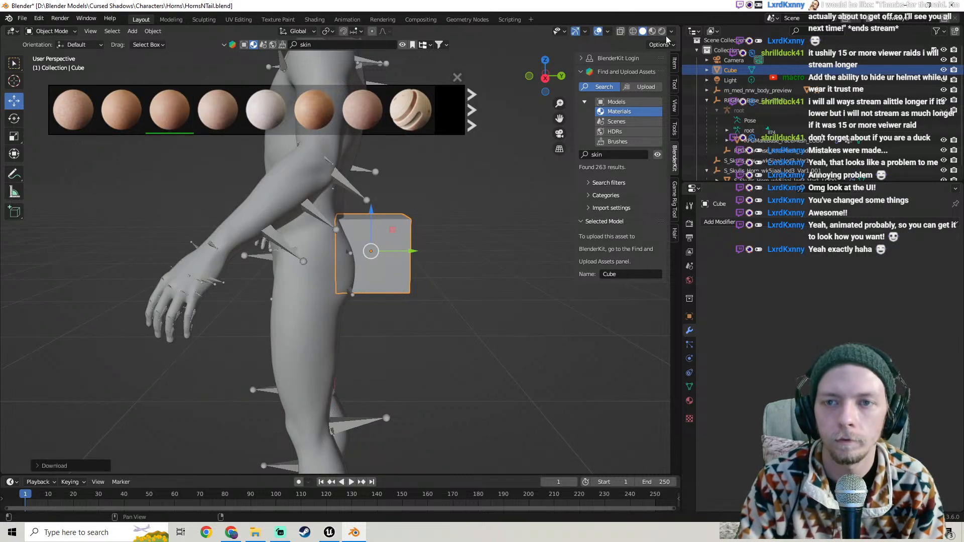
Inspect the cube's skin in material preview, return to solid shading and close the BlenderKit results strip
click(651, 31)
scroll(421, 236, up, 3)
mouse_move(422, 236)
middle_down()
mouse_move(383, 259)
mouse_move(399, 272)
mouse_move(422, 221)
mouse_move(435, 261)
middle_up()
click(643, 31)
scroll(428, 258, down, 3)
click(457, 78)
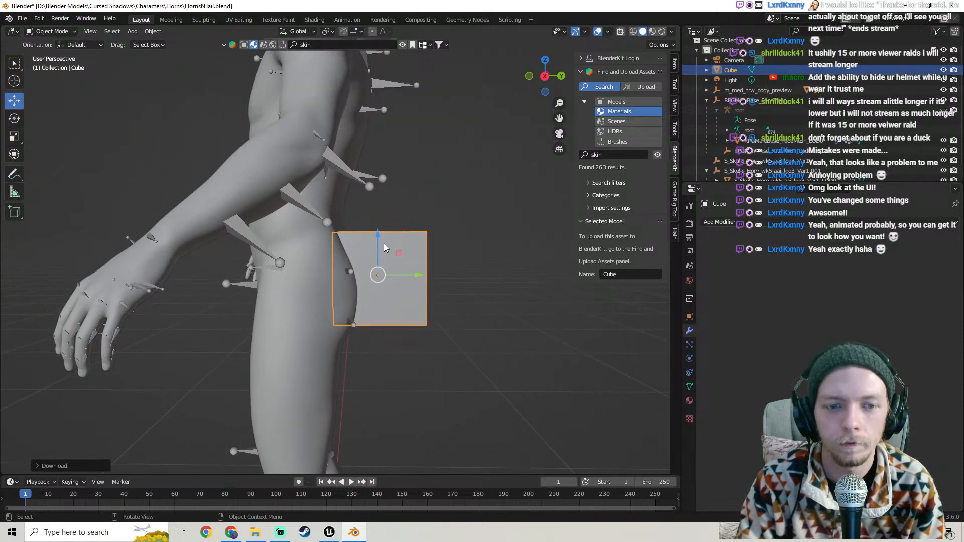
Add a Subdivision Surface modifier to the cube behind the character's hips
middle_drag(383, 243, 609, 325)
click(737, 223)
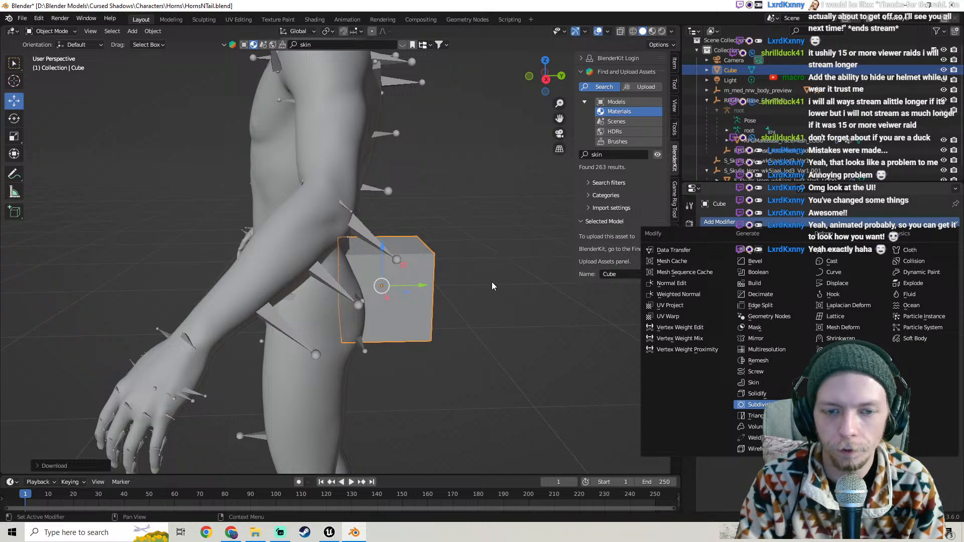
scroll(464, 266, down, 2)
scroll(464, 266, up, 6)
Switch to the Unreal Editor and close it
click(329, 532)
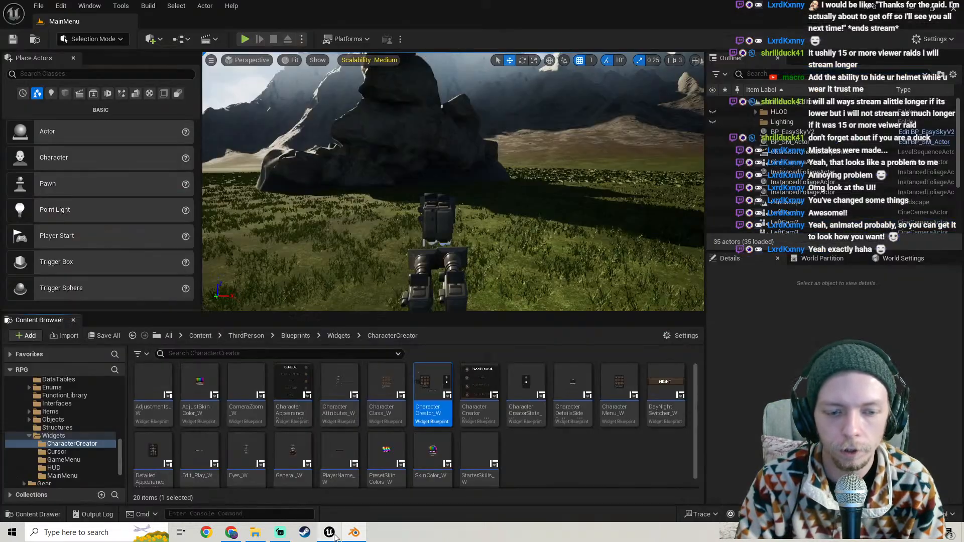
click(955, 7)
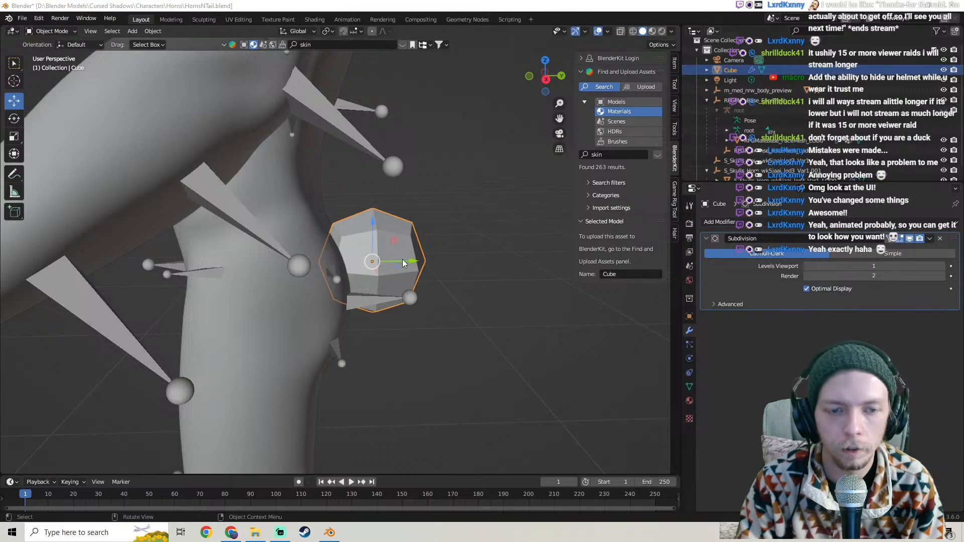
Shade the subdivided cube smooth and set the modifier's viewport levels to 2
right_click(389, 230)
click(389, 230)
middle_drag(435, 236, 433, 236)
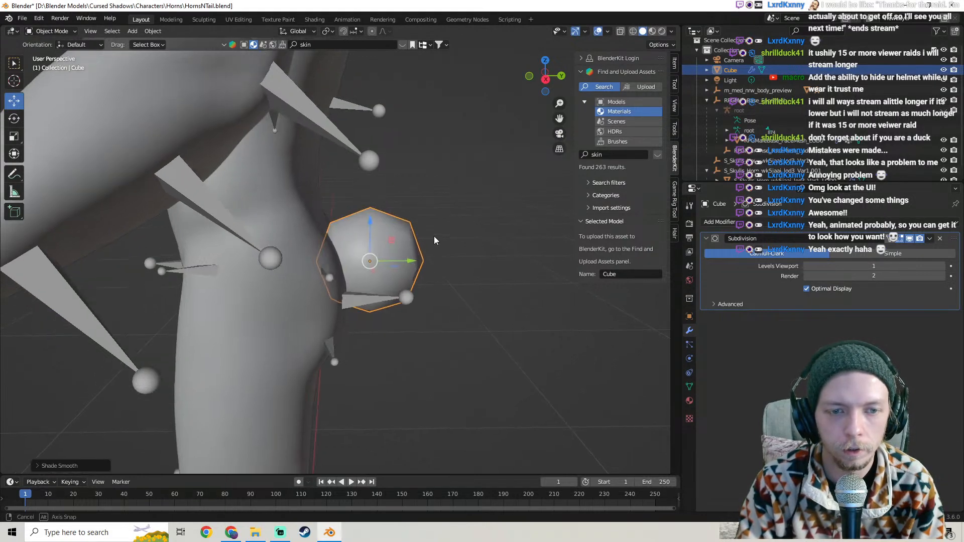
click(942, 266)
Enter Edit Mode on the cube and scale its whole mesh down to roughly the thickness of a tail base
middle_drag(451, 236, 485, 210)
key(Tab)
key(s)
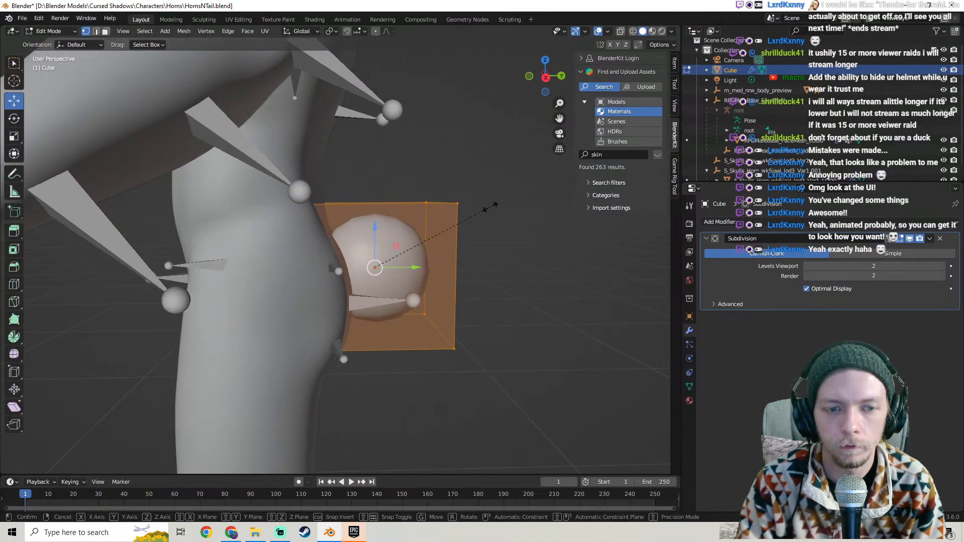
click(446, 207)
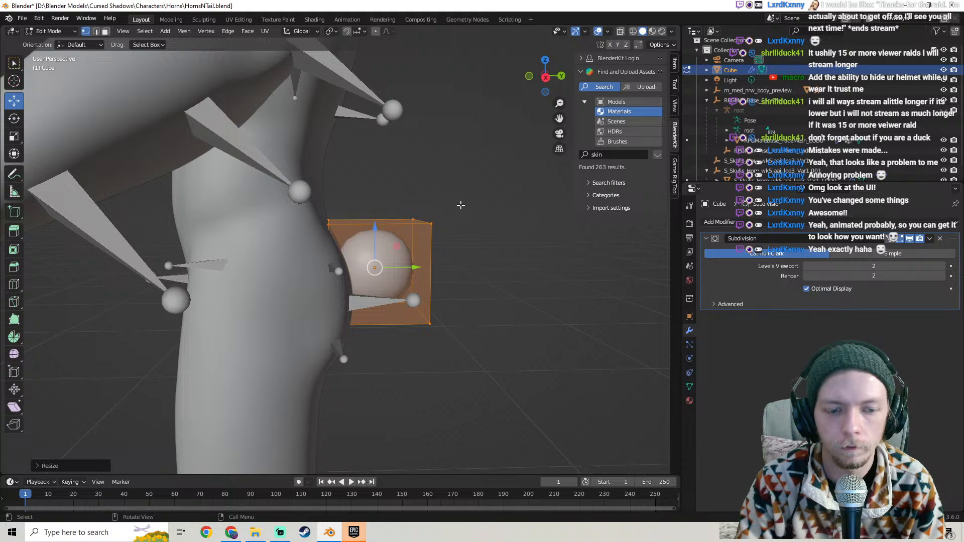
scroll(459, 204, down, 10)
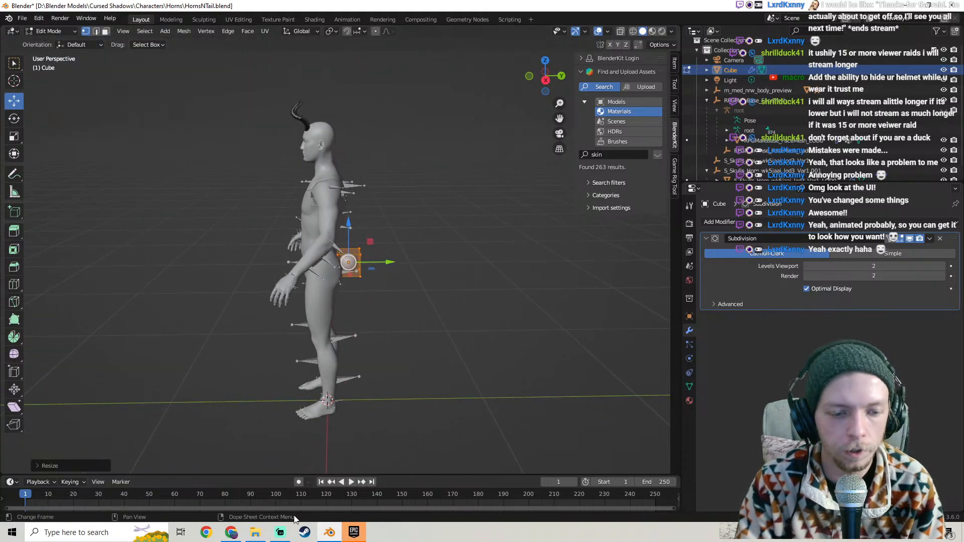
click(280, 532)
click(469, 440)
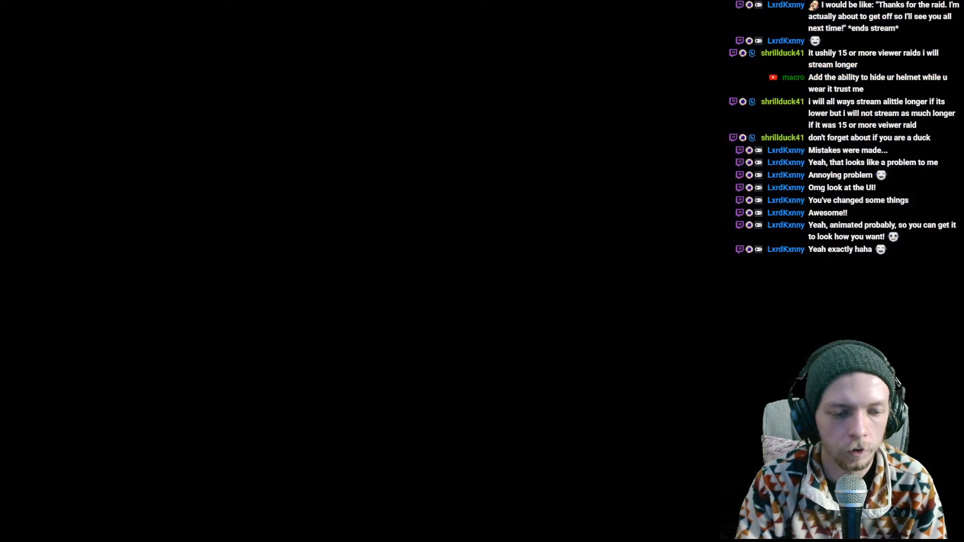
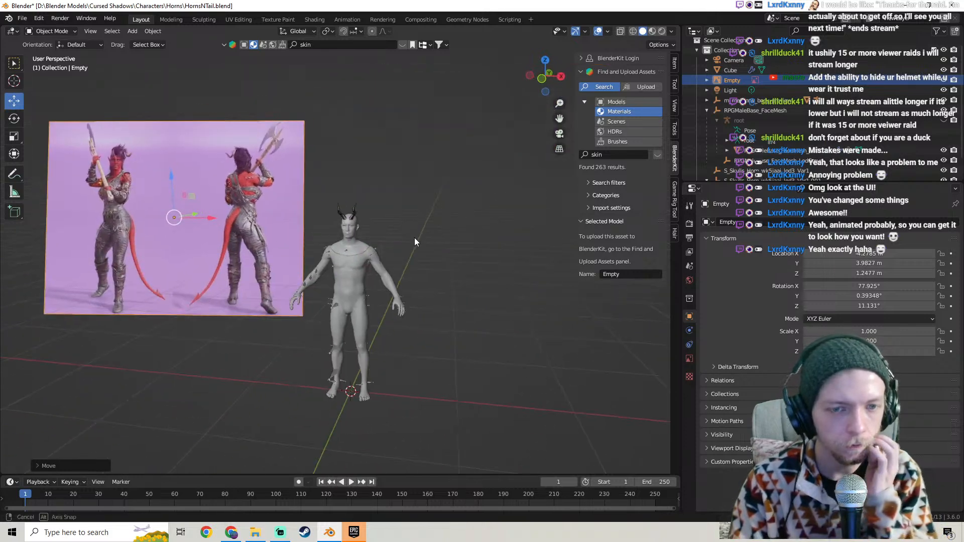
scroll(408, 242, up, 3)
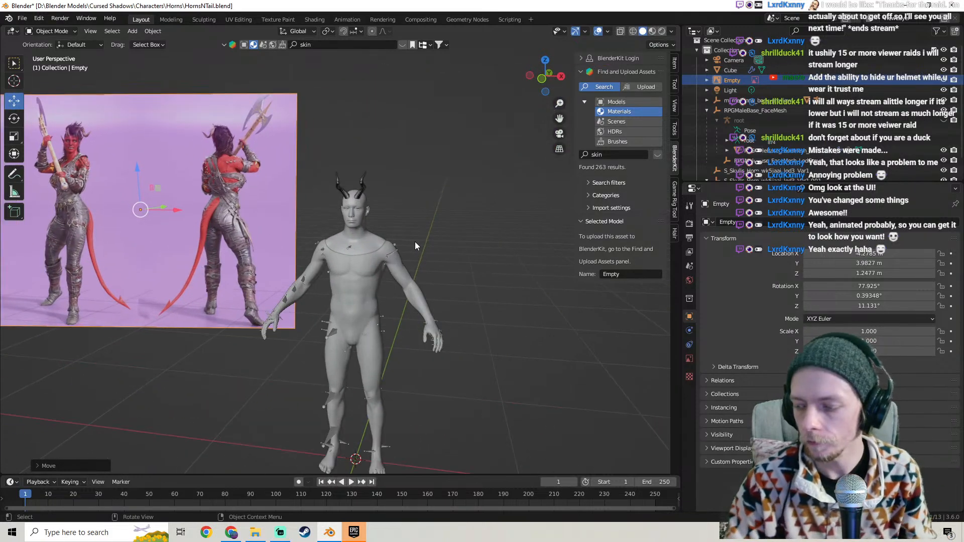
Select the cube behind the character's hips, enter Edit Mode and move its mesh along Y into the body
middle_drag(509, 247, 360, 284)
click(221, 326)
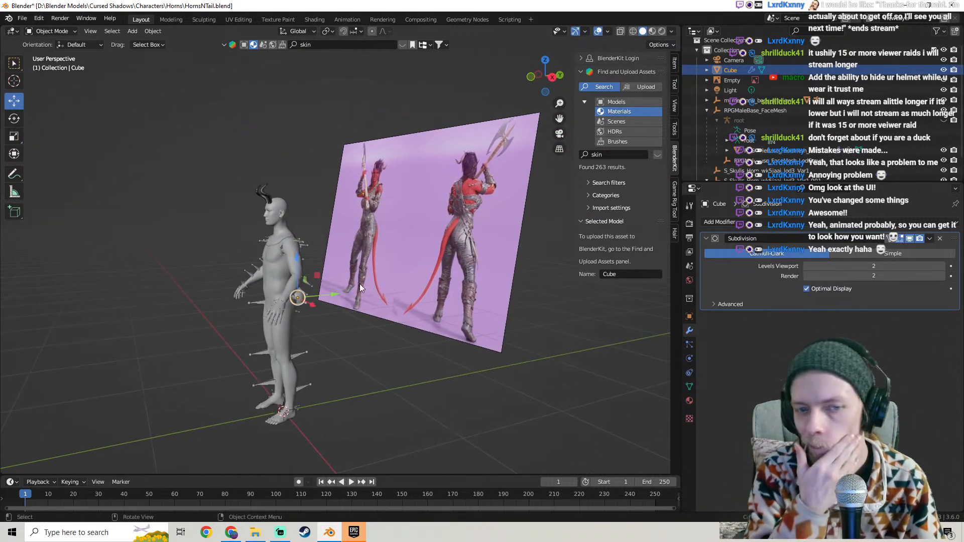
middle_drag(352, 203, 360, 251)
scroll(347, 189, up, 4)
scroll(320, 210, down, 6)
middle_drag(321, 210, 343, 212)
scroll(336, 233, up, 5)
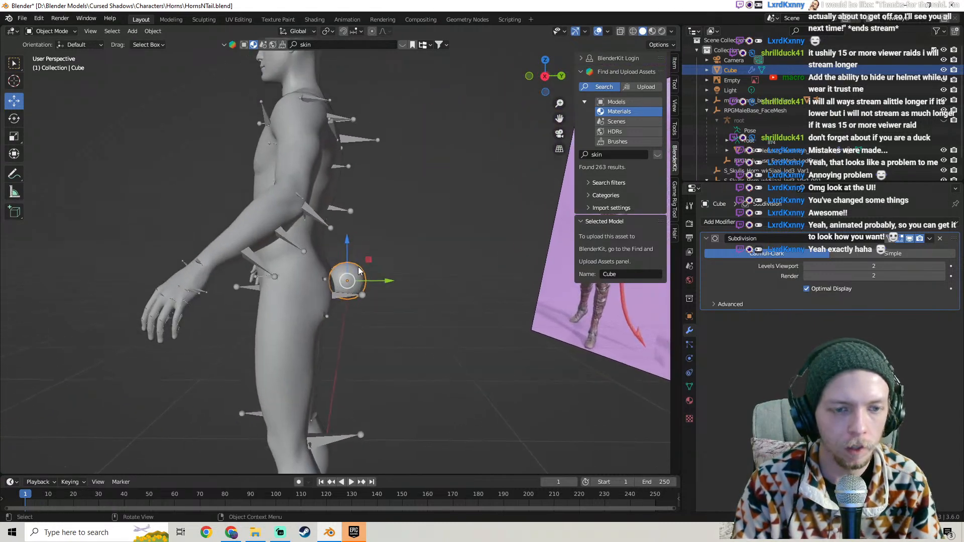
middle_drag(354, 267, 324, 219)
key(Tab)
scroll(365, 272, up, 2)
key(g)
key(y)
click(363, 277)
In face select mode, pull the cube's rear face away from the hips to form the tail's first segment
click(106, 31)
scroll(301, 225, down, 4)
drag(338, 239, 366, 237)
key(e)
click(372, 227)
middle_drag(366, 237, 394, 235)
click(312, 216)
scroll(326, 215, down, 4)
middle_drag(331, 215, 381, 206)
drag(388, 216, 396, 216)
drag(367, 177, 381, 192)
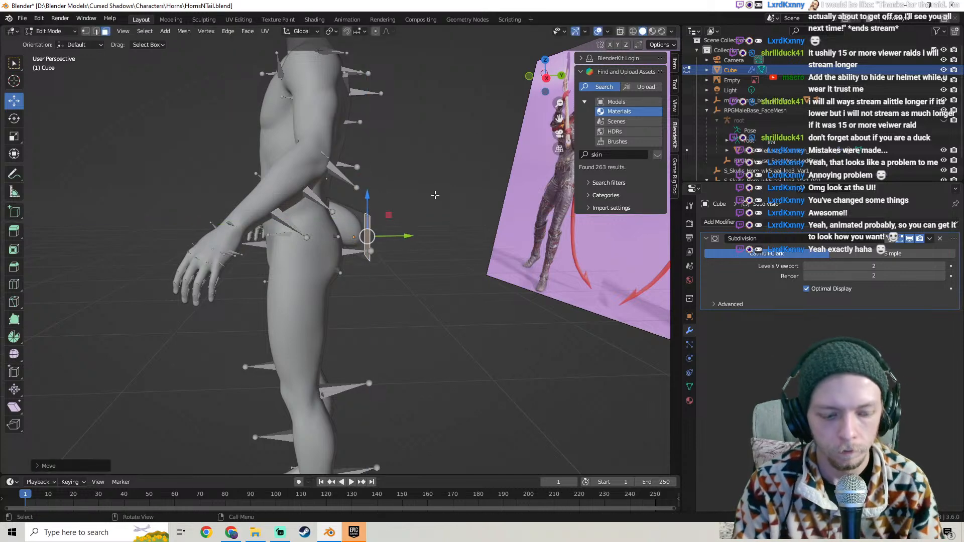
Tilt the tail's end face about the X axis so it points downward, and scale it down slightly
key(r)
key(x)
click(451, 220)
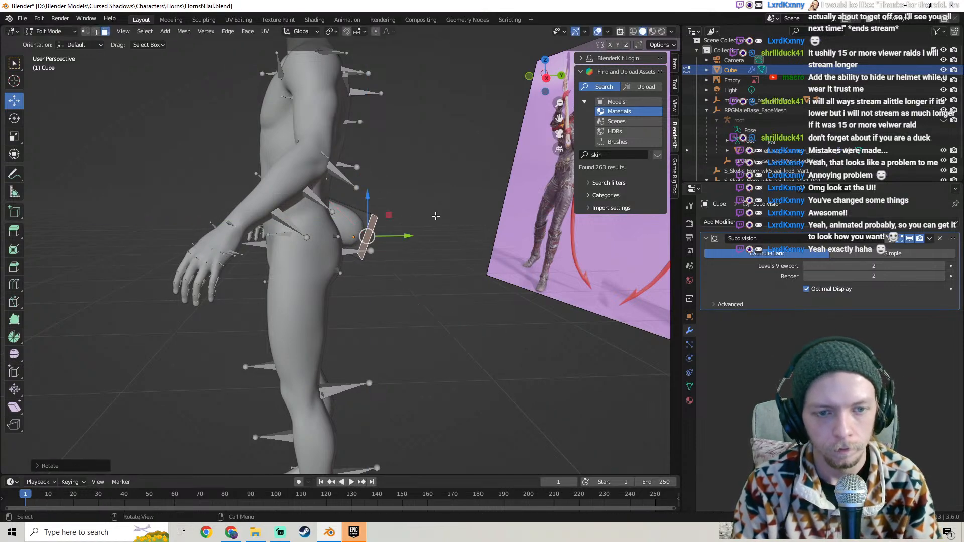
middle_drag(459, 211, 456, 213)
key(s)
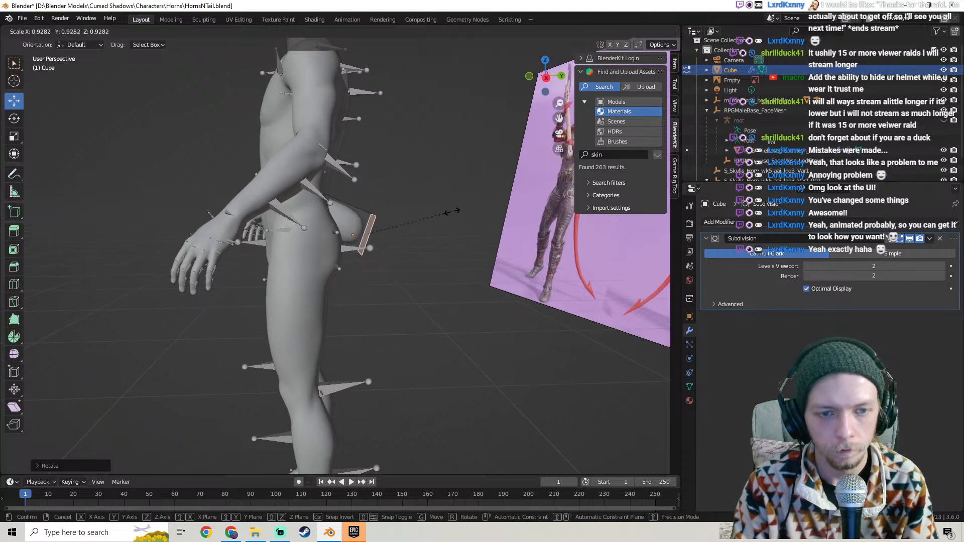
click(441, 212)
Extrude the end face back and down as a second segment, tilt it further about X and scale it down
key(e)
click(457, 232)
drag(405, 206, 409, 235)
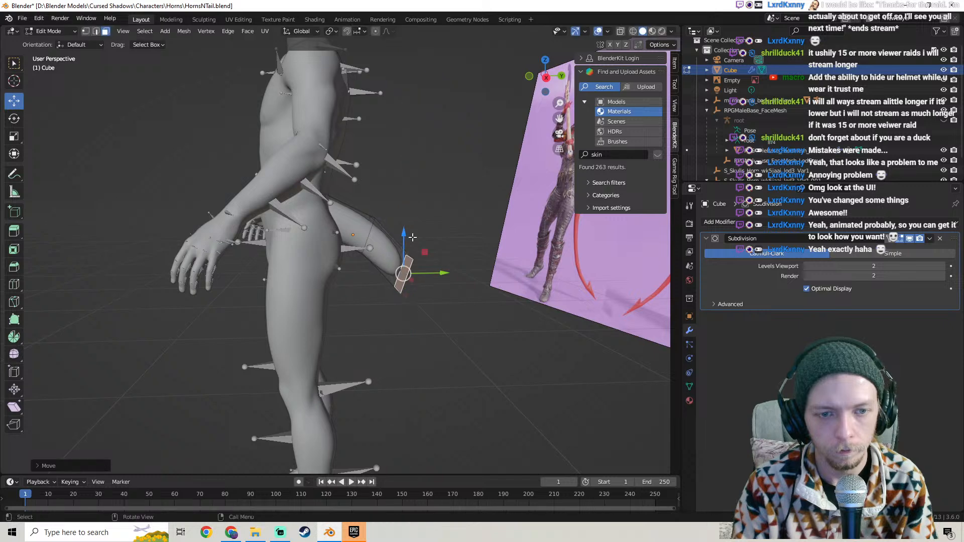
key(r)
click(483, 267)
key(s)
click(556, 261)
middle_drag(441, 216, 422, 217)
drag(425, 224, 418, 224)
key(r)
key(x)
click(471, 221)
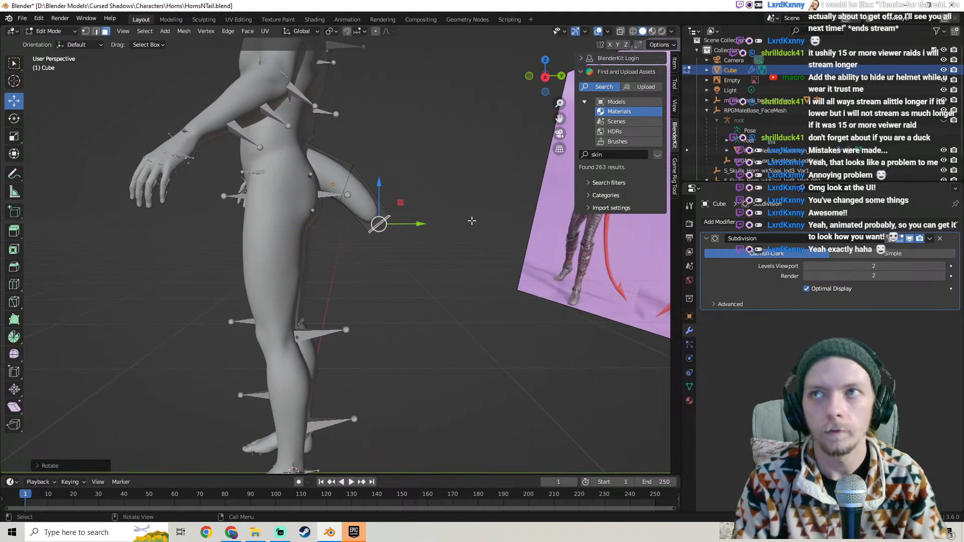
Extrude a third tail segment downward, rotate its end face about -26° around X and shift it slightly toward the legs
middle_drag(420, 238, 475, 196)
key(e)
click(502, 255)
key(g)
key(y)
click(496, 264)
key(r)
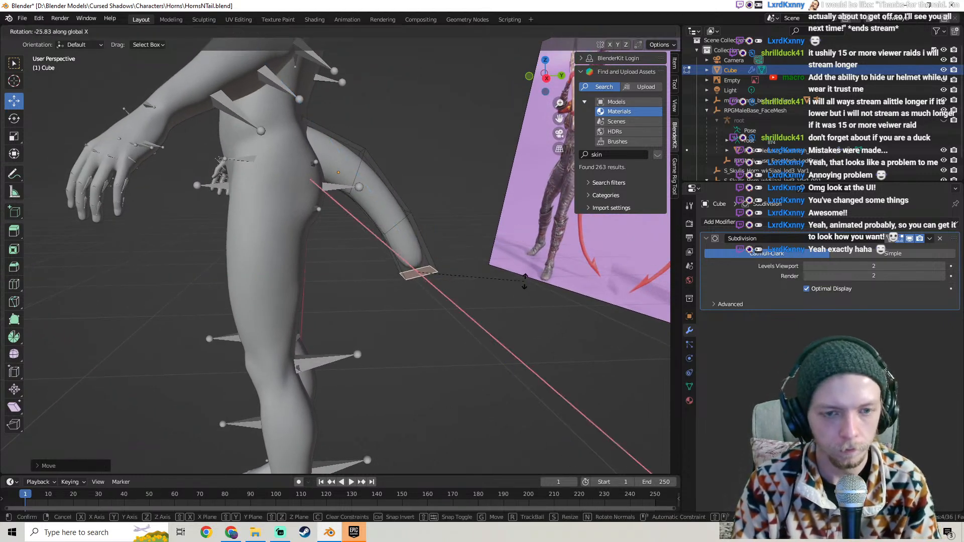
click(524, 281)
drag(458, 271, 450, 272)
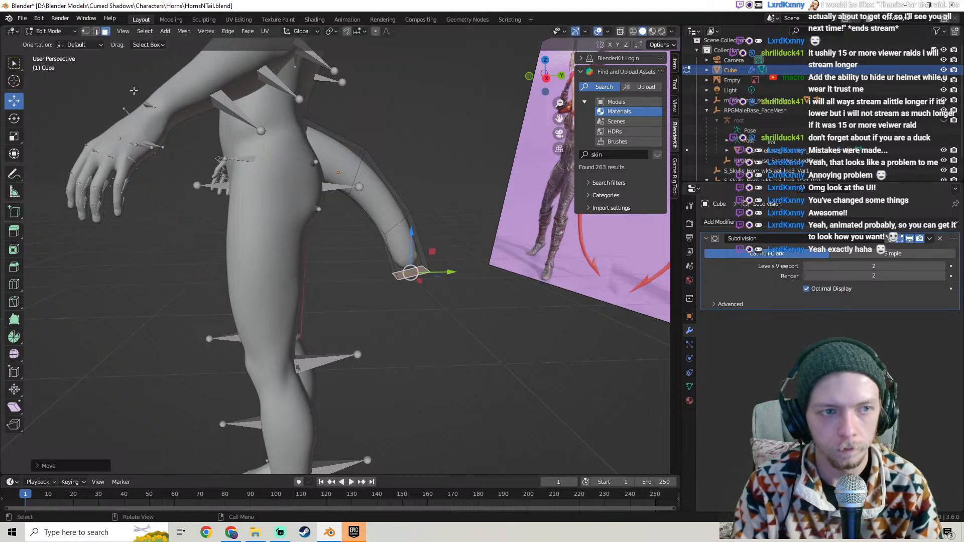
Try scaling down the tail's base face at the hips, and undo it
click(94, 32)
scroll(266, 175, down, 6)
middle_drag(376, 181, 143, 68)
scroll(321, 214, up, 4)
click(106, 33)
scroll(427, 213, up, 3)
middle_drag(427, 213, 521, 192)
click(436, 227)
key(s)
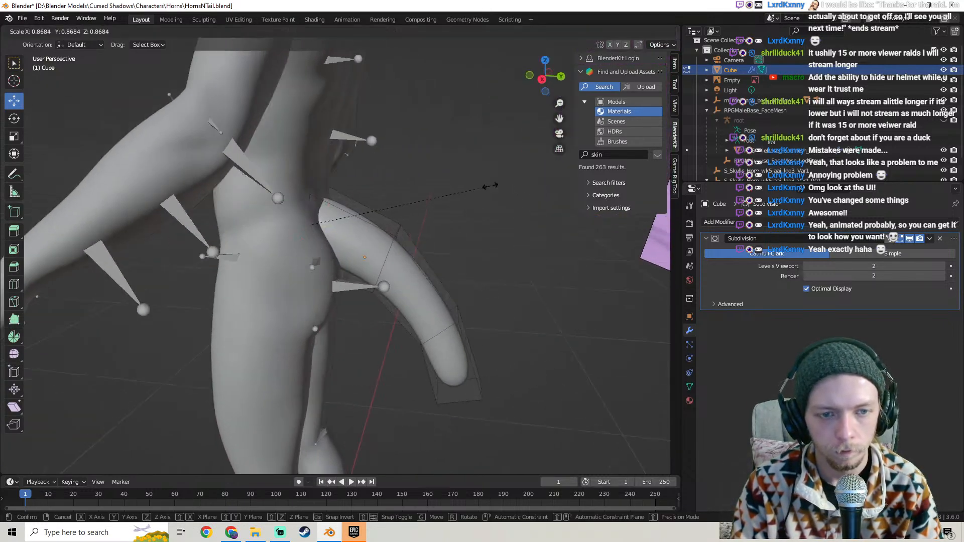
click(456, 181)
key(ctrl+z)
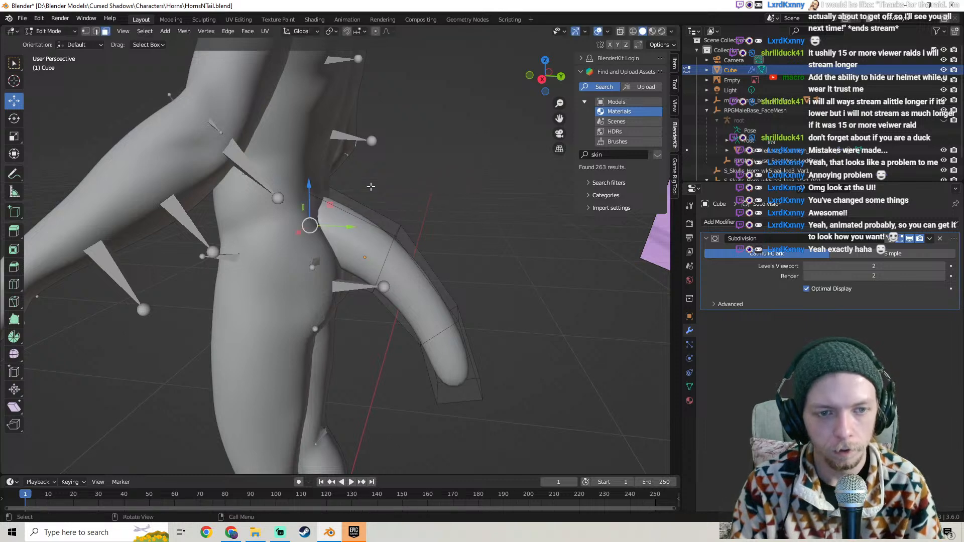
Move the whole tail object back along Y, clear of the body, and return to Edit Mode
scroll(393, 181, up, 3)
scroll(386, 261, down, 6)
key(Tab)
drag(396, 257, 428, 256)
key(Tab)
mouse_move(429, 255)
middle_down()
mouse_move(489, 253)
mouse_move(414, 251)
middle_up()
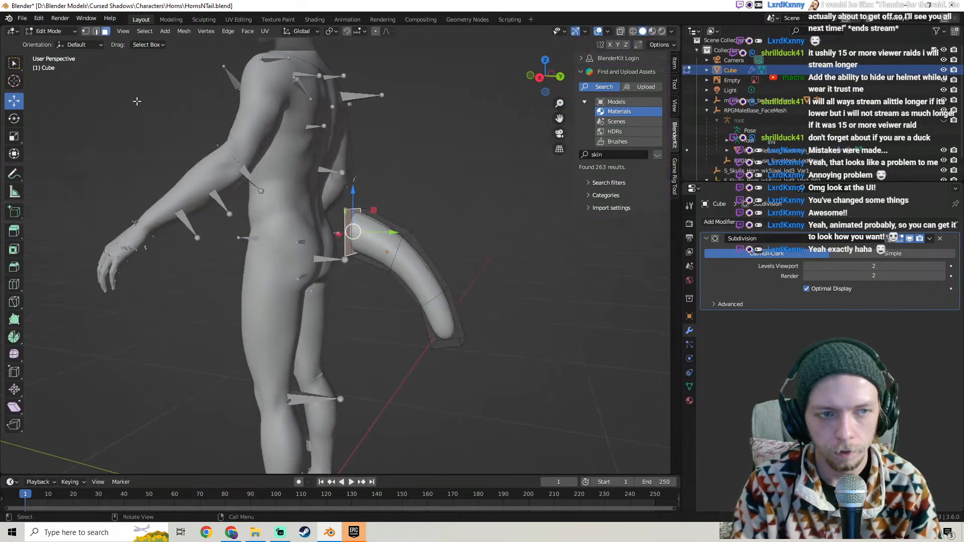
Scale down the tail's base edge loop and the edge loop following it
click(96, 33)
scroll(351, 230, up, 4)
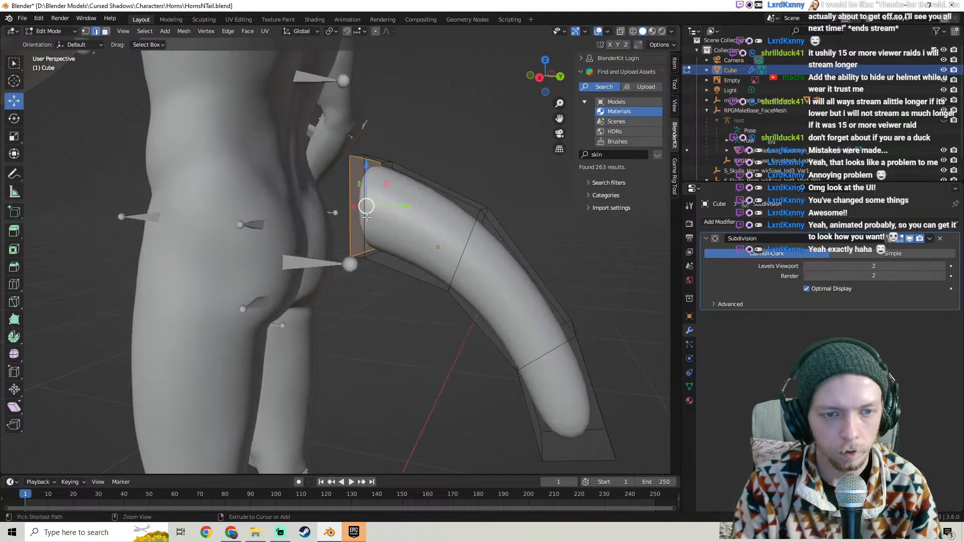
ctrl+alt+click(363, 212)
alt+click(371, 211)
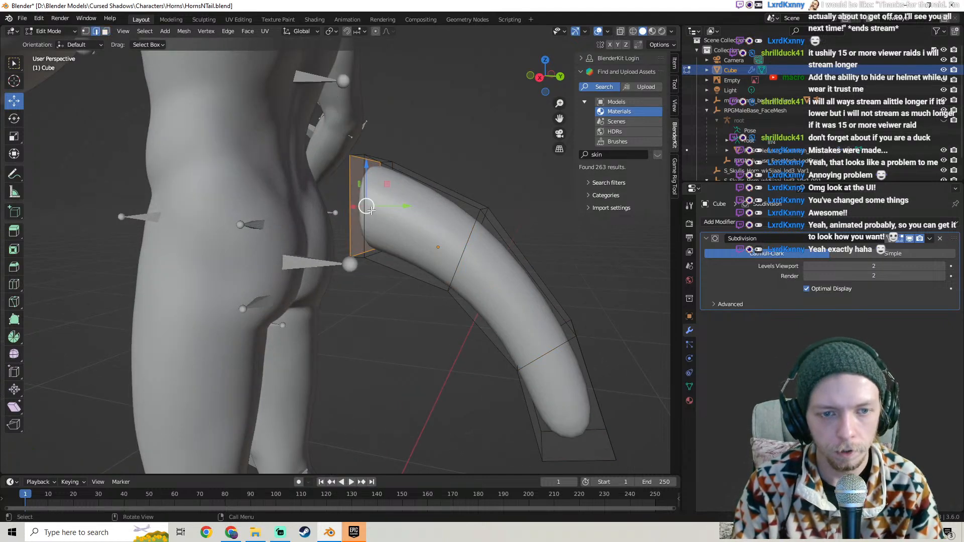
alt+click(363, 201)
mouse_move(454, 180)
middle_down()
mouse_move(486, 194)
mouse_move(467, 193)
middle_up()
key(s)
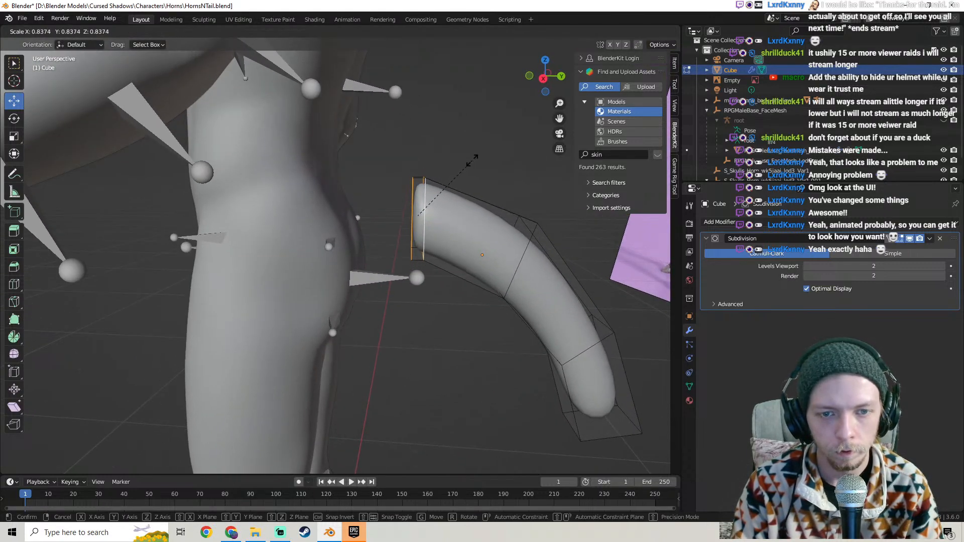
click(462, 162)
alt+click(538, 231)
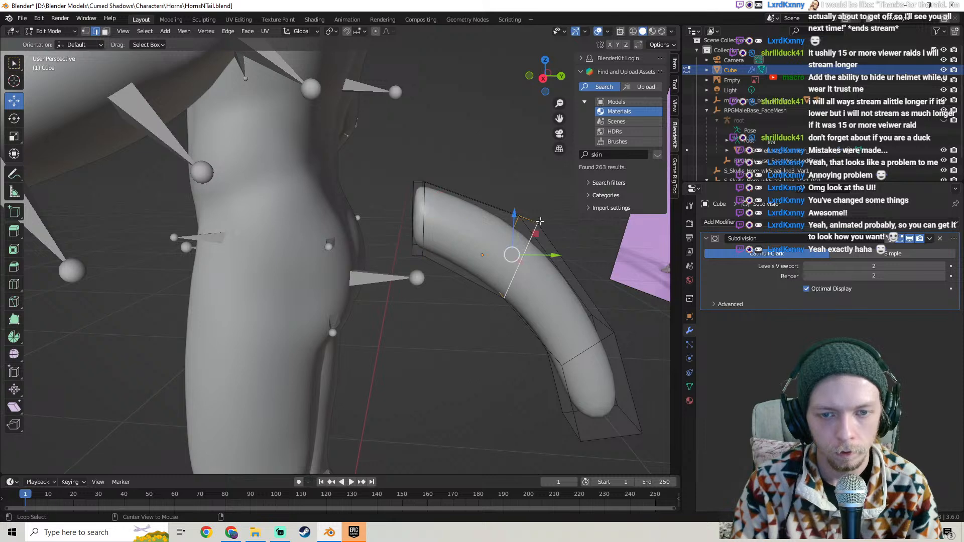
key(s)
click(520, 199)
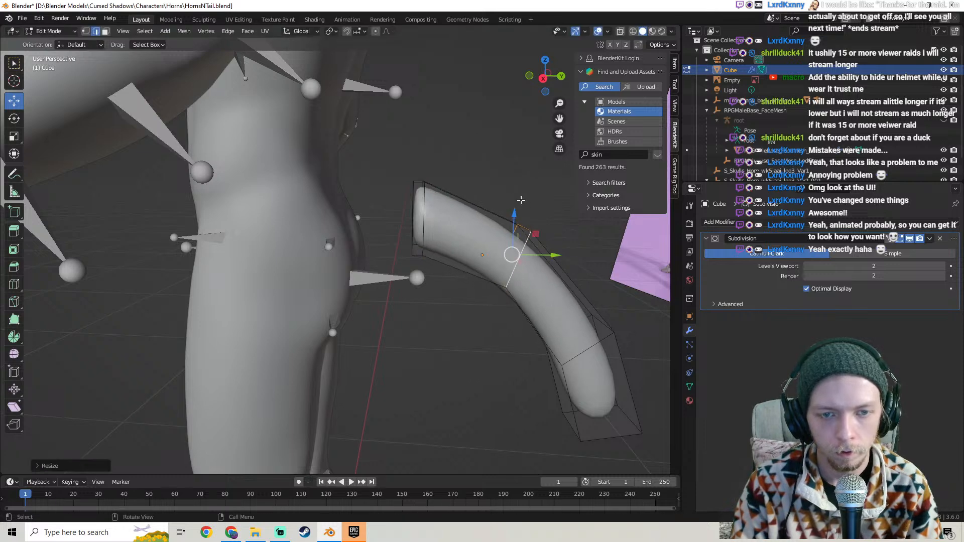
Select the entire tail mesh and move it along Y back against the character's hips
key(Tab)
key(Tab)
key(a)
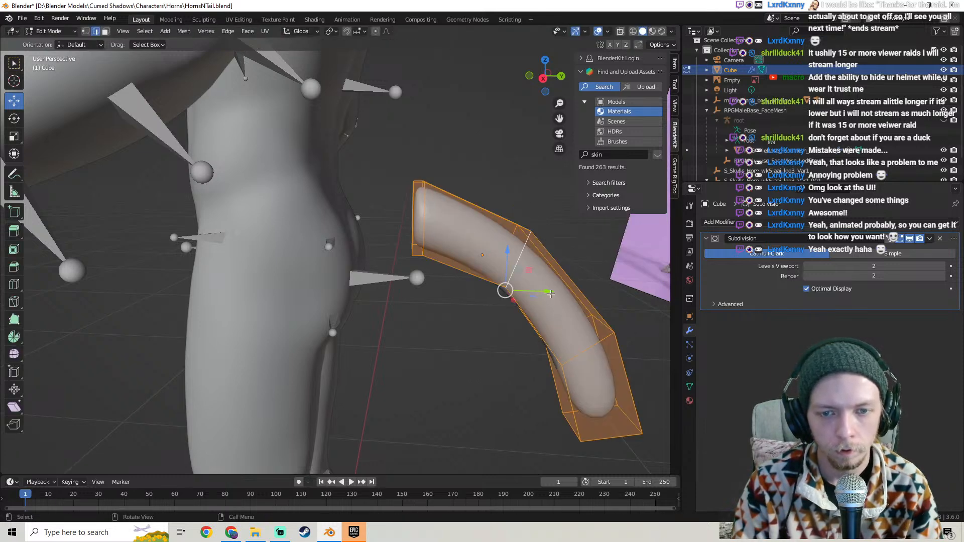
key(g)
key(y)
drag(525, 286, 447, 266)
Scale down the edge loop nearest the tail's end
scroll(469, 261, down, 3)
shift+middle_drag(460, 236, 302, 92)
click(106, 32)
click(349, 212)
middle_drag(349, 212, 388, 261)
scroll(387, 262, down, 4)
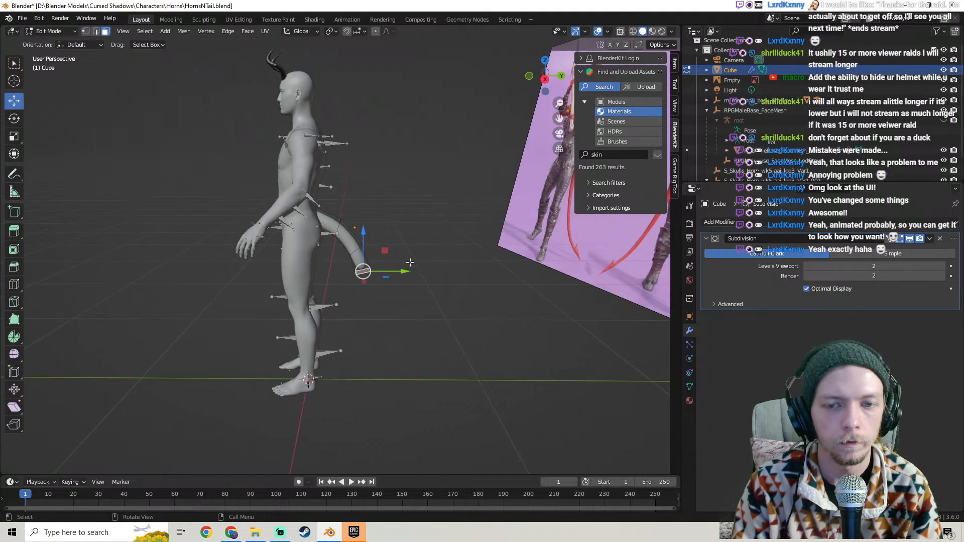
scroll(410, 262, up, 5)
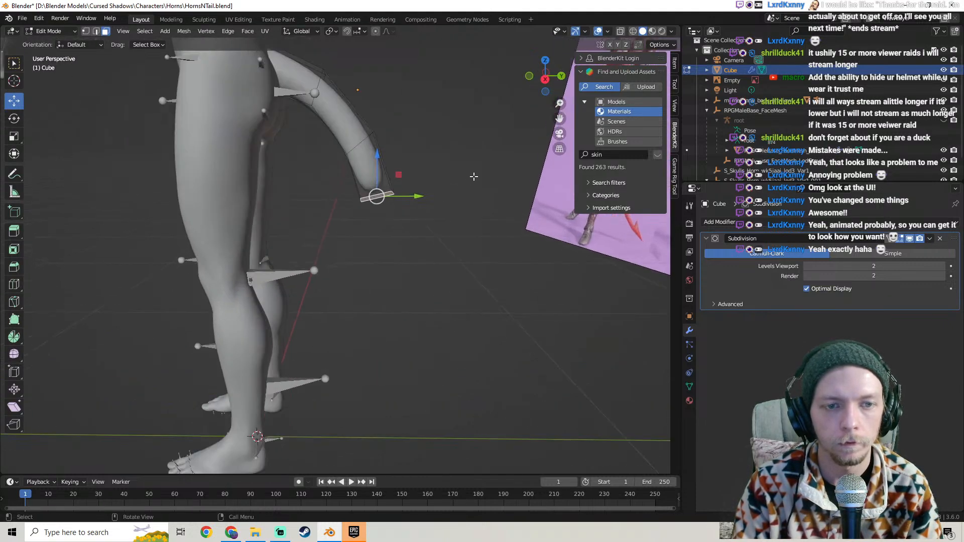
click(357, 139)
key(s)
click(322, 92)
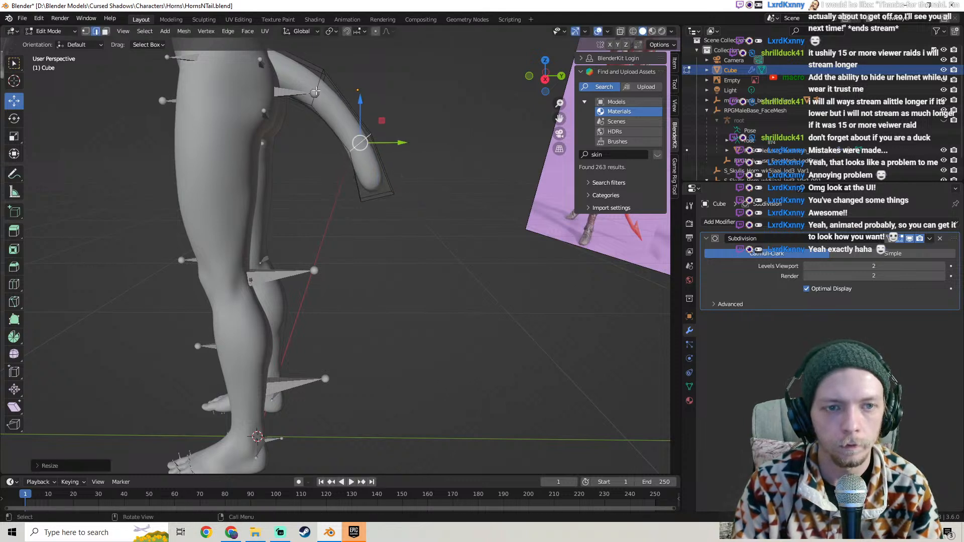
Scale the edge loop closest to the hips to about 0.9
alt+click(316, 89)
middle_drag(405, 96, 452, 88)
key(s)
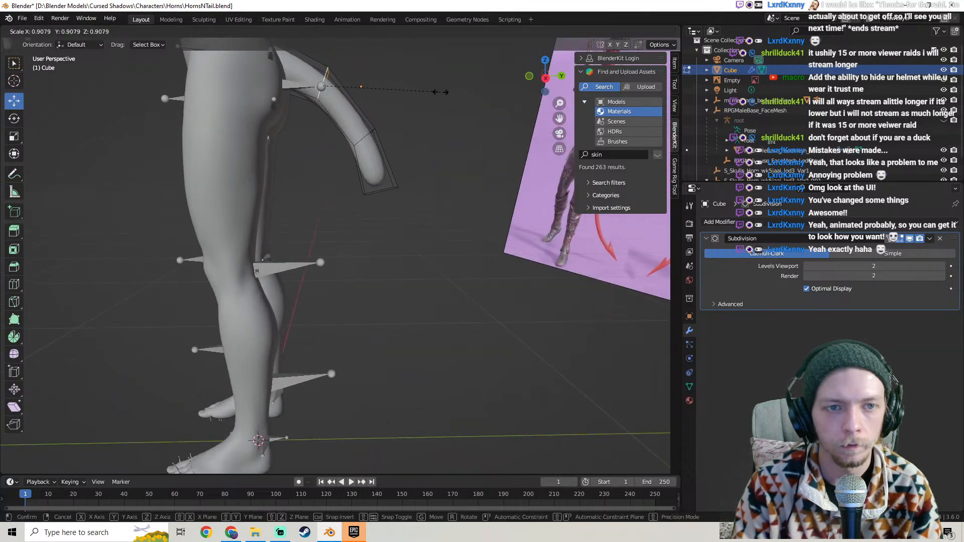
click(438, 101)
Select the tail's end face and scale it to about 0.77
middle_drag(411, 211, 369, 178)
click(106, 32)
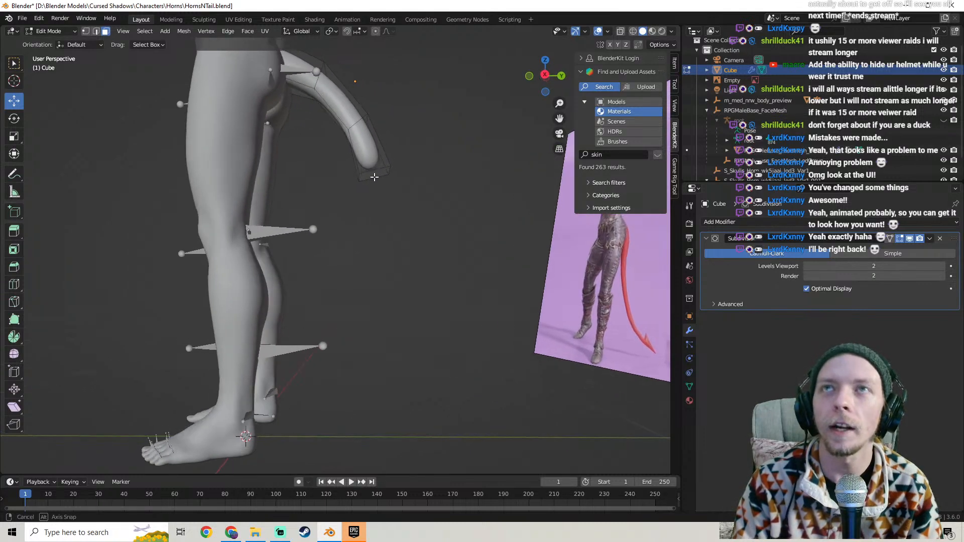
click(373, 174)
key(s)
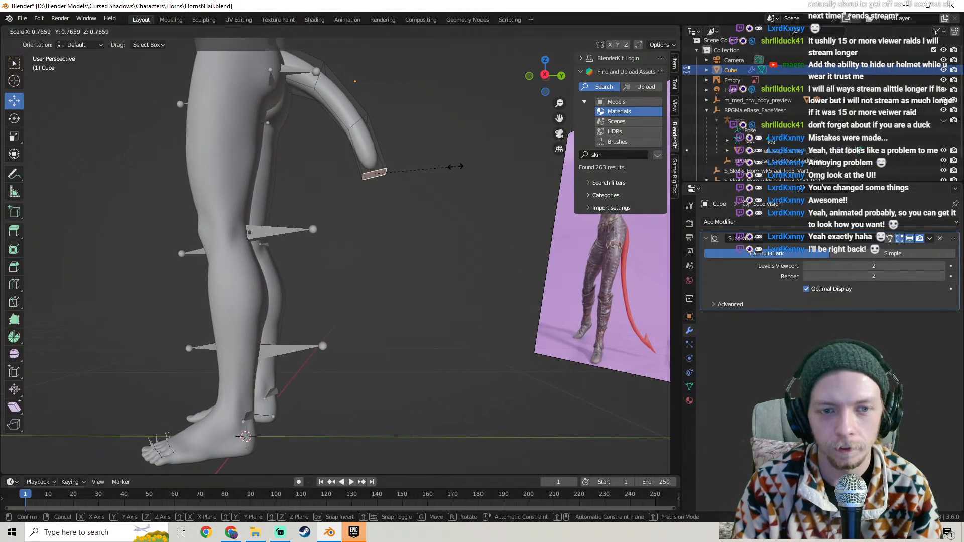
click(457, 166)
Extrude another tail segment downward from the end face and scale its tip down
middle_drag(411, 149, 413, 170)
key(e)
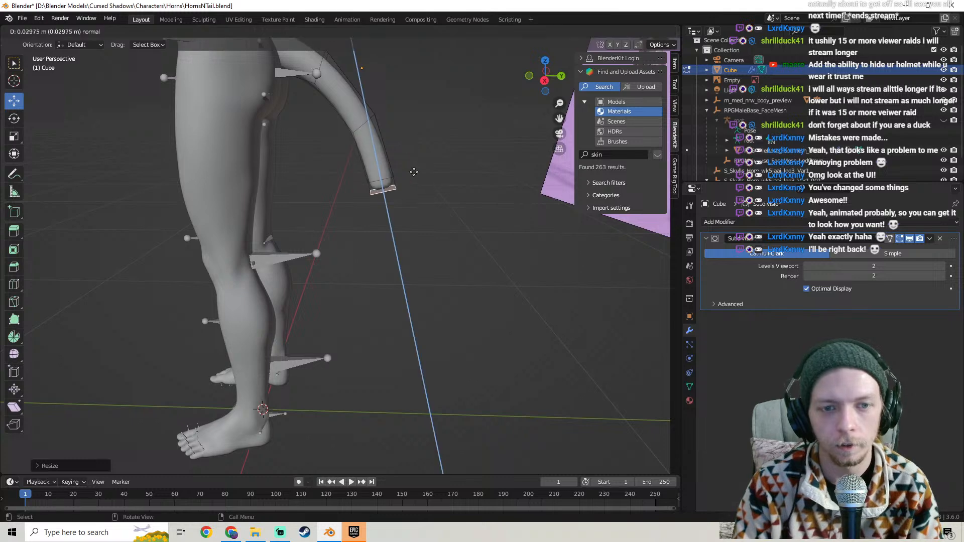
click(396, 229)
middle_drag(396, 228, 401, 206)
key(s)
click(474, 200)
Move the edge loop closest to the hips toward the body and rotate it about the X axis
middle_drag(474, 200, 437, 273)
scroll(448, 214, up, 3)
click(97, 31)
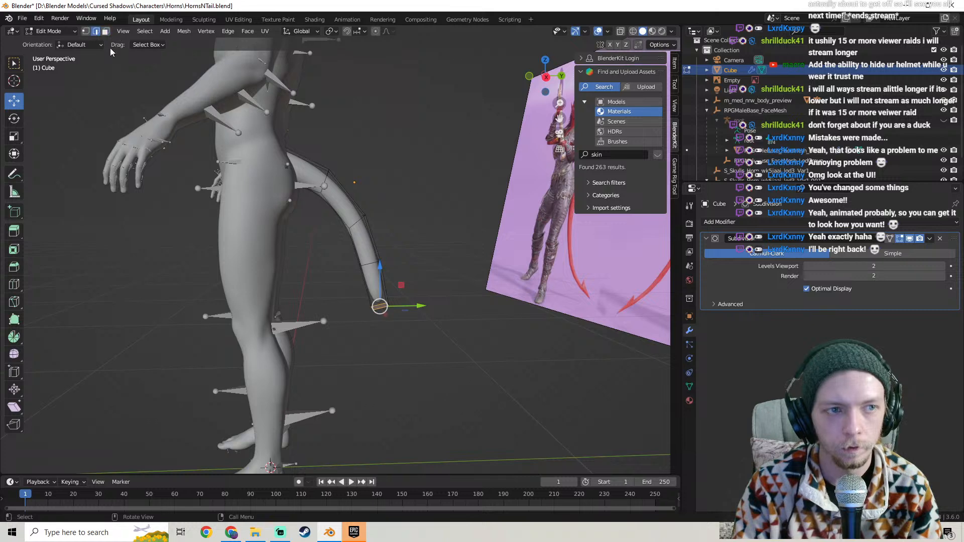
click(325, 183)
drag(325, 156, 343, 167)
key(r)
key(y)
key(x)
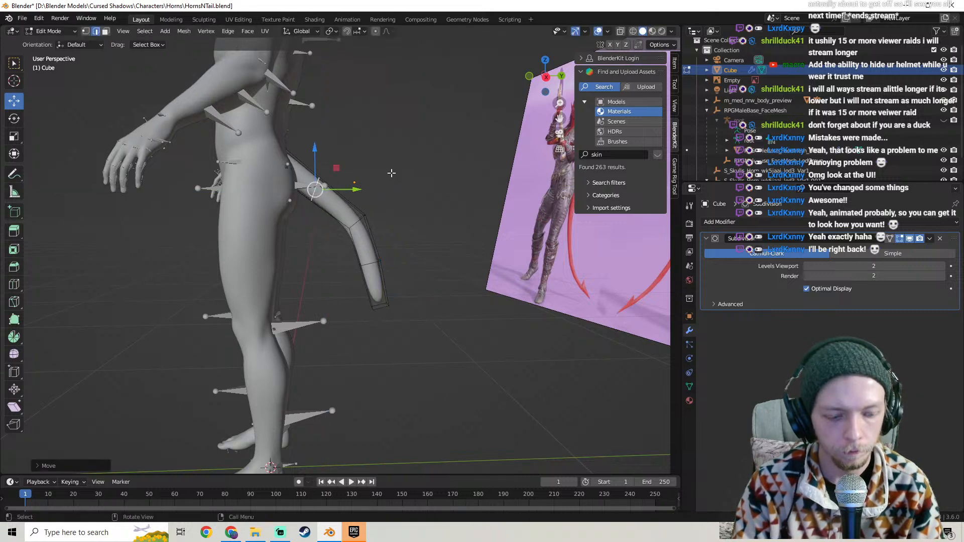
click(401, 184)
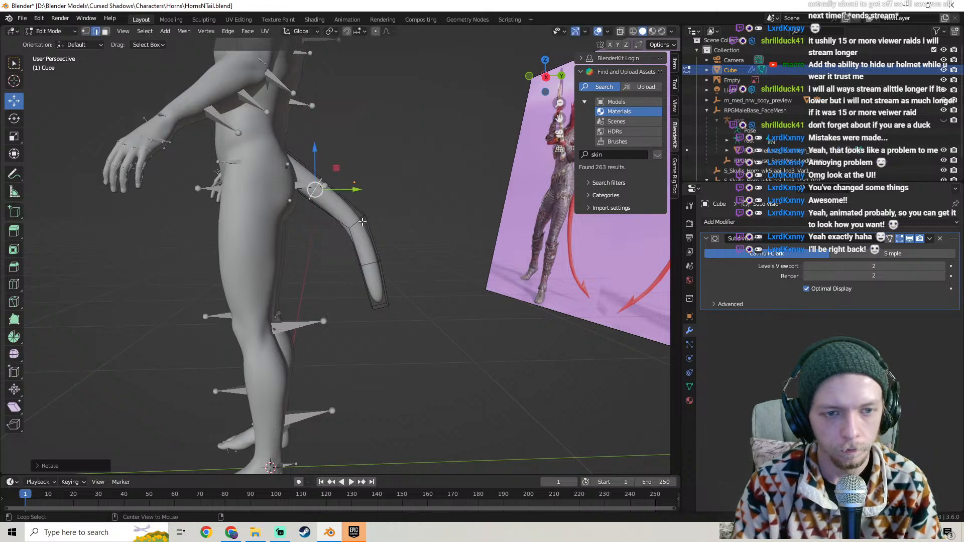
Move the tail's next two edge loops along Y toward the legs so the tail hangs more steeply
key(g)
key(y)
click(342, 201)
drag(333, 190, 333, 198)
key(g)
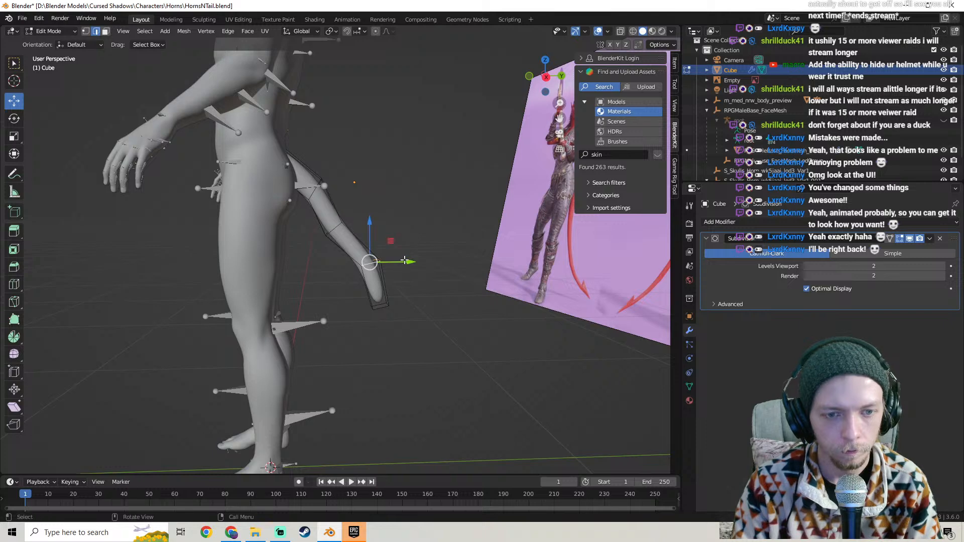
key(y)
right_click(373, 259)
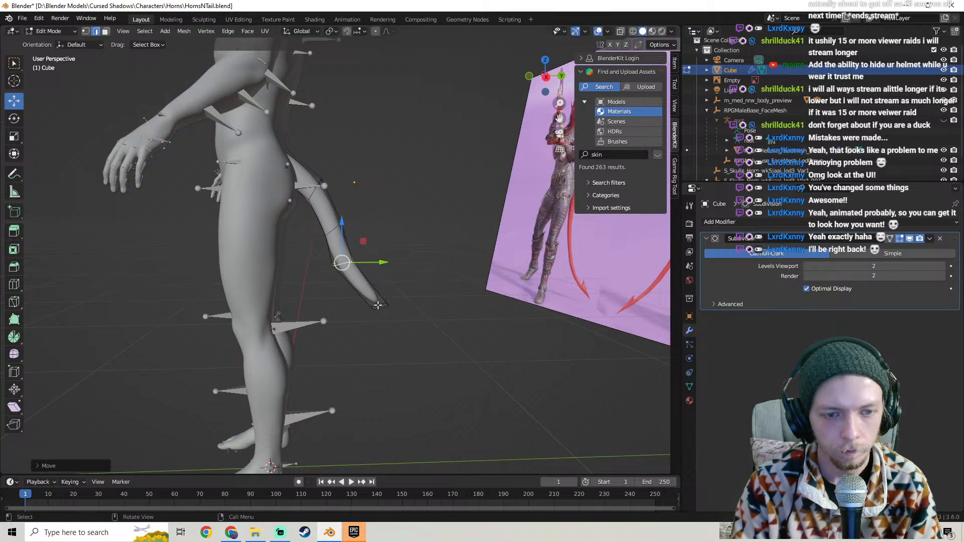
Select the tail's tip face and move it along Y toward the legs
ctrl+click(390, 306)
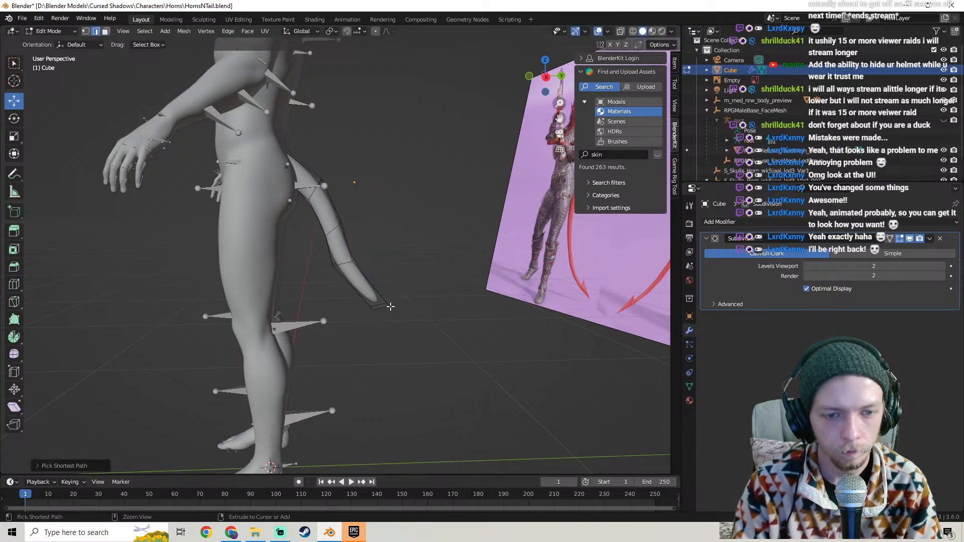
click(107, 34)
middle_drag(356, 281, 362, 210)
click(373, 246)
middle_drag(373, 247, 401, 300)
drag(404, 299, 387, 299)
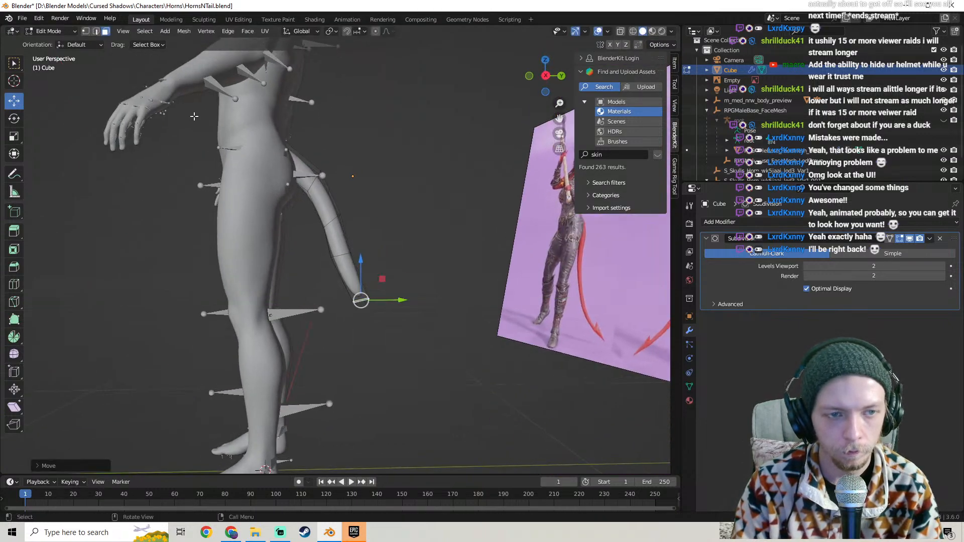
Move the edge loop halfway down the tail slightly along Y toward the legs and rotate it about the X axis
click(96, 32)
alt+click(340, 219)
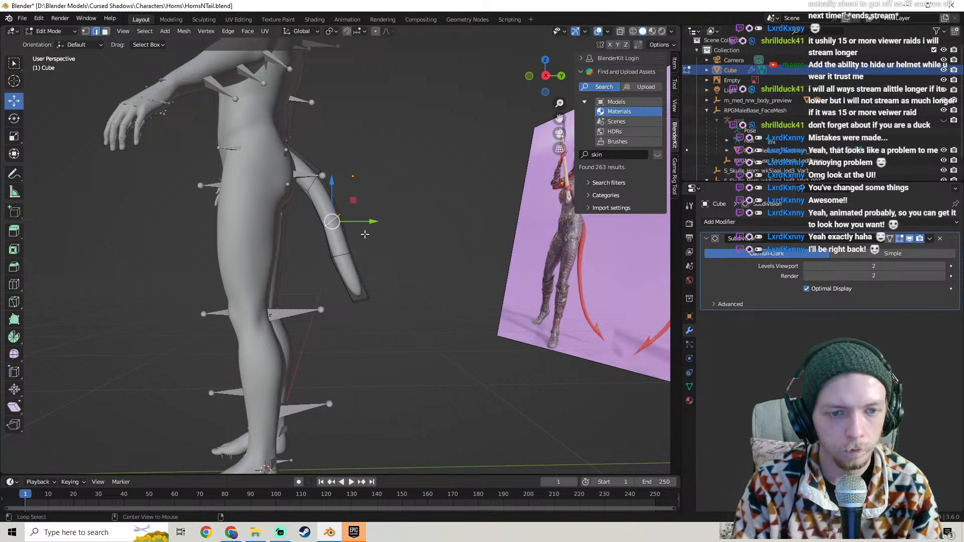
drag(369, 221, 363, 219)
key(r)
key(r)
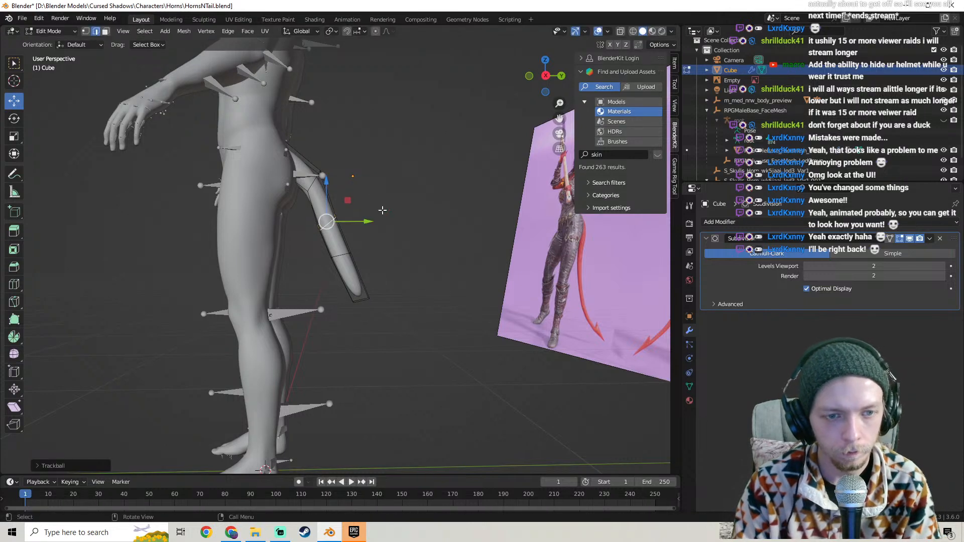
key(r)
key(x)
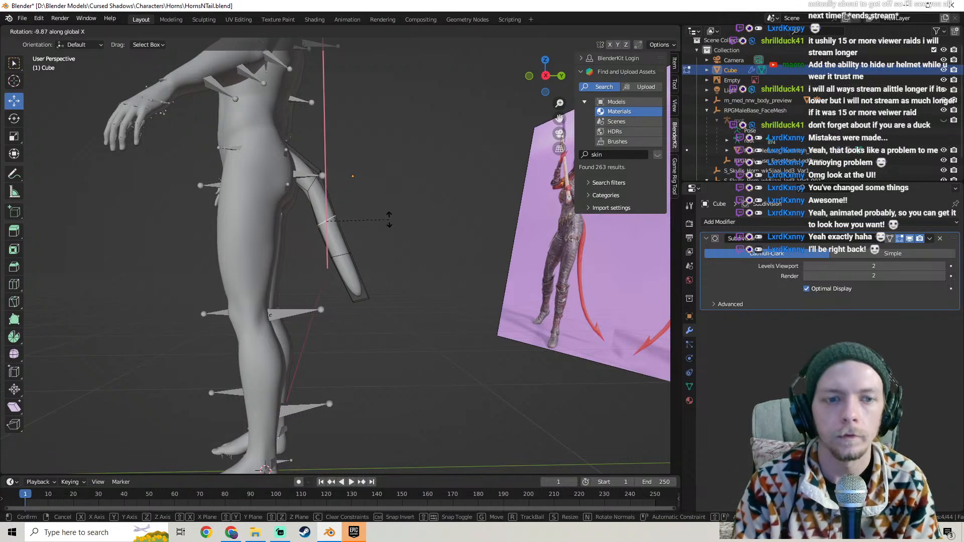
click(392, 222)
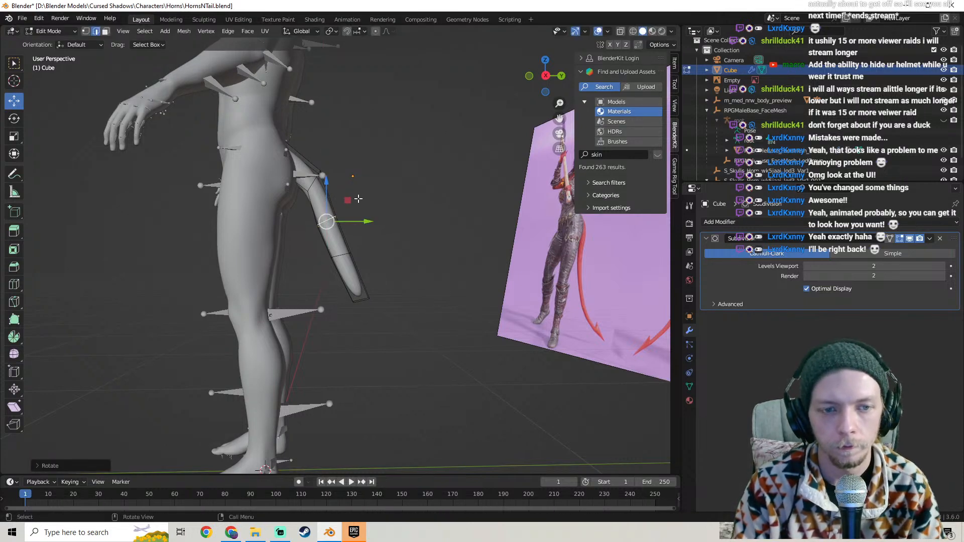
Rotate the edge loop just below the tail's base bend about the X axis
alt+click(314, 177)
key(r)
key(x)
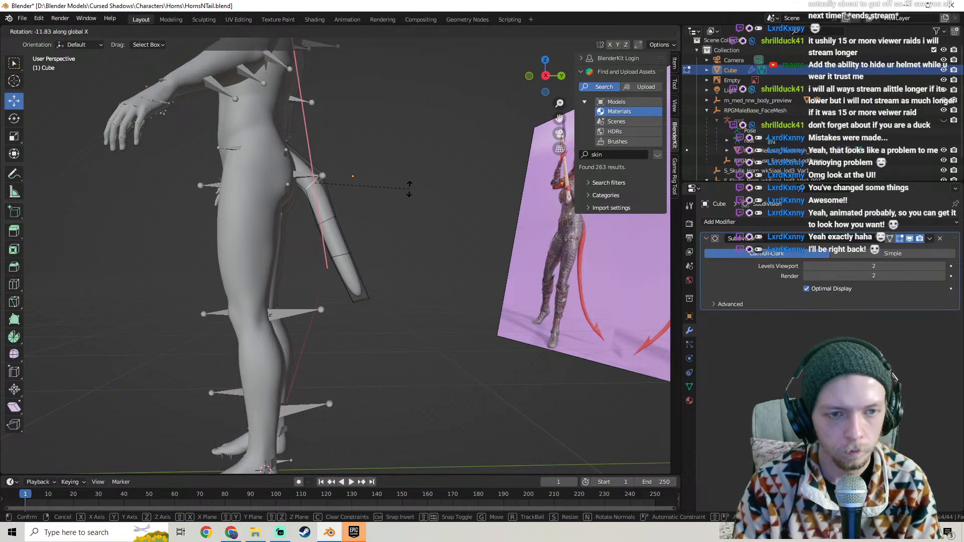
click(415, 208)
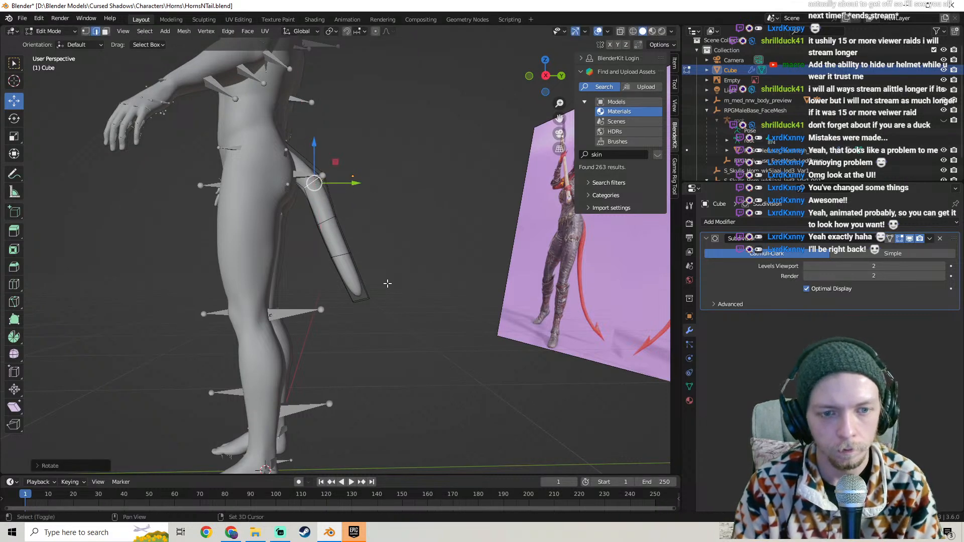
Move the last edge loop above the tail's tip along Y toward the legs
shift+middle_drag(387, 284, 384, 258)
alt+click(337, 229)
scroll(371, 231, up, 2)
drag(377, 220, 371, 214)
middle_drag(440, 296, 429, 262)
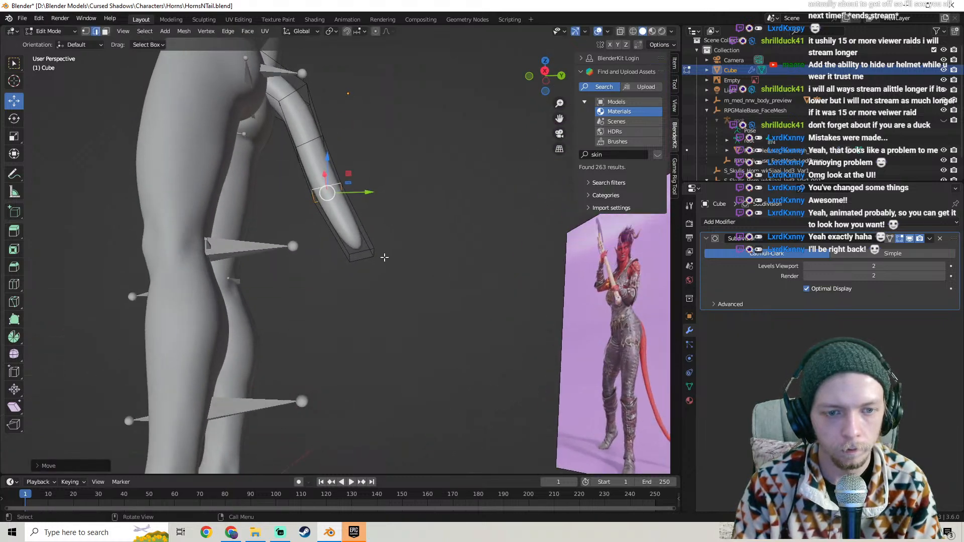
Extrude a new segment backward from the tail's tip face, rotate its end about the X axis and adjust its height
click(369, 259)
click(106, 32)
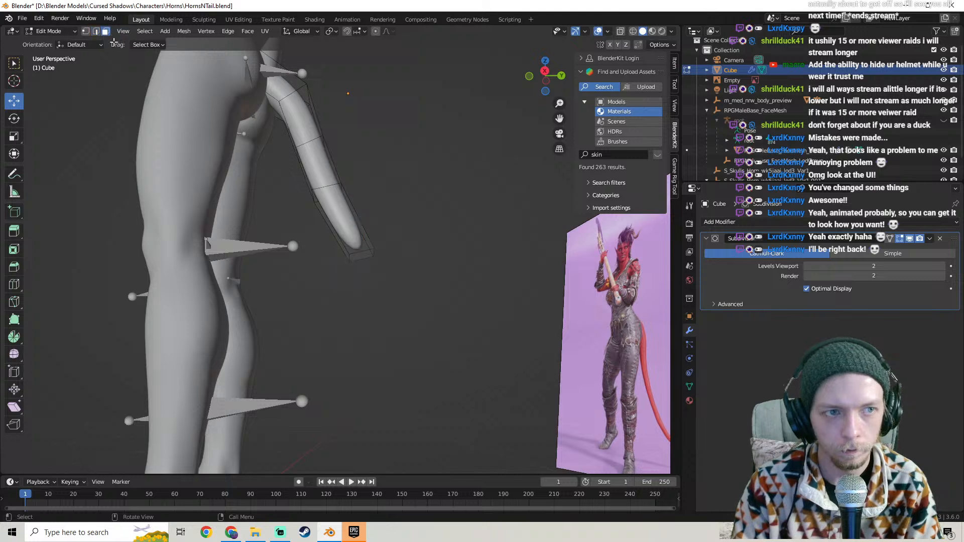
click(360, 250)
middle_drag(360, 249, 399, 241)
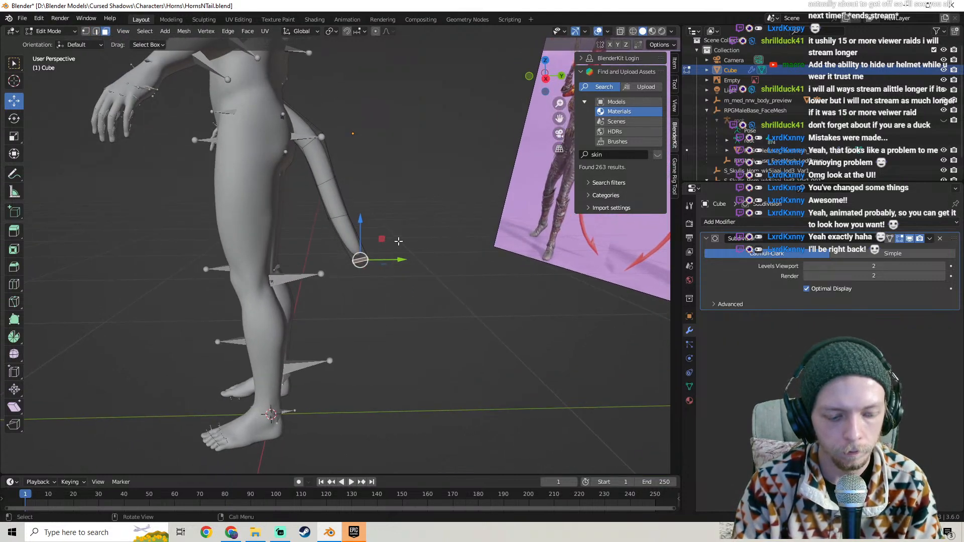
key(e)
click(430, 277)
drag(413, 302, 443, 288)
key(r)
key(x)
click(414, 246)
drag(401, 262, 402, 241)
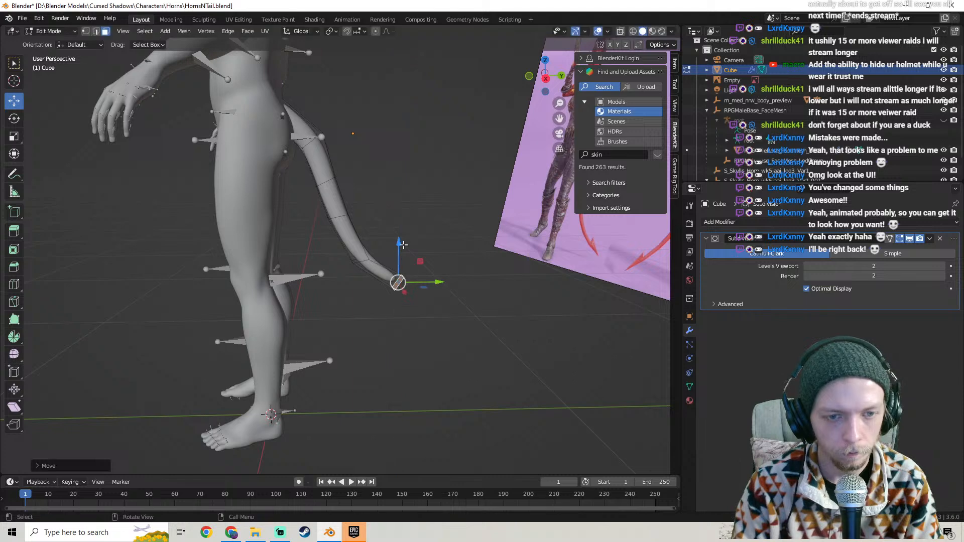
Rotate the edge loop where the newest segment begins about the X axis and move it upward along Z
middle_drag(156, 67, 162, 101)
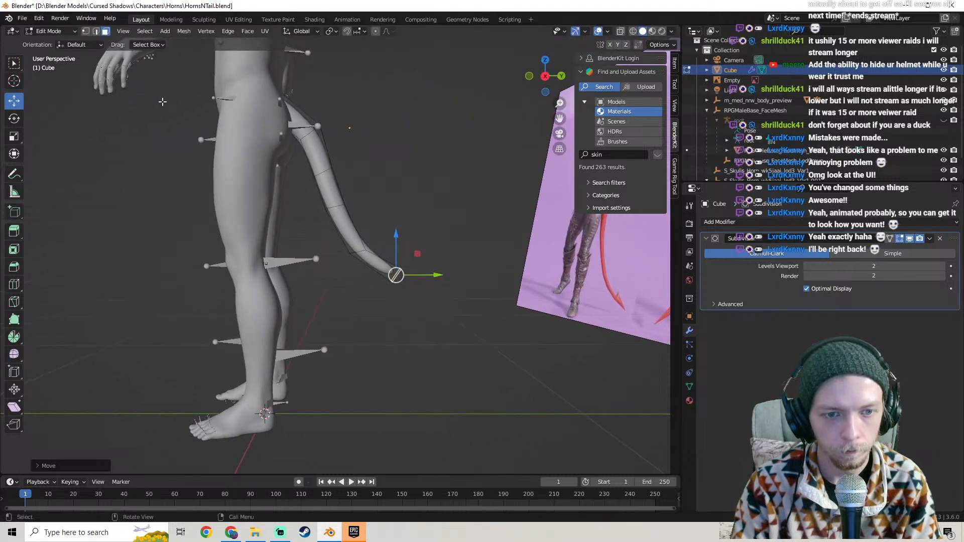
click(96, 31)
alt+click(355, 253)
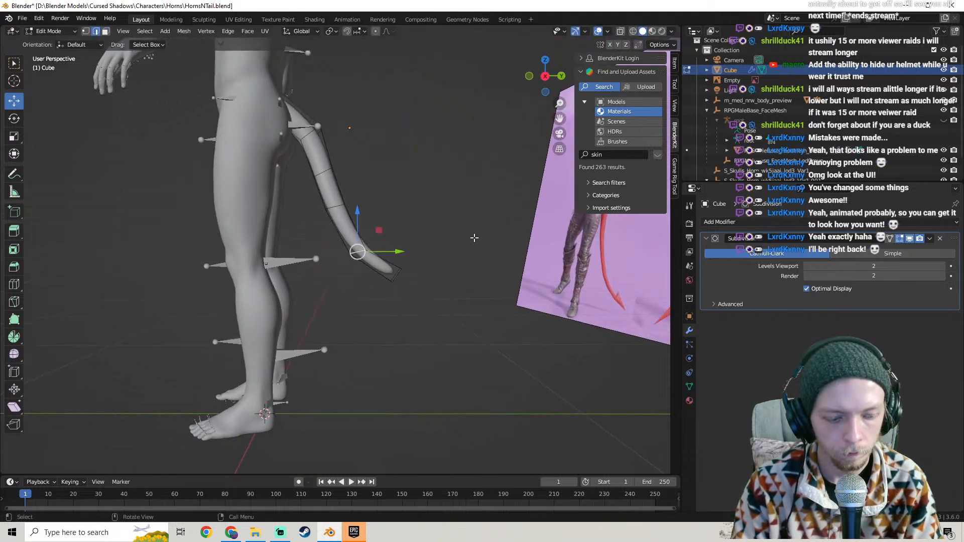
key(r)
key(x)
click(456, 189)
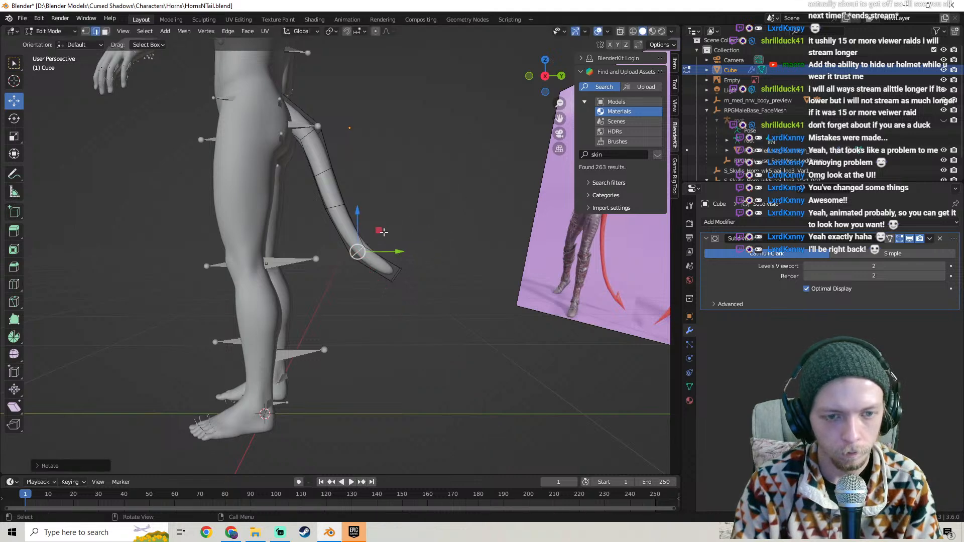
drag(376, 250, 378, 251)
drag(358, 208, 358, 198)
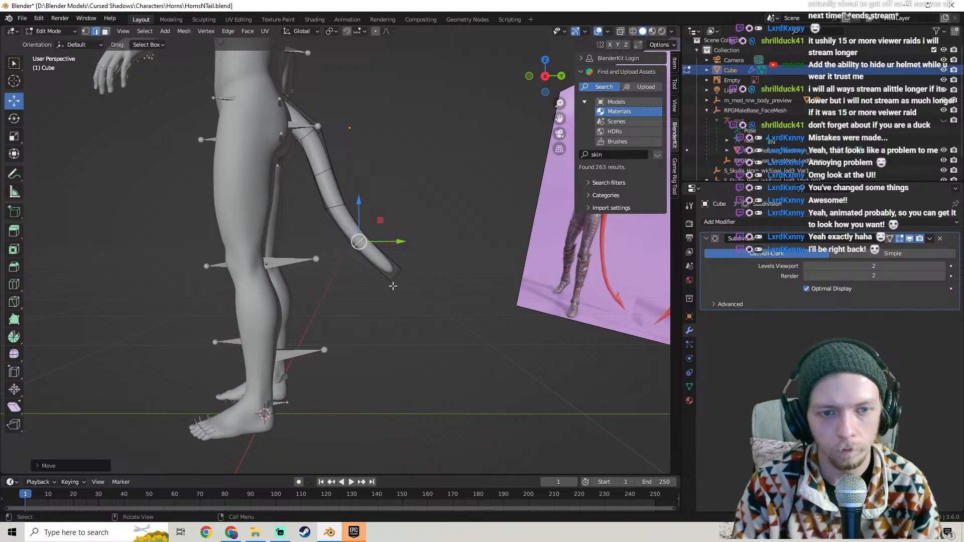
Lower the tail's middle edge loop slightly and shift the loop before the end segment along Y toward the legs
drag(389, 241, 369, 202)
drag(330, 169, 336, 176)
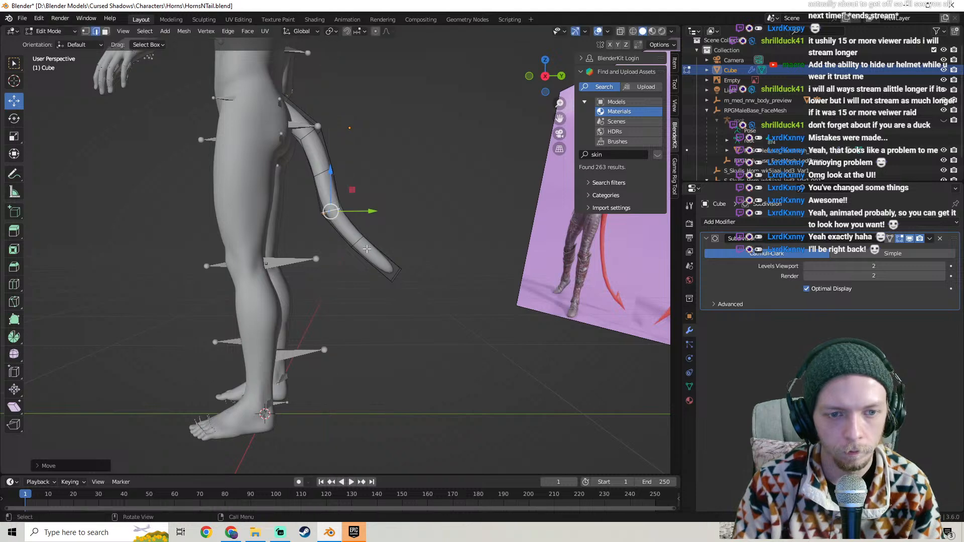
drag(394, 238, 380, 238)
Select the tail's end face and move it along Y toward the legs and upward along Z
middle_drag(321, 191, 192, 78)
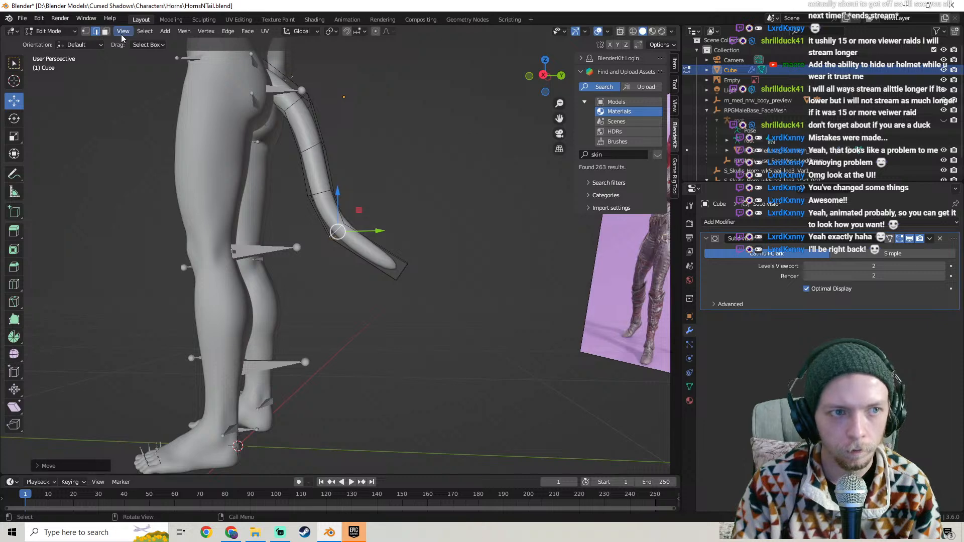
click(107, 33)
middle_drag(407, 251, 417, 274)
click(359, 250)
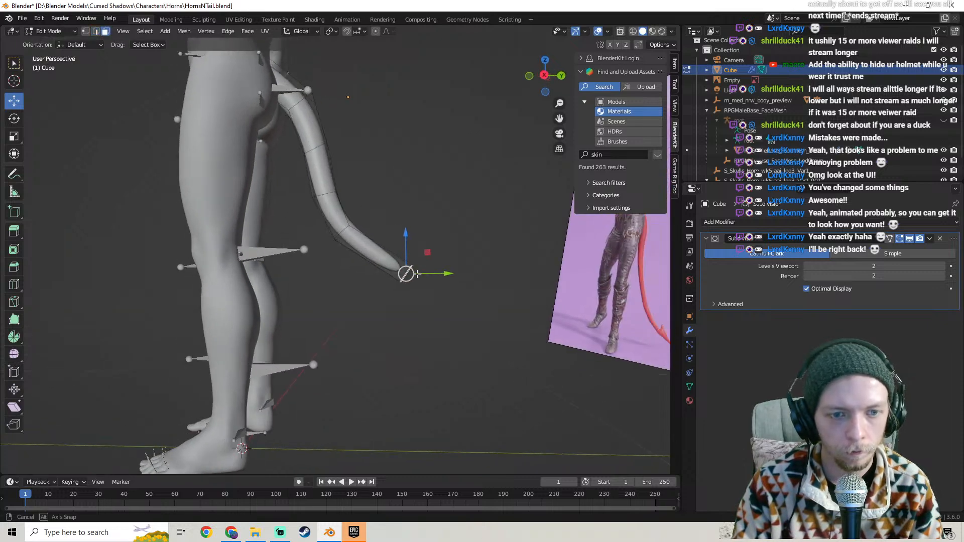
drag(453, 277, 429, 277)
drag(382, 229, 389, 216)
middle_drag(426, 237, 431, 238)
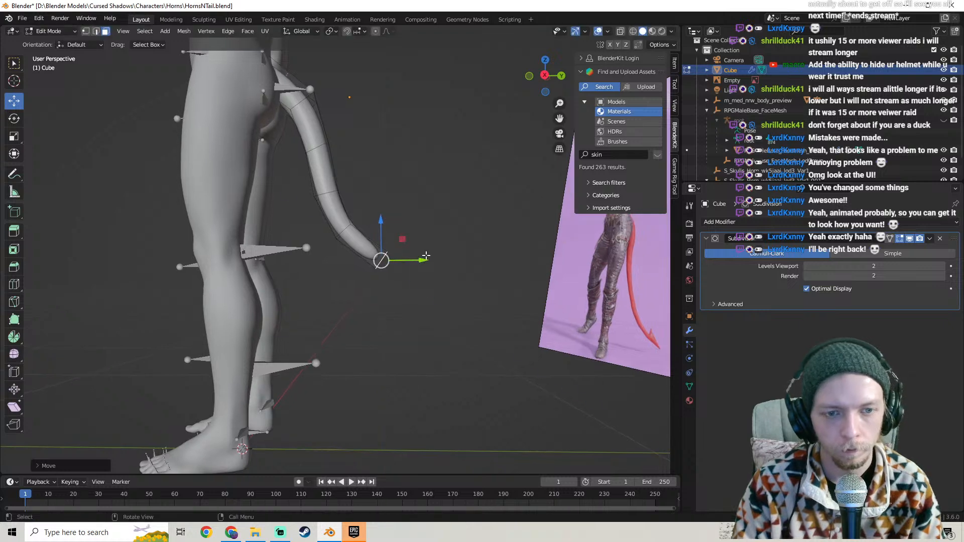
Extrude another segment from the end face, raise its end and rotate it about the X axis so the tail curves backward
key(e)
click(481, 266)
drag(425, 248, 440, 222)
key(r)
key(x)
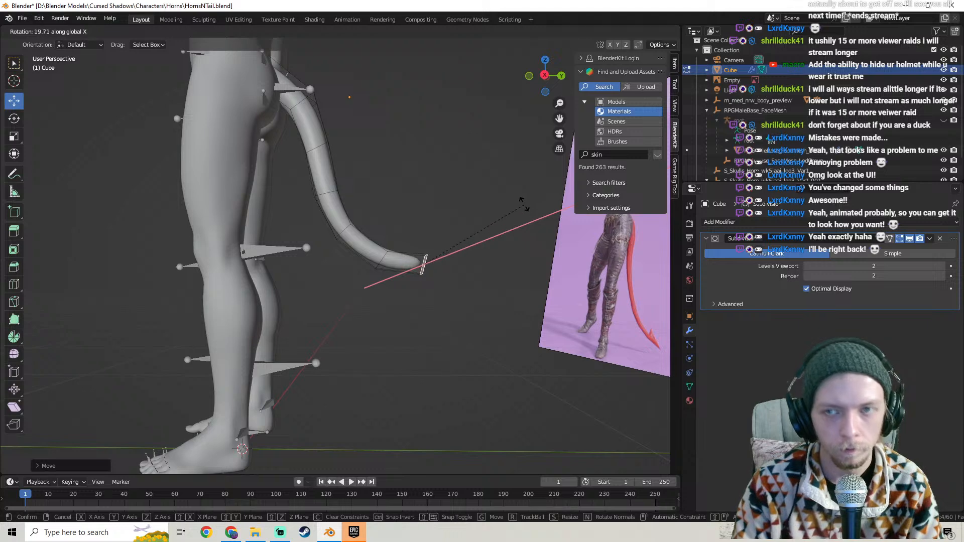
click(522, 201)
scroll(504, 237, down, 8)
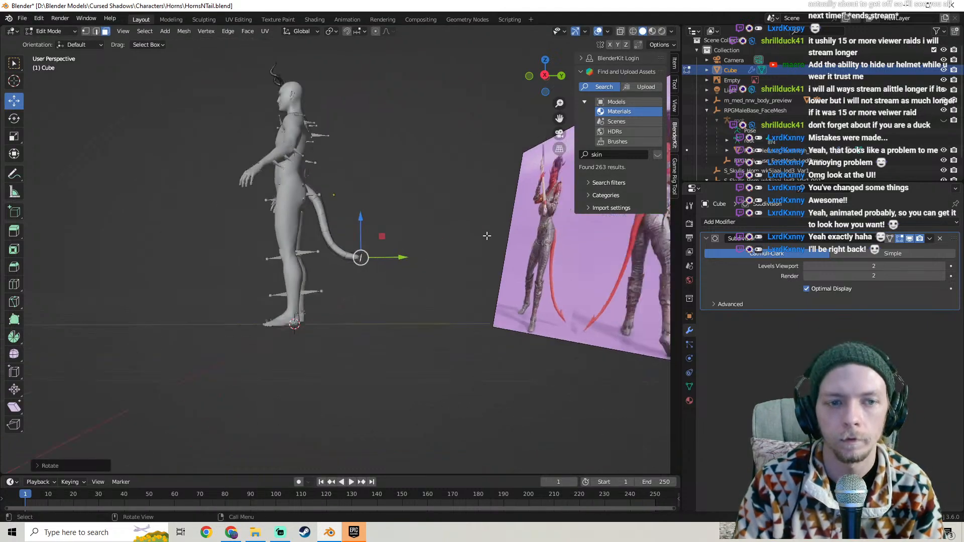
In Object Mode, snap the 3D cursor to the world origin and snap the tail object to the cursor
middle_drag(445, 241, 406, 231)
scroll(337, 213, up, 3)
key(a)
key(Tab)
right_click(345, 196)
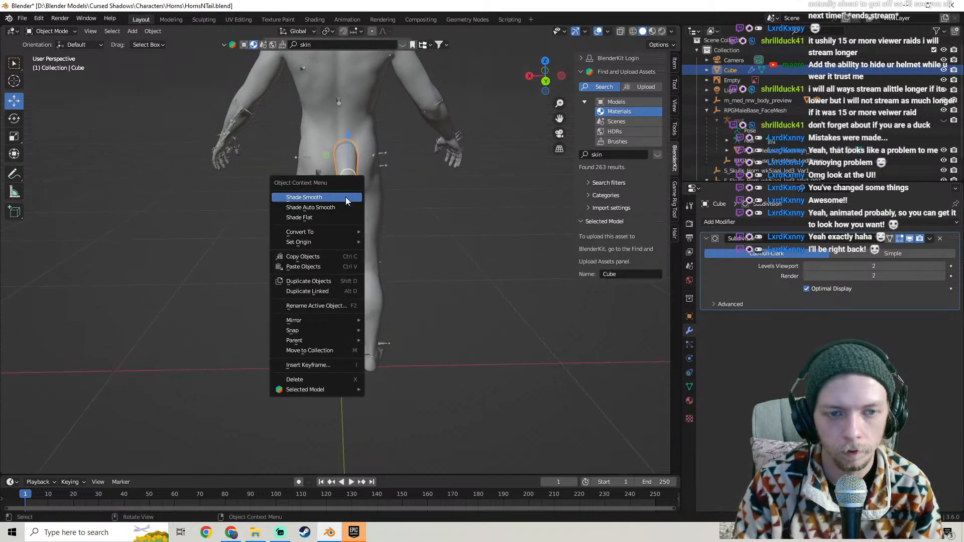
mouse_move(334, 331)
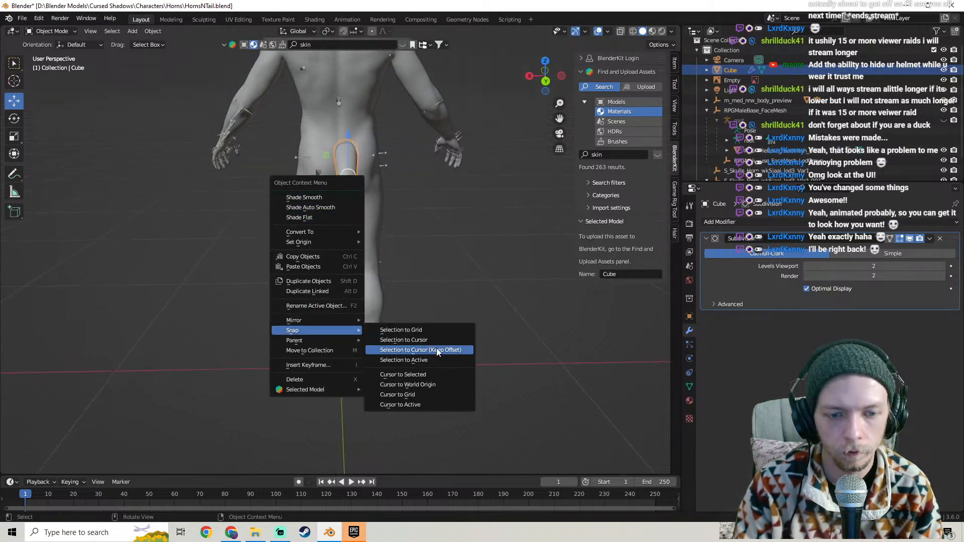
click(429, 384)
middle_drag(418, 339, 344, 222)
right_click(344, 222)
mouse_move(344, 222)
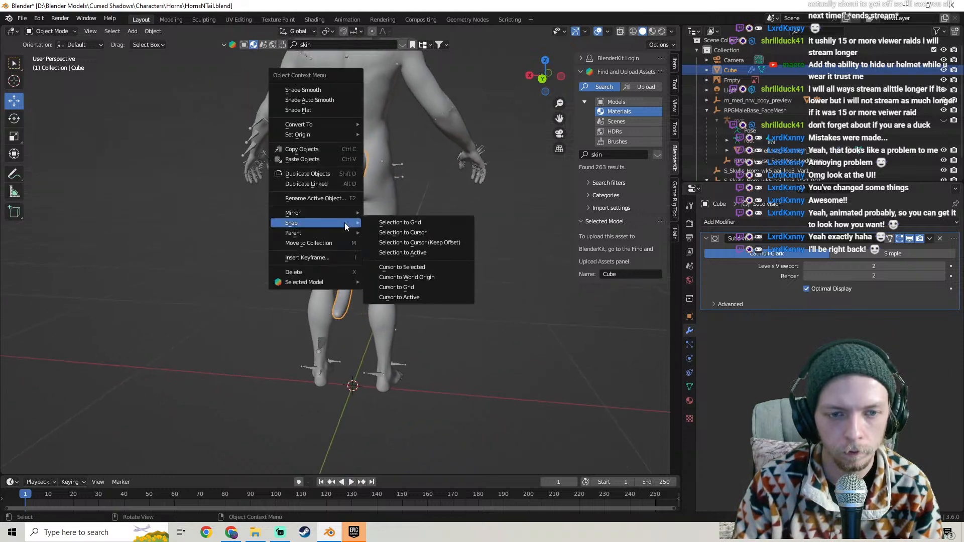
click(430, 233)
In Edit Mode, raise the entire tail mesh along Z and place it behind the hips
middle_drag(393, 318, 435, 281)
key(Tab)
drag(299, 323, 300, 101)
shift+middle_drag(347, 132, 384, 287)
drag(375, 288, 430, 316)
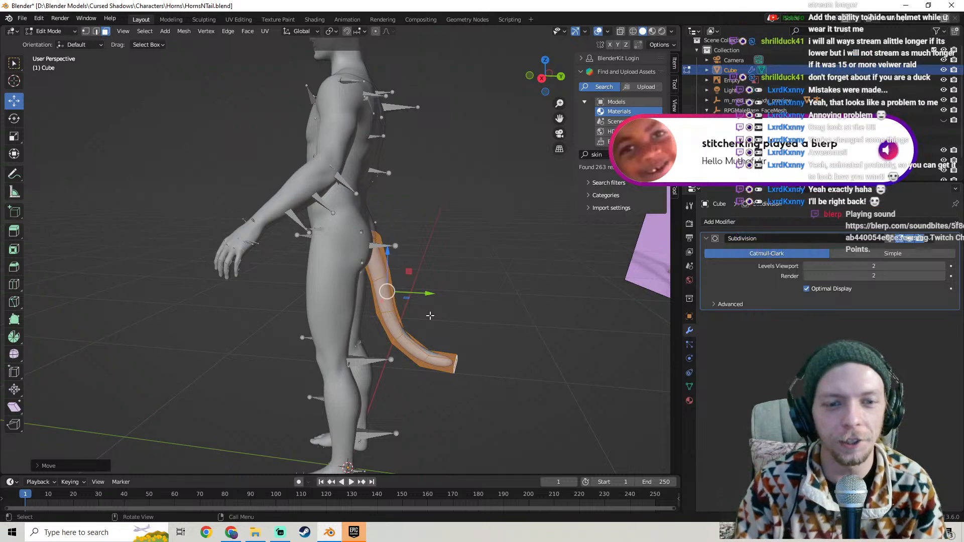
Fine-tune the whole tail mesh's height and horizontal position so its base meets the body at the lower back
scroll(403, 321, up, 2)
mouse_move(420, 288)
shift+middle_down()
mouse_move(405, 313)
mouse_move(422, 304)
shift+middle_up()
drag(395, 300, 395, 254)
drag(429, 283, 454, 295)
middle_drag(415, 250, 406, 239)
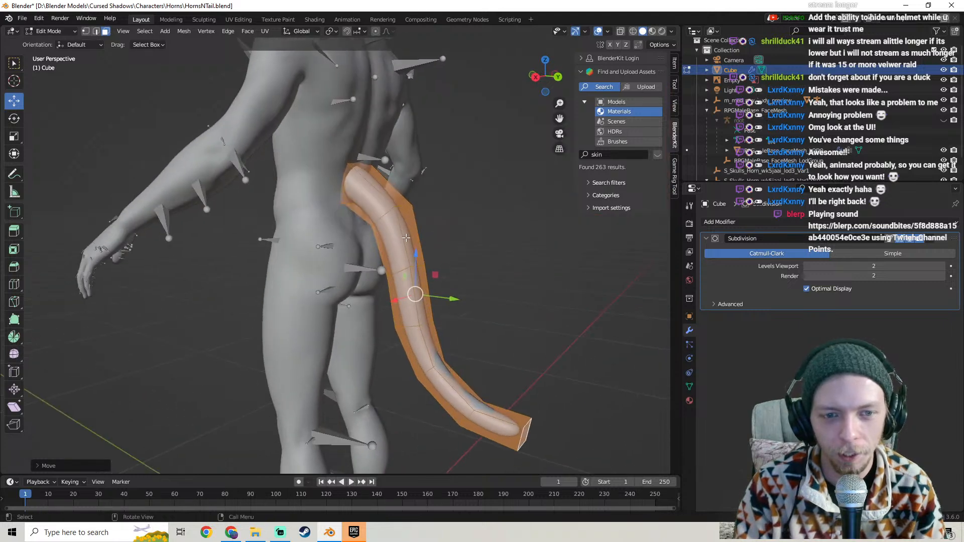
drag(417, 255, 417, 311)
middle_drag(417, 311, 419, 216)
mouse_move(377, 250)
mouse_down()
mouse_move(387, 251)
mouse_move(372, 250)
mouse_up()
middle_drag(367, 201, 301, 280)
Leave Edit Mode and save HornsNTail.blend
key(Tab)
scroll(397, 237, down, 5)
click(23, 19)
click(30, 86)
Select the tail's tip face in Edit Mode and lower it along Z
scroll(376, 285, up, 4)
middle_drag(375, 284, 299, 261)
click(300, 261)
key(Tab)
scroll(349, 265, up, 3)
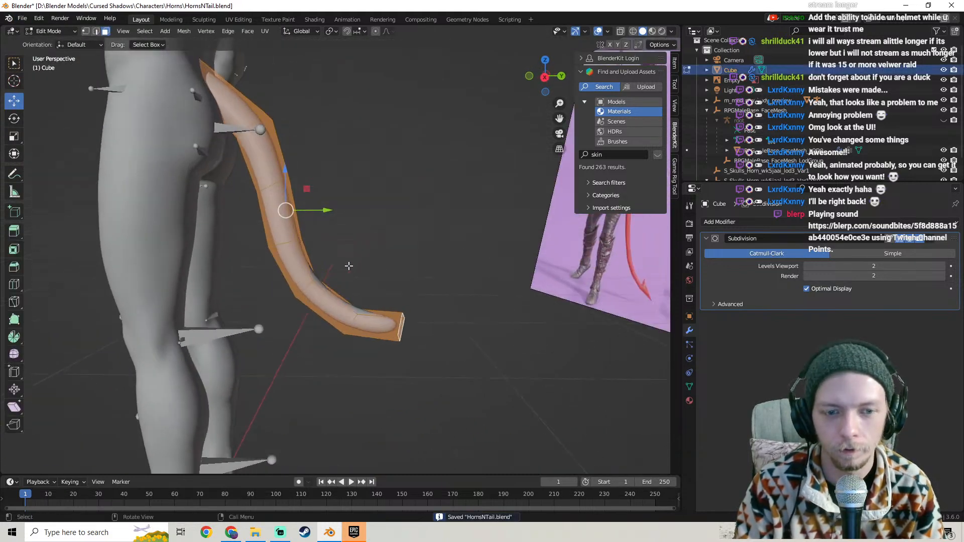
scroll(367, 286, up, 2)
shift+middle_drag(390, 299, 367, 231)
scroll(359, 247, down, 2)
click(343, 268)
scroll(332, 239, down, 2)
drag(345, 232, 346, 247)
Extrude three more segments in a row from the tip face to lengthen the tail backward
key(e)
key(z)
key(z)
click(401, 296)
middle_drag(402, 296, 372, 279)
key(e)
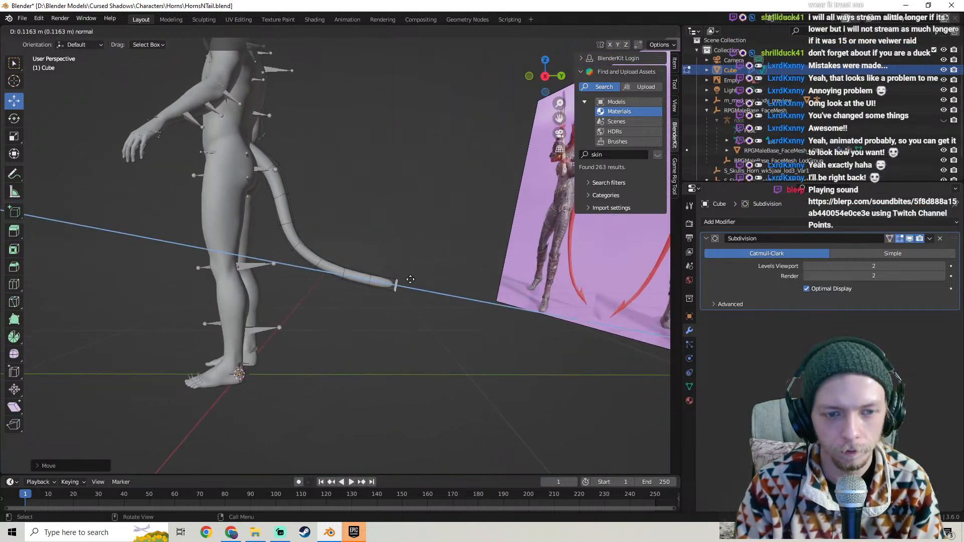
click(407, 280)
scroll(404, 275, up, 2)
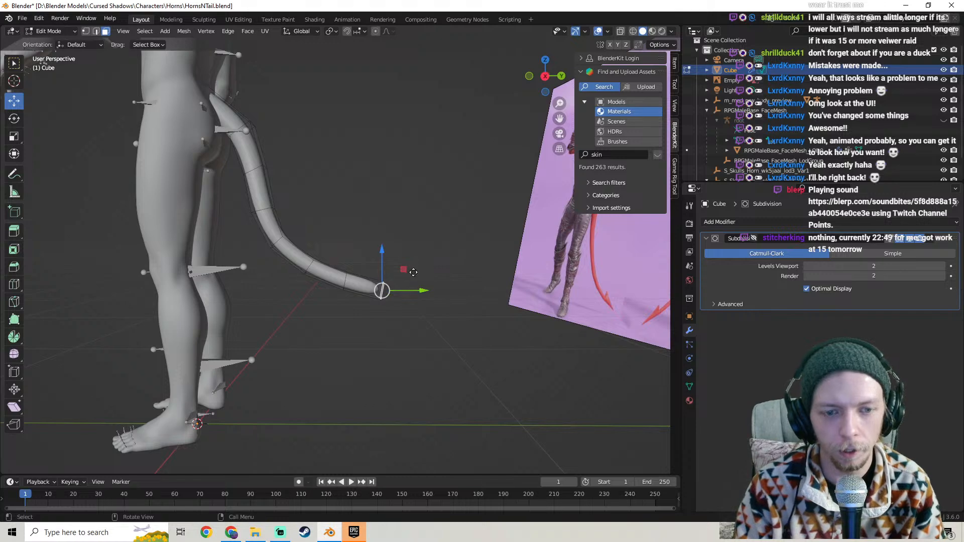
key(e)
click(445, 280)
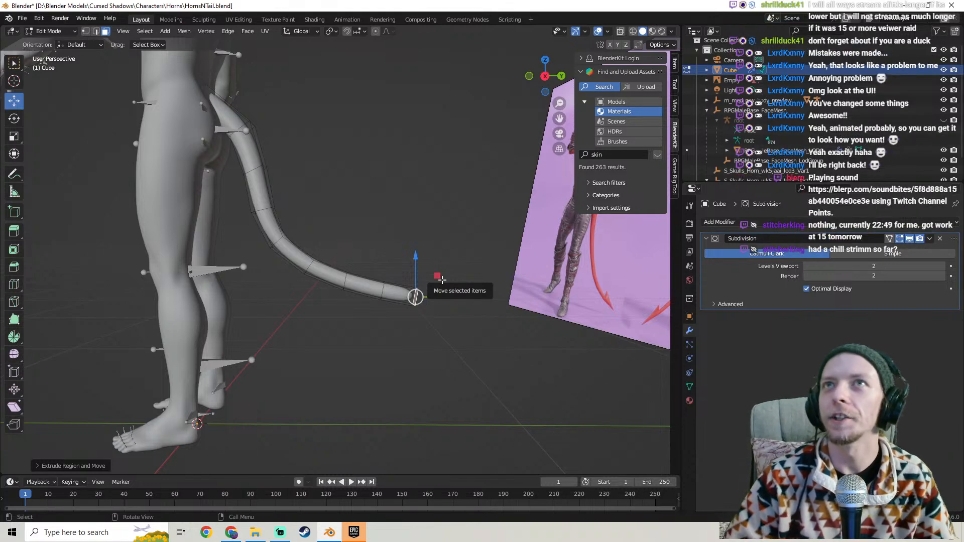
Save HornsNTail.blend with the lengthened tail
scroll(431, 273, down, 6)
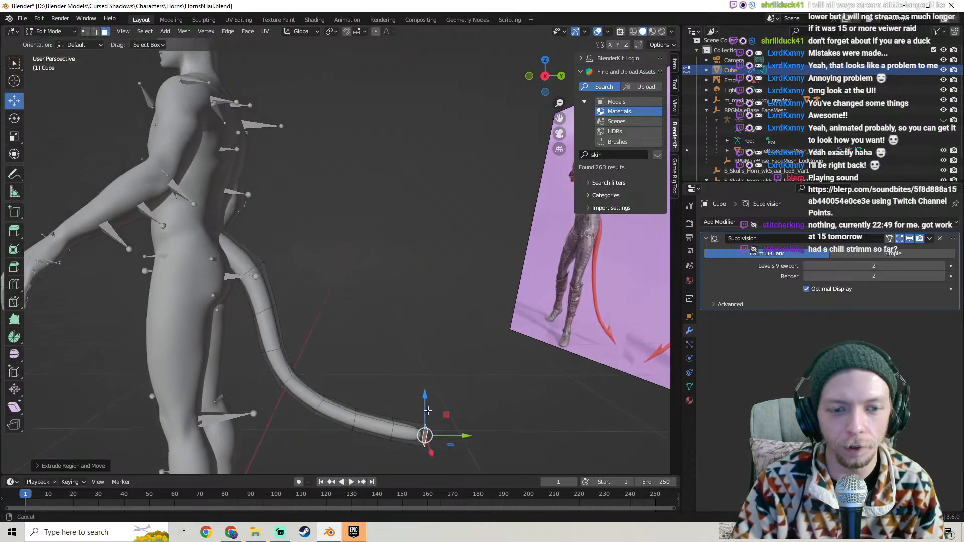
middle_drag(387, 250, 421, 273)
scroll(400, 262, up, 5)
middle_drag(226, 150, 363, 207)
click(19, 21)
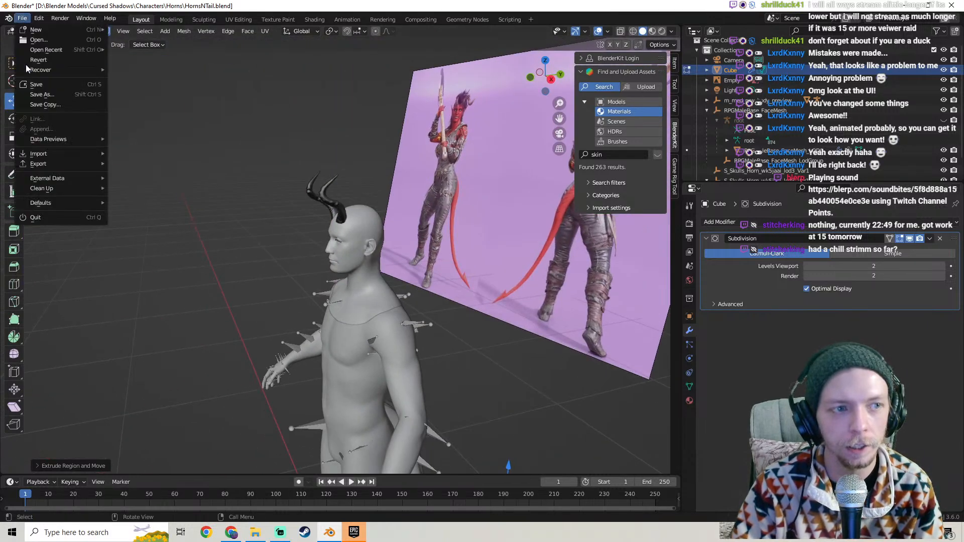
click(35, 84)
Examine the tail's end segment and its overall length and curve against the body and the reference image
shift+middle_drag(394, 299, 336, 163)
scroll(335, 163, up, 2)
scroll(335, 163, down, 6)
middle_drag(361, 216, 400, 139)
middle_drag(477, 230, 455, 237)
scroll(456, 237, up, 3)
shift+middle_drag(447, 327, 488, 263)
click(322, 324)
scroll(409, 285, up, 3)
middle_drag(331, 287, 320, 302)
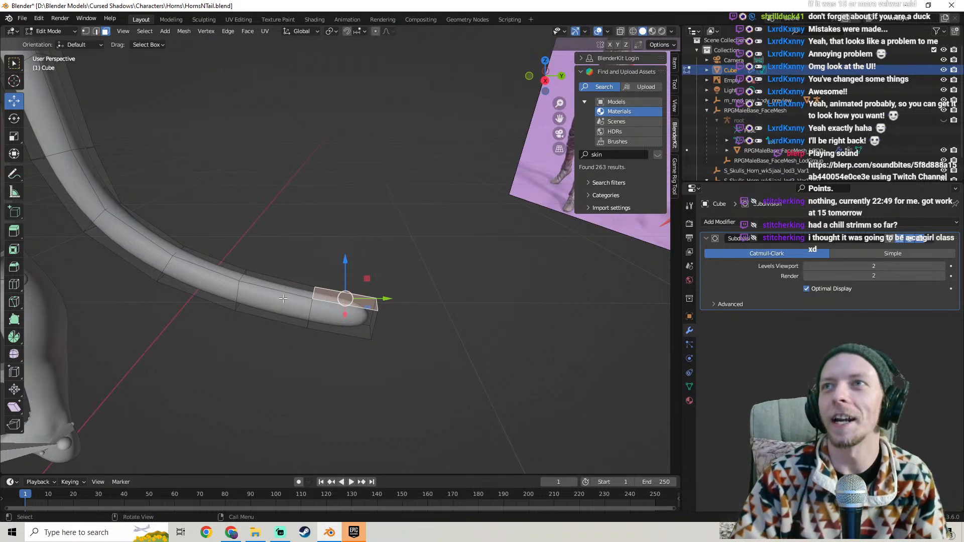
scroll(301, 257, down, 5)
middle_drag(271, 228, 290, 230)
scroll(316, 296, down, 6)
middle_drag(323, 308, 361, 288)
scroll(332, 292, up, 2)
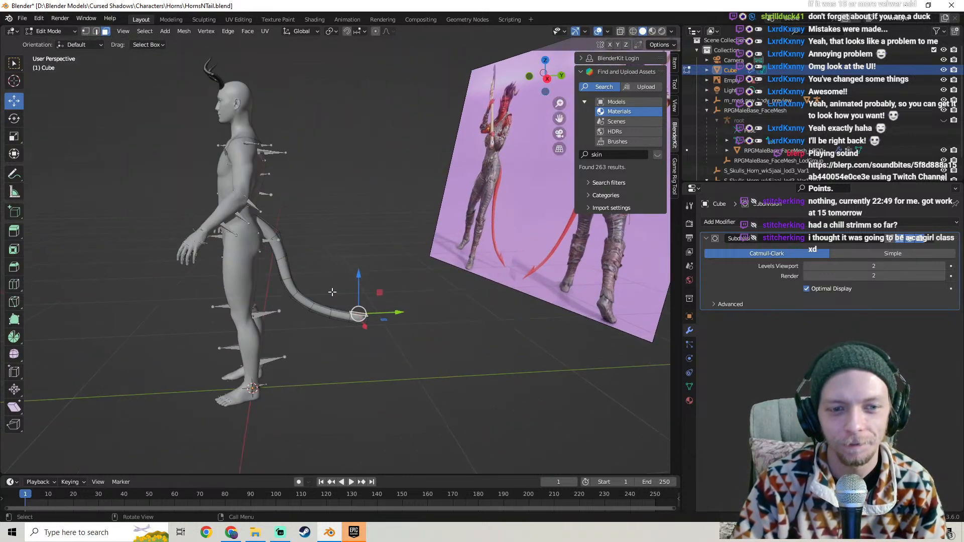
Save the HornsNTail.blend file
click(23, 18)
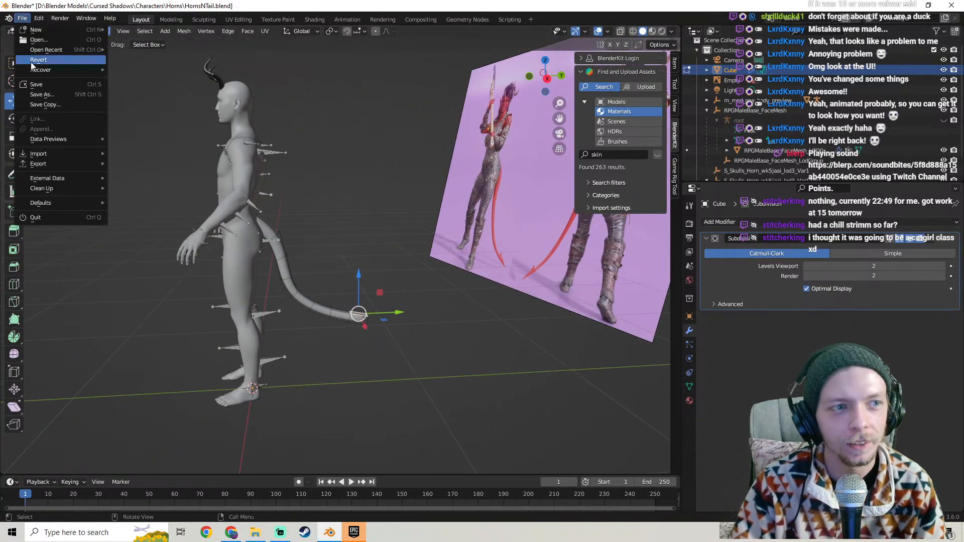
click(40, 88)
Browse to the Kolgroth folder inside Blender Models on drive D and open the Kolgroth Blender file
click(257, 537)
scroll(502, 251, up, 10)
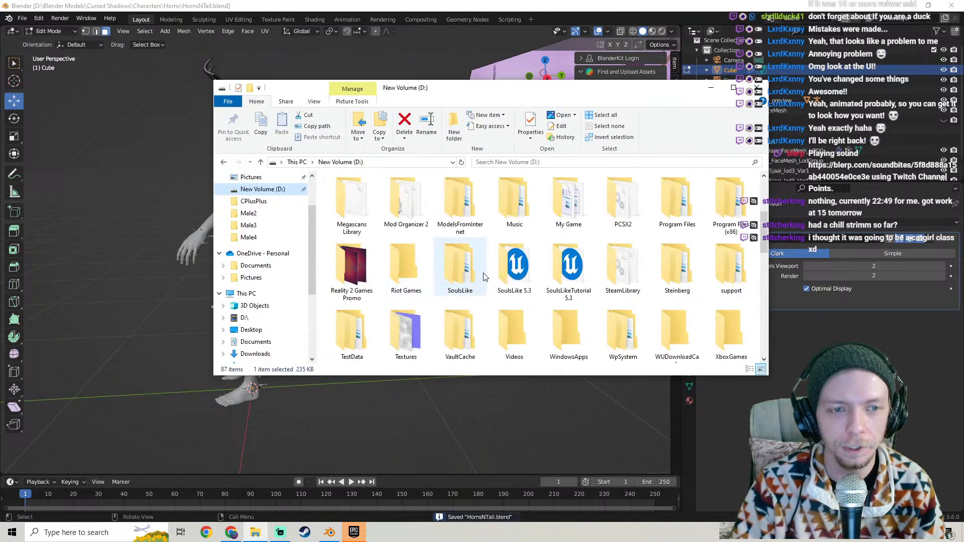
double_click(522, 201)
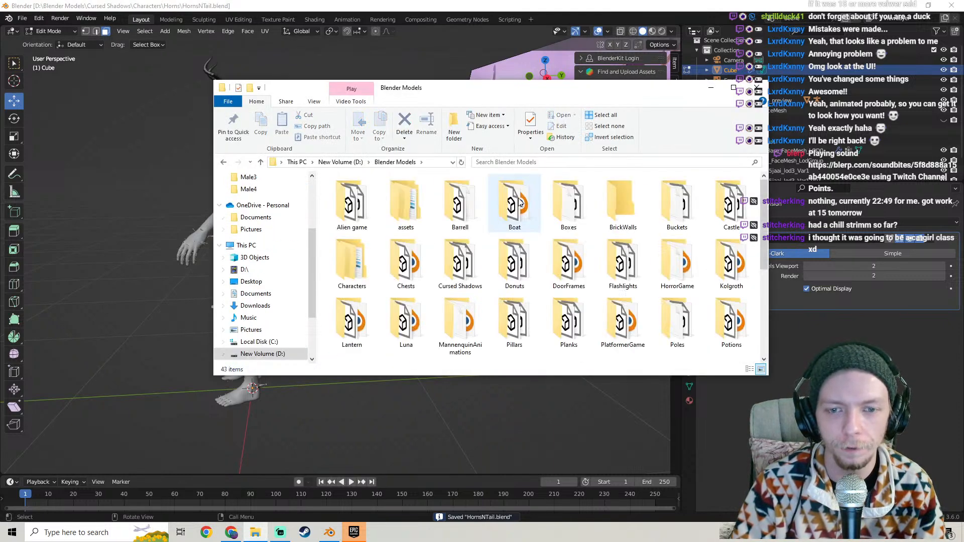
scroll(614, 258, down, 2)
scroll(615, 258, up, 2)
scroll(563, 273, down, 2)
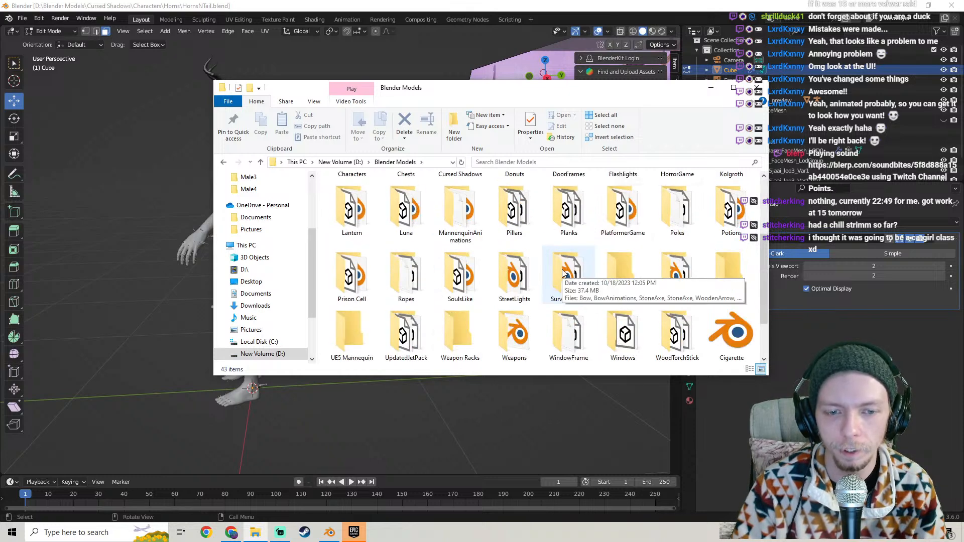
scroll(563, 273, down, 1)
scroll(552, 286, up, 3)
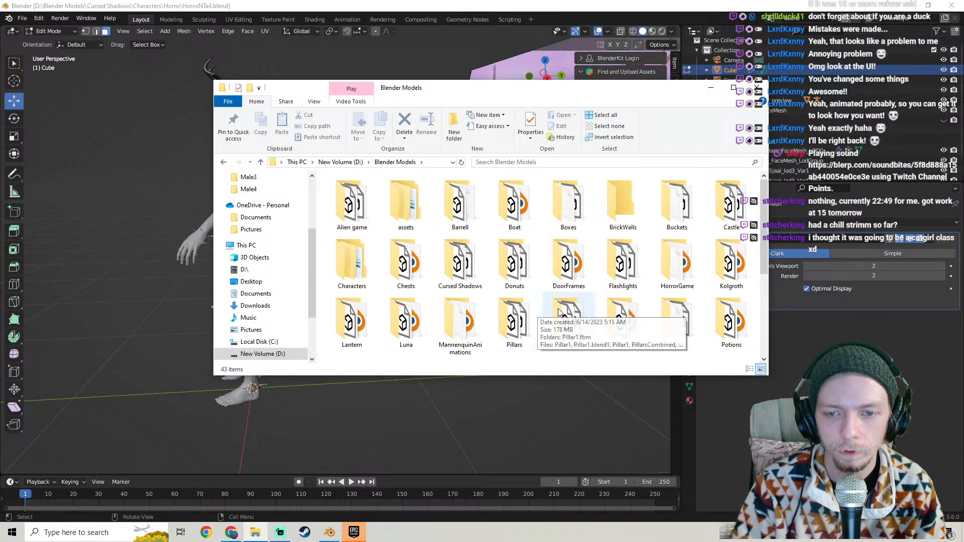
double_click(728, 261)
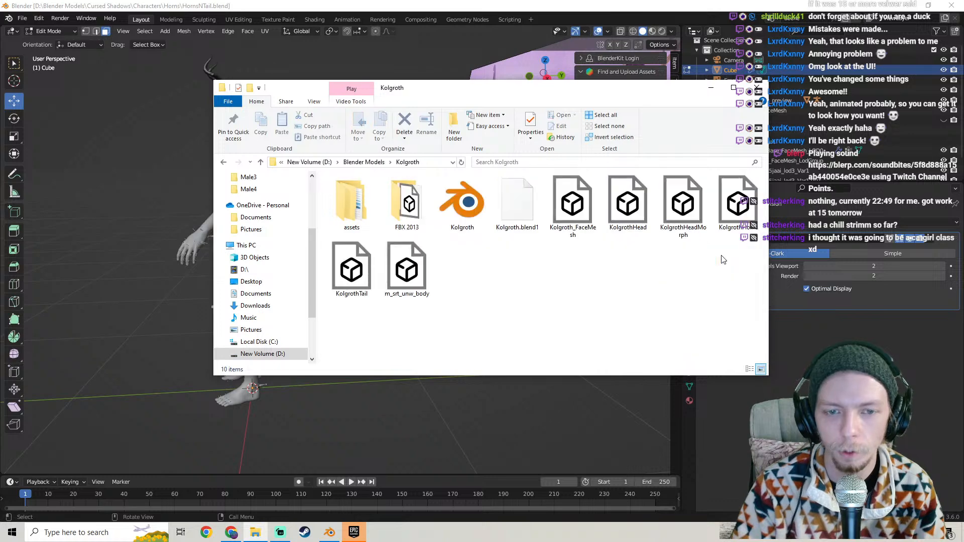
click(463, 198)
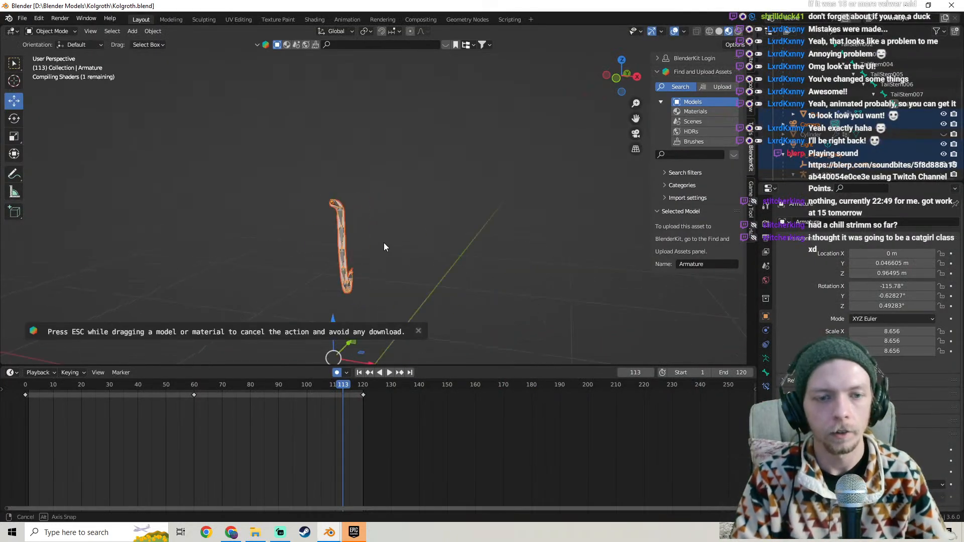
Deselect the armature in Kolgroth.blend, select the red tail mesh and enter Edit Mode on it
middle_drag(384, 243, 287, 250)
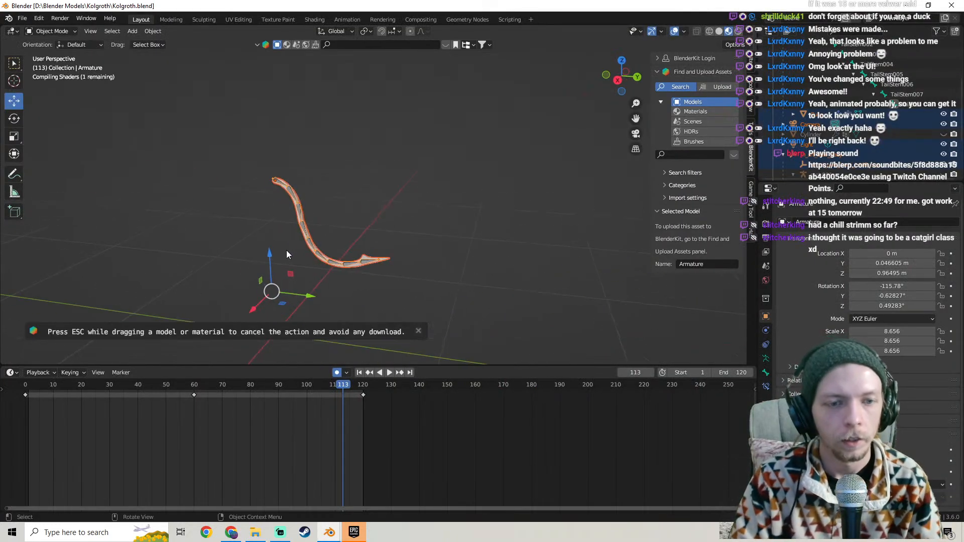
middle_drag(398, 222, 350, 300)
click(395, 203)
click(419, 177)
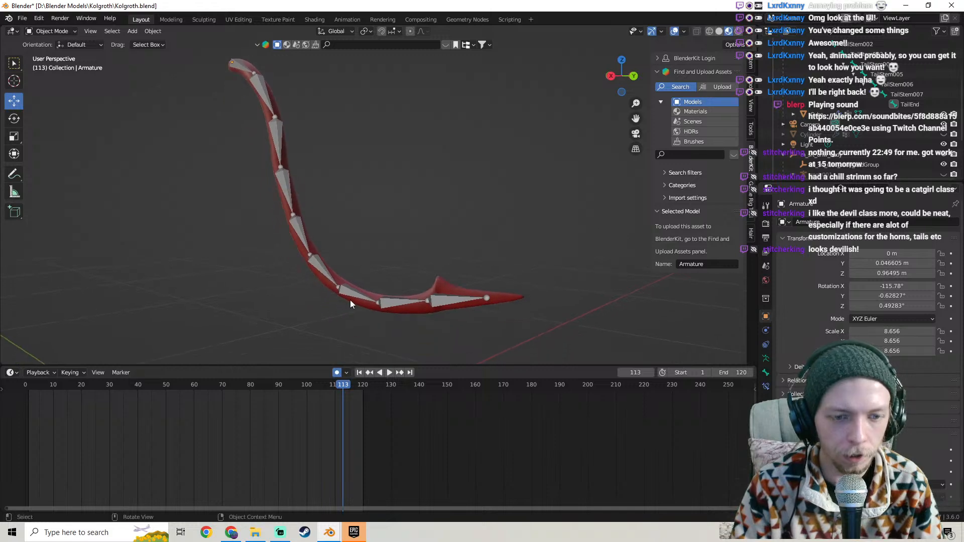
click(350, 300)
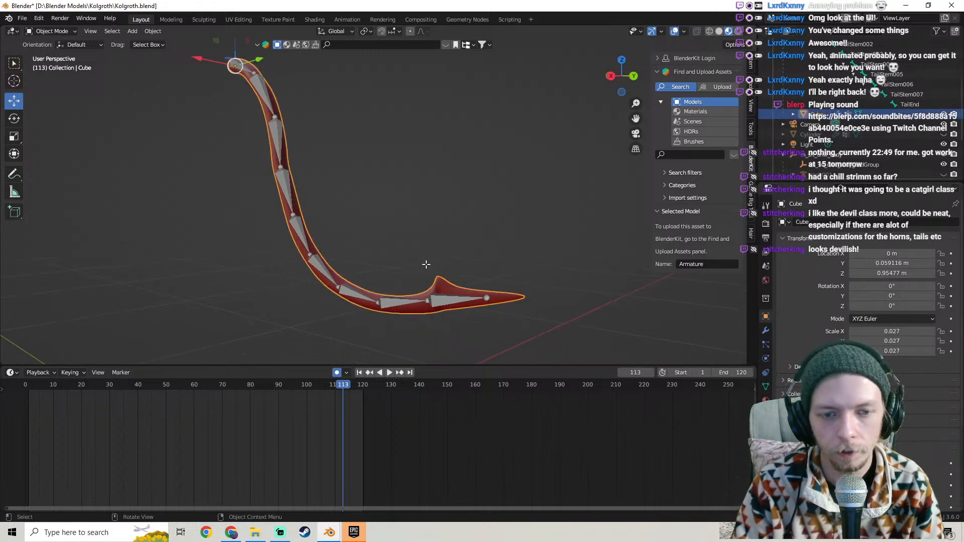
key(Tab)
Examine the edge layout of the Kolgroth tail's curve and pointed barb from several angles
scroll(424, 260, up, 6)
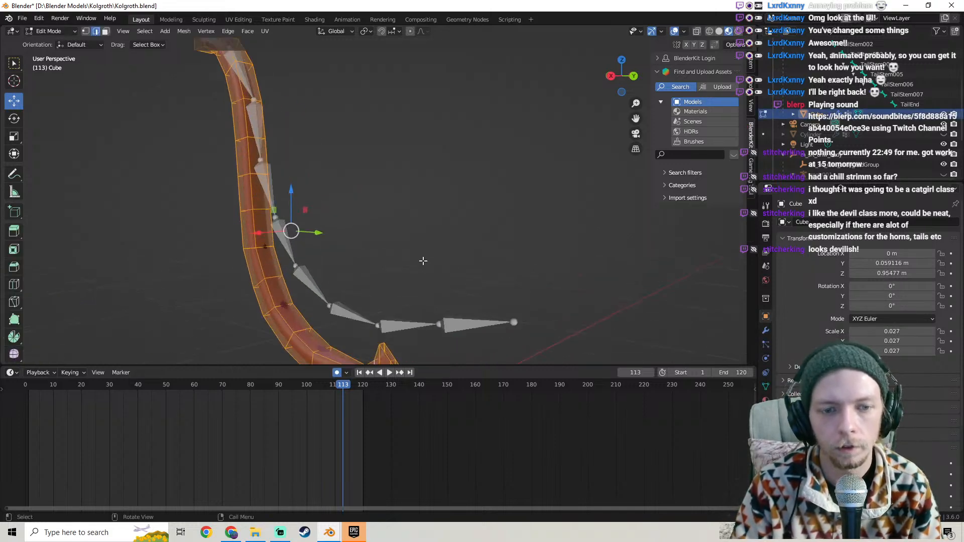
middle_drag(372, 180, 447, 207)
middle_drag(464, 214, 396, 202)
scroll(377, 188, up, 2)
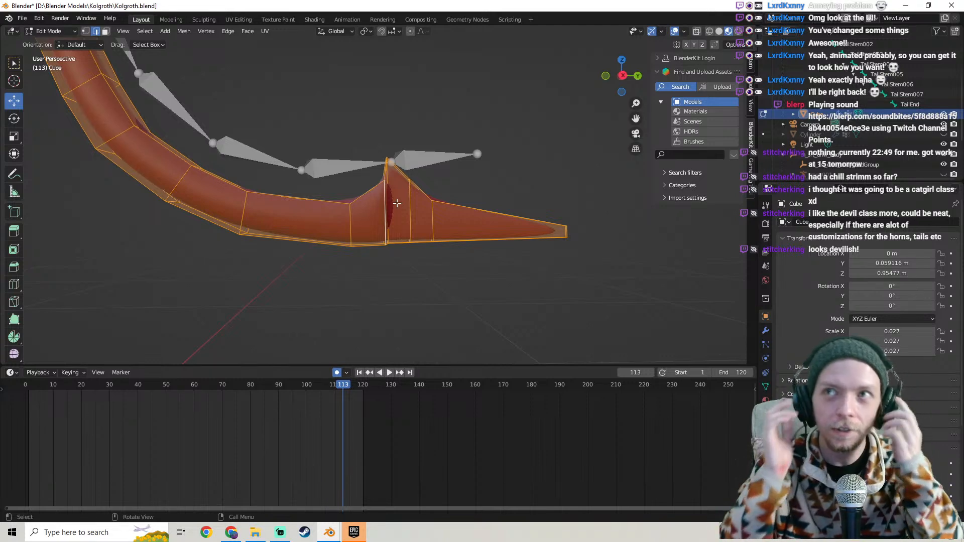
mouse_move(378, 169)
middle_down()
mouse_move(351, 166)
mouse_move(439, 150)
mouse_move(293, 203)
mouse_move(471, 195)
mouse_move(386, 183)
mouse_move(311, 150)
mouse_move(391, 164)
middle_up()
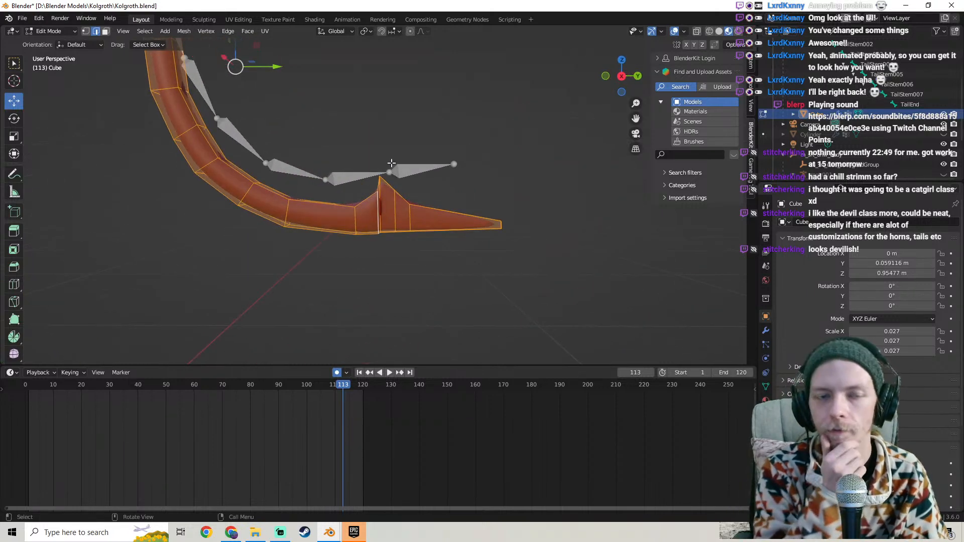
middle_drag(386, 165, 323, 215)
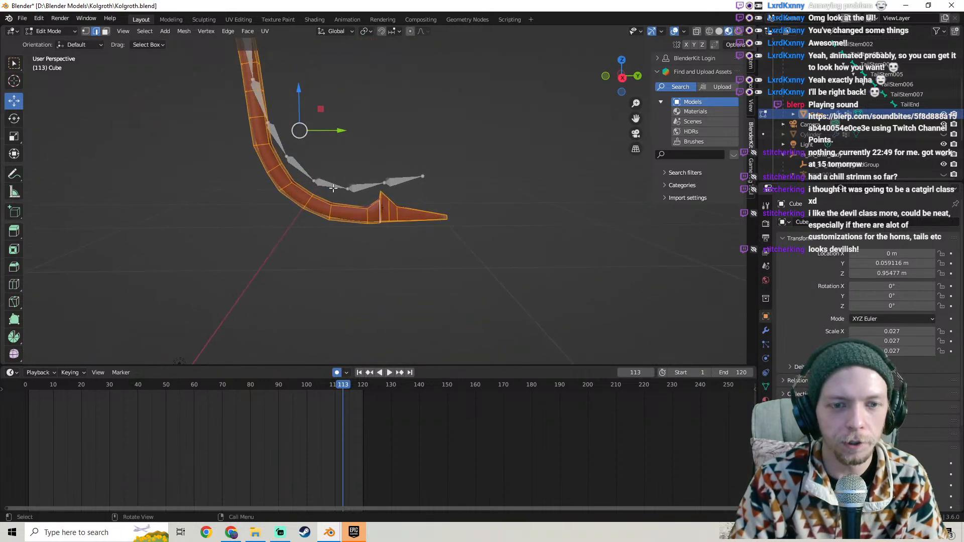
middle_drag(340, 143, 254, 323)
middle_drag(395, 214, 360, 167)
middle_drag(347, 131, 427, 210)
Switch back to HornsNTail.blend and try extruding the tail's tip face backward by one more segment
mouse_move(330, 532)
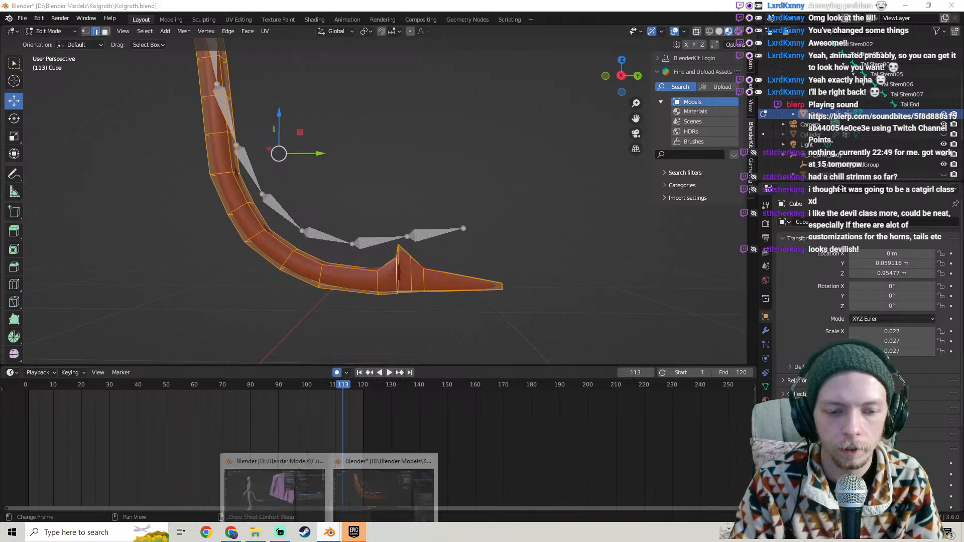
click(299, 503)
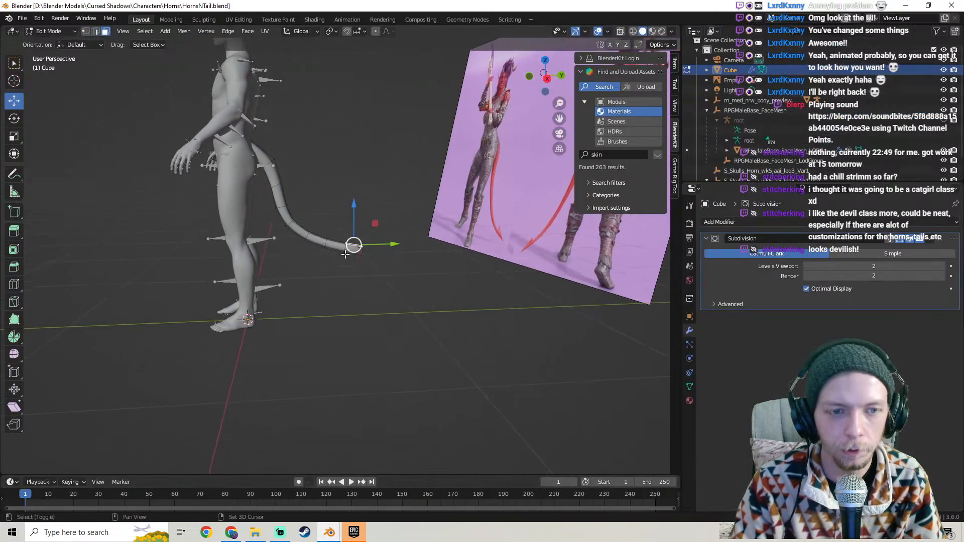
scroll(348, 249, up, 6)
middle_drag(351, 241, 322, 225)
shift+middle_drag(322, 224, 318, 269)
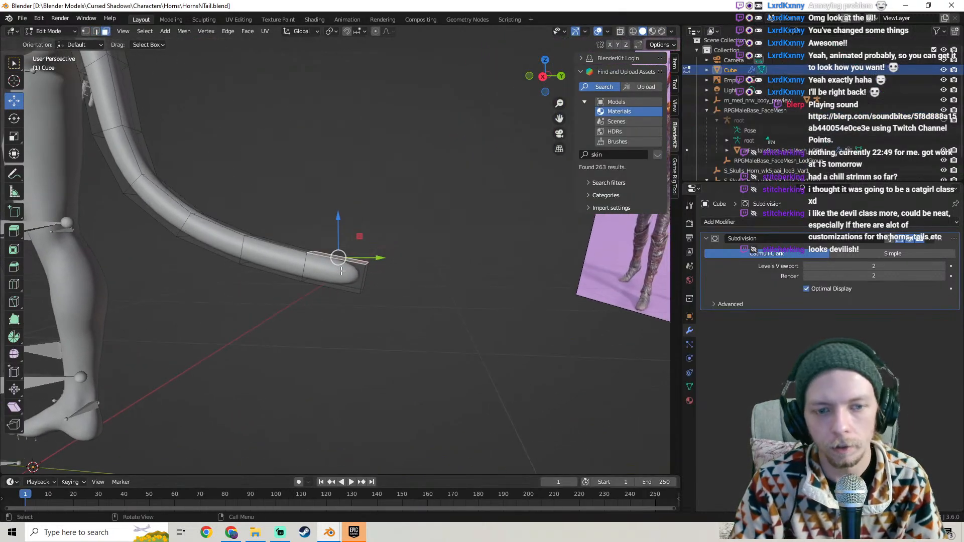
middle_drag(404, 257, 346, 280)
click(310, 264)
key(e)
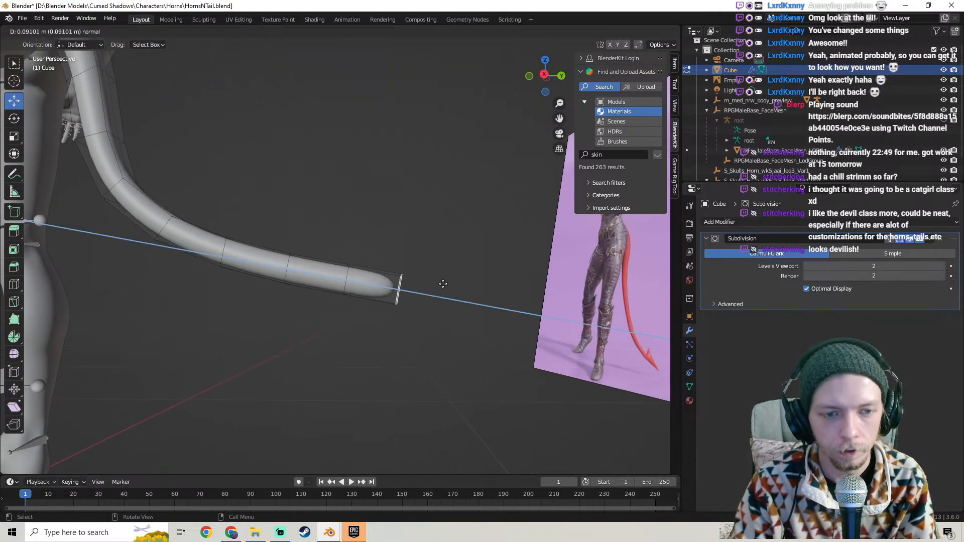
click(427, 285)
middle_drag(427, 286, 408, 303)
Return to Kolgroth.blend and examine the barb's edge loops at the tail end up close
mouse_move(330, 532)
click(403, 469)
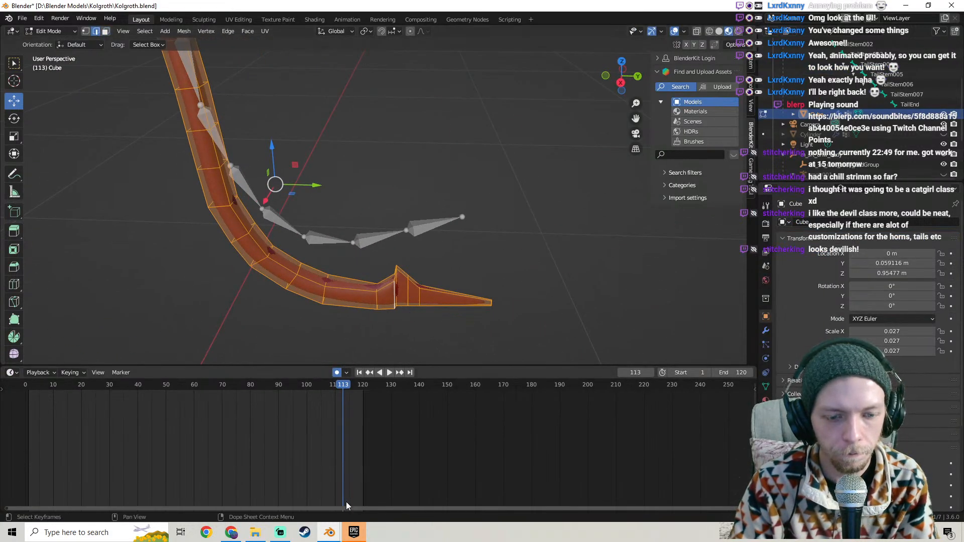
middle_drag(451, 155, 482, 159)
shift+middle_drag(433, 212, 374, 166)
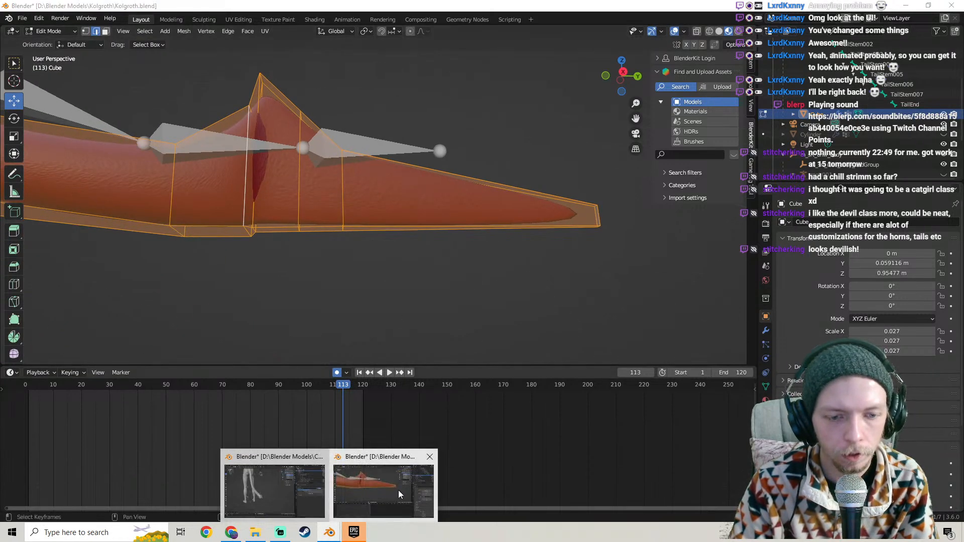
Switch to HornsNTail.blend and undo the last extrusion of the tail's tip face
mouse_move(329, 537)
click(352, 486)
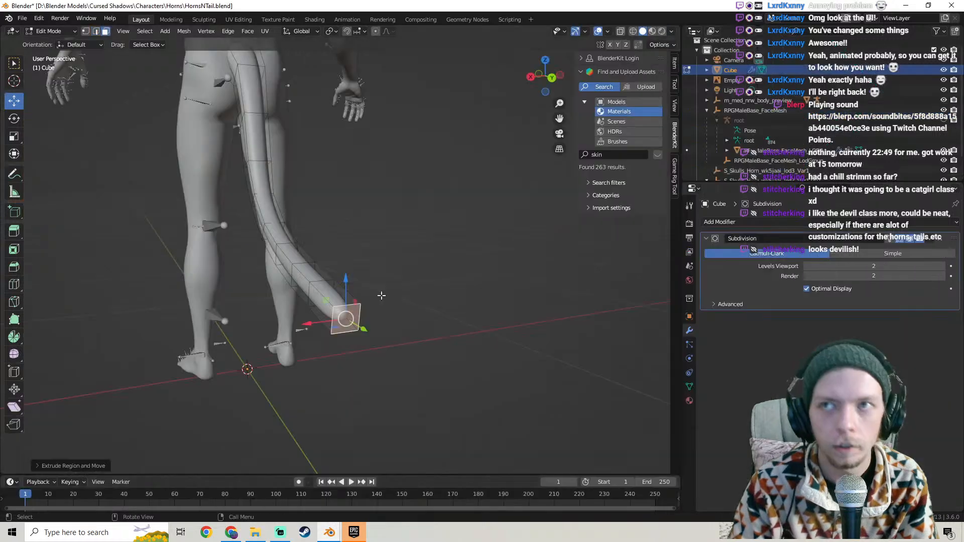
middle_drag(362, 155, 451, 137)
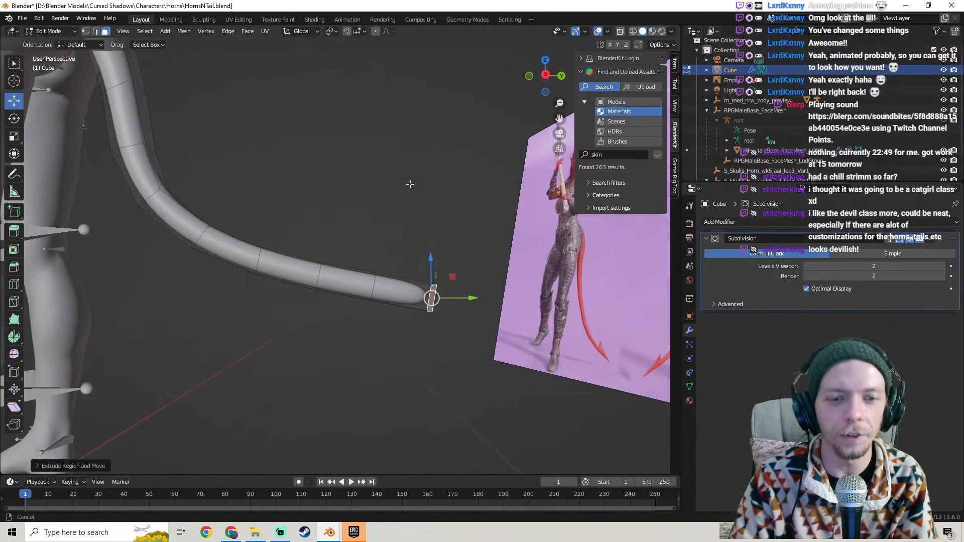
shift+middle_drag(478, 286, 415, 284)
scroll(415, 284, up, 2)
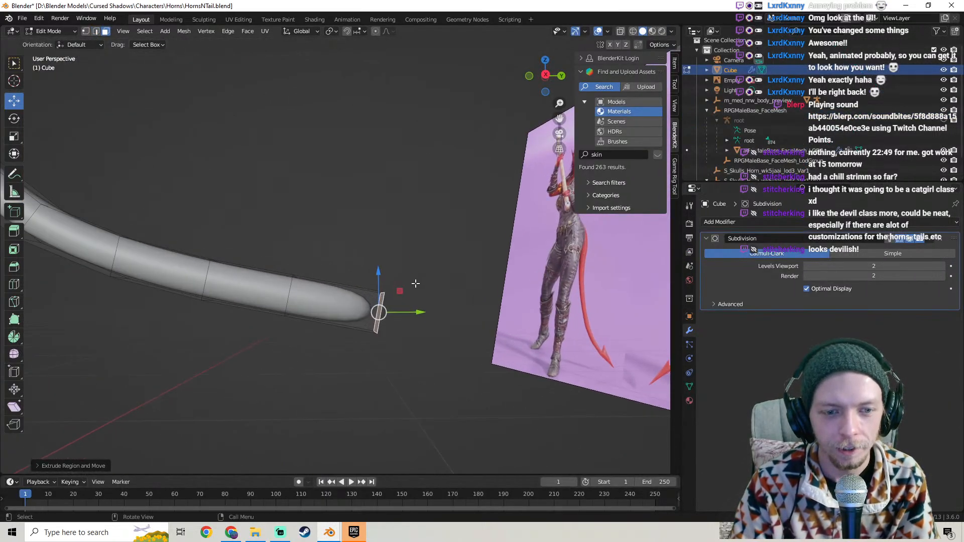
key(ctrl+z)
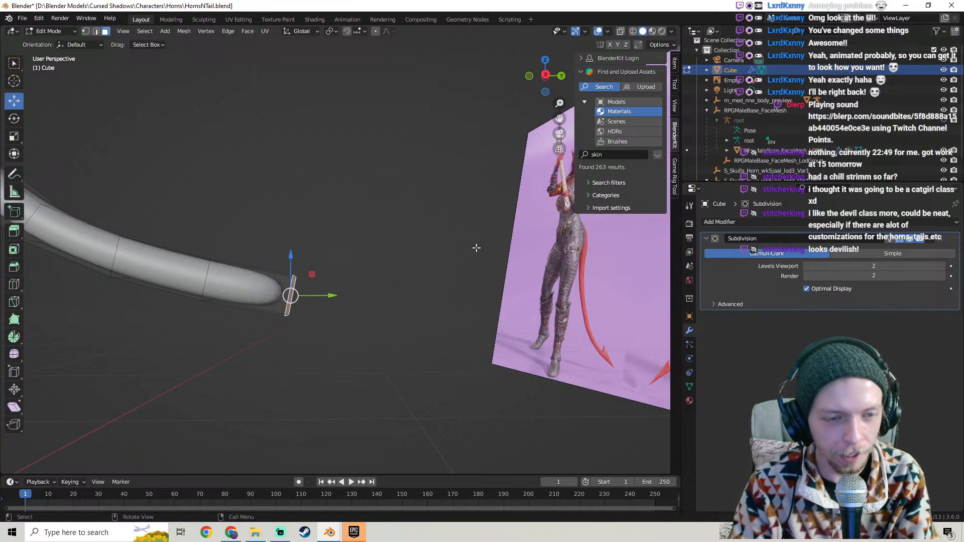
Inset the tail's tip face by about 0.035 m and extrude the inset face backward into a short end segment
key(i)
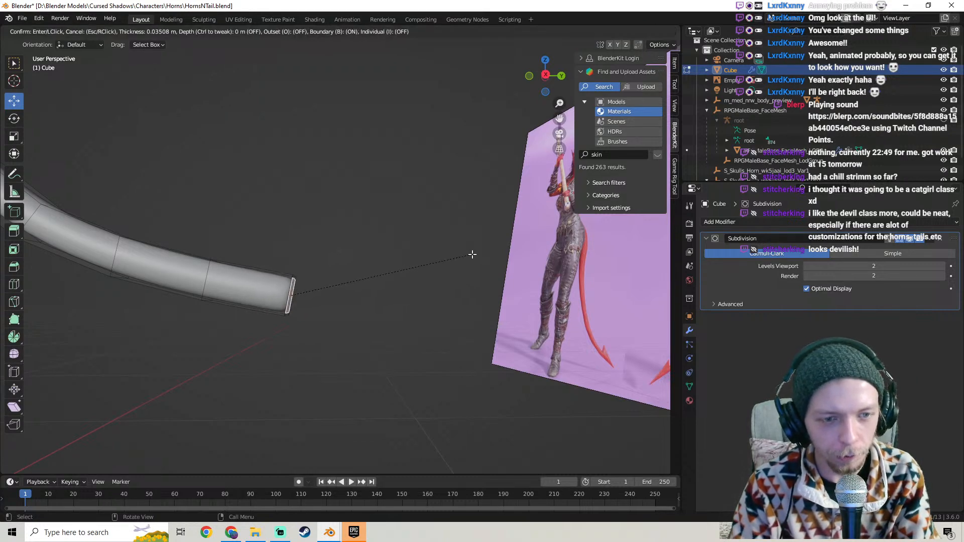
click(472, 254)
middle_drag(469, 254, 398, 205)
key(e)
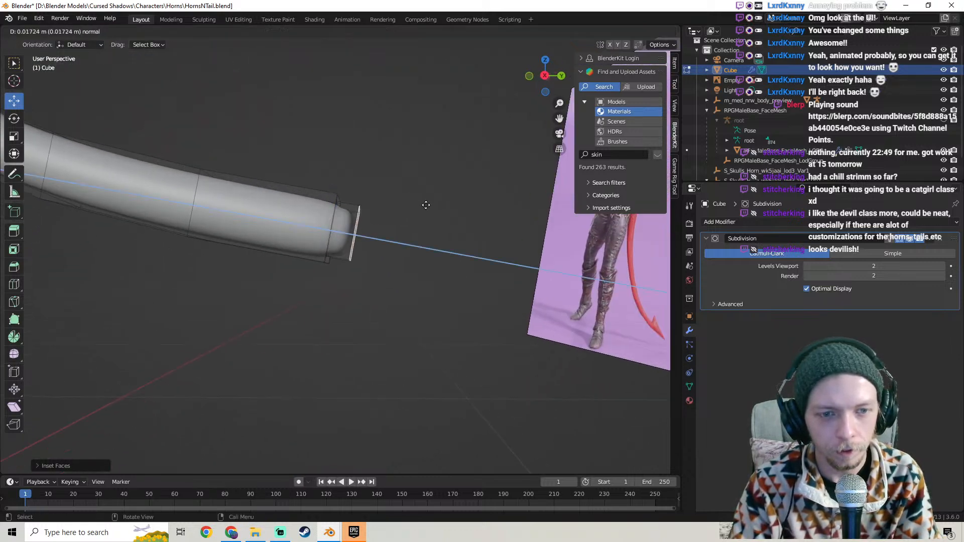
click(491, 218)
Narrow the tail's new end segment by moving its two side faces inward along X
middle_drag(547, 210, 432, 229)
middle_drag(372, 261, 363, 241)
drag(346, 242, 363, 243)
middle_drag(363, 243, 479, 226)
drag(420, 231, 397, 231)
middle_drag(397, 231, 515, 216)
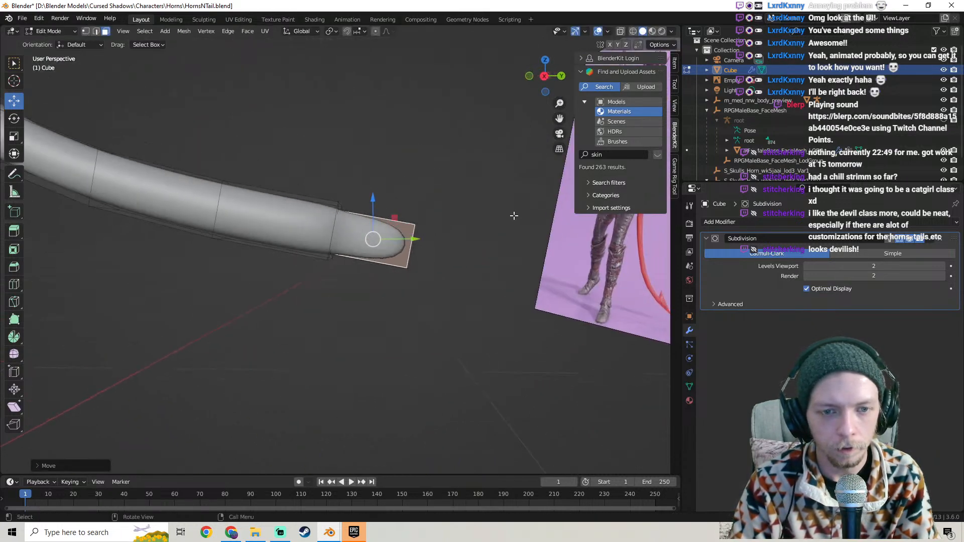
Compare the shape of the narrowed end segment with the barb in Kolgroth.blend
mouse_move(401, 191)
middle_down()
mouse_move(381, 205)
mouse_move(409, 204)
middle_up()
middle_drag(340, 228, 291, 237)
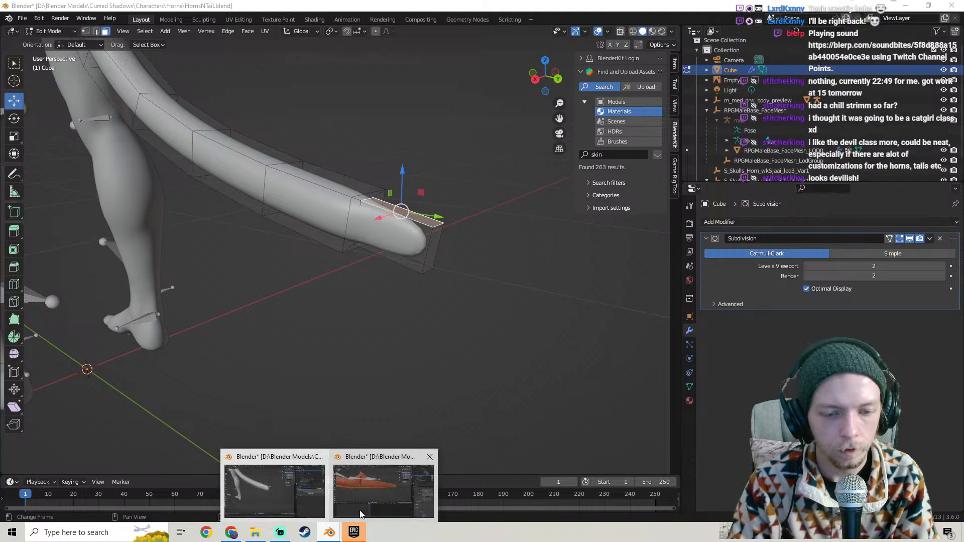
click(380, 484)
middle_drag(400, 210, 401, 240)
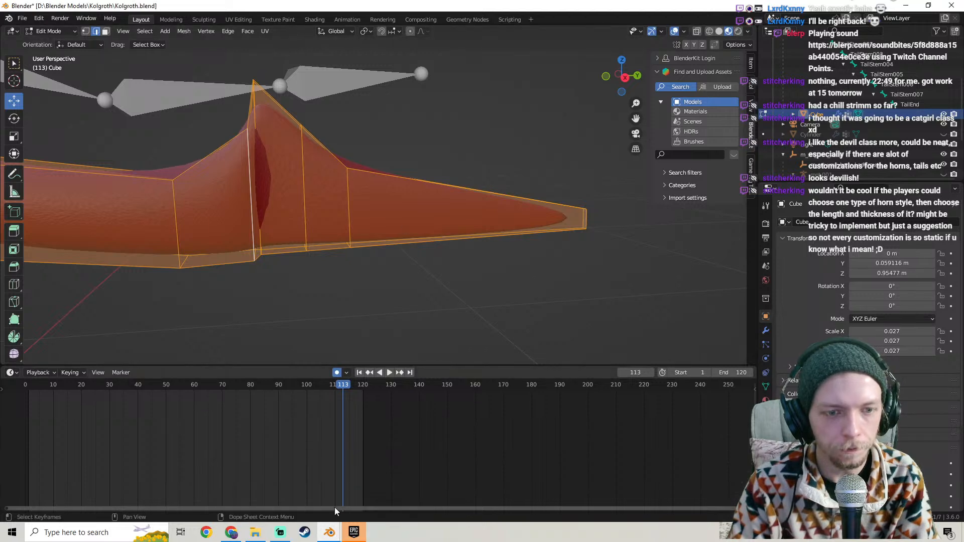
Back in HornsNTail.blend, select the upper edge at the end segment's base in edge mode and open the transform orientation choices
click(296, 472)
middle_drag(367, 231, 344, 229)
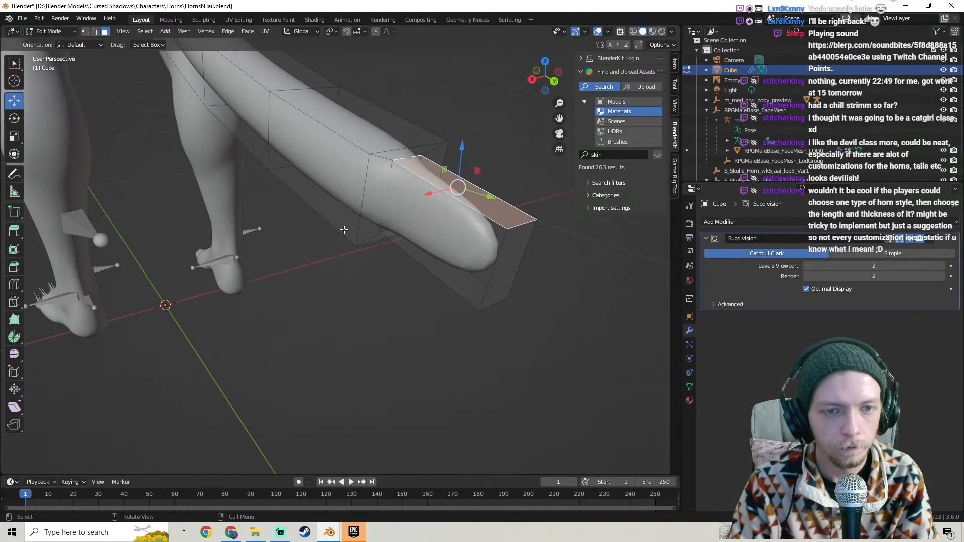
click(96, 31)
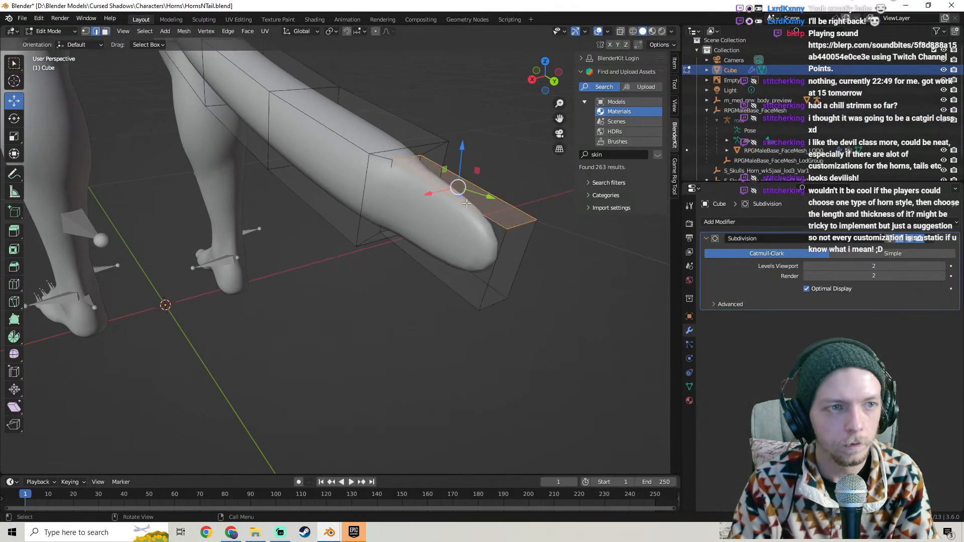
click(408, 156)
scroll(473, 136, up, 5)
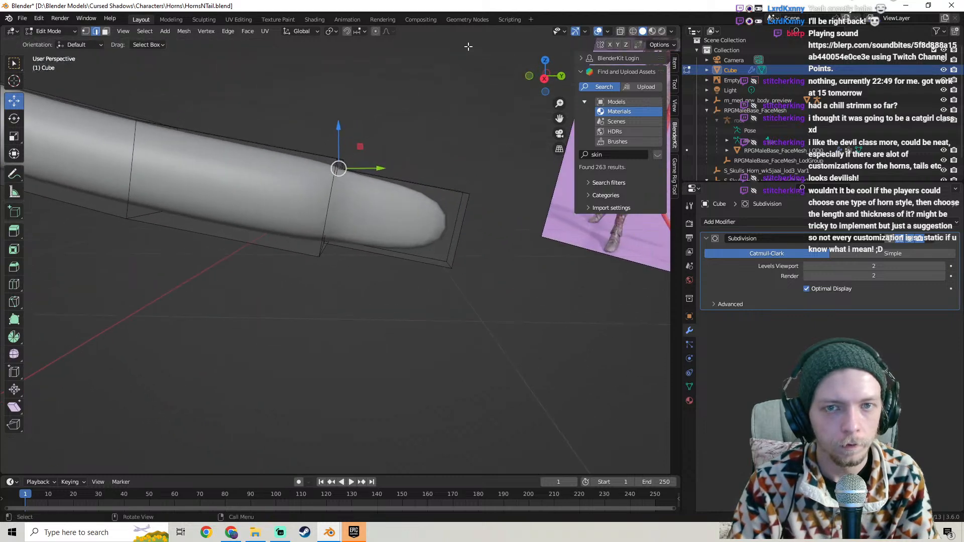
click(288, 32)
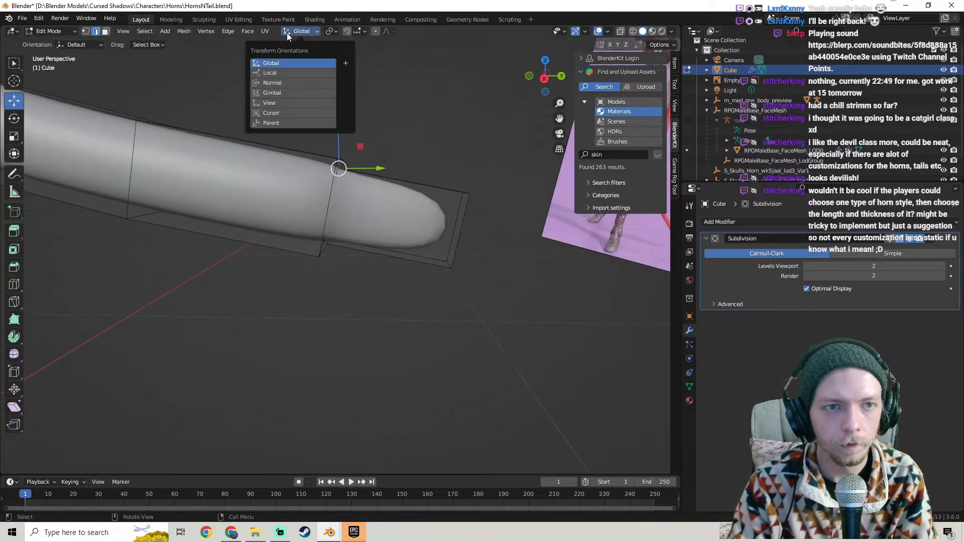
Raise the top edge at the base of the tail's tip section and shift it slightly toward the tip, using Global orientation
click(283, 73)
click(288, 82)
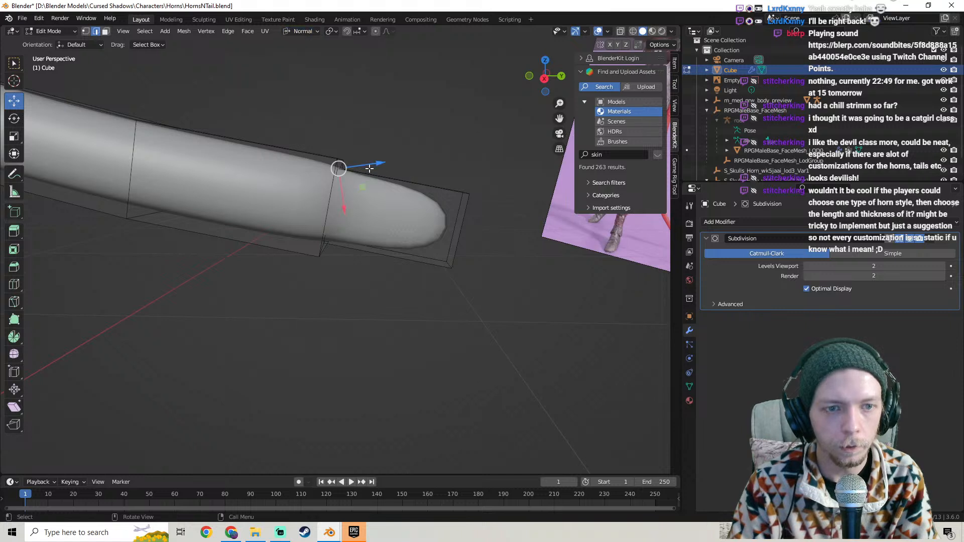
click(298, 30)
click(282, 64)
middle_drag(375, 168, 379, 164)
drag(342, 130, 350, 79)
drag(379, 120, 399, 124)
middle_drag(477, 269, 144, 83)
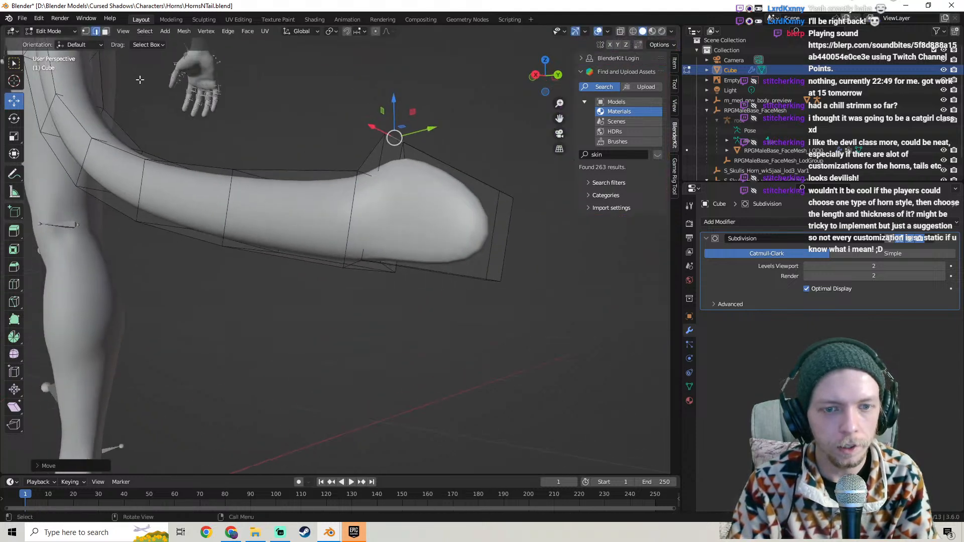
Extend the tail's end face outward along its normal to lengthen the tip, using Normal orientation
click(105, 32)
shift+middle_drag(394, 285, 326, 254)
click(428, 183)
scroll(425, 185, down, 3)
middle_drag(423, 186, 458, 212)
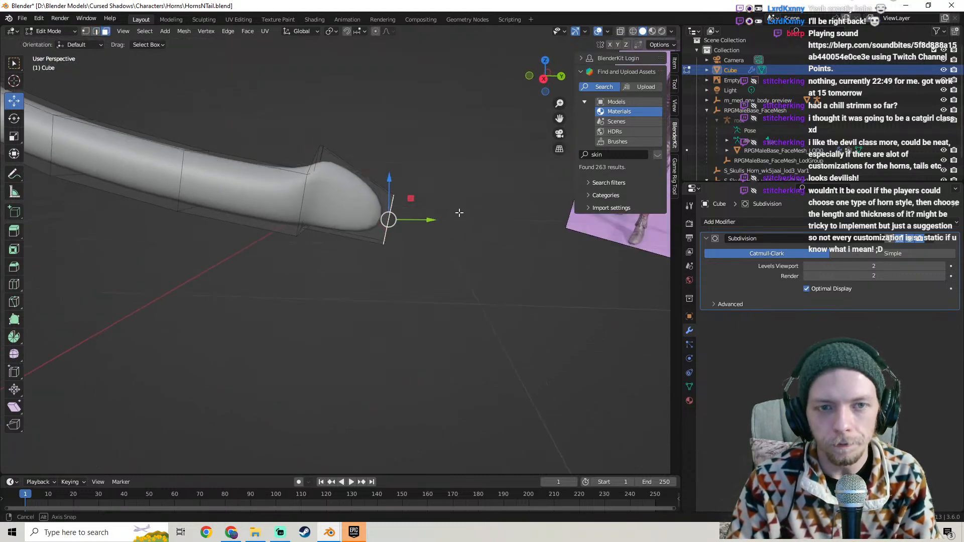
click(303, 31)
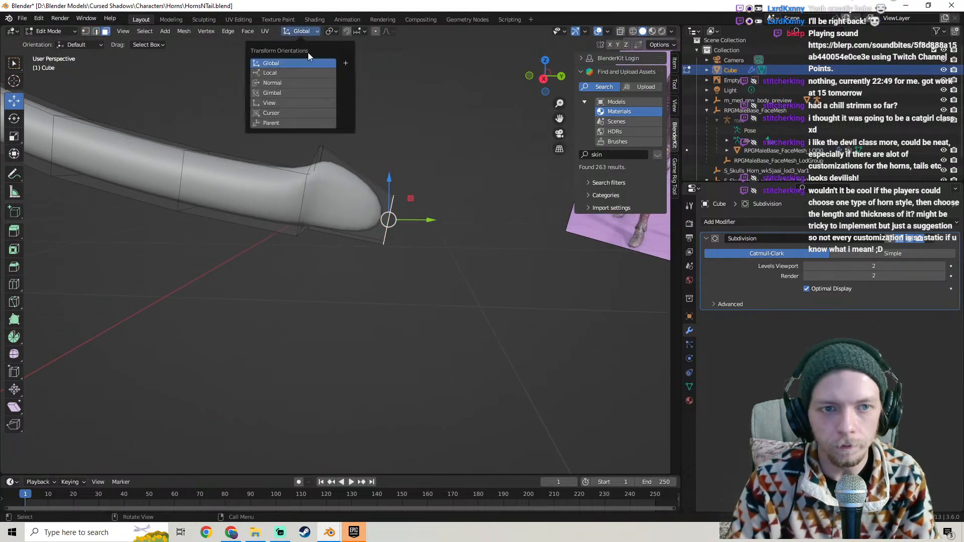
click(286, 82)
drag(429, 229, 510, 252)
middle_drag(455, 221, 417, 226)
key(Tab)
click(440, 168)
scroll(346, 233, down, 3)
Examine the arrow-shaped tail tip in Kolgroth.blend as a reference, returning to HornsNTail.blend
click(329, 532)
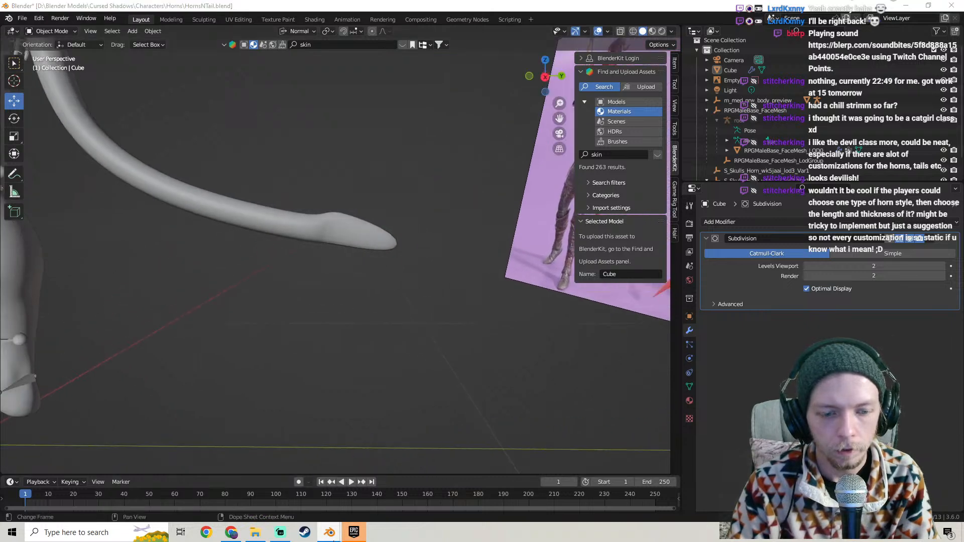
click(305, 481)
mouse_move(333, 527)
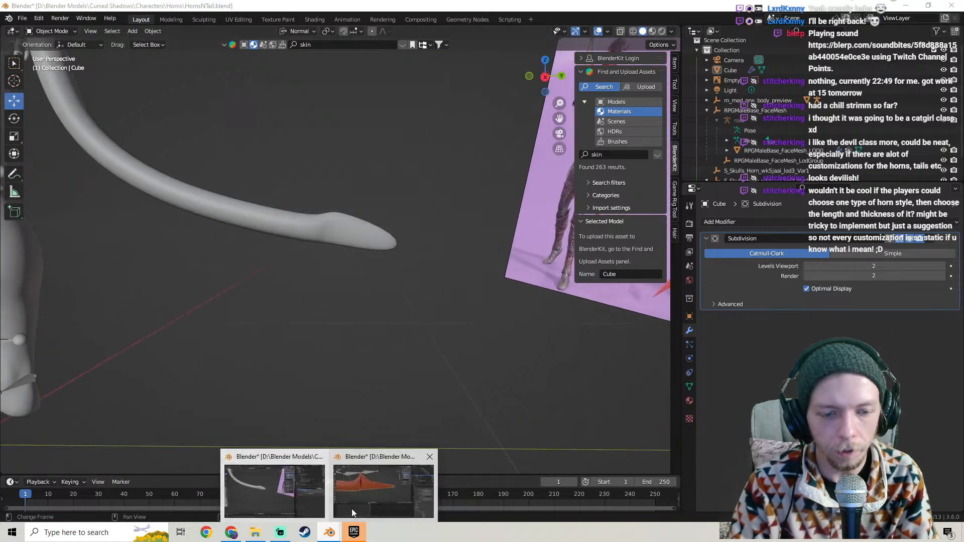
click(414, 490)
mouse_move(387, 178)
middle_down()
mouse_move(401, 183)
mouse_move(351, 211)
mouse_move(374, 188)
middle_up()
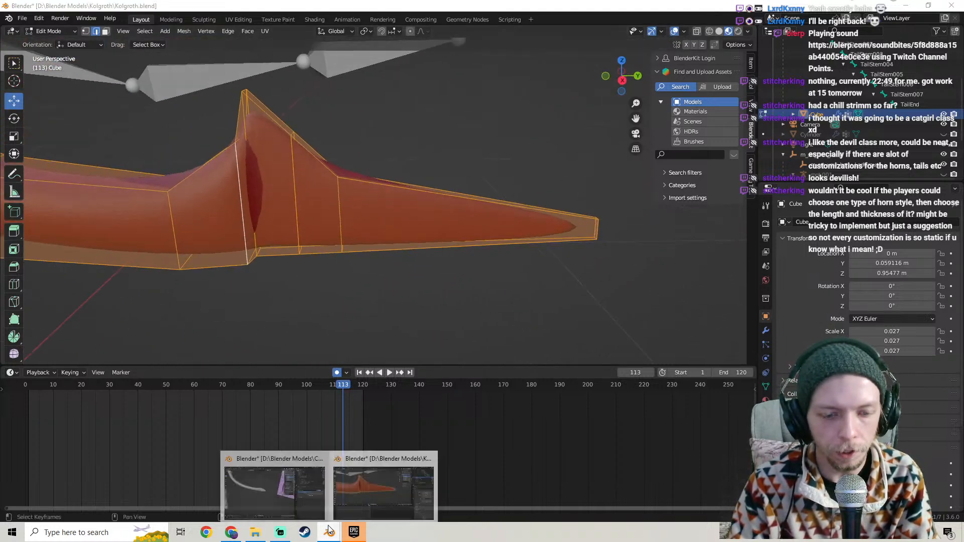
mouse_move(329, 532)
click(307, 495)
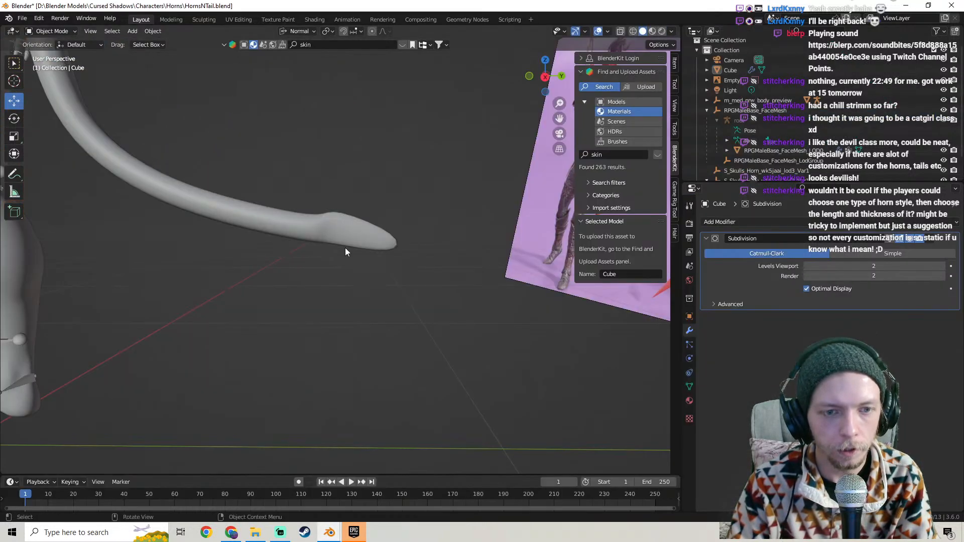
Add two loop cuts across the tail's tip section, one close behind the raised flare and another just beyond it
key(Tab)
middle_drag(344, 254, 351, 215)
key(ctrl+r)
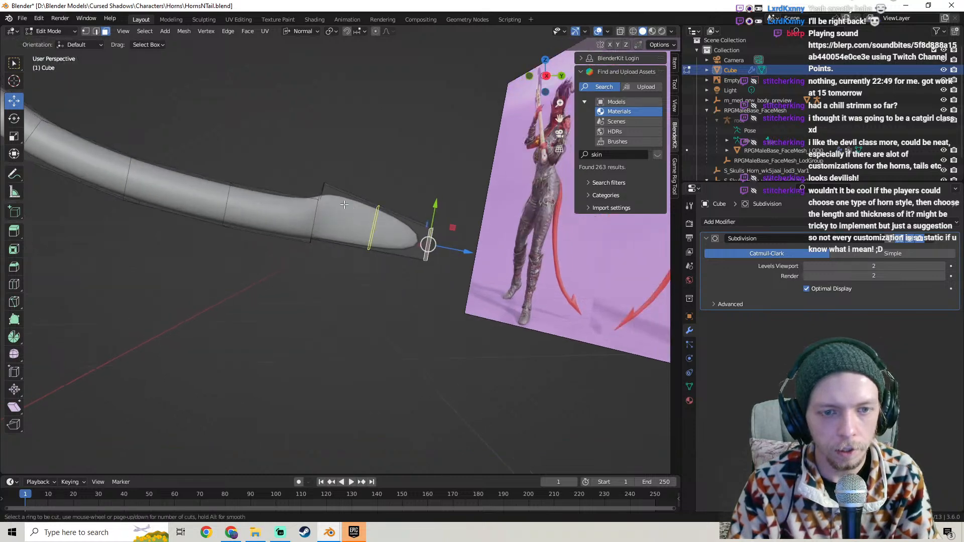
click(344, 205)
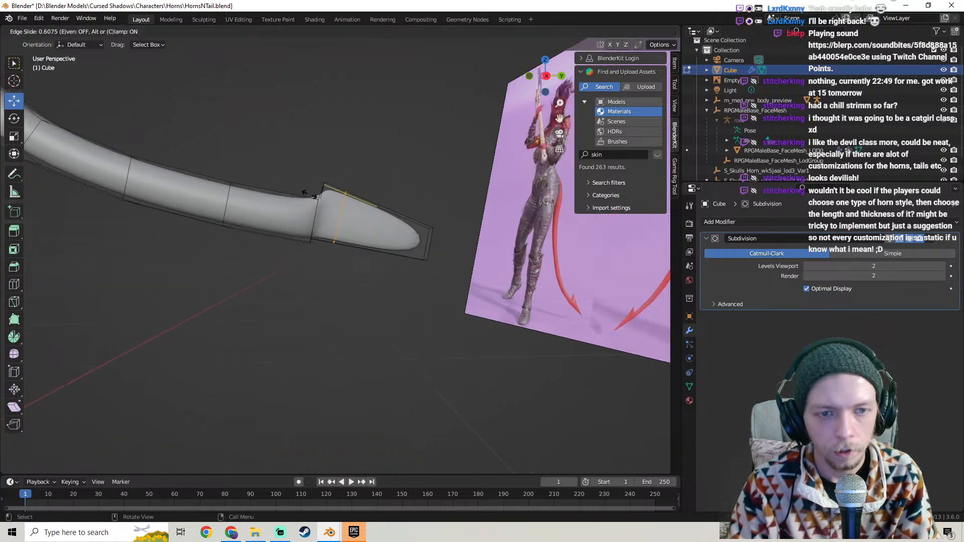
click(308, 193)
key(ctrl+r)
click(387, 206)
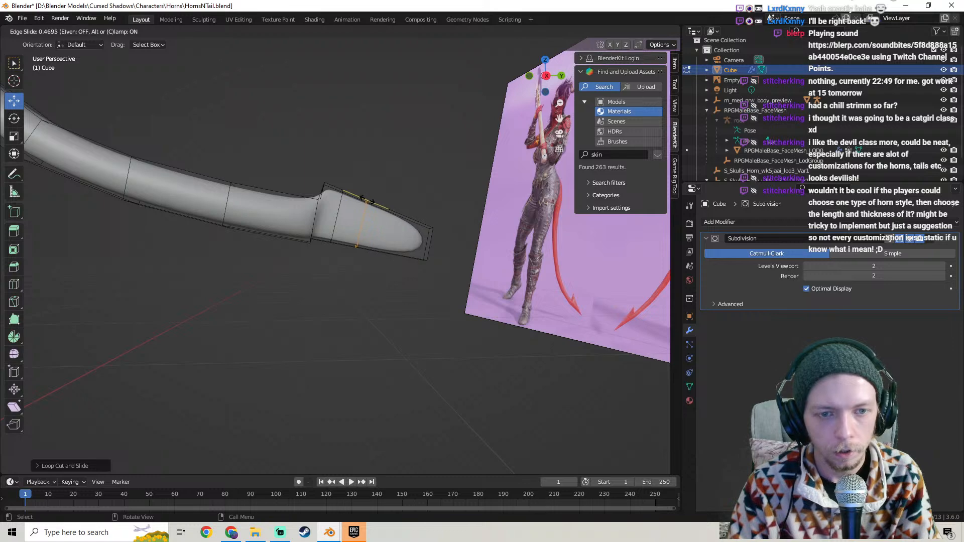
click(363, 197)
Lower the top edge of the outer new loop on the tail tip, using Global orientation
middle_drag(362, 197, 79, 46)
click(370, 204)
middle_drag(370, 204, 446, 190)
click(311, 34)
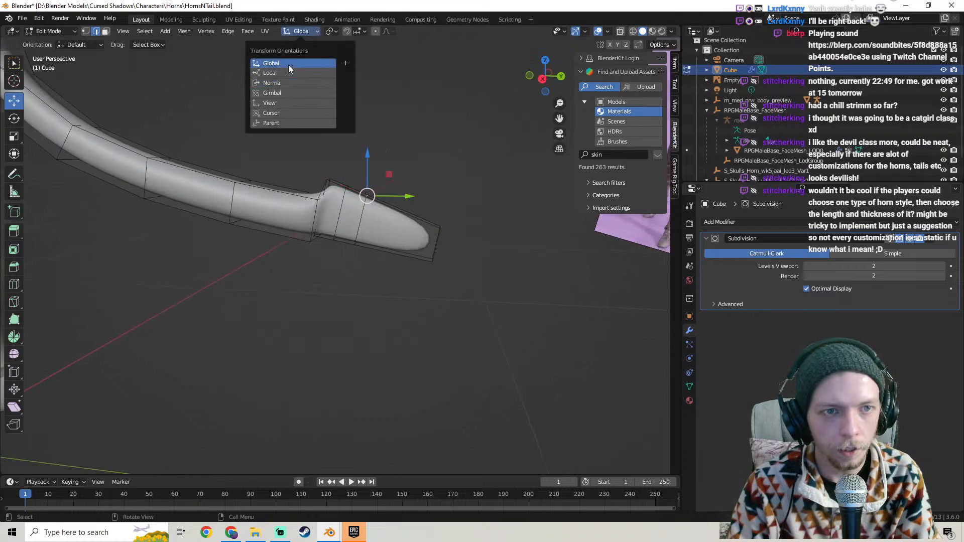
click(288, 63)
middle_drag(301, 105, 371, 148)
drag(371, 148, 371, 169)
key(Tab)
middle_drag(416, 208, 343, 193)
Move the side edges of the tail tip's loop inward along the X axis to narrow the tip behind the flare
key(Tab)
shift+middle_drag(343, 193, 324, 160)
drag(297, 215, 303, 227)
mouse_move(414, 230)
middle_down()
mouse_move(388, 229)
mouse_move(418, 229)
middle_up()
click(400, 220)
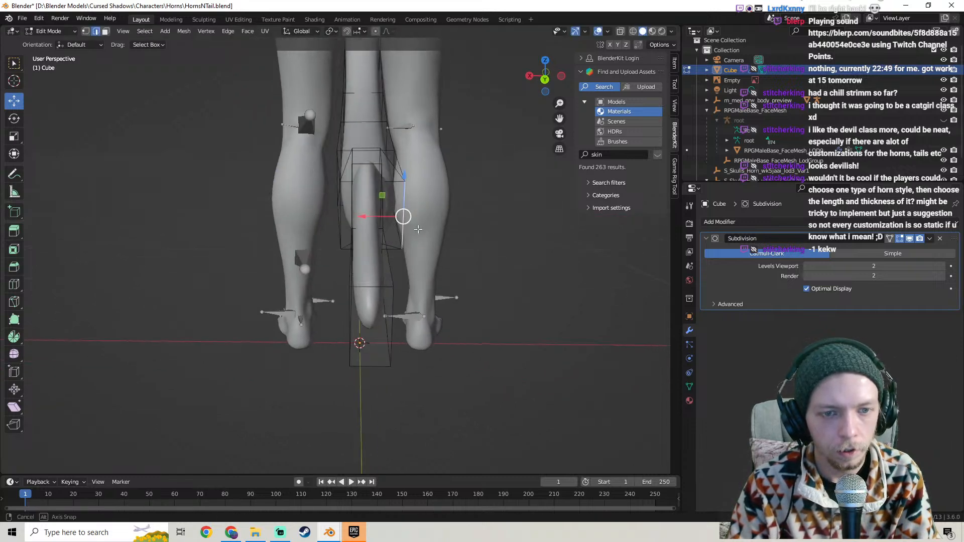
drag(383, 218, 373, 216)
mouse_move(372, 215)
middle_down()
mouse_move(459, 220)
mouse_move(459, 200)
mouse_move(478, 189)
mouse_move(349, 266)
mouse_move(366, 167)
mouse_move(370, 232)
middle_up()
key(Tab)
scroll(458, 219, down, 4)
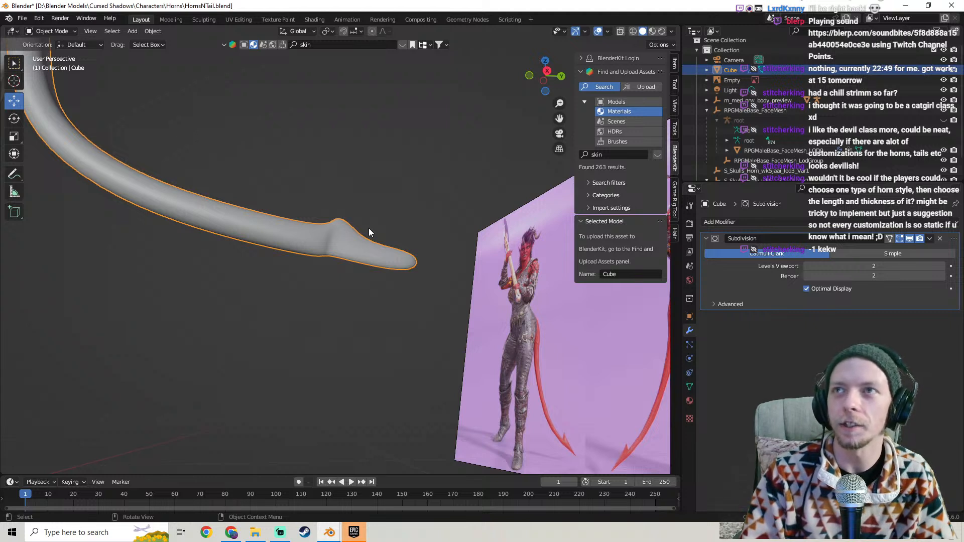
Compare the tail's overall shape and length on the character with the reference tail in Kolgroth.blend
scroll(271, 246, down, 8)
middle_drag(265, 237, 320, 275)
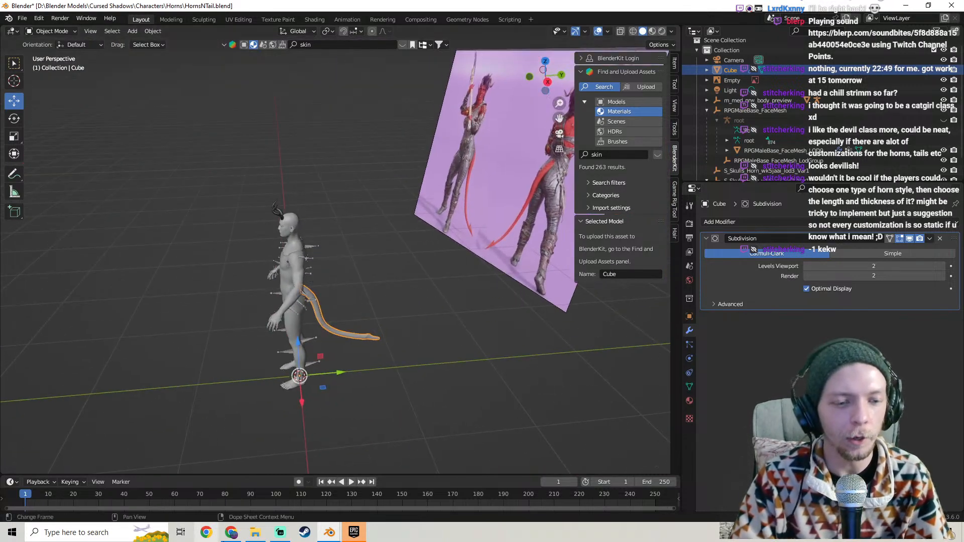
click(231, 533)
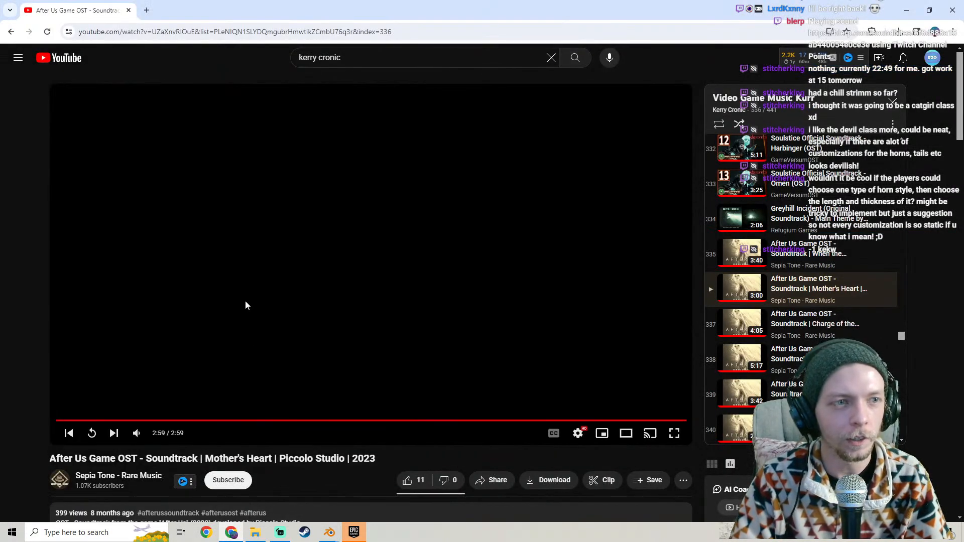
click(335, 534)
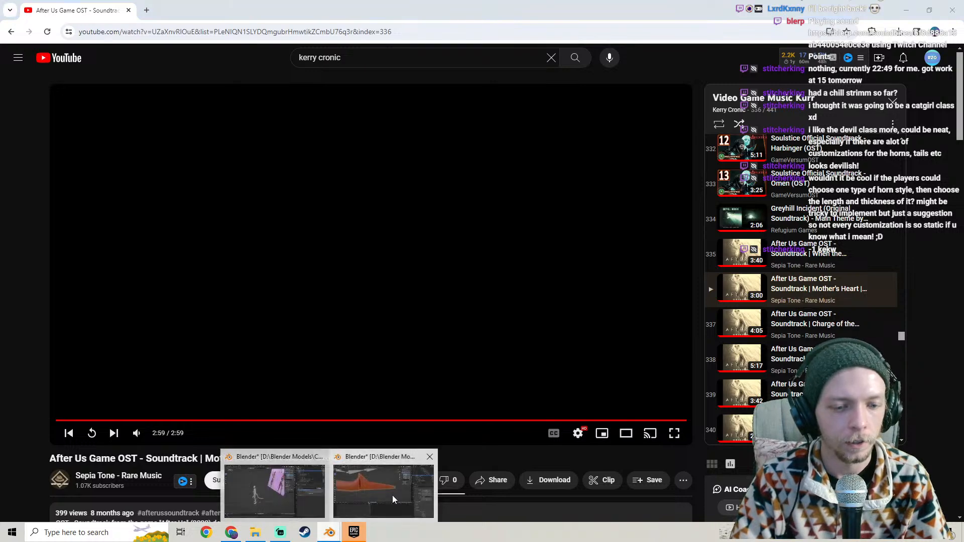
click(392, 498)
middle_drag(332, 287, 477, 257)
scroll(477, 256, down, 5)
click(330, 531)
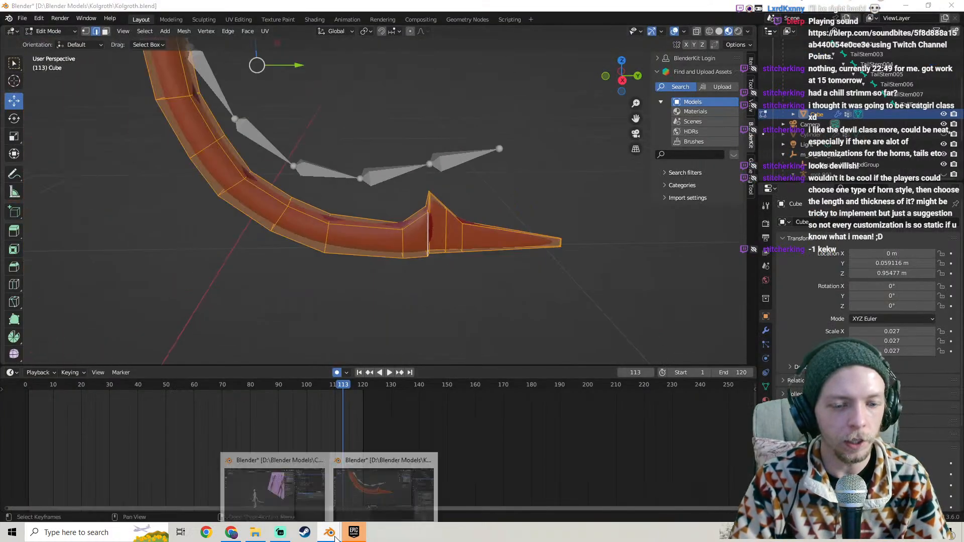
click(310, 494)
shift+middle_drag(273, 271, 301, 194)
click(330, 532)
click(392, 497)
scroll(437, 282, down, 4)
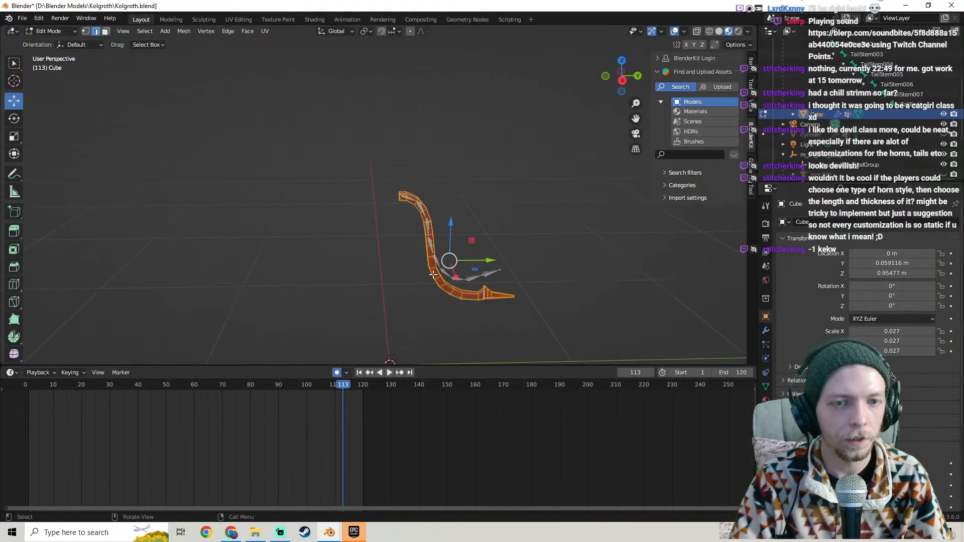
shift+middle_drag(437, 282, 383, 260)
Switch to YouTube in the browser and play the After Us soundtrack "Further Towards Cars" from the playlist
click(231, 532)
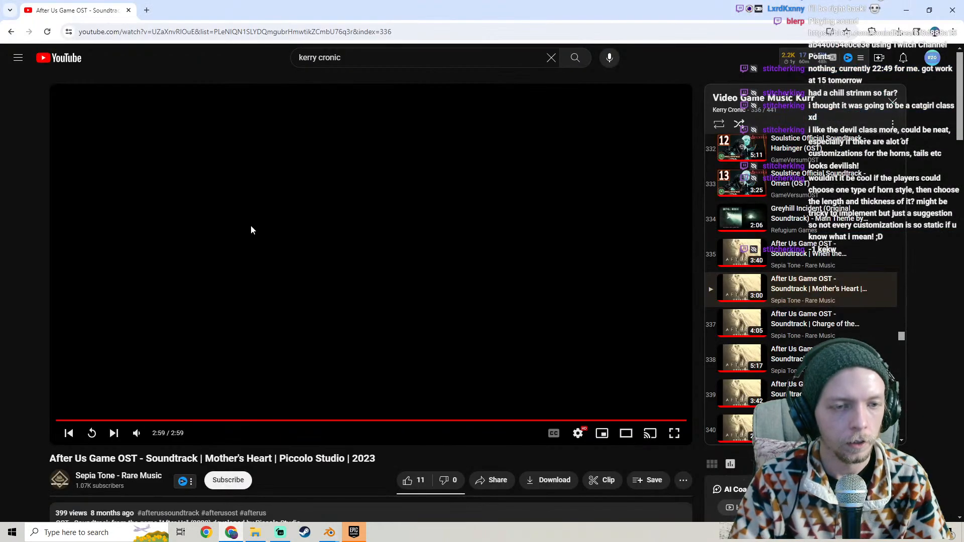
scroll(789, 270, down, 10)
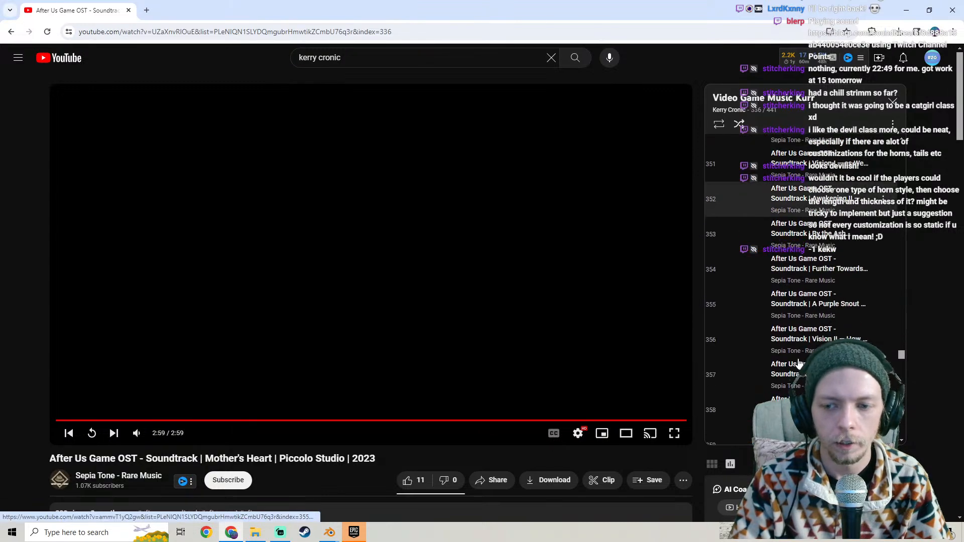
click(789, 270)
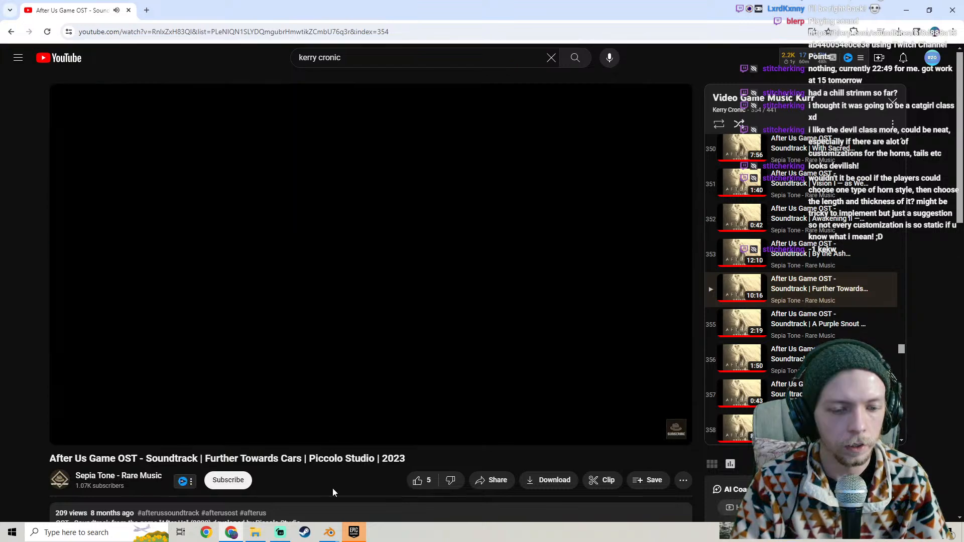
Return to HornsNTail.blend in Blender, select the head's horns, and add a basis shape key plus a second shape key
click(329, 532)
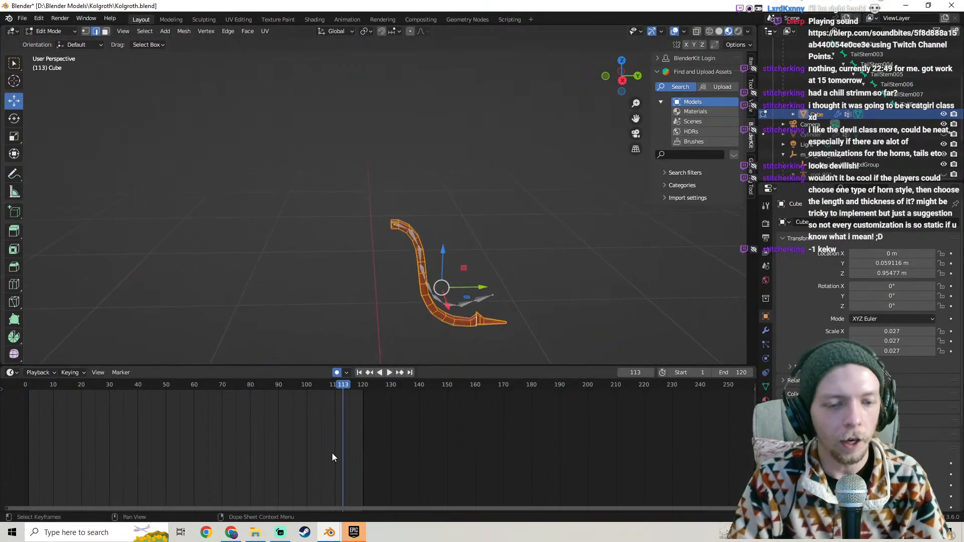
mouse_move(330, 532)
click(294, 486)
middle_drag(293, 171, 435, 258)
scroll(358, 273, up, 3)
scroll(374, 232, up, 2)
click(417, 177)
scroll(435, 258, up, 3)
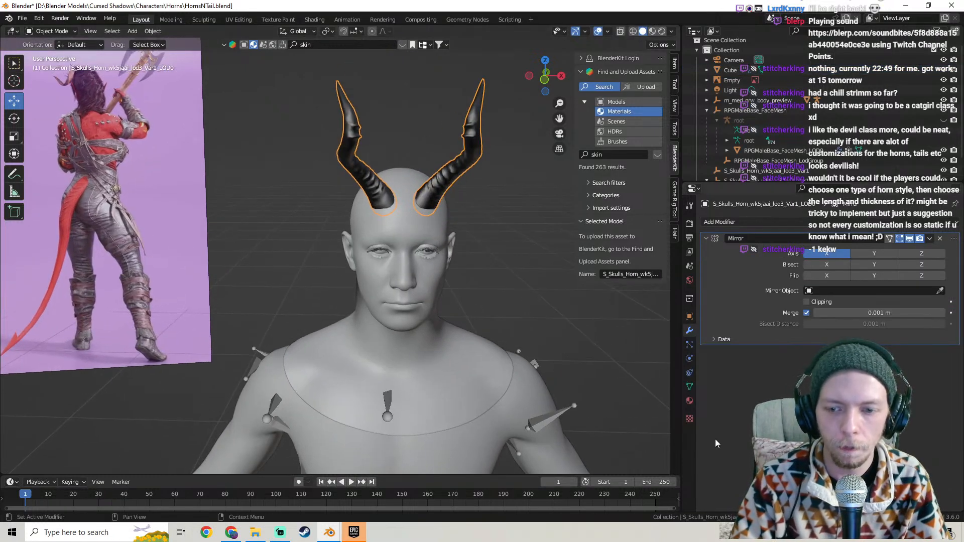
click(689, 386)
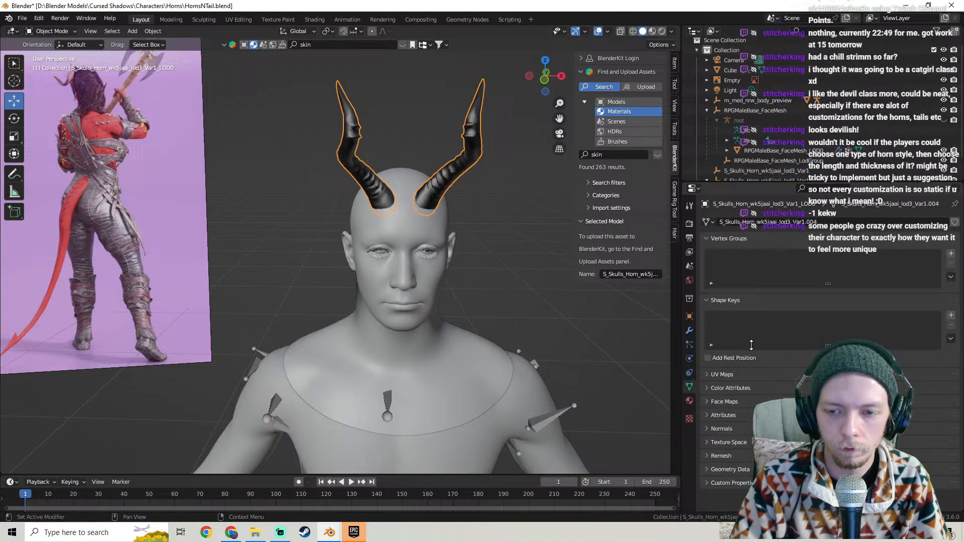
click(951, 316)
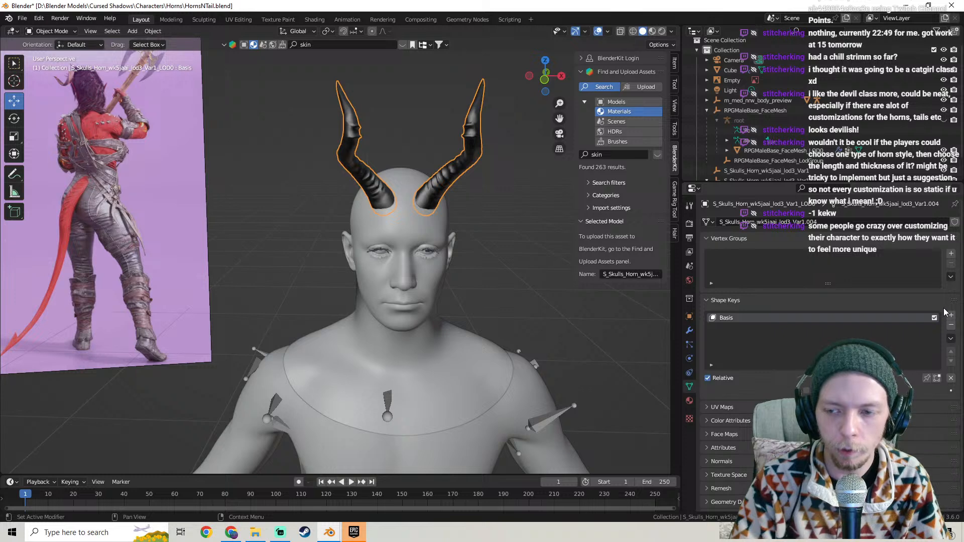
click(950, 316)
Switch the horn mesh to Sculpt Mode and inspect it up close
shift+middle_drag(403, 165, 328, 210)
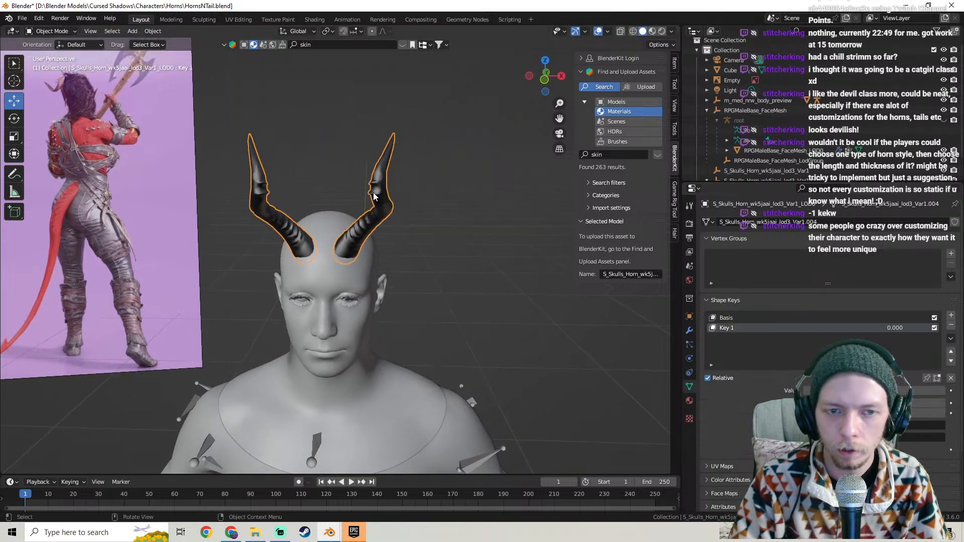
key(Tab)
scroll(375, 194, up, 3)
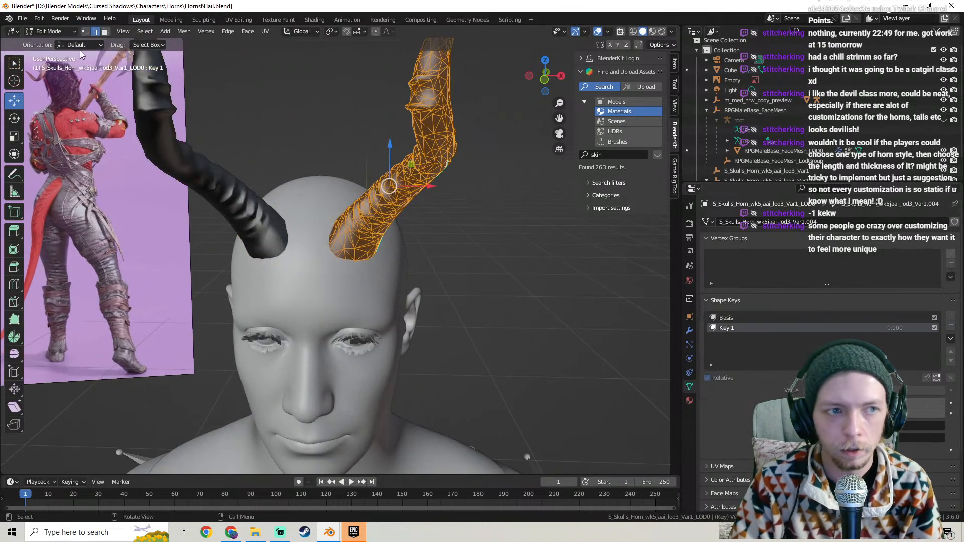
key(Tab)
click(50, 31)
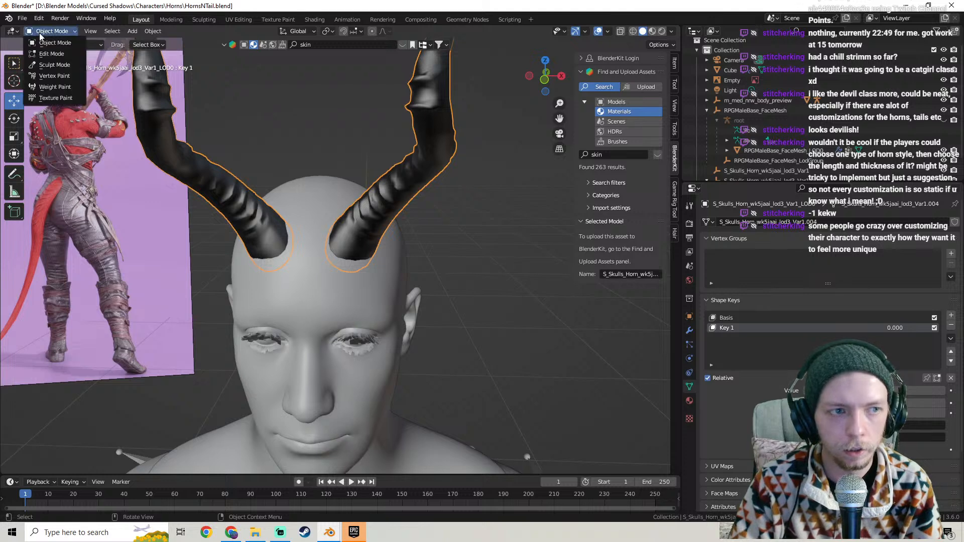
click(53, 67)
scroll(429, 181, down, 4)
scroll(429, 180, up, 4)
mouse_move(425, 181)
middle_down()
mouse_move(435, 181)
mouse_move(416, 178)
middle_up()
Convert all of the horn mesh's triangles to quads in Edit Mode with face selection
key(Tab)
middle_drag(370, 140, 398, 154)
middle_drag(447, 187, 434, 181)
scroll(439, 183, up, 2)
scroll(438, 183, up, 3)
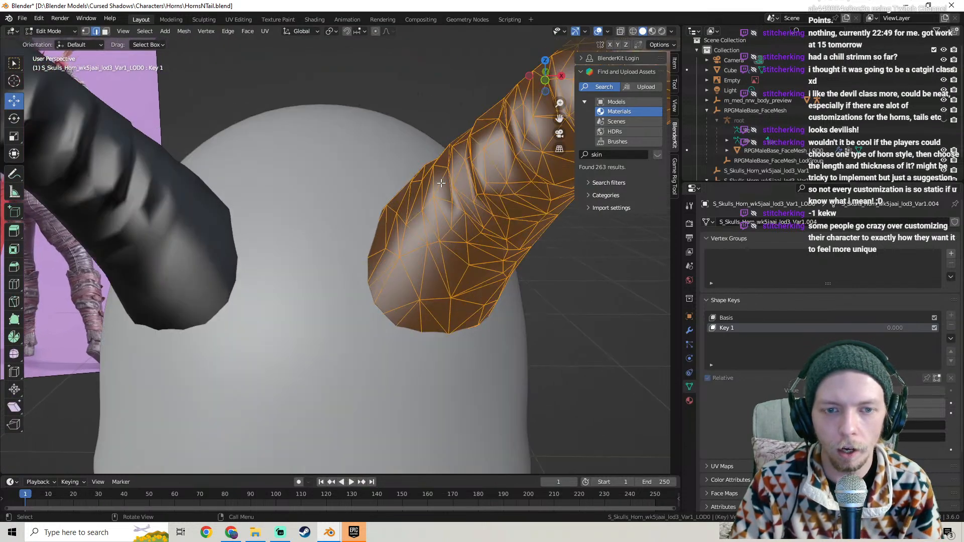
scroll(441, 183, down, 6)
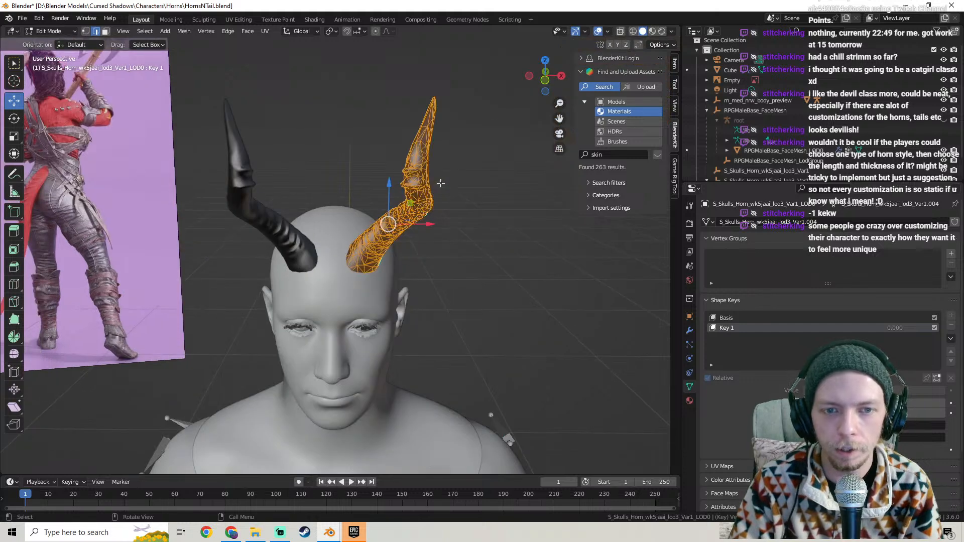
right_click(416, 184)
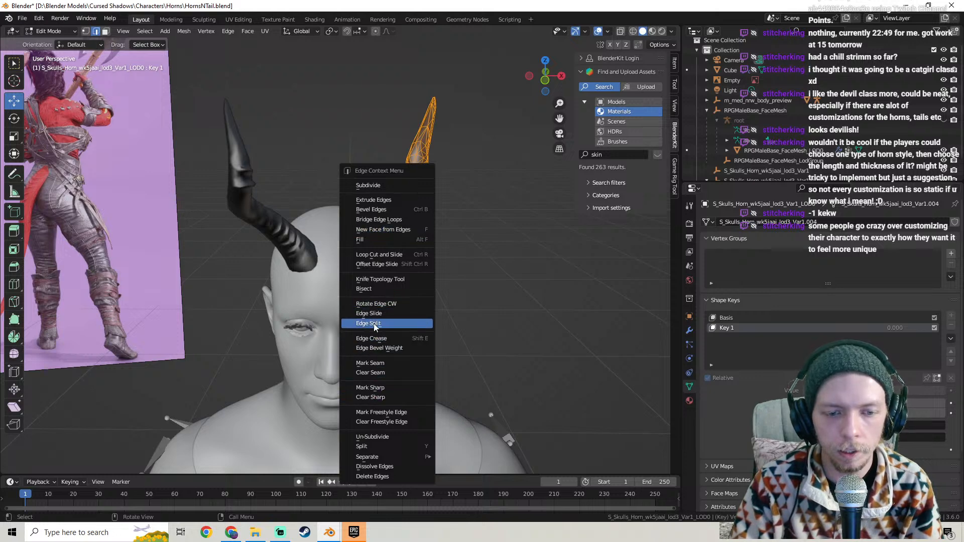
click(105, 32)
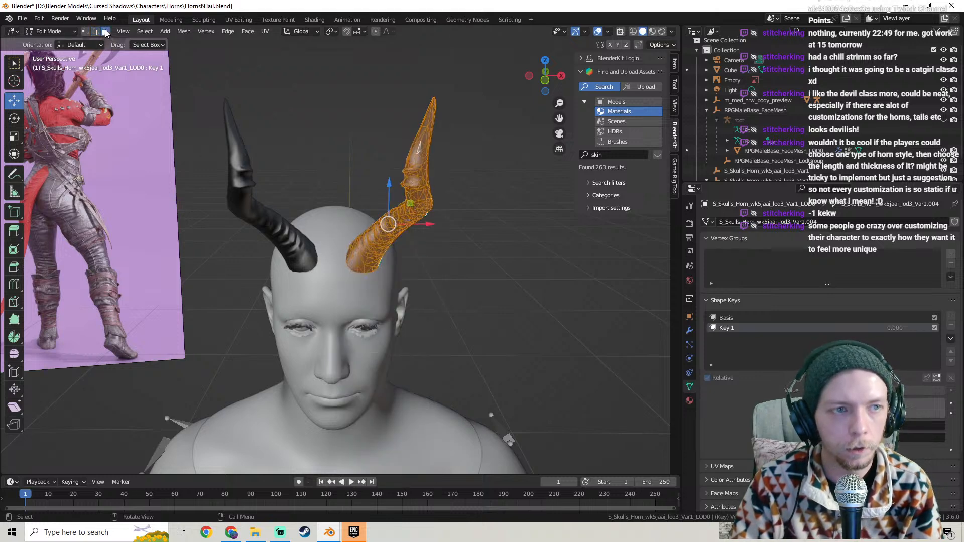
right_click(411, 191)
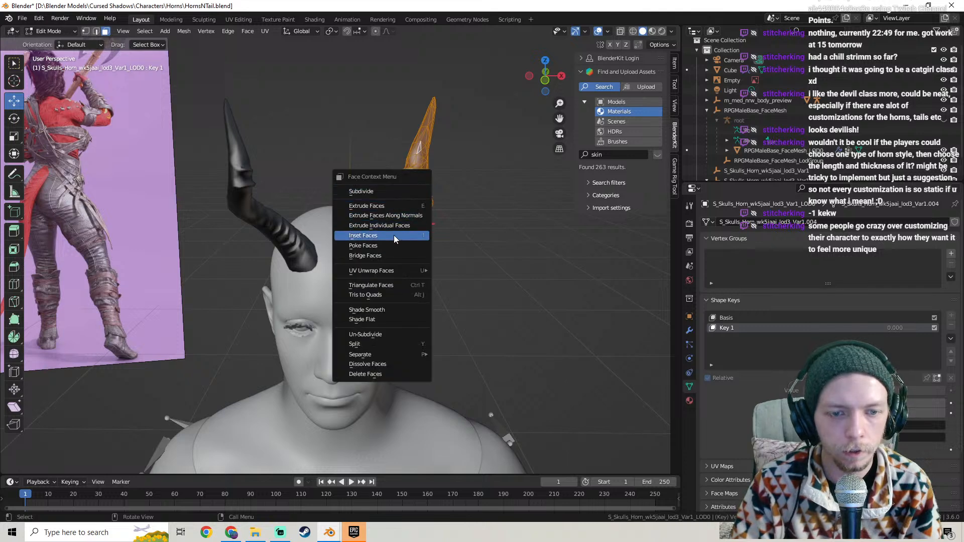
click(379, 294)
middle_drag(414, 203, 378, 249)
scroll(472, 222, up, 4)
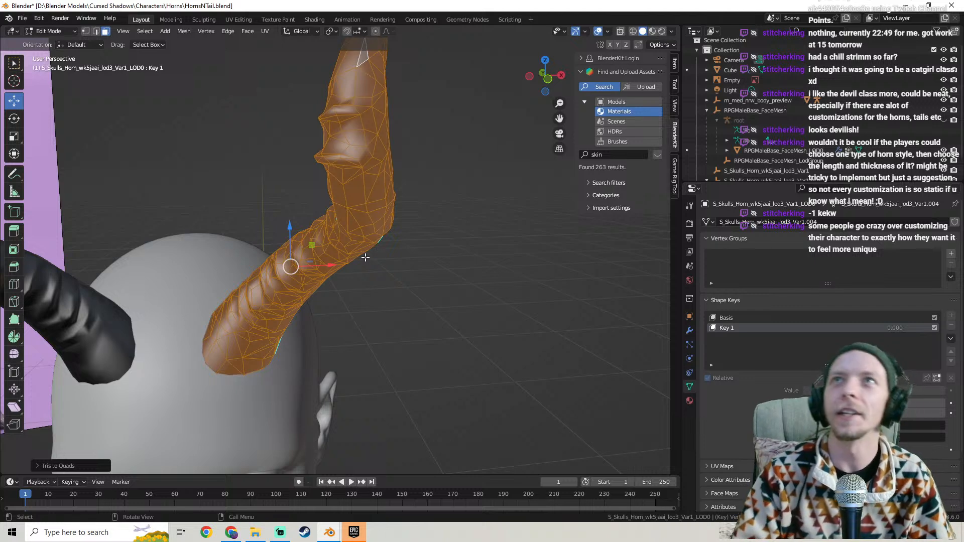
Examine the selected horn's converted topology and marked edges up close, along with both horns' placement on the head
scroll(393, 244, down, 5)
middle_drag(357, 243, 333, 226)
scroll(311, 233, up, 6)
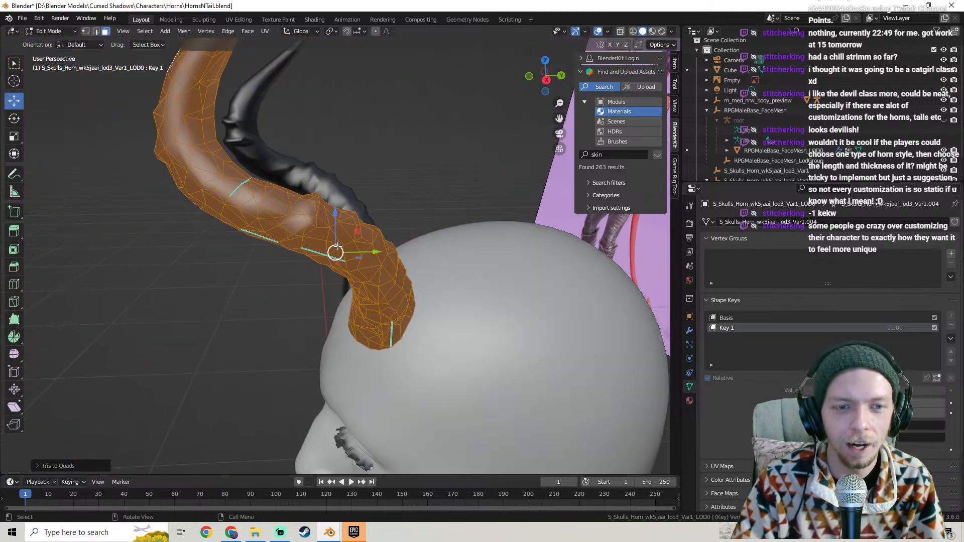
shift+middle_drag(261, 221, 307, 256)
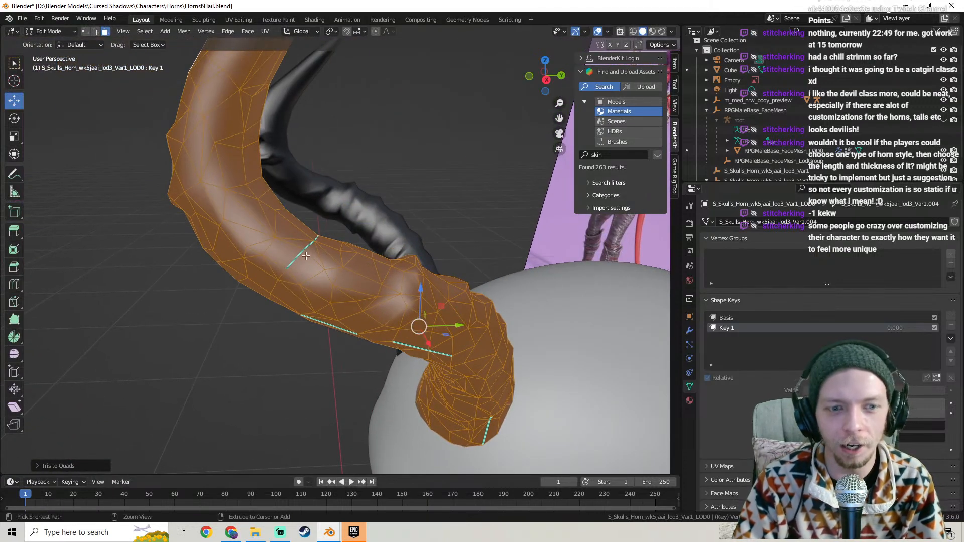
ctrl+click(306, 256)
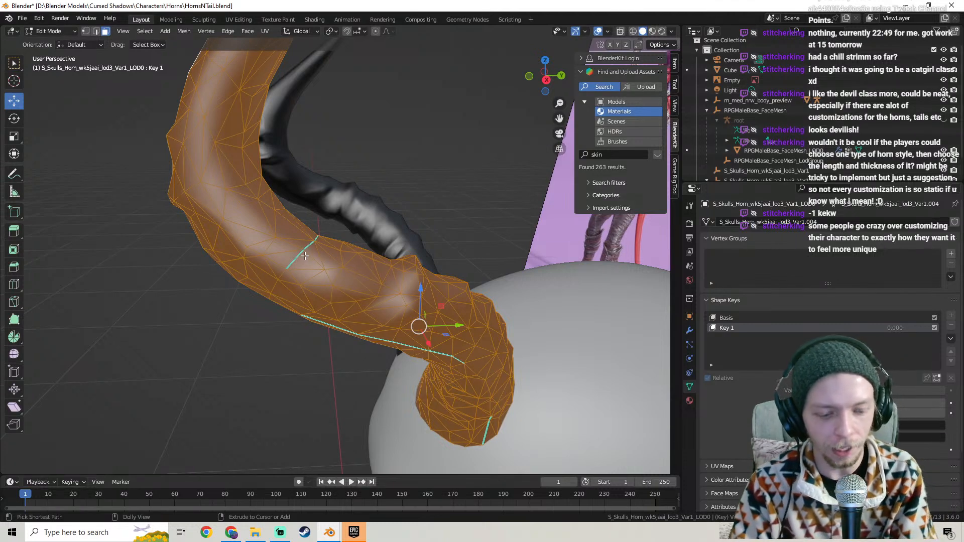
scroll(305, 256, down, 3)
middle_drag(304, 256, 337, 298)
shift+middle_drag(445, 333, 75, 82)
scroll(439, 336, down, 8)
shift+middle_drag(440, 336, 419, 222)
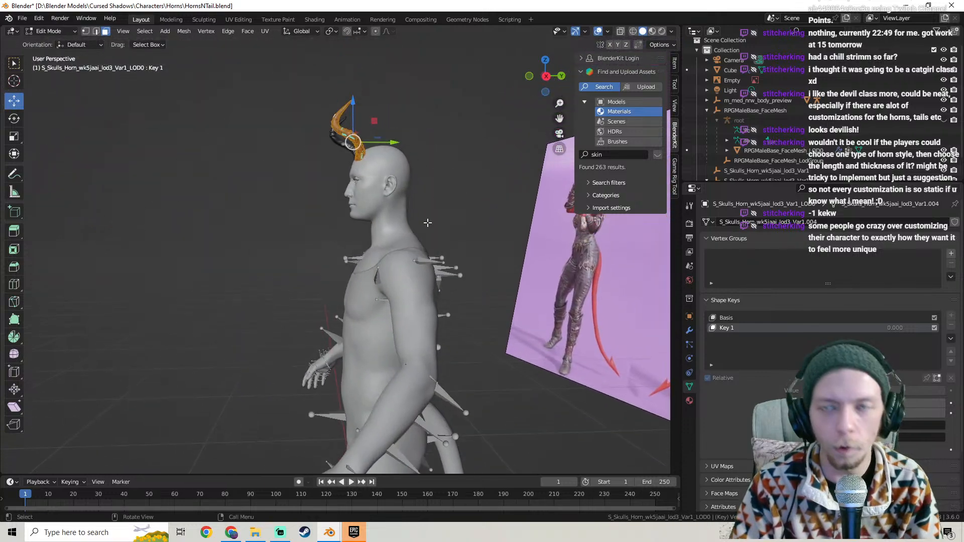
middle_drag(399, 184, 447, 272)
scroll(409, 226, up, 5)
shift+middle_drag(561, 284, 523, 245)
scroll(520, 231, down, 1)
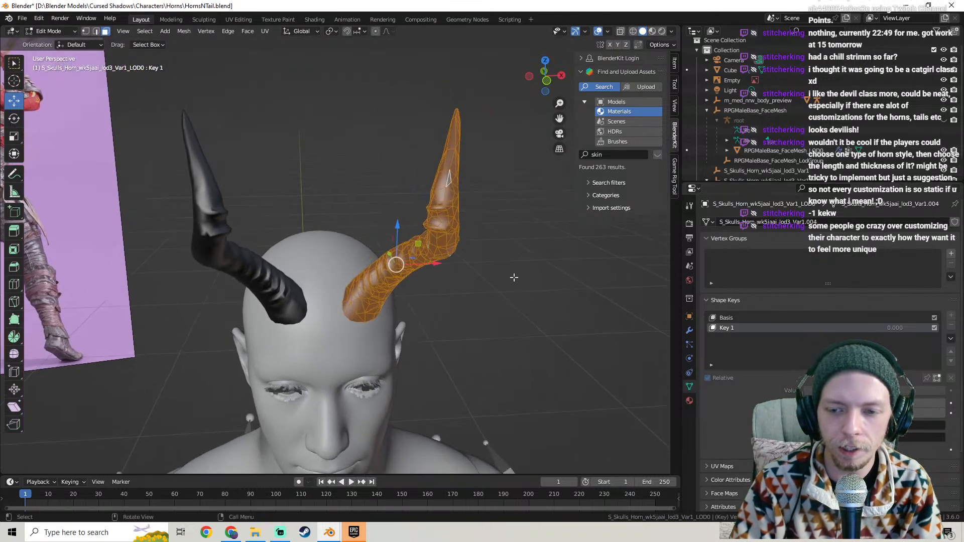
Switch the horn mesh to Sculpt Mode and choose the Grab brush
click(49, 31)
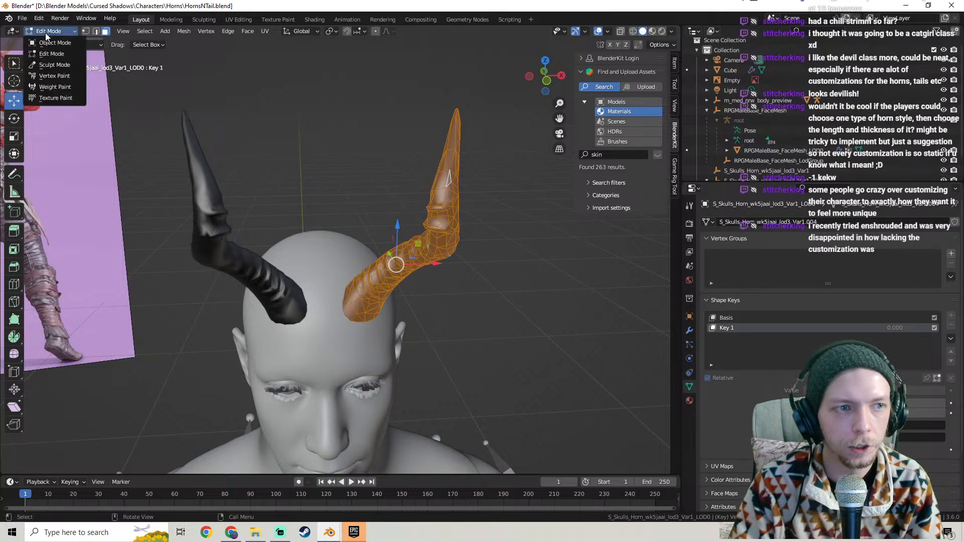
click(59, 68)
scroll(435, 186, down, 3)
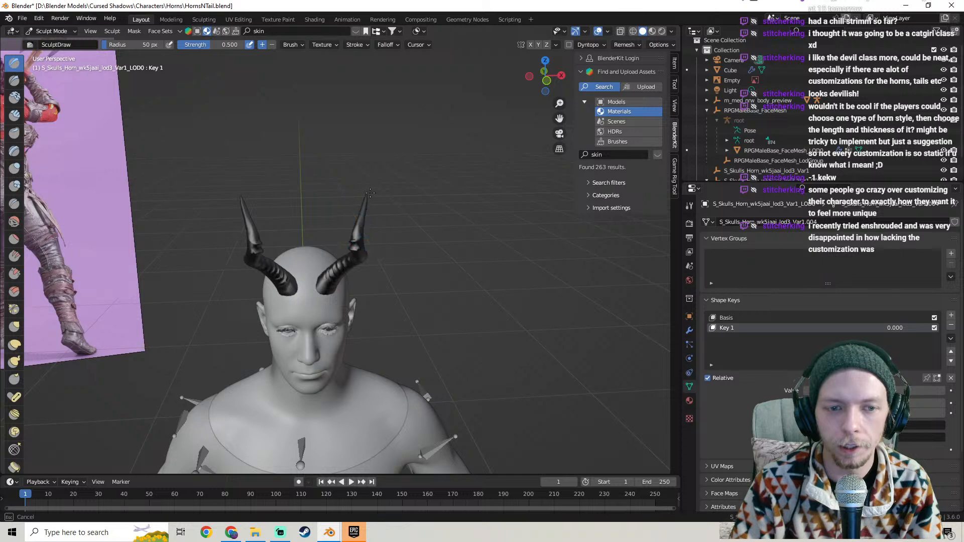
click(14, 327)
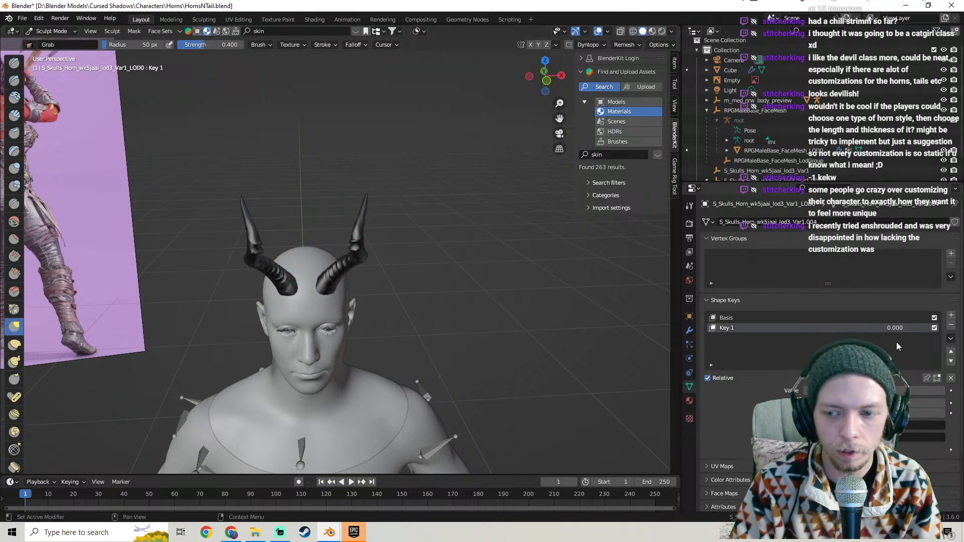
Try pulling the horns' upper parts outward on pinned Key 1, and preview the unpinned key at 0.870
drag(361, 215, 493, 162)
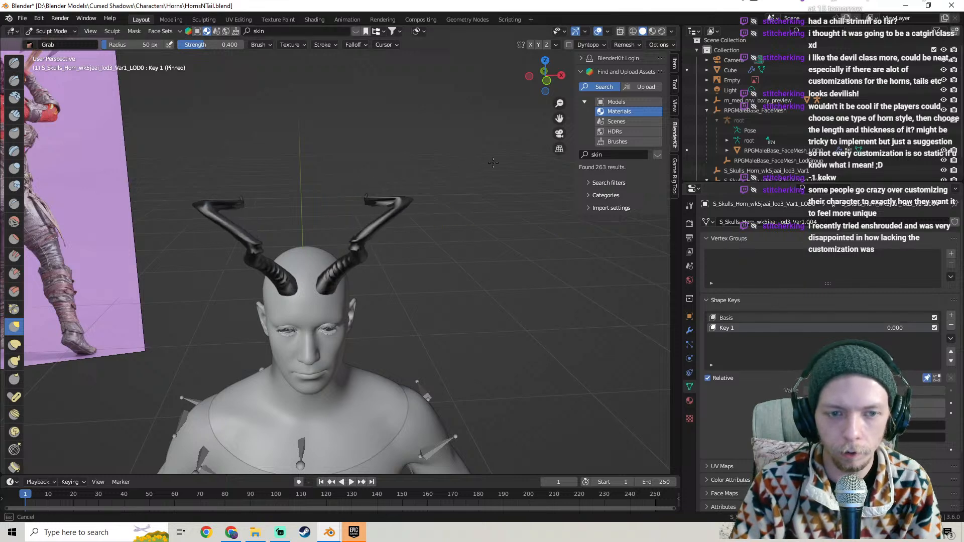
click(926, 377)
drag(813, 390, 926, 390)
middle_drag(377, 195, 396, 200)
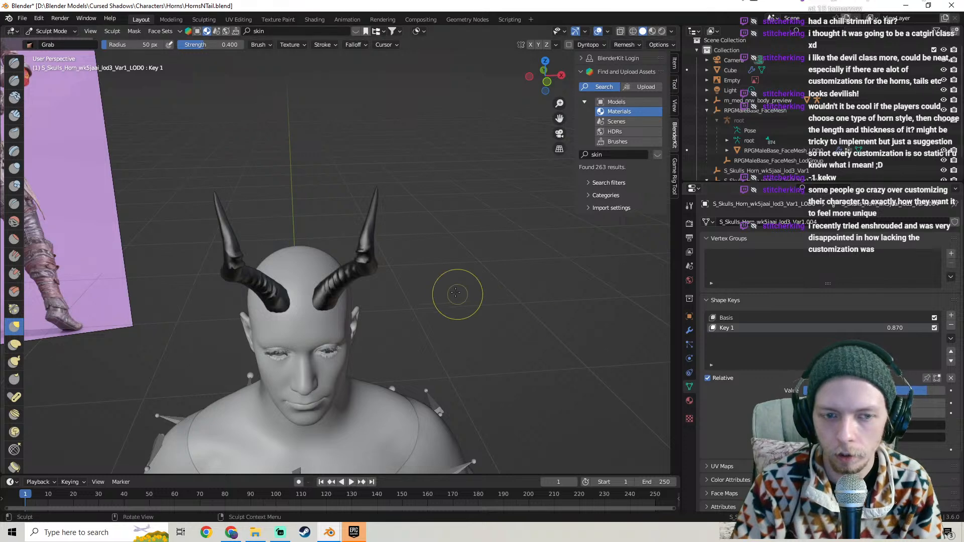
Try stretching the horn tips up and backward on pinned Key 1, preview it at 1.000, and undo the sculpting
click(927, 378)
mouse_move(423, 232)
middle_down()
mouse_move(371, 191)
mouse_move(305, 190)
middle_up()
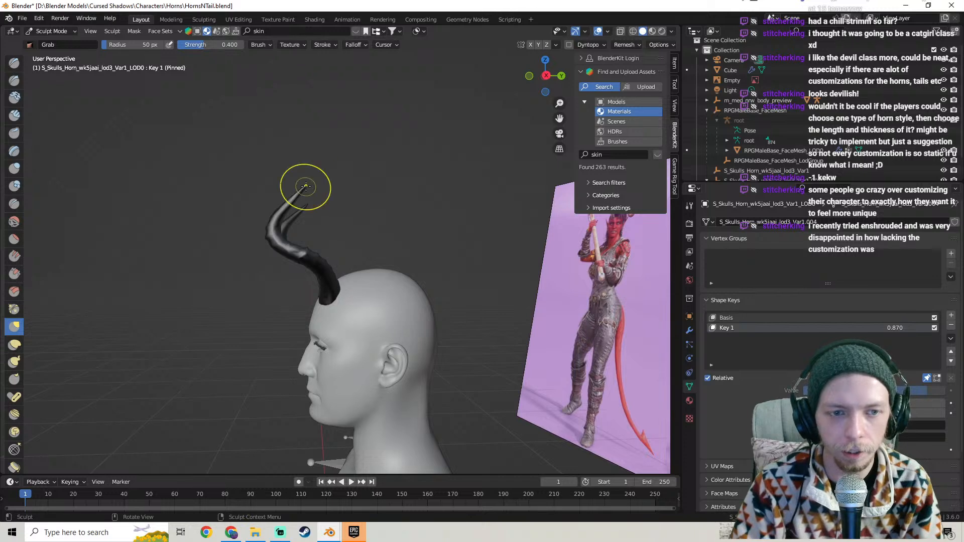
drag(347, 158, 408, 126)
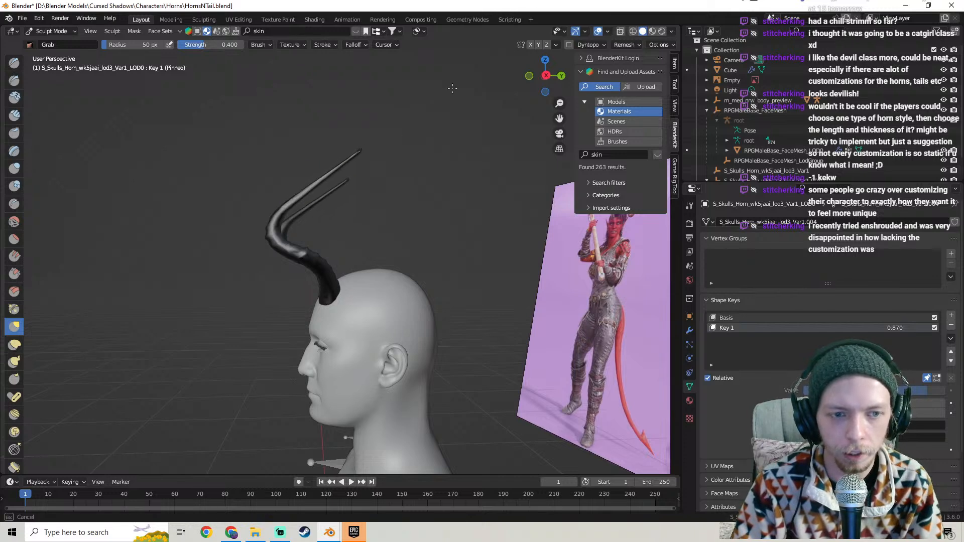
middle_drag(291, 205, 405, 224)
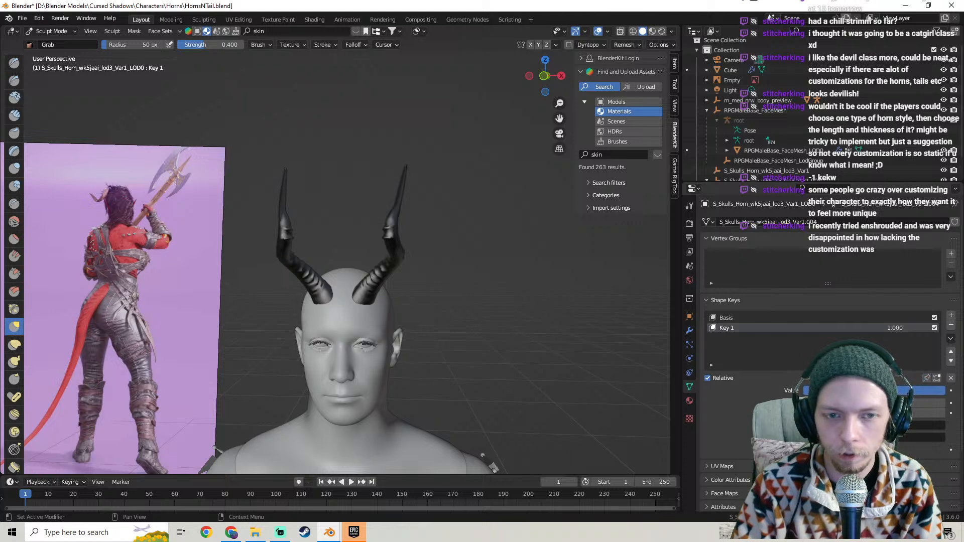
drag(815, 391, 939, 391)
middle_drag(412, 281, 394, 260)
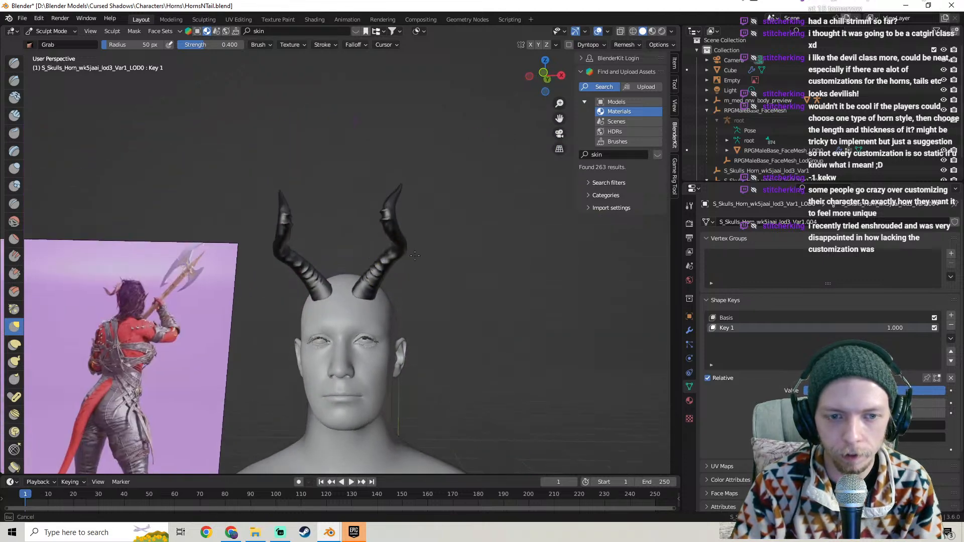
key(ctrl+z)
Set the Grab brush radius to 137 px, pull the horns' bends outward on pinned Key 1, and reset the key to 0.000
drag(107, 45, 119, 46)
mouse_move(392, 232)
mouse_down()
mouse_move(391, 251)
mouse_move(458, 268)
mouse_up()
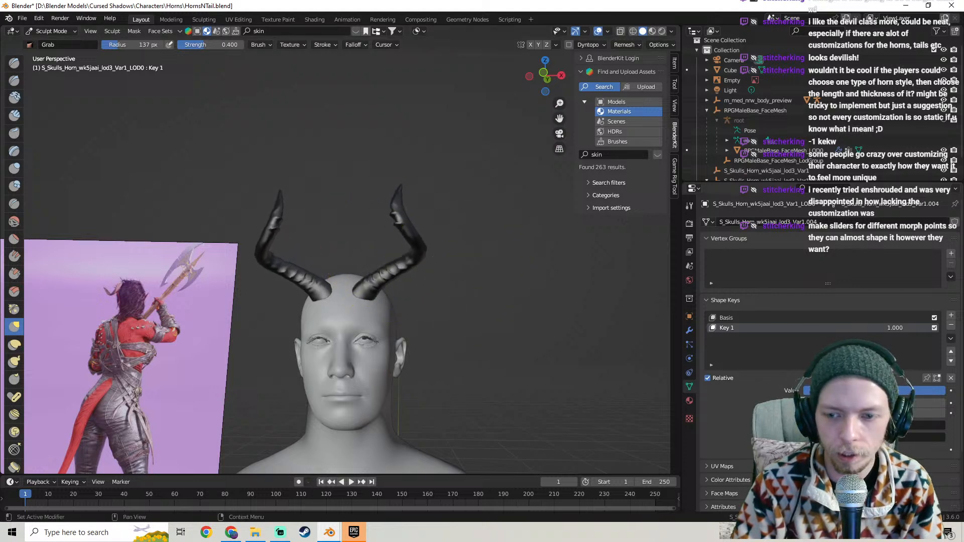
key(ctrl+z)
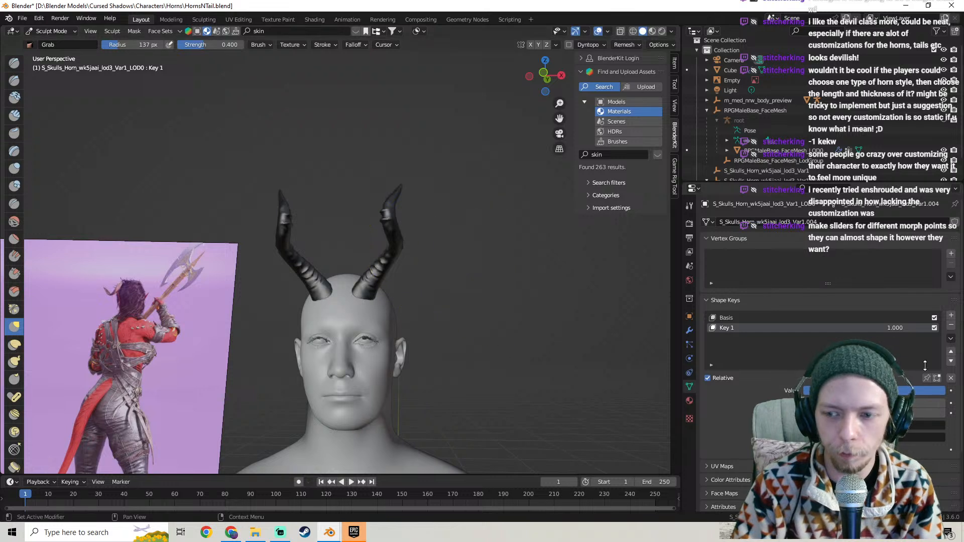
click(926, 378)
drag(393, 226, 466, 268)
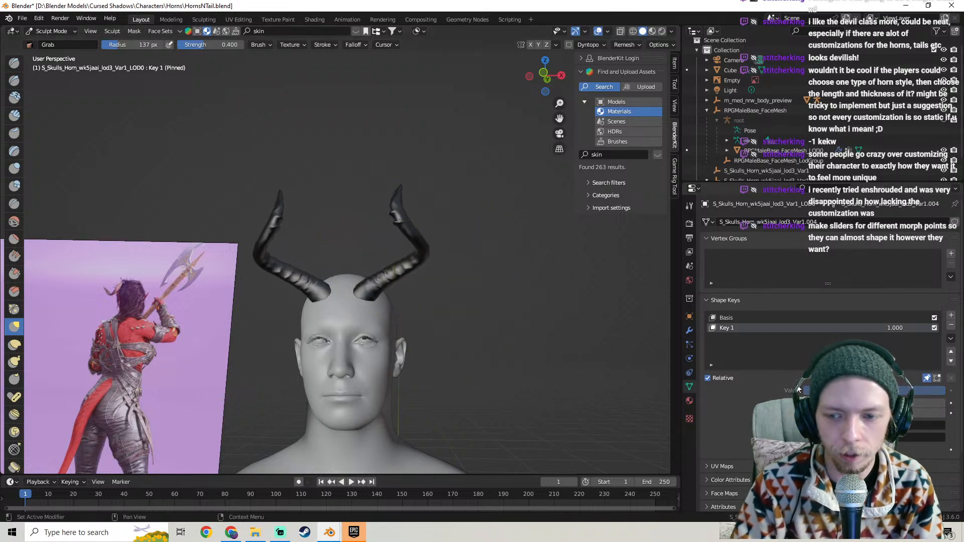
drag(944, 390, 803, 391)
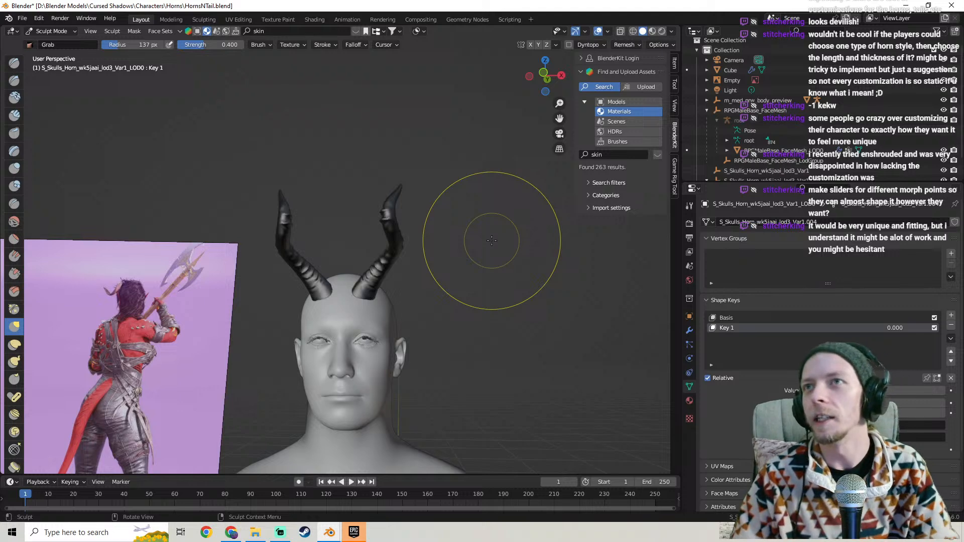
Compare the horns with Key 1 at 0.000 and 1.000, viewing them from the front at different distances
mouse_move(357, 236)
middle_down()
mouse_move(280, 64)
mouse_move(364, 188)
mouse_move(424, 155)
mouse_move(416, 233)
mouse_move(461, 224)
mouse_move(391, 227)
mouse_move(390, 255)
mouse_move(445, 240)
mouse_move(405, 241)
middle_up()
scroll(417, 234, up, 2)
scroll(390, 253, up, 1)
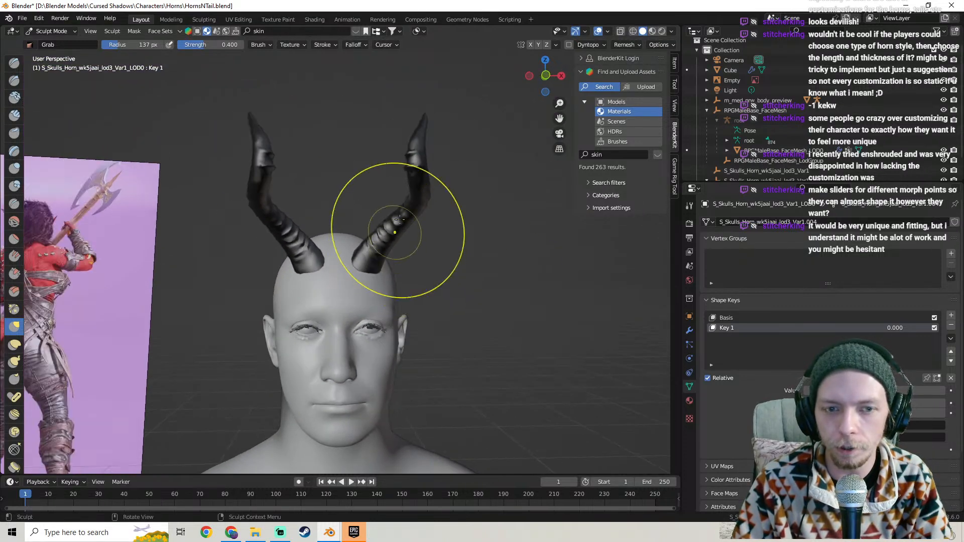
drag(410, 125, 398, 190)
middle_drag(394, 257, 378, 94)
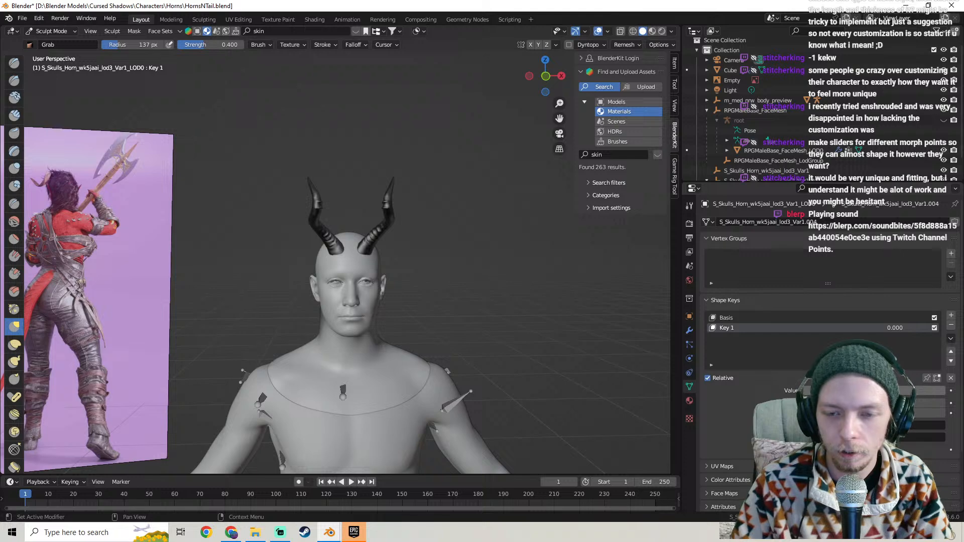
drag(828, 391, 883, 391)
mouse_move(400, 269)
middle_down()
mouse_move(577, 281)
mouse_move(477, 326)
mouse_move(394, 290)
mouse_move(399, 263)
middle_up()
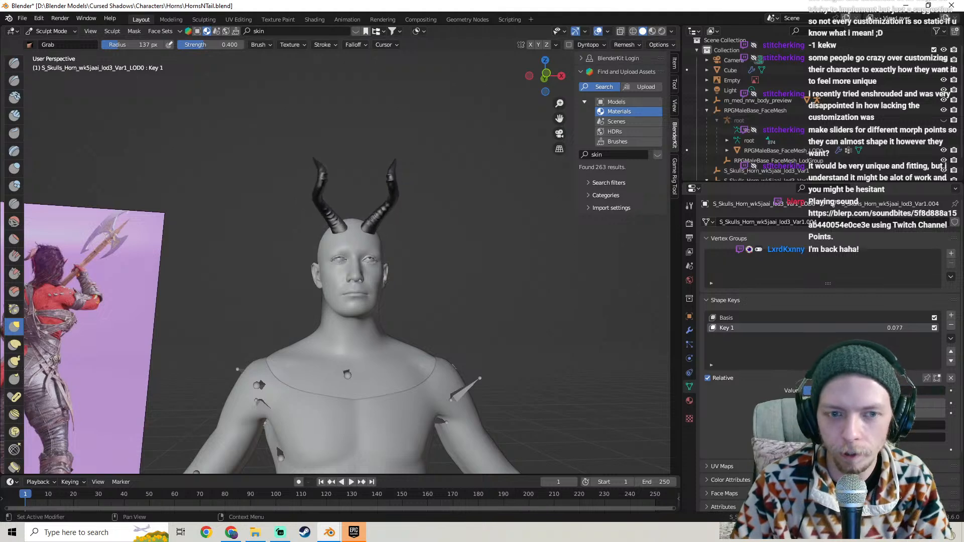
drag(804, 391, 939, 391)
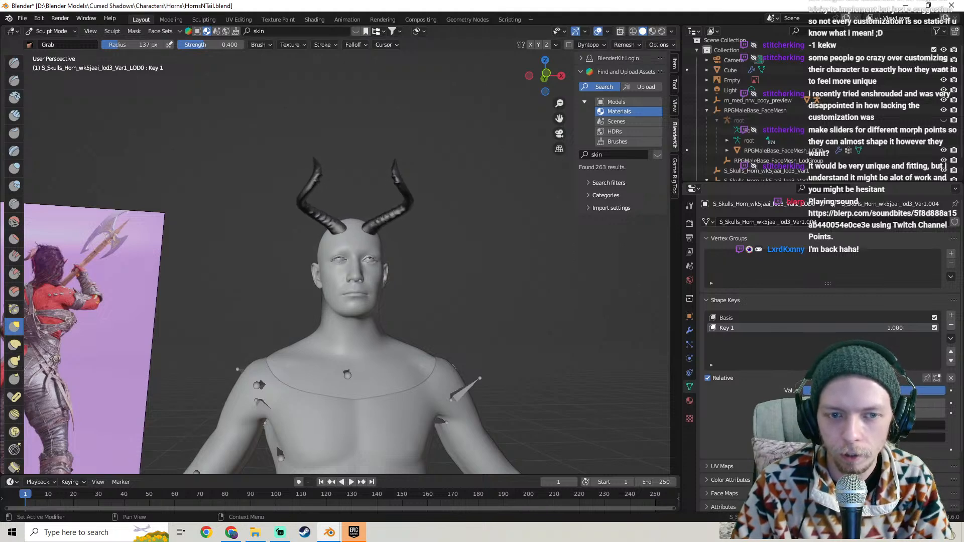
middle_drag(452, 282, 432, 297)
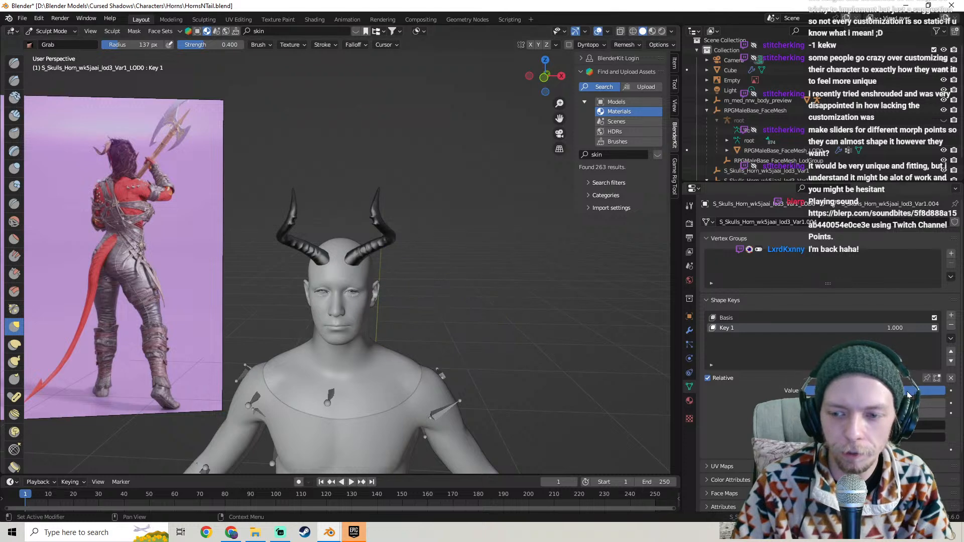
drag(907, 394, 804, 394)
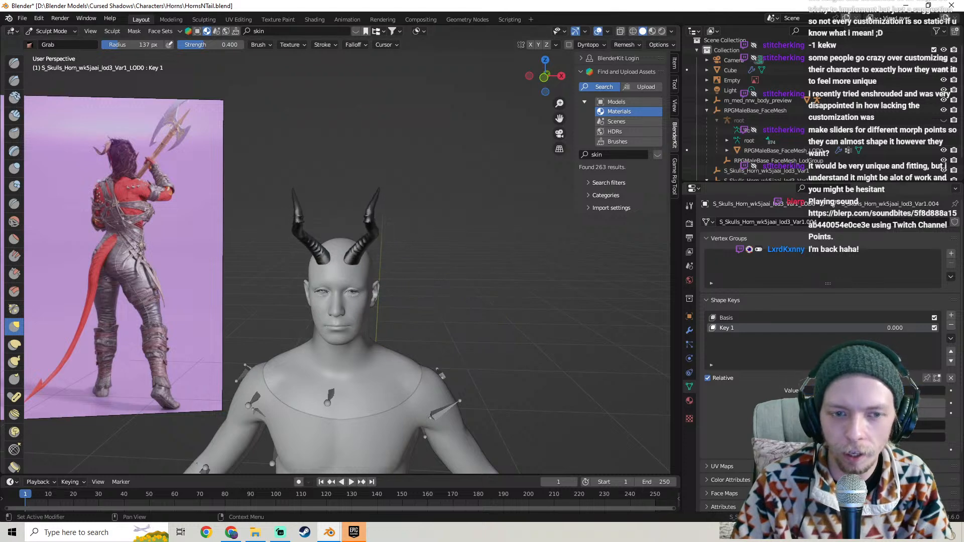
Add another shape key, pull the horn tips up and back with Grab, and set the new key to 1.000
click(950, 315)
middle_drag(477, 301, 421, 261)
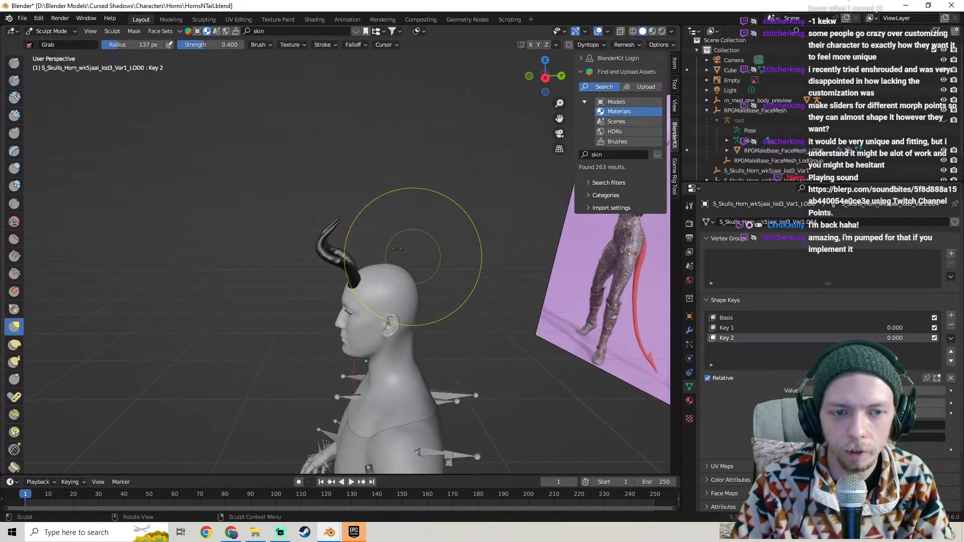
drag(330, 235, 344, 220)
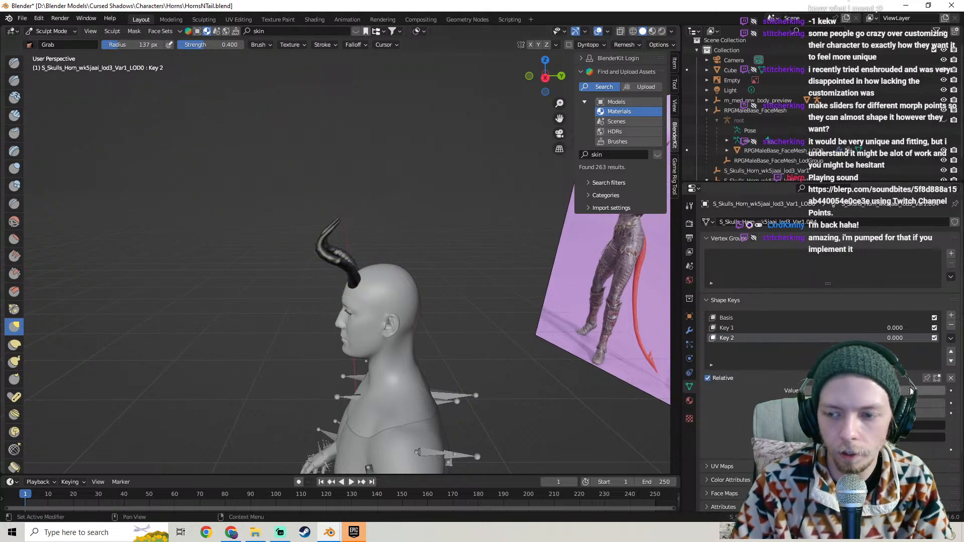
drag(337, 218, 346, 219)
middle_drag(433, 201, 472, 227)
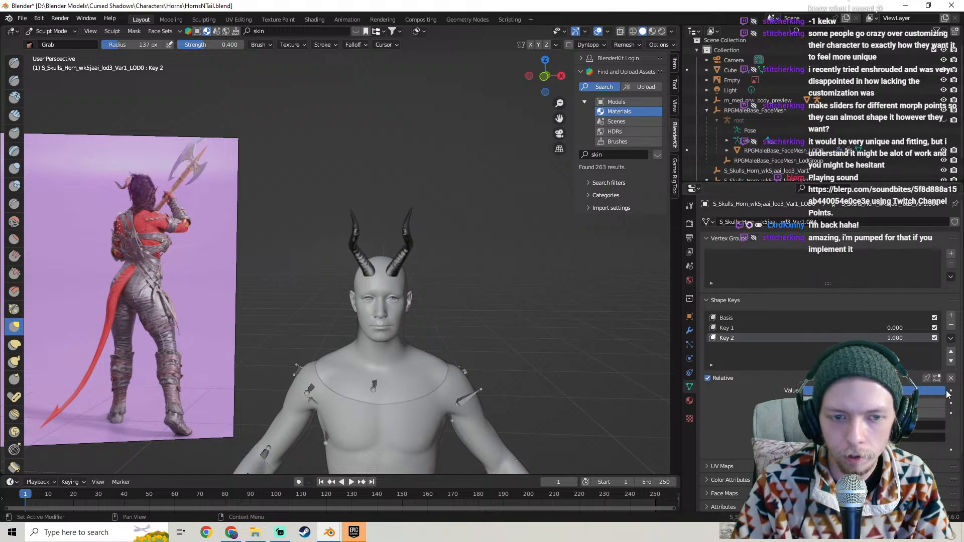
middle_drag(490, 220, 547, 245)
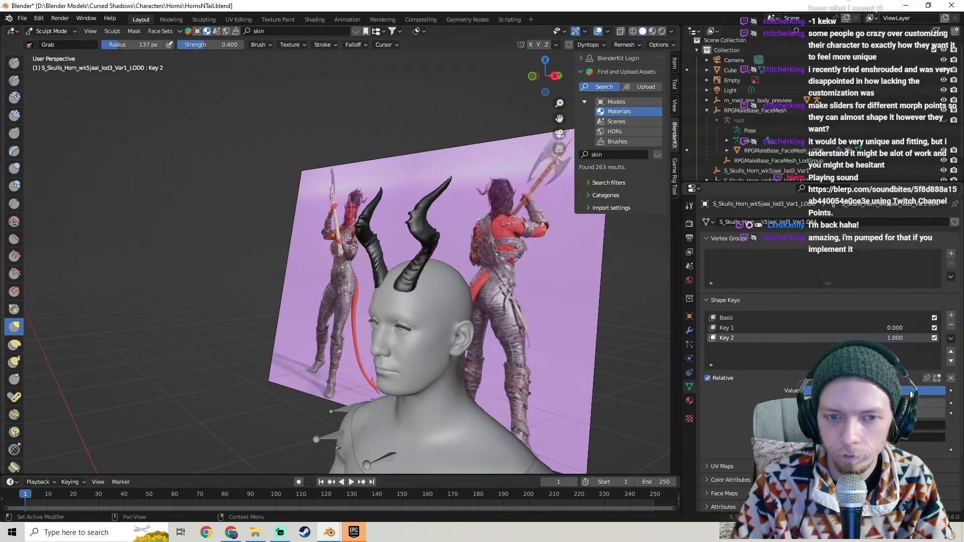
drag(823, 391, 945, 390)
middle_drag(427, 327, 364, 284)
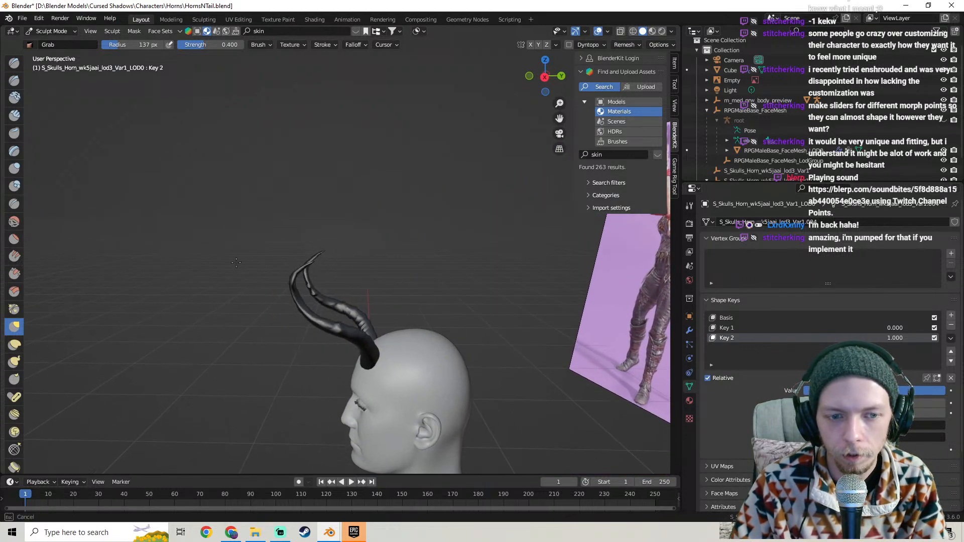
Pin Key 2 and reshape the horn tips with Grab, pulling them forward and upward
mouse_move(233, 253)
middle_down()
mouse_move(253, 252)
mouse_move(344, 318)
mouse_move(351, 286)
middle_up()
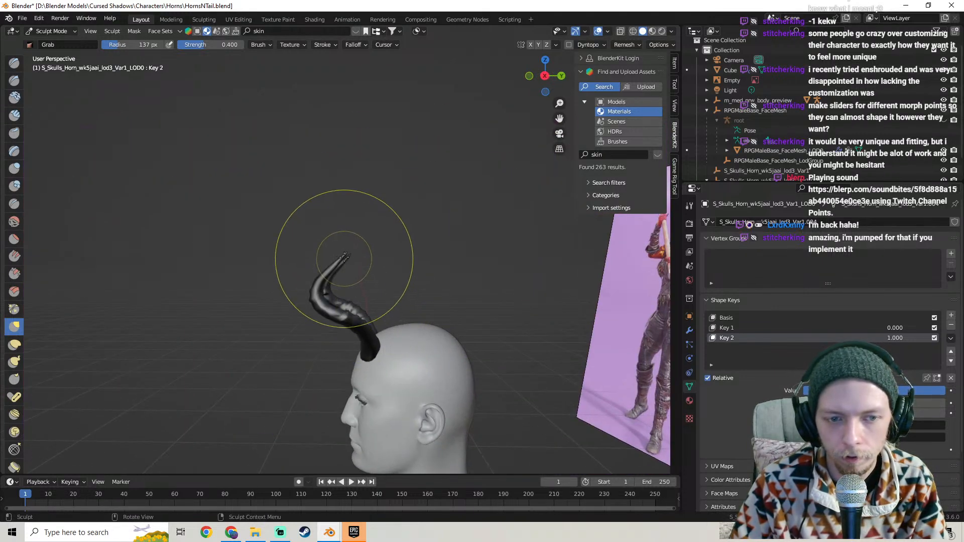
drag(344, 258, 341, 258)
drag(269, 238, 270, 237)
mouse_move(269, 238)
middle_down()
mouse_move(399, 241)
mouse_move(383, 231)
middle_up()
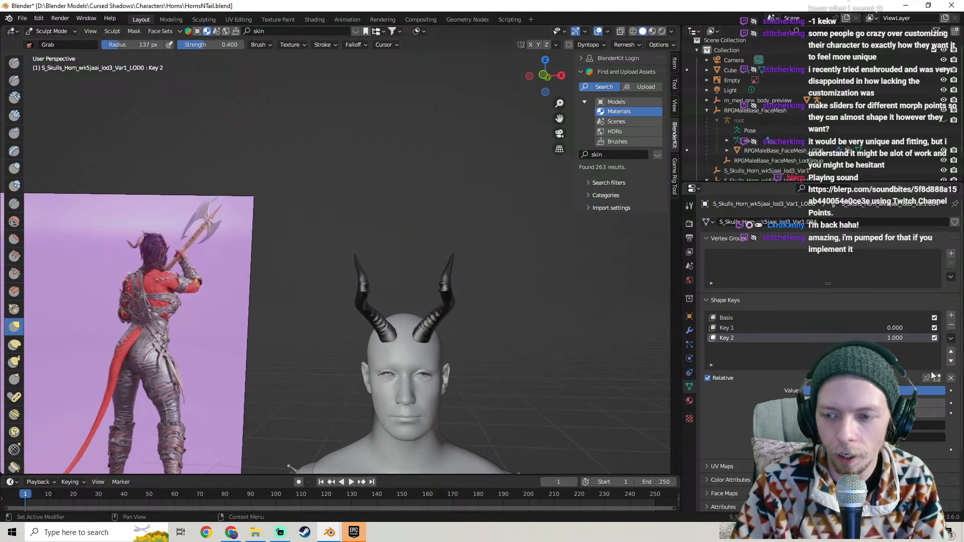
mouse_move(455, 233)
middle_down()
mouse_move(326, 243)
mouse_move(342, 248)
middle_up()
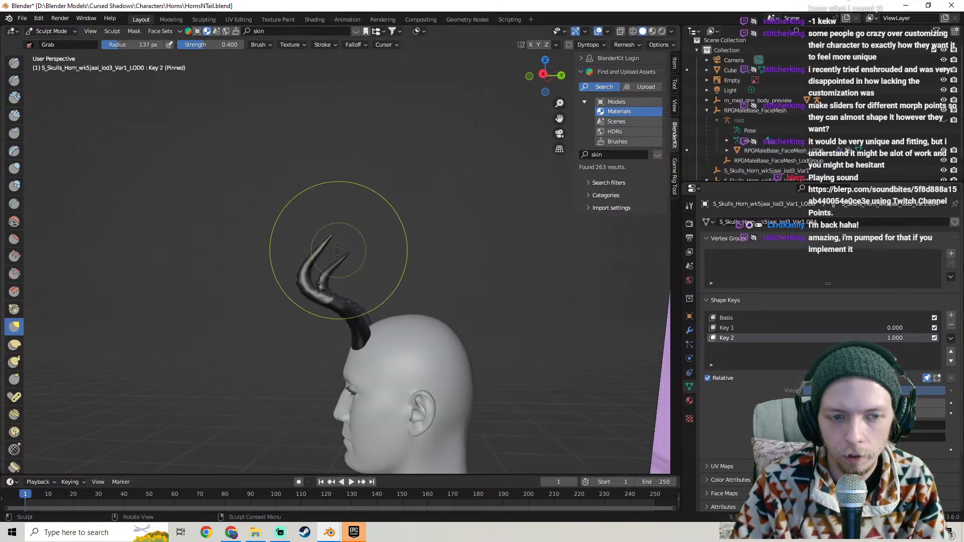
drag(324, 248, 295, 224)
middle_drag(237, 215, 378, 239)
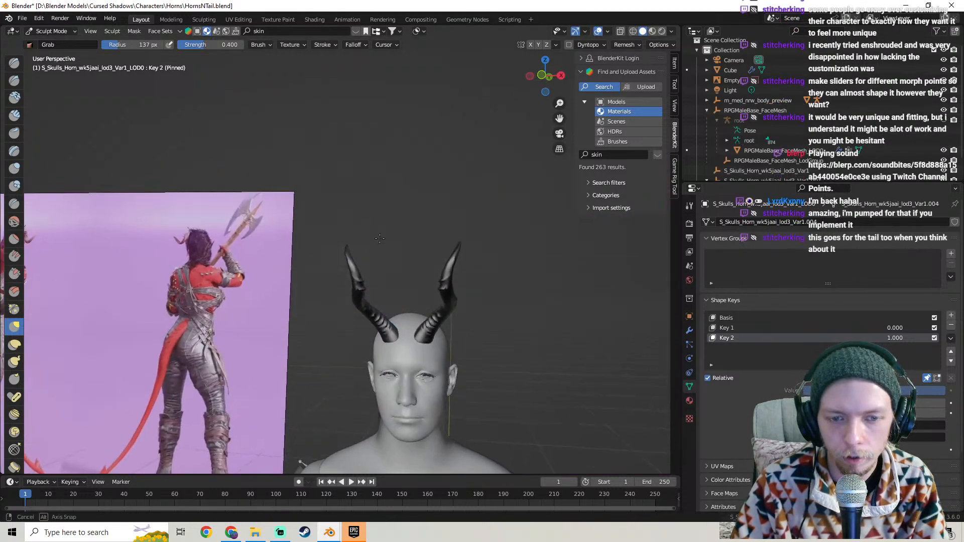
Unpin Key 2, test both shape key values on the horns, and leave Key 1 at 1.000 and Key 2 at 0.000
click(926, 378)
drag(913, 391, 934, 391)
click(791, 328)
drag(813, 390, 788, 391)
click(781, 337)
middle_drag(448, 330, 374, 306)
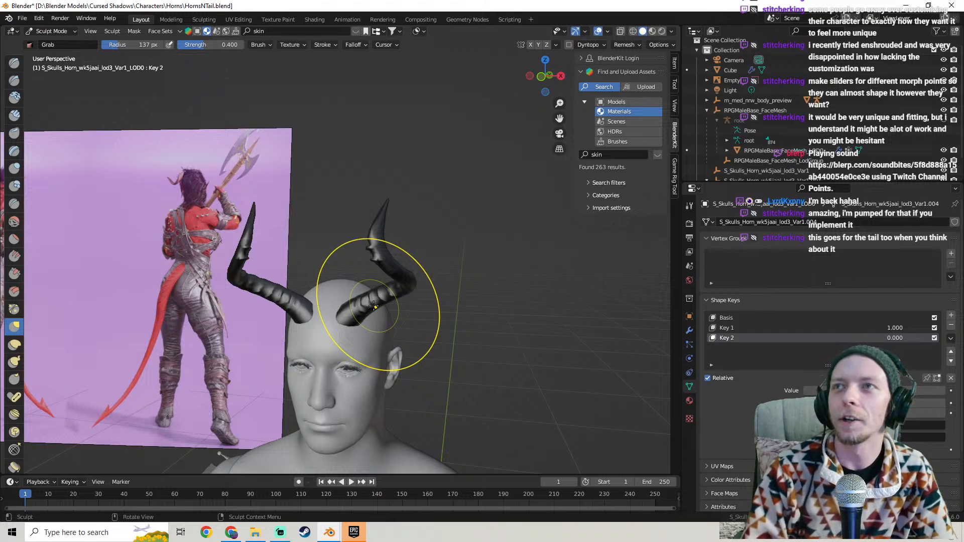
Return to Object Mode, select the tail, and add a Basis and a first shape key to it
scroll(374, 306, down, 6)
middle_drag(374, 307, 341, 266)
scroll(340, 267, up, 5)
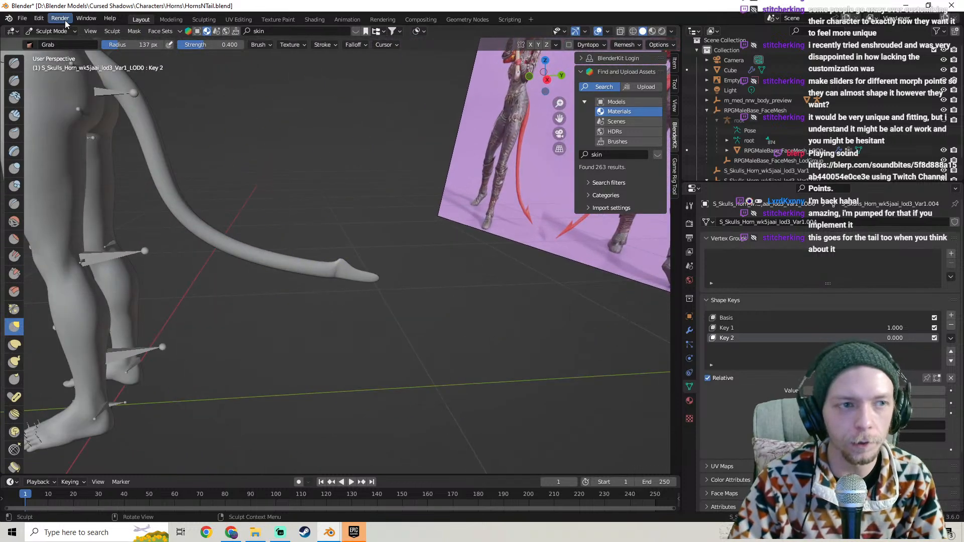
click(63, 32)
click(55, 42)
middle_drag(314, 215, 291, 222)
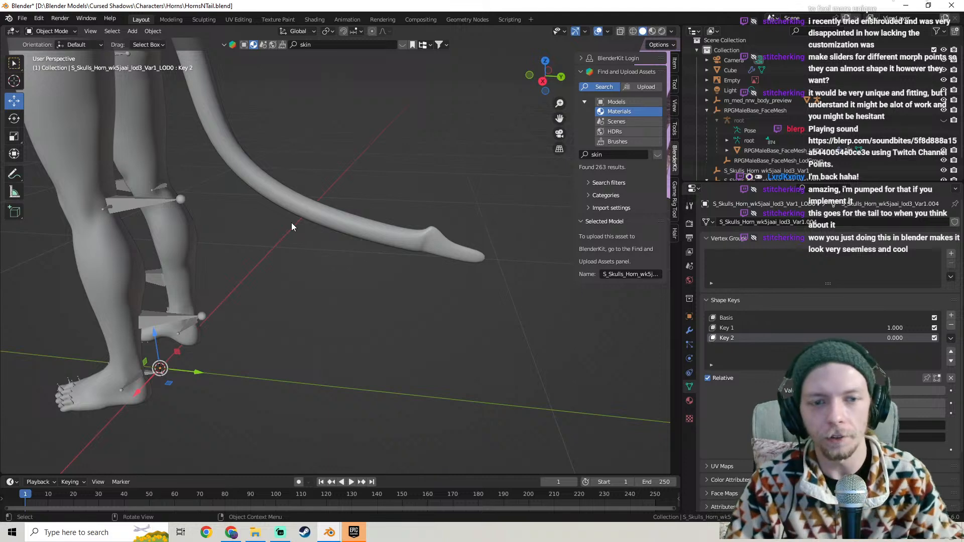
click(392, 230)
middle_drag(392, 229, 355, 287)
middle_drag(425, 295, 471, 315)
click(950, 316)
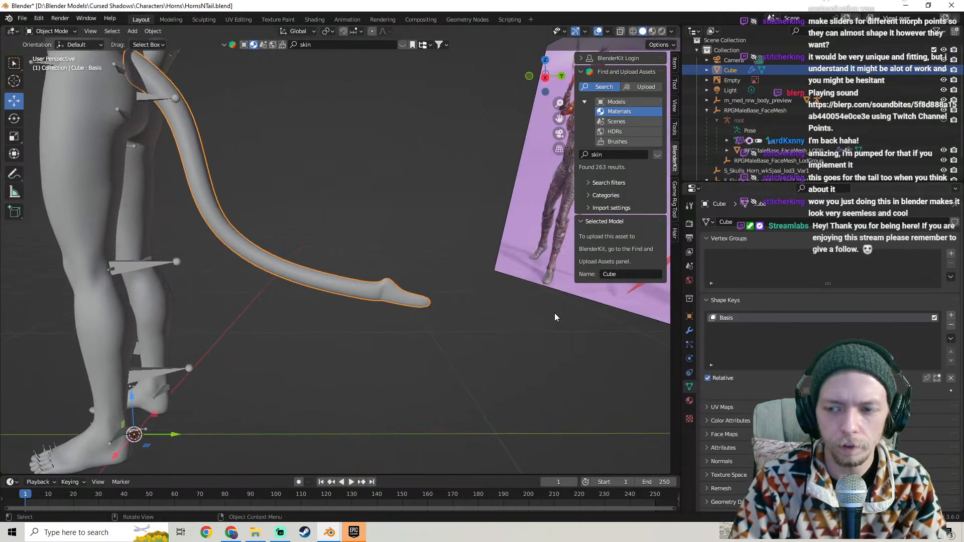
click(950, 315)
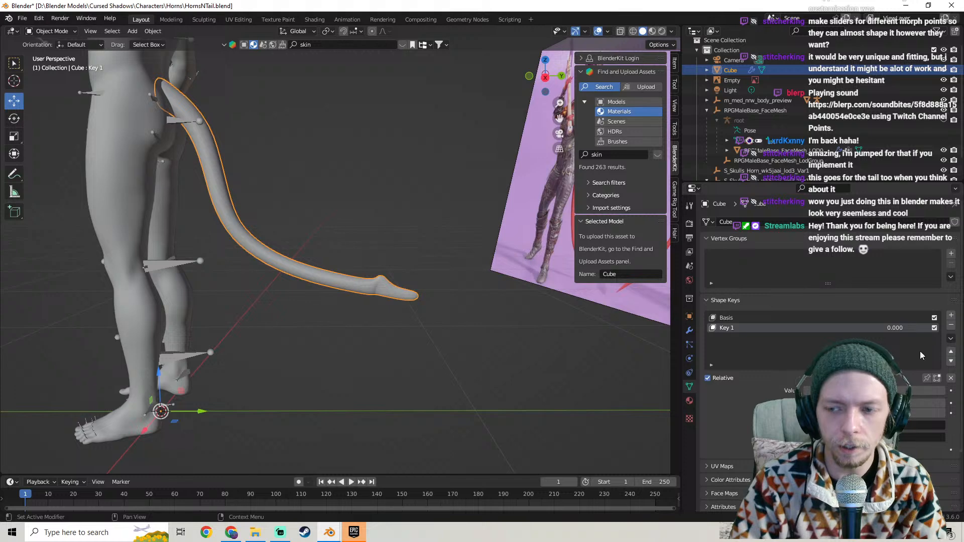
Switch the tail to Sculpt Mode and pin Key 1 for shaping
middle_drag(442, 304, 408, 301)
click(63, 31)
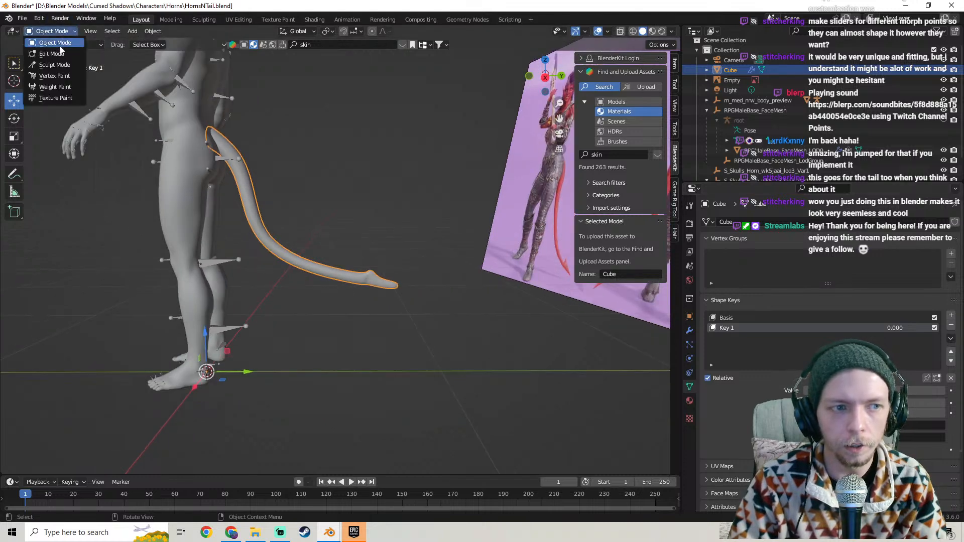
click(57, 65)
middle_drag(344, 297, 399, 267)
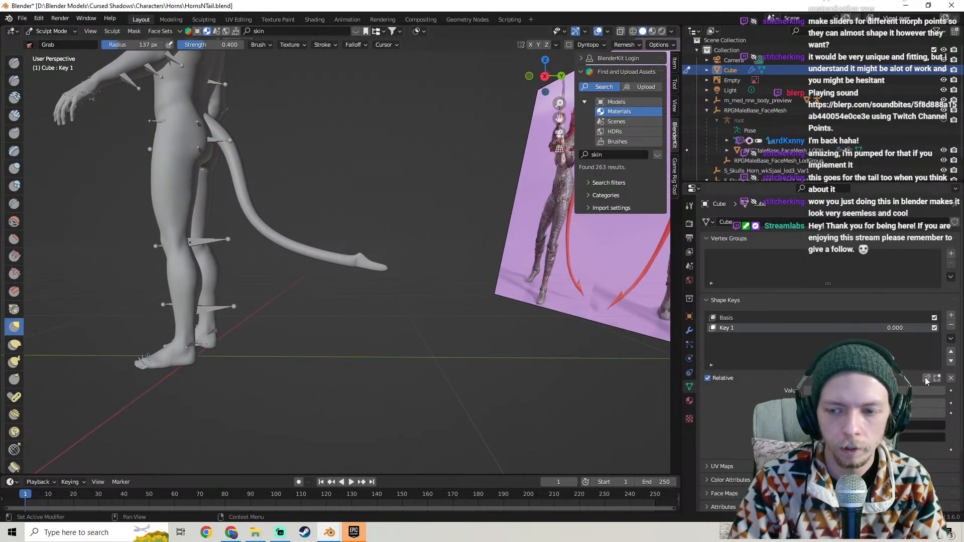
Try to pull the tail tip outward with the Grab brush
drag(362, 262, 374, 265)
key(ctrl+z)
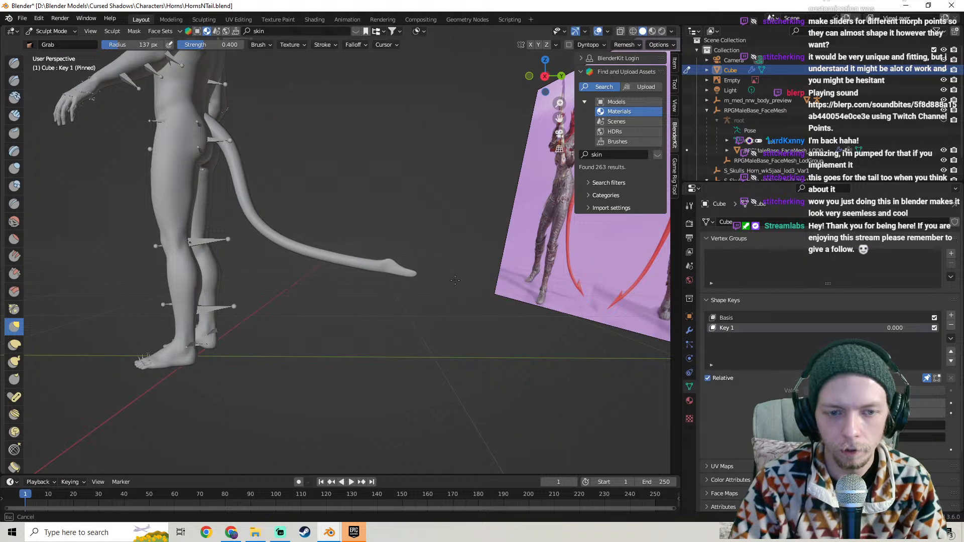
key(ctrl+z)
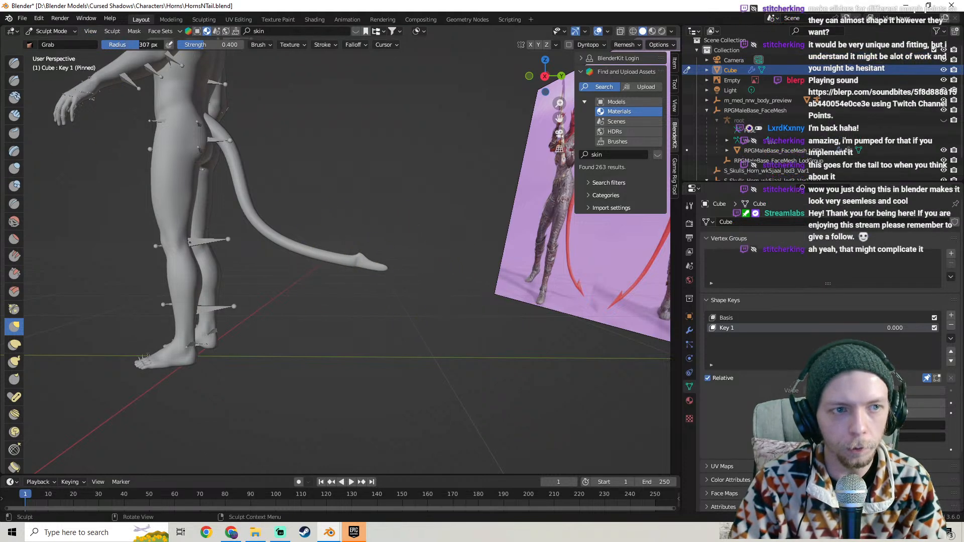
Stretch the tail end outward using Grab with a 307 px radius, unpin Key 1, and test its value
drag(381, 282, 484, 278)
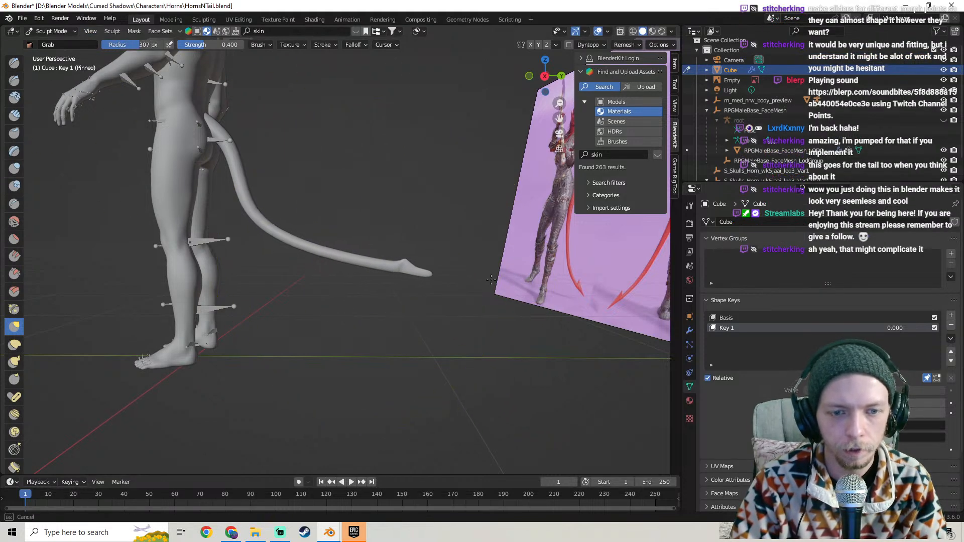
click(926, 378)
mouse_move(828, 390)
mouse_down()
mouse_move(960, 390)
mouse_move(818, 390)
mouse_up()
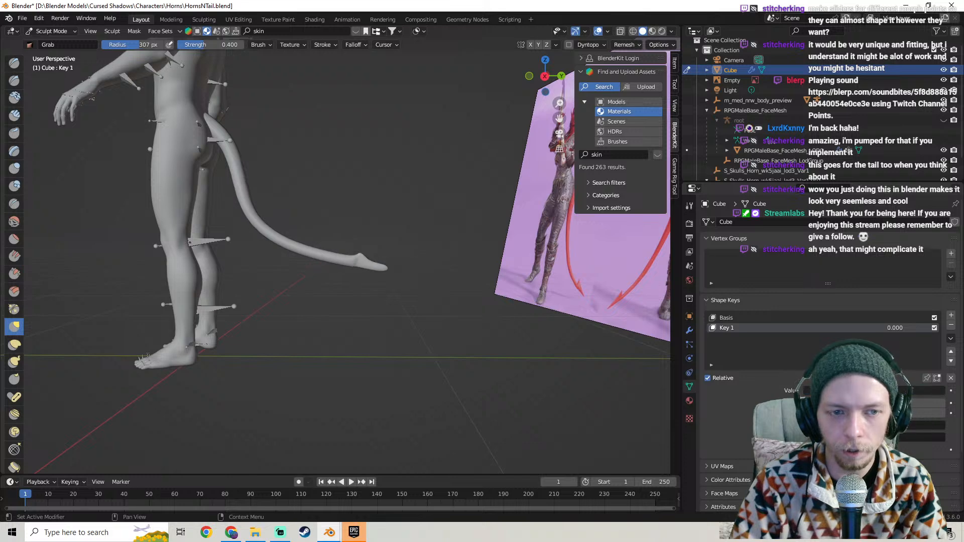
Add another shape key to the tail and switch to Edit Mode
shift+middle_drag(370, 230, 432, 289)
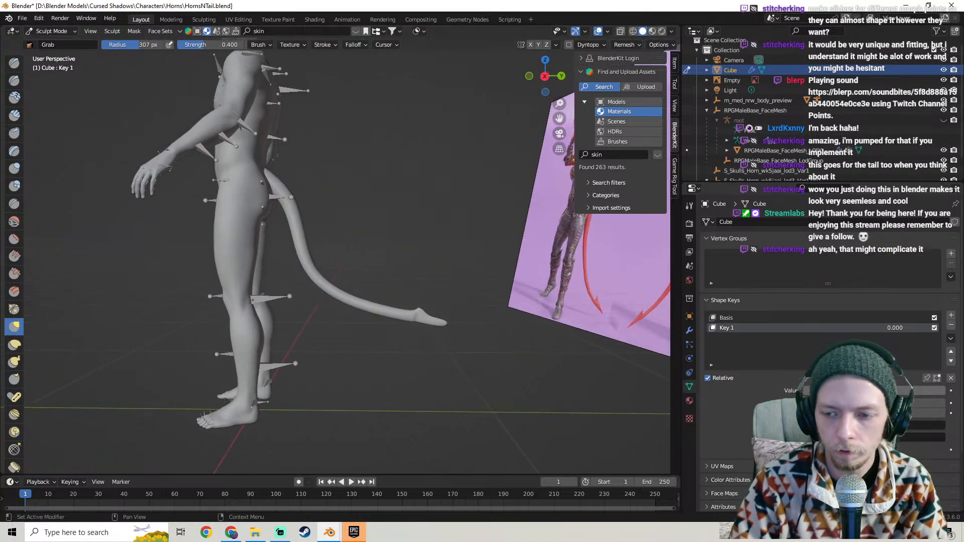
scroll(382, 301, up, 3)
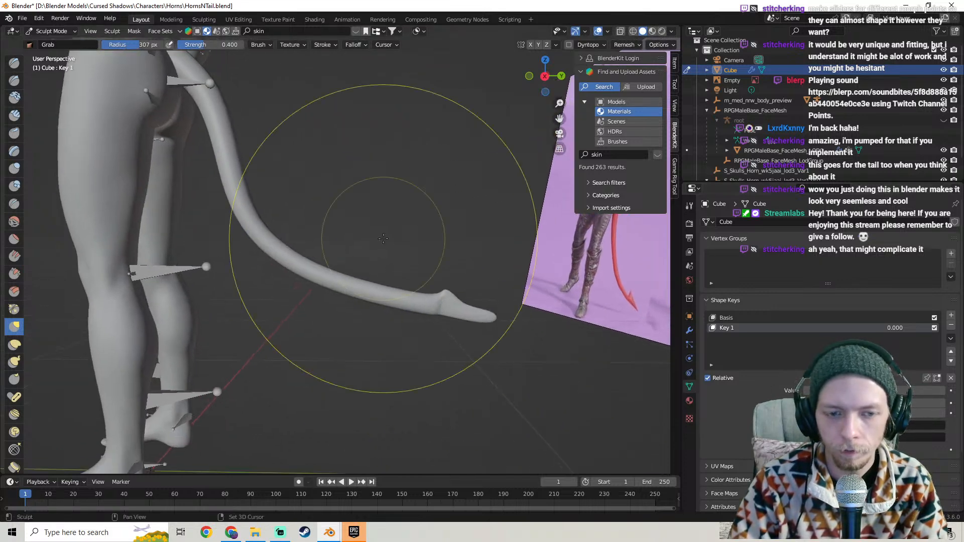
click(951, 317)
key(Tab)
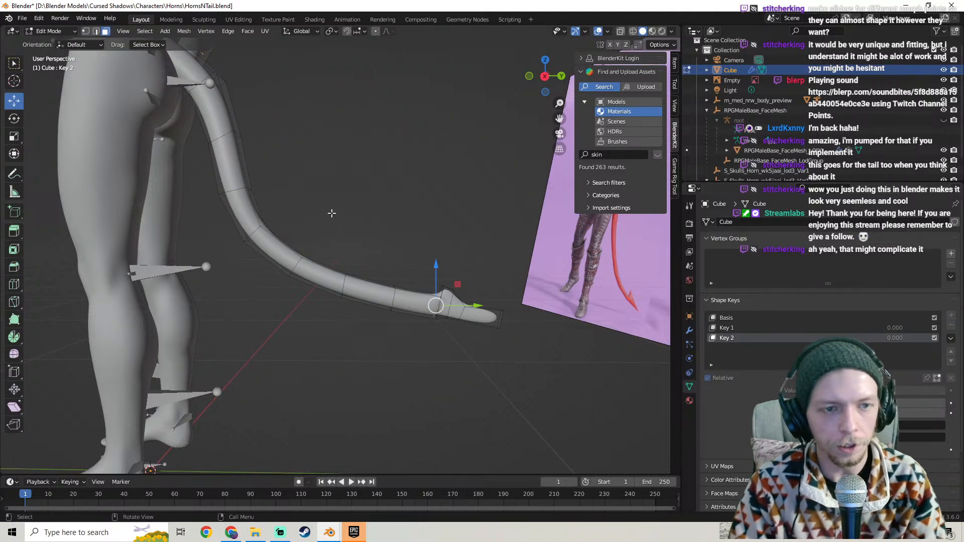
Try to scale up the whole tail by selecting all of its linked faces
click(307, 271)
key(ctrl+l)
key(KP_Decimal)
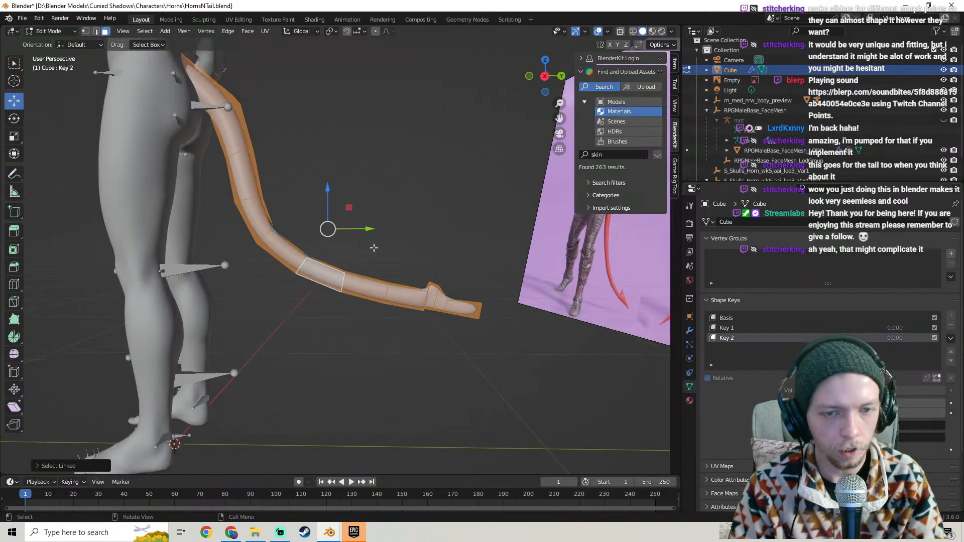
key(s)
click(401, 220)
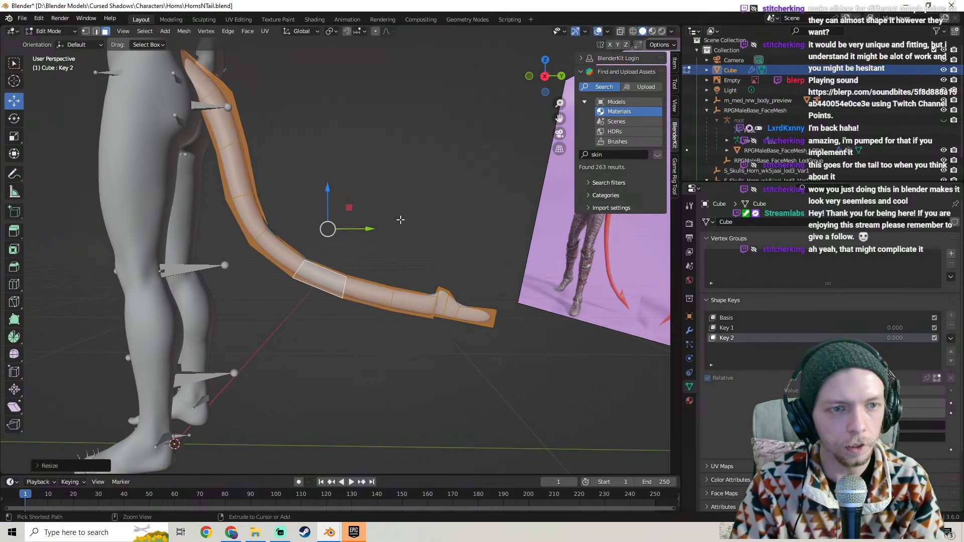
key(ctrl+z)
Try to select the tail's face loops from just below the base through the arrow tip
alt+click(228, 132)
alt+click(236, 185)
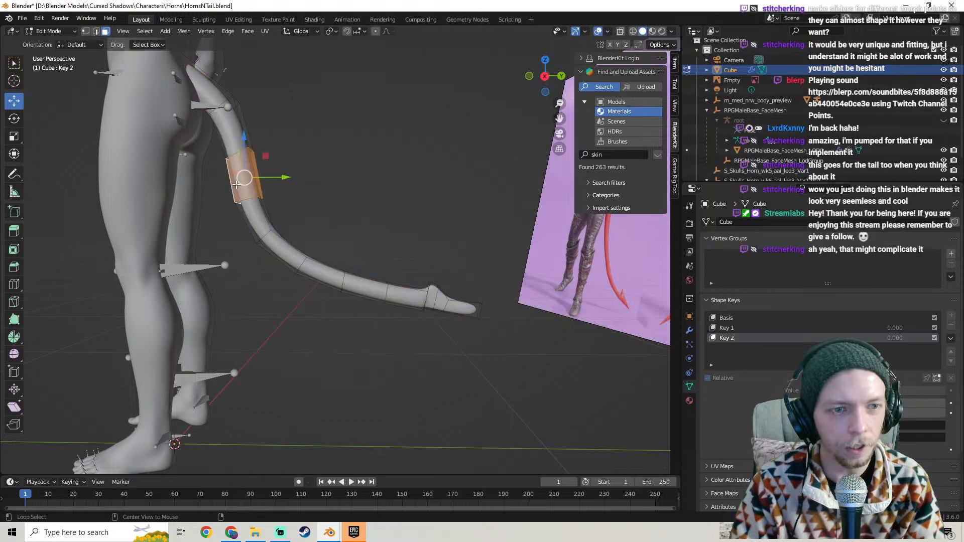
alt+click(231, 131)
alt+shift+click(242, 172)
alt+shift+click(254, 212)
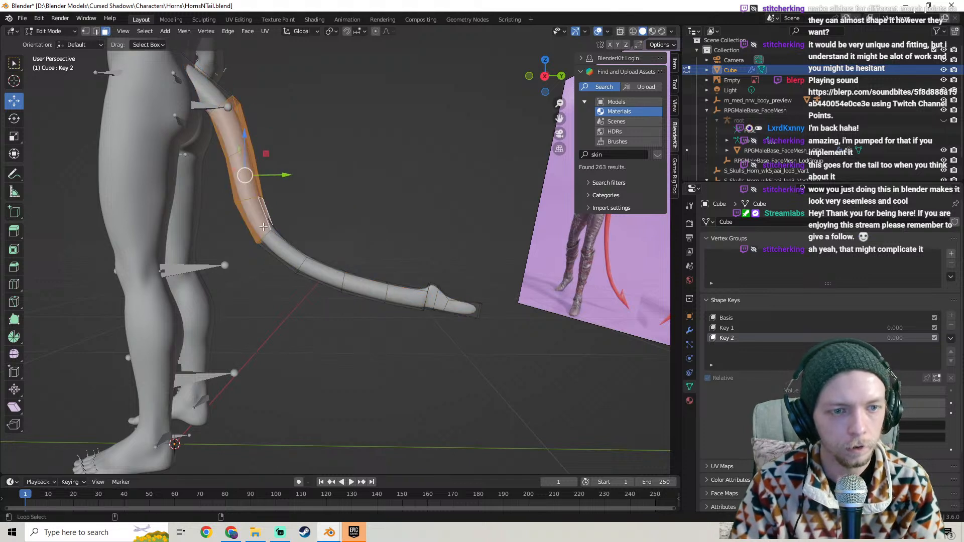
alt+shift+click(279, 245)
alt+shift+click(314, 265)
alt+shift+click(364, 285)
alt+shift+click(420, 294)
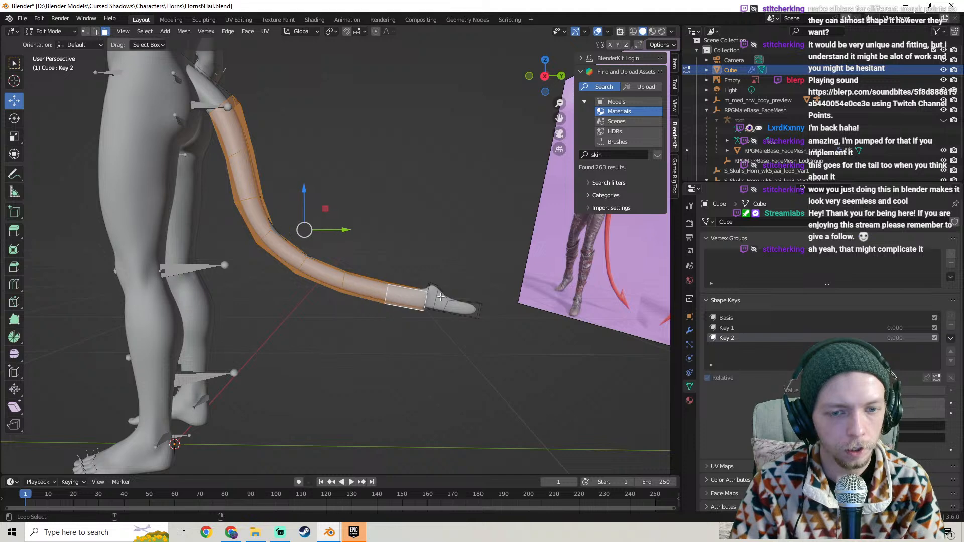
alt+shift+click(439, 298)
middle_drag(438, 298, 411, 287)
middle_drag(485, 311, 488, 297)
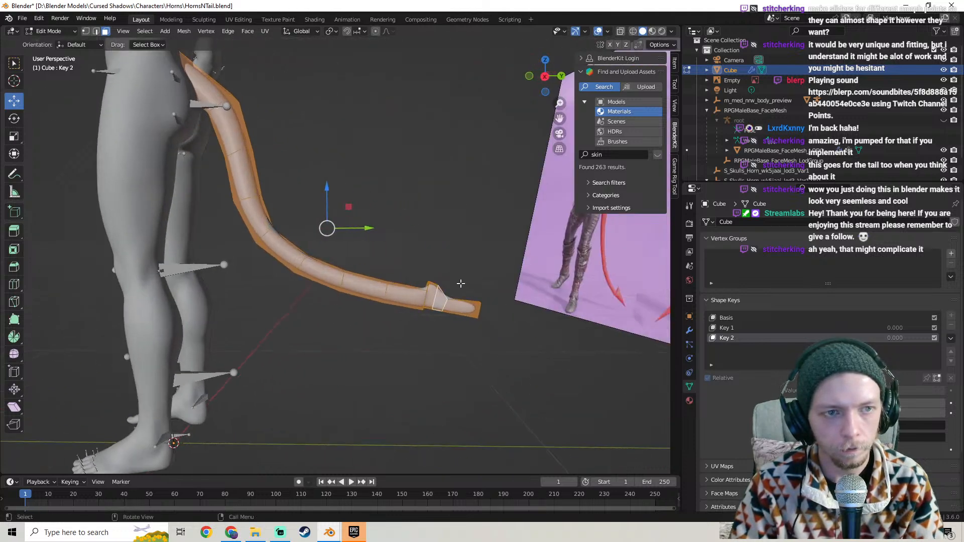
key(ctrl+z)
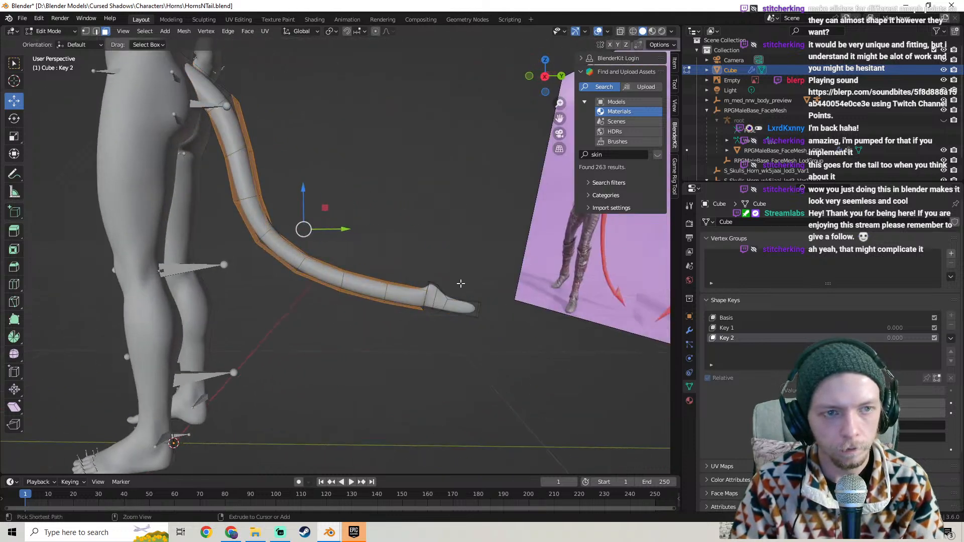
Select the tail's face loops from just below the base up to the arrow tip
alt+click(224, 127)
alt+shift+click(250, 211)
alt+shift+click(244, 165)
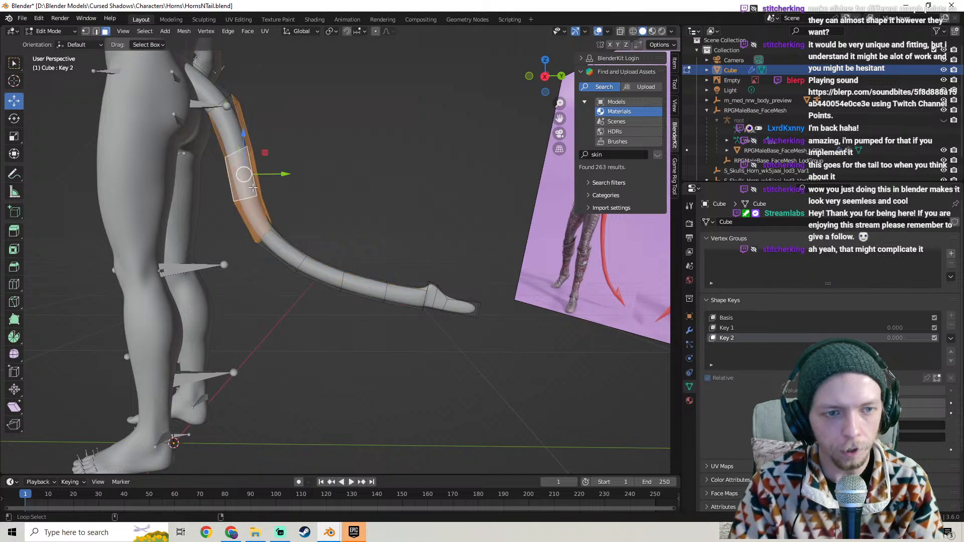
ctrl+click(231, 134)
alt+shift+click(281, 252)
alt+shift+click(321, 273)
alt+shift+click(363, 287)
alt+shift+click(407, 294)
Extend the selection over all the face loops of the tail's arrow tip
scroll(406, 294, up, 4)
middle_drag(368, 273, 284, 247)
shift+middle_drag(283, 247, 124, 213)
alt+shift+click(330, 272)
middle_drag(329, 273, 300, 282)
key(ctrl+z)
alt+shift+click(387, 273)
key(ctrl+z)
alt+shift+click(407, 286)
alt+shift+click(442, 287)
ctrl+click(377, 266)
middle_drag(370, 287, 429, 261)
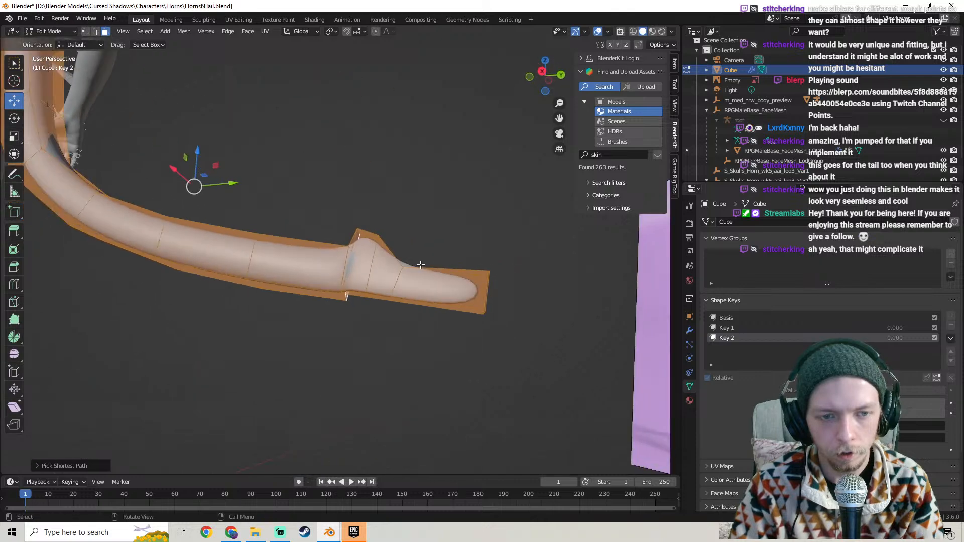
Try to scale the selected tail faces without proportional editing
scroll(372, 247, down, 9)
middle_drag(372, 247, 357, 224)
scroll(357, 224, up, 5)
key(s)
click(369, 222)
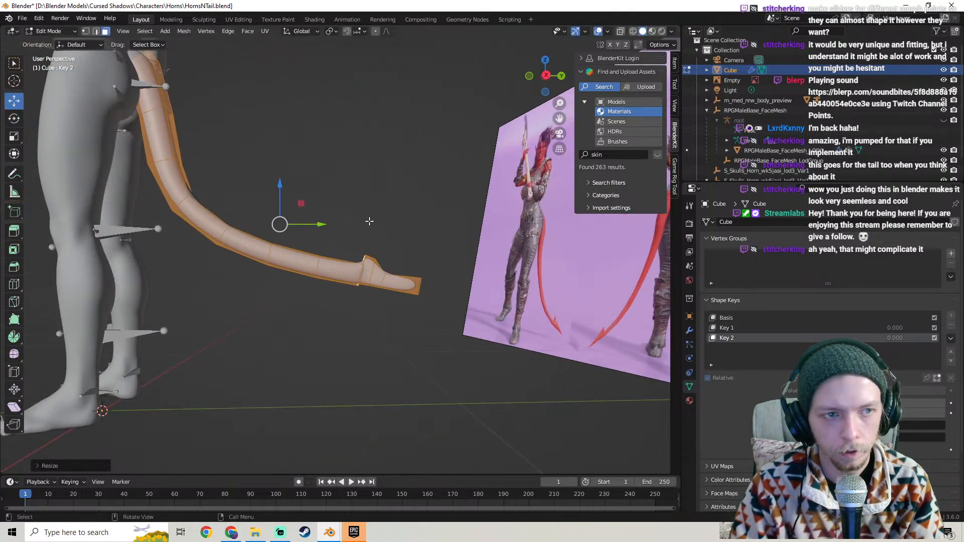
key(ctrl+z)
Enable smooth proportional editing and try scaling the selected tail faces up to about 1.10
scroll(369, 221, up, 4)
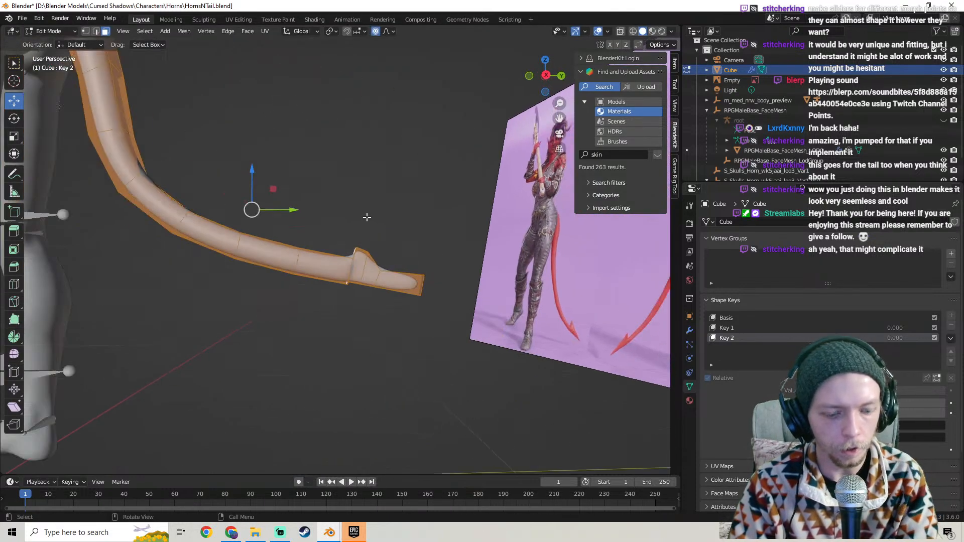
scroll(367, 215, down, 9)
key(g)
click(365, 217)
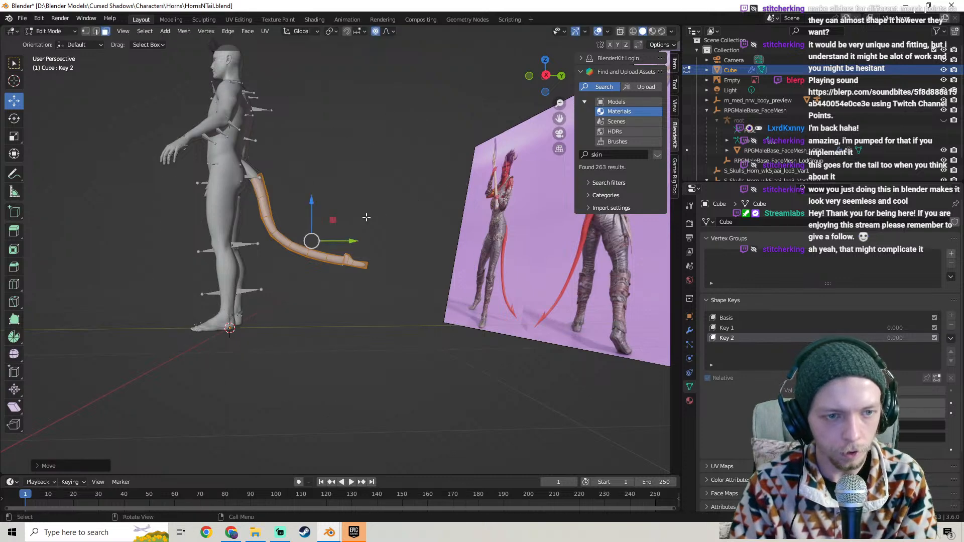
key(s)
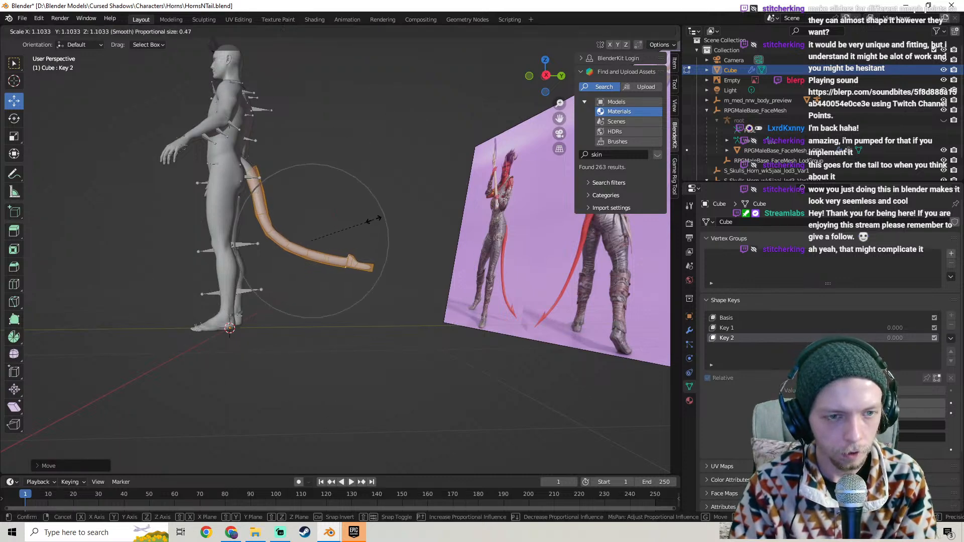
click(373, 220)
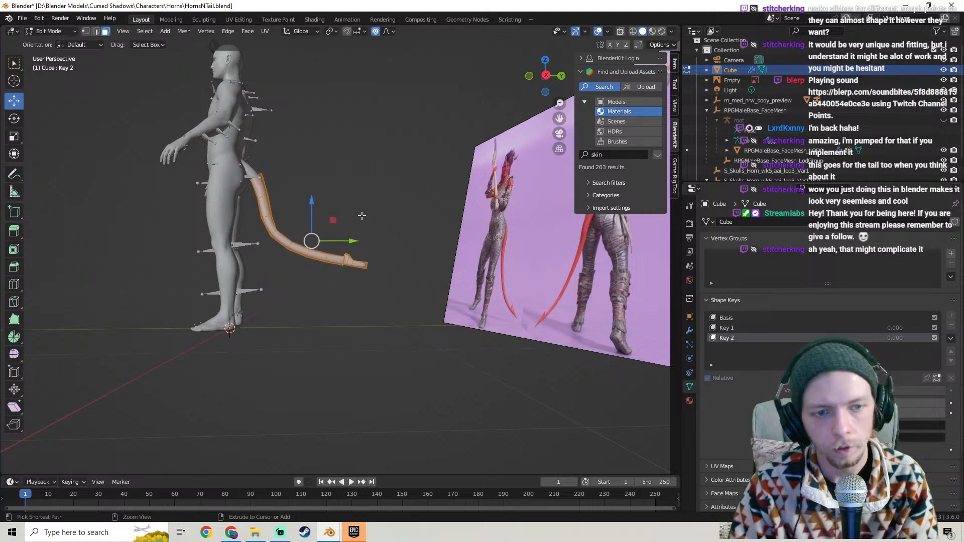
Try to move the selected tail faces away from the body with proportional editing
scroll(382, 257, up, 4)
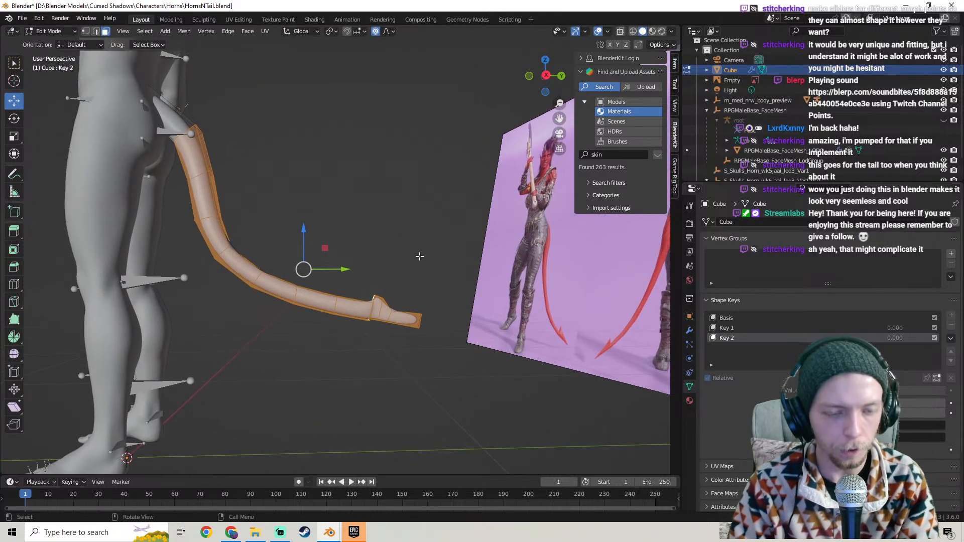
key(g)
click(420, 256)
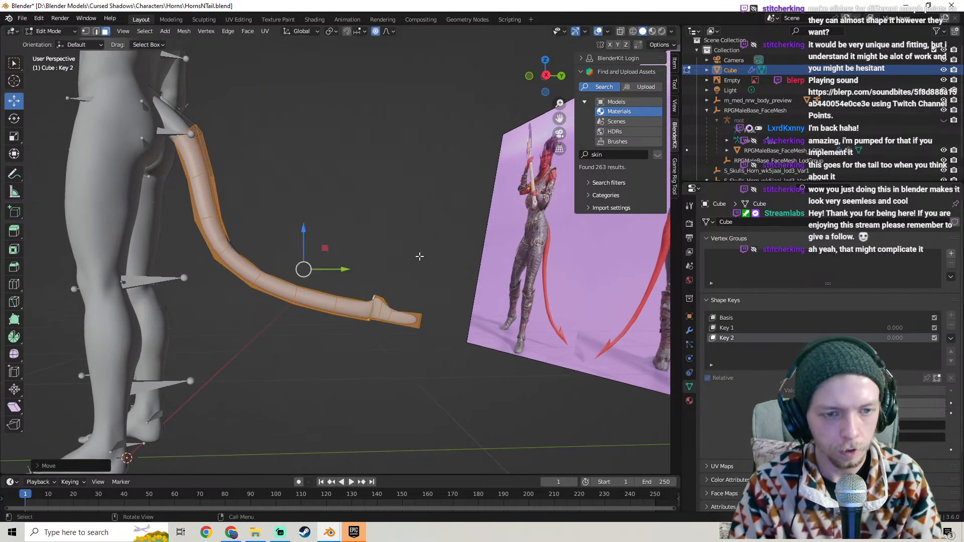
key(g)
click(446, 255)
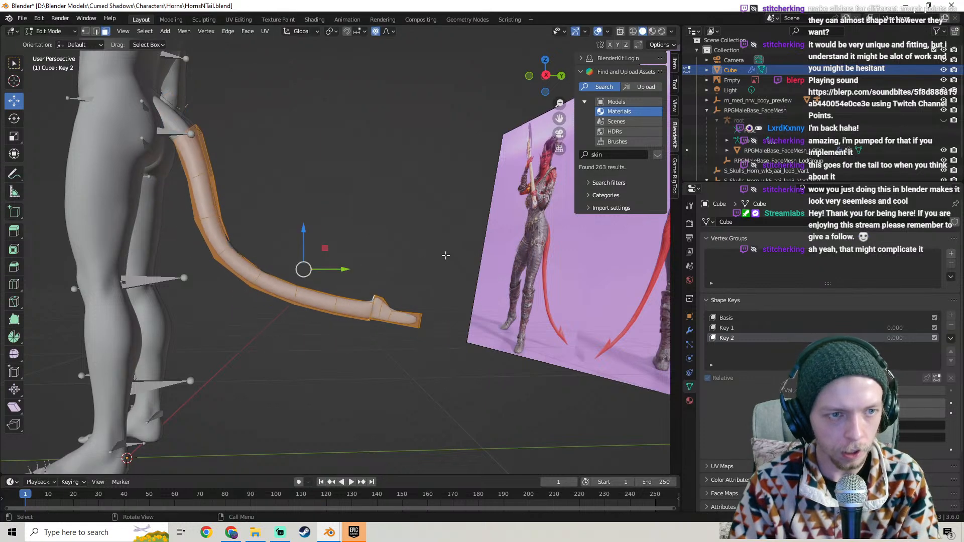
Switch to Sculpt Mode, try pulling the middle of the tail with a smaller Grab brush, and return to Edit Mode
middle_drag(292, 294, 184, 175)
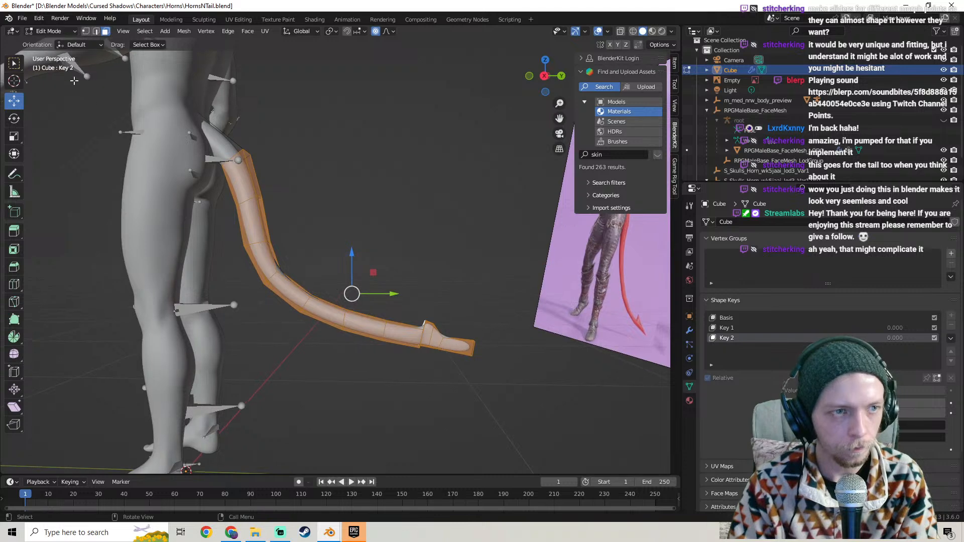
click(48, 32)
click(52, 64)
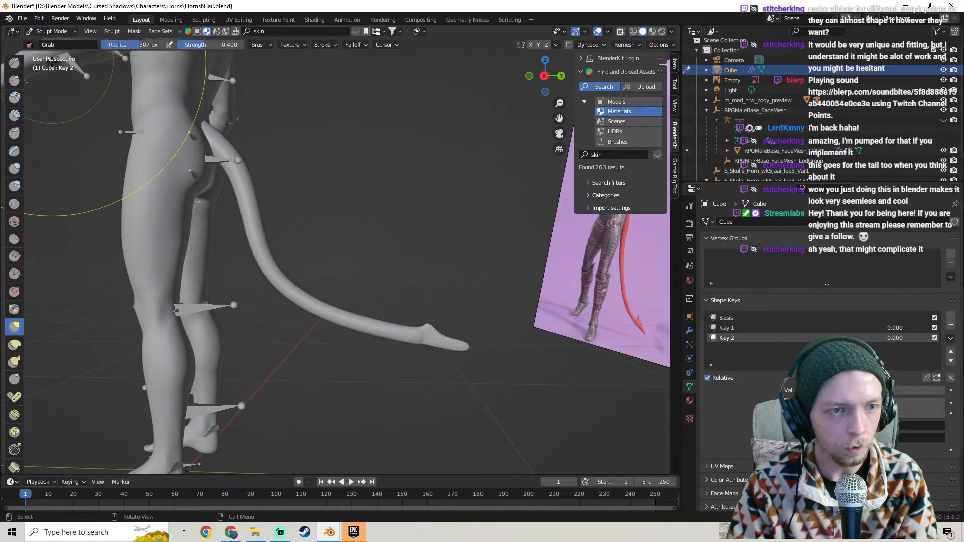
scroll(305, 306, up, 3)
mouse_move(306, 306)
middle_down()
mouse_move(310, 289)
mouse_move(301, 291)
middle_up()
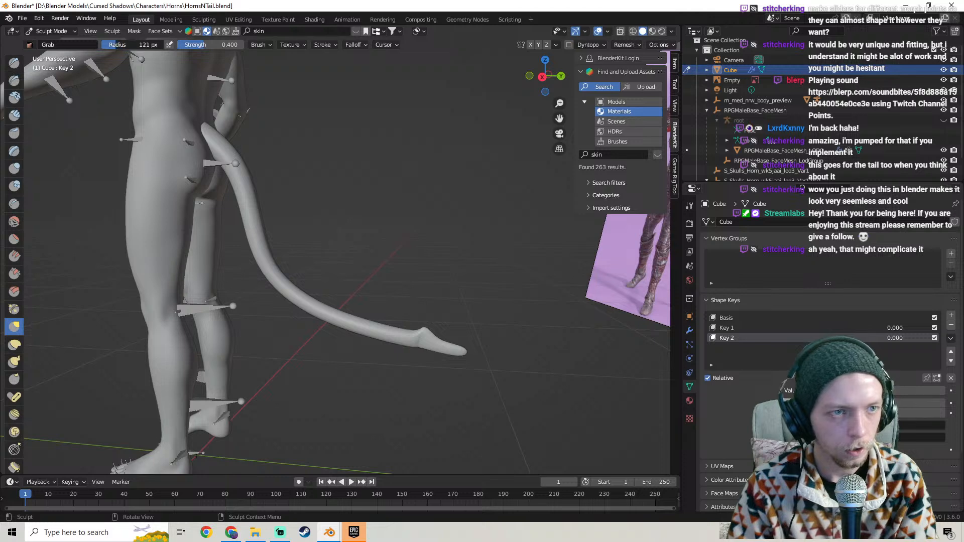
drag(110, 45, 107, 45)
drag(341, 313, 354, 288)
scroll(339, 309, up, 1)
key(Tab)
Examine the tail's shape and its selected faces beside the reference images from several angles and distances
mouse_move(339, 309)
middle_down()
mouse_move(381, 318)
mouse_move(362, 310)
mouse_move(353, 329)
mouse_move(369, 298)
middle_up()
scroll(353, 313, down, 3)
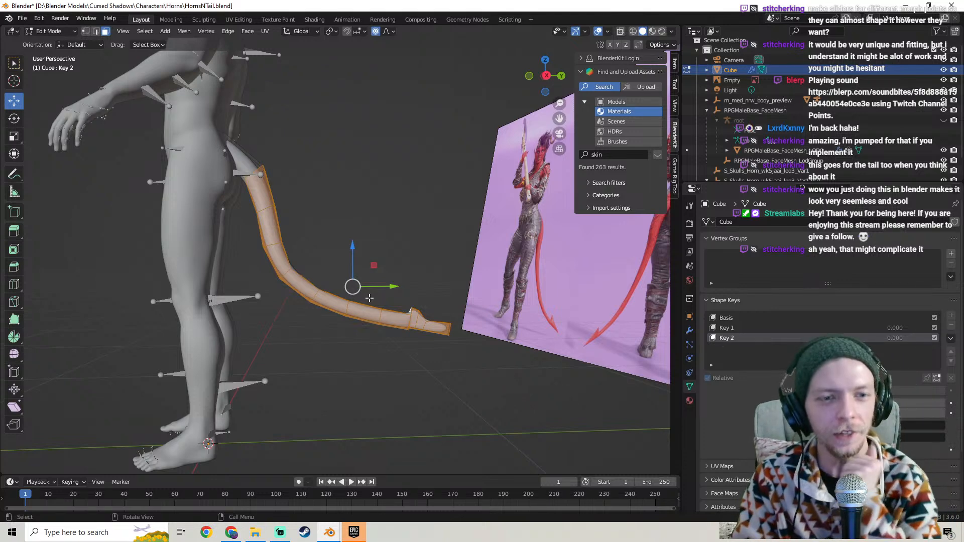
scroll(342, 256, down, 5)
middle_drag(314, 205, 228, 96)
scroll(315, 243, up, 4)
scroll(428, 243, up, 4)
middle_drag(427, 242, 385, 217)
scroll(428, 321, up, 2)
mouse_move(408, 307)
middle_down()
mouse_move(381, 308)
mouse_move(409, 298)
middle_up()
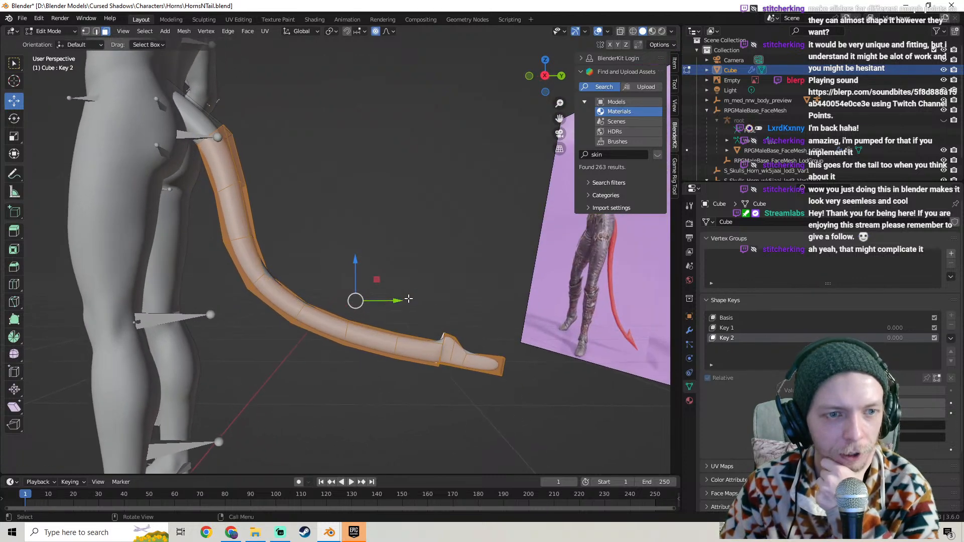
Leave Edit Mode and examine the tail's curve and arrow tip up close
scroll(408, 299, down, 1)
click(31, 33)
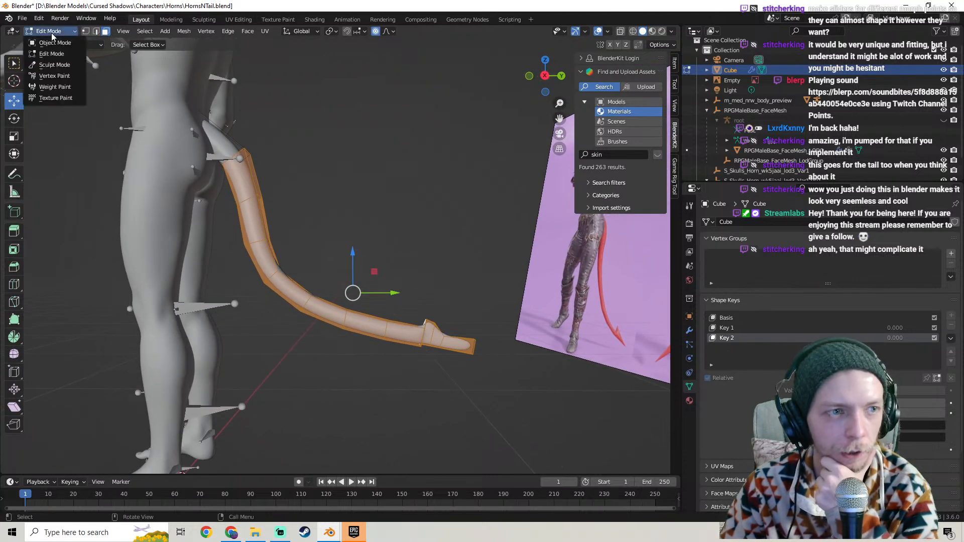
click(47, 38)
middle_drag(352, 278, 365, 300)
scroll(359, 280, up, 3)
scroll(334, 204, down, 3)
scroll(365, 253, up, 2)
shift+middle_drag(472, 316, 374, 284)
key(Tab)
middle_drag(313, 282, 343, 268)
key(Tab)
middle_drag(507, 304, 432, 287)
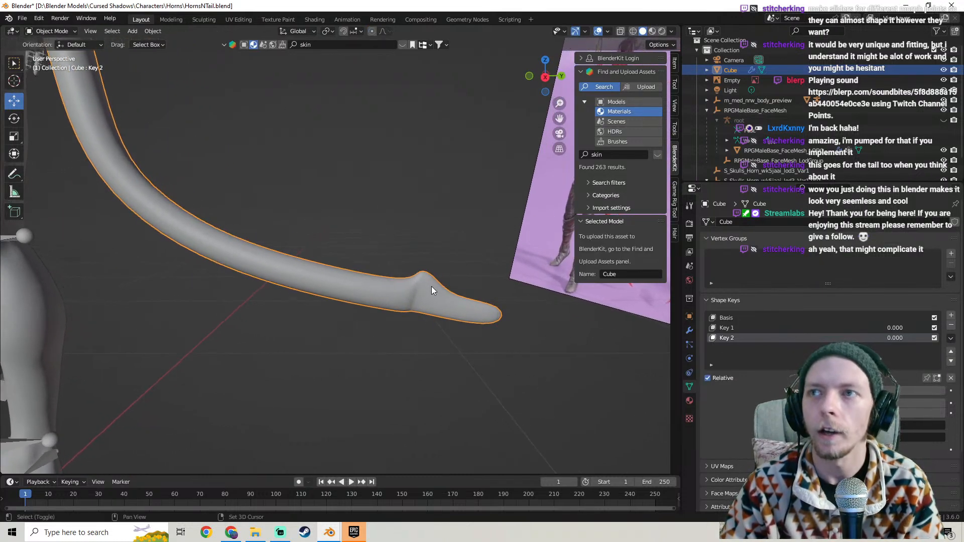
Delete the shape keys Key 2 and Key 1 from the tail and save the file
click(950, 325)
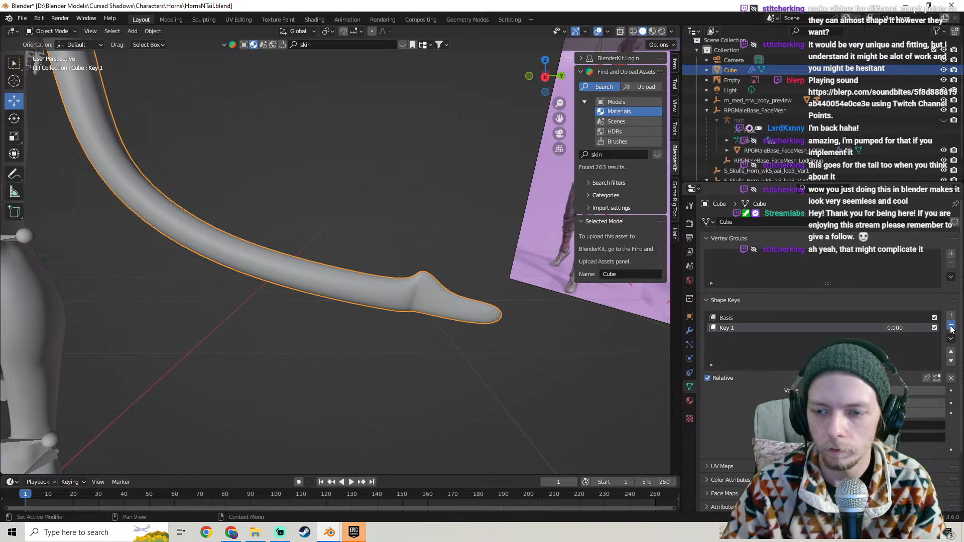
click(950, 325)
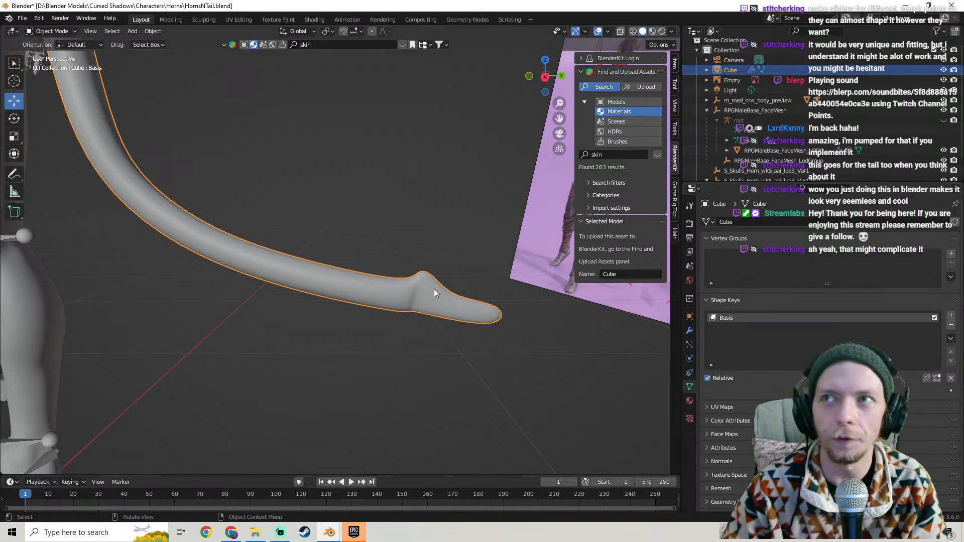
scroll(434, 289, down, 8)
middle_drag(313, 261, 222, 200)
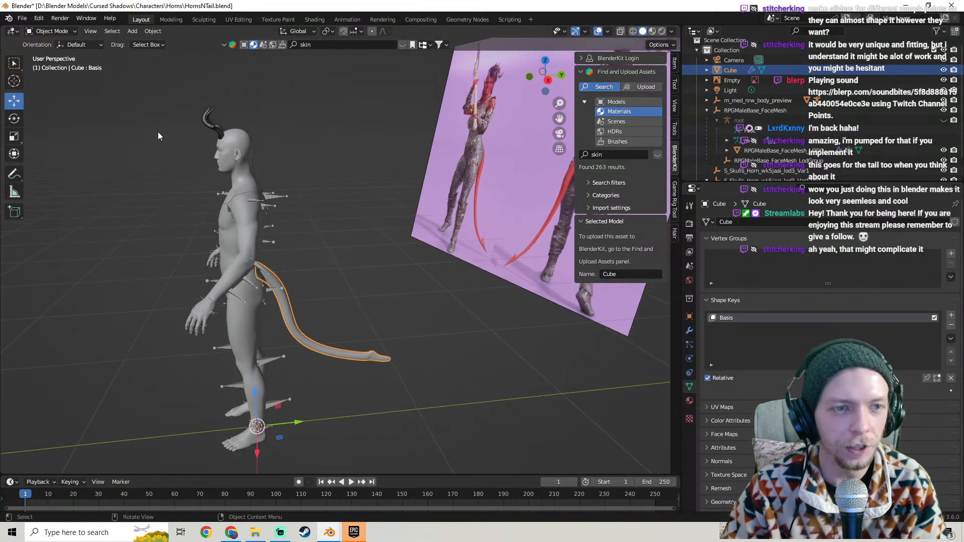
click(23, 18)
click(40, 70)
Compare the tail tip with the arrow-tipped tail in the Kolgroth.blend window and return to HornsNTail.blend
scroll(336, 340, up, 5)
middle_drag(337, 339, 340, 306)
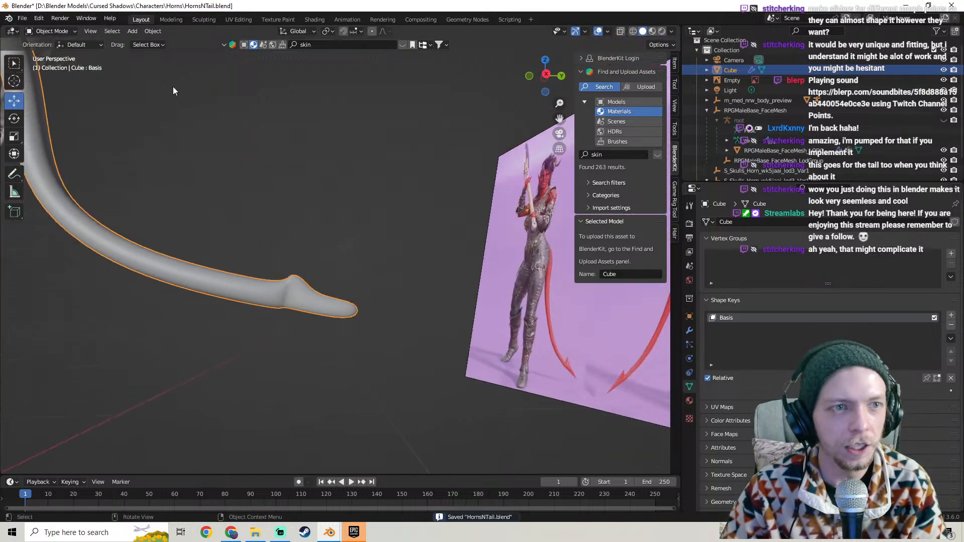
click(332, 530)
click(377, 488)
middle_drag(446, 321, 433, 259)
scroll(433, 259, up, 4)
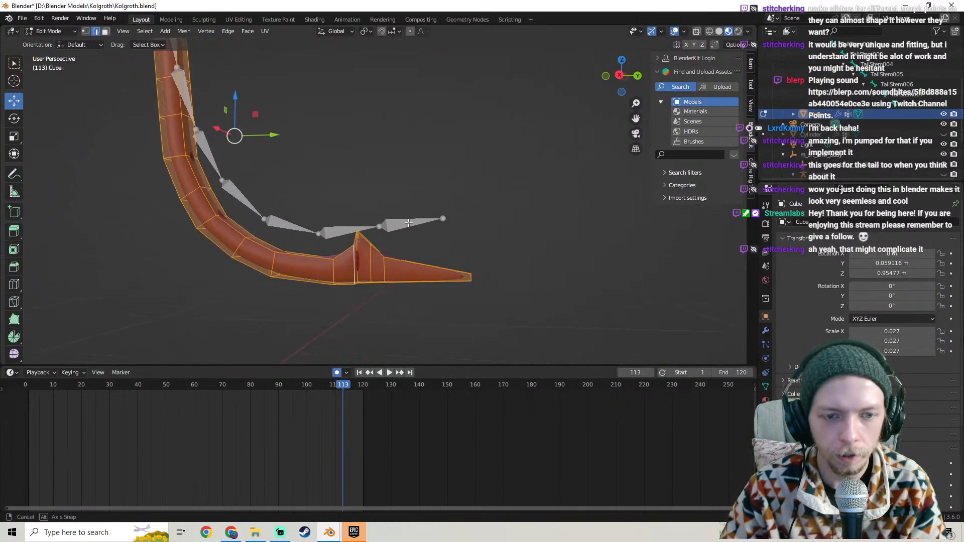
click(330, 536)
click(287, 480)
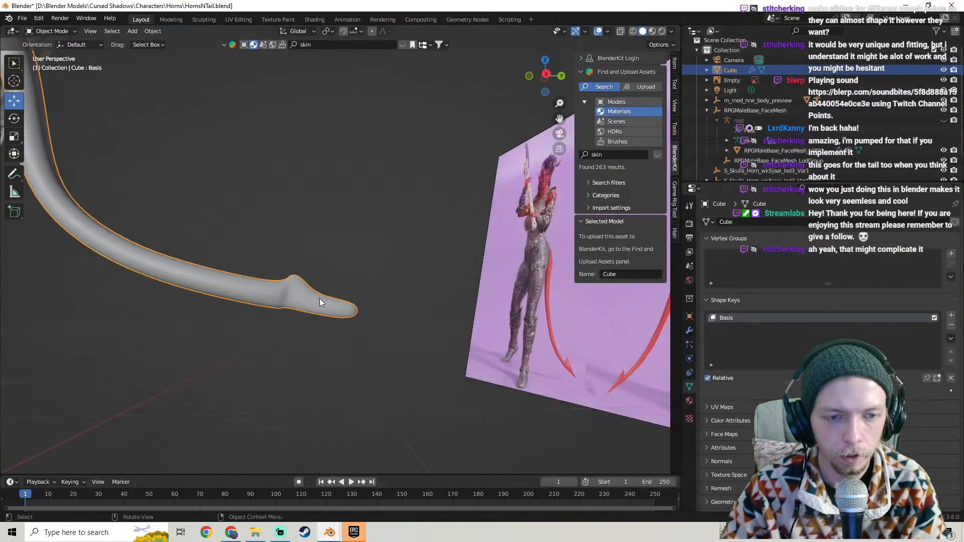
In Edit Mode with edge selection, try moving the edge on top of the tail tip's barb to sharpen it
key(Tab)
scroll(311, 309, up, 5)
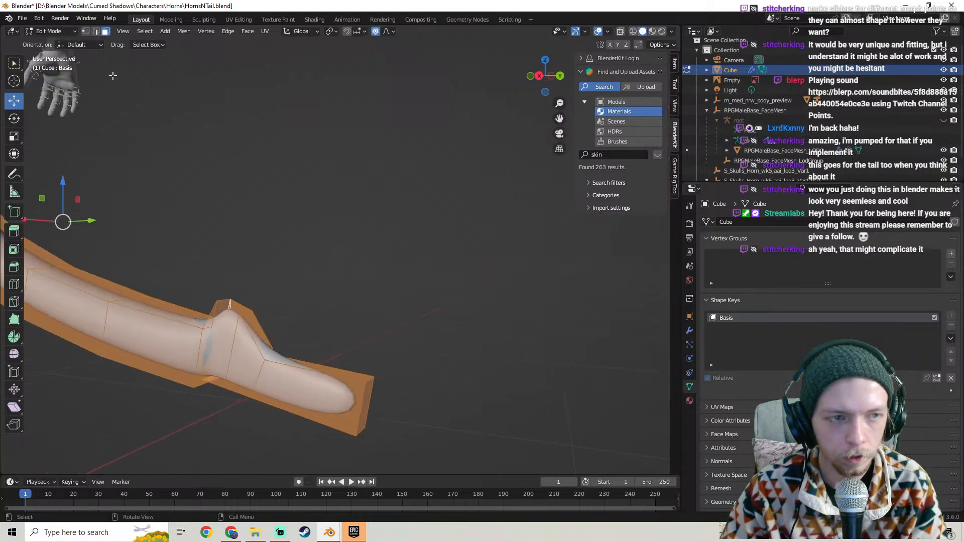
click(97, 32)
click(220, 301)
middle_drag(266, 302, 300, 300)
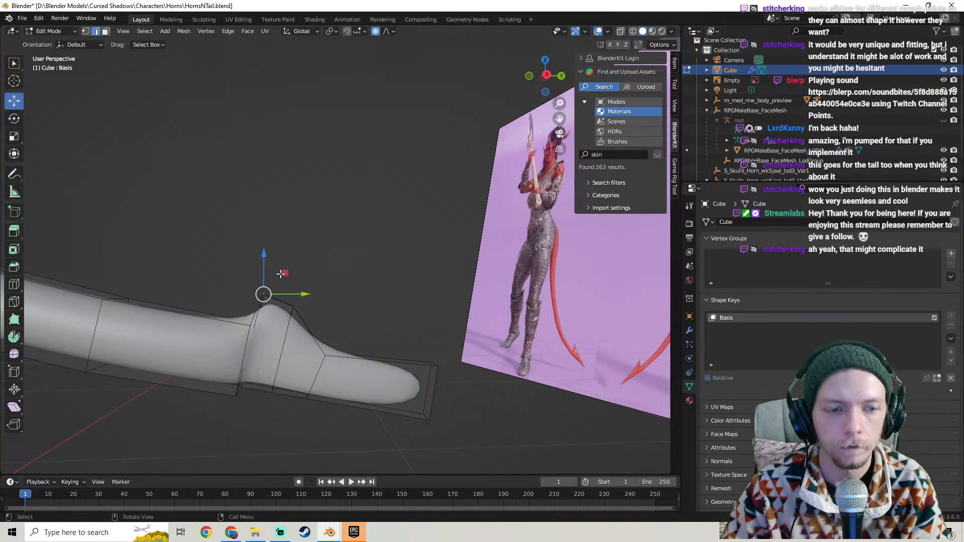
drag(266, 259, 309, 268)
key(ctrl+z)
mouse_move(348, 305)
middle_down()
mouse_move(278, 312)
mouse_move(351, 317)
mouse_move(351, 298)
mouse_move(363, 300)
middle_up()
key(Tab)
scroll(366, 298, down, 2)
Switch to Kolgroth.blend, leave Edit Mode, select the tail's armature and examine its bone chain
click(331, 537)
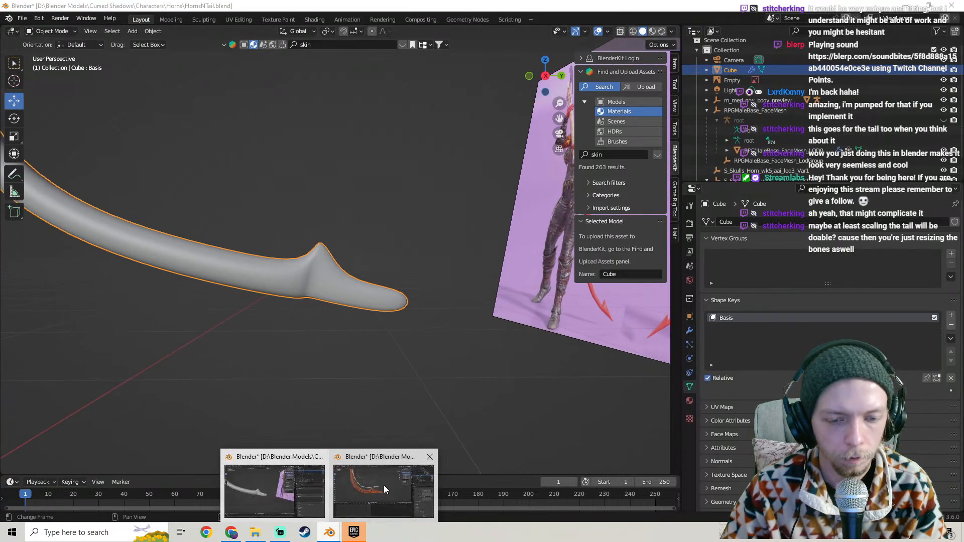
click(382, 487)
middle_drag(450, 285, 421, 252)
scroll(362, 286, down, 4)
key(Tab)
click(430, 255)
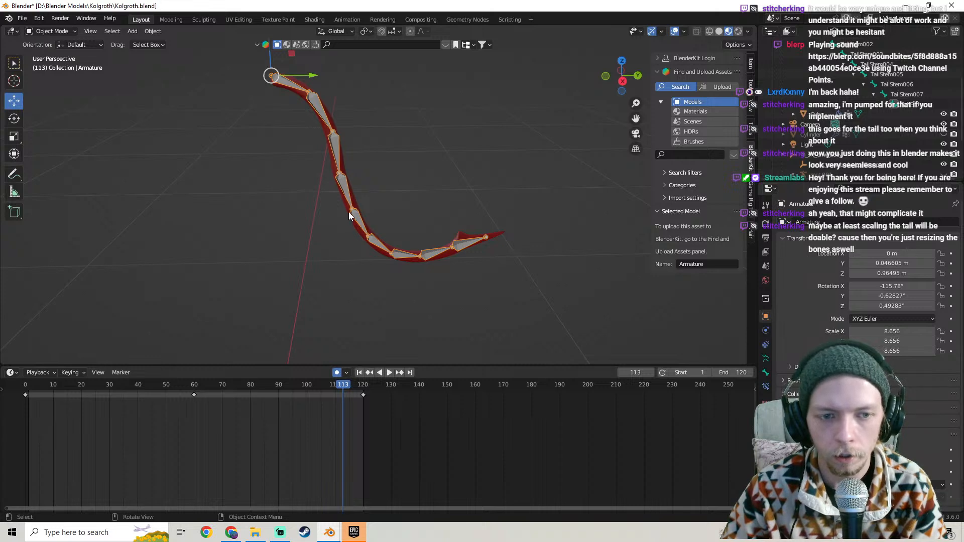
middle_drag(351, 215, 415, 220)
click(287, 322)
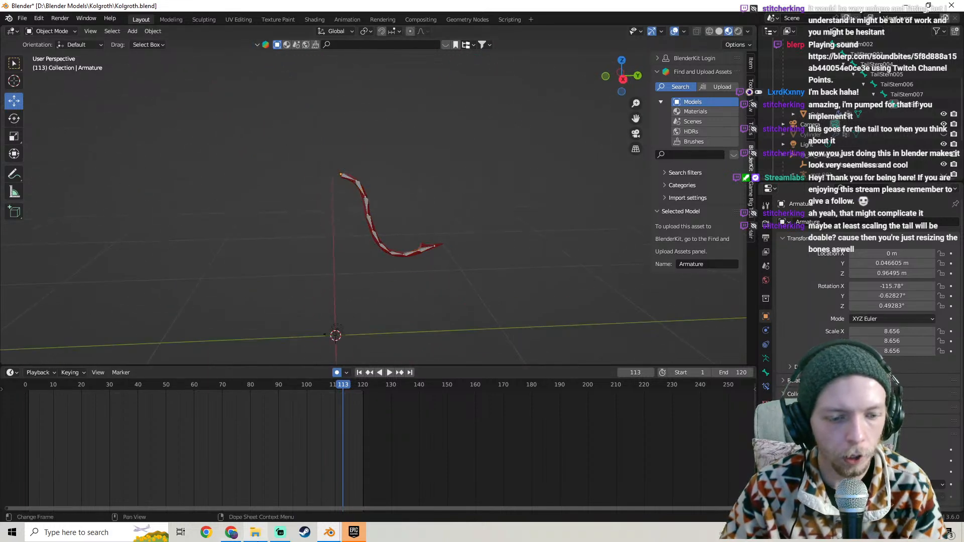
Switch to File Explorer and locate the KolgrothTail file in the Kolgroth folder
click(255, 533)
click(514, 284)
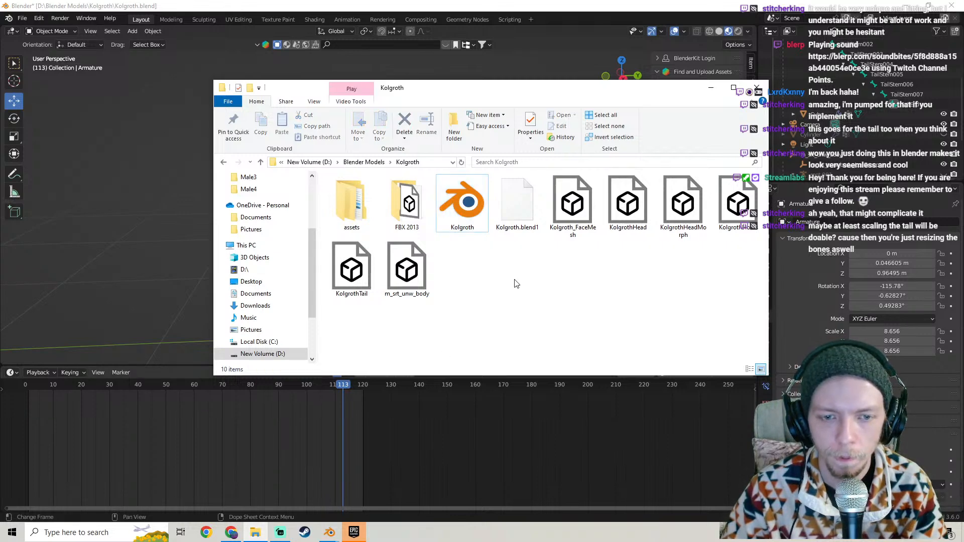
click(350, 284)
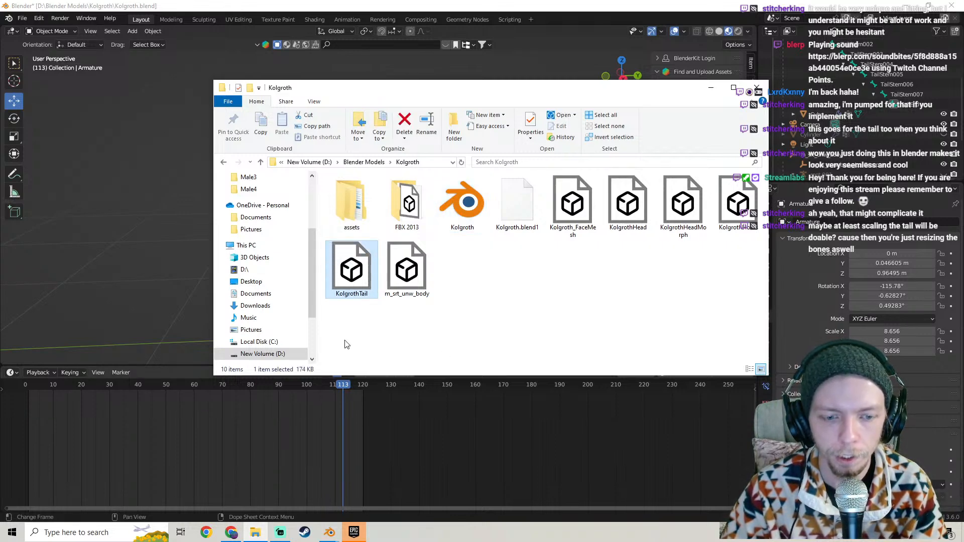
Switch back to HornsNTail.blend and import KolgrothTail.fbx from the D:\Blender Models\Kolgroth folder
click(330, 532)
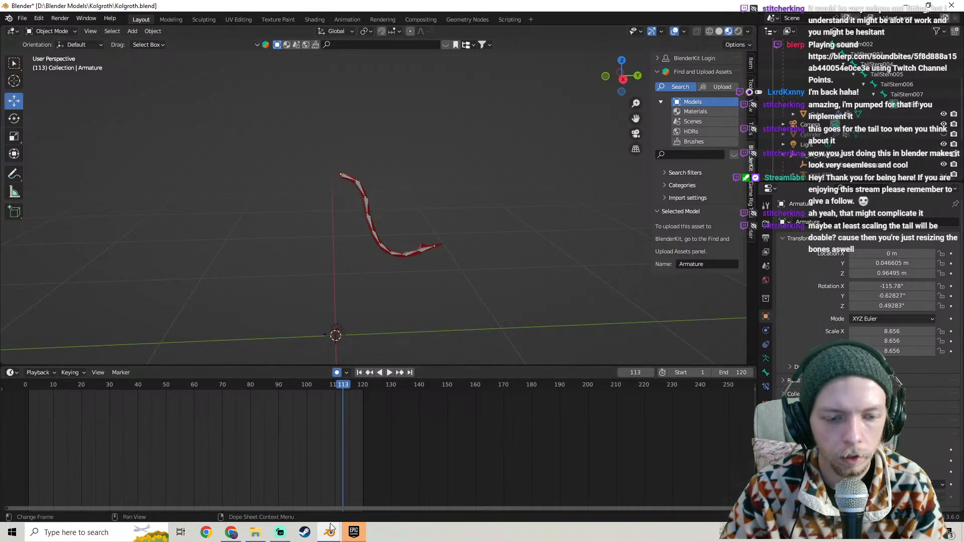
mouse_move(331, 530)
click(383, 489)
scroll(350, 292, down, 5)
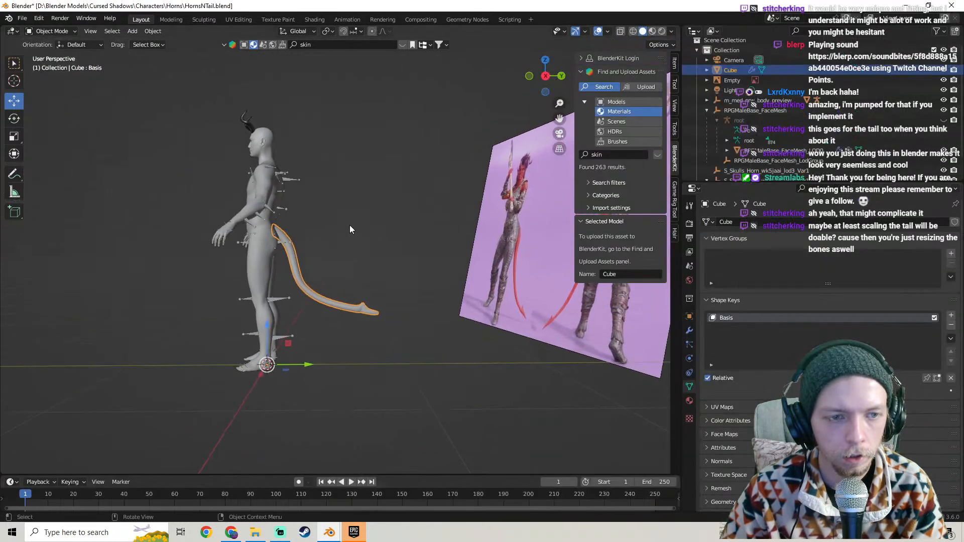
click(350, 236)
click(22, 19)
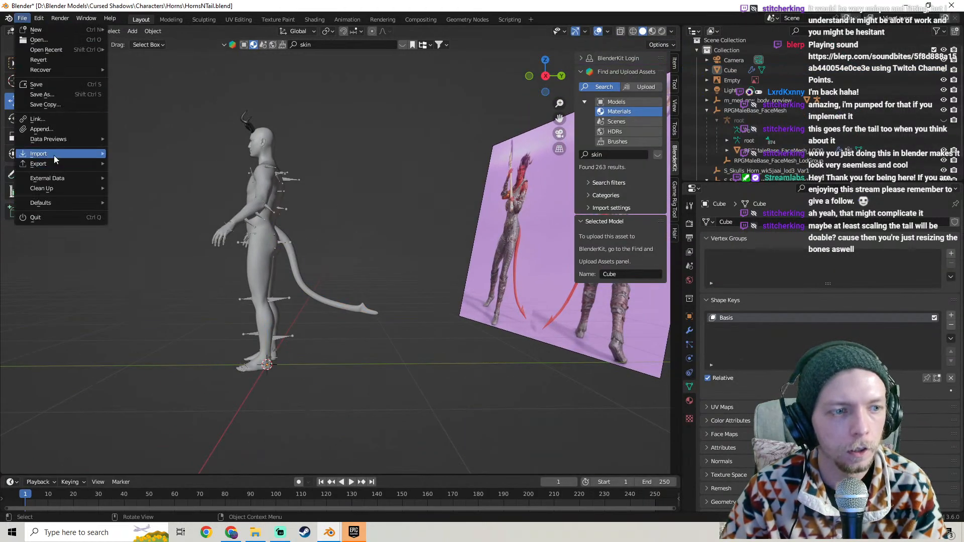
mouse_move(55, 159)
click(165, 274)
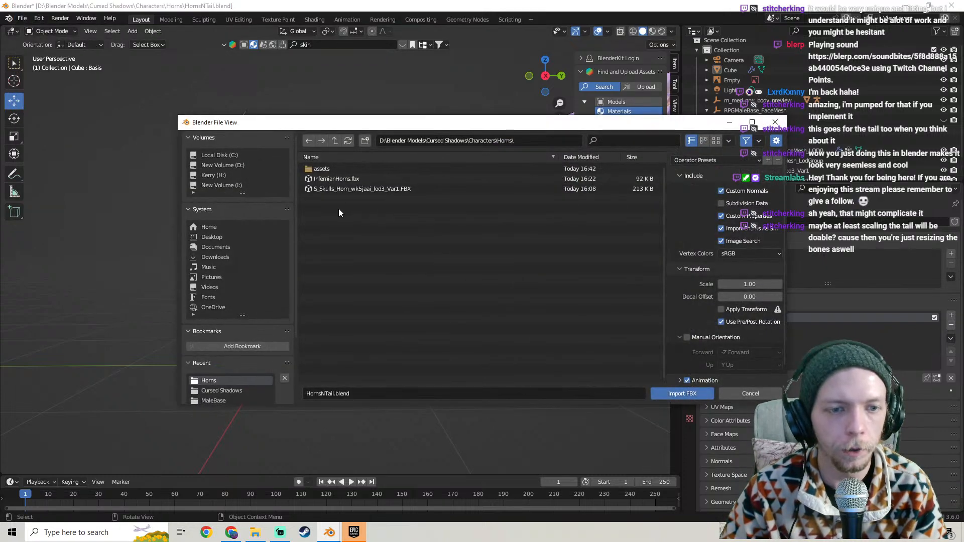
click(248, 165)
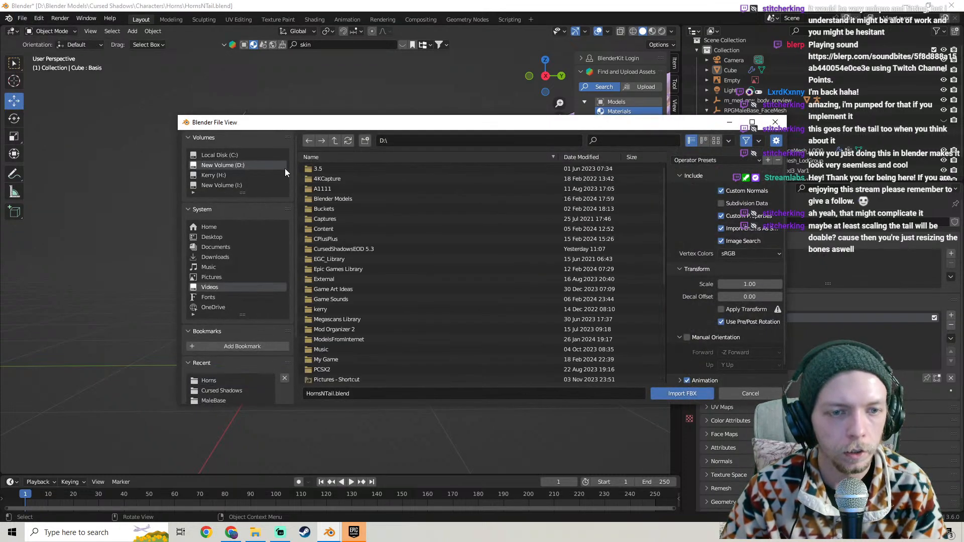
double_click(342, 199)
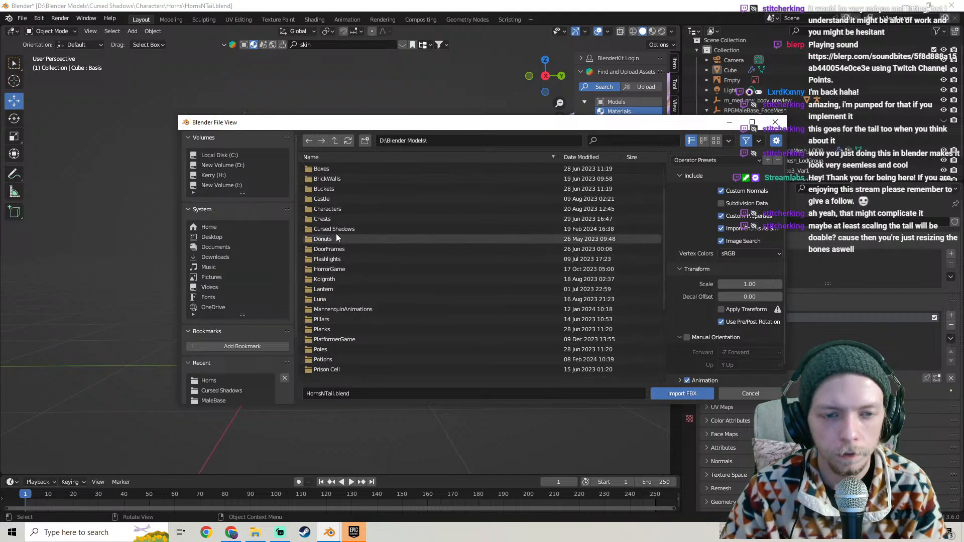
scroll(354, 279, down, 3)
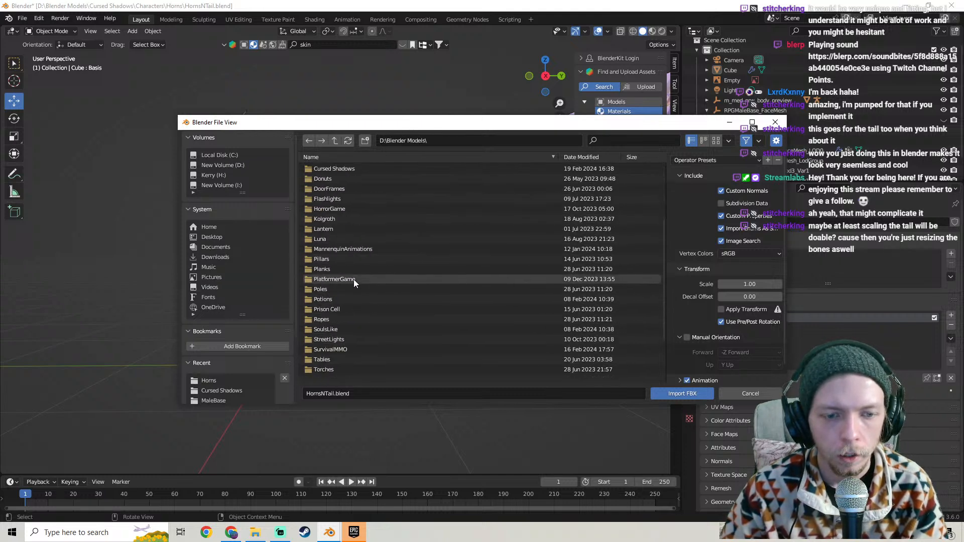
double_click(326, 219)
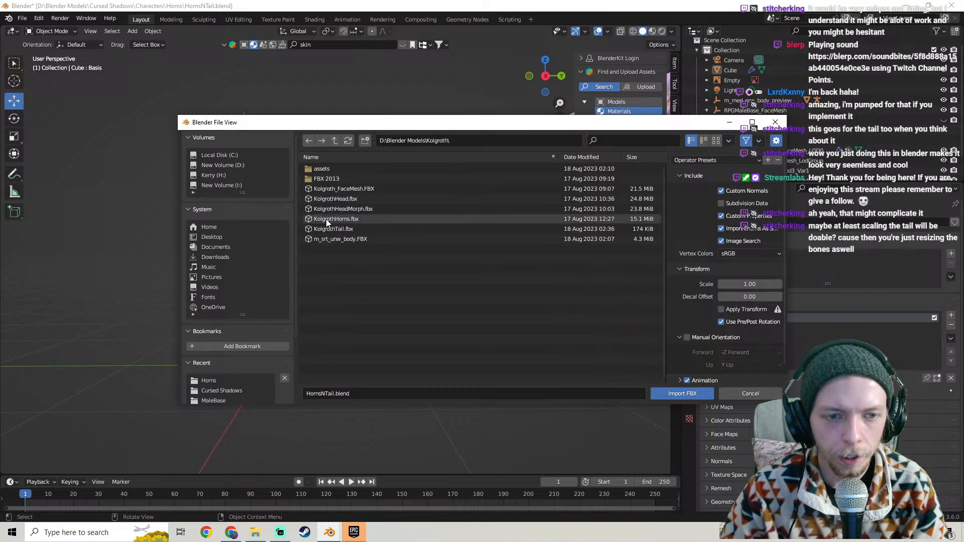
click(333, 229)
click(681, 394)
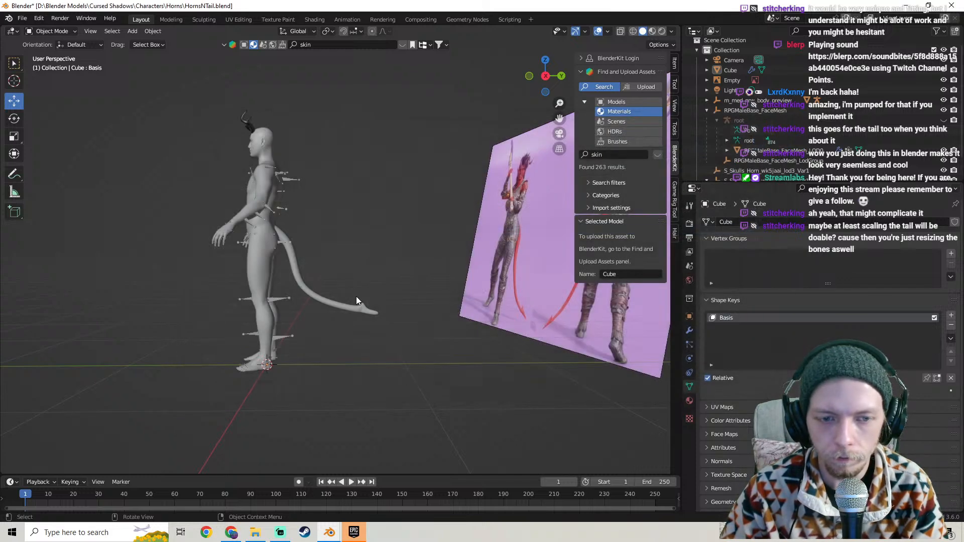
Delete the original tail mesh and select the imported tail mesh in its place
middle_drag(356, 289, 302, 307)
scroll(408, 264, up, 5)
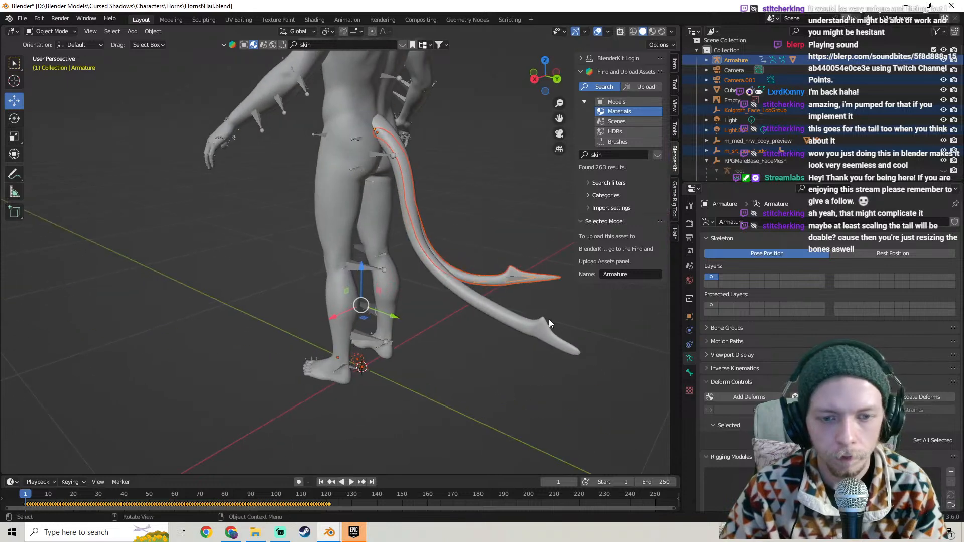
click(513, 316)
key(Delete)
click(460, 271)
scroll(447, 265, up, 4)
shift+middle_drag(443, 271, 409, 320)
scroll(724, 124, down, 3)
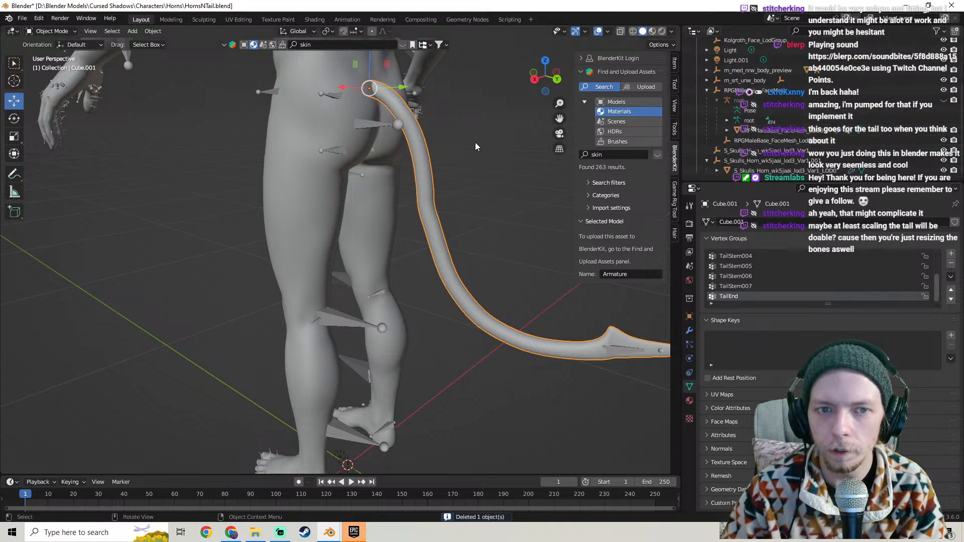
Unhide all hidden objects and reselect the imported tail mesh behind the character
key(alt+h)
click(463, 167)
click(431, 170)
middle_drag(431, 168, 494, 202)
scroll(481, 196, down, 3)
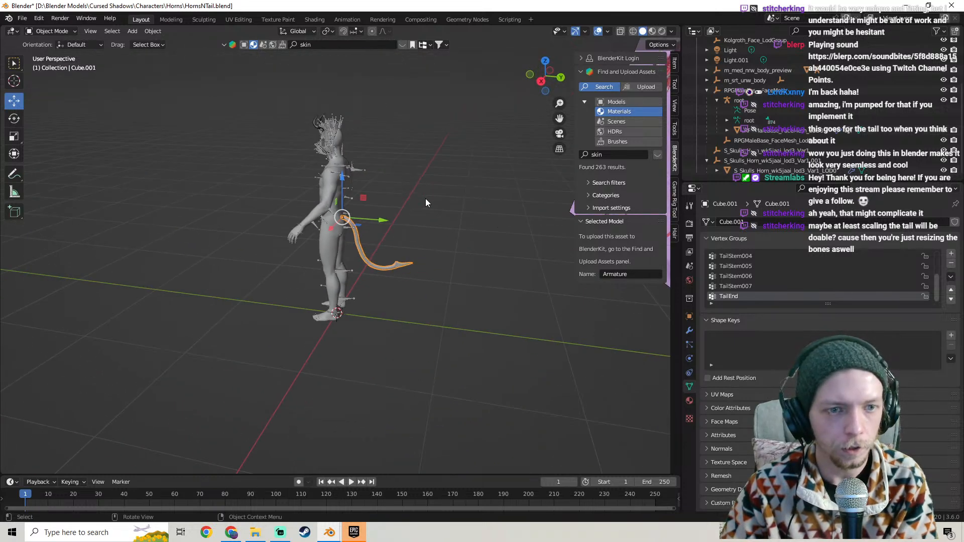
scroll(436, 236, up, 6)
middle_drag(436, 236, 519, 222)
click(493, 282)
click(366, 213)
scroll(363, 210, up, 4)
Enter Edit Mode on the imported tail and examine its mesh beside the tail bones
key(Tab)
scroll(405, 215, down, 3)
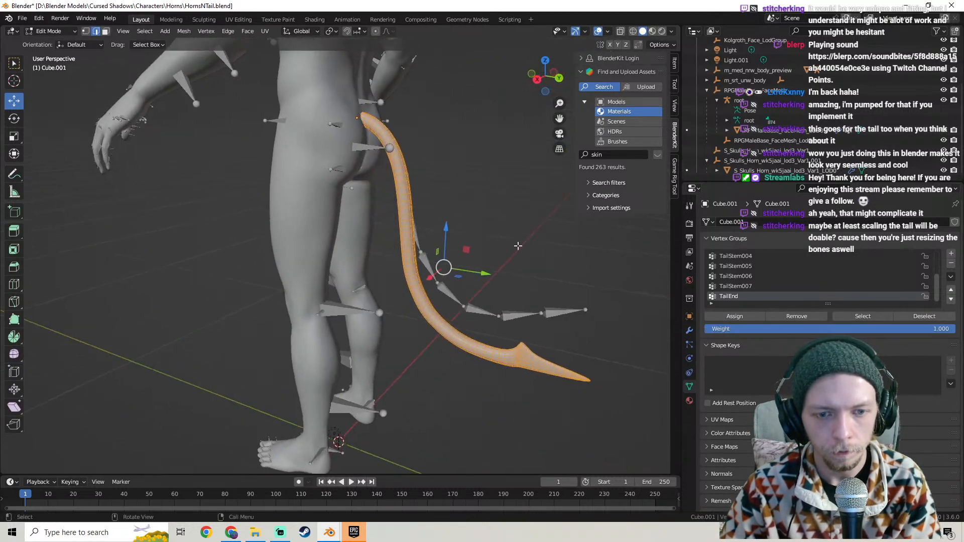
click(470, 313)
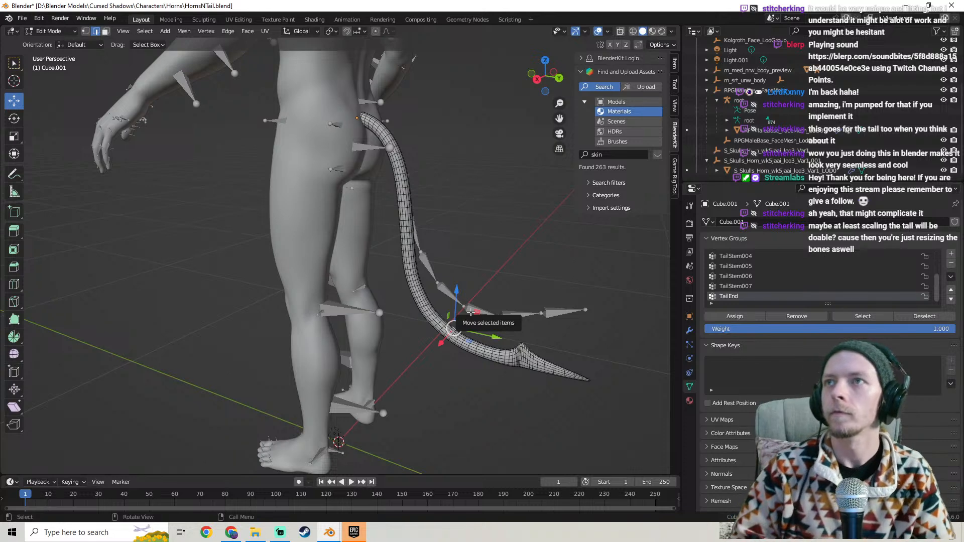
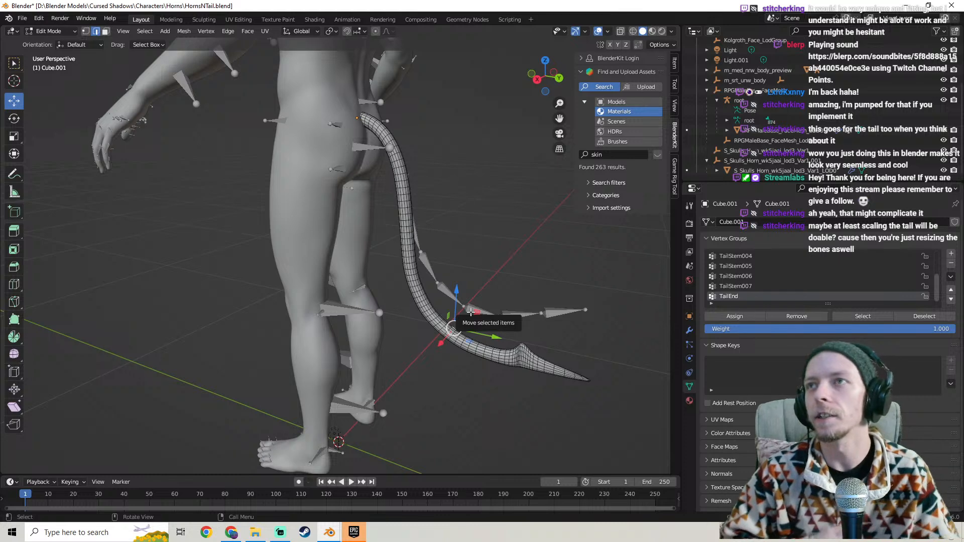
shift+middle_drag(472, 301, 402, 266)
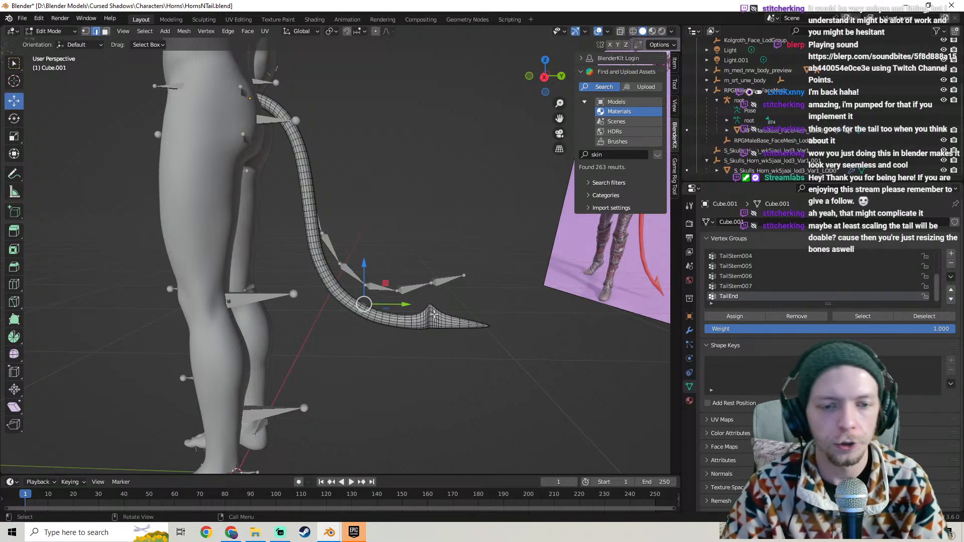
shift+middle_drag(430, 313, 397, 310)
scroll(393, 305, up, 5)
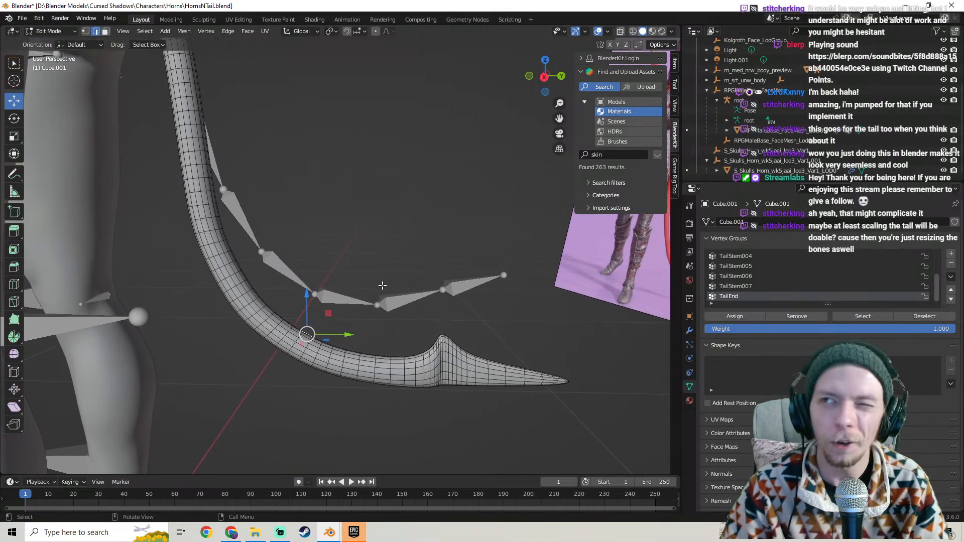
middle_drag(381, 285, 307, 308)
scroll(422, 264, down, 5)
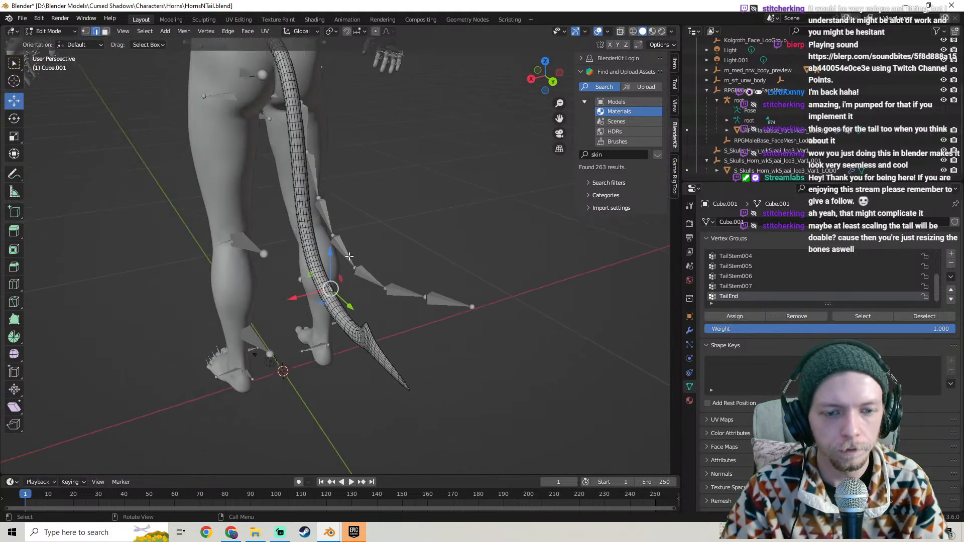
Return to Object Mode and select the imported tail's armature
key(Tab)
middle_drag(392, 205, 422, 234)
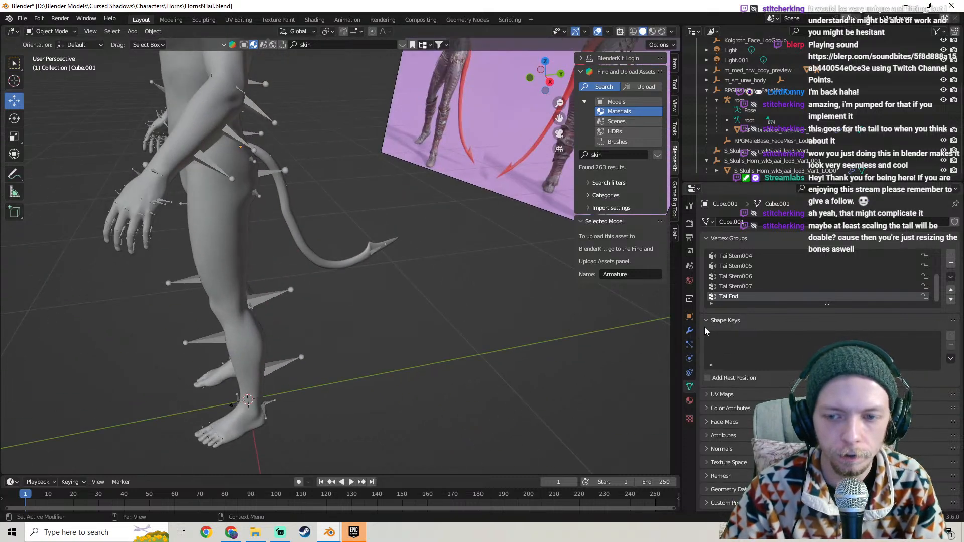
middle_drag(452, 251, 381, 287)
click(467, 295)
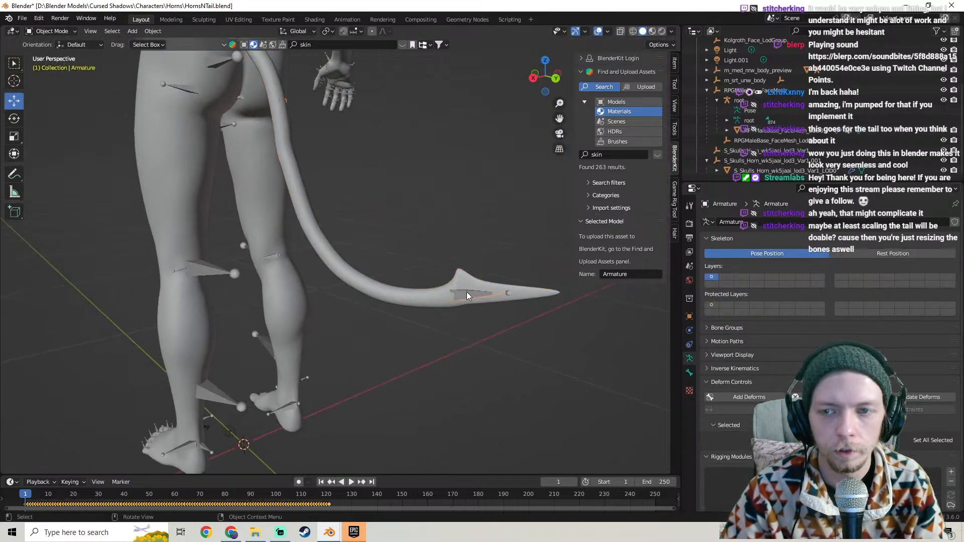
Clear the imported tail mesh's parent and delete the leftover tail armature behind the character
shift+click(419, 292)
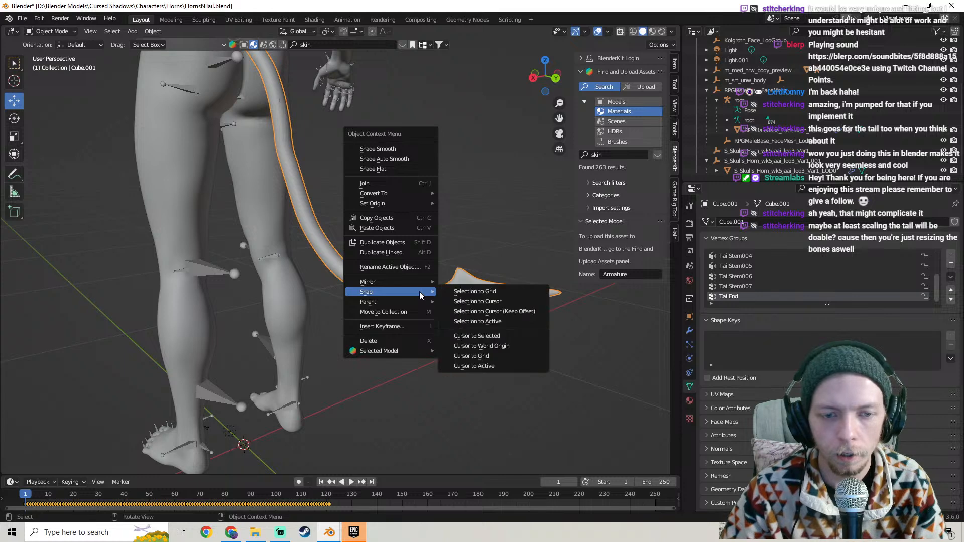
mouse_move(413, 300)
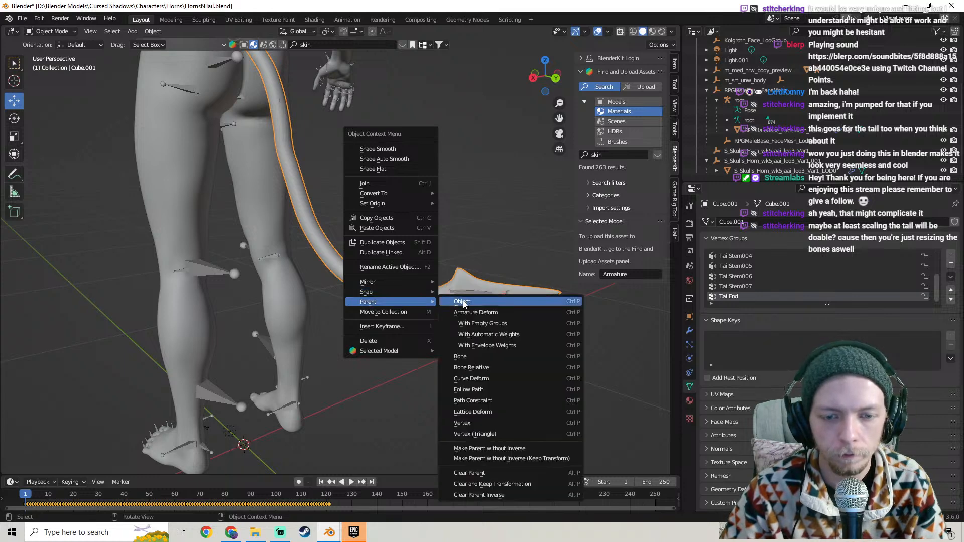
click(471, 473)
scroll(424, 293, down, 13)
middle_drag(423, 293, 371, 249)
scroll(516, 253, down, 5)
scroll(420, 290, up, 3)
scroll(383, 284, up, 3)
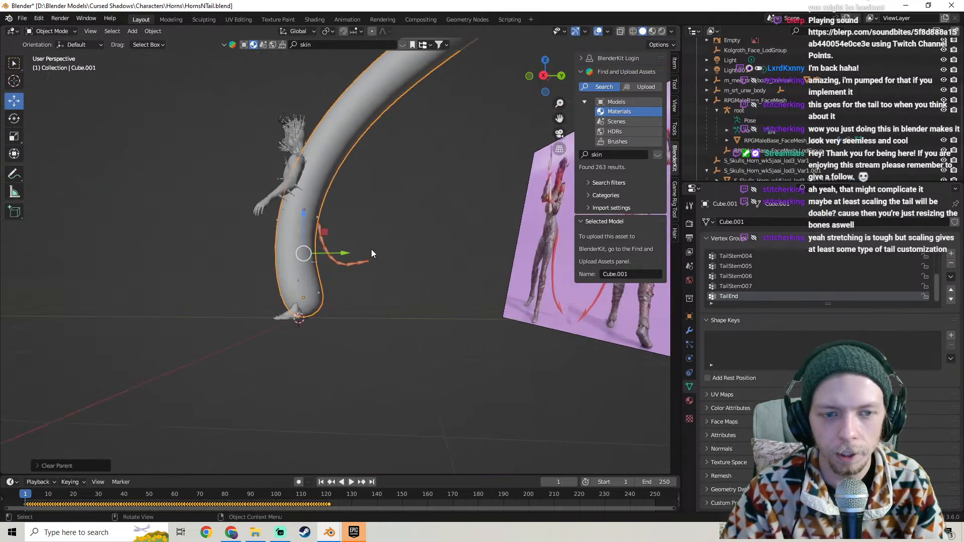
click(348, 266)
key(Delete)
Select the oversized tail mesh and scale it down uniformly to fit the character's body
click(342, 166)
scroll(382, 180, down, 6)
shift+middle_drag(400, 176, 414, 333)
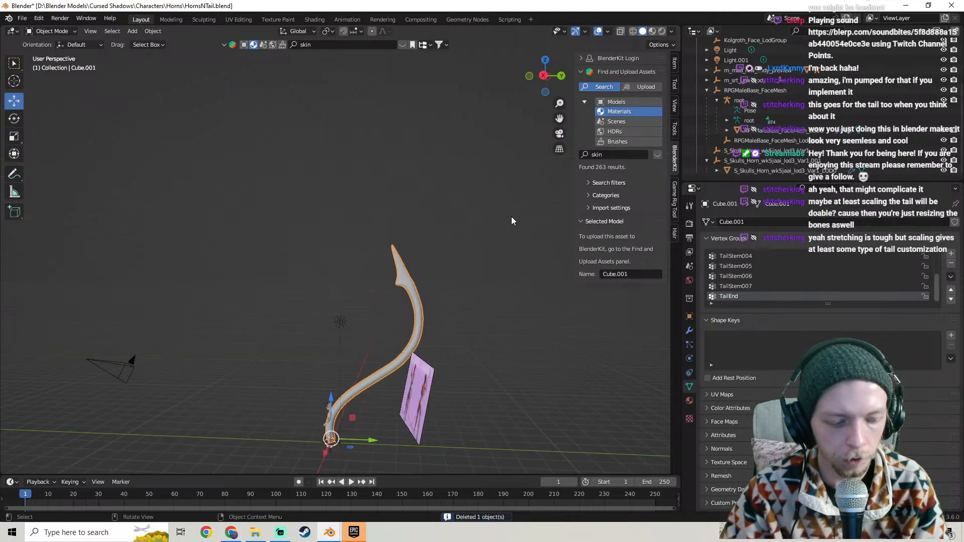
key(s)
click(361, 412)
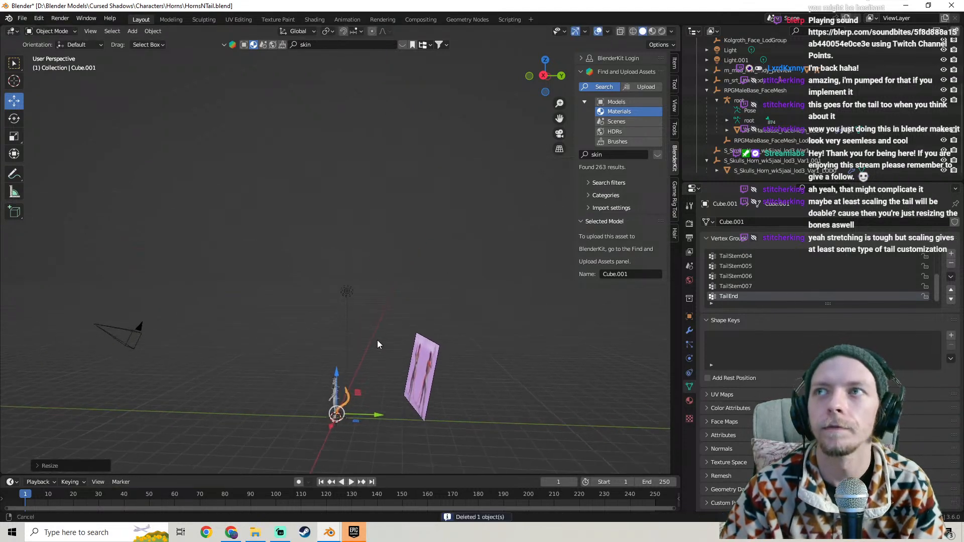
shift+middle_drag(375, 353, 390, 215)
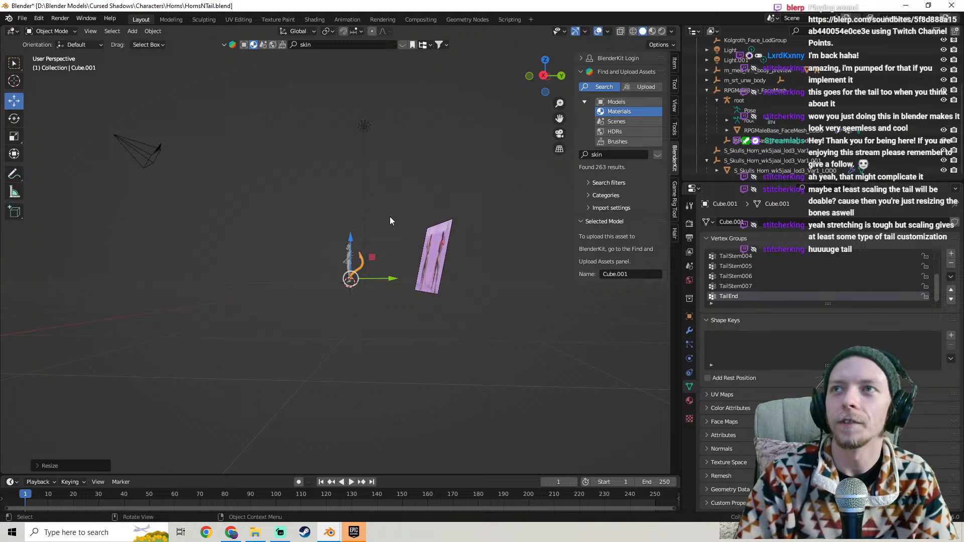
scroll(287, 304, up, 8)
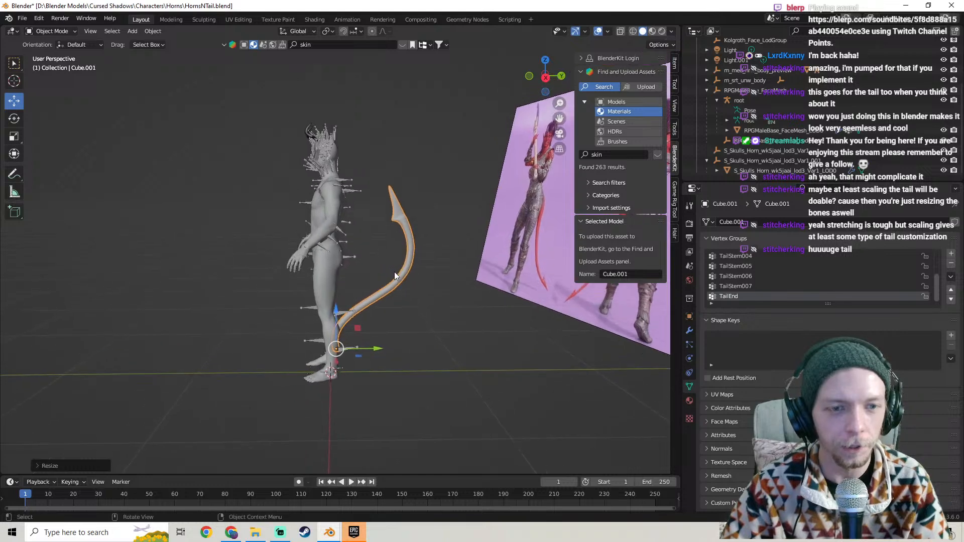
scroll(394, 269, up, 4)
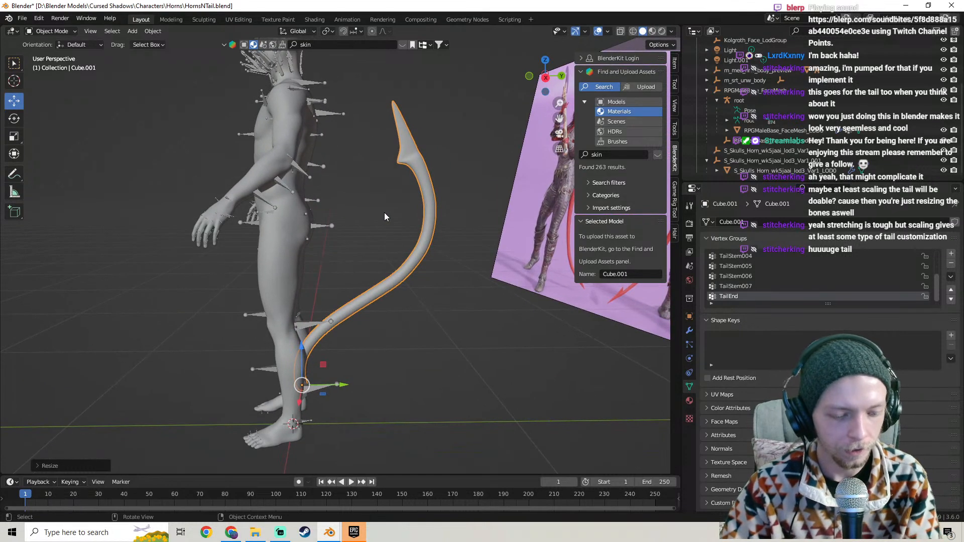
key(r)
key(x)
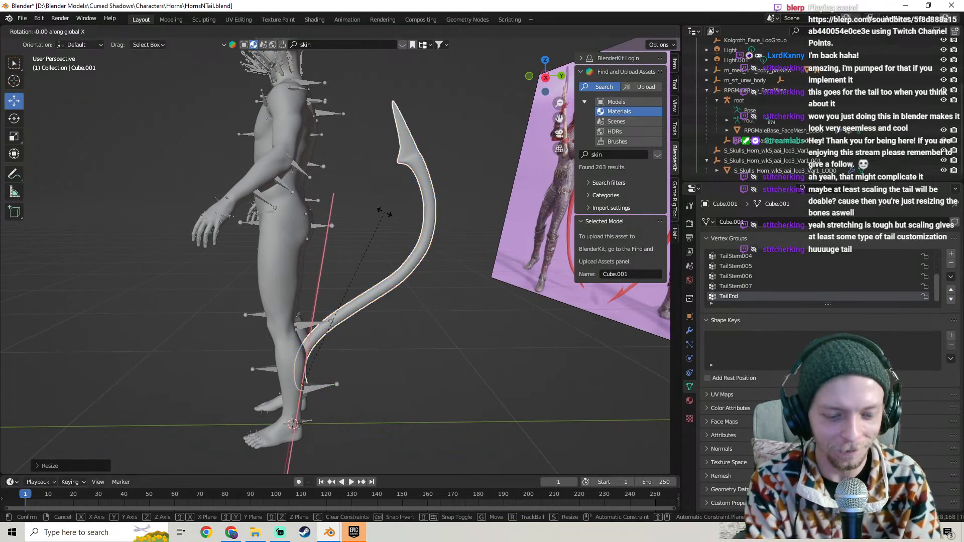
right_click(384, 212)
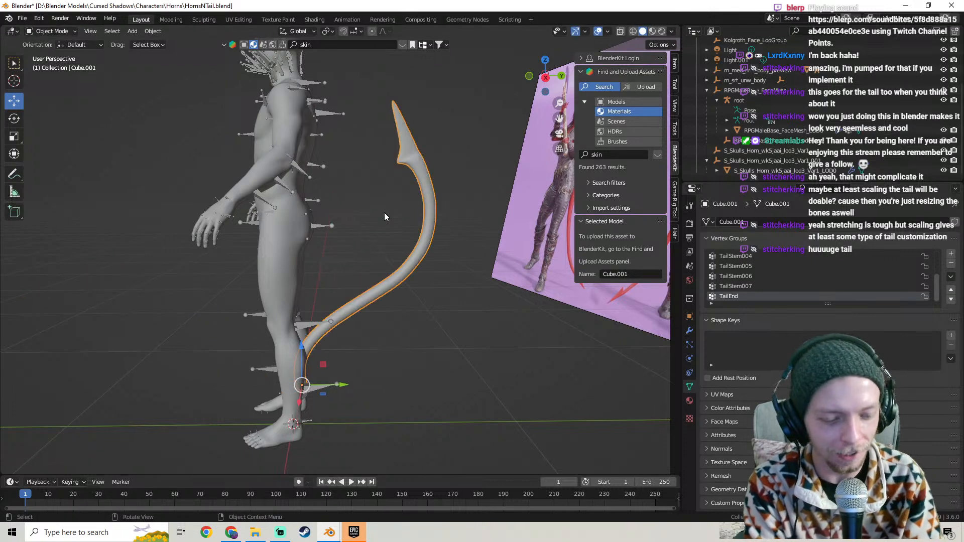
Rotate the tail mesh -90° about the X axis and raise it until its base meets the character's lower back
text(rx-90)
key(Return)
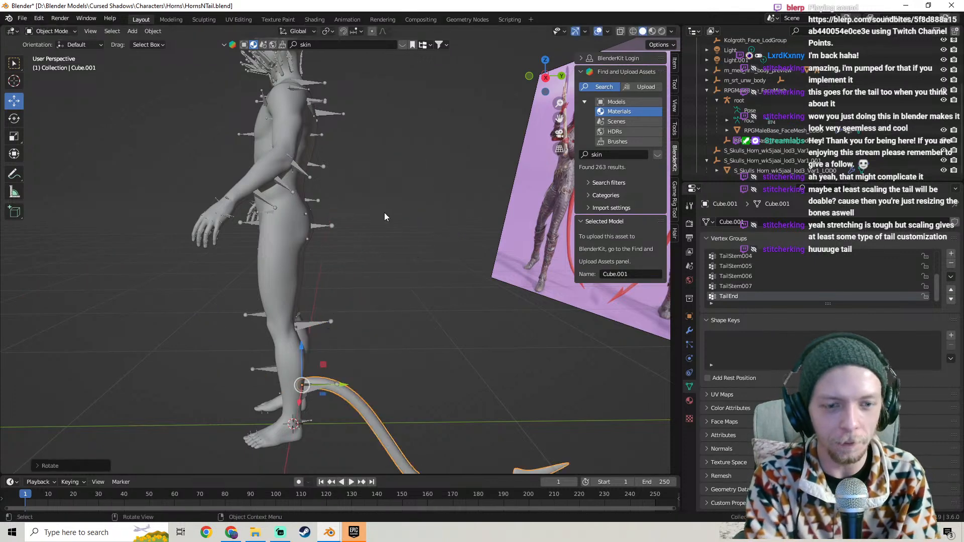
shift+middle_drag(328, 330, 316, 261)
drag(290, 281, 295, 96)
scroll(310, 124, down, 4)
shift+middle_drag(361, 178, 374, 191)
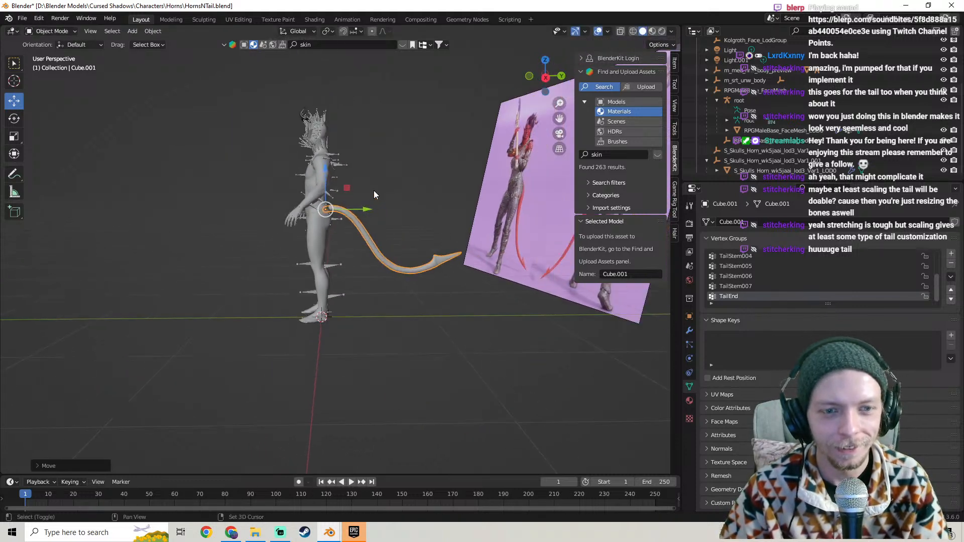
Scale the tail down slightly and tilt it further about the global X axis so it hangs down behind the legs
scroll(394, 187, up, 3)
key(s)
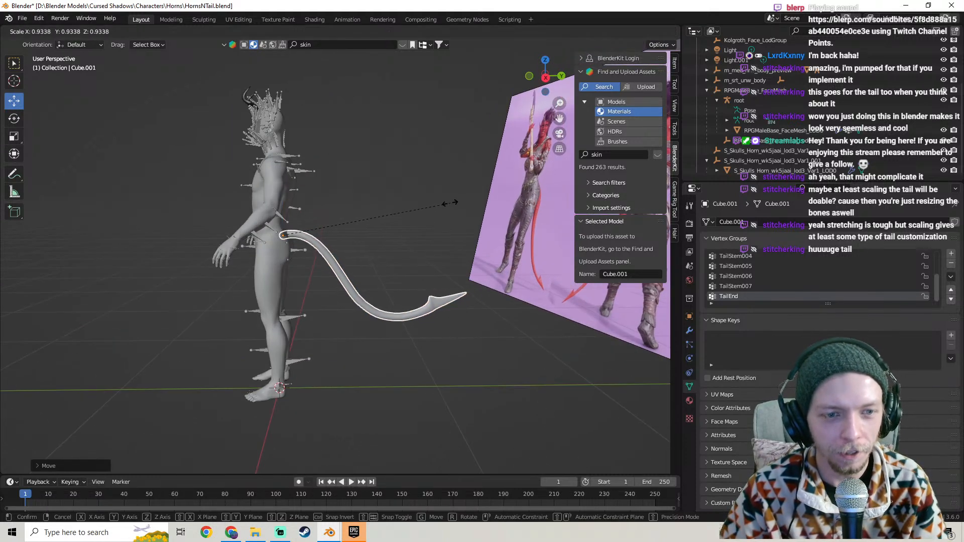
click(424, 212)
scroll(411, 206, up, 3)
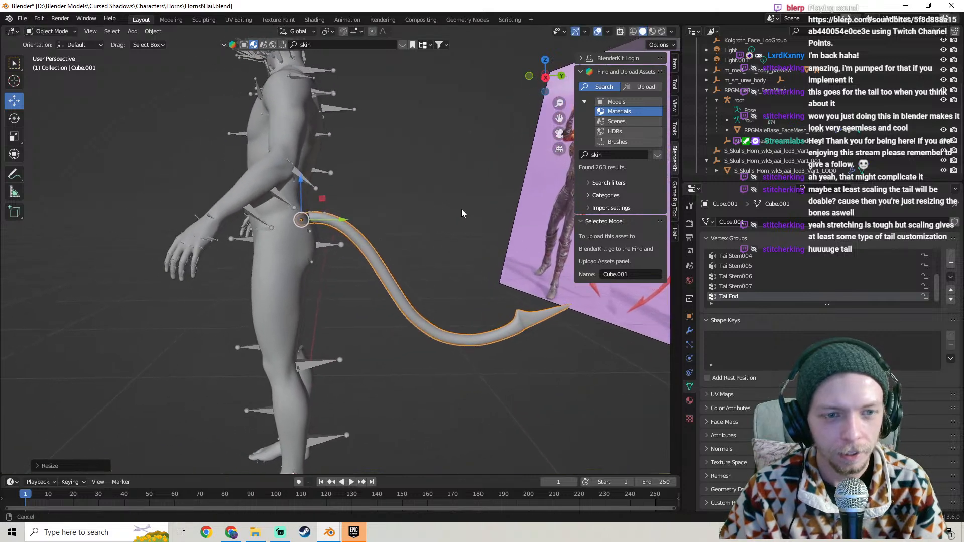
middle_drag(461, 212, 453, 210)
key(r)
key(x)
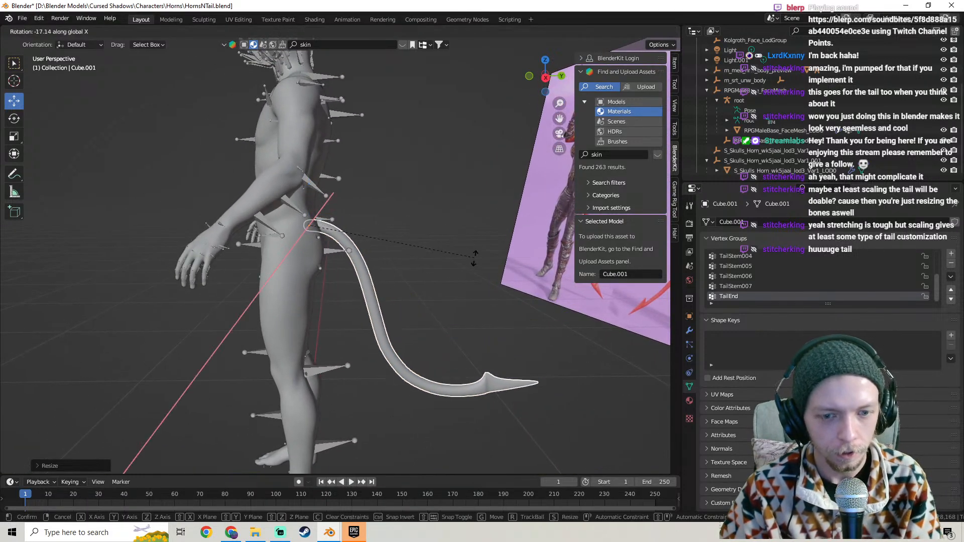
click(481, 280)
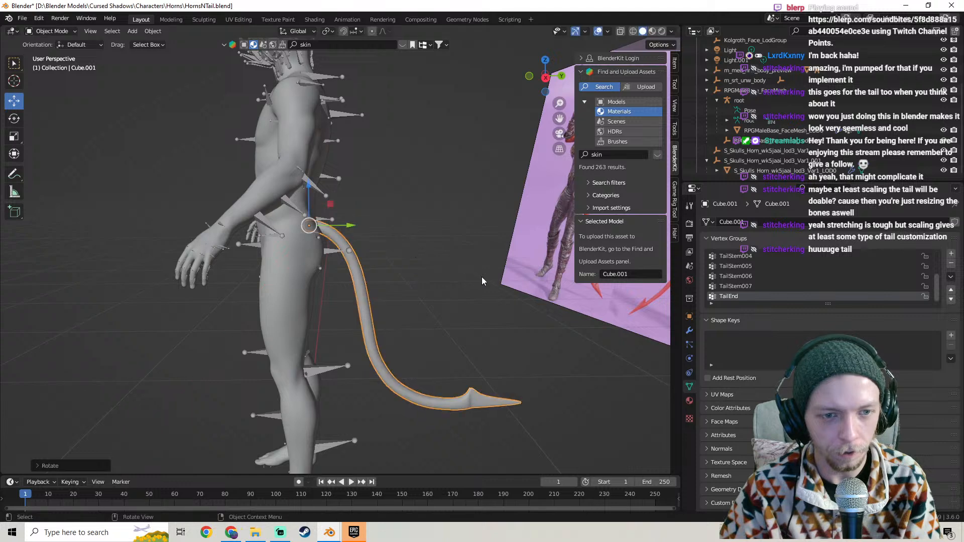
middle_drag(452, 279, 396, 229)
Select the horns and try out their Key 1 and Key 2 shape keys, leaving both values at 0
click(429, 251)
scroll(427, 248, down, 3)
scroll(396, 203, up, 4)
scroll(396, 203, up, 2)
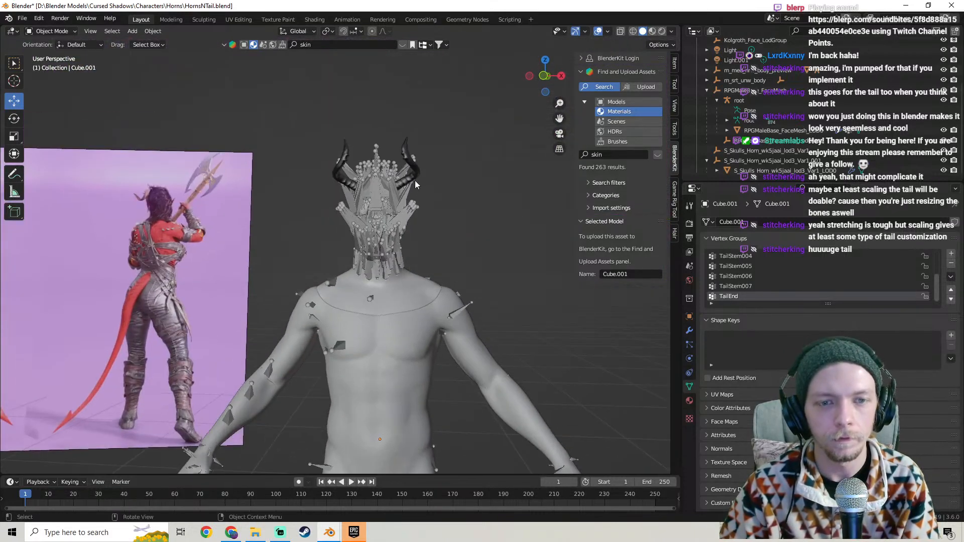
click(417, 177)
scroll(748, 393, down, 1)
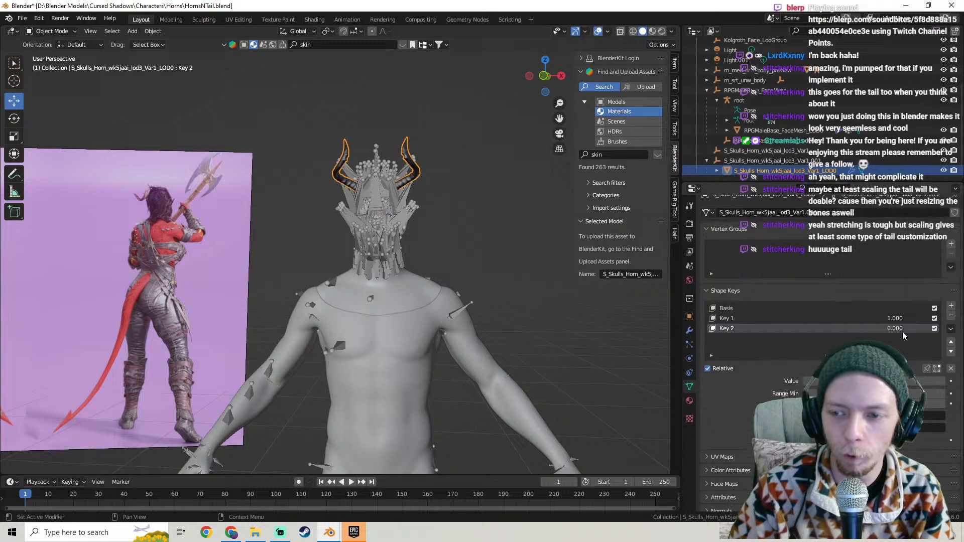
drag(843, 381, 913, 381)
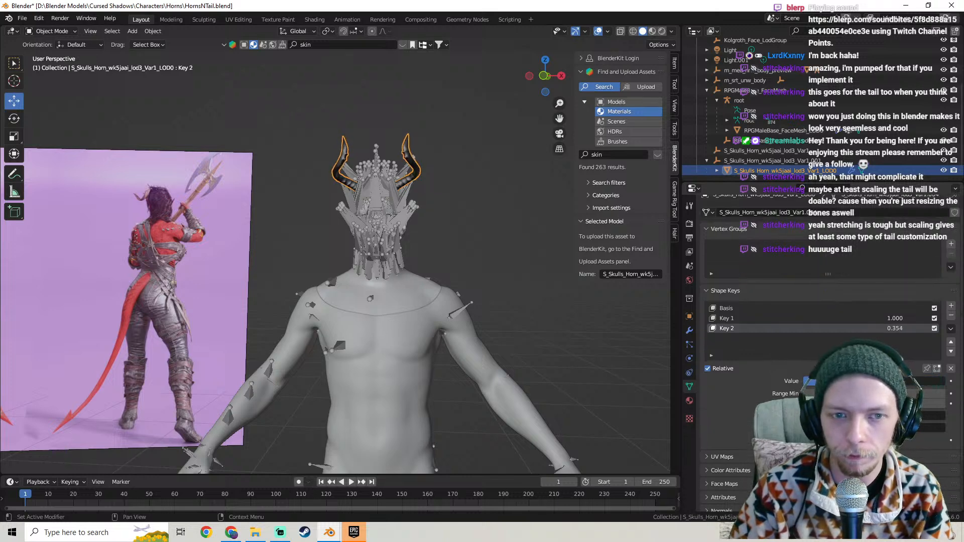
mouse_move(806, 381)
mouse_down()
mouse_move(948, 382)
mouse_move(805, 381)
mouse_up()
click(757, 318)
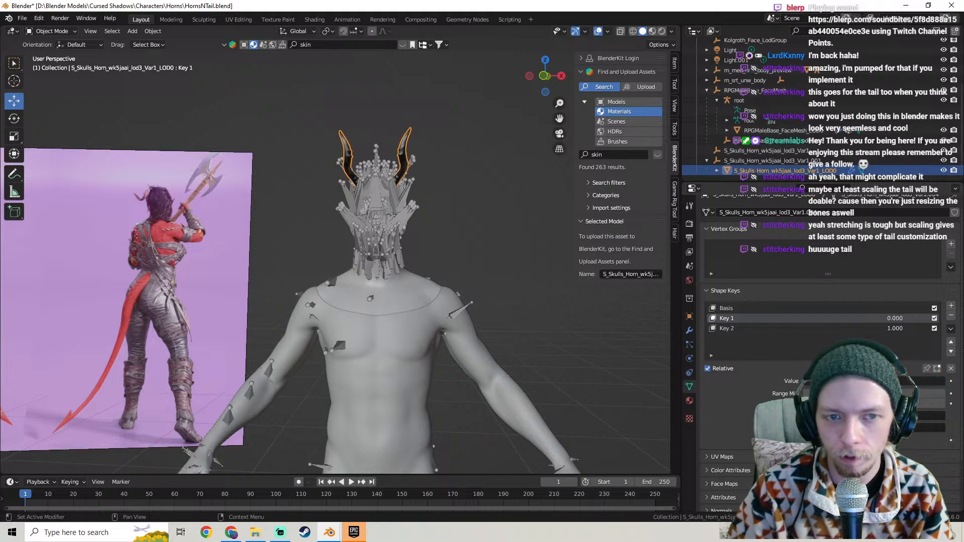
click(762, 329)
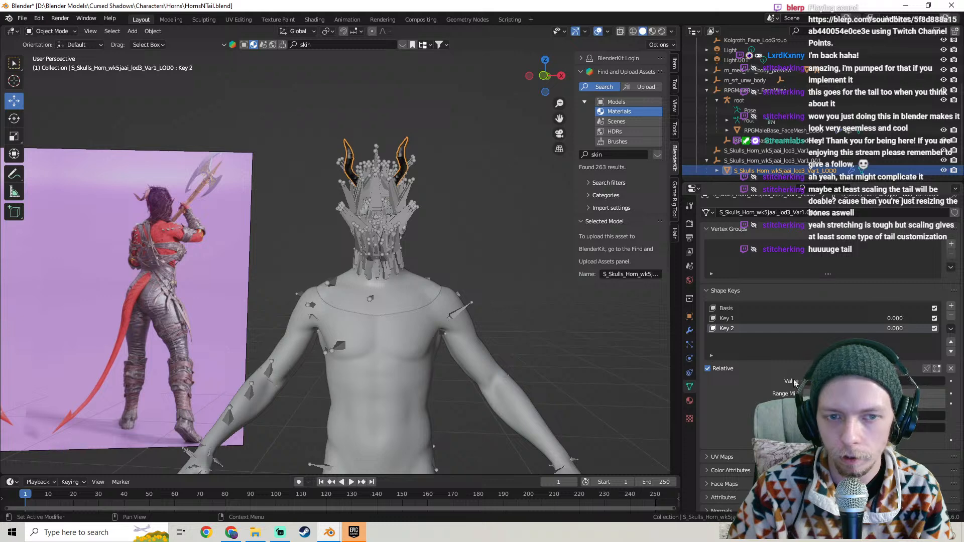
Hide the face mesh's bone rig that covers the head and reselect the horns
middle_drag(454, 200, 362, 271)
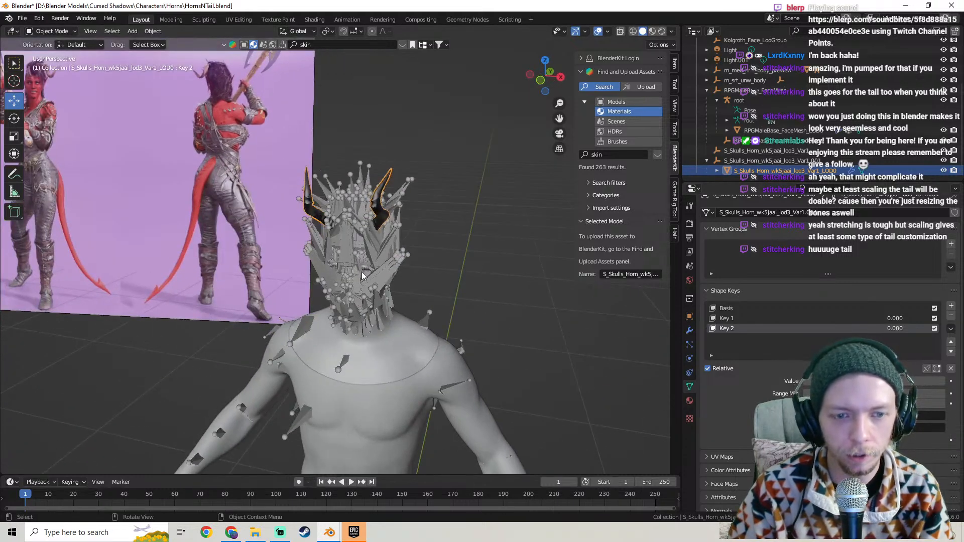
click(362, 273)
key(h)
click(382, 221)
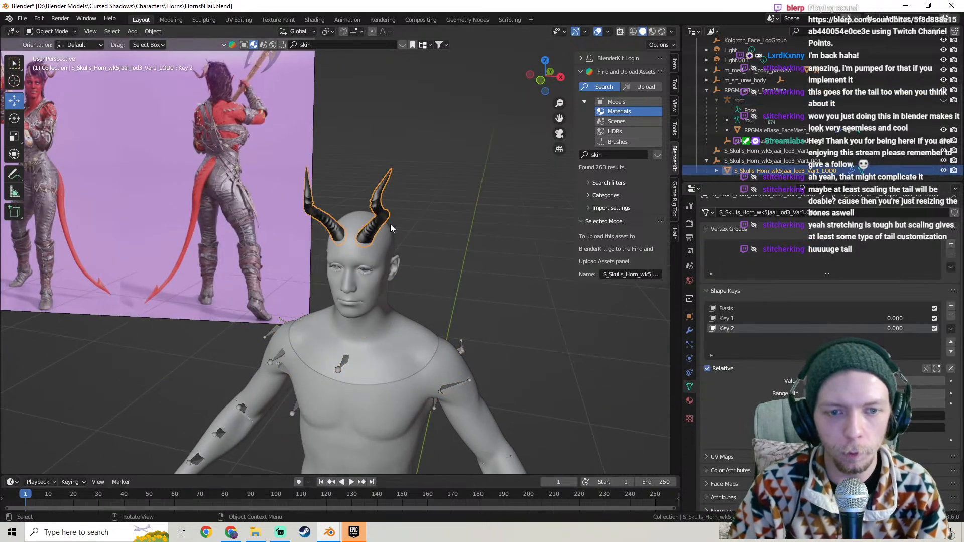
middle_drag(387, 226, 389, 211)
Set the horns' Key 2 shape key to 1 and Key 1 to about 0.77
drag(863, 394, 904, 394)
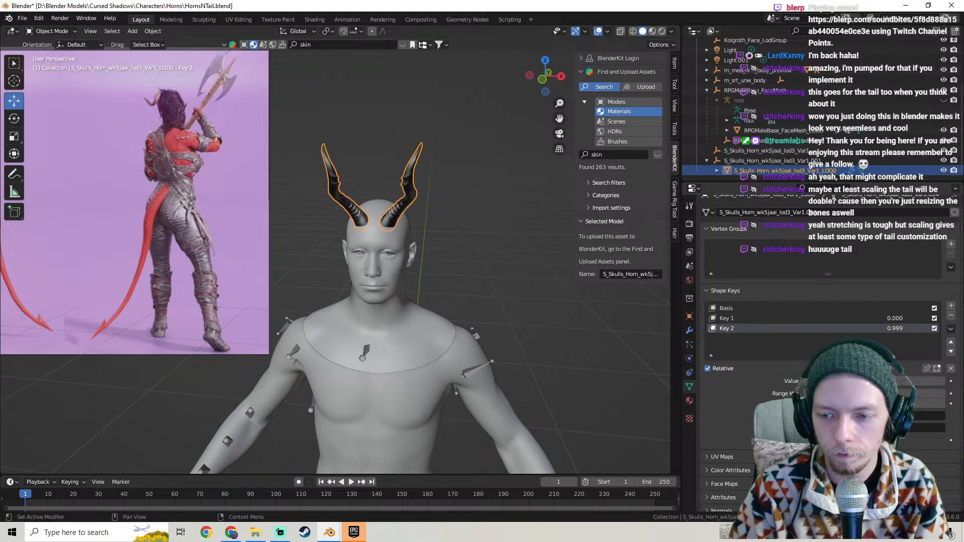
key(ctrl+z)
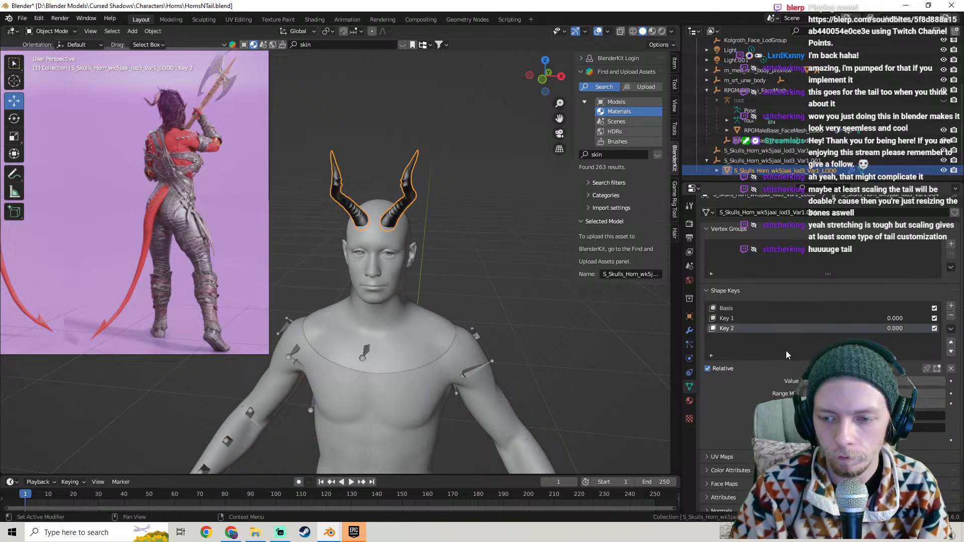
drag(854, 381, 939, 381)
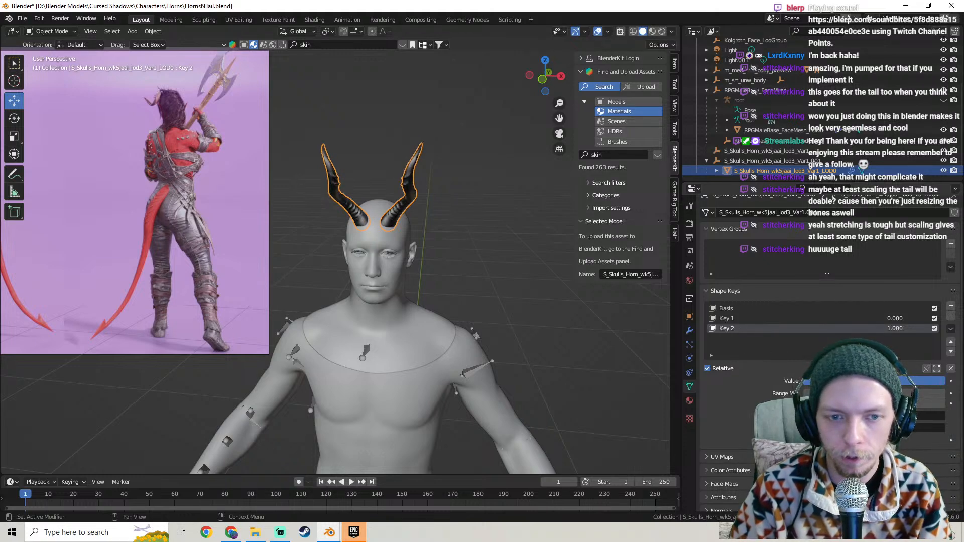
click(736, 319)
drag(853, 381, 911, 381)
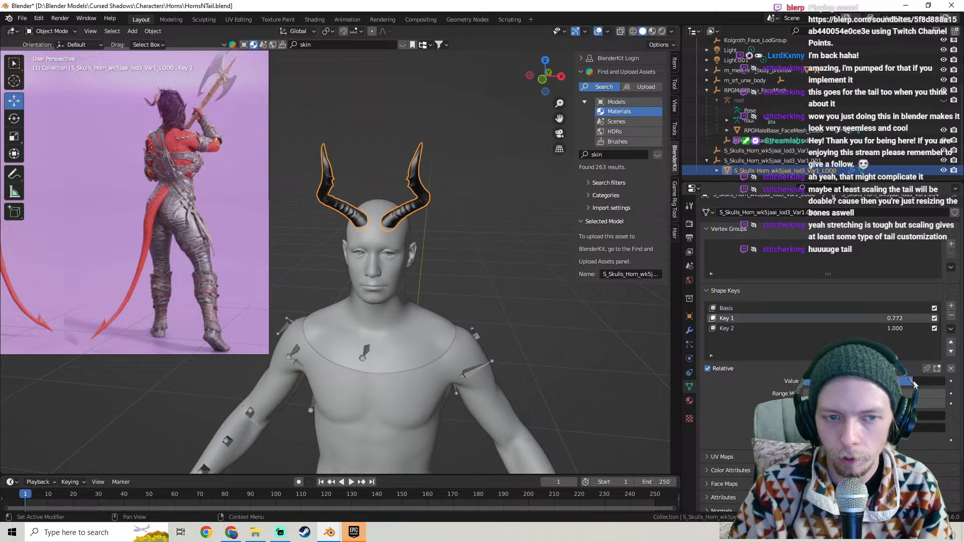
Select the tail mesh again and save the HornsNTail file
middle_drag(383, 265, 321, 273)
click(297, 330)
middle_drag(298, 330, 387, 246)
scroll(387, 211, down, 4)
middle_drag(387, 199, 353, 282)
scroll(402, 229, up, 4)
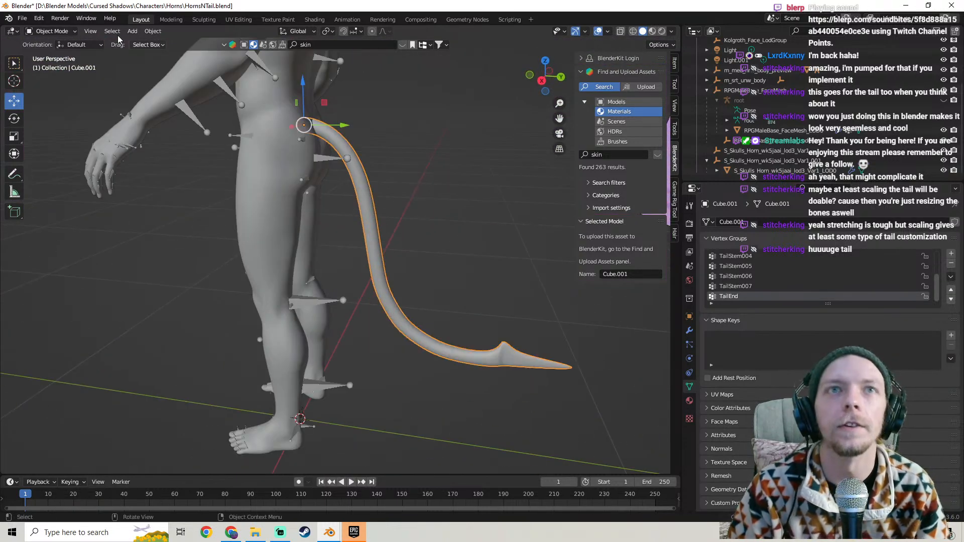
click(22, 18)
click(46, 86)
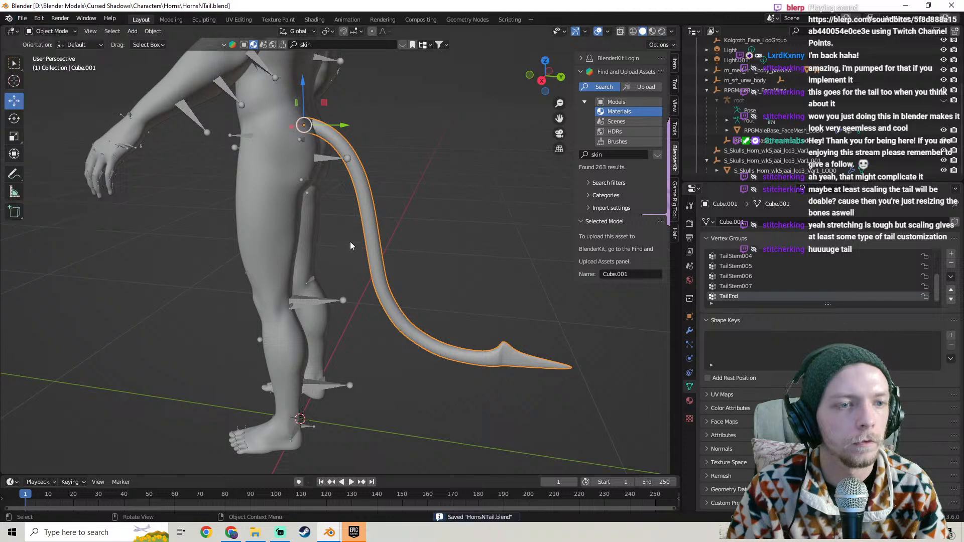
Examine the tail's attachment at the lower back and its overall shape down to the arrow tip
scroll(341, 242, up, 3)
middle_drag(367, 209, 315, 282)
scroll(324, 279, up, 4)
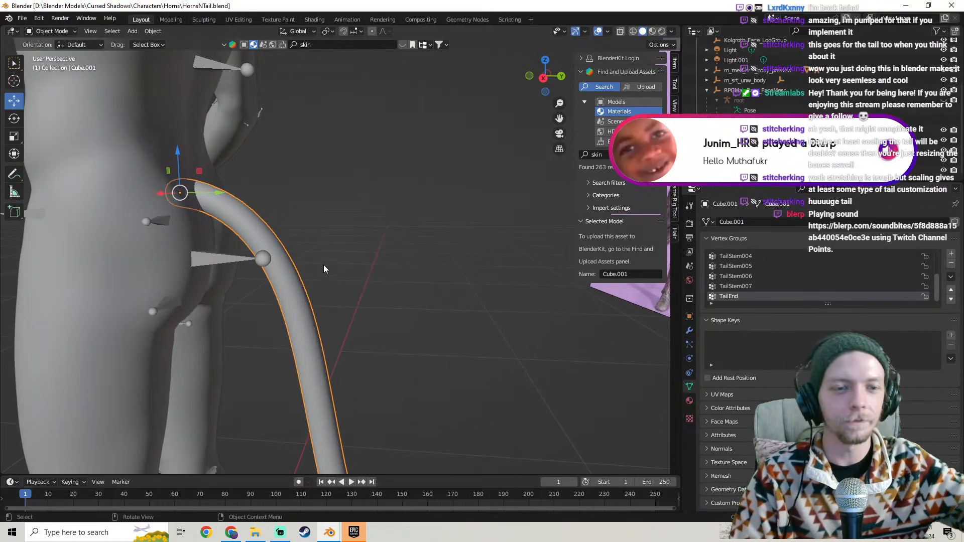
scroll(323, 264, down, 7)
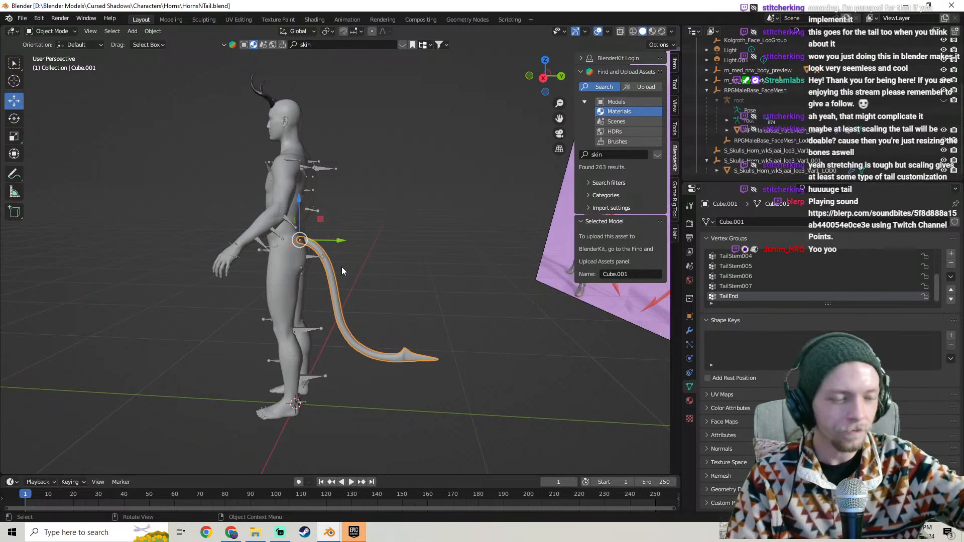
scroll(345, 269, up, 6)
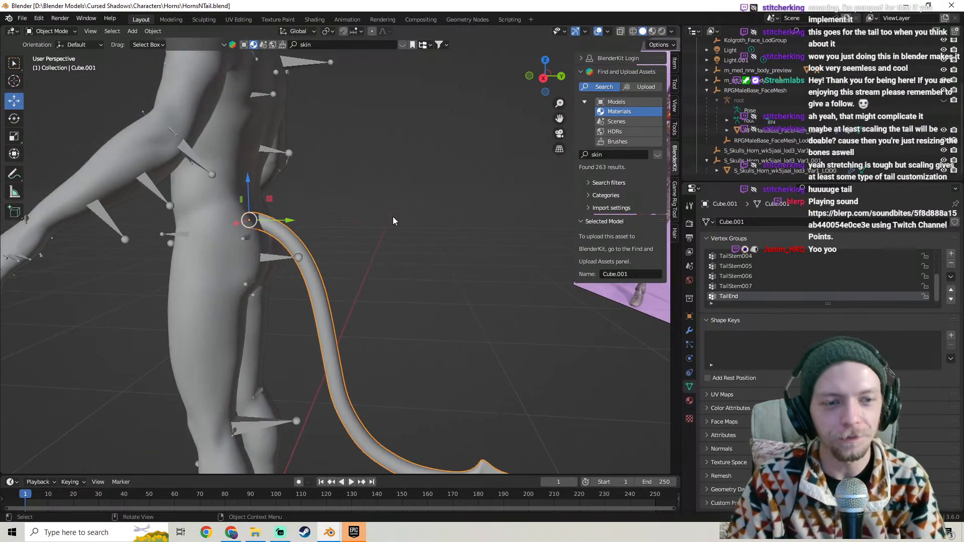
click(381, 210)
scroll(379, 210, down, 5)
middle_drag(375, 97, 412, 272)
scroll(412, 272, up, 3)
click(424, 366)
shift+middle_drag(423, 366, 284, 221)
click(262, 201)
Switch to the Blender window with the Kolgroth project and close it
mouse_move(329, 531)
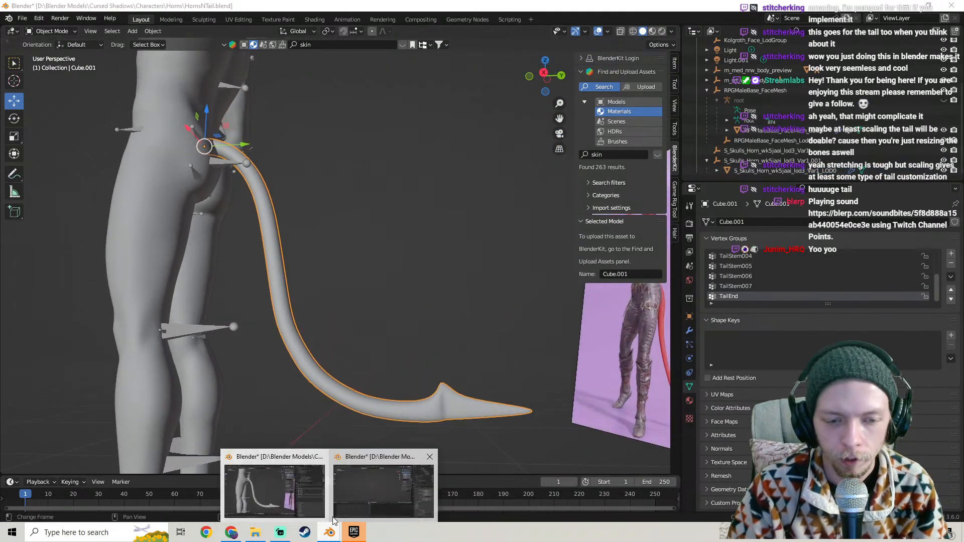
click(369, 485)
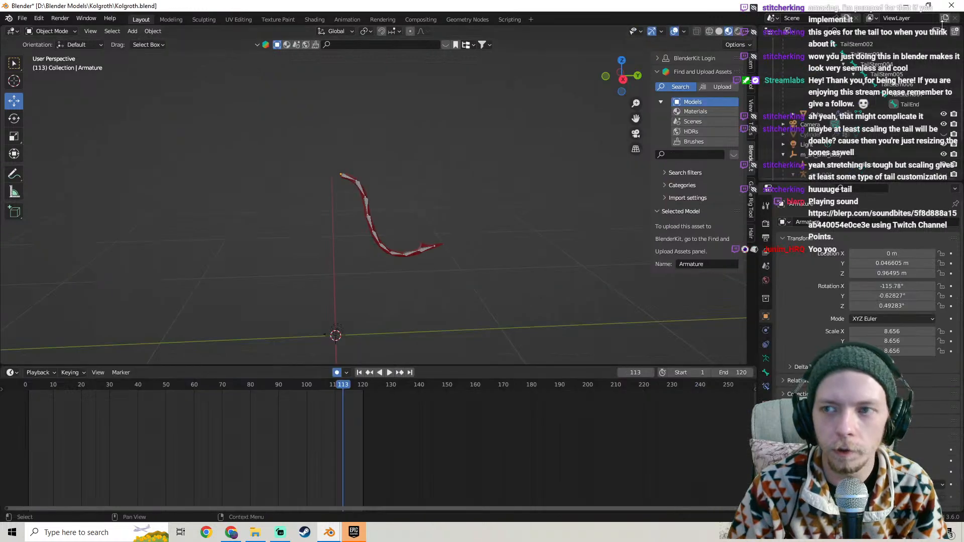
click(952, 6)
click(485, 288)
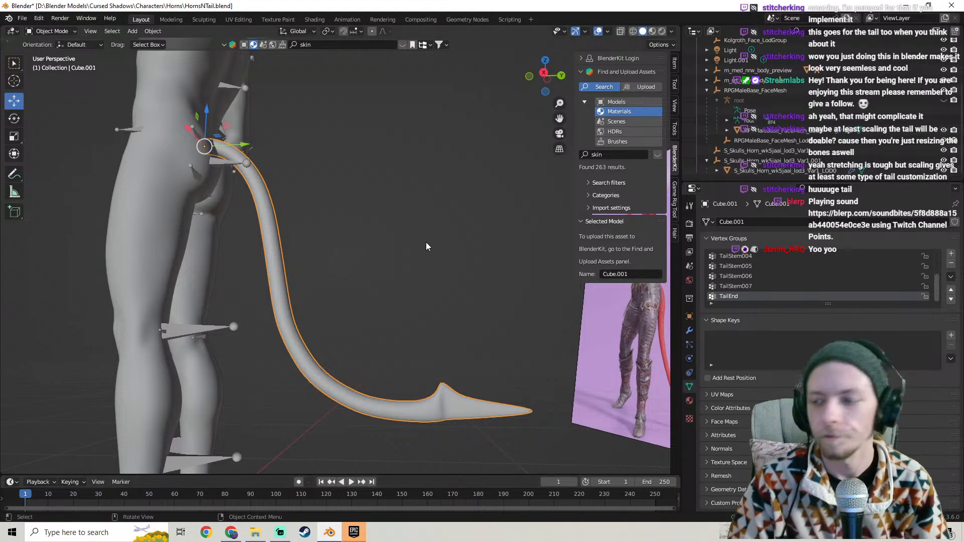
Save the HornsNTail file with the tail mesh fitted to the body
scroll(429, 261, down, 2)
middle_drag(428, 261, 317, 253)
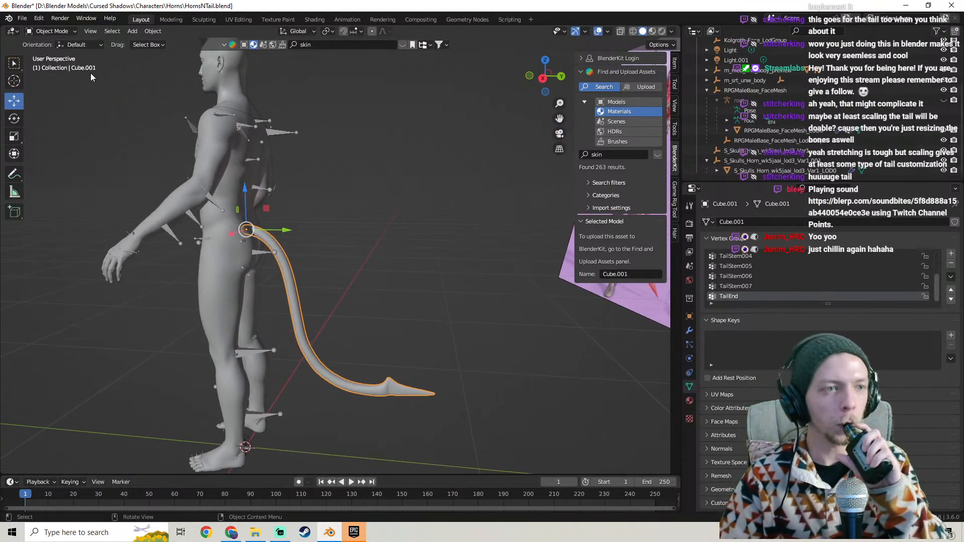
click(28, 16)
click(36, 84)
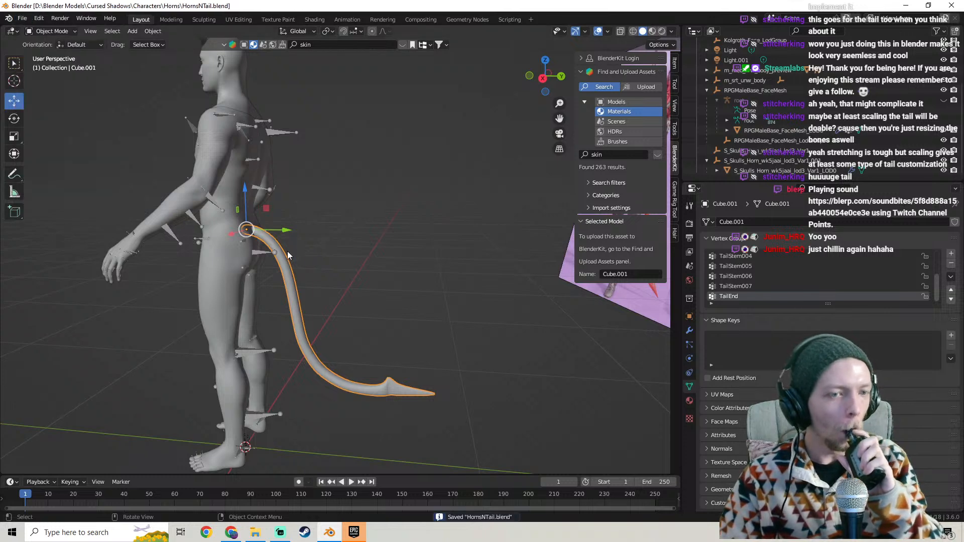
Move the tail mesh slightly at its attachment on the lower back and check the fit from the side
middle_drag(392, 224, 284, 189)
scroll(387, 283, up, 4)
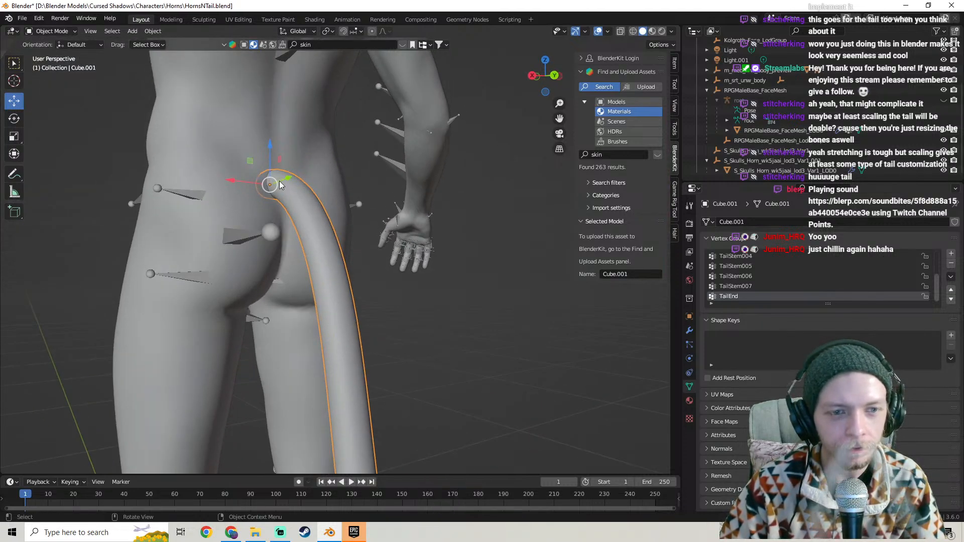
middle_drag(265, 146, 325, 191)
scroll(325, 192, down, 6)
scroll(350, 261, up, 2)
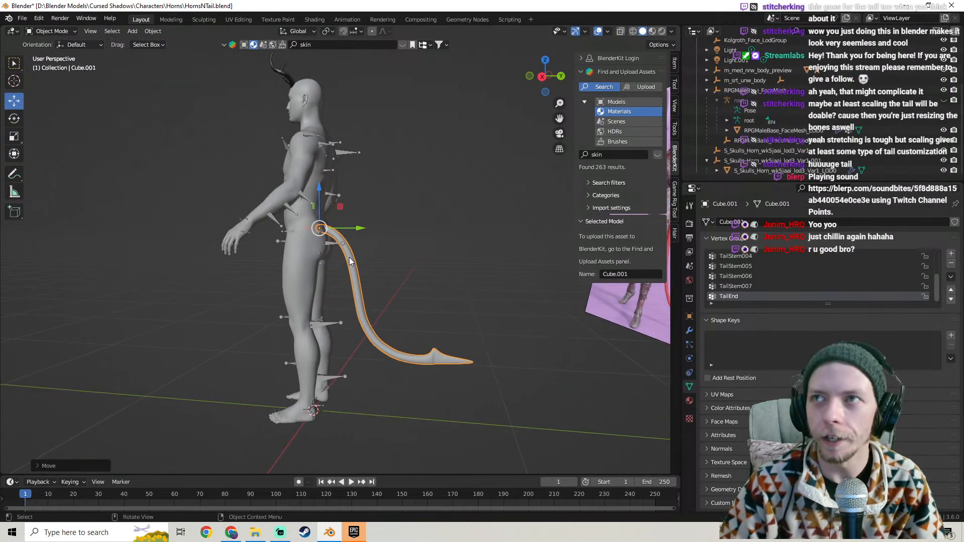
mouse_move(350, 261)
middle_down()
mouse_move(384, 251)
mouse_move(366, 252)
middle_up()
scroll(366, 252, up, 3)
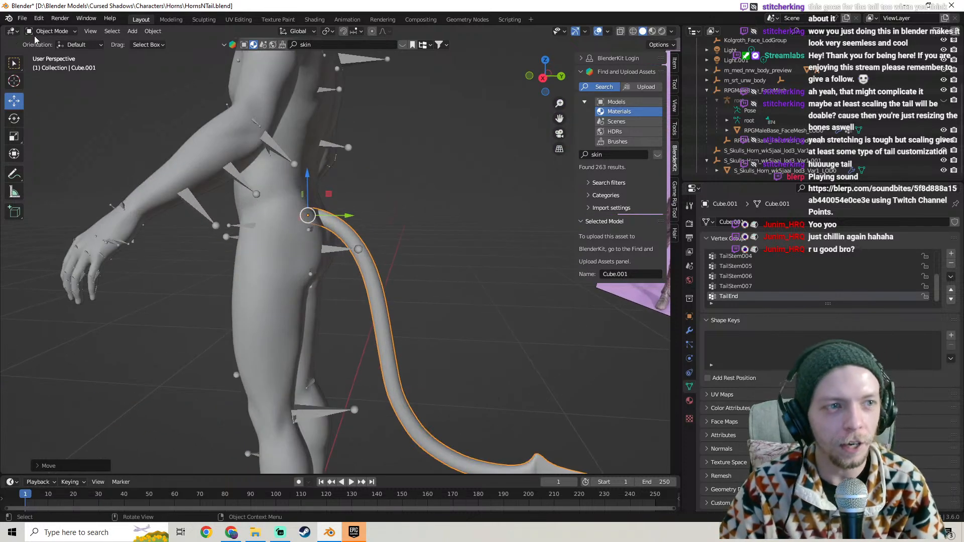
Add a new single-bone armature to the scene for rigging the tail
click(130, 31)
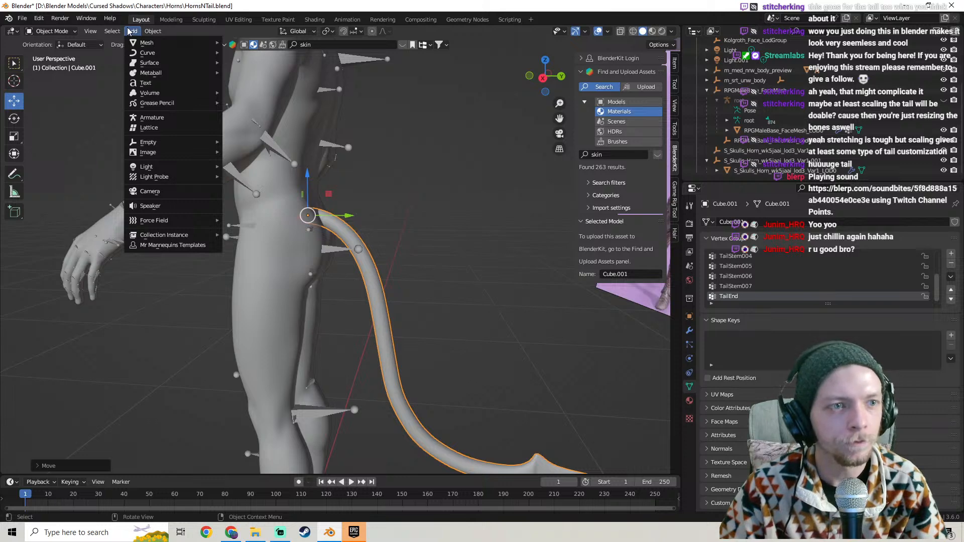
click(166, 119)
scroll(345, 215, down, 6)
scroll(345, 220, up, 2)
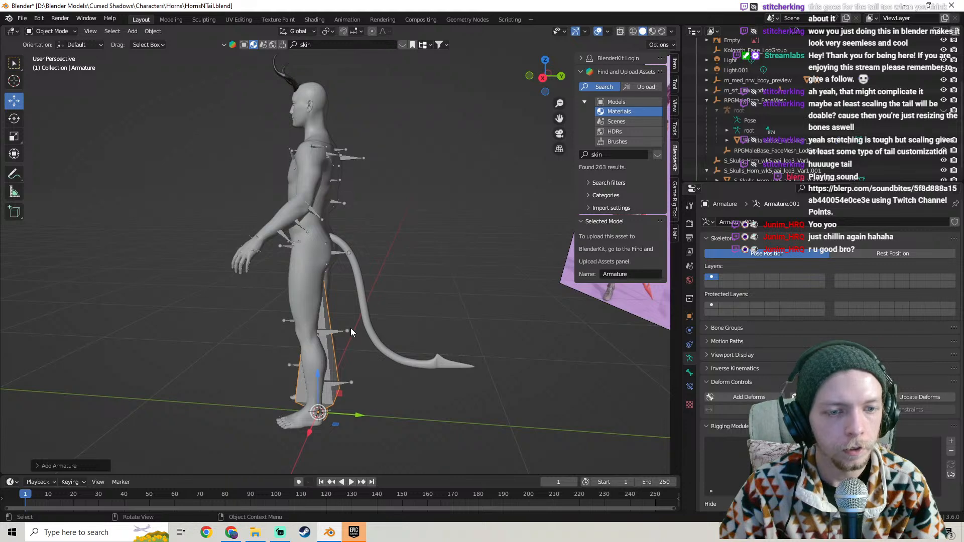
middle_drag(350, 307, 339, 326)
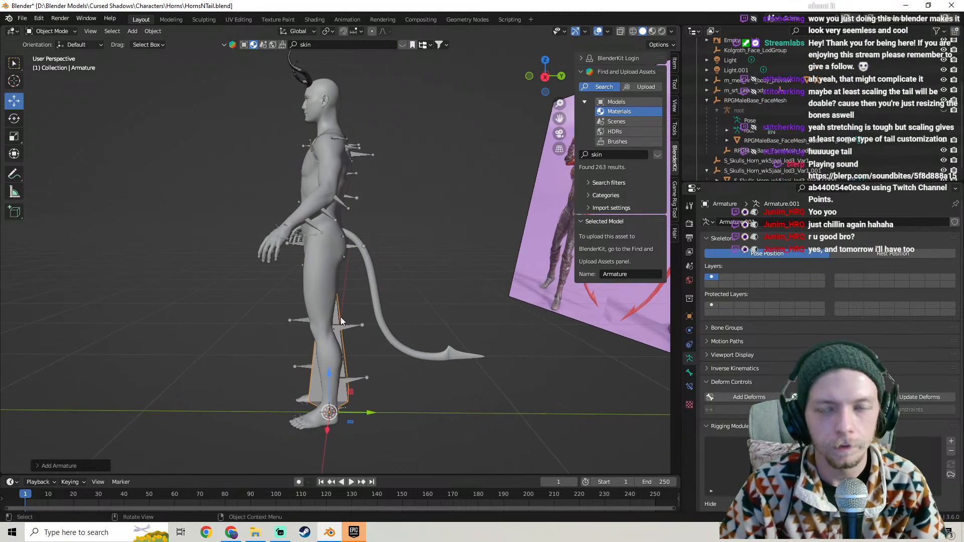
middle_drag(366, 274, 344, 238)
scroll(345, 241, up, 3)
scroll(322, 306, down, 5)
scroll(313, 310, up, 3)
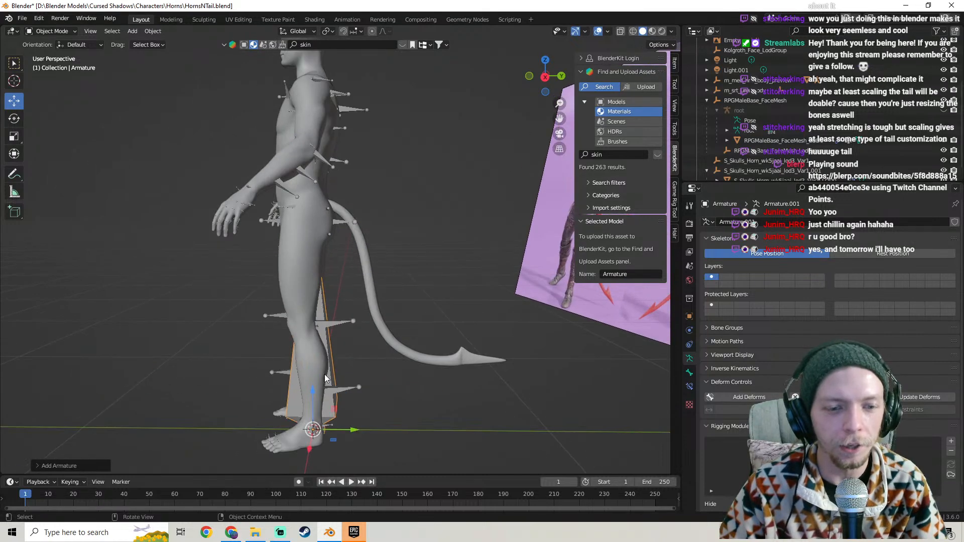
Raise the armature to hip height at about 0.96 m and rotate it about -89° around X, pointing backward
drag(316, 390, 310, 162)
middle_drag(310, 161, 344, 178)
key(r)
key(x)
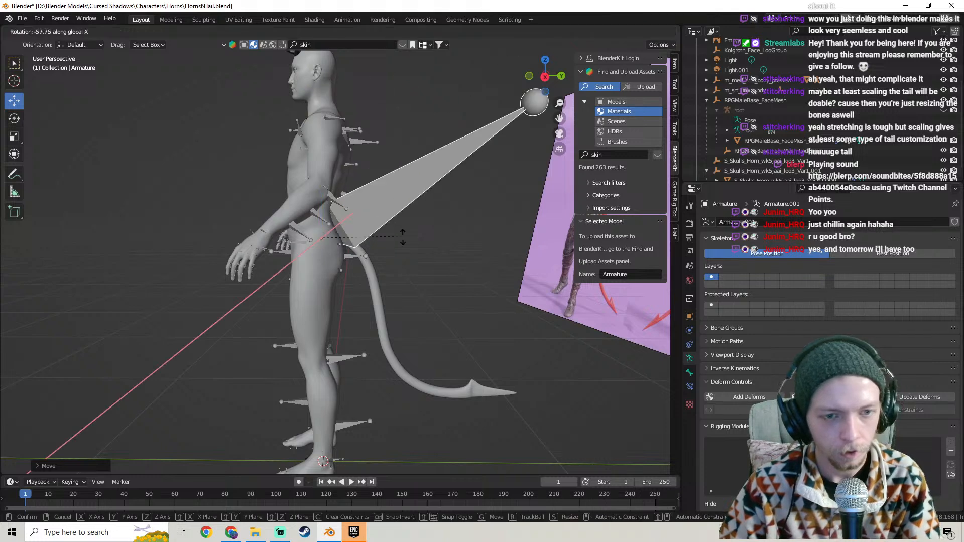
click(414, 290)
Scale the armature down uniformly to about 0.17 so its bone reaches just past the tail base
key(s)
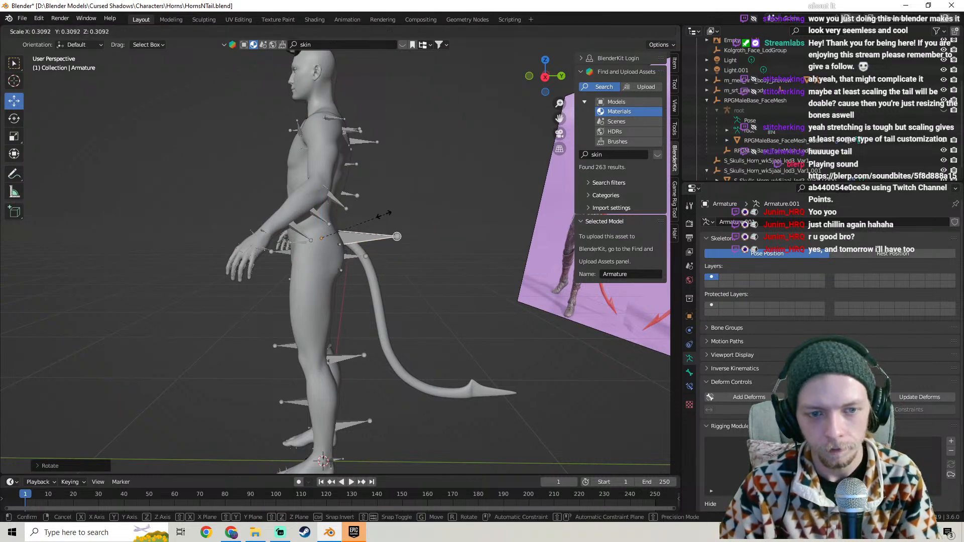
click(354, 229)
scroll(394, 236, up, 3)
mouse_move(393, 236)
middle_down()
mouse_move(340, 257)
mouse_move(387, 235)
middle_up()
scroll(387, 234, up, 2)
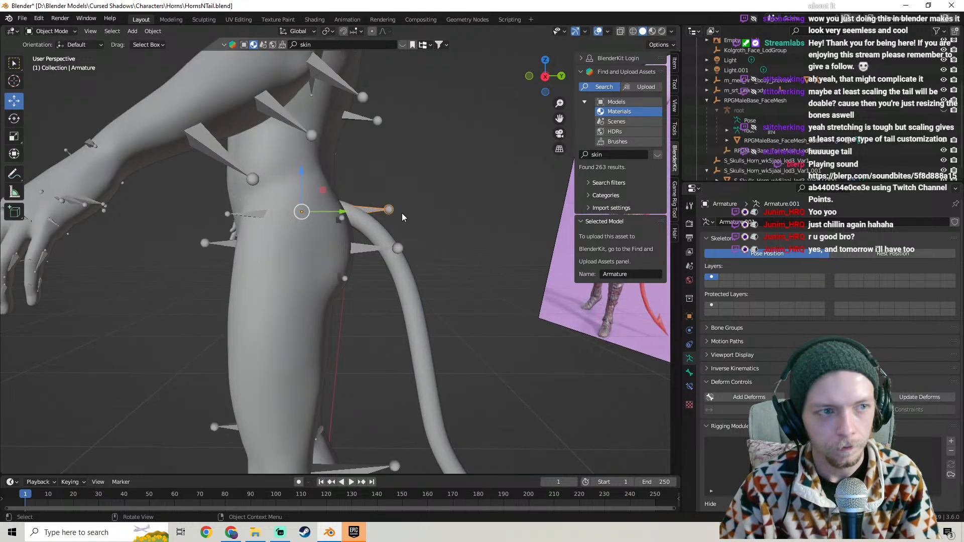
Look through the armature, bone, tool, render, output, view layer and scene properties for the option that displays the armature in front
key(Tab)
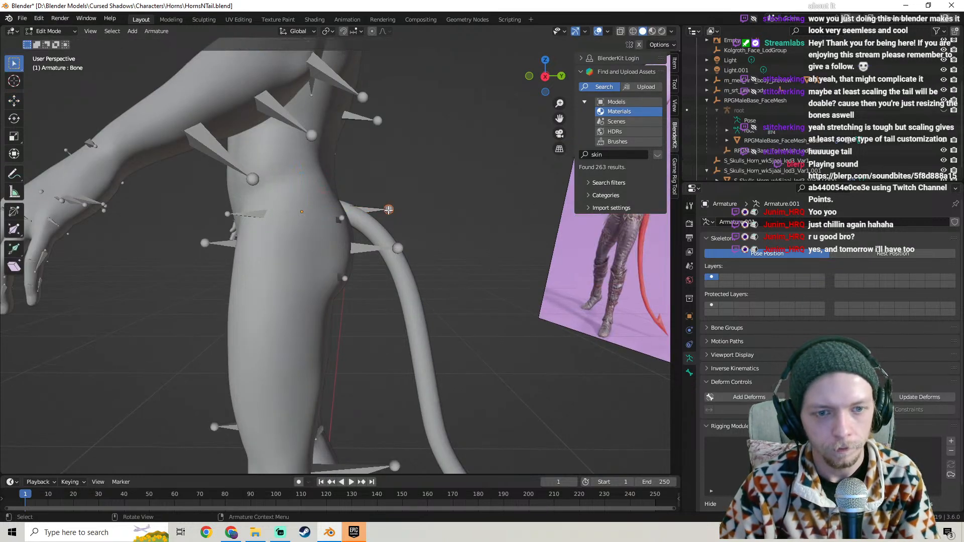
key(Tab)
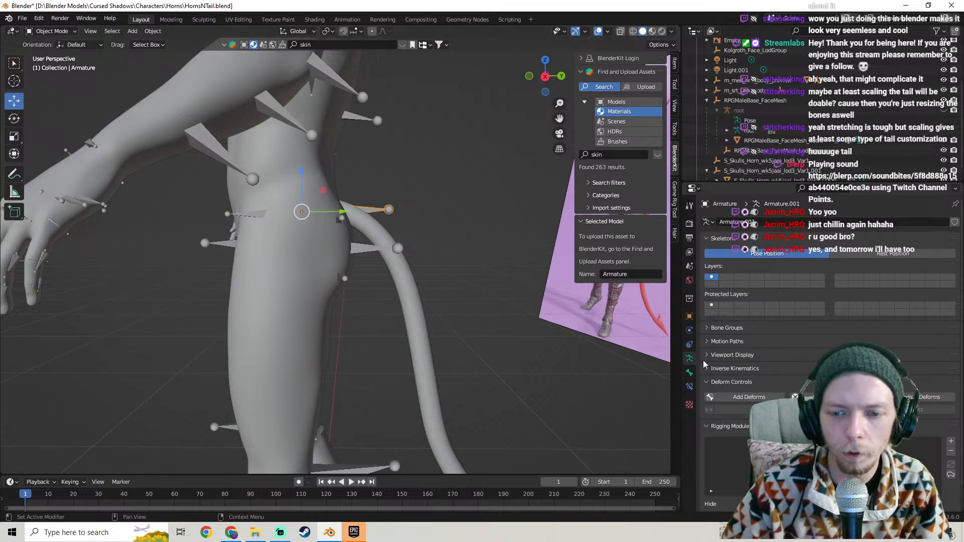
click(690, 373)
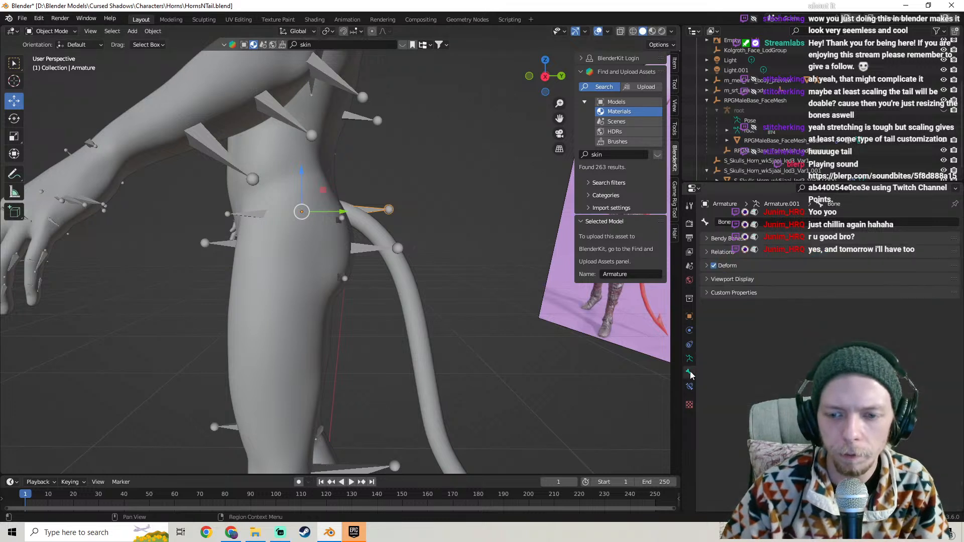
click(704, 281)
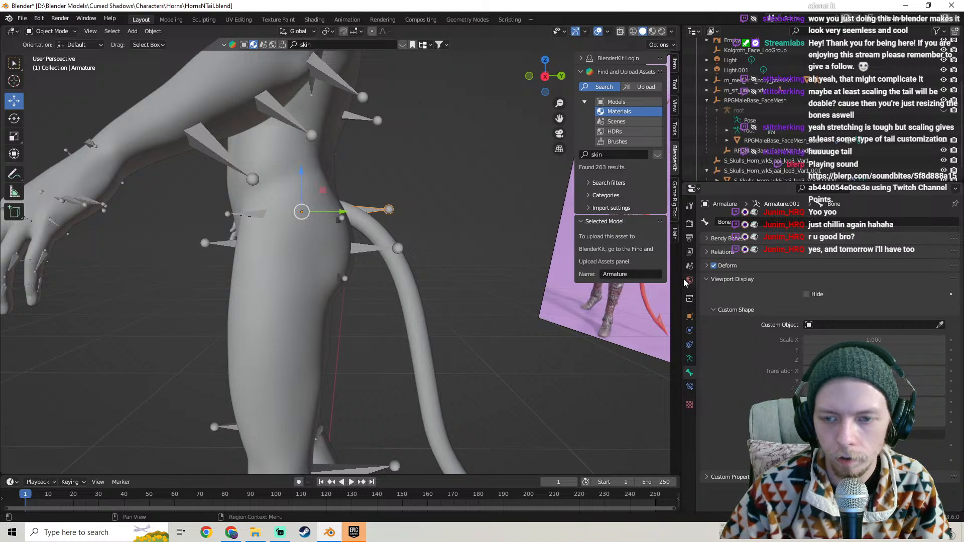
click(689, 223)
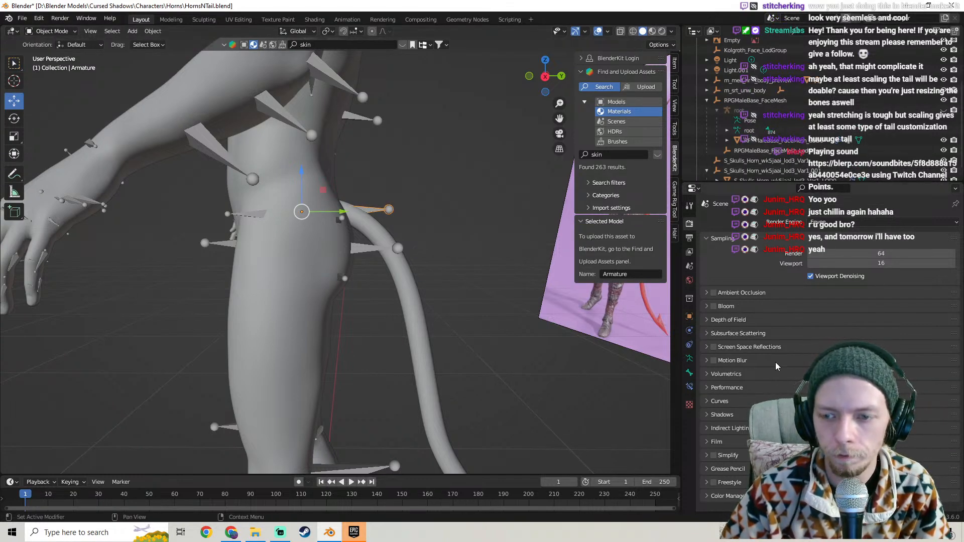
click(688, 206)
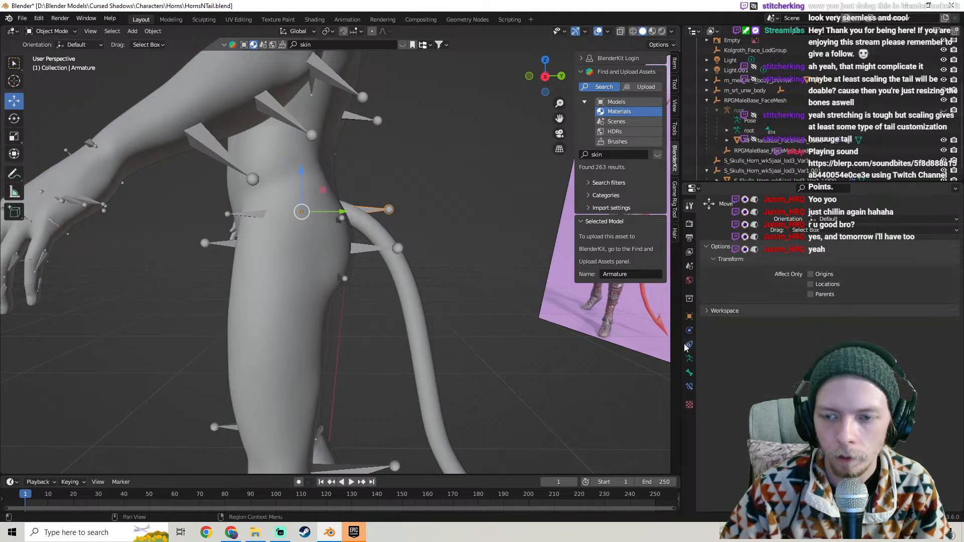
click(688, 225)
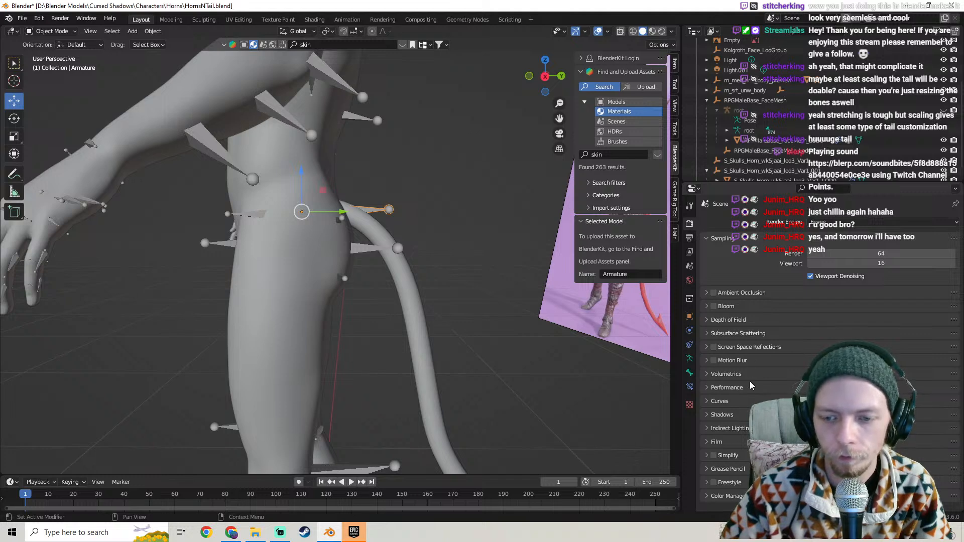
click(690, 237)
scroll(828, 301, down, 2)
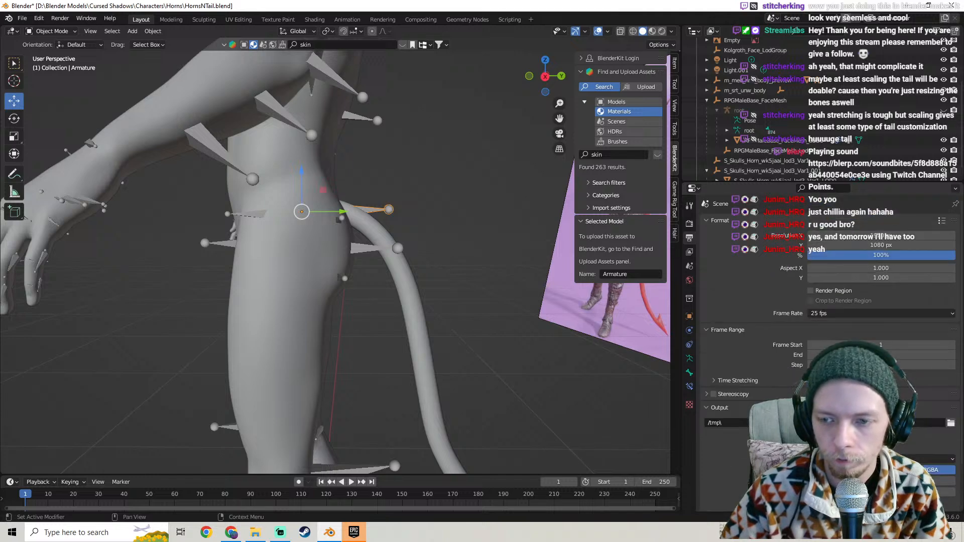
click(689, 251)
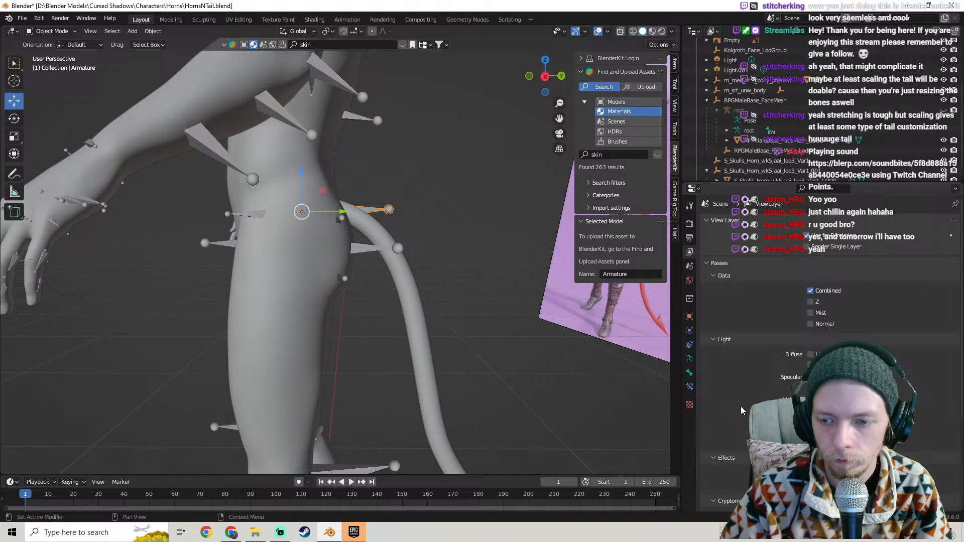
scroll(740, 406, down, 6)
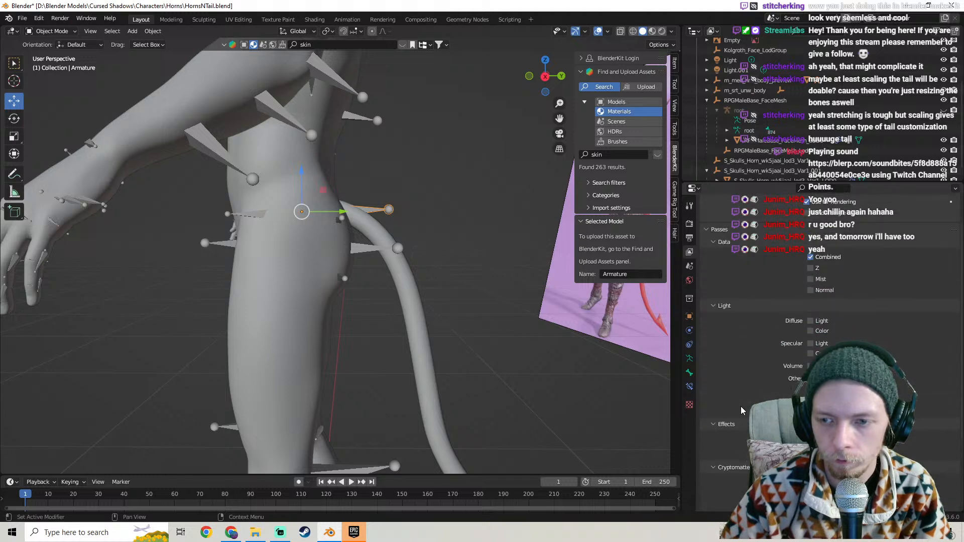
click(689, 266)
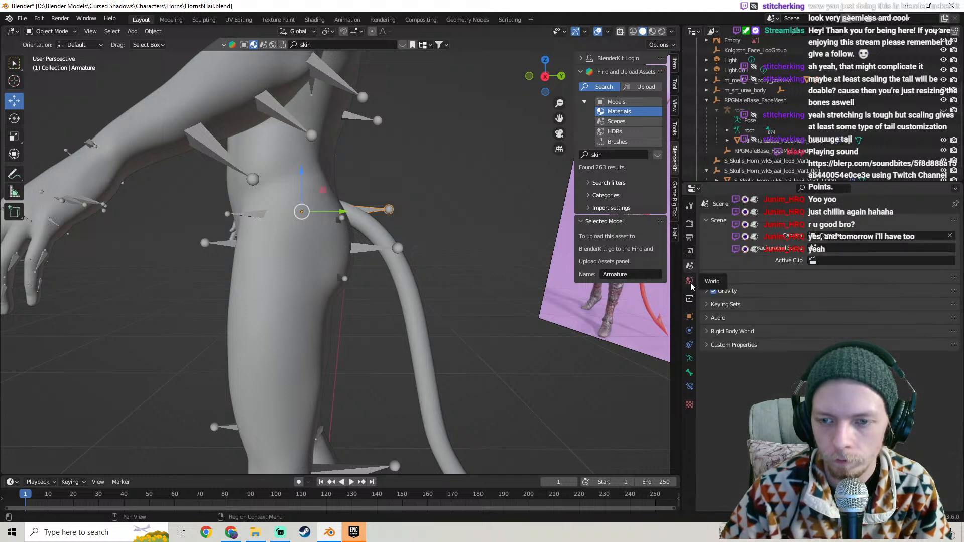
click(689, 280)
click(690, 299)
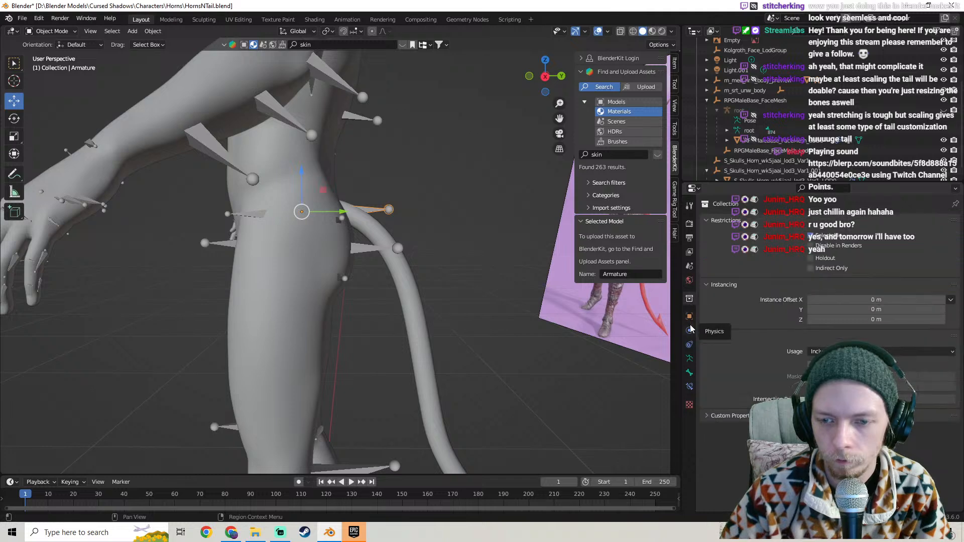
click(689, 358)
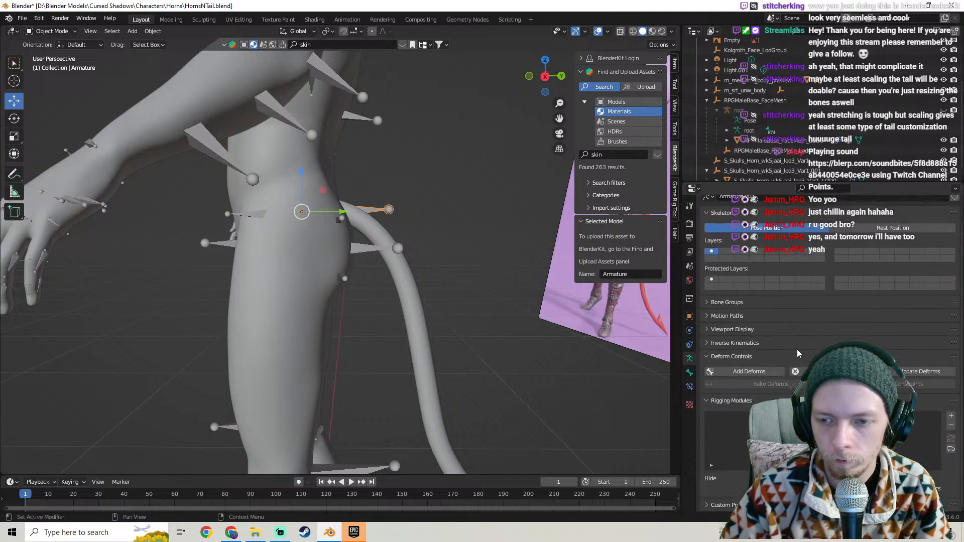
click(690, 372)
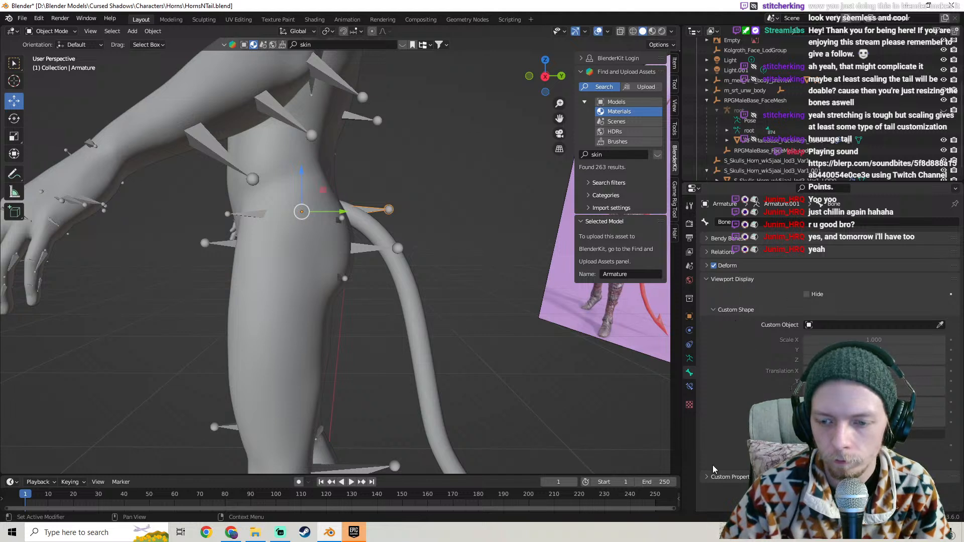
click(689, 206)
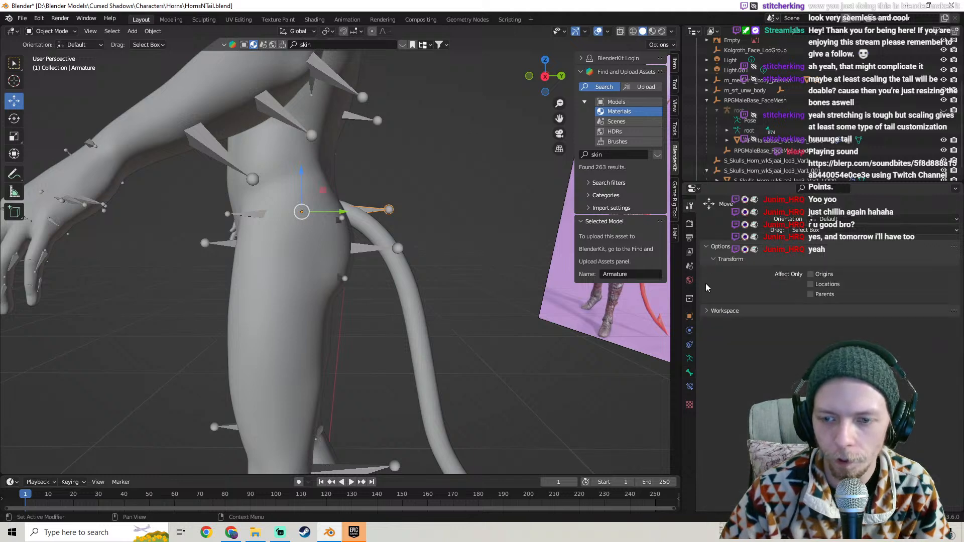
click(710, 311)
click(689, 224)
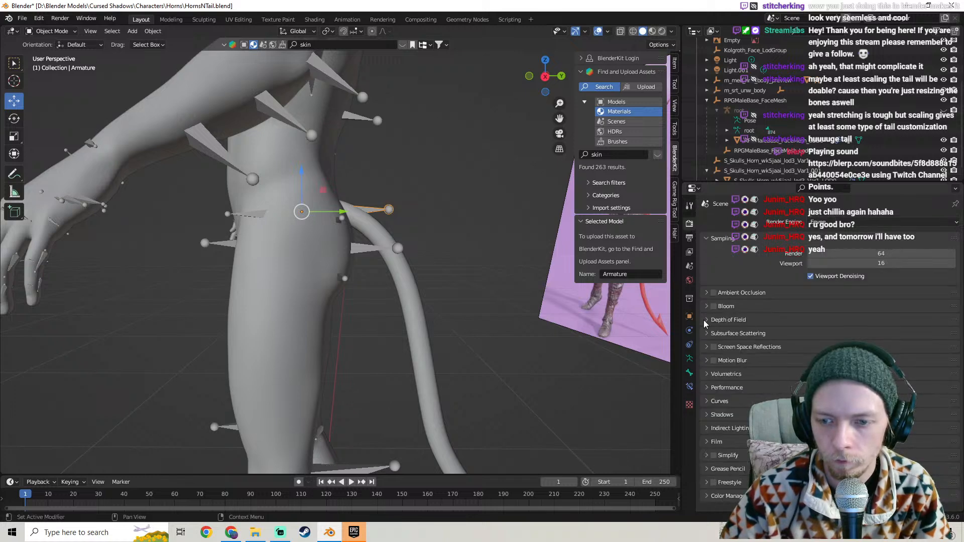
click(690, 244)
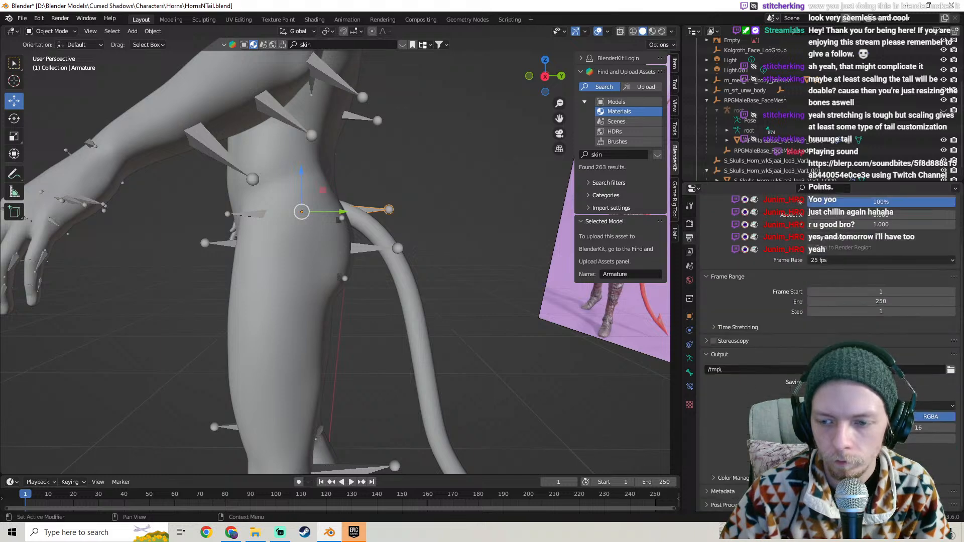
scroll(828, 276, up, 3)
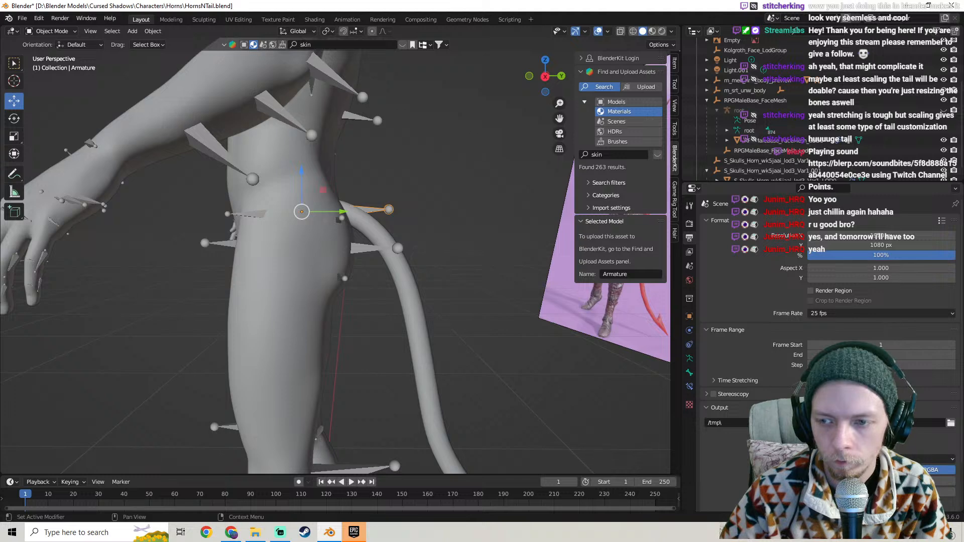
scroll(828, 291, down, 3)
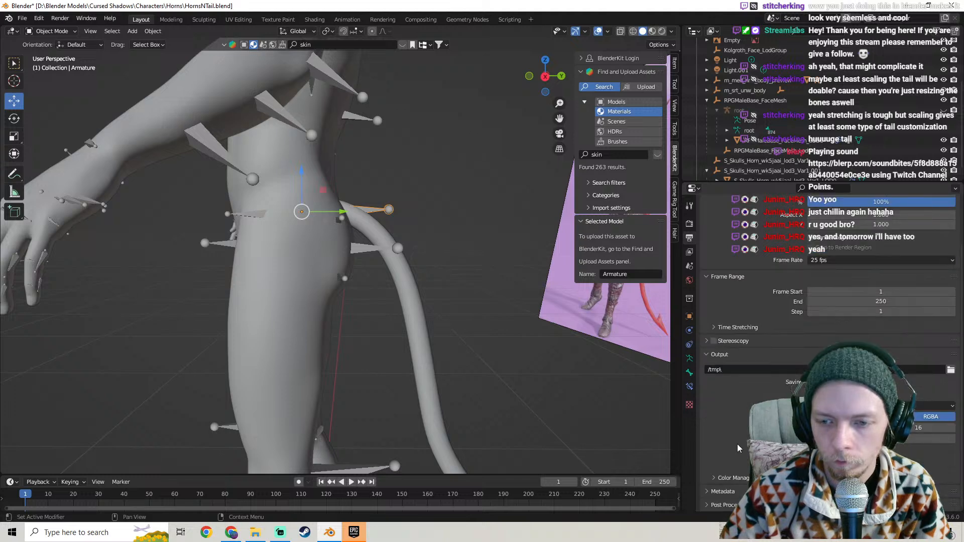
scroll(736, 443, up, 3)
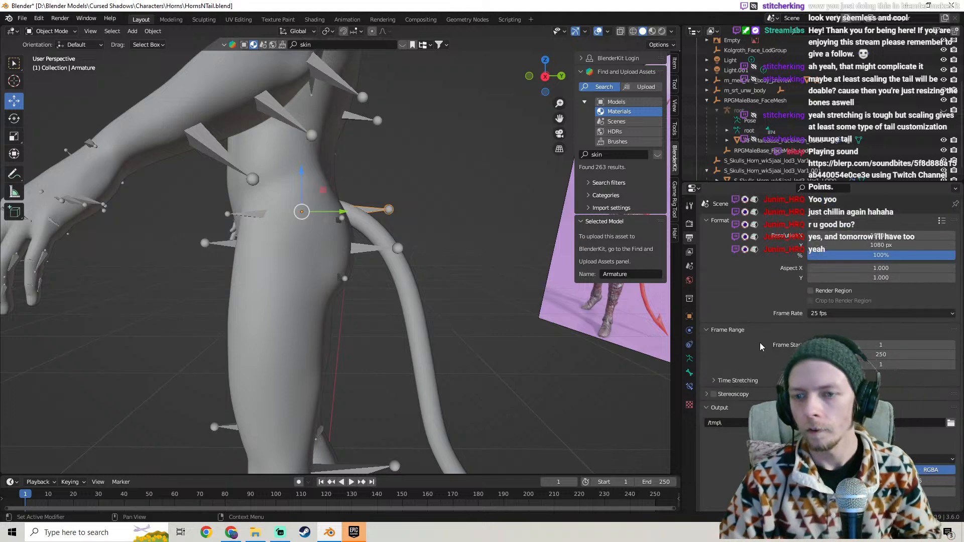
Search the properties for "in front", enable In Front in the armature's viewport display, and clear the search
text(in front)
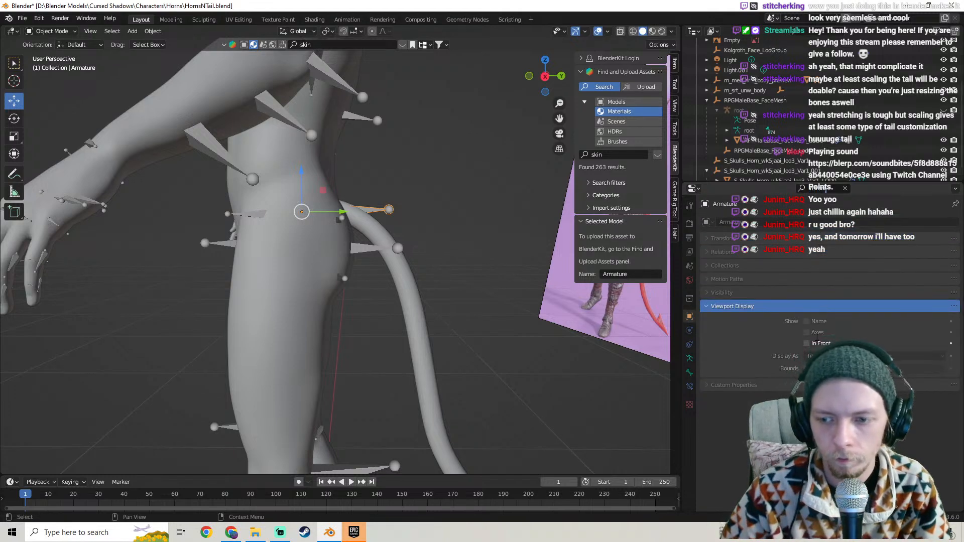
click(807, 345)
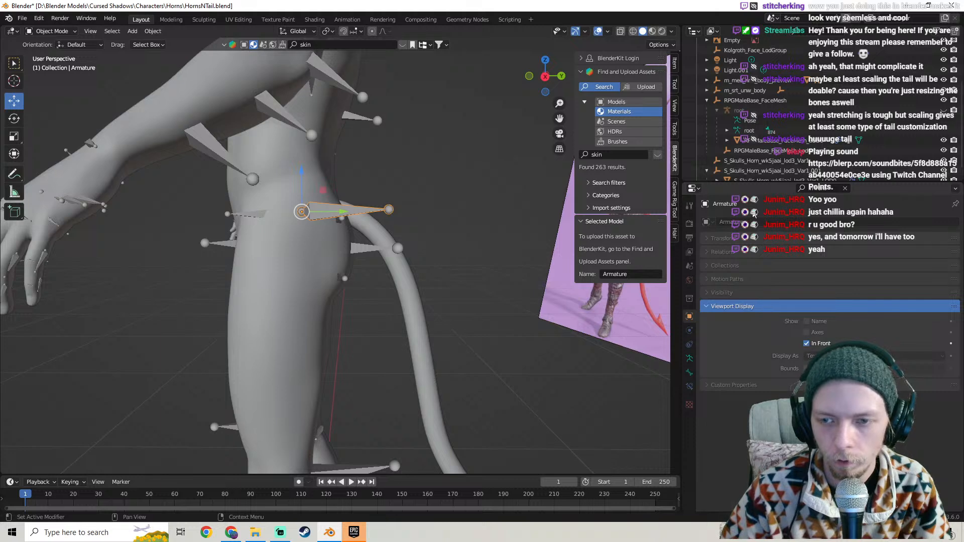
click(845, 188)
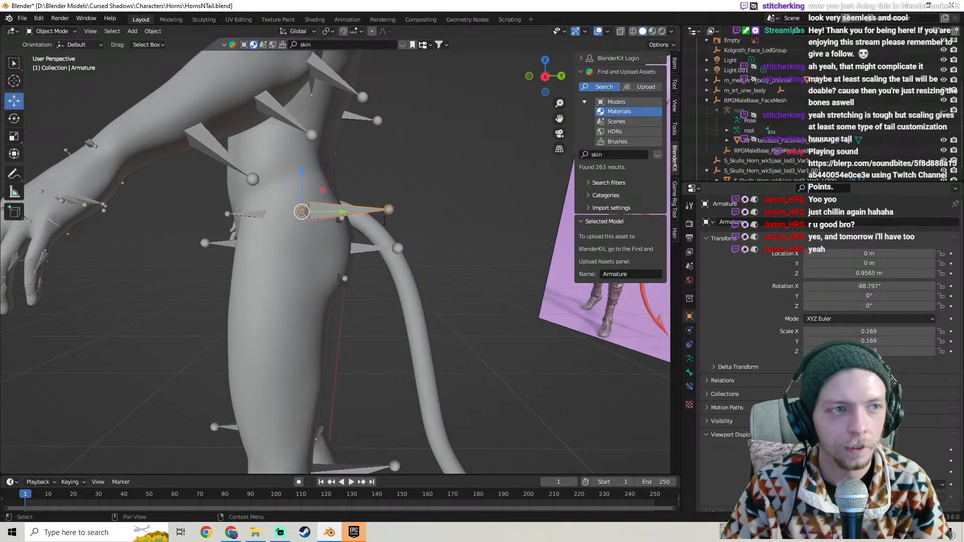
Hide the character's body mesh and its existing skeleton, leaving the tail and its new armature visible
mouse_move(397, 178)
middle_down()
mouse_move(384, 200)
mouse_move(394, 195)
middle_up()
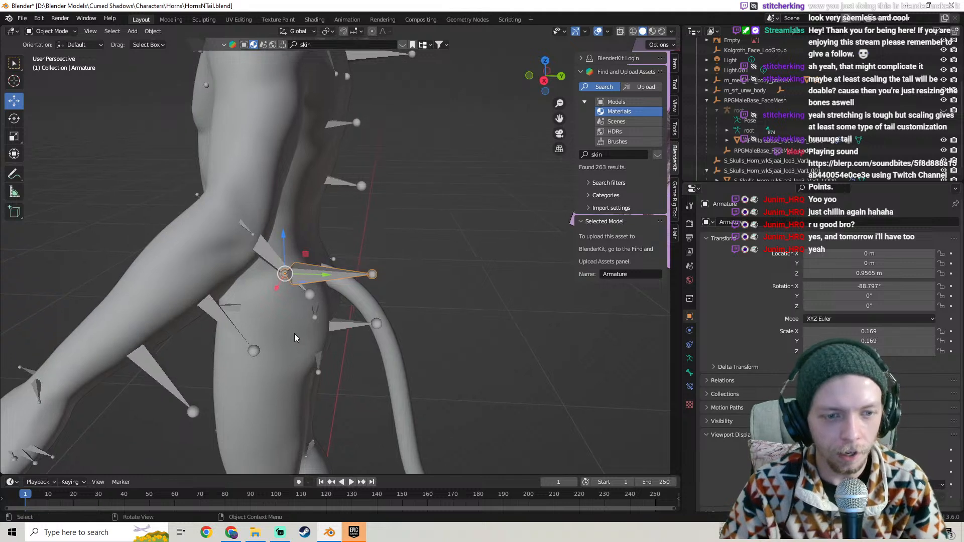
click(294, 334)
key(h)
click(314, 273)
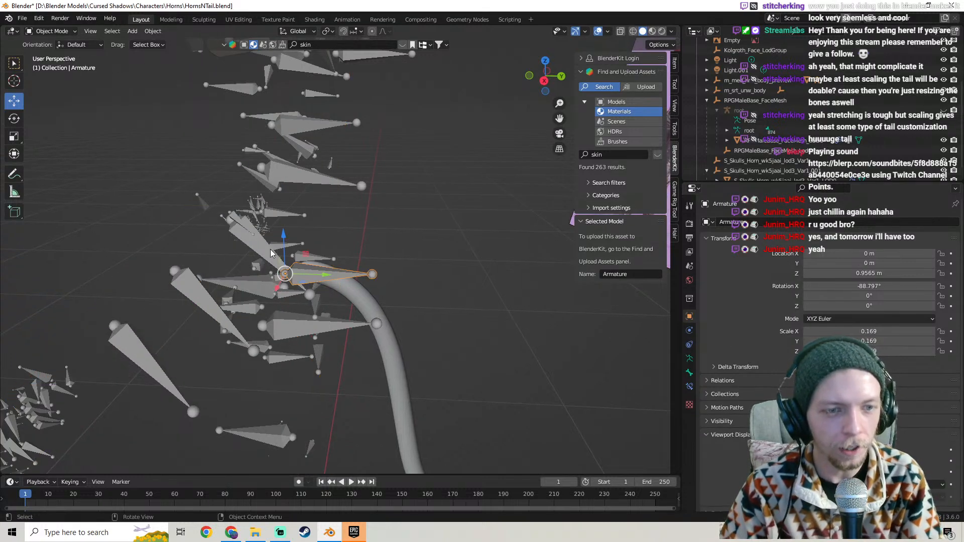
key(h)
Move the armature to about Y 0.031 m, Z 0.962 m, and fit its bone's two ends inside the tail's first curve
click(309, 264)
middle_drag(309, 264, 348, 233)
drag(349, 234, 330, 200)
key(Tab)
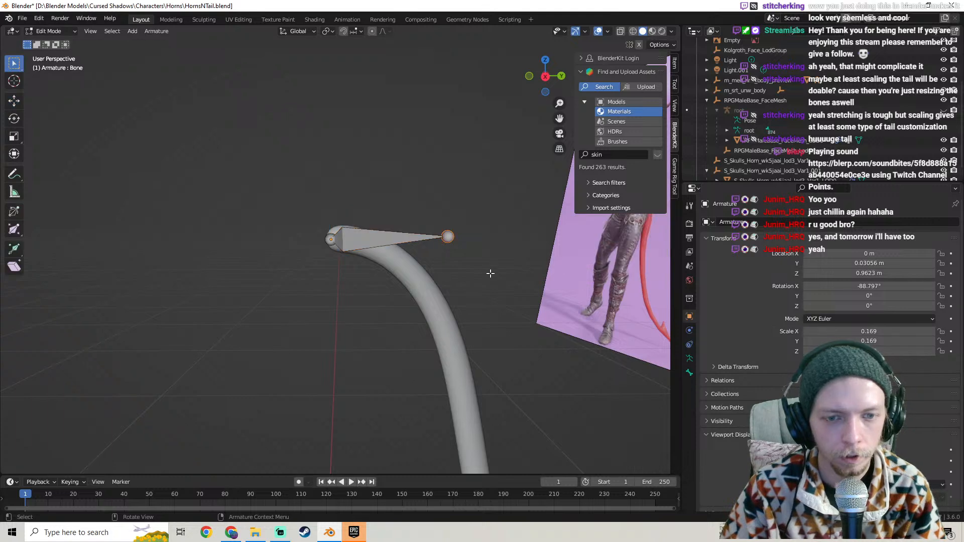
shift+middle_drag(470, 270, 436, 234)
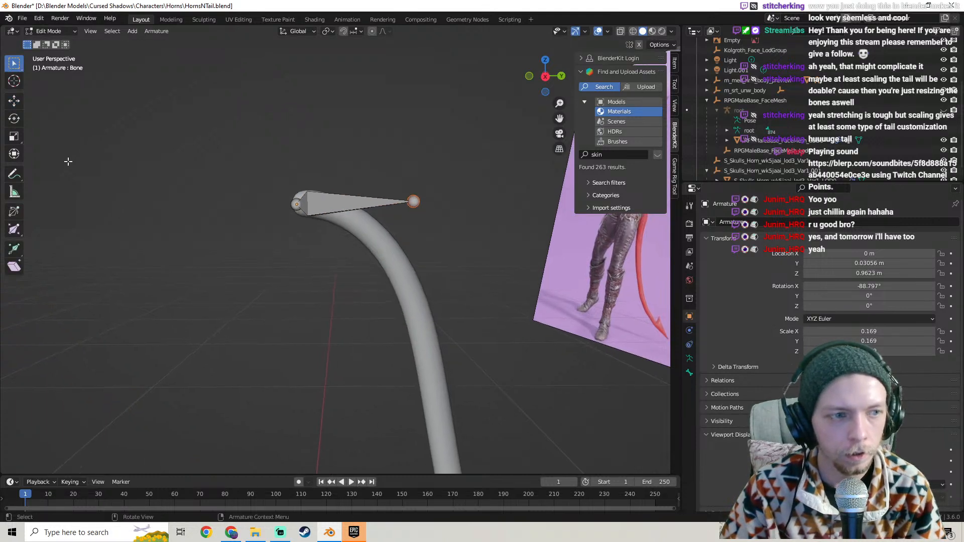
click(14, 101)
drag(452, 201, 424, 201)
drag(385, 160, 394, 198)
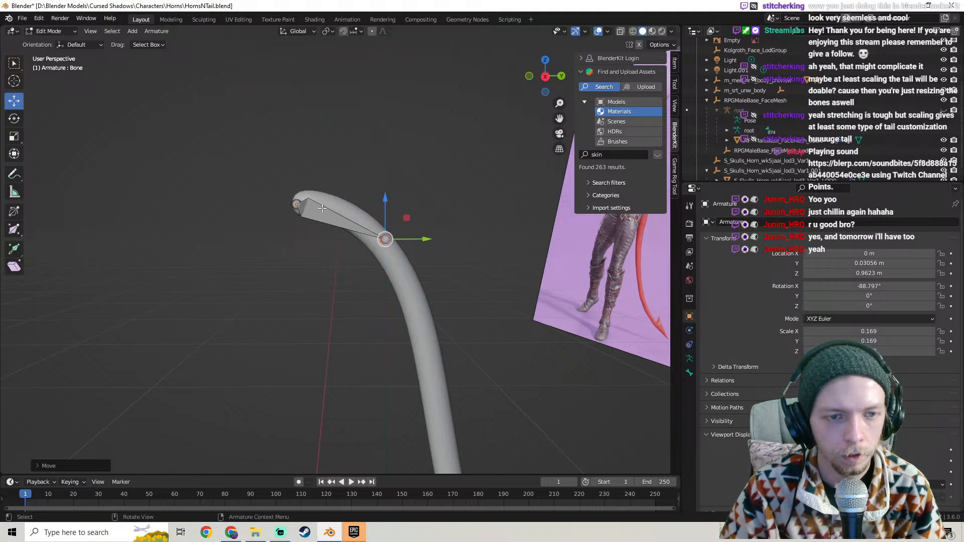
click(297, 204)
drag(296, 173, 296, 168)
Extrude a second bone downward along Z from the first bone's end and shift its tip along Y into the tail
click(385, 240)
shift+middle_drag(426, 284, 381, 232)
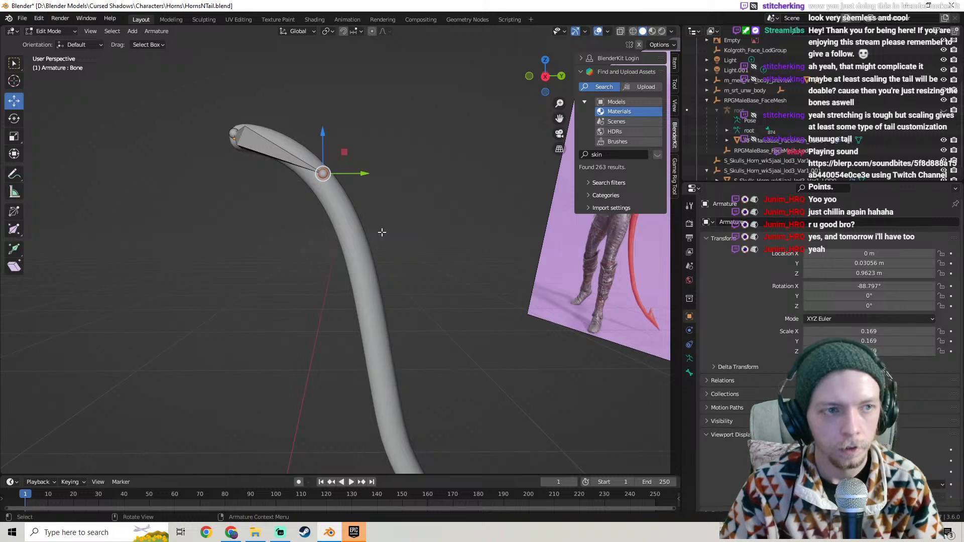
key(e)
key(z)
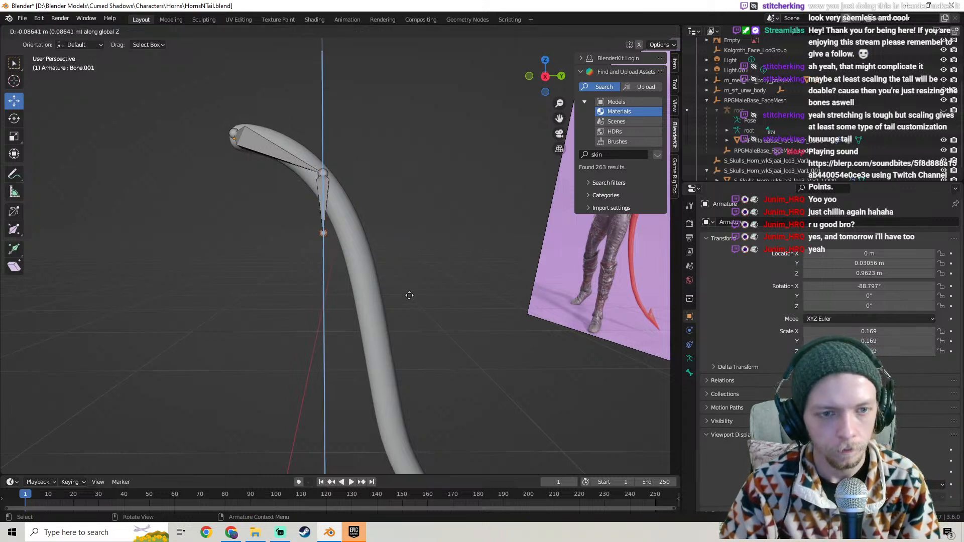
click(421, 341)
drag(369, 280, 412, 290)
Extrude a third bone about 0.22 m down along Z and shift its tip along Y into the tail
shift+middle_drag(411, 309, 400, 224)
scroll(381, 211, down, 1)
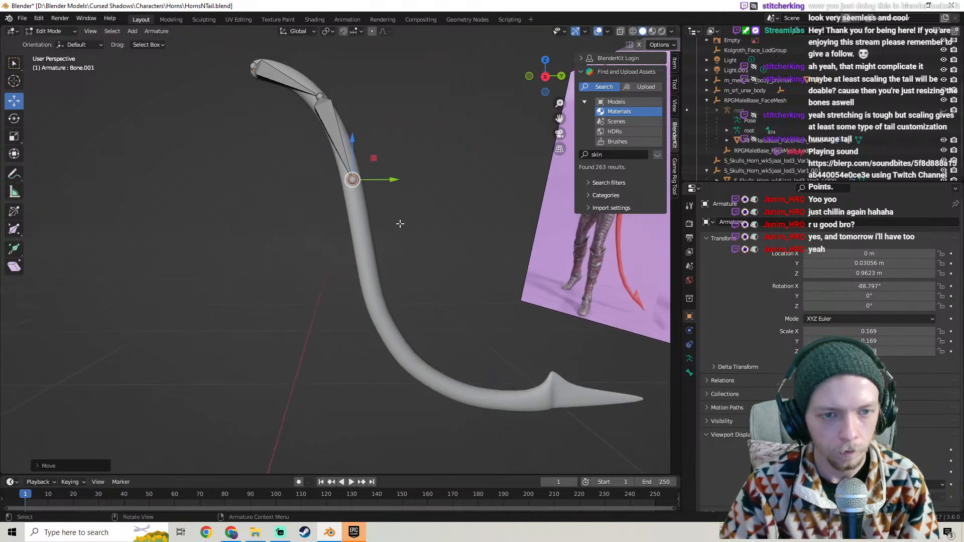
key(e)
key(z)
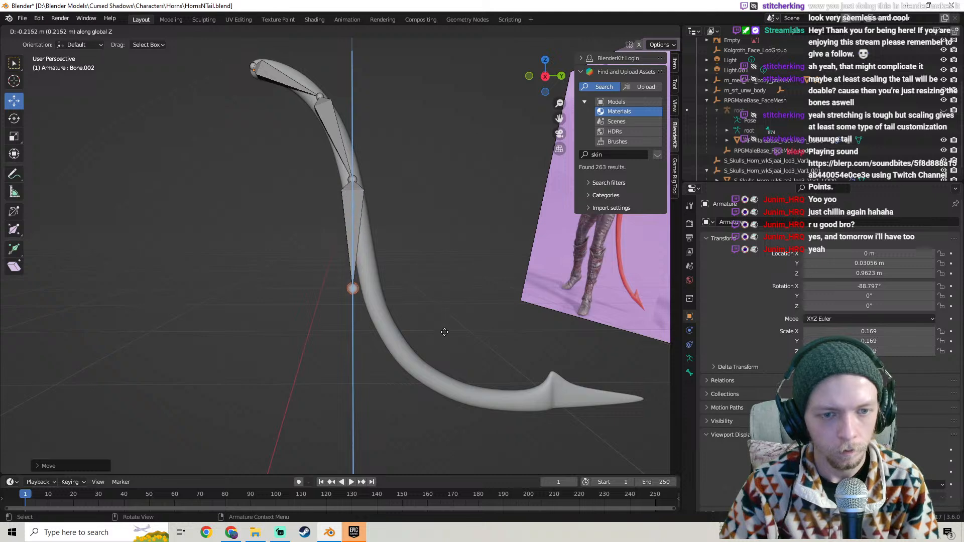
click(441, 337)
drag(393, 301, 418, 305)
Extrude a fourth bone down along Z, shift its tip about 0.11 m along Y, and raise it into the tail's lower bend
shift+middle_drag(418, 305, 426, 334)
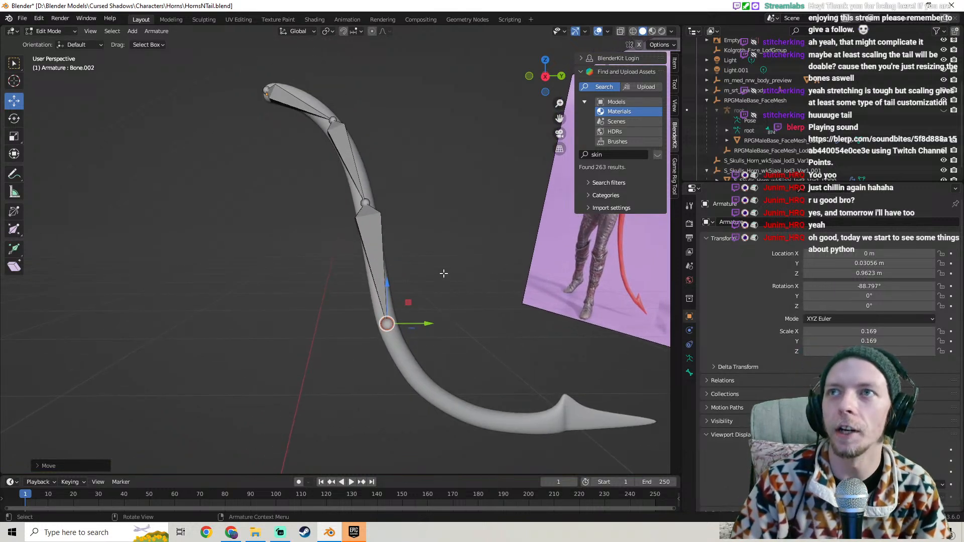
shift+middle_drag(492, 242, 468, 236)
key(e)
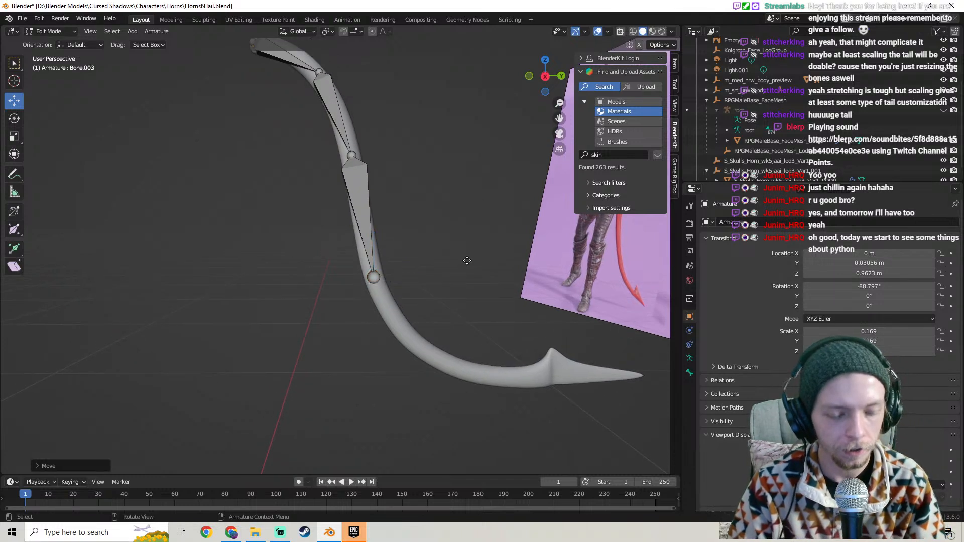
key(z)
click(504, 351)
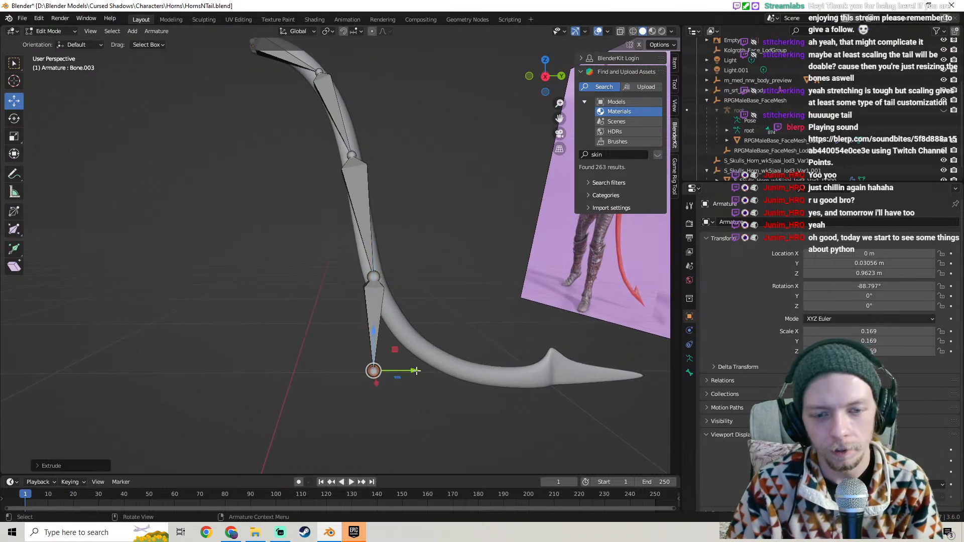
key(g)
key(y)
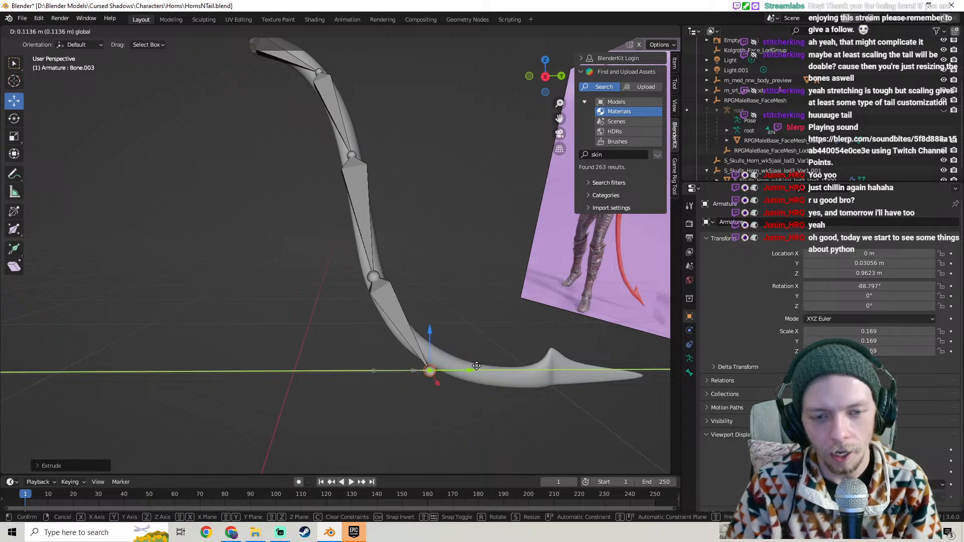
click(477, 365)
key(g)
key(z)
click(428, 313)
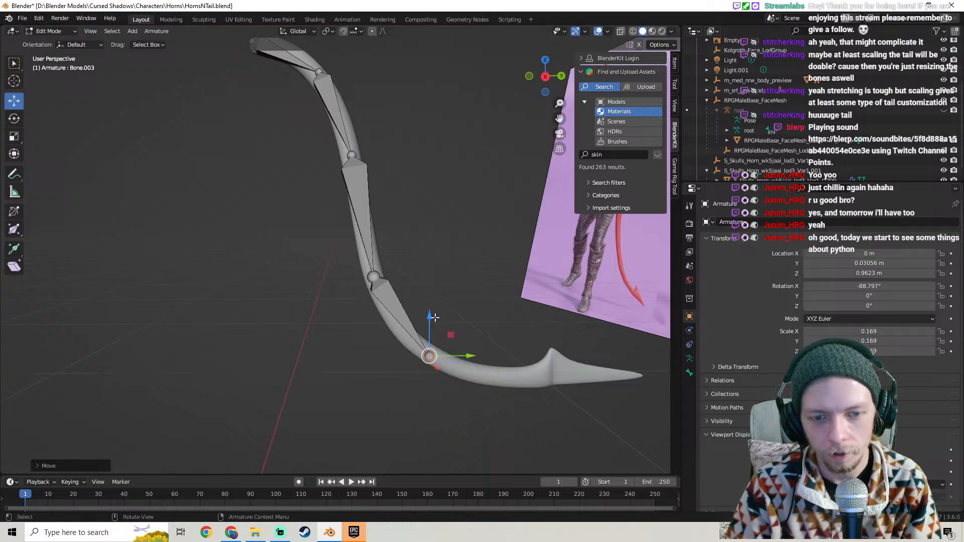
Nudge the fourth bone's tip along Y and Z to centre it inside the tail's lower bend
key(g)
key(y)
key(Escape)
key(g)
key(z)
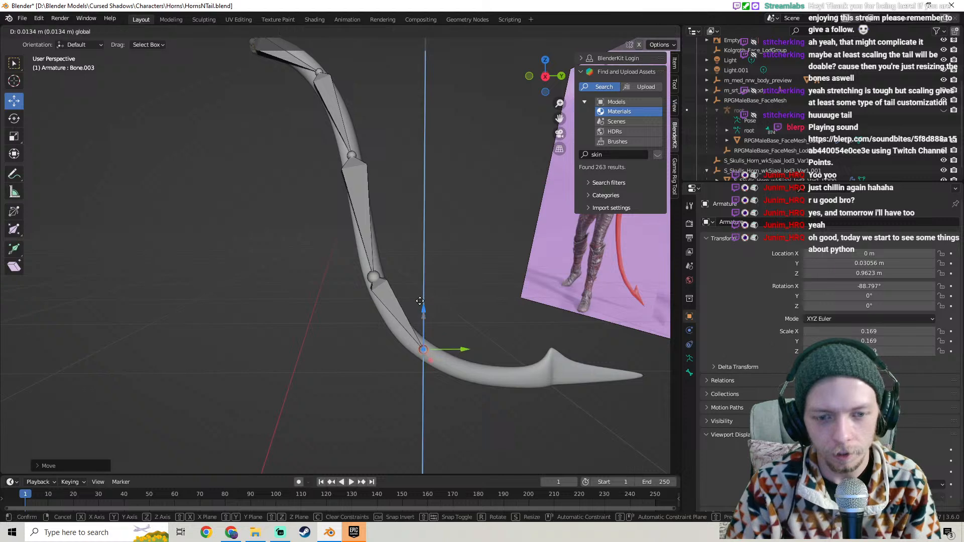
click(427, 311)
Extrude a fifth bone along Y to the arrowhead's base and lower its tip along Z into the tail
middle_drag(454, 333, 380, 250)
scroll(371, 218, up, 2)
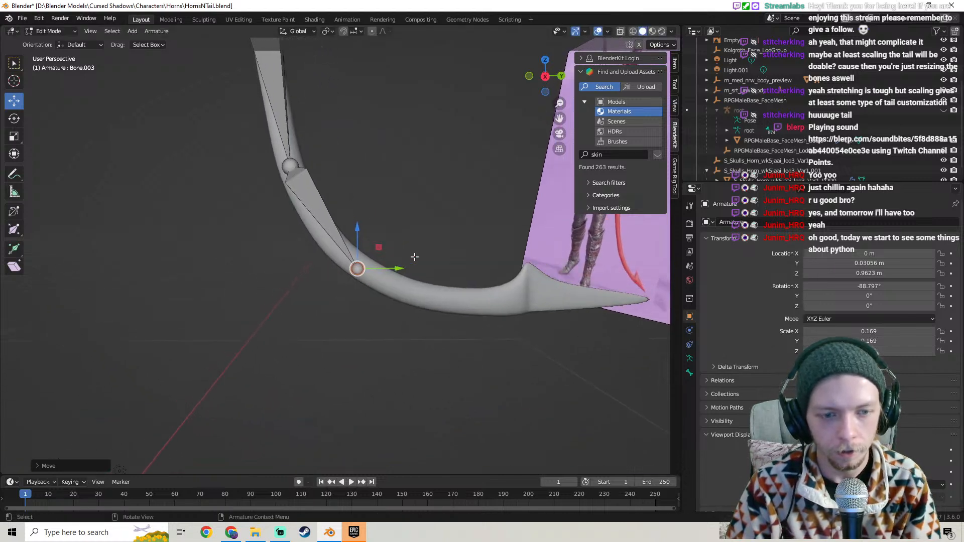
key(e)
key(y)
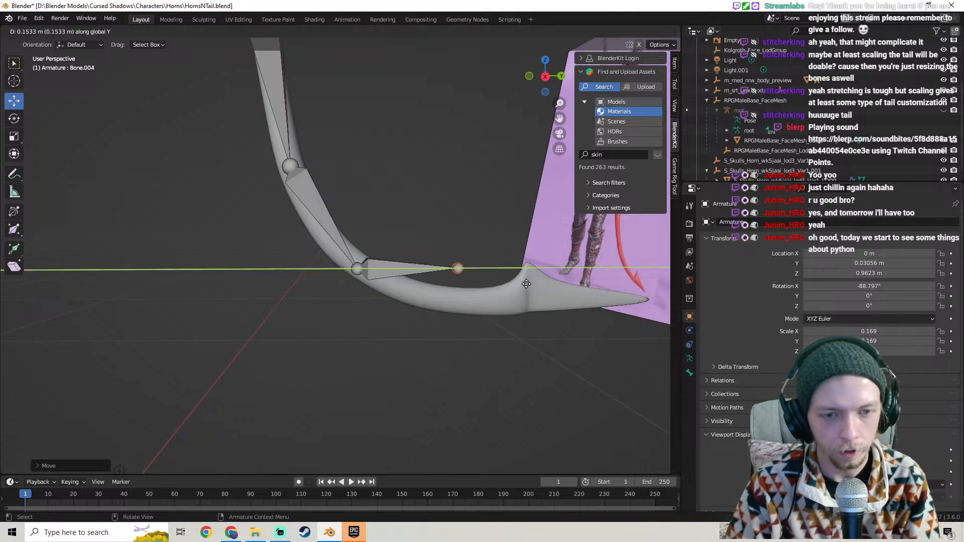
click(562, 291)
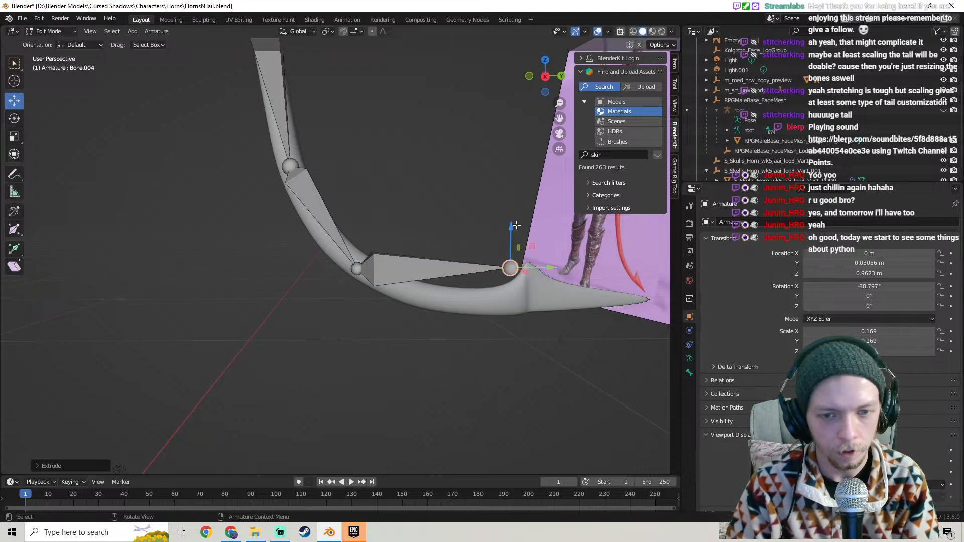
key(g)
key(z)
click(517, 261)
middle_drag(517, 261, 486, 289)
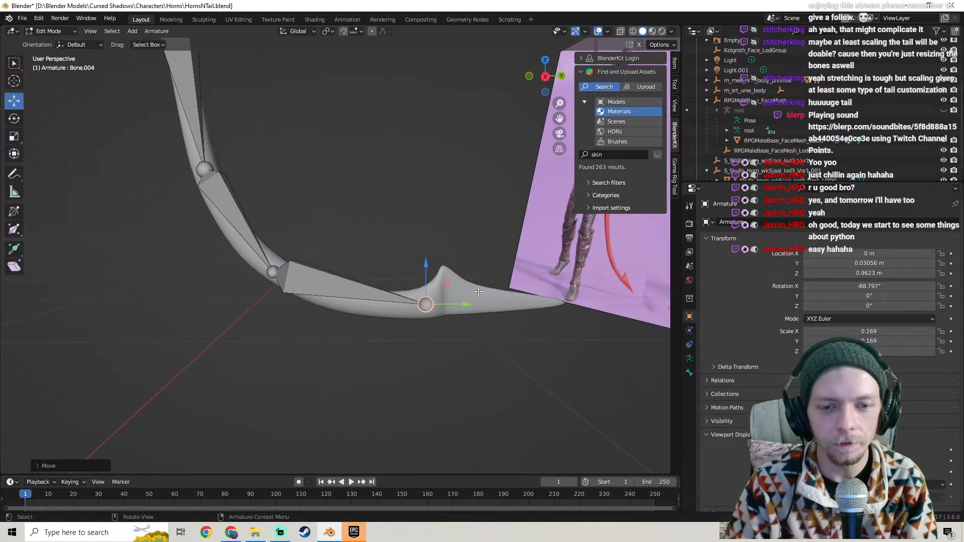
key(e)
click(598, 290)
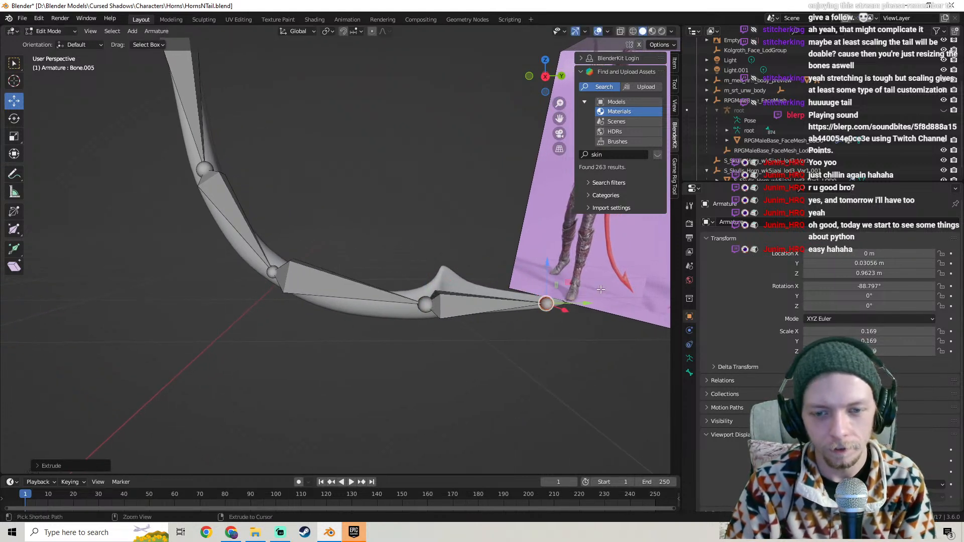
key(ctrl+z)
Extrude a sixth bone about 0.18 m along Y through the arrowhead toward its point
key(e)
key(y)
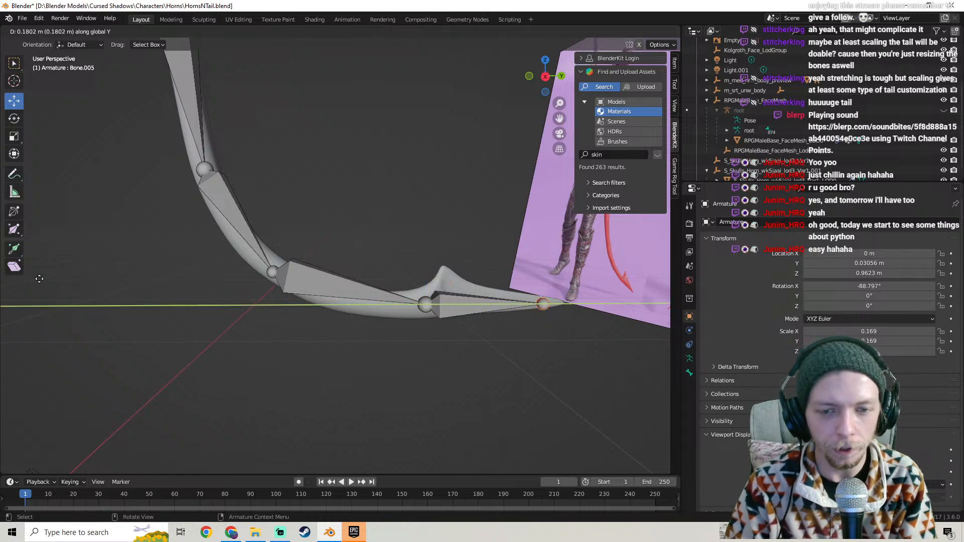
click(43, 281)
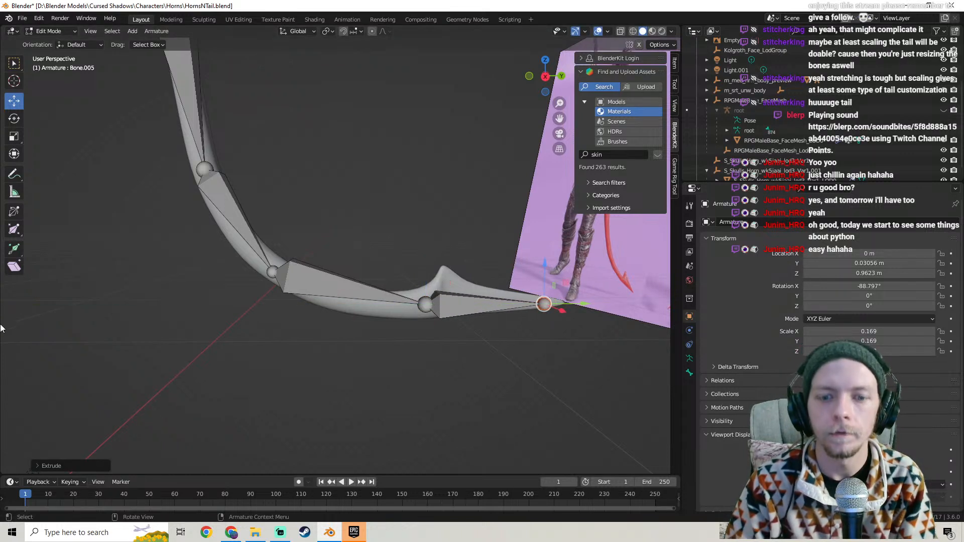
Select the joint at the arrowhead's base and save the Blender file
middle_drag(431, 279, 395, 295)
click(369, 289)
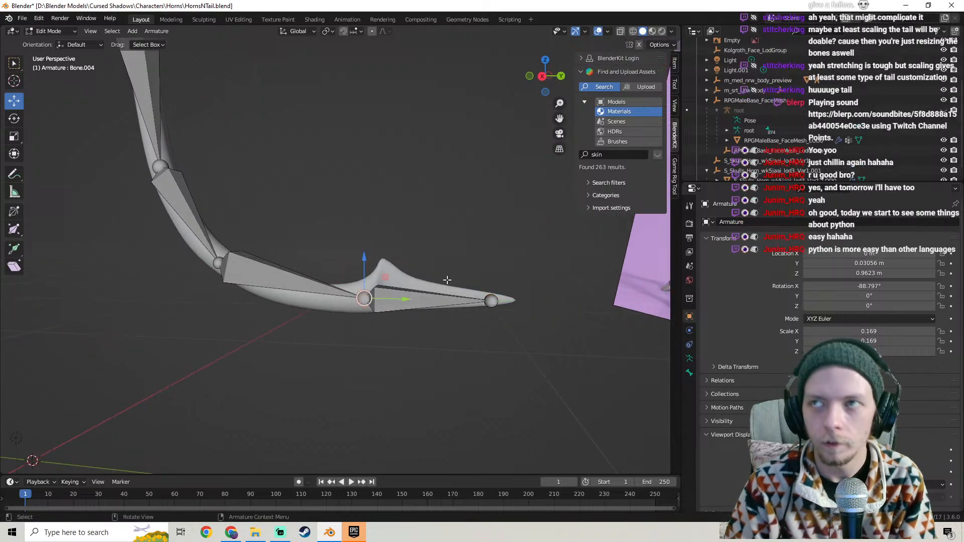
scroll(394, 262, down, 2)
middle_drag(345, 238, 275, 175)
click(23, 19)
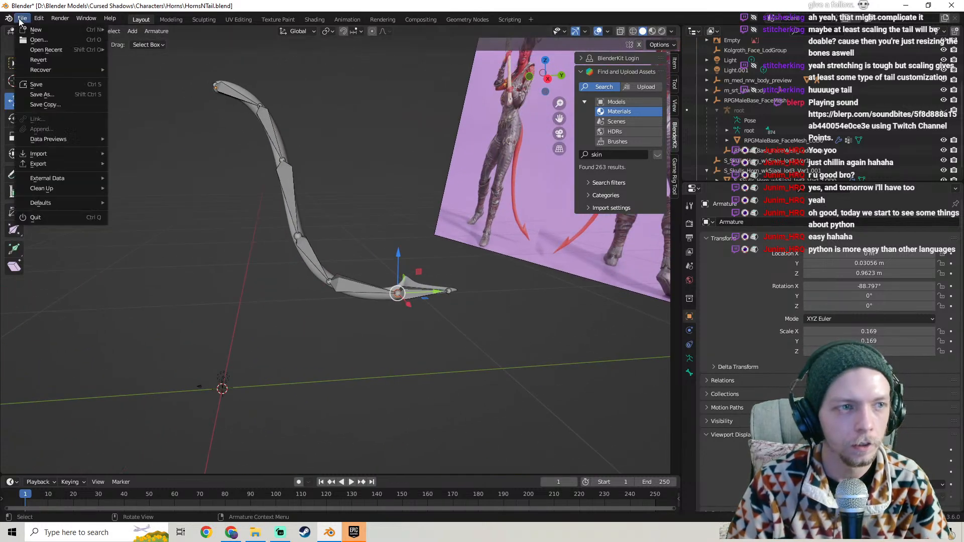
click(41, 89)
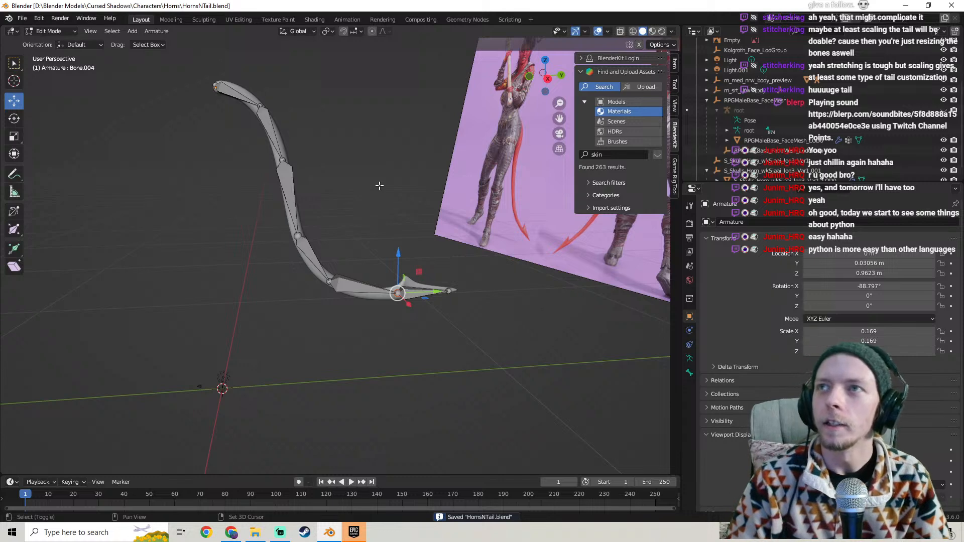
Return to Object Mode and parent the tail mesh to the armature with automatic weights
middle_drag(379, 185, 420, 240)
click(55, 31)
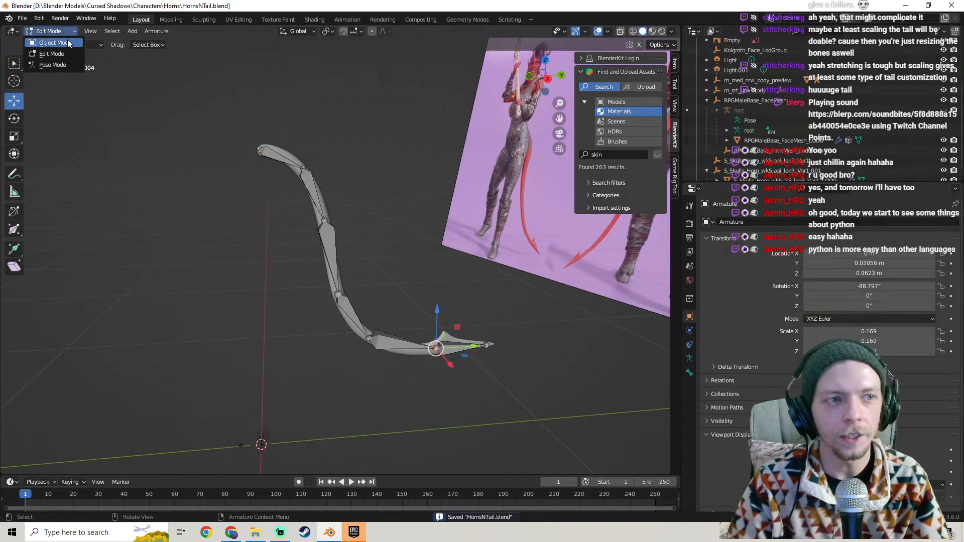
click(50, 40)
scroll(372, 236, up, 3)
middle_drag(372, 230, 353, 209)
click(339, 223)
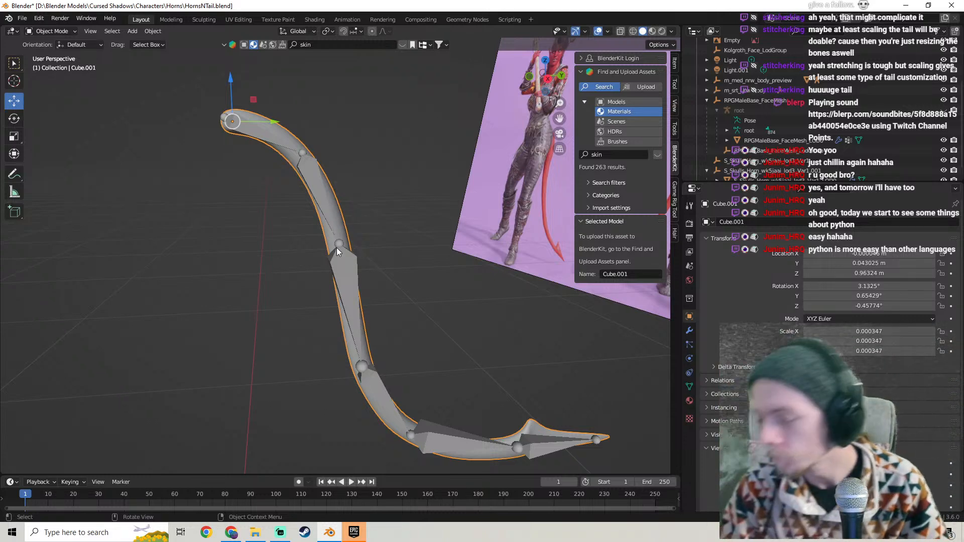
shift+click(311, 171)
right_click(319, 188)
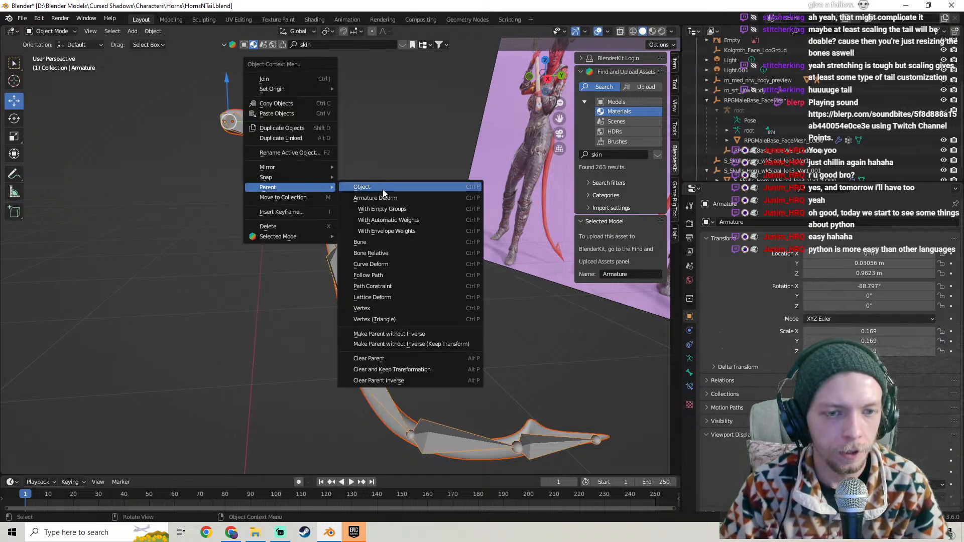
click(393, 219)
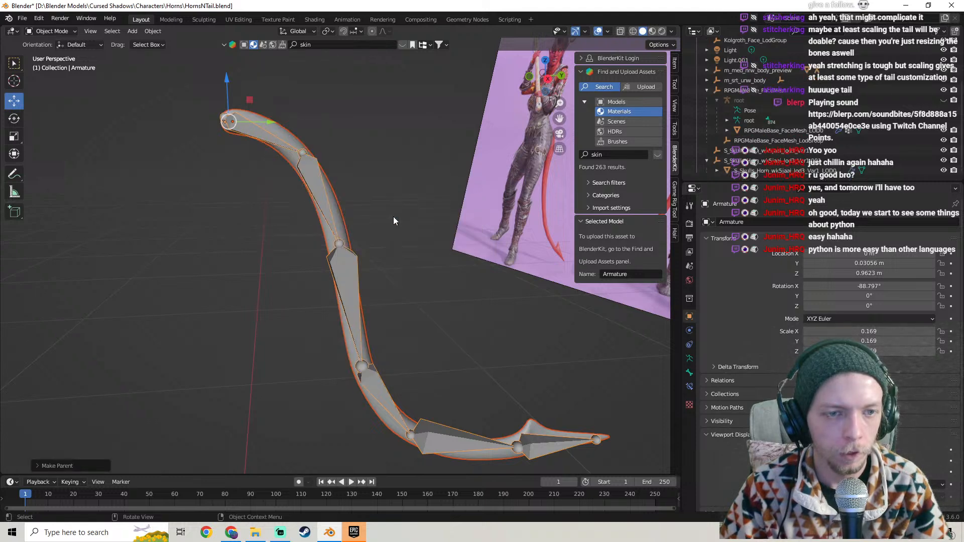
Switch the armature to Pose Mode, test-rotate the arrowhead bone around X, and undo the rotation
click(52, 31)
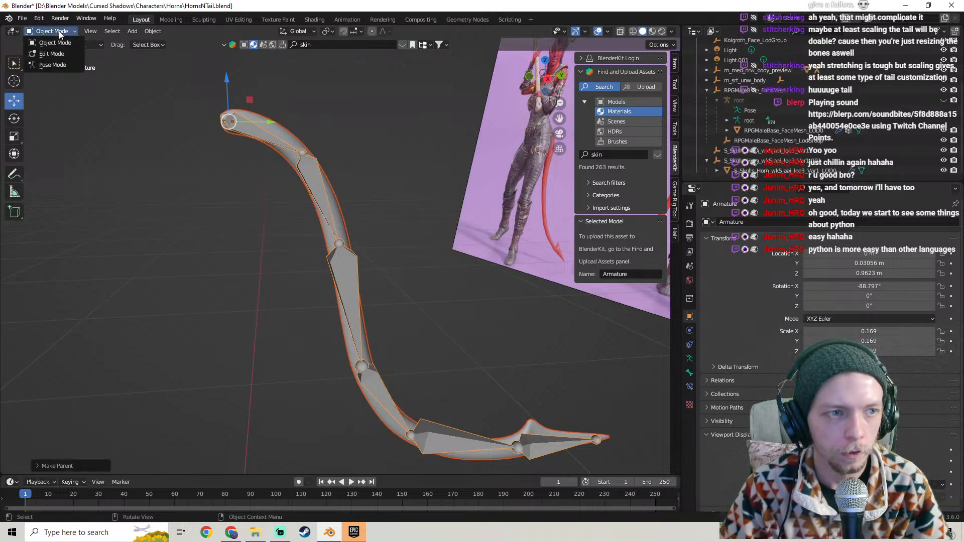
click(53, 68)
middle_drag(233, 209, 387, 289)
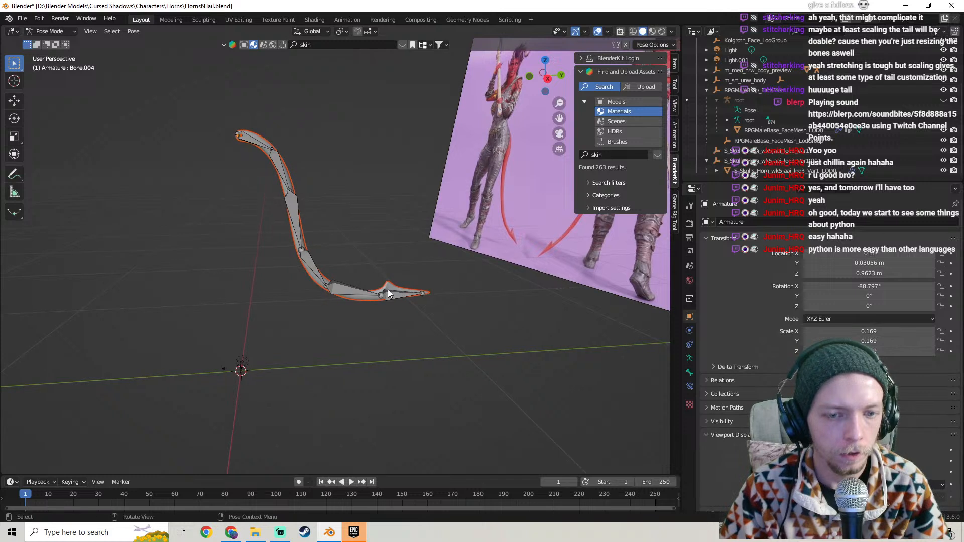
key(r)
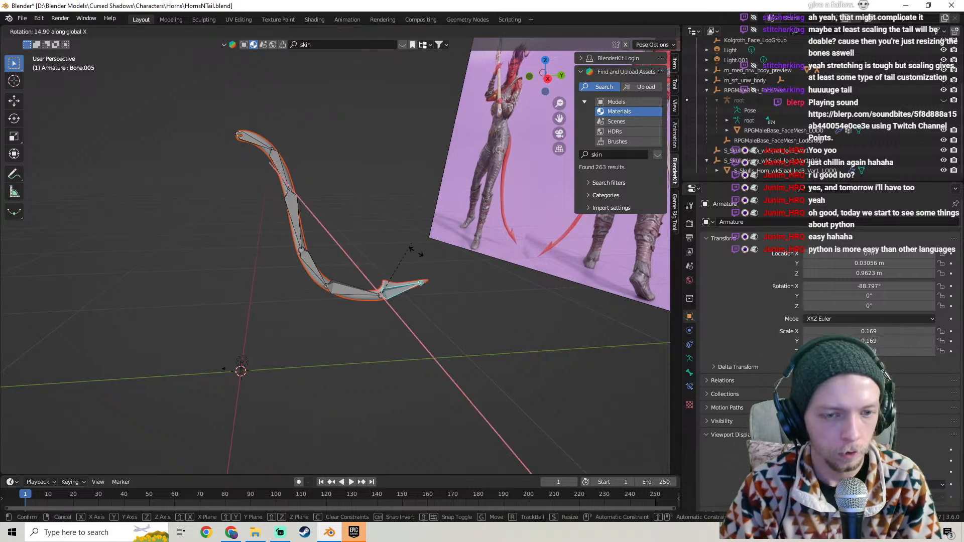
click(395, 226)
key(ctrl+z)
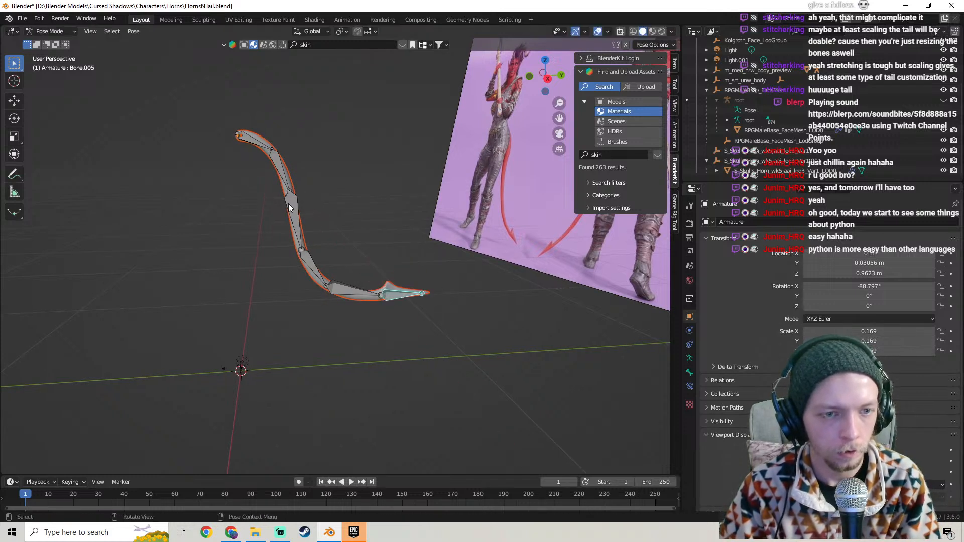
Test the tail's deformation by rotating the third bone around Z, and undo the rotation
key(r)
key(z)
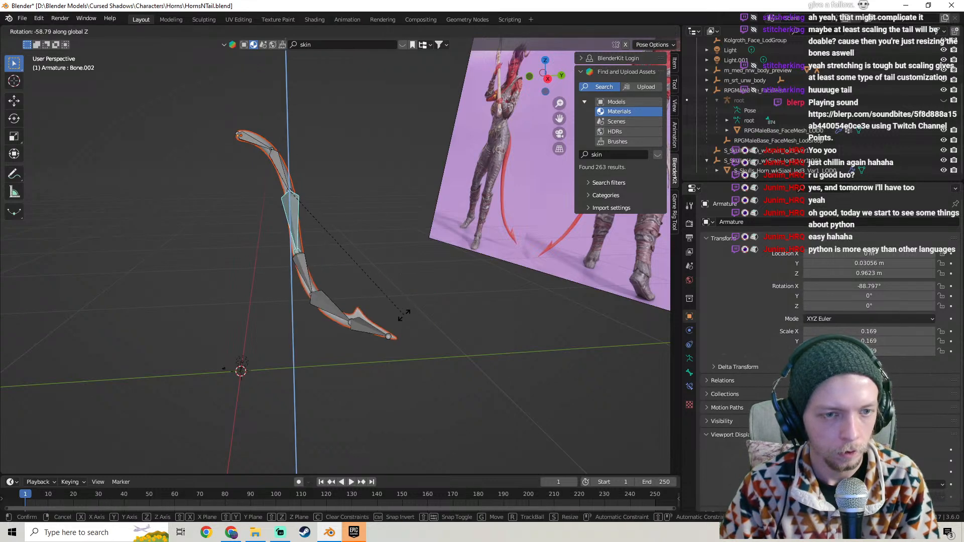
click(402, 304)
key(ctrl+z)
shift+middle_drag(398, 204, 408, 243)
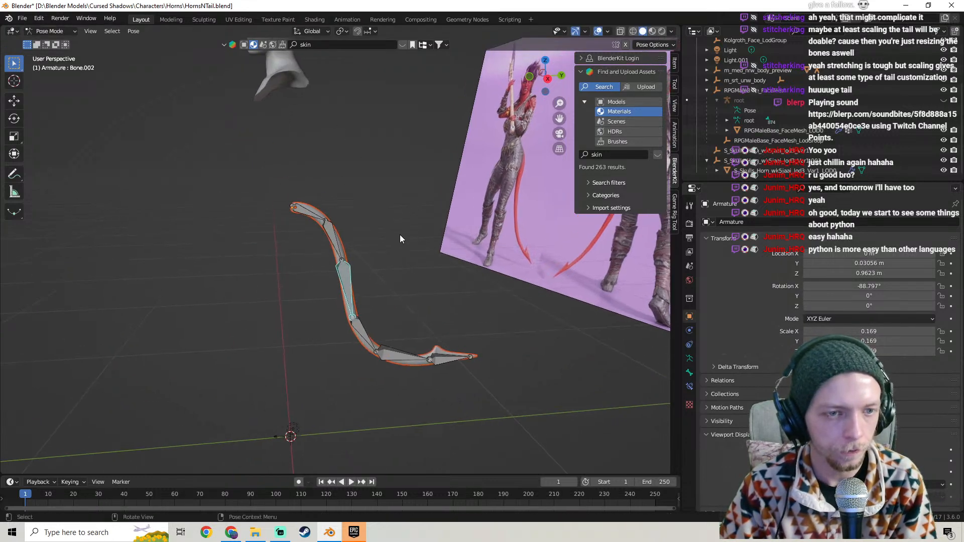
Test the tail's deformation by rotating the root bone around Z, and undo the rotation
click(297, 210)
key(r)
key(z)
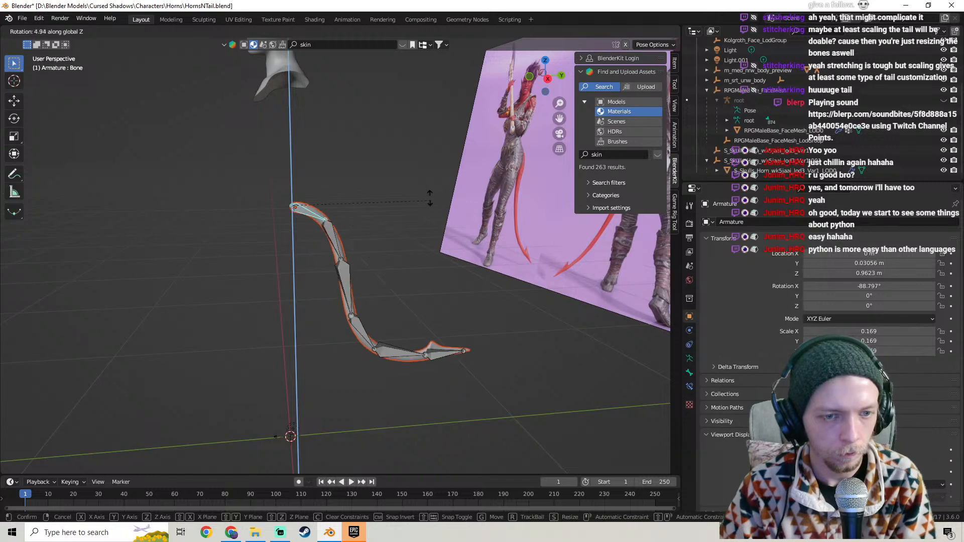
click(381, 271)
key(ctrl+z)
Test-rotate the tail's third bone around Y and restore its pose
click(350, 275)
key(r)
key(y)
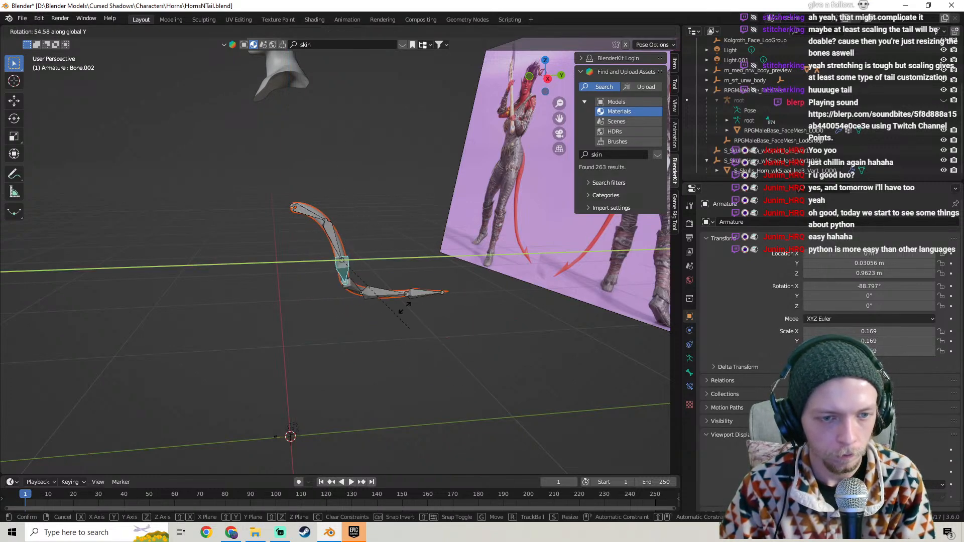
click(381, 220)
scroll(375, 240, up, 5)
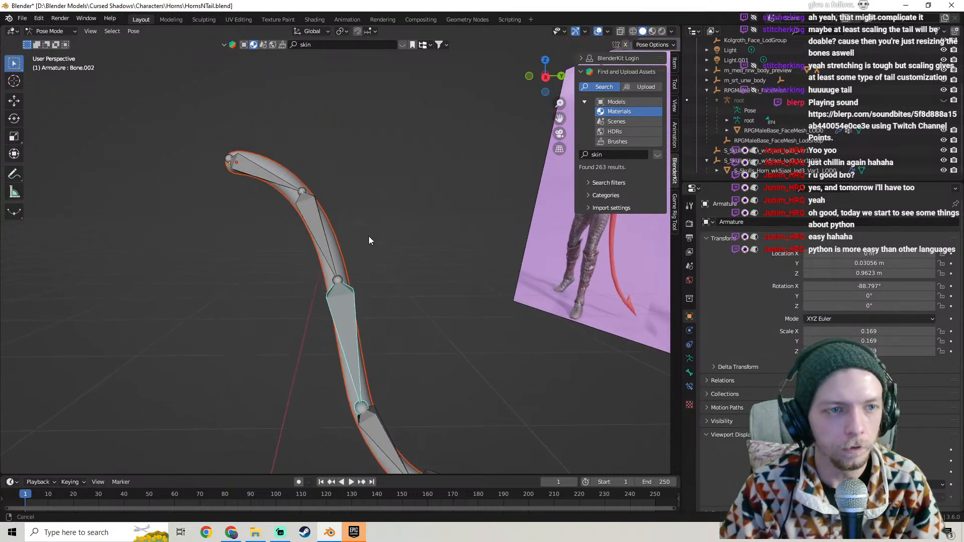
Return the armature to Object Mode, deselect everything and save the Blender file
click(50, 31)
click(48, 41)
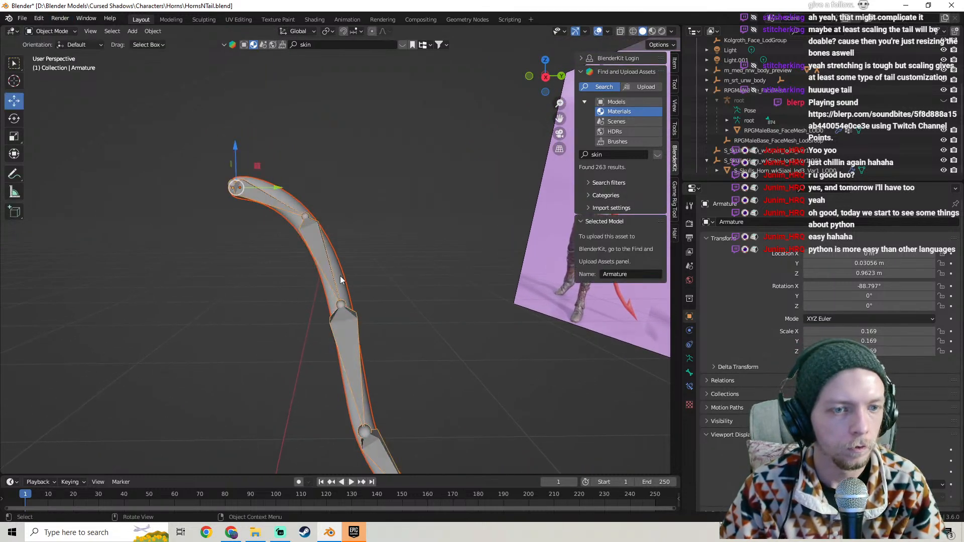
scroll(379, 281, down, 3)
click(378, 207)
middle_drag(392, 282, 344, 219)
click(22, 19)
click(37, 85)
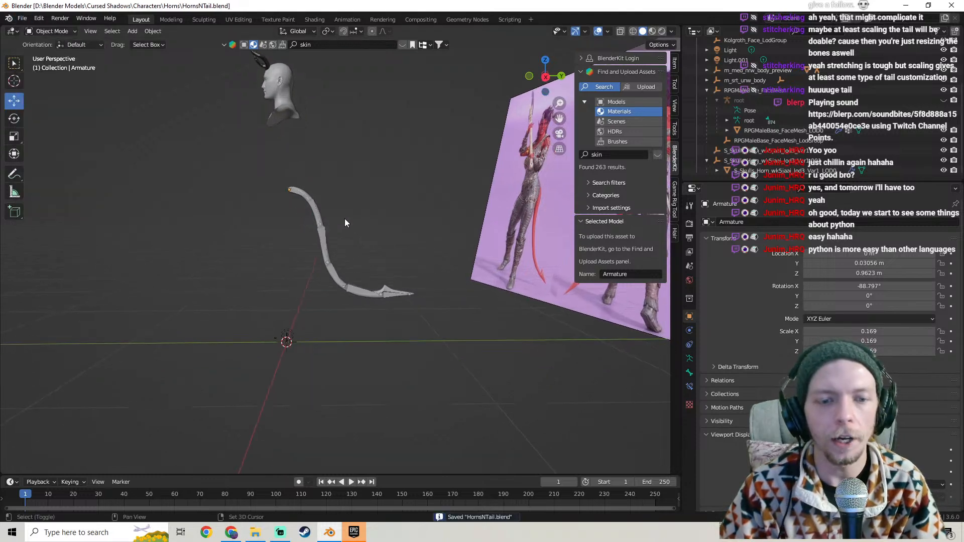
Select the tail mesh and switch it to Sculpt Mode
scroll(458, 323, up, 3)
click(433, 325)
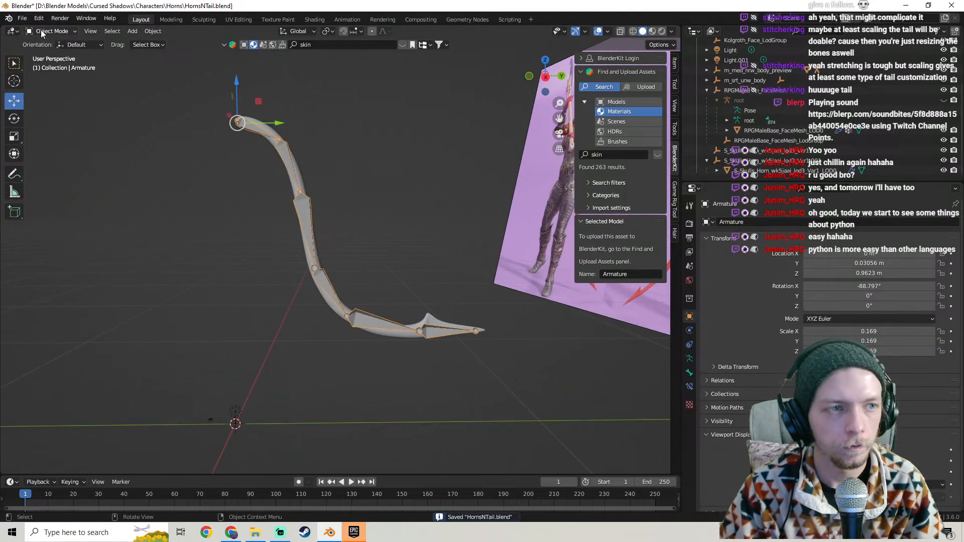
click(429, 317)
middle_drag(429, 317, 474, 243)
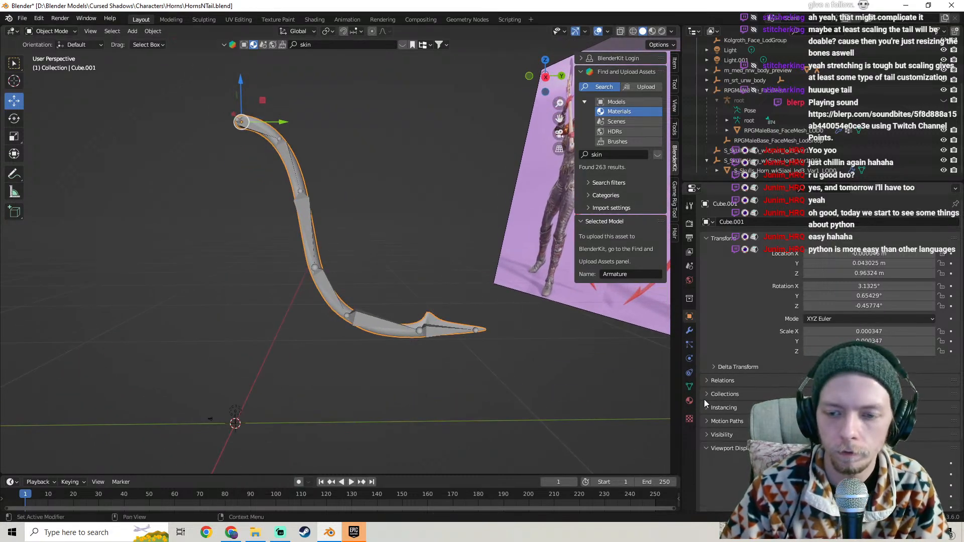
click(49, 31)
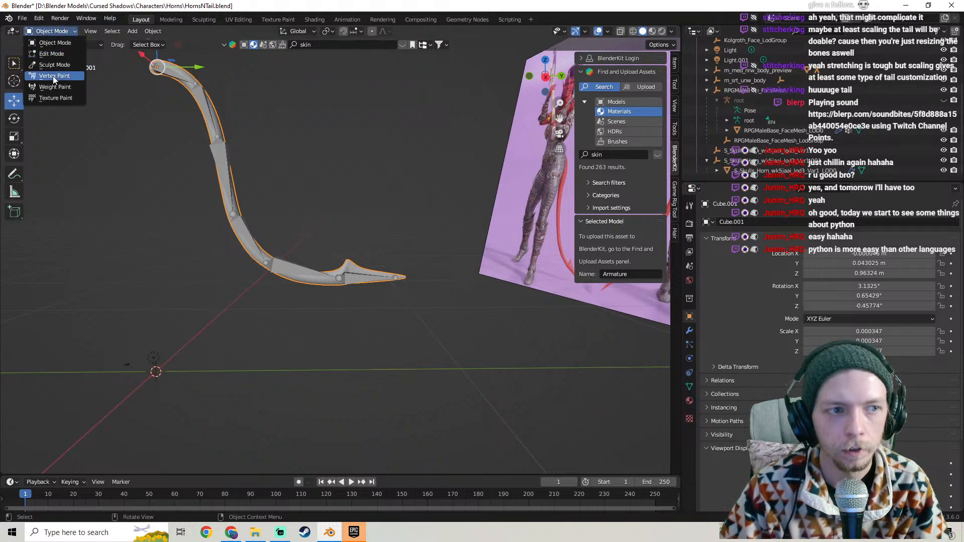
click(54, 65)
Try stretching the arrowhead's tip outward along the tail's direction with the Grab brush, undoing the first stroke and repeating it
shift+middle_drag(374, 288, 339, 271)
drag(335, 257, 565, 267)
key(ctrl+z)
drag(345, 250, 517, 244)
Return to Object Mode, select the armature and switch it to Pose Mode
click(46, 24)
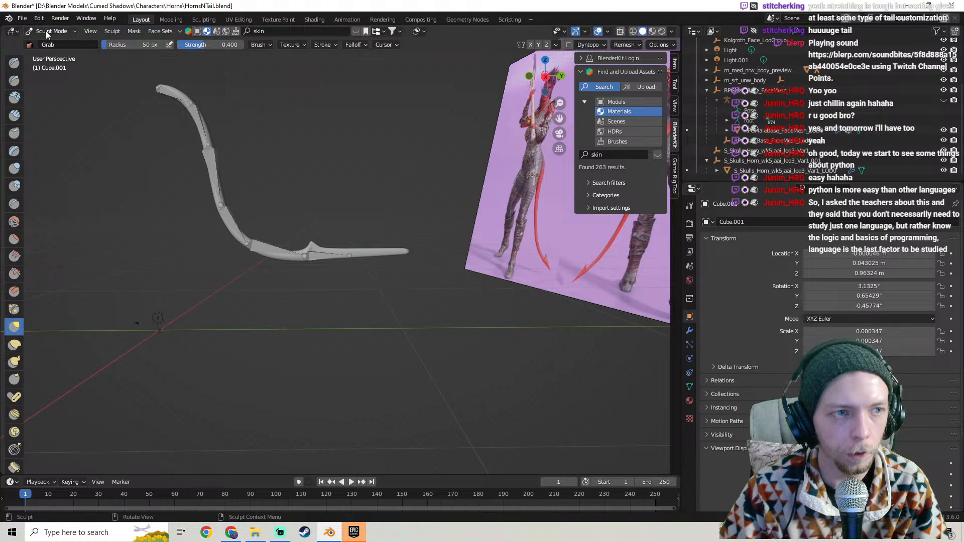
click(46, 31)
click(52, 33)
click(49, 34)
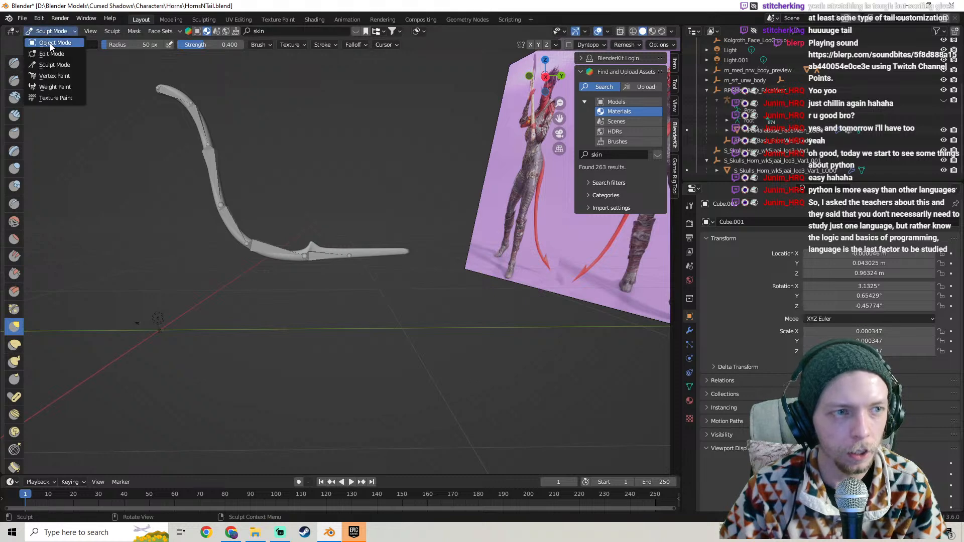
click(50, 43)
click(50, 30)
click(318, 260)
click(48, 32)
click(46, 65)
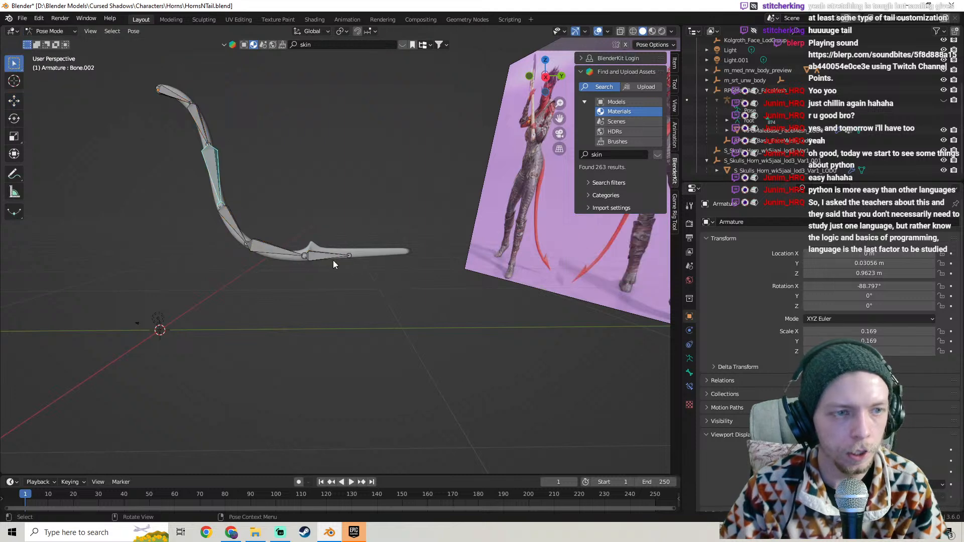
Test-rotate the arrowhead bone around Z, and undo both the rotation and the sculpted tip stretch
key(r)
key(z)
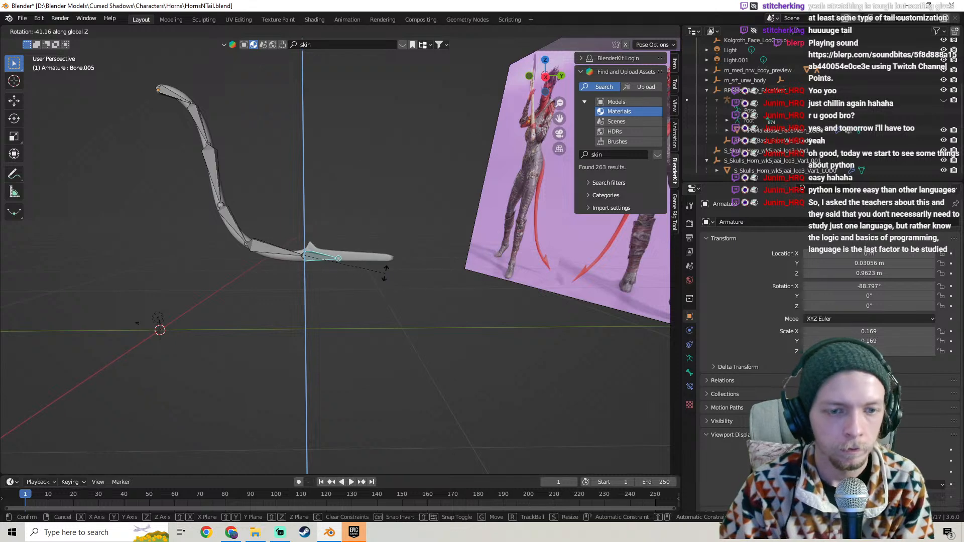
click(371, 261)
key(ctrl+z)
key(ctrl+z)
key(ctrl+z)
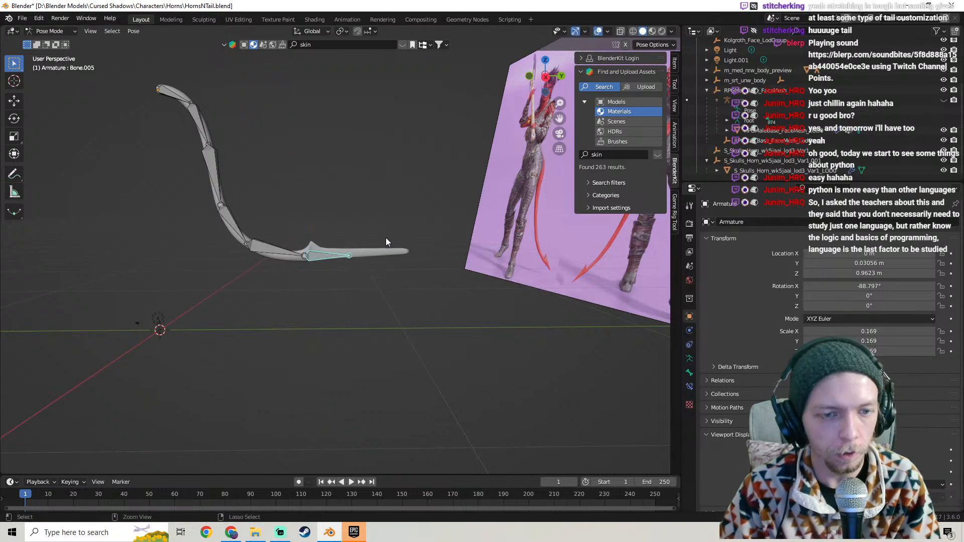
key(ctrl+z)
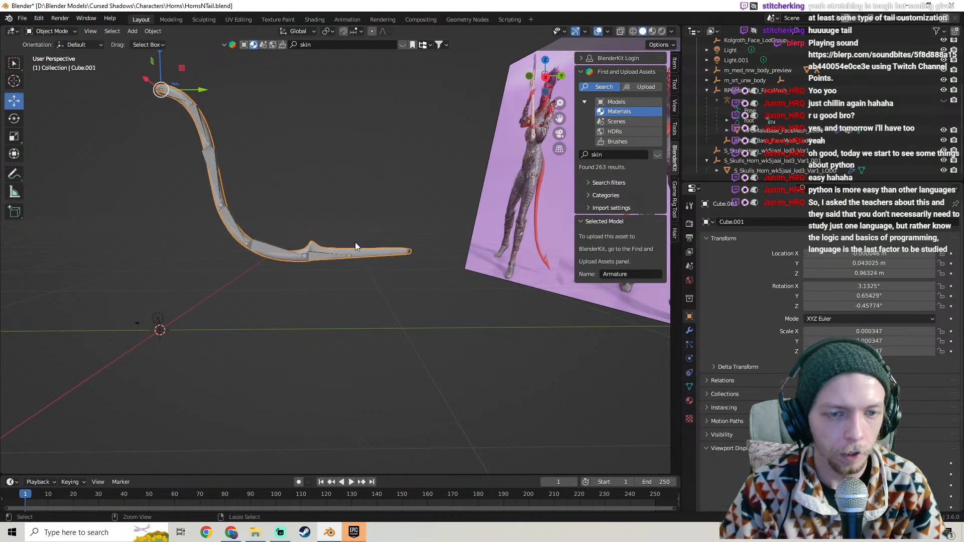
key(ctrl+z)
key(ctrl+z)
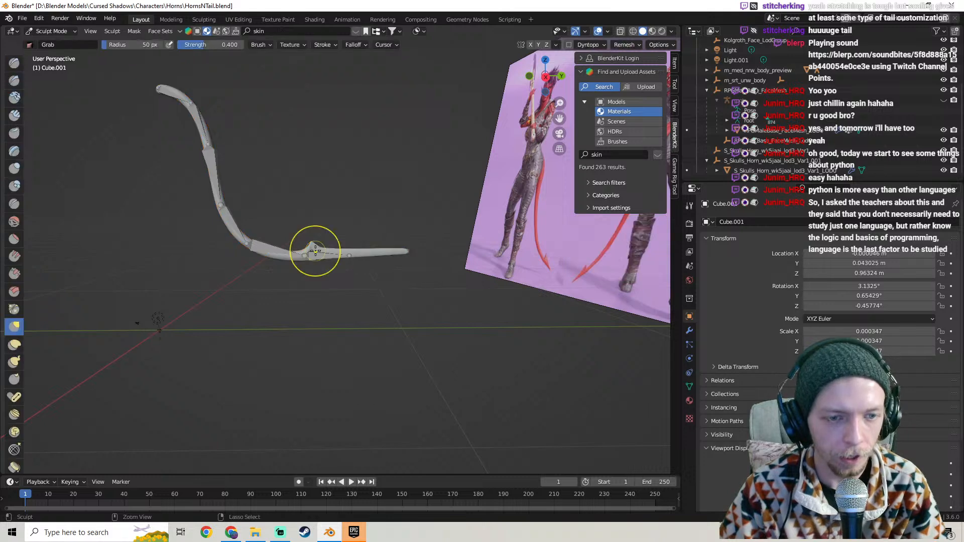
Switch the tail mesh back to Object Mode and save the Blender file
click(52, 32)
click(55, 40)
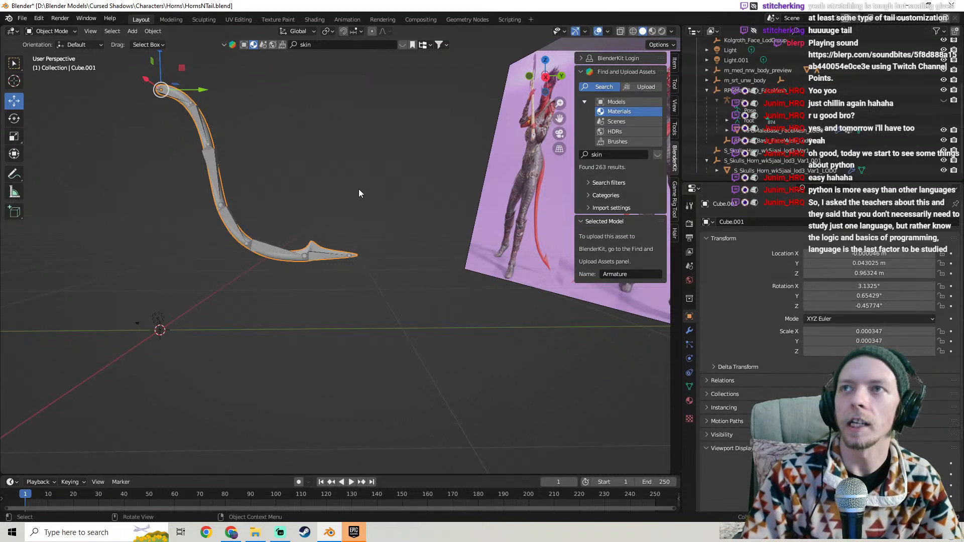
middle_drag(379, 147, 2, 83)
click(22, 19)
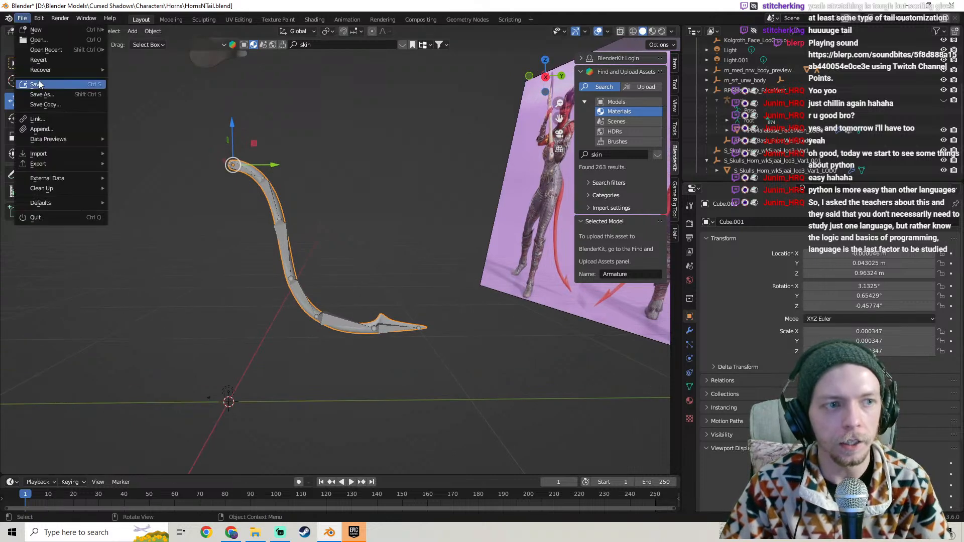
click(40, 84)
Examine the tail mesh and its bone chain up close and from a distance
middle_drag(309, 235, 406, 219)
scroll(397, 224, up, 9)
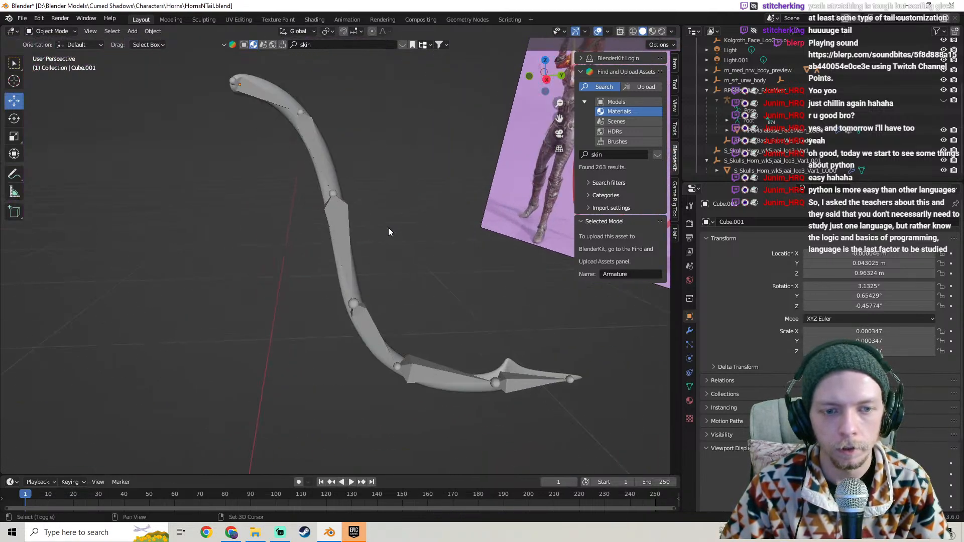
click(323, 200)
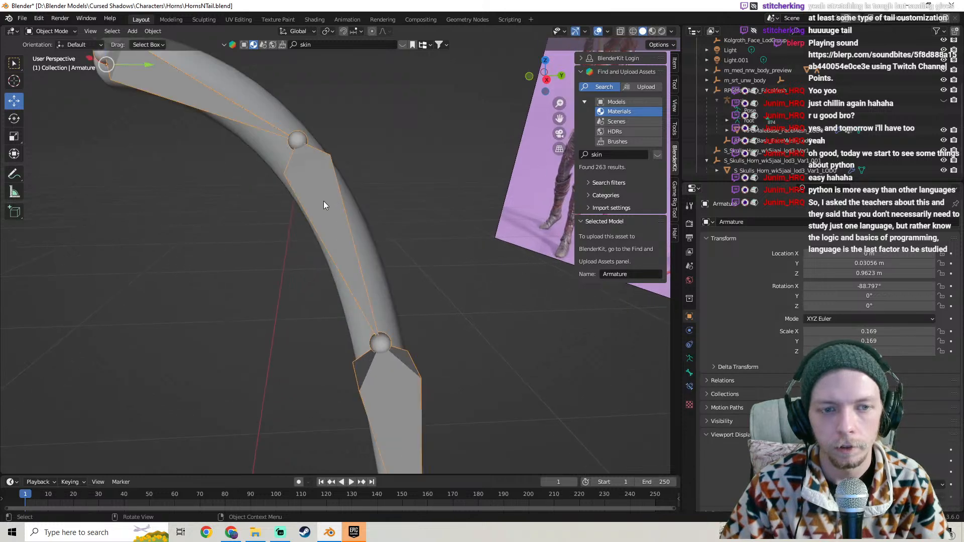
click(360, 218)
scroll(360, 218, down, 8)
shift+middle_drag(366, 220, 330, 189)
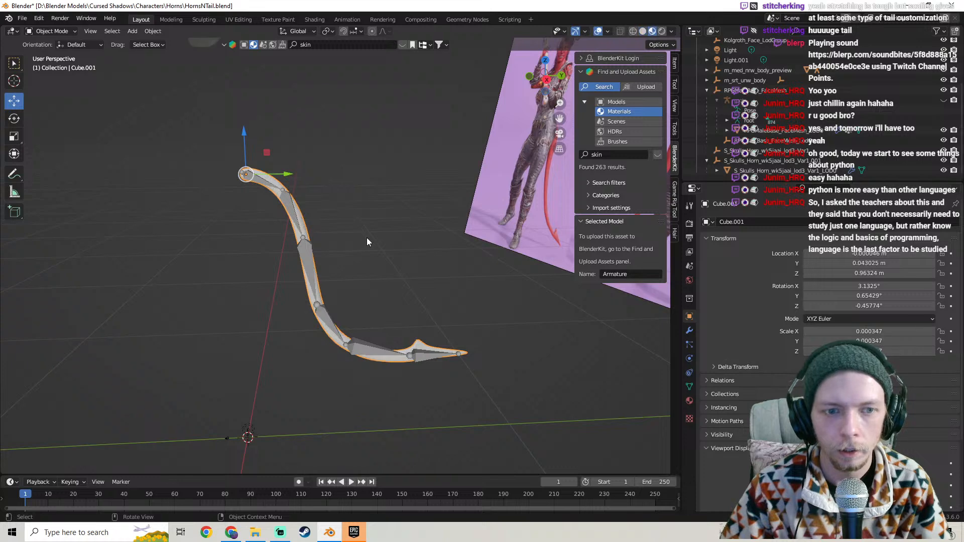
scroll(328, 224, up, 6)
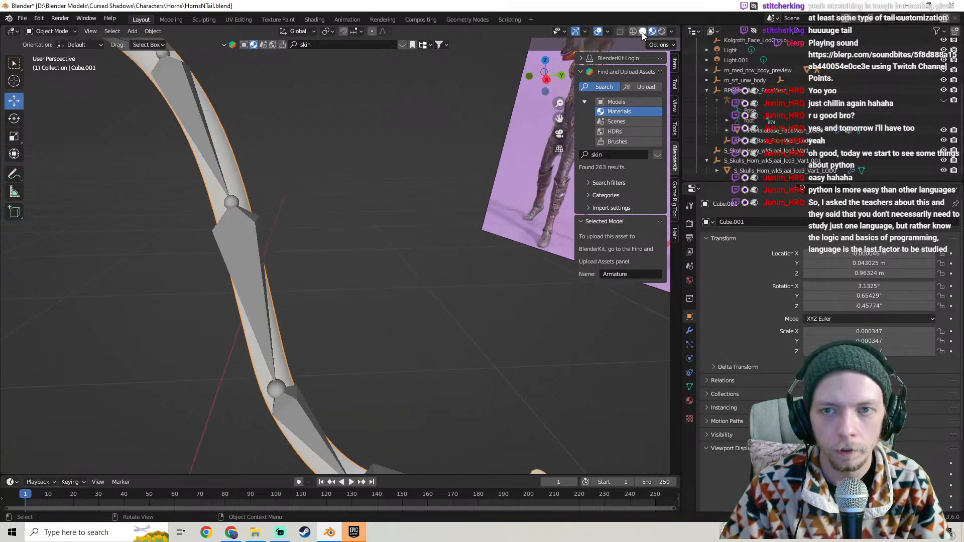
scroll(399, 164, down, 10)
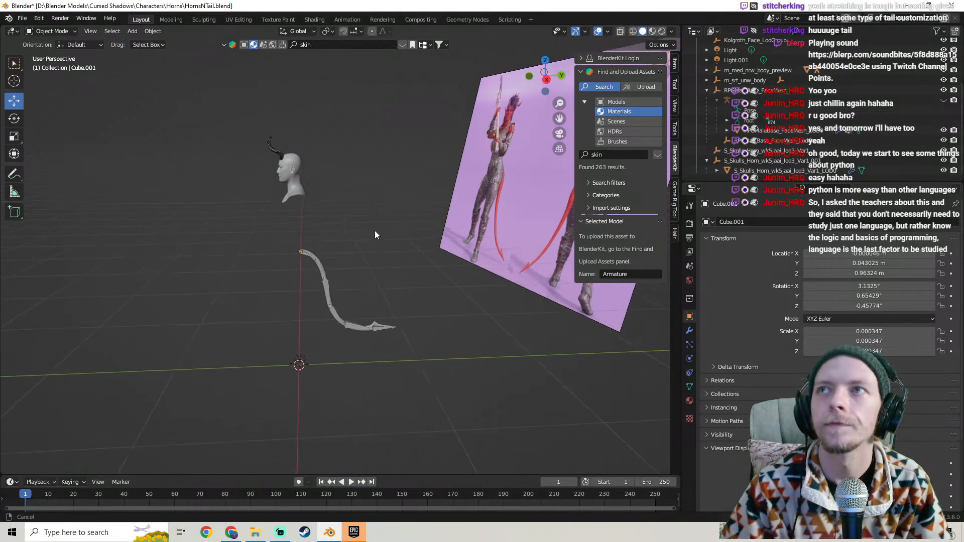
scroll(363, 168, up, 10)
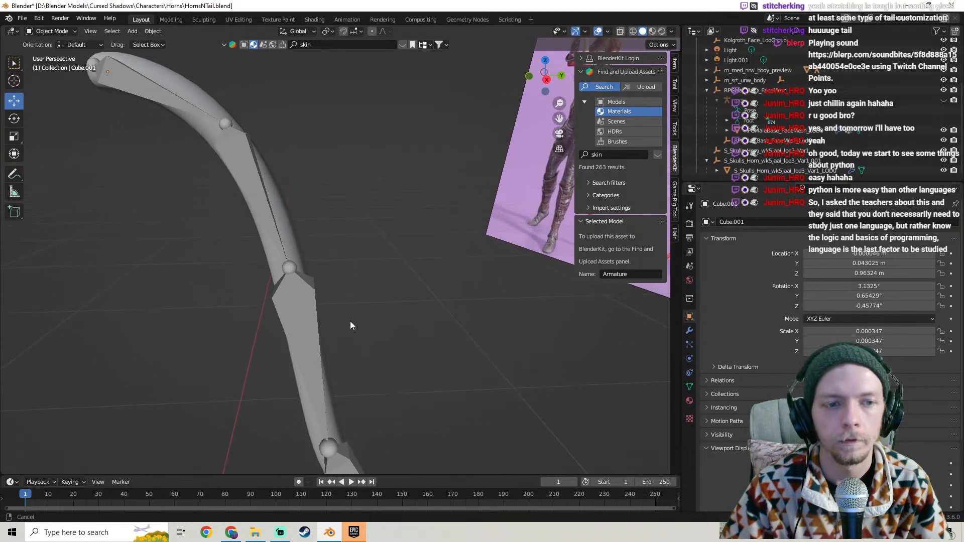
Enter Edit Mode on the tail mesh and mark the edge loop around its root end as a seam
click(282, 201)
key(Tab)
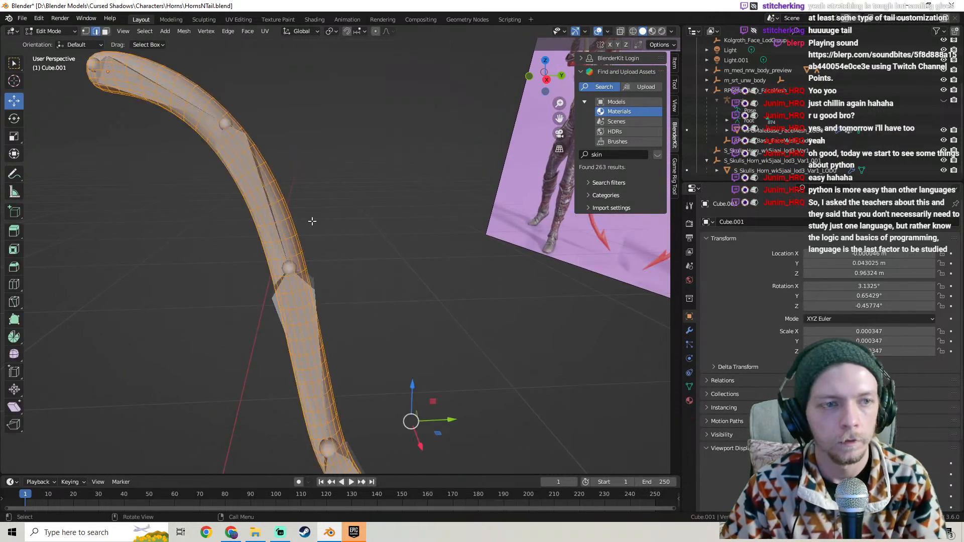
click(264, 31)
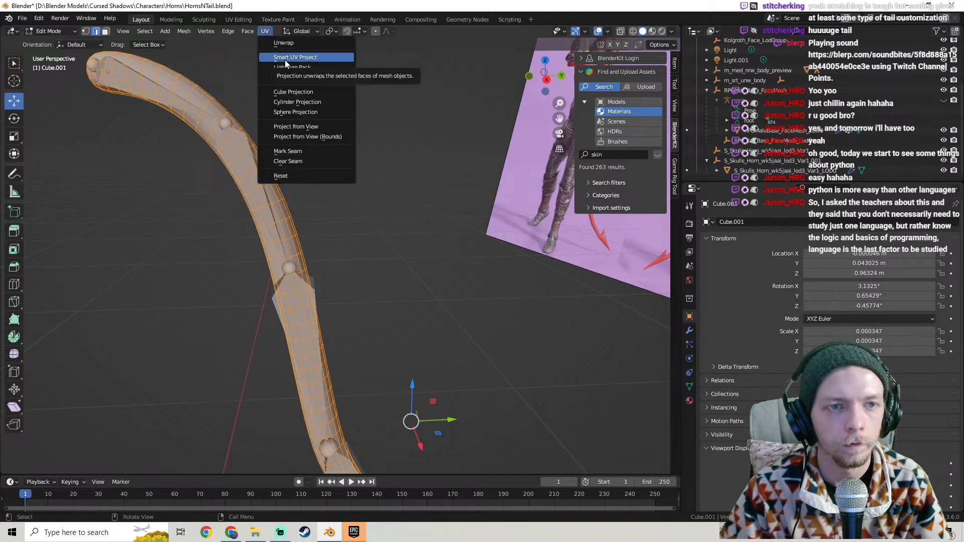
middle_drag(146, 176, 254, 177)
shift+middle_drag(490, 168, 251, 171)
scroll(344, 193, up, 2)
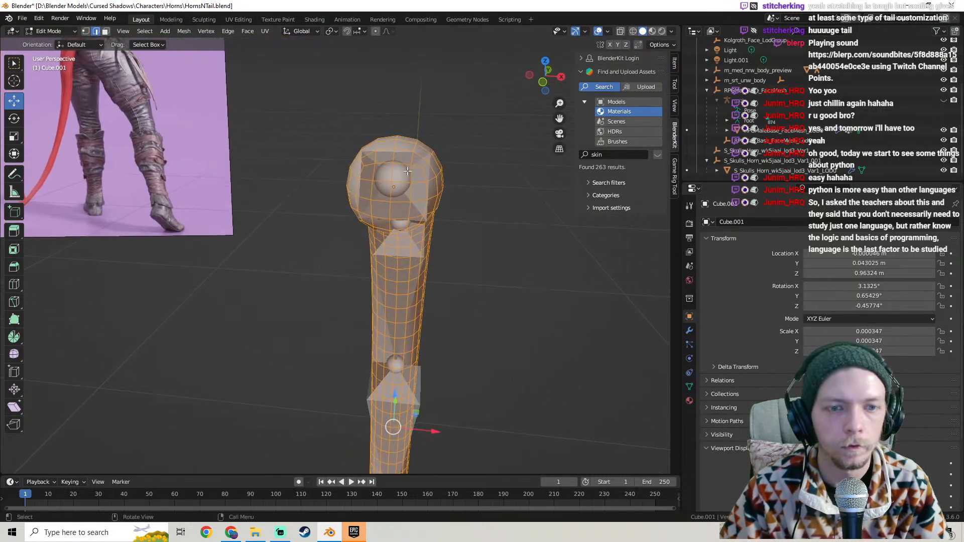
click(371, 154)
alt+click(424, 160)
right_click(423, 159)
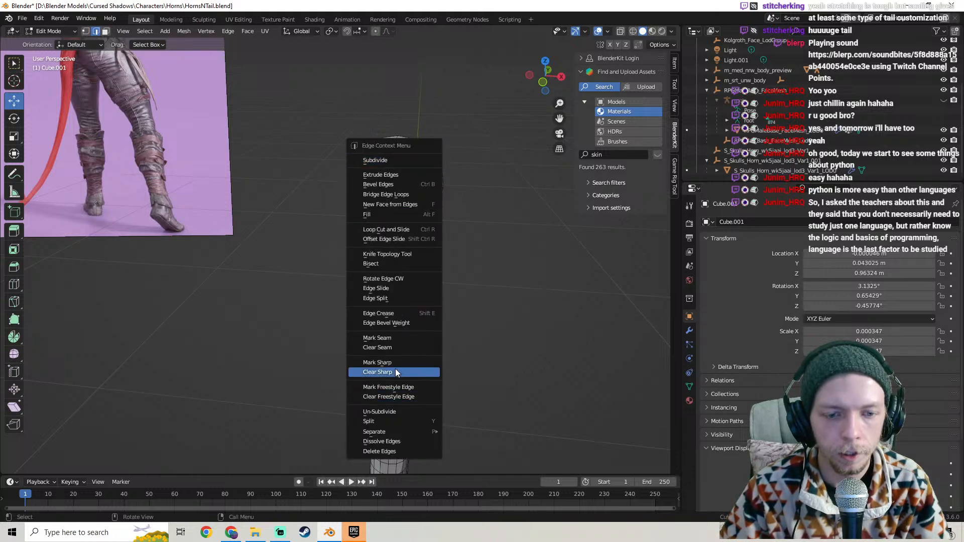
click(394, 338)
Select a lengthwise shortest path of edges down the tail from its root end, and save the Blender file
middle_drag(435, 194, 379, 188)
alt+click(445, 155)
scroll(381, 121, up, 2)
middle_drag(398, 55, 381, 211)
click(383, 107)
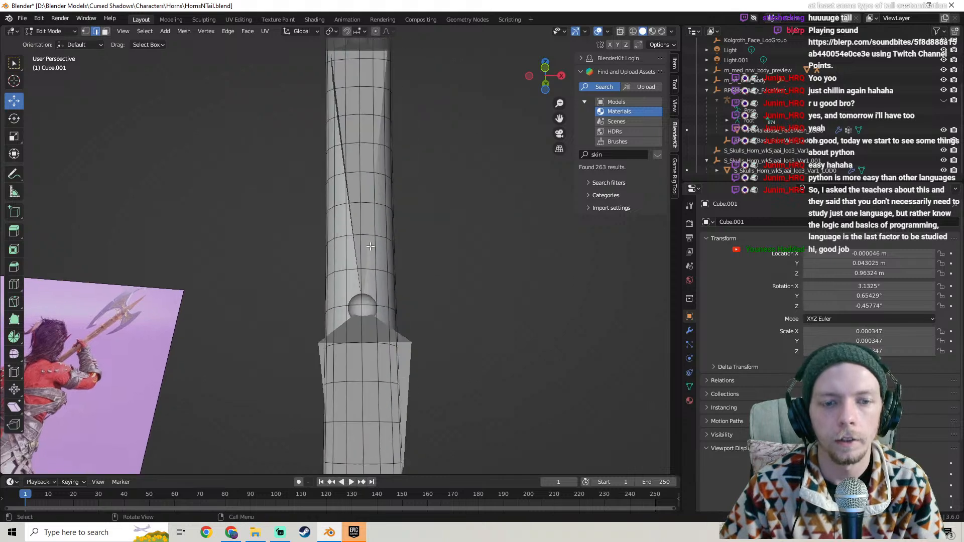
ctrl+click(361, 268)
middle_drag(361, 269, 398, 231)
ctrl+click(404, 193)
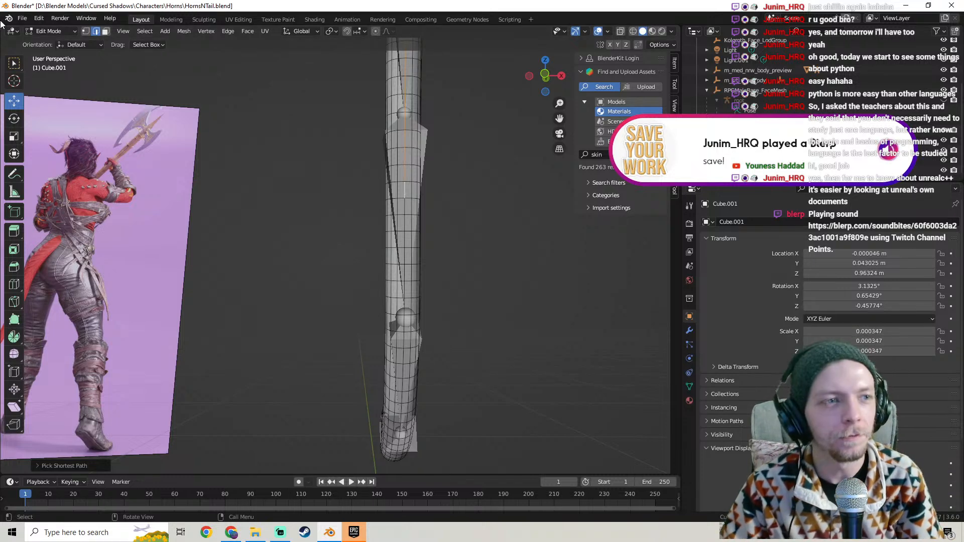
click(22, 19)
click(47, 85)
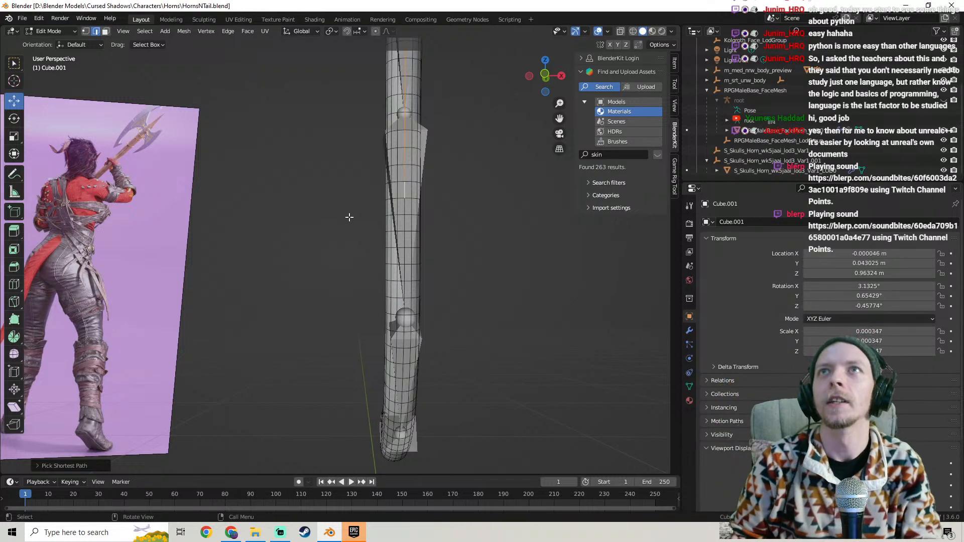
Switch to Chrome, open YouTube in a new tab, and open the live stream "Character Creator Work Part 23" from your own channel
click(231, 532)
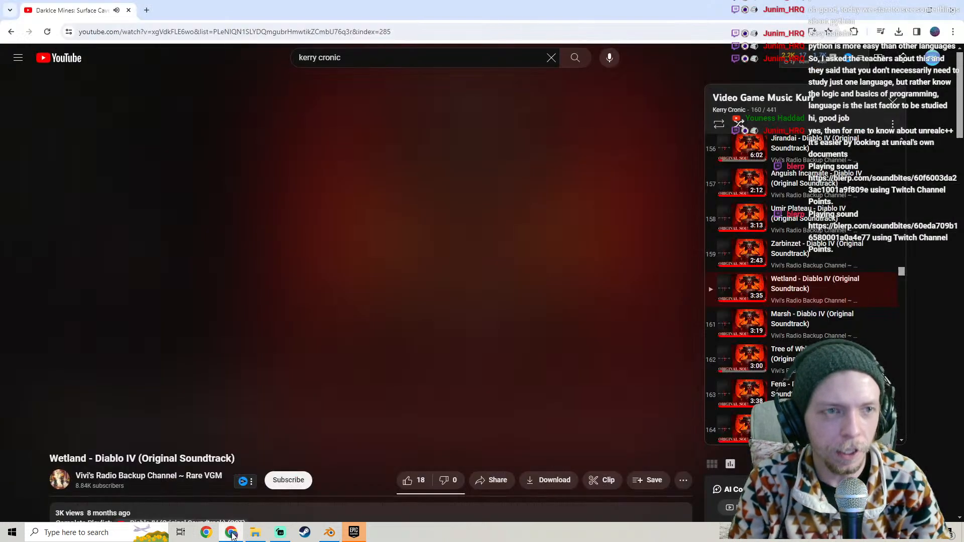
middle_click(63, 64)
click(216, 15)
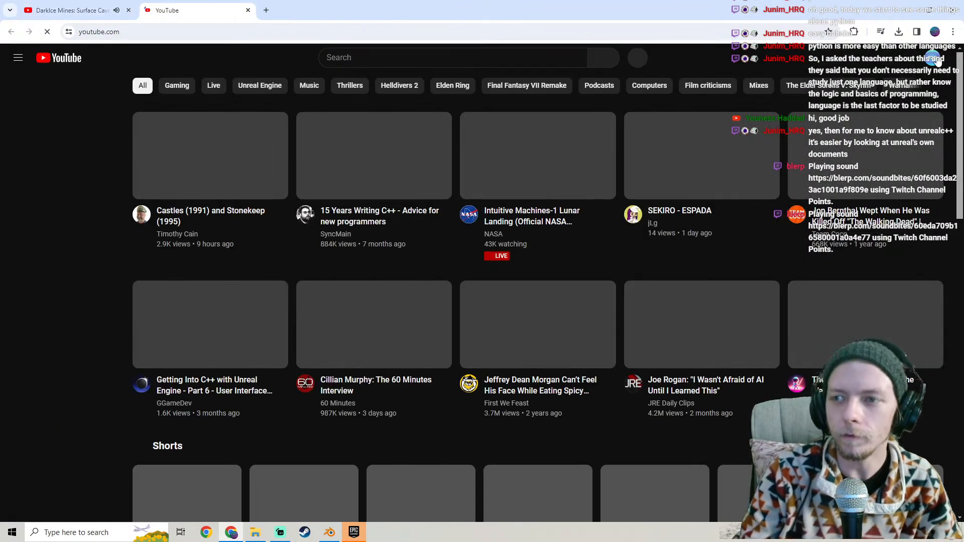
click(931, 58)
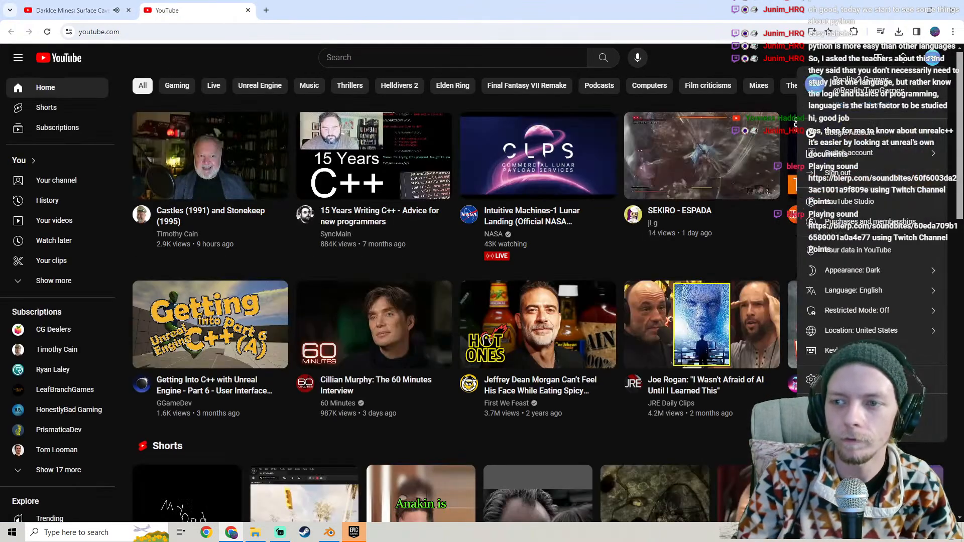
click(874, 109)
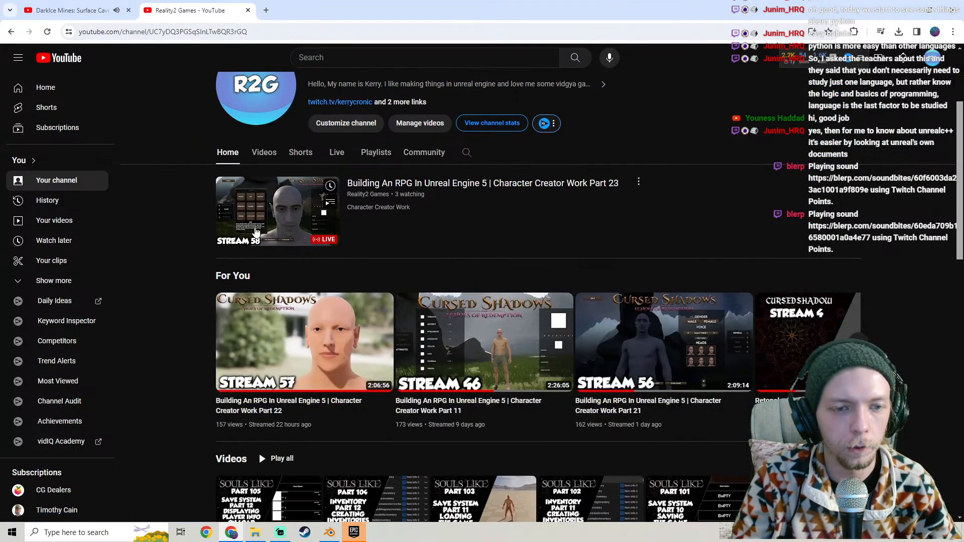
click(256, 232)
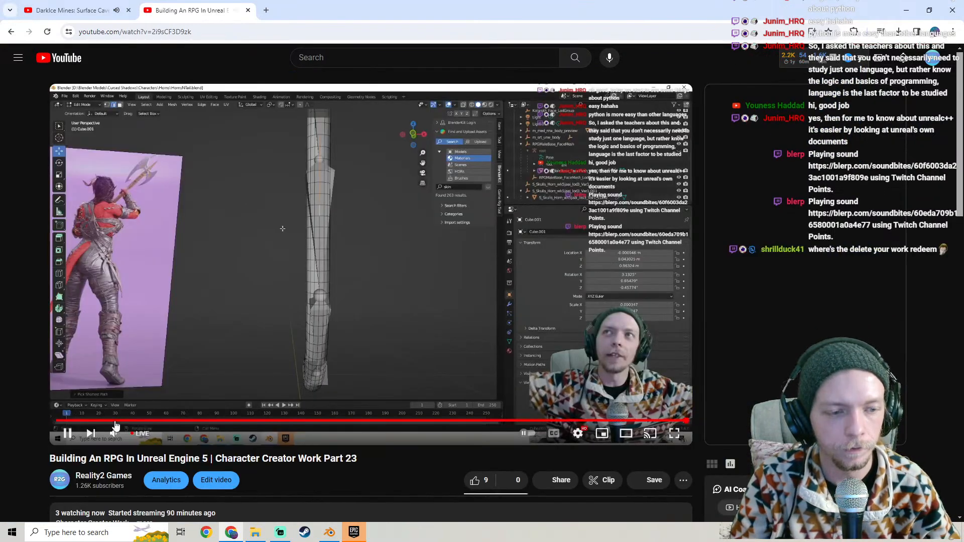
Mute the live stream's playback and switch back to Blender
click(115, 432)
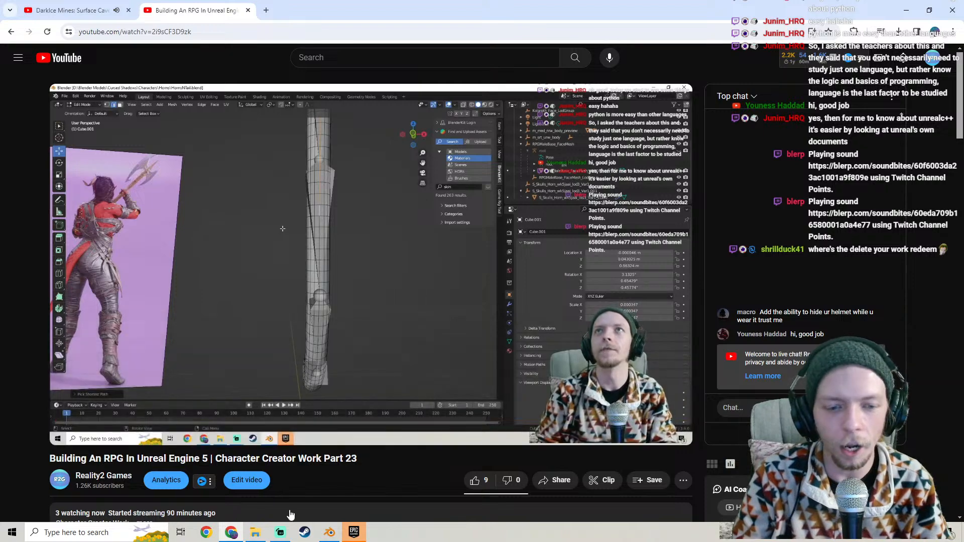
click(329, 532)
Extend the lengthwise edge path selection along the tail's underside to its arrow-shaped tip
scroll(347, 455, down, 5)
middle_drag(398, 305, 394, 251)
scroll(297, 244, up, 3)
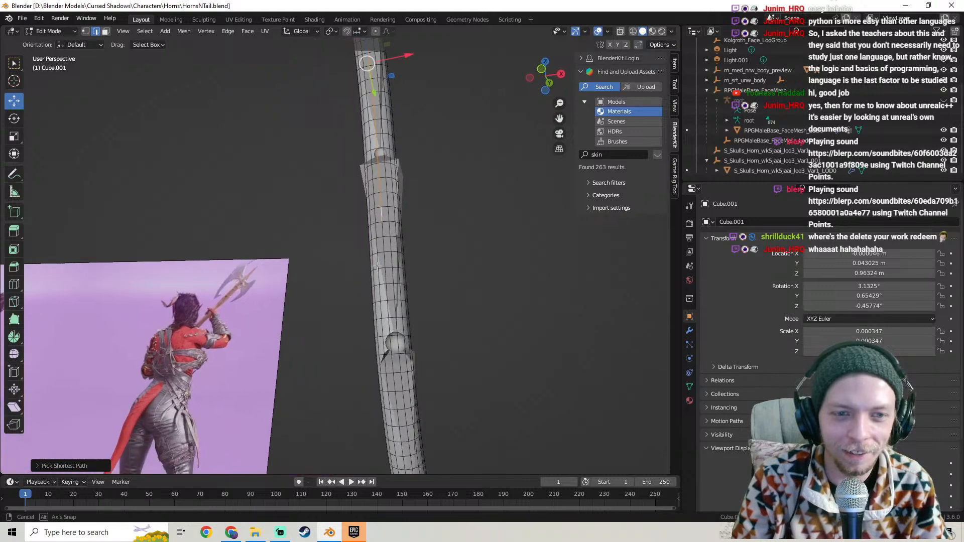
scroll(395, 252, up, 1)
middle_drag(403, 286, 425, 258)
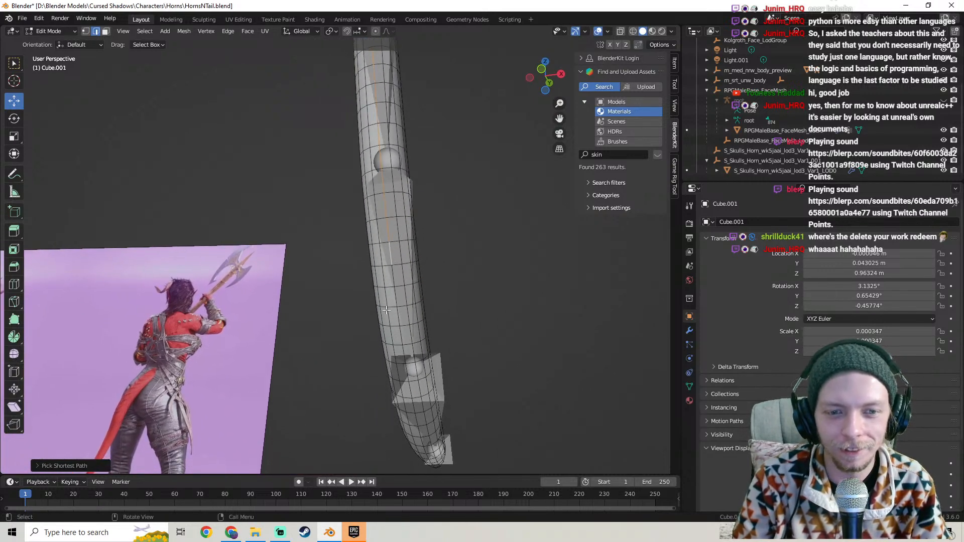
middle_drag(406, 368, 368, 229)
scroll(368, 230, up, 4)
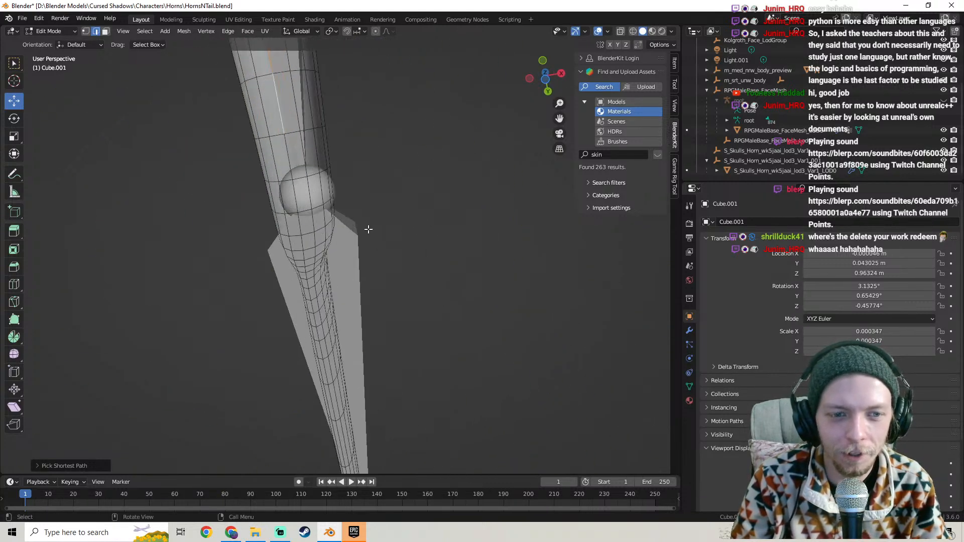
middle_drag(302, 242, 320, 309)
shift+middle_drag(325, 440, 340, 275)
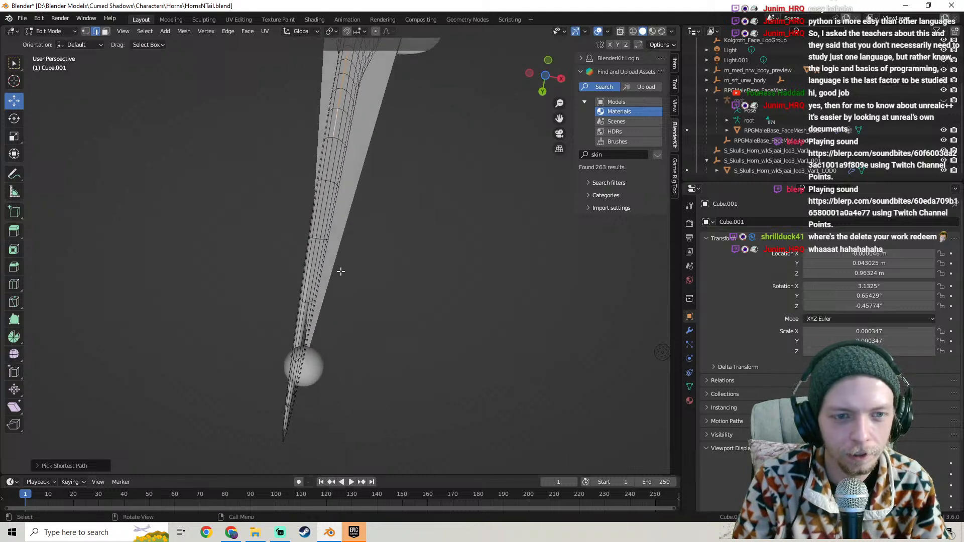
middle_drag(318, 232, 376, 308)
scroll(384, 309, up, 5)
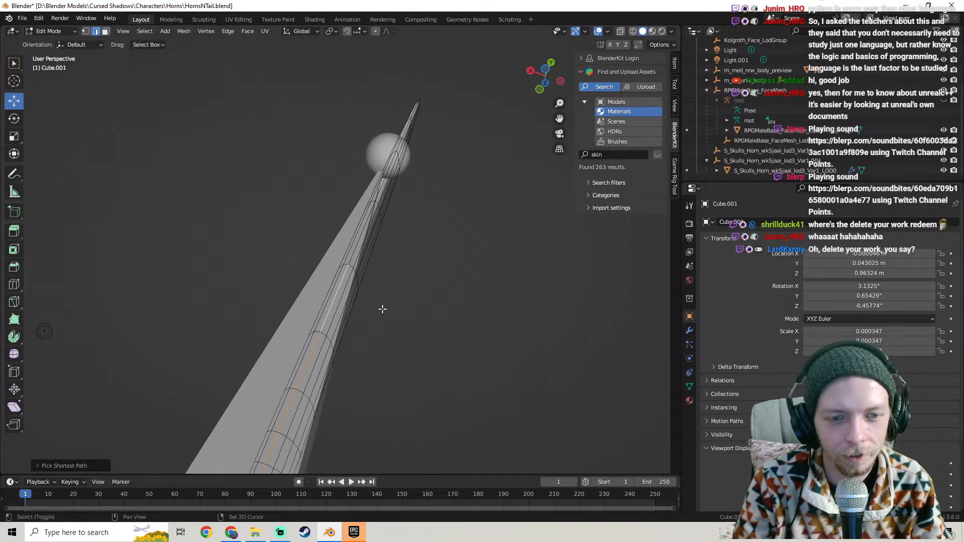
shift+middle_drag(417, 203, 385, 331)
scroll(387, 301, down, 5)
middle_drag(392, 241, 502, 276)
scroll(497, 279, up, 5)
shift+middle_drag(281, 307, 367, 334)
middle_drag(393, 303, 437, 269)
Mark the selected lengthwise edges along the tail's underside as a seam, and return to Object Mode
right_click(426, 284)
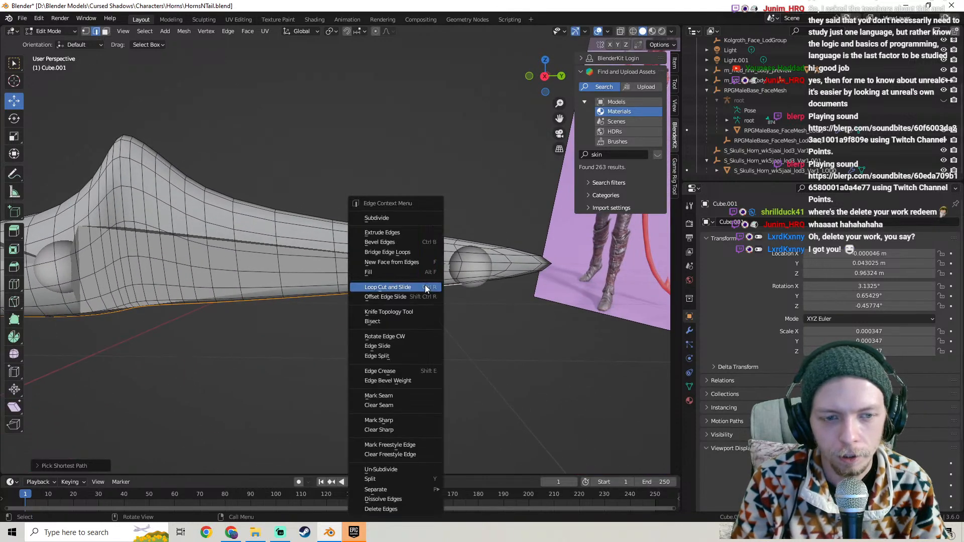
click(381, 395)
middle_drag(265, 318, 351, 263)
right_click(352, 264)
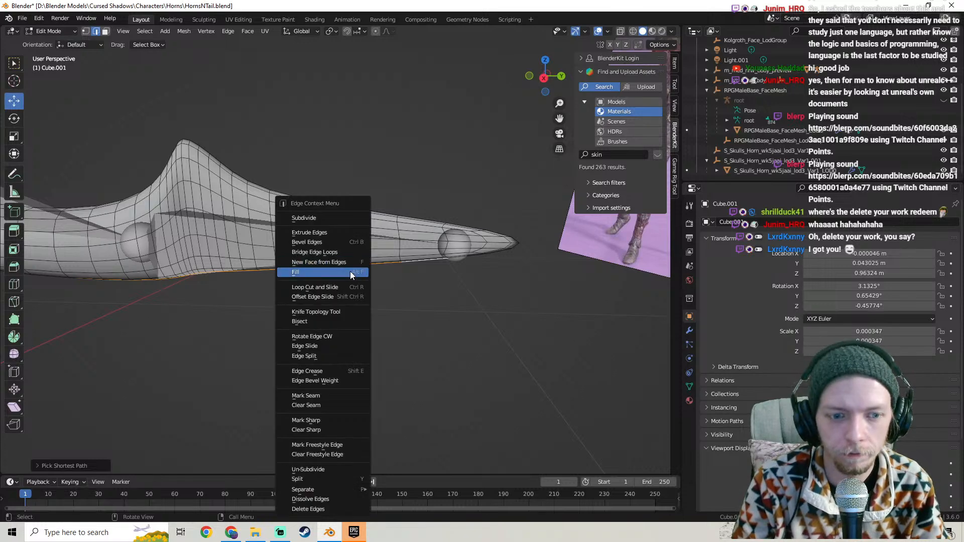
click(314, 397)
middle_drag(446, 274, 404, 262)
alt+click(406, 256)
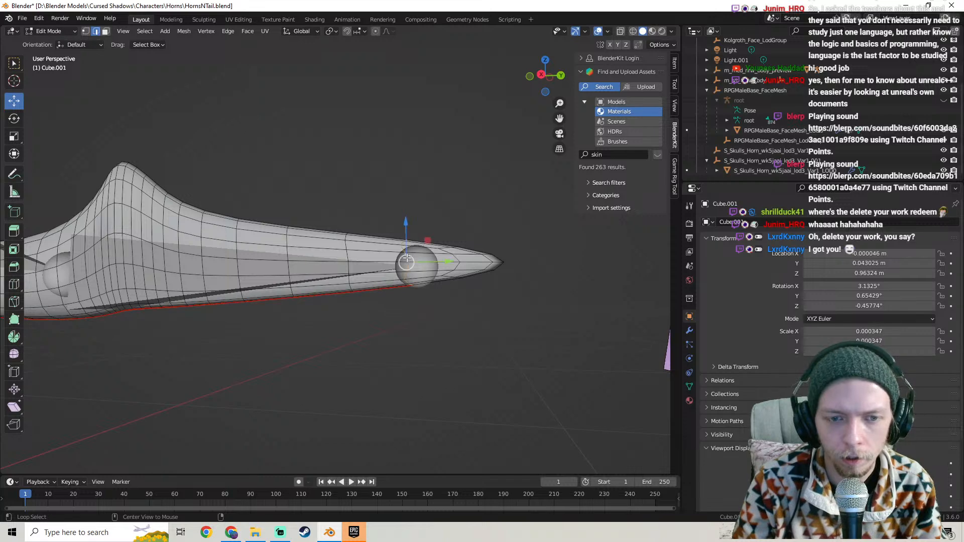
right_click(406, 257)
click(407, 257)
mouse_move(441, 217)
middle_down()
mouse_move(435, 207)
mouse_move(351, 228)
mouse_move(429, 230)
middle_up()
key(Tab)
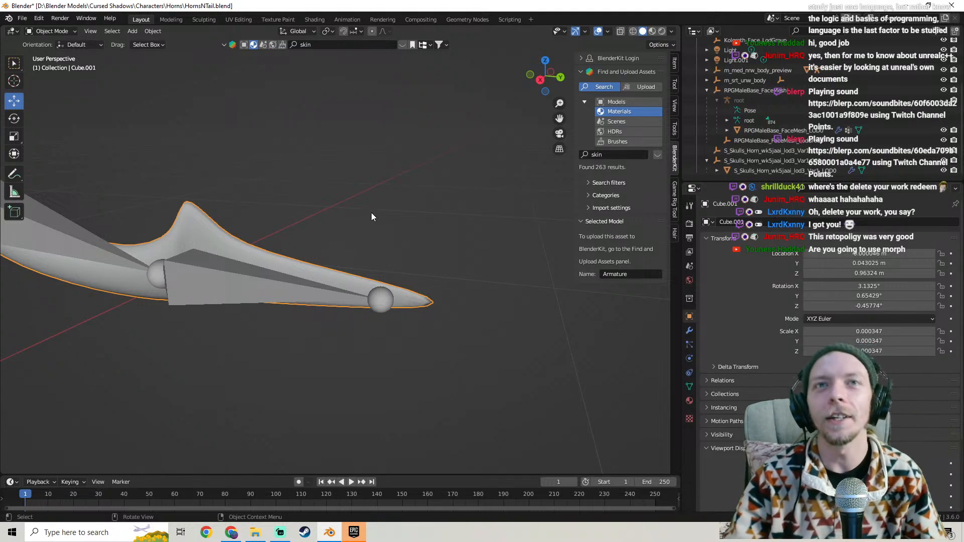
Hide the tail's armature and enter Edit Mode on the tail mesh to inspect the marked seams
scroll(262, 247, down, 5)
shift+middle_drag(244, 238, 450, 387)
click(309, 217)
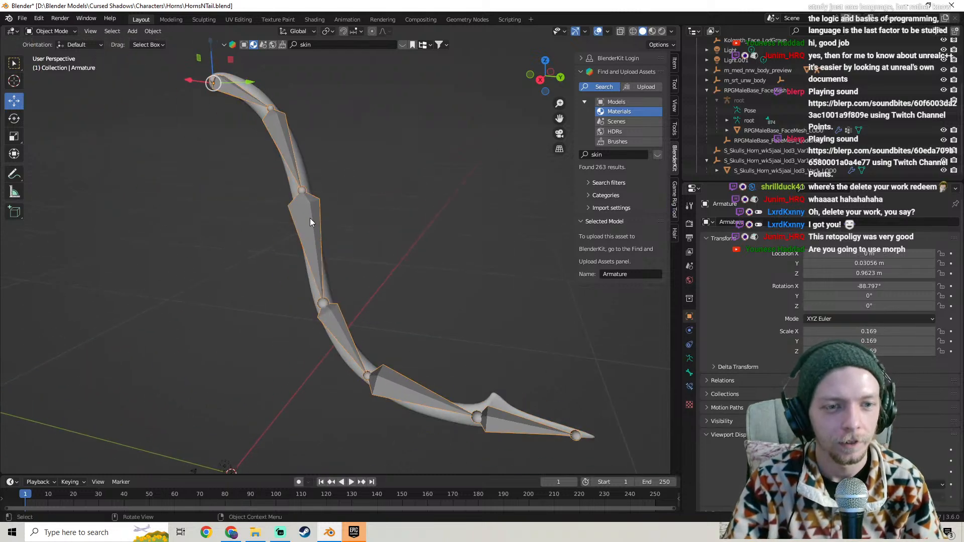
key(h)
click(306, 202)
key(Tab)
middle_drag(337, 265, 410, 419)
scroll(448, 309, up, 3)
shift+middle_drag(237, 194, 289, 214)
middle_drag(326, 179, 224, 136)
Leave Edit Mode, select the horns on the head, and display their shape keys
click(56, 32)
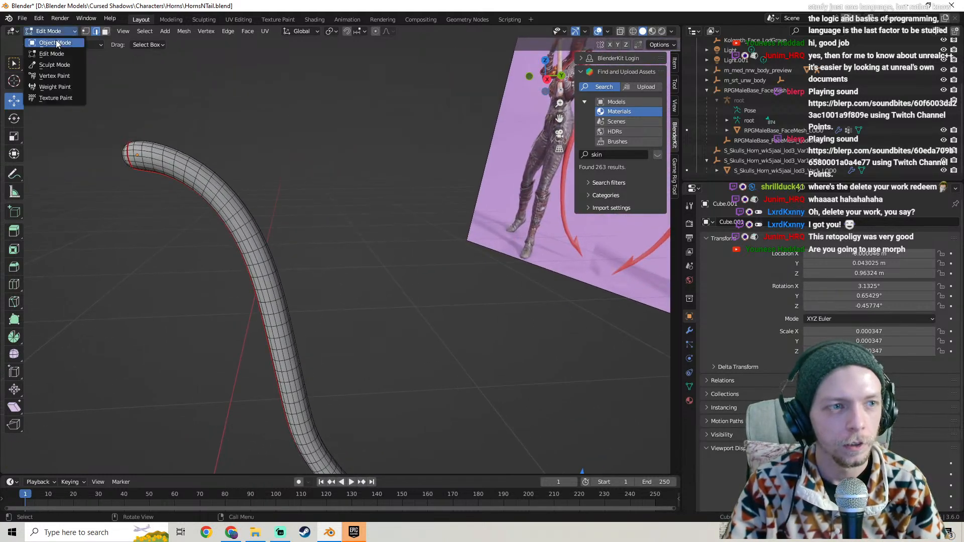
click(51, 41)
key(KP_Decimal)
middle_drag(370, 223, 359, 256)
click(373, 199)
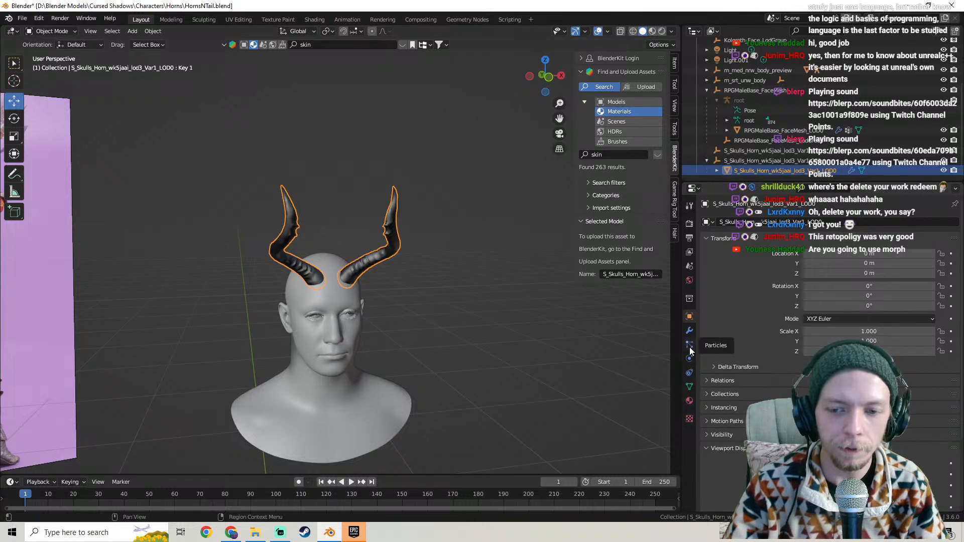
click(689, 386)
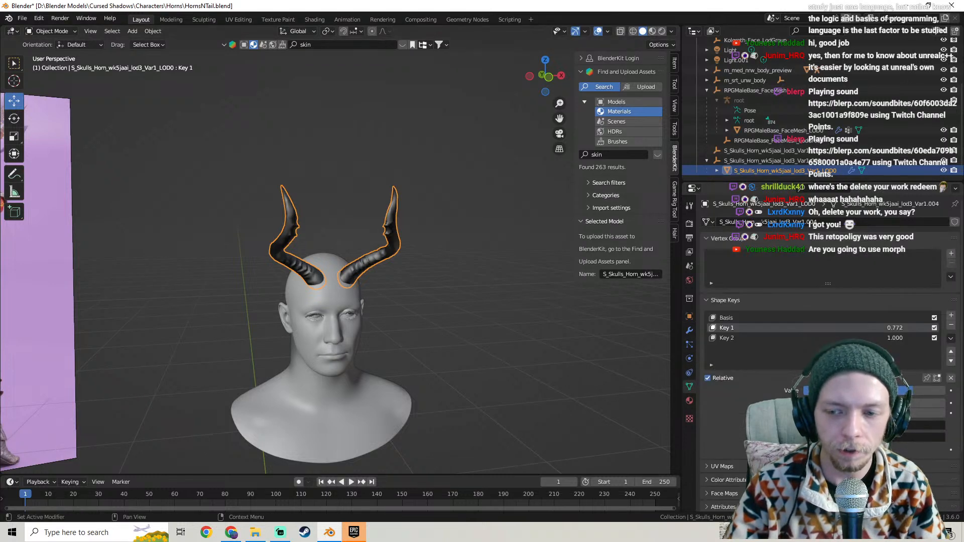
Try out the horns' Key 1 shape key, setting its value to 1.000
drag(903, 393, 943, 391)
click(730, 337)
click(761, 328)
click(774, 337)
click(745, 328)
mouse_move(405, 275)
middle_down()
mouse_move(391, 267)
mouse_move(407, 251)
mouse_move(399, 258)
middle_up()
scroll(391, 267, up, 3)
scroll(403, 254, down, 2)
mouse_move(928, 391)
mouse_down()
mouse_move(808, 391)
mouse_move(938, 391)
mouse_up()
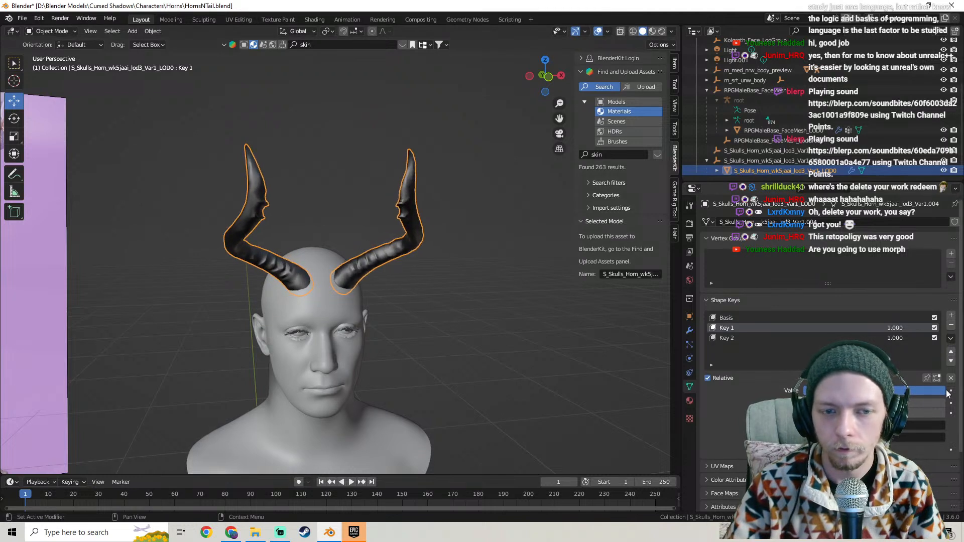
Set the horns' shape keys Key 2 and Key 1 both to 0.000
click(743, 338)
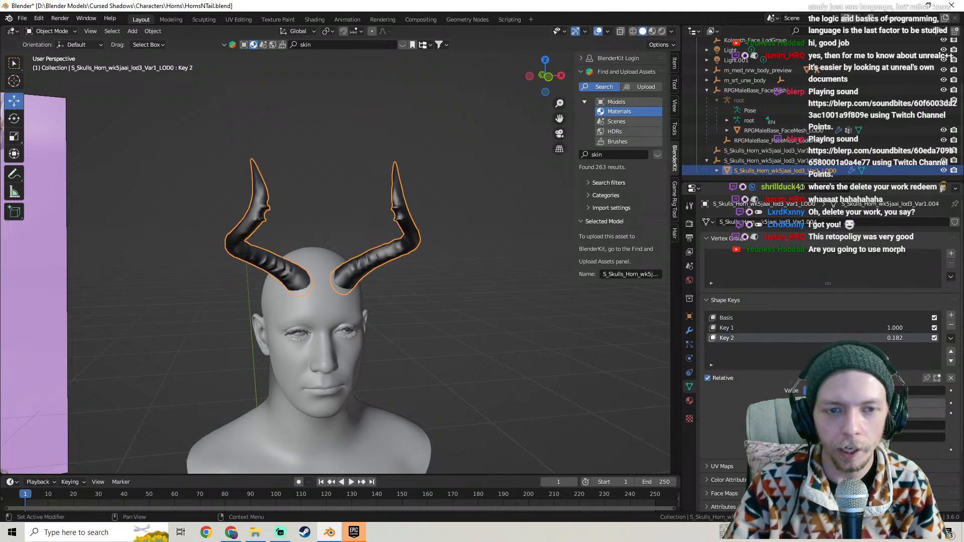
drag(883, 391, 806, 391)
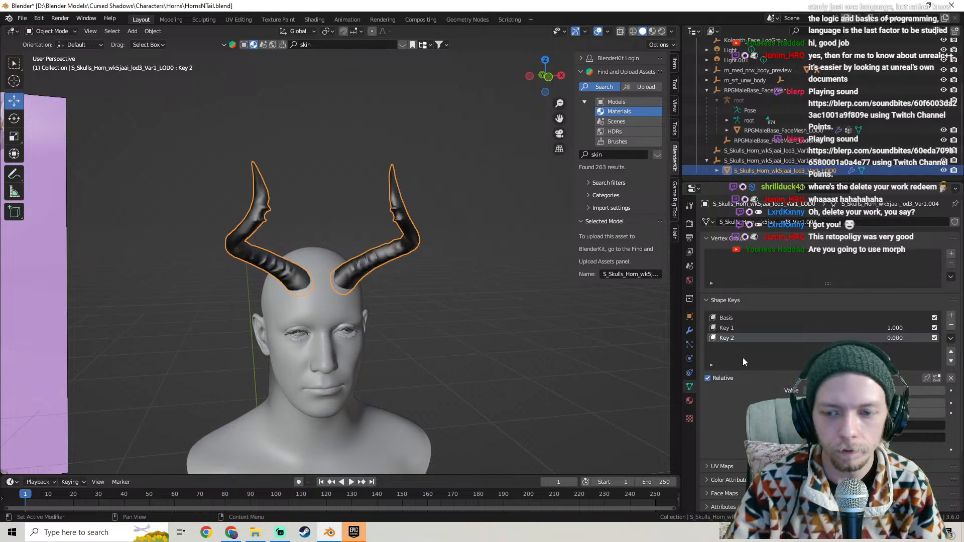
click(723, 331)
drag(894, 392, 804, 391)
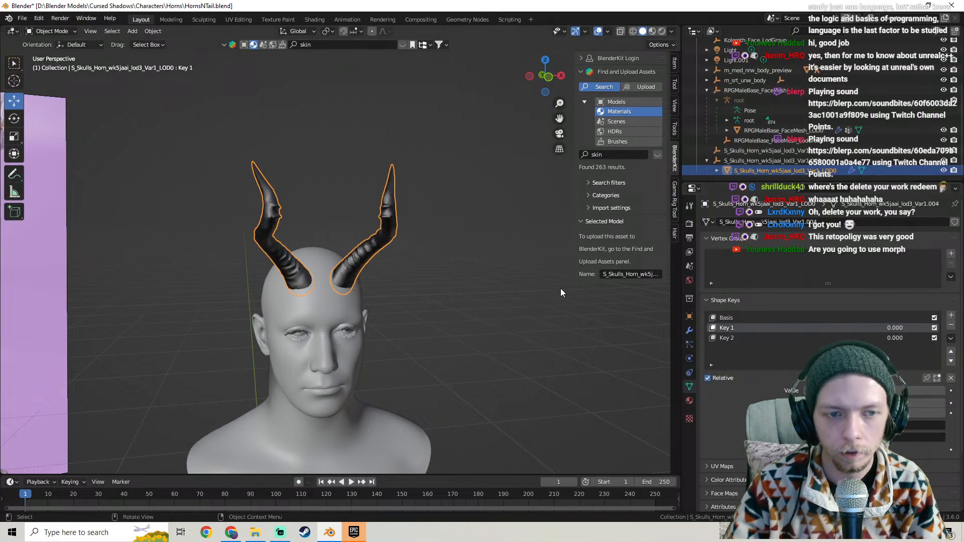
Set the horns' Key 2 shape key to 1.000 and save the Blender file
click(742, 339)
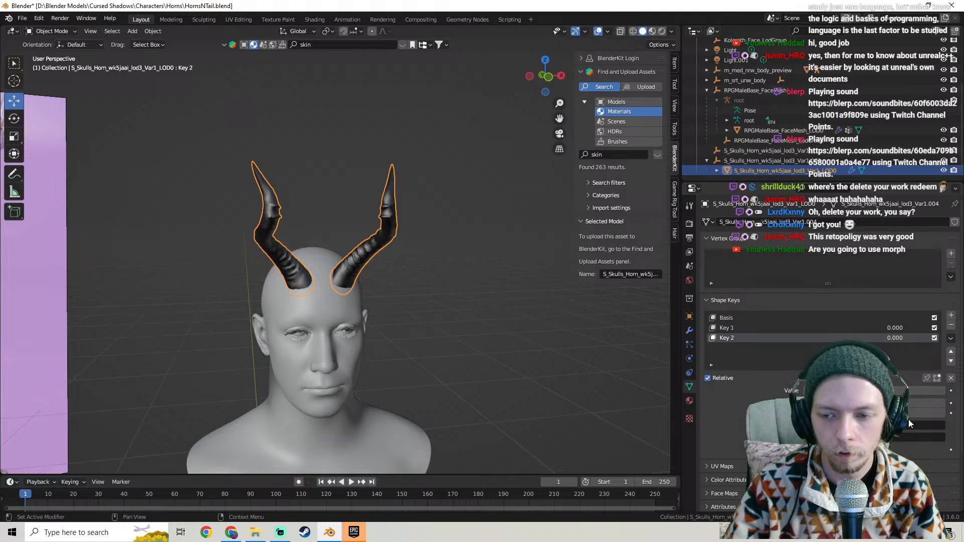
drag(824, 390, 944, 391)
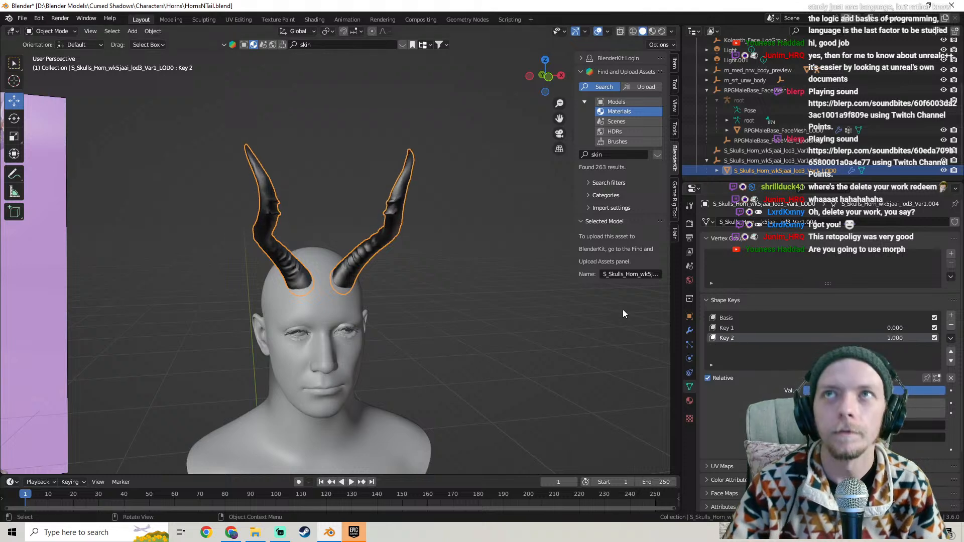
middle_drag(477, 315, 36, 57)
click(22, 18)
click(30, 85)
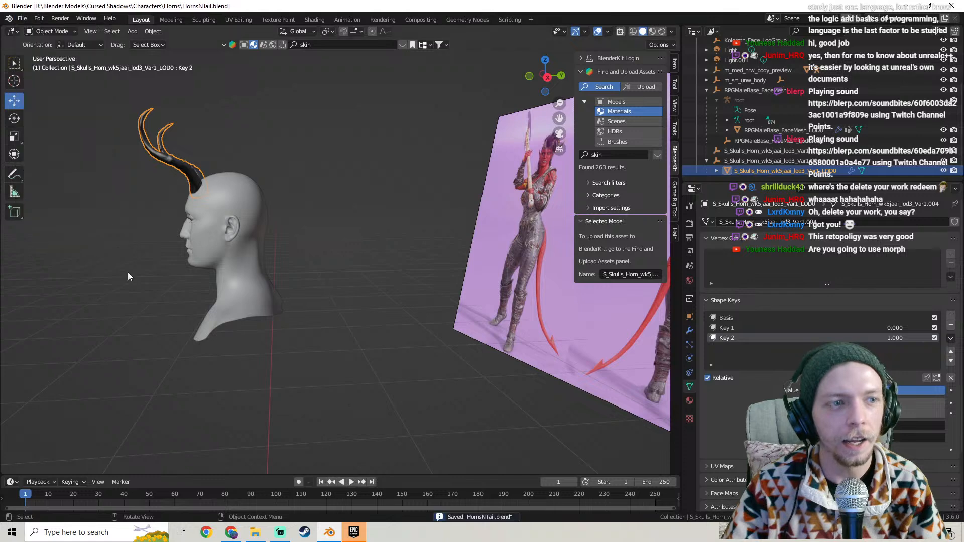
Unhide all hidden objects and select the tail mesh behind the character's body
middle_drag(315, 269, 369, 309)
key(alt+h)
scroll(396, 224, up, 2)
click(396, 224)
scroll(313, 235, up, 3)
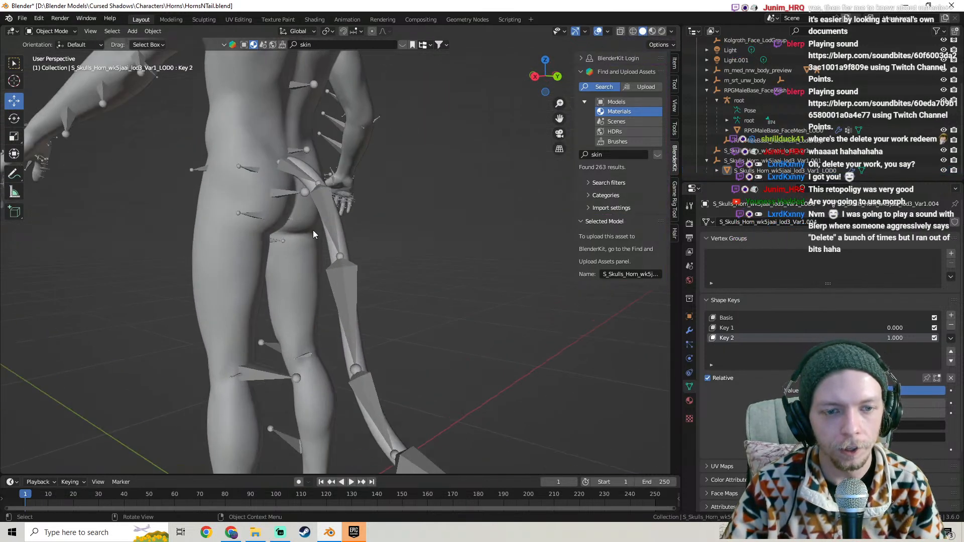
click(344, 237)
middle_drag(344, 236, 416, 219)
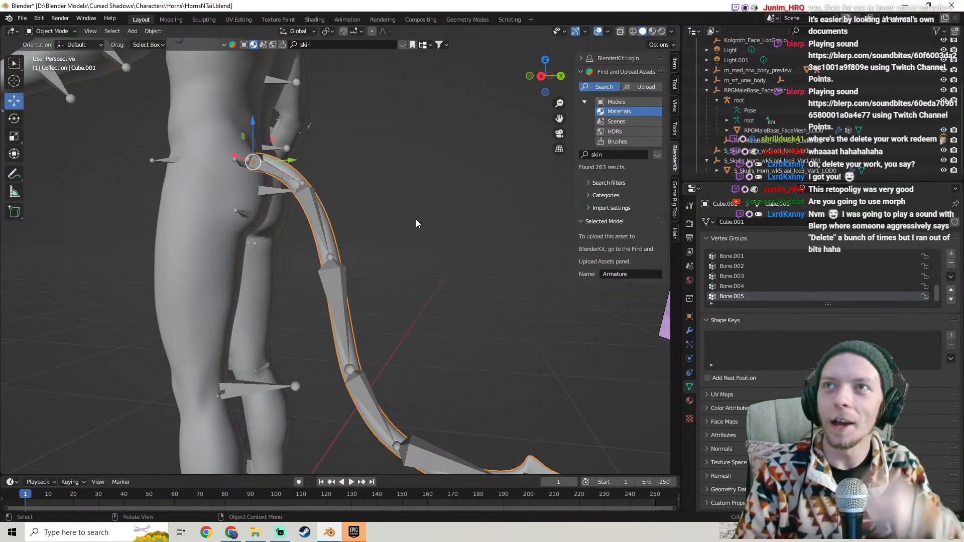
middle_drag(390, 209, 414, 225)
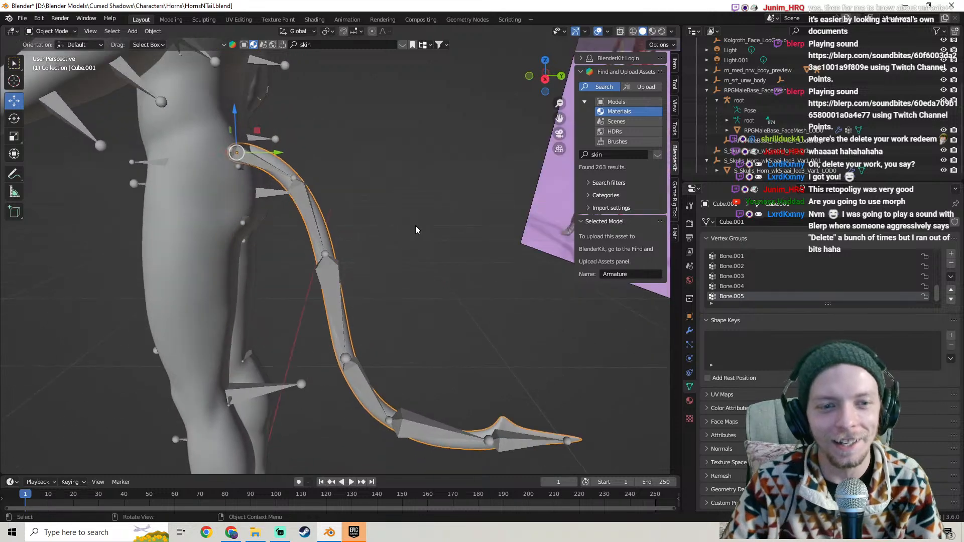
middle_drag(361, 156, 369, 229)
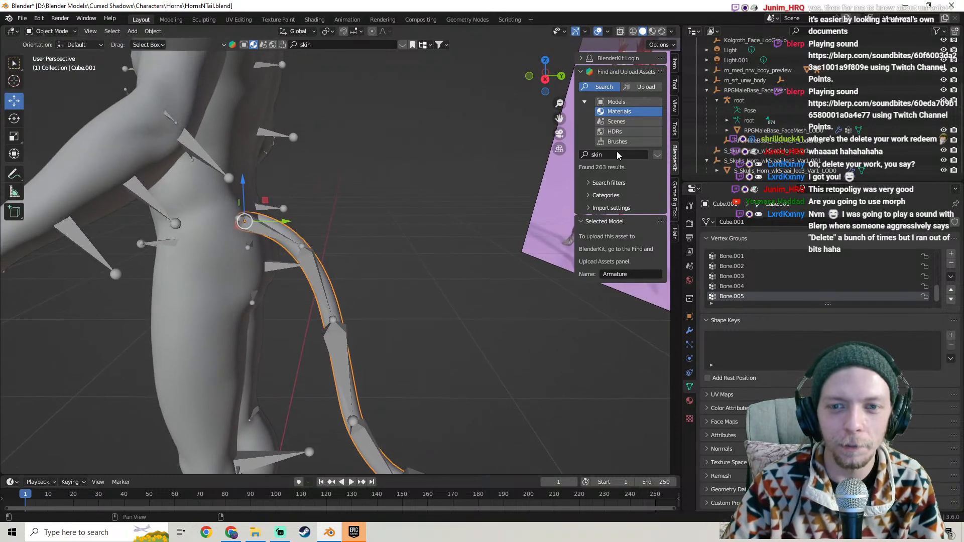
Open the tail's material settings and switch the viewport to Material Preview shading
click(689, 400)
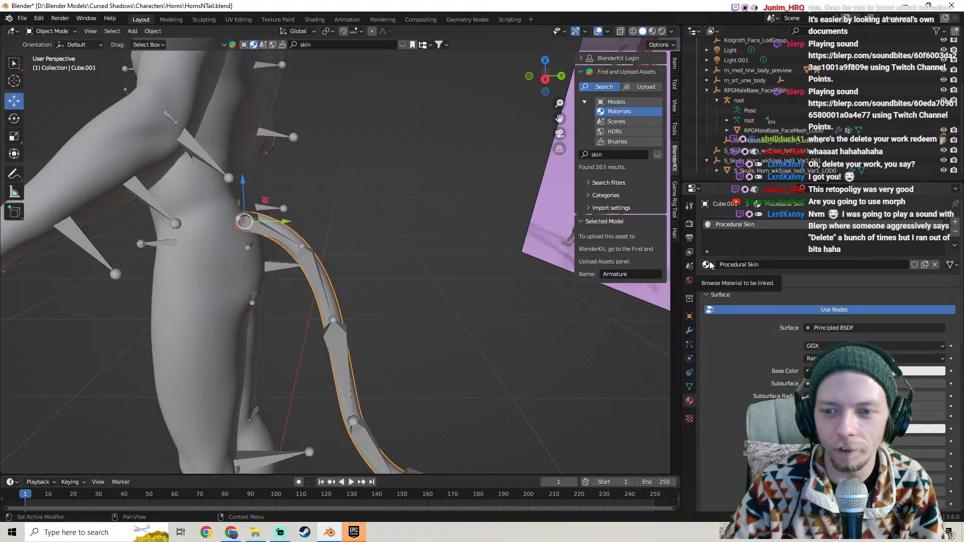
click(653, 31)
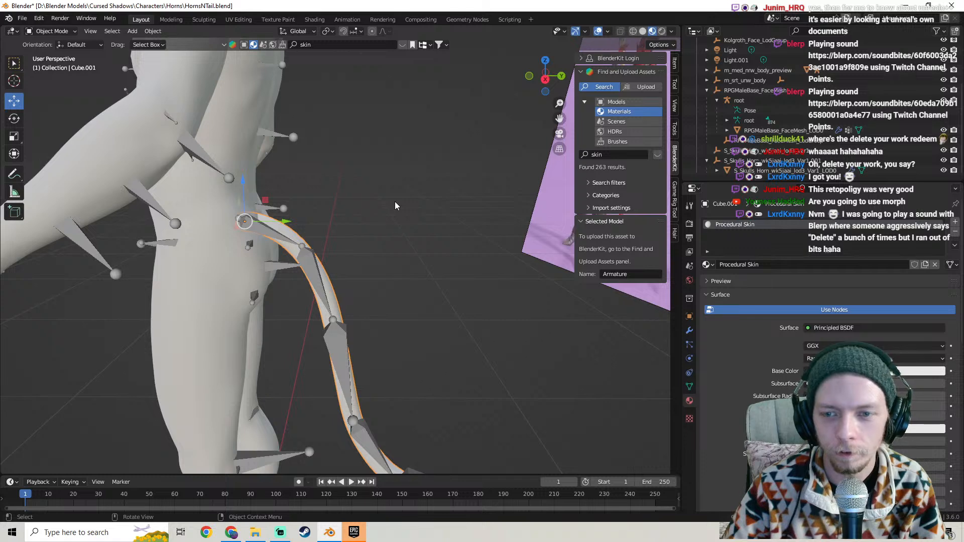
scroll(394, 201, down, 5)
scroll(447, 188, up, 5)
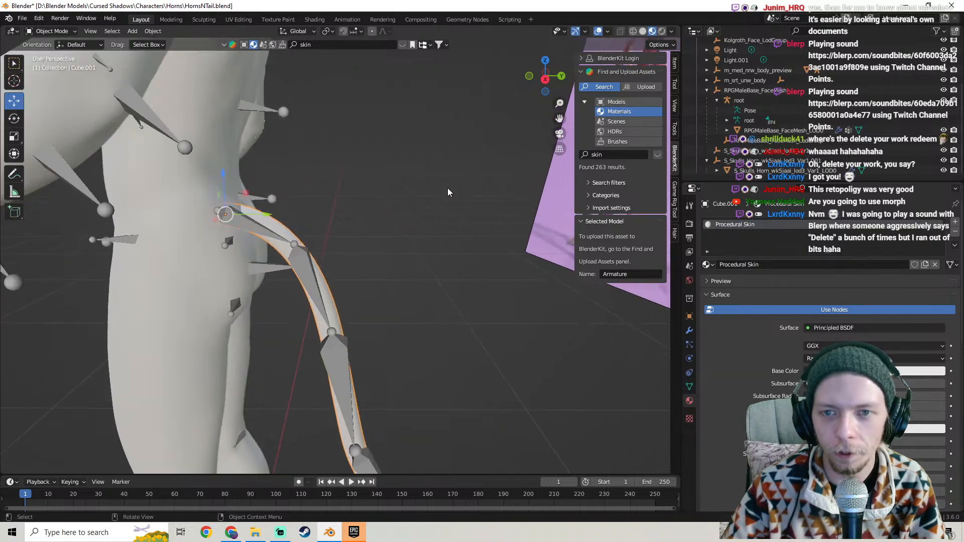
Show the BlenderKit material results for "skin", apply the material named "Skin" to the tail, and close the results
click(611, 155)
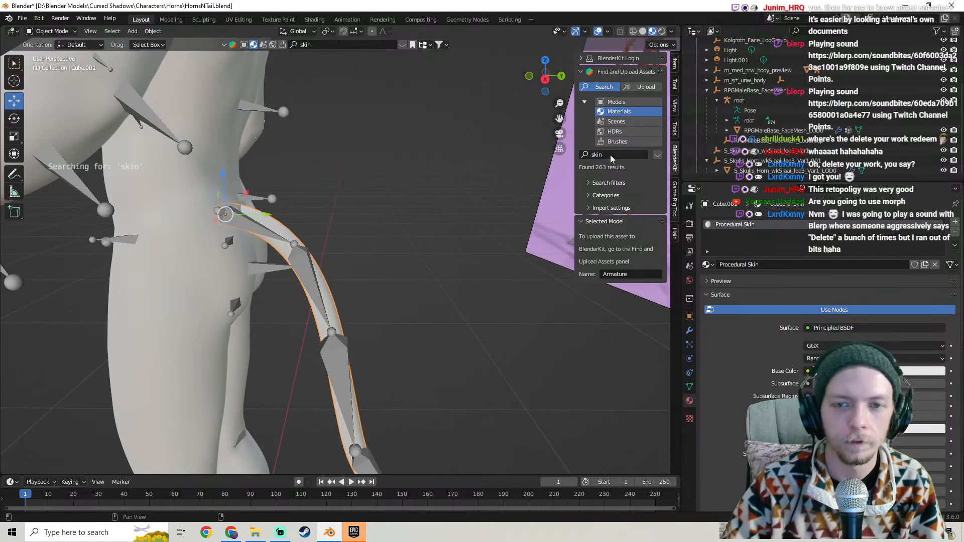
scroll(350, 194, down, 5)
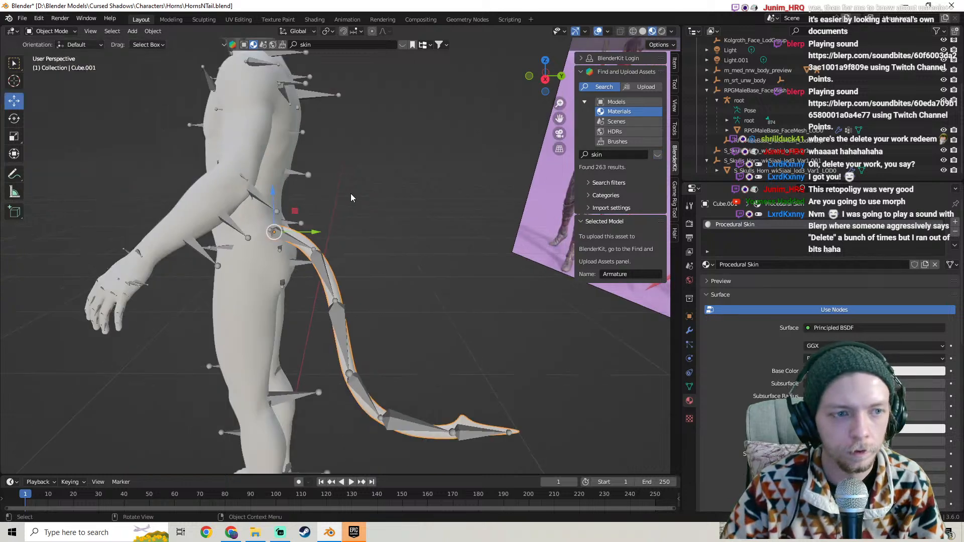
scroll(349, 194, up, 3)
click(656, 157)
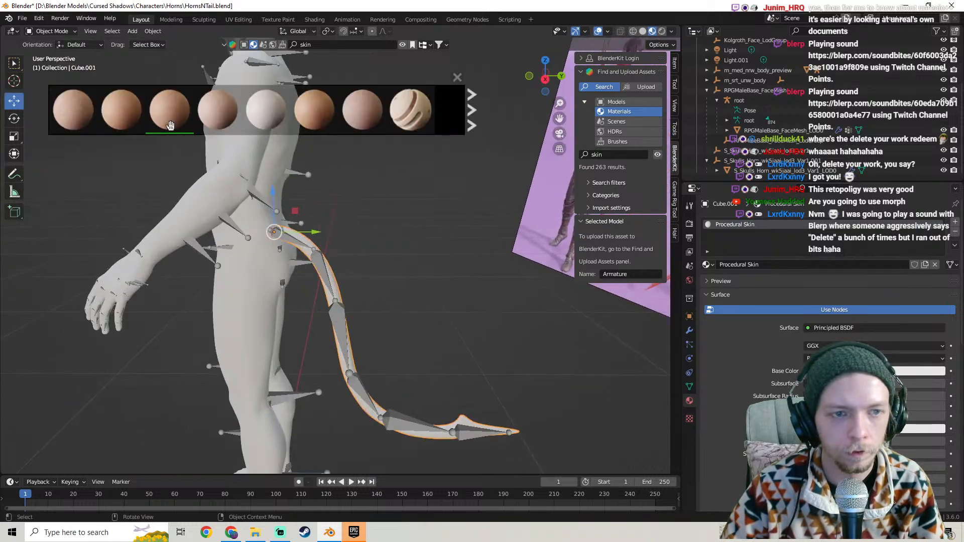
mouse_move(187, 122)
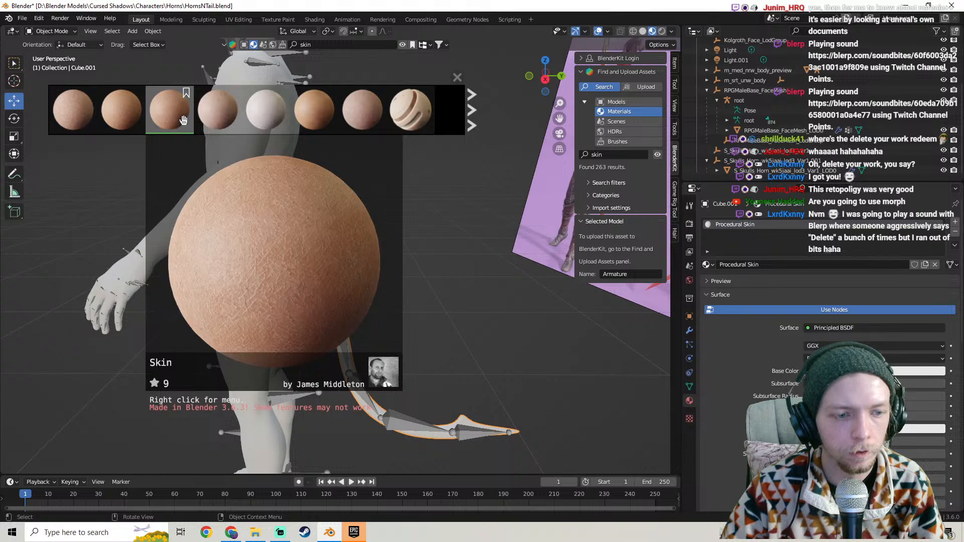
drag(183, 121, 341, 268)
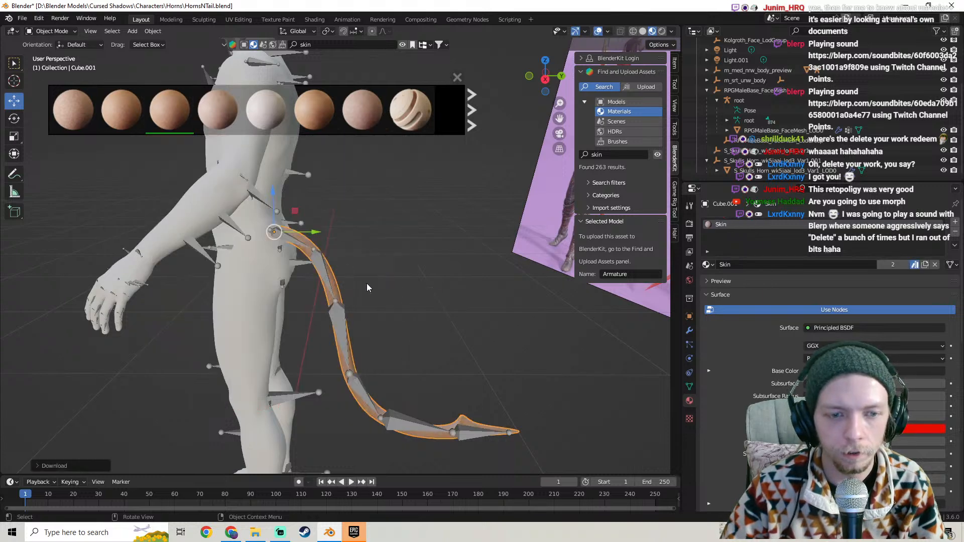
scroll(359, 230, up, 6)
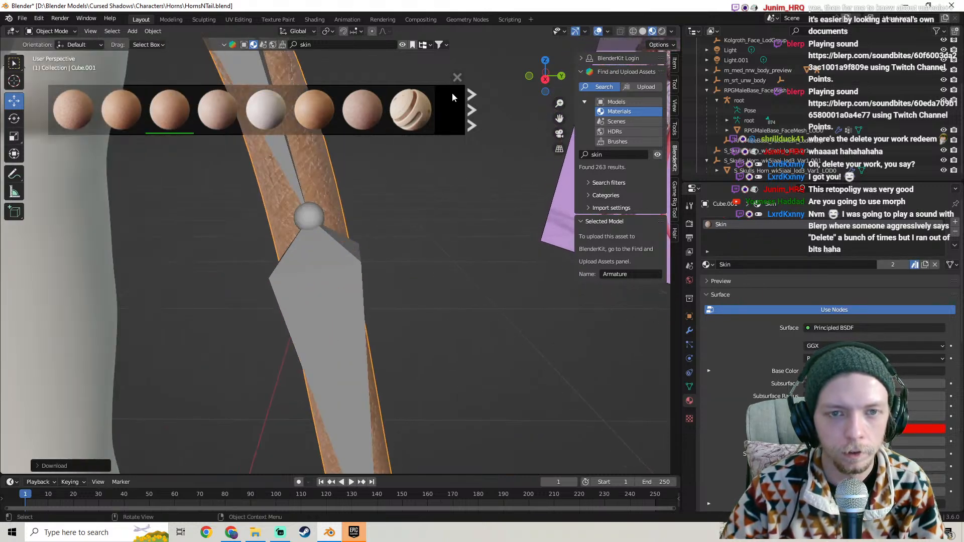
click(457, 77)
middle_drag(427, 171, 439, 182)
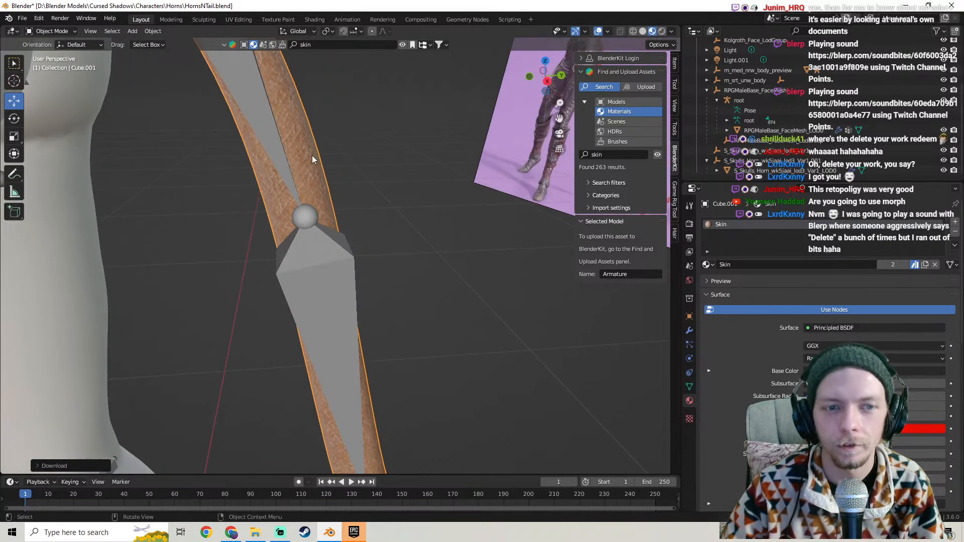
Save the HornsNTail Blender file
scroll(351, 191, down, 5)
middle_drag(384, 211, 144, 189)
click(22, 18)
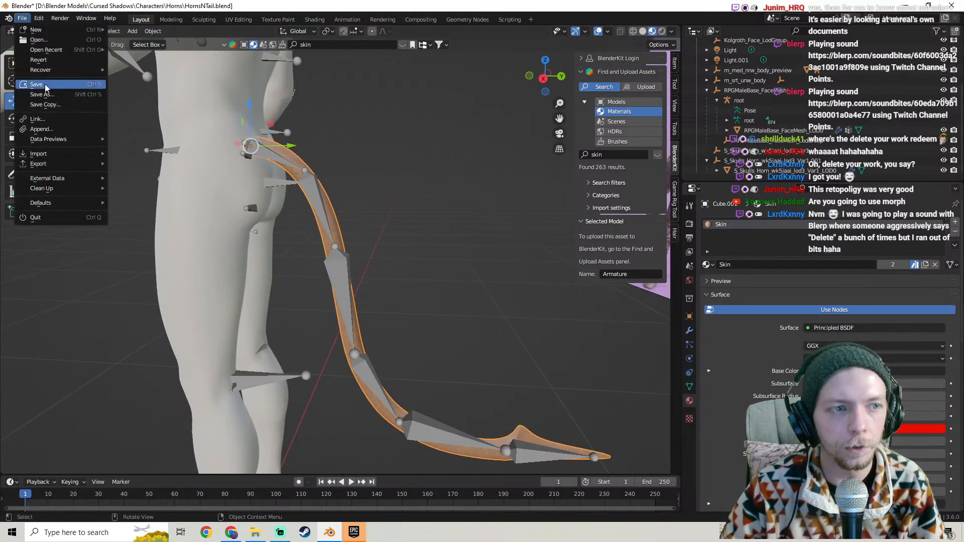
shift+middle_drag(461, 272, 272, 100)
shift+middle_drag(358, 250, 337, 199)
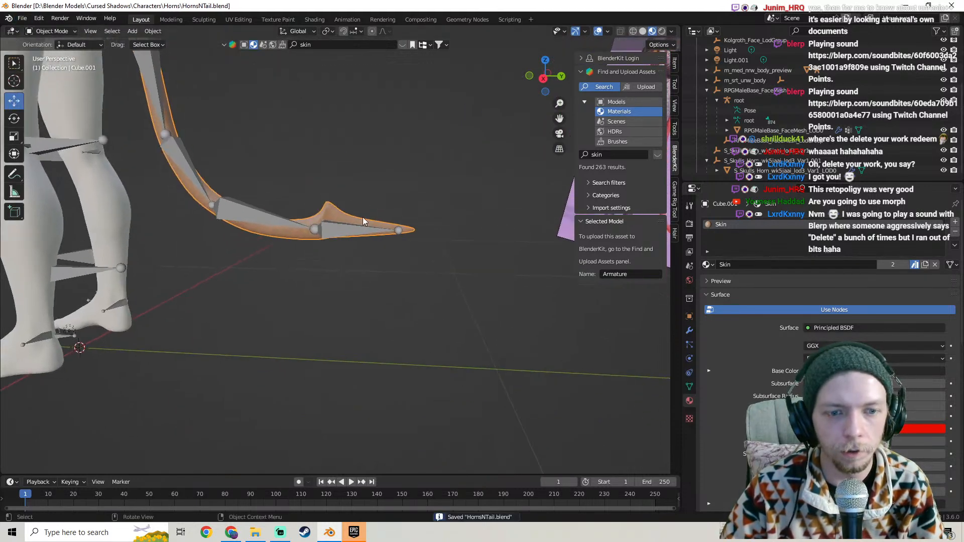
Hide the tail's armature to look at the bare tail mesh, and undo the hiding
scroll(340, 199, up, 4)
scroll(396, 200, up, 3)
shift+middle_drag(399, 189, 308, 225)
click(260, 198)
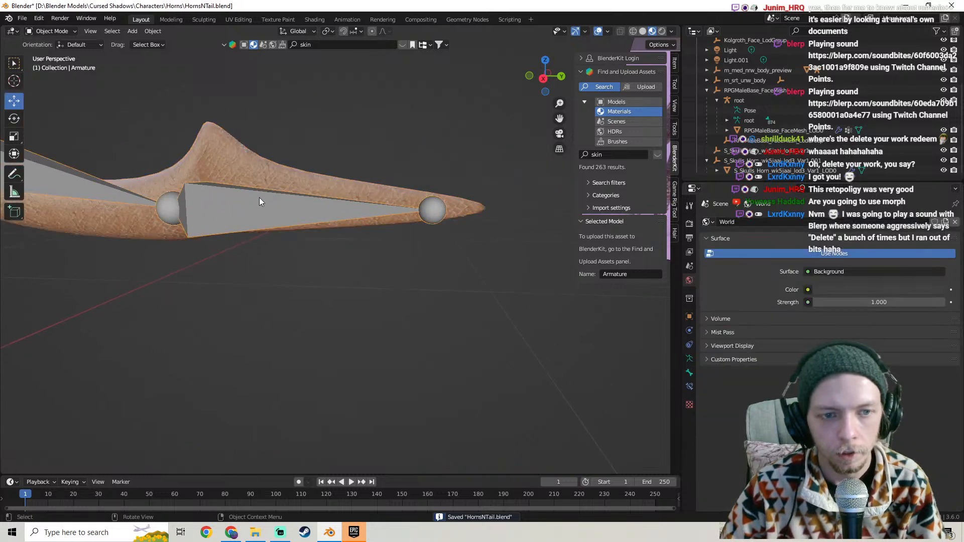
middle_drag(259, 200, 370, 224)
scroll(370, 224, down, 5)
shift+middle_drag(233, 148, 338, 272)
scroll(327, 290, up, 1)
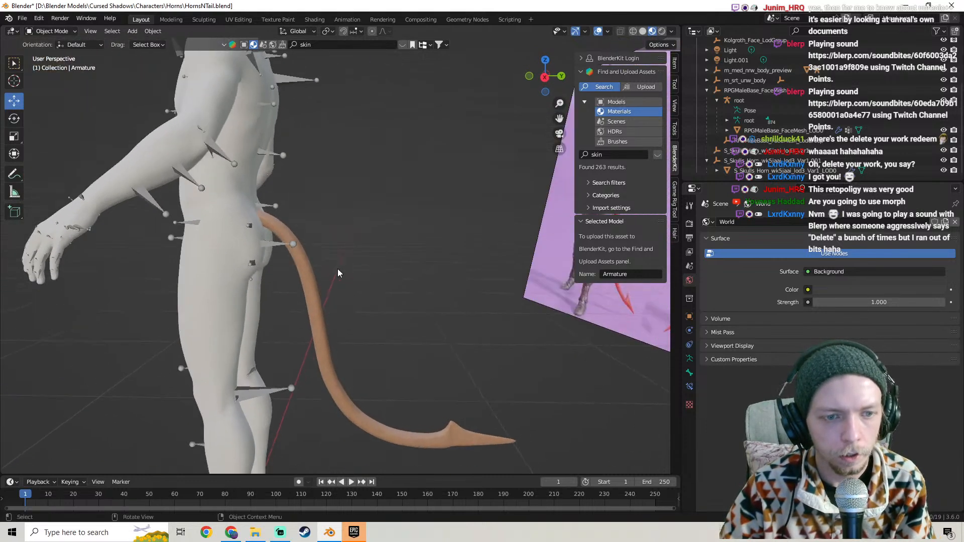
key(ctrl+z)
scroll(382, 254, up, 2)
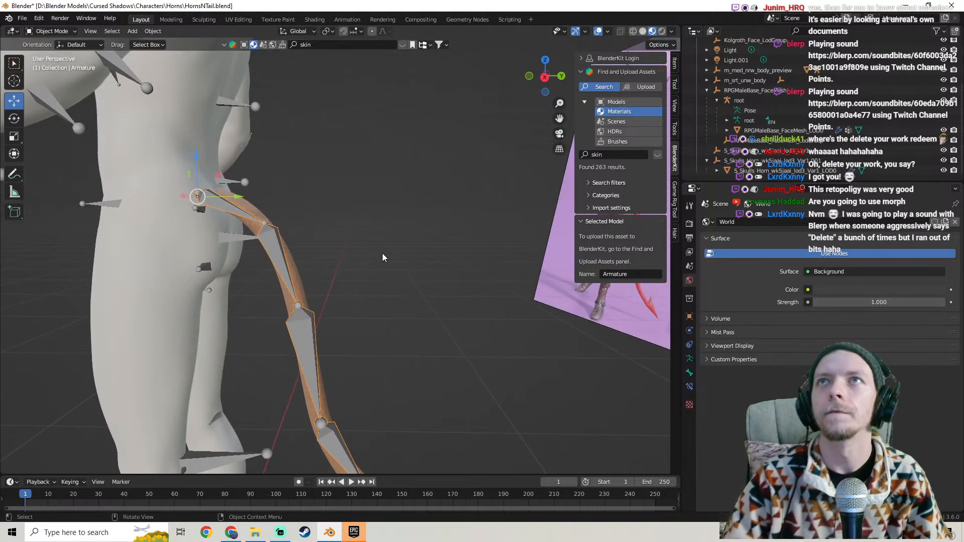
Select the face mesh's root armature at the character's head and hide it
scroll(395, 245, down, 6)
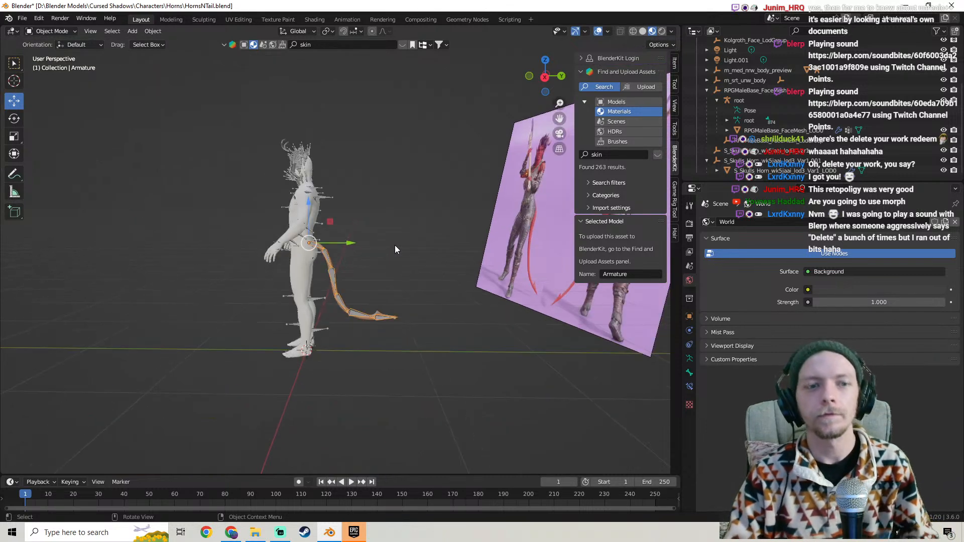
middle_drag(420, 204, 361, 203)
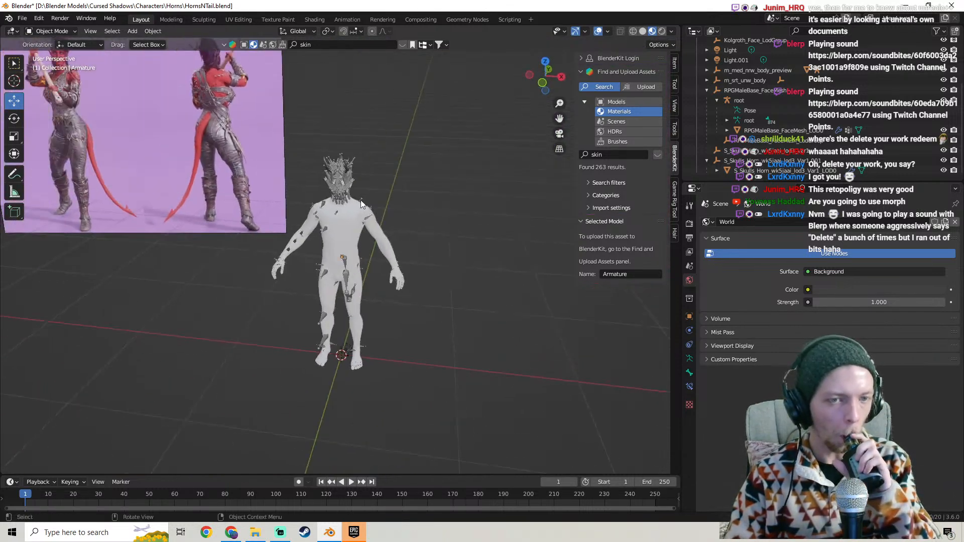
click(341, 194)
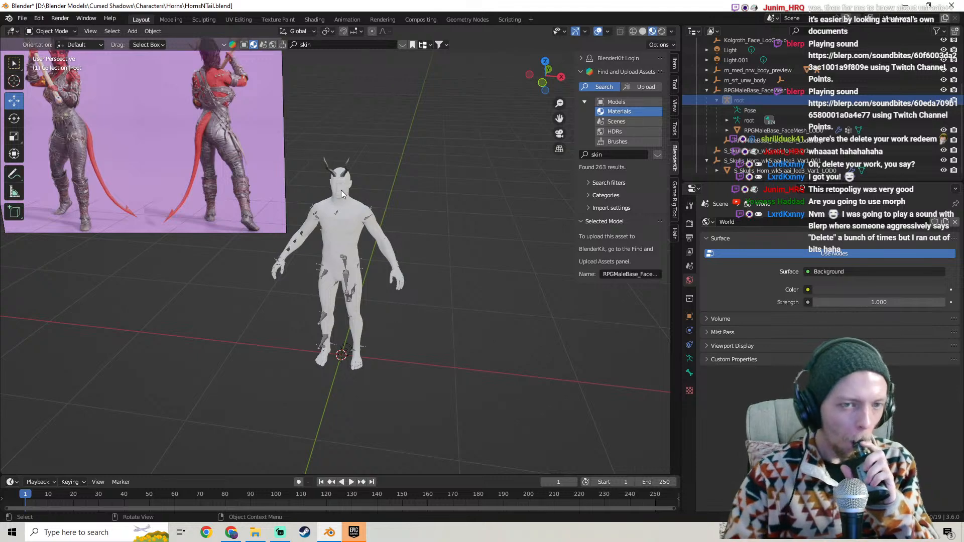
scroll(342, 191, up, 4)
middle_drag(363, 192, 329, 273)
middle_drag(444, 248, 396, 248)
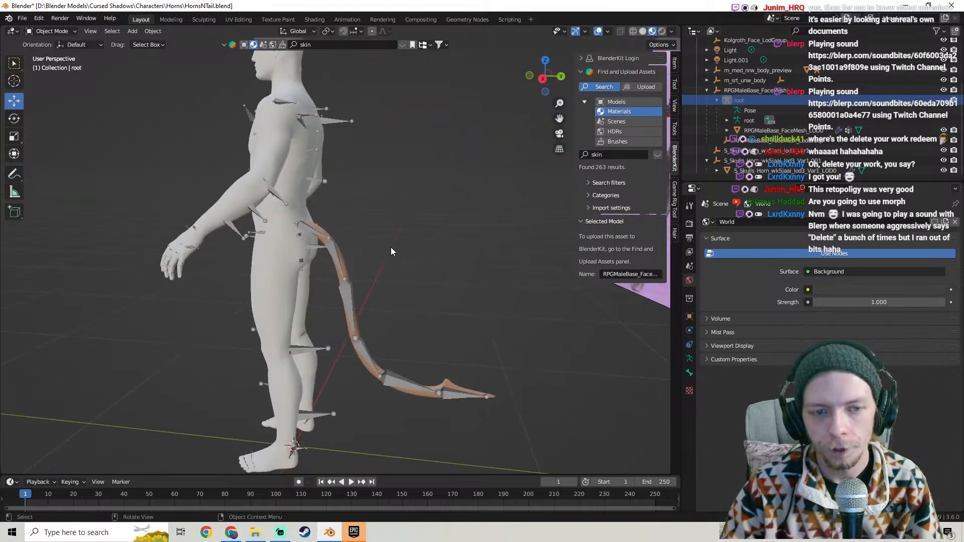
Select the tail's armature and put it into Edit Mode
scroll(344, 243, up, 4)
scroll(415, 278, down, 5)
scroll(307, 258, up, 5)
click(278, 335)
middle_drag(278, 335, 340, 286)
scroll(371, 258, up, 4)
mouse_move(381, 234)
middle_down()
mouse_move(383, 267)
mouse_move(391, 252)
mouse_move(378, 222)
middle_up()
key(Tab)
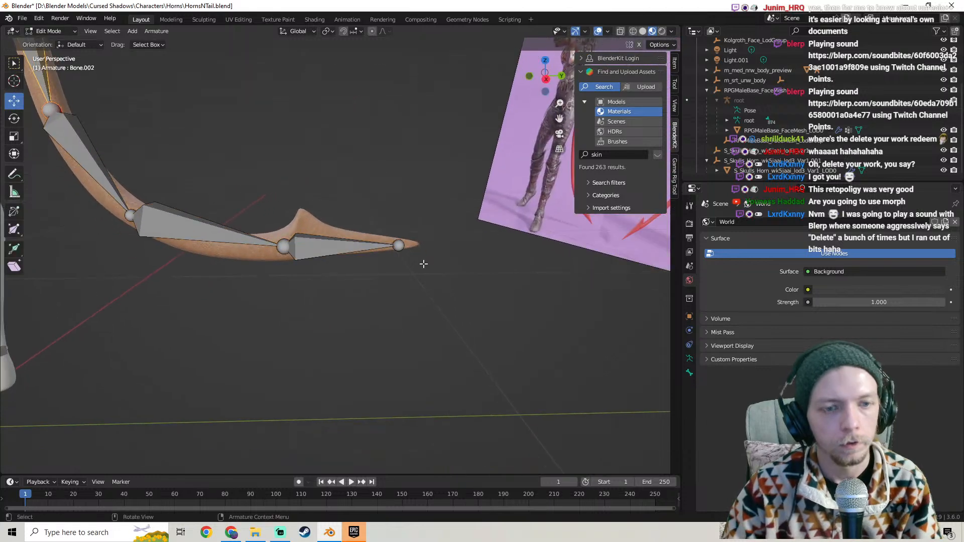
Extrude a new bone straight down along the global Z axis from the end of the tail's last bone
click(397, 246)
middle_drag(480, 273, 422, 265)
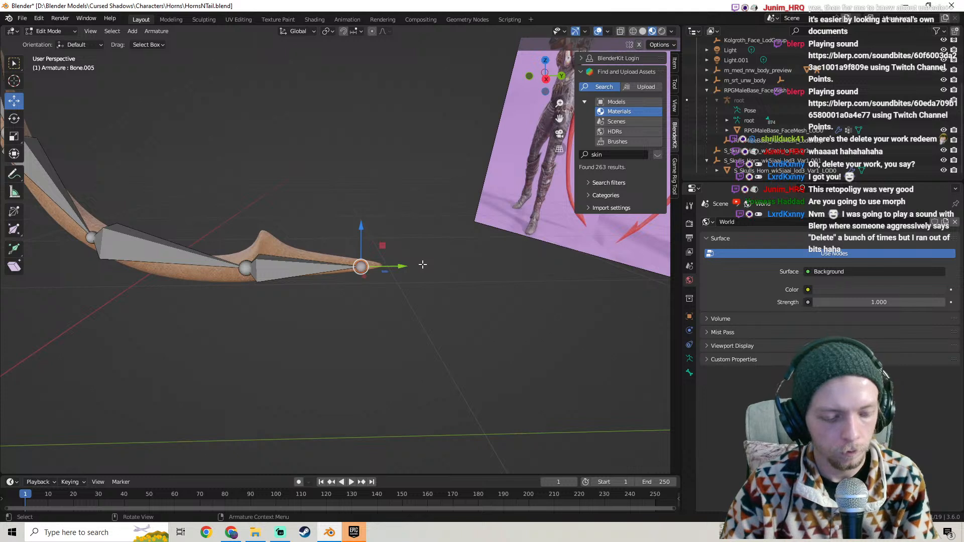
key(e)
key(z)
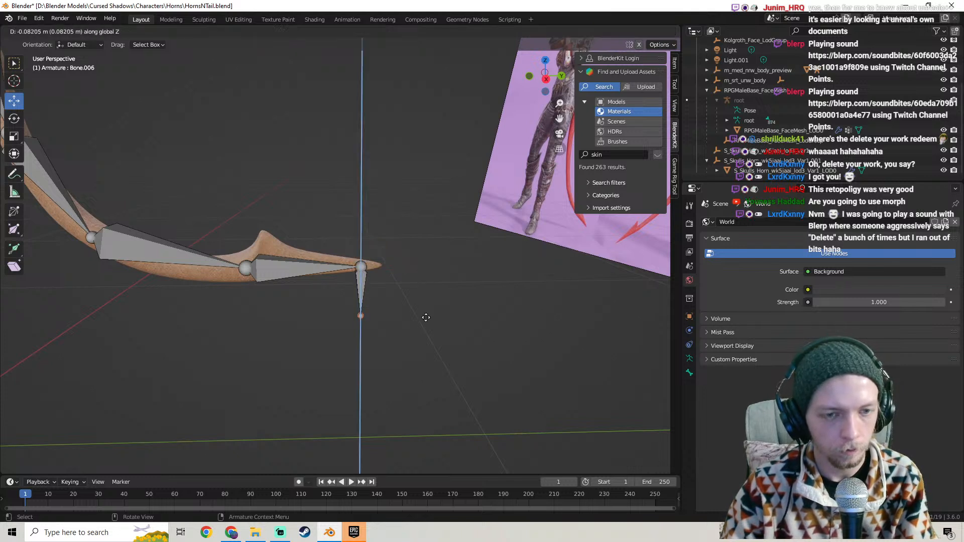
click(432, 375)
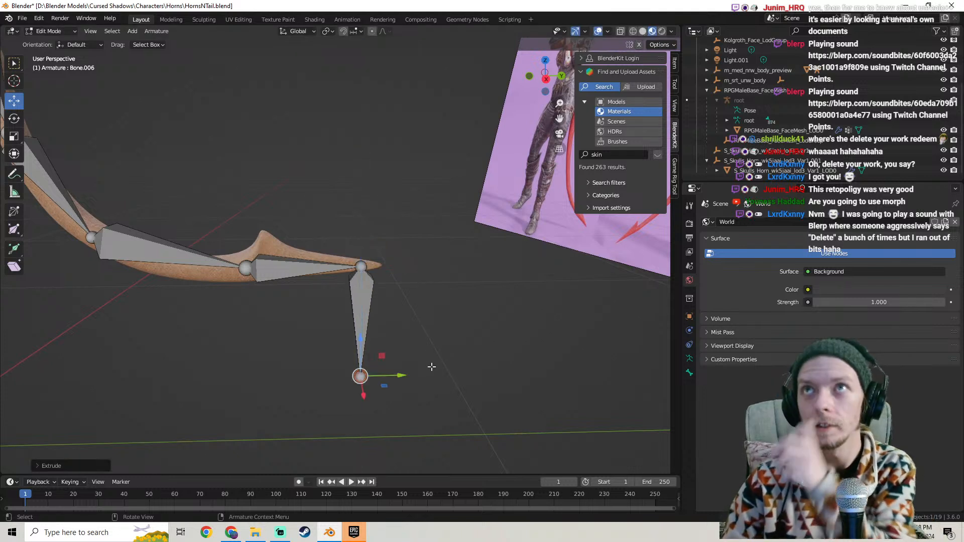
middle_drag(408, 302, 382, 302)
Show the newly extruded bone's relations and clear its parent
key(Tab)
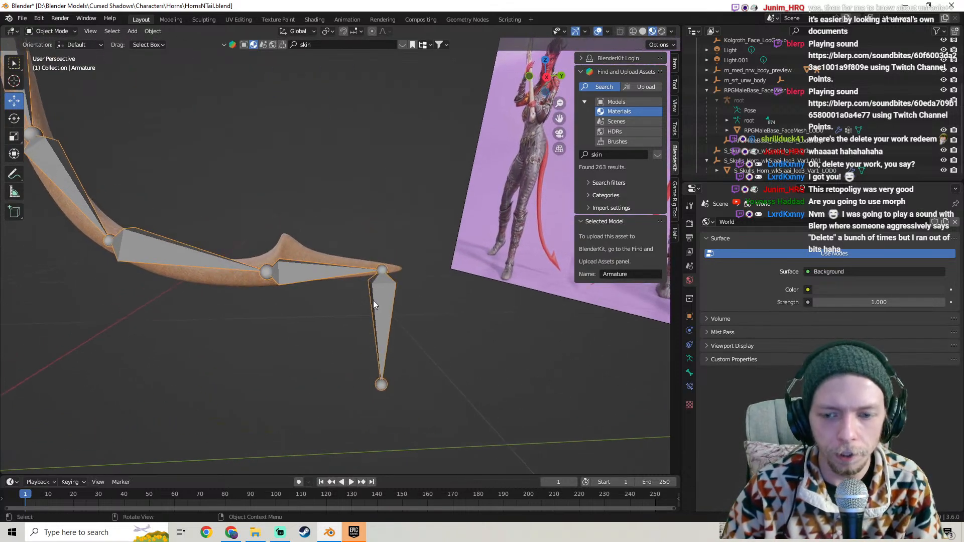
click(689, 372)
key(Tab)
click(382, 328)
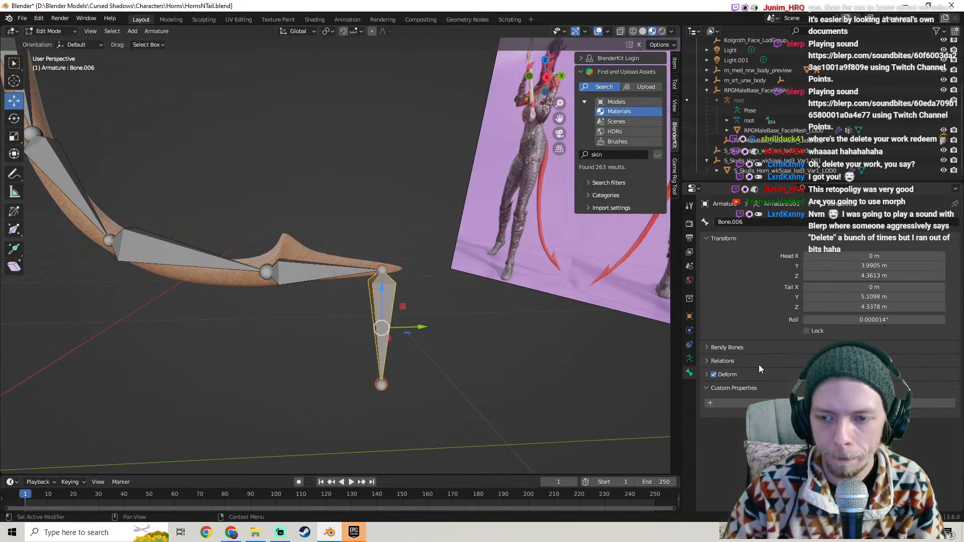
click(707, 361)
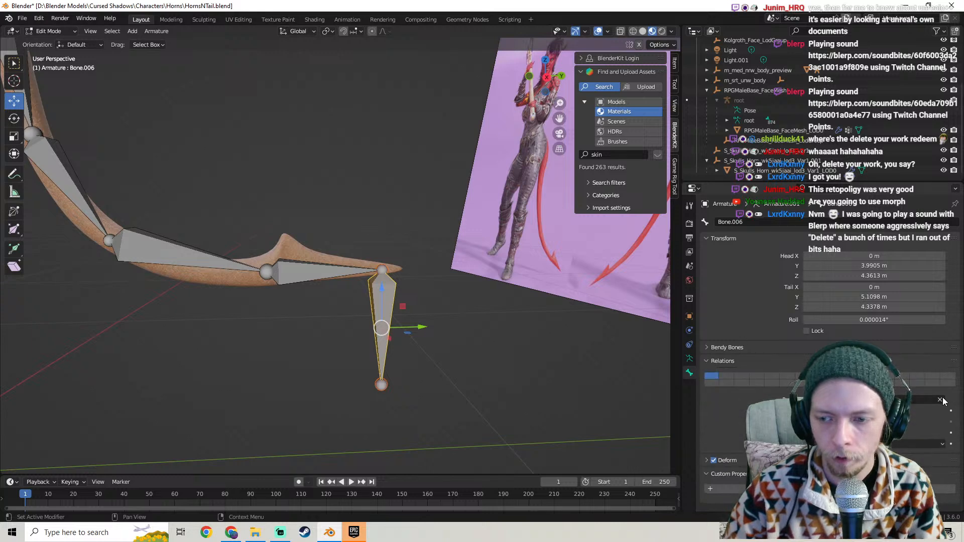
key(Tab)
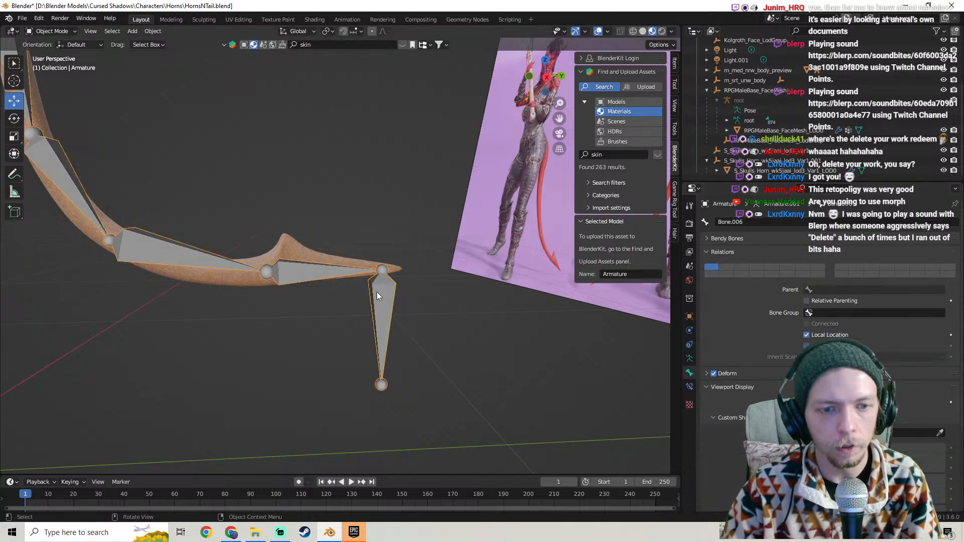
Rename the tail armature's first bone, at the base of the character's back, as Tail0
scroll(187, 214, down, 5)
shift+middle_drag(166, 143, 326, 284)
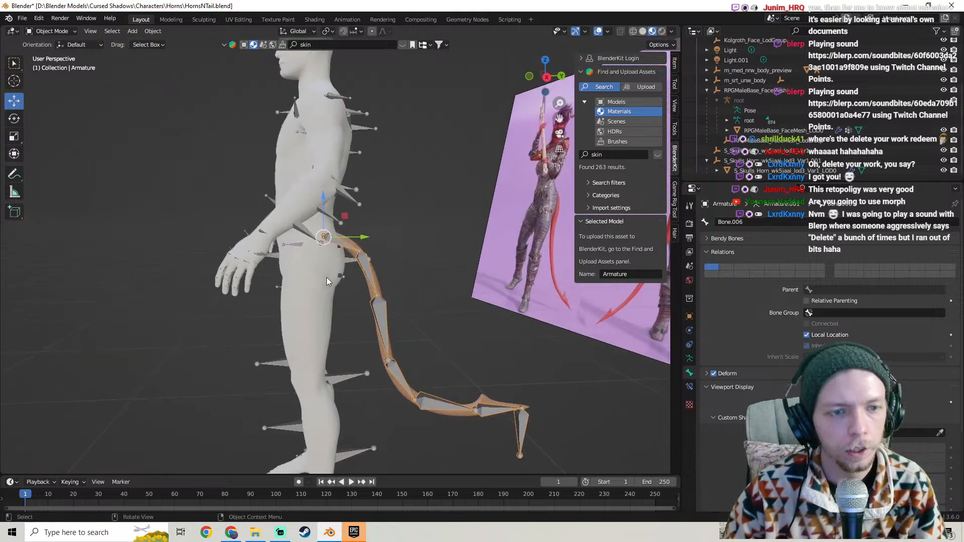
scroll(337, 234, up, 3)
key(Tab)
click(339, 232)
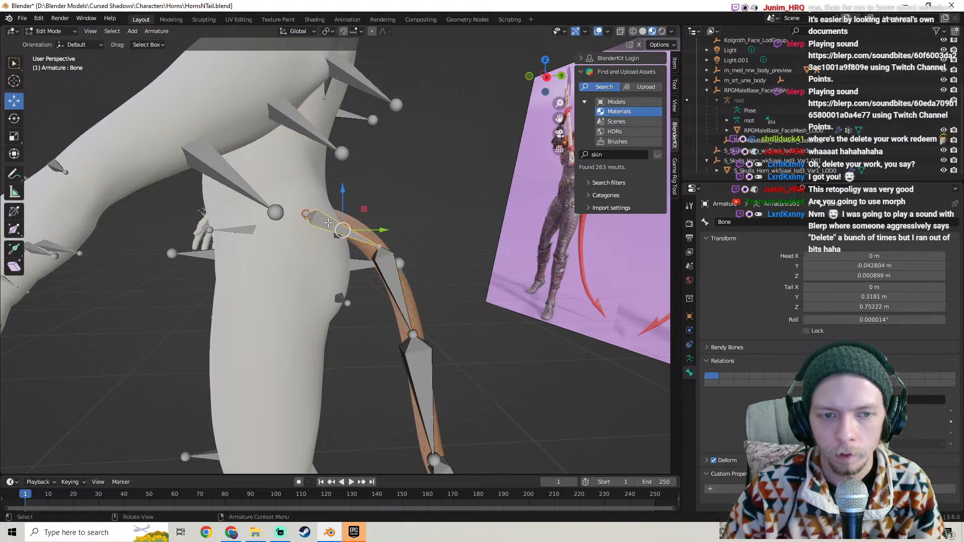
double_click(747, 221)
text(Ta)
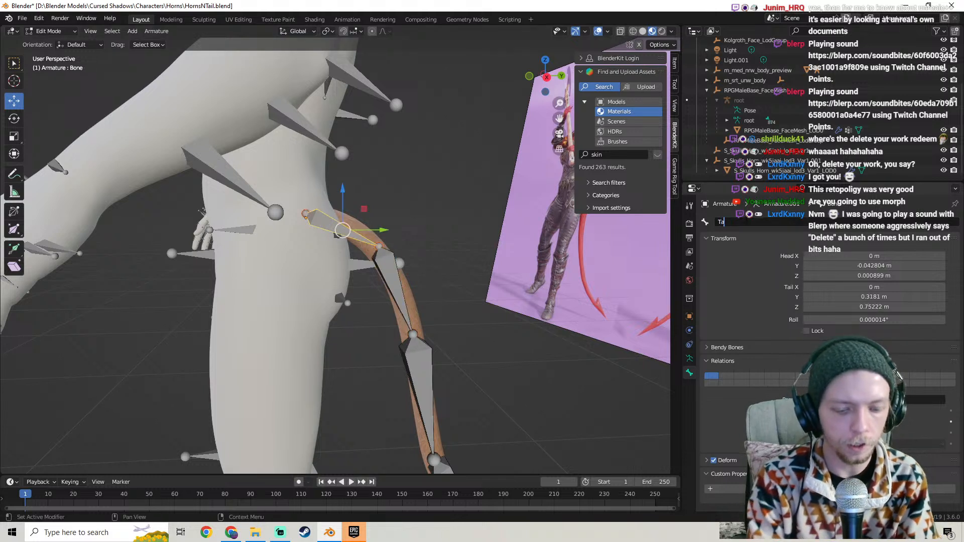
text(il0)
key(Return)
Rename the second and third bones of the tail chain as Tail1 and Tail2
click(391, 286)
double_click(758, 222)
text(Ta)
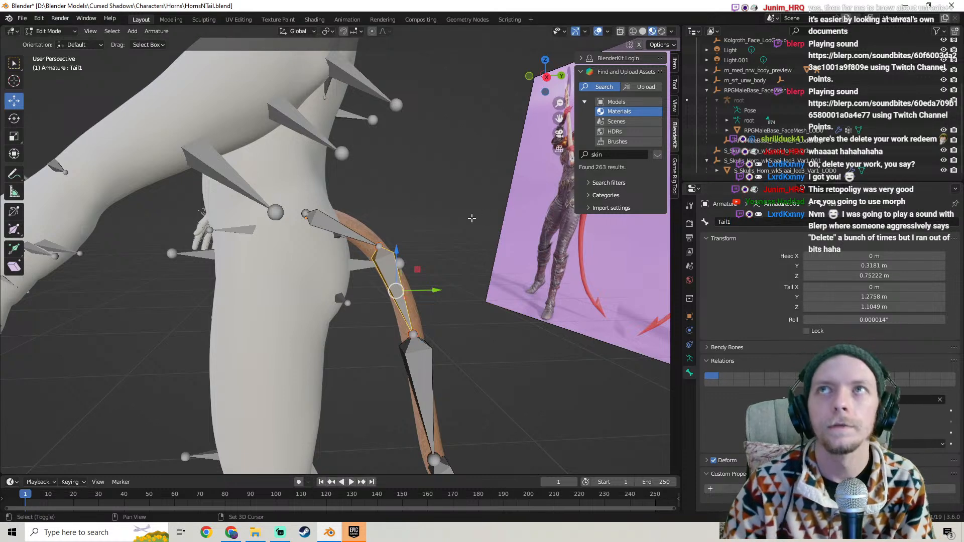
shift+middle_drag(478, 222, 346, 207)
click(347, 275)
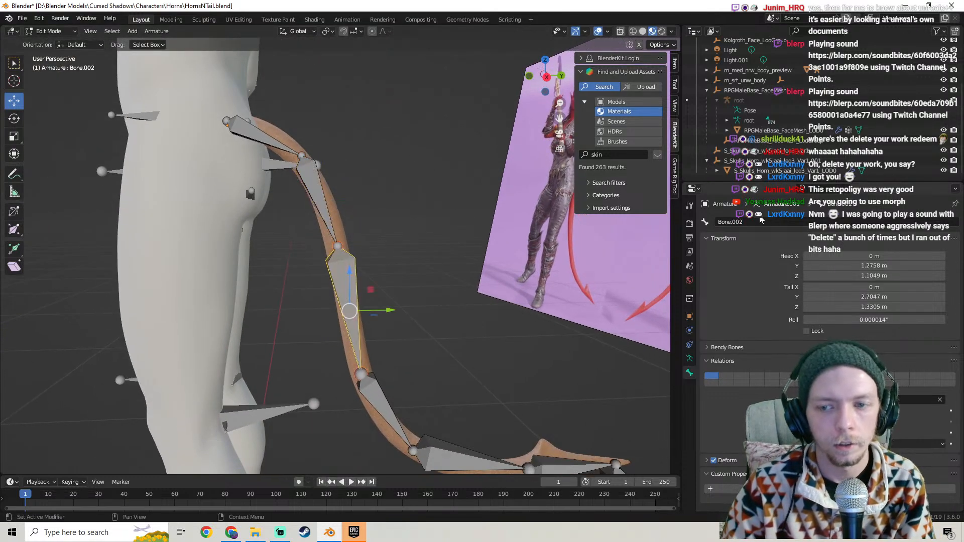
click(755, 222)
text(Tai)
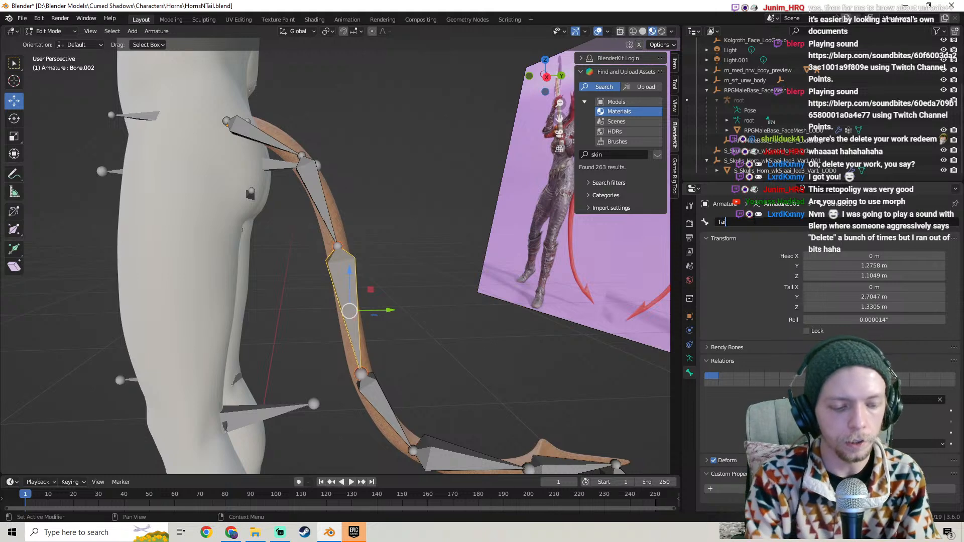
key(Return)
shift+middle_drag(384, 261, 331, 131)
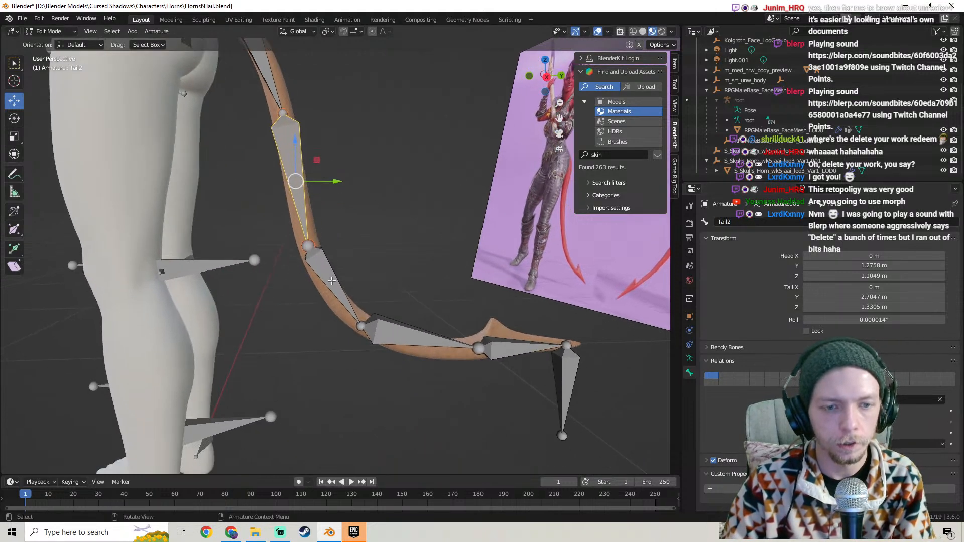
Rename the tail bone directly below Tail2 as Tail3
click(324, 274)
click(769, 224)
text(T)
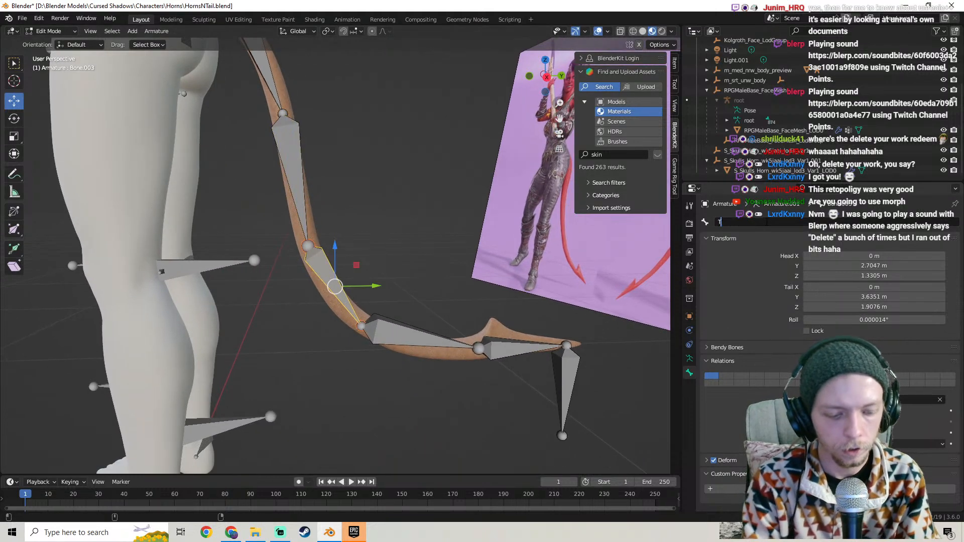
text(ail3)
key(Return)
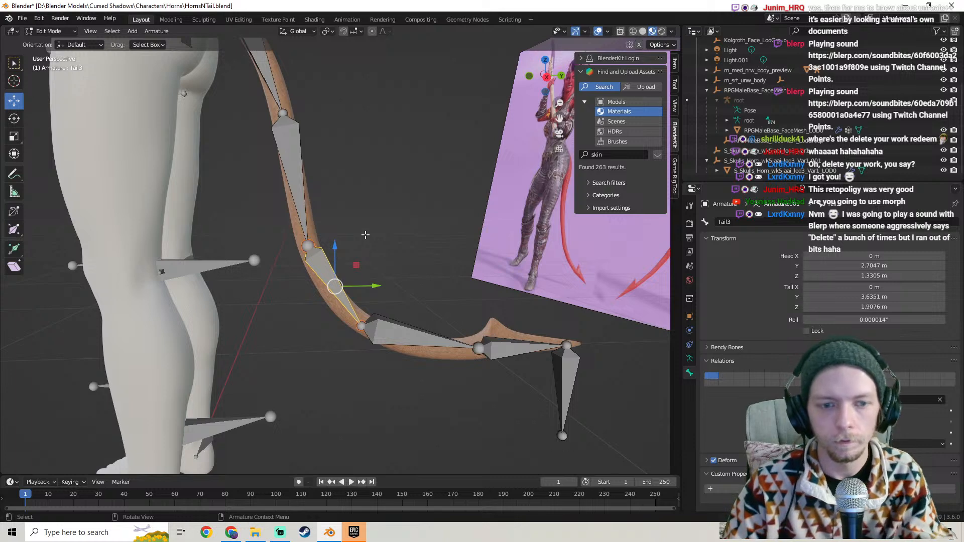
Rename the bone after Tail3 in the tail chain as Tail4
click(399, 326)
click(742, 222)
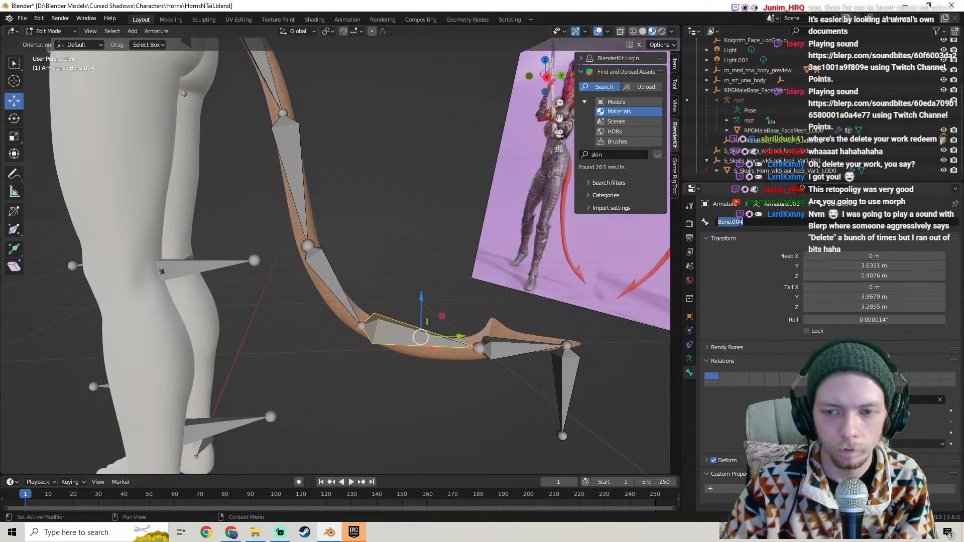
text(t)
key(BackSpace)
text(Tail4)
key(Return)
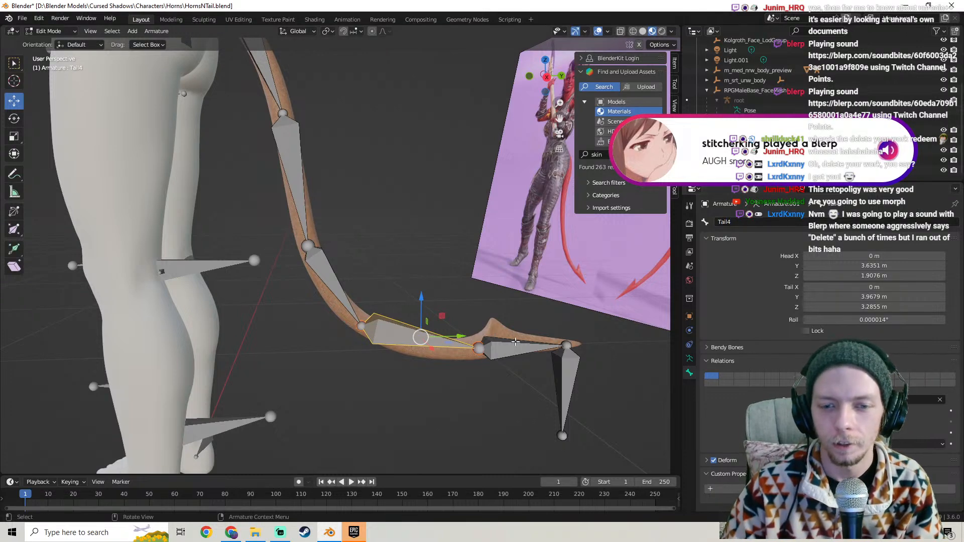
Rename the last bone inside the tail tip as Tail5
click(515, 342)
click(748, 222)
text(Tail5)
key(Return)
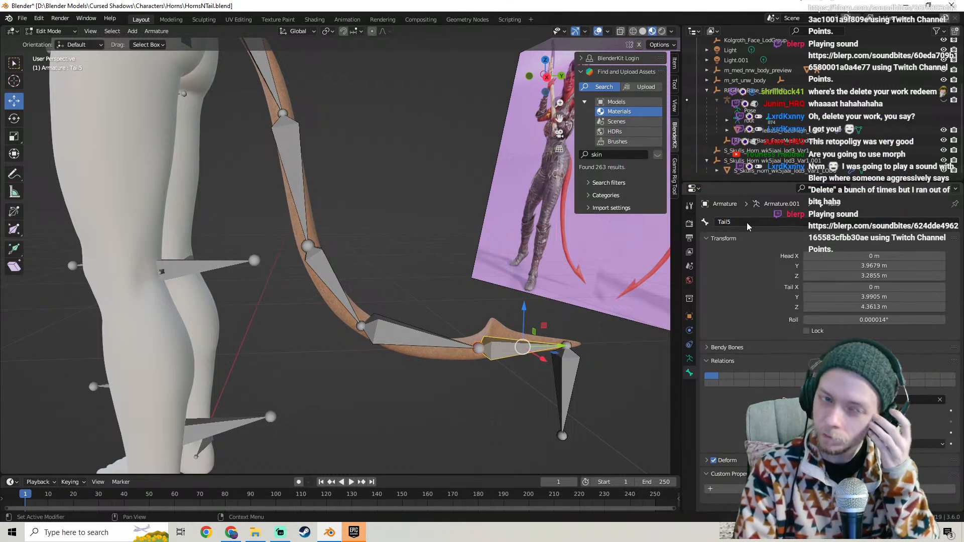
Rename the separate bone hanging down from the tail tip as TailIK and save the file
middle_drag(245, 262, 277, 197)
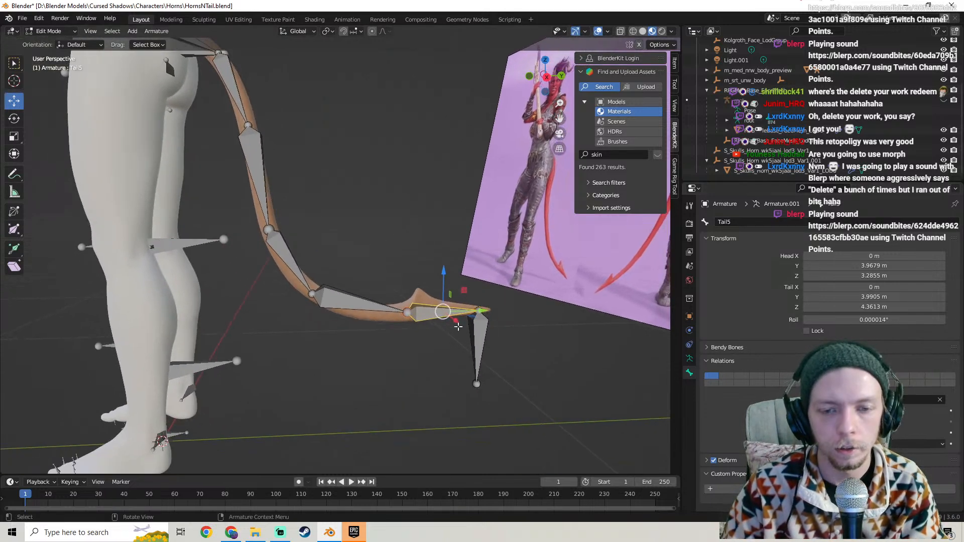
click(482, 334)
click(733, 222)
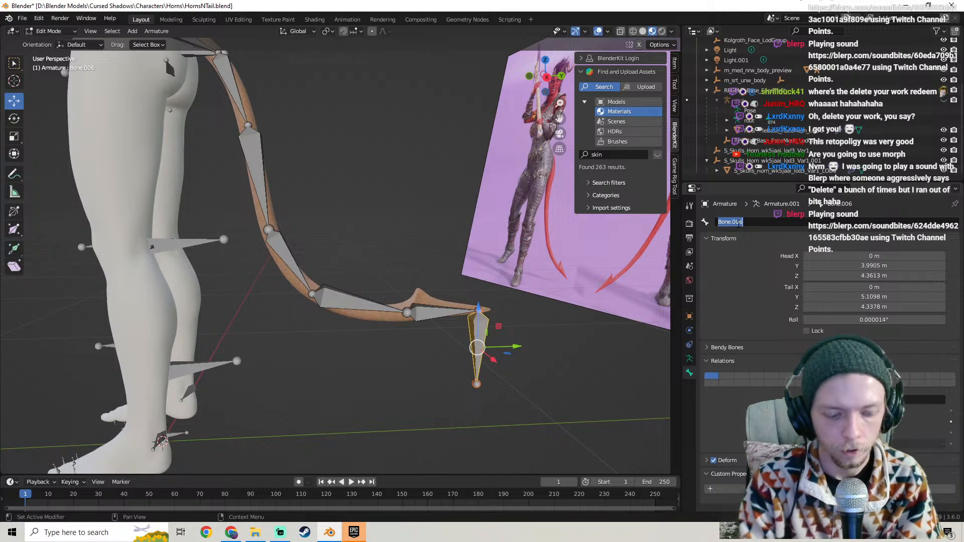
text(TailIK)
key(Return)
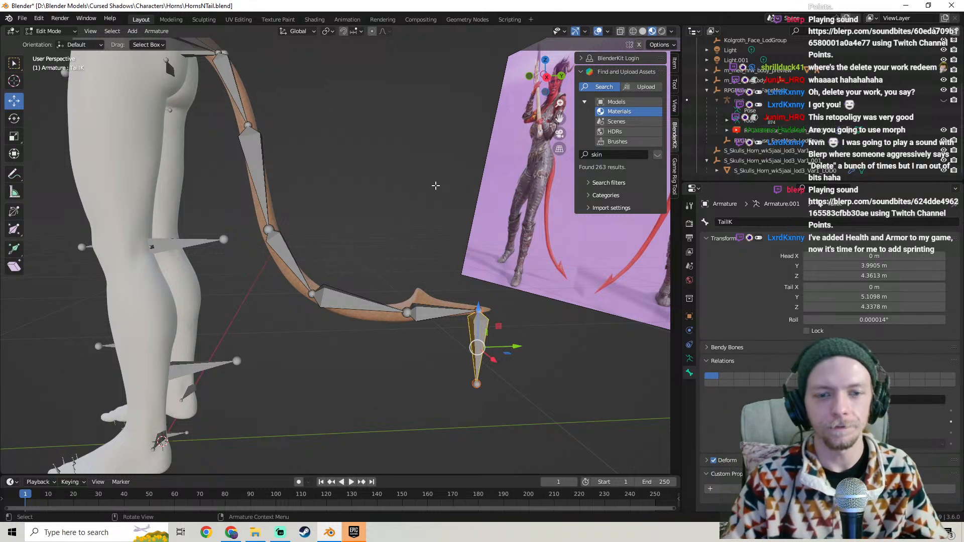
click(22, 19)
click(31, 86)
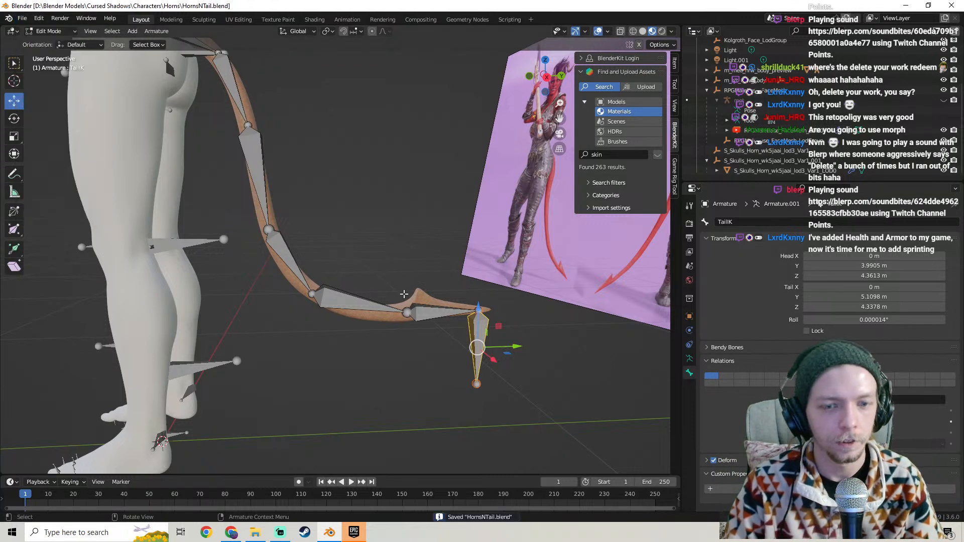
Switch the tail armature from Edit Mode to Pose Mode
scroll(418, 296, up, 3)
middle_drag(490, 339, 100, 36)
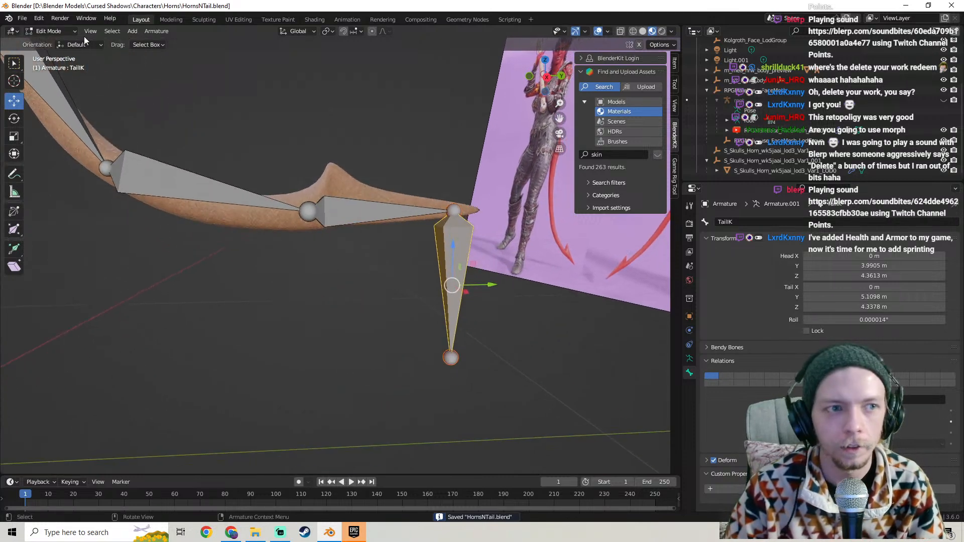
click(50, 31)
click(55, 43)
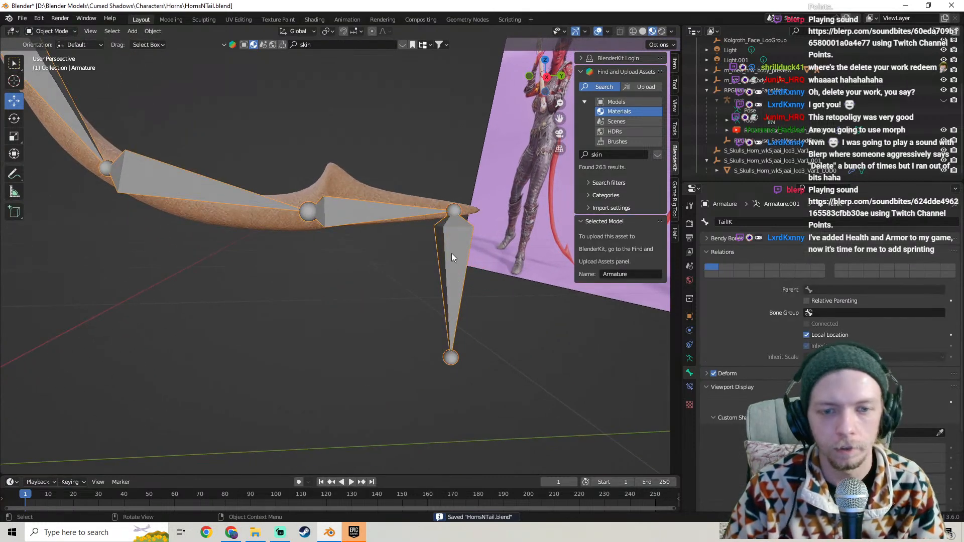
key(Tab)
click(58, 29)
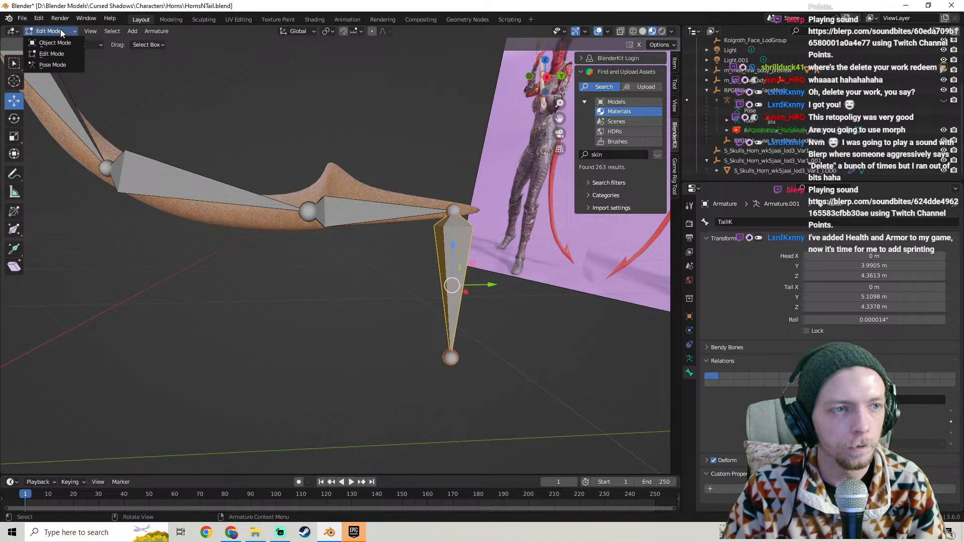
click(60, 63)
shift+click(325, 201)
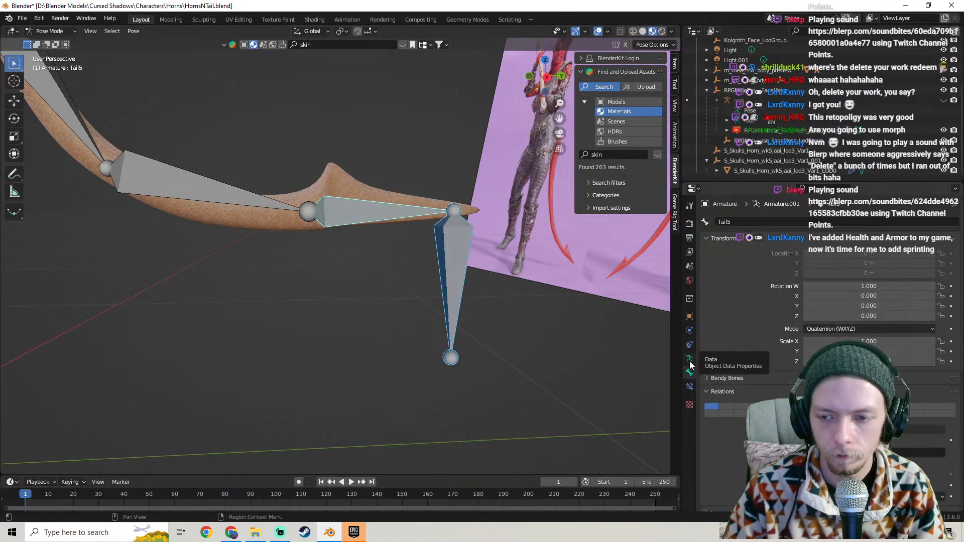
scroll(713, 348, down, 6)
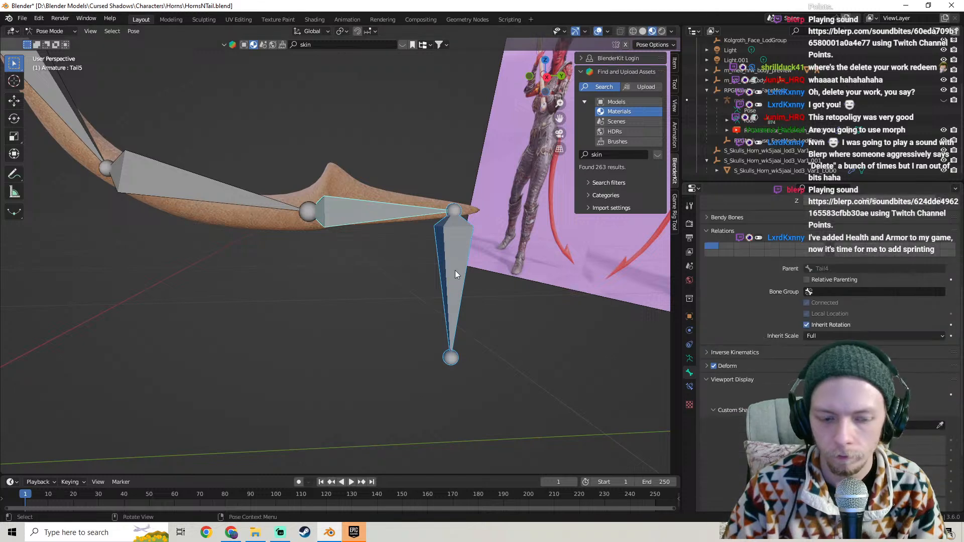
key(ctrl+i)
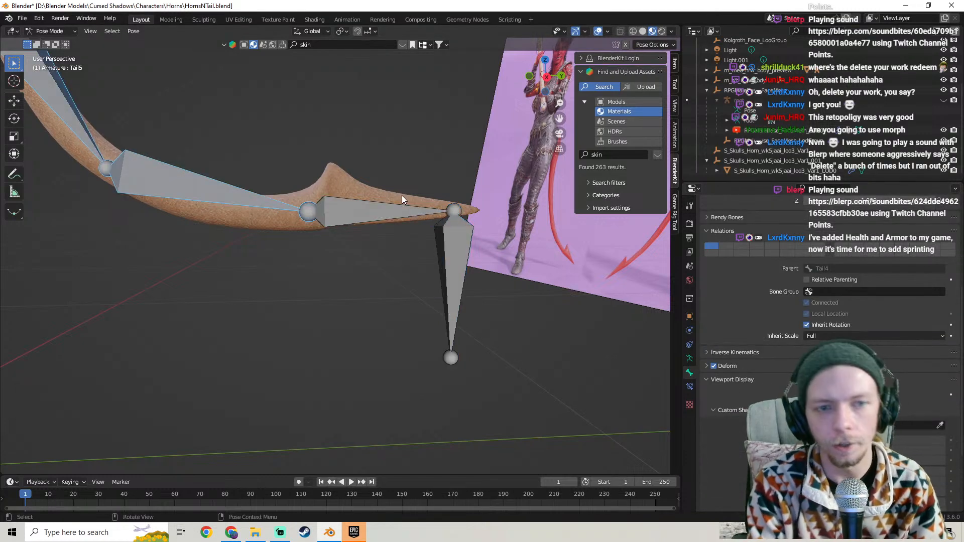
Add an IK constraint to the Tail5 bone with the TailIK bone as its target
click(452, 280)
shift+click(353, 201)
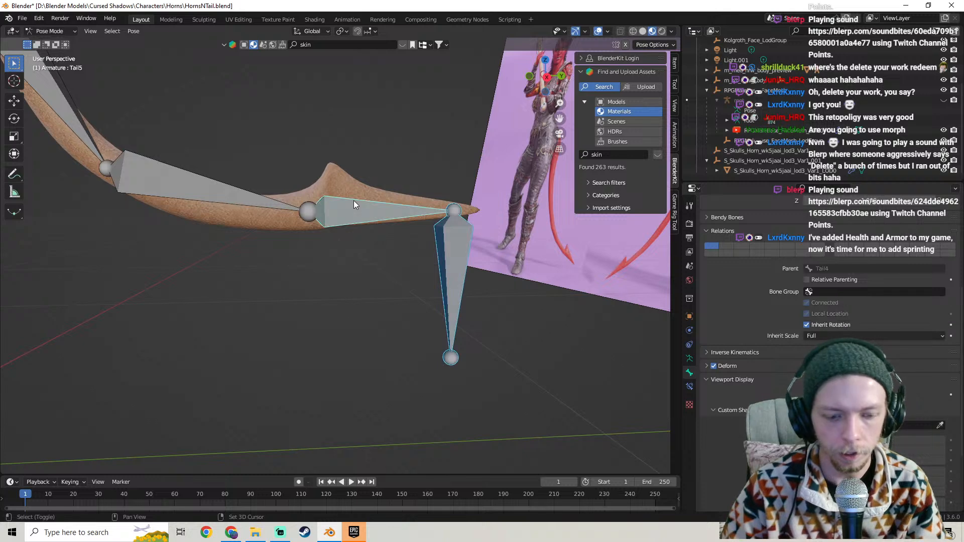
key(shift+i)
click(353, 201)
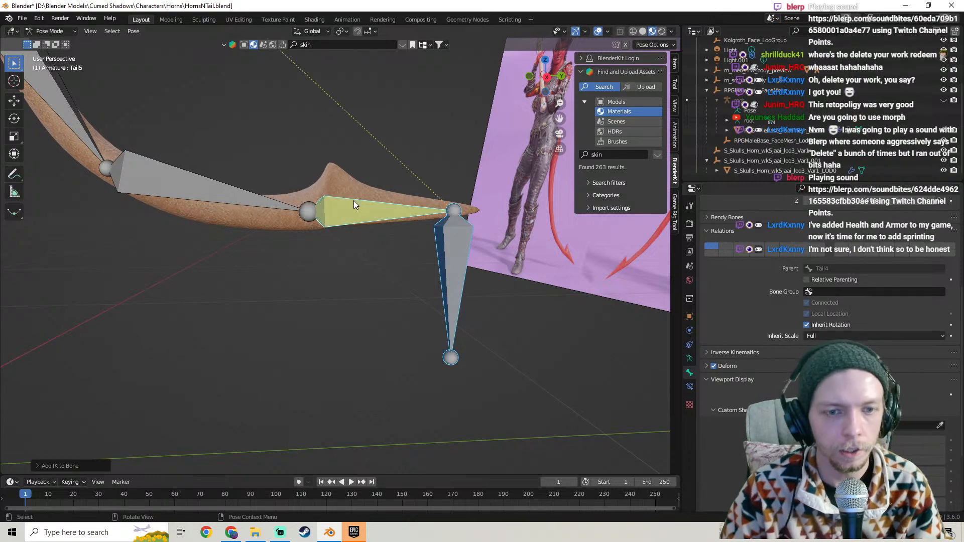
Try moving the TailIK bone to test the new IK constraint, undoing the first move
click(450, 261)
scroll(451, 261, down, 3)
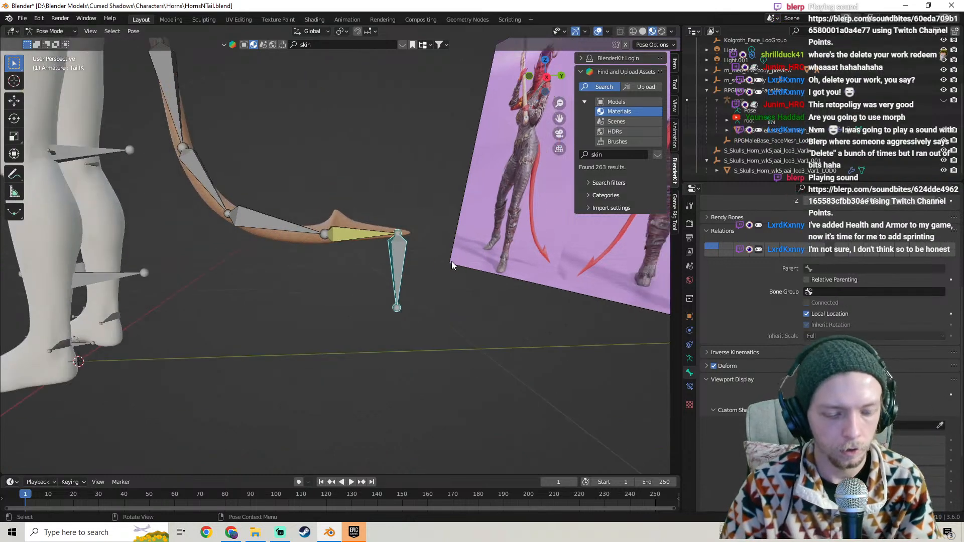
key(g)
click(477, 274)
scroll(460, 223, down, 2)
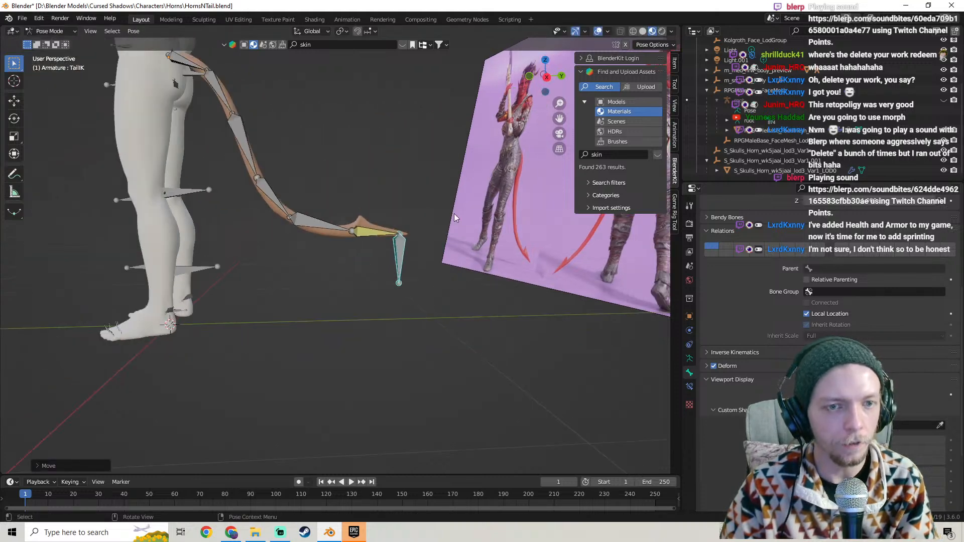
key(ctrl+z)
scroll(435, 189, up, 2)
key(g)
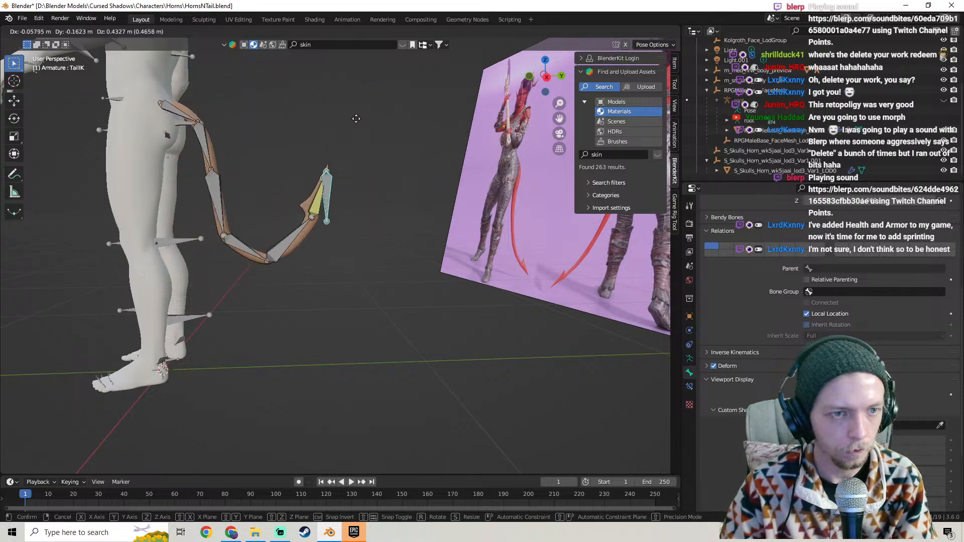
click(323, 205)
Set the chain length of the Tail5 bone's IK constraint to 5
scroll(307, 237, up, 4)
click(347, 330)
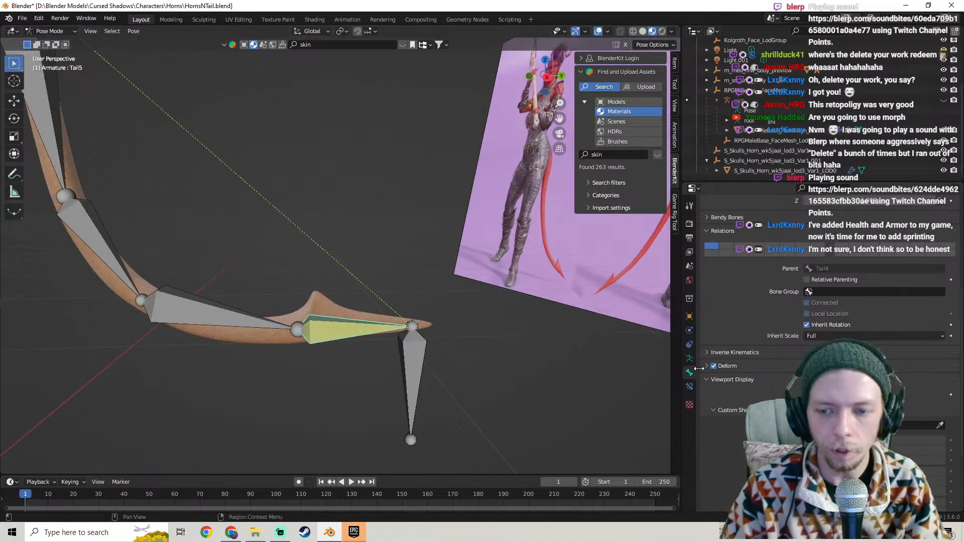
scroll(728, 356, down, 5)
click(689, 387)
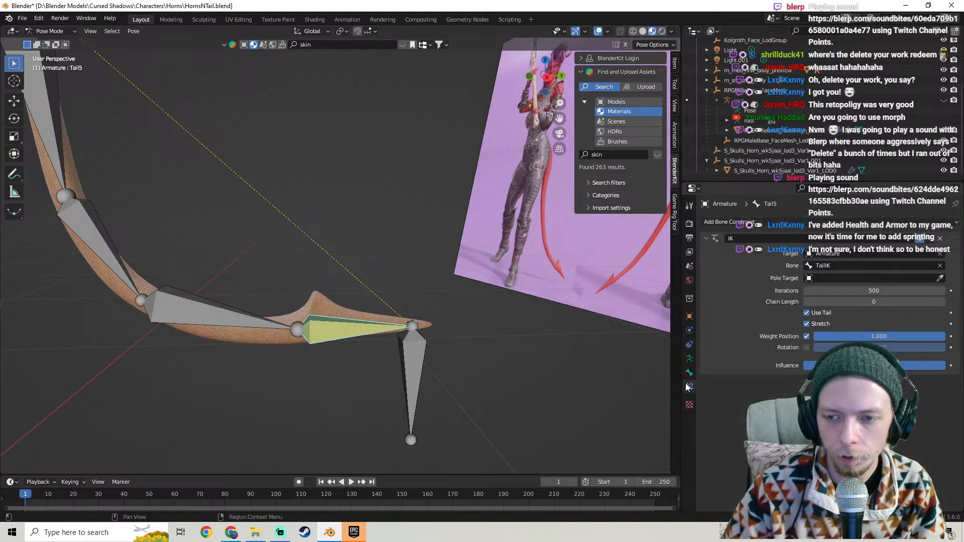
middle_drag(392, 271, 451, 280)
click(942, 301)
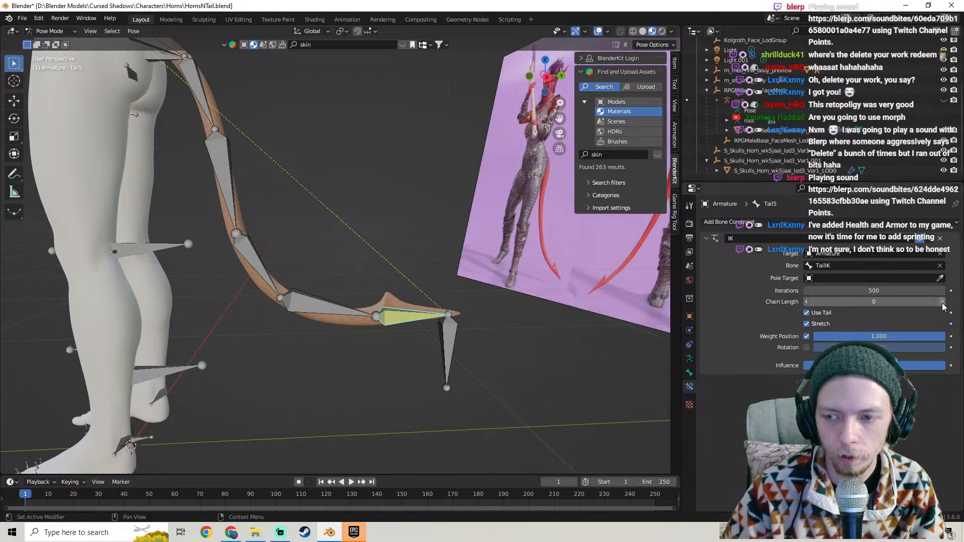
click(942, 302)
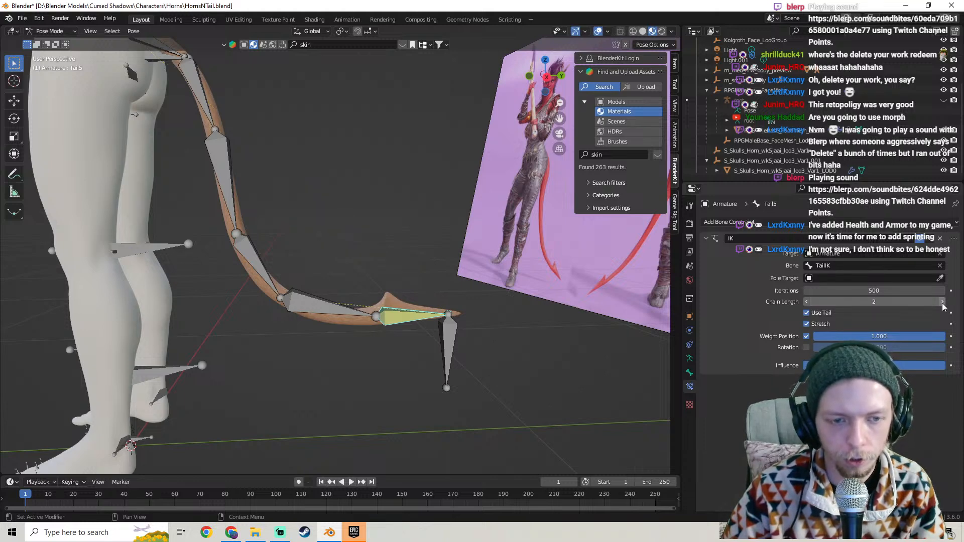
click(942, 302)
click(942, 302)
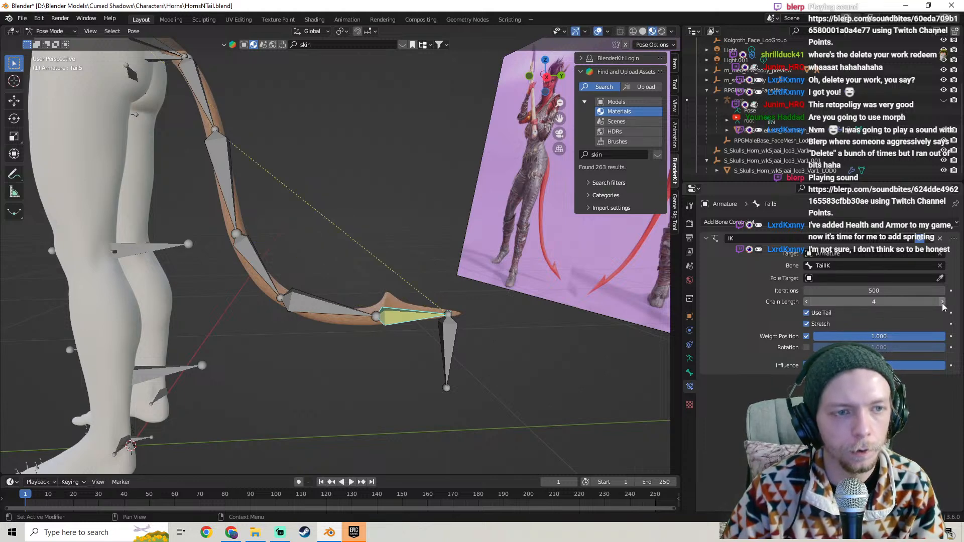
click(942, 302)
Move the TailIK bone up and down to test how the tail follows with the limited chain length
middle_drag(370, 206, 198, 133)
shift+middle_drag(520, 302, 493, 360)
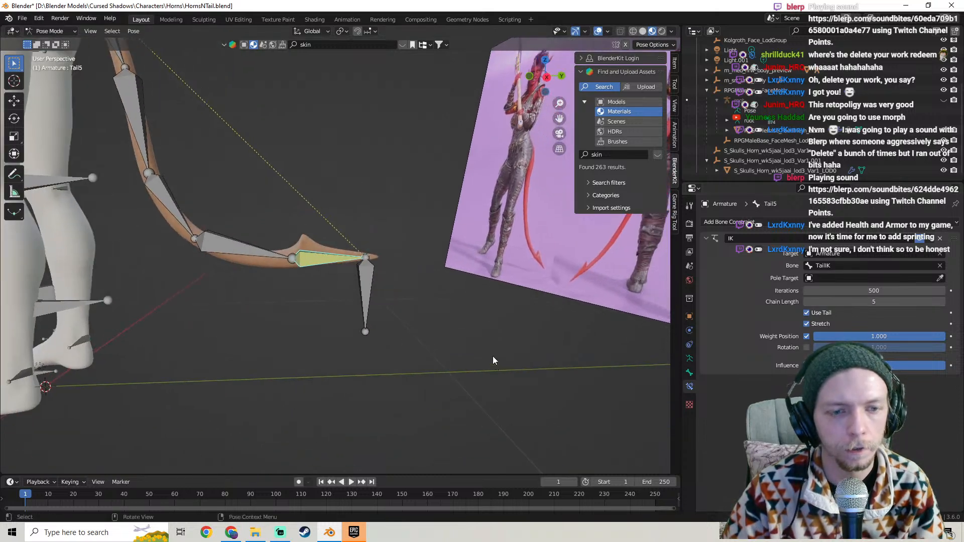
click(366, 288)
key(g)
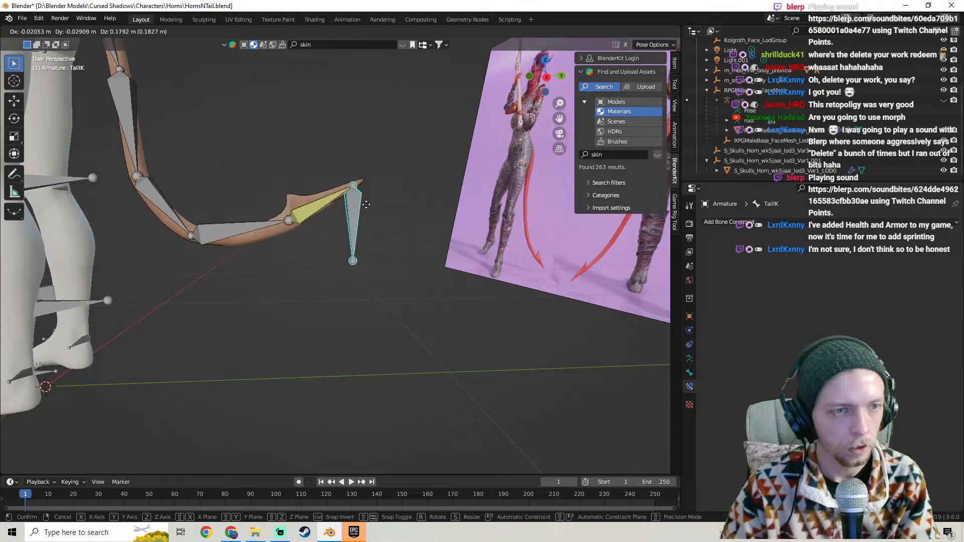
click(369, 158)
middle_drag(369, 158, 347, 203)
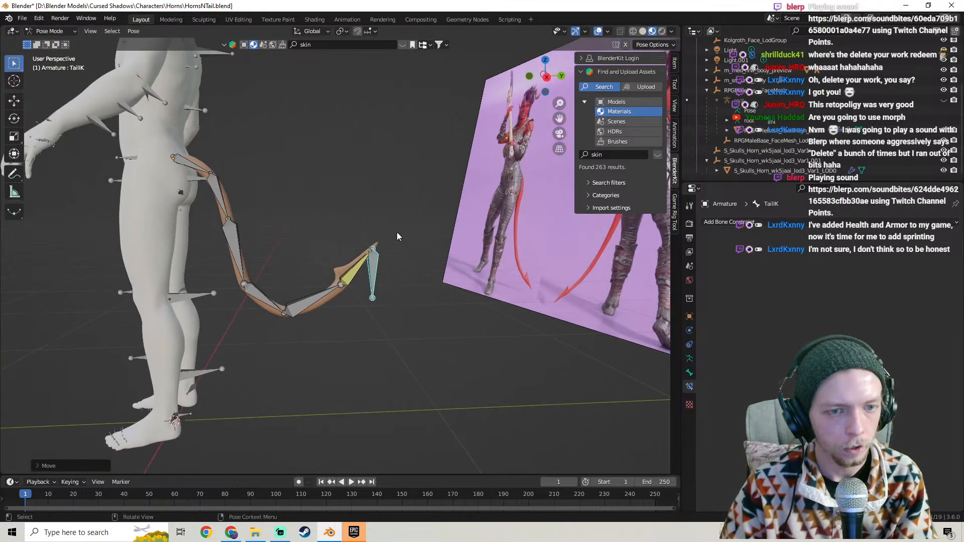
key(g)
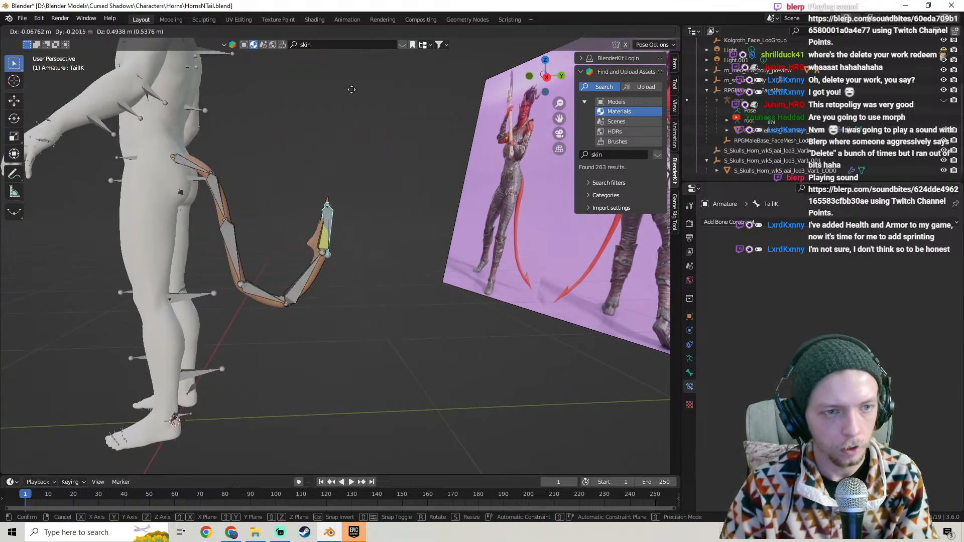
click(412, 474)
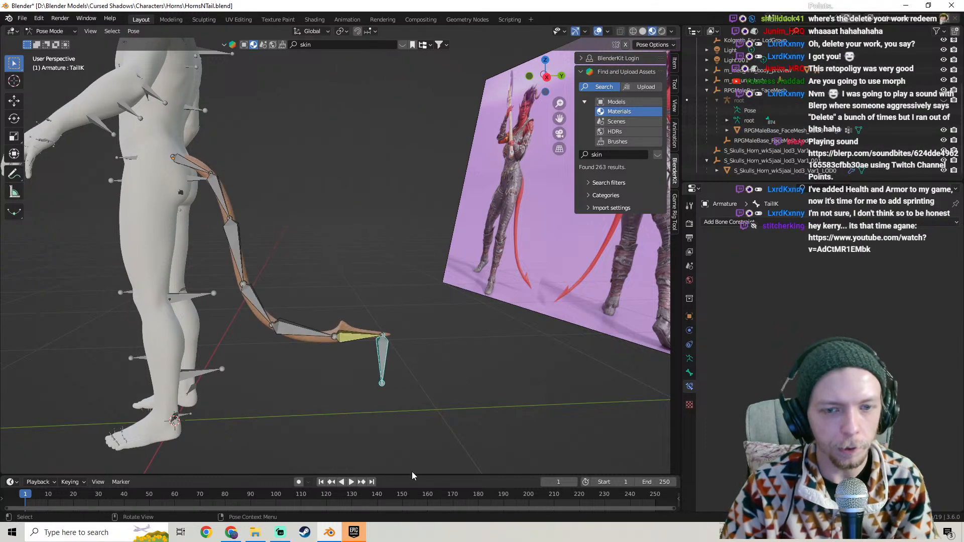
View the character from behind and move the TailIK bone sideways and upward to test the tail's bending
middle_drag(333, 271, 213, 290)
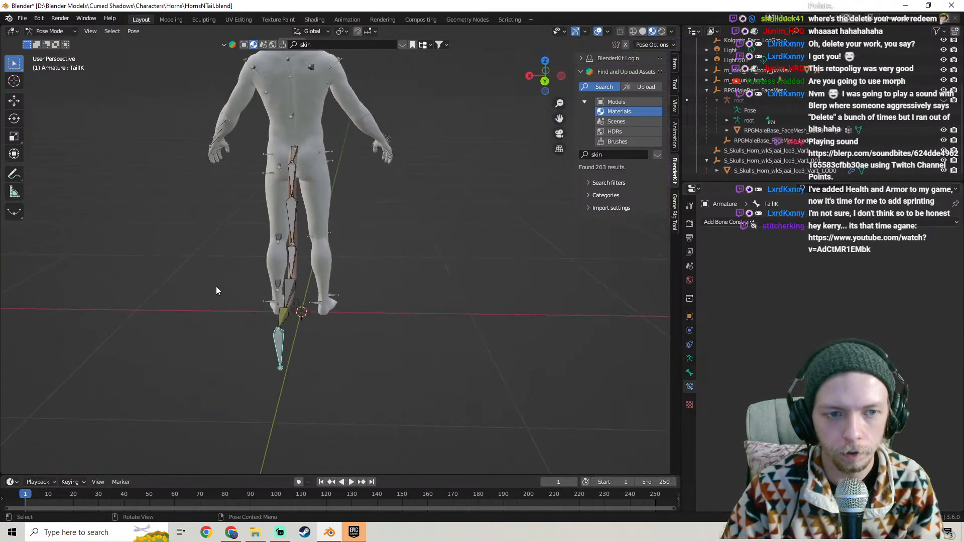
key(g)
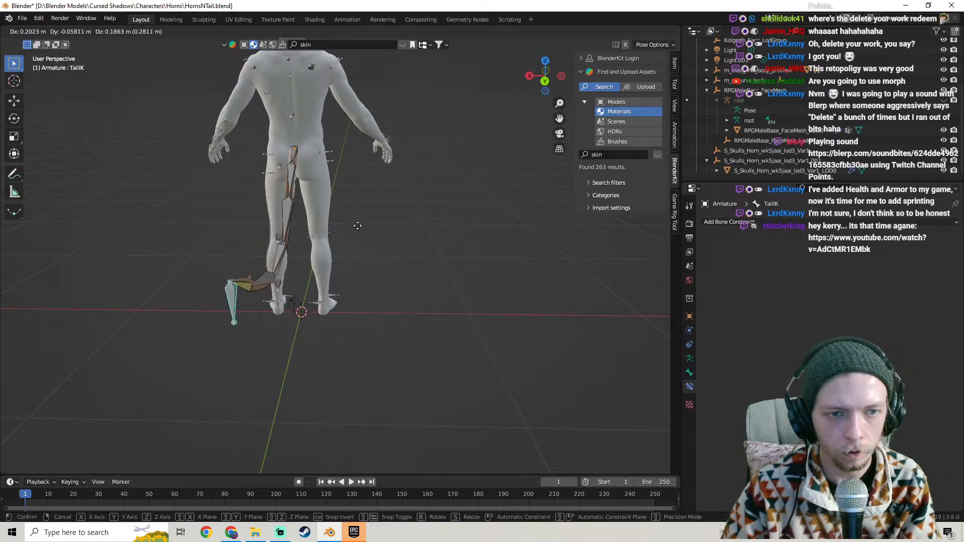
click(548, 111)
scroll(384, 169, up, 3)
mouse_move(331, 171)
middle_down()
mouse_move(429, 174)
mouse_move(330, 176)
middle_up()
scroll(416, 180, down, 1)
Try moving the Tail2 bone on its own in Pose Mode, and undo that move
key(Tab)
click(205, 217)
key(Tab)
scroll(251, 200, up, 3)
middle_drag(251, 200, 343, 239)
scroll(356, 238, up, 2)
scroll(342, 240, down, 1)
key(g)
click(440, 161)
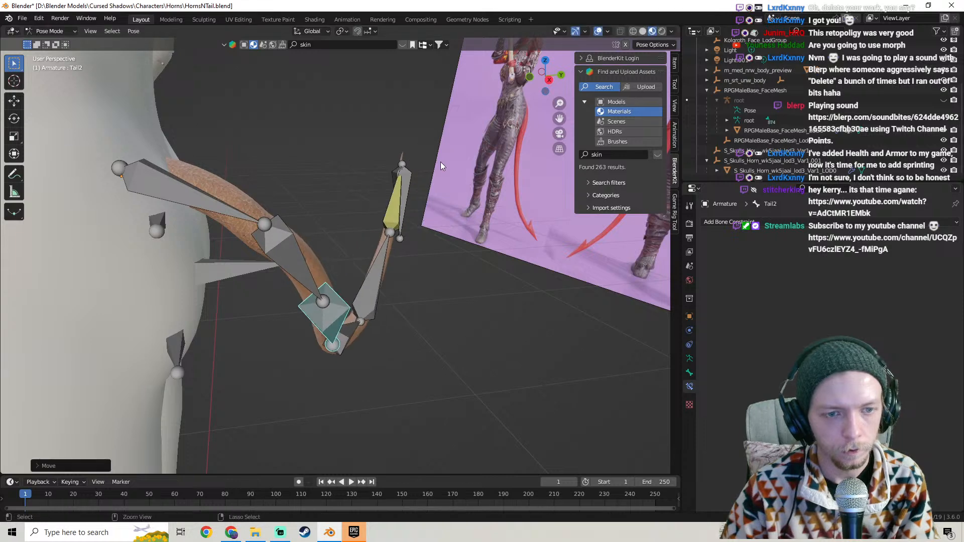
key(ctrl+z)
Move the TailIK bone outward from the body and slightly down so the tail extends behind the character
click(406, 185)
key(g)
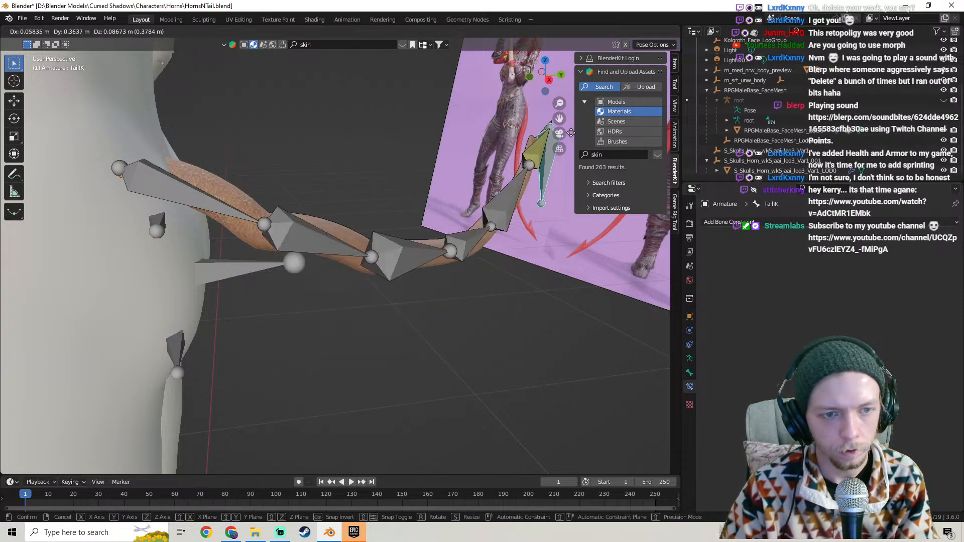
click(516, 264)
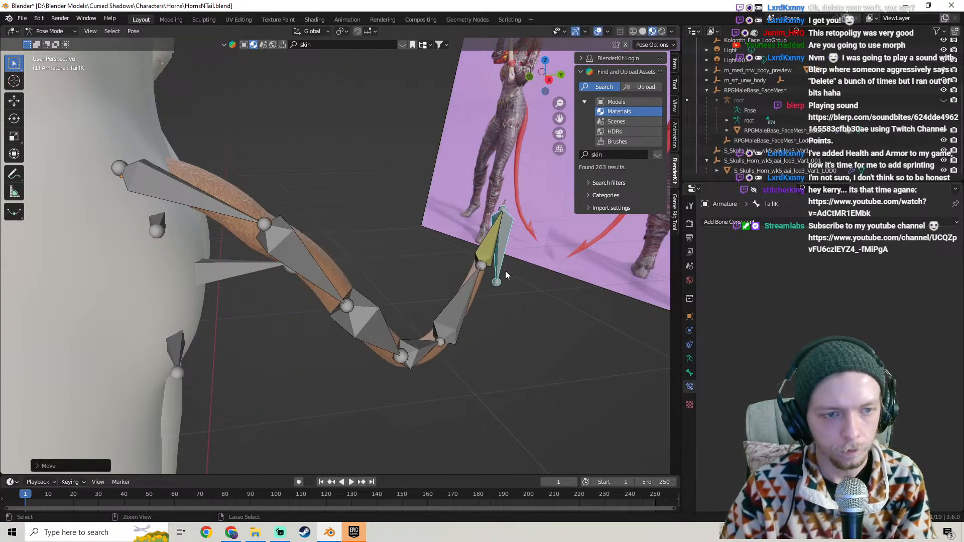
Undo the last TailIK moves so the tail is back at rest, and put the armature in Edit Mode
key(ctrl+z)
scroll(435, 301, down, 4)
shift+middle_drag(434, 301, 396, 297)
key(ctrl+z)
key(Tab)
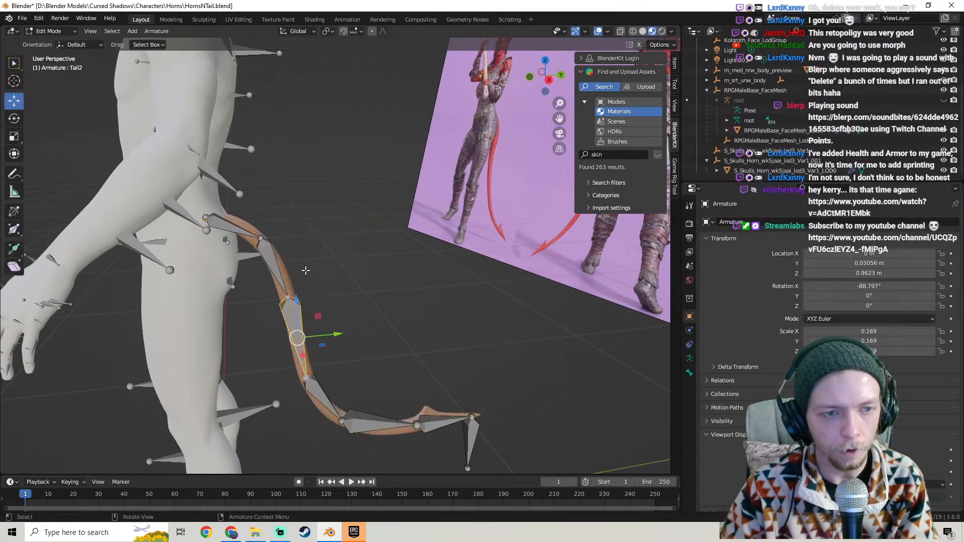
Try moving the TailIK bone in Edit Mode and in Pose Mode with the whole body in view, and undo the moves
scroll(304, 269, down, 5)
mouse_move(303, 270)
middle_down()
mouse_move(235, 308)
mouse_move(312, 258)
middle_up()
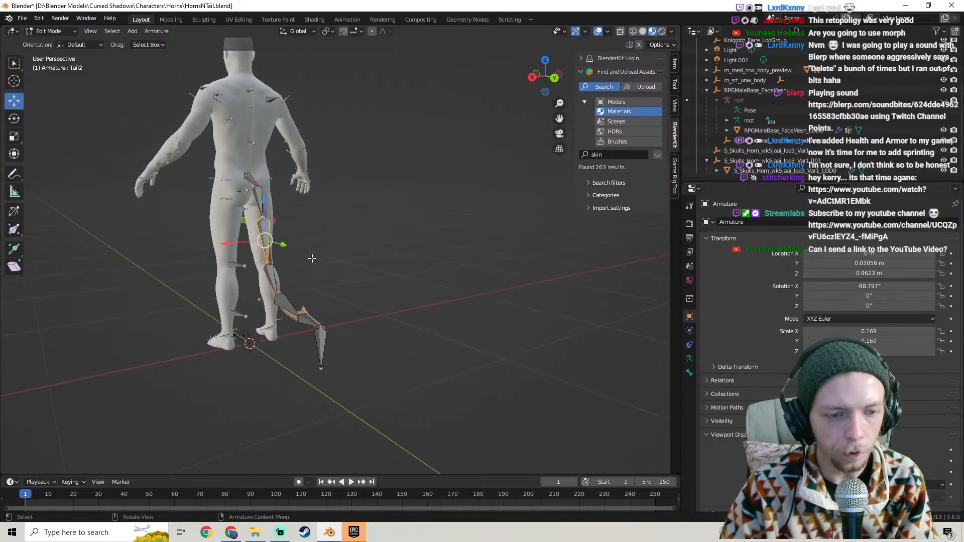
click(319, 350)
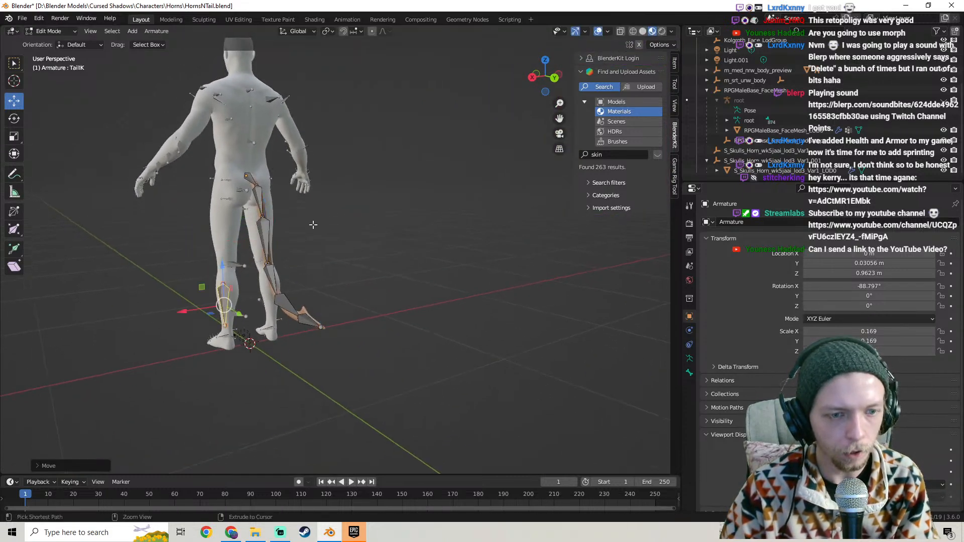
key(ctrl+Tab)
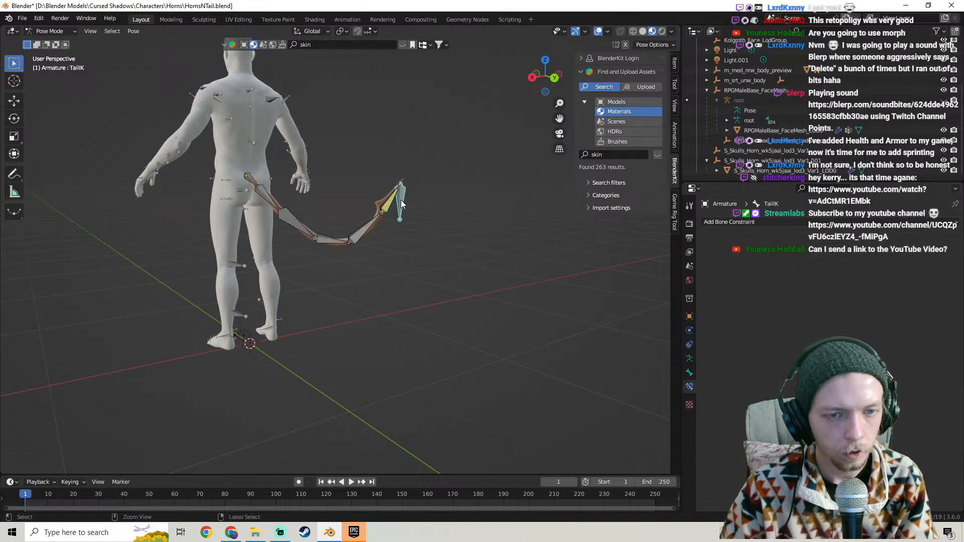
key(Tab)
key(ctrl+z)
key(ctrl+z)
key(ctrl+z)
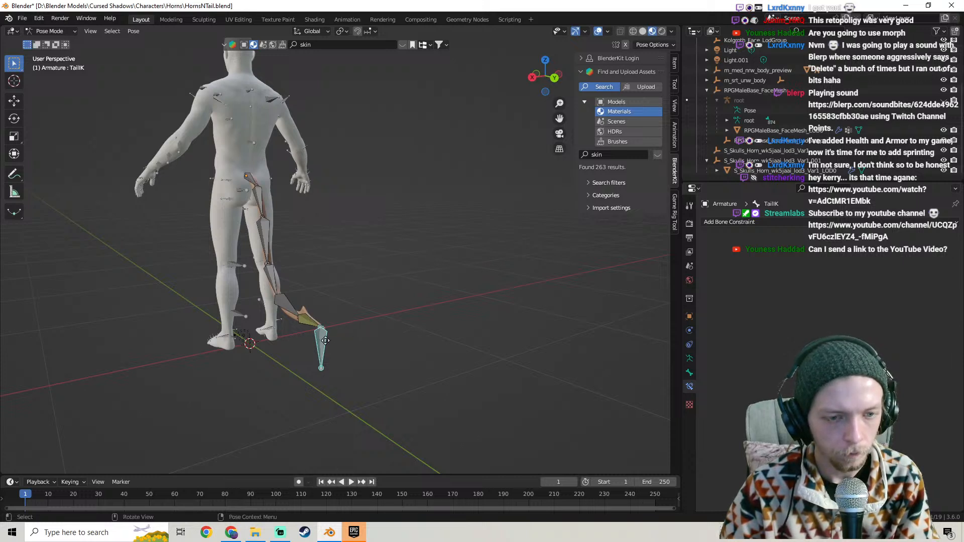
Test the tail's IK in Pose Mode by moving TailIK up and across to the body's other side, and undo the move
key(g)
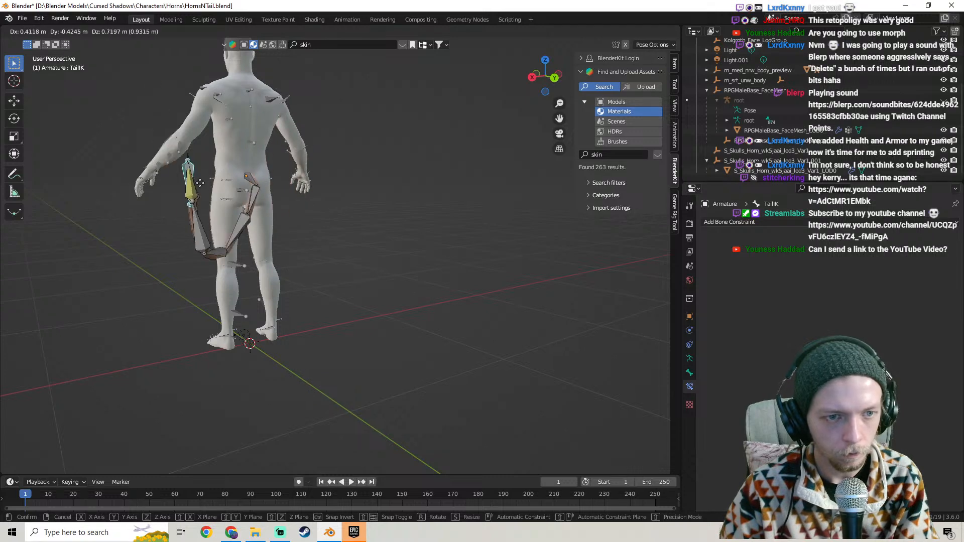
click(241, 171)
middle_drag(240, 171, 338, 295)
key(ctrl+z)
Switch the armature to Object Mode and turn off In Front in its viewport display settings
scroll(337, 378, up, 5)
key(Tab)
click(321, 393)
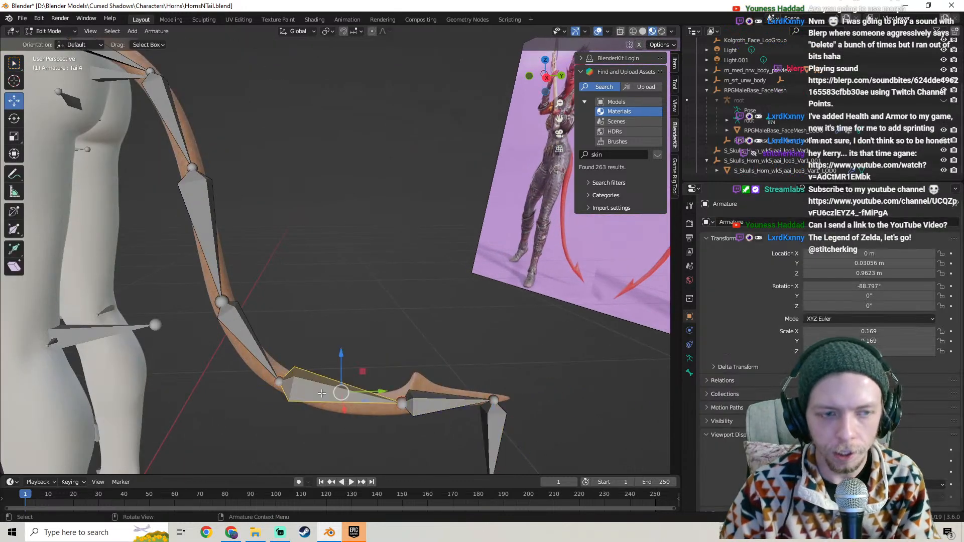
key(Tab)
click(72, 32)
click(69, 41)
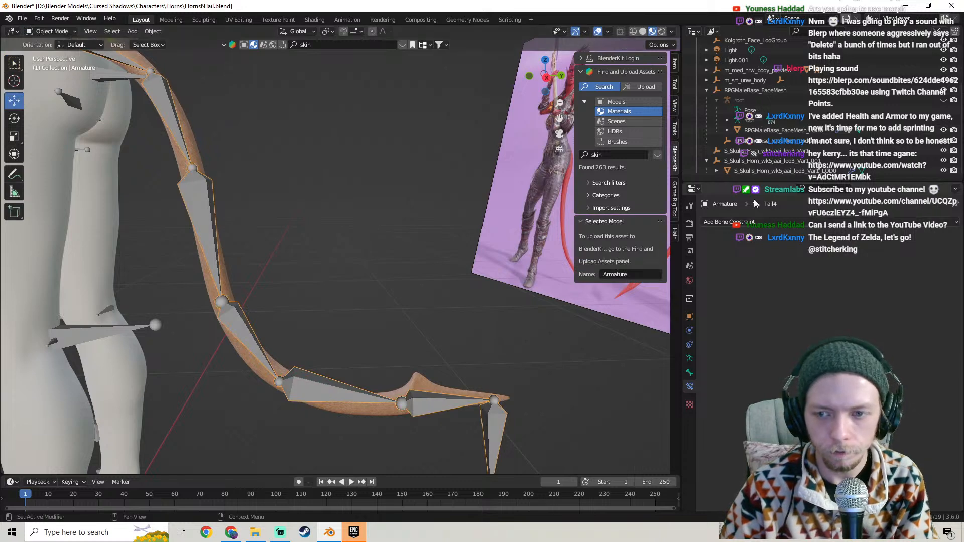
click(689, 315)
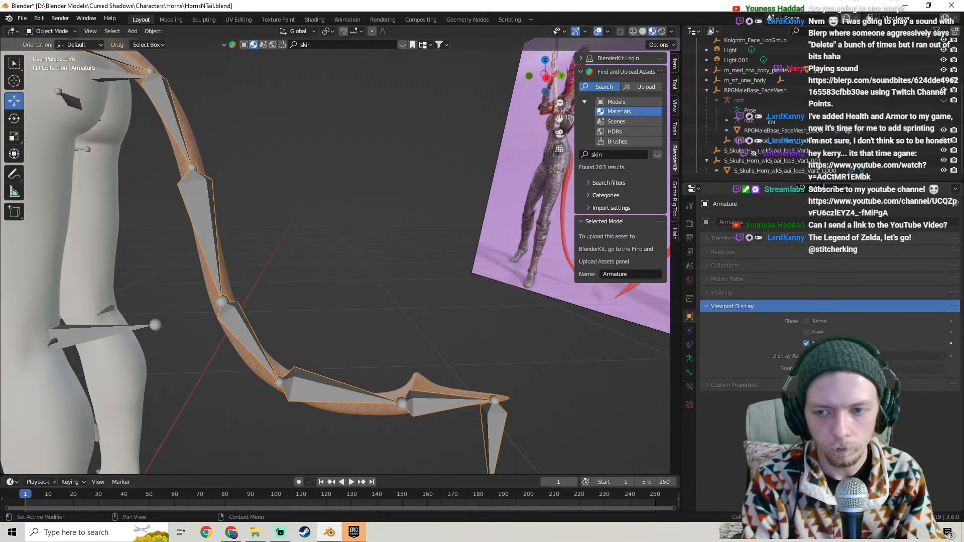
click(806, 343)
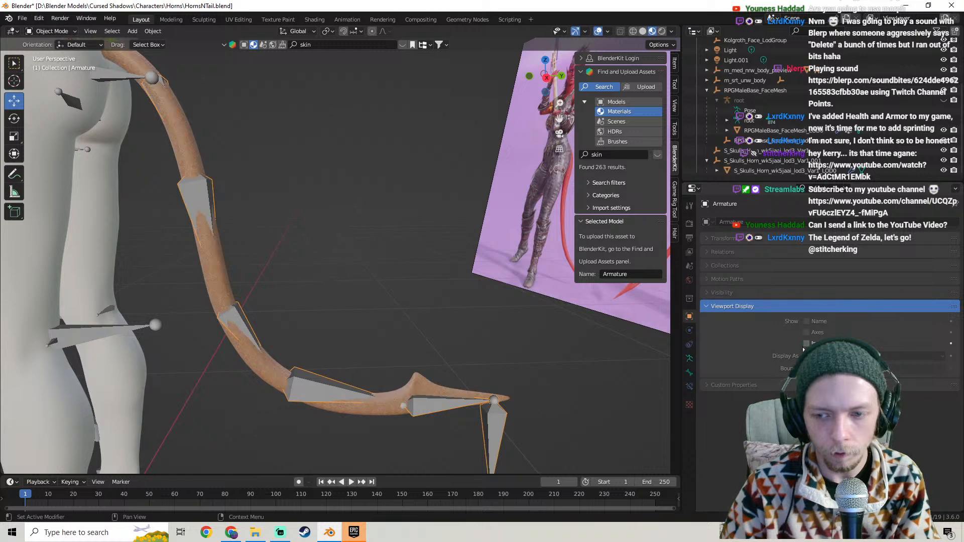
Return the armature to Pose Mode and select the TailIK bone below the tail tip
scroll(364, 292, down, 4)
click(59, 31)
click(55, 66)
click(394, 312)
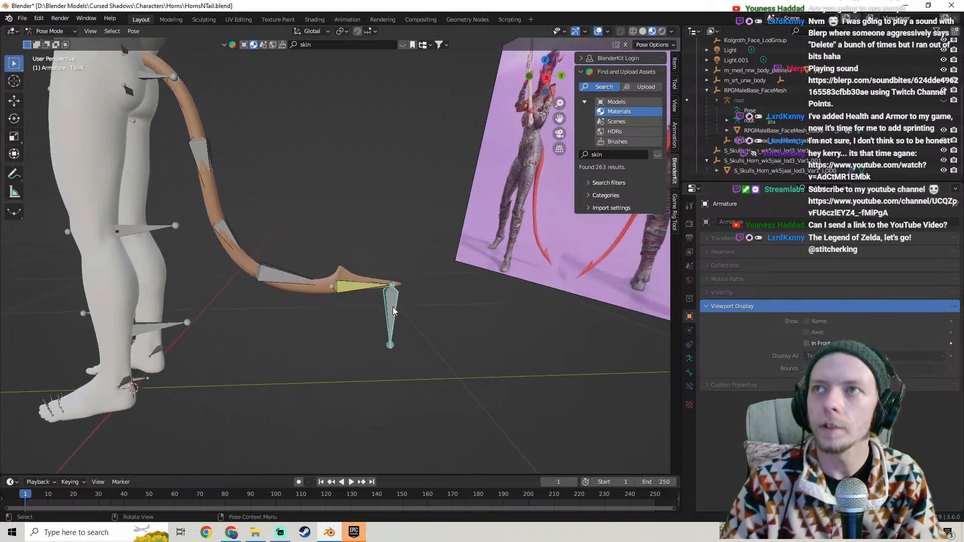
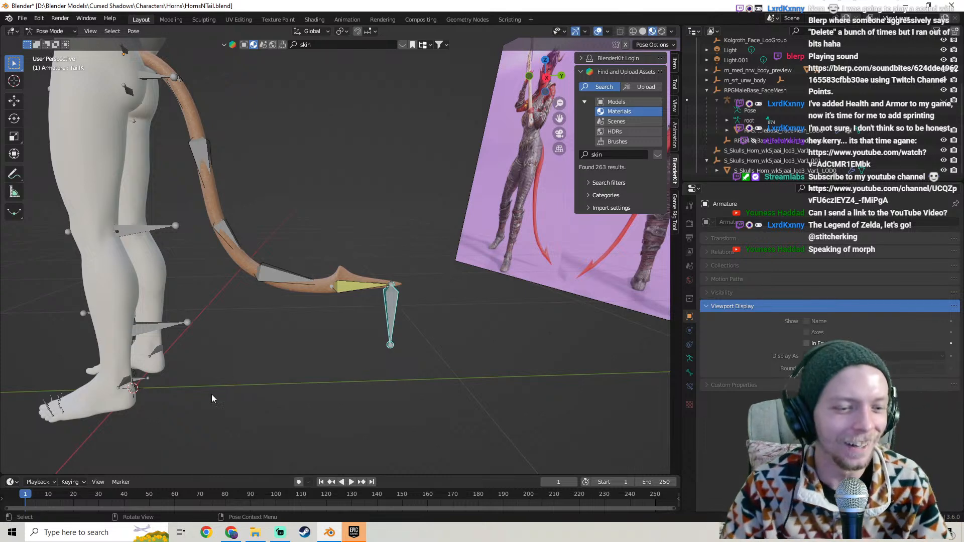
Switch to the browser and pause the "DarkIce Mines: Landing Pad" music video
click(231, 532)
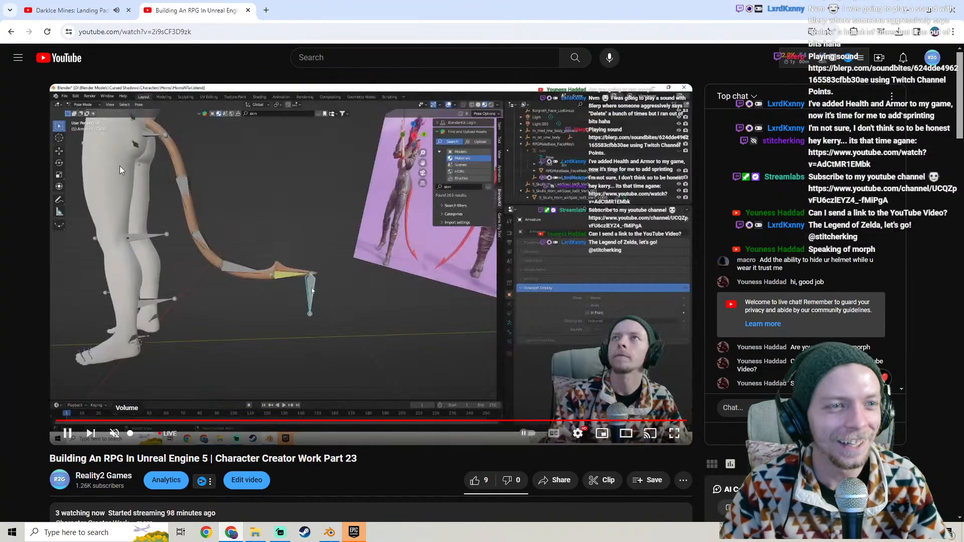
click(70, 10)
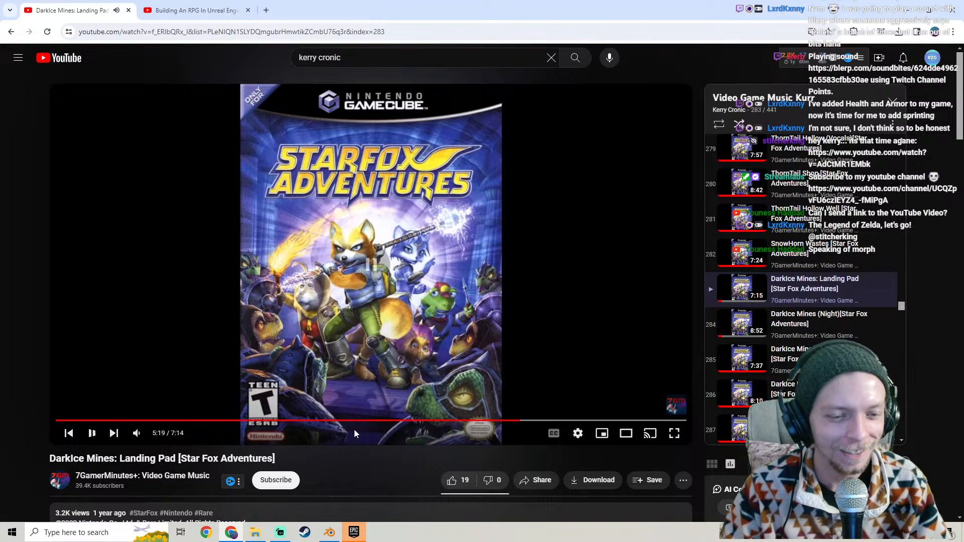
Open the YouTube link from the Streamlabs Desktop chat, unmute the "Potion Shop" video, and go back to the livestream page
click(280, 532)
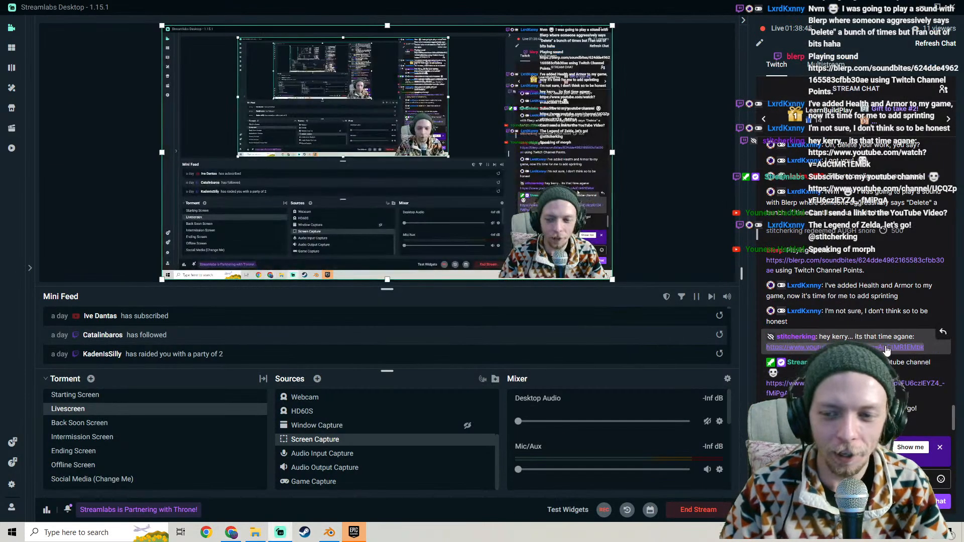
scroll(868, 337, up, 3)
scroll(863, 331, down, 3)
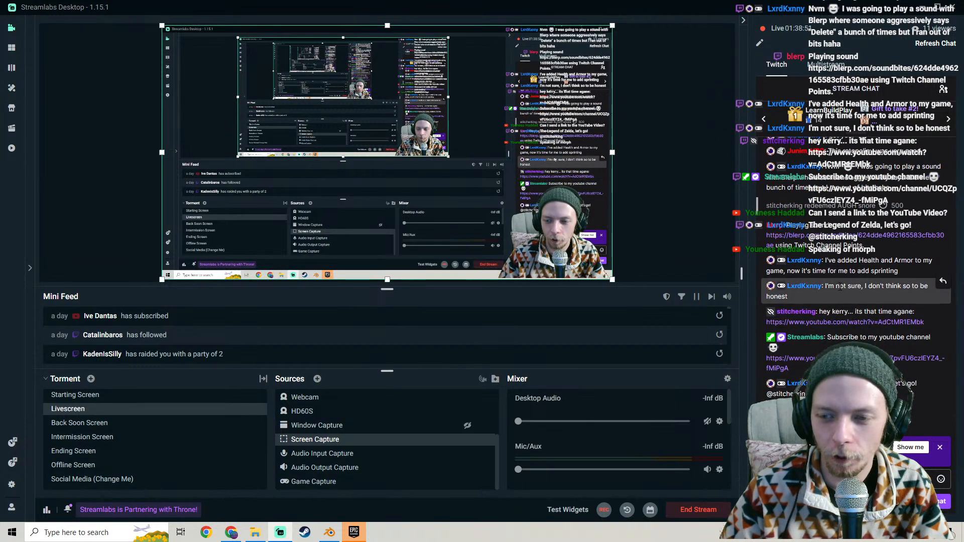
click(838, 322)
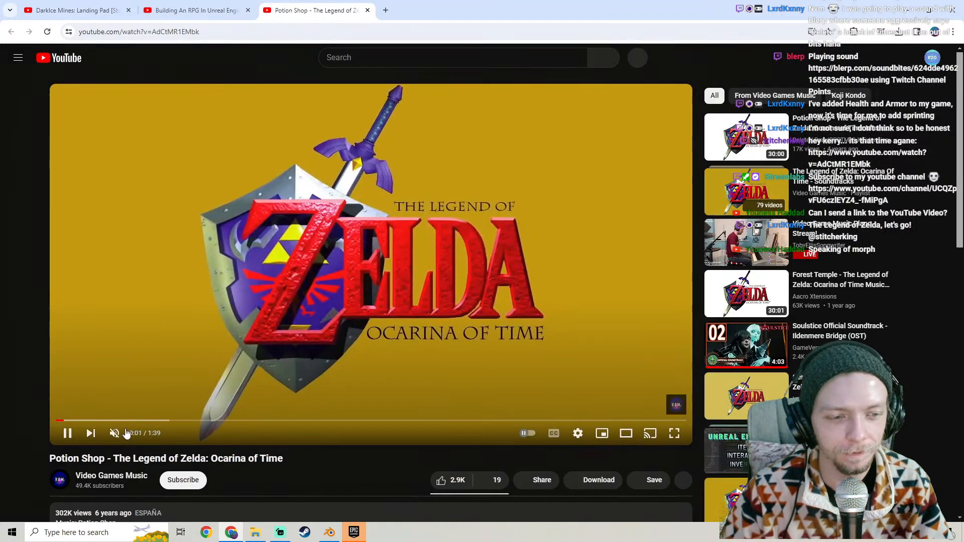
click(136, 438)
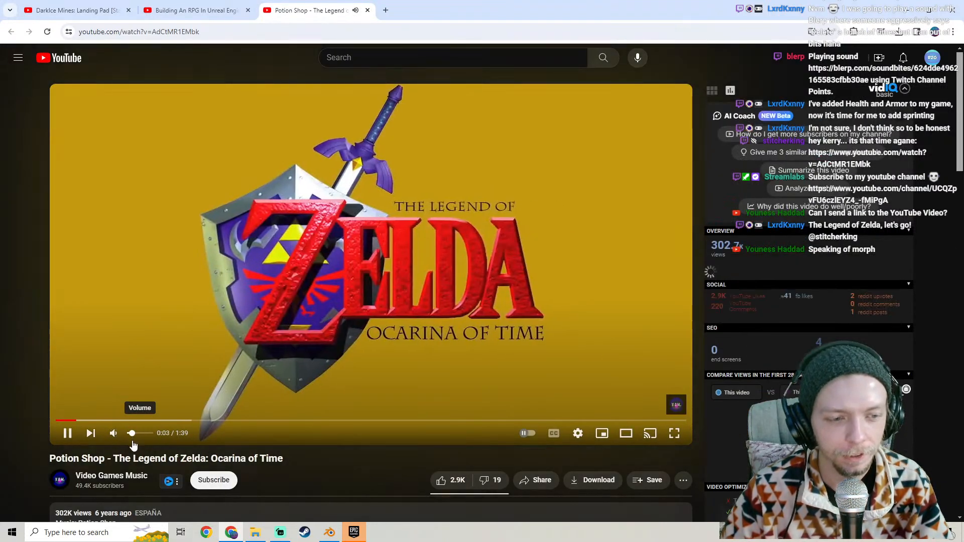
click(82, 5)
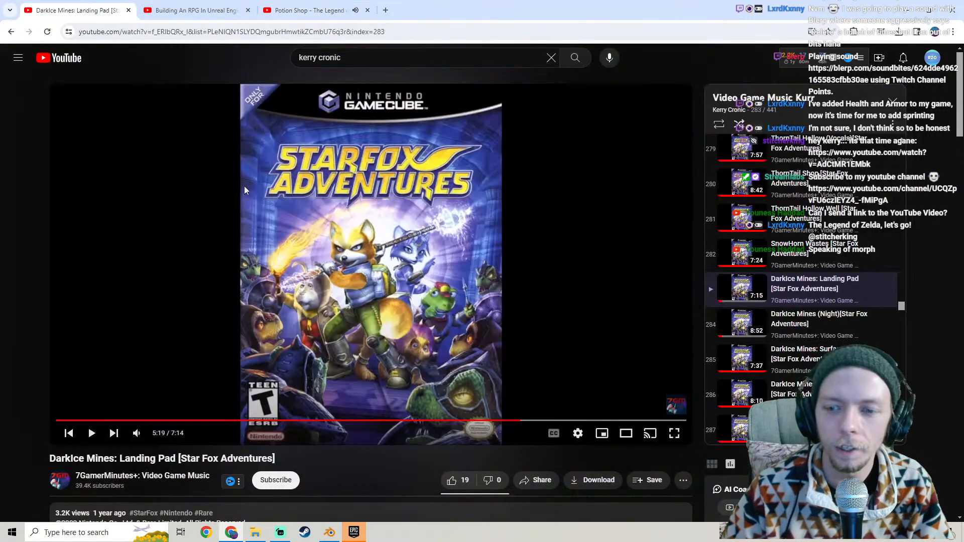
click(213, 6)
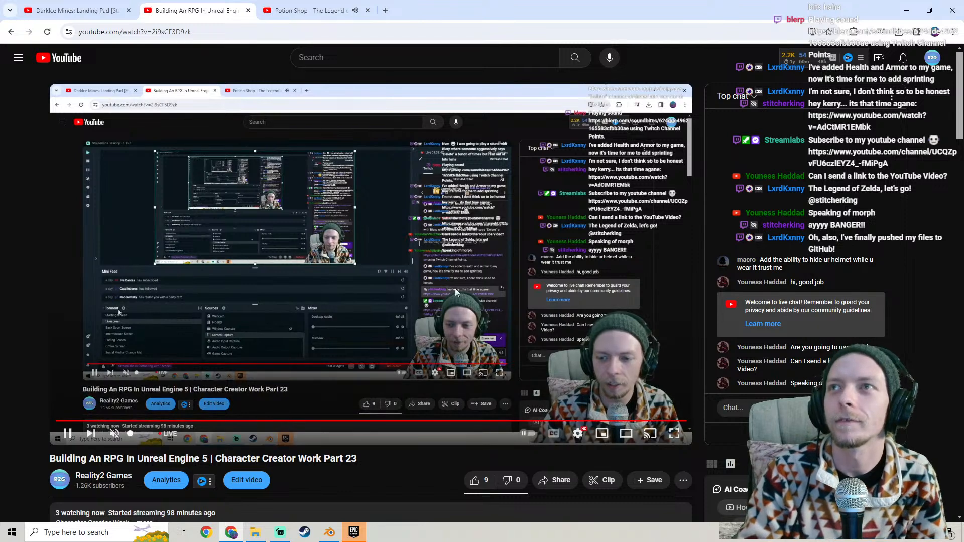
Switch back to Blender and save the HornsNTail.blend file
click(329, 535)
middle_drag(451, 264, 360, 226)
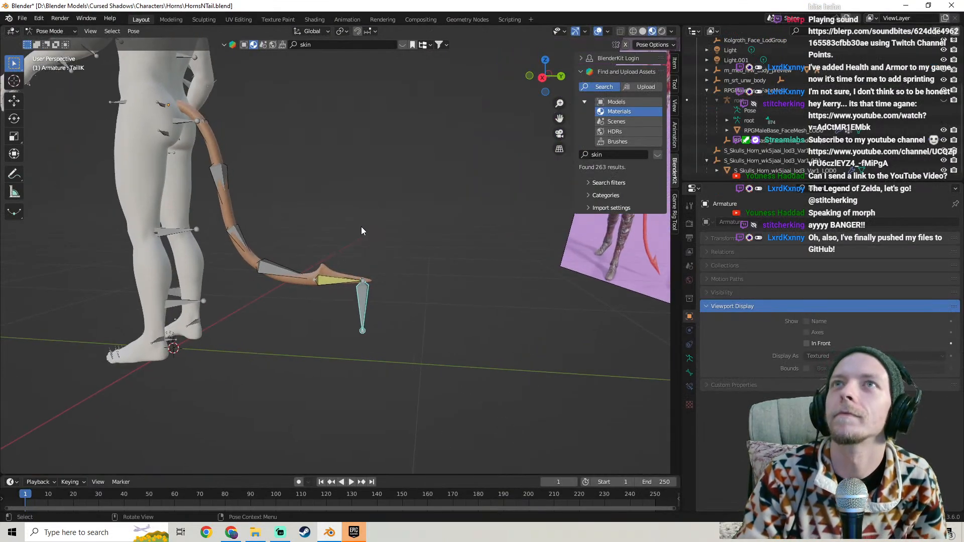
click(22, 19)
click(34, 85)
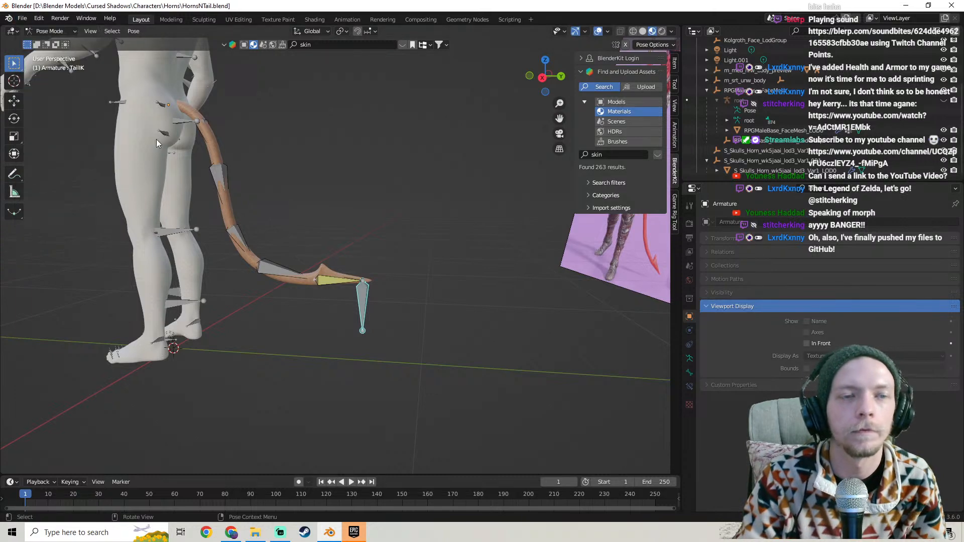
middle_drag(383, 203, 390, 204)
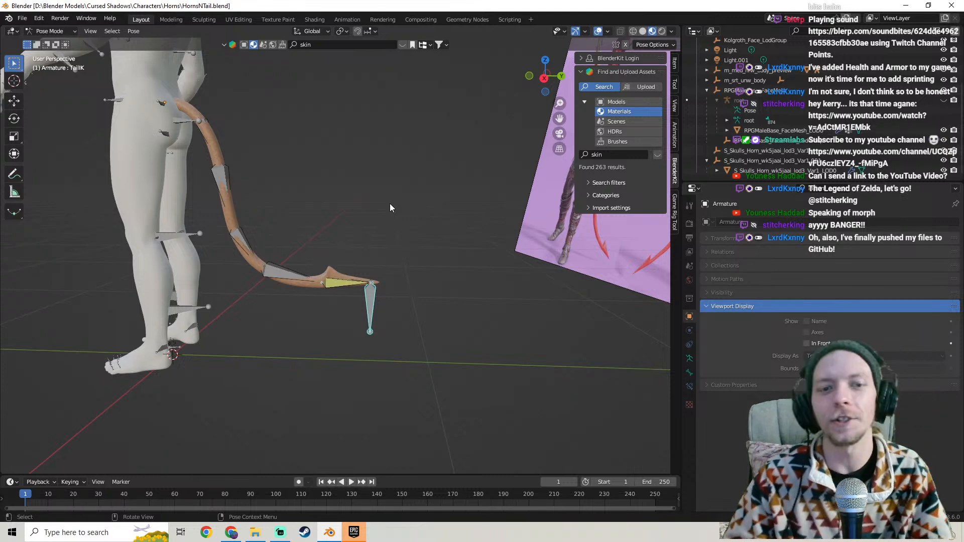
middle_drag(375, 172, 245, 147)
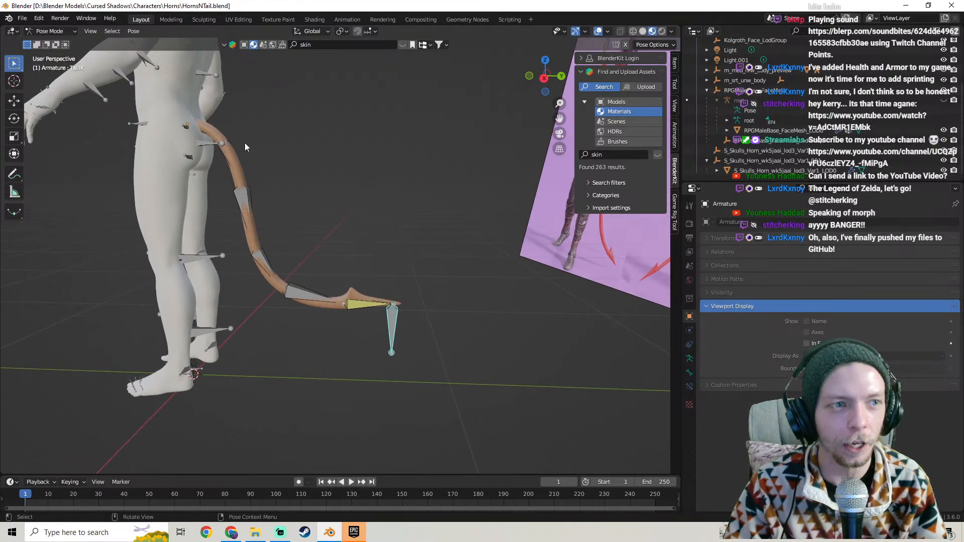
click(23, 20)
click(30, 84)
Test-move the TailIK bone toward the legs and upward, undo the move, and select the Tail5 bone
shift+middle_drag(258, 244, 258, 232)
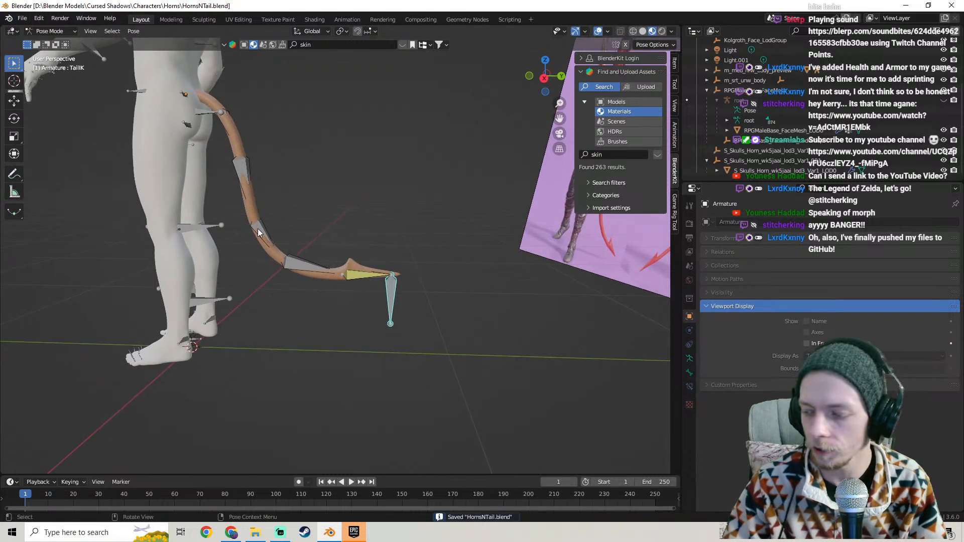
scroll(403, 290, up, 3)
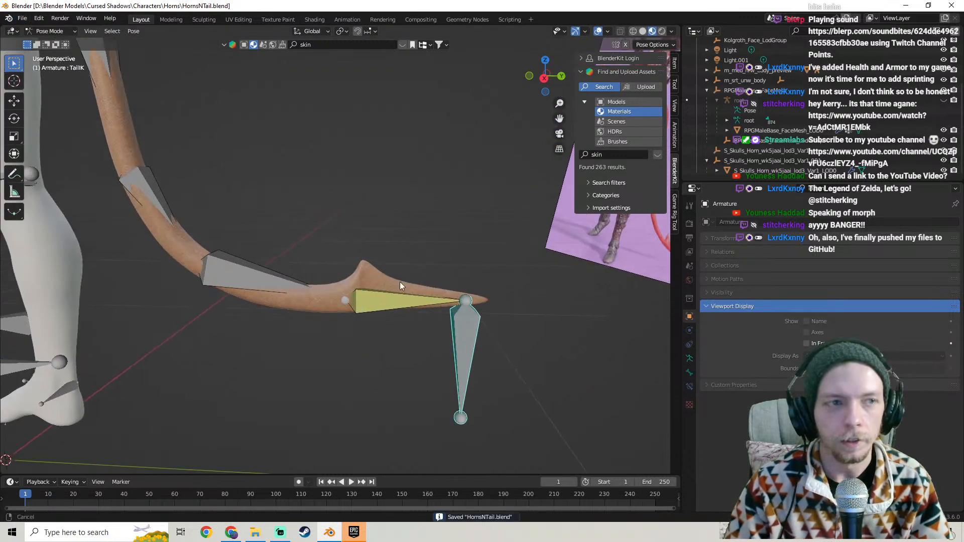
shift+middle_drag(403, 290, 365, 209)
scroll(411, 261, down, 5)
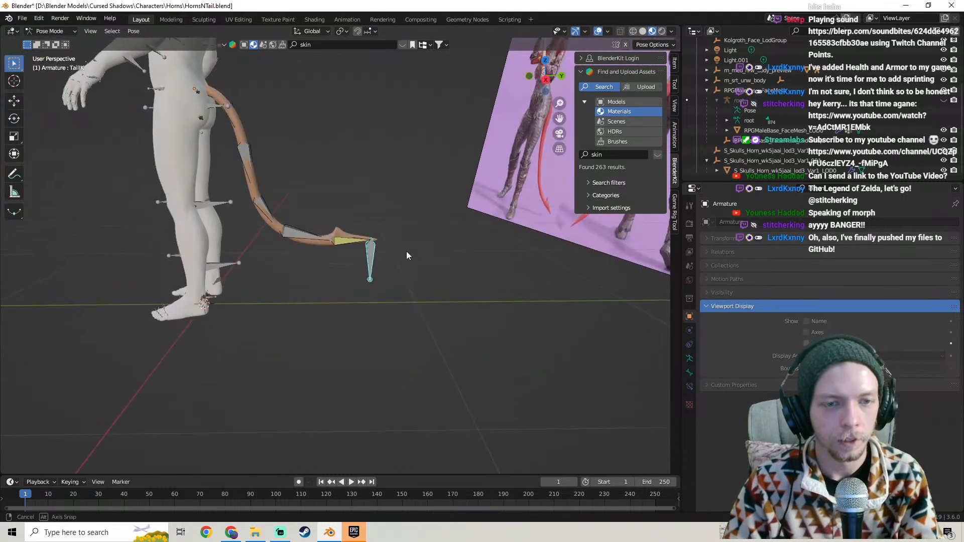
key(g)
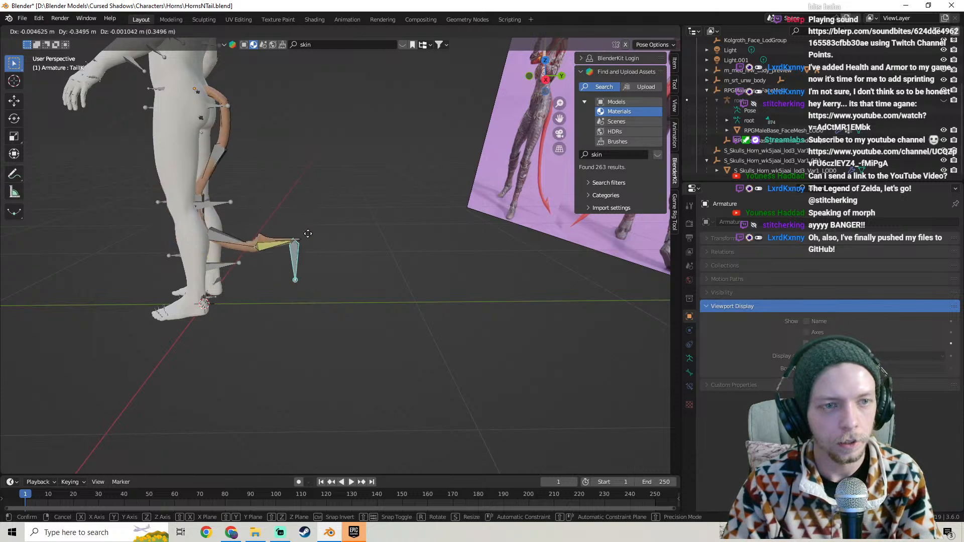
click(357, 184)
key(ctrl+z)
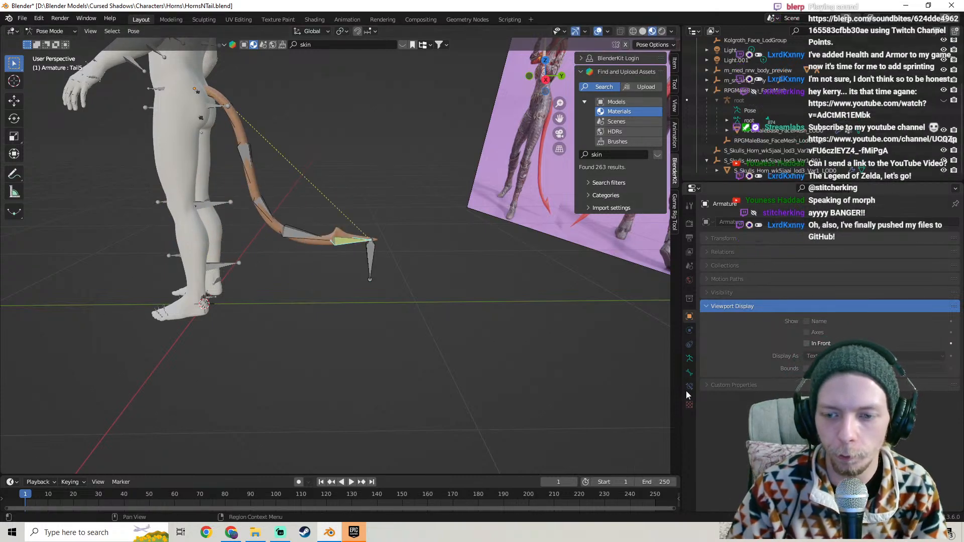
Examine the bone, armature data and object constraint settings for Tail5 in both Pose Mode and Edit Mode
click(689, 373)
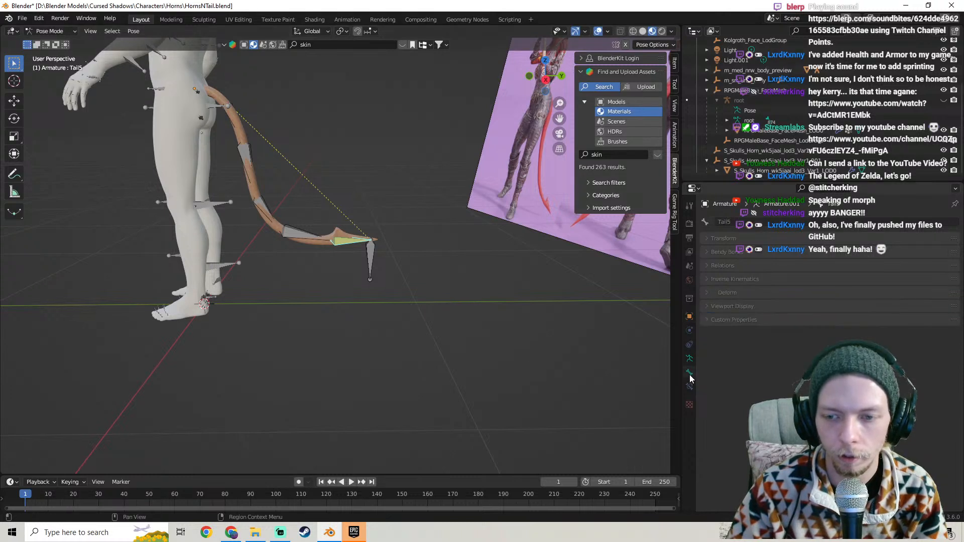
key(Tab)
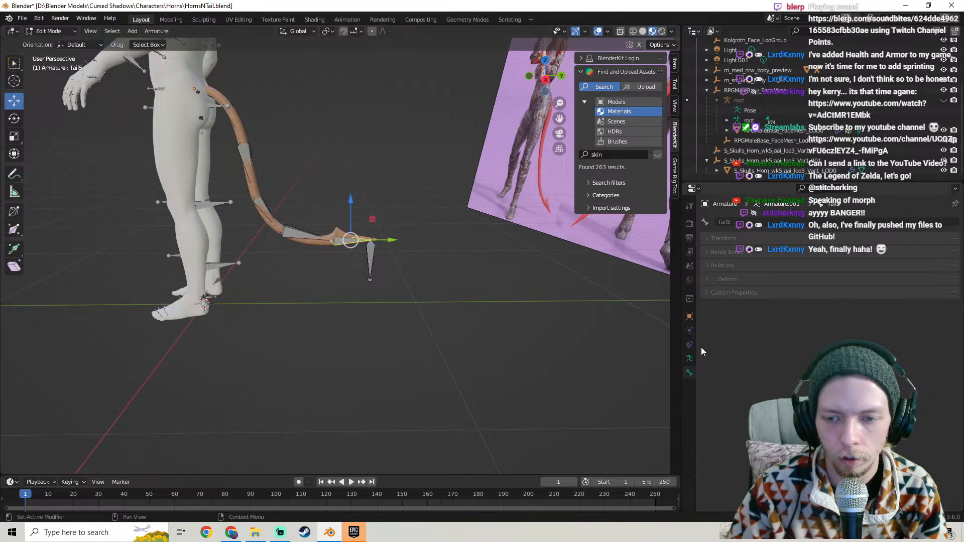
click(689, 359)
key(Tab)
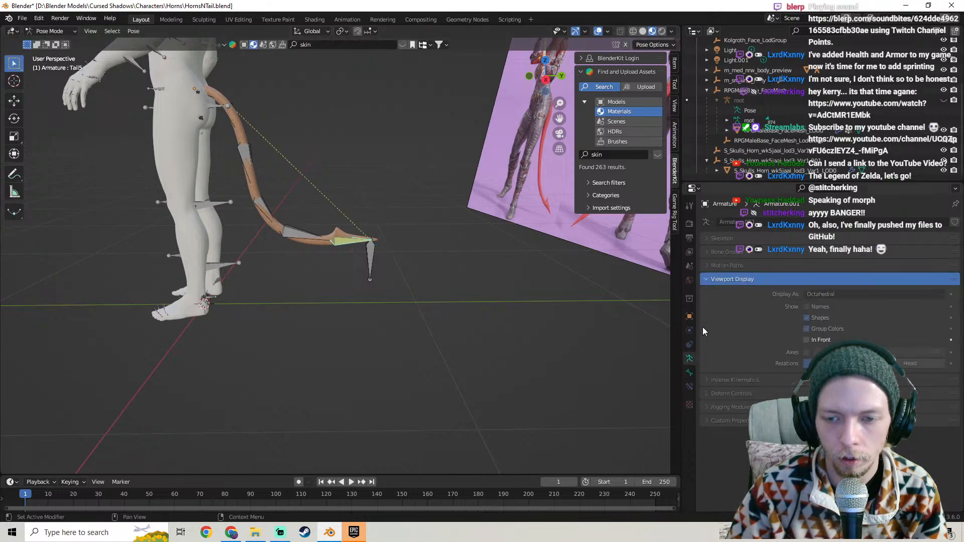
click(689, 345)
key(Tab)
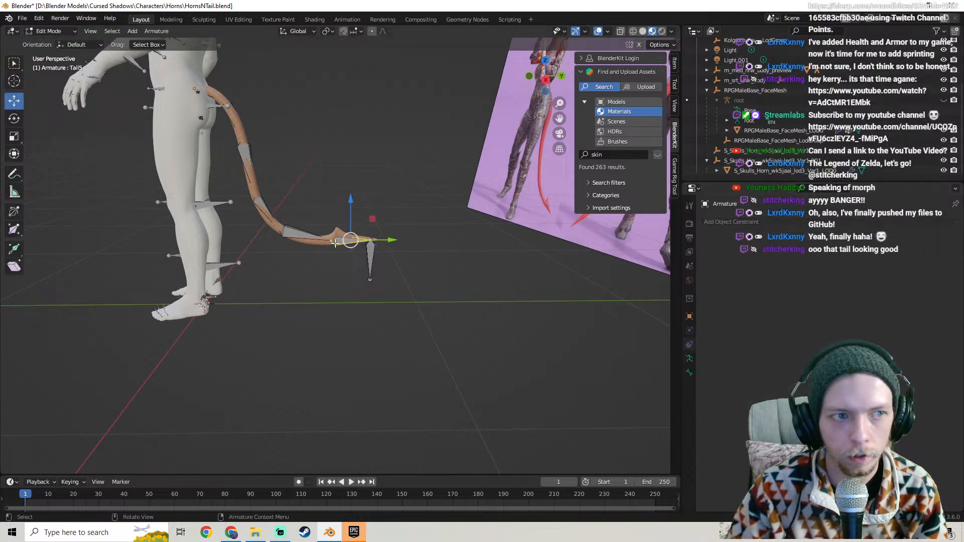
click(688, 375)
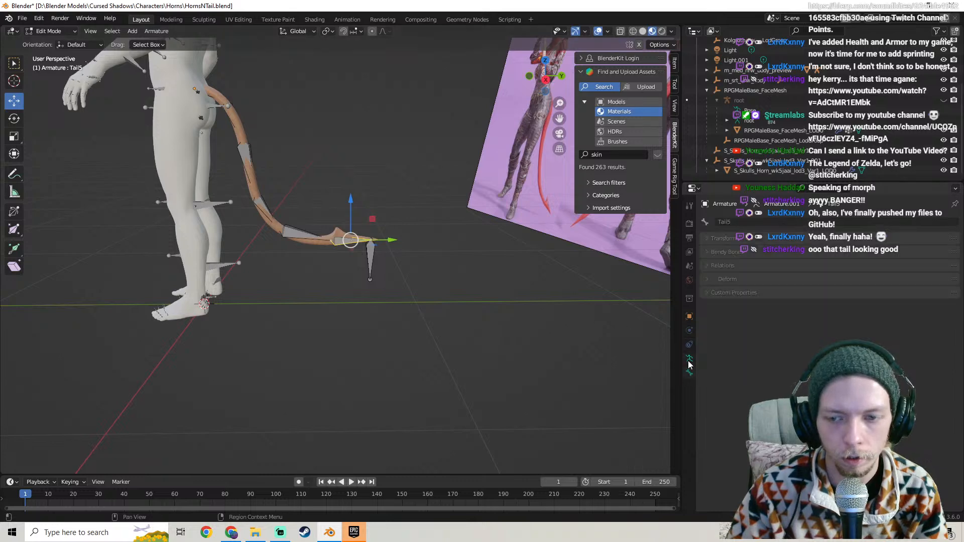
click(688, 361)
click(688, 348)
Switch the armature from Edit Mode to Object Mode
scroll(374, 237, up, 2)
click(42, 33)
click(44, 42)
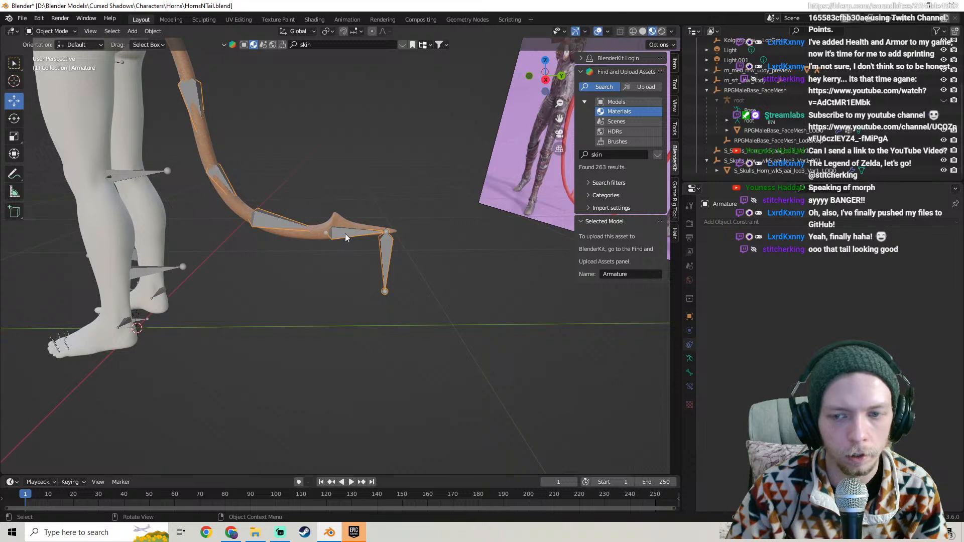
Switch the armature to Pose Mode and examine the IK bone constraint on the Tail5 bone
click(31, 30)
click(60, 65)
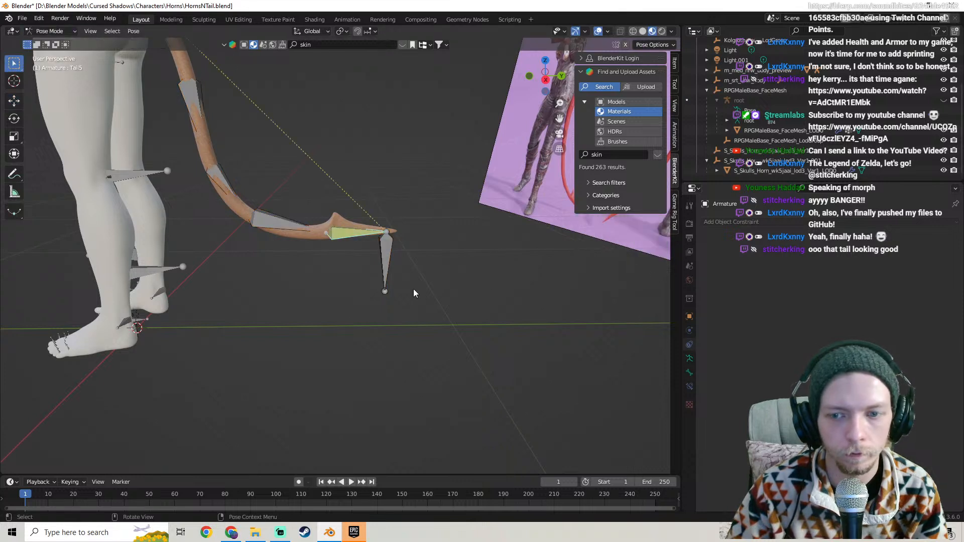
click(690, 386)
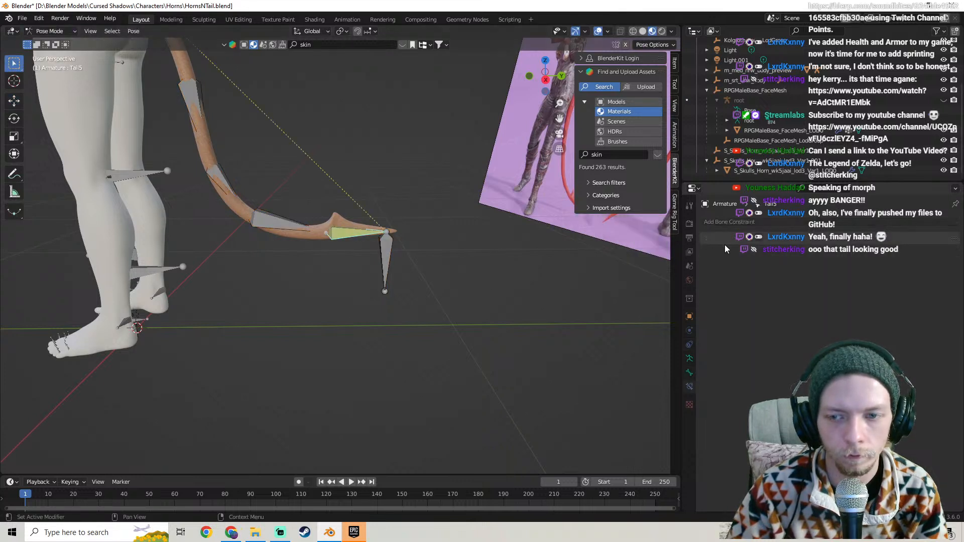
click(384, 251)
click(348, 231)
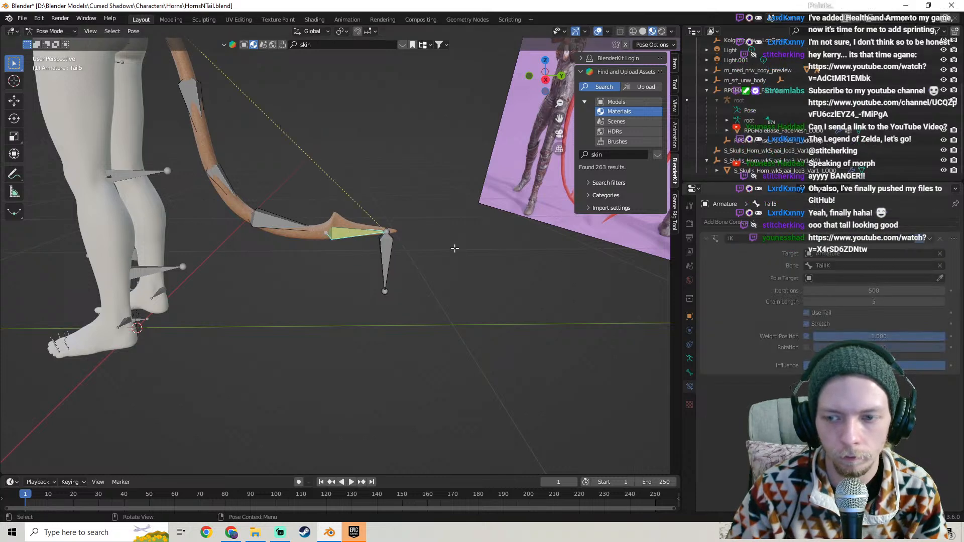
key(Tab)
key(Tab)
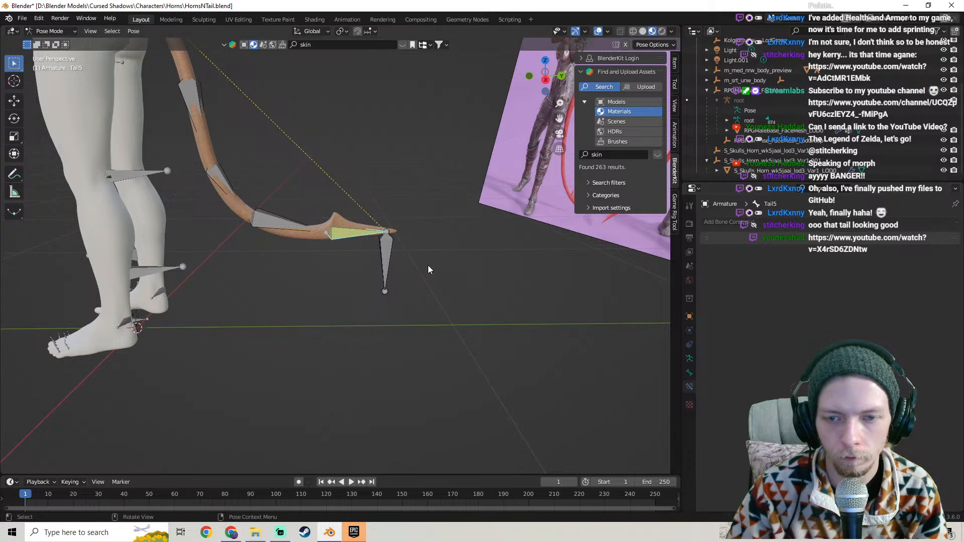
shift+click(344, 227)
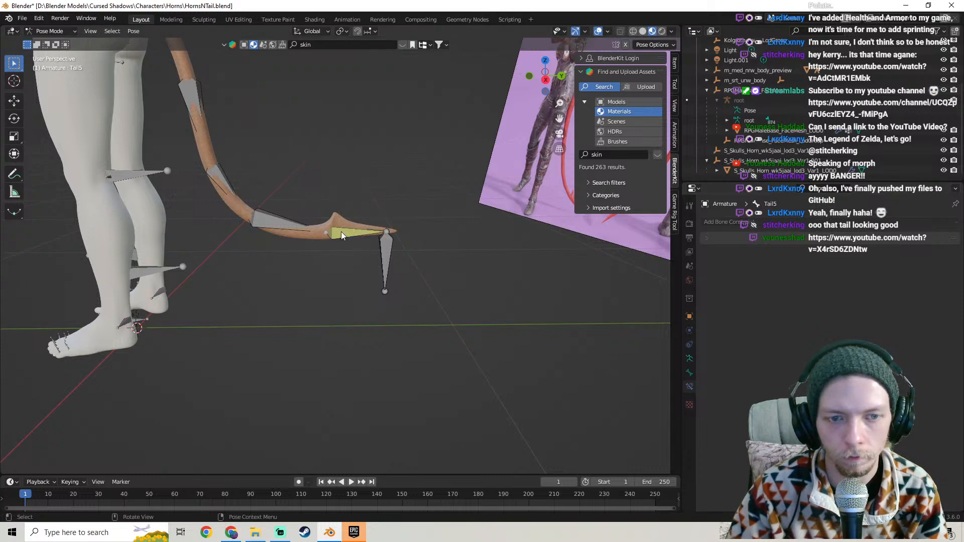
Enable In Front in the armature's viewport display while in Edit Mode and save the file
key(Tab)
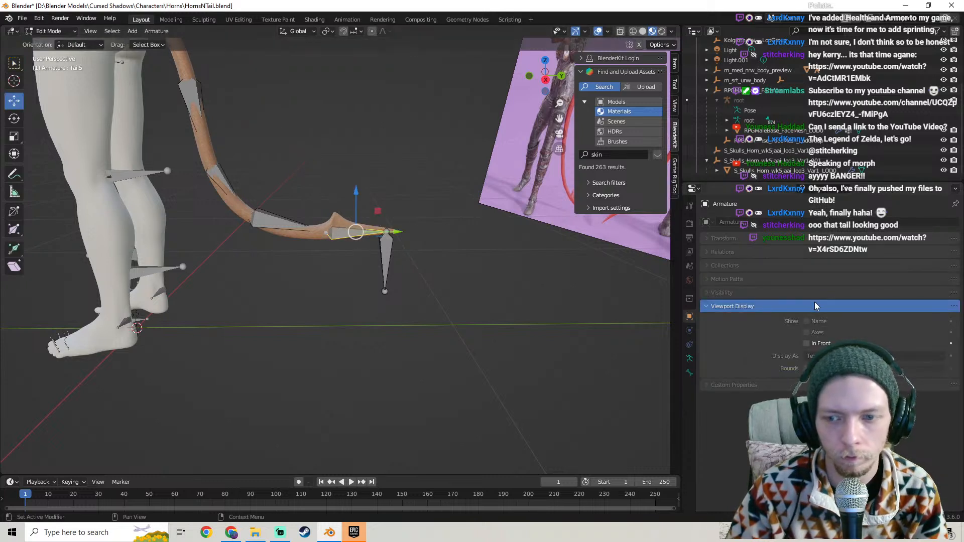
click(806, 344)
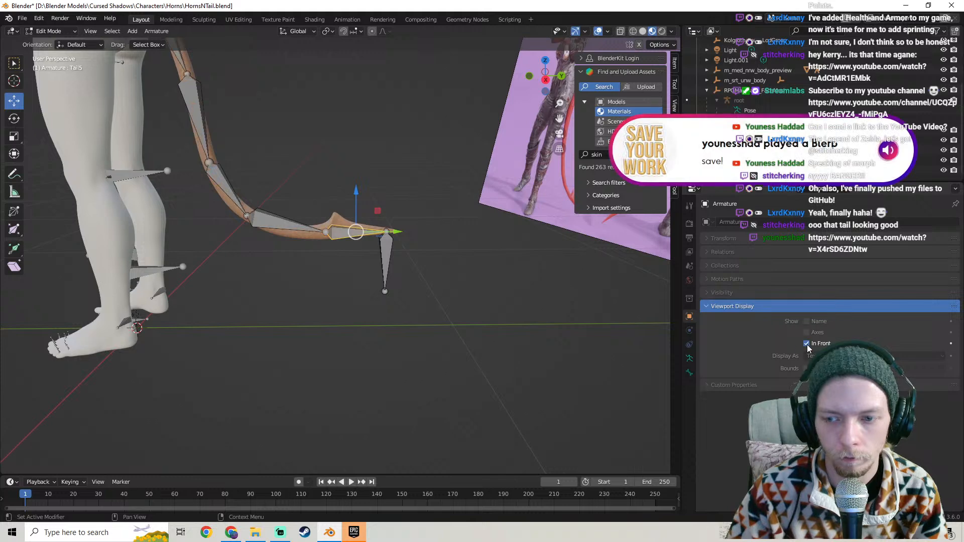
click(690, 358)
click(689, 345)
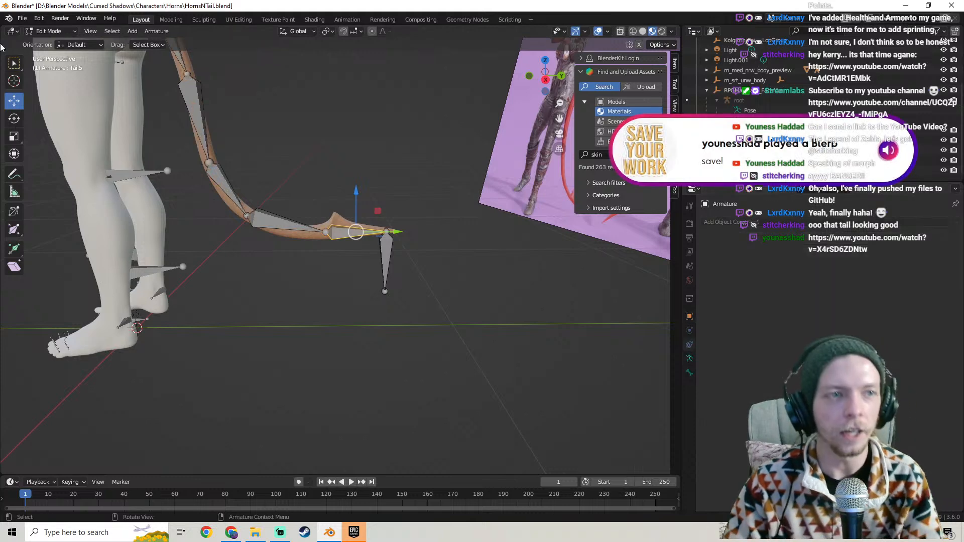
click(23, 18)
click(46, 85)
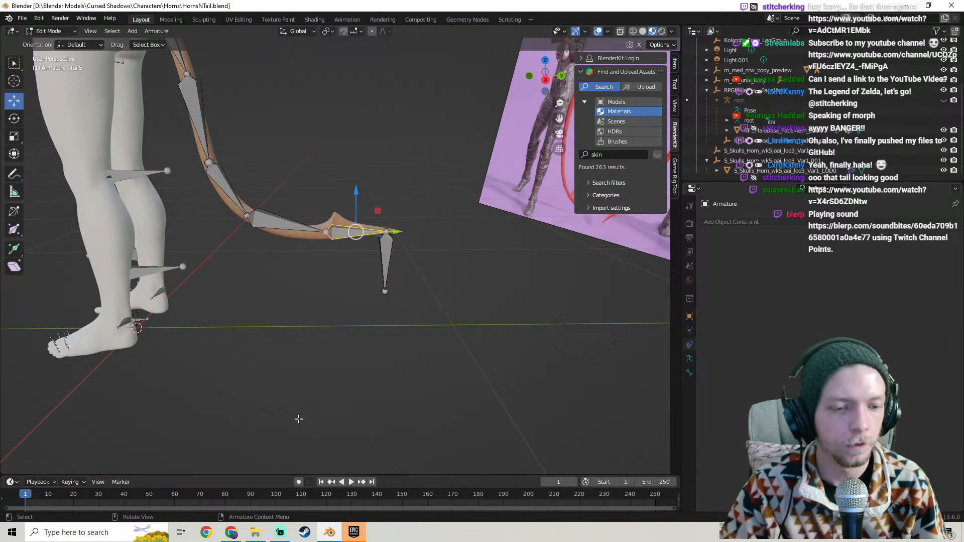
Close the Potion Shop video in the browser and open the YouTube link posted in the Streamlabs chat
click(233, 533)
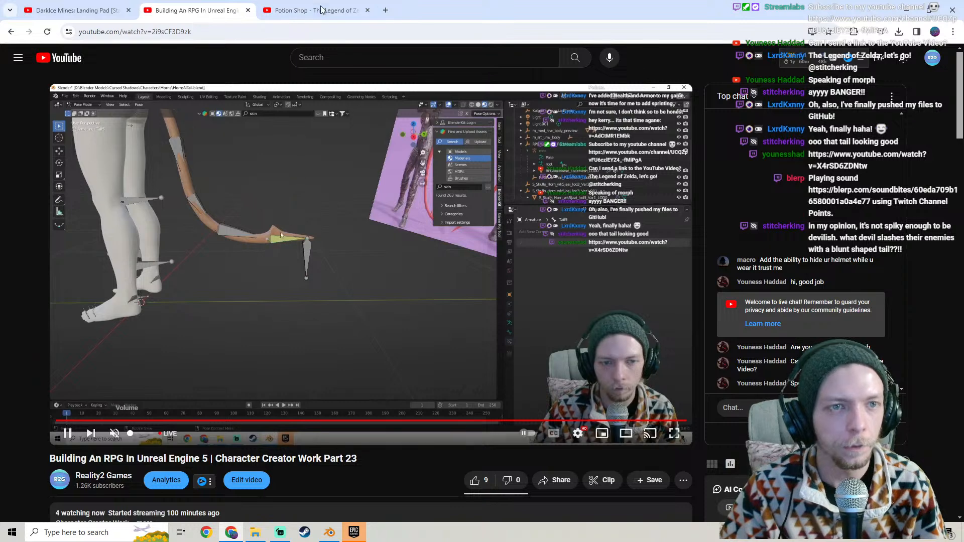
click(367, 10)
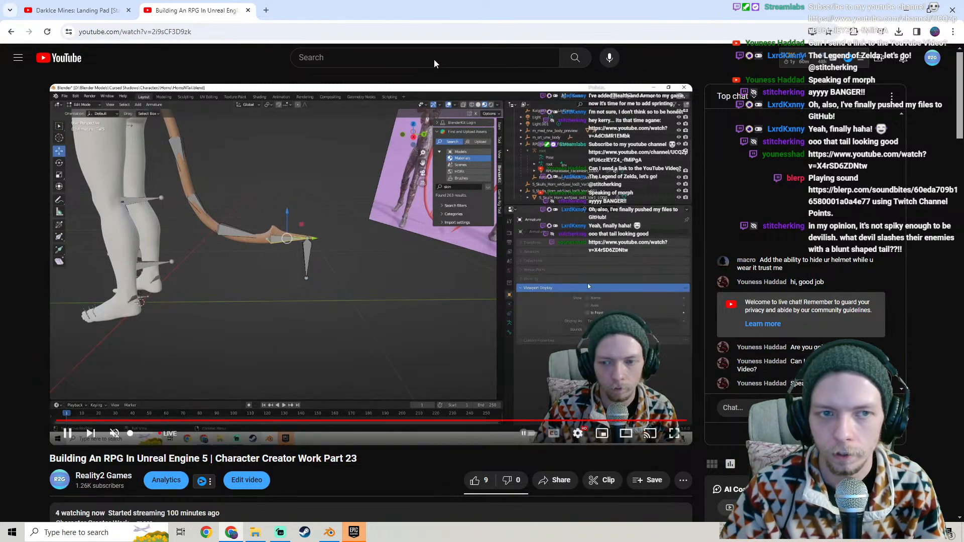
click(280, 532)
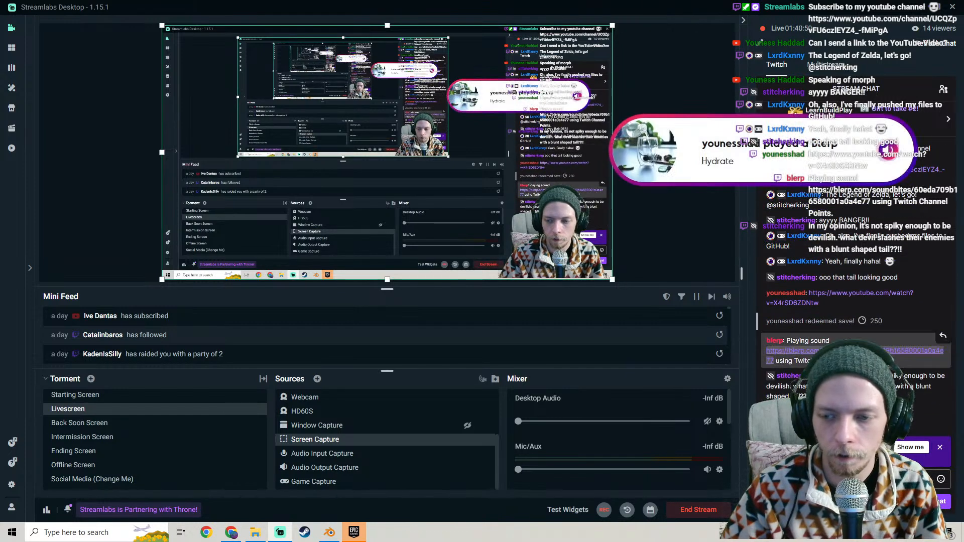
click(830, 295)
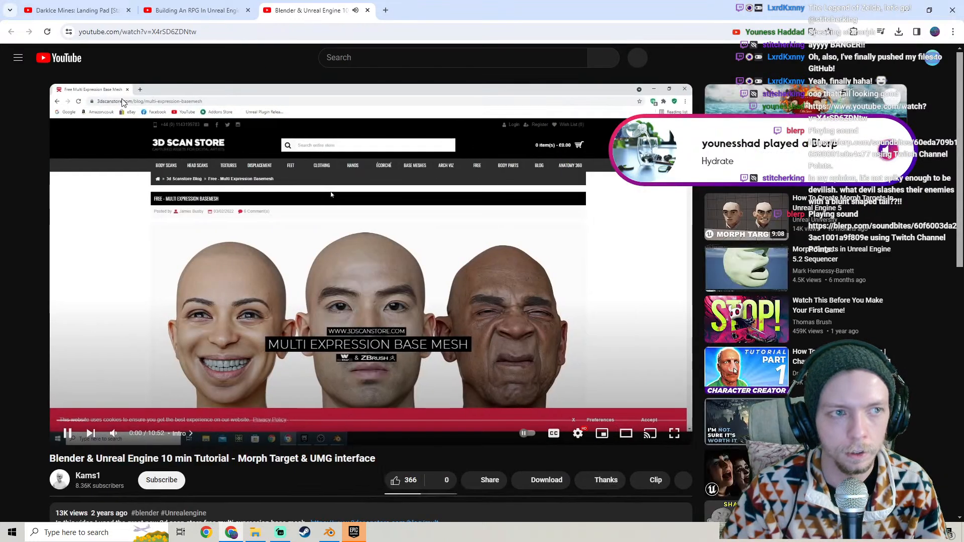
Skim the Blender & Unreal Engine morph target tutorial from the UMG section to about 10:07 and pause it
scroll(149, 224, down, 1)
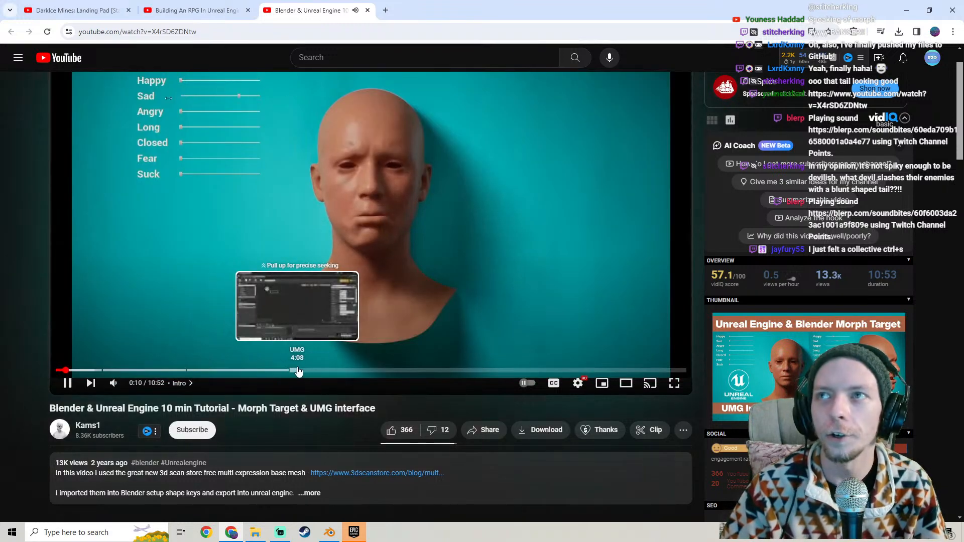
click(296, 371)
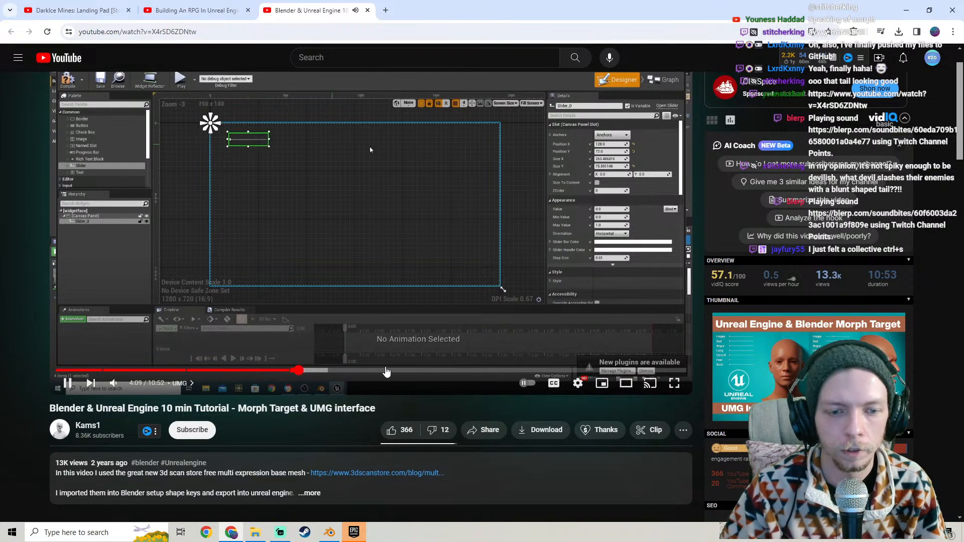
click(440, 371)
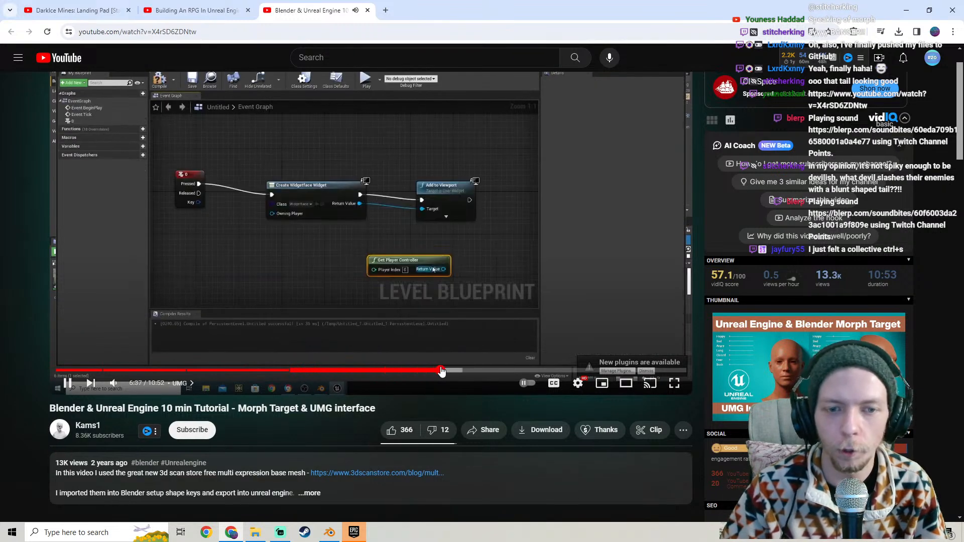
click(523, 371)
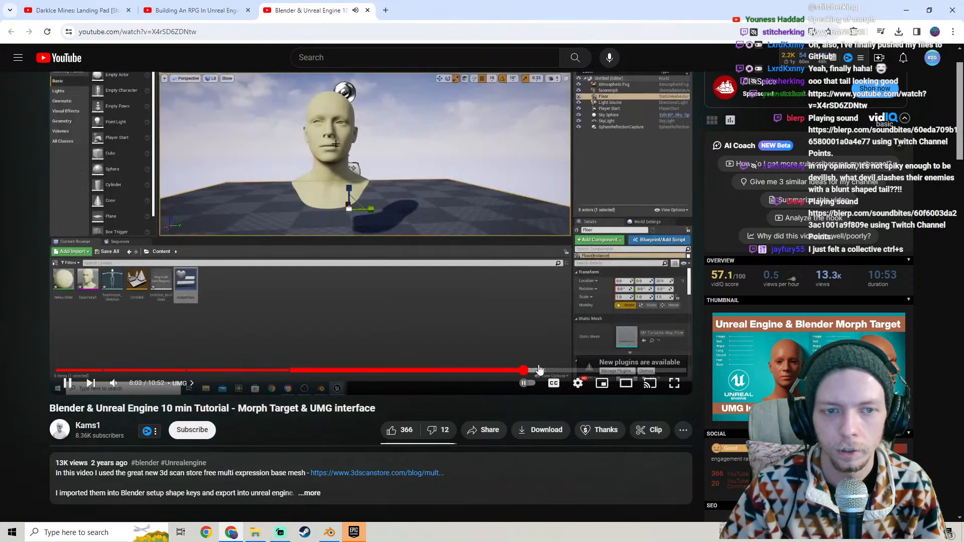
click(597, 369)
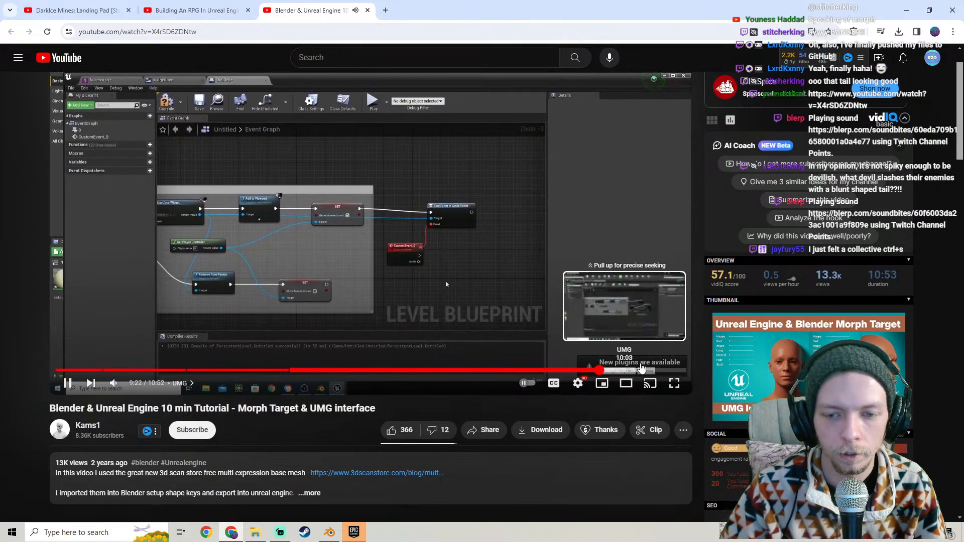
click(641, 369)
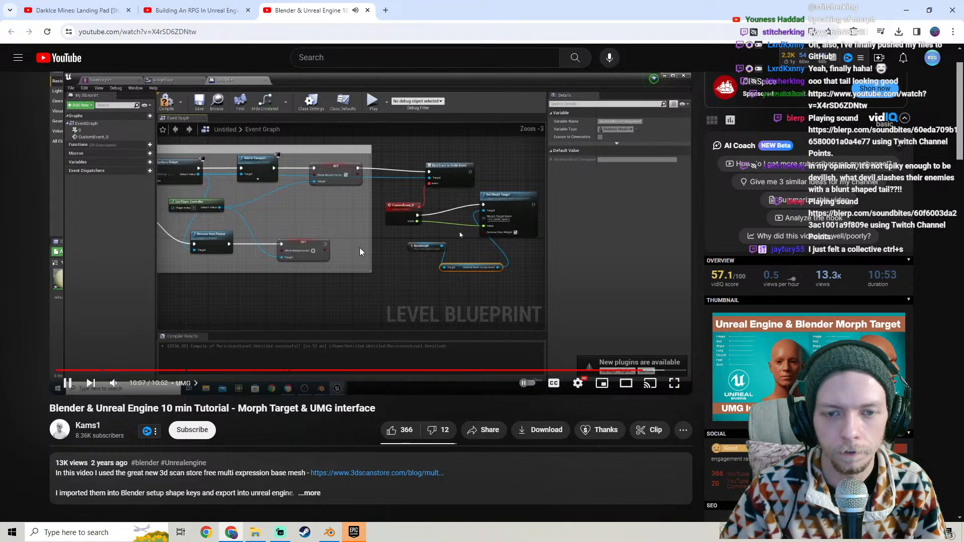
click(310, 199)
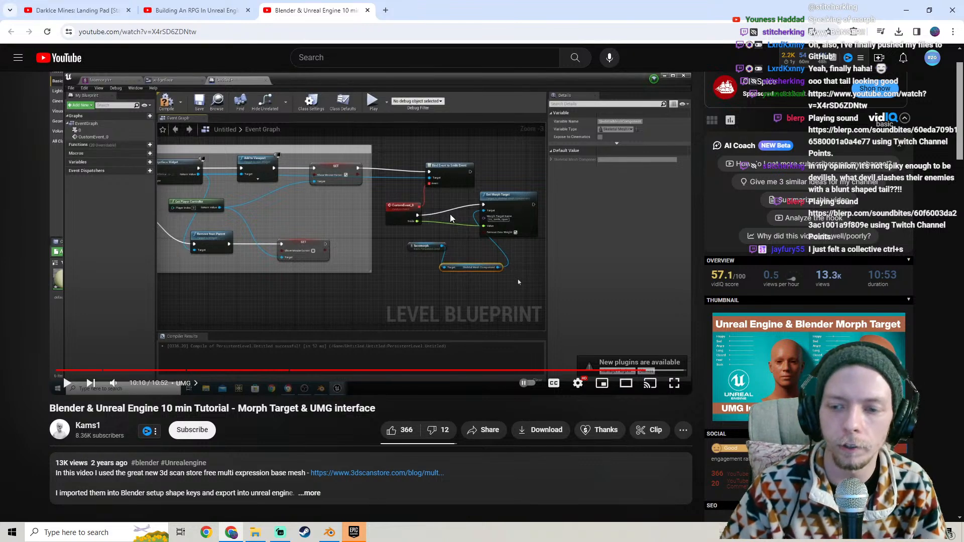
Resume the DarkIce Mines music, close the morph target tutorial and switch back to Blender
click(57, 11)
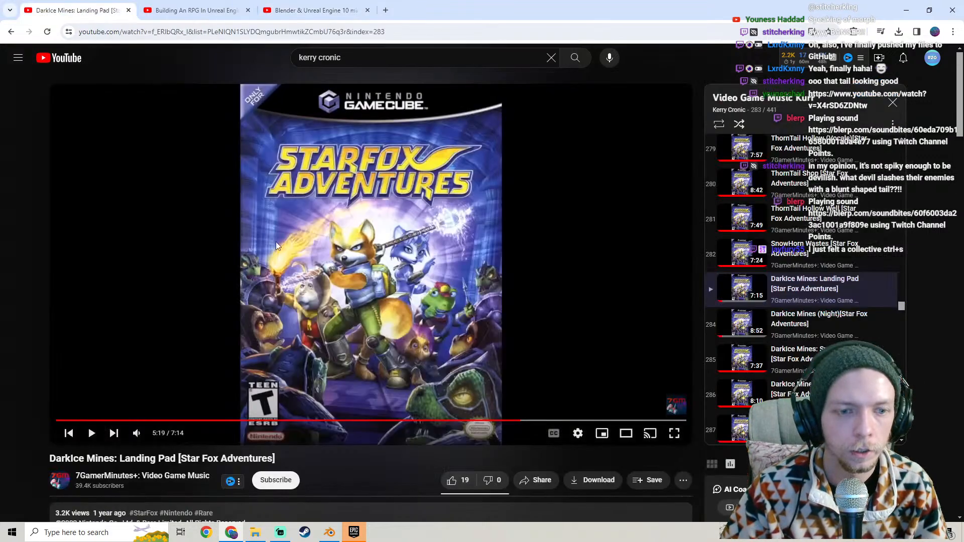
click(367, 11)
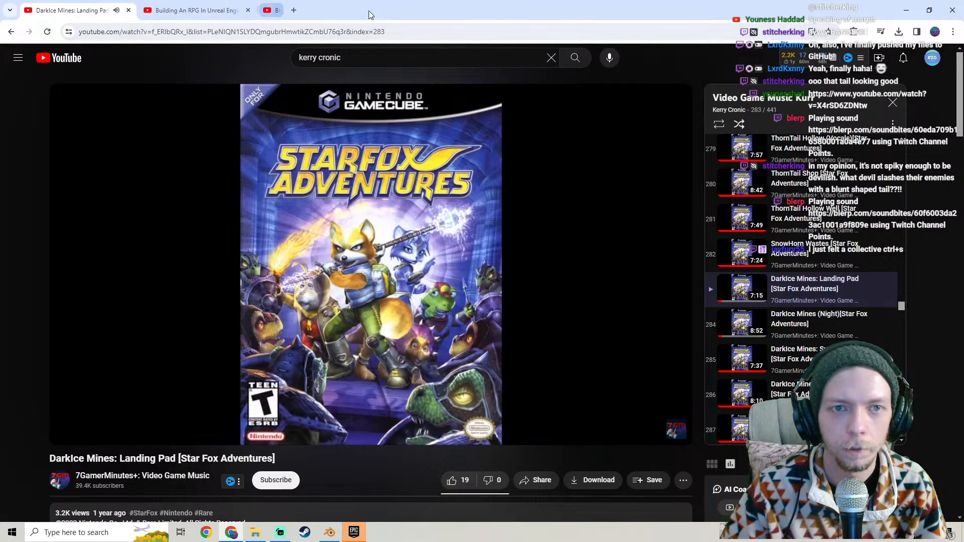
key(alt+Tab)
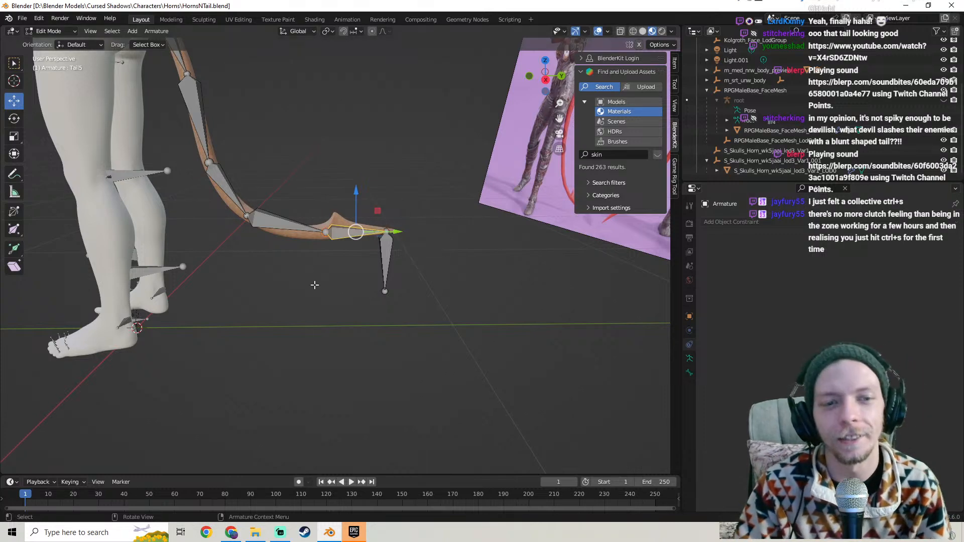
Select the Tail5 bone and examine its bone properties and fit inside the tail tip from several angles
click(347, 233)
middle_drag(348, 275, 412, 266)
click(689, 372)
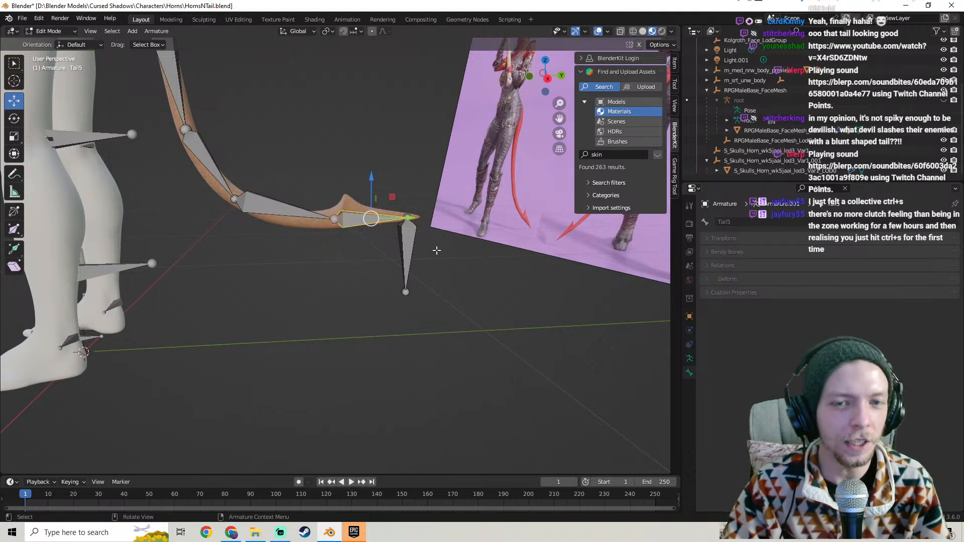
scroll(432, 243, down, 5)
middle_drag(371, 250, 269, 246)
scroll(335, 235, up, 3)
scroll(269, 246, up, 4)
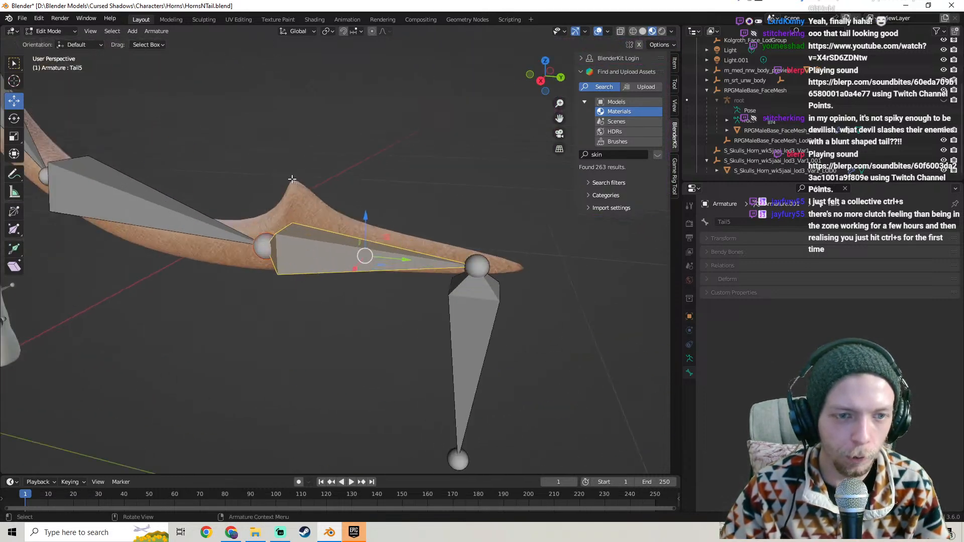
mouse_move(347, 219)
middle_down()
mouse_move(339, 215)
mouse_move(424, 215)
mouse_move(393, 217)
mouse_move(388, 206)
mouse_move(362, 222)
middle_up()
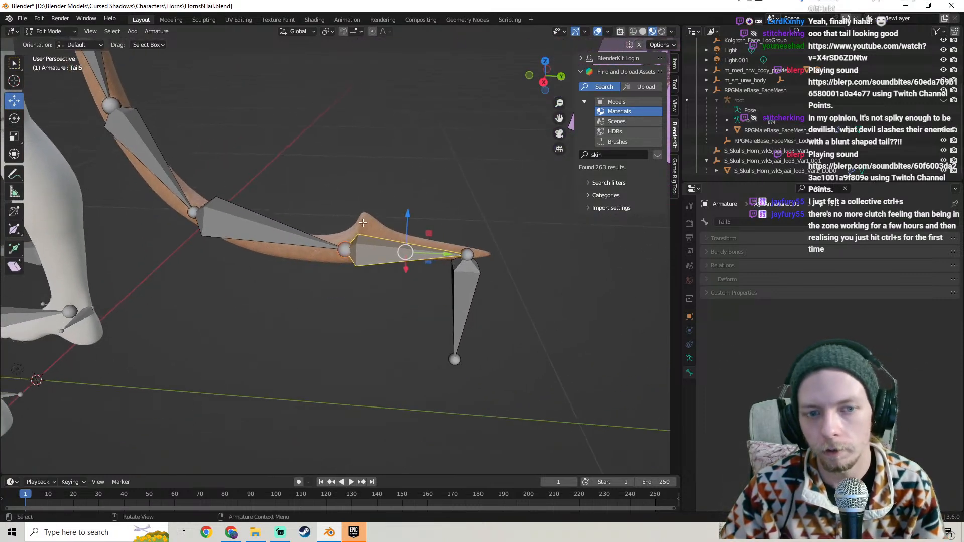
Select the tail mesh in Object Mode, open it in Edit Mode and save the file
click(362, 222)
click(51, 31)
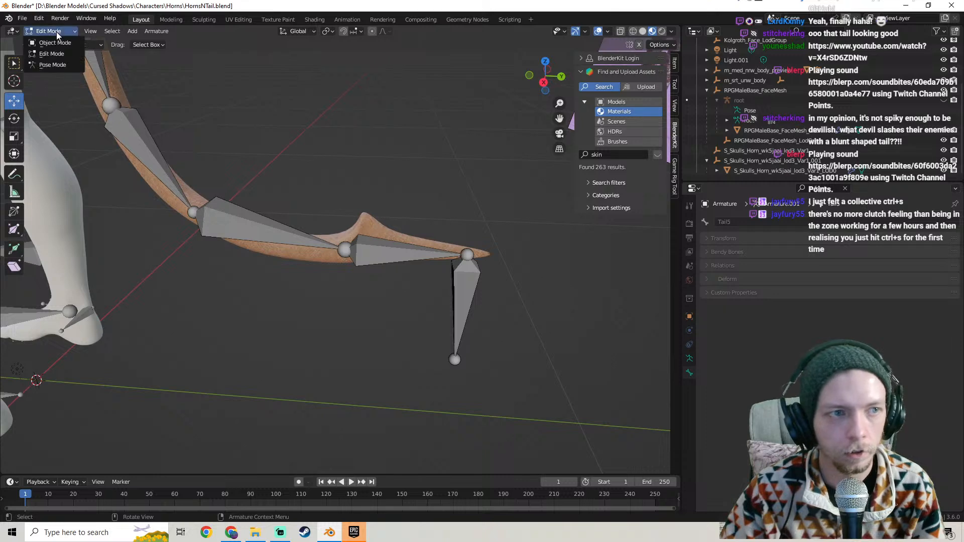
click(48, 37)
click(375, 224)
key(Tab)
middle_drag(375, 224, 374, 194)
scroll(382, 221, up, 5)
scroll(377, 220, down, 3)
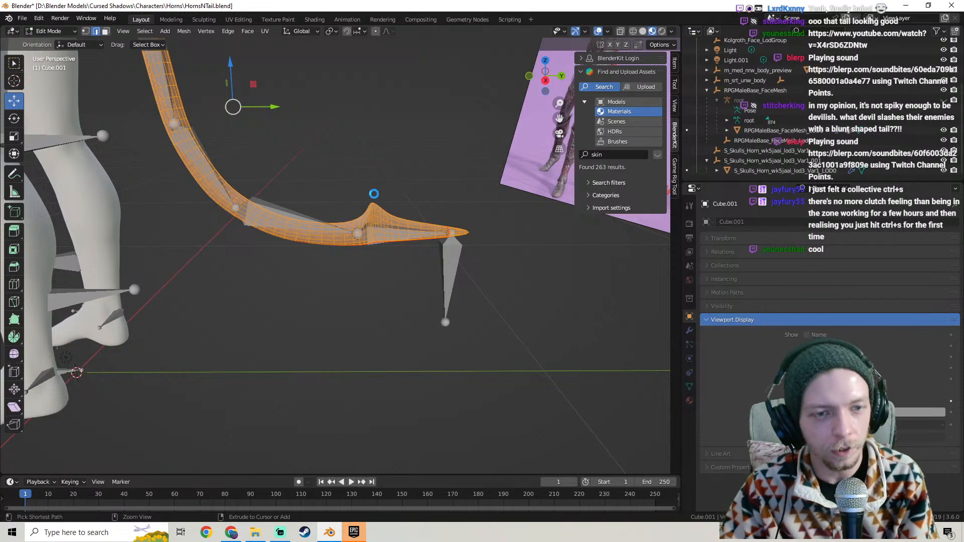
key(ctrl+s)
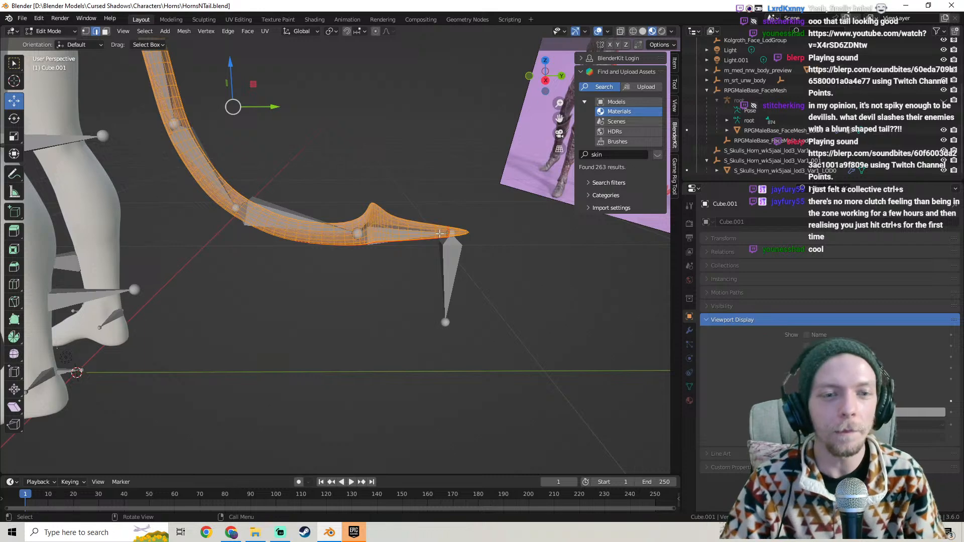
Return the tail mesh to Object Mode and save the file again
key(Tab)
middle_drag(321, 222, 345, 221)
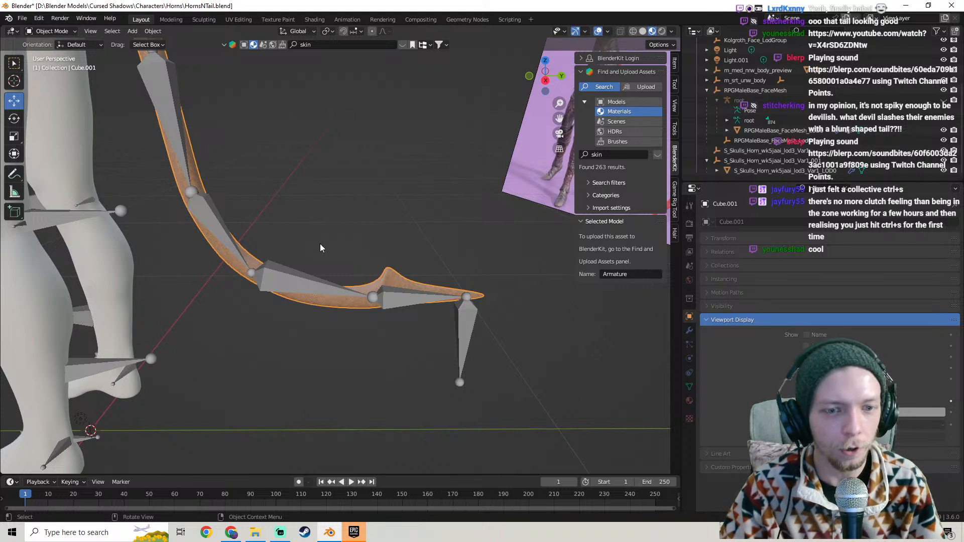
click(23, 18)
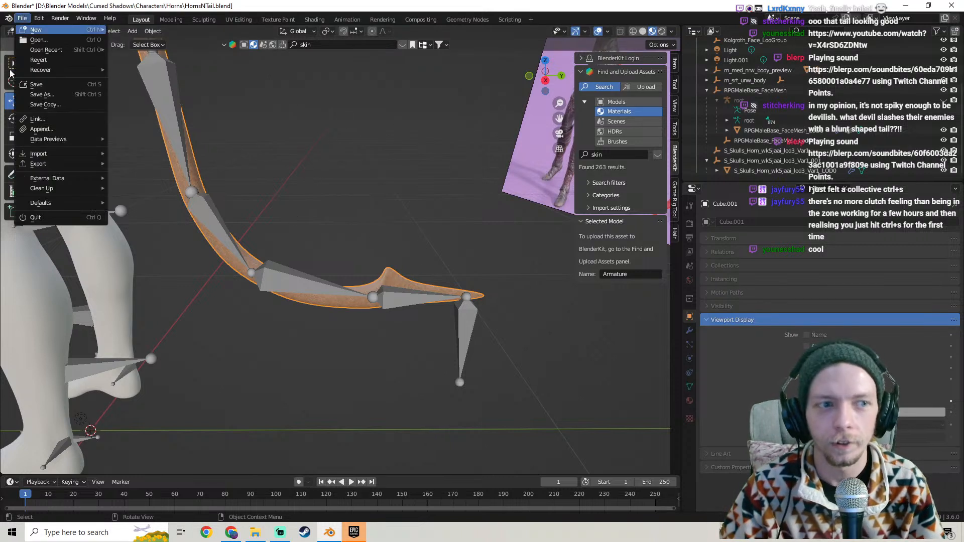
click(31, 87)
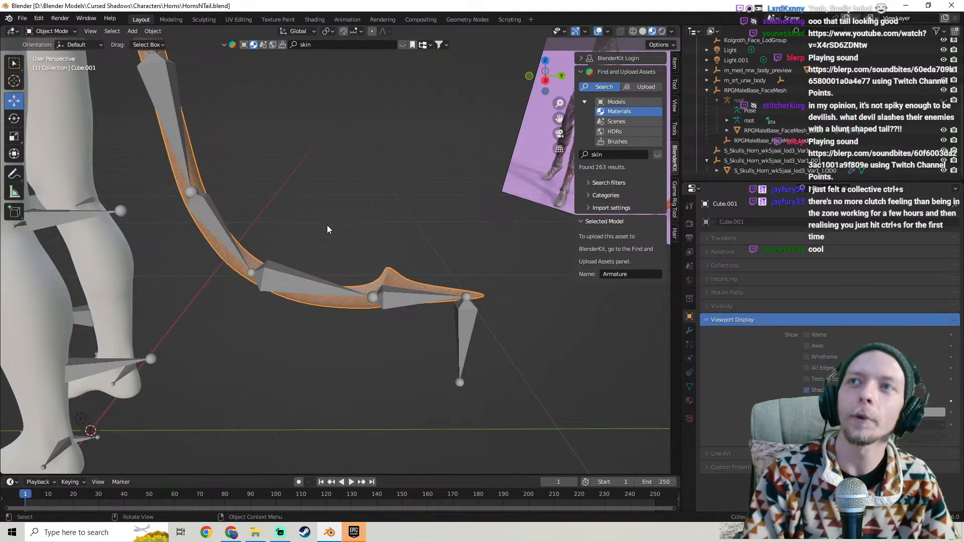
View the whole character from the front and select the horn mesh on its head
scroll(327, 224, down, 6)
middle_drag(348, 168, 404, 242)
scroll(404, 242, up, 3)
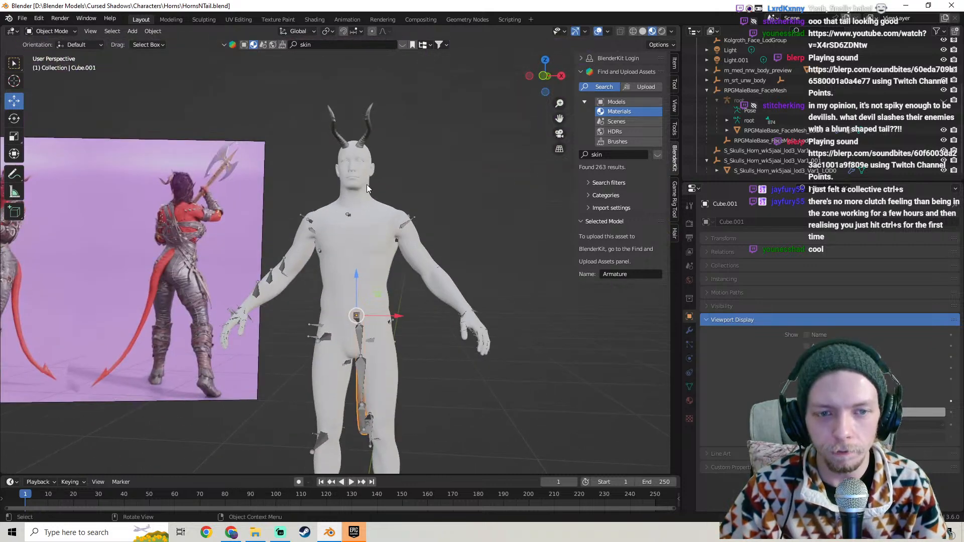
click(361, 146)
Select the armature by the IK bone hanging below the tail tip
middle_drag(360, 150, 379, 178)
scroll(296, 199, up, 3)
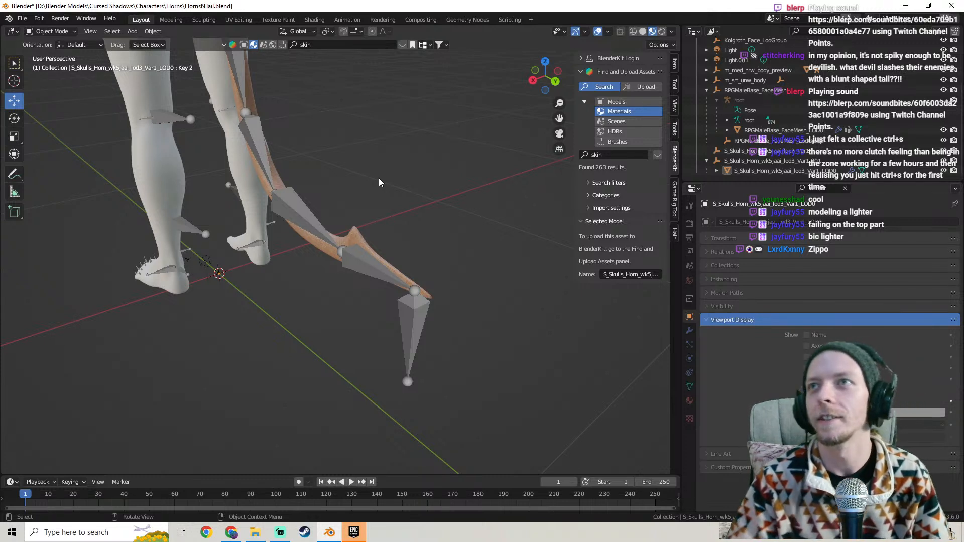
middle_drag(351, 179, 384, 339)
click(367, 294)
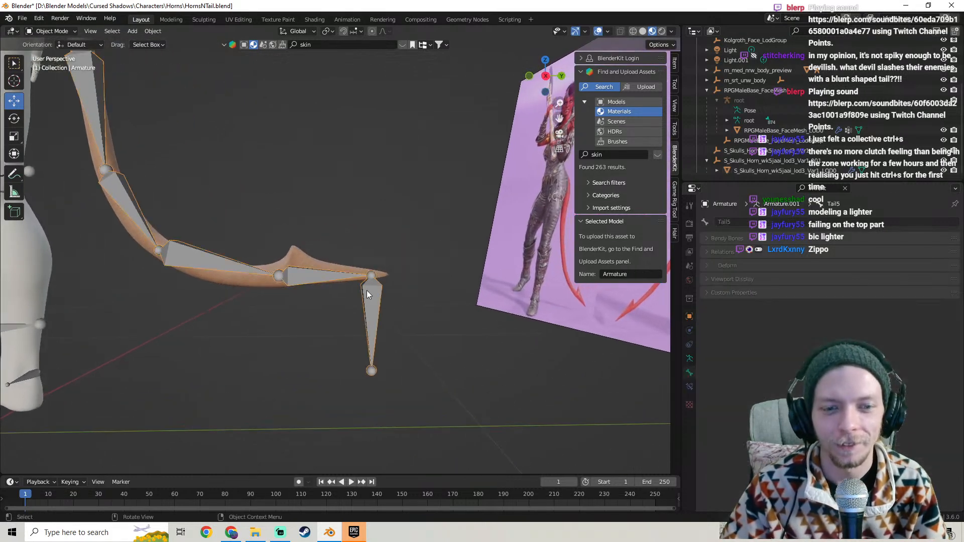
In Pose Mode, set the chain length of the tail tip bone's IK constraint to 6
click(50, 31)
click(47, 66)
click(307, 276)
click(690, 387)
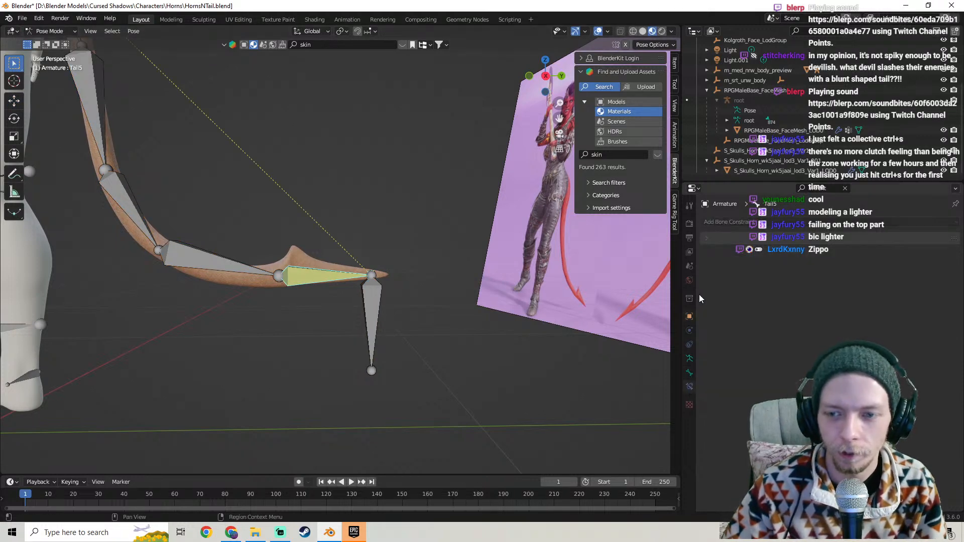
key(Tab)
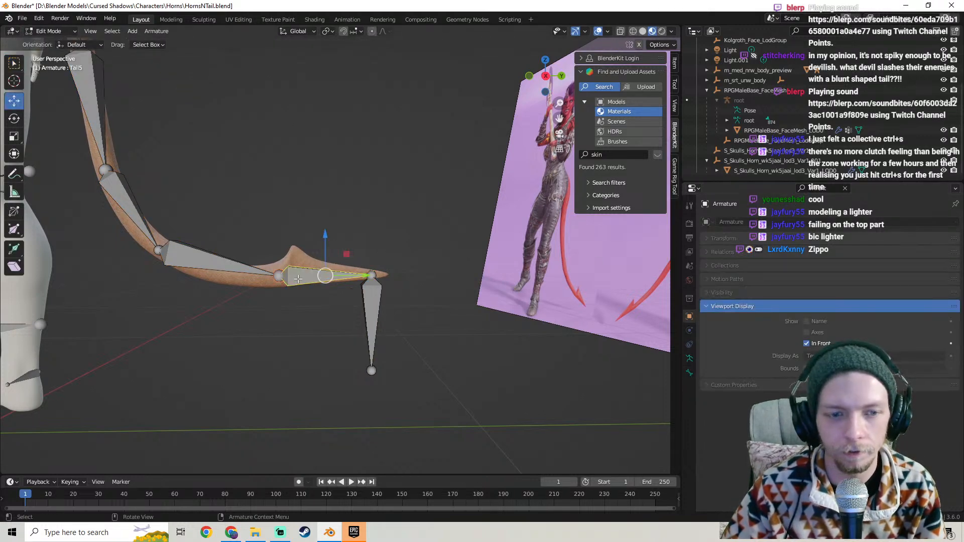
click(372, 307)
key(Tab)
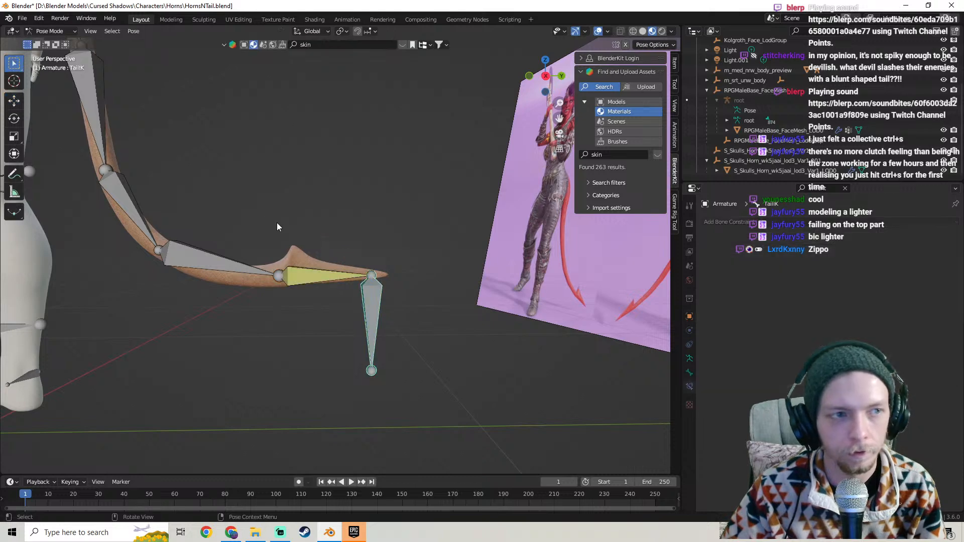
click(305, 276)
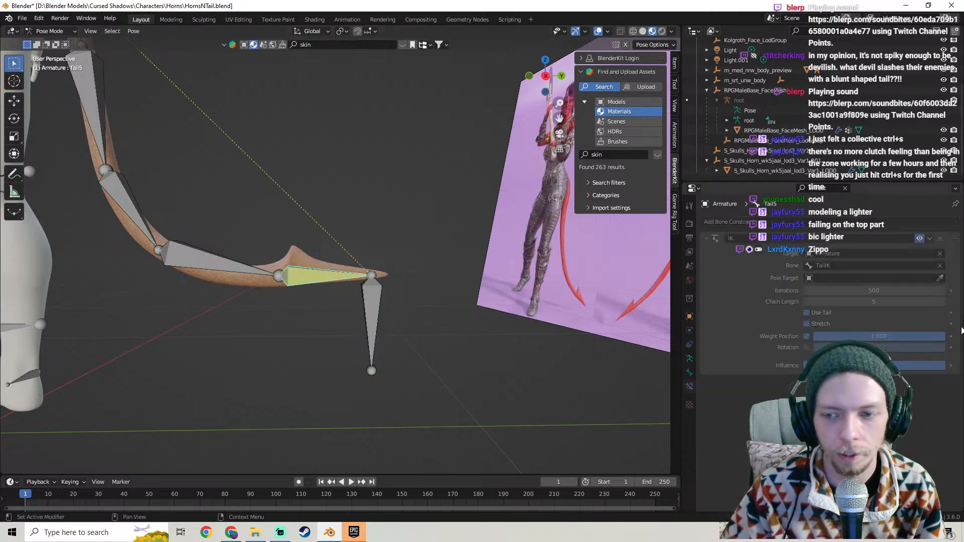
click(940, 302)
scroll(386, 224, down, 2)
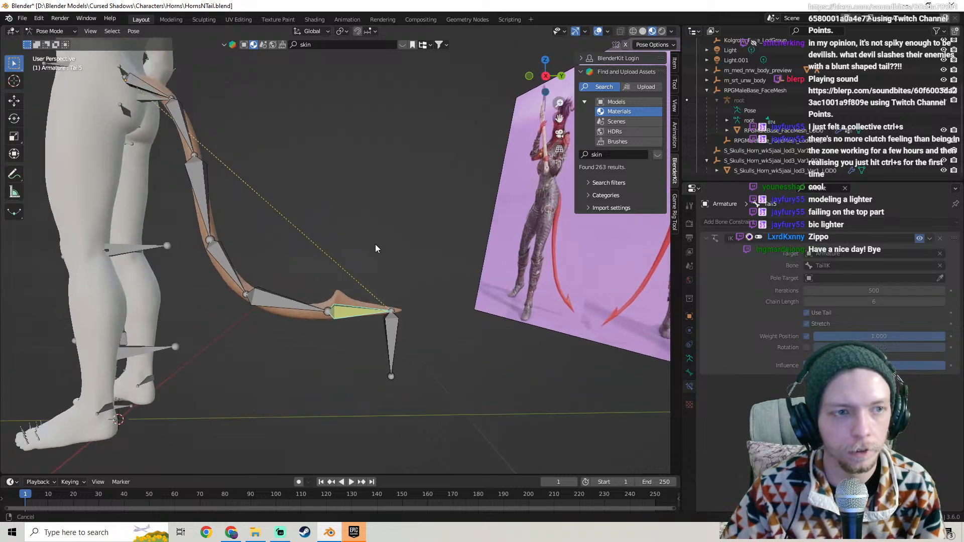
Test the tail's bending by moving the IK bone, viewing it from the side and from behind
click(404, 346)
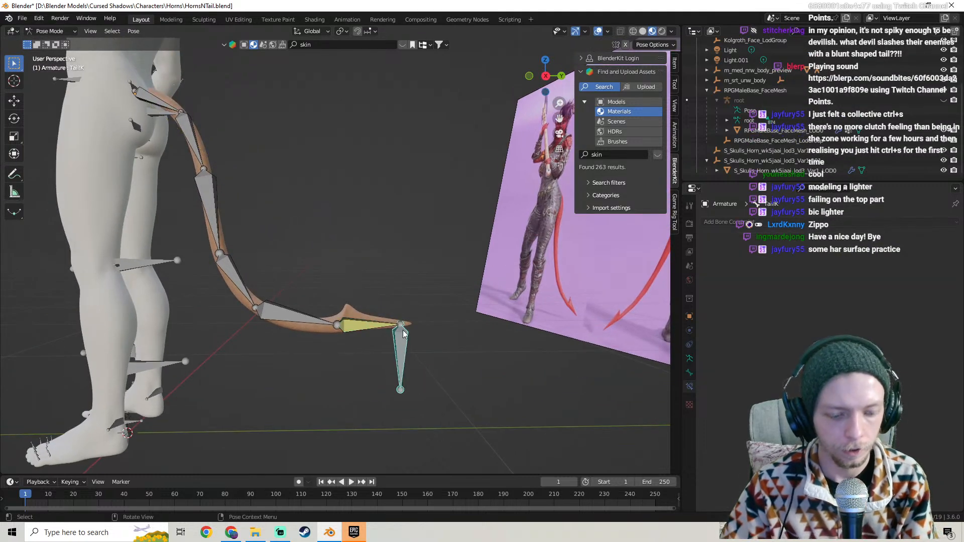
key(g)
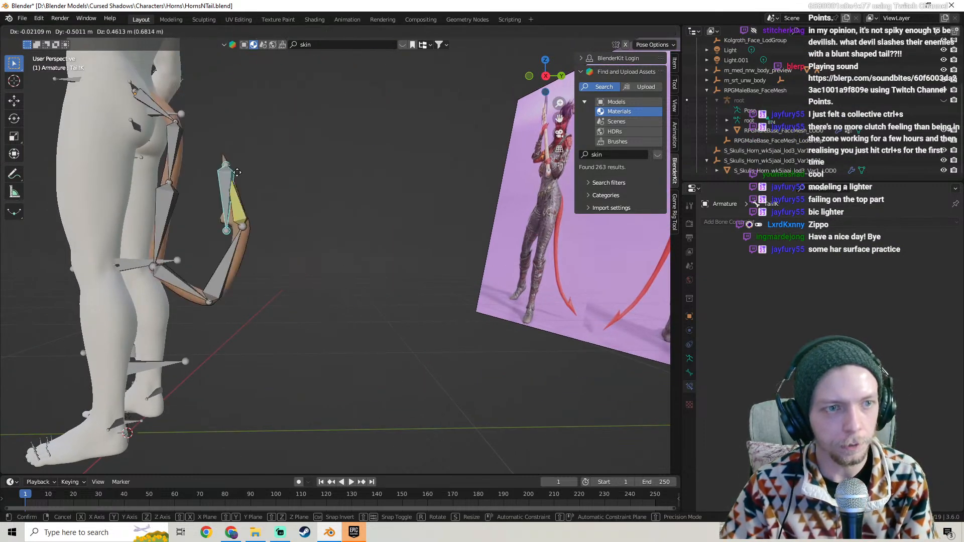
click(287, 430)
scroll(417, 333, down, 3)
middle_drag(417, 333, 399, 275)
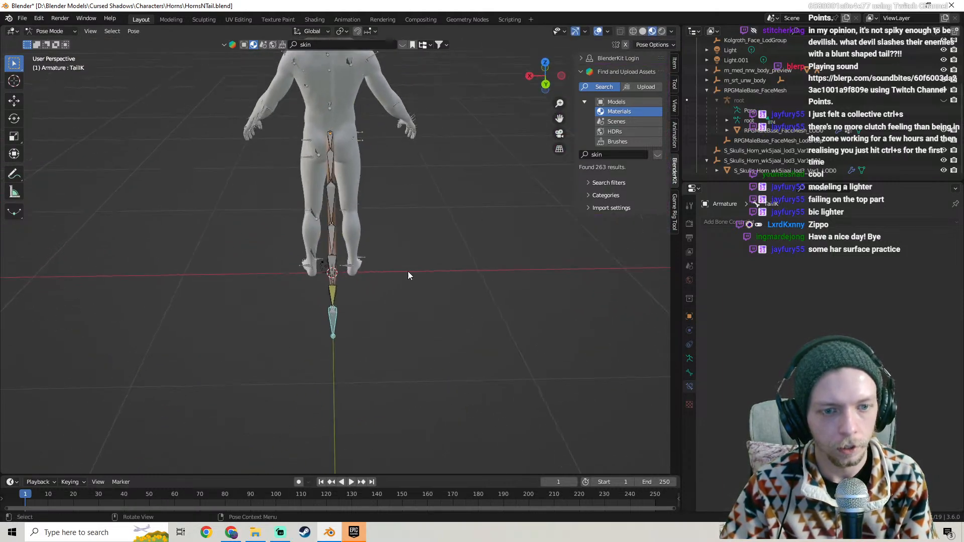
key(g)
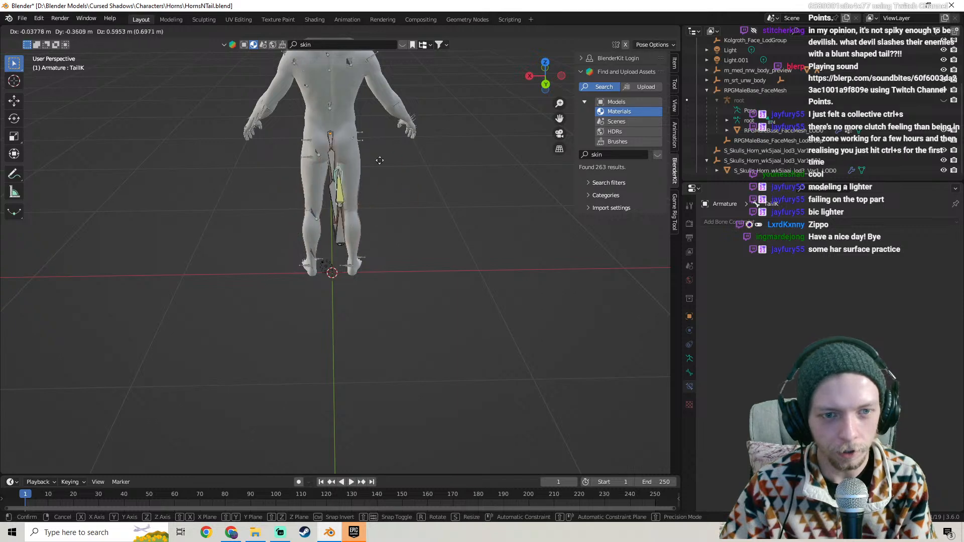
click(416, 140)
middle_drag(287, 254, 419, 221)
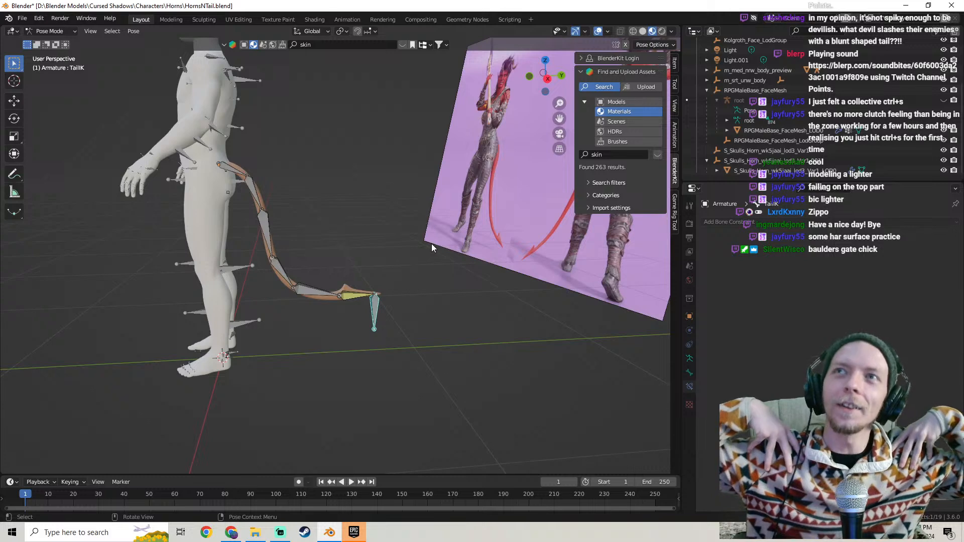
middle_drag(431, 243, 501, 304)
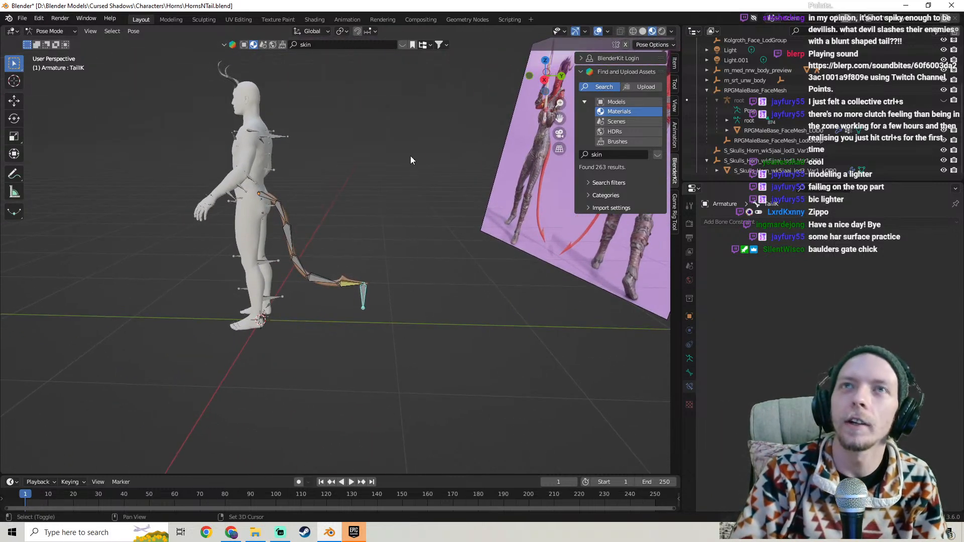
middle_drag(411, 157, 426, 171)
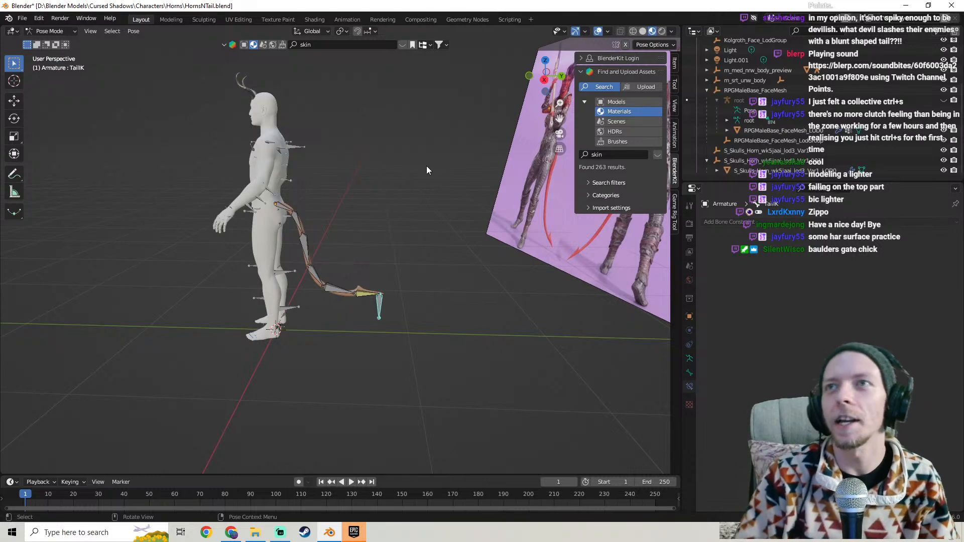
shift+middle_drag(433, 148, 401, 85)
middle_drag(379, 256, 395, 297)
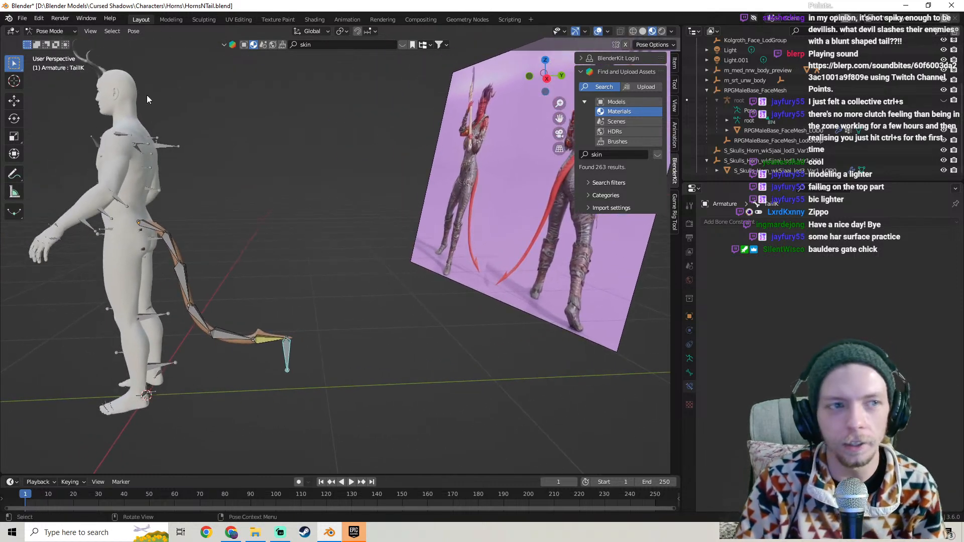
Return to Object Mode and hide the purple reference image beside the character
click(61, 29)
click(59, 38)
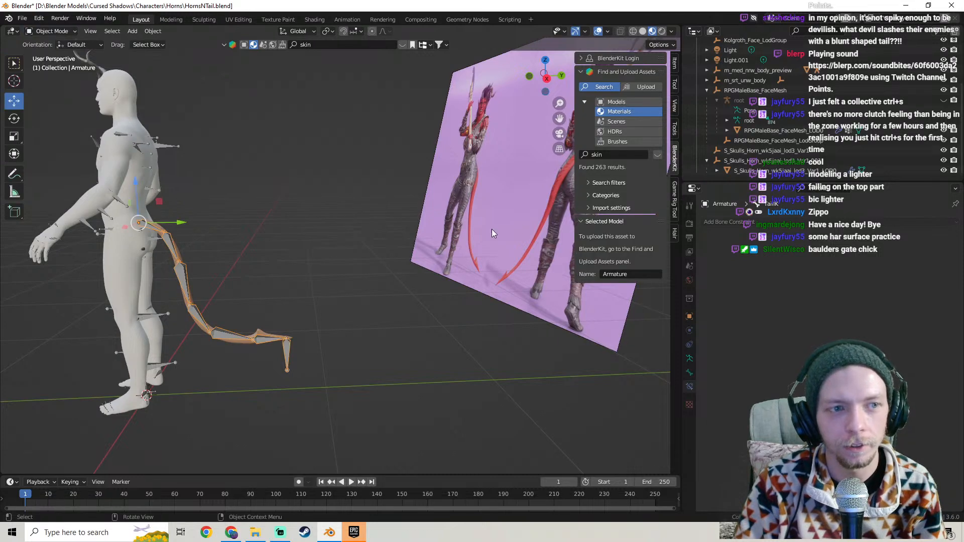
click(512, 196)
key(h)
Select the tail armature and save the HornsNTail file
middle_drag(472, 209, 435, 143)
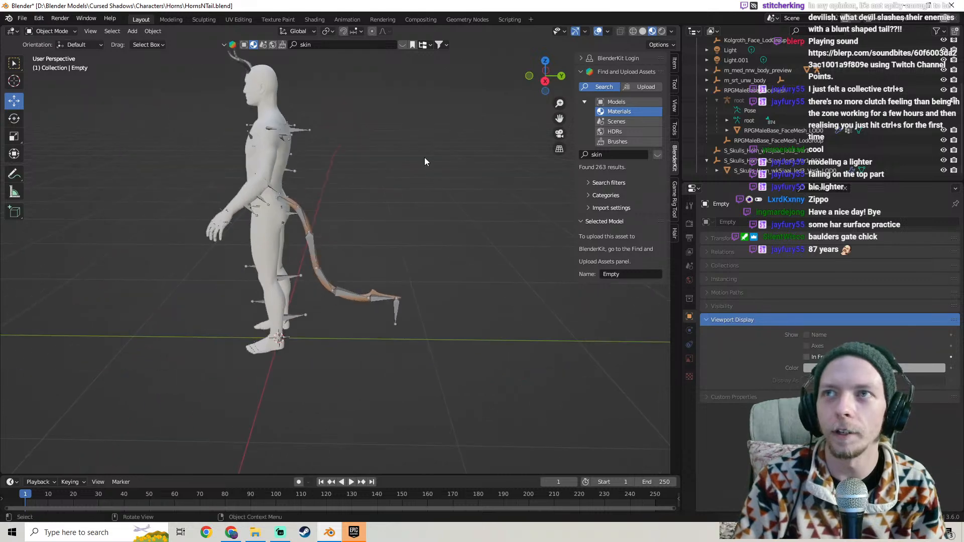
middle_drag(350, 296, 312, 278)
scroll(351, 282, up, 2)
click(402, 295)
middle_drag(403, 291, 435, 261)
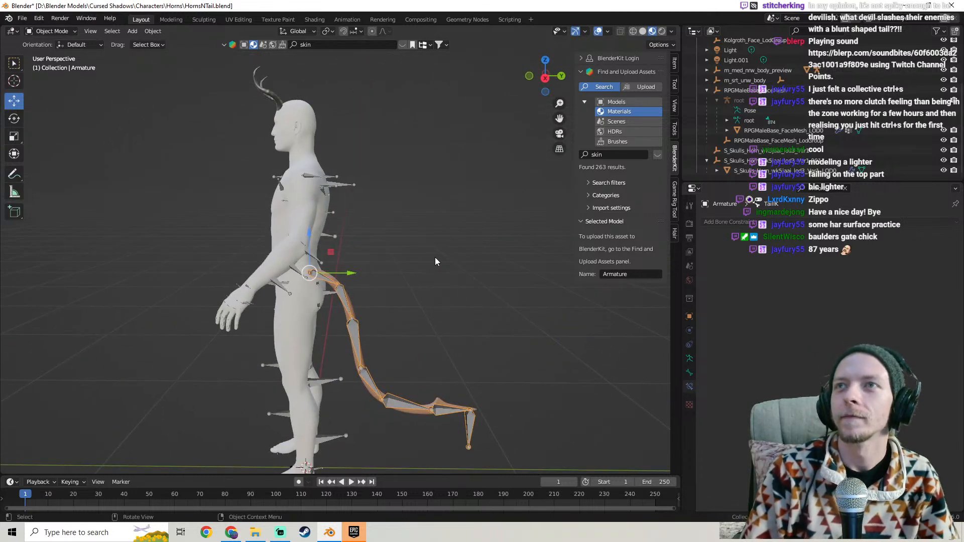
middle_drag(370, 183, 326, 261)
click(22, 19)
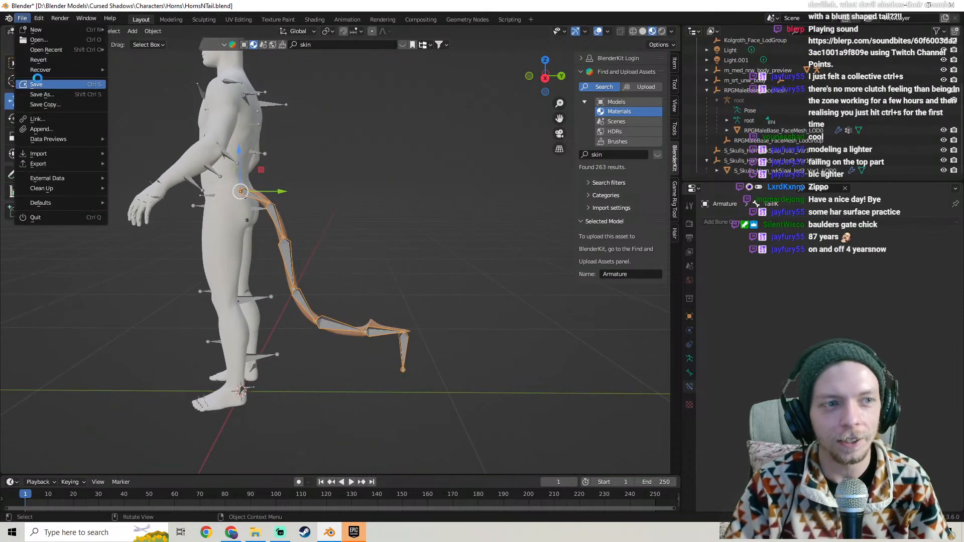
click(33, 84)
middle_drag(393, 216, 394, 211)
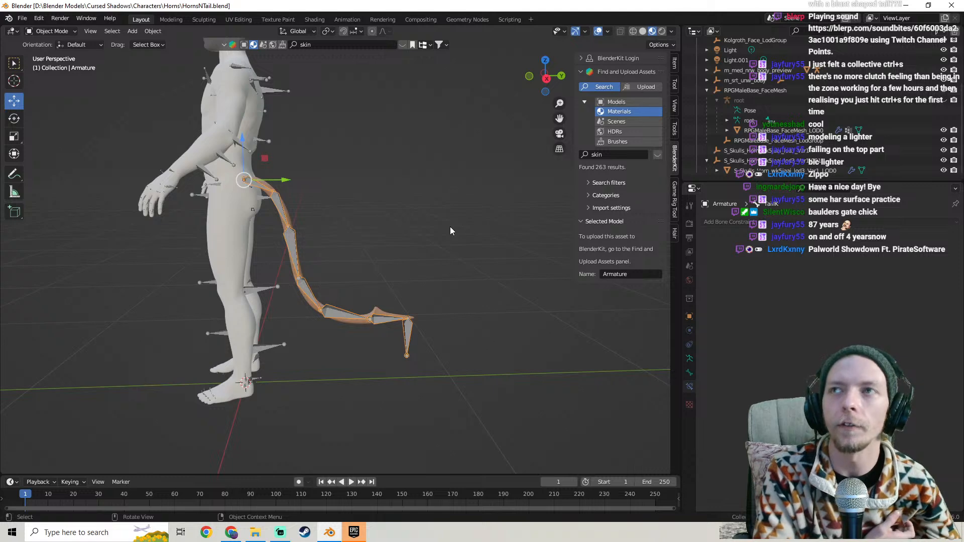
middle_drag(439, 243, 400, 213)
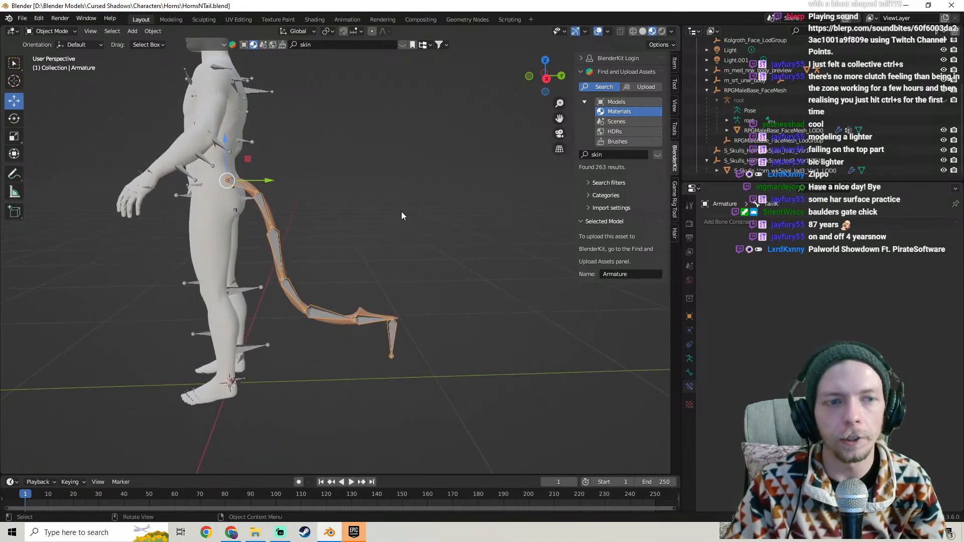
click(22, 18)
click(30, 88)
Put the tail armature in Pose Mode and try moving the IK bone, cancelling the move
middle_drag(396, 377, 389, 289)
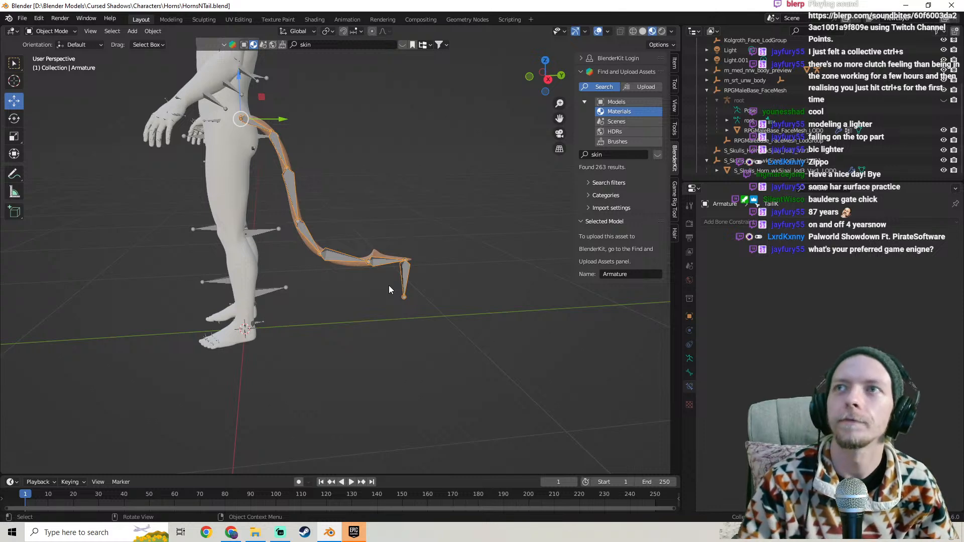
scroll(352, 237, up, 3)
shift+middle_drag(335, 234, 197, 129)
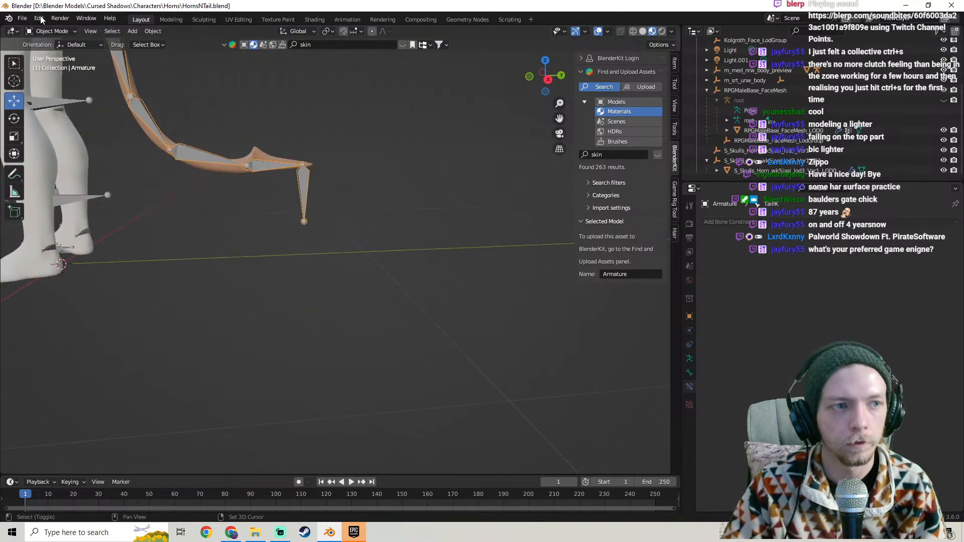
click(50, 31)
click(54, 66)
shift+middle_drag(272, 185, 309, 249)
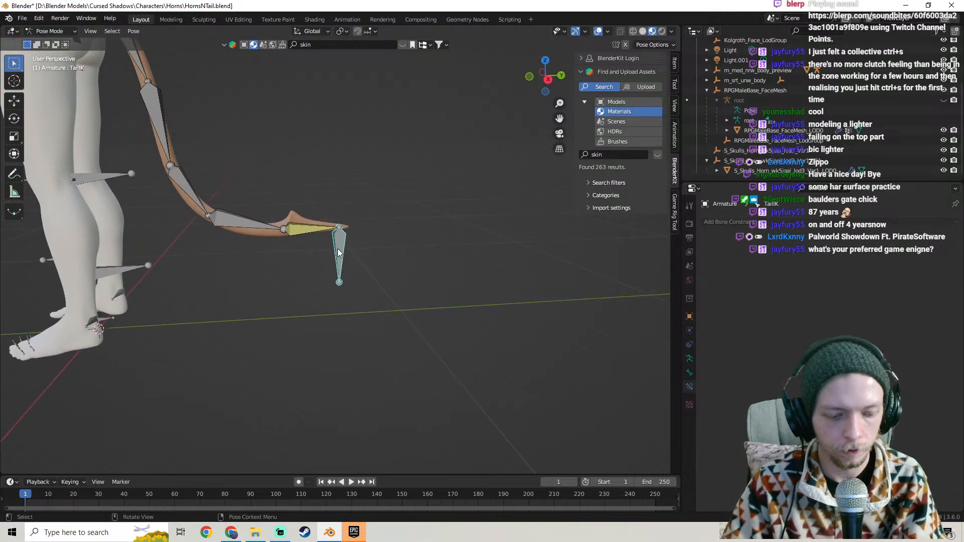
key(g)
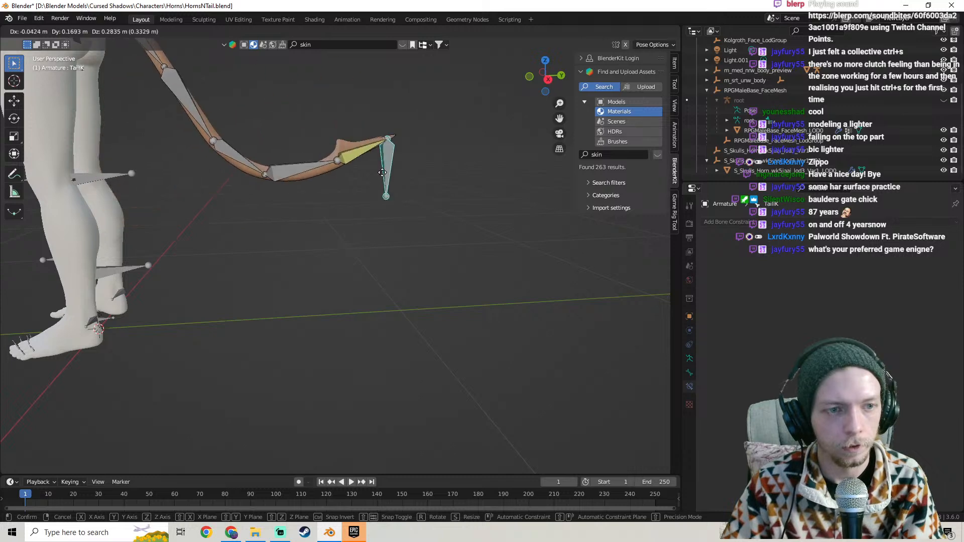
right_click(295, 188)
middle_drag(304, 194, 362, 178)
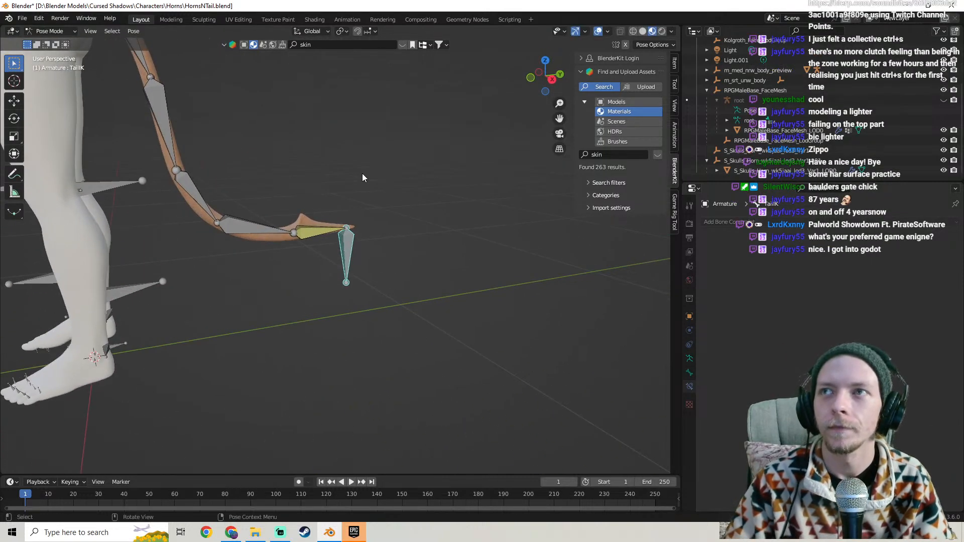
Activate the Move tool for the selected IK bone
scroll(363, 173, down, 8)
middle_drag(299, 227, 510, 214)
scroll(386, 244, up, 3)
click(14, 101)
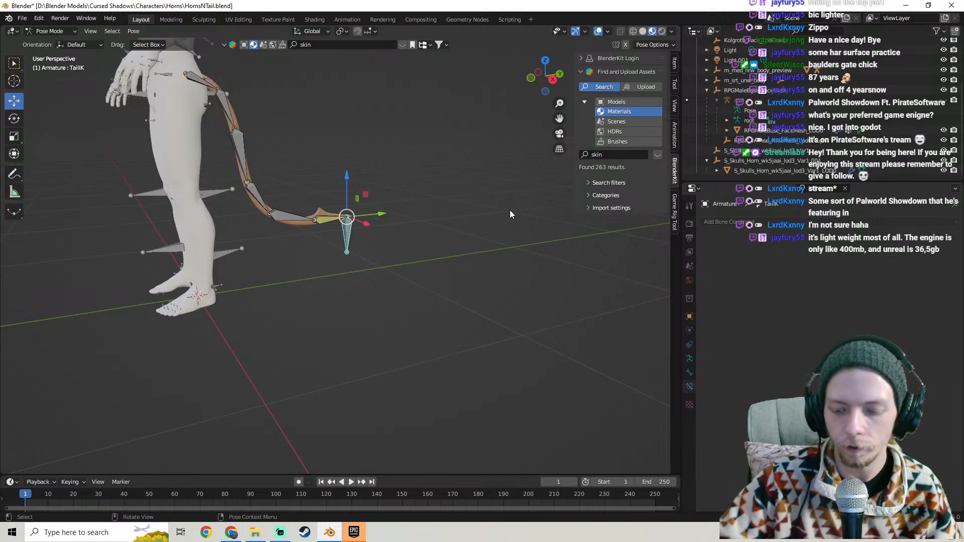
key(XF86AudioNext)
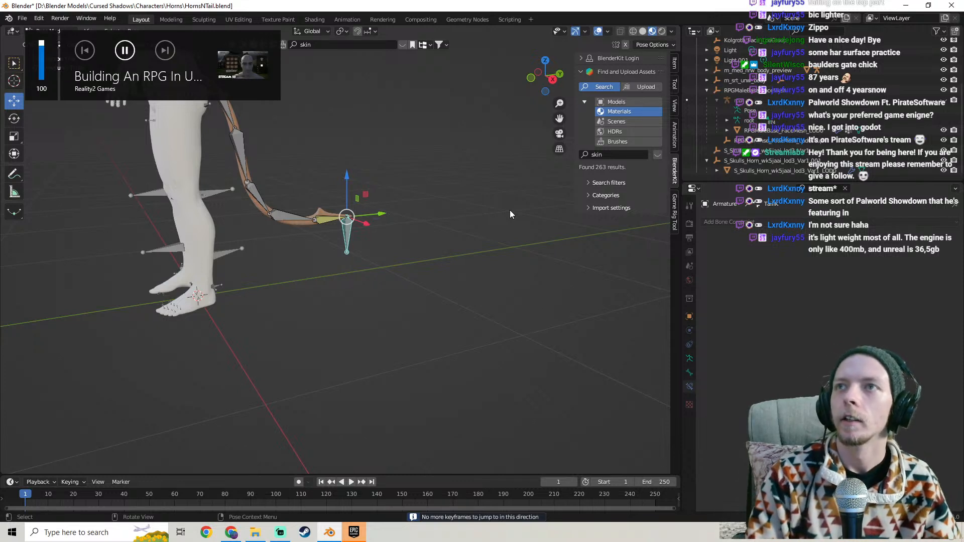
key(XF86AudioNext)
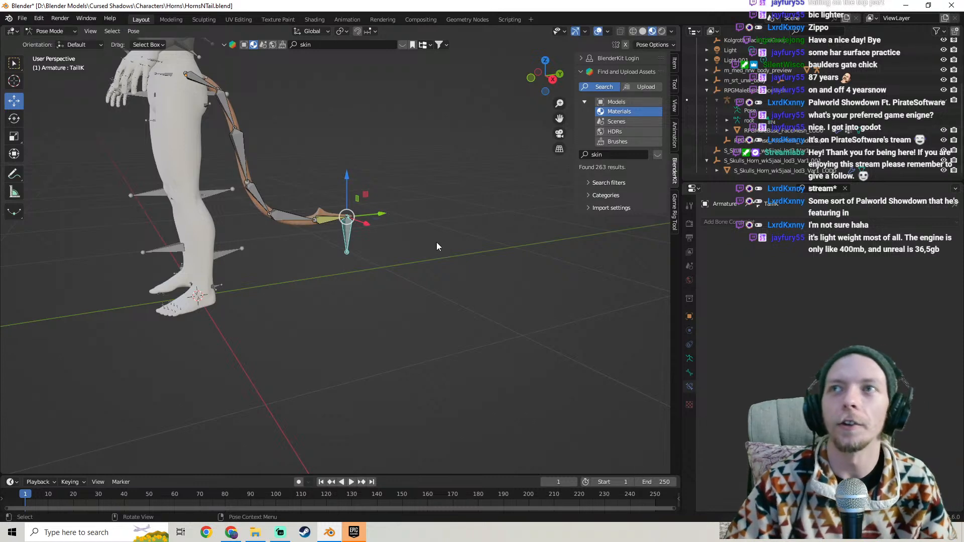
Test the tail from behind by moving the IK bone to both sides, restoring its pose after each test
middle_drag(430, 228, 296, 256)
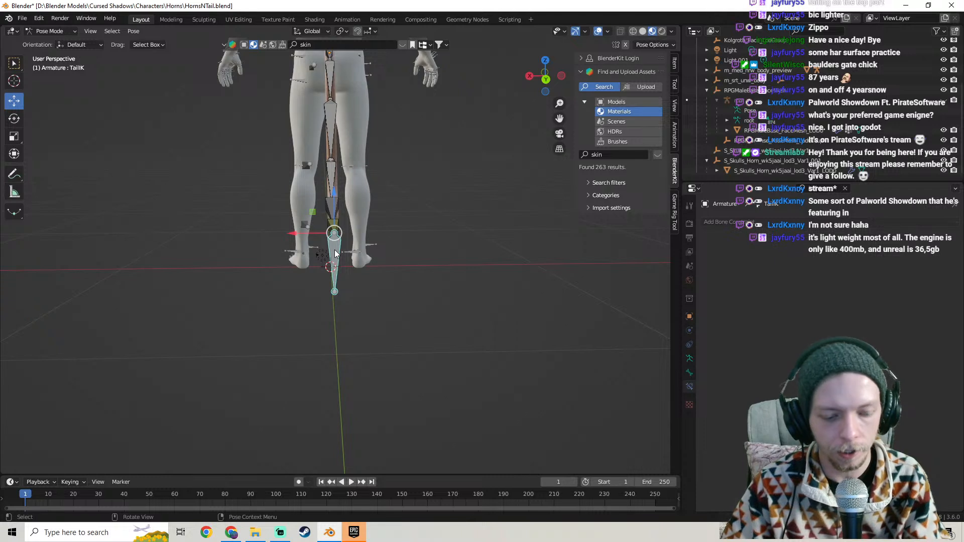
key(g)
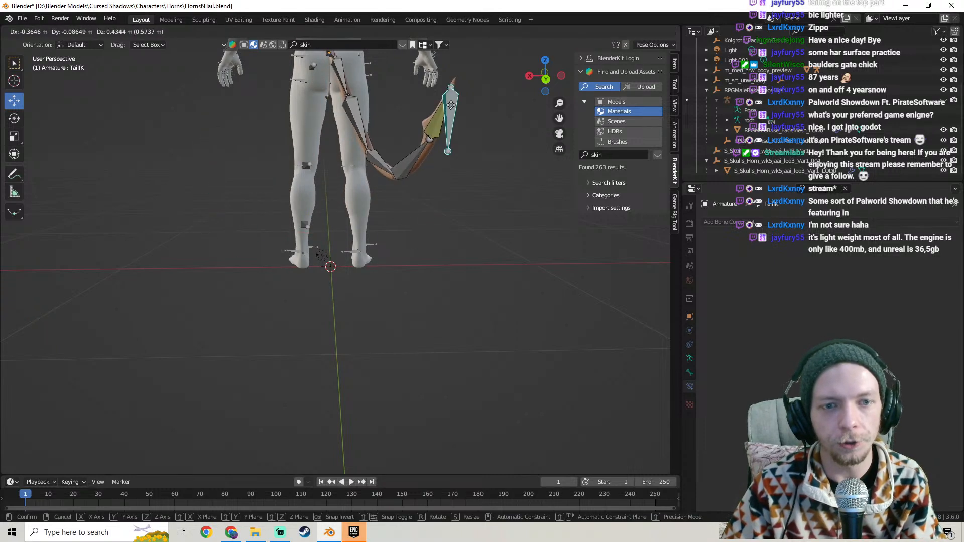
click(244, 132)
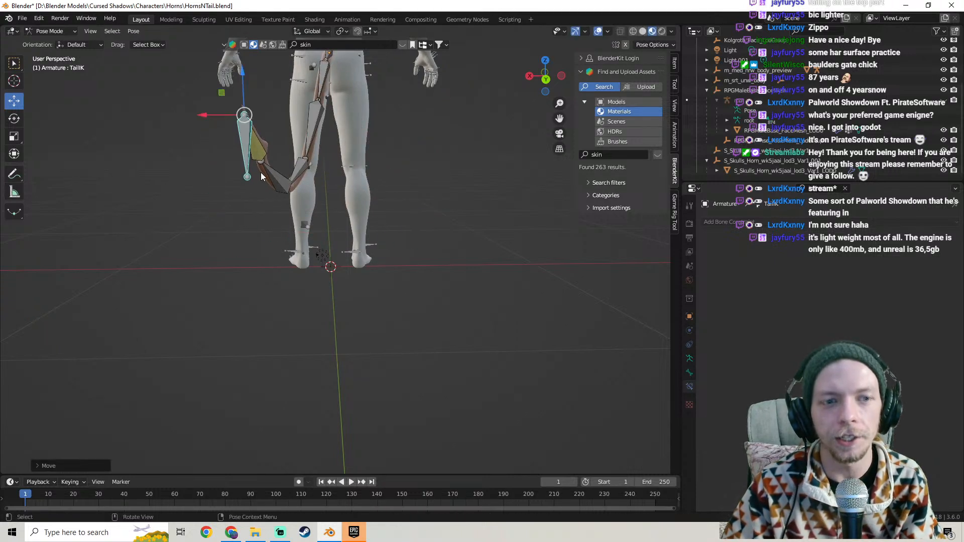
key(ctrl+z)
middle_drag(261, 174, 277, 198)
key(g)
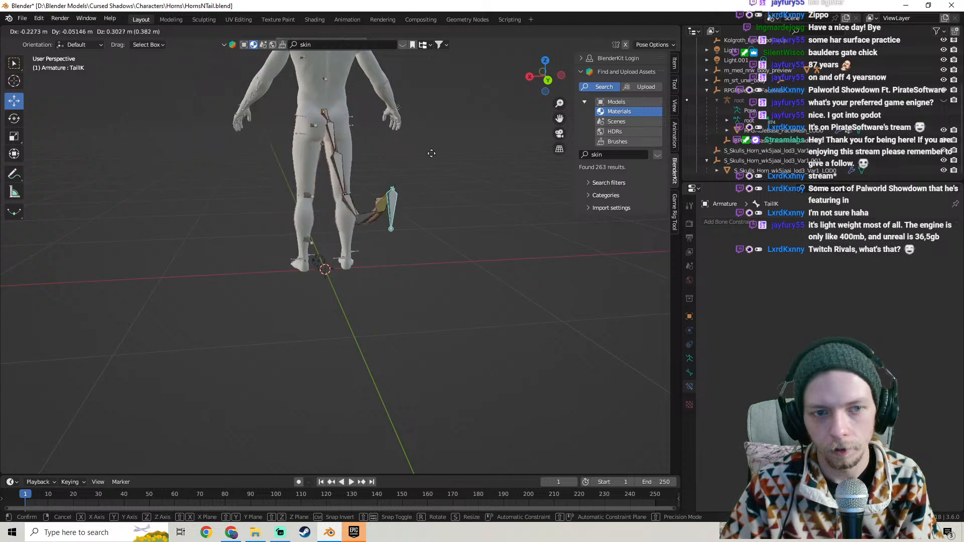
click(350, 196)
middle_drag(350, 196, 342, 221)
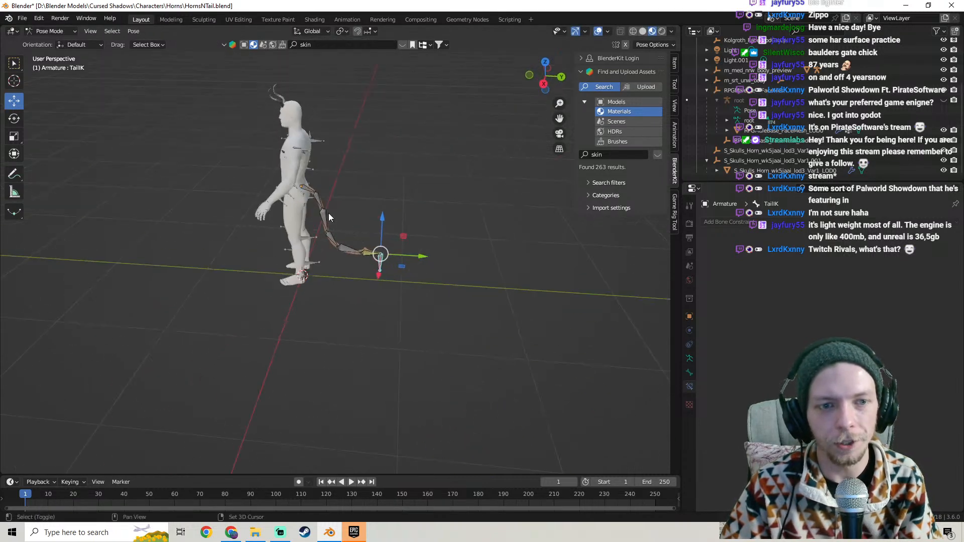
Return the tail armature to Object Mode
click(50, 31)
click(51, 37)
middle_drag(104, 143, 350, 197)
Switch to Streamlabs Desktop and activate the Back Soon Screen scene
click(280, 532)
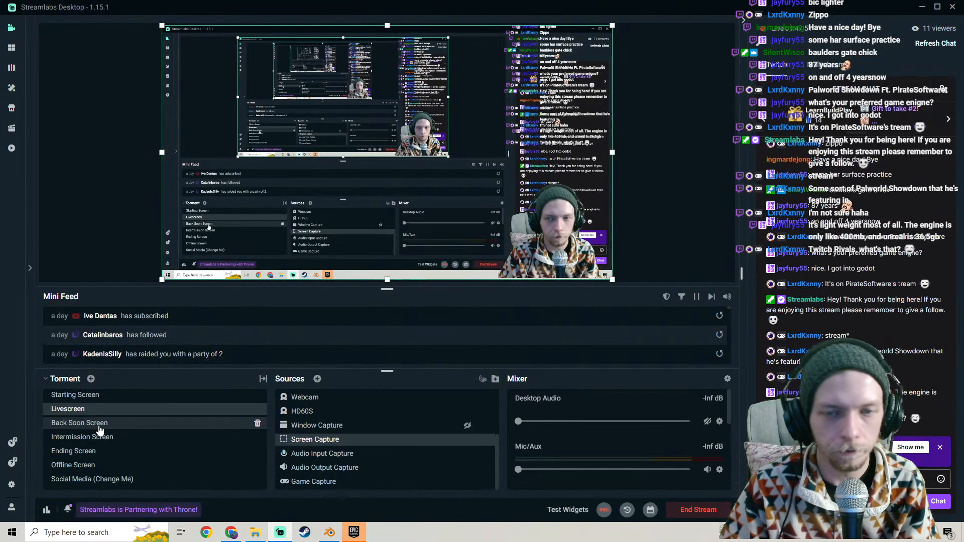
click(98, 426)
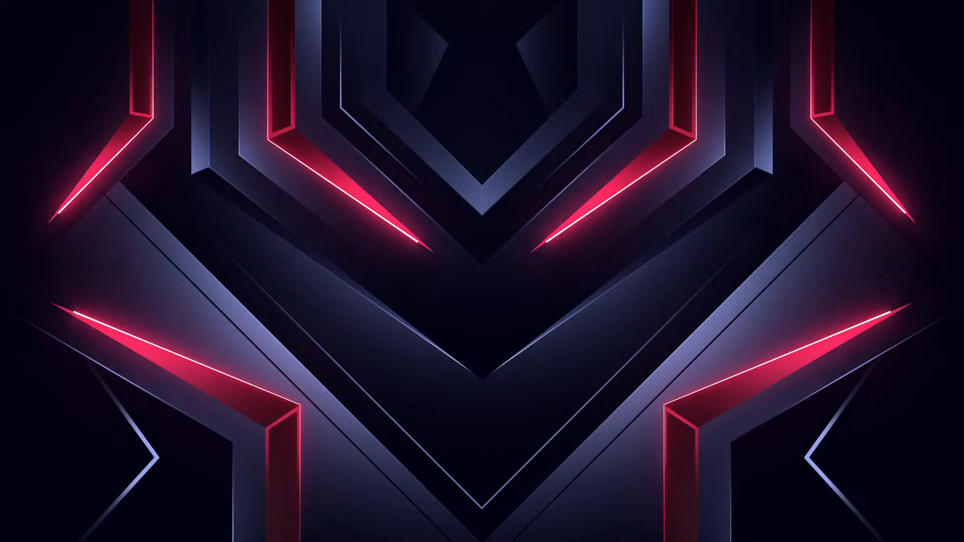
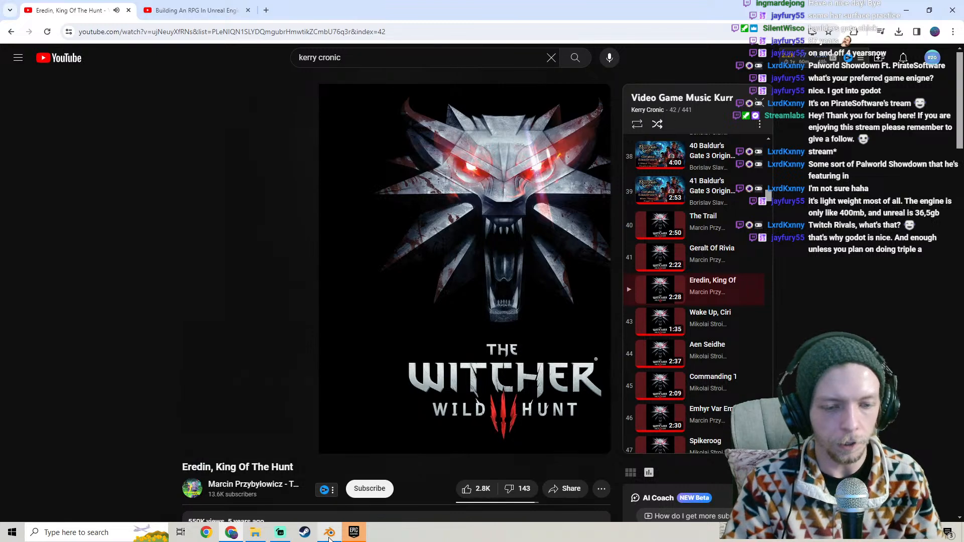
Activate the Livescreen scene in Streamlabs Desktop, and return to Blender
click(281, 532)
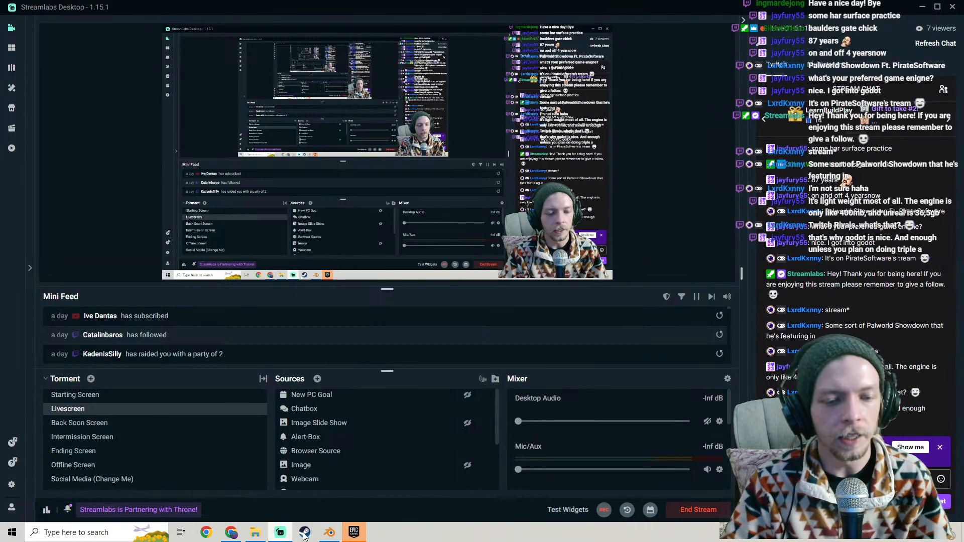
click(329, 532)
Hide the character's body, skeleton, head and horns so only the tail and its armature remain in the viewport
middle_drag(345, 159, 442, 294)
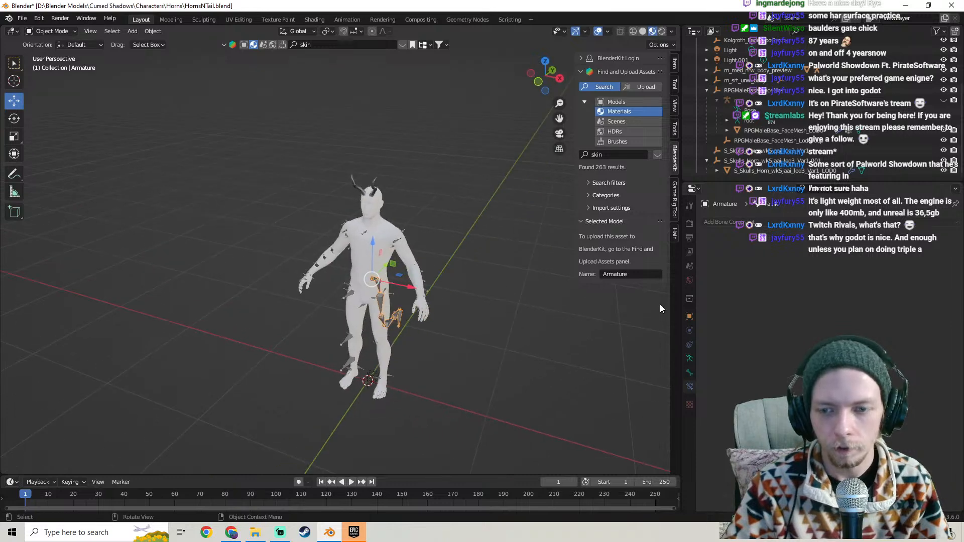
drag(682, 307, 703, 307)
middle_drag(482, 251, 419, 236)
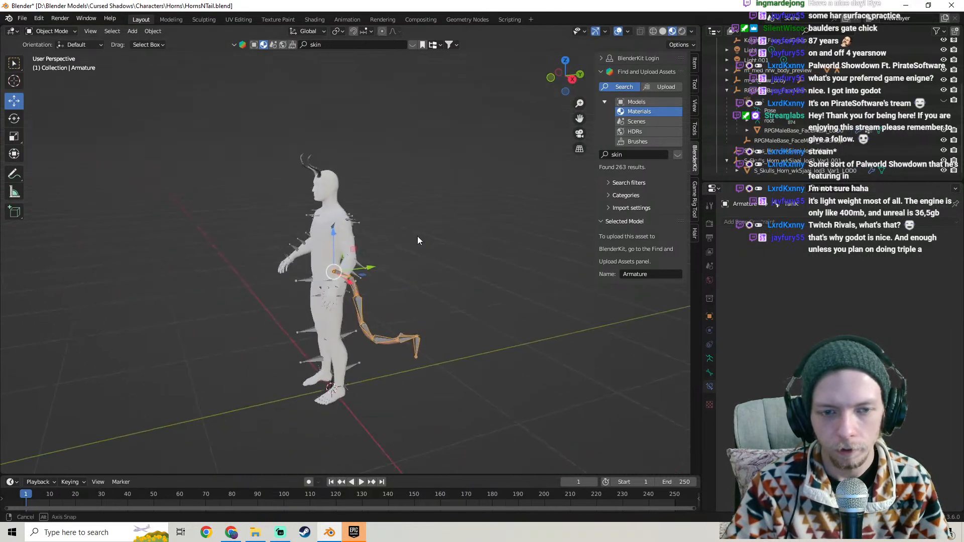
click(321, 245)
key(h)
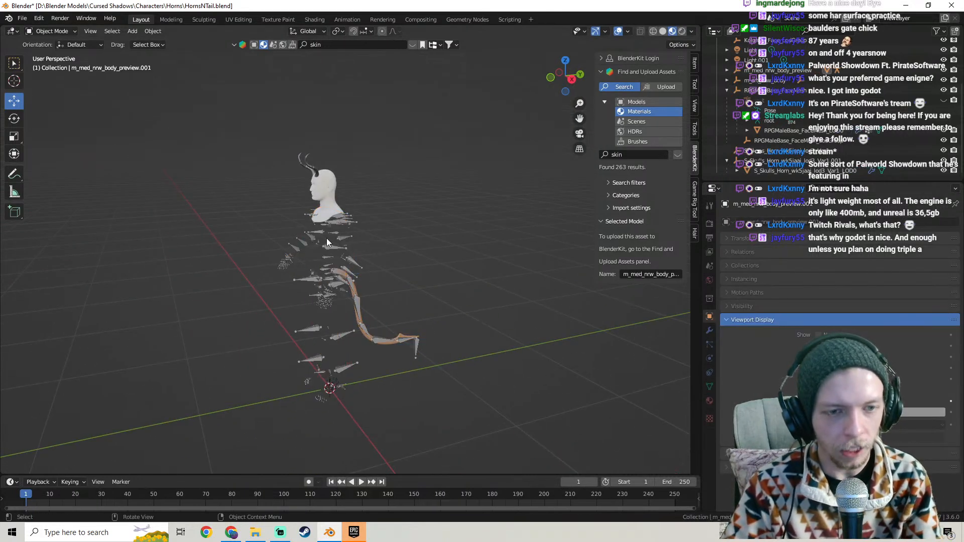
click(329, 248)
key(h)
click(330, 196)
key(h)
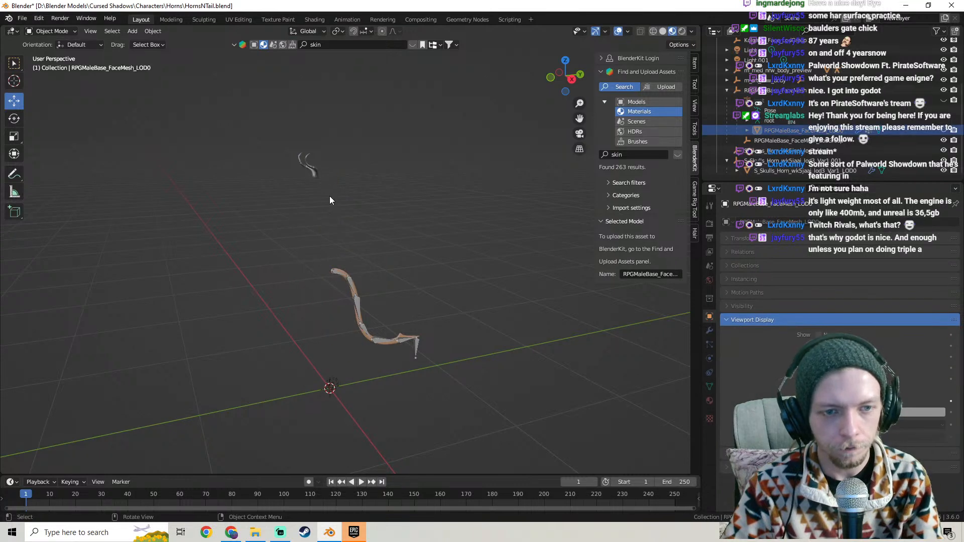
click(315, 171)
key(h)
Set the tail mesh's origin to the 3D cursor and save the HornsNTail file
click(355, 303)
middle_drag(425, 288, 333, 148)
click(403, 261)
click(349, 284)
right_click(289, 133)
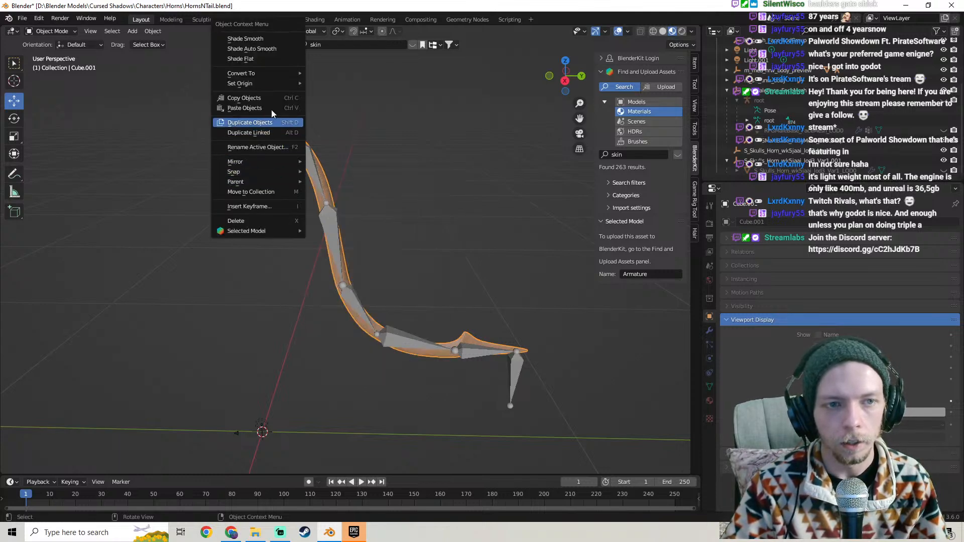
mouse_move(258, 84)
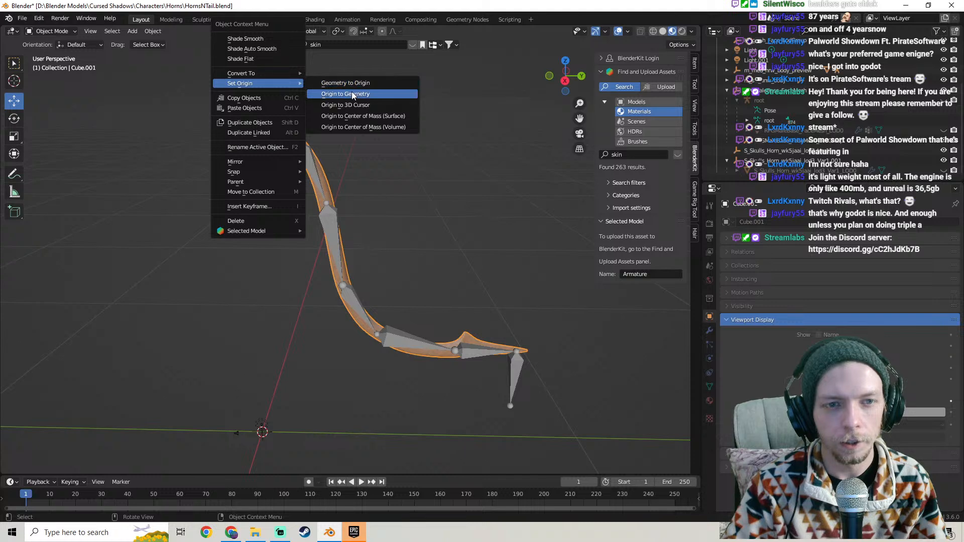
click(361, 109)
middle_drag(371, 211, 409, 134)
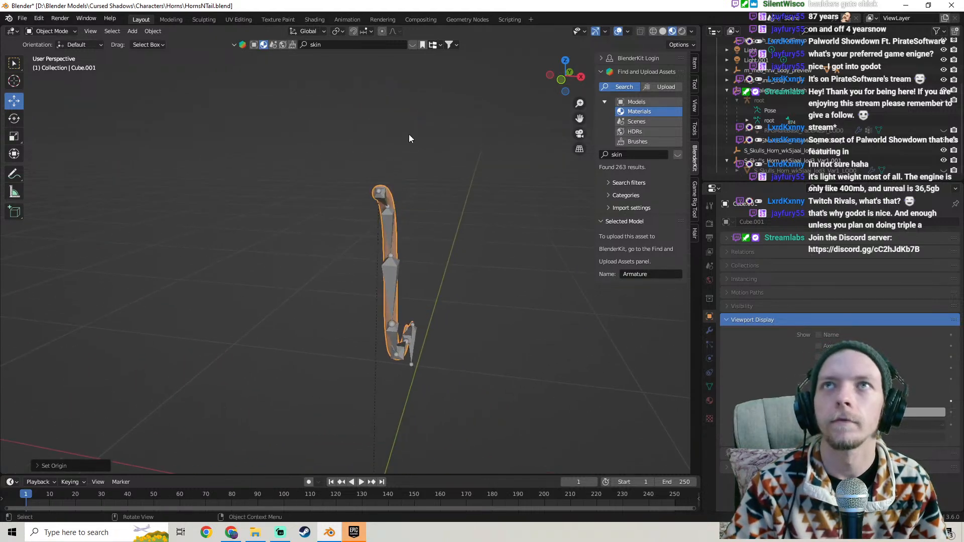
click(29, 18)
click(31, 94)
Select all visible objects in the scene
middle_drag(431, 251, 543, 226)
scroll(396, 246, up, 8)
mouse_move(396, 247)
middle_down()
mouse_move(369, 245)
mouse_move(400, 252)
middle_up()
key(a)
scroll(371, 242, down, 4)
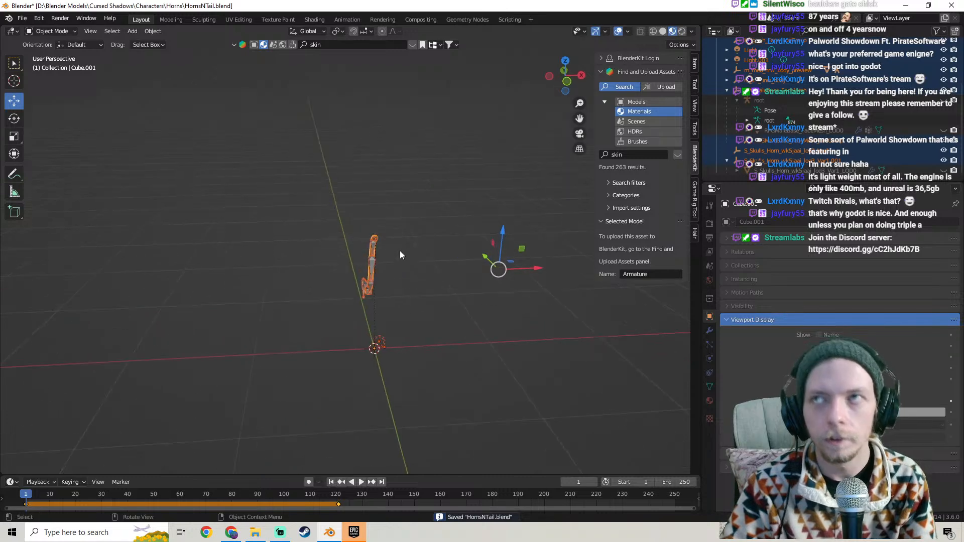
scroll(400, 251, up, 4)
click(22, 19)
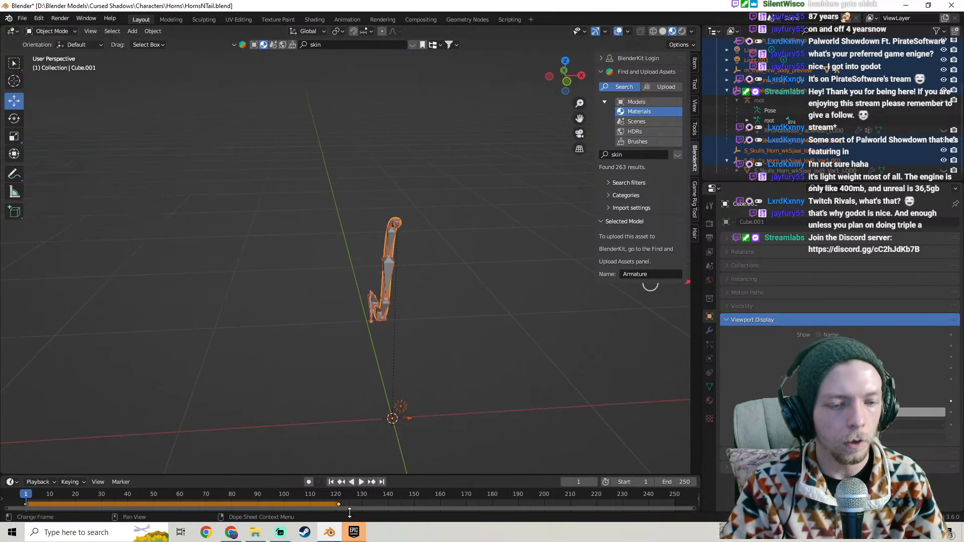
Delete all keyframes of the selected objects, both near frame 120 and at frame 1, and enlarge the timeline
click(338, 504)
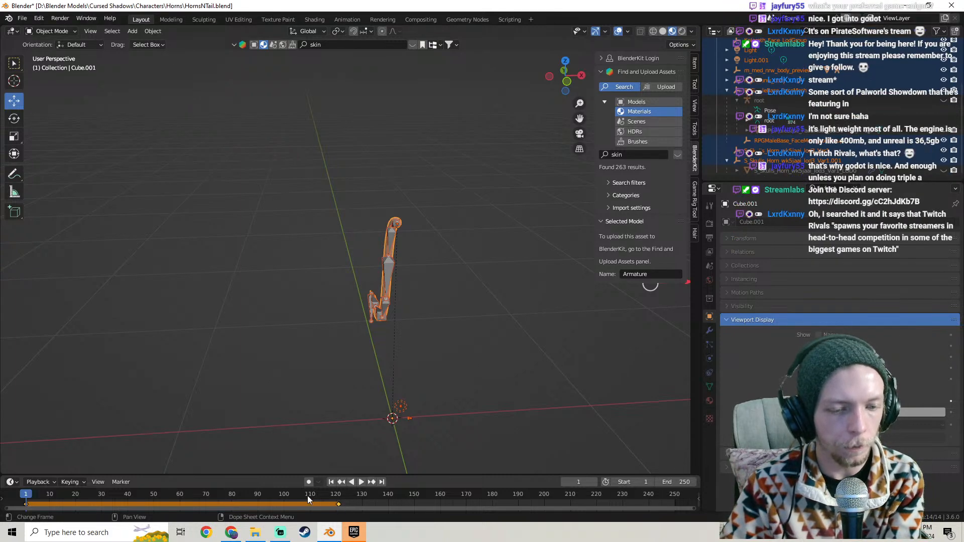
drag(246, 490, 331, 490)
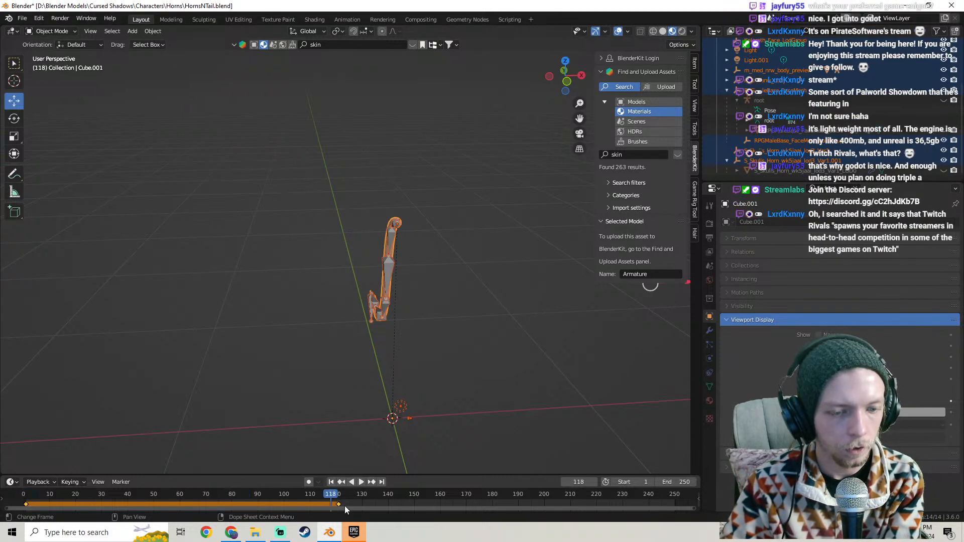
key(Delete)
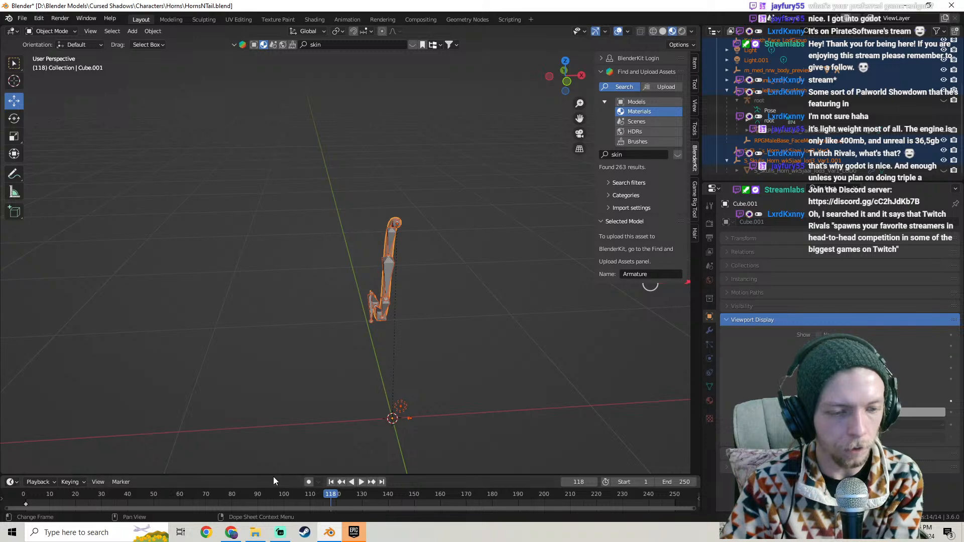
drag(273, 475, 282, 387)
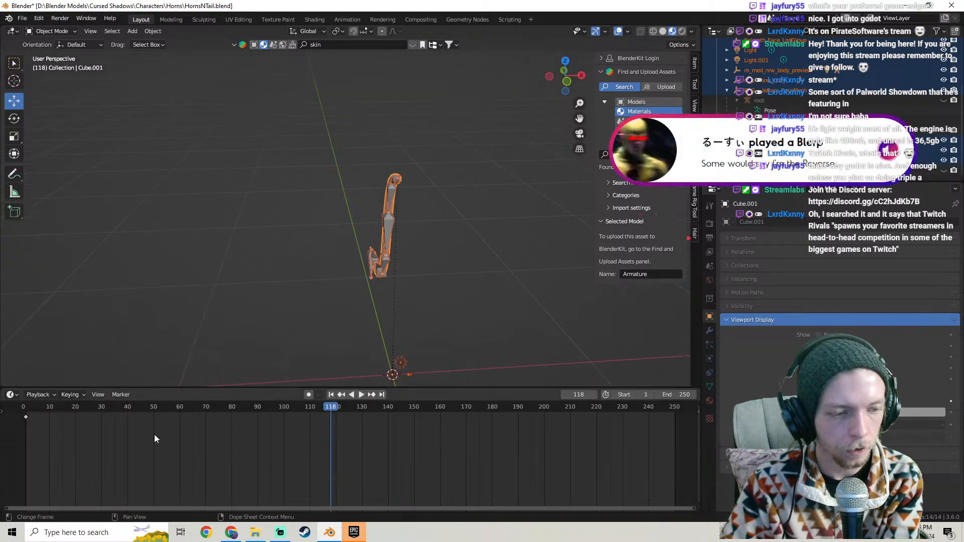
key(Delete)
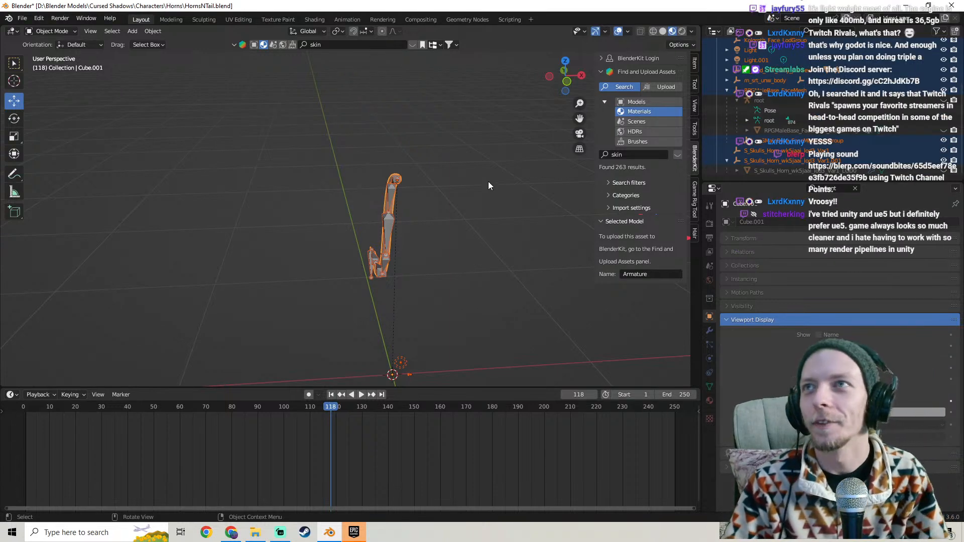
Start an FBX export into the Horns folder with the file name InfernianTail
middle_drag(500, 165, 508, 143)
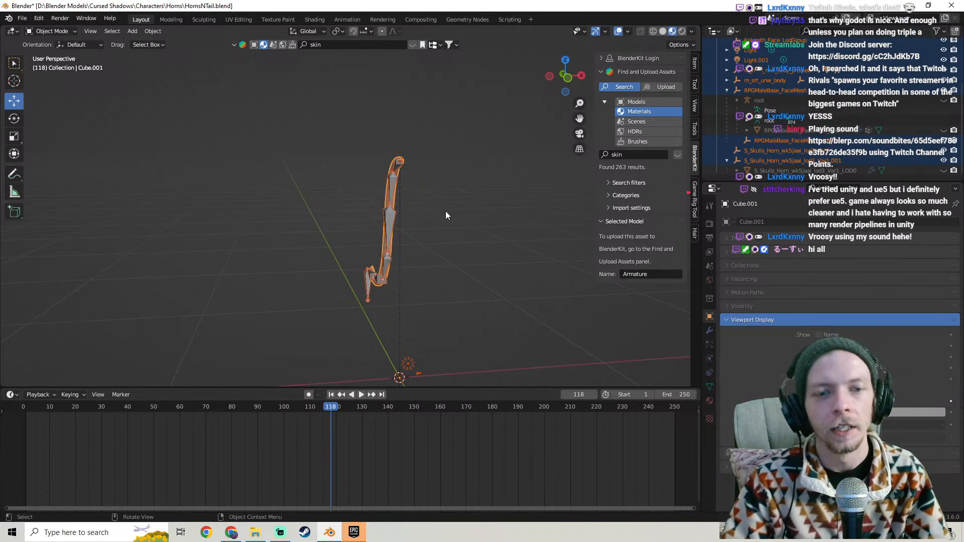
middle_drag(447, 194, 321, 151)
click(25, 20)
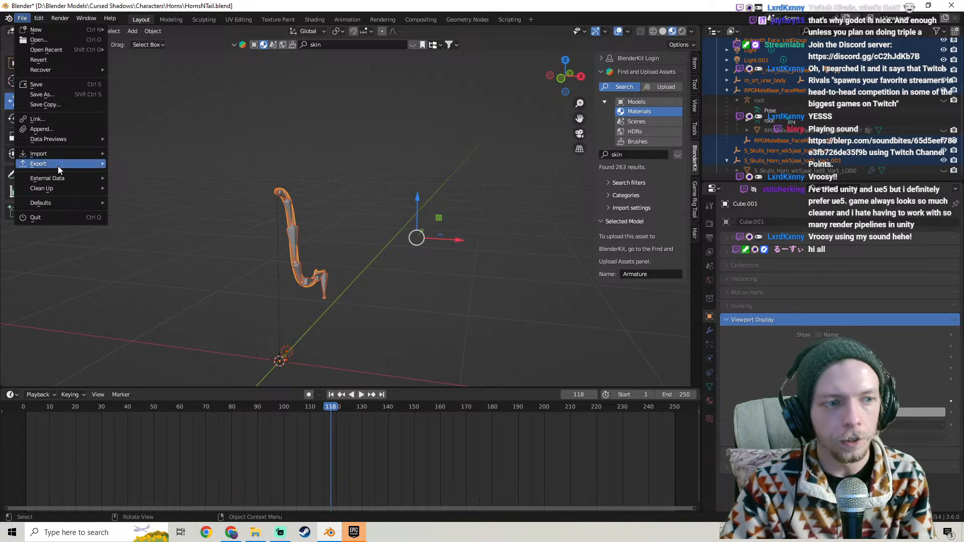
mouse_move(57, 165)
click(158, 263)
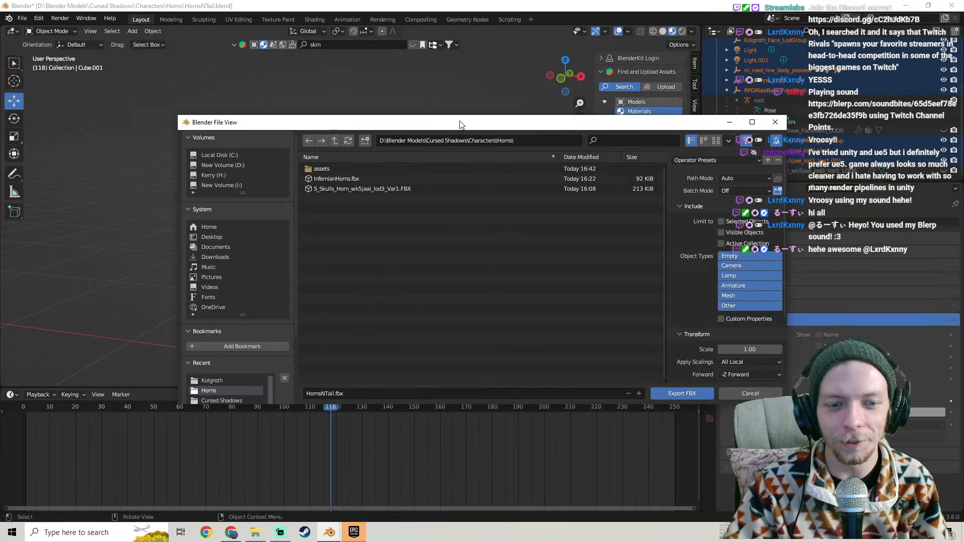
drag(459, 123, 415, 93)
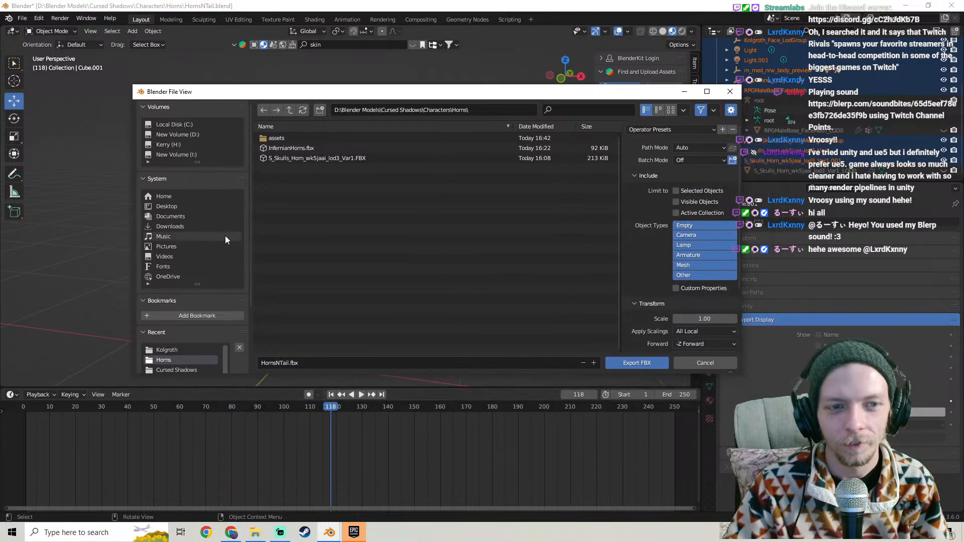
click(277, 362)
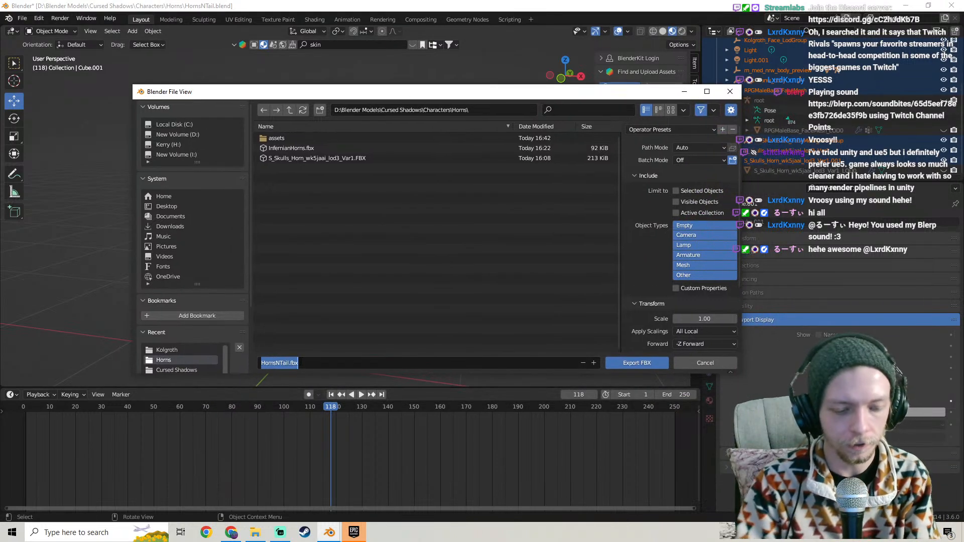
text(Infernian)
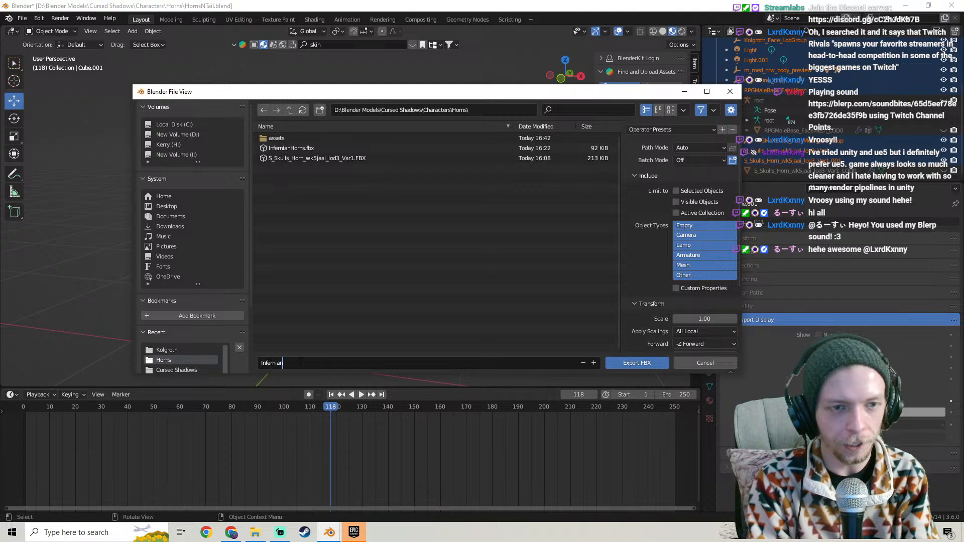
text(Tail)
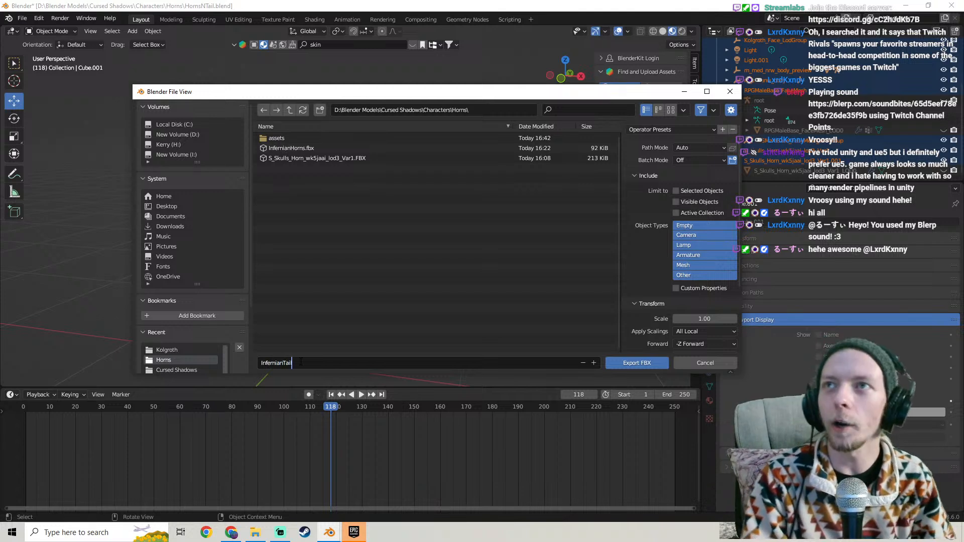
key(Return)
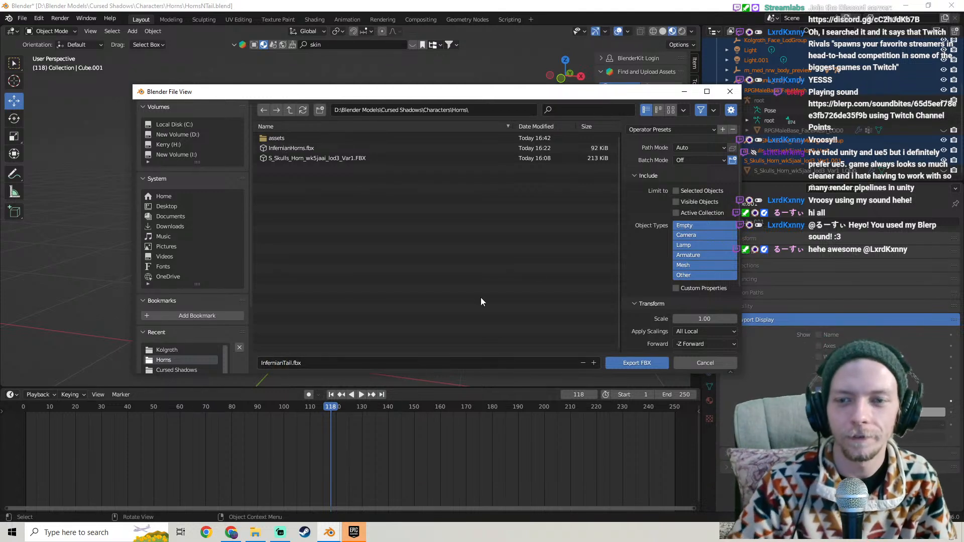
Set the FBX export's axes to Y Forward and Z Up
scroll(680, 190, down, 4)
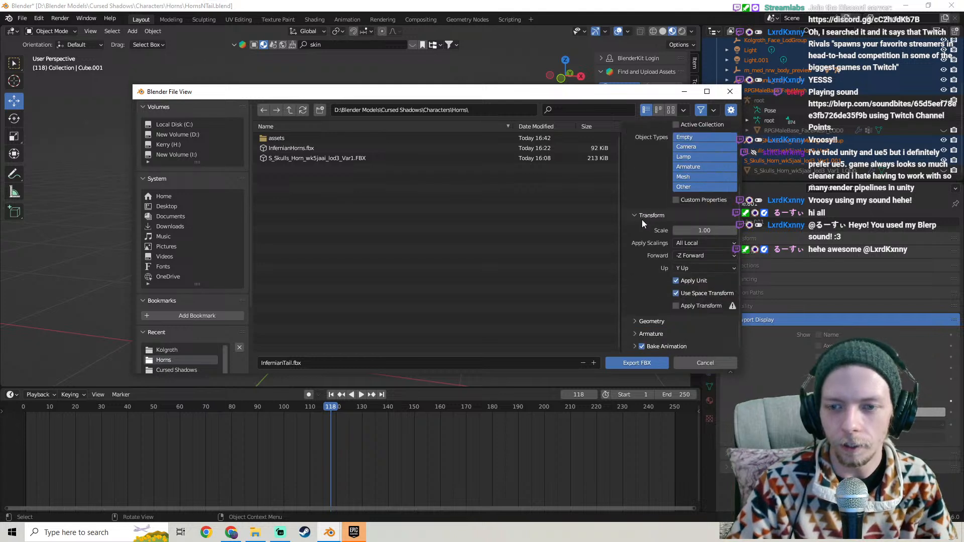
click(695, 259)
click(690, 277)
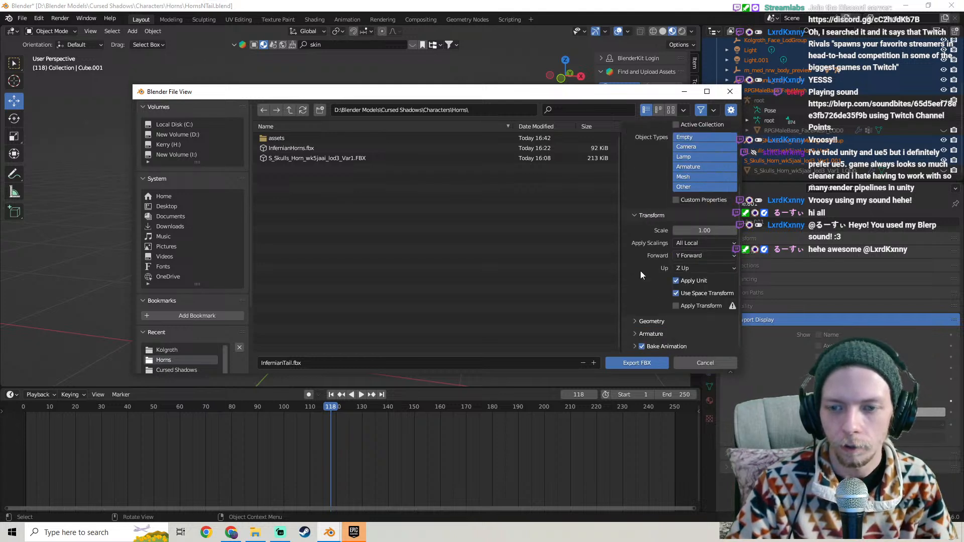
Set the export's geometry smoothing to Face, show the armature options and export the FBX
click(634, 321)
scroll(668, 261, down, 4)
click(706, 237)
click(698, 258)
scroll(649, 289, down, 2)
click(634, 333)
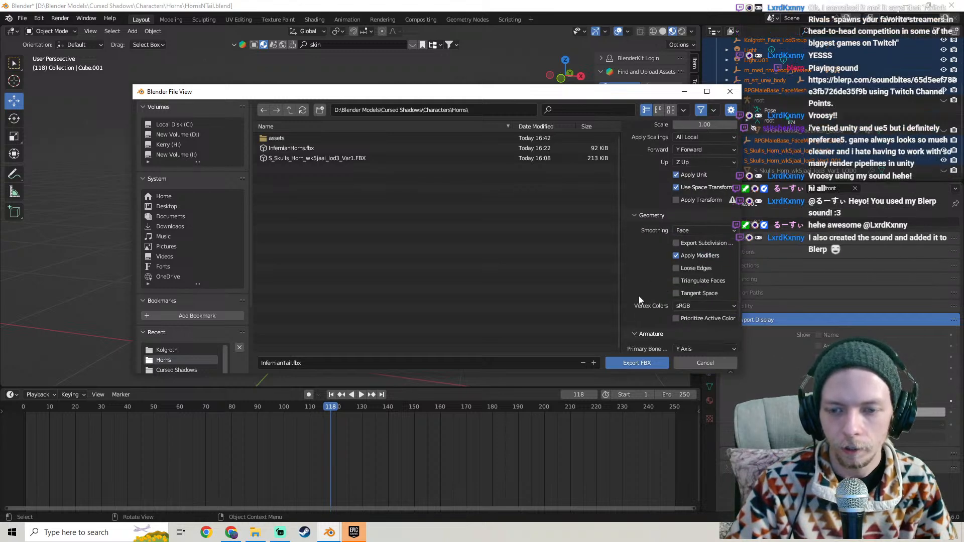
scroll(638, 319, down, 3)
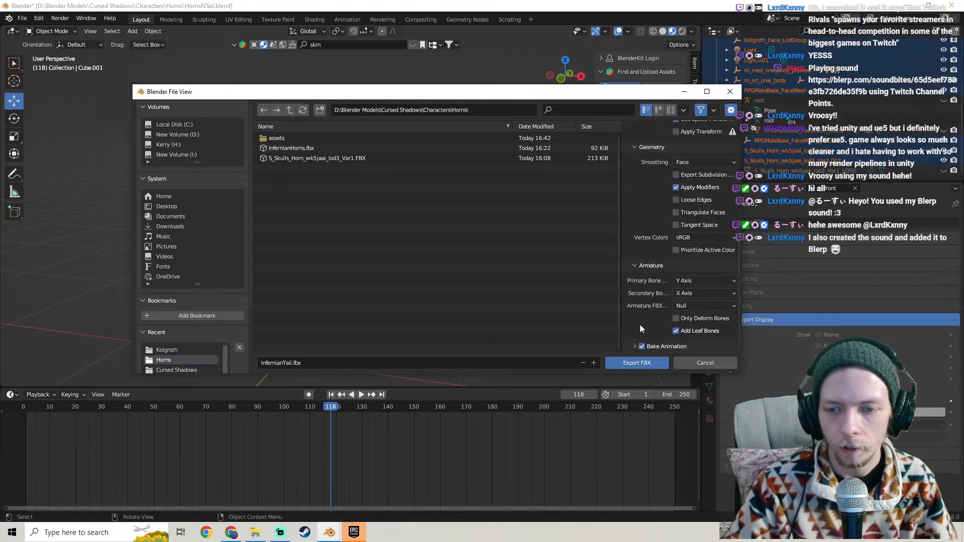
click(636, 363)
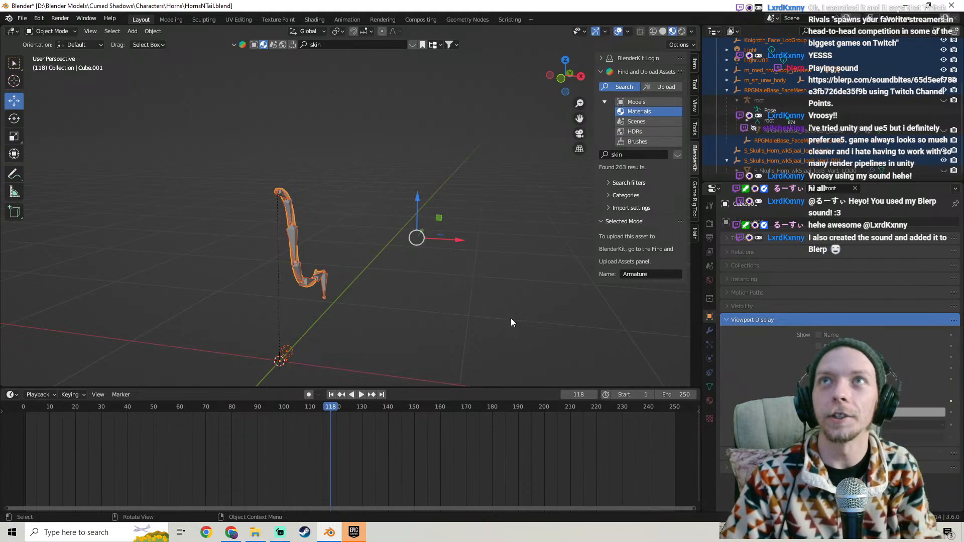
Switch to the Epic Games Launcher, close its window and start it again
middle_drag(517, 239, 429, 200)
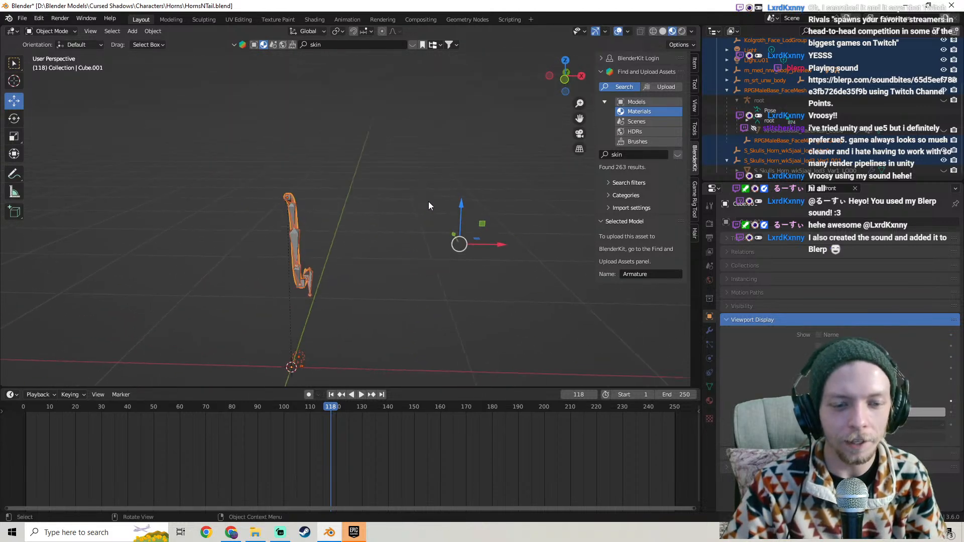
click(356, 538)
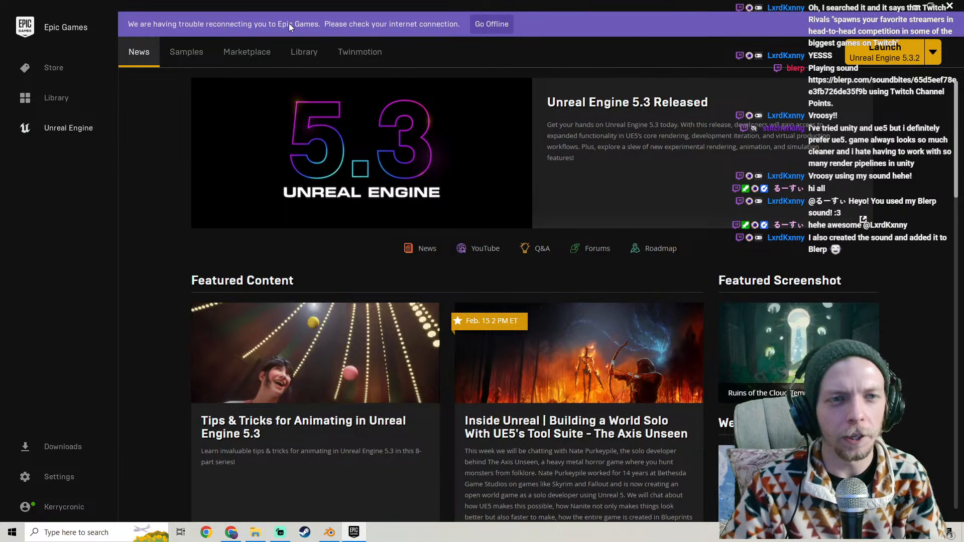
click(949, 7)
click(12, 532)
scroll(102, 324, down, 5)
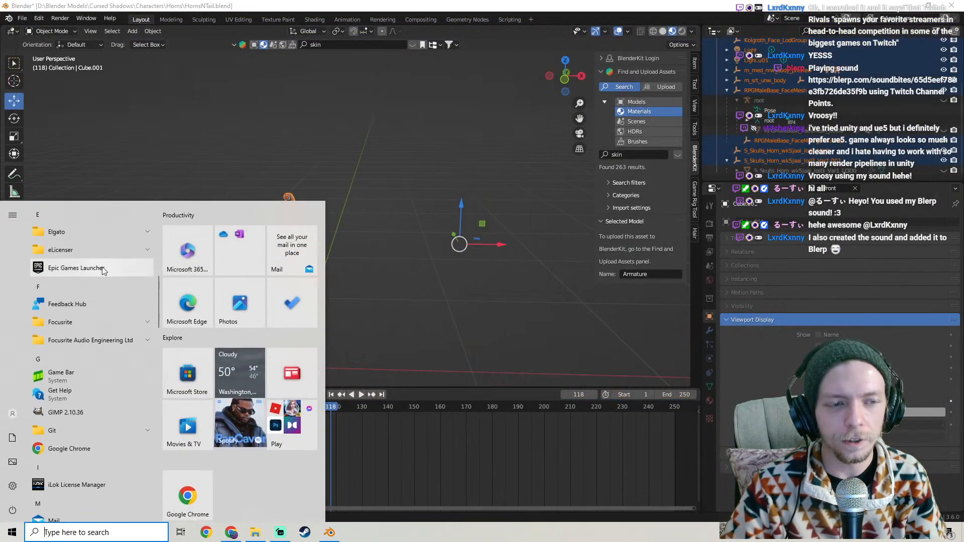
click(98, 269)
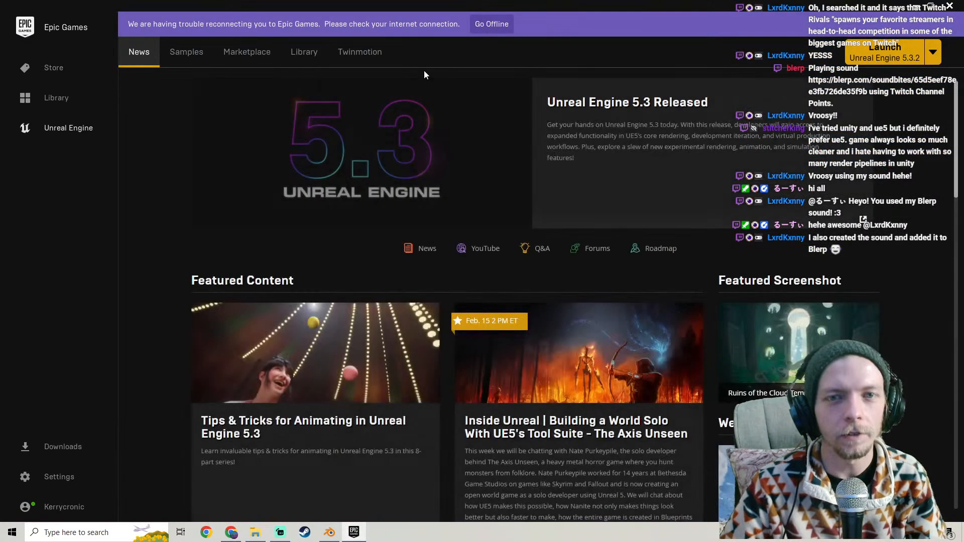
Open the RPG project from the launcher's Unreal Engine library
click(304, 54)
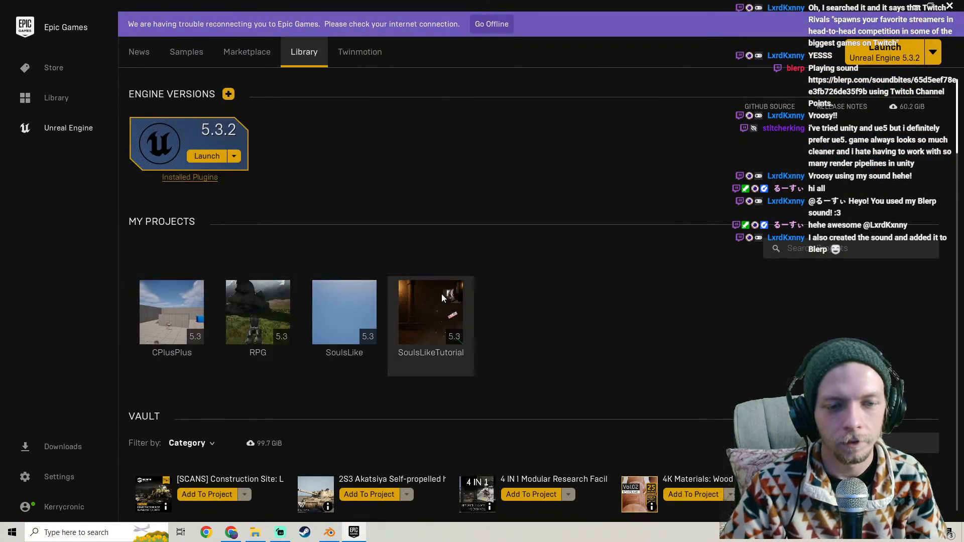
double_click(256, 305)
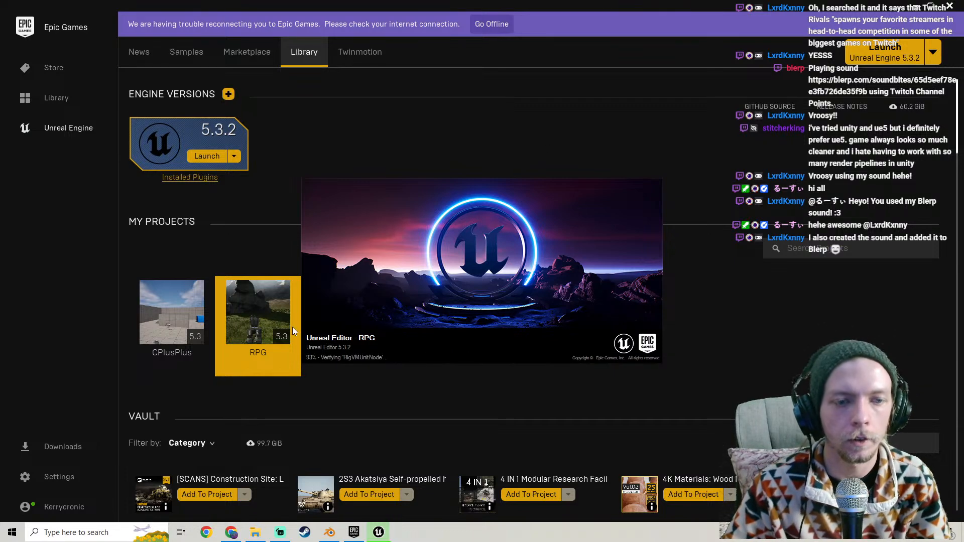
scroll(266, 329, down, 1)
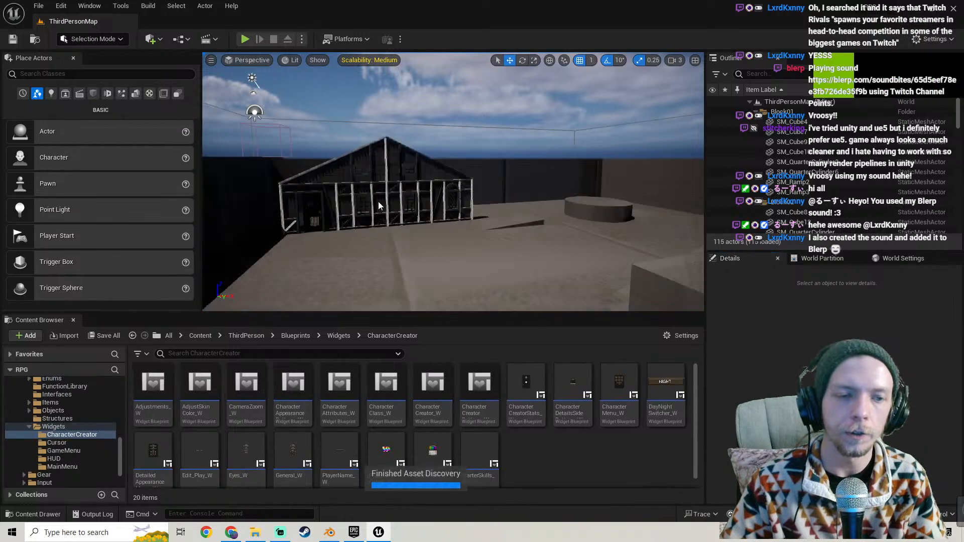
Open the MainMenu level from the ThirdPerson folder's Maps folder
double_click(24, 425)
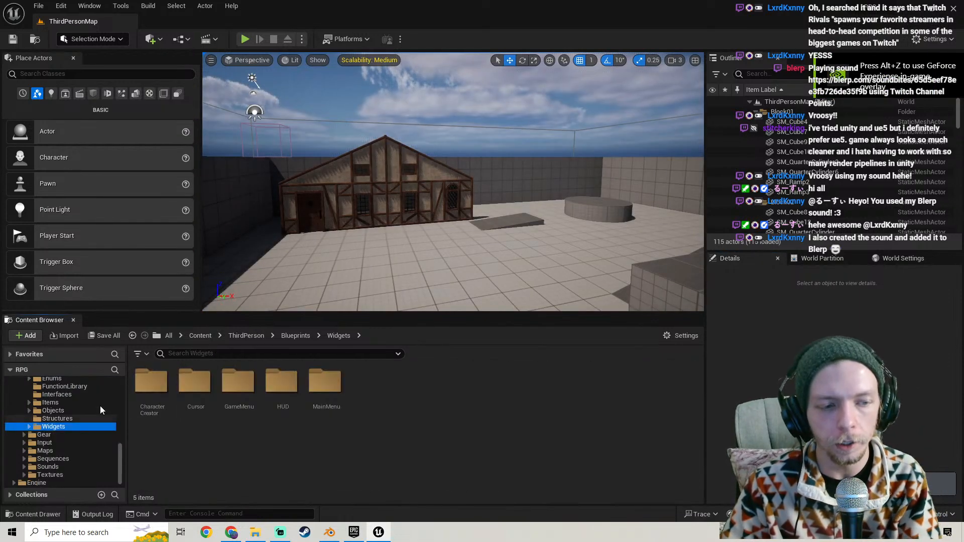
scroll(72, 441, up, 3)
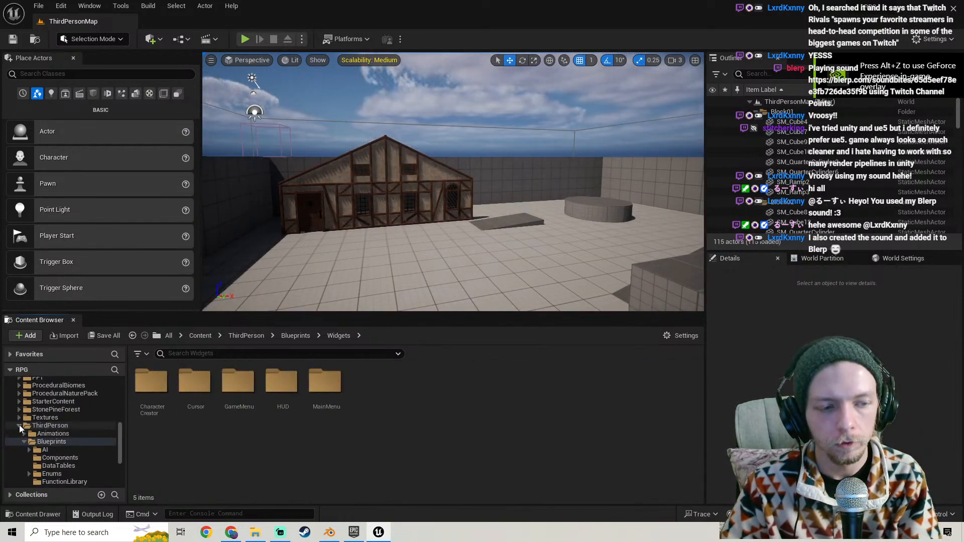
click(20, 425)
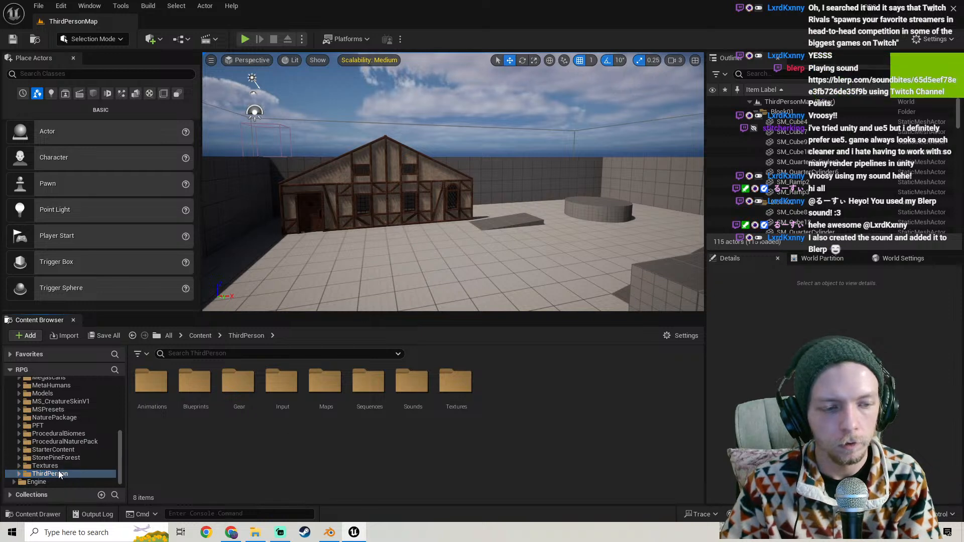
click(327, 386)
double_click(329, 389)
double_click(366, 419)
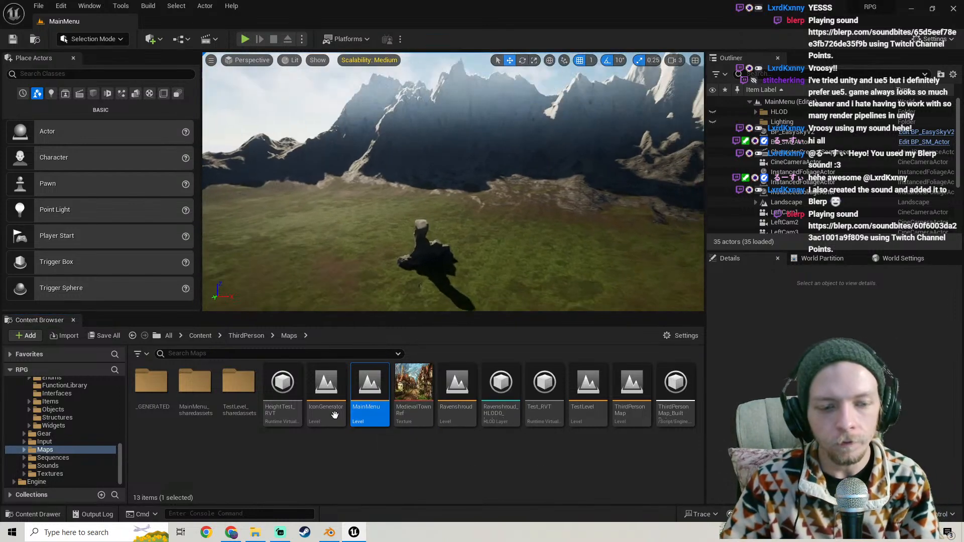
Run the console command r.streaming.poolsize13
click(236, 513)
text(r.streaming)
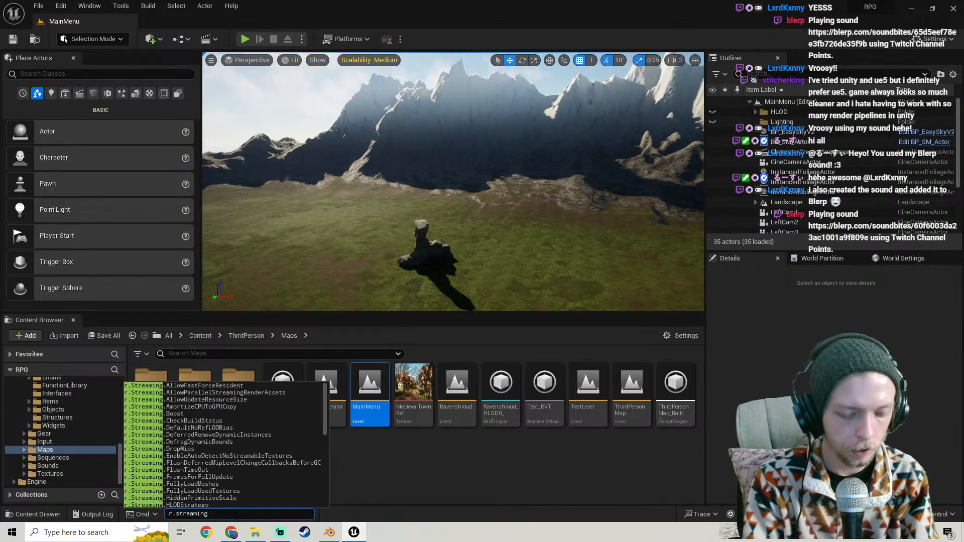
text(.poolsize13)
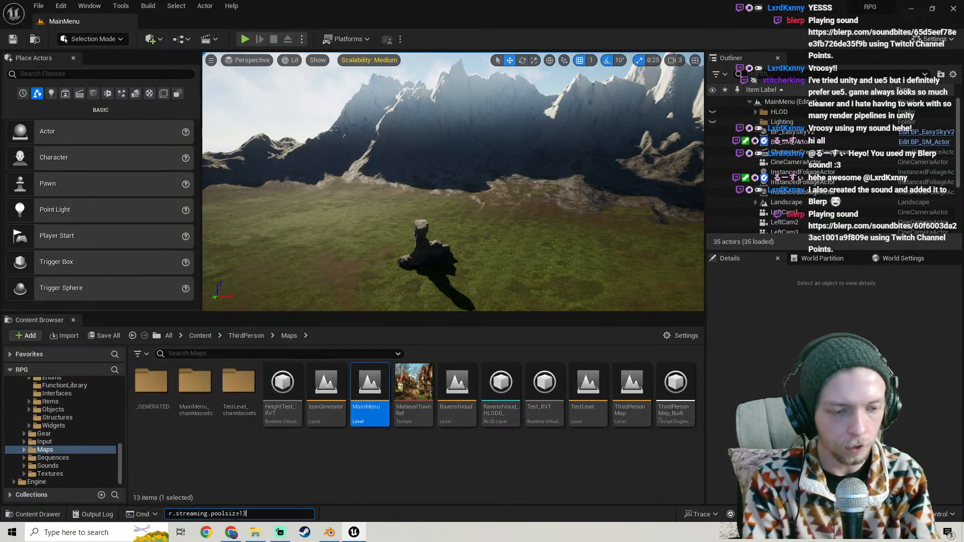
key(Return)
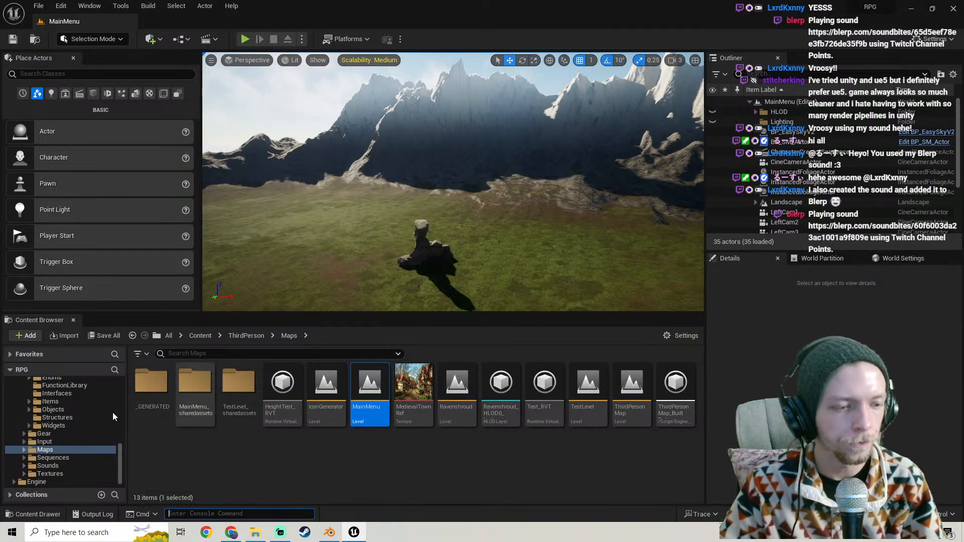
Open the BP_ThirdPersonCharacter blueprint from ThirdPerson's Blueprints folder and show the character model in its viewport
click(51, 474)
scroll(61, 448, up, 3)
click(53, 409)
click(196, 390)
double_click(197, 390)
double_click(618, 426)
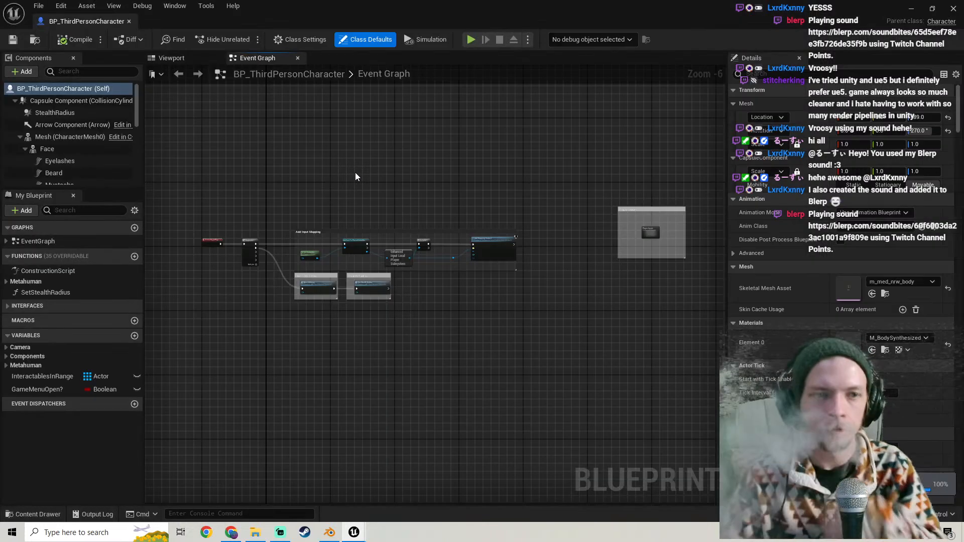
click(172, 58)
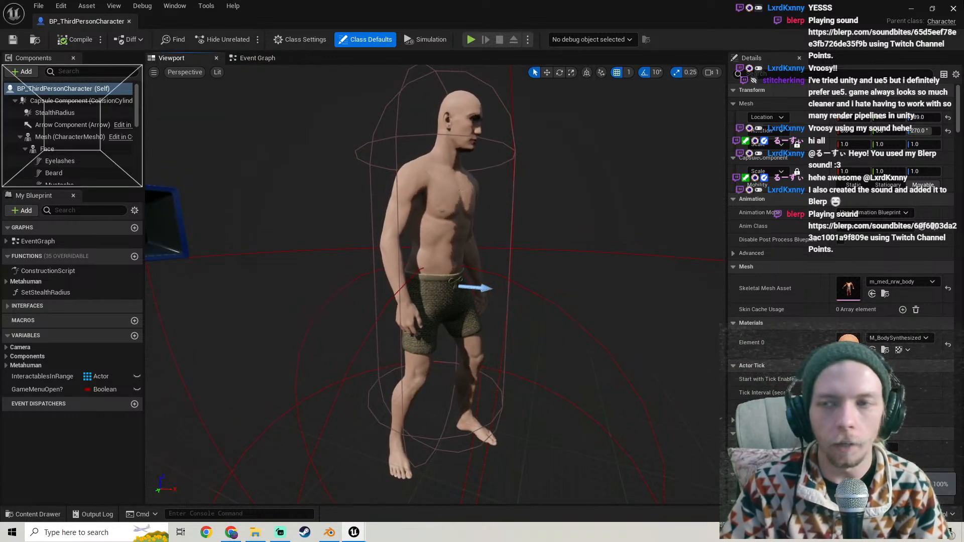
Close the character blueprint, reopen it and minimise its window
click(952, 8)
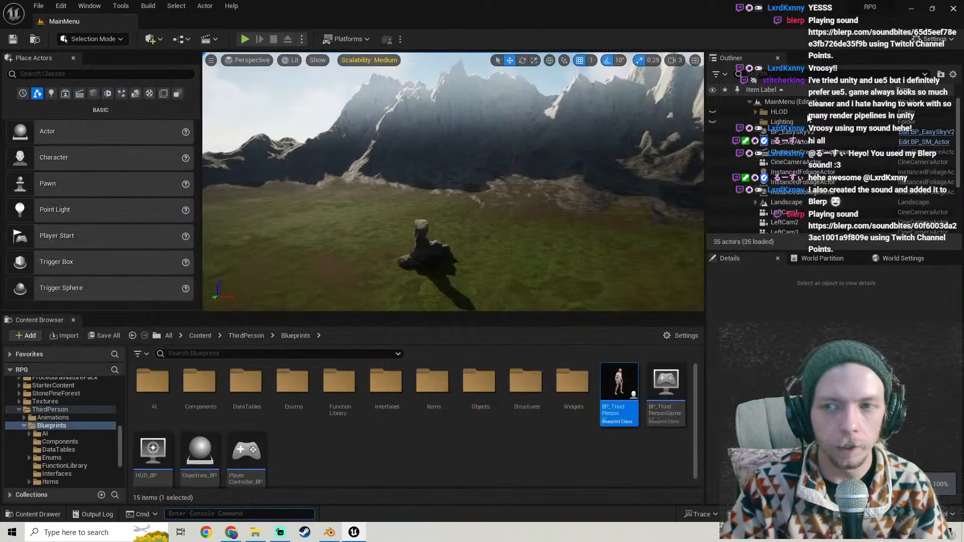
double_click(633, 409)
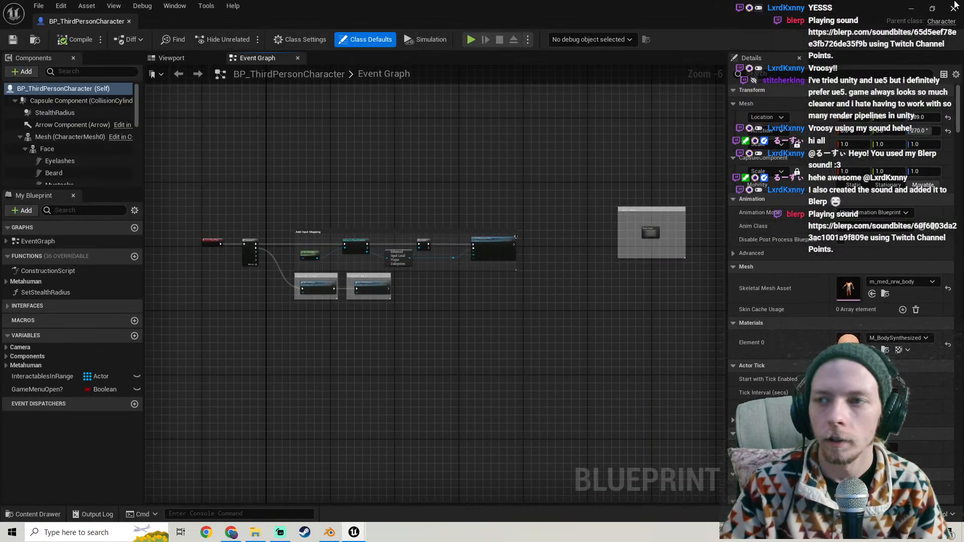
click(909, 9)
Create a folder named Horns inside Models/CharacterStuff
scroll(37, 406, up, 5)
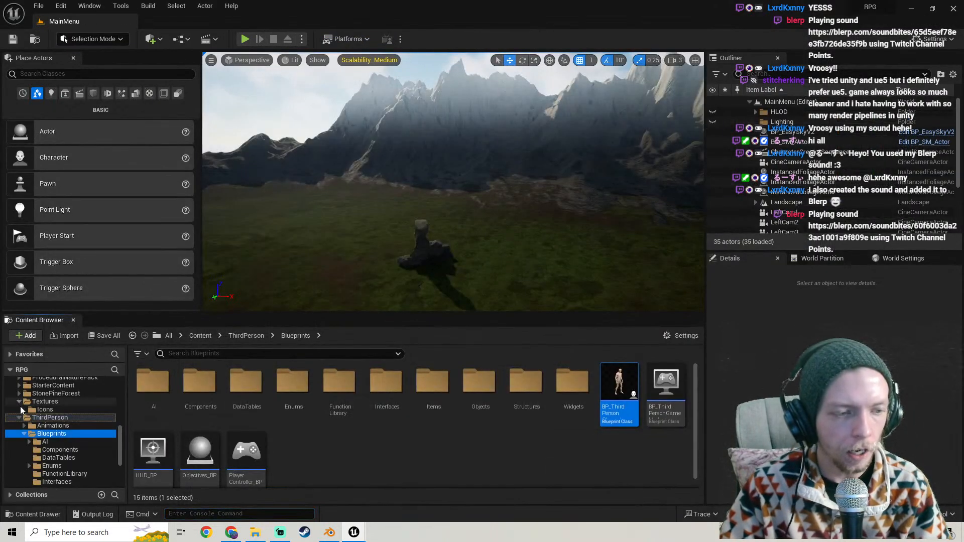
click(43, 409)
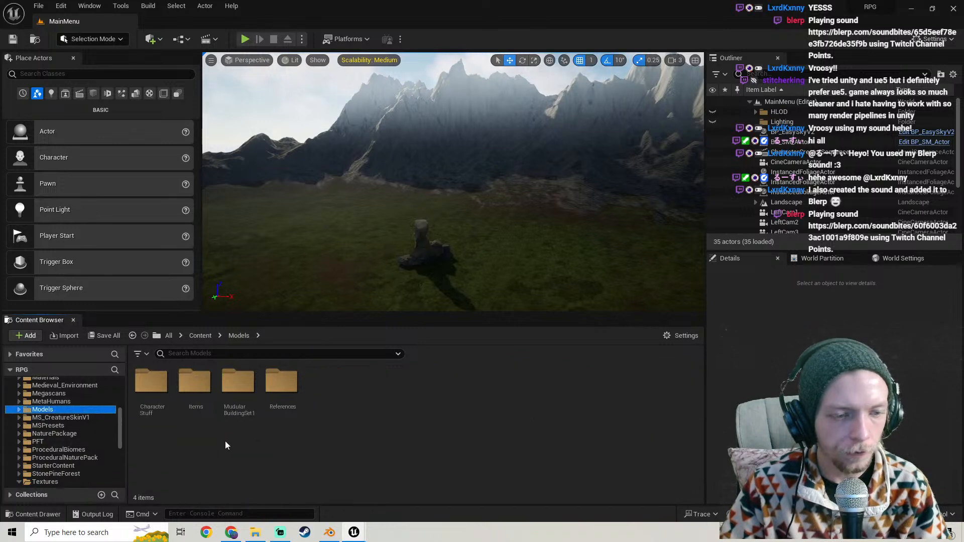
double_click(151, 382)
right_click(261, 419)
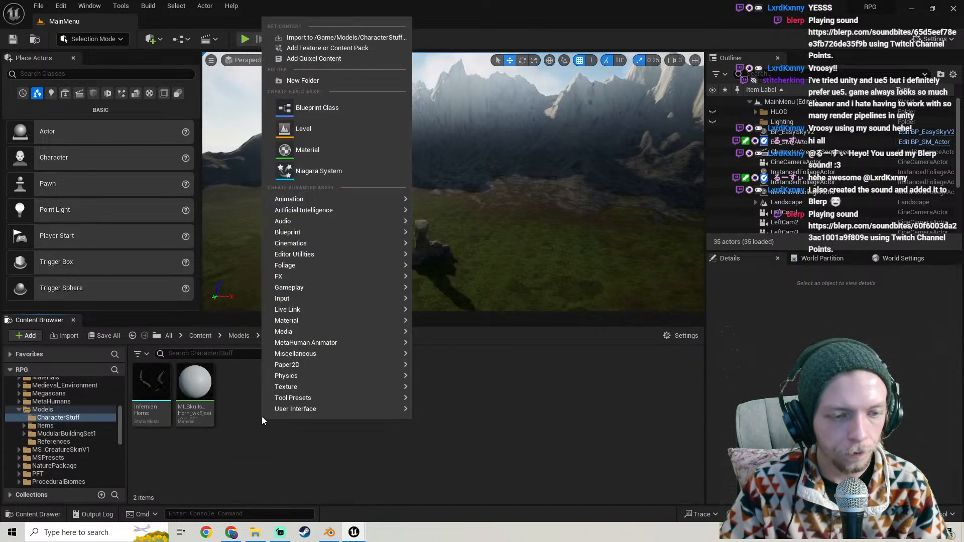
click(318, 82)
text(H)
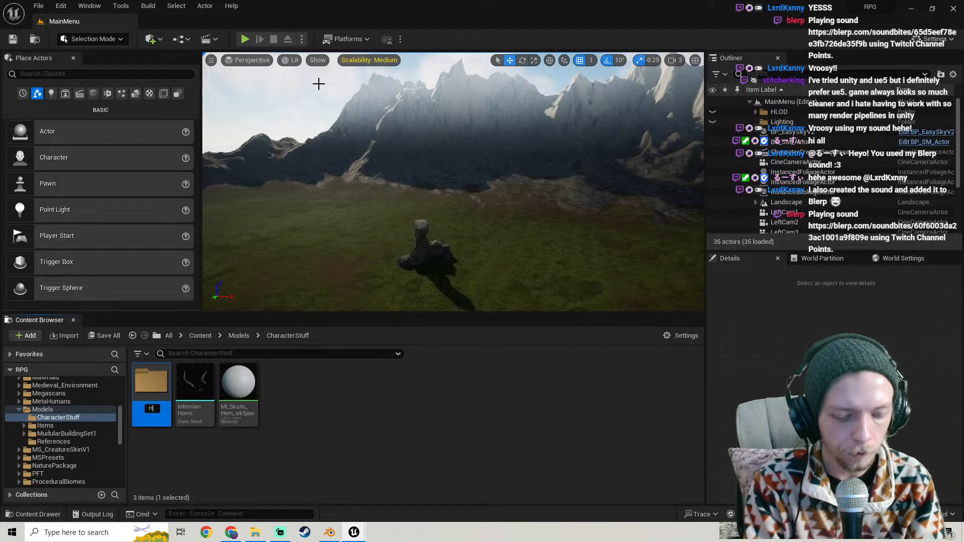
key(Return)
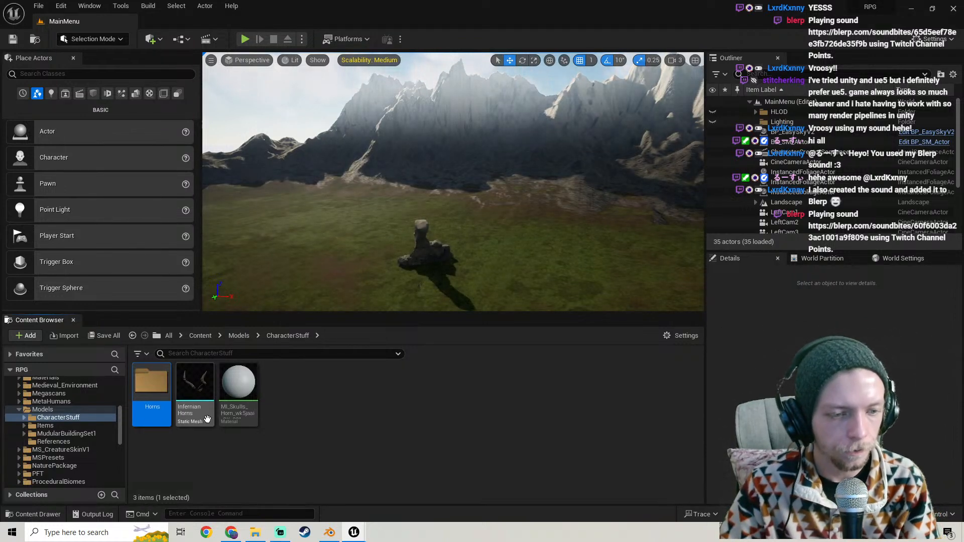
Move the InfernianHorns mesh and the horn material into the Horns folder
click(194, 384)
ctrl+click(239, 387)
drag(198, 418, 163, 399)
click(177, 411)
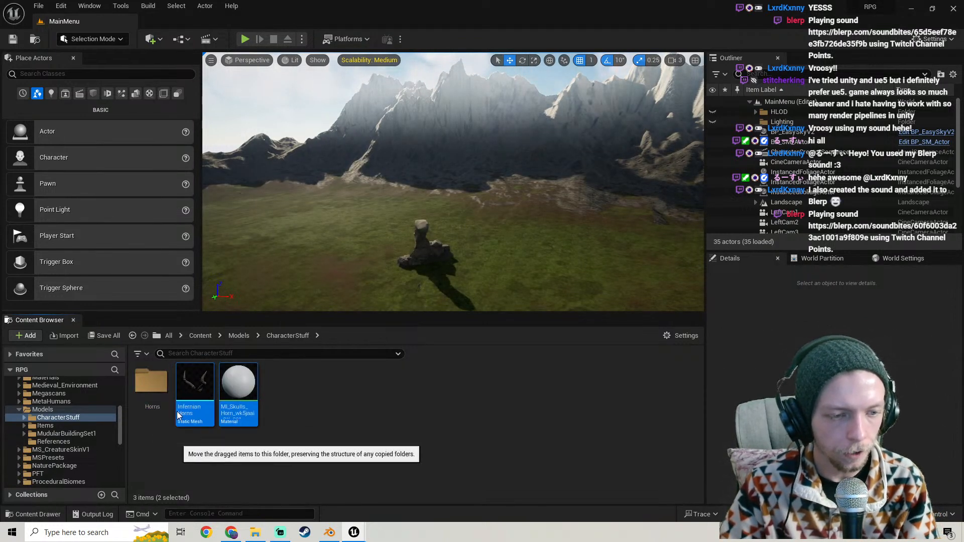
Create a folder named Tails in CharacterStuff and open it
right_click(213, 395)
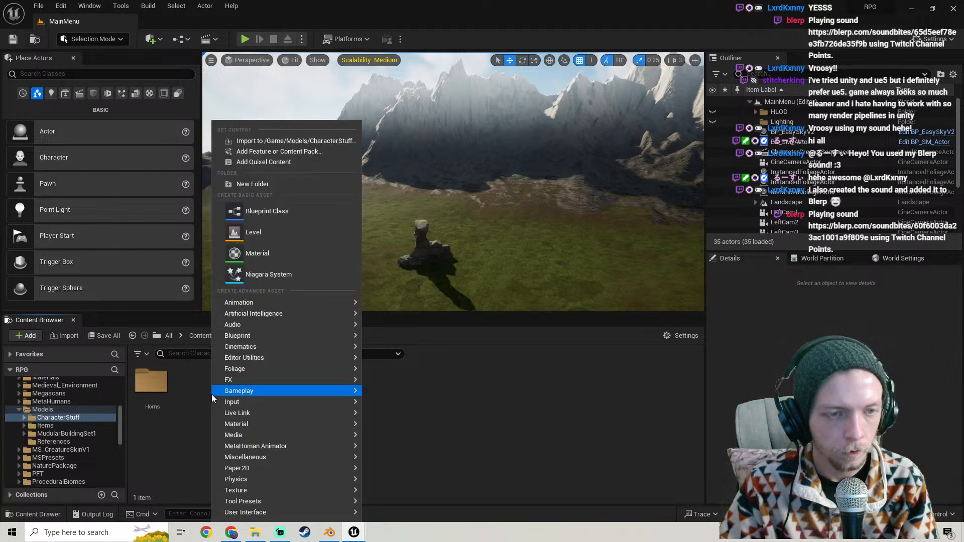
click(269, 185)
text(Tails)
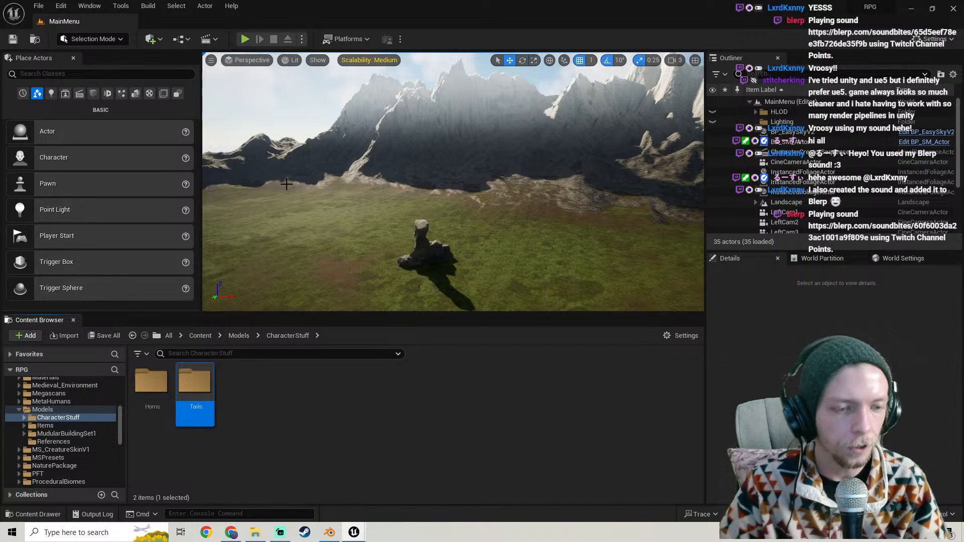
double_click(199, 389)
Switch to File Explorer, find InfernianTail in Cursed Shadows/Characters/Horns and bring it into the Tails folder for import
click(255, 532)
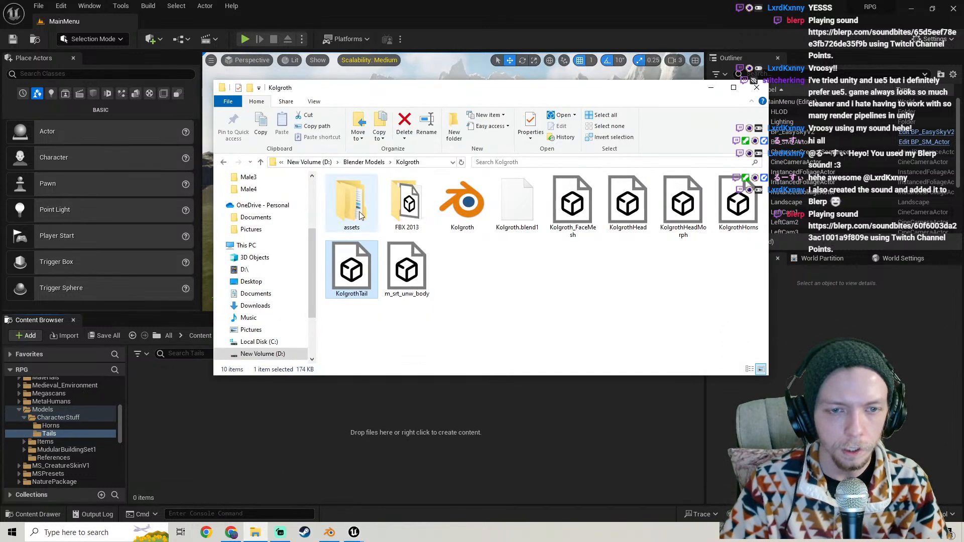
click(363, 161)
double_click(449, 281)
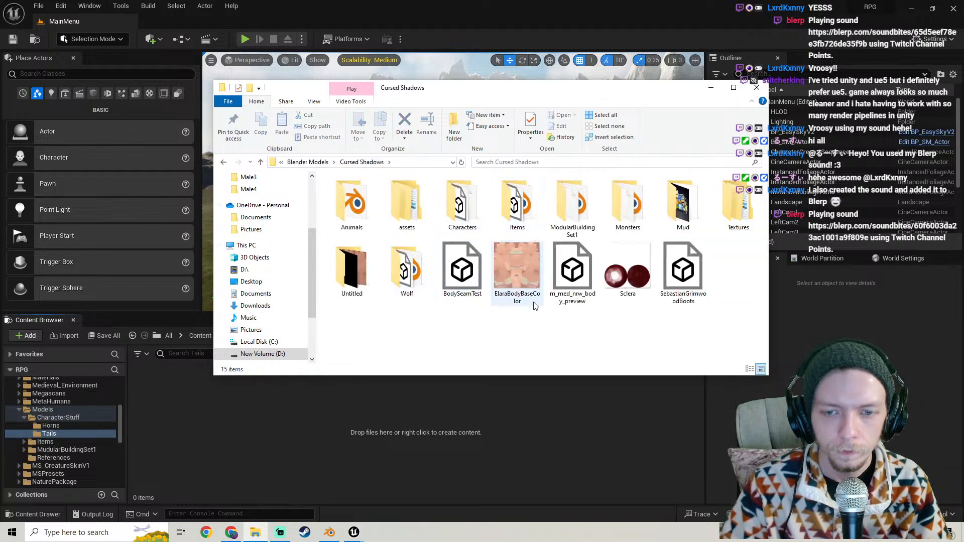
double_click(461, 211)
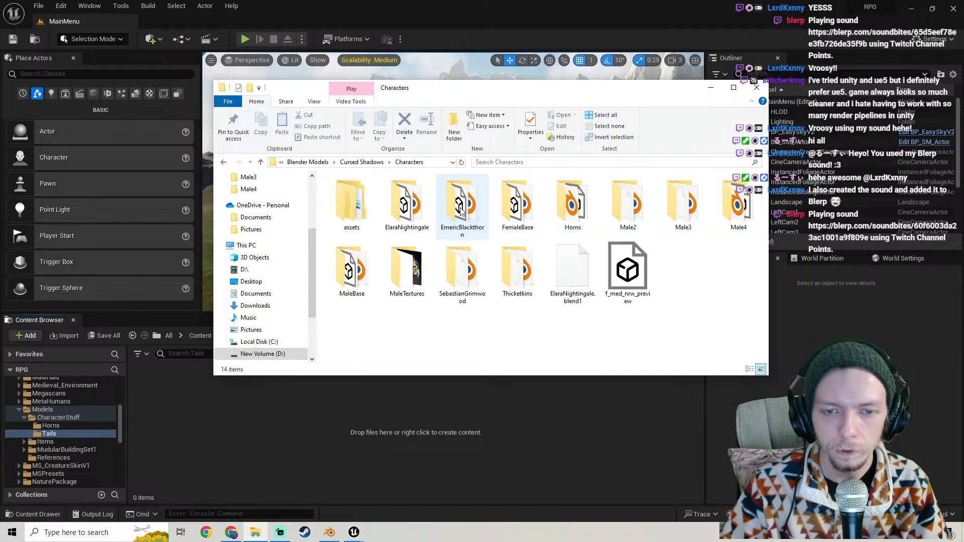
double_click(581, 211)
drag(572, 201, 265, 441)
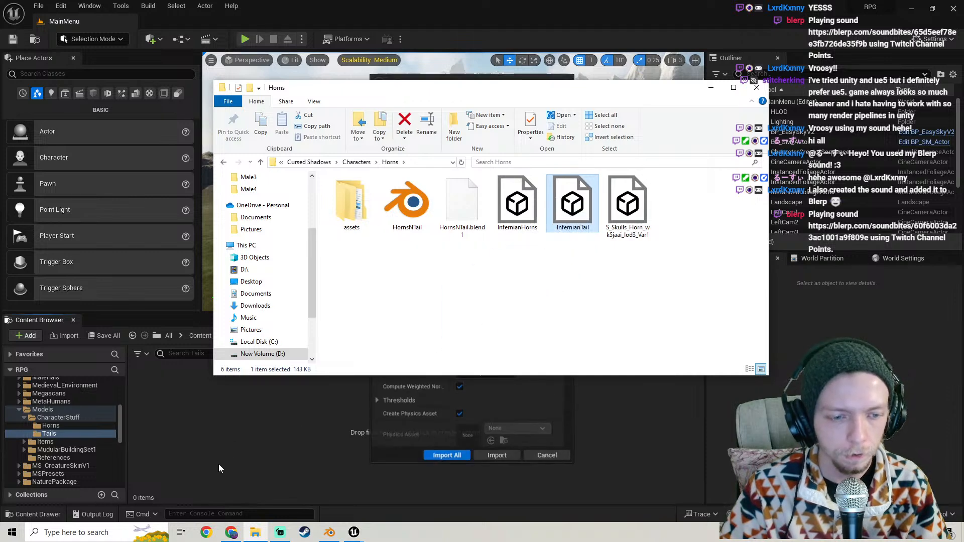
click(392, 450)
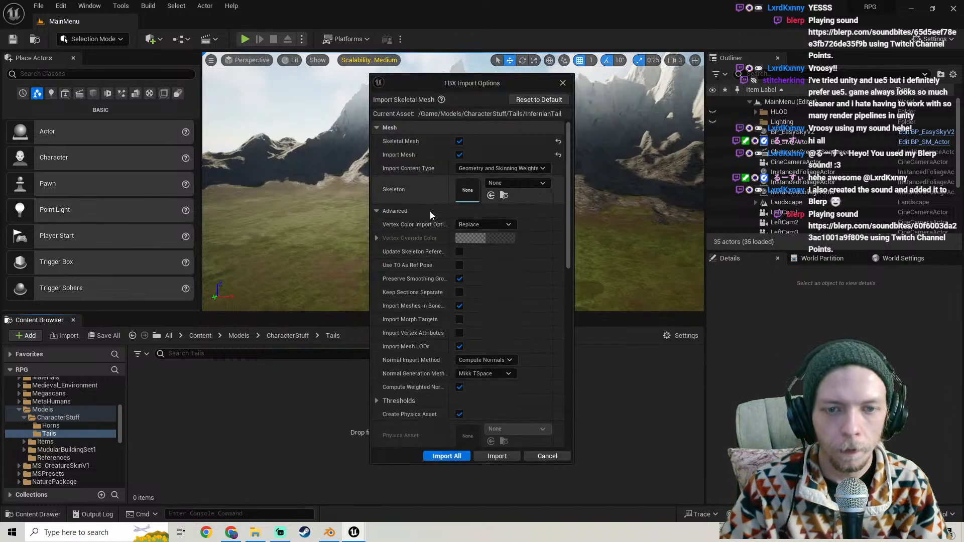
Review the FBX import options, try to import InfernianTail with all its assets, and close the import message and log
scroll(433, 201, down, 5)
scroll(426, 182, down, 12)
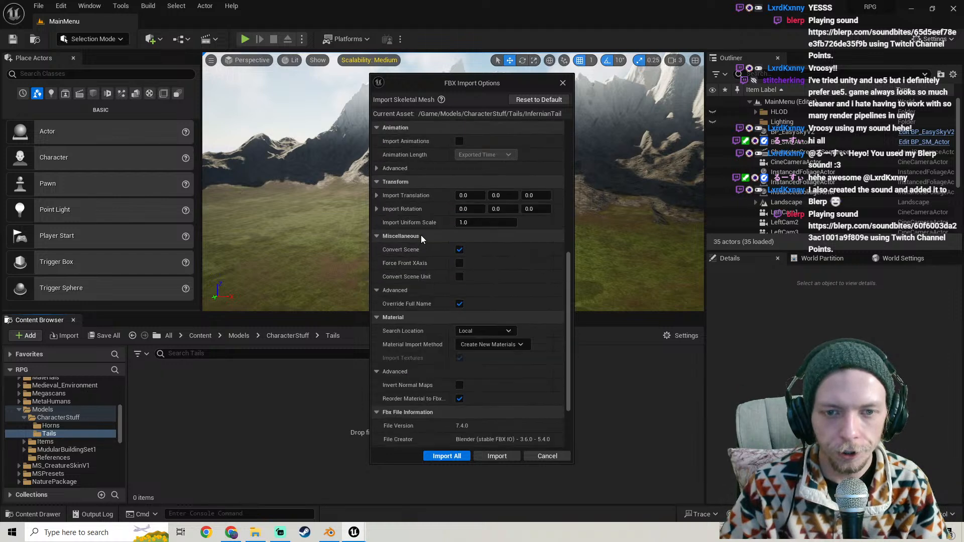
scroll(421, 235, up, 17)
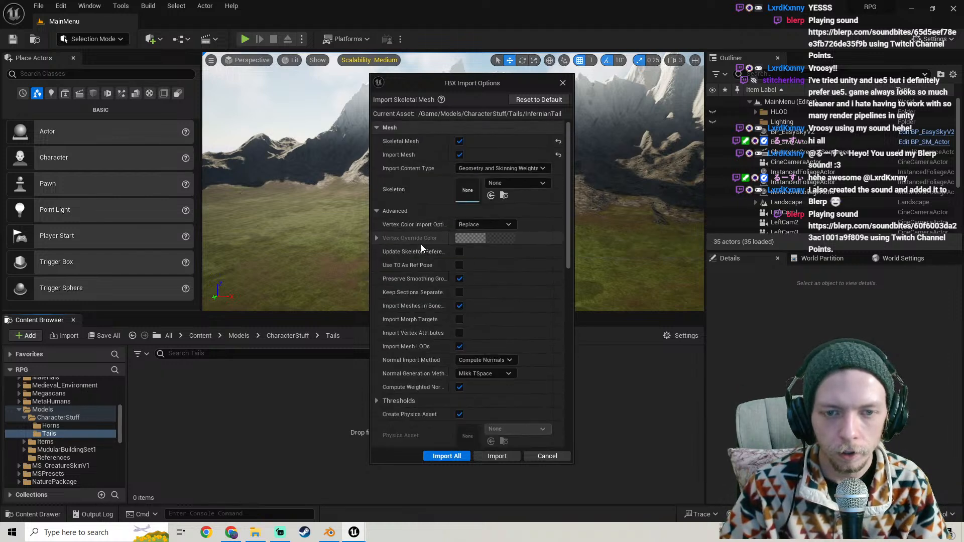
click(443, 455)
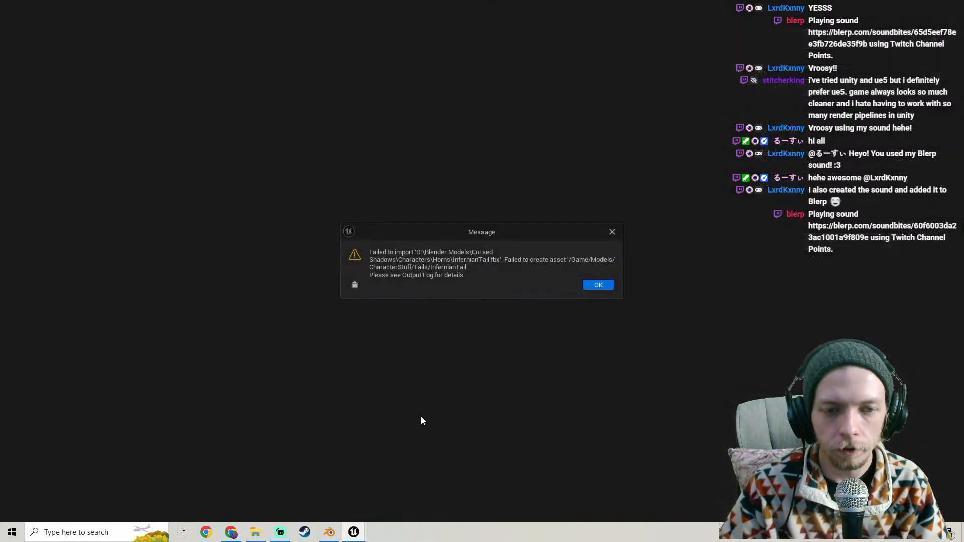
click(594, 287)
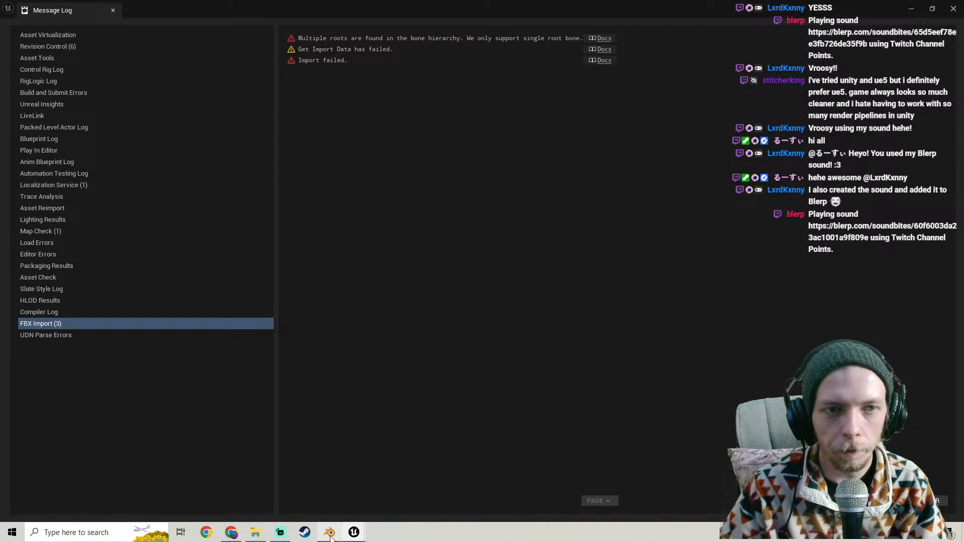
click(953, 8)
Switch to Blender and select the tail's armature to examine its bone chain
click(329, 532)
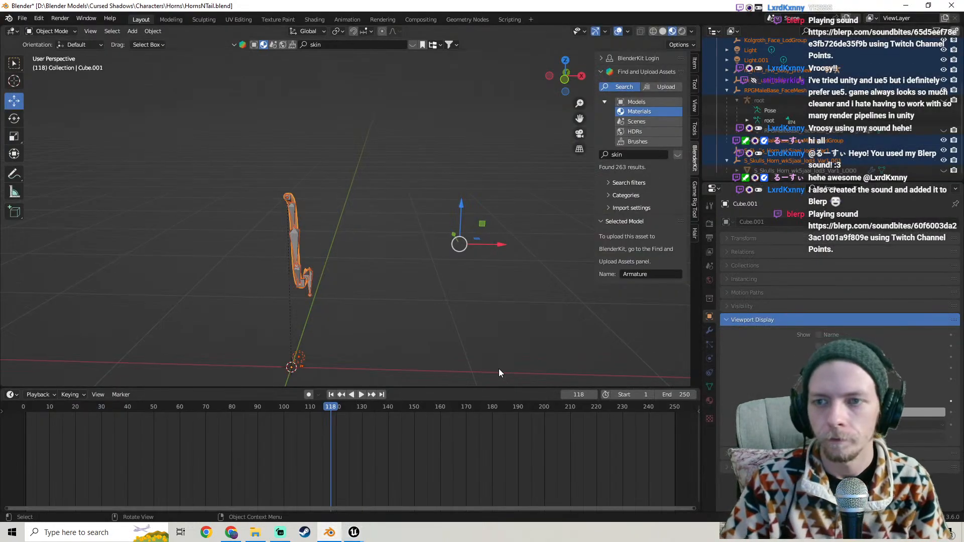
middle_drag(471, 163, 286, 209)
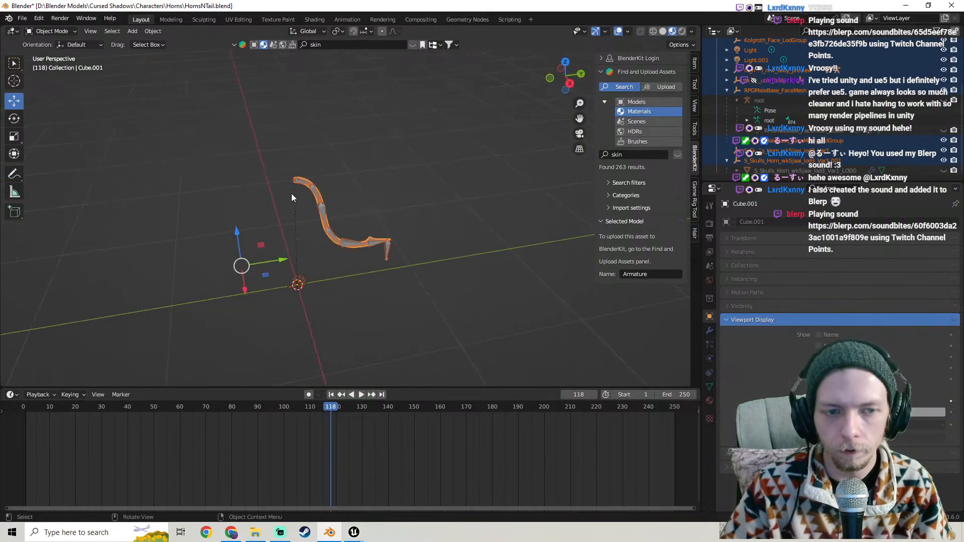
scroll(285, 205, up, 4)
click(253, 153)
middle_drag(338, 165, 480, 212)
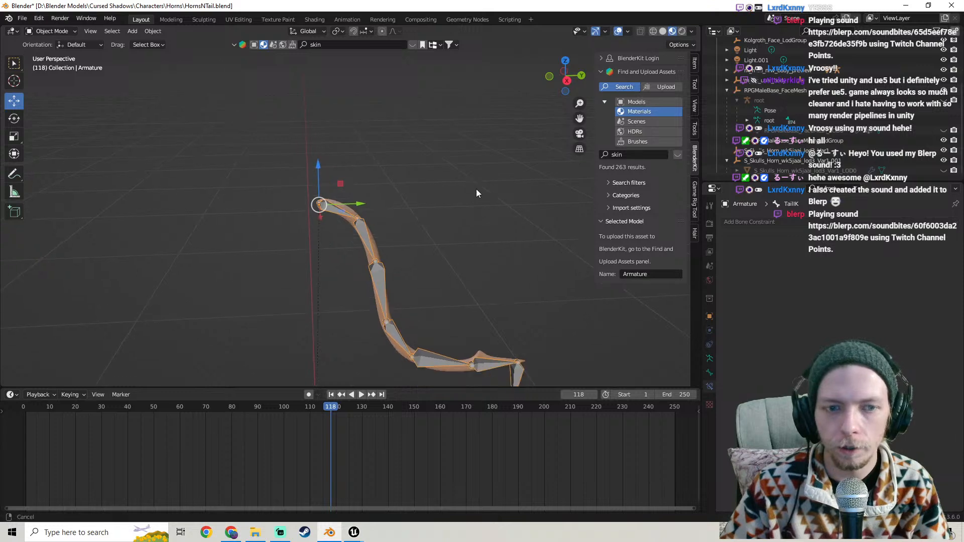
Switch to Unreal Engine's level editor and bring InfernianTail from File Explorer into the Tails folder for import
click(354, 532)
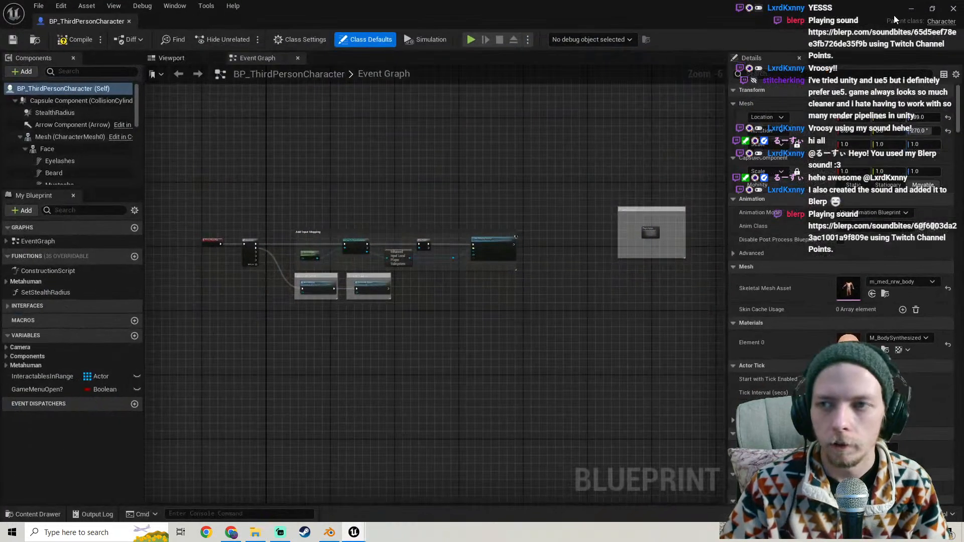
click(906, 9)
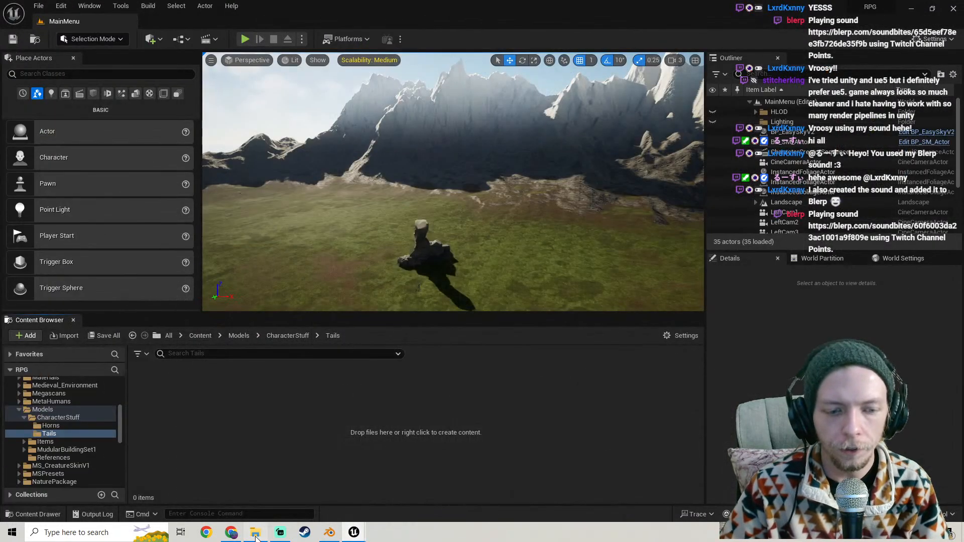
click(256, 533)
drag(578, 223, 296, 407)
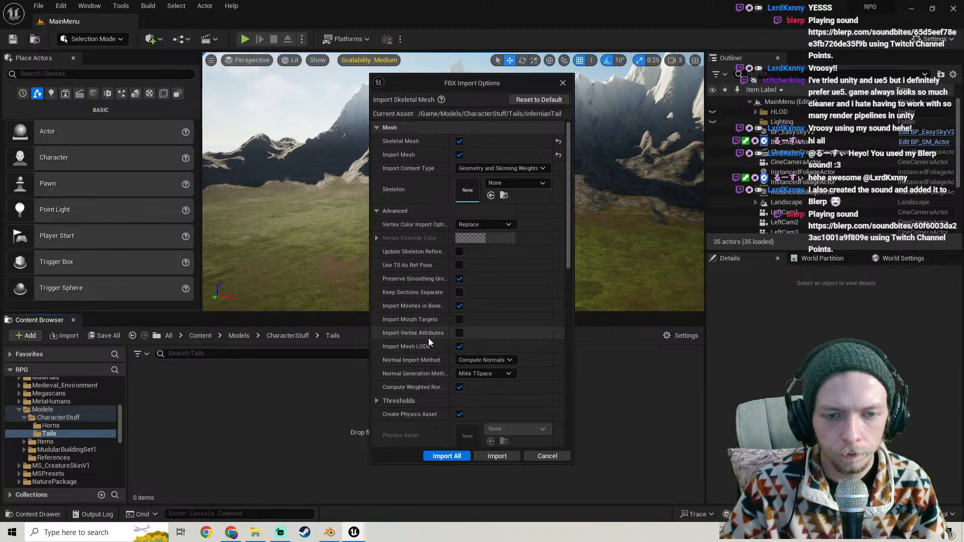
Enable Import Morph Targets, try to import InfernianTail with all its assets, and close the import message and log
click(462, 316)
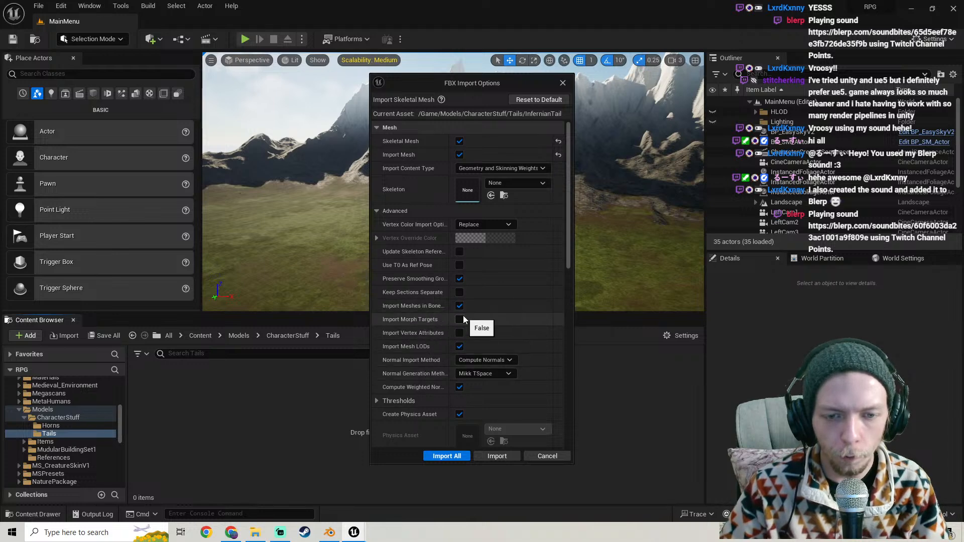
click(447, 456)
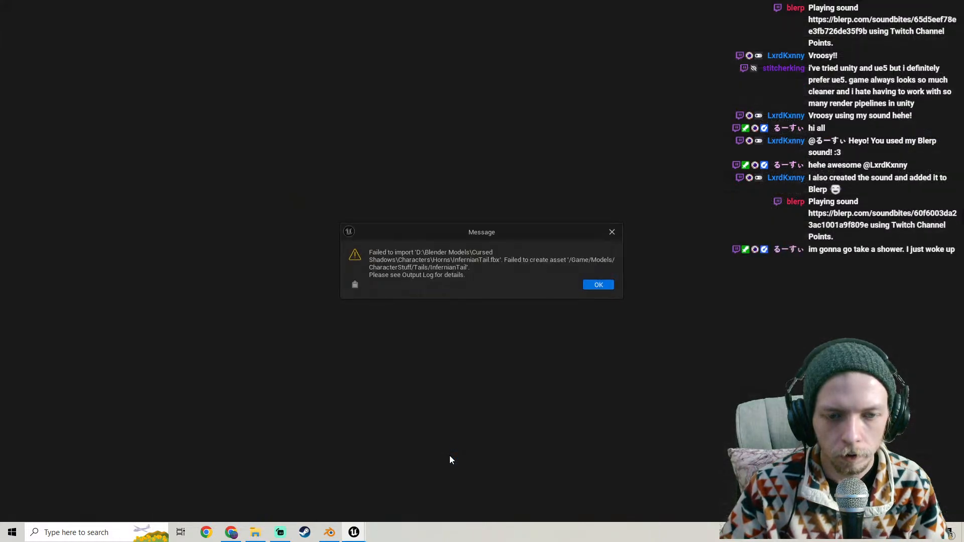
click(597, 285)
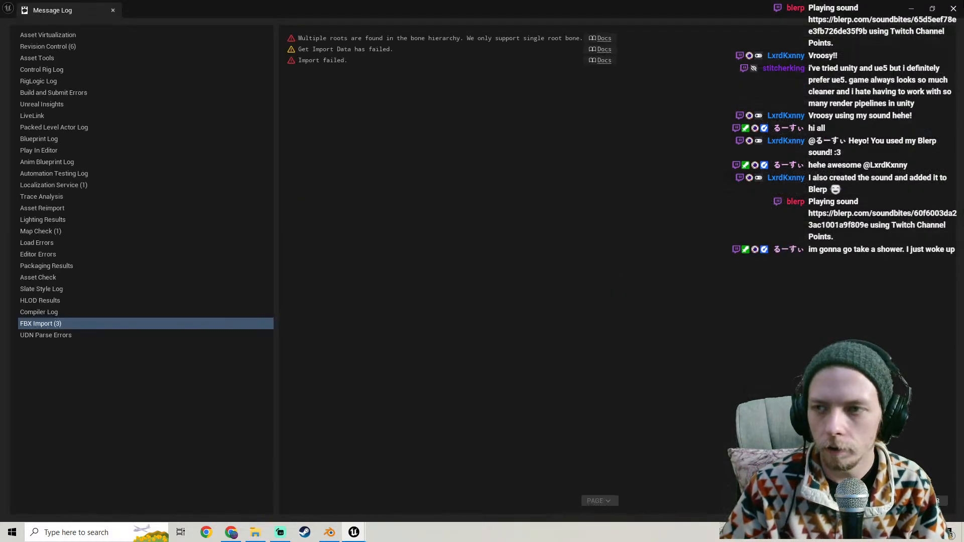
click(953, 9)
Switch to Blender, select the tail's armature and expand Armature.001 to examine its top-level bones
click(329, 532)
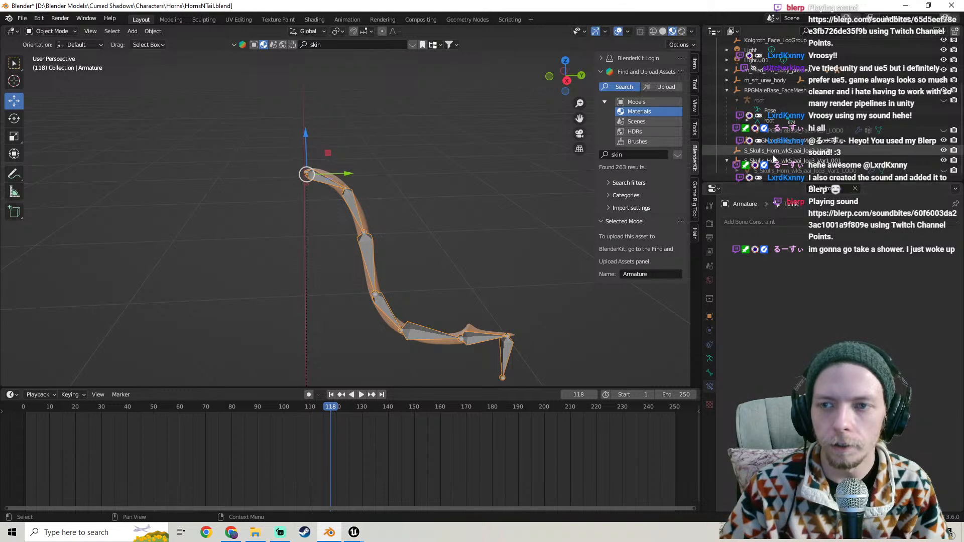
click(772, 99)
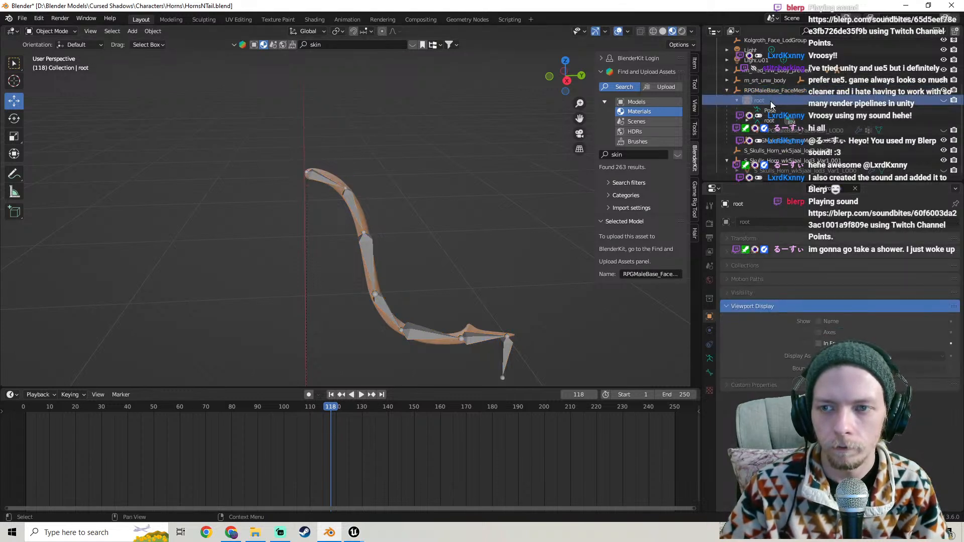
click(331, 182)
scroll(383, 186, down, 13)
scroll(384, 186, up, 10)
scroll(387, 189, up, 3)
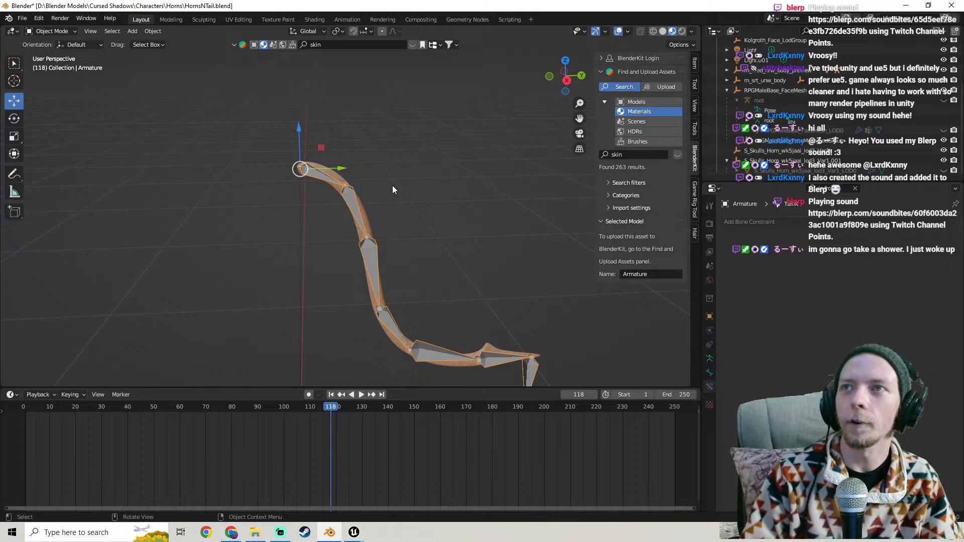
middle_drag(396, 155, 502, 200)
scroll(724, 95, up, 5)
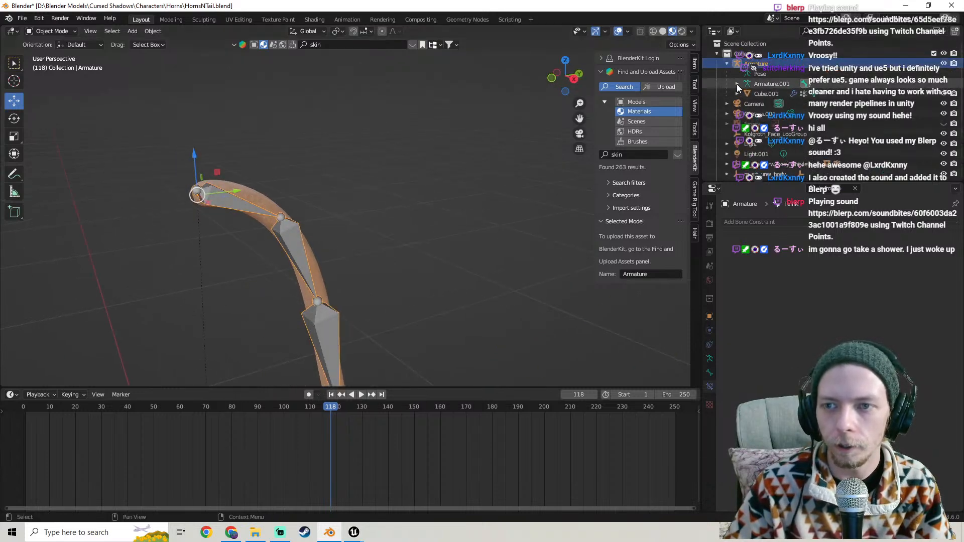
click(736, 83)
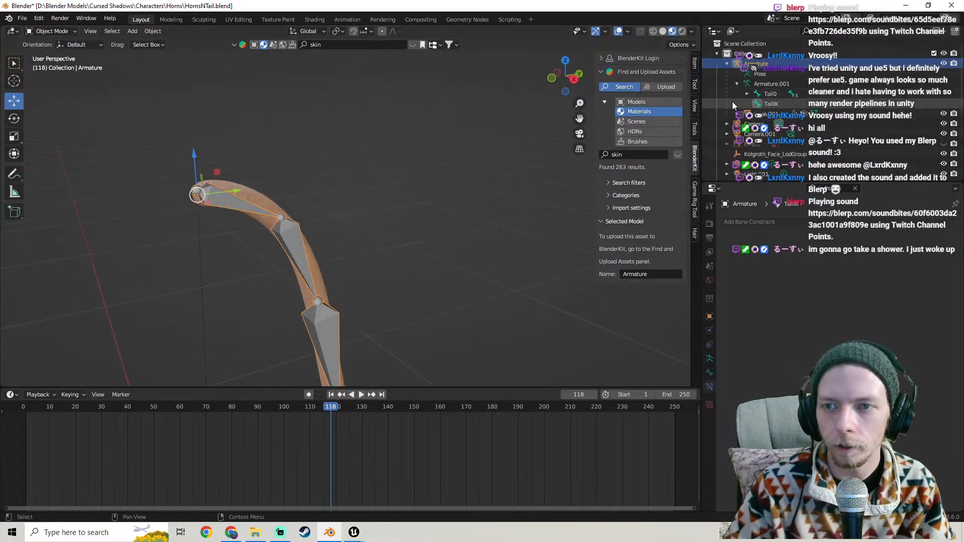
Rename the tail's Armature object as Root and save the Blender file
double_click(762, 66)
text(Root)
key(Return)
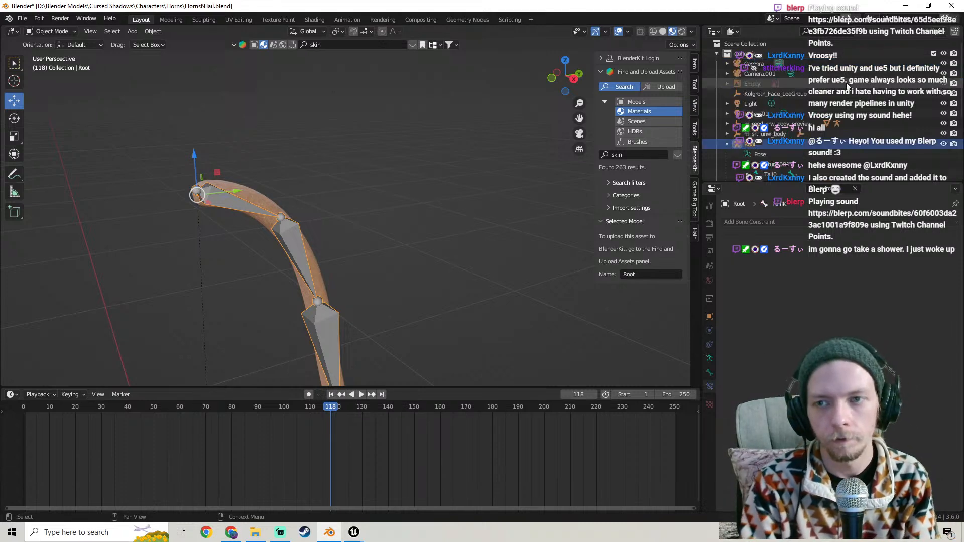
scroll(794, 128, down, 4)
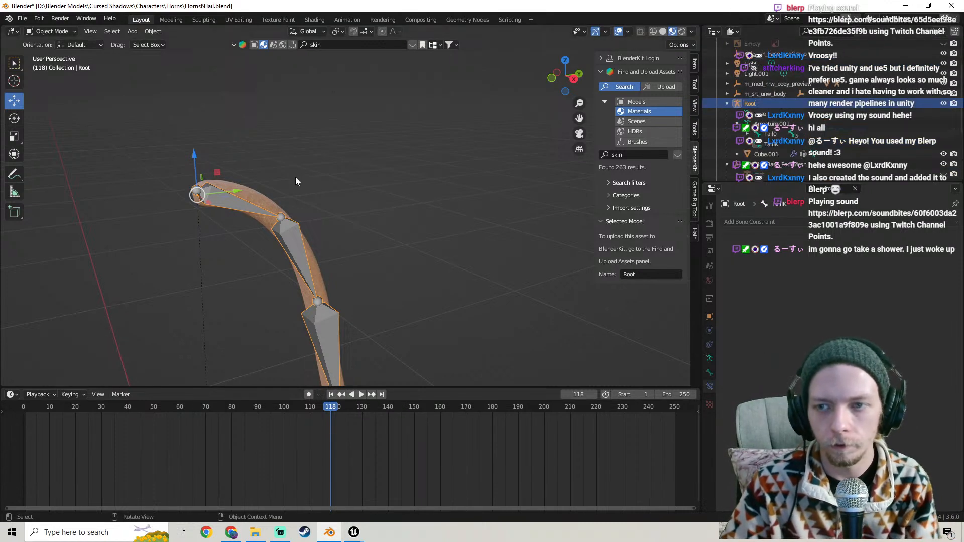
click(22, 18)
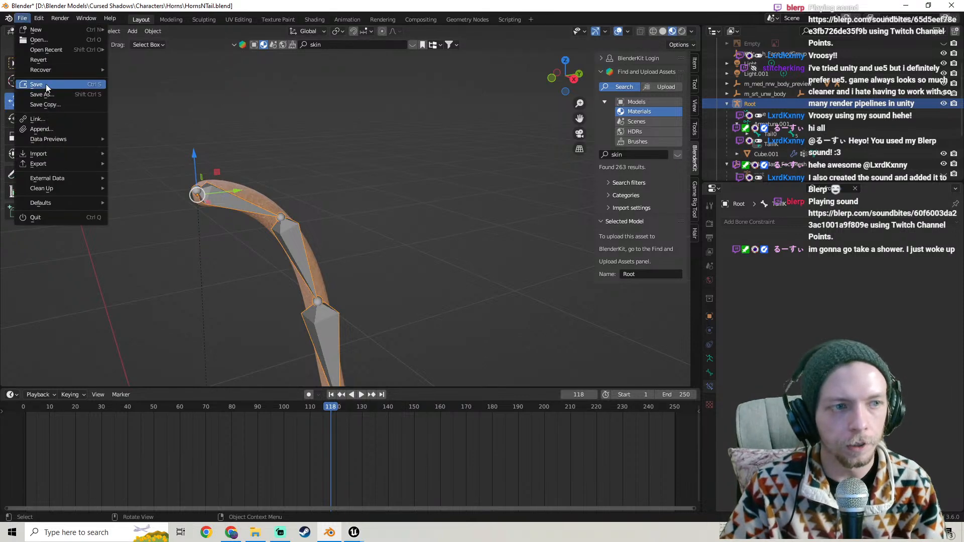
click(46, 83)
Hide the Light object and select all the remaining visible objects, including the tail mesh and its Root armature
scroll(409, 251, down, 3)
click(404, 235)
key(a)
scroll(314, 182, down, 8)
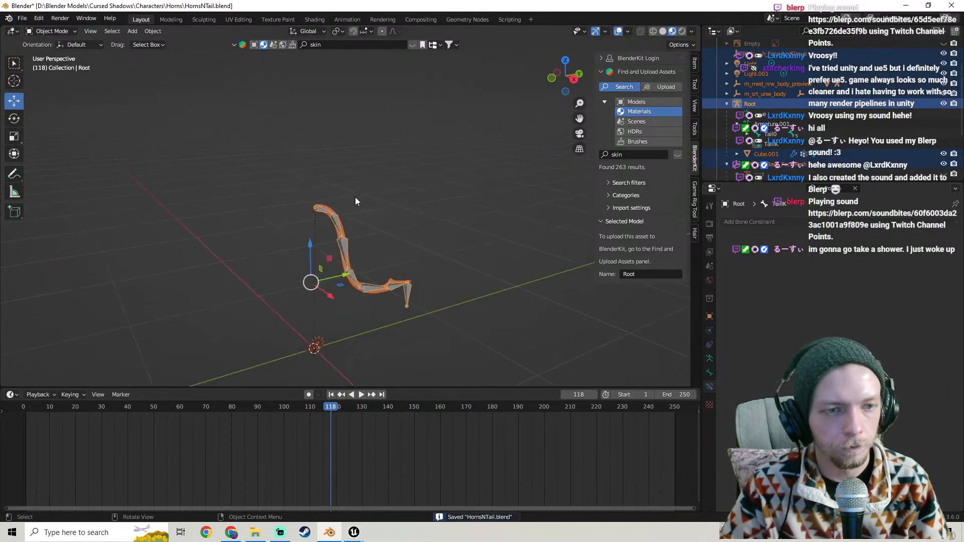
scroll(380, 215, up, 4)
middle_drag(410, 230, 485, 218)
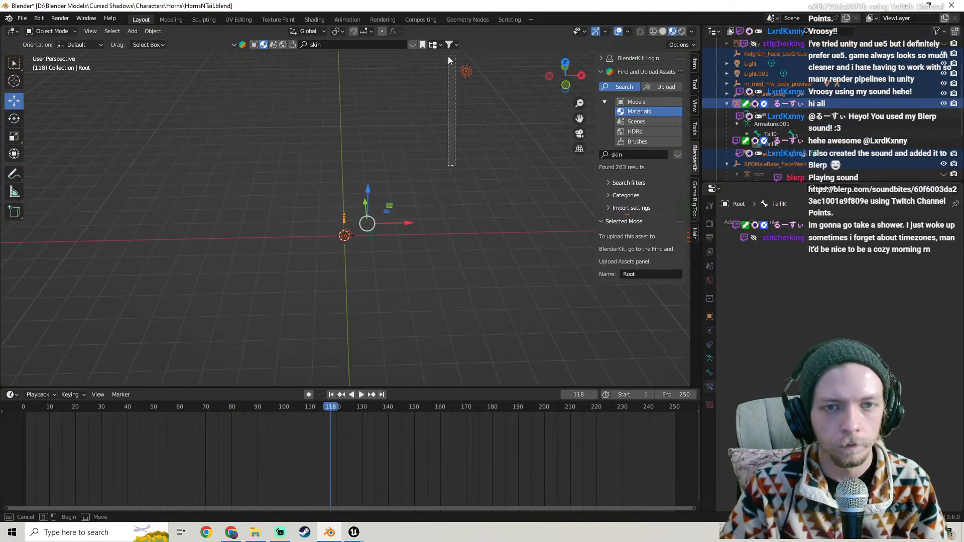
click(461, 71)
click(342, 235)
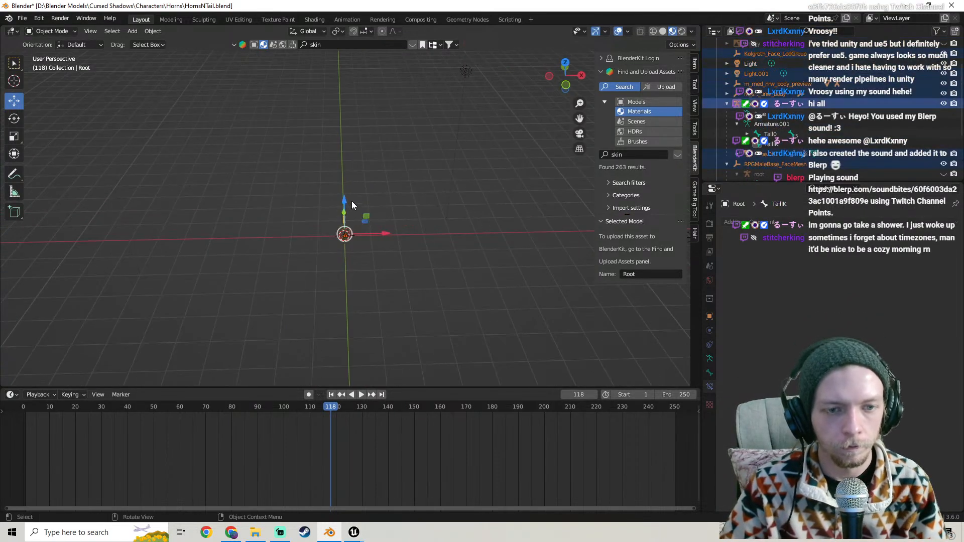
click(481, 222)
key(h)
click(413, 134)
key(h)
scroll(359, 182, up, 4)
middle_drag(375, 190, 429, 181)
key(a)
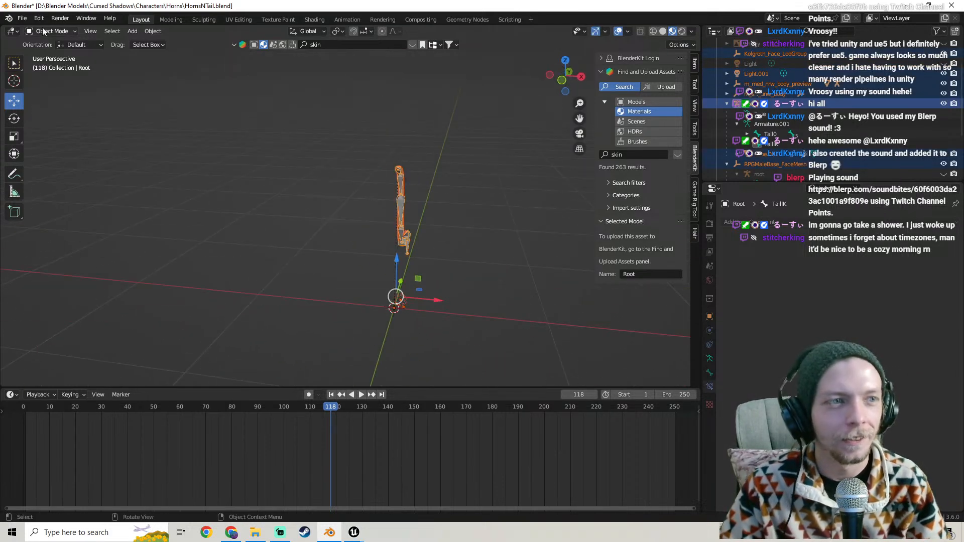
Export the selected objects as FBX to the Horns folder, overwriting InfernianTail.fbx
click(22, 18)
mouse_move(76, 164)
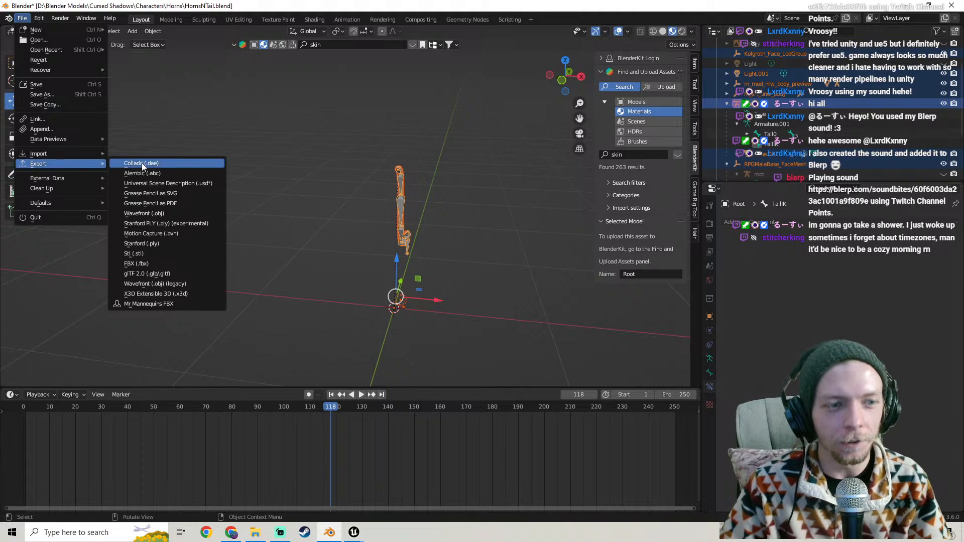
click(163, 263)
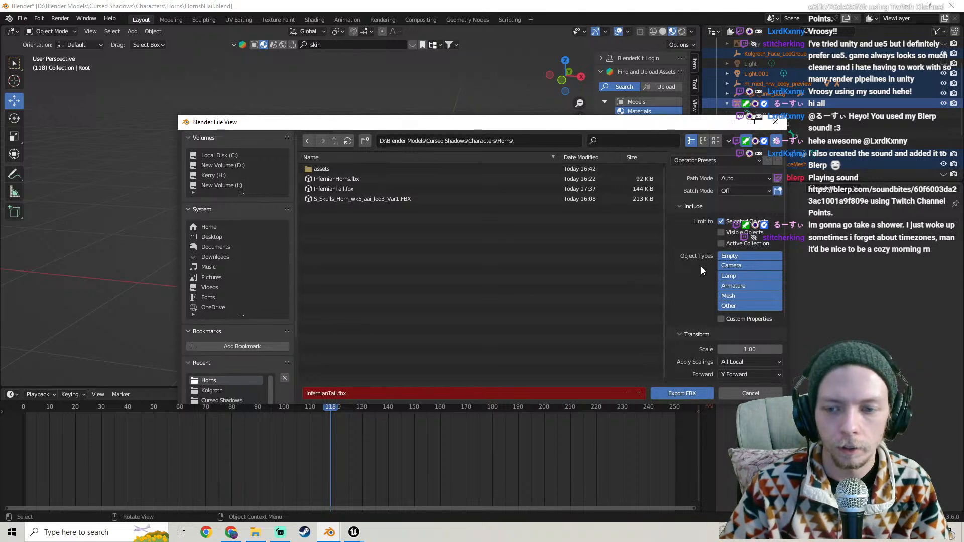
scroll(698, 258, down, 4)
click(681, 351)
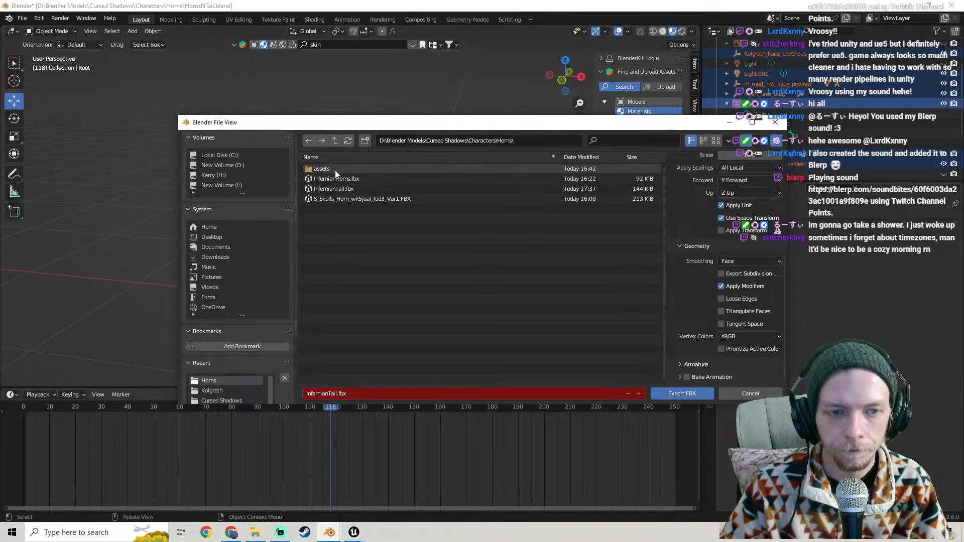
click(681, 393)
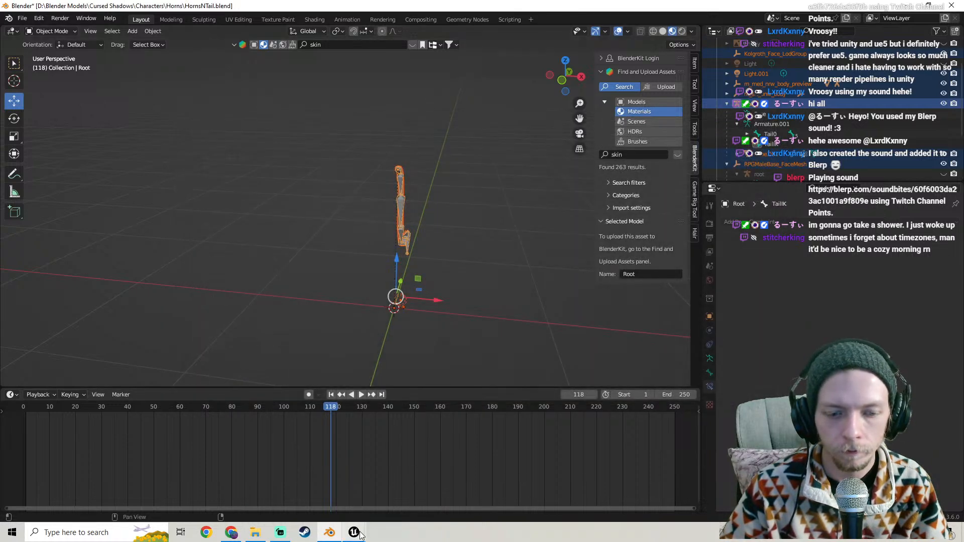
Switch to Unreal Engine and import the re-exported InfernianTail from File Explorer into the Tails folder with all its assets
click(326, 491)
click(255, 532)
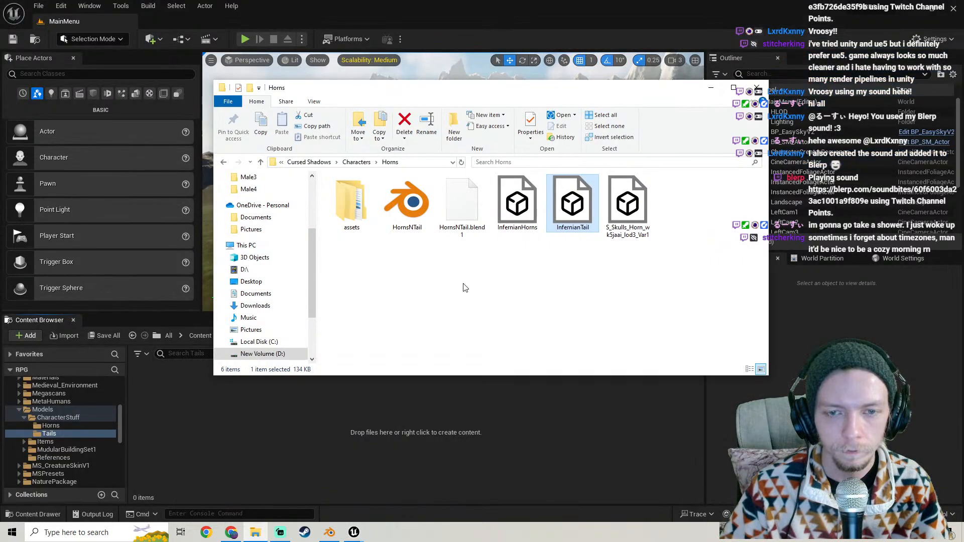
drag(569, 209, 296, 436)
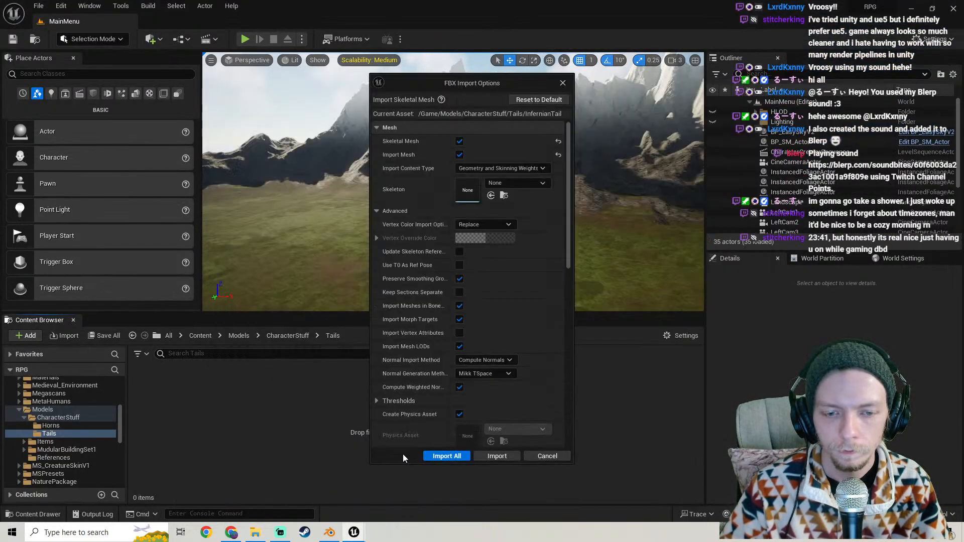
click(437, 455)
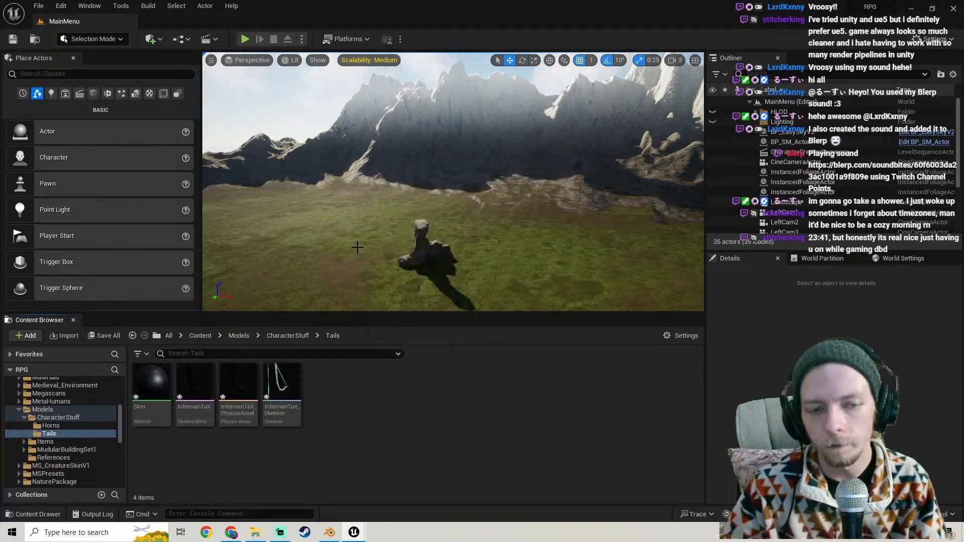
Open InfernianTail_Skeleton, inspect the tail mesh from the side, and save the skeleton
double_click(278, 408)
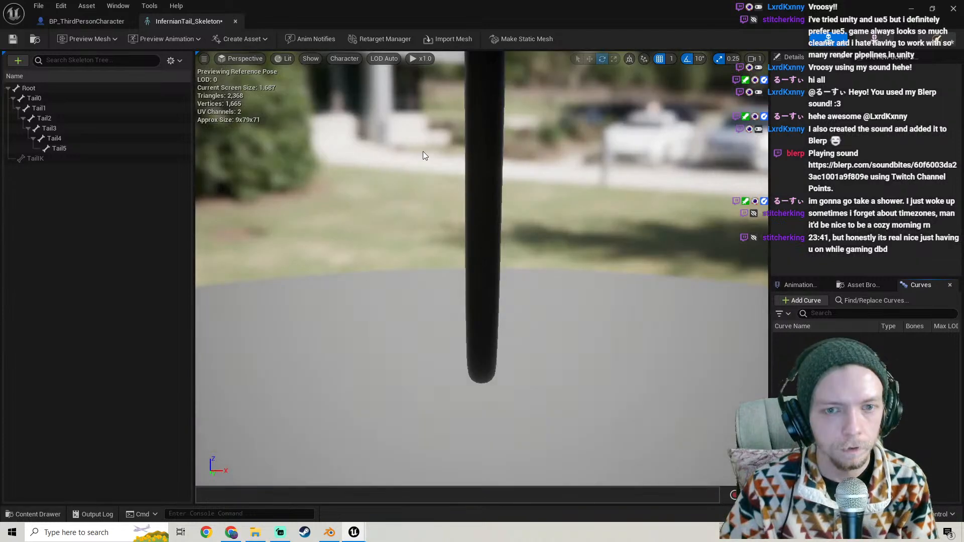
right_drag(423, 151, 392, 146)
key(w)
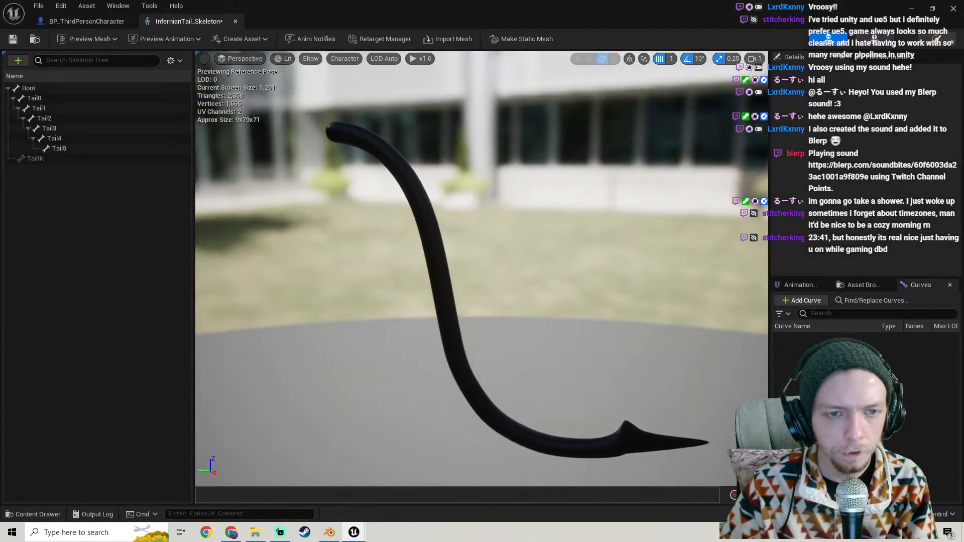
scroll(443, 198, down, 2)
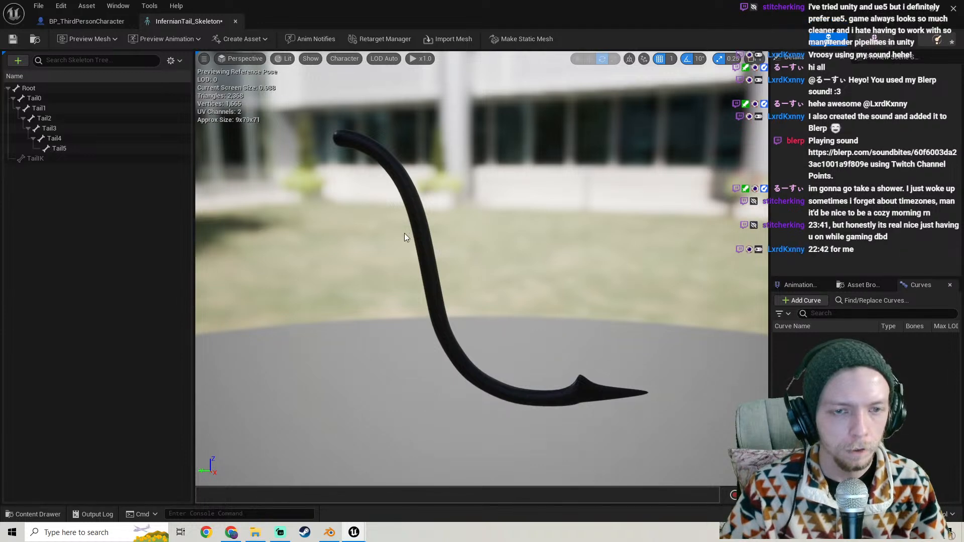
click(13, 38)
Switch to Blender and select the Cube.001 tail mesh to examine it together with its bones
click(329, 532)
middle_drag(375, 222, 234, 199)
click(51, 32)
click(327, 156)
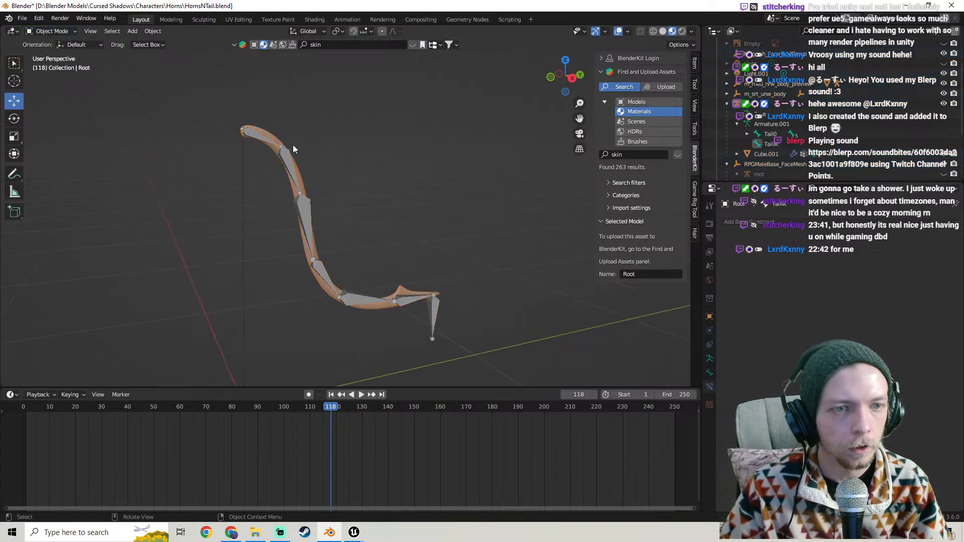
click(271, 137)
middle_drag(330, 140, 309, 95)
scroll(241, 103, up, 2)
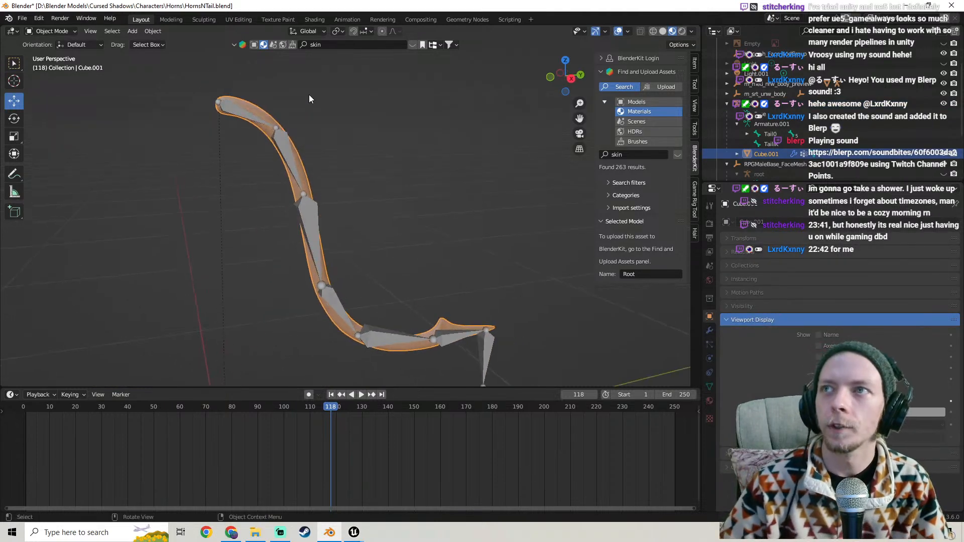
middle_drag(389, 119, 342, 124)
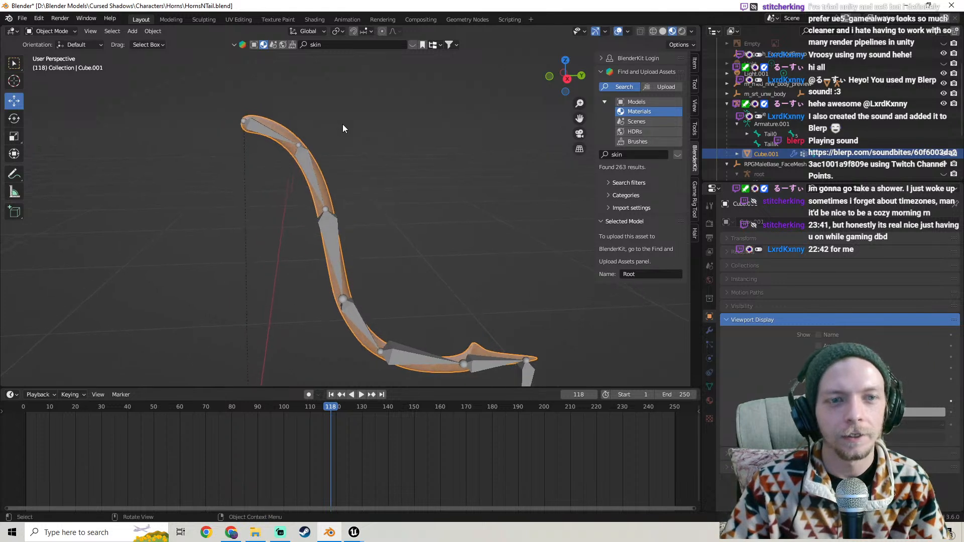
click(21, 18)
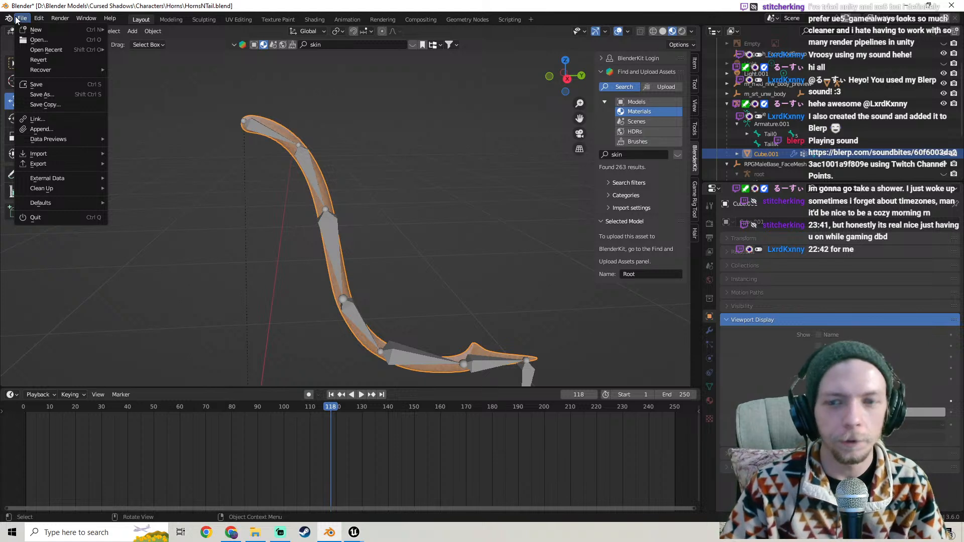
mouse_move(8, 20)
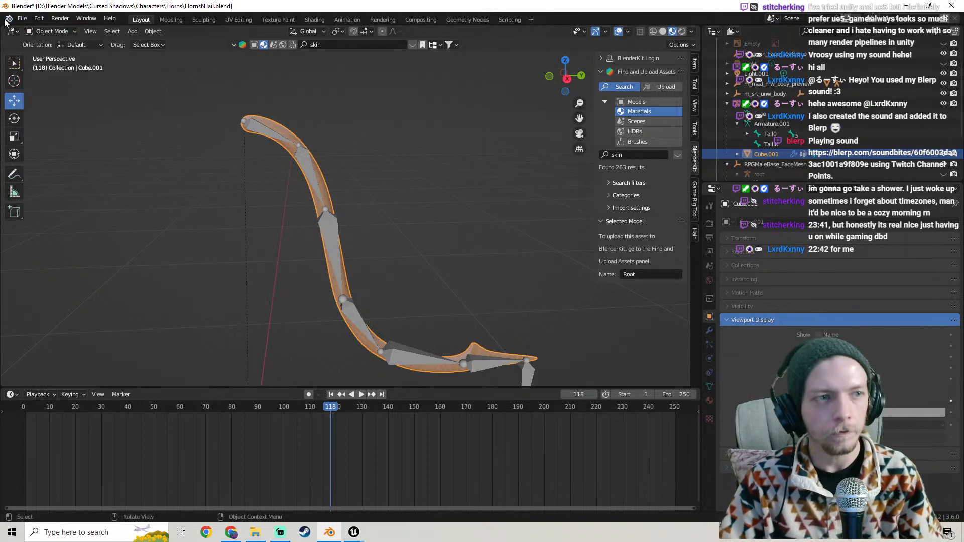
click(22, 18)
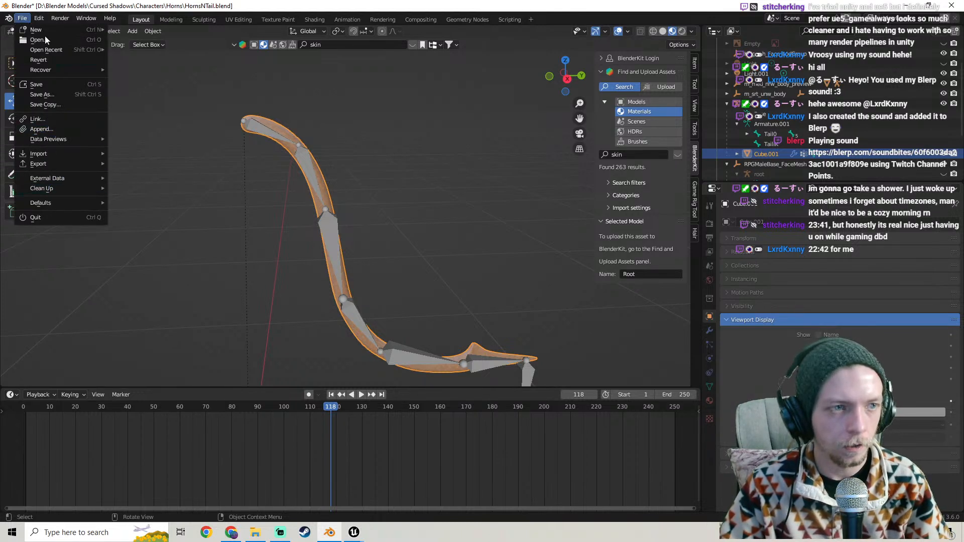
click(74, 32)
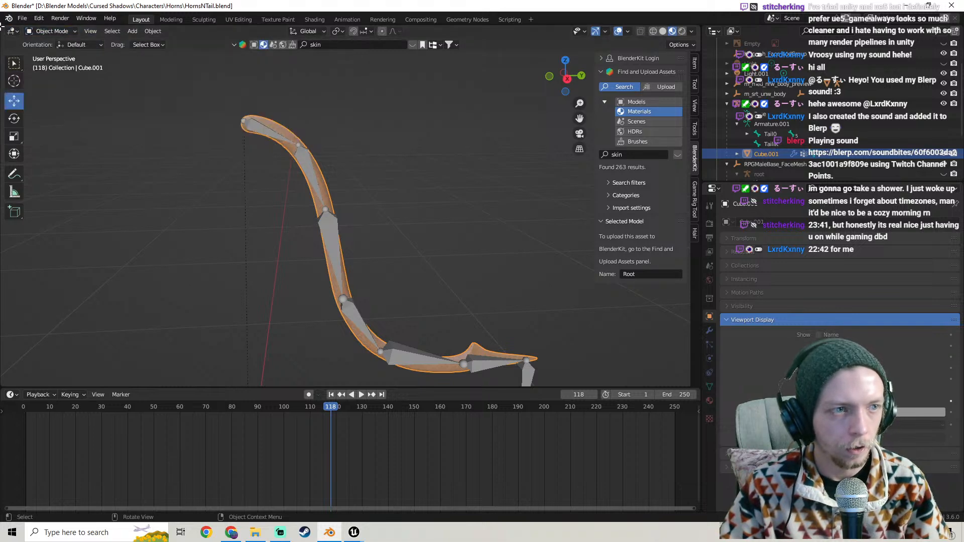
Split the 3D viewport into two side-by-side areas and change one of them to the UV Editor
click(357, 45)
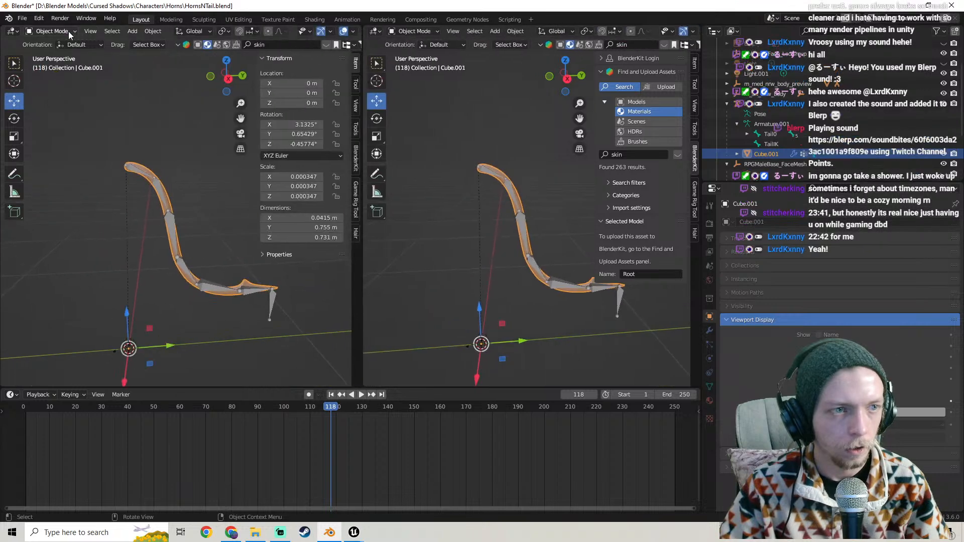
click(62, 31)
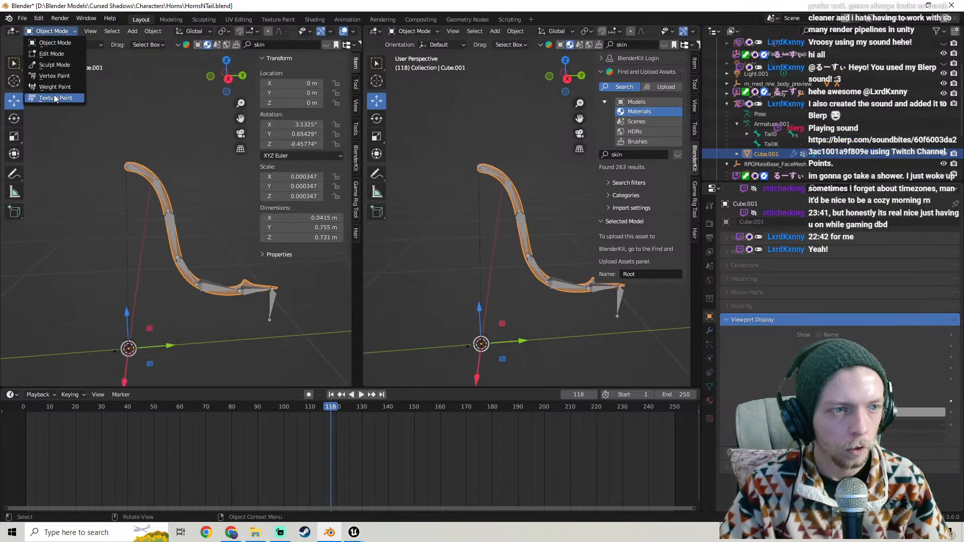
click(12, 31)
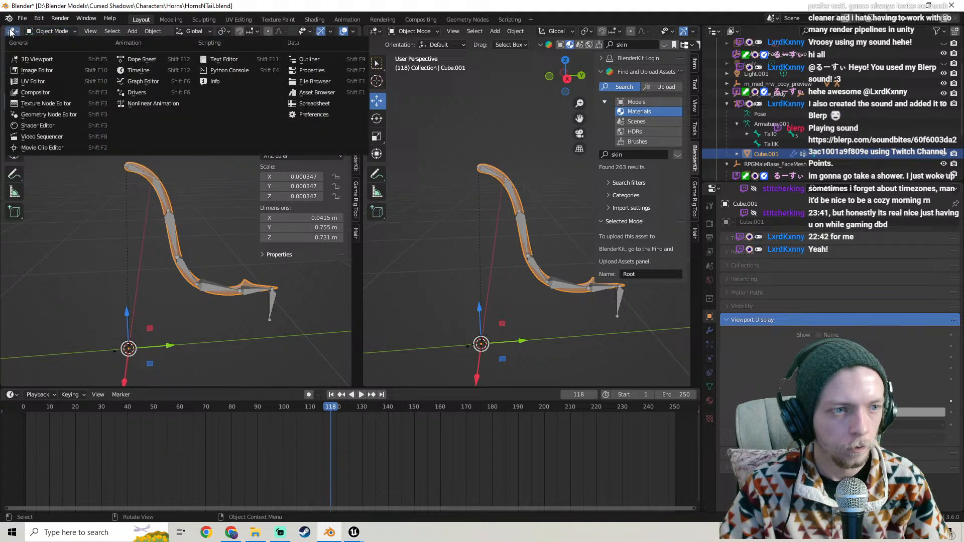
click(32, 82)
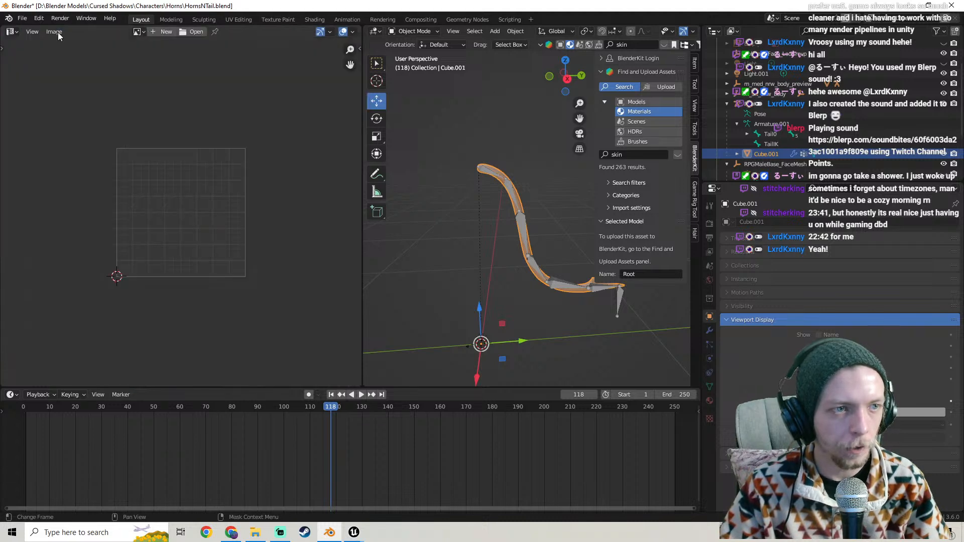
click(201, 32)
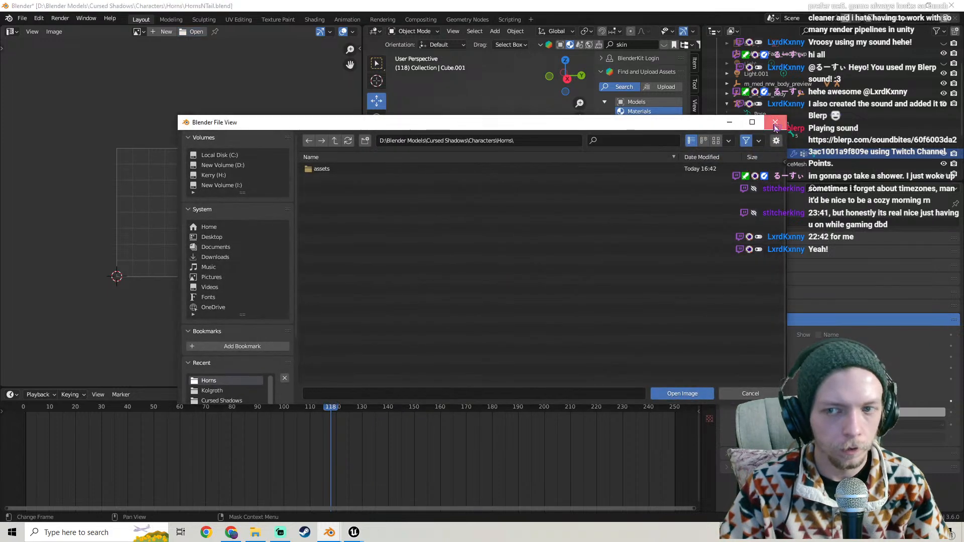
key(Escape)
Check the Cube.001 tail mesh's UV layout in Edit Mode and, back in Object Mode, display skin-2_diffuse.jpg in the UV Editor
click(516, 188)
scroll(518, 190, up, 5)
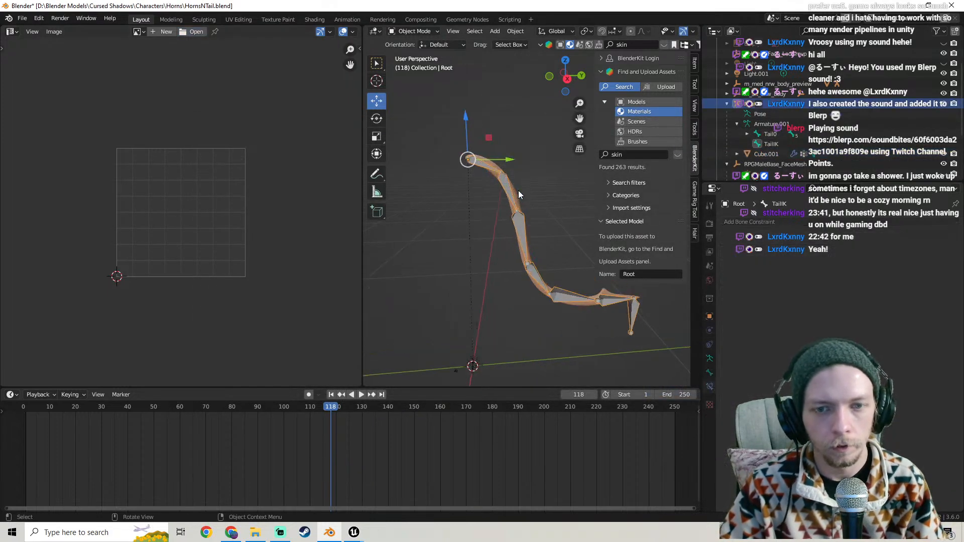
click(498, 168)
key(Tab)
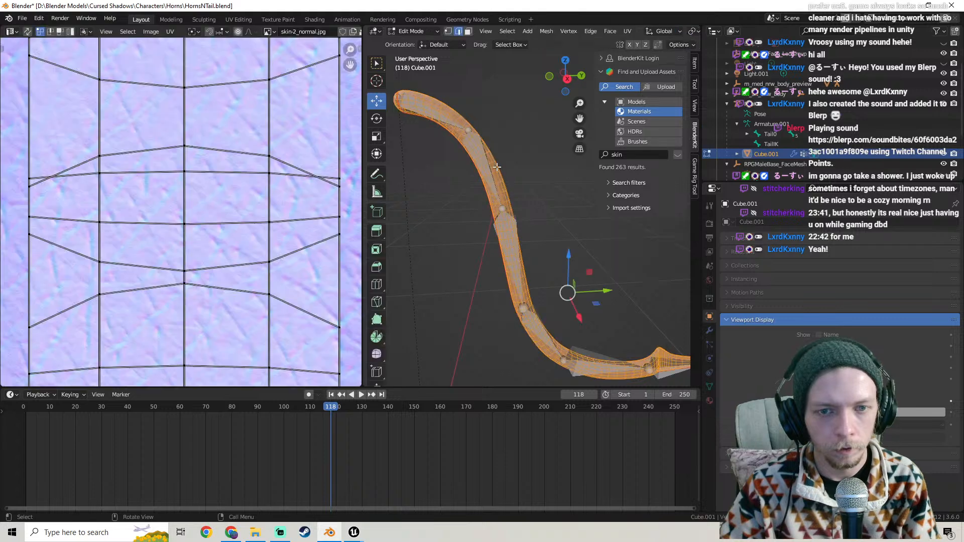
scroll(167, 201, down, 10)
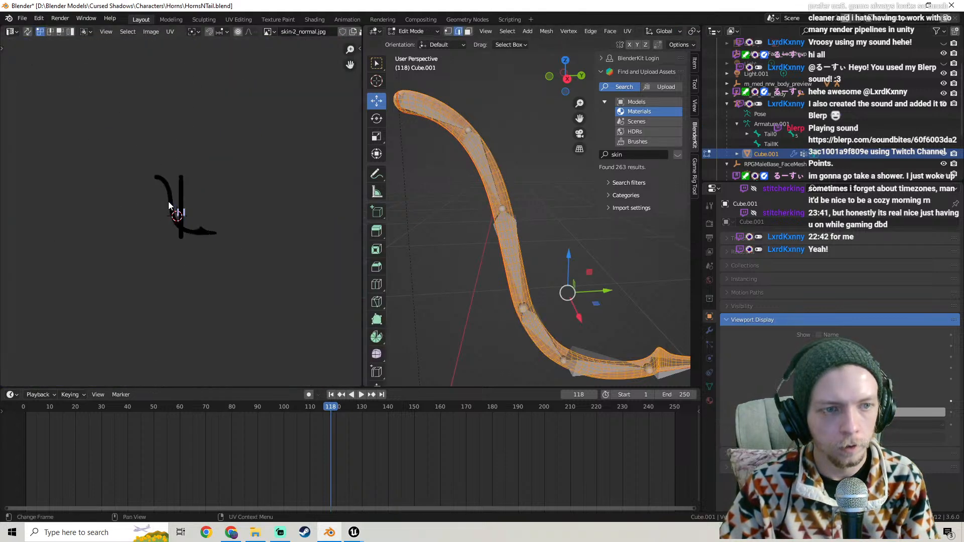
key(Tab)
key(Home)
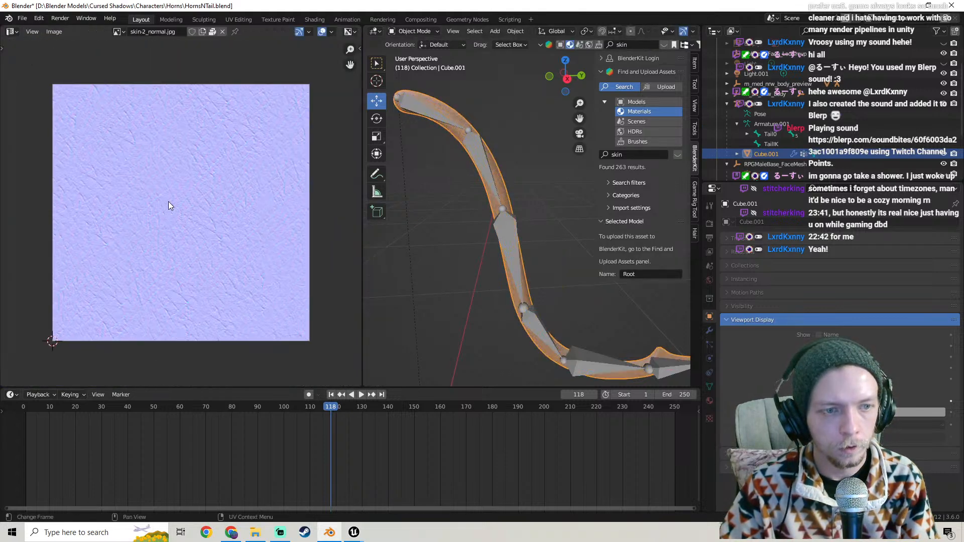
click(119, 31)
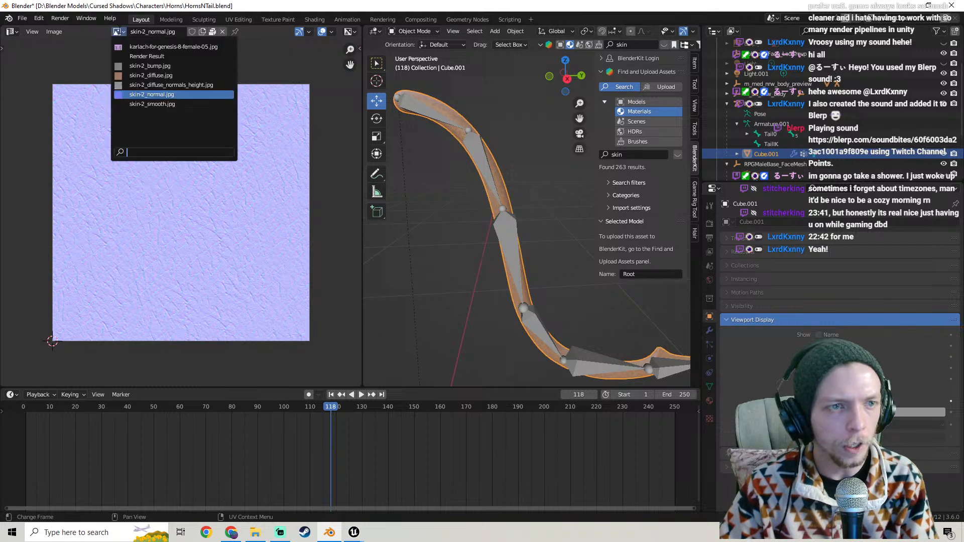
click(145, 76)
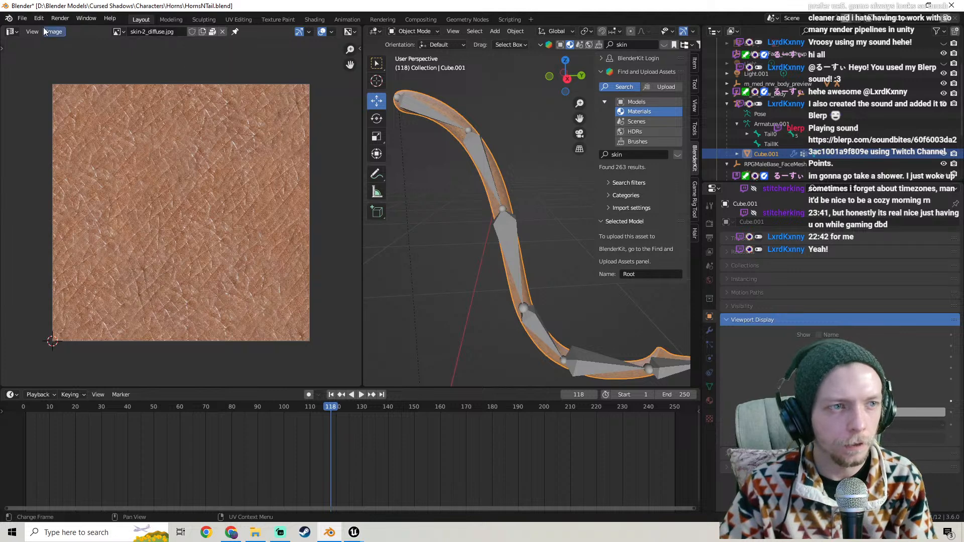
click(14, 32)
key(Escape)
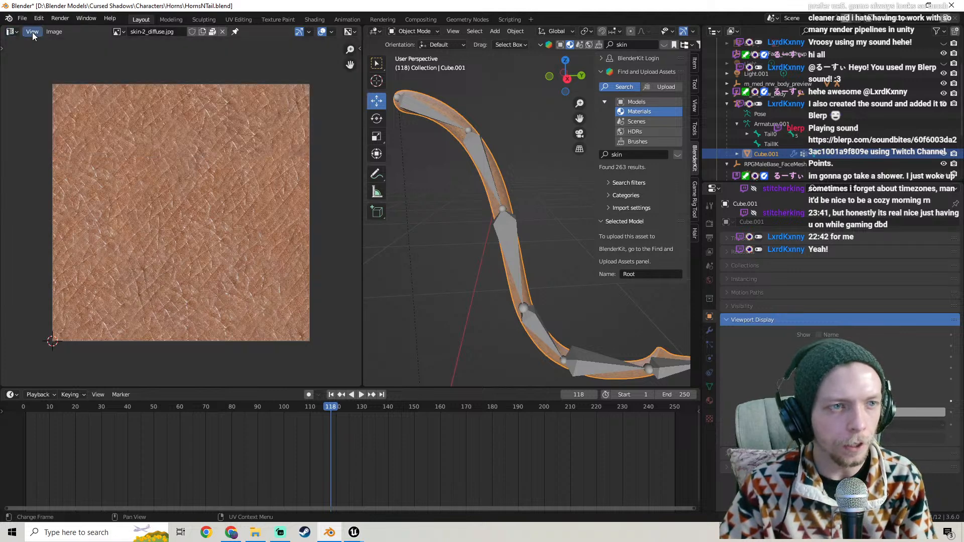
click(34, 32)
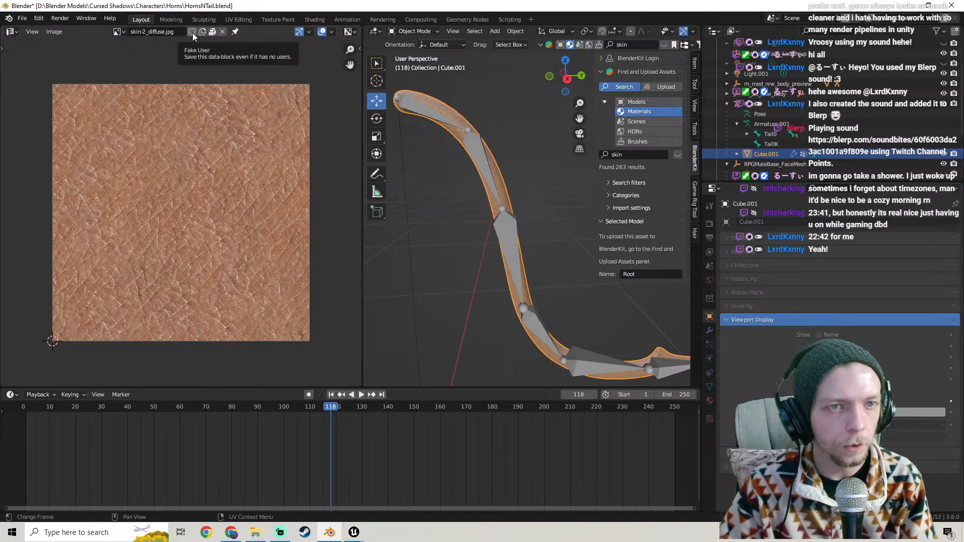
click(117, 32)
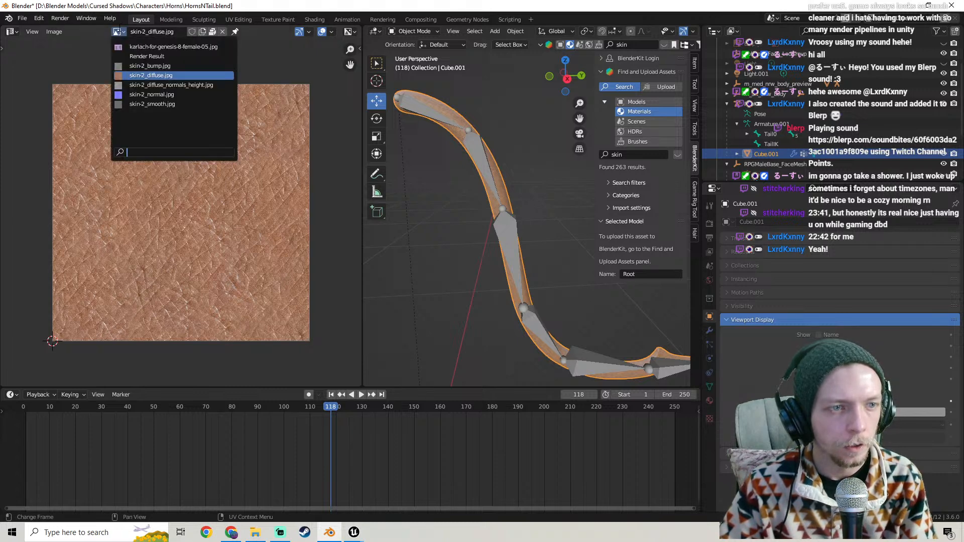
click(120, 31)
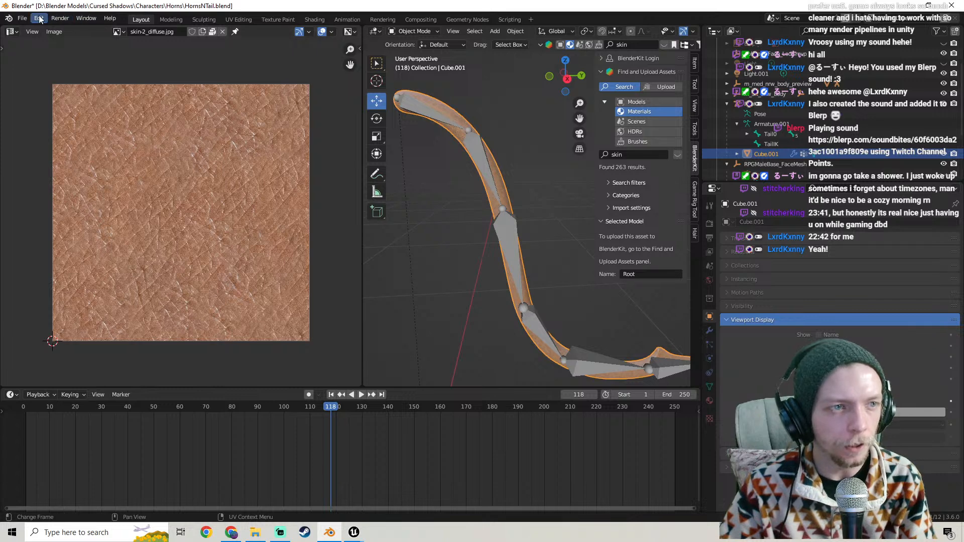
scroll(199, 145, down, 1)
scroll(181, 203, down, 2)
scroll(184, 194, up, 3)
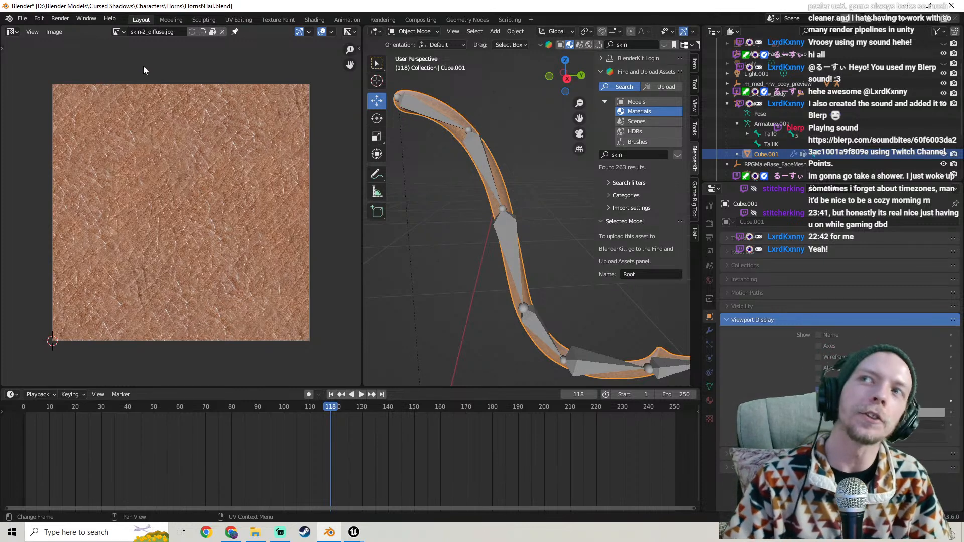
scroll(196, 141, down, 2)
mouse_move(195, 127)
middle_down()
mouse_move(217, 128)
mouse_move(207, 131)
middle_up()
scroll(209, 125, up, 2)
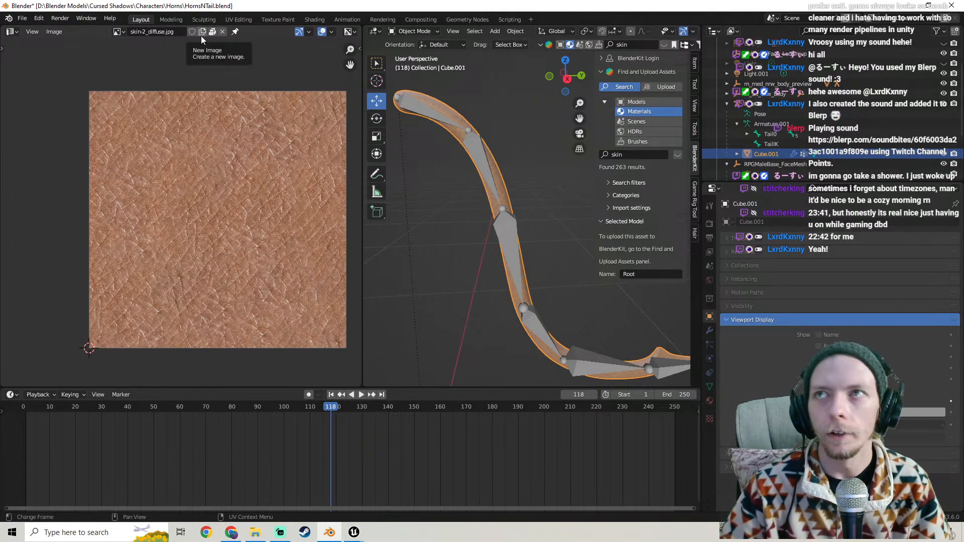
click(116, 32)
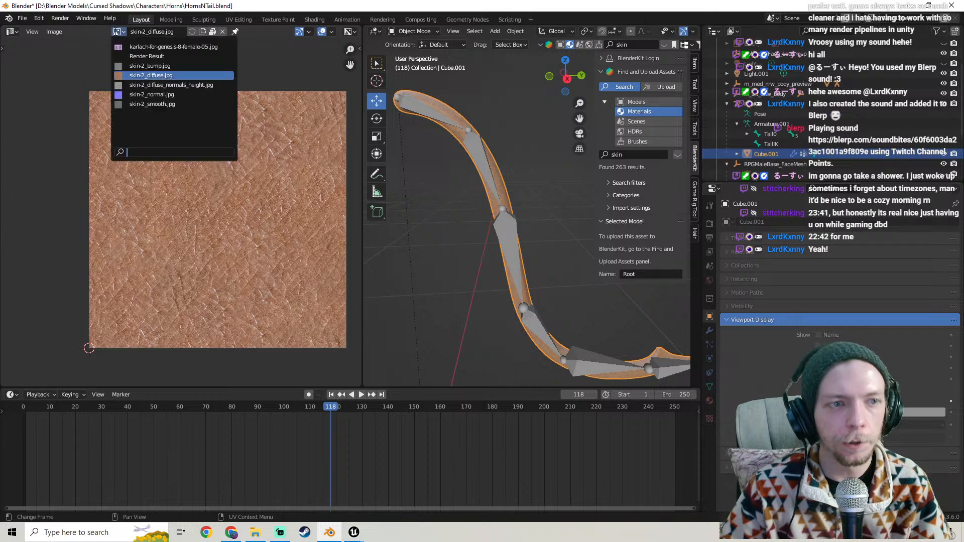
click(115, 33)
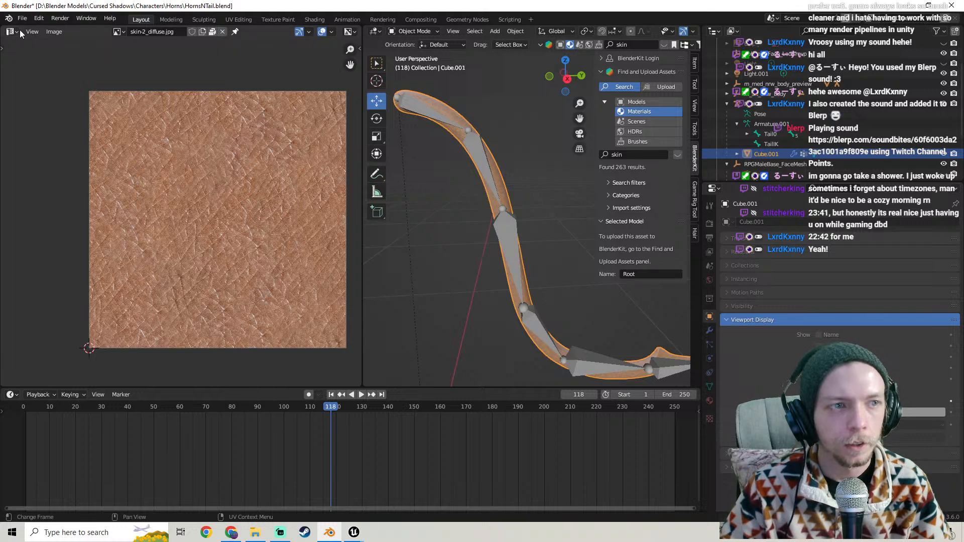
Save the displayed texture as skin-2_diffuse.jpg in D:\Blender Models\Cursed Shadows\Characters\Horns
click(53, 31)
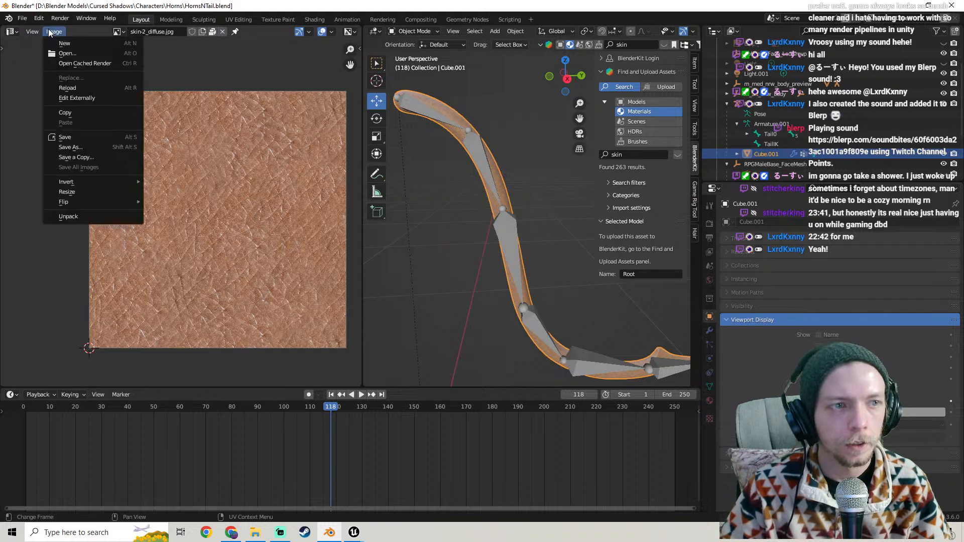
click(74, 147)
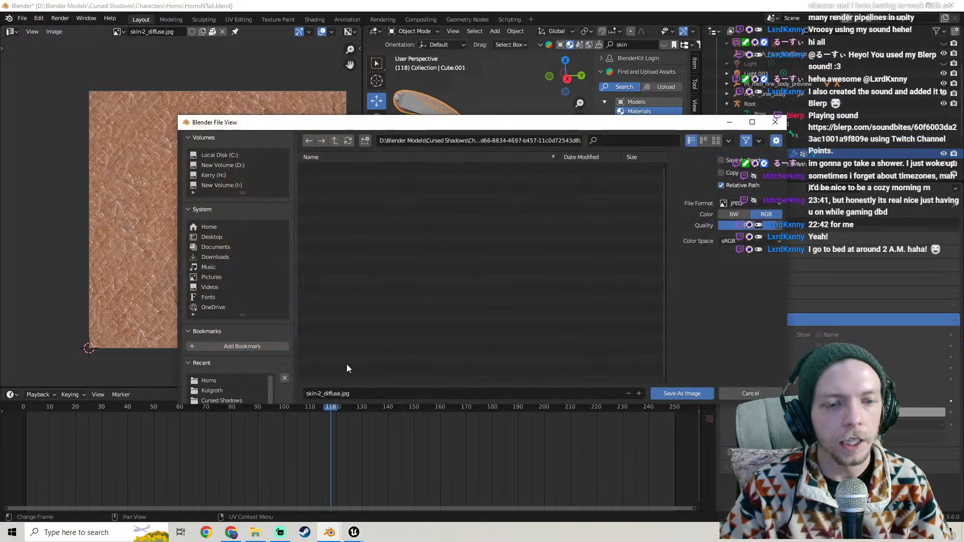
click(235, 166)
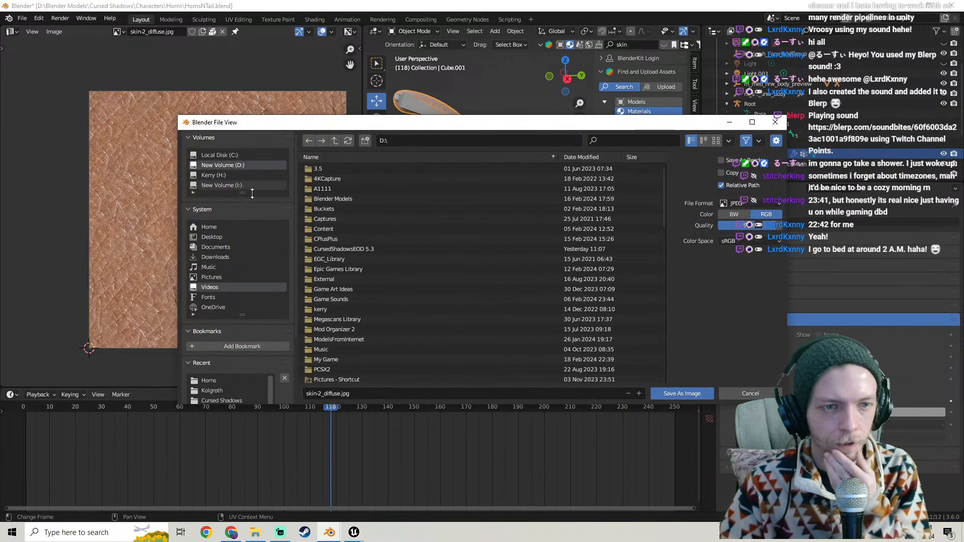
double_click(337, 199)
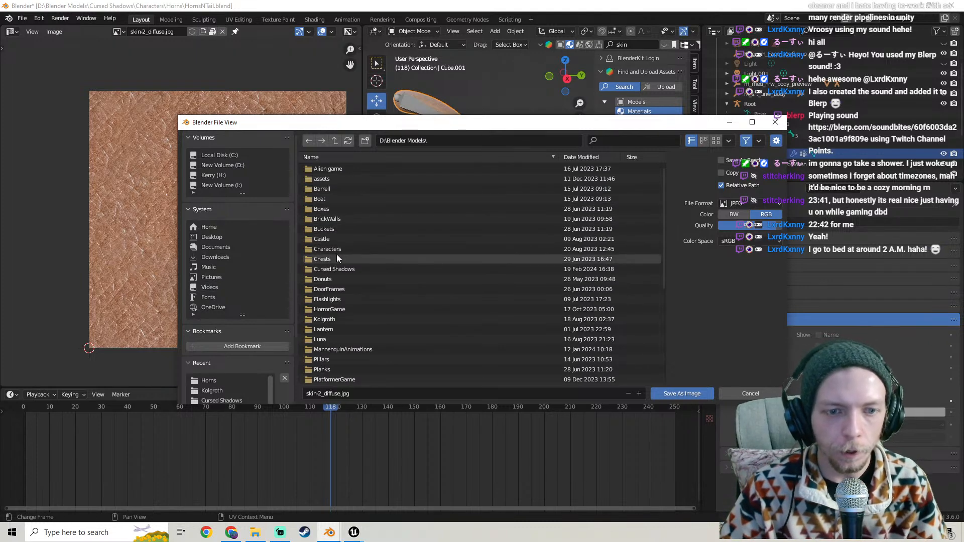
double_click(334, 269)
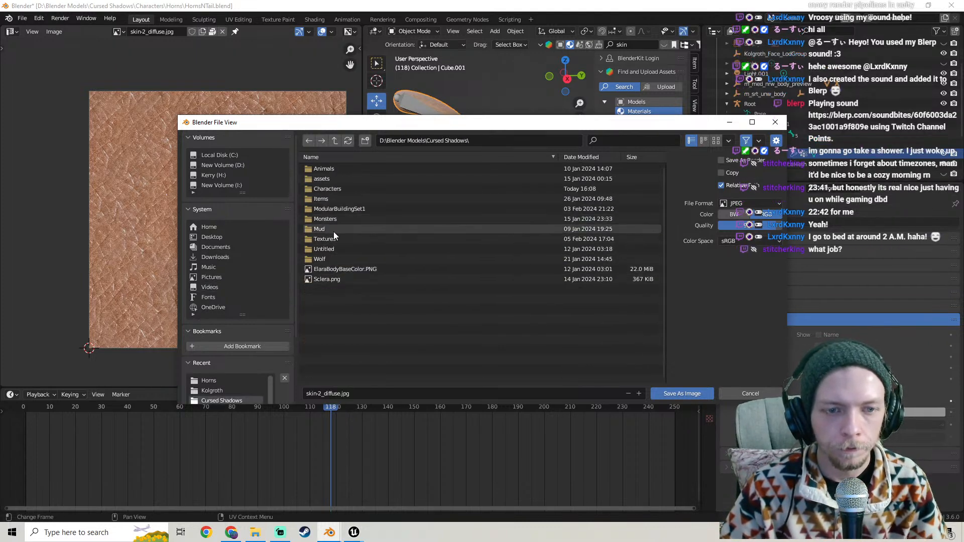
double_click(340, 187)
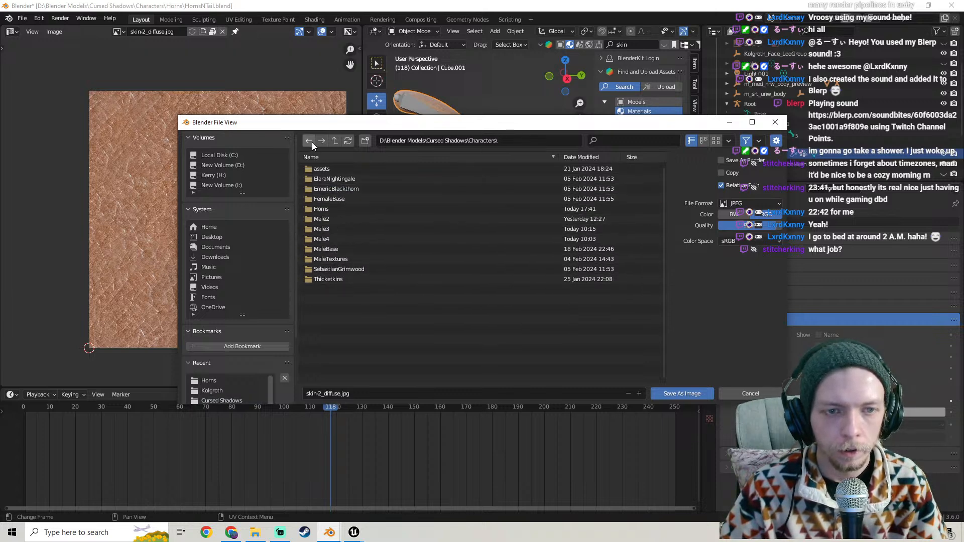
double_click(333, 209)
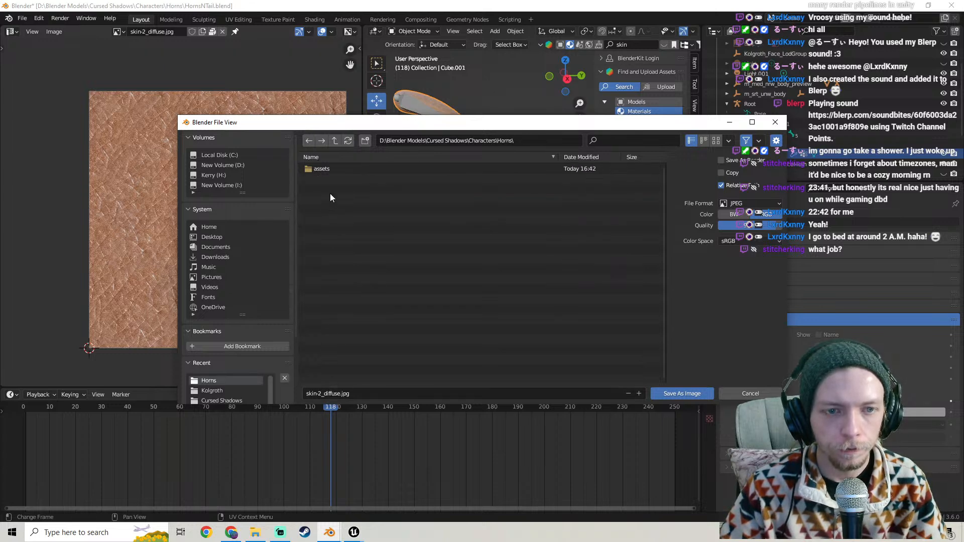
click(673, 392)
Display skin-2_normal.jpg in the UV Editor and save it as an image in the Characters\Horns folder
click(118, 32)
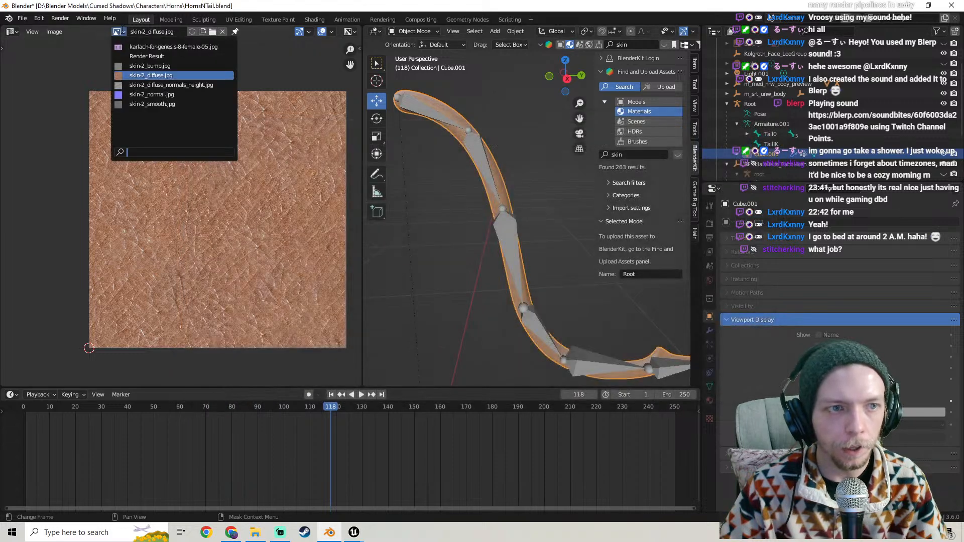
click(150, 94)
click(54, 32)
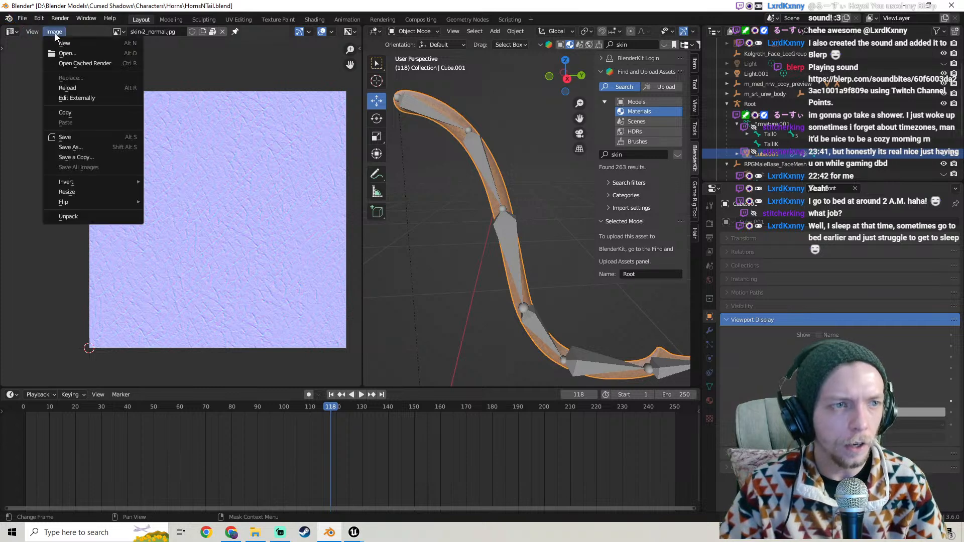
click(73, 147)
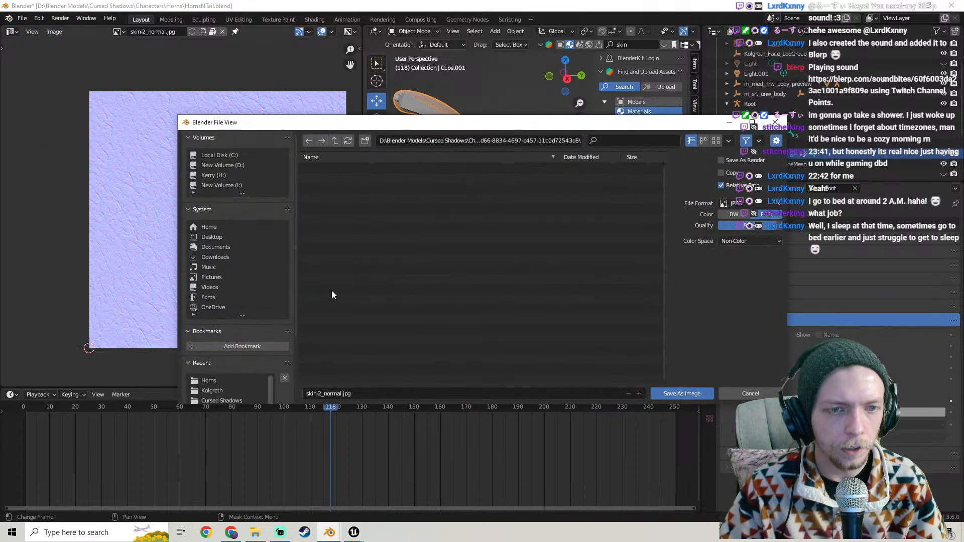
click(242, 165)
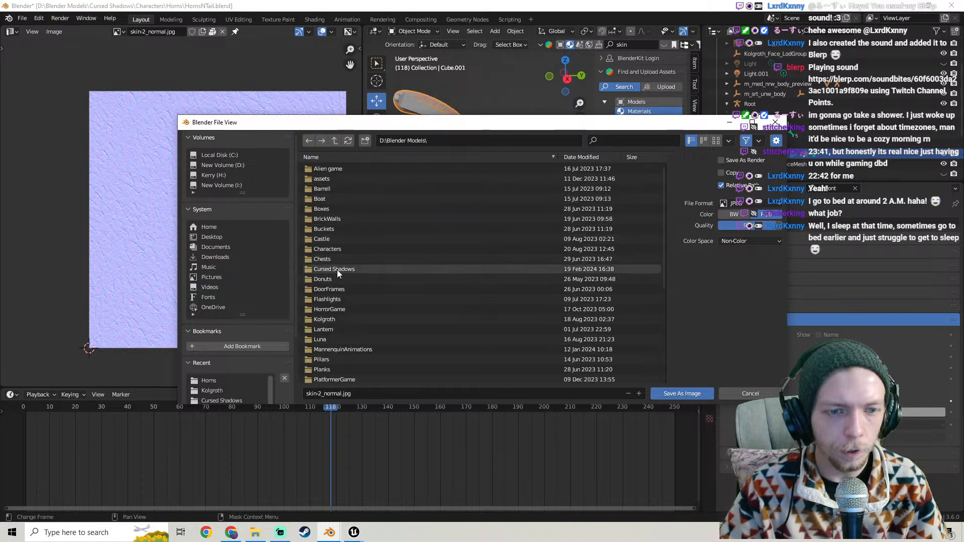
click(335, 269)
click(333, 190)
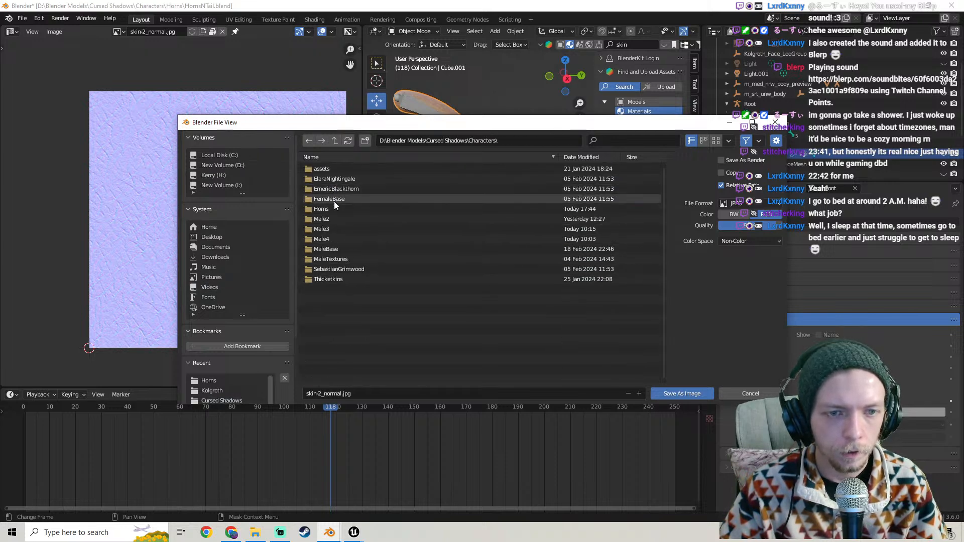
click(330, 209)
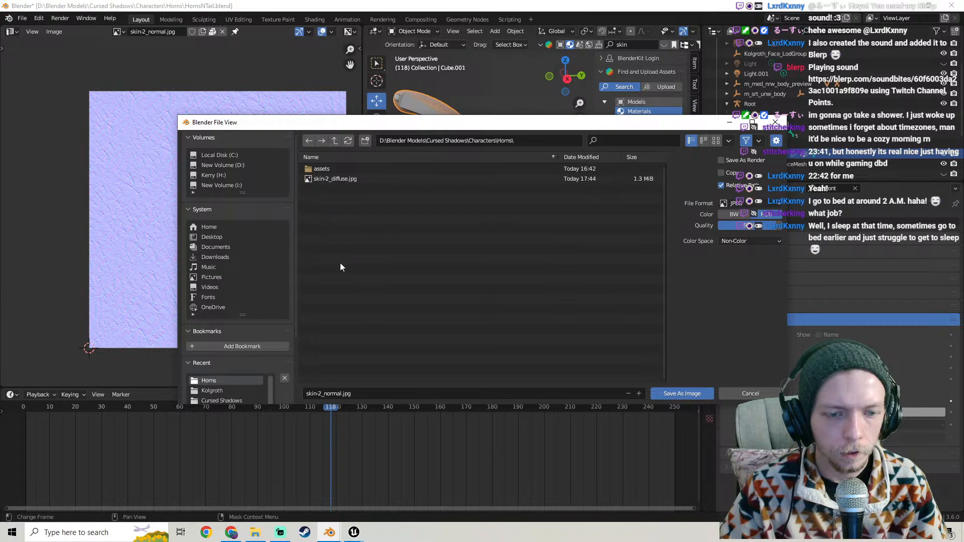
click(670, 392)
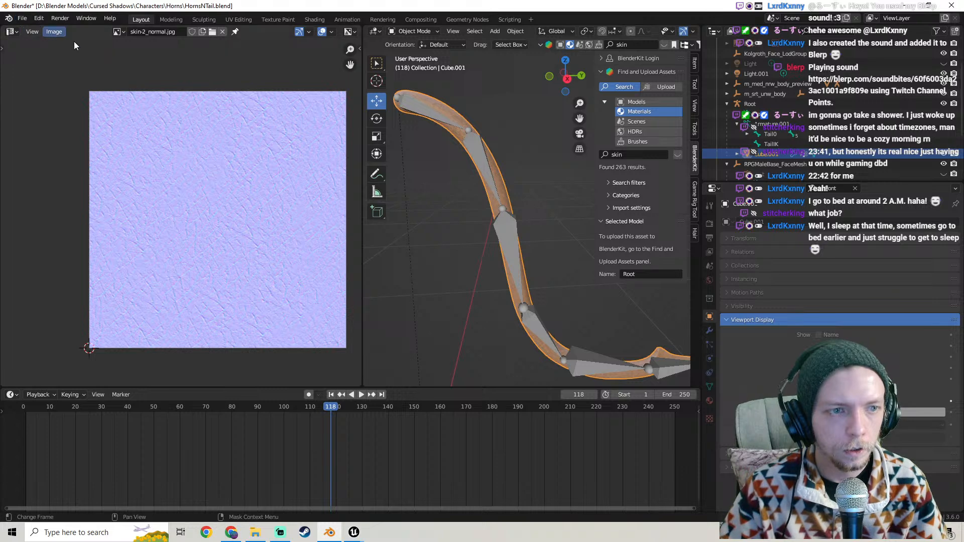
Display skin-2_bump.jpg in the image editor and save it in PNG format as skin-2_bump.png in the proposed skin asset folder
click(118, 31)
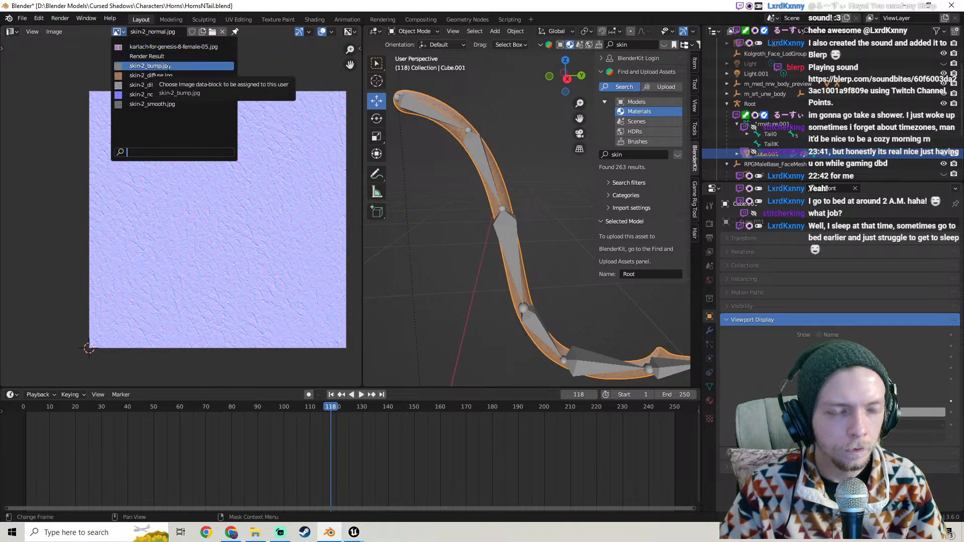
click(168, 66)
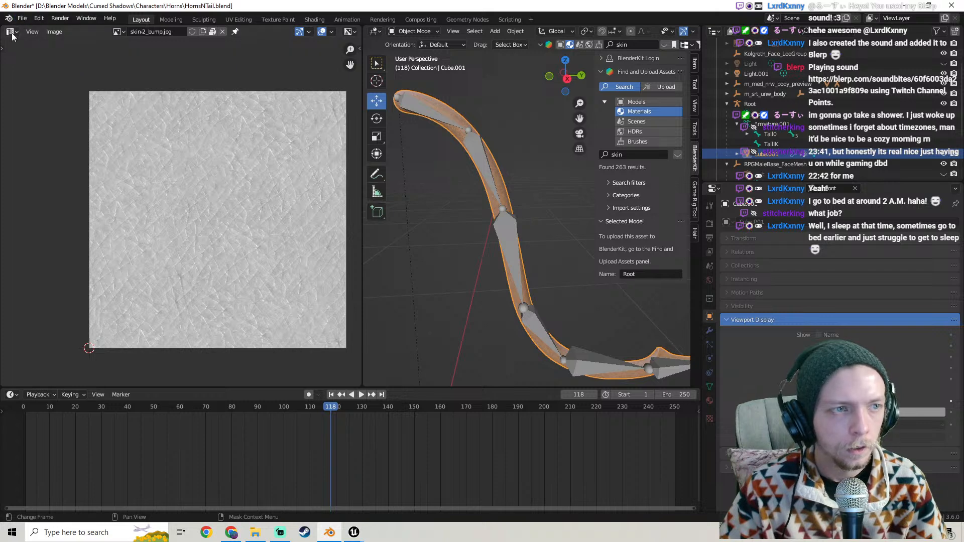
click(54, 31)
click(78, 147)
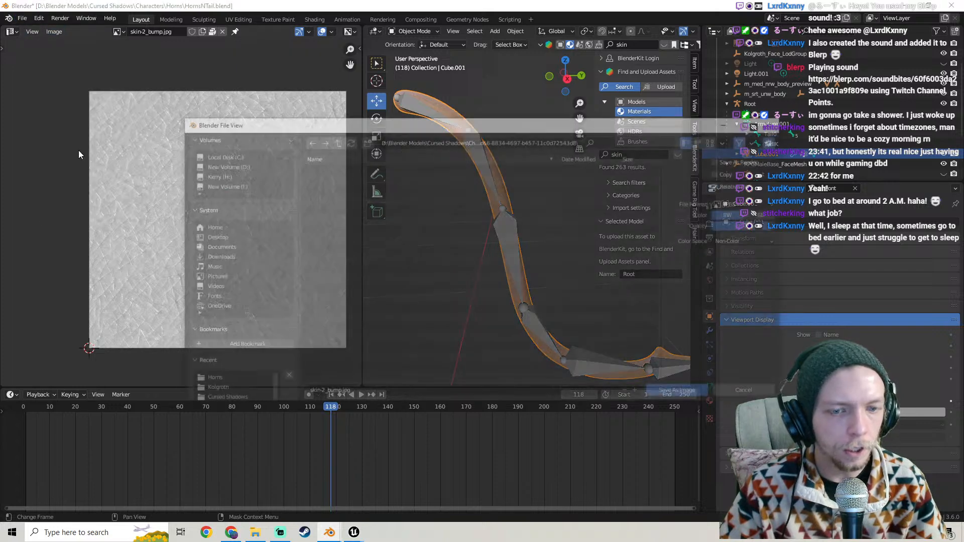
click(765, 204)
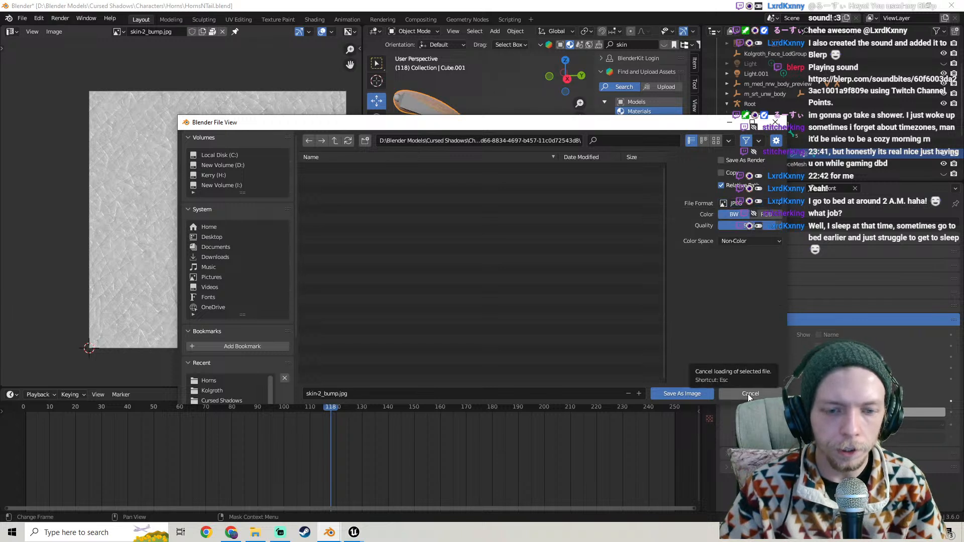
click(748, 203)
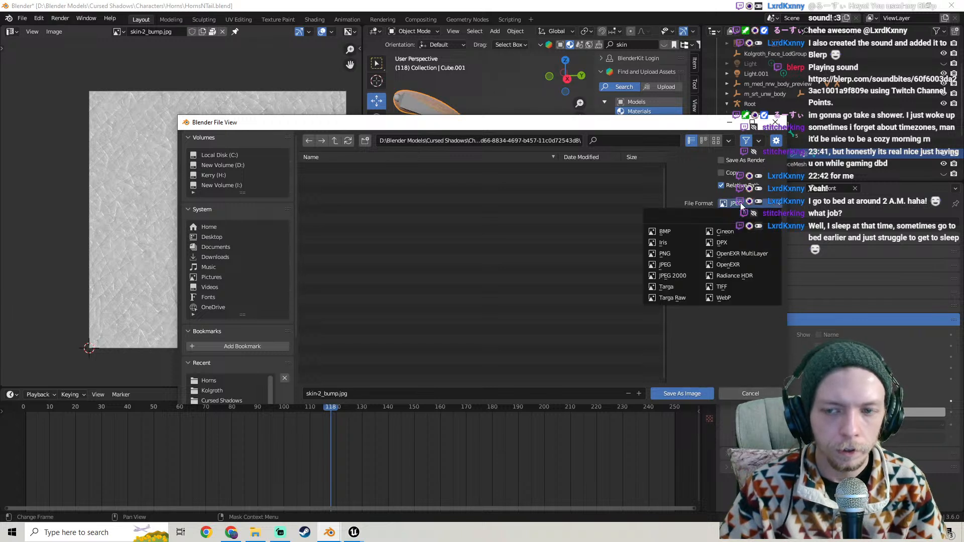
click(673, 254)
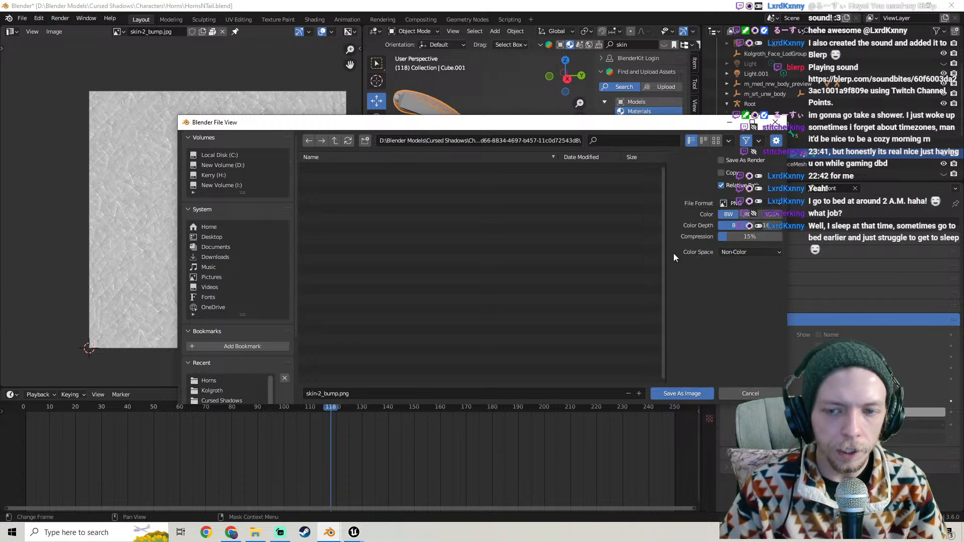
click(663, 394)
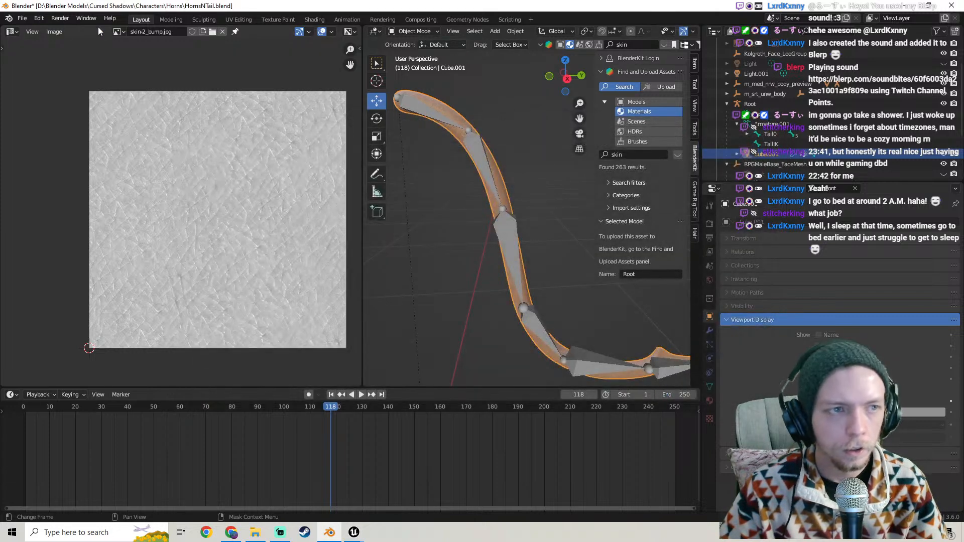
Display skin-2_diffuse.jpg and save it in PNG format as skin-2_diffuse.png in the Characters\Horns folder
click(125, 32)
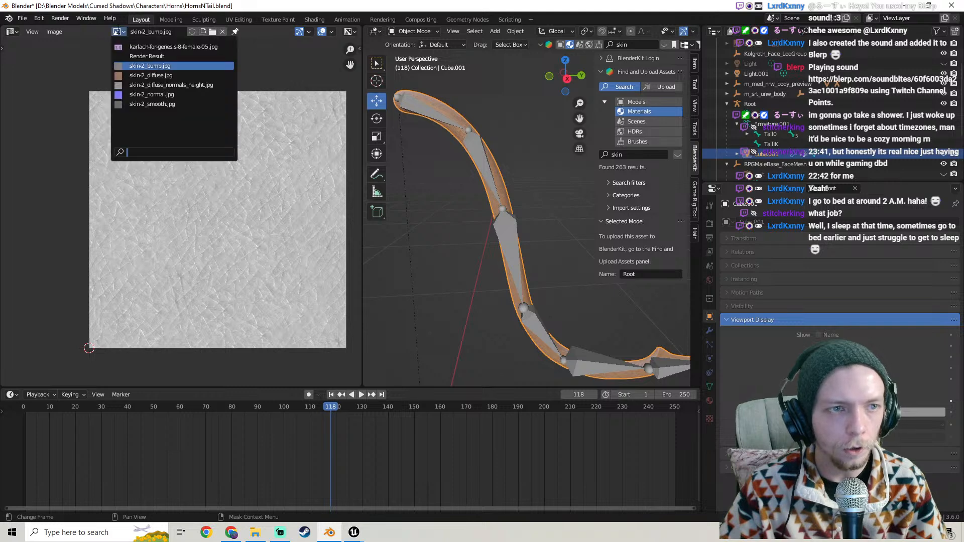
click(144, 74)
click(54, 31)
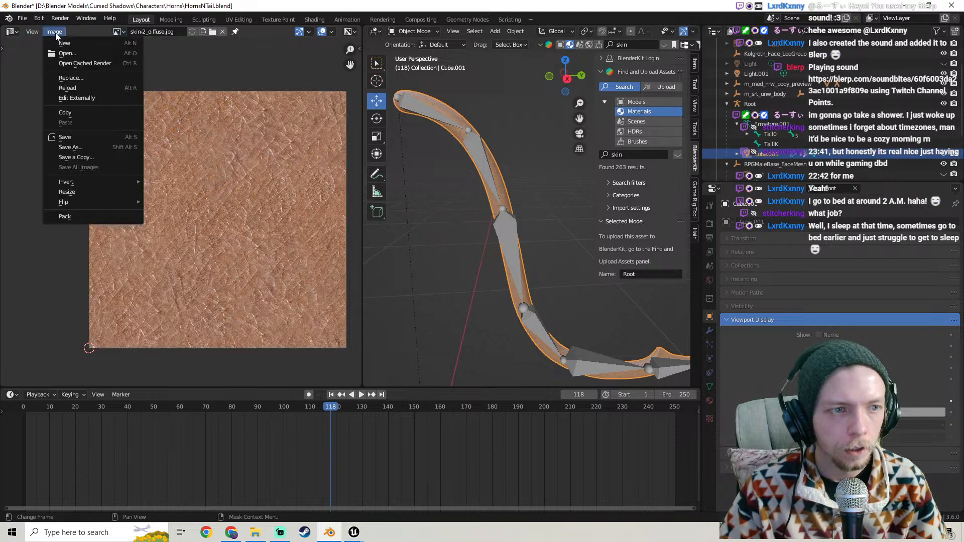
click(82, 142)
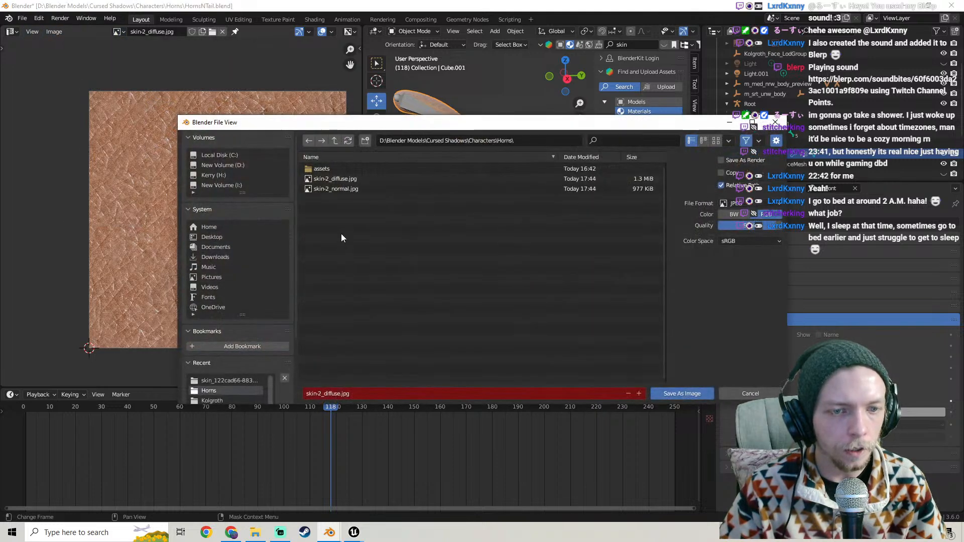
click(732, 203)
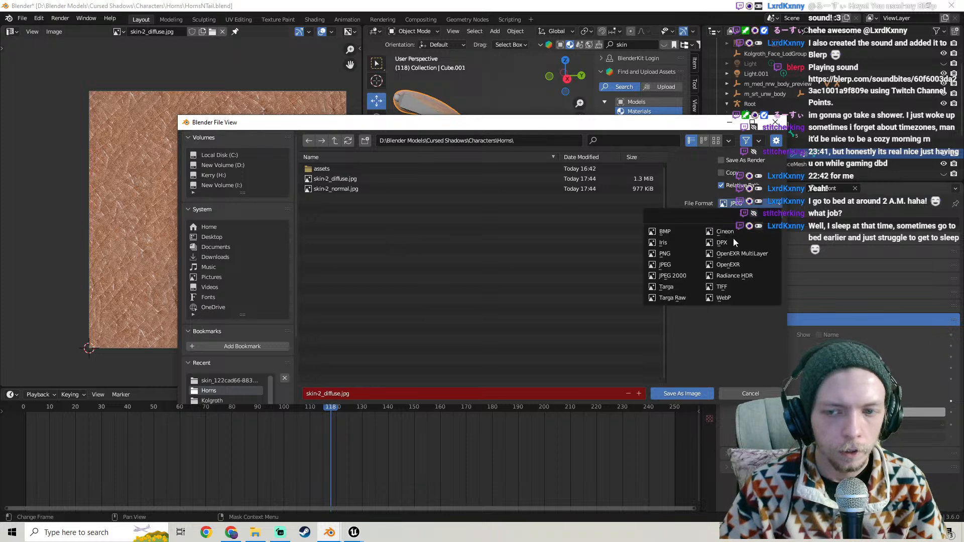
click(672, 254)
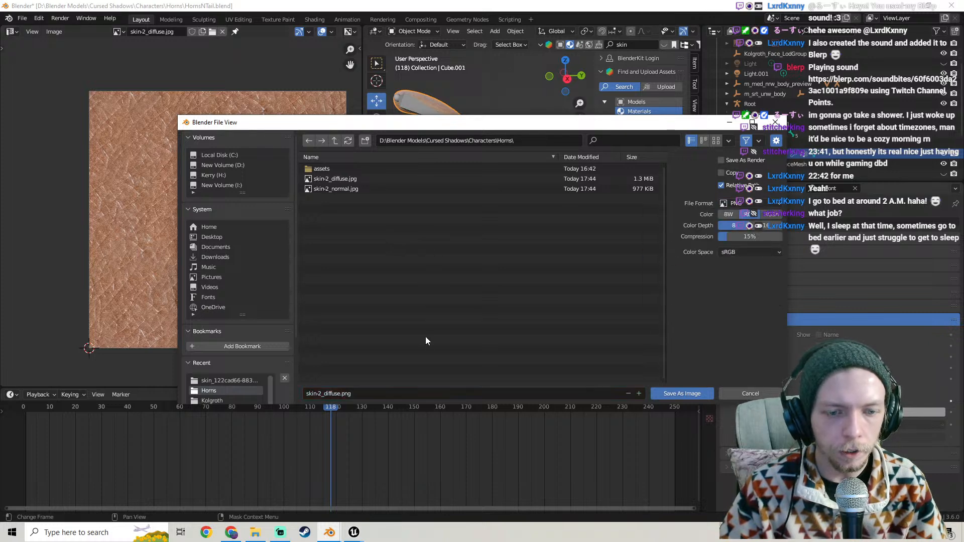
click(678, 390)
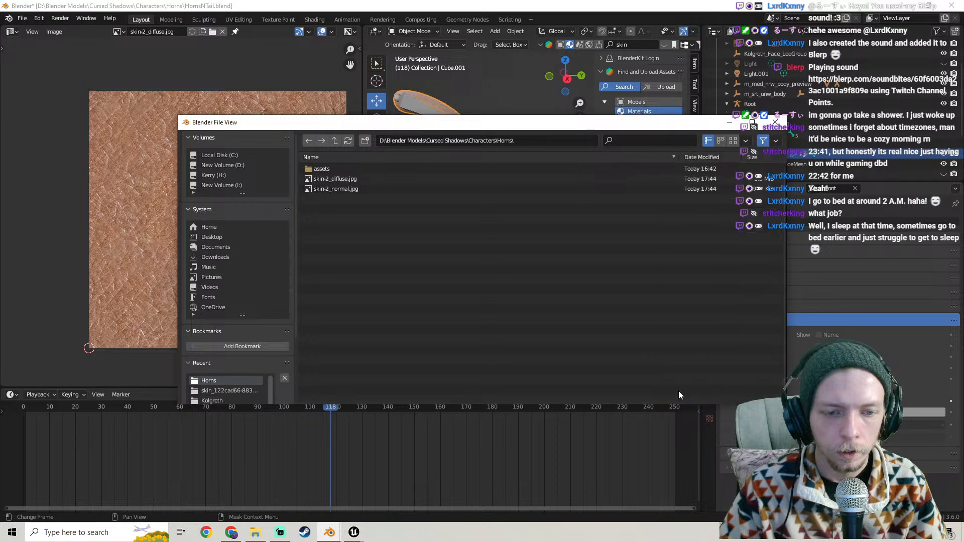
Display skin-2_normal.jpg and save it as a PNG image in the Characters\Horns folder
click(119, 32)
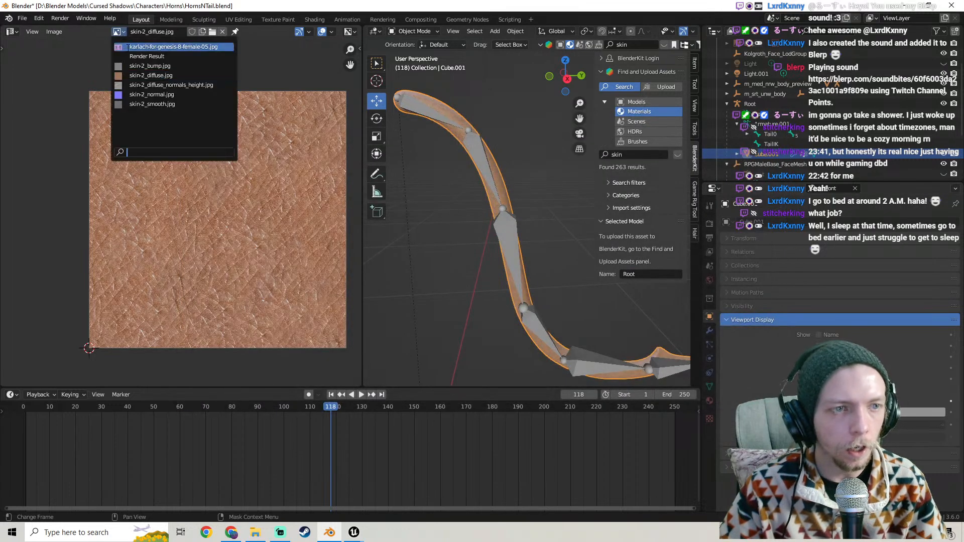
click(137, 95)
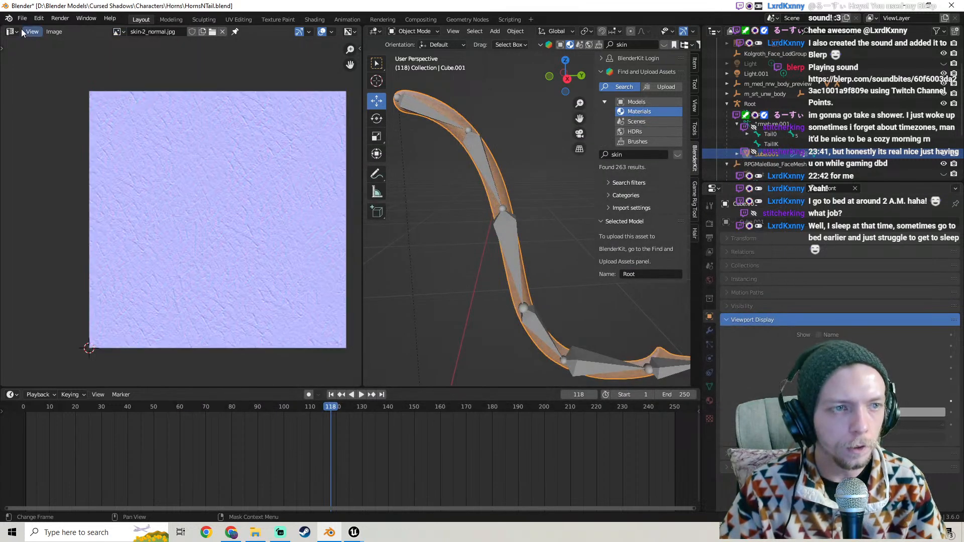
click(54, 32)
click(70, 147)
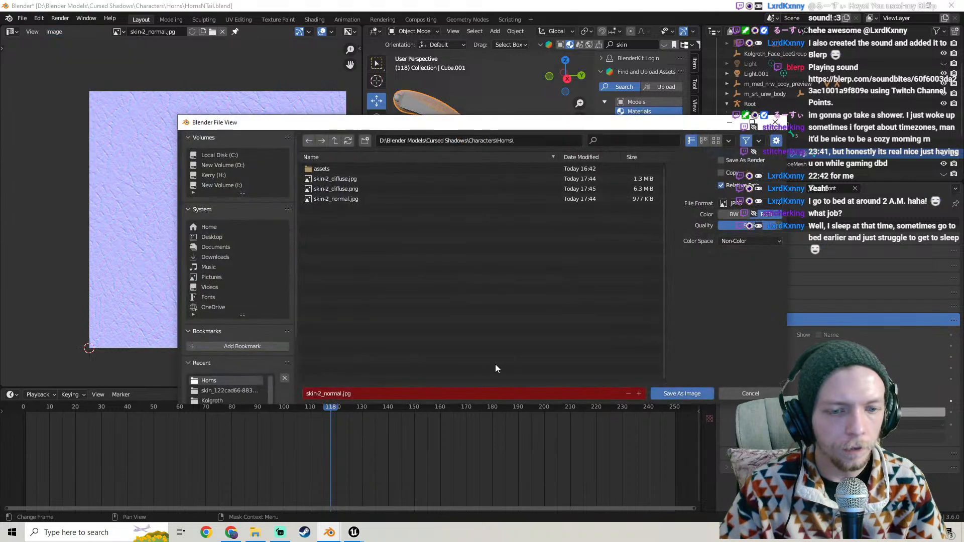
click(737, 203)
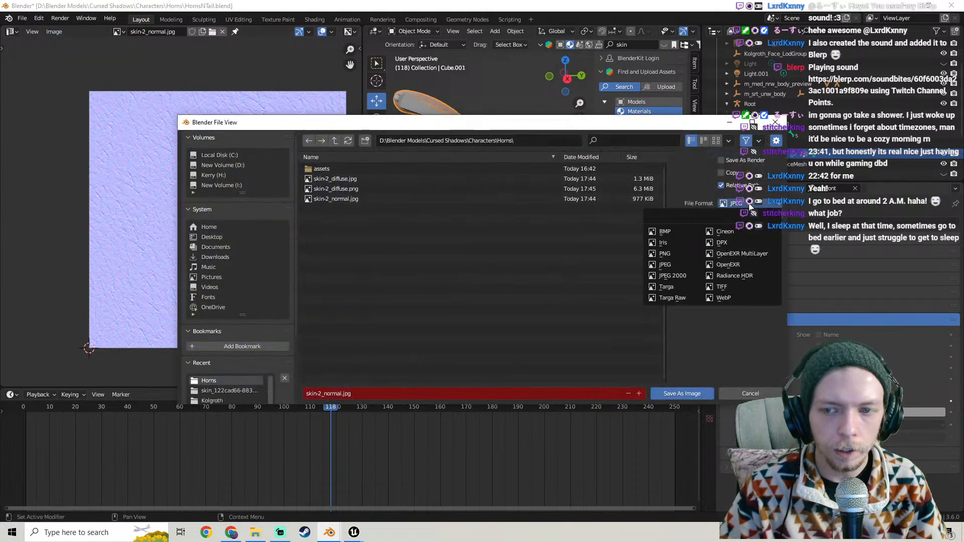
click(667, 253)
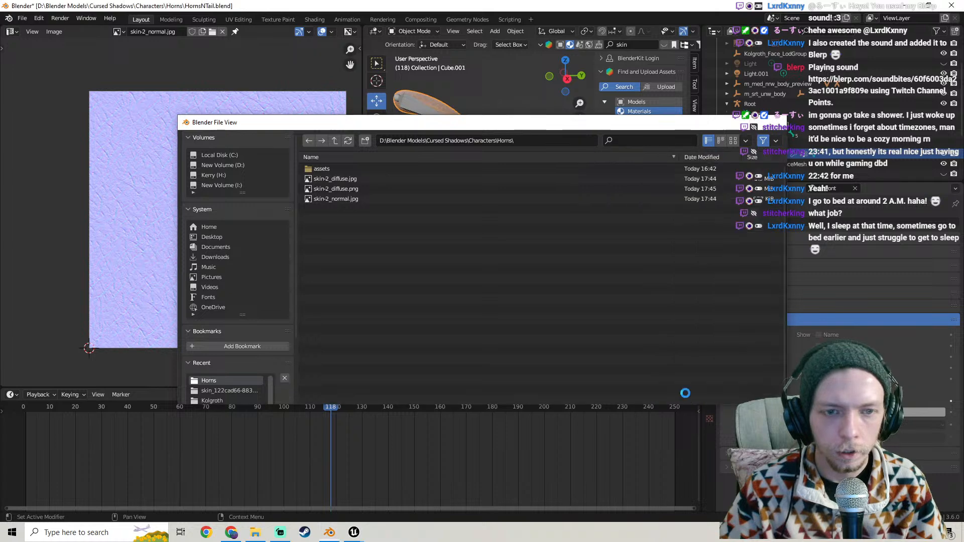
click(685, 393)
Compare the skin-2_bump.jpg, skin-2_diffuse_normals_height.jpg and skin-2_smooth.jpg textures, leaving skin-2_smooth.jpg displayed
click(125, 34)
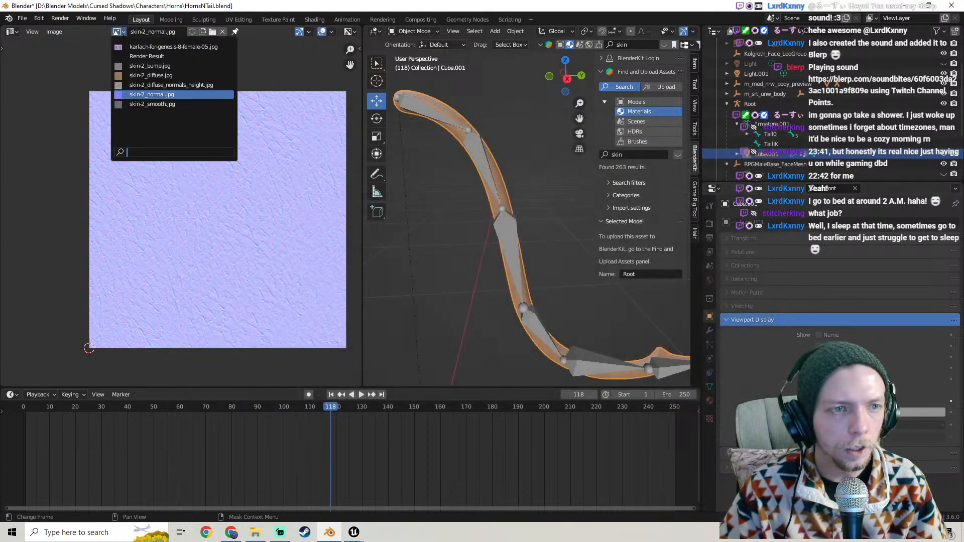
click(123, 61)
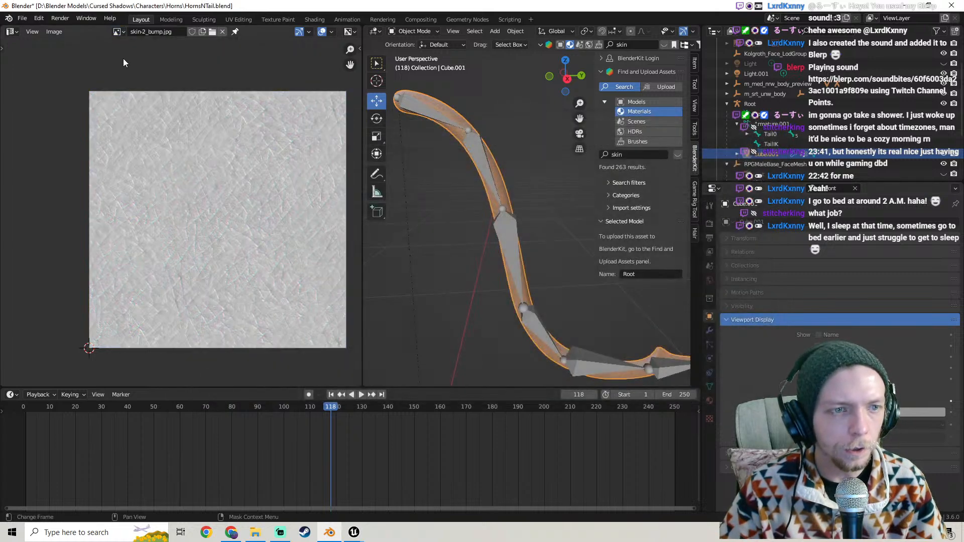
click(116, 32)
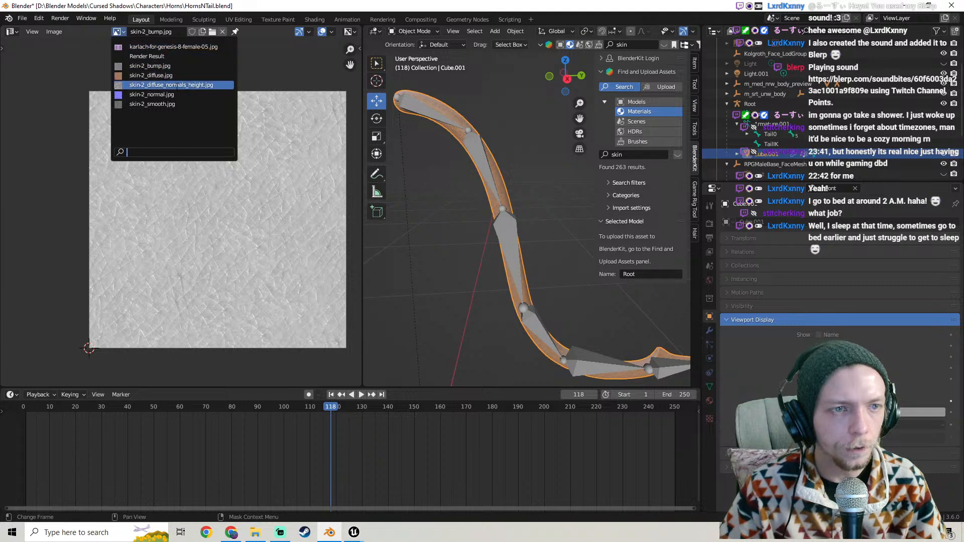
click(177, 85)
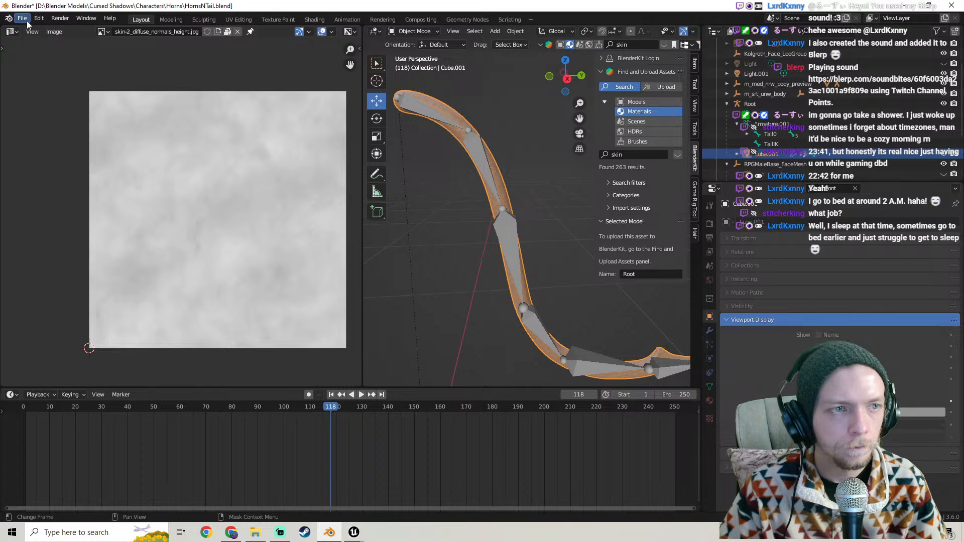
click(103, 32)
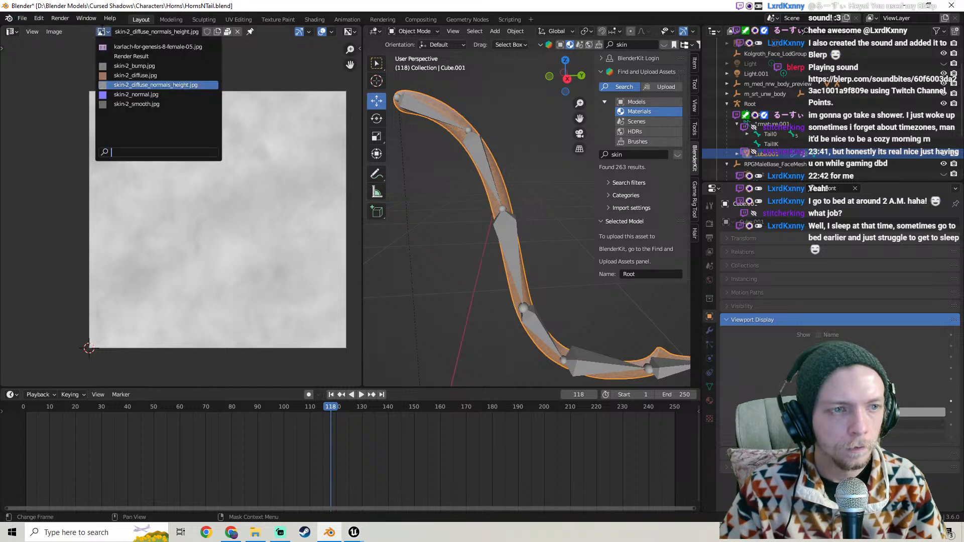
click(147, 104)
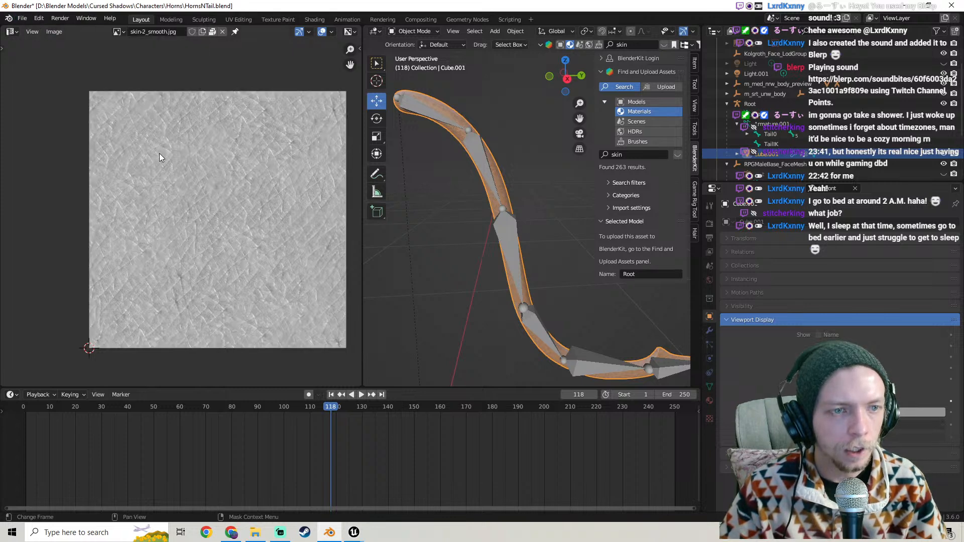
click(119, 31)
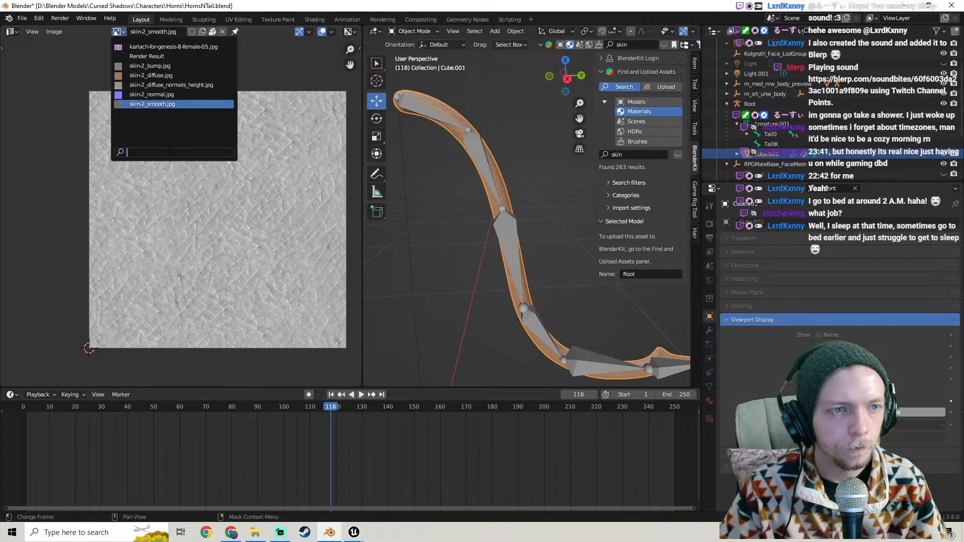
click(145, 104)
Examine how the Skin material's texture nodes are connected in a temporary Shader Editor area split from the image editor, and close that area
drag(1, 26, 187, 100)
click(11, 32)
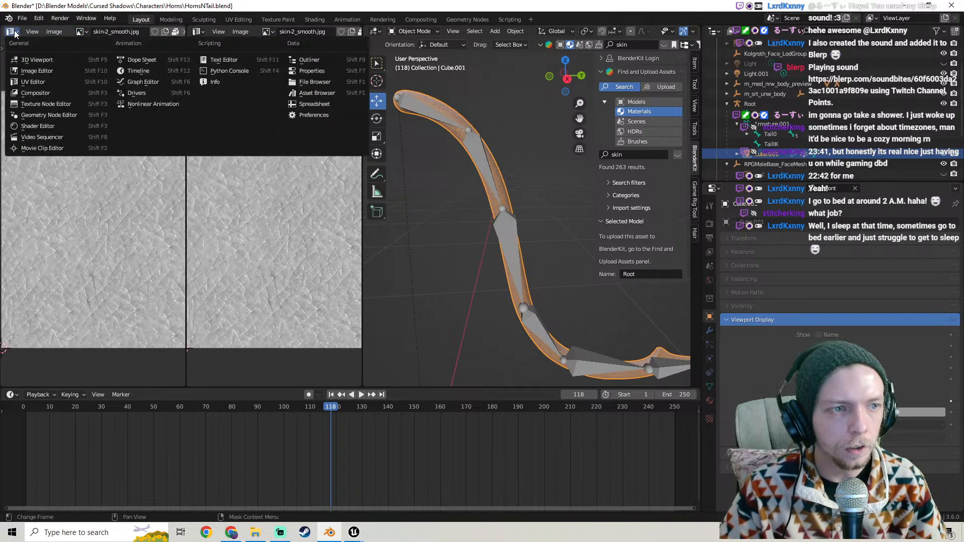
click(38, 83)
scroll(78, 127, down, 4)
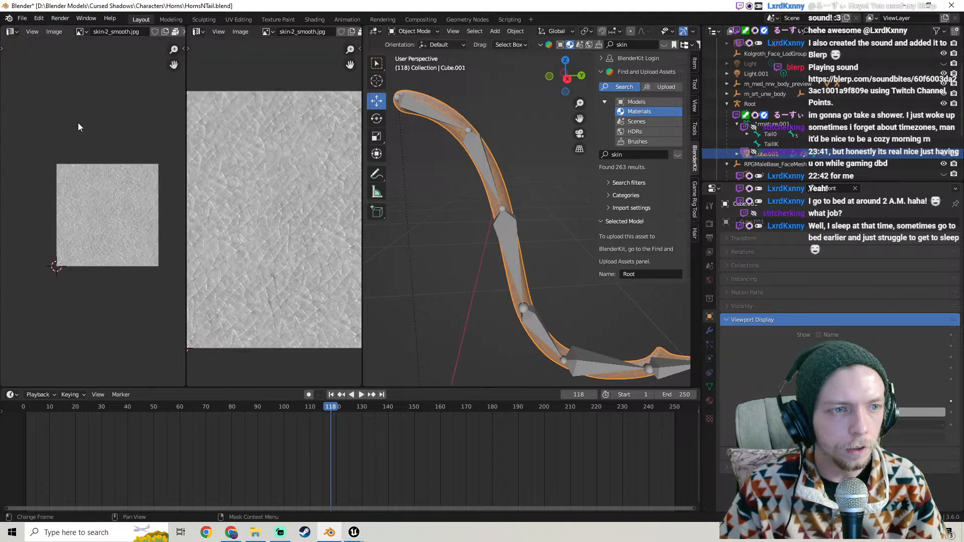
click(11, 31)
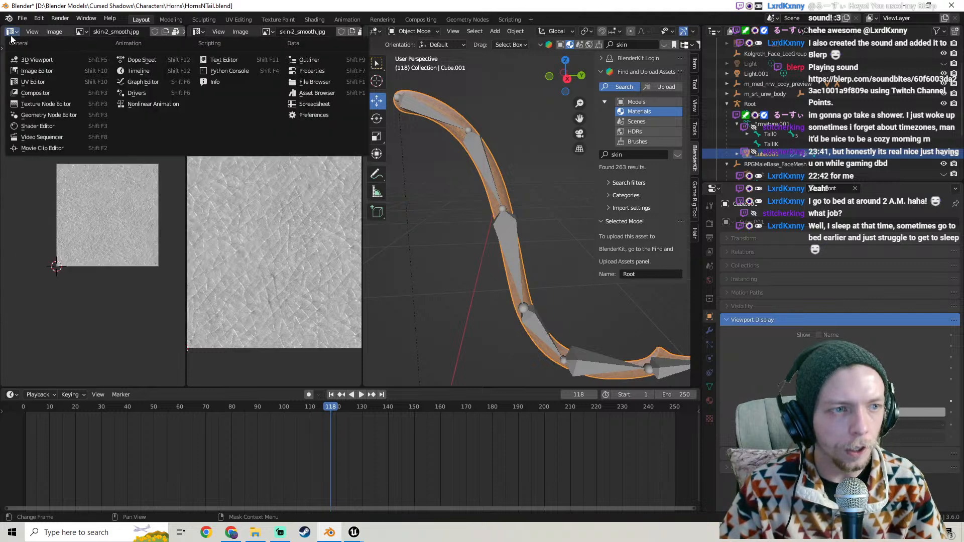
click(44, 131)
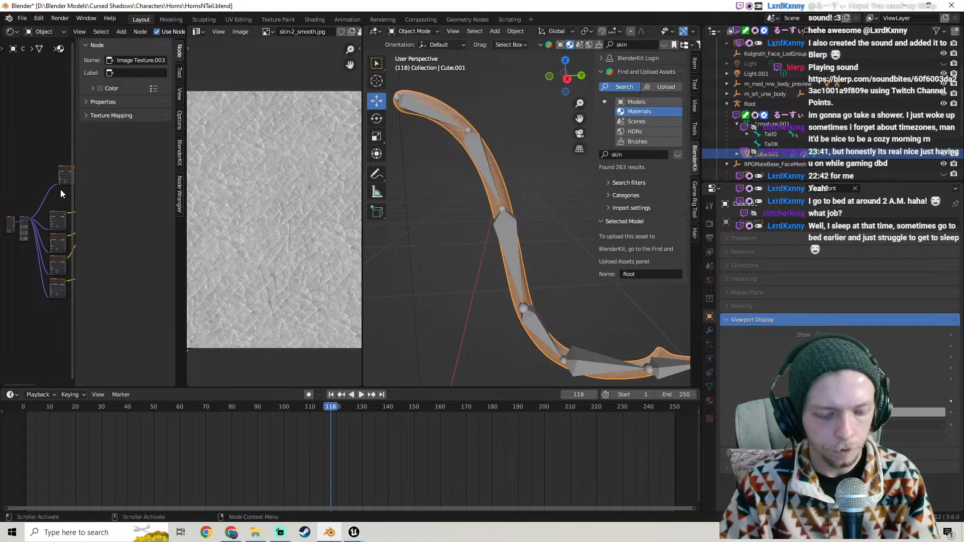
key(n)
scroll(95, 203, up, 8)
middle_drag(119, 195, 108, 241)
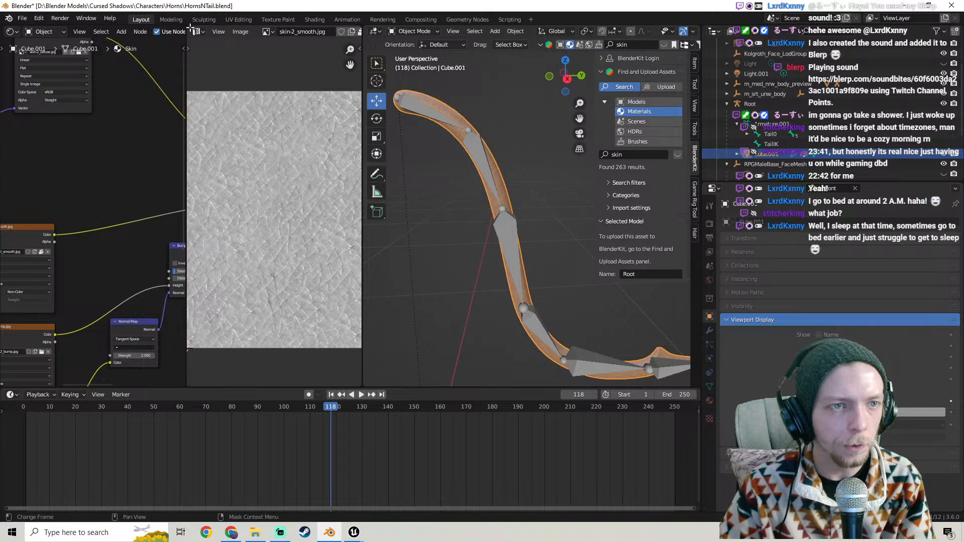
drag(189, 27, 161, 44)
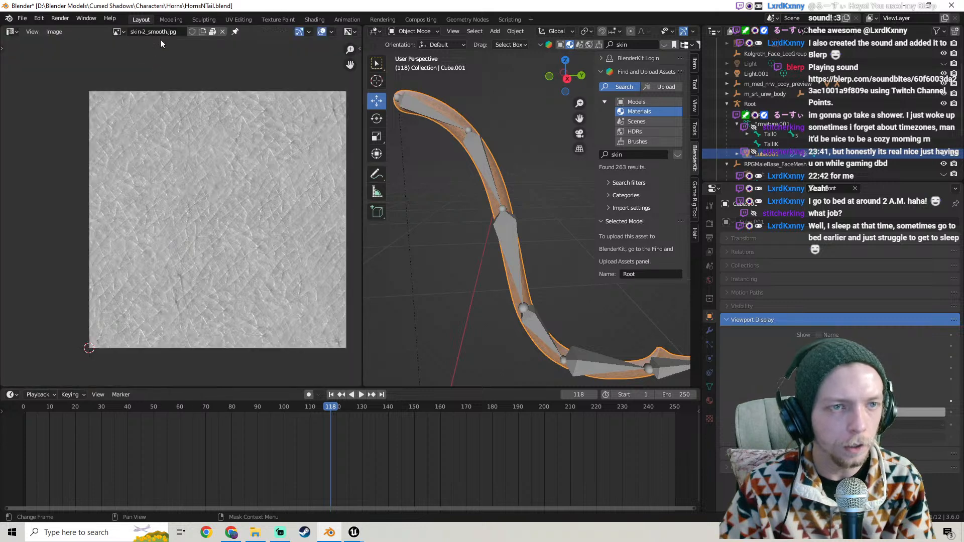
Save skin-2_smooth.jpg in PNG format as skin-2_smooth.png in the Cursed Shadows\Characters\Horns folder
click(22, 19)
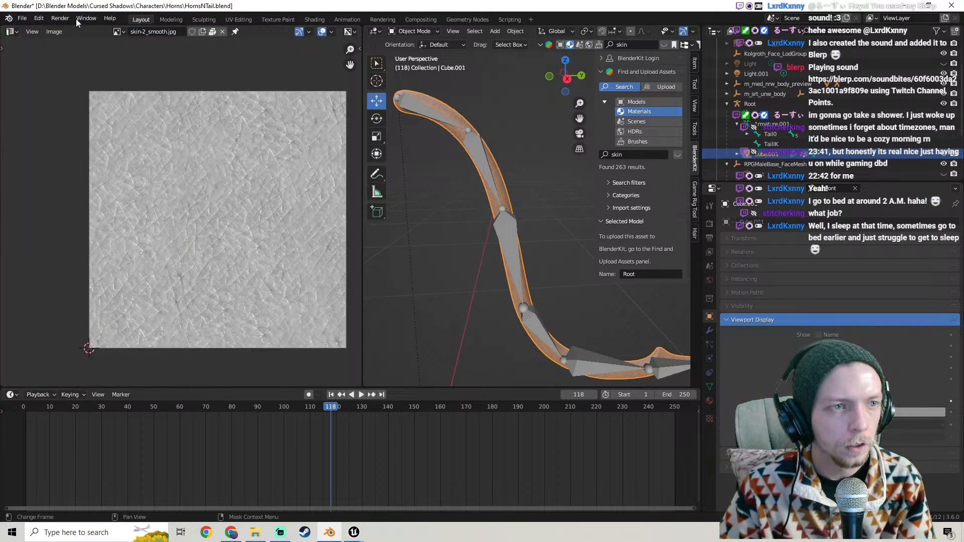
click(54, 31)
click(76, 148)
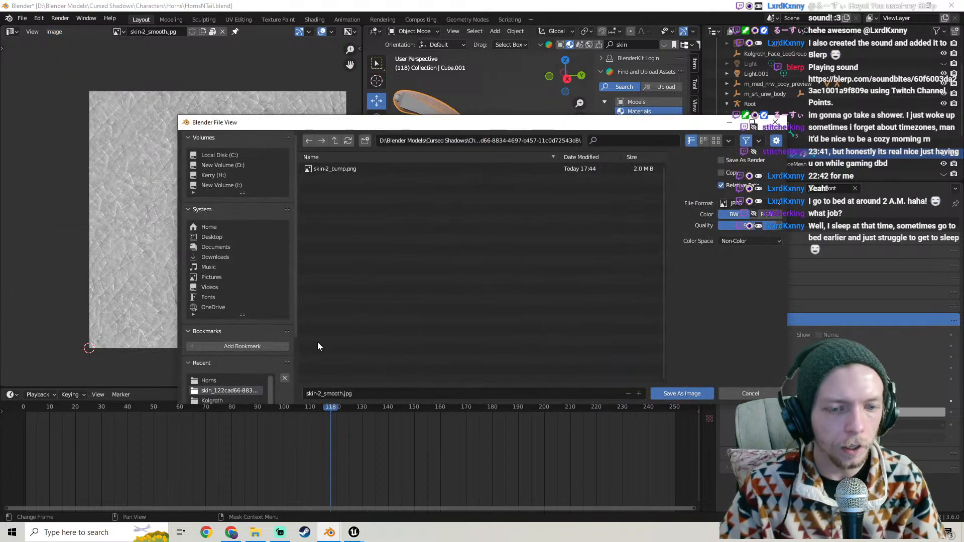
click(737, 203)
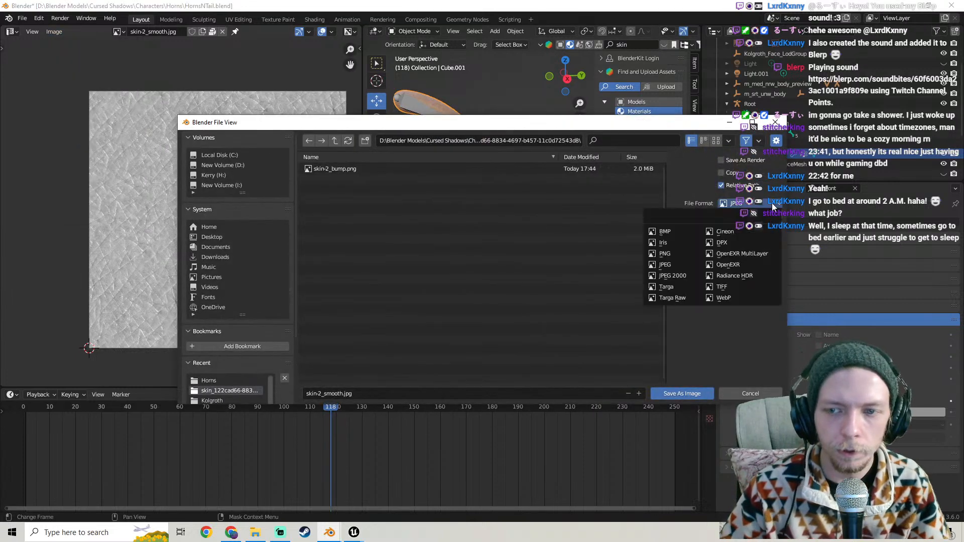
click(670, 255)
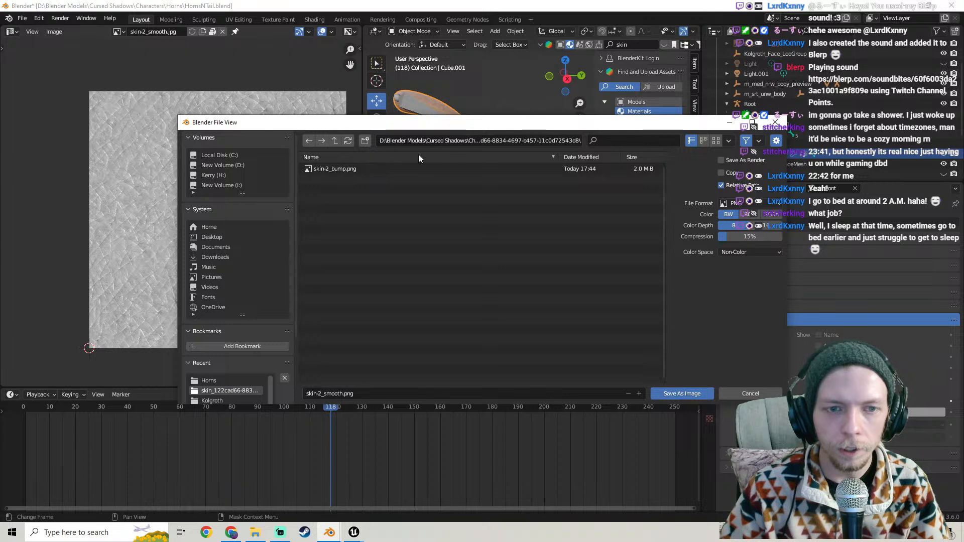
click(240, 165)
click(325, 198)
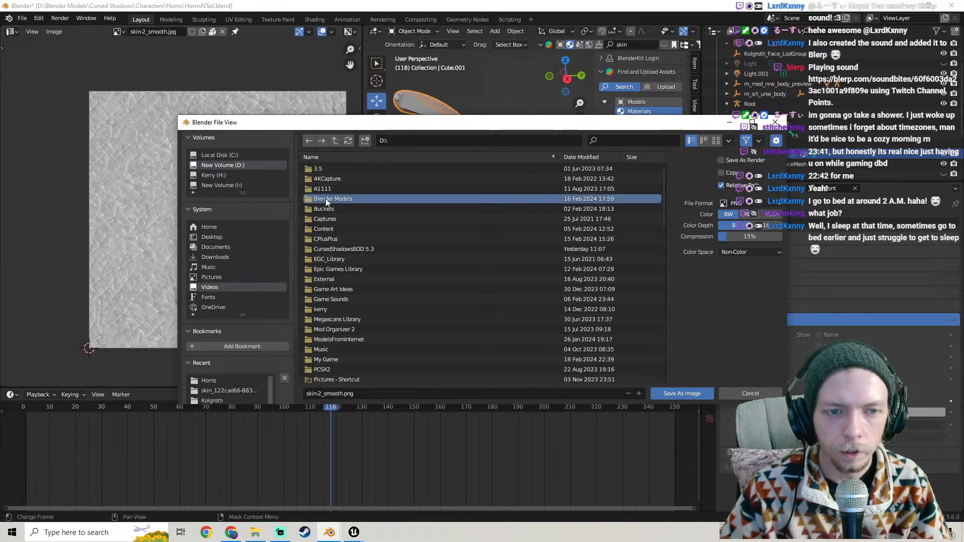
click(325, 198)
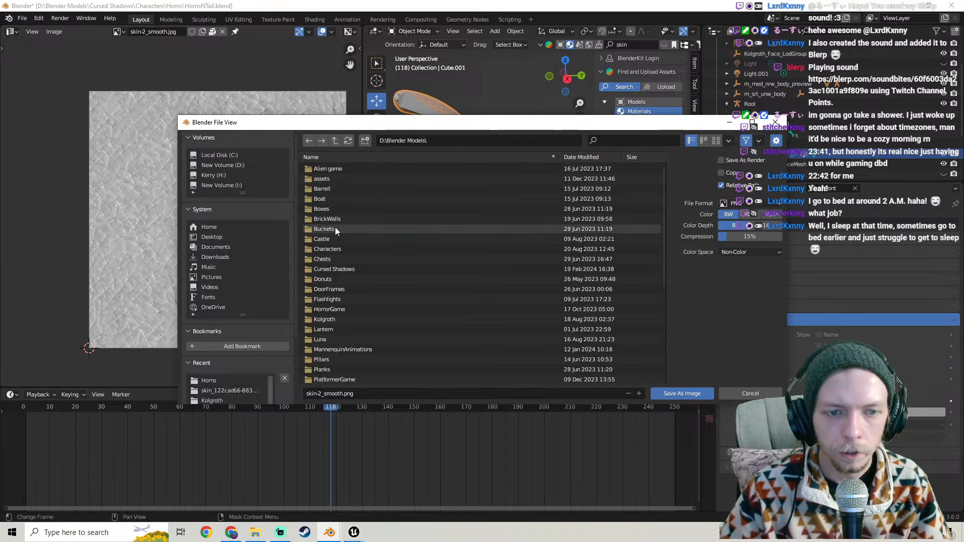
click(335, 268)
click(333, 196)
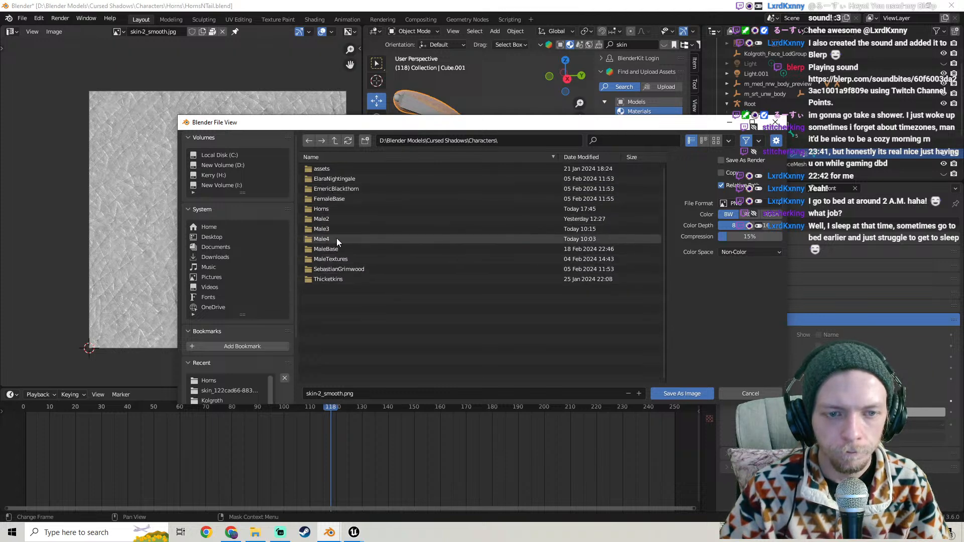
click(330, 208)
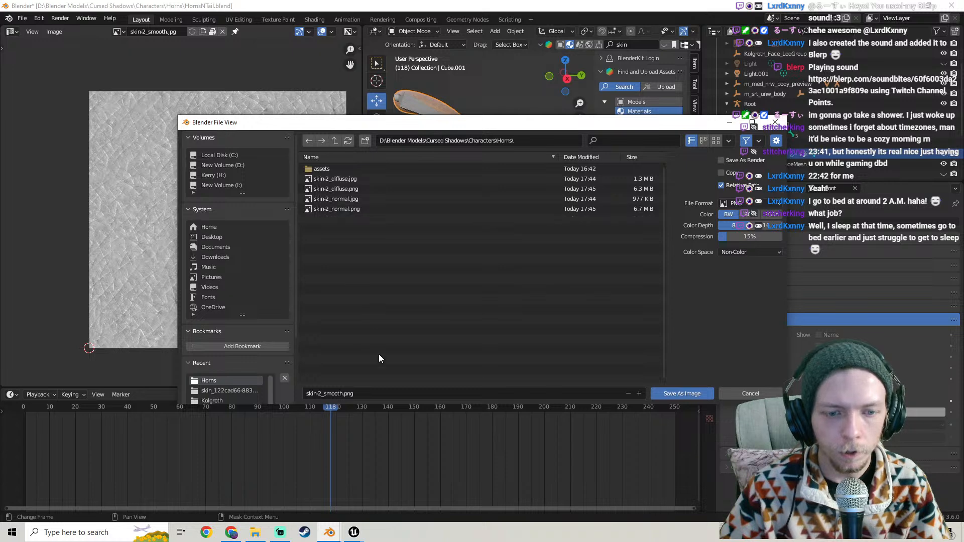
click(684, 393)
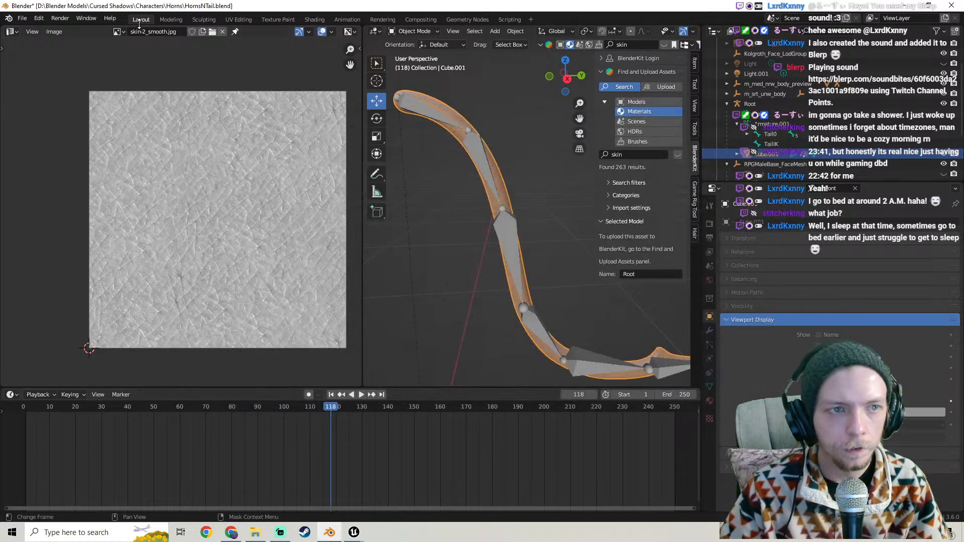
Display skin-2_bump.jpg to inspect the texture, and close the image editor area so the 3D viewport takes its space
click(118, 33)
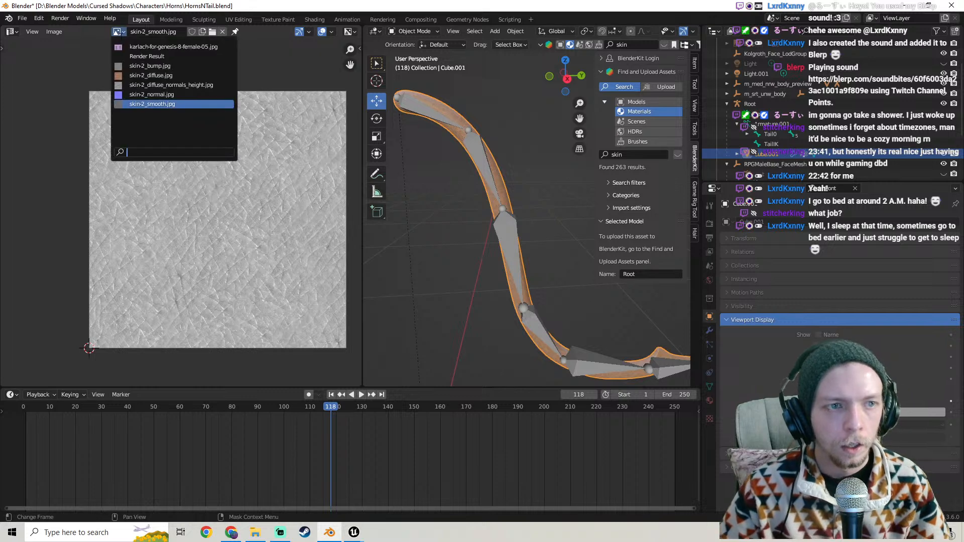
click(151, 66)
scroll(146, 182, down, 2)
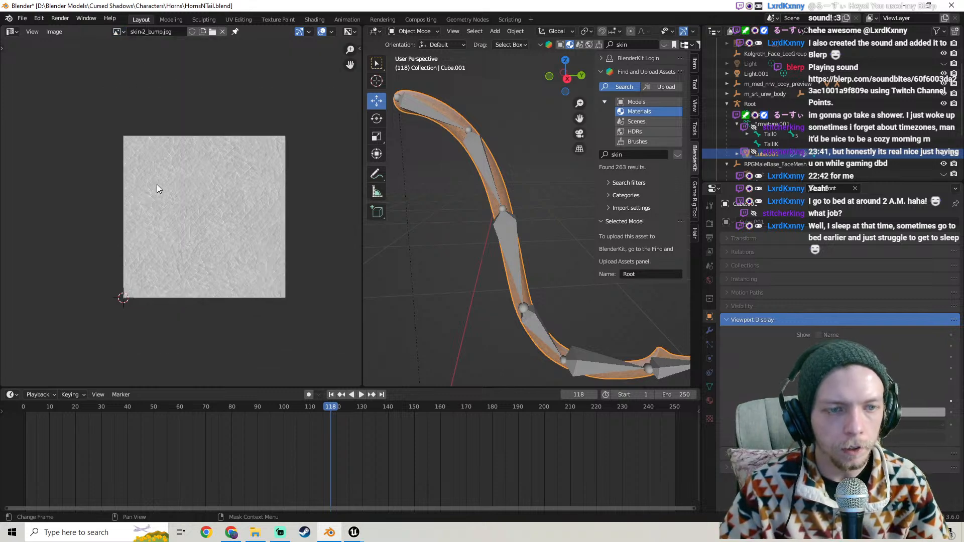
middle_drag(156, 184, 135, 179)
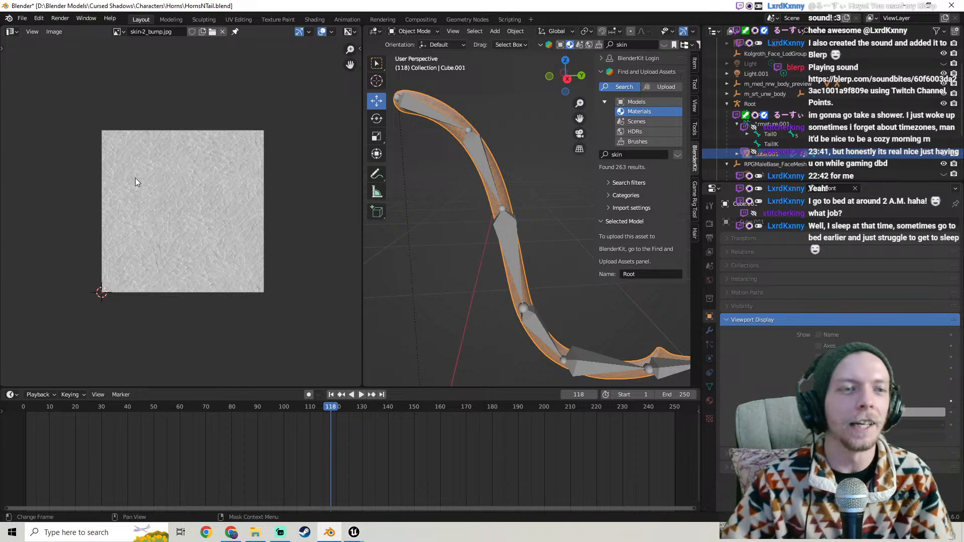
drag(360, 31, 257, 145)
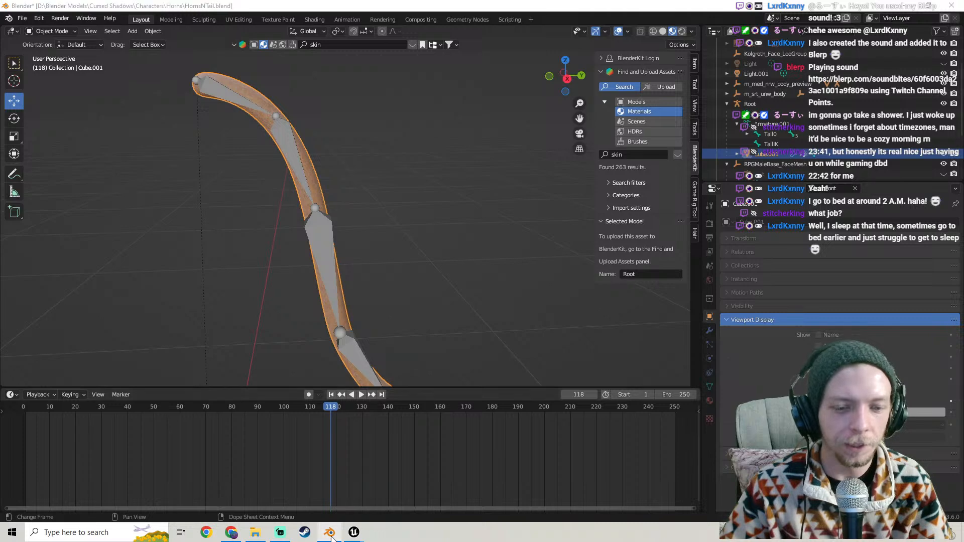
Switch to Unreal Editor, close the InfernianTail_Skeleton window and save the InfernianTail, InfernianTail_PhysicsAsset and Skin assets
click(354, 532)
click(354, 532)
mouse_move(365, 532)
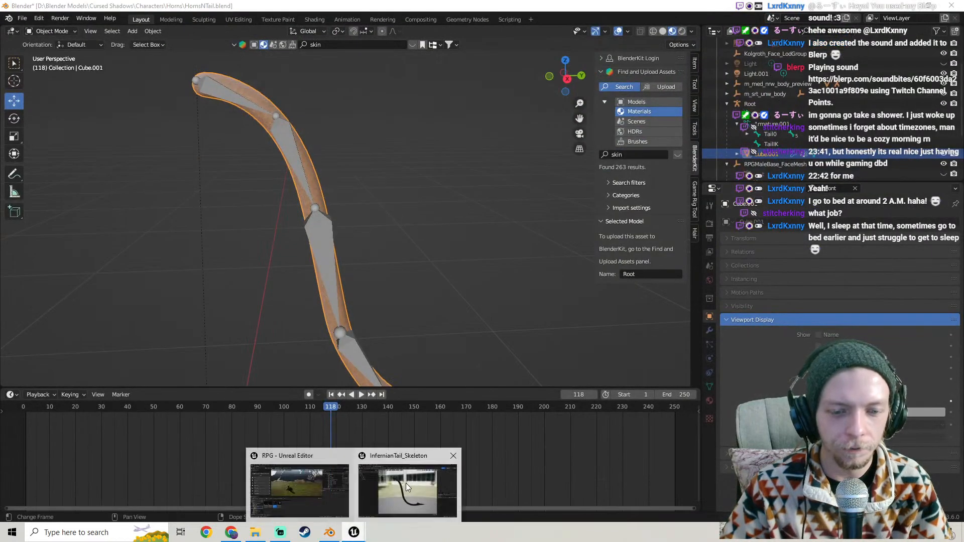
click(405, 483)
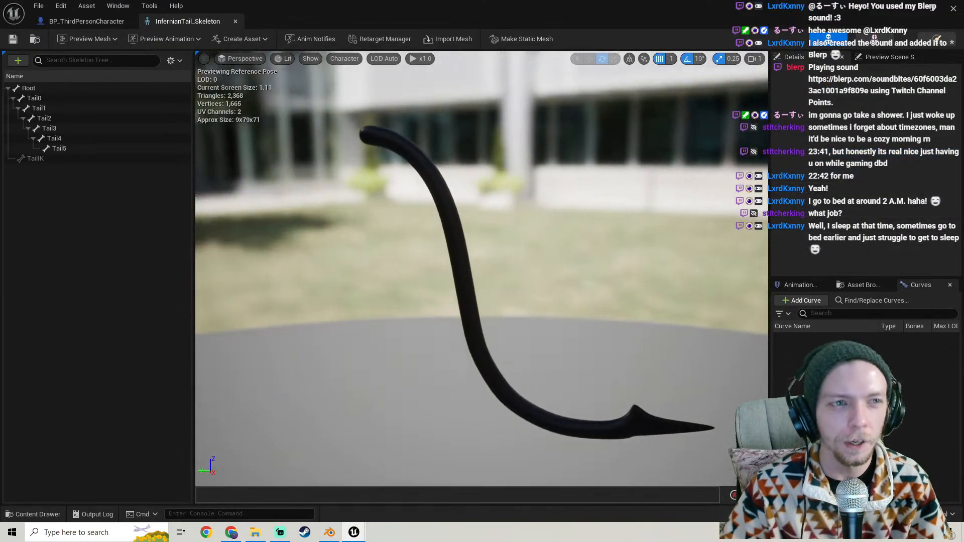
click(909, 9)
click(115, 339)
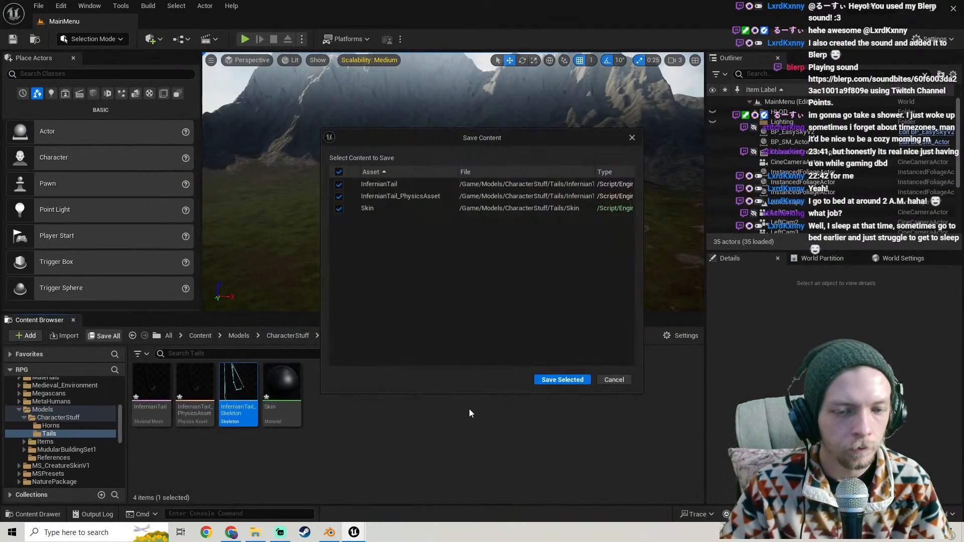
click(562, 380)
Import the PNG versions of skin-2_diffuse, skin-2_normal and skin-2_smooth from the Horns folder on disk into the project's Tails folder
click(253, 533)
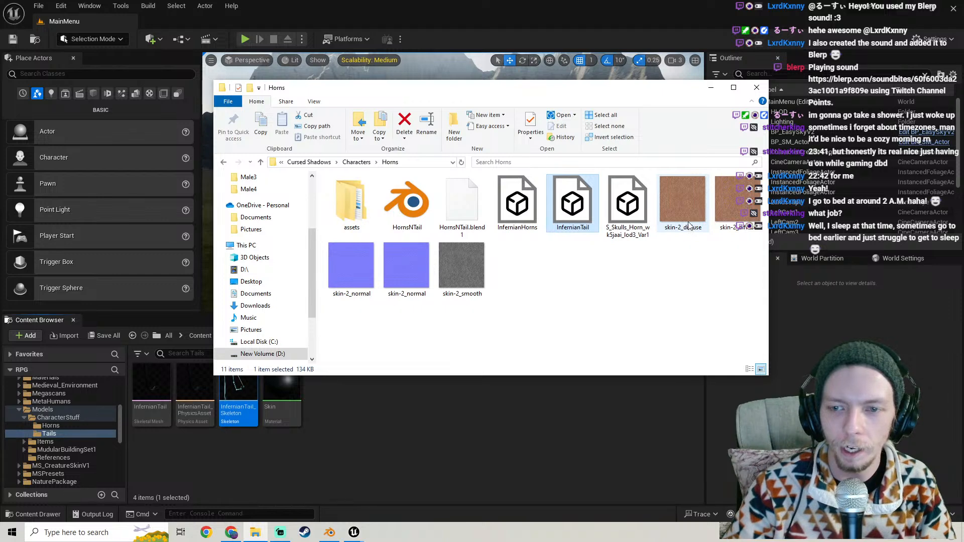
click(723, 206)
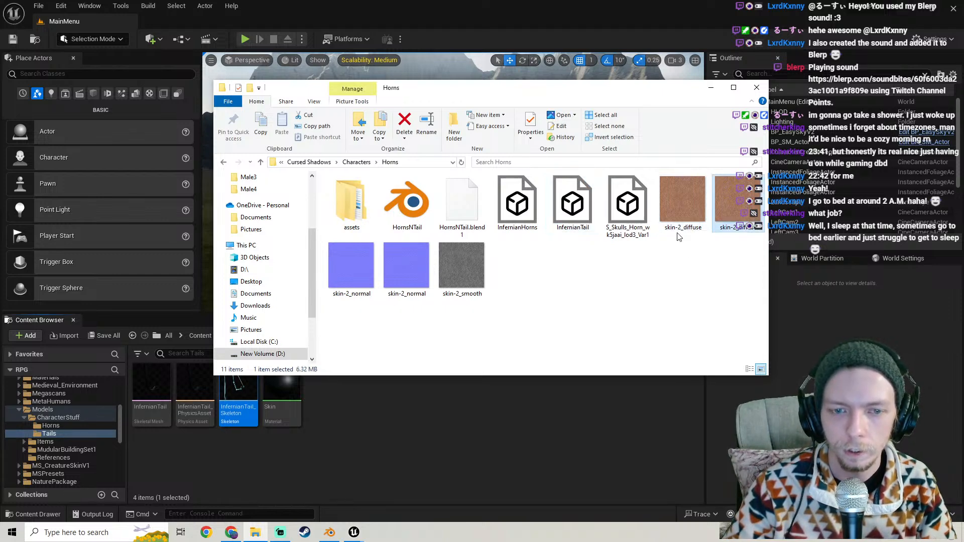
ctrl+click(401, 276)
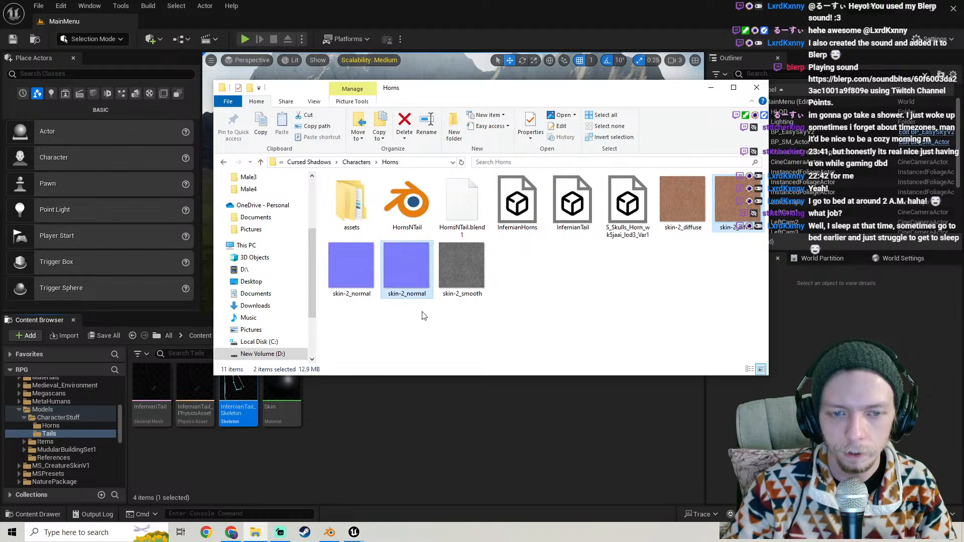
ctrl+click(464, 266)
drag(408, 273, 394, 419)
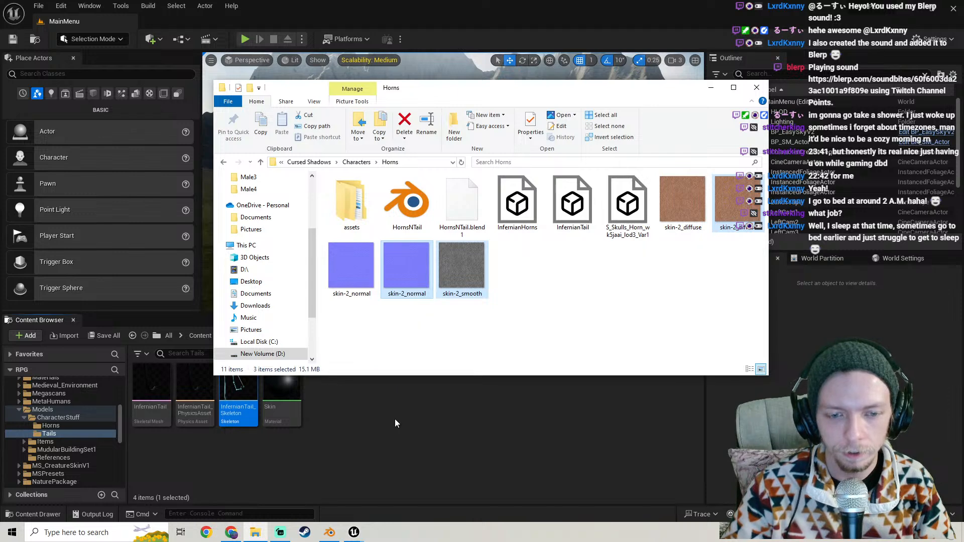
click(463, 441)
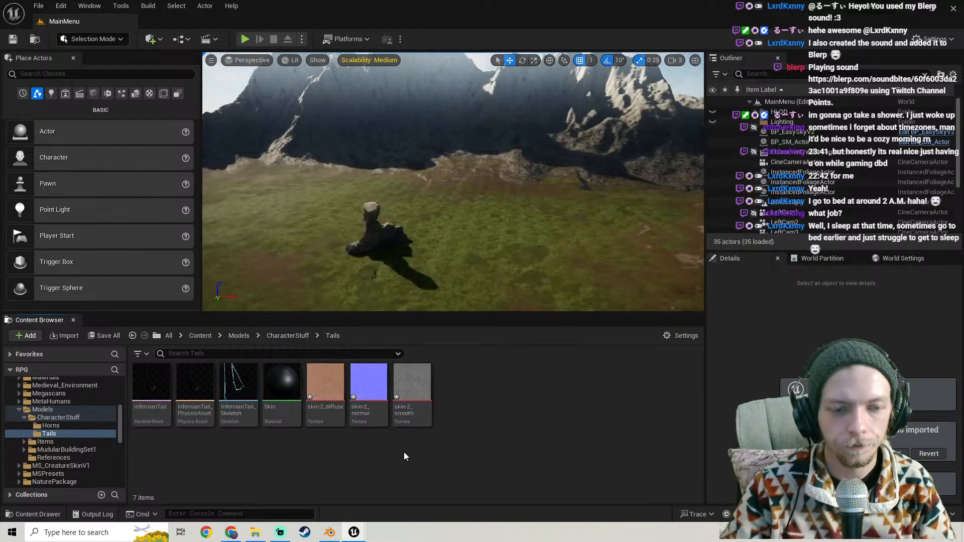
Save the newly imported skin-2 diffuse, normal and smooth textures in the project
right_click(326, 409)
click(476, 472)
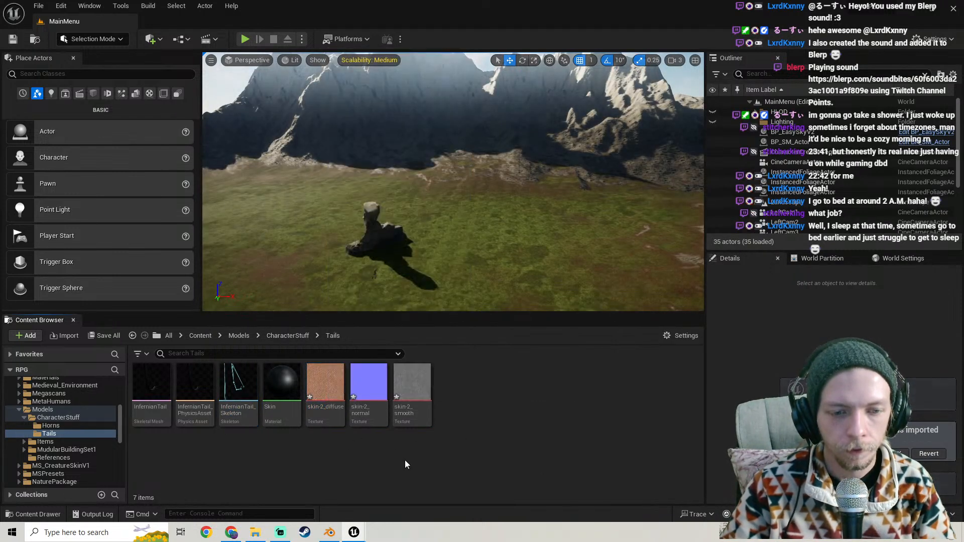
click(103, 336)
click(536, 378)
Collapse the Models and ThirdPerson folders in the project tree and open the Materials folder
right_click(326, 391)
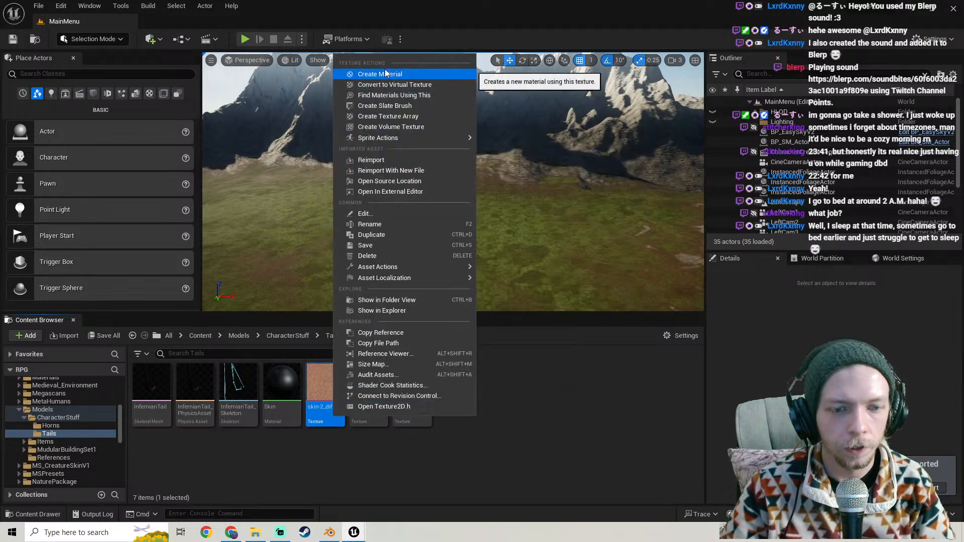
click(244, 463)
click(18, 409)
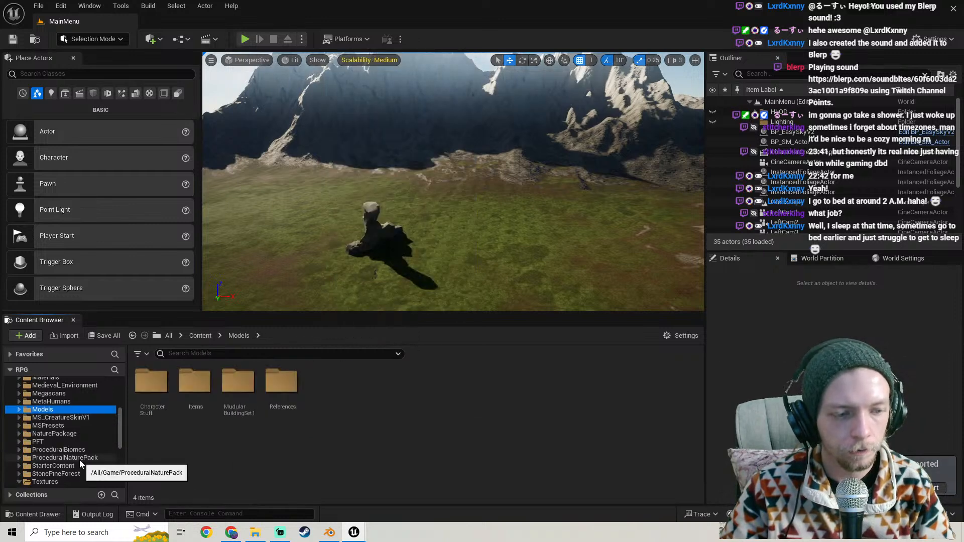
scroll(79, 460, down, 3)
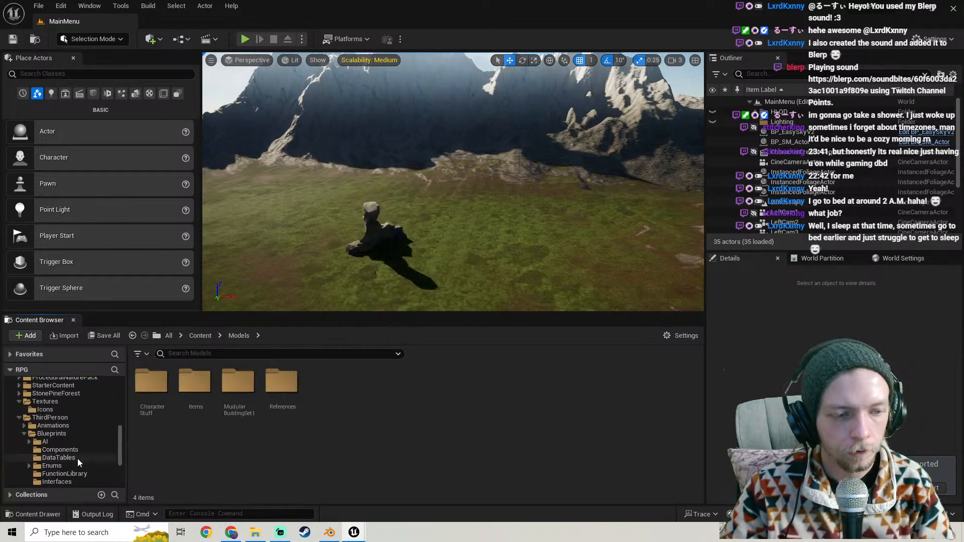
click(19, 417)
scroll(51, 467, up, 2)
click(53, 403)
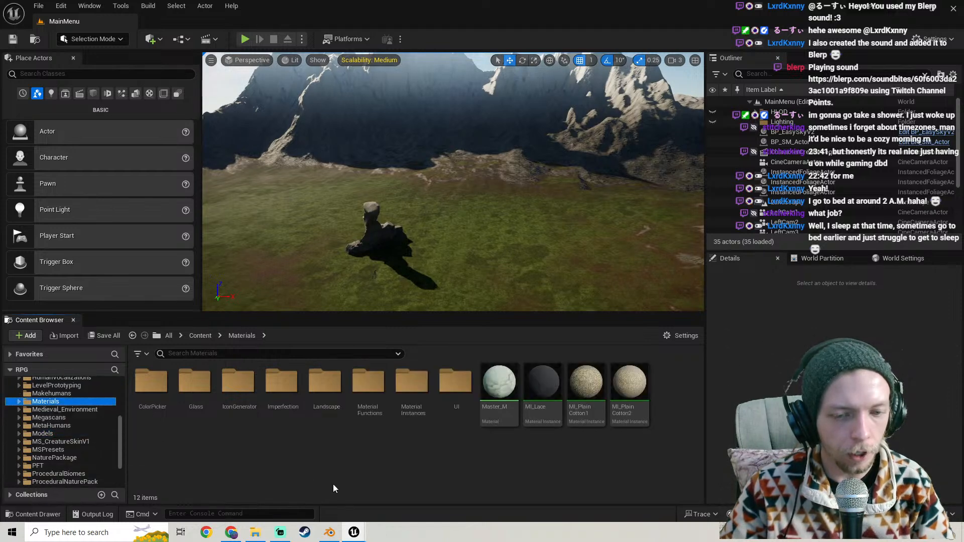
Create a material instance from Master_M in the Materials folder and name it Skin_MI
right_click(498, 384)
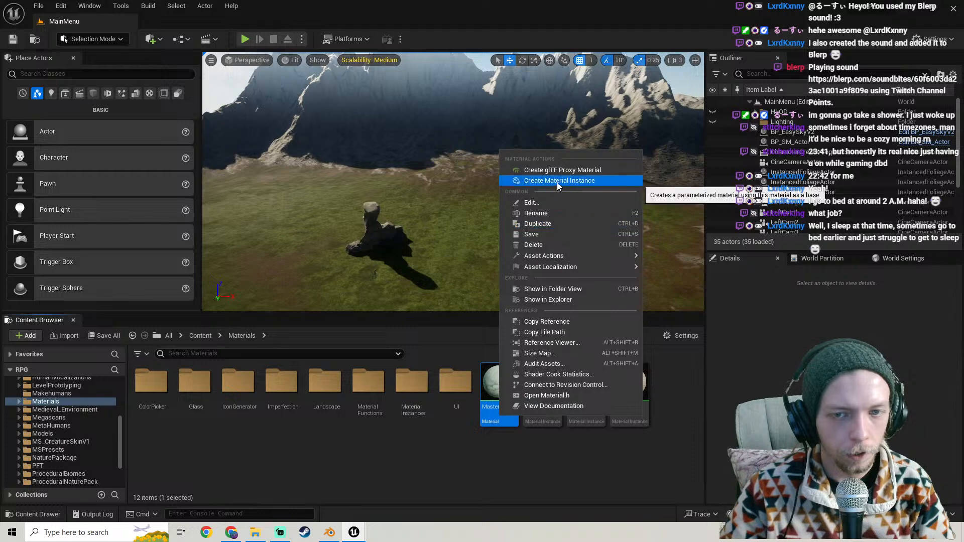
click(556, 182)
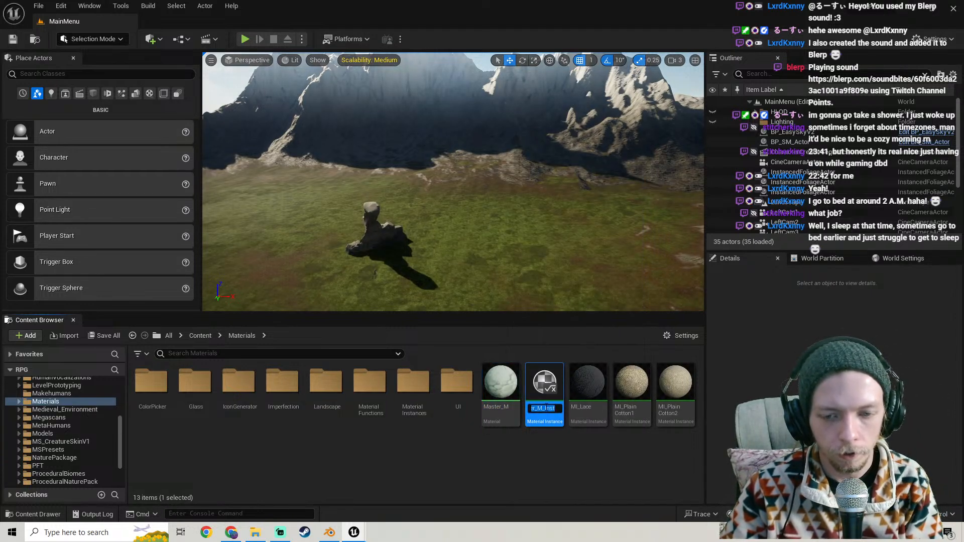
key(BackSpace)
key(BackSpace)
key(BackSpace)
key(BackSpace)
key(BackSpace)
text(I)
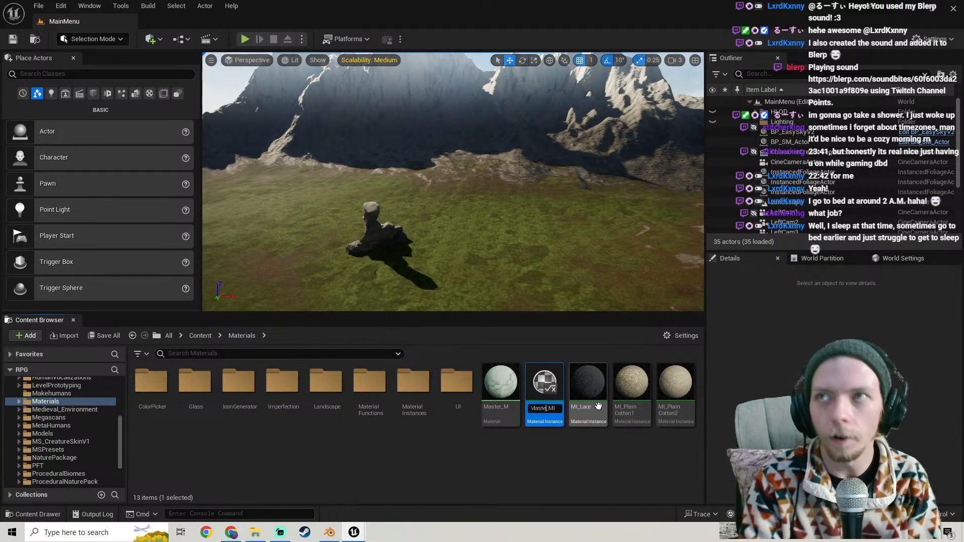
text(Sk)
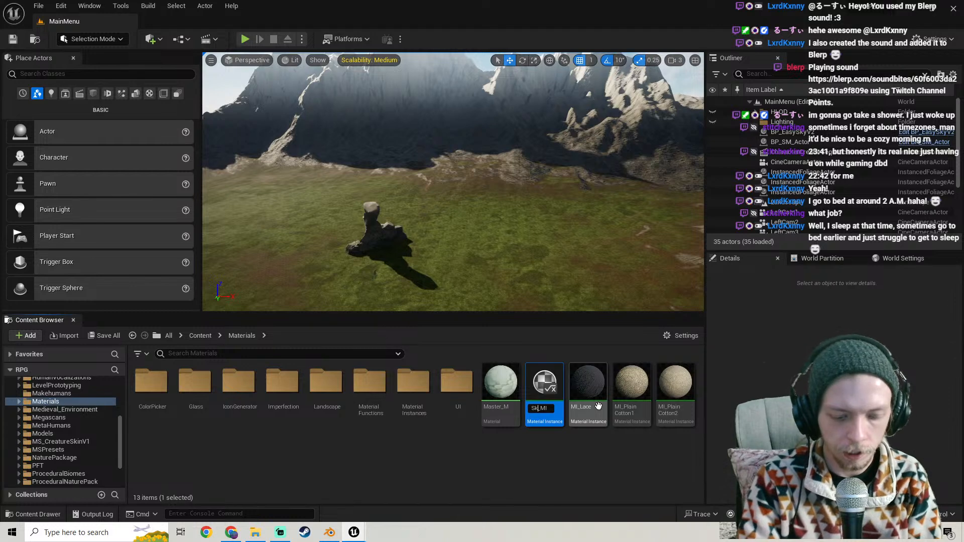
text(in)
key(Return)
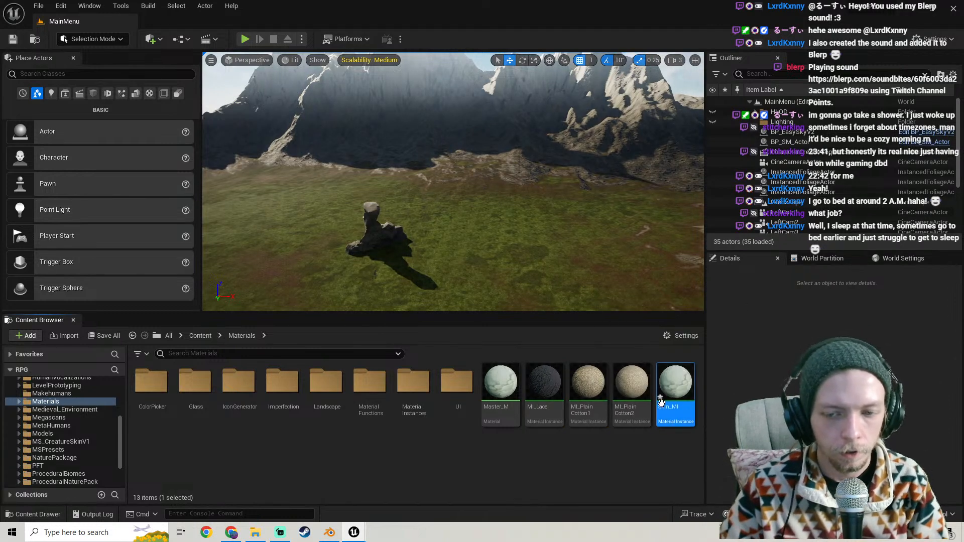
Rename the Skin_MI material instance to TailSkin_MI
click(670, 407)
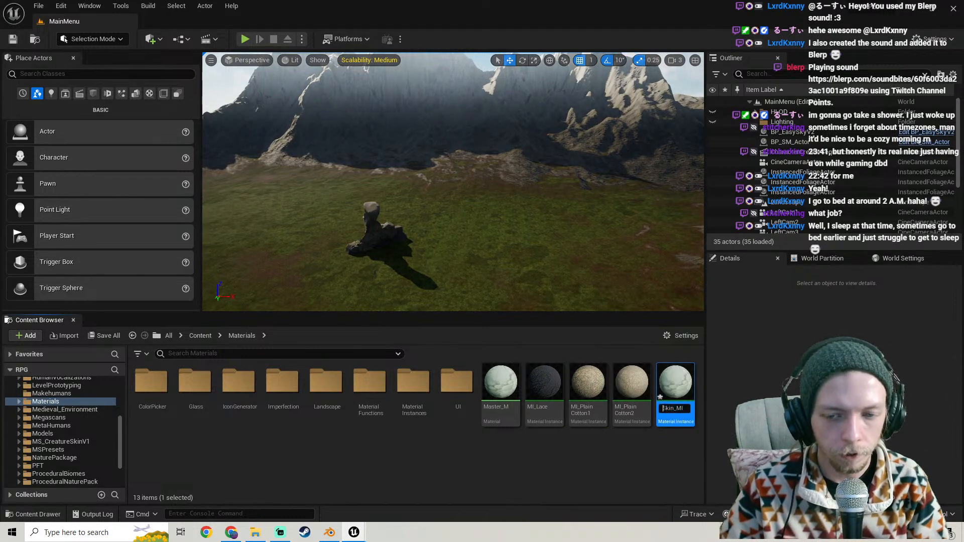
text(Tail)
key(Return)
scroll(78, 441, up, 4)
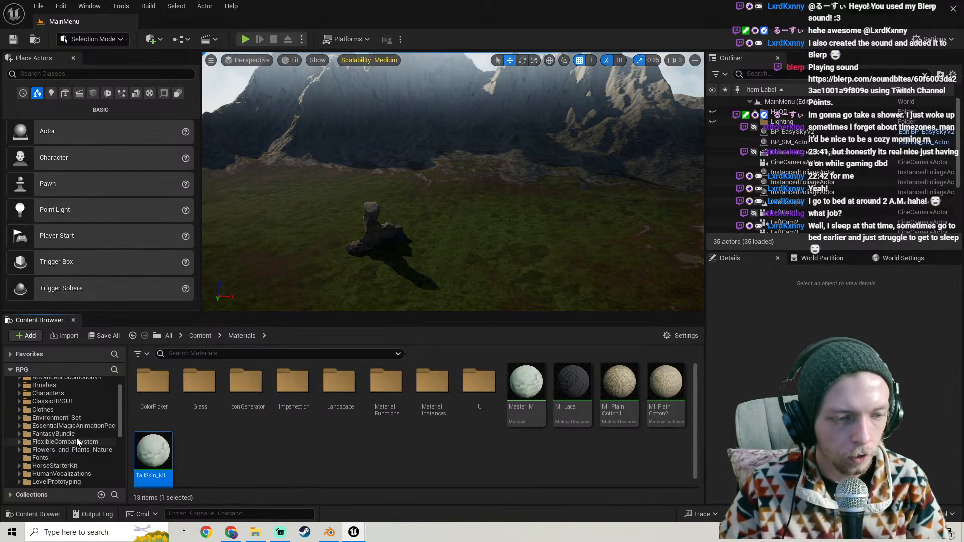
Move the TailSkin_MI material instance from the Materials folder into Models/CharacterStuff/Tails
scroll(74, 448, down, 2)
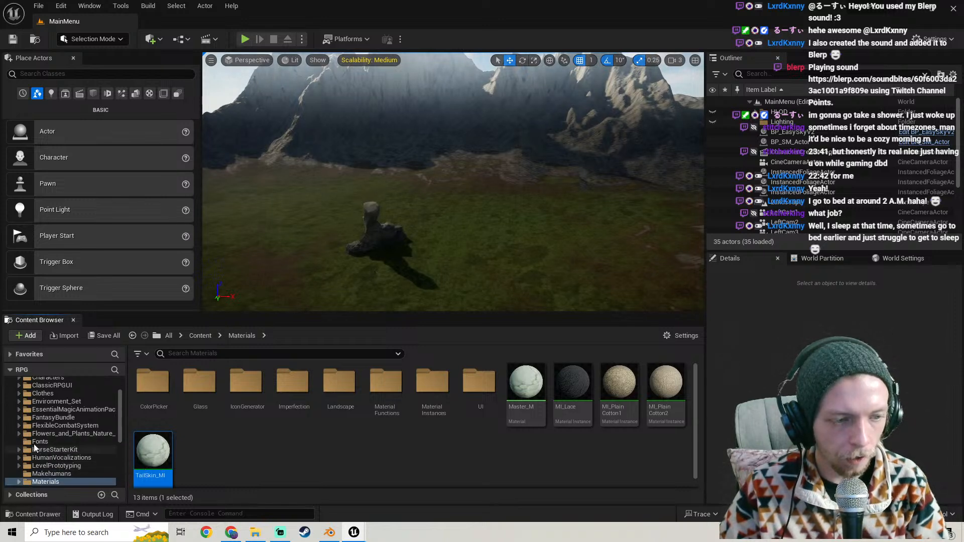
scroll(49, 437, down, 2)
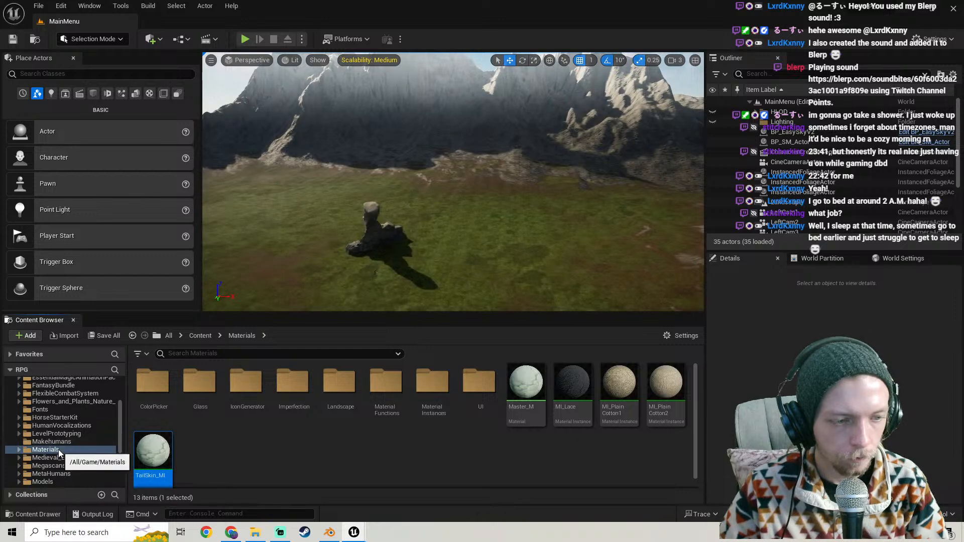
scroll(47, 459, down, 3)
click(19, 434)
scroll(31, 436, down, 3)
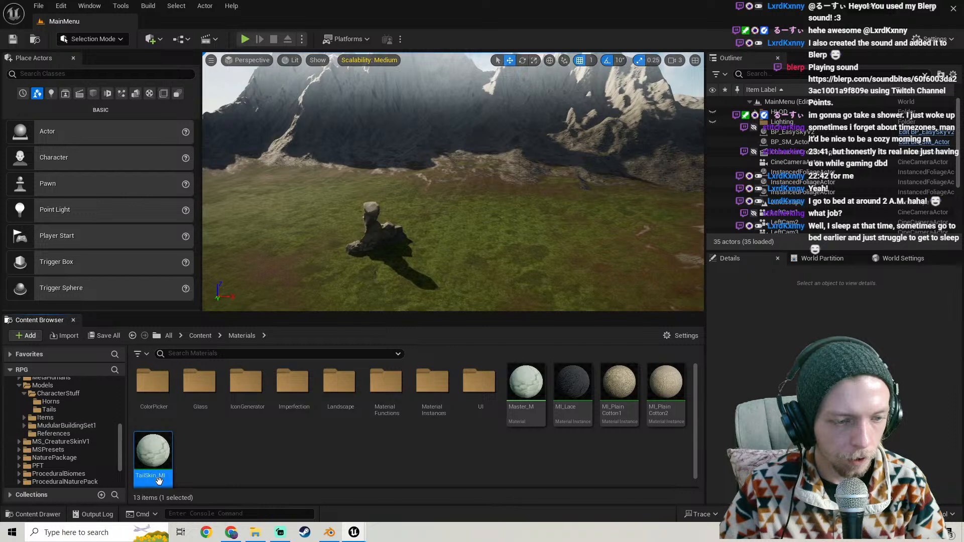
drag(159, 480, 49, 414)
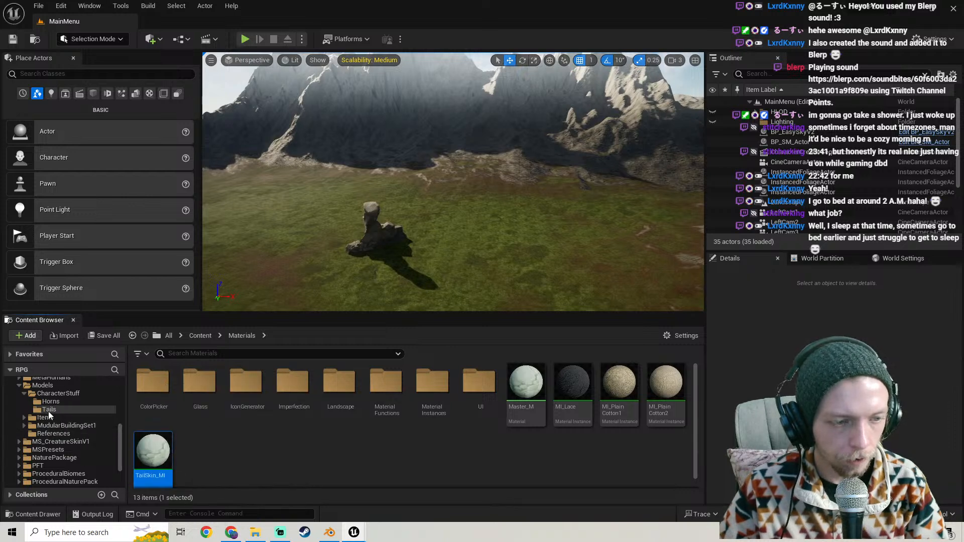
click(65, 430)
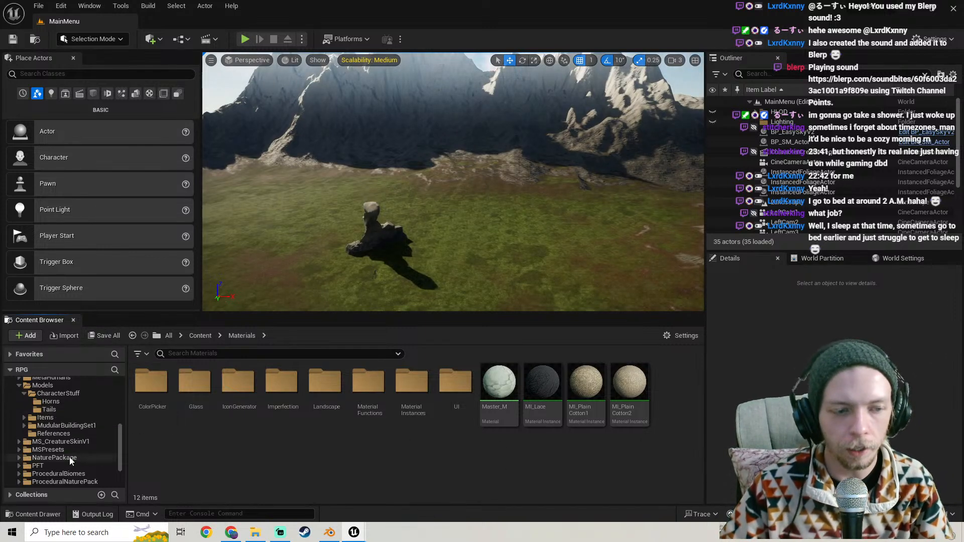
Open TailSkin_MI from the Tails folder and override its Albedo texture with skin-2_diffuse
click(49, 409)
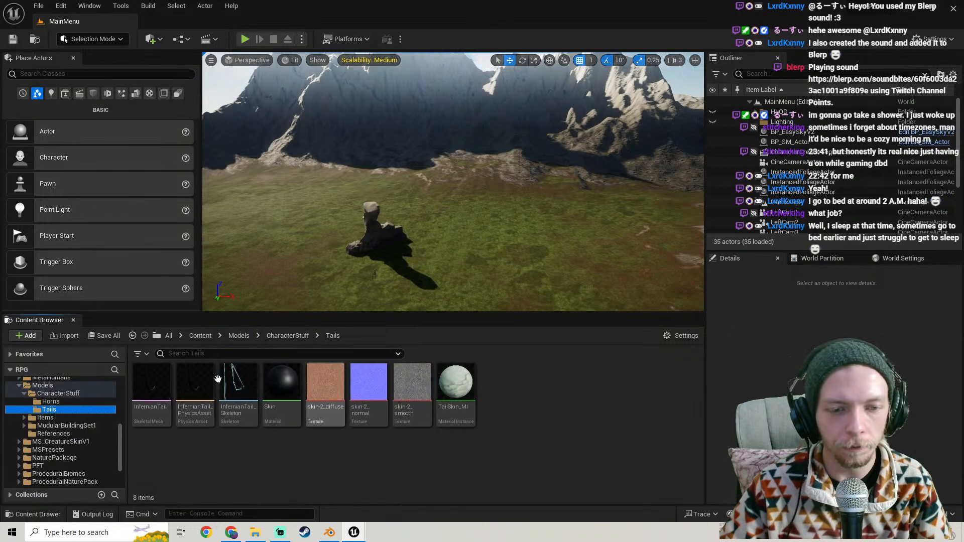
double_click(457, 417)
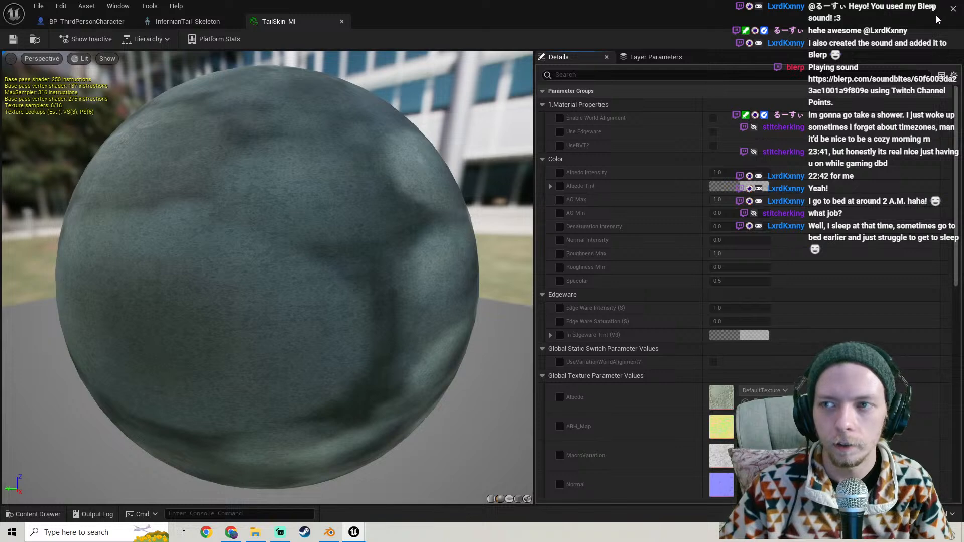
click(933, 9)
scroll(429, 191, down, 3)
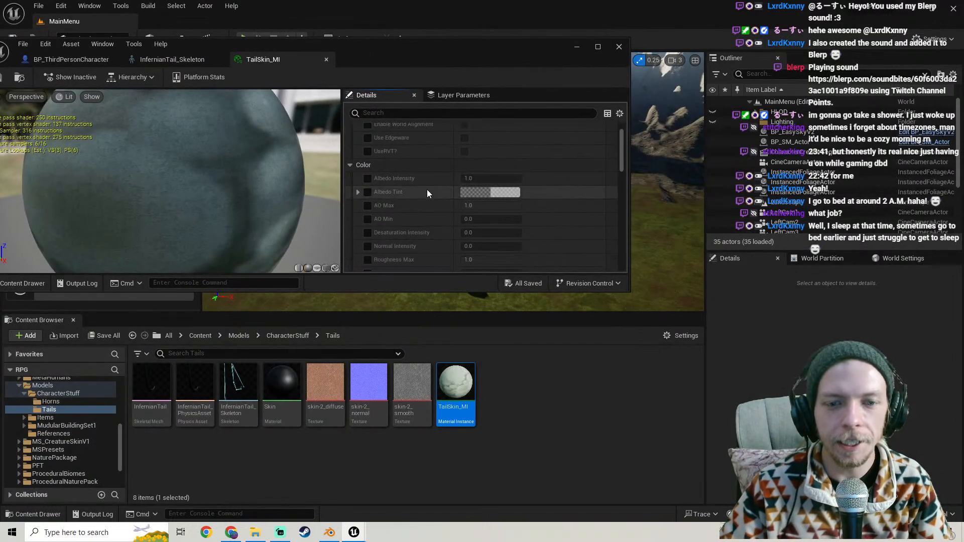
scroll(427, 189, down, 4)
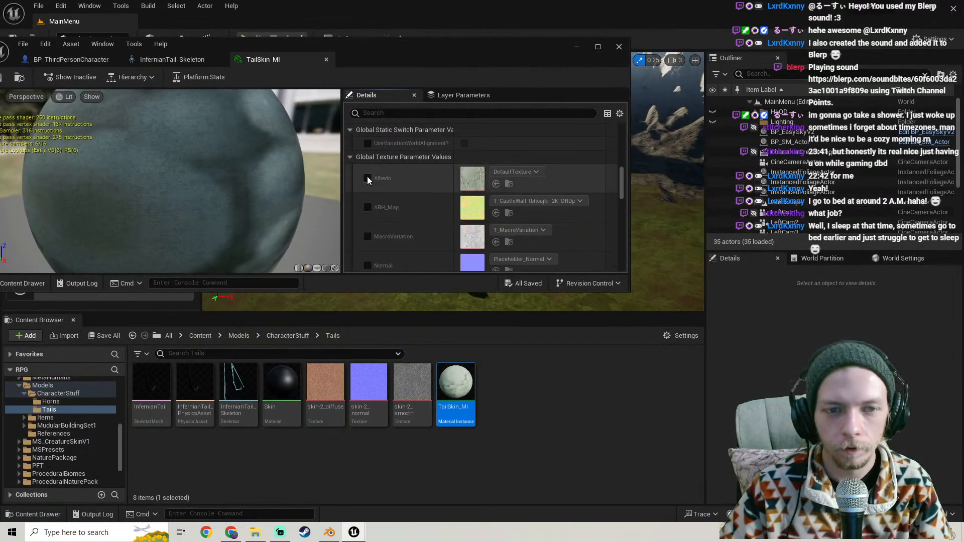
click(367, 179)
drag(325, 382, 472, 179)
scroll(203, 203, down, 6)
scroll(182, 189, up, 3)
drag(173, 188, 231, 189)
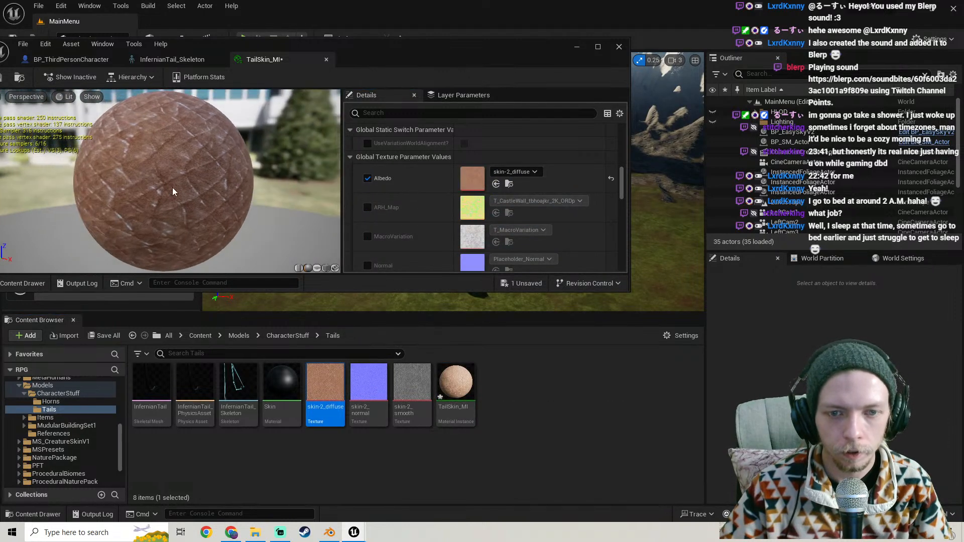
Override TailSkin_MI's Normal texture with skin-2_normal and save all modified assets
scroll(432, 201, down, 2)
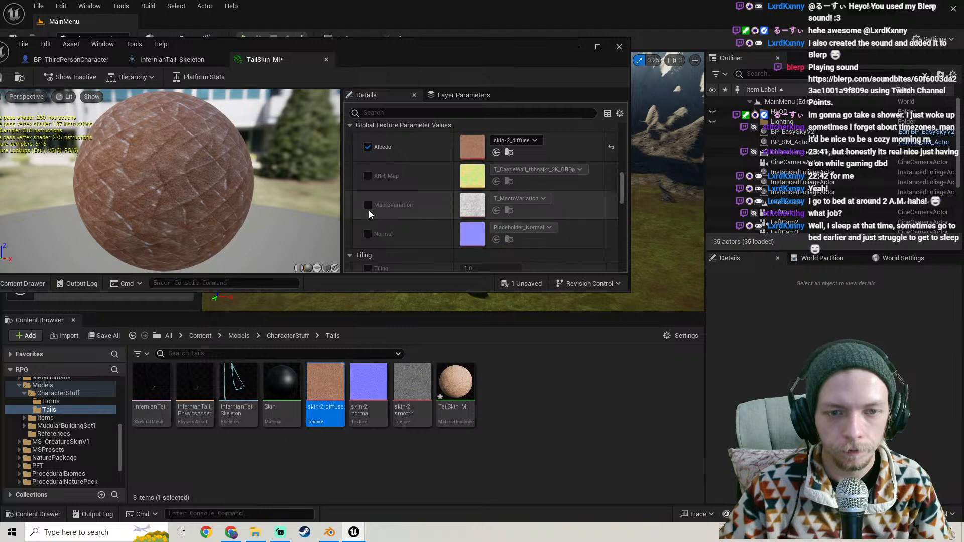
click(367, 233)
drag(368, 384, 476, 240)
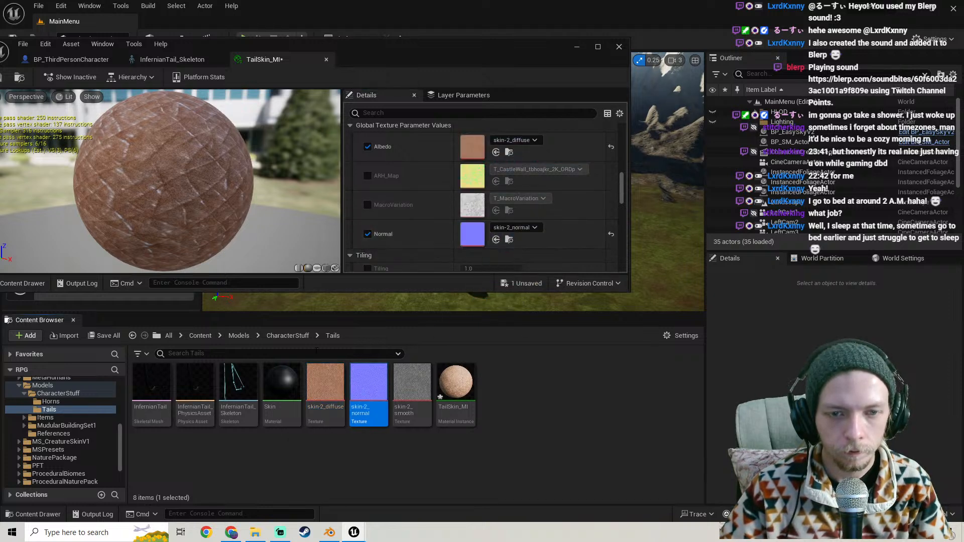
drag(402, 52, 442, 46)
click(105, 337)
click(566, 384)
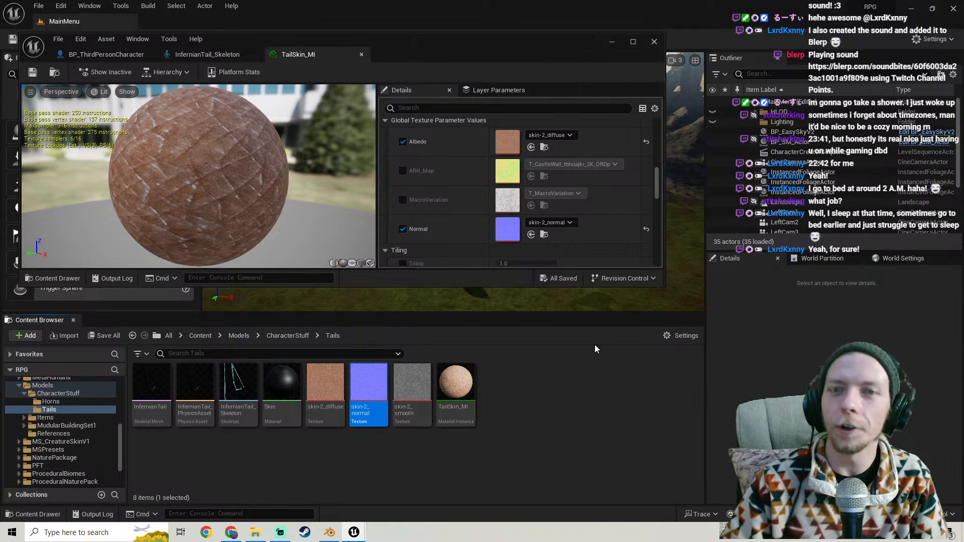
Try skin-2_smooth as TailSkin_MI's ARH_Map texture, clear that override again and save
click(421, 411)
click(403, 171)
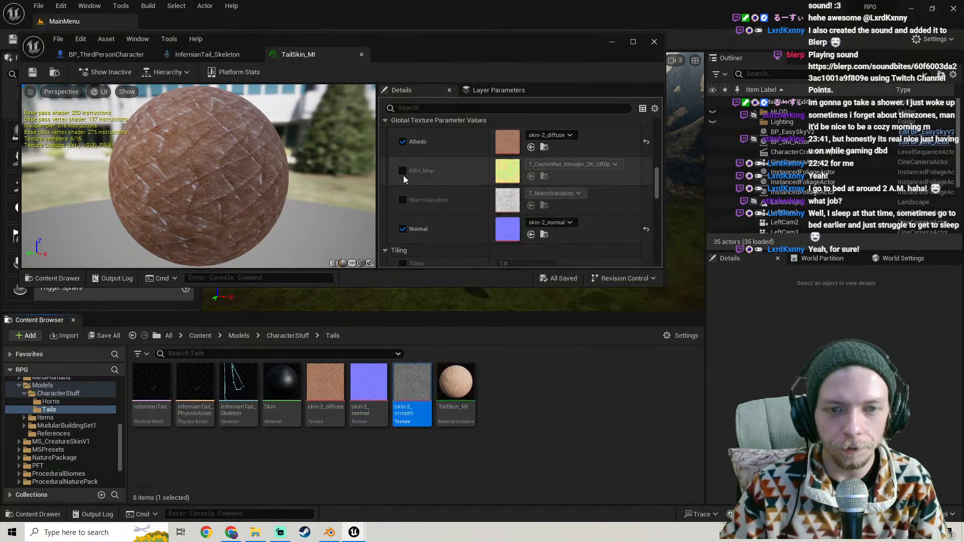
drag(411, 419, 506, 171)
drag(182, 169, 216, 181)
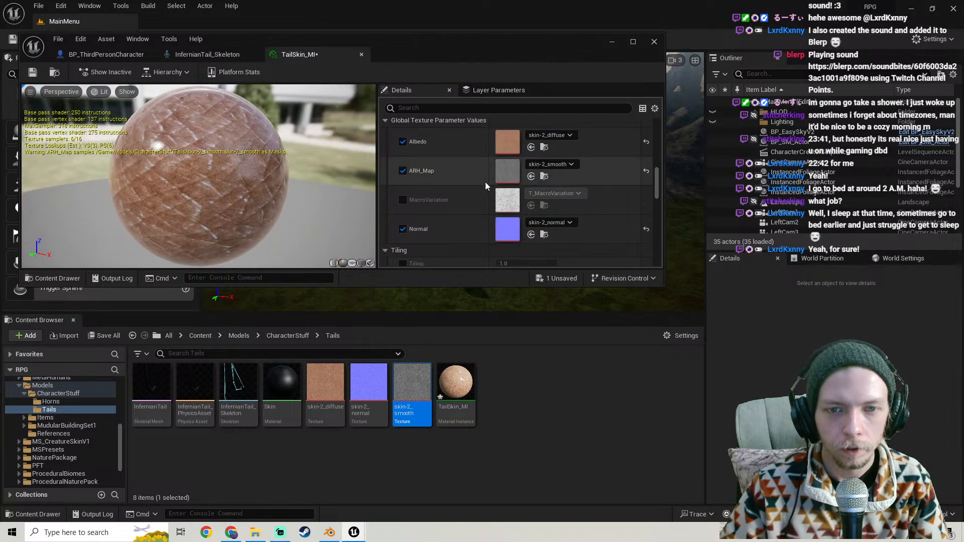
click(646, 171)
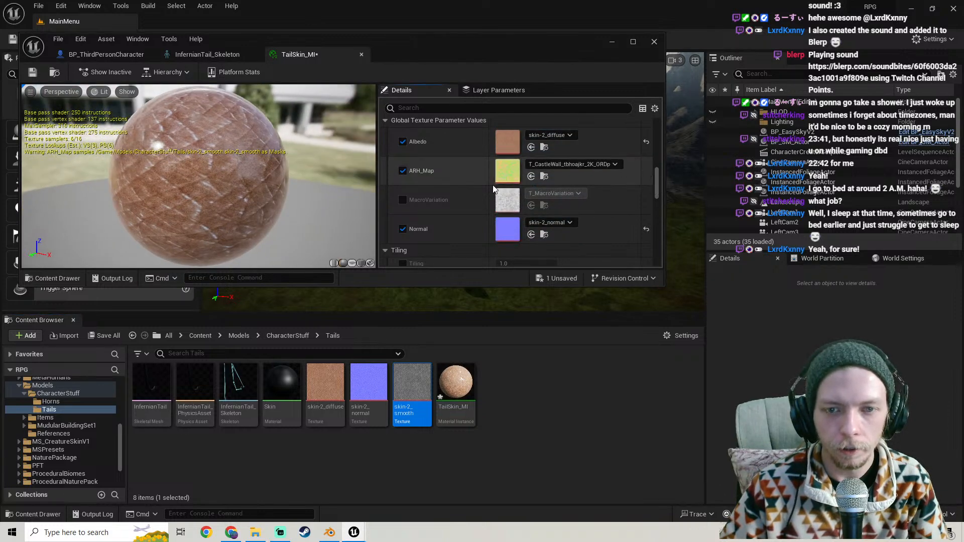
click(403, 170)
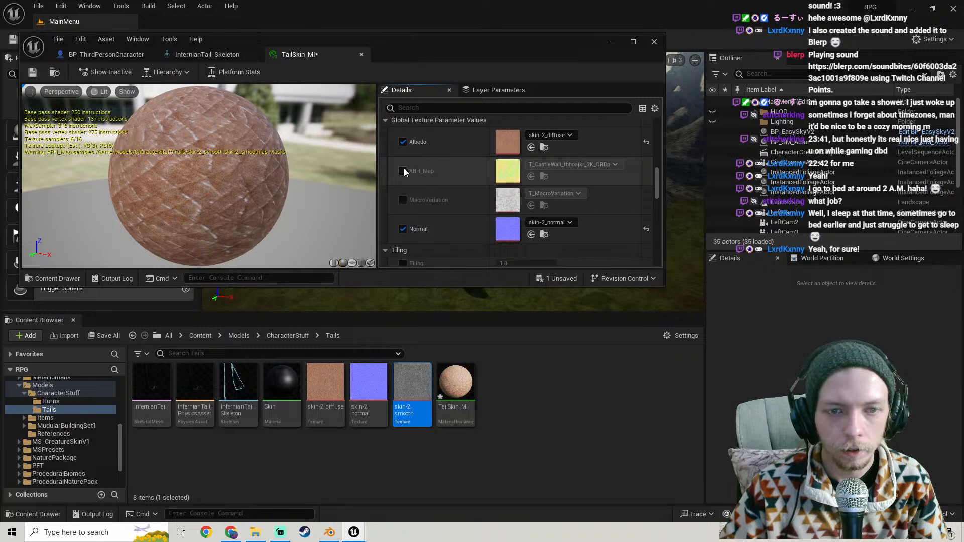
click(32, 75)
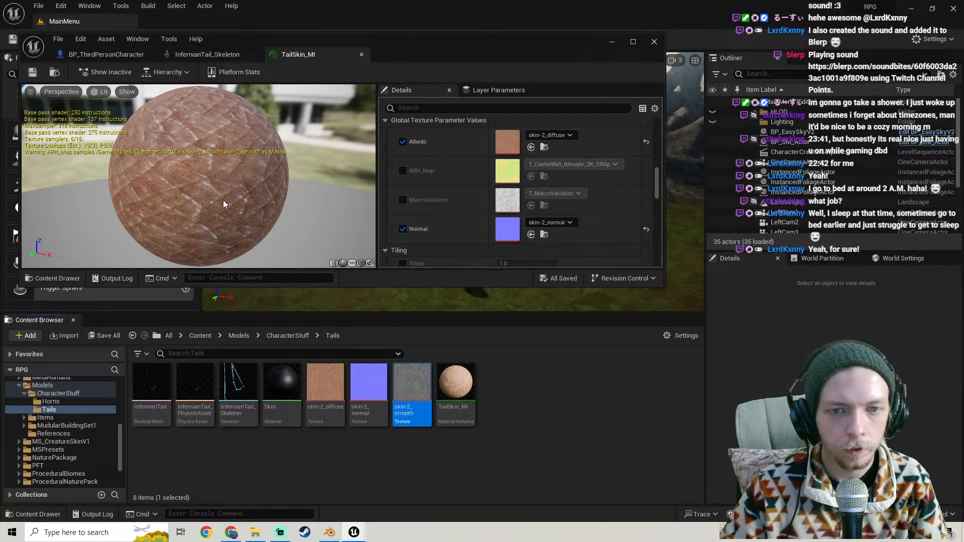
Try the MacroVariation override by switching it on and off, and save TailSkin_MI
scroll(430, 209, down, 3)
scroll(429, 209, up, 3)
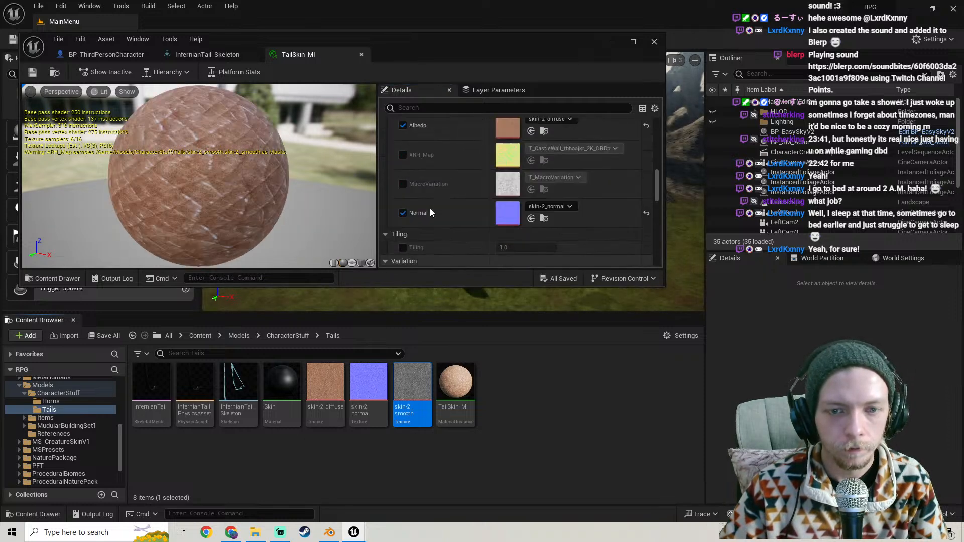
click(402, 200)
click(402, 200)
click(32, 72)
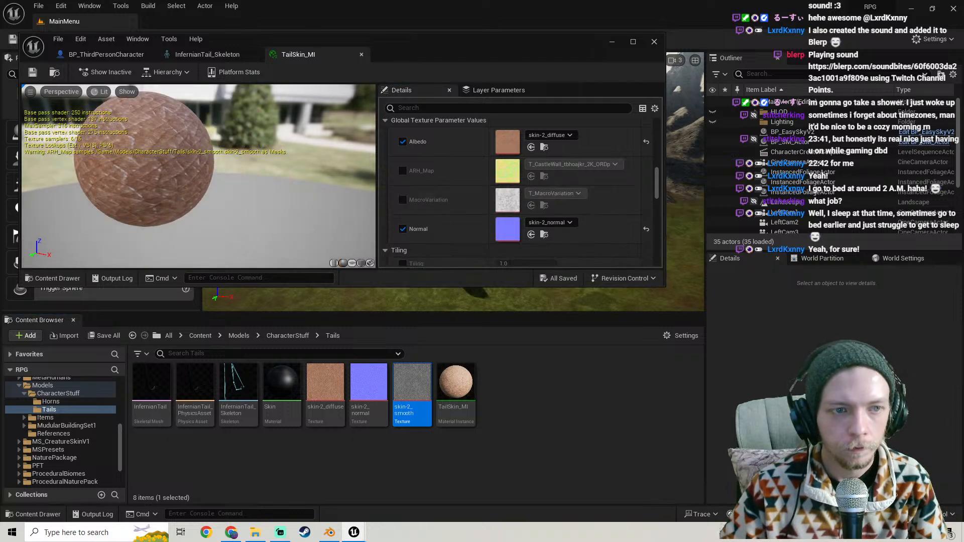
Open the InfernianTail skeletal mesh and assign TailSkin_MI to its Element 0 material slot
click(153, 53)
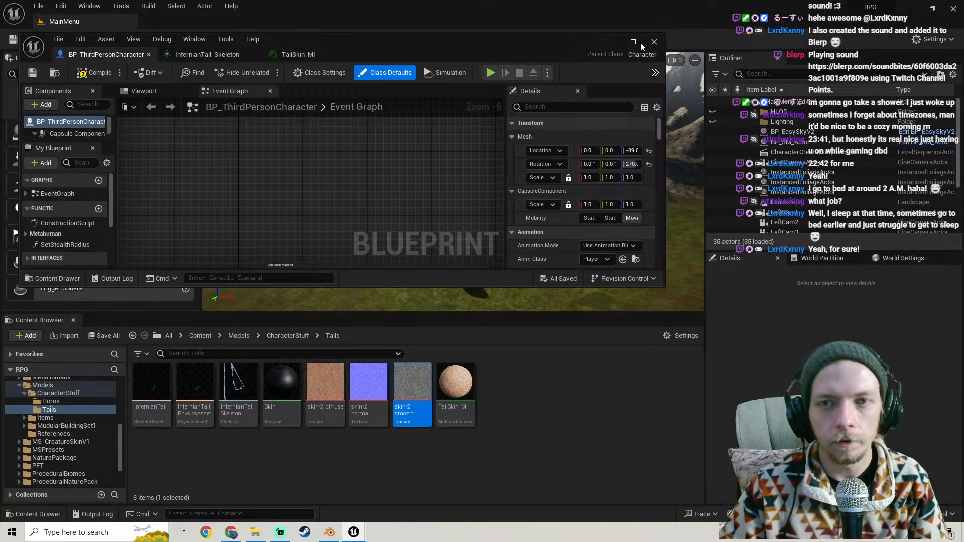
click(152, 417)
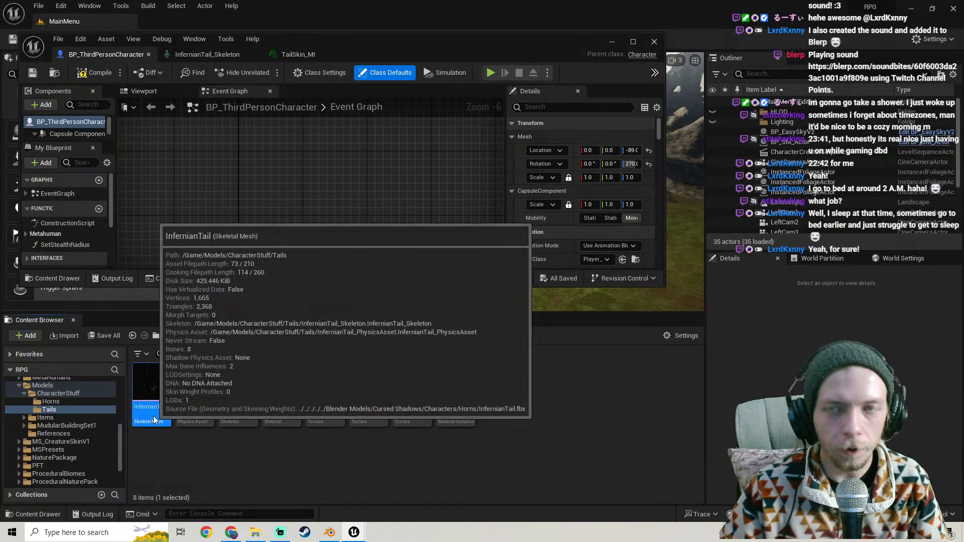
double_click(153, 415)
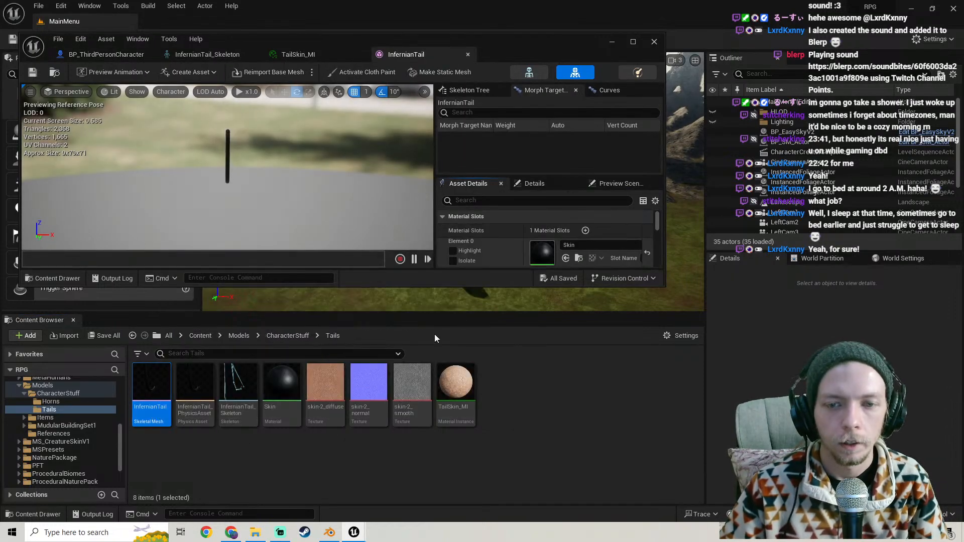
drag(460, 408, 550, 245)
drag(307, 191, 291, 148)
right_drag(291, 148, 223, 171)
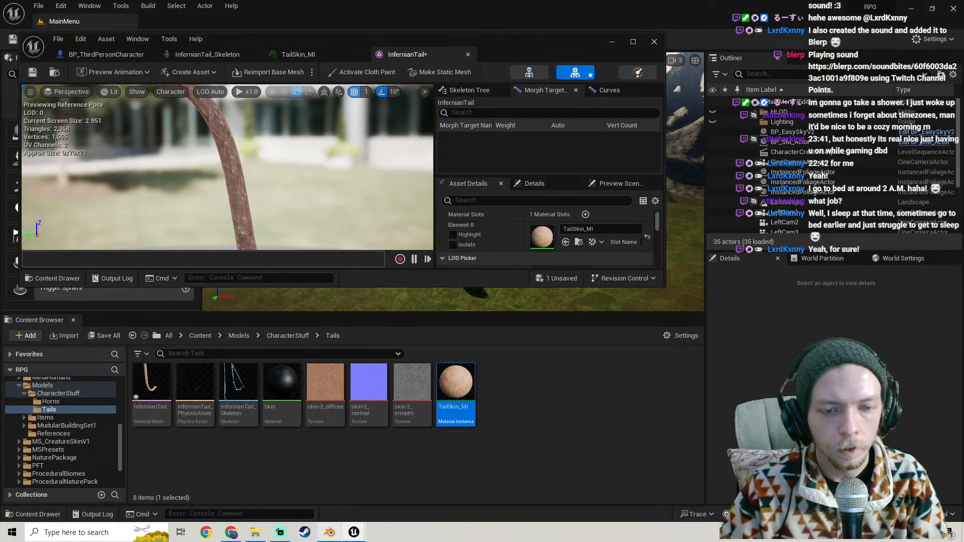
Bring up TailSkin_MI and undock the InfernianTail editor into its own window beside it
double_click(455, 394)
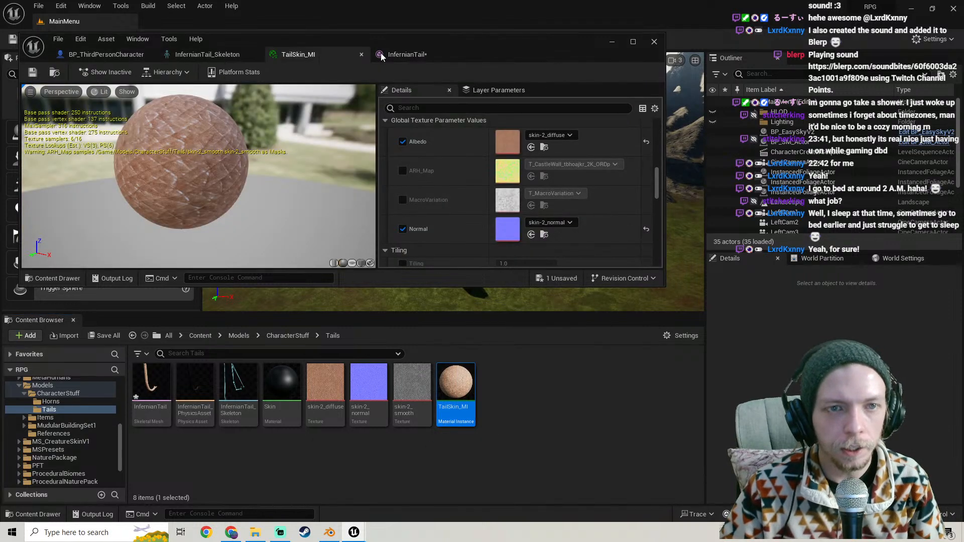
drag(405, 54, 671, 317)
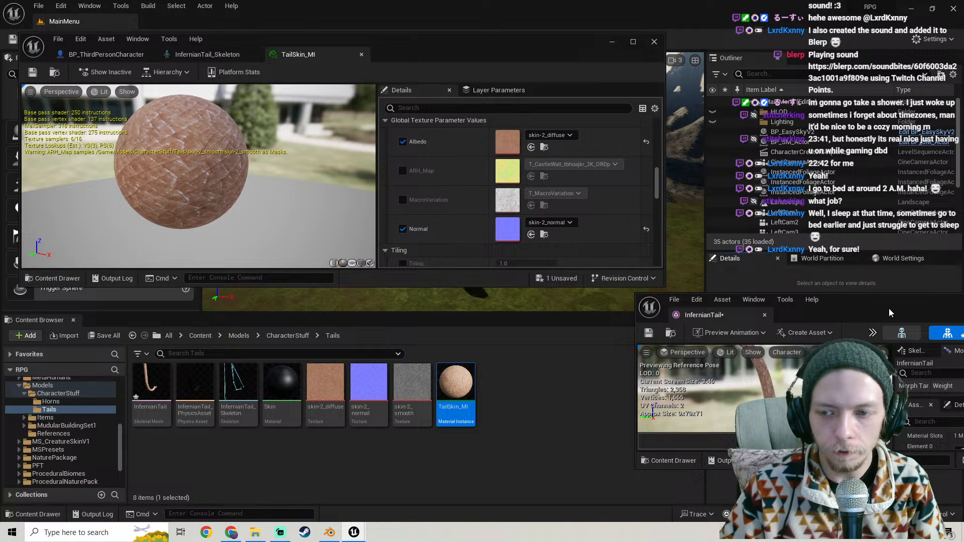
drag(789, 288, 813, 121)
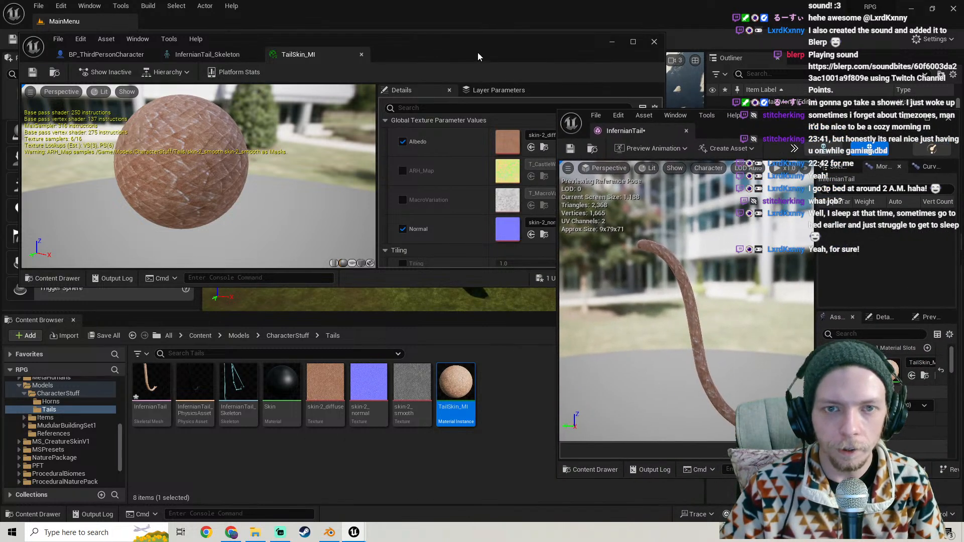
drag(479, 52, 372, 77)
Open the skin-2_diffuse texture, set its saturation to 0.1 and save it
scroll(352, 220, up, 2)
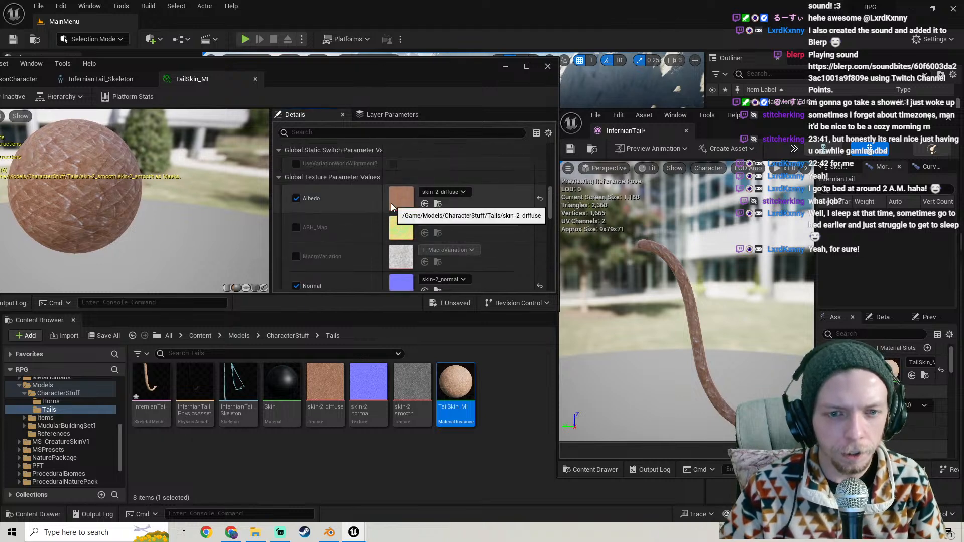
double_click(391, 203)
scroll(440, 264, down, 6)
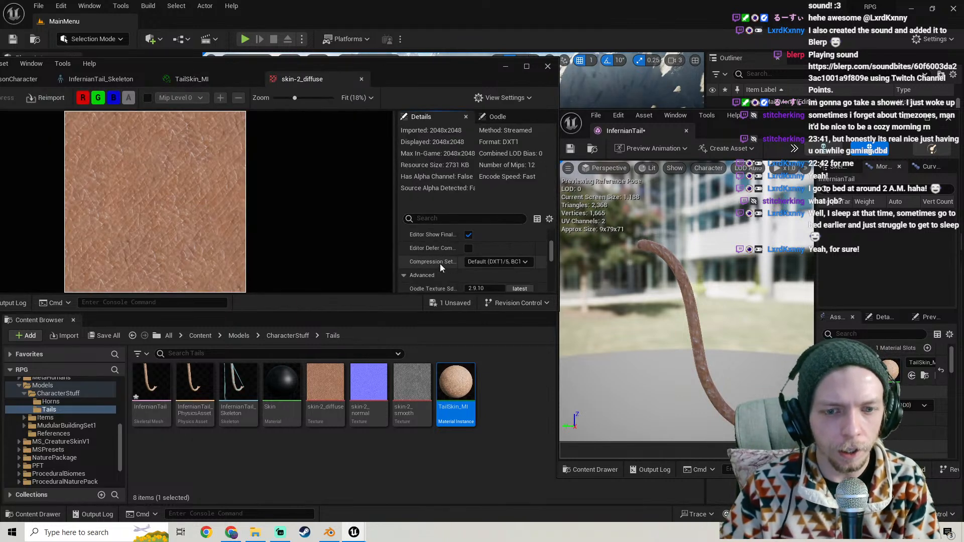
scroll(440, 263, down, 3)
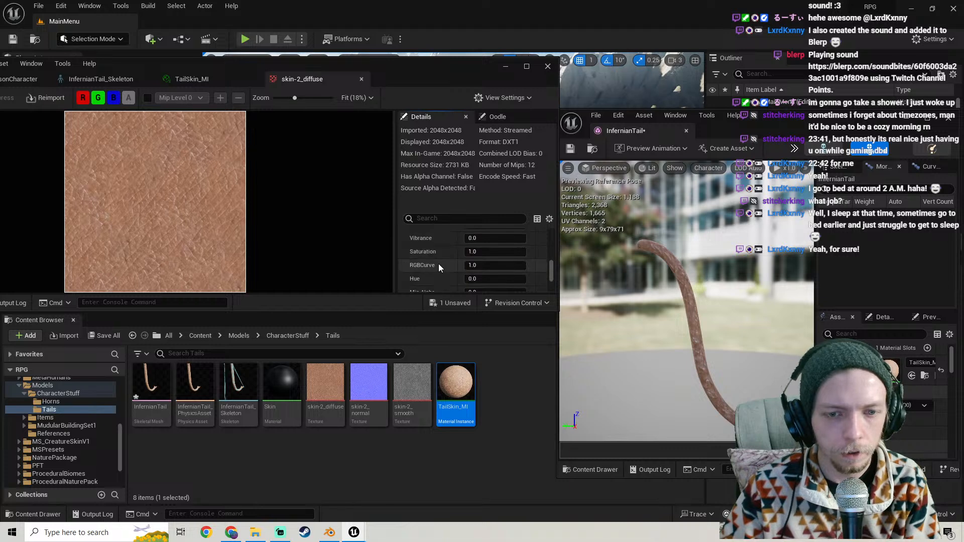
click(481, 252)
text(0.1)
key(Return)
drag(156, 62, 293, 62)
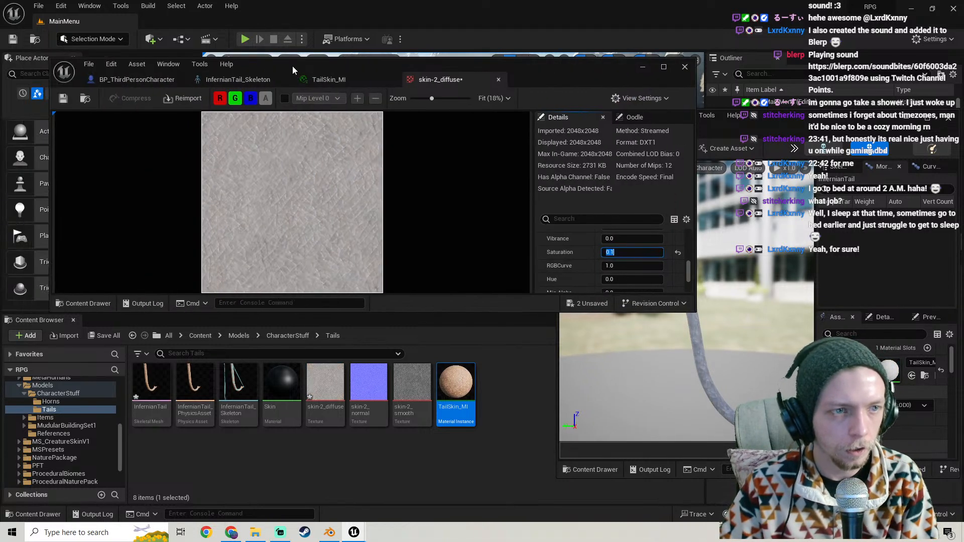
click(63, 99)
Override the Albedo Tint in TailSkin_MI and set it to a dark red, hex sRGB 8A0024FF
click(347, 82)
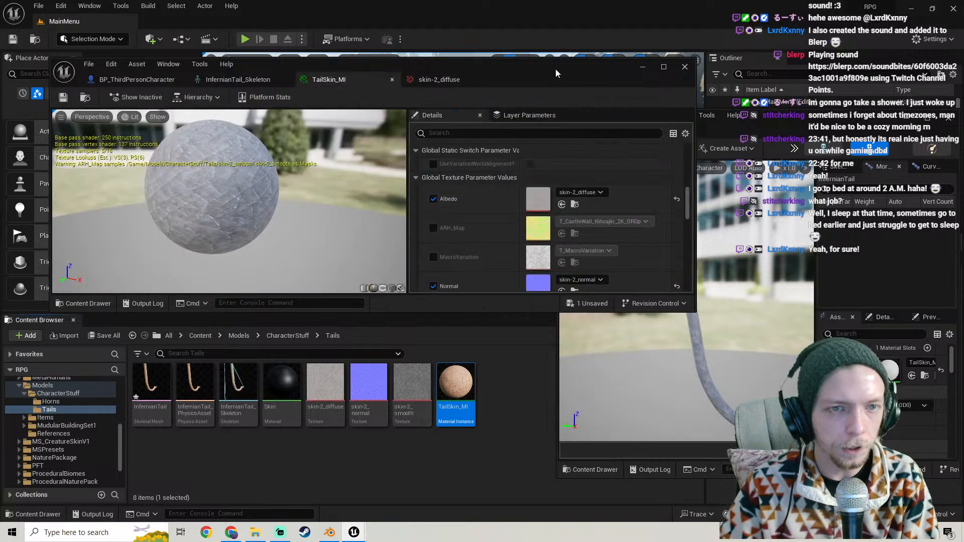
drag(570, 72, 472, 55)
scroll(418, 189, down, 2)
scroll(404, 219, down, 3)
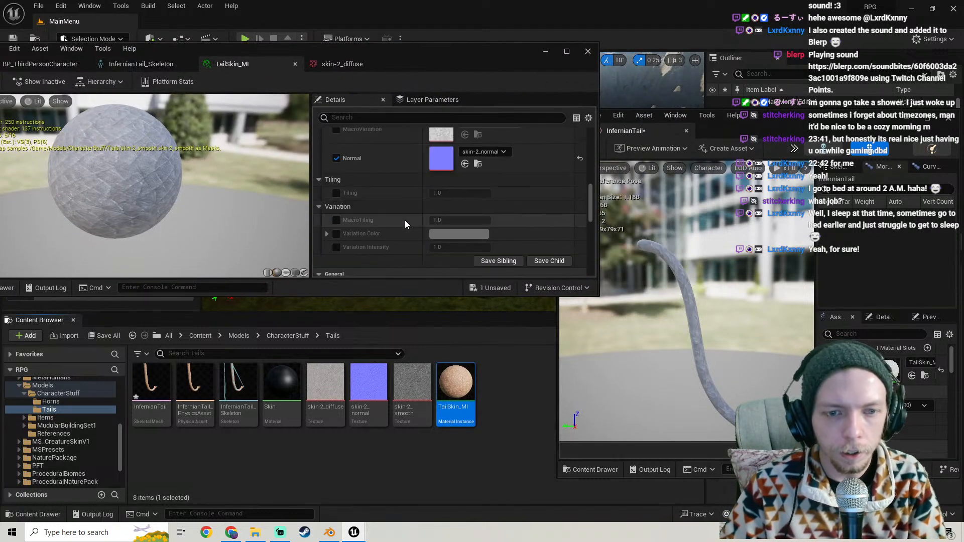
scroll(394, 208, up, 6)
scroll(381, 224, up, 5)
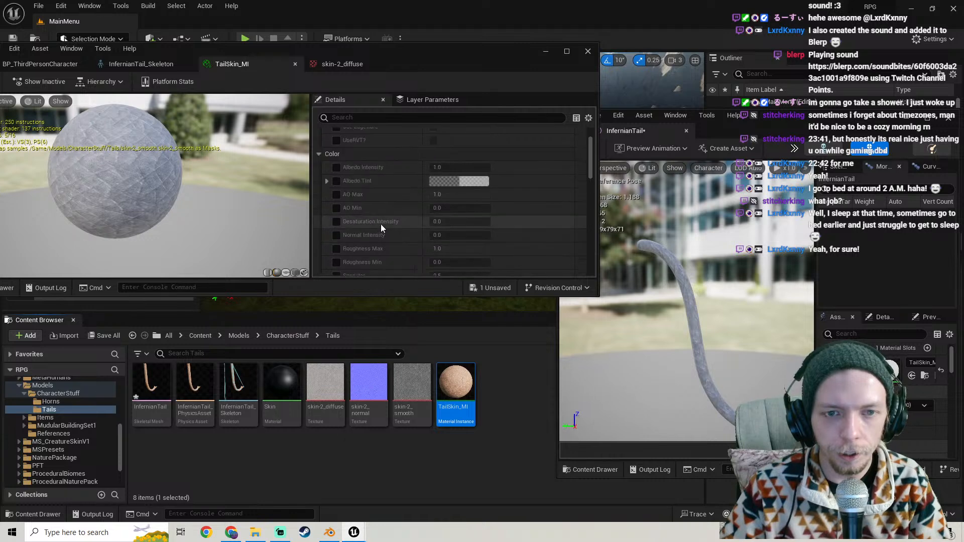
click(336, 196)
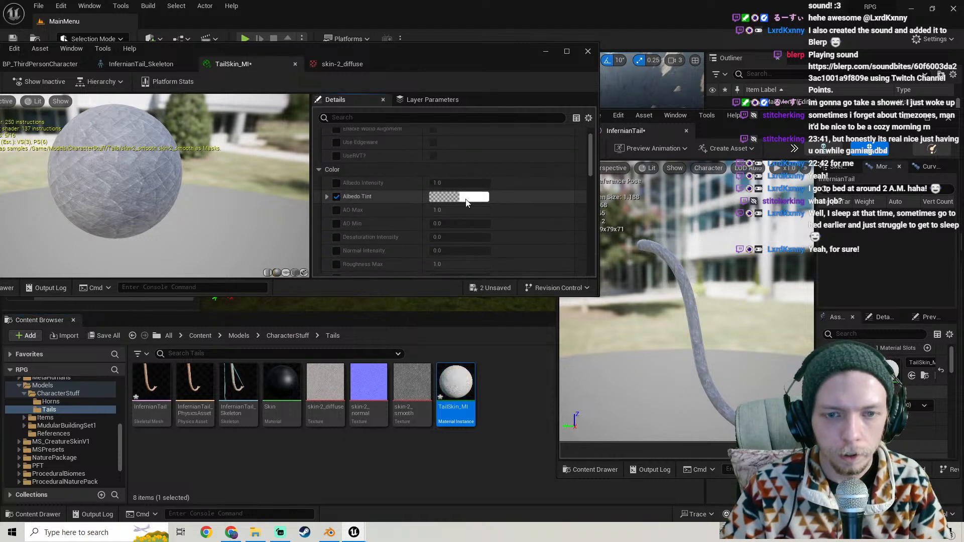
click(470, 197)
drag(554, 286, 579, 282)
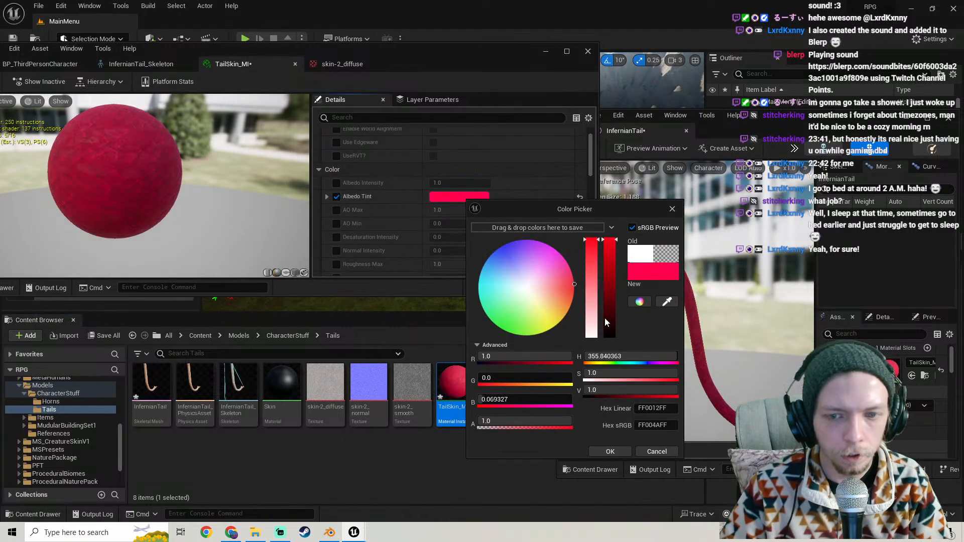
drag(609, 312, 616, 319)
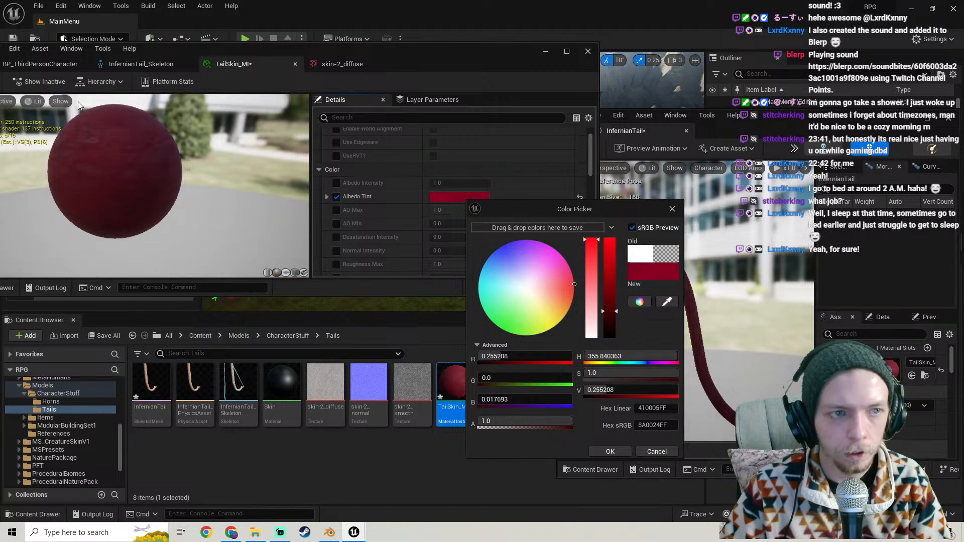
drag(411, 65, 440, 68)
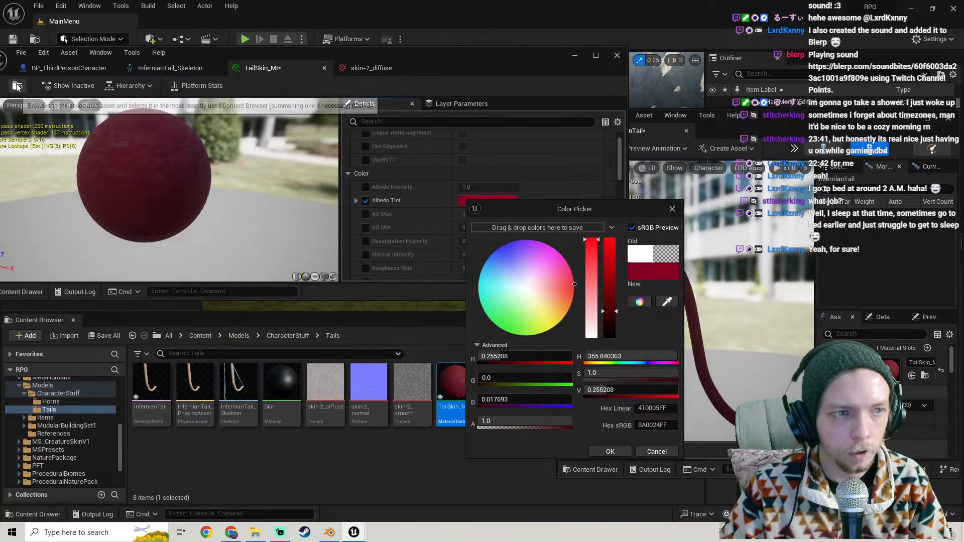
click(613, 451)
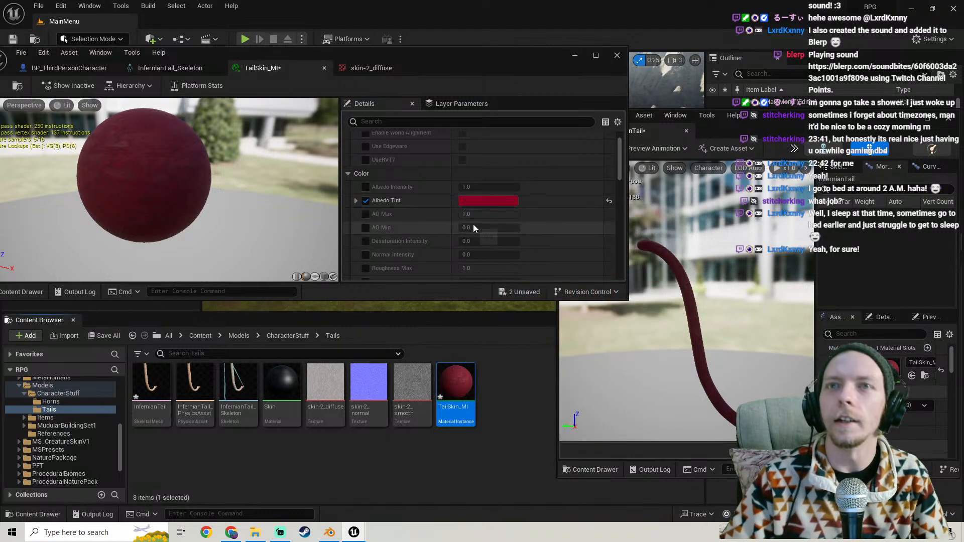
Open Master_M, the parent material of TailSkin_MI, for editing
scroll(441, 231, down, 5)
scroll(431, 217, down, 3)
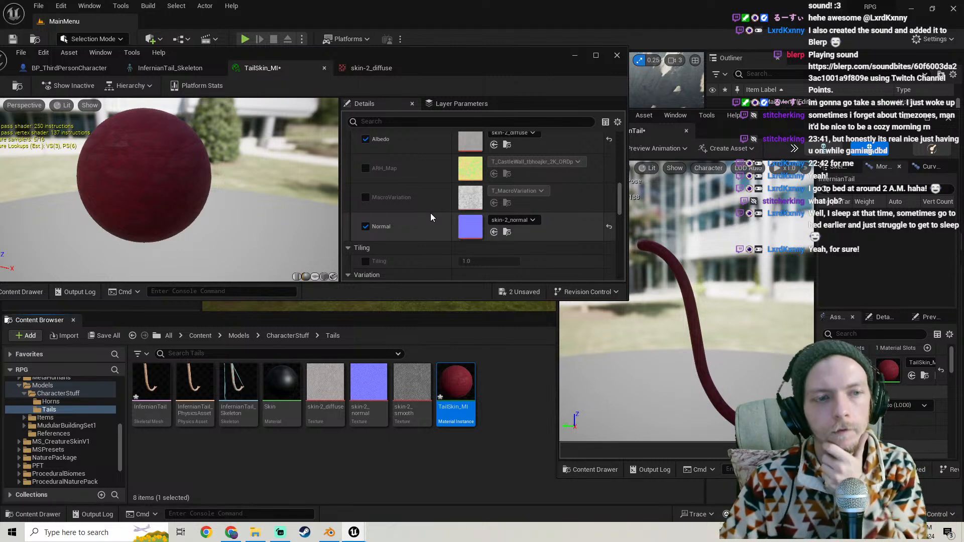
drag(444, 57, 492, 53)
scroll(470, 198, up, 8)
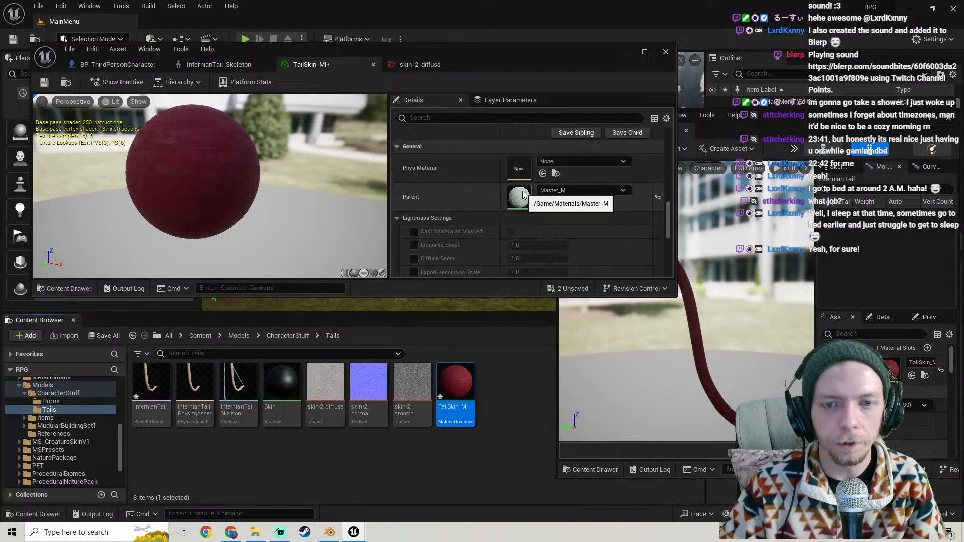
double_click(520, 196)
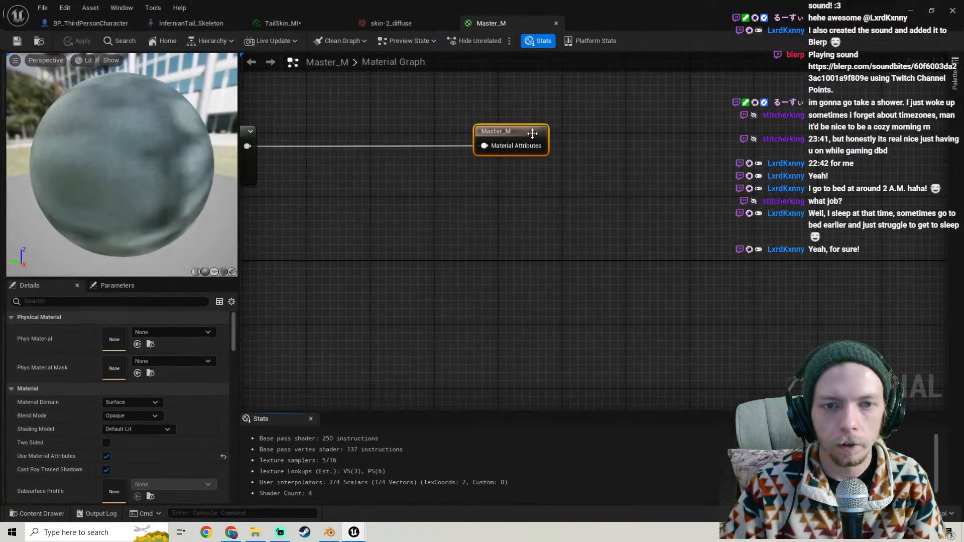
Move the Albedo texture parameter away from the Albedo Tint and Texture Sample nodes, and add a Multiply node beside the Texture Sample
right_drag(704, 193, 871, 207)
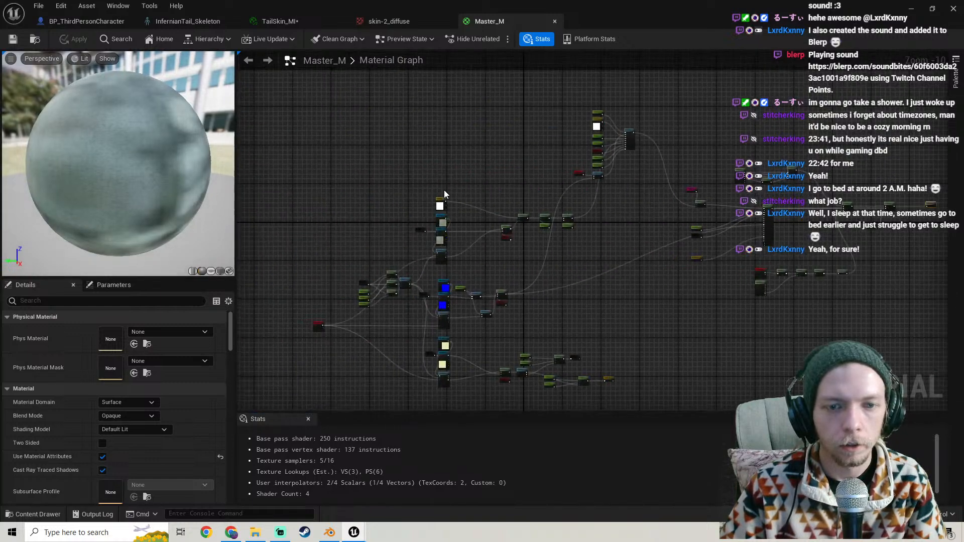
scroll(436, 211, up, 10)
right_drag(643, 238, 502, 184)
scroll(485, 190, down, 1)
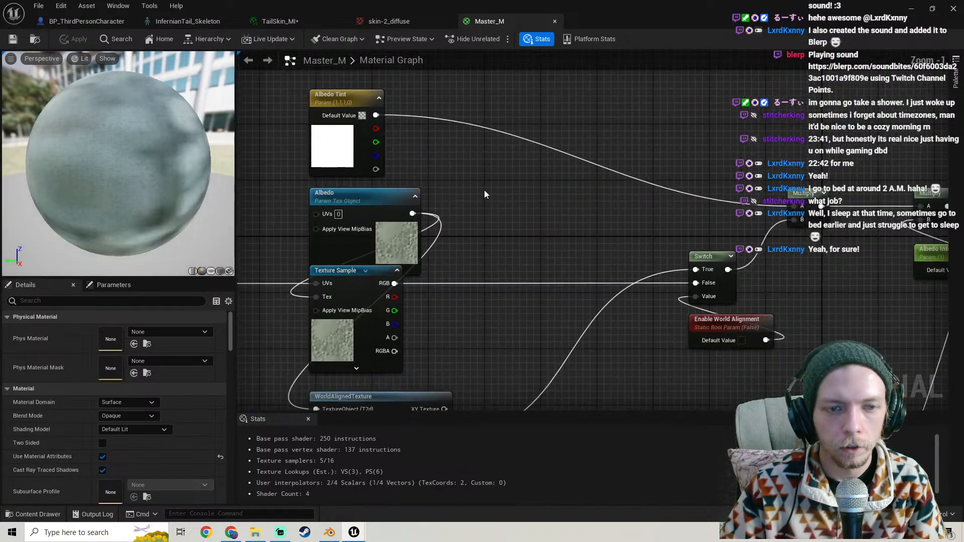
scroll(485, 191, down, 2)
right_drag(393, 170, 596, 168)
drag(483, 192, 367, 177)
right_drag(610, 204, 518, 215)
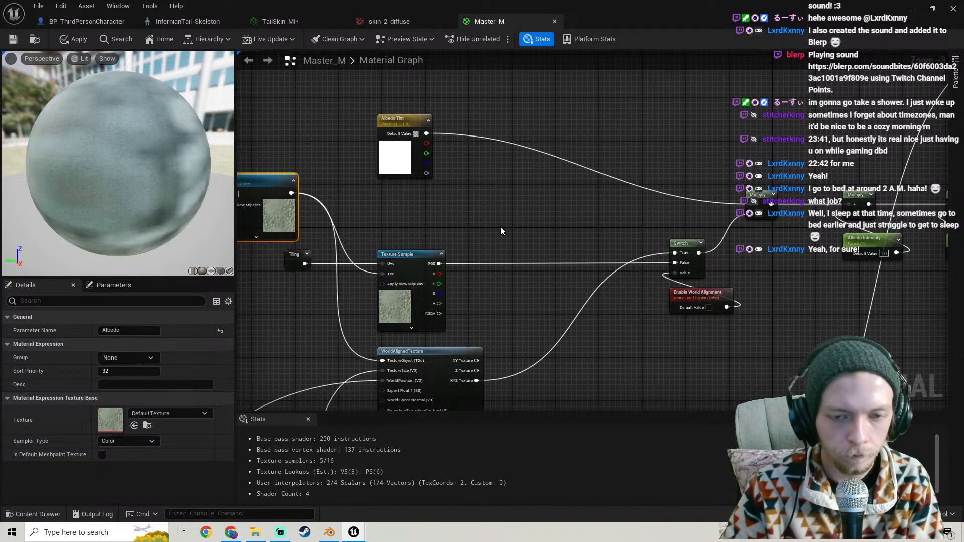
click(497, 226)
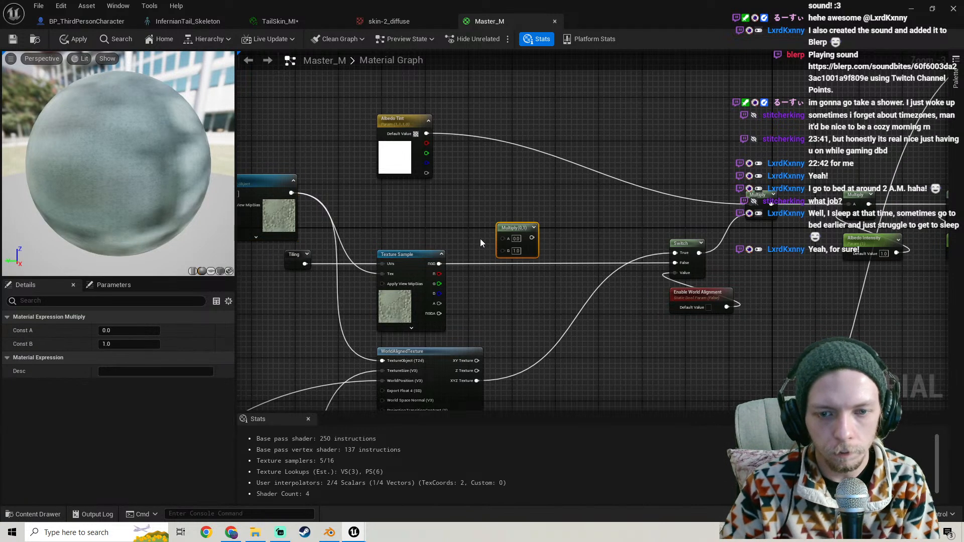
Add a StaticSwitchParameter node before the world alignment Switch and name it UseSkinColorPicker
right_drag(600, 212, 537, 213)
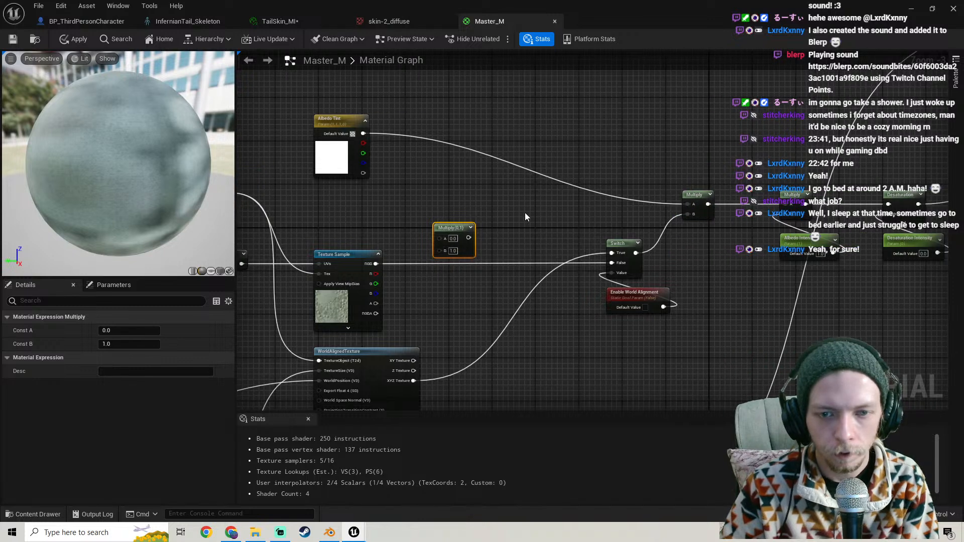
right_click(526, 217)
text(switch pat)
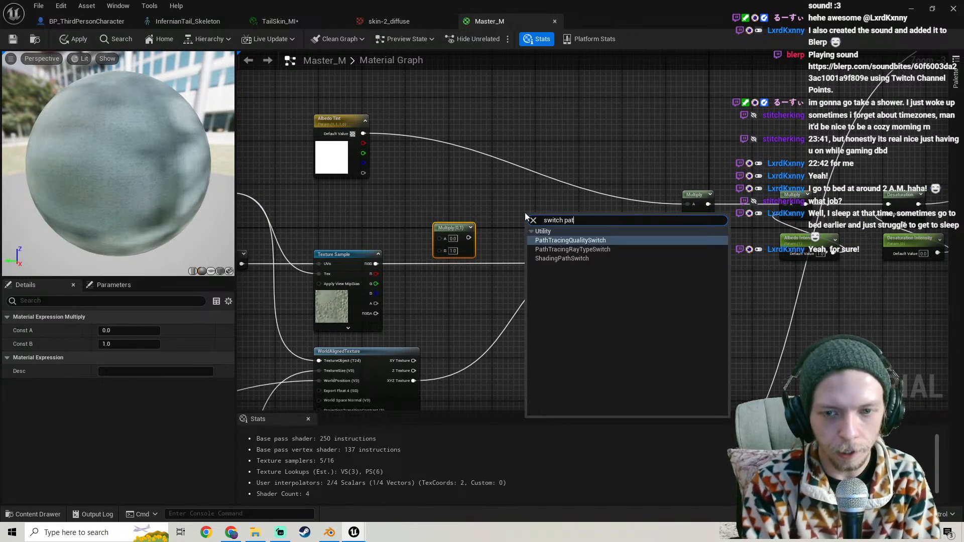
key(BackSpace)
text(ra)
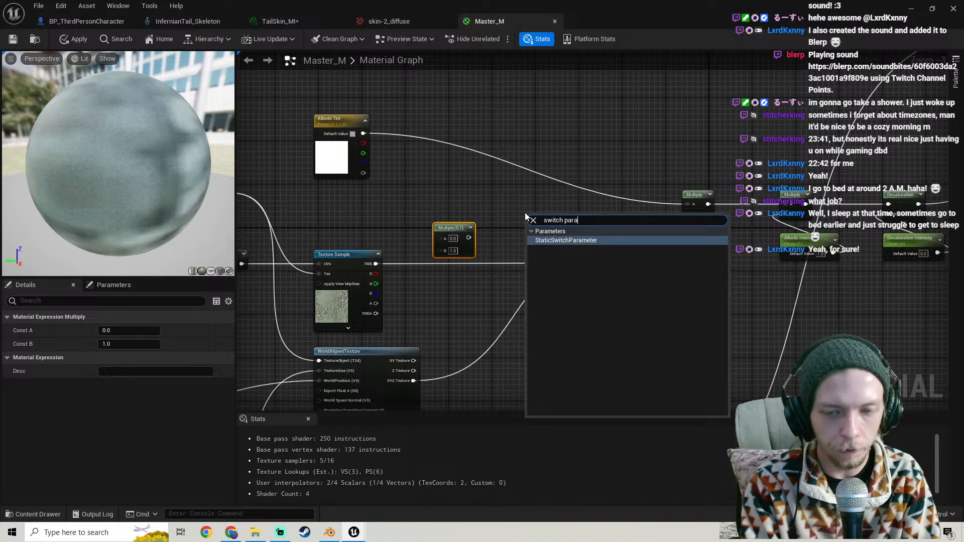
click(547, 240)
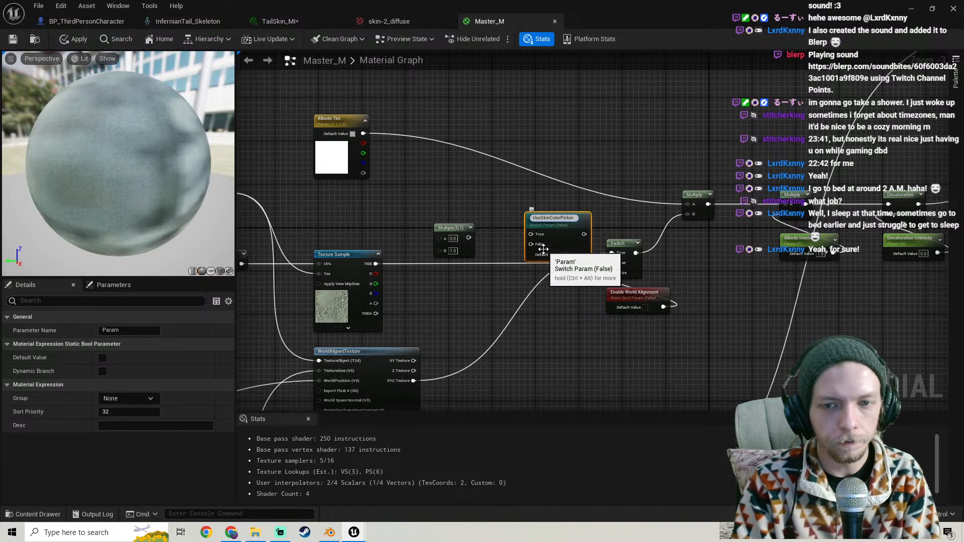
text(UseSkinColorPicker)
key(Return)
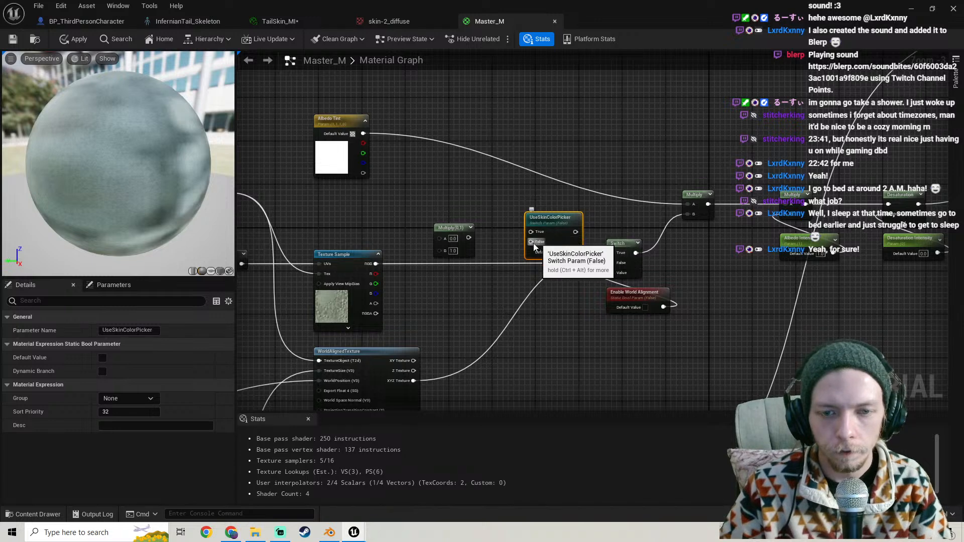
Wire UseSkinColorPicker with the Texture Sample RGB as False and the new Multiply as True, outputting to the world alignment Switch's False input
drag(532, 242, 376, 264)
drag(455, 230, 444, 208)
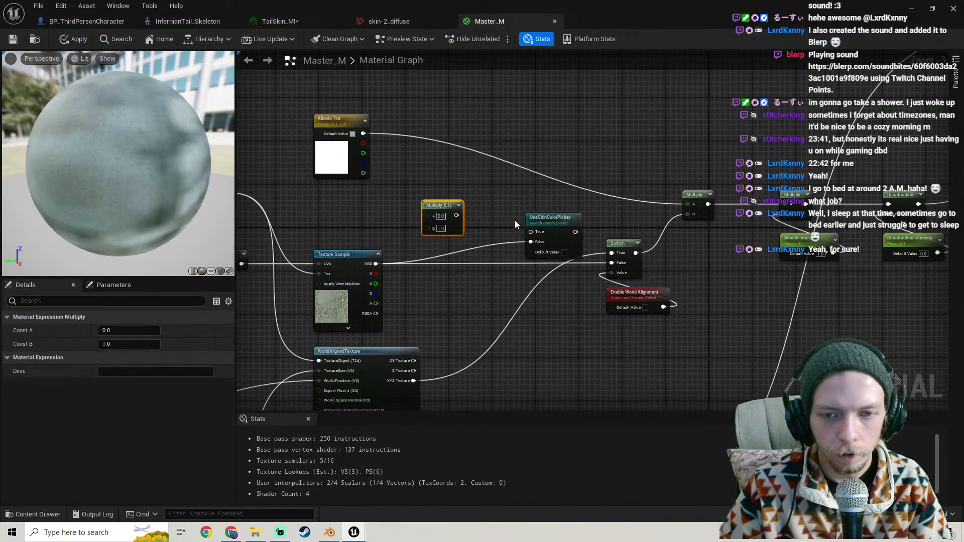
drag(532, 232, 456, 216)
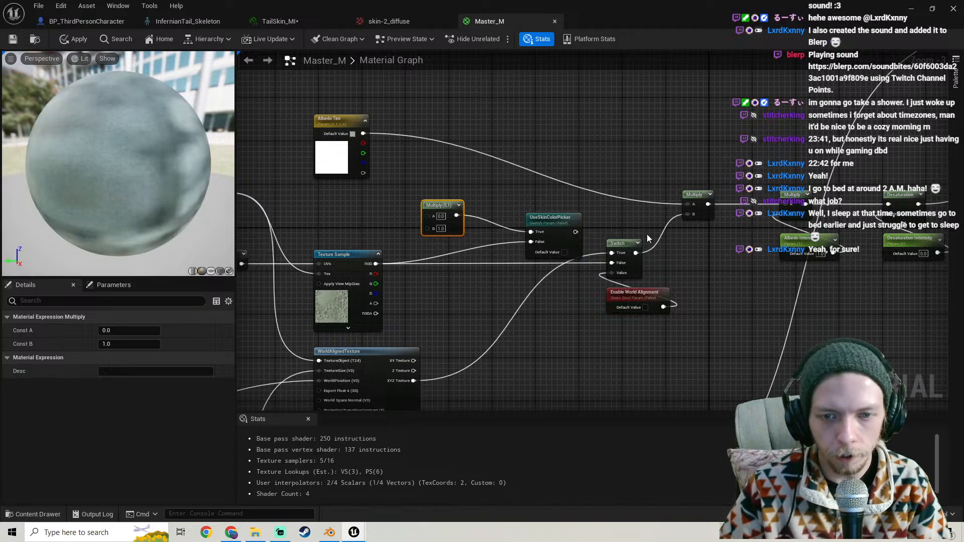
drag(578, 228, 612, 262)
Arrange the new Multiply and UseSkinColorPicker nodes before the Switch, and connect the Texture Sample RGB to the Multiply's B input
drag(492, 207, 448, 227)
drag(565, 222, 537, 243)
right_drag(474, 206, 601, 218)
right_drag(558, 240, 485, 203)
drag(479, 200, 501, 185)
drag(616, 200, 610, 220)
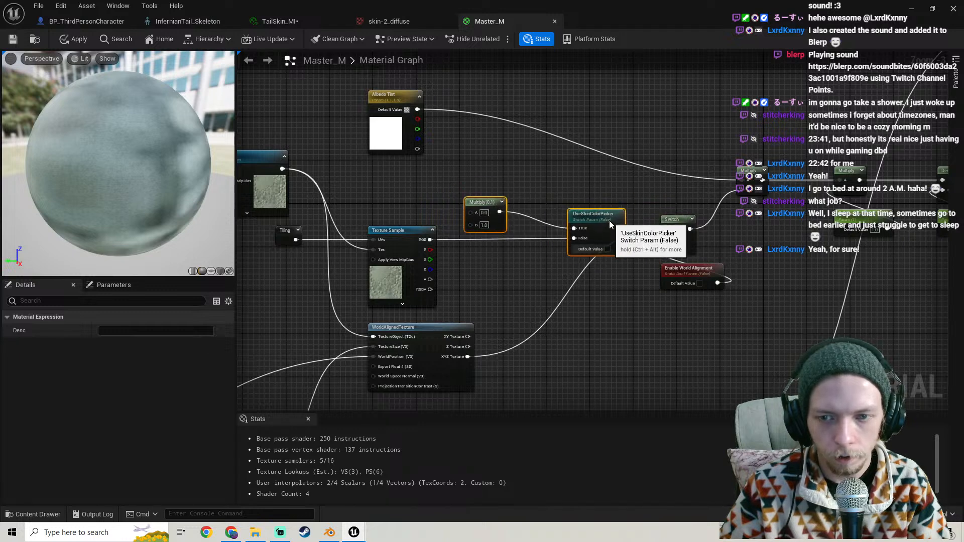
click(612, 220)
click(576, 187)
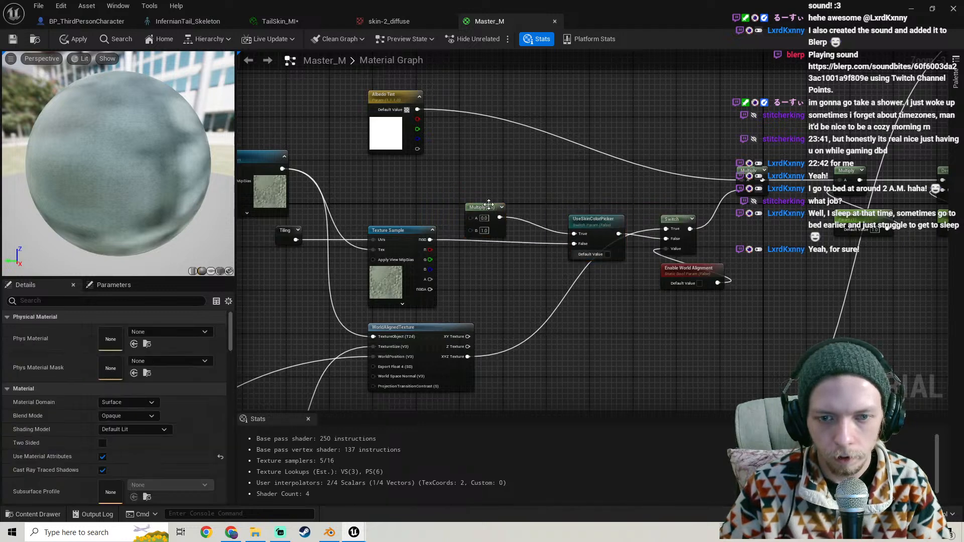
drag(477, 211, 492, 198)
drag(430, 240, 489, 212)
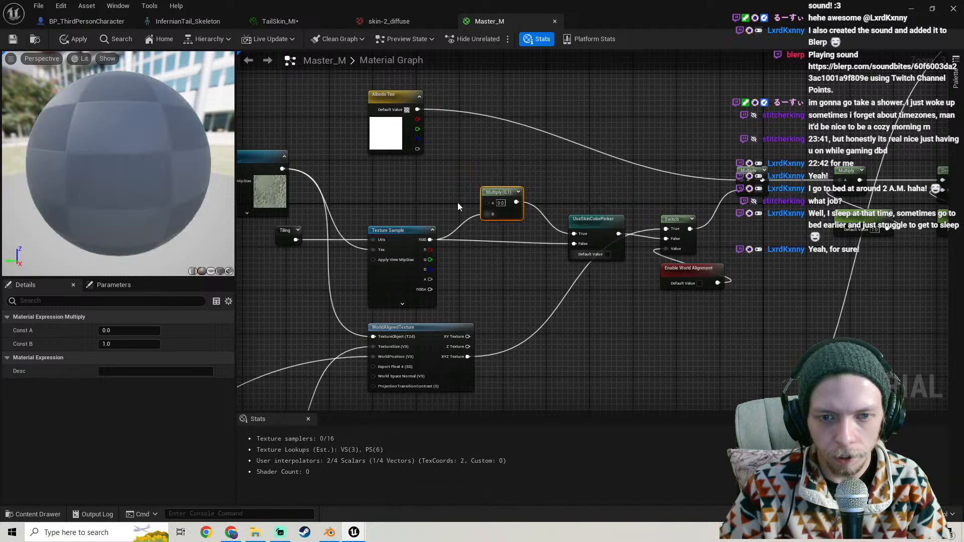
Move the Albedo Tint node up and add a CollectionParameter node below it that uses the SkinColor_MPC collection
right_drag(433, 147, 466, 179)
drag(416, 142, 415, 88)
right_click(403, 170)
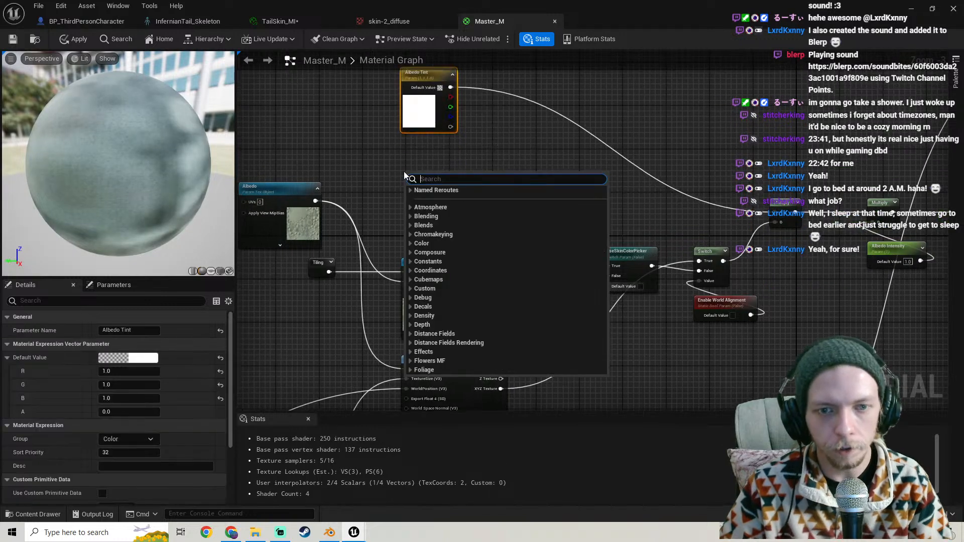
text(coll)
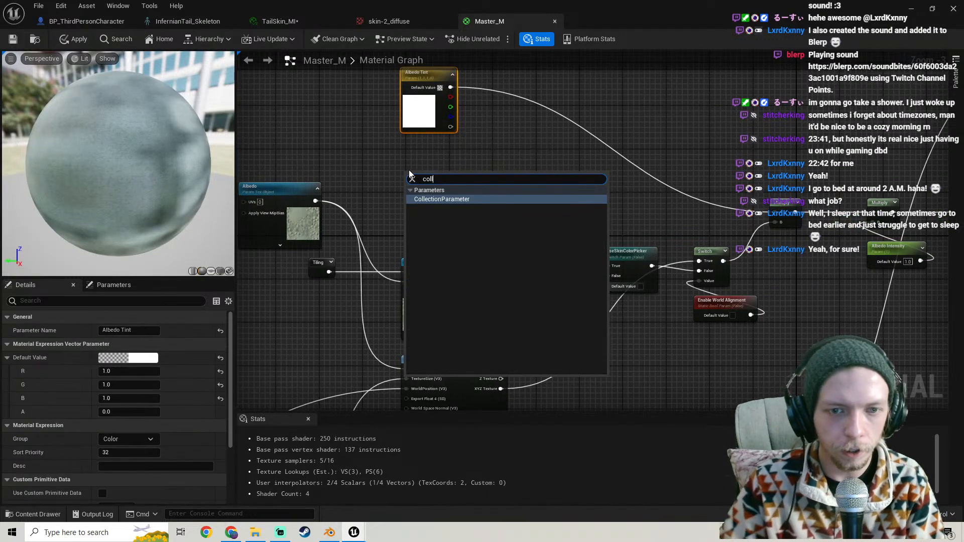
click(443, 199)
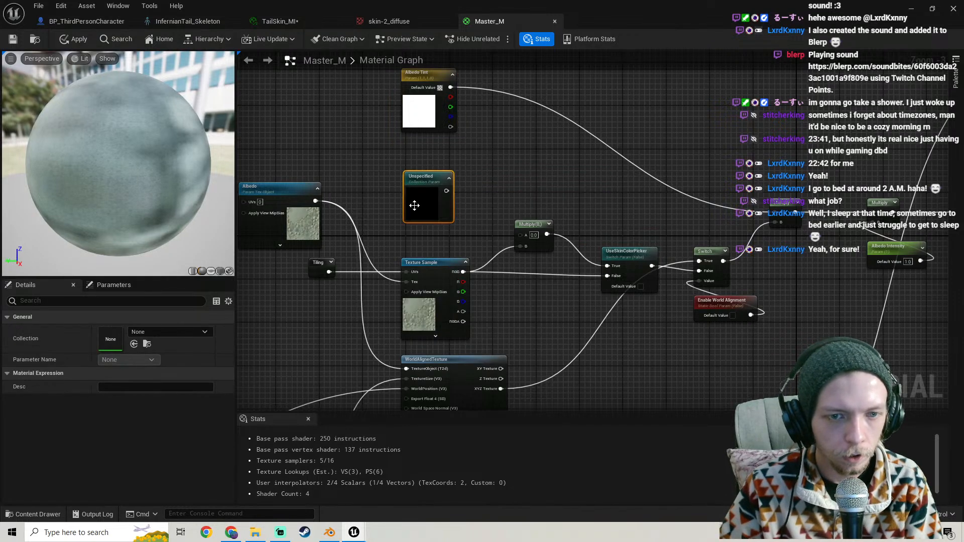
click(151, 332)
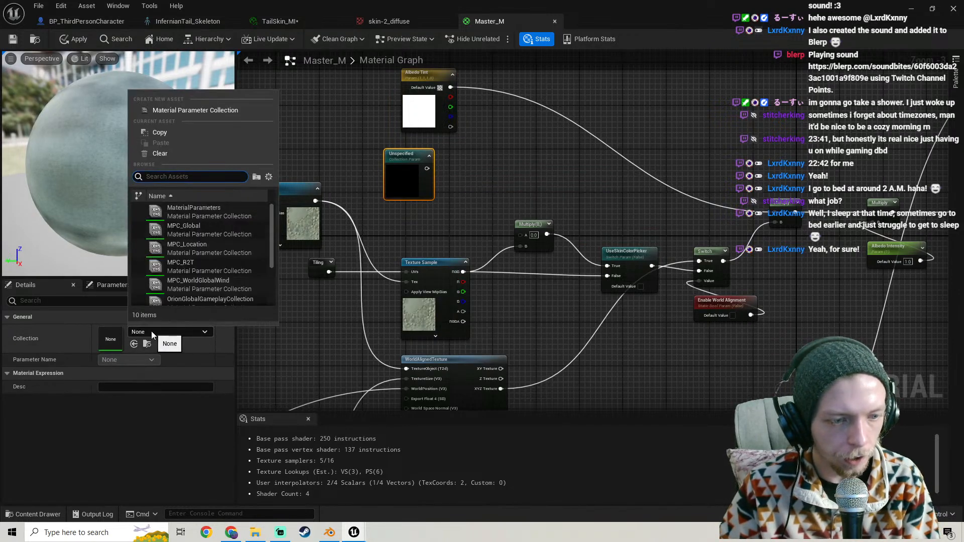
text(skin)
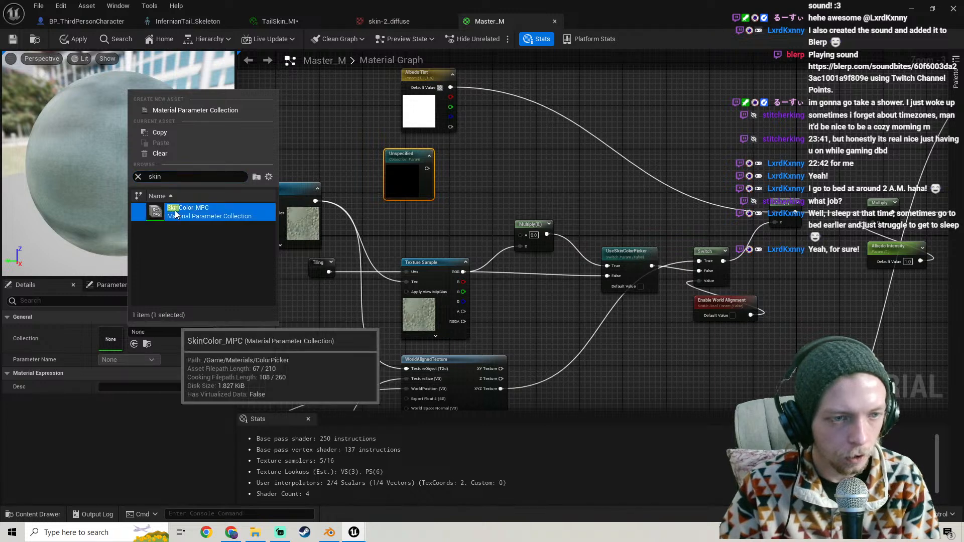
click(175, 211)
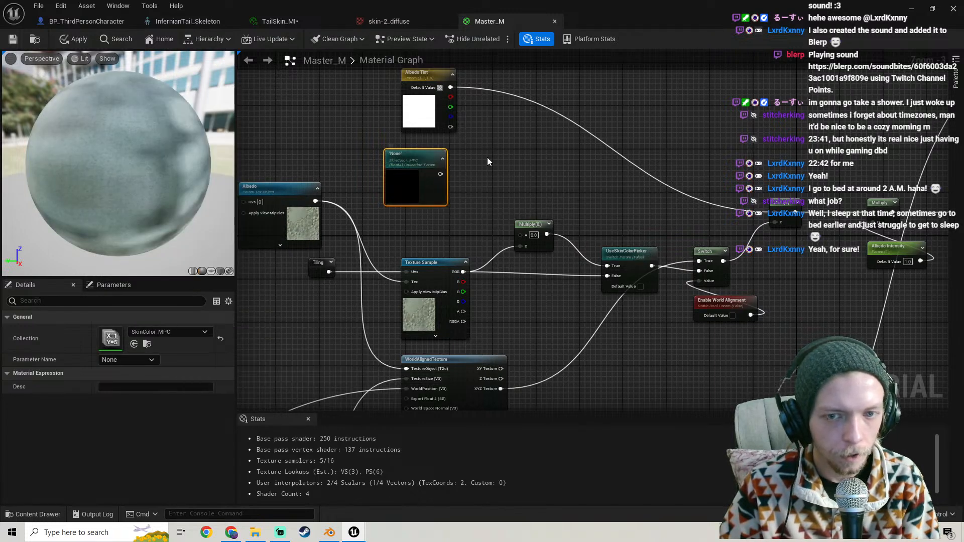
Connect the collection parameter node to the new Multiply's A input and set its parameter name to SkinColor
right_drag(487, 158, 476, 160)
drag(431, 176, 512, 236)
click(132, 359)
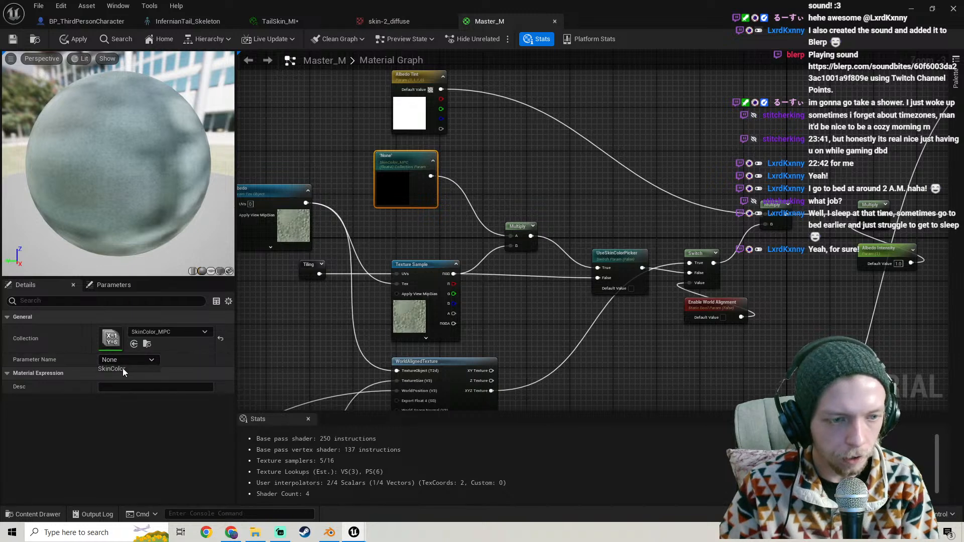
click(121, 369)
Save Master_M and return to the Global Static Switch Parameter Values of TailSkin_MI
right_drag(510, 173, 457, 163)
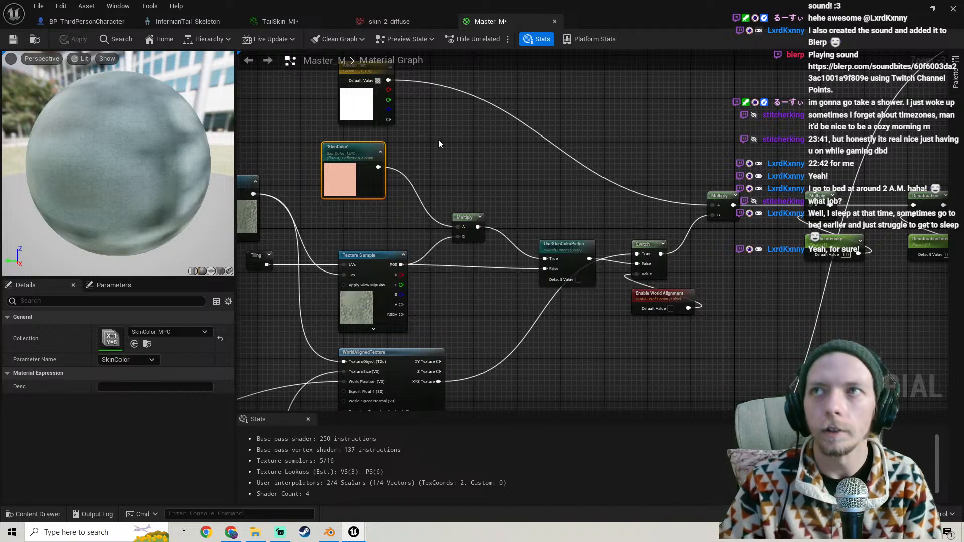
click(14, 40)
click(327, 22)
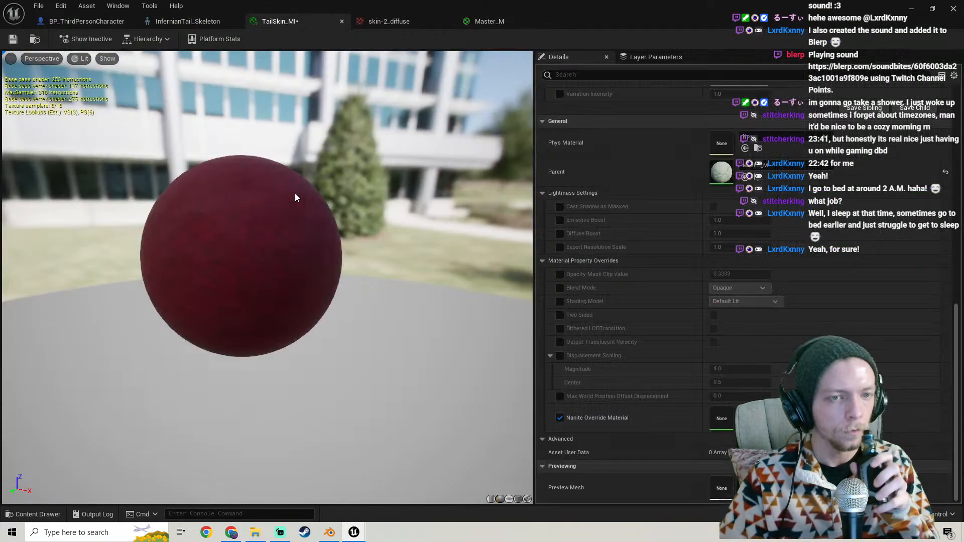
scroll(635, 230, up, 10)
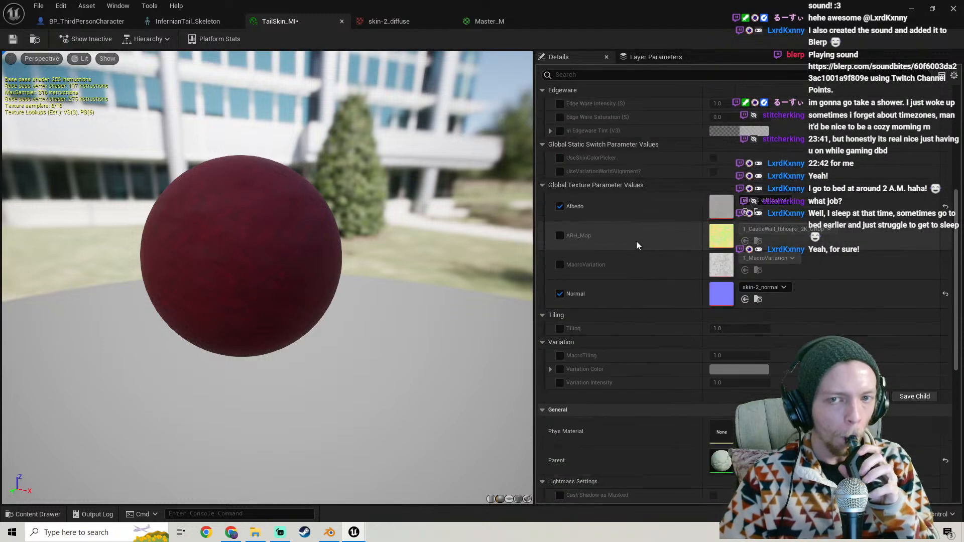
Filter TailSkin_MI's details for "use", override the UseSkinColorPicker parameter and turn it on
scroll(638, 201, up, 3)
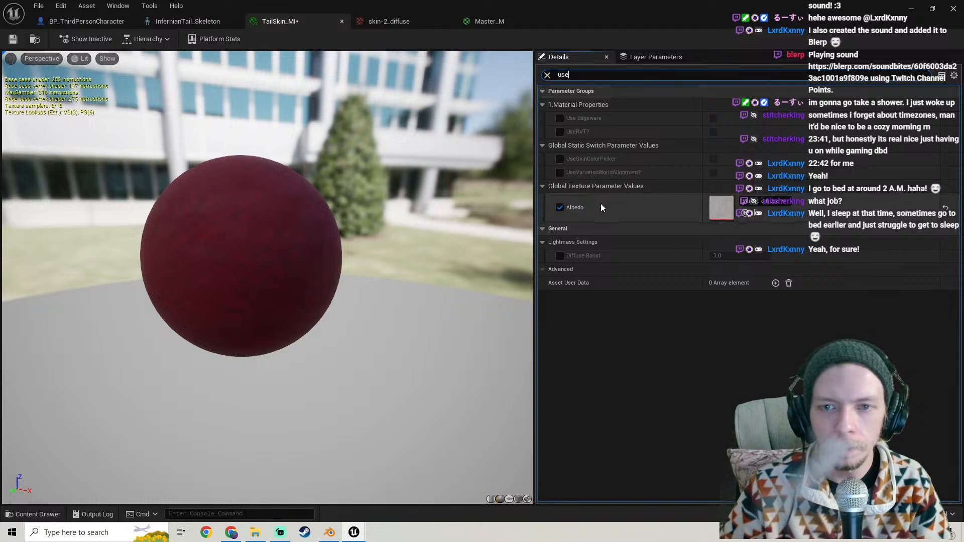
click(558, 158)
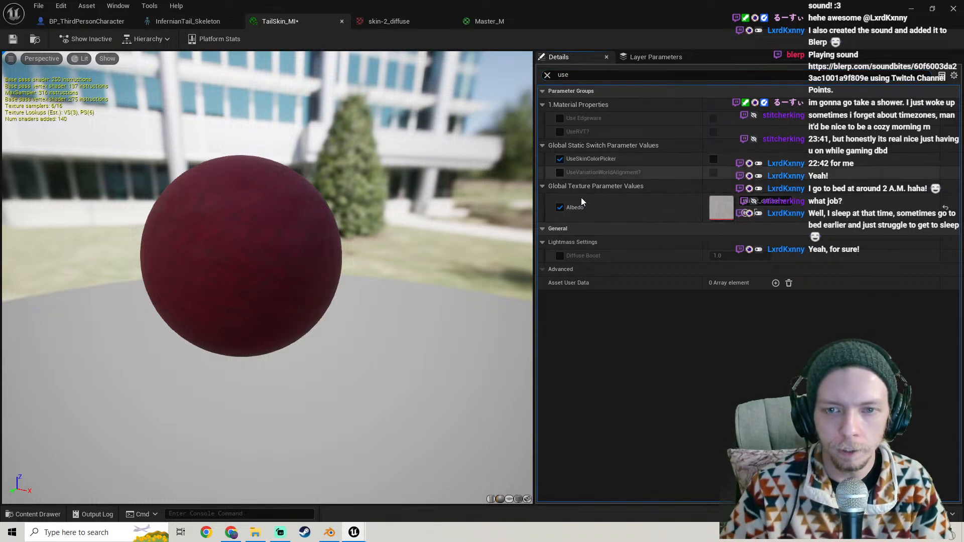
click(713, 159)
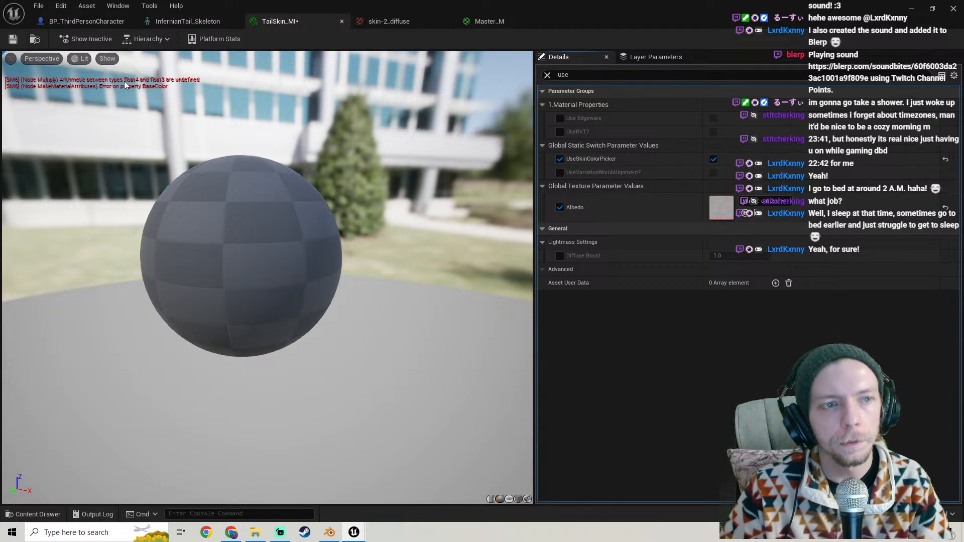
Check the skin-2_diffuse texture, Master_M and TailSkin_MI for the source of the Multiply error, and clear the details filter
click(403, 26)
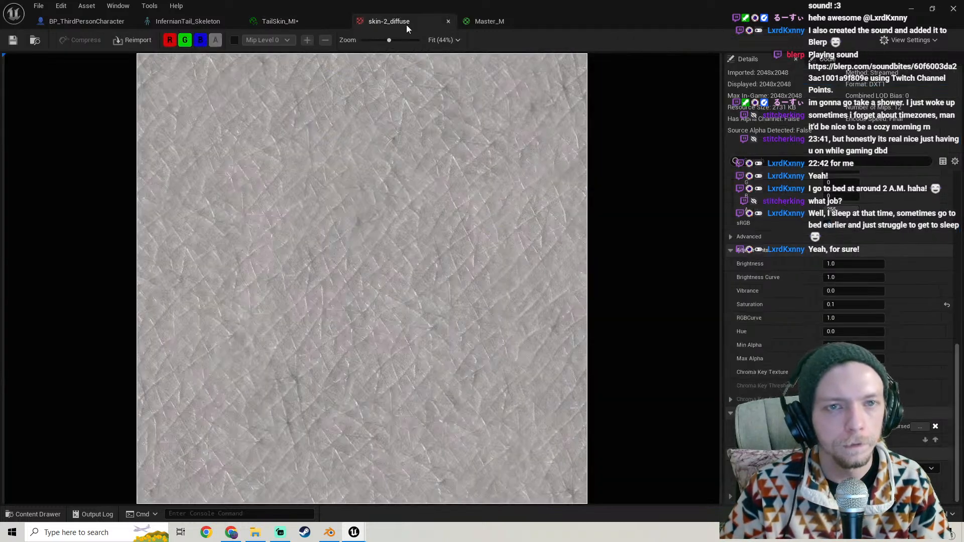
click(279, 21)
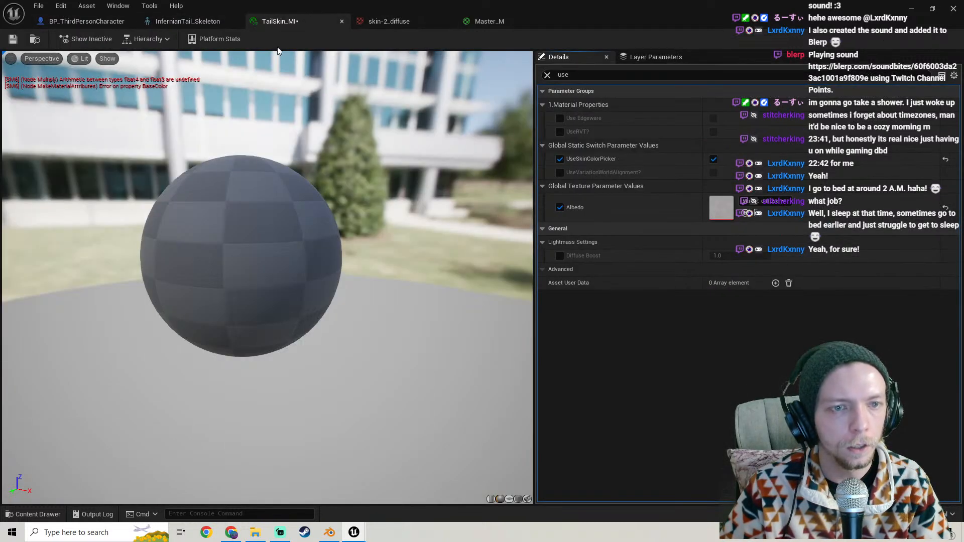
click(495, 23)
right_drag(331, 188, 354, 183)
click(272, 22)
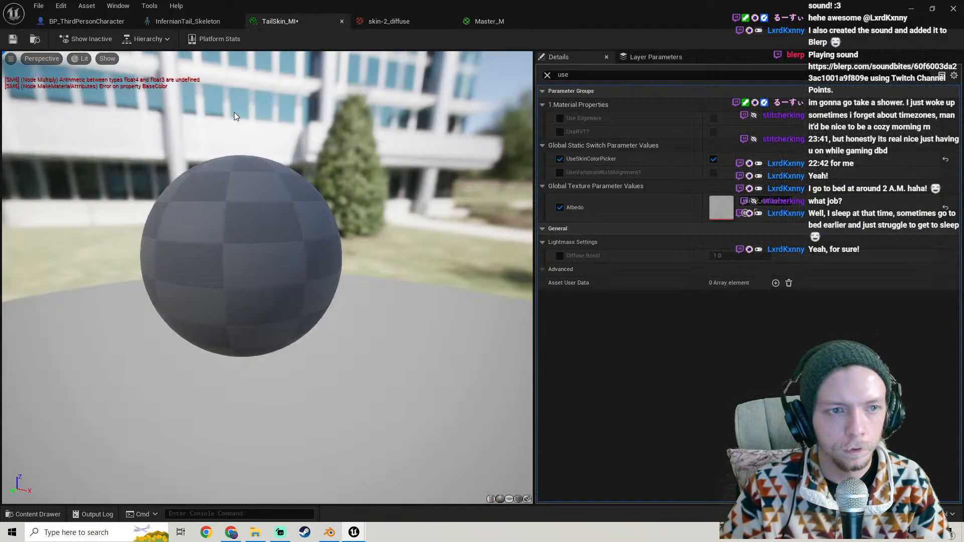
click(565, 75)
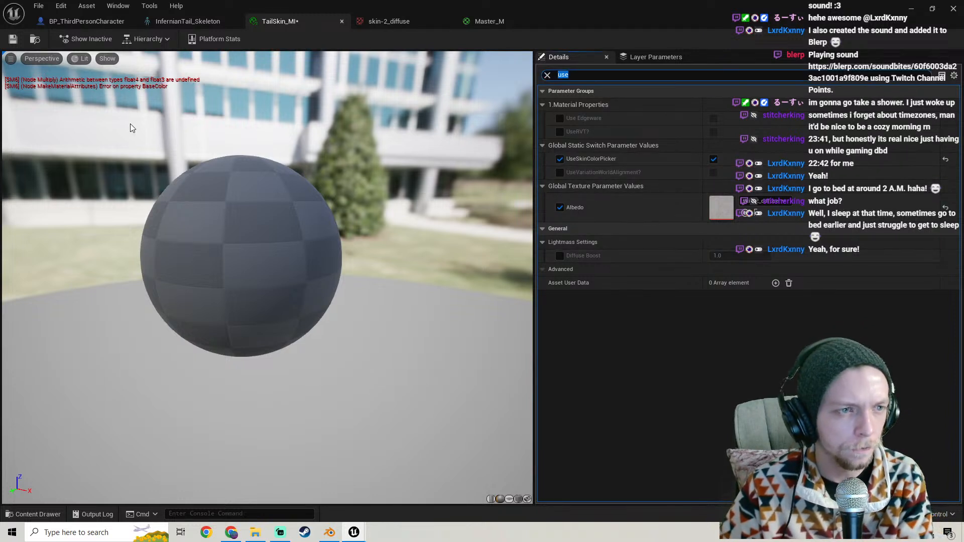
key(BackSpace)
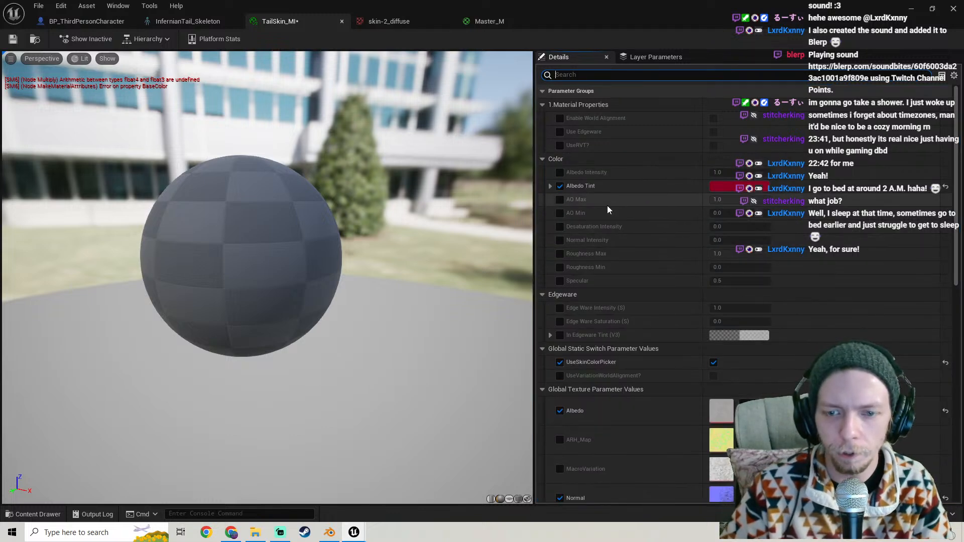
Examine the Master_M graph around the SkinColor, Albedo Tint, Multiply and Switch nodes and the nodes following them
click(486, 21)
scroll(494, 155, down, 4)
right_drag(647, 151, 175, 186)
scroll(625, 183, up, 3)
right_drag(625, 183, 602, 176)
scroll(619, 197, up, 3)
scroll(550, 190, down, 3)
right_drag(469, 179, 839, 152)
scroll(371, 150, down, 2)
right_drag(371, 151, 688, 165)
scroll(326, 164, up, 3)
right_drag(338, 167, 483, 186)
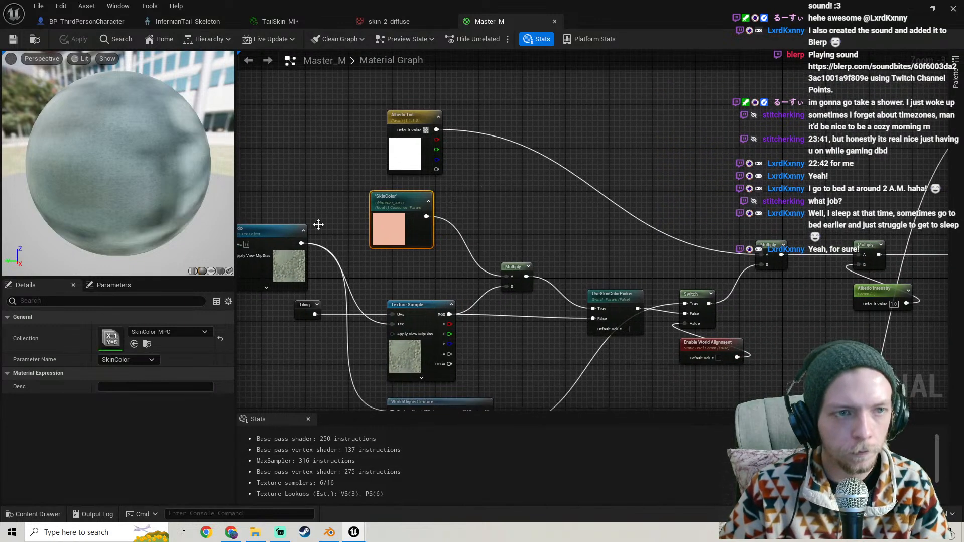
Return to the TailSkin_MI material instance and save it
click(326, 21)
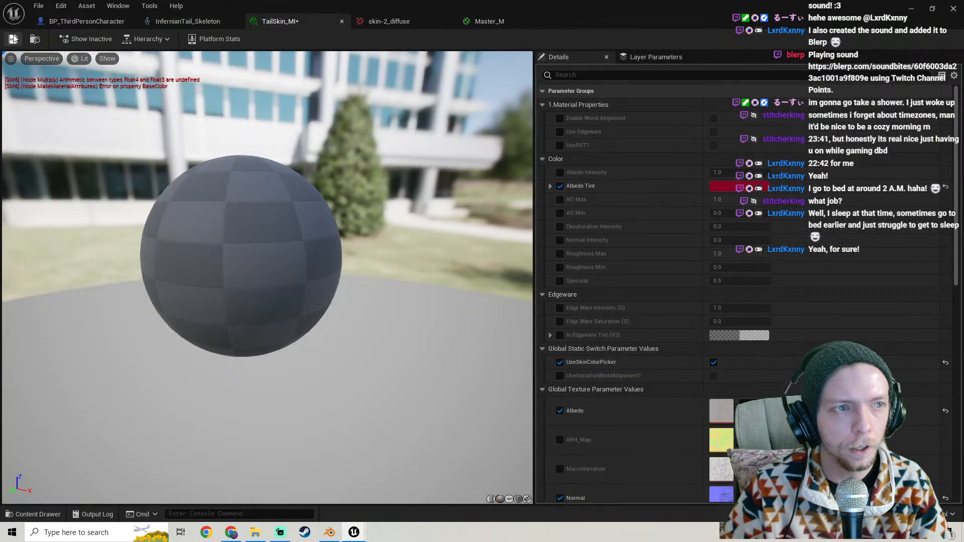
key(ctrl+s)
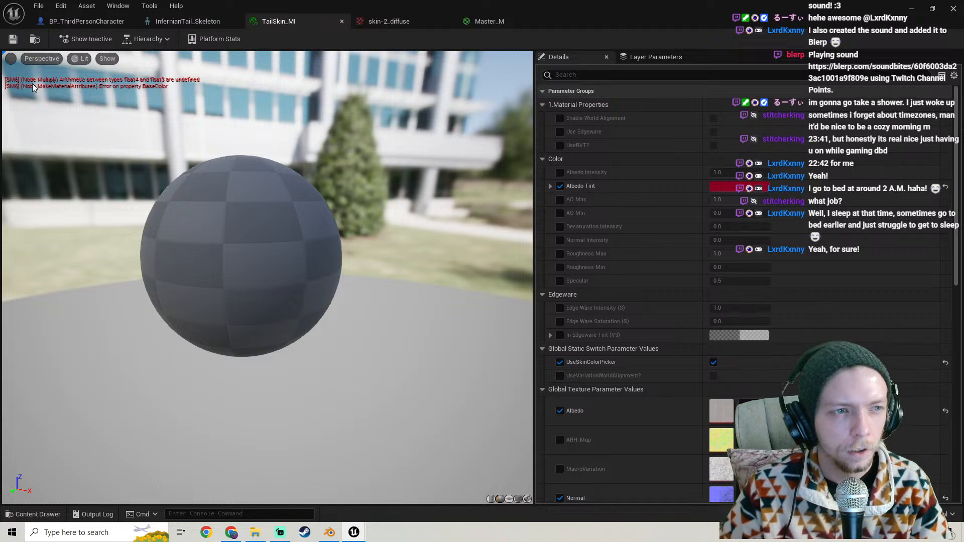
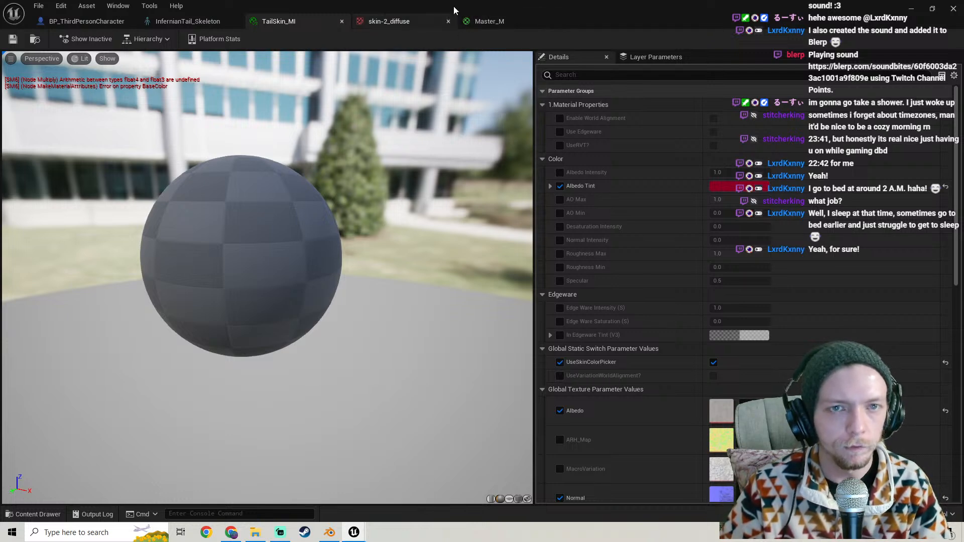
Examine Master_M's albedo chain and the Albedo Tint parameter's settings, comparing them with the error in TailSkin_MI
click(487, 20)
scroll(456, 189, down, 3)
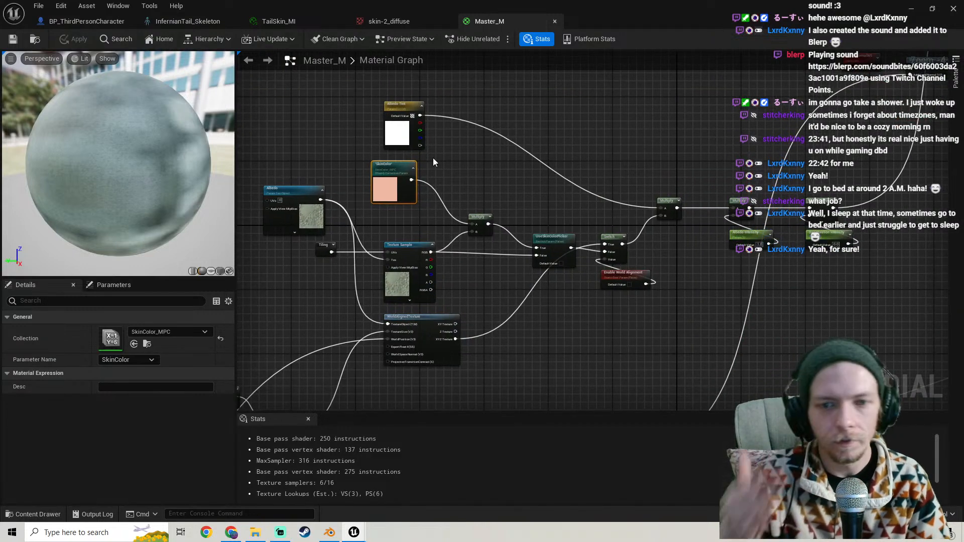
right_drag(631, 146, 47, 188)
scroll(418, 198, down, 4)
right_drag(468, 200, 357, 218)
scroll(555, 168, up, 6)
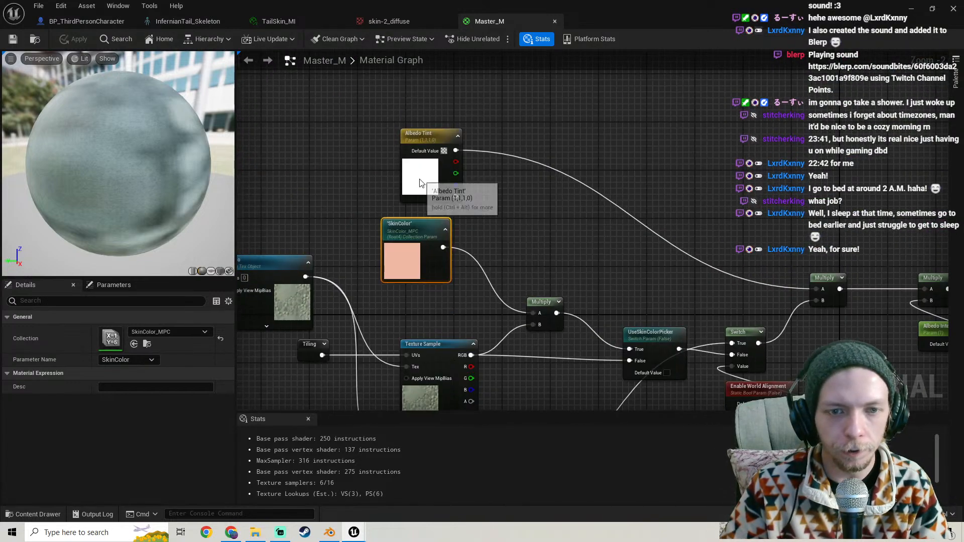
drag(419, 178, 395, 172)
right_drag(499, 215, 523, 268)
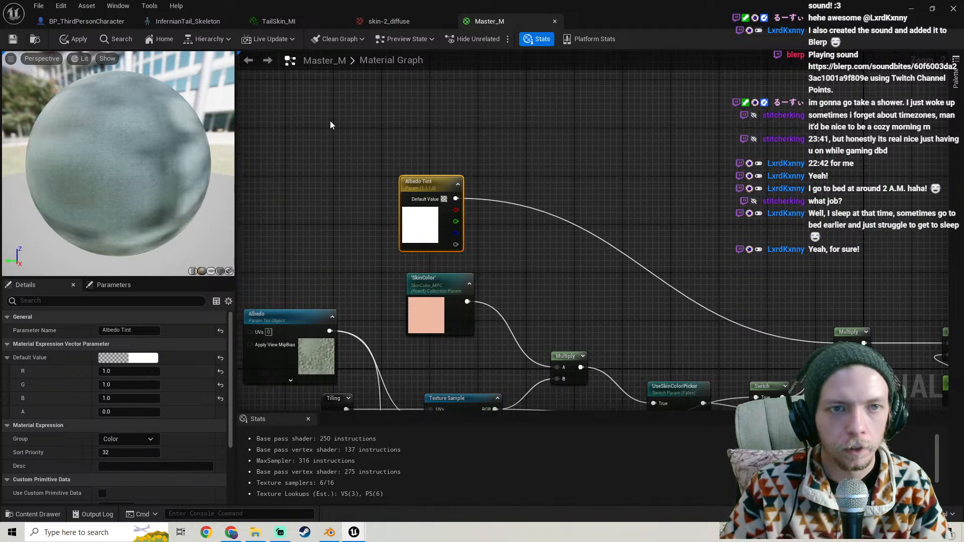
click(285, 21)
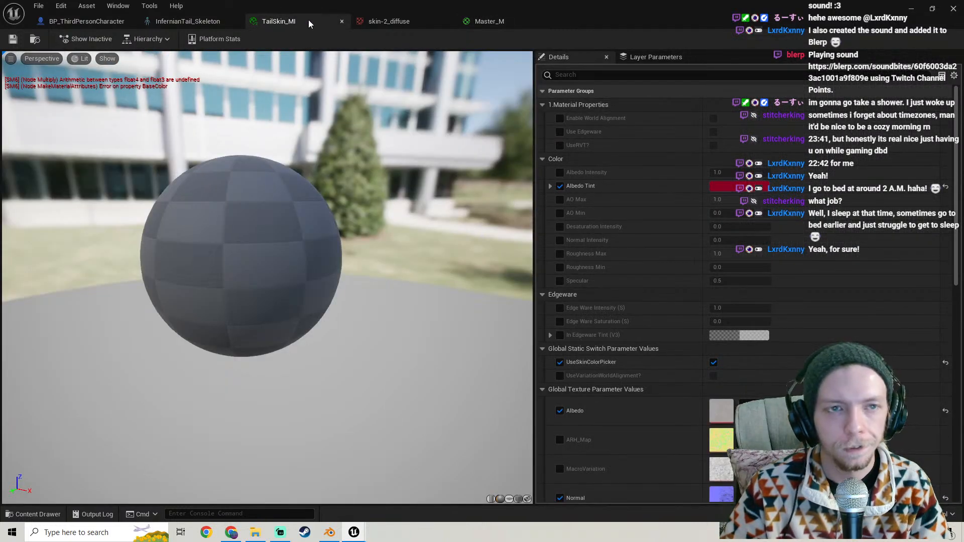
click(492, 22)
right_drag(526, 245, 452, 139)
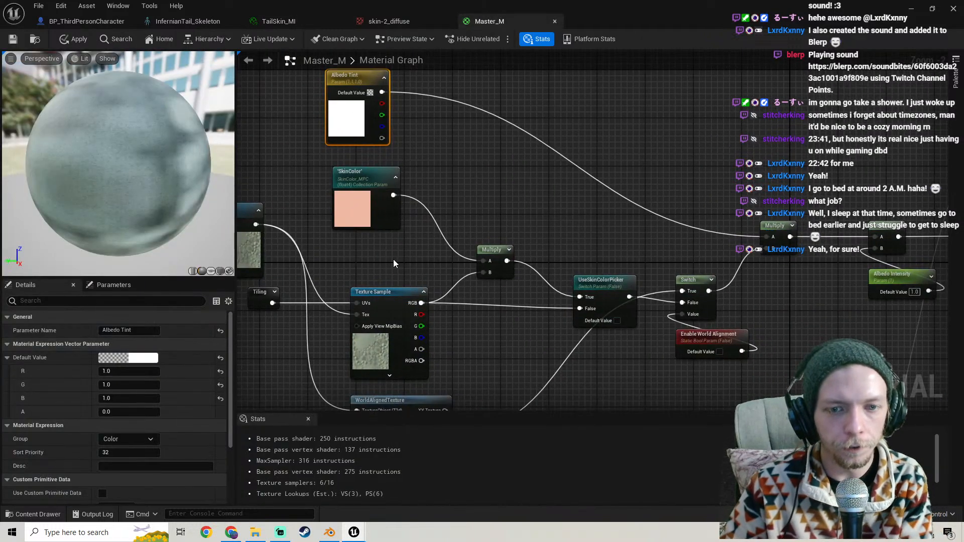
Try feeding the Switch output into the SkinColor Multiply's B input, move the Multiply above the Switch, and apply the material
drag(501, 293, 496, 200)
right_drag(496, 200, 544, 150)
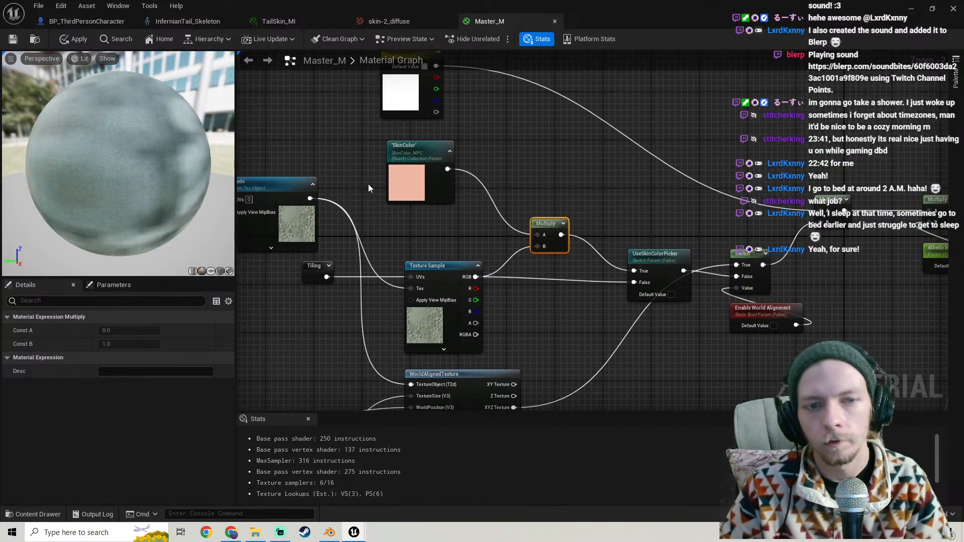
right_drag(453, 230, 317, 193)
right_drag(456, 163, 496, 189)
drag(430, 238, 653, 256)
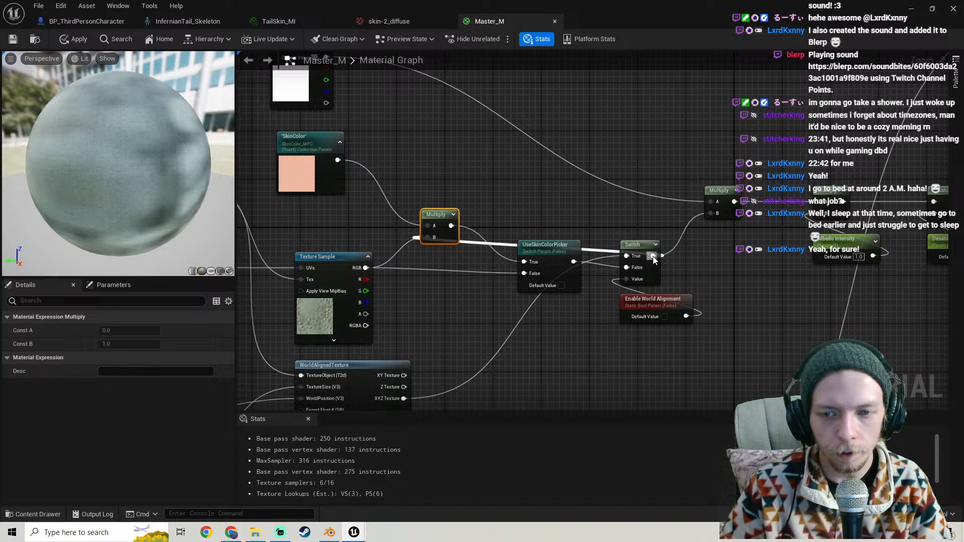
drag(453, 219, 622, 109)
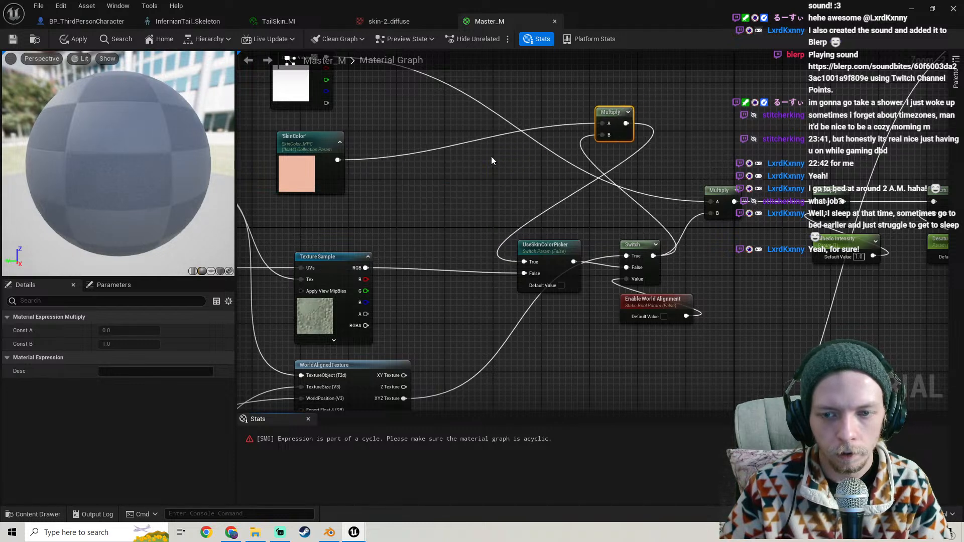
click(70, 41)
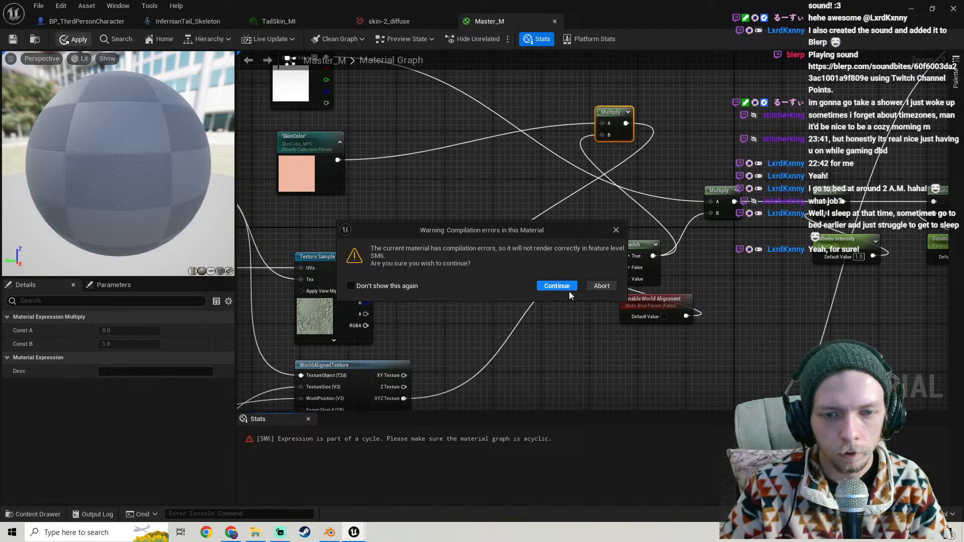
click(614, 231)
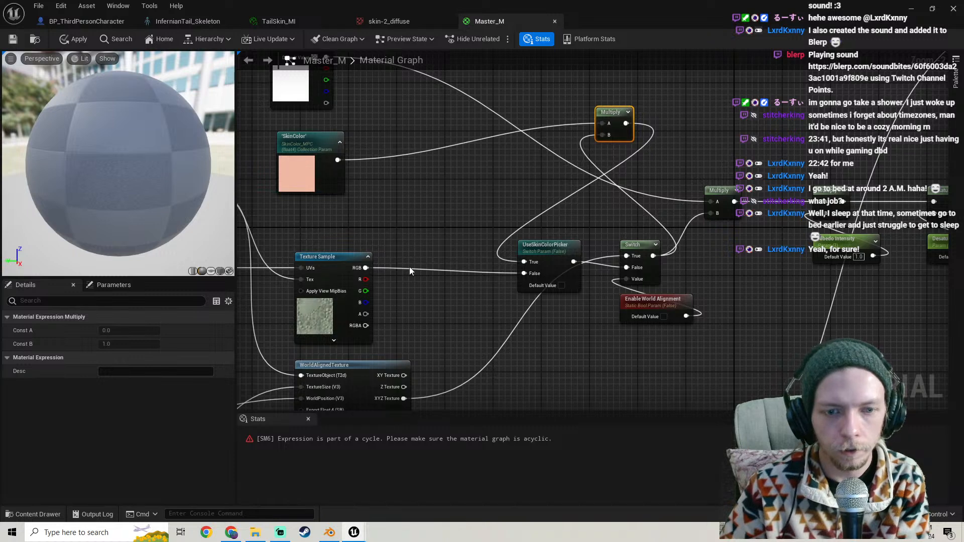
Delete the relocated Multiply node, and undo back to before it was moved and rewired to the Switch output
key(Delete)
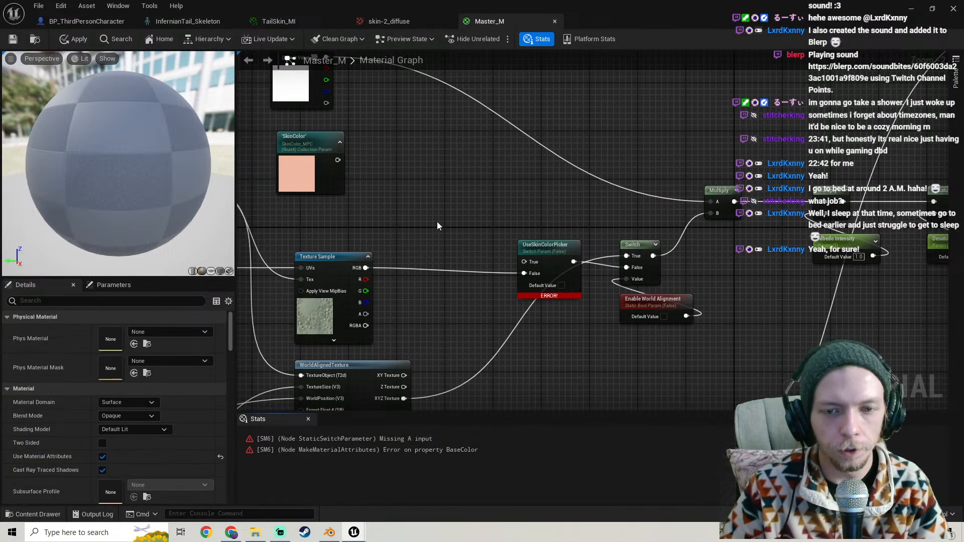
key(ctrl+z)
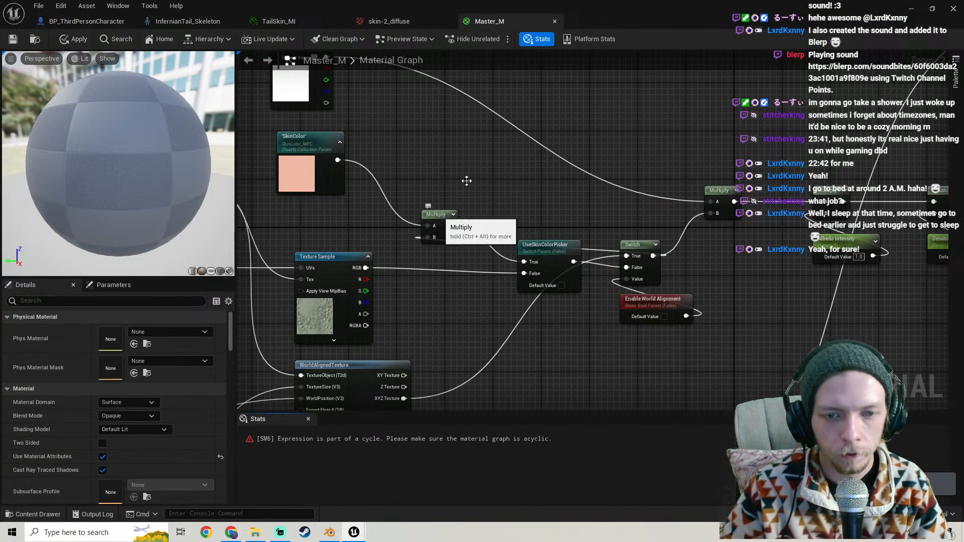
right_drag(482, 168, 525, 154)
key(ctrl+z)
Delete the UseSkinColorPicker and SkinColor Multiply nodes, and reconnect the Texture Sample RGB to the Switch's False input
drag(562, 181, 583, 287)
key(Delete)
drag(409, 254, 670, 254)
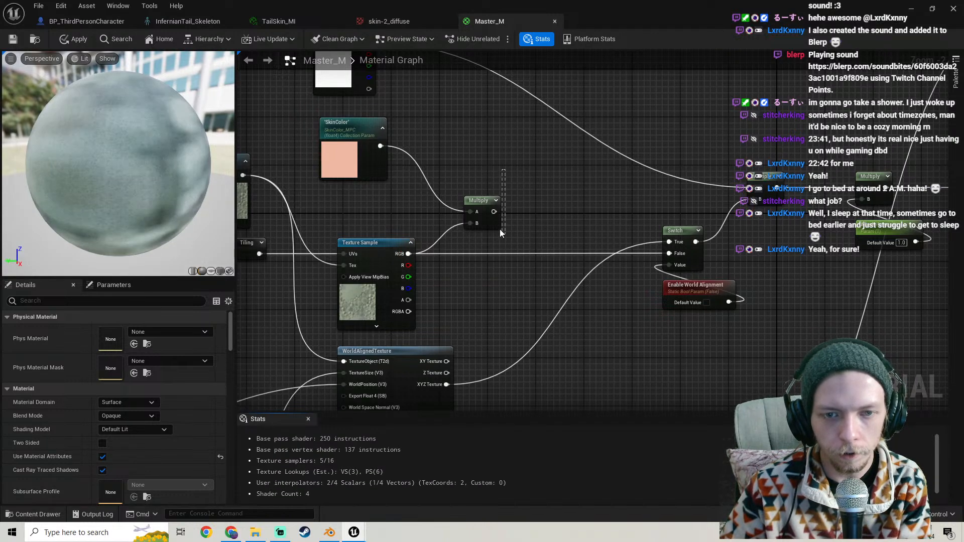
click(482, 207)
key(Delete)
Delete the SkinColor collection parameter node and move the Albedo Tint node back down to just above the Texture Sample
right_drag(460, 165, 520, 199)
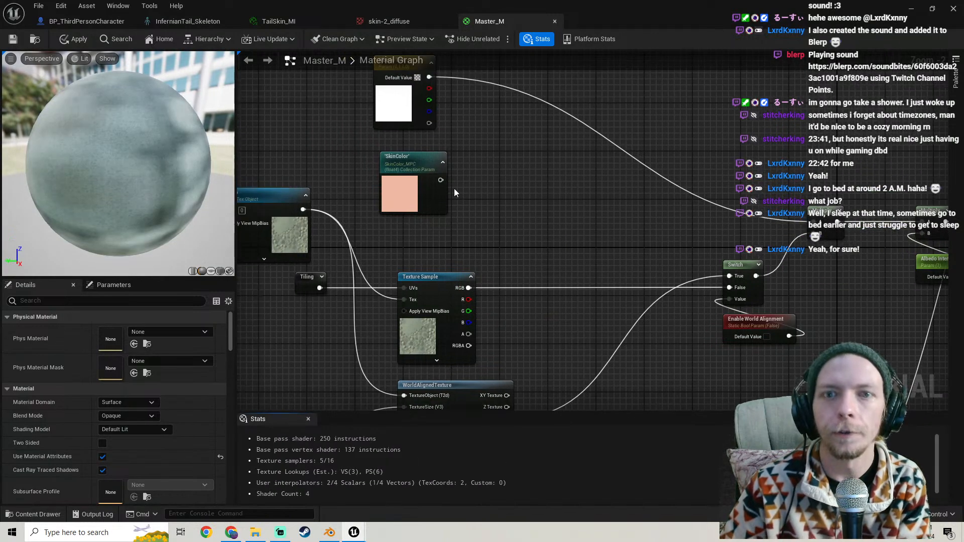
click(408, 169)
key(Delete)
right_drag(373, 203, 375, 131)
scroll(457, 202, down, 1)
drag(372, 111, 393, 235)
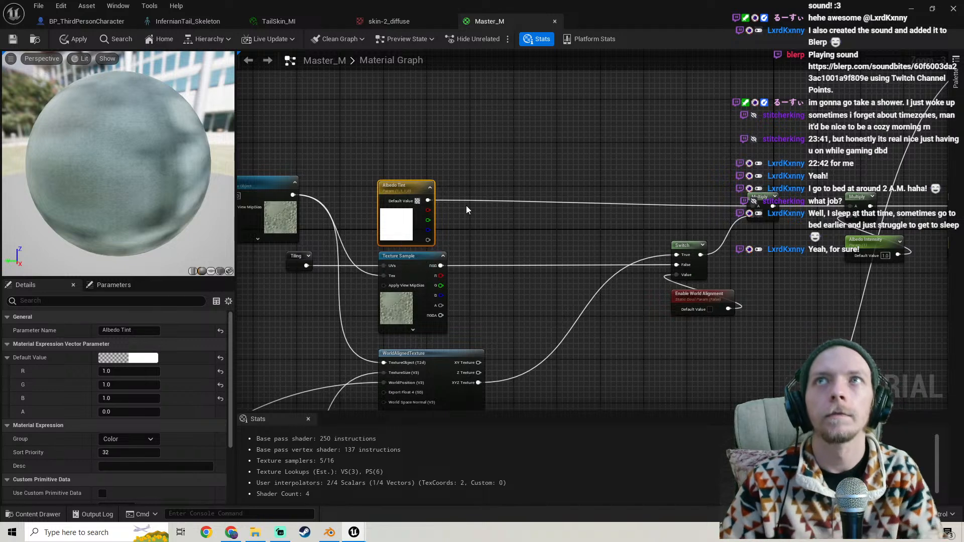
Apply and save the restored Master_M material, close it, and return to TailSkin_MI
click(73, 40)
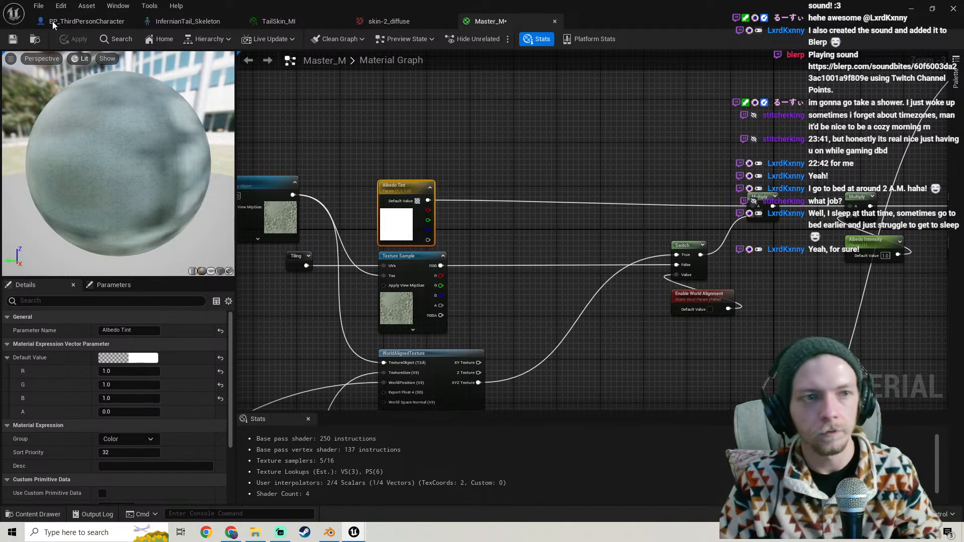
click(12, 39)
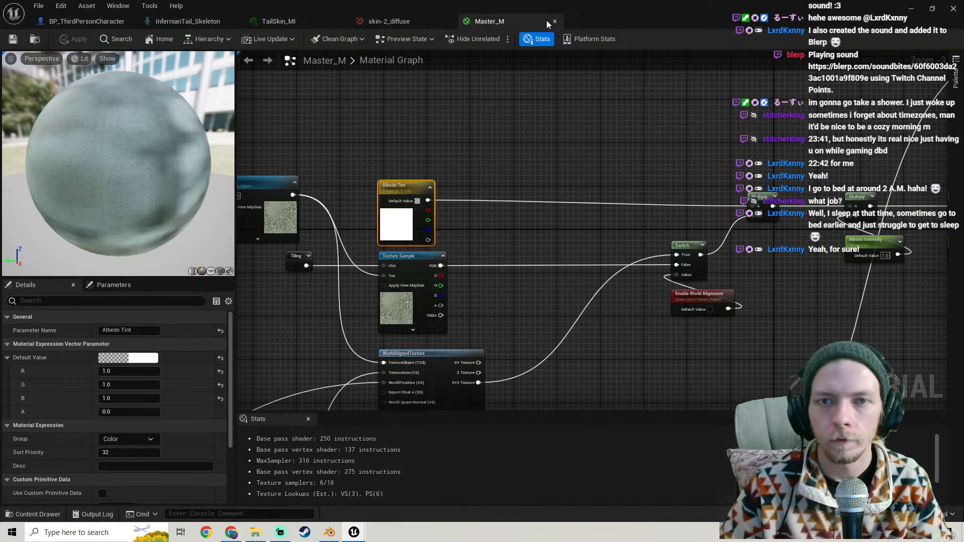
click(356, 21)
click(296, 20)
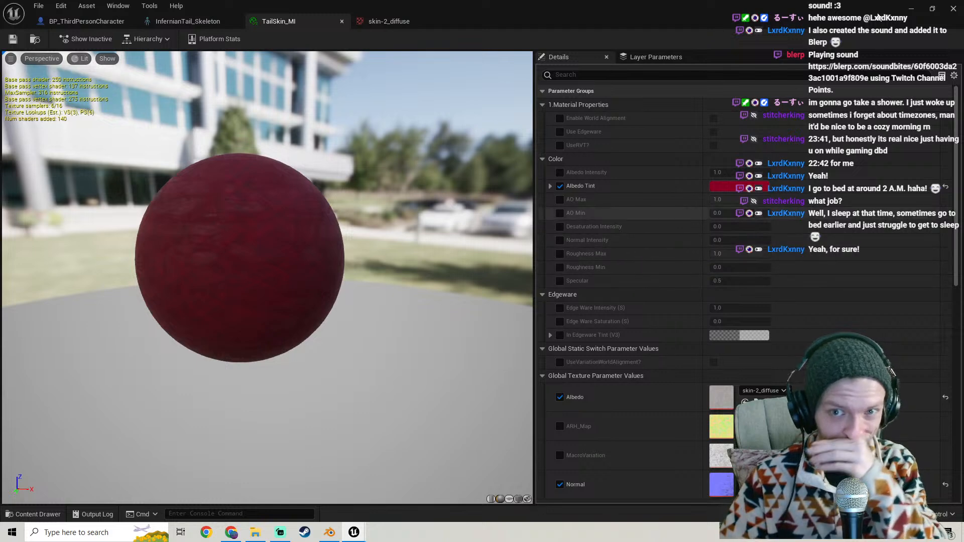
Minimize the asset editors, close the InfernianTail mesh window, and force delete TailSkin_MI from the Tails folder
click(910, 8)
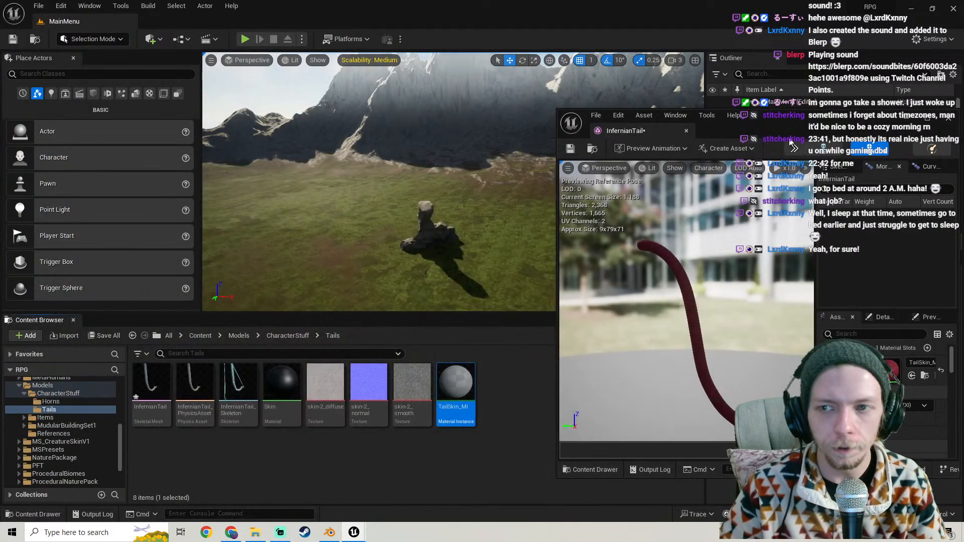
drag(798, 129, 588, 135)
click(740, 125)
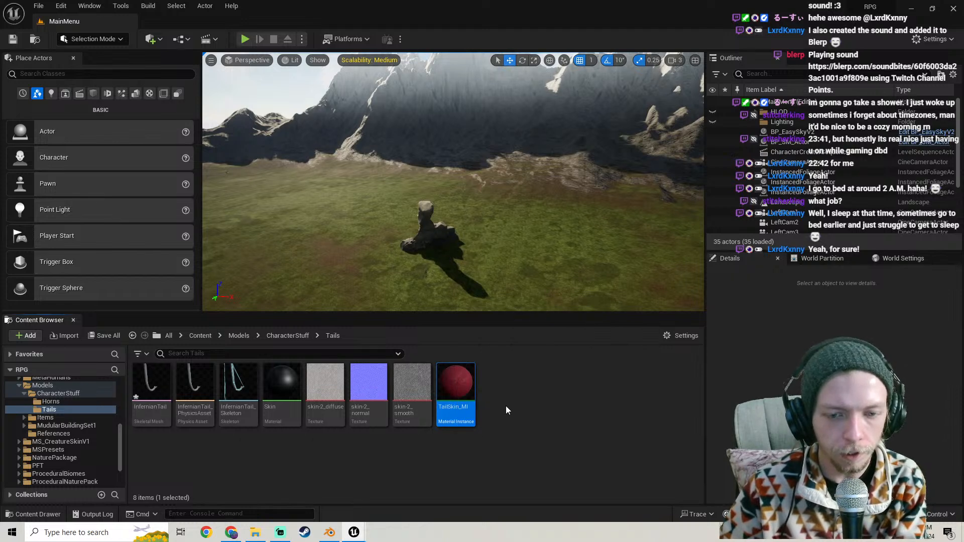
key(Delete)
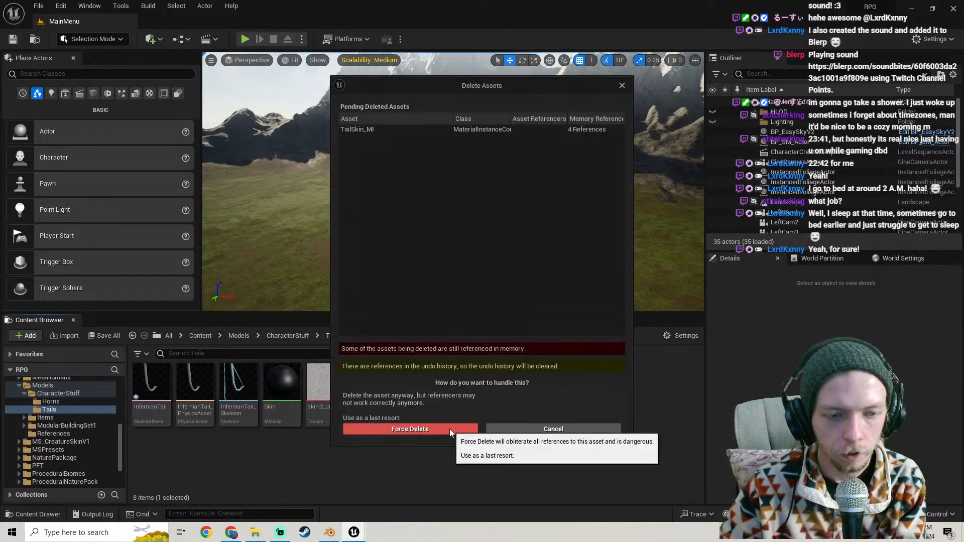
click(450, 428)
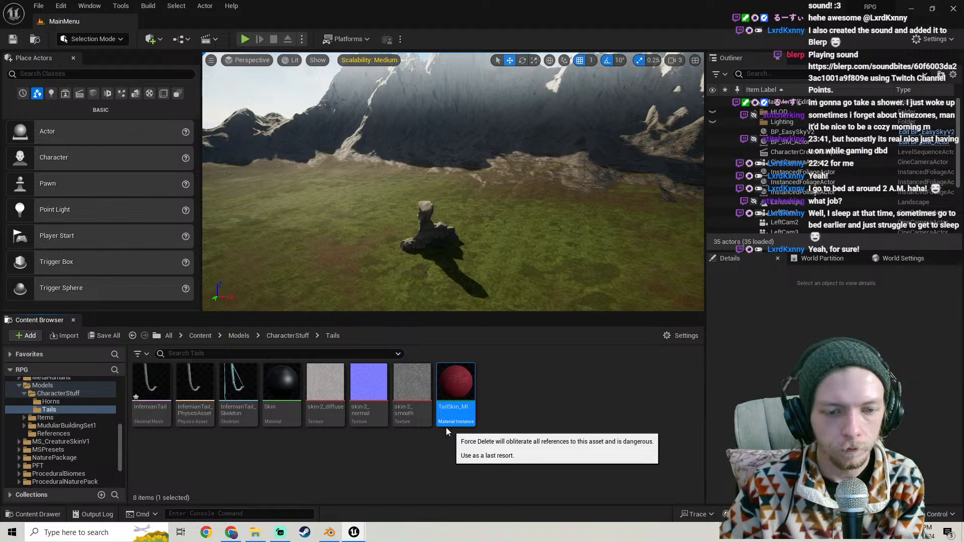
Save the modified InfernianTail asset and create a material named SkinMaster_M from the skin-2_diffuse texture in the Tails folder
click(106, 335)
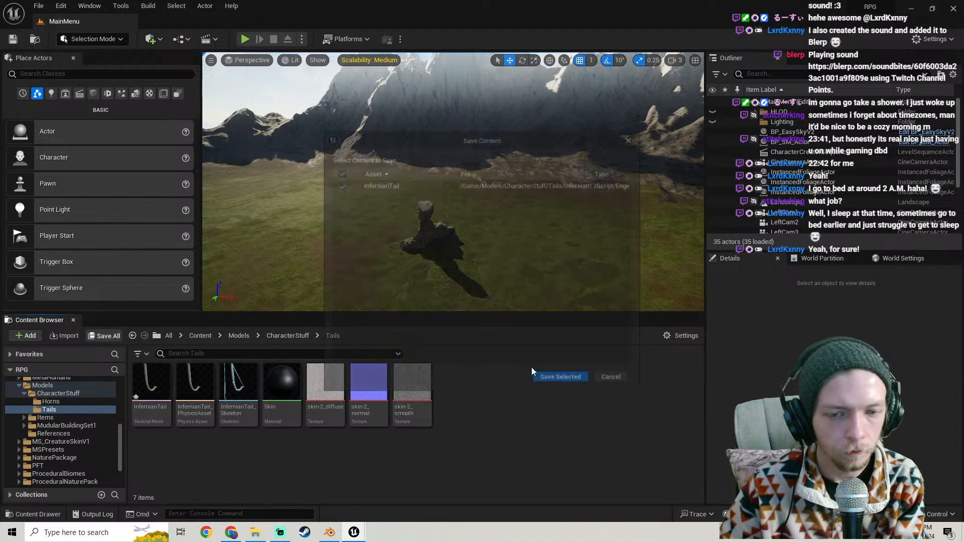
click(572, 381)
right_click(325, 384)
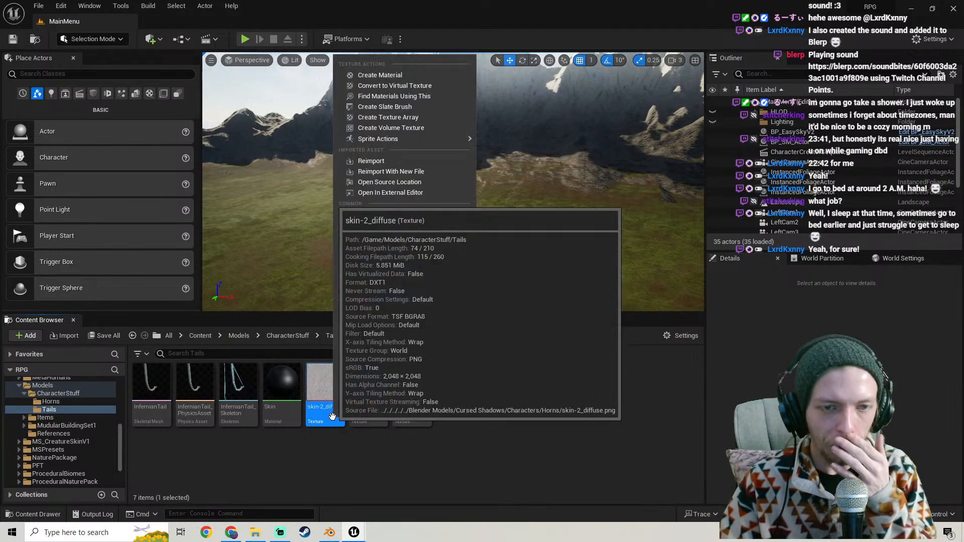
click(378, 75)
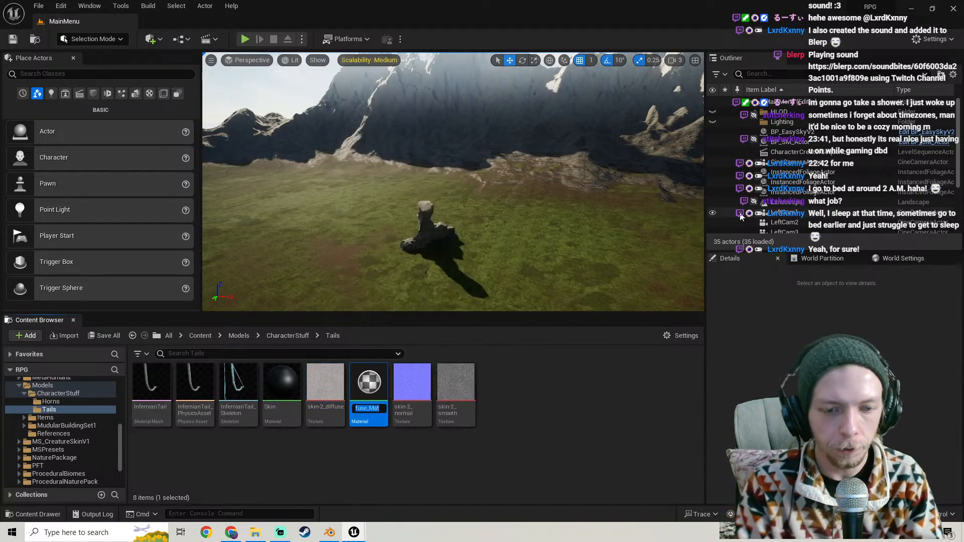
text(SkinM)
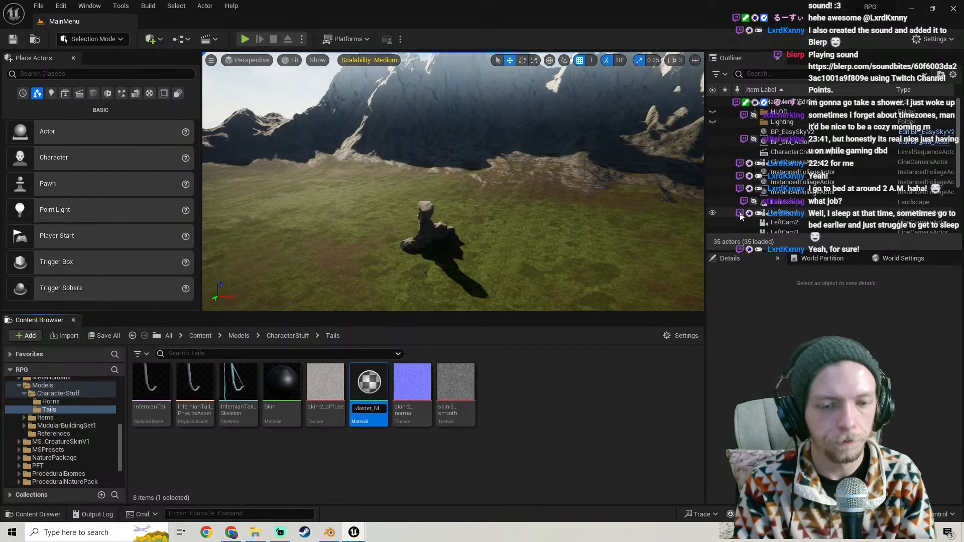
key(Return)
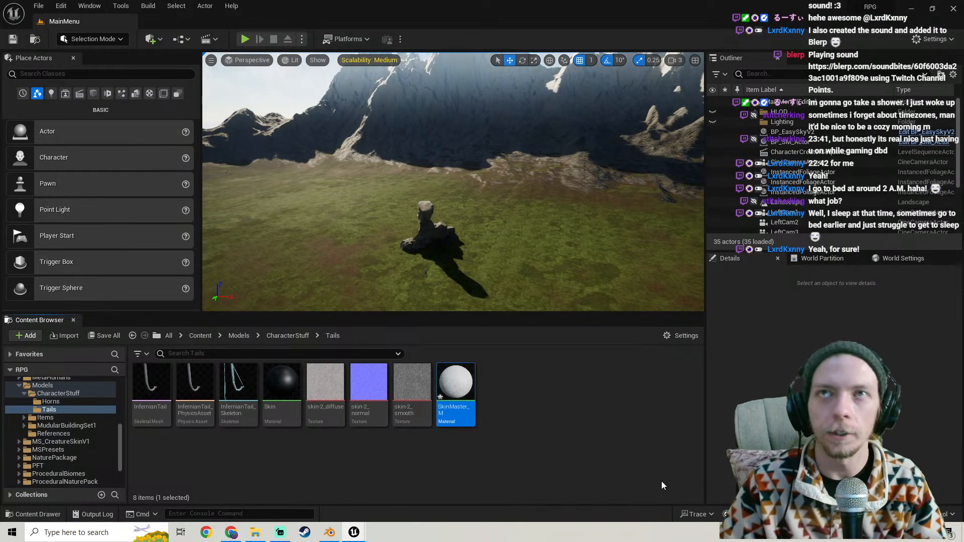
Open SkinMaster_M, move its Texture Sample node well away from the material output node, and save the material
double_click(455, 396)
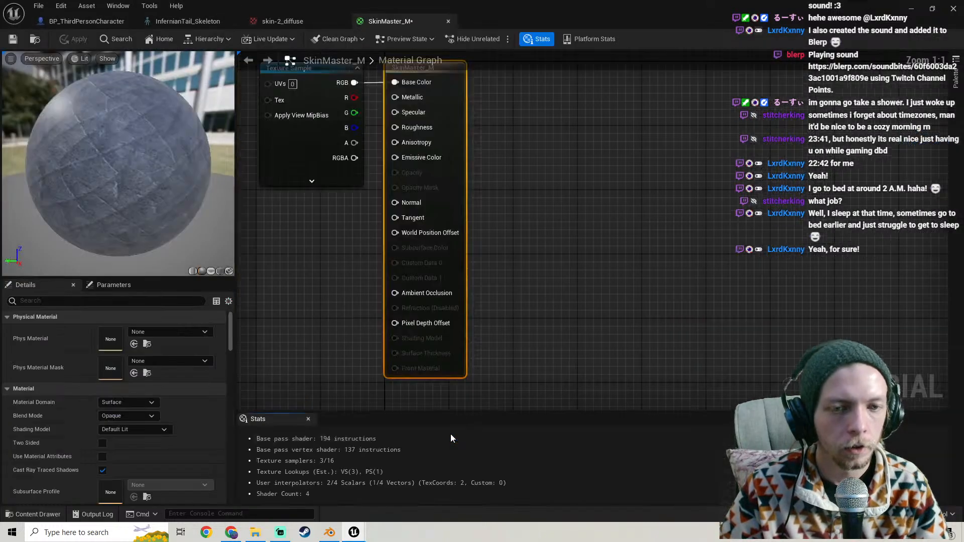
right_drag(384, 252, 505, 270)
drag(543, 236, 360, 239)
right_drag(344, 244, 434, 206)
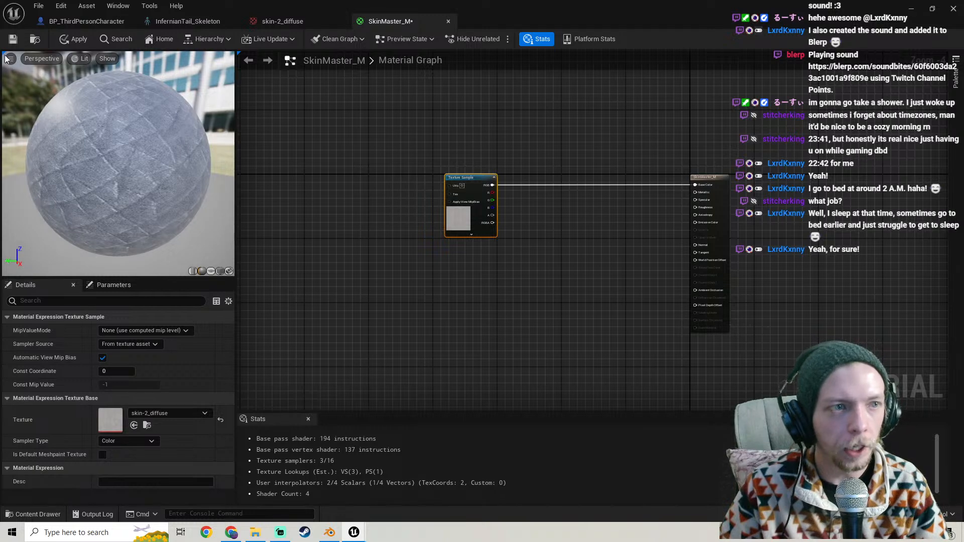
click(12, 39)
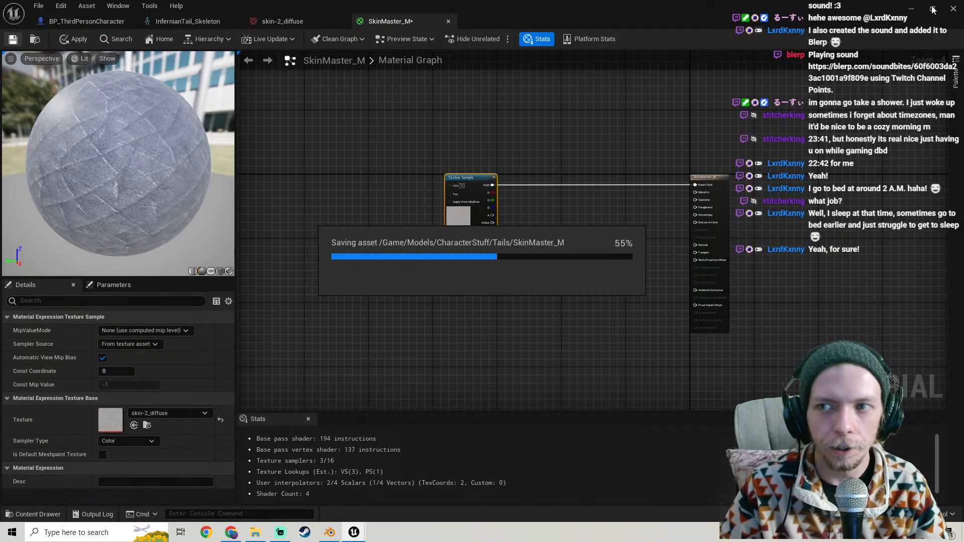
Add the skin-2_normal and skin-2_smooth textures to the SkinMaster_M graph and stack their sample nodes beneath the diffuse sample
click(931, 9)
drag(368, 382, 377, 182)
drag(406, 413, 375, 219)
click(645, 52)
scroll(502, 207, up, 4)
right_drag(502, 209, 498, 125)
drag(455, 191, 454, 149)
drag(475, 314, 467, 223)
Convert the diffuse Texture Sample to a parameter named SkinAlbedo and move it up, away from the normal sample
right_drag(476, 197, 478, 366)
scroll(482, 314, up, 3)
right_drag(482, 315, 486, 234)
scroll(491, 186, down, 1)
right_click(450, 133)
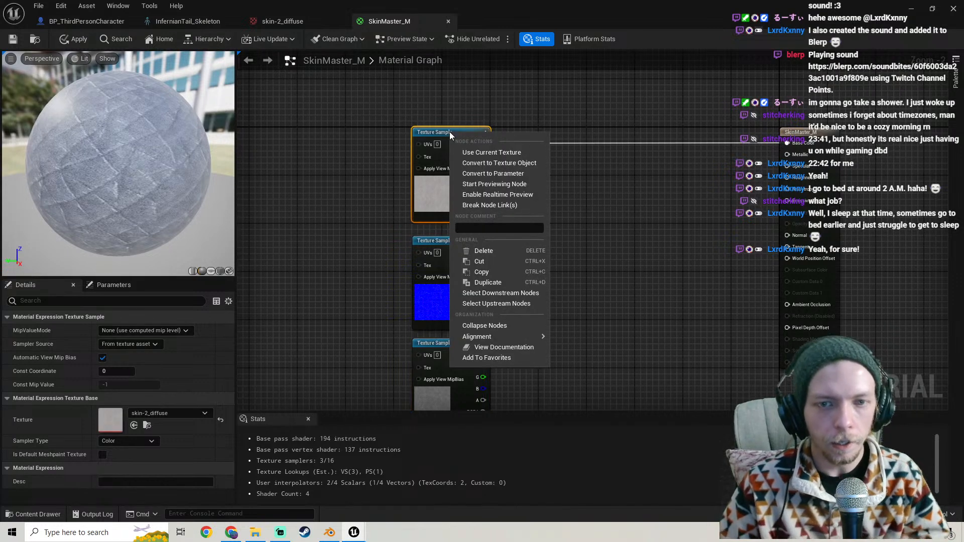
click(489, 174)
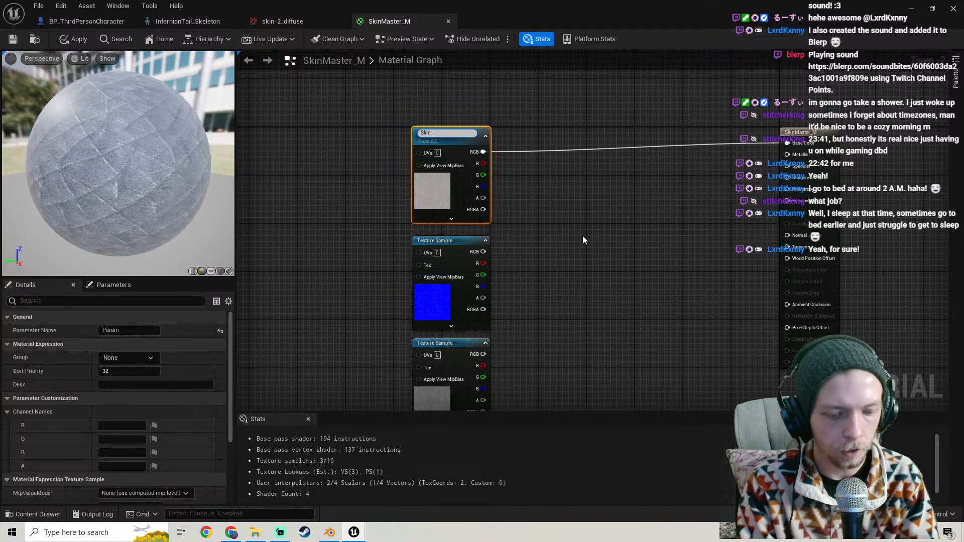
text(SkinAlbedo)
key(Return)
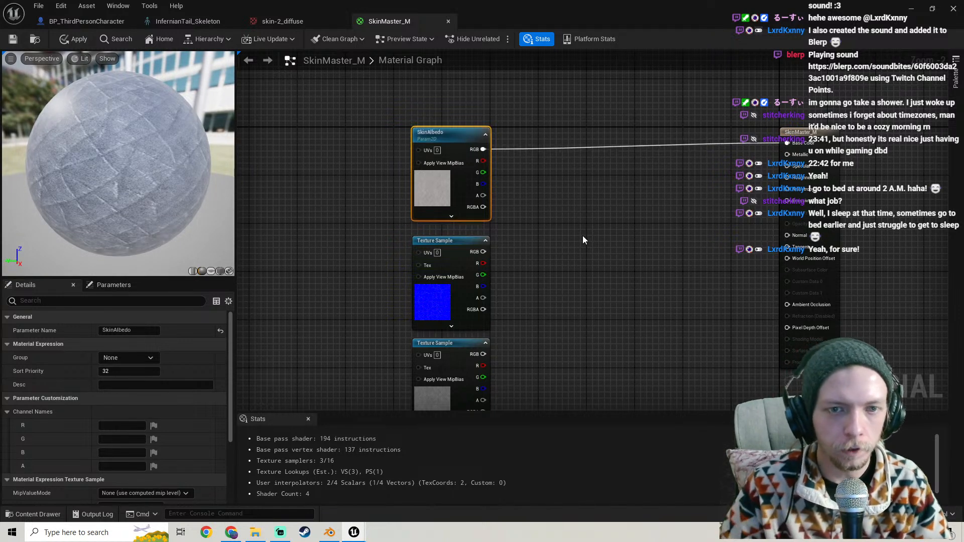
drag(435, 171, 423, 98)
Convert the normal Texture Sample to a parameter named SkinNormal, connect its RGB to the Normal input, and move it up
right_click(451, 243)
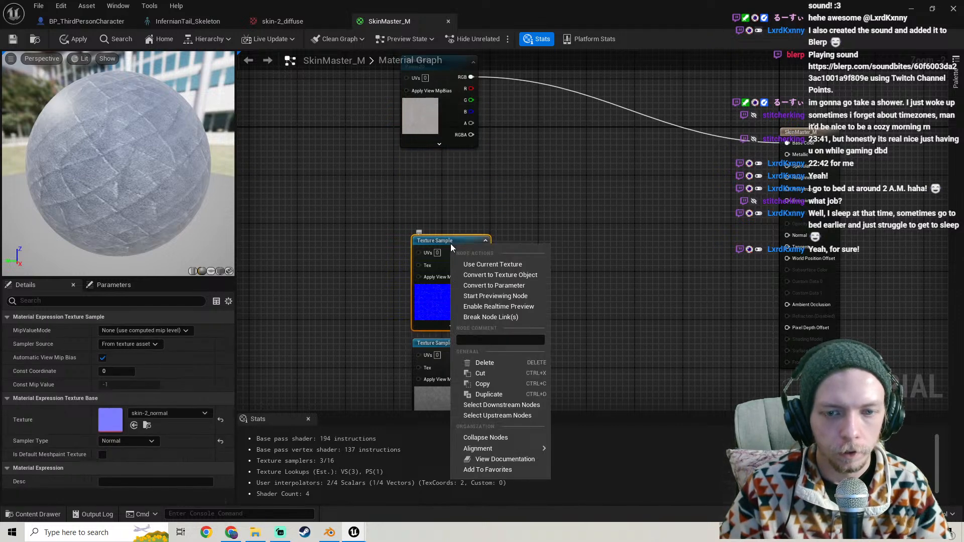
click(490, 286)
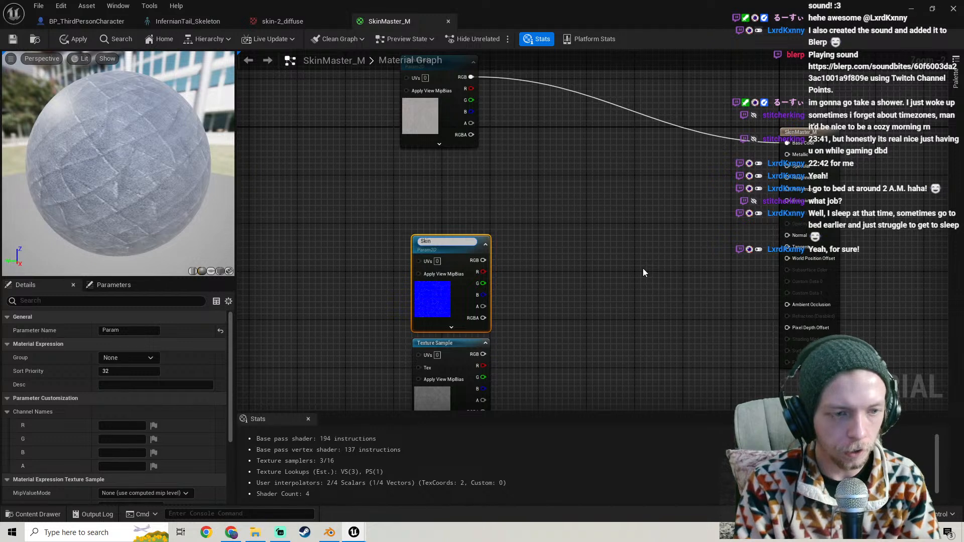
text(l)
key(Return)
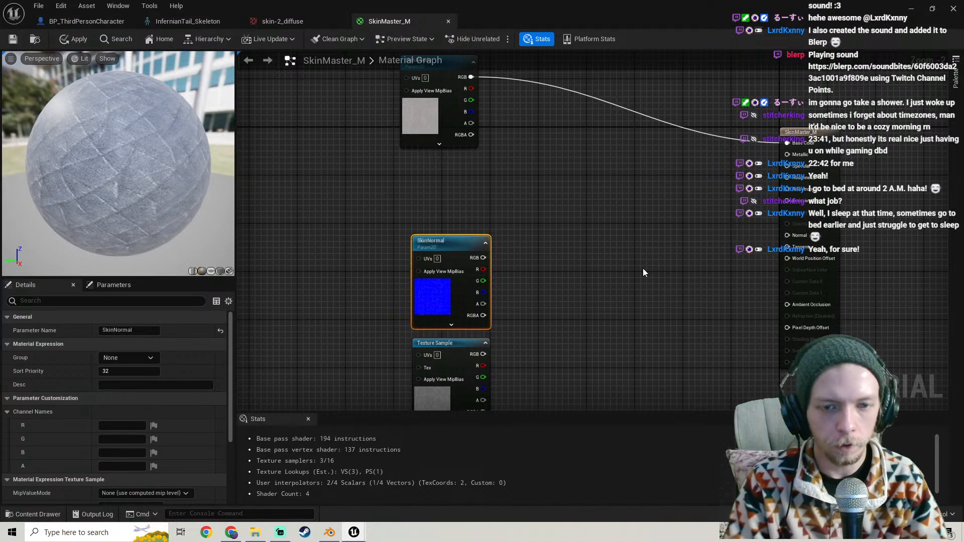
drag(483, 258, 787, 235)
drag(452, 283, 446, 224)
right_drag(452, 225, 452, 118)
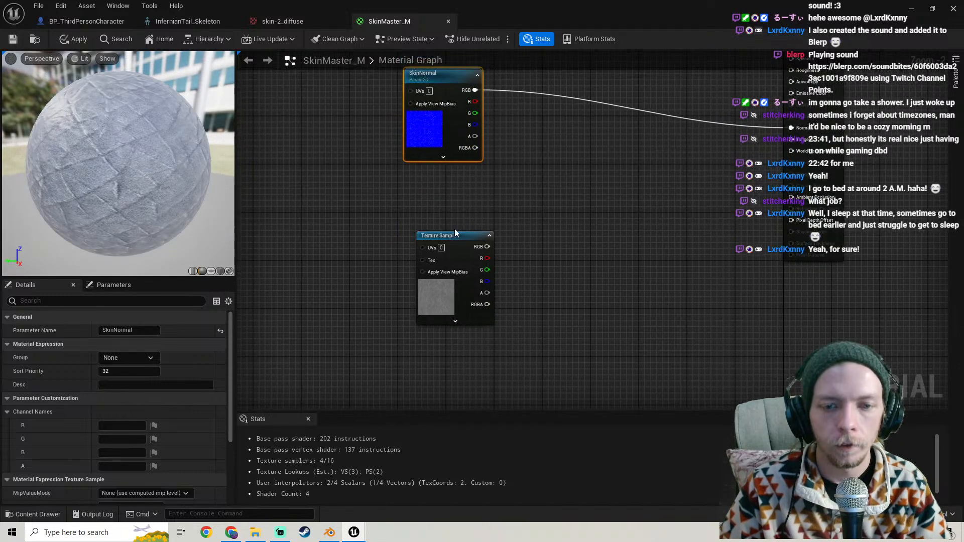
Convert the skin-2_smooth Texture Sample to a parameter named SkinRoughness and connect its RGB to the material's Roughness input
right_click(449, 233)
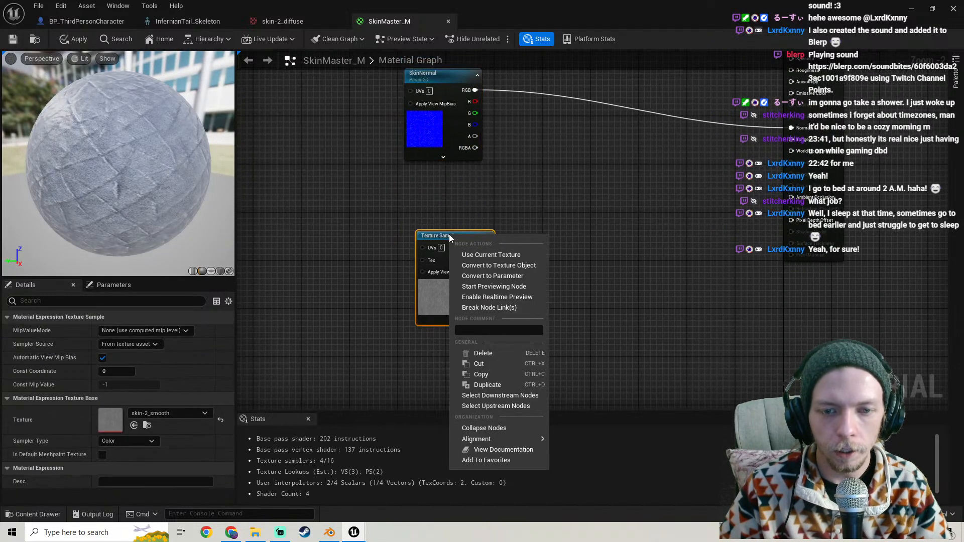
click(505, 275)
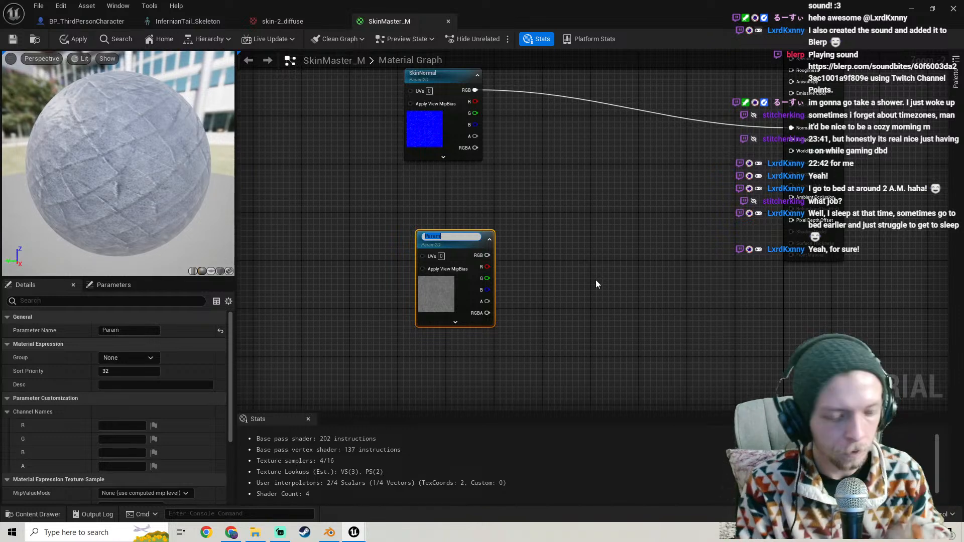
text(SkinRough)
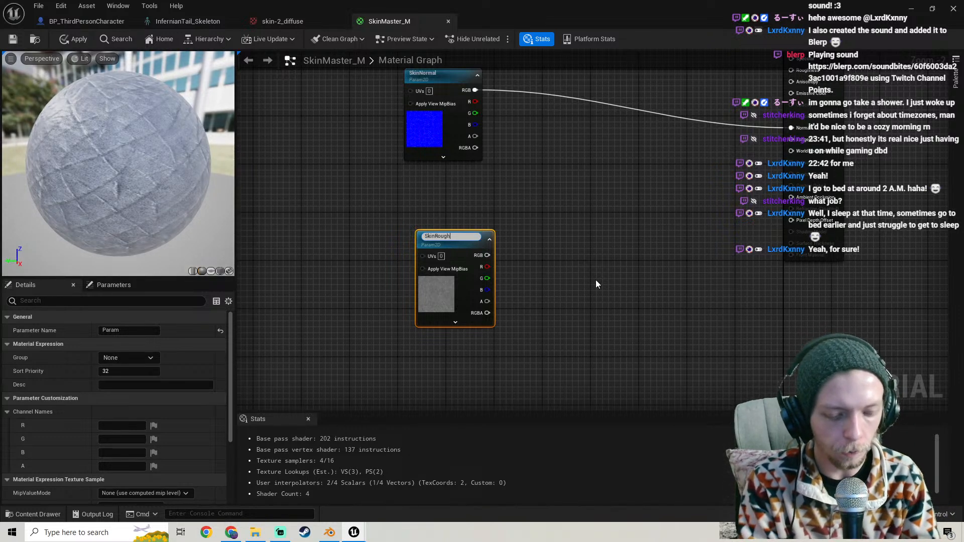
text(ness)
key(Return)
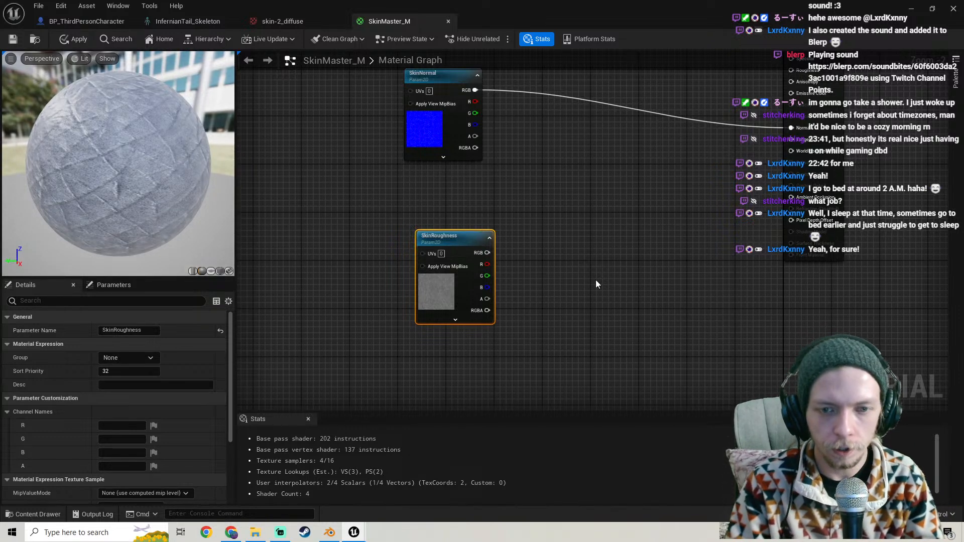
drag(488, 253, 808, 180)
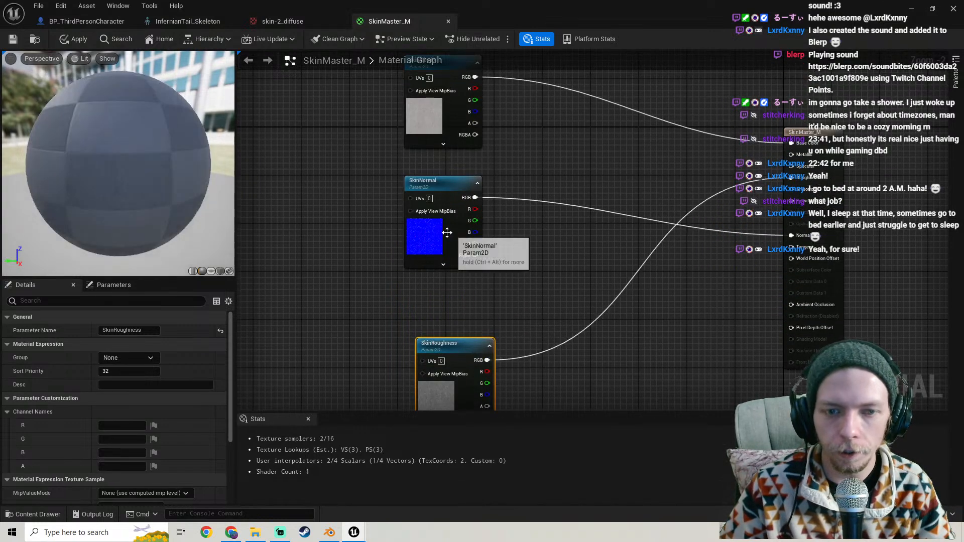
Rearrange the texture parameters into one column with SkinAlbedo first, SkinRoughness below it, and SkinNormal last
right_drag(659, 213, 655, 119)
drag(423, 145, 435, 368)
drag(456, 259, 465, 84)
drag(448, 314, 454, 181)
right_drag(454, 181, 453, 284)
drag(444, 220, 424, 214)
scroll(491, 187, down, 3)
drag(464, 260, 455, 291)
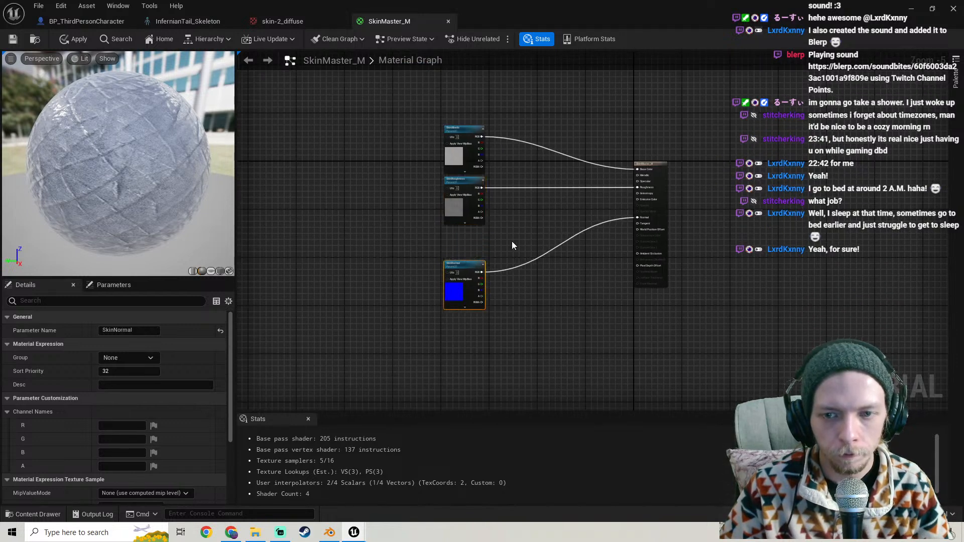
Insert a Multiply node between SkinRoughness RGB and the Roughness input, and align it with the SkinRoughness output
scroll(569, 258, up, 2)
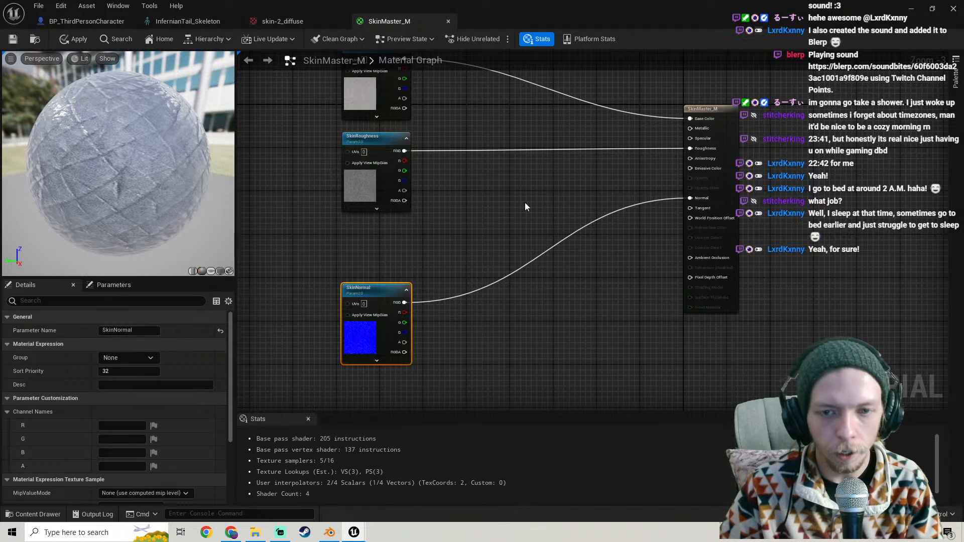
click(537, 199)
drag(542, 210, 404, 151)
drag(569, 210, 690, 148)
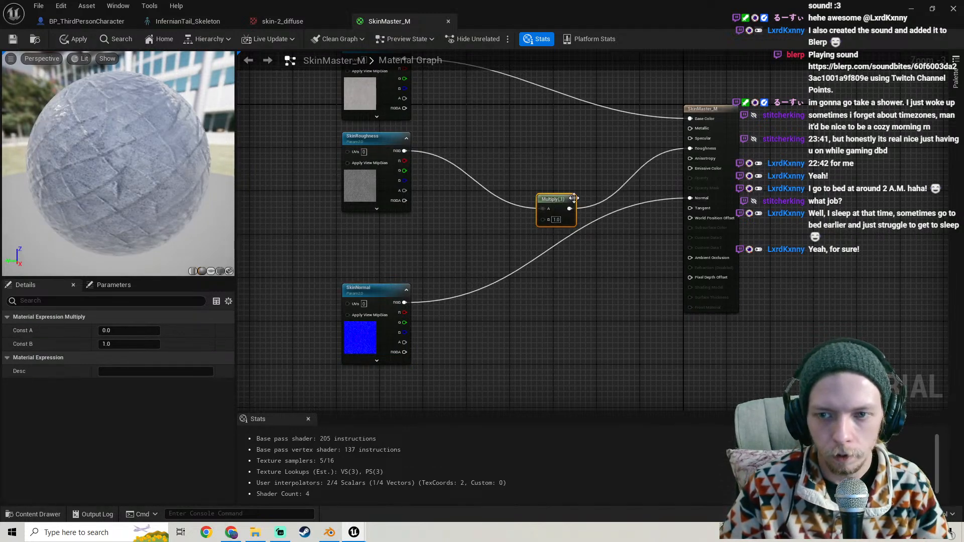
drag(558, 205, 552, 147)
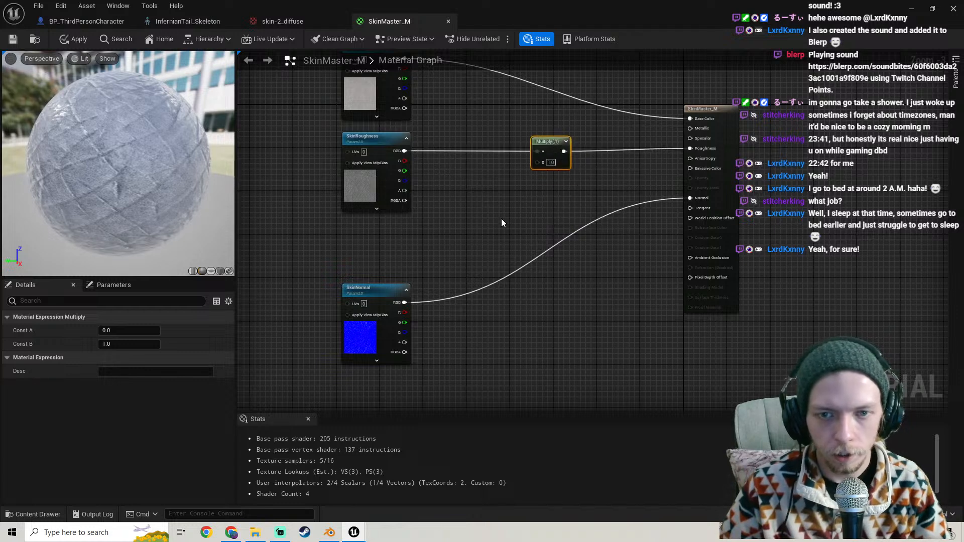
Add a scalar parameter named Roughnesss and connect it to the Multiply node's B input
click(474, 224)
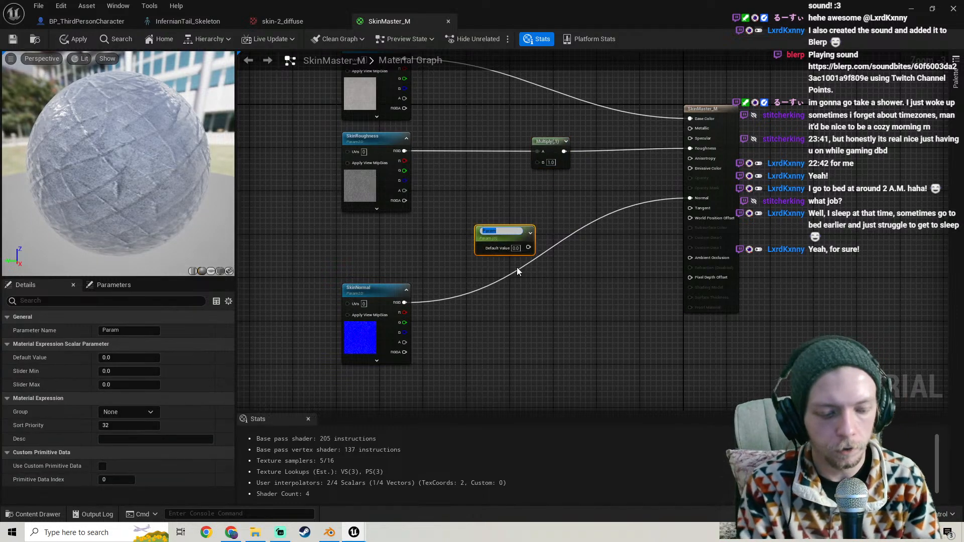
text(Roughness)
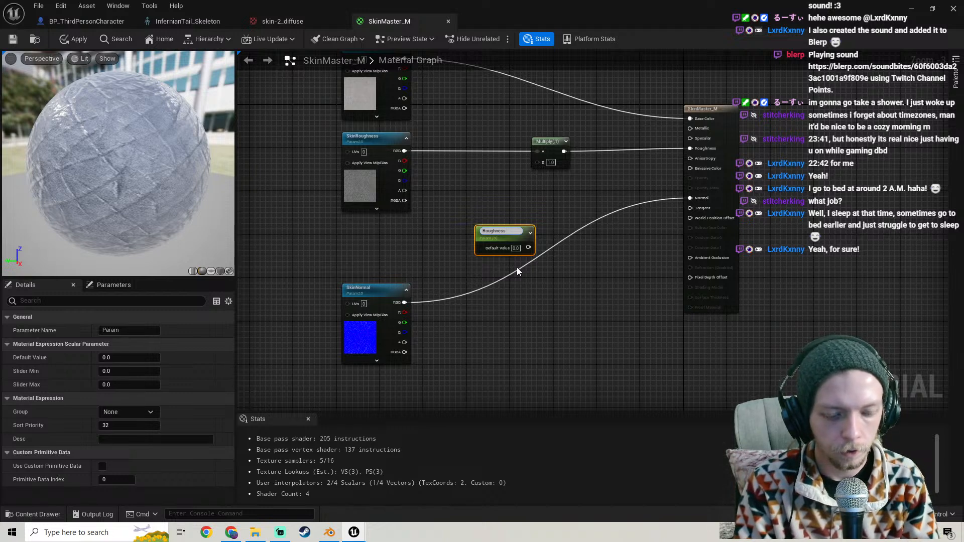
key(BackSpace)
key(BackSpace)
key(BackSpace)
key(BackSpace)
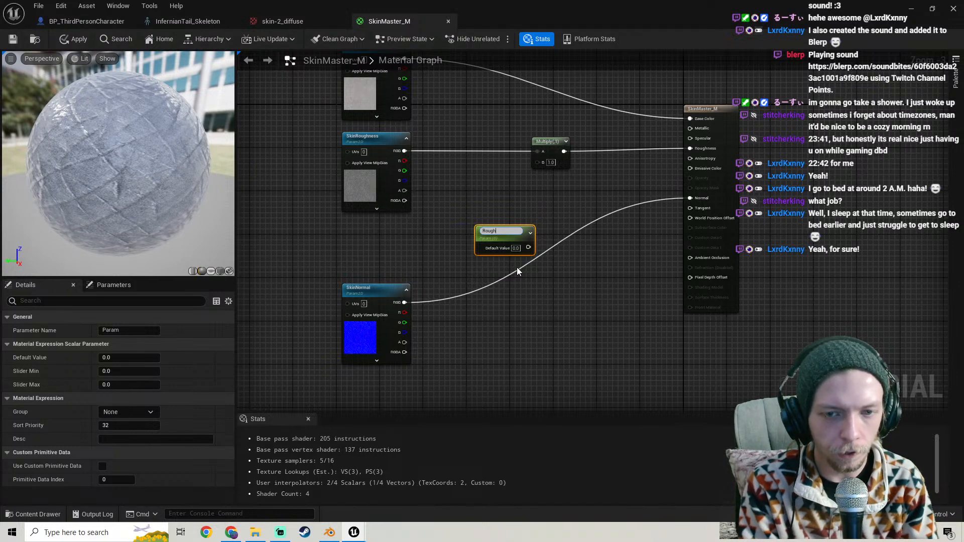
text(nw)
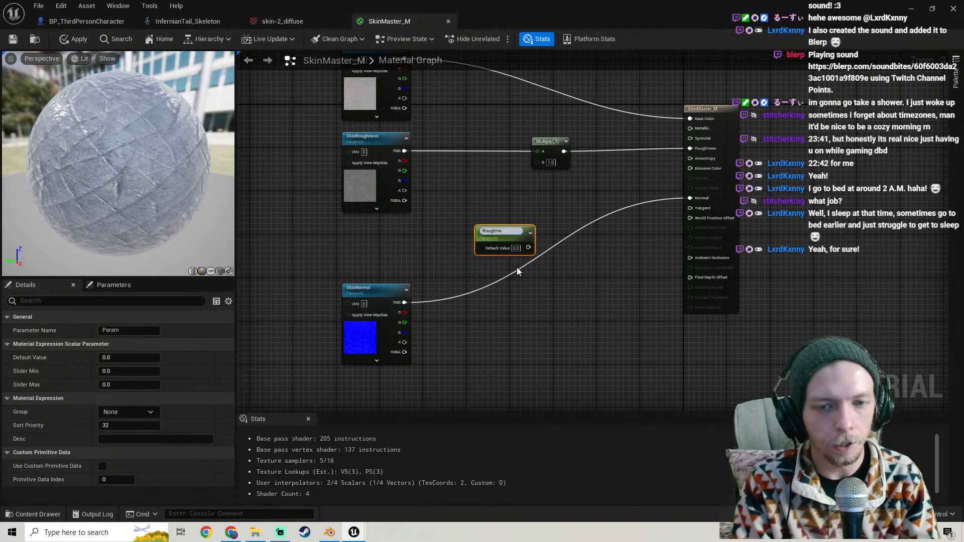
key(BackSpace)
text(ess)
key(Return)
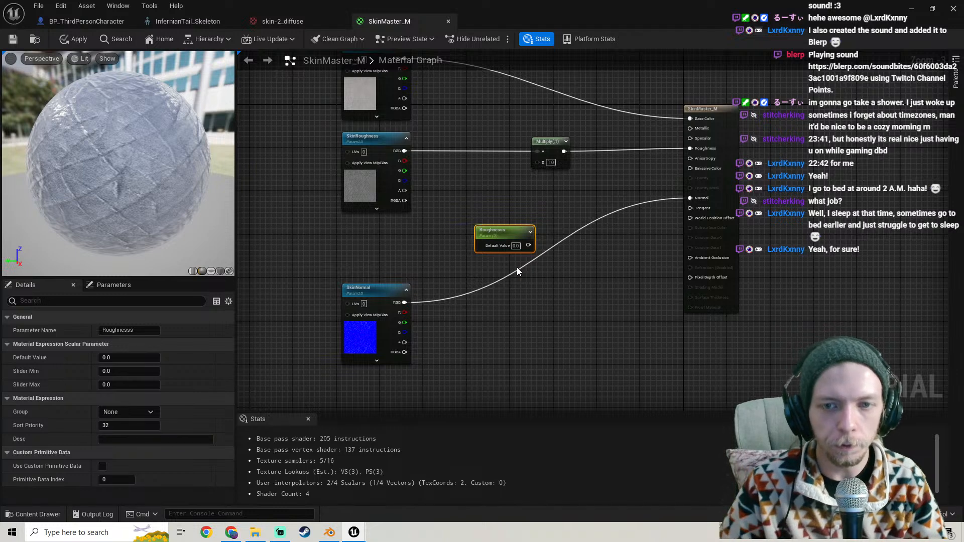
drag(528, 245, 537, 162)
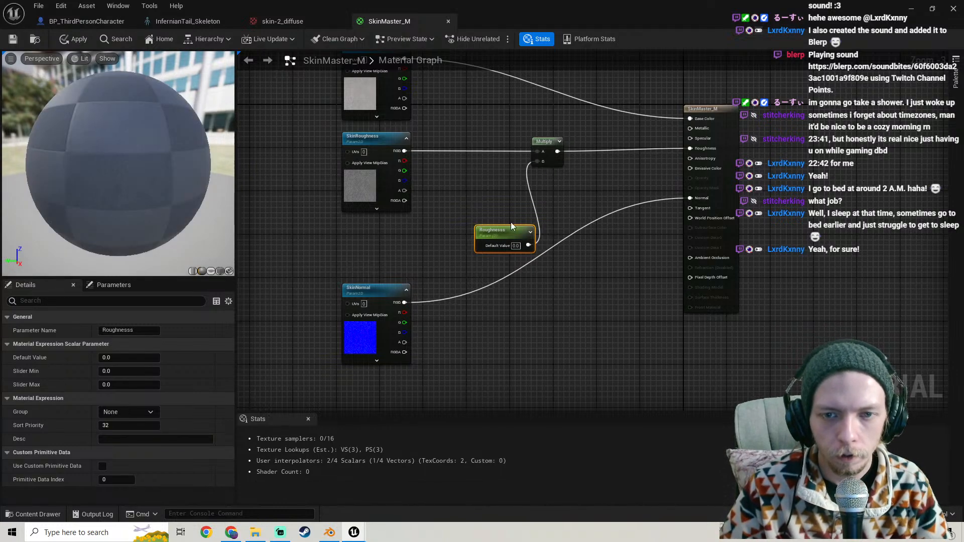
Set the Roughnesss parameter's default value to 0.5, then apply and save the SkinMaster_M material
scroll(268, 191, down, 2)
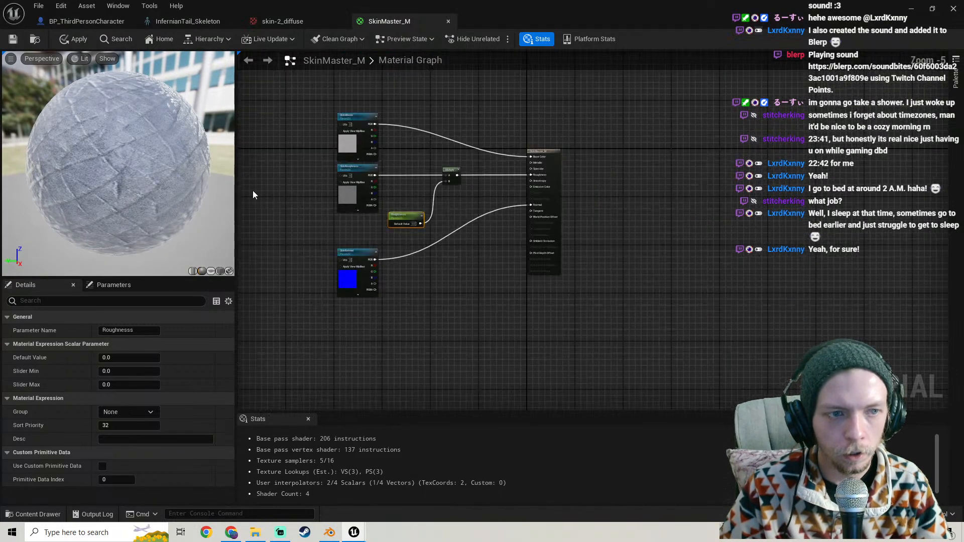
scroll(354, 215, up, 3)
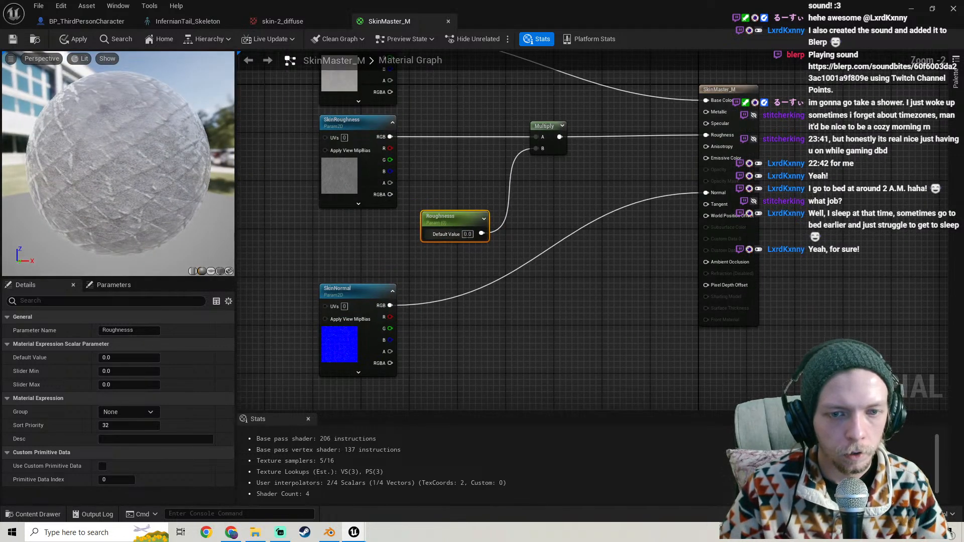
text(0.5)
key(Return)
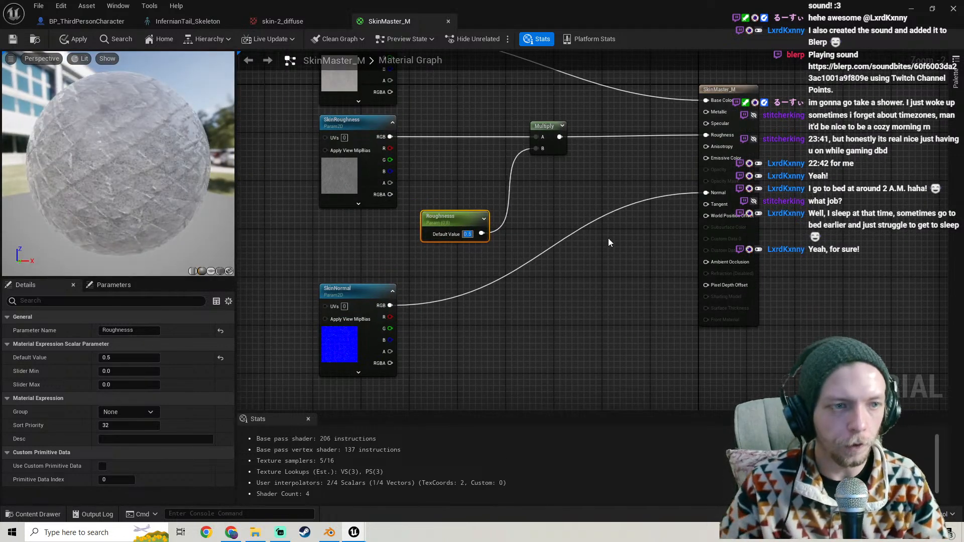
click(78, 39)
scroll(534, 182, down, 1)
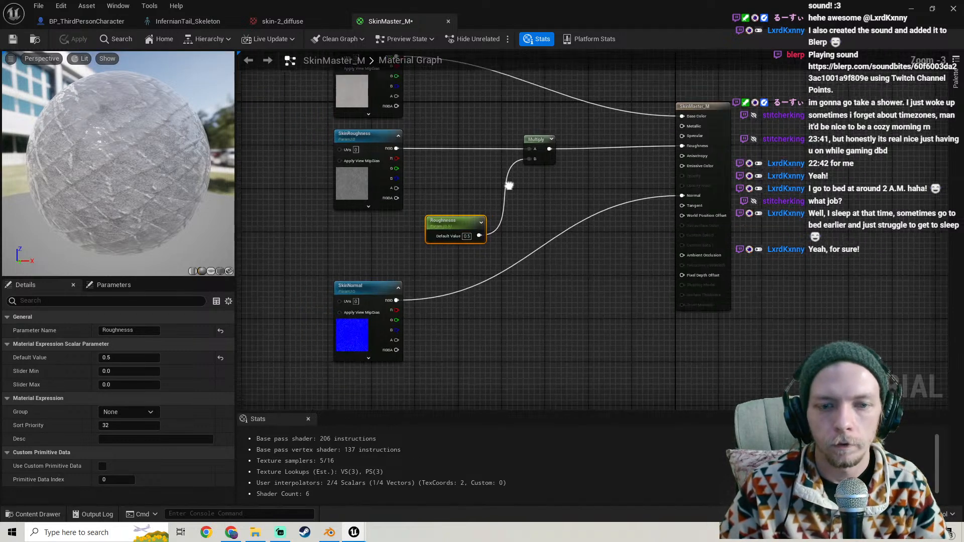
click(12, 39)
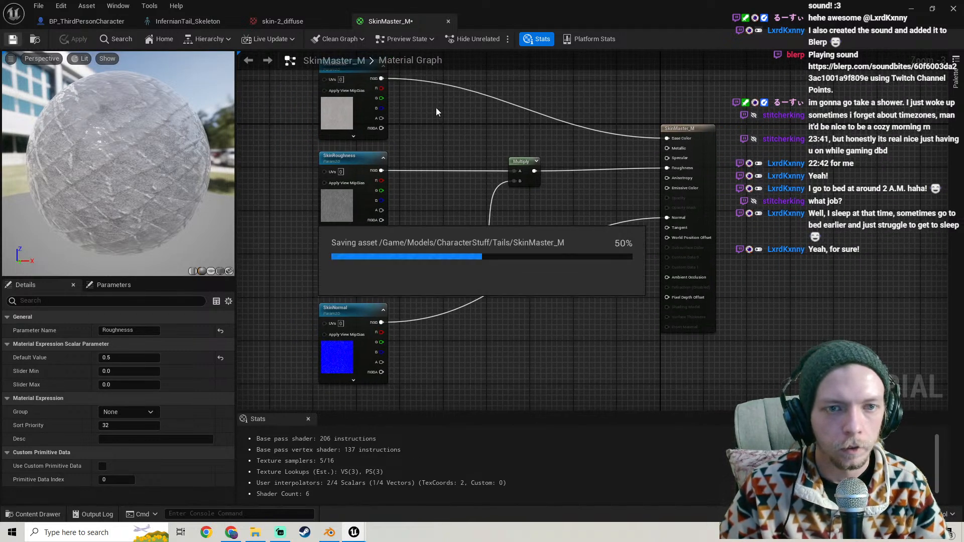
Move the SkinAlbedo node away from the main material node and add a Multiply node above it
right_drag(434, 106, 536, 235)
drag(451, 230, 331, 230)
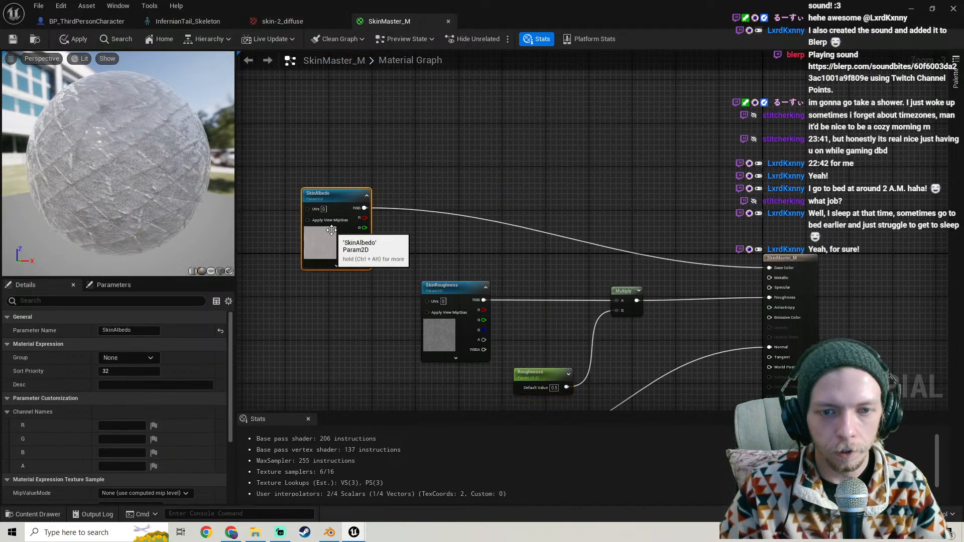
click(483, 162)
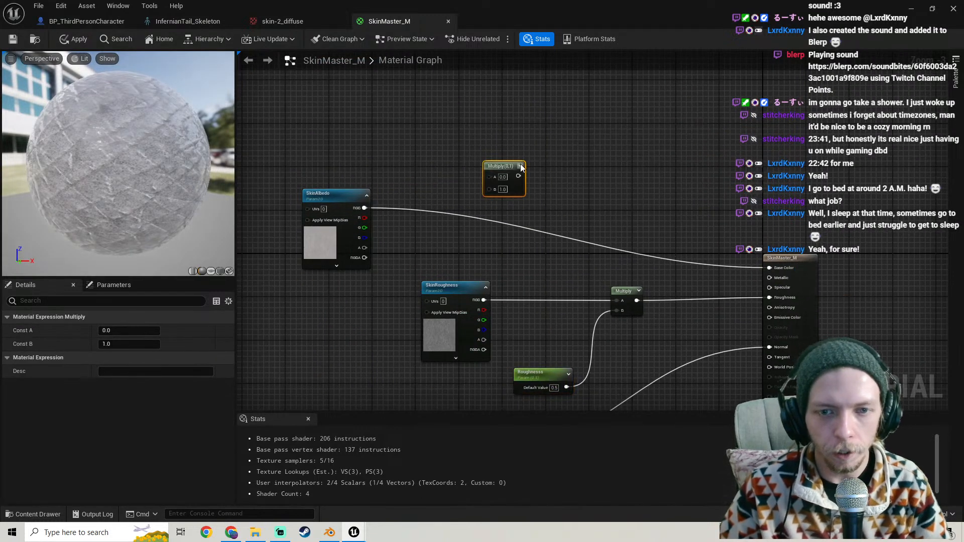
drag(520, 167, 453, 140)
Add a StaticSwitchParameter node beside the new Multiply node and name it UseSkinColorPicker
right_click(535, 149)
text(a)
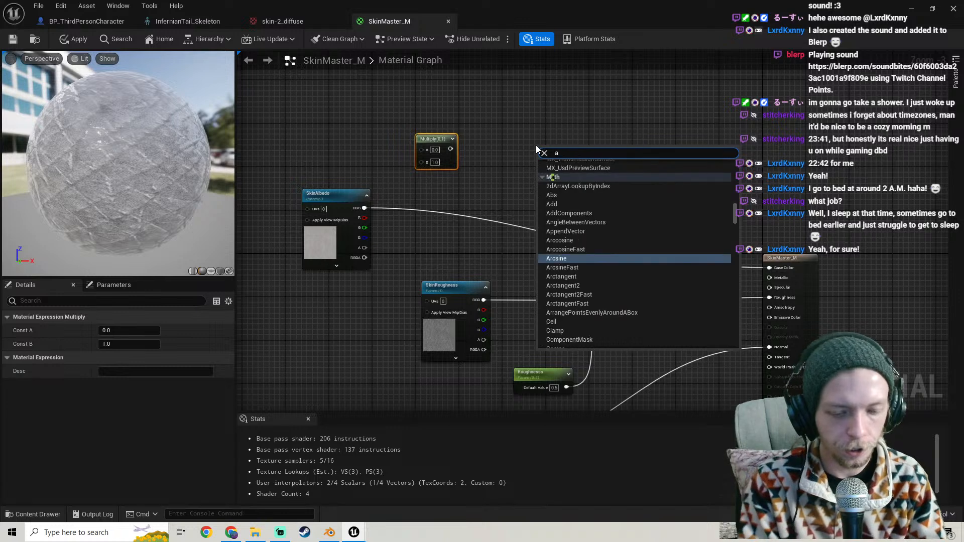
key(BackSpace)
text(switch)
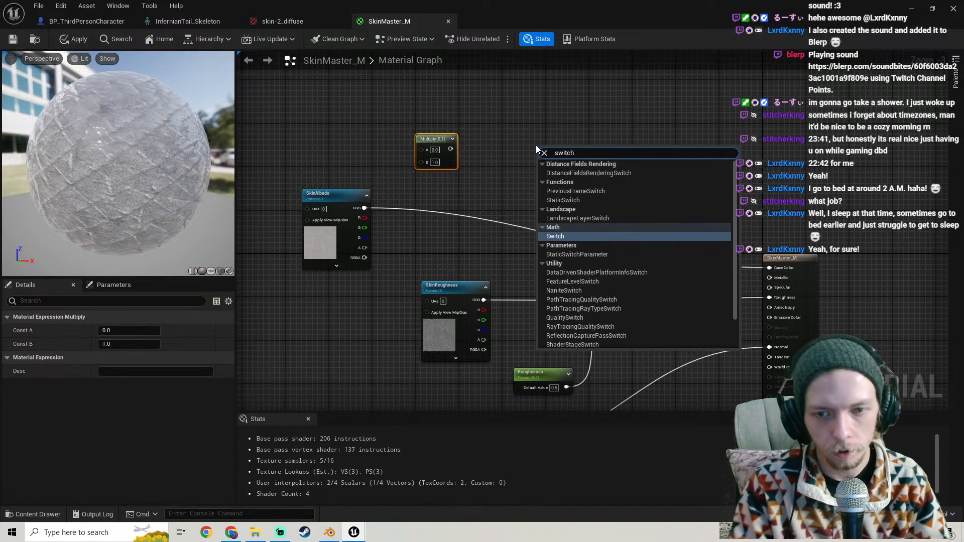
click(582, 254)
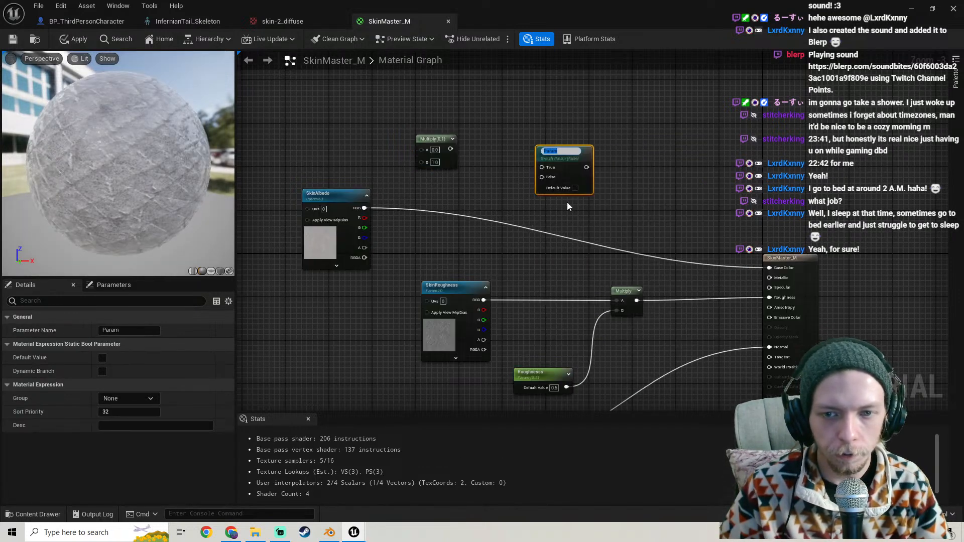
text(UseSkinColorPicker)
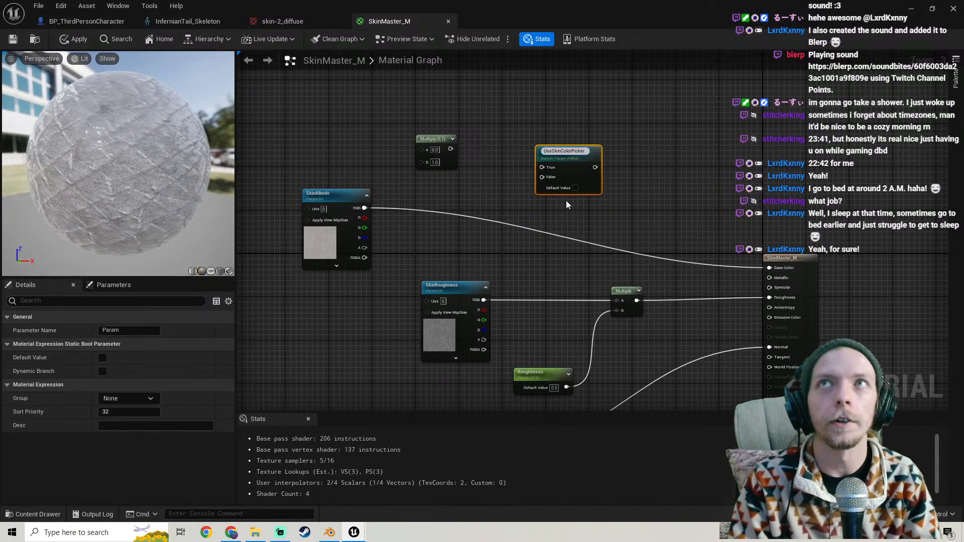
key(Return)
Wire SkinAlbedo RGB to the switch's False and Multiply B, Multiply's output to True, and the switch's output to Base Color
scroll(558, 172, up, 1)
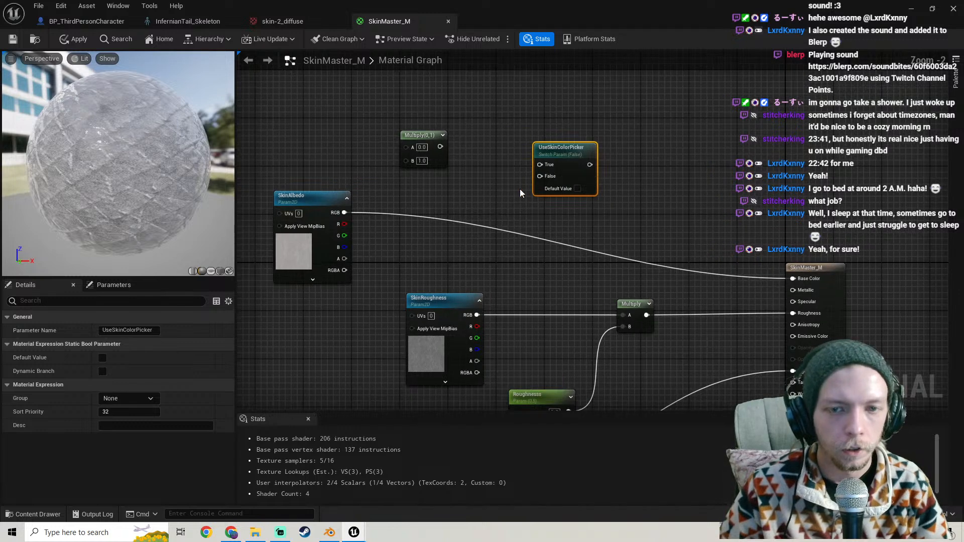
drag(540, 175, 344, 212)
drag(539, 164, 440, 147)
drag(346, 212, 406, 160)
right_drag(604, 194, 483, 188)
drag(470, 160, 672, 274)
Add a CollectionParameter node above the SkinAlbedo node
right_drag(283, 196, 442, 218)
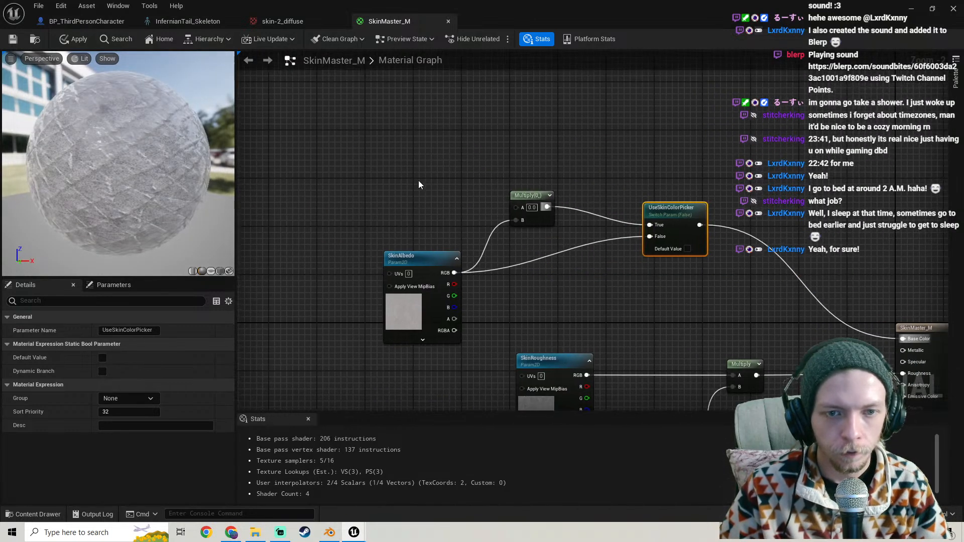
right_click(404, 137)
text(ic)
key(BackSpace)
key(BackSpace)
text(colle)
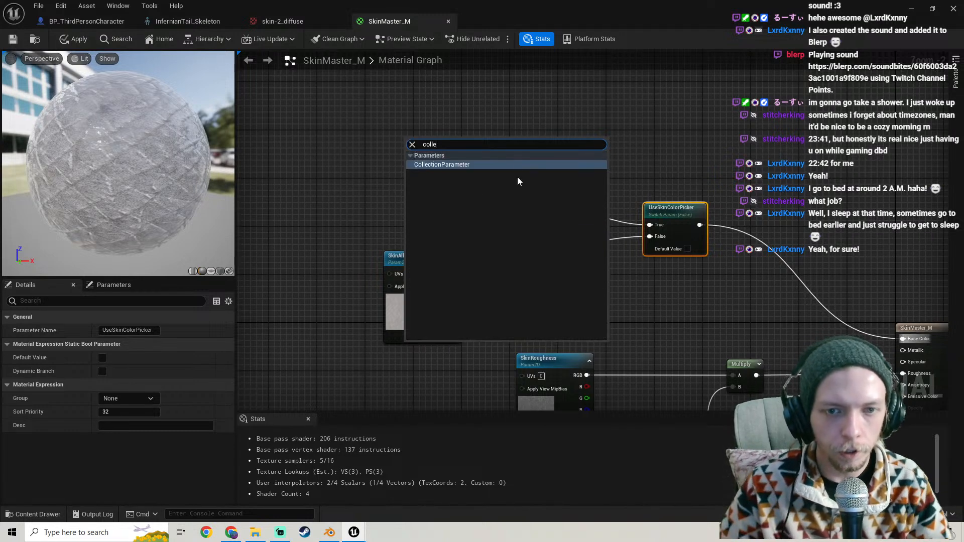
click(458, 164)
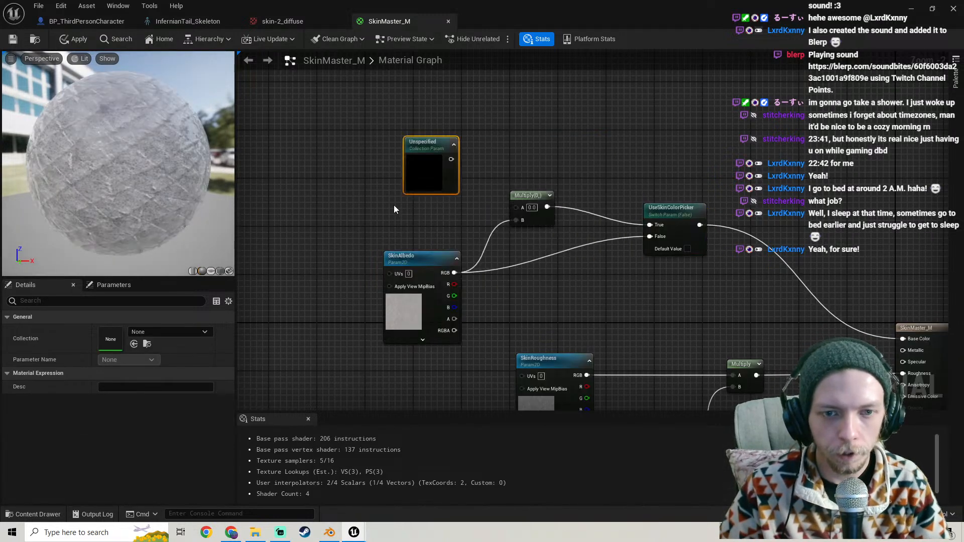
Set the collection node's Collection to SkinColor_MPC and its Parameter Name to SkinColor
click(167, 331)
text(skin)
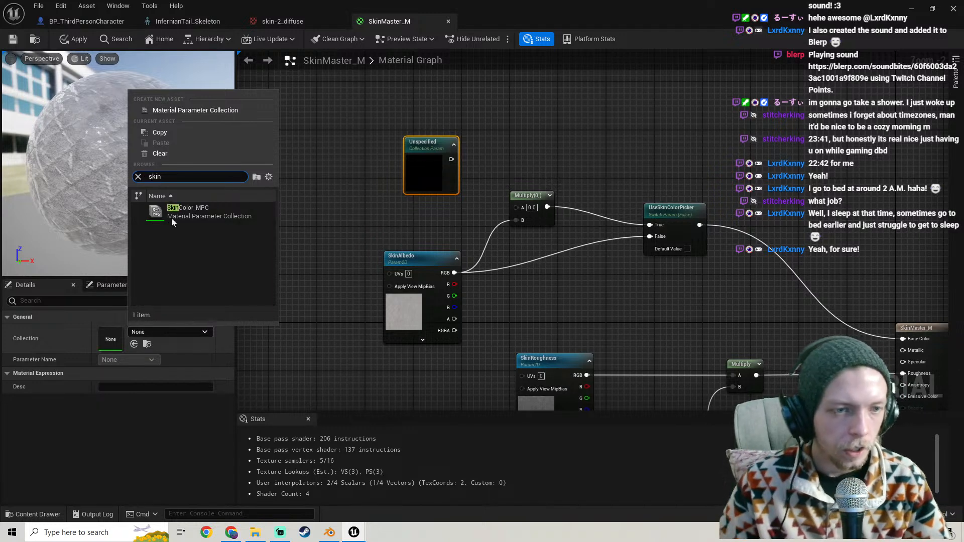
click(176, 212)
click(131, 358)
click(120, 370)
Connect the SkinColor output to the A input of the albedo Multiply node and apply the material
right_drag(423, 228, 468, 242)
drag(484, 198, 564, 222)
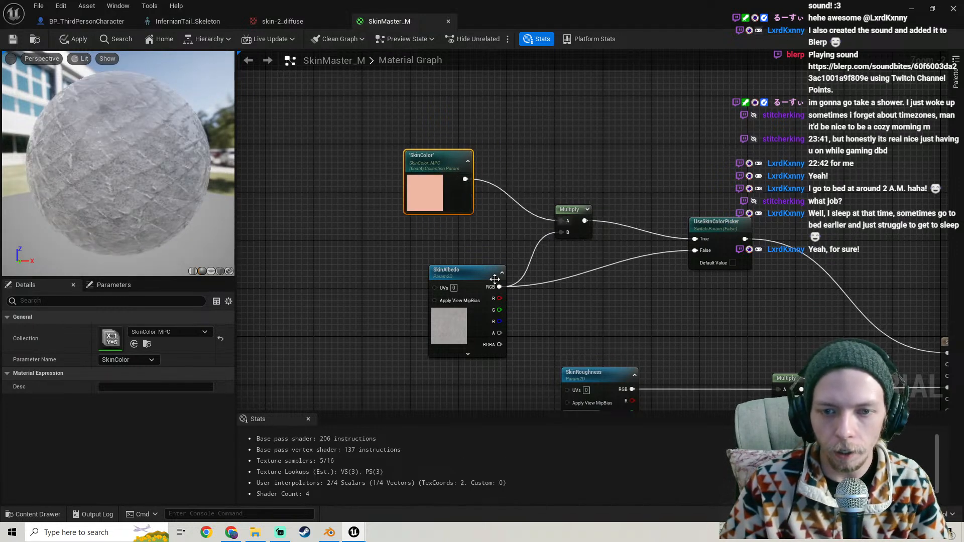
click(75, 39)
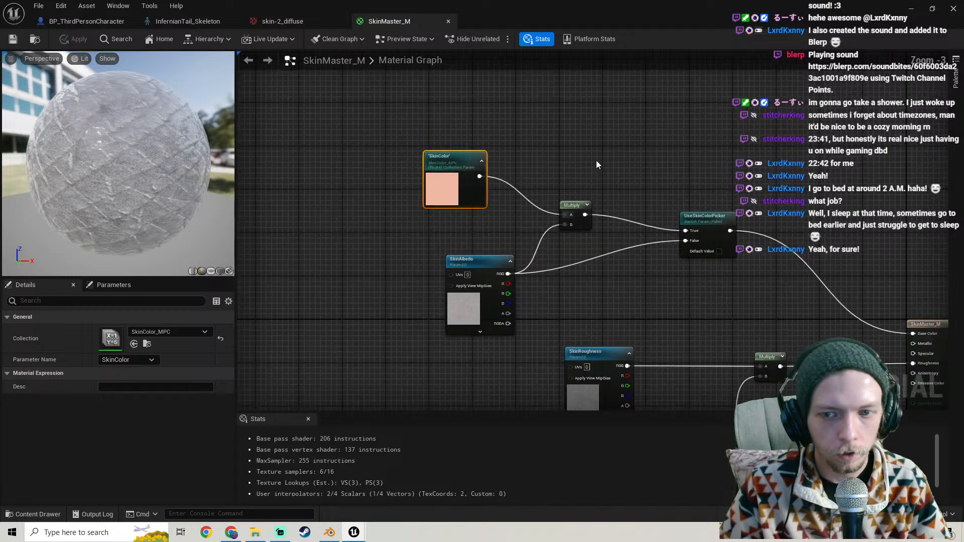
right_drag(595, 161, 458, 123)
right_drag(497, 230, 457, 237)
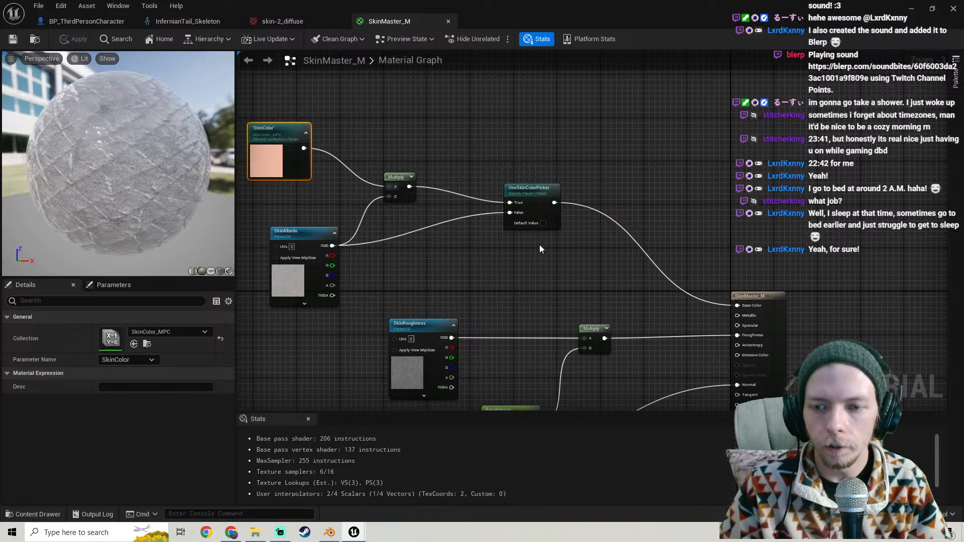
scroll(552, 210, down, 2)
Create a material instance of SkinMaster_M in the Tails folder and name it InfernianTail_MI
click(908, 9)
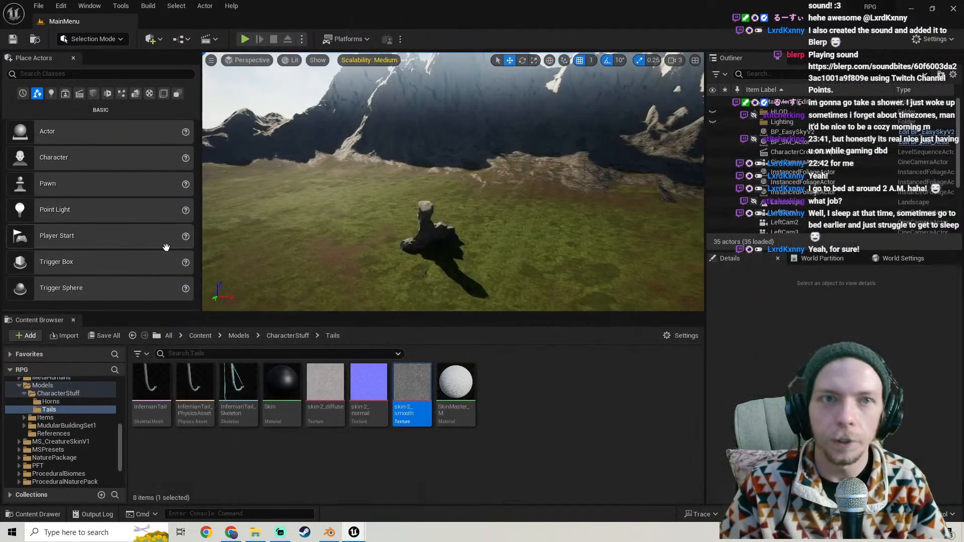
right_click(463, 421)
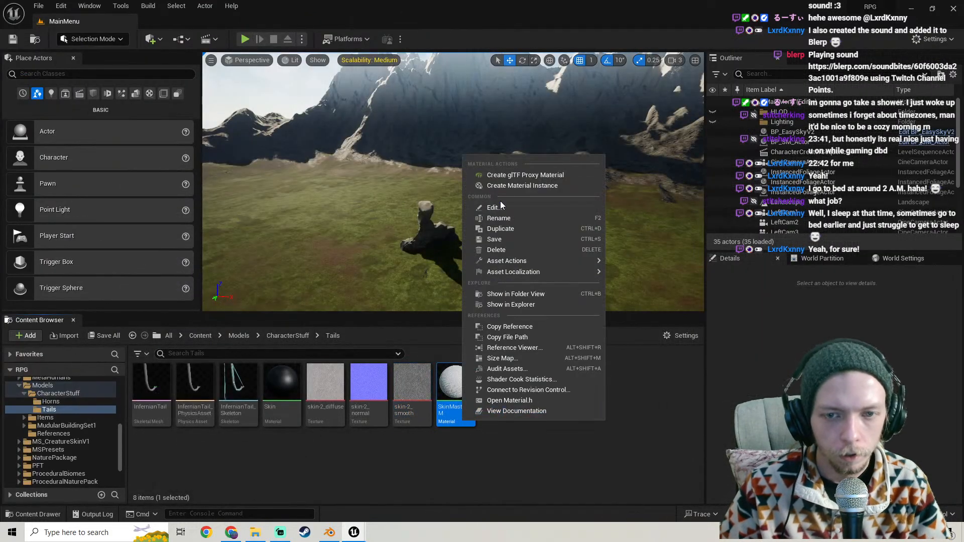
click(504, 187)
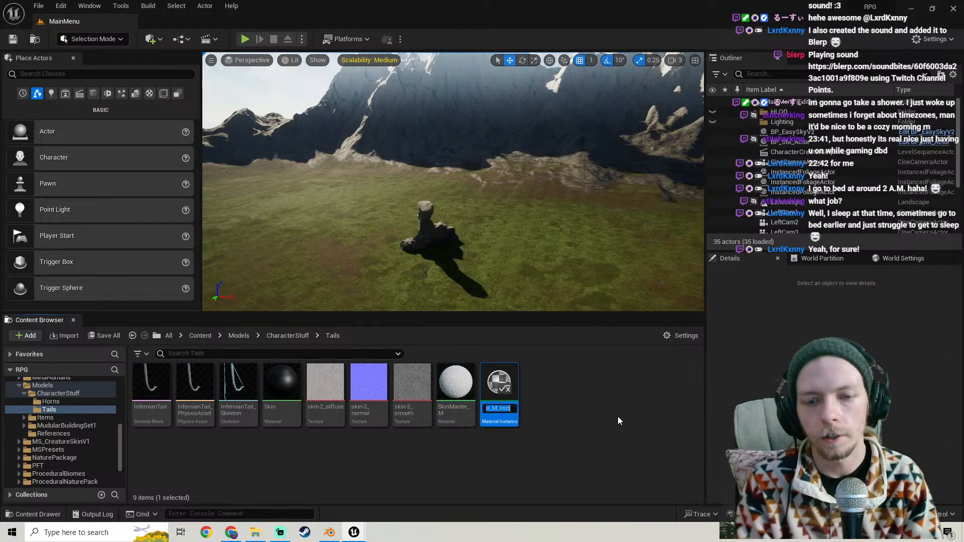
text(Infernian)
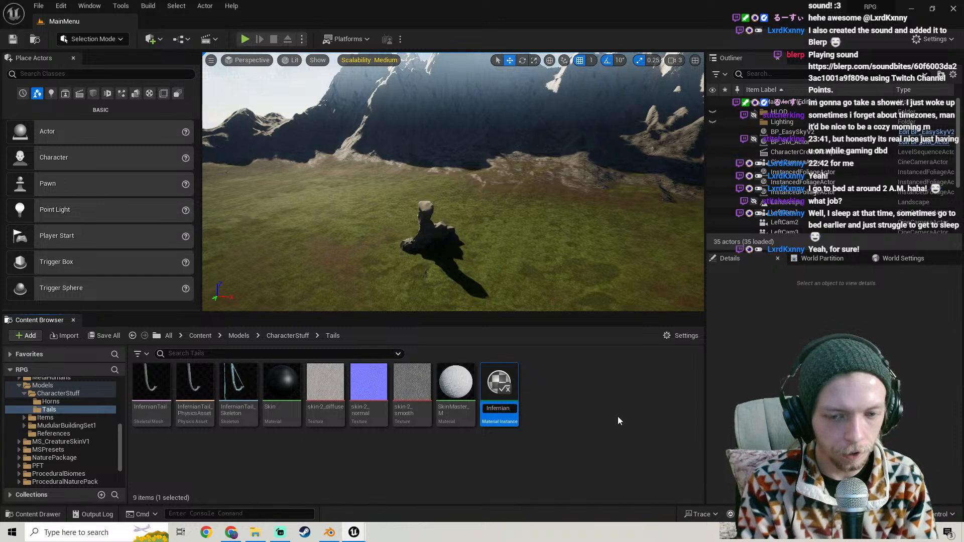
text(Tail)
key(BackSpace)
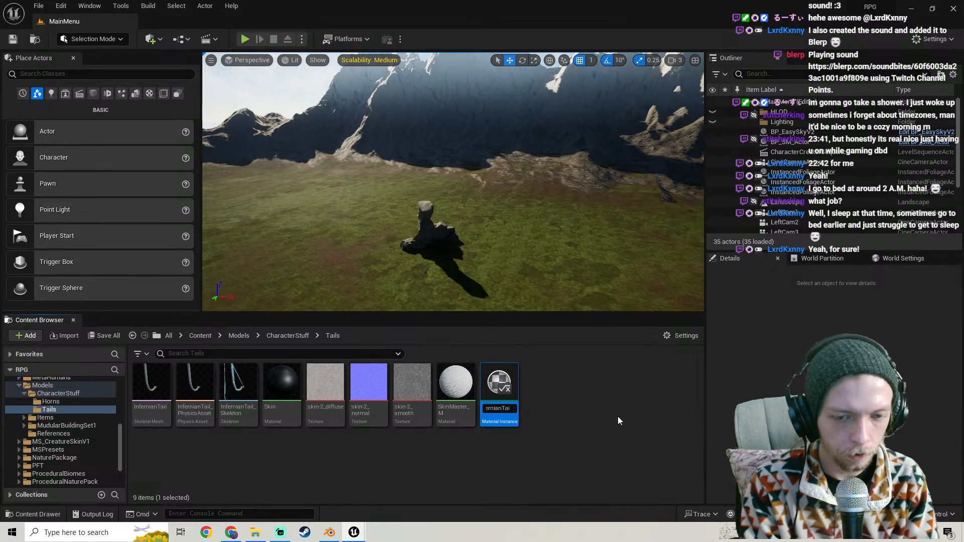
text(l)MI)
key(BackSpace)
key(BackSpace)
key(BackSpace)
text(_MI)
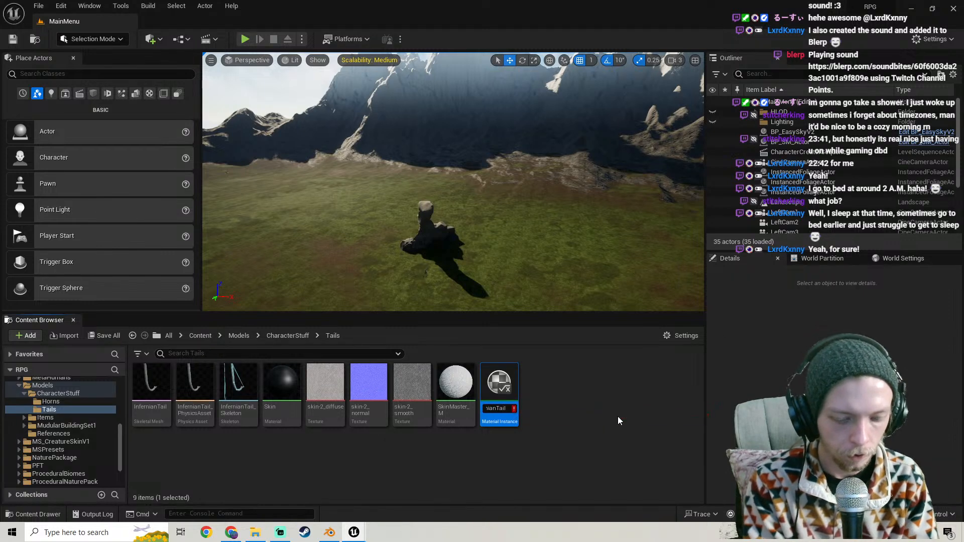
key(Return)
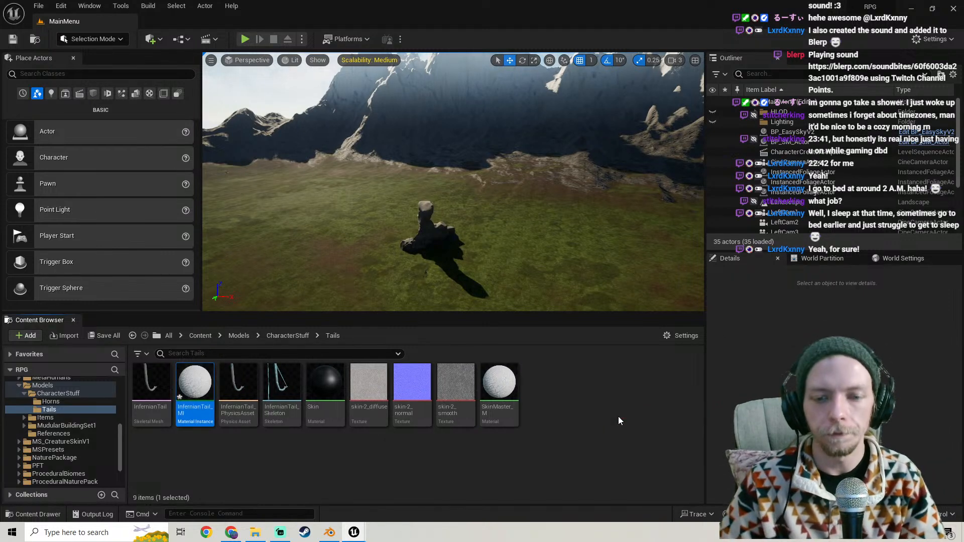
Open InfernianTail_MI, override the UseSkinColorPicker parameter and enable it
double_click(199, 421)
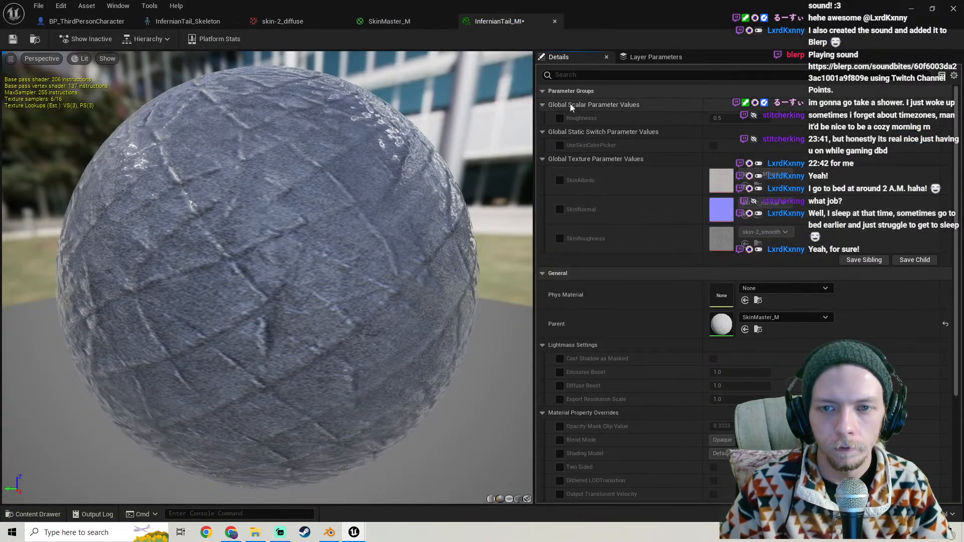
click(559, 145)
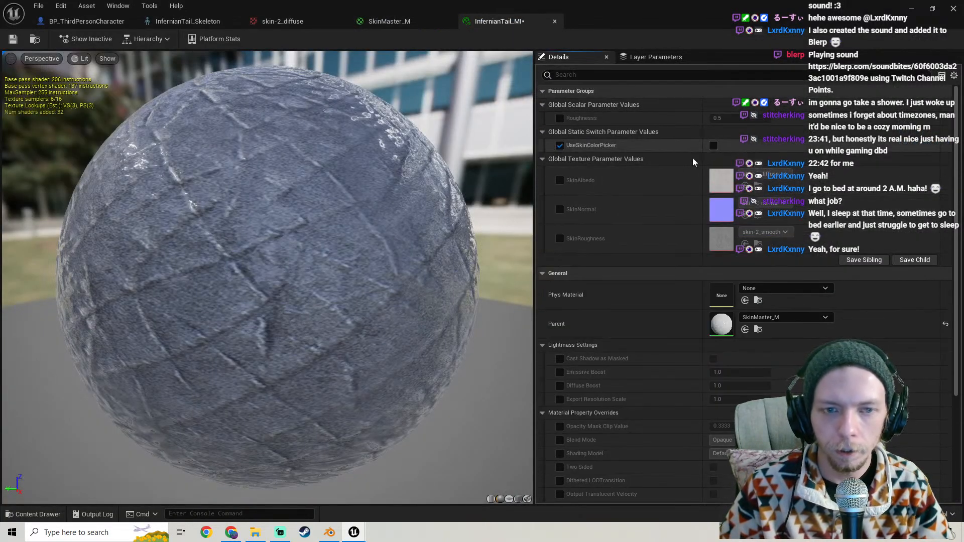
click(712, 147)
scroll(323, 231, down, 3)
scroll(254, 226, up, 2)
drag(254, 226, 274, 226)
In the SkinMaster_M graph, move the SkinColor and SkinAlbedo nodes farther away from the Multiply node
click(402, 22)
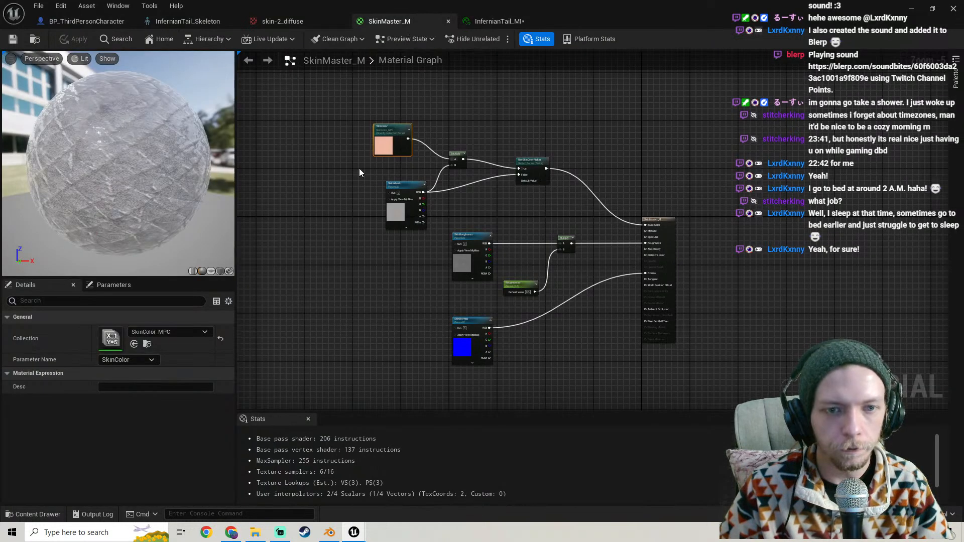
scroll(381, 171, up, 4)
drag(409, 155, 386, 149)
drag(442, 234, 345, 246)
right_drag(386, 212, 414, 216)
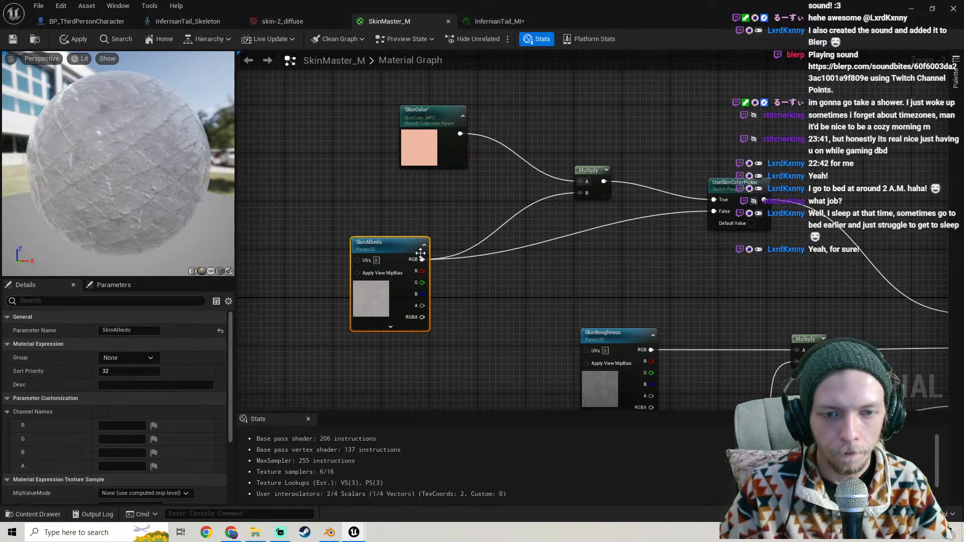
right_drag(501, 211, 435, 235)
right_drag(368, 276, 438, 247)
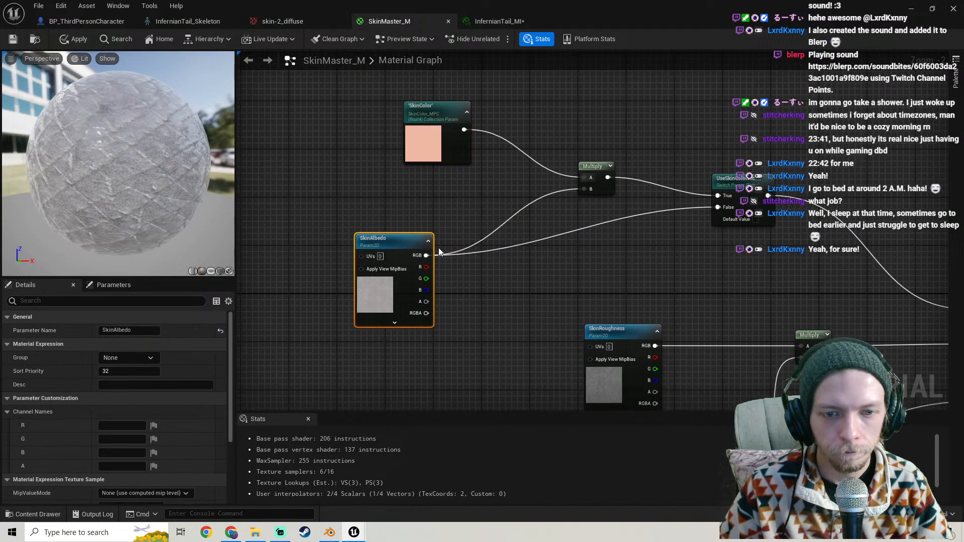
drag(427, 255, 450, 213)
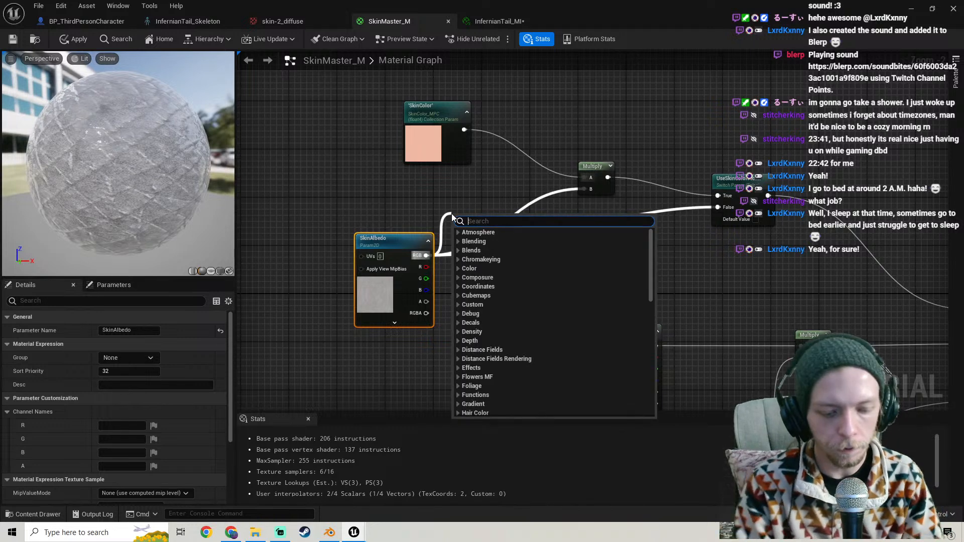
text(mask)
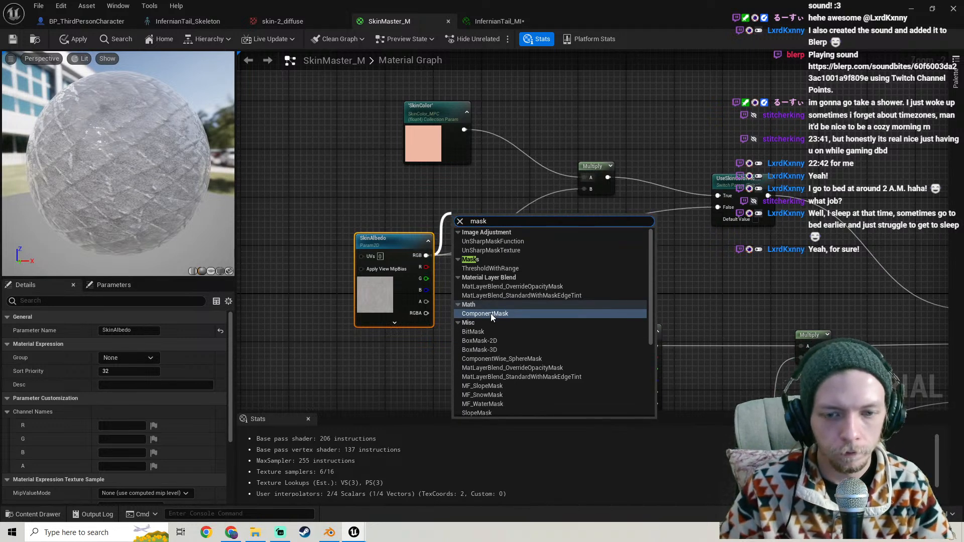
click(327, 147)
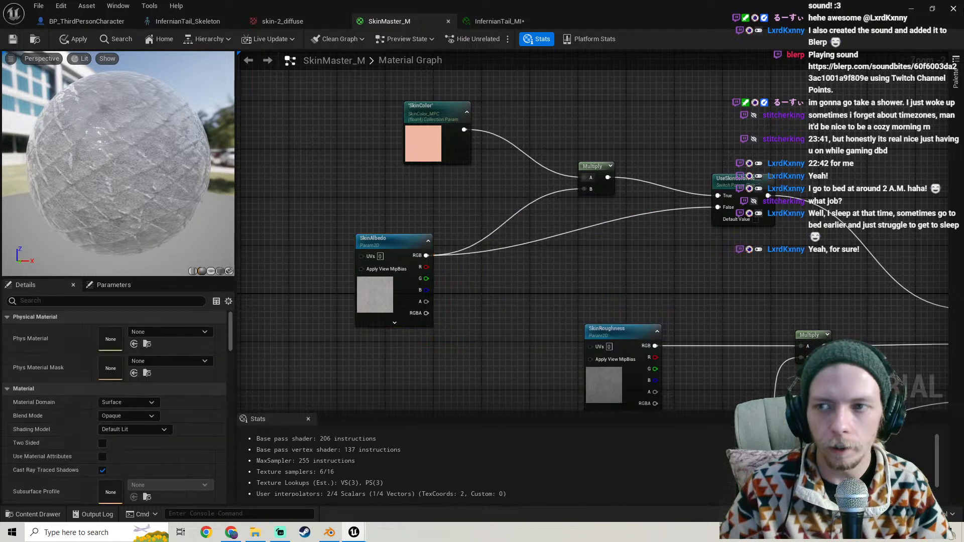
Collapse the Models and Textures folders in the main editor's content tree and open the RPGMaleBase folder inside MetaHumans
click(910, 7)
scroll(70, 442, down, 2)
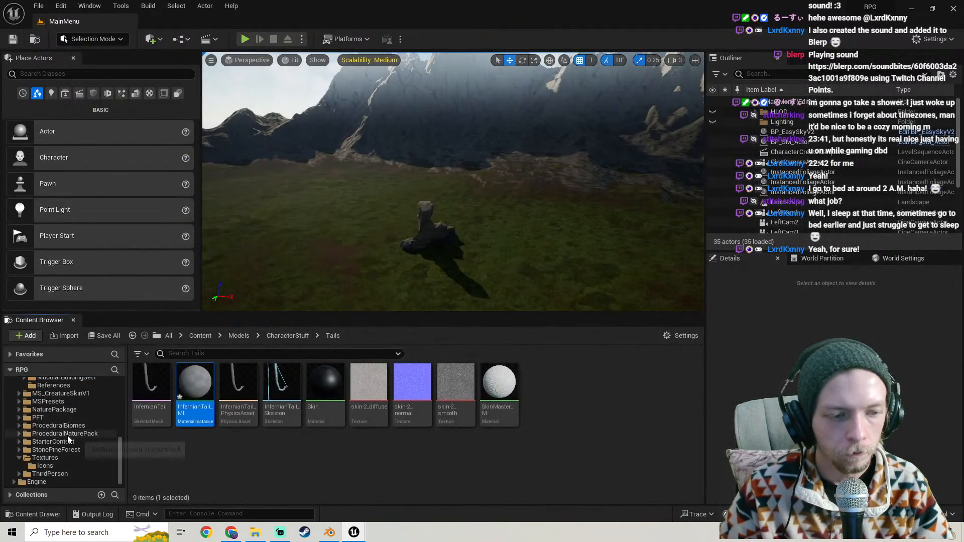
scroll(57, 439, up, 3)
click(19, 385)
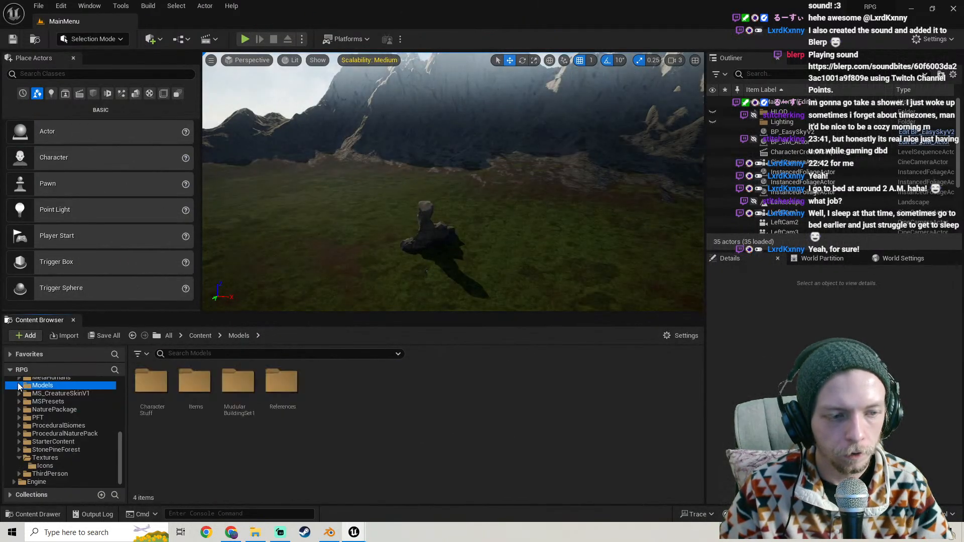
click(19, 457)
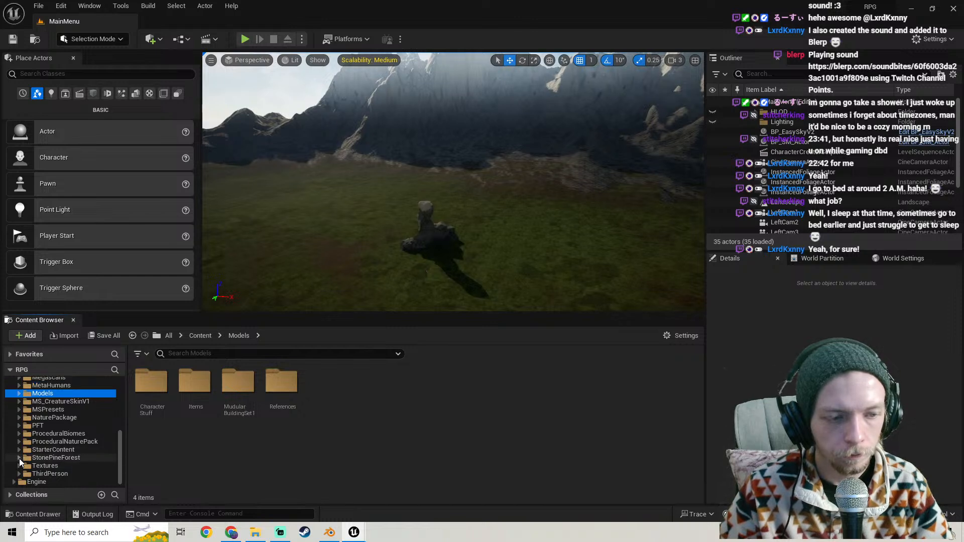
scroll(70, 406, up, 1)
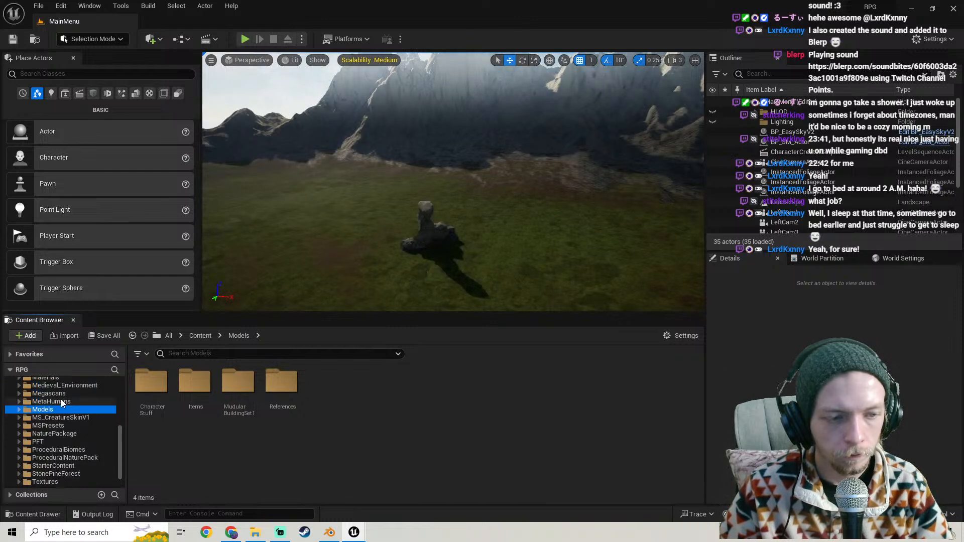
click(61, 401)
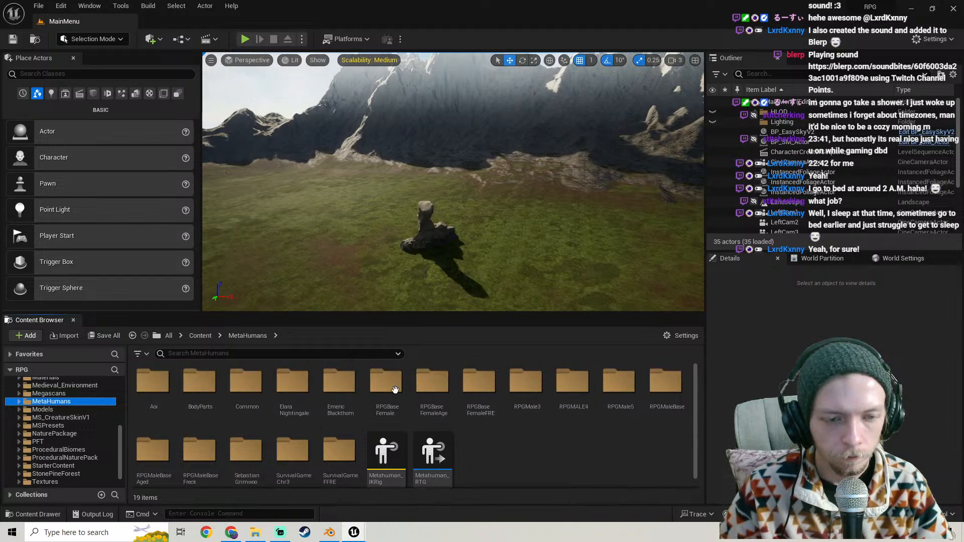
double_click(661, 374)
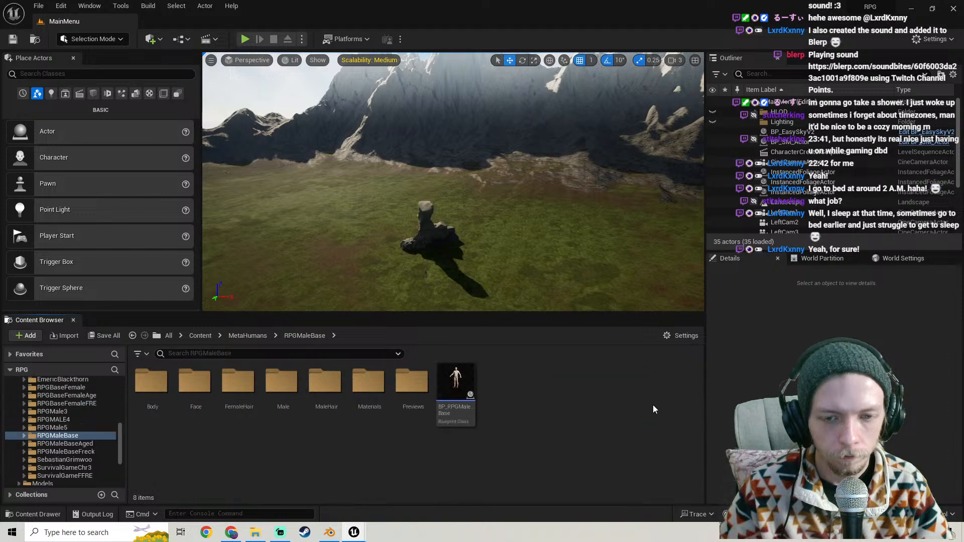
Open the BP_RPGMaleBase blueprint and select the character's head in its 3D viewport
click(452, 405)
double_click(452, 404)
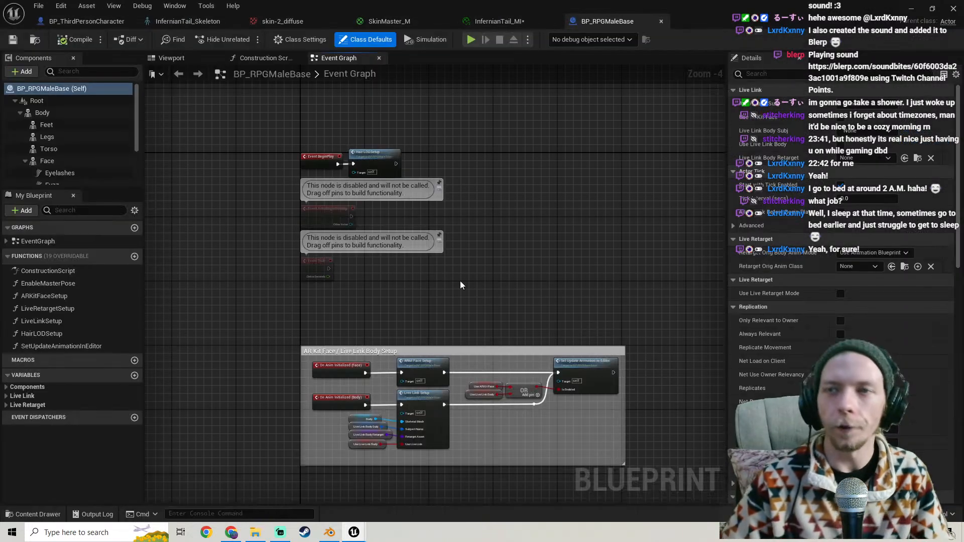
click(195, 59)
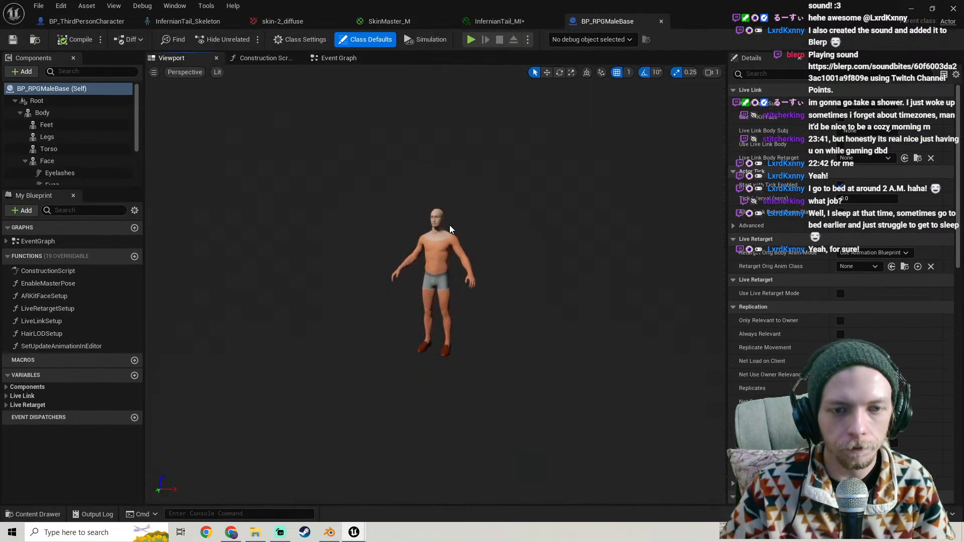
click(438, 221)
Trace the head material instance through its parent instances and open the M_Head_Baked master material
drag(959, 123, 962, 191)
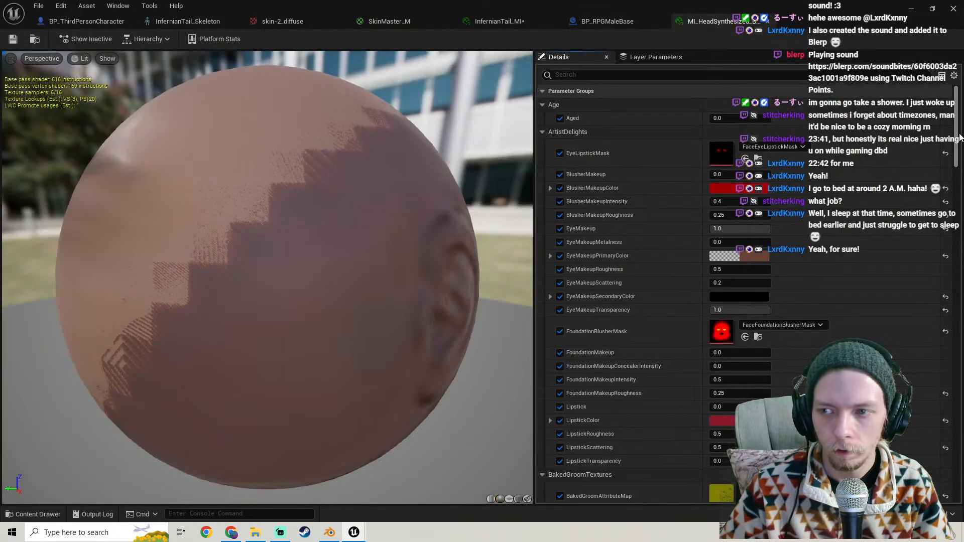
drag(958, 137, 958, 437)
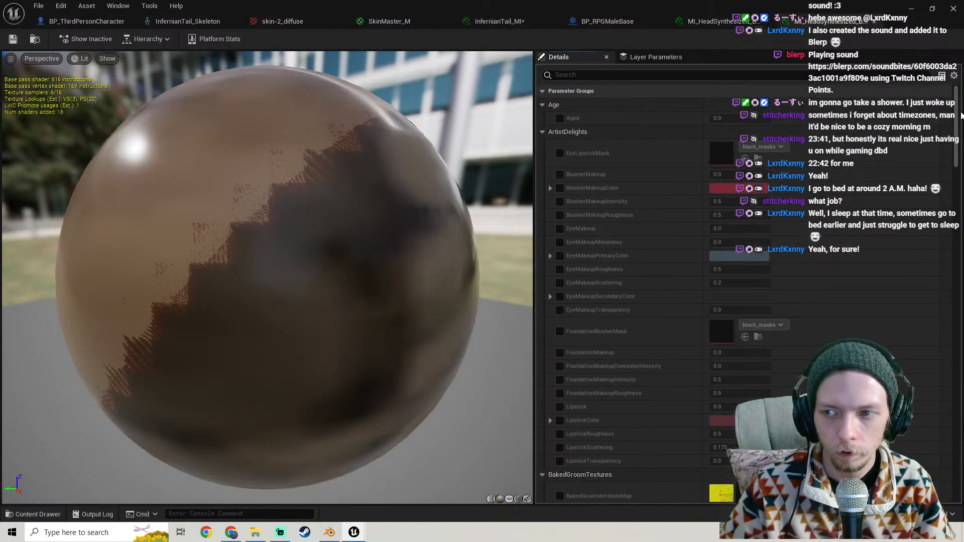
drag(958, 115, 960, 438)
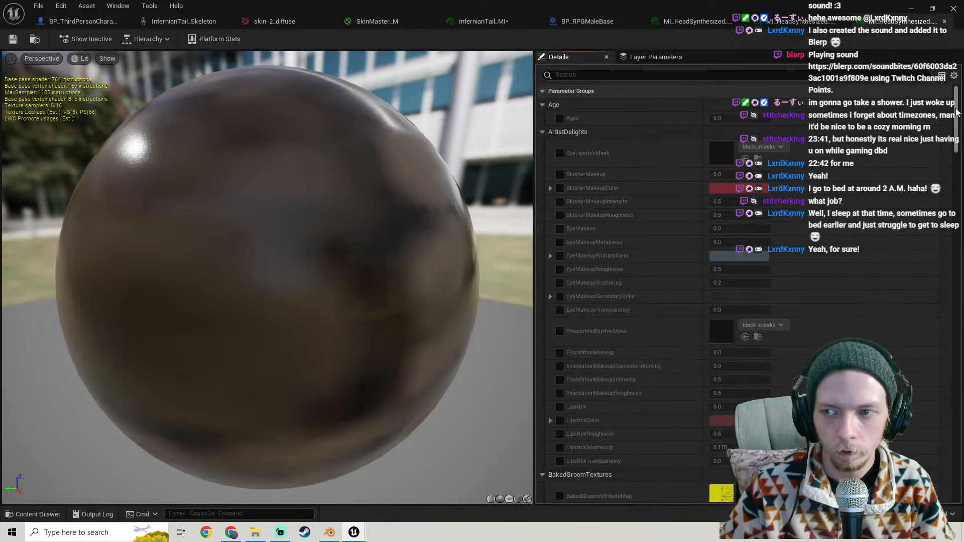
drag(957, 118, 957, 328)
scroll(919, 342, down, 10)
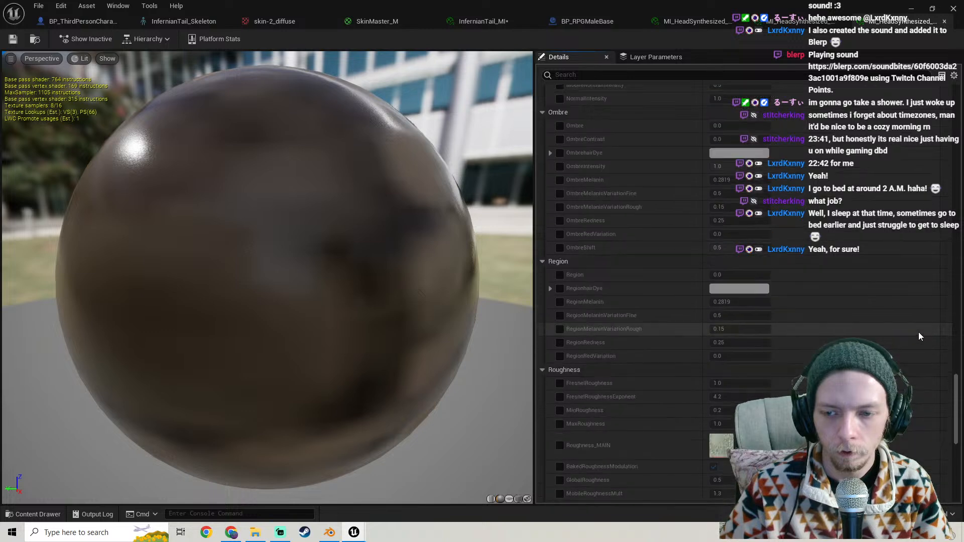
scroll(918, 332, down, 5)
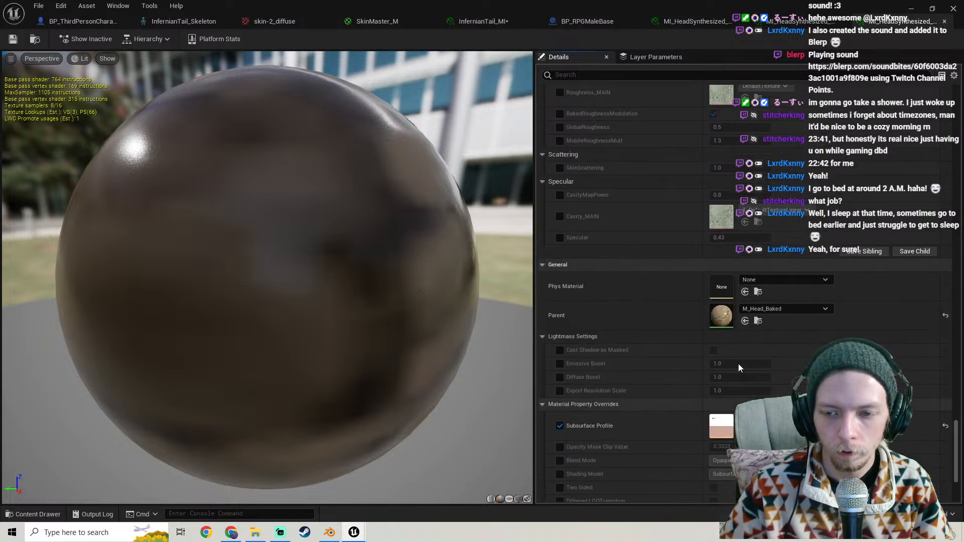
double_click(717, 316)
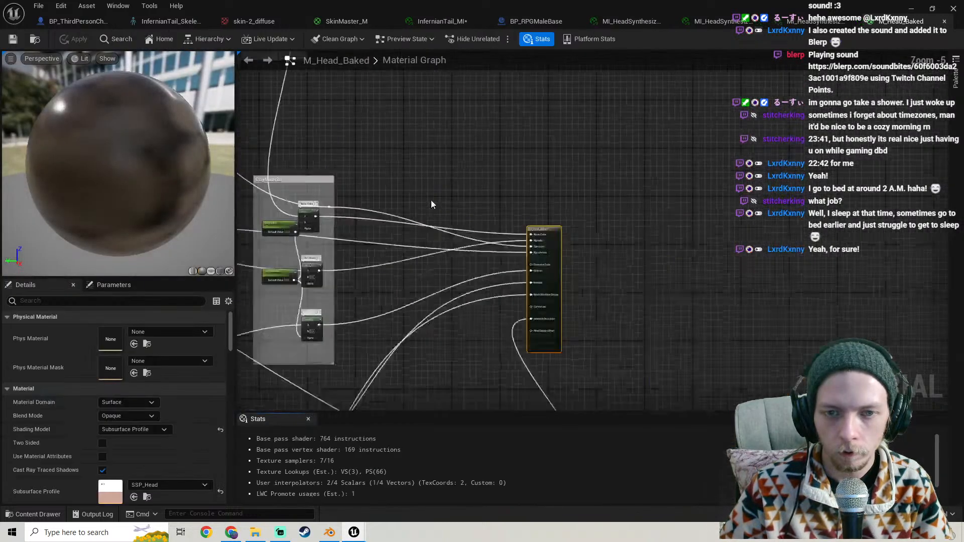
Examine how the SkinColor node is masked and multiplied in the M_Head_Baked material graph
scroll(425, 198, up, 10)
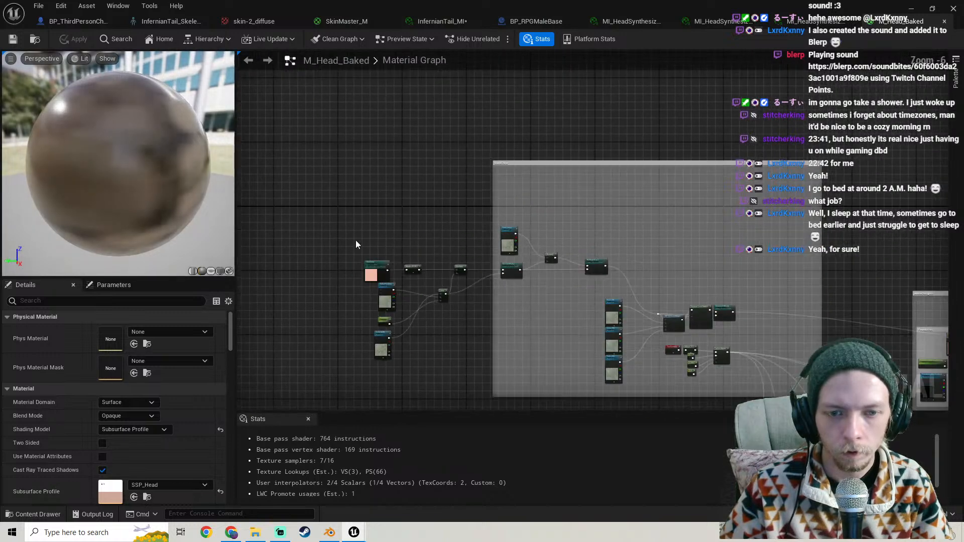
right_drag(430, 235, 481, 148)
drag(466, 144, 470, 235)
scroll(476, 167, down, 4)
right_drag(476, 167, 437, 182)
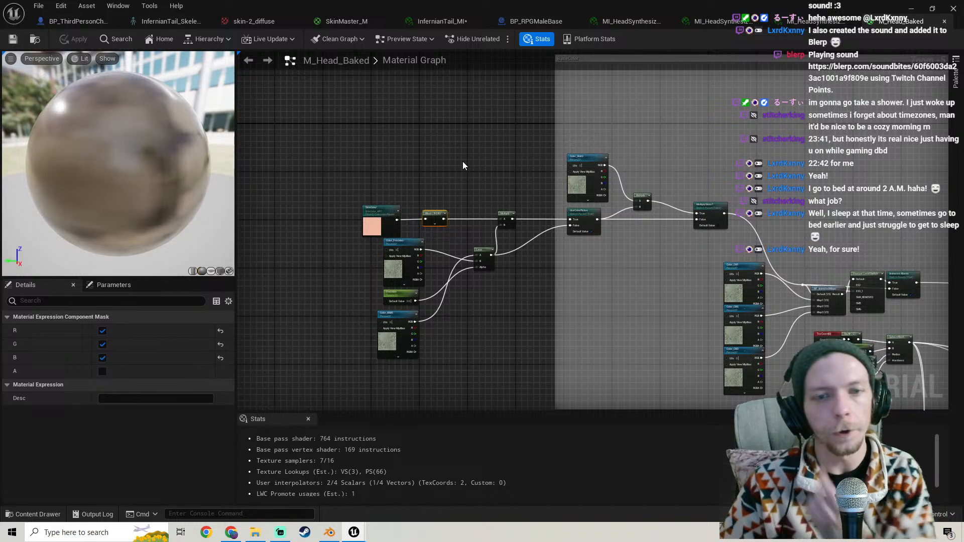
right_drag(420, 112, 349, 112)
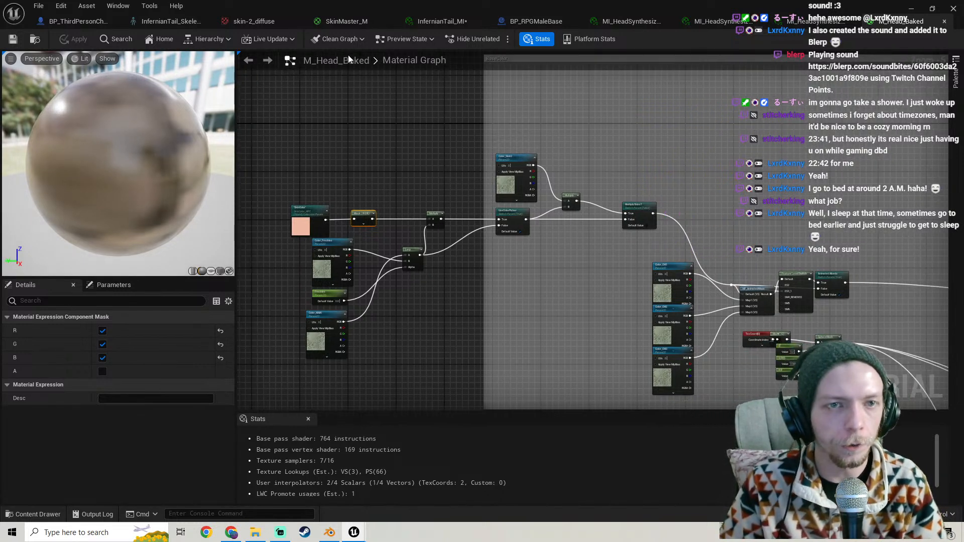
In the SkinMaster_M graph, move SkinColor farther from Multiply and add a component mask node fed by its output
click(349, 21)
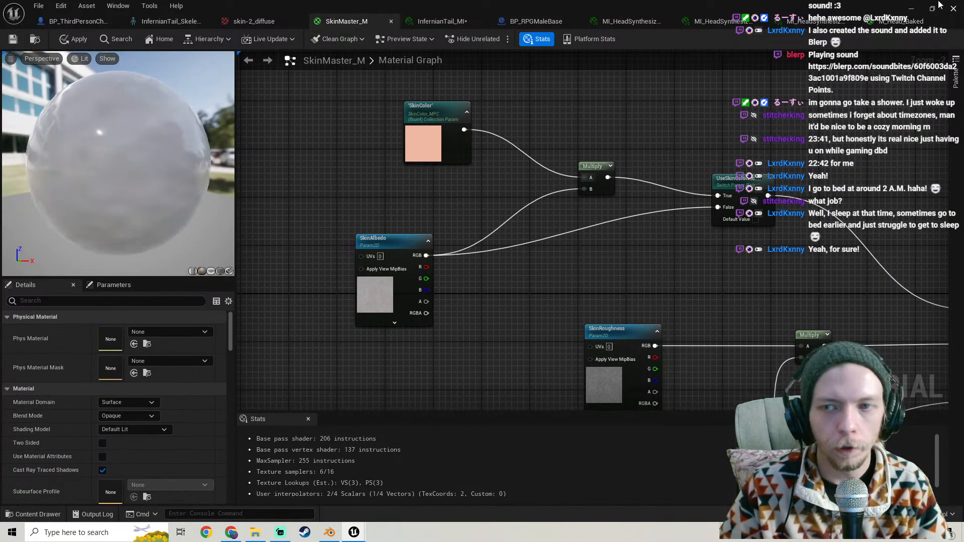
right_drag(500, 153, 567, 194)
scroll(378, 151, down, 1)
right_drag(378, 154, 454, 149)
scroll(454, 150, down, 2)
scroll(427, 203, up, 2)
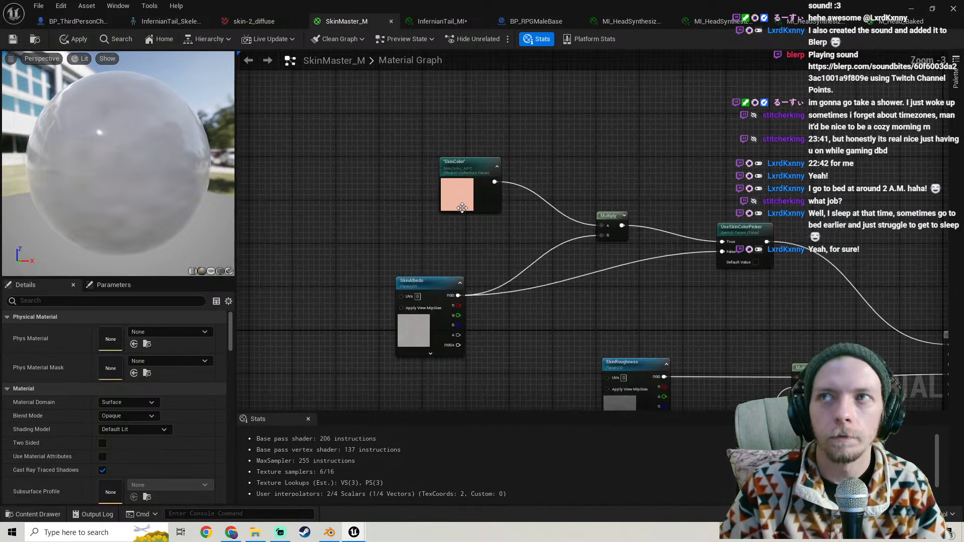
drag(481, 186, 534, 140)
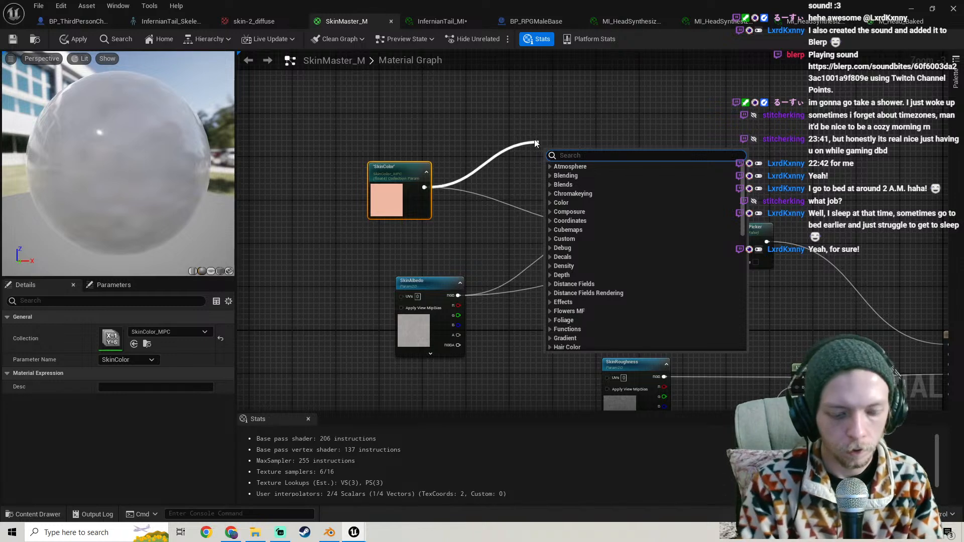
text(mask)
click(574, 246)
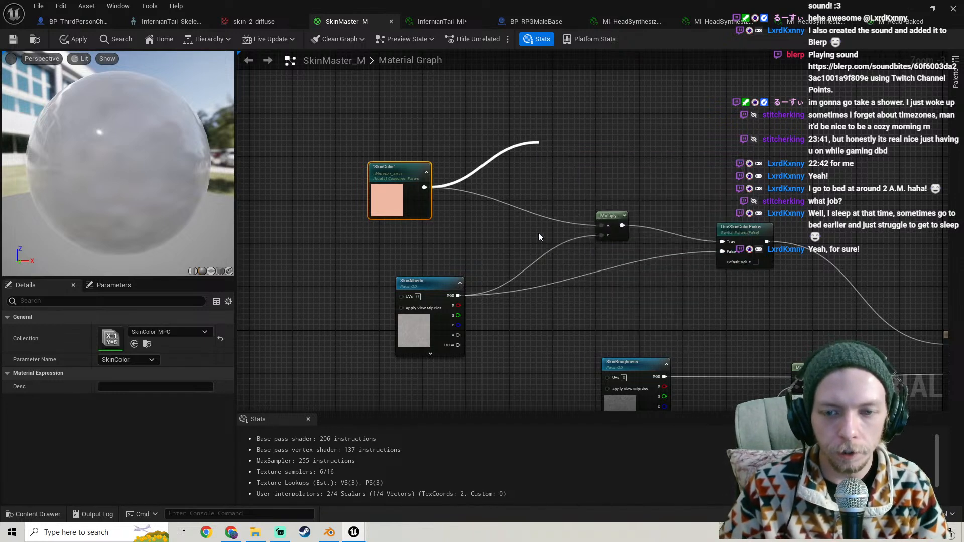
scroll(502, 170, up, 2)
right_drag(502, 170, 450, 170)
drag(522, 145, 440, 169)
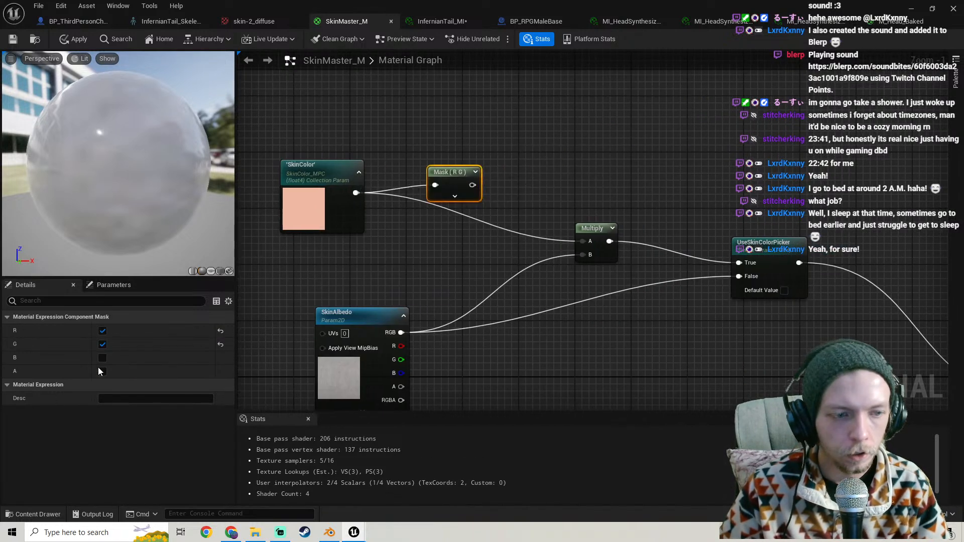
Enable the mask's B channel, connect it to Multiply's A input, align it with SkinColor, and save SkinMaster_M
click(102, 358)
drag(588, 243, 589, 243)
scroll(442, 261, down, 2)
drag(352, 245, 352, 246)
key(q)
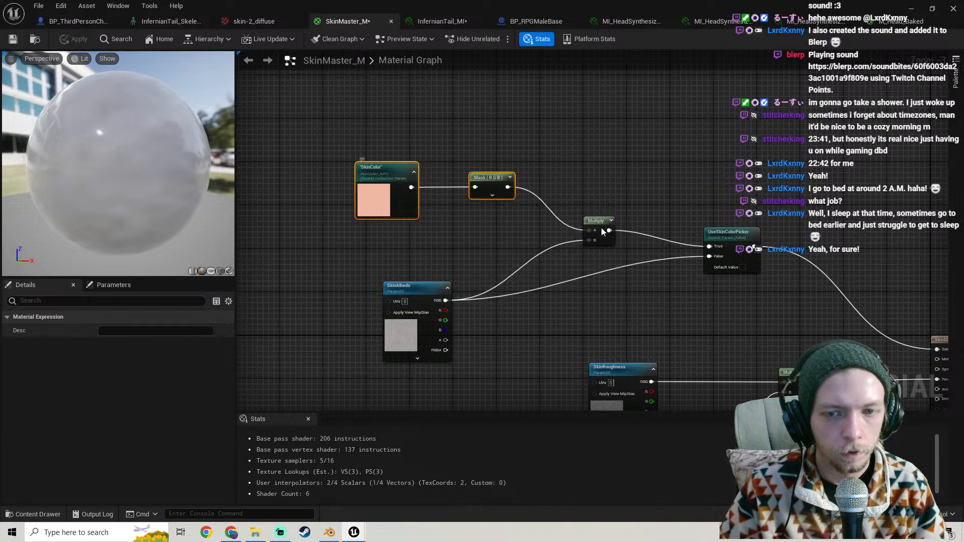
right_drag(493, 117, 425, 95)
click(13, 38)
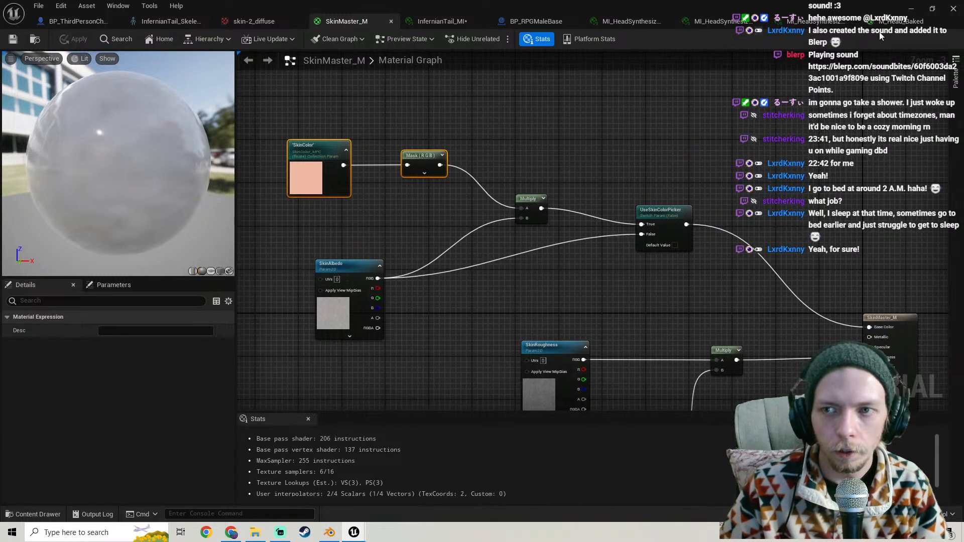
In InfernianTail_MI, override the roughness parameter and set it to 2
click(443, 22)
scroll(267, 230, down, 3)
drag(267, 230, 271, 271)
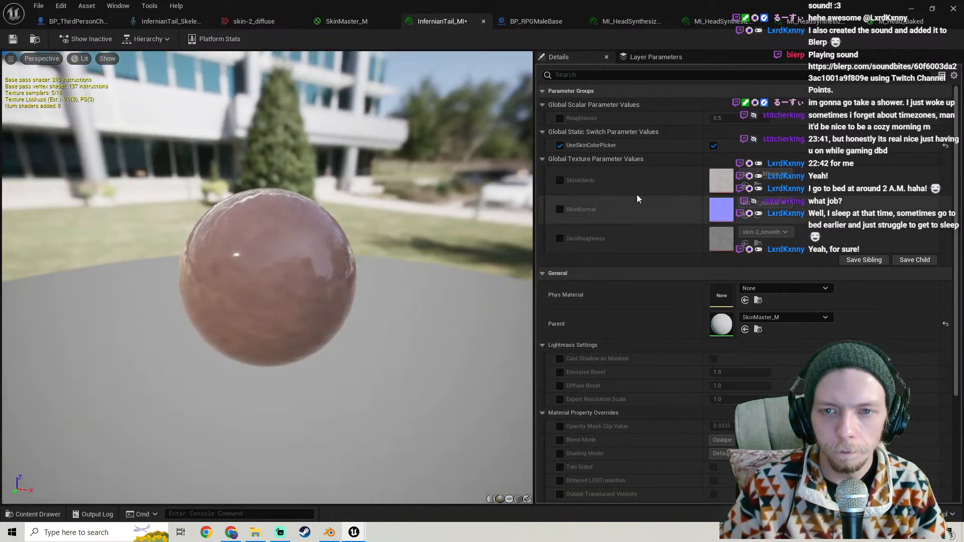
click(559, 118)
drag(723, 118, 773, 118)
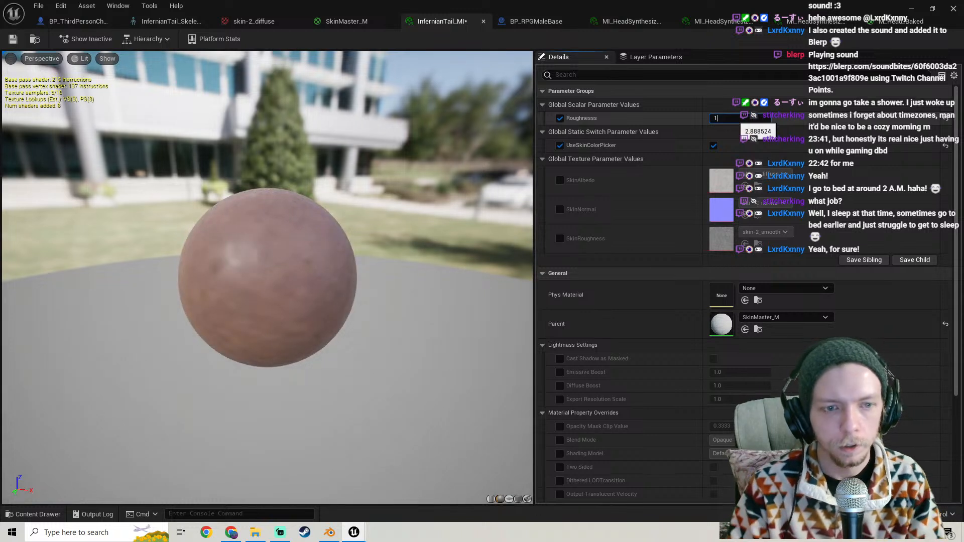
key(Return)
text(2)
key(Return)
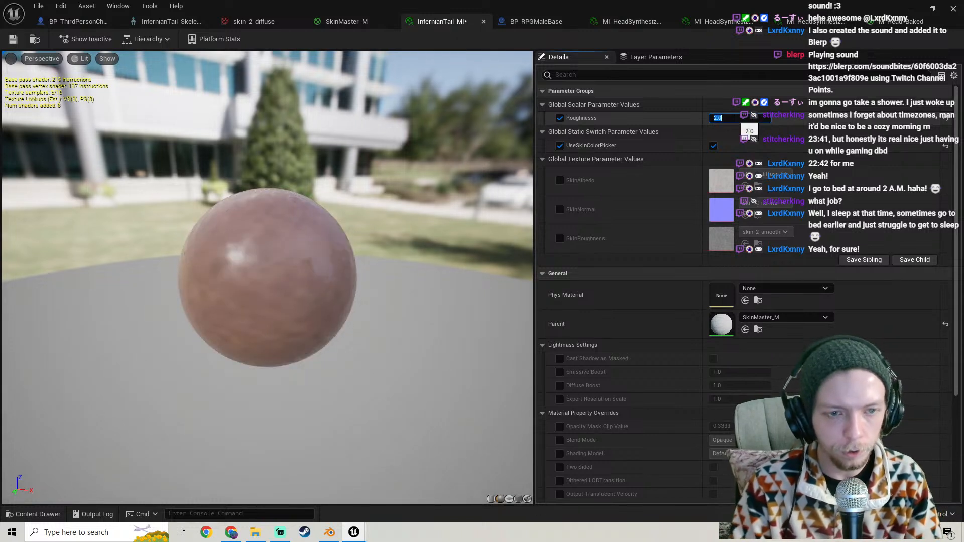
Check the preview sphere from several angles, set the roughness to 2.5 and save InfernianTail_MI
drag(301, 271, 451, 186)
drag(301, 241, 266, 346)
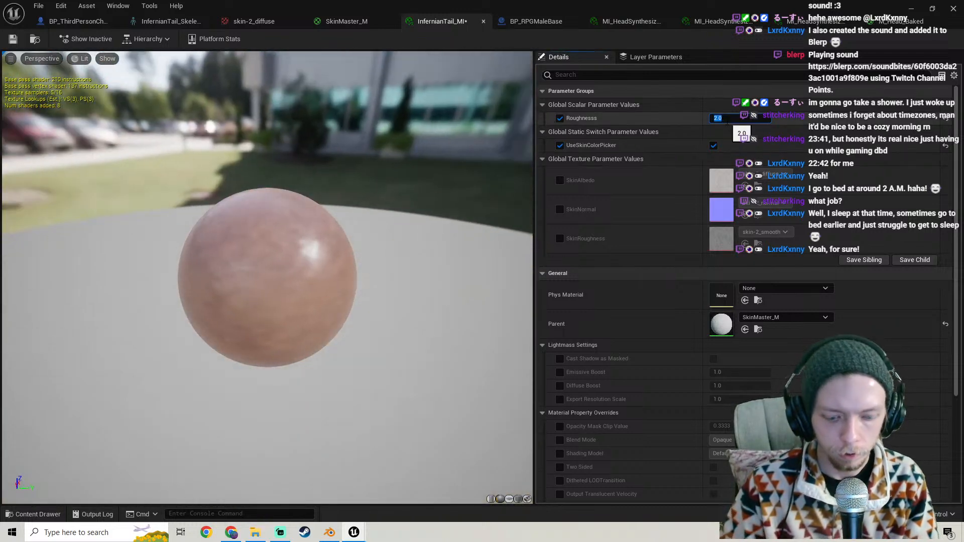
drag(235, 229, 2, 108)
click(13, 39)
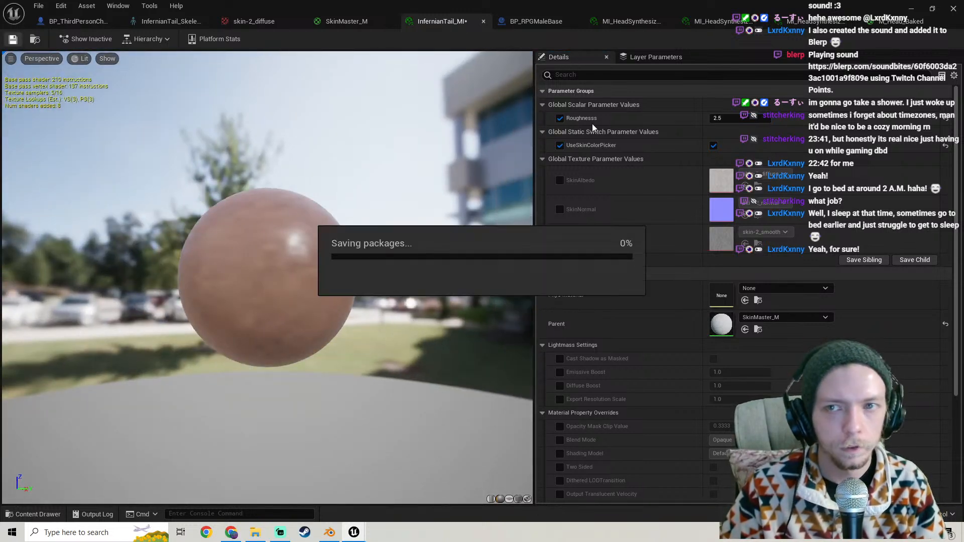
Open the BP_ThirdPersonCharacter blueprint from the ThirdPerson/Blueprints folder in the main editor
click(912, 9)
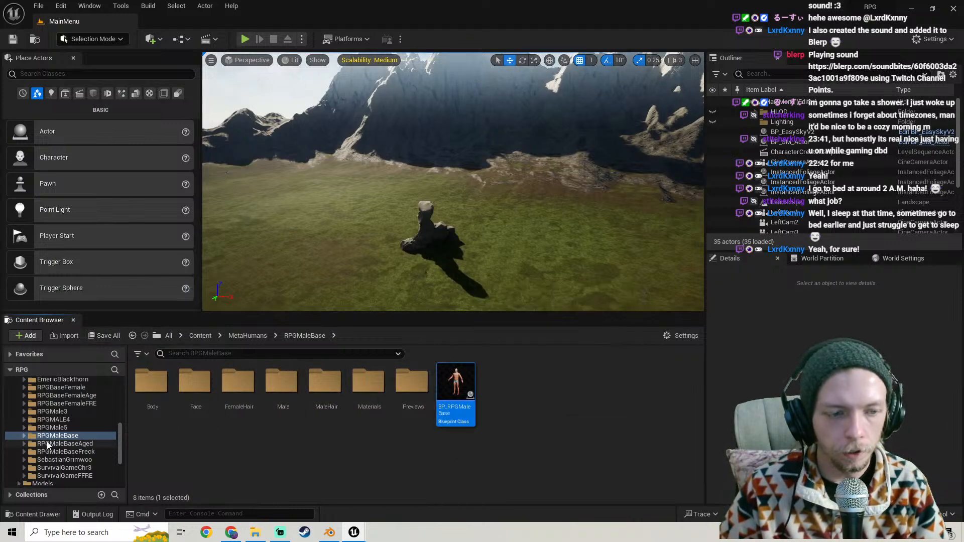
scroll(53, 441, down, 5)
click(50, 474)
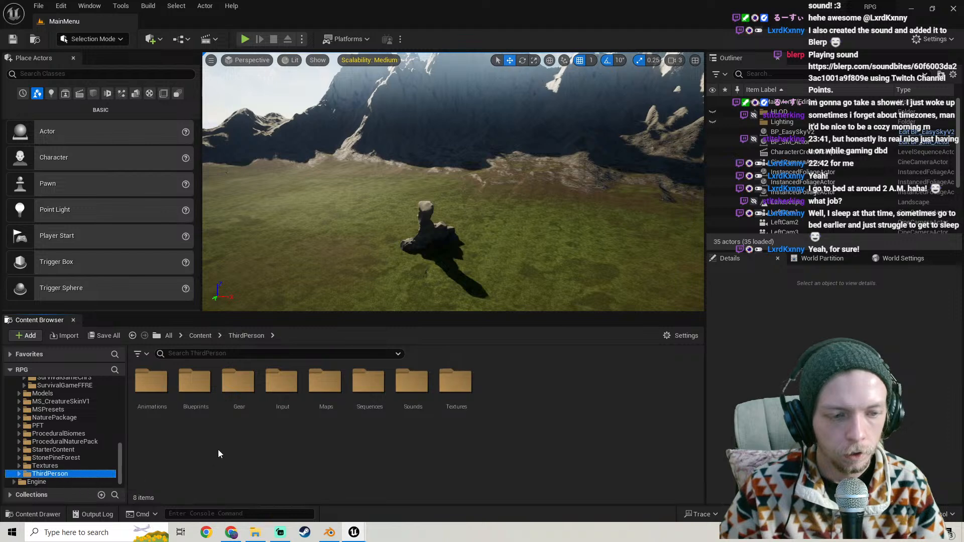
double_click(195, 387)
double_click(619, 397)
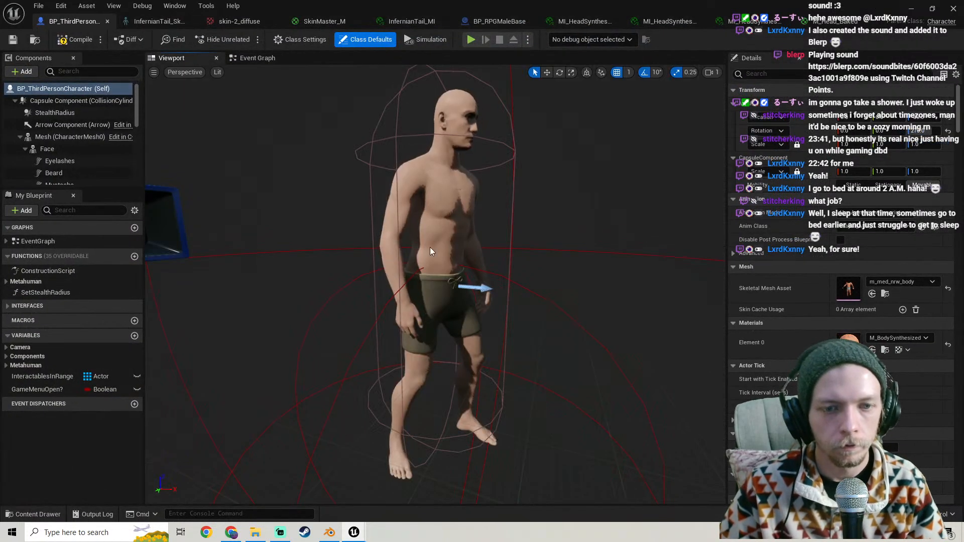
Add a Skeletal Mesh component named Tail to the character and parent it to the Mesh component
right_drag(540, 228, 557, 237)
click(30, 74)
text(skeletal)
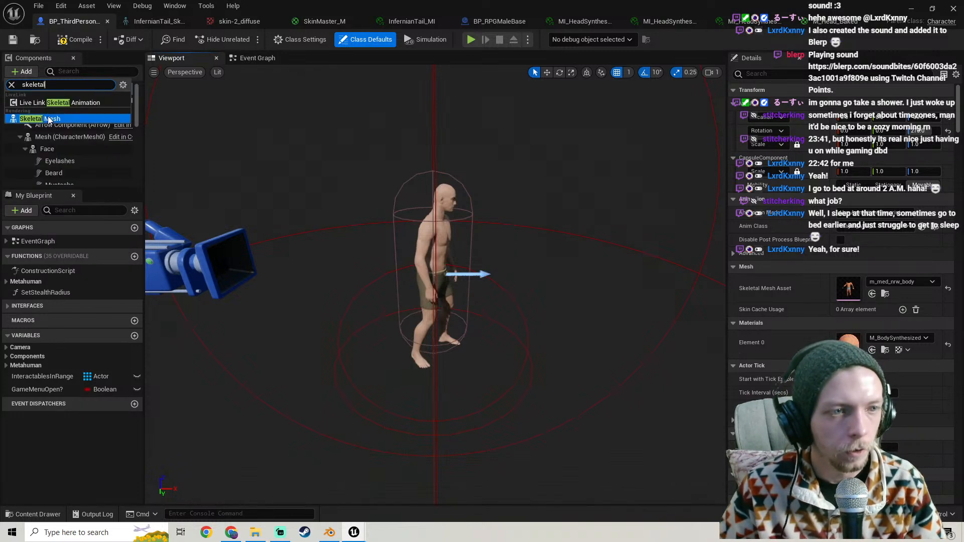
click(48, 117)
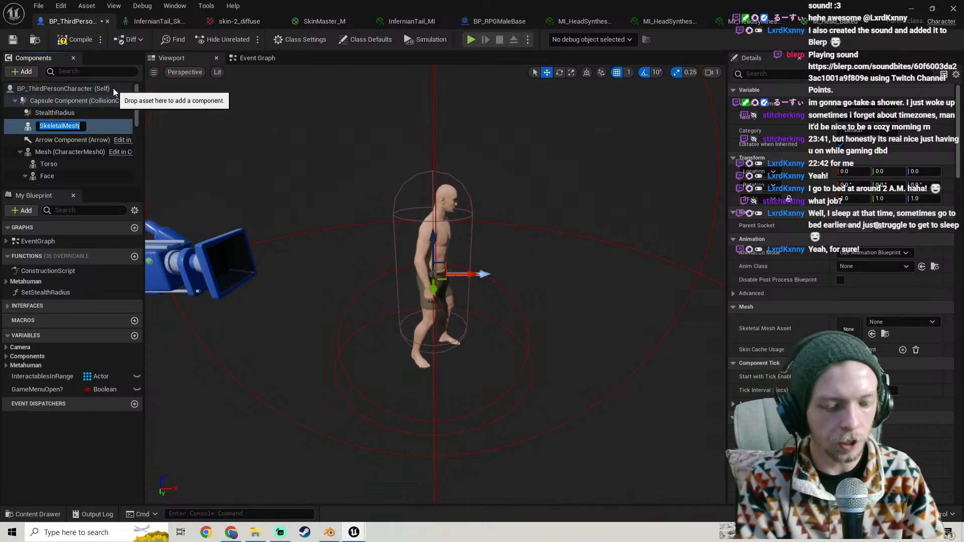
text(Tai)
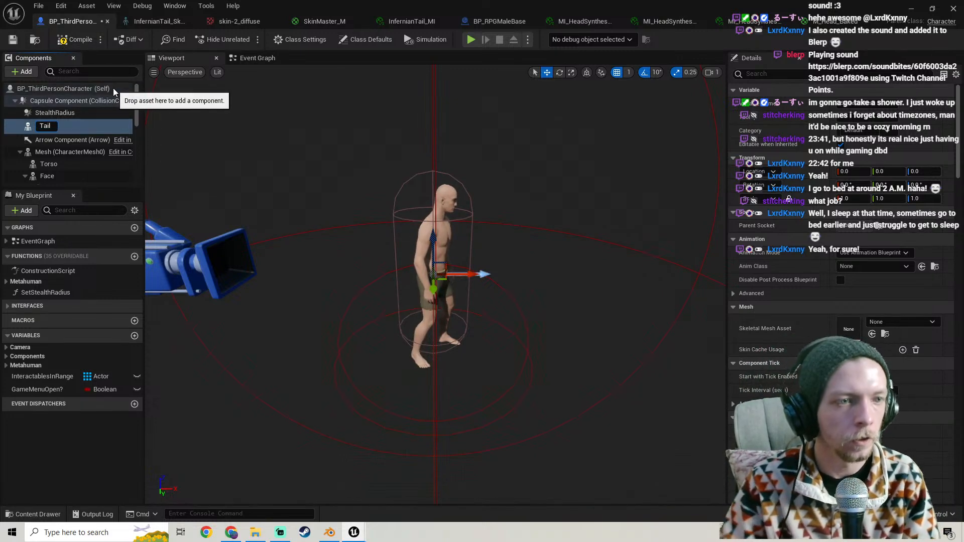
text(l)
key(Return)
drag(59, 125, 58, 150)
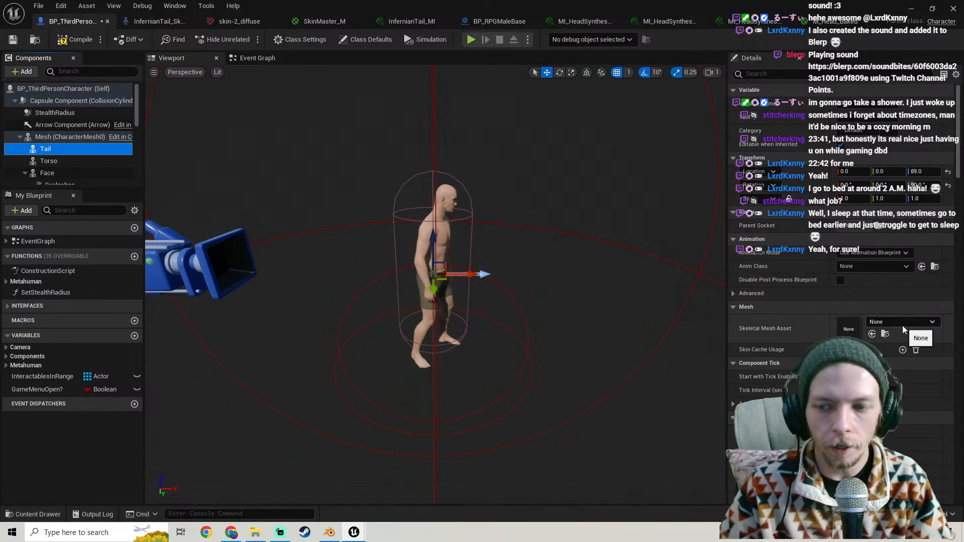
Assign InfernianTail as the Tail component's skeletal mesh asset and view the character from behind
click(902, 323)
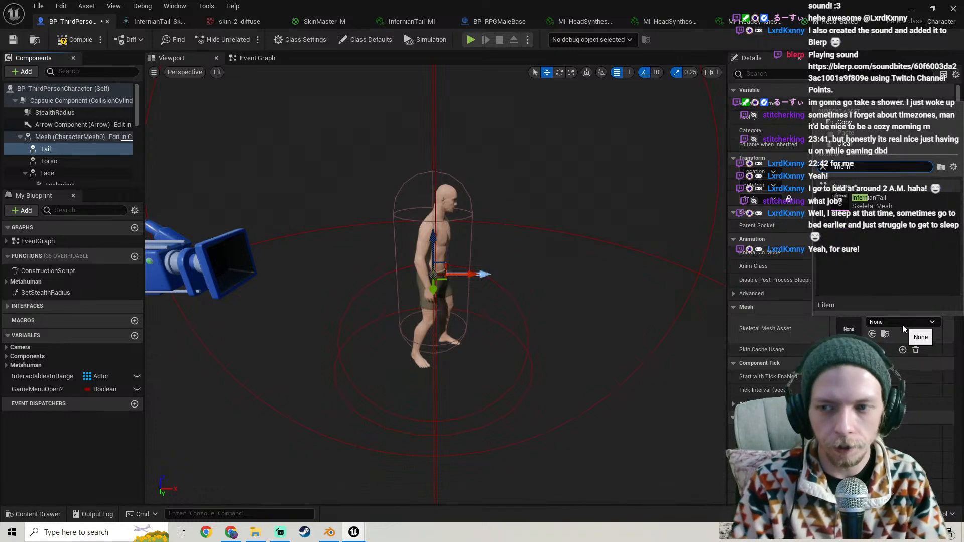
click(882, 202)
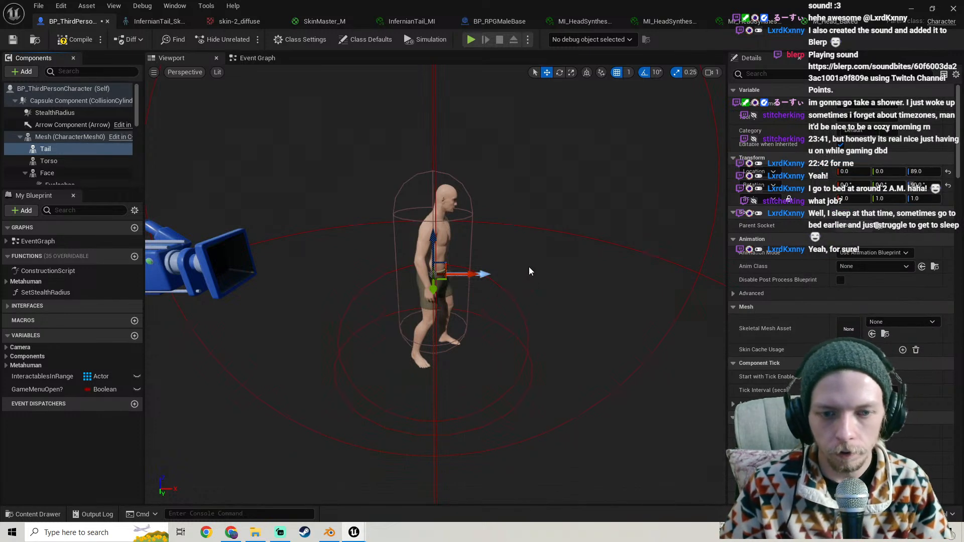
right_drag(518, 252, 610, 241)
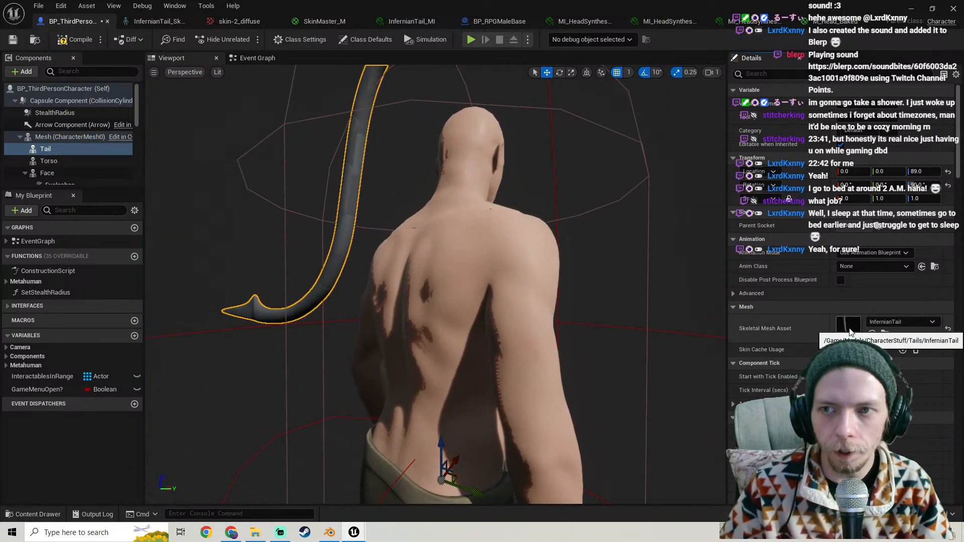
Open the InfernianTail skeletal mesh asset and browse to the Models/CharacterStuff/Tails folder in the main editor
double_click(848, 331)
click(931, 9)
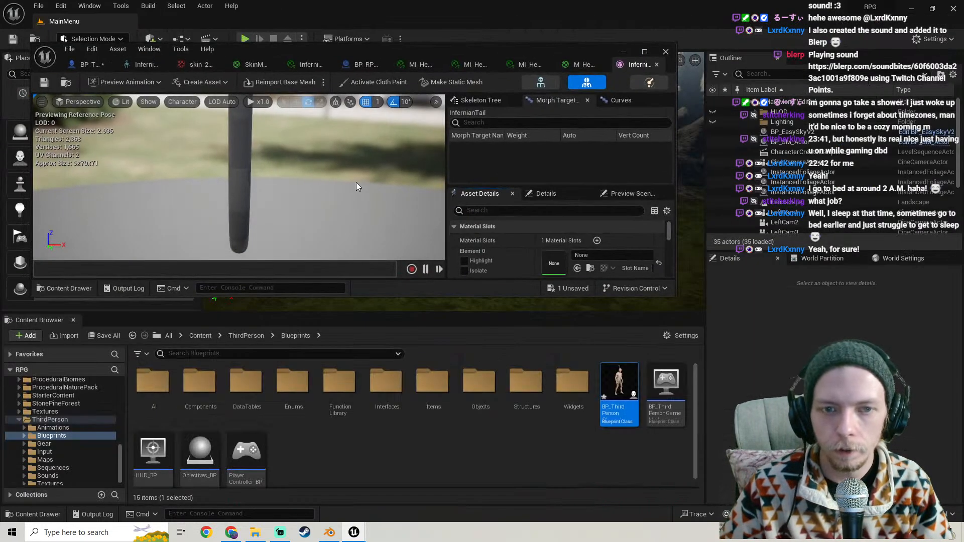
scroll(576, 218, down, 1)
click(133, 336)
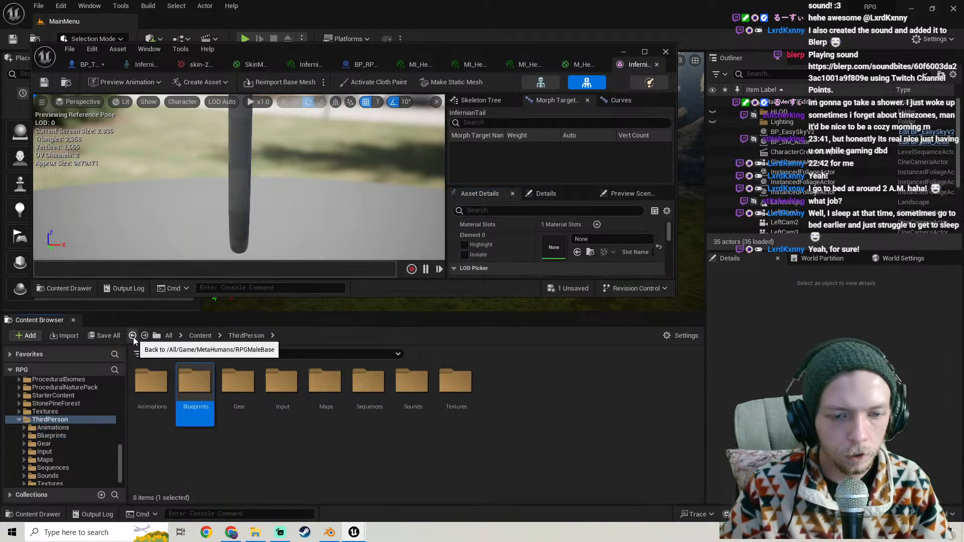
click(133, 336)
click(133, 335)
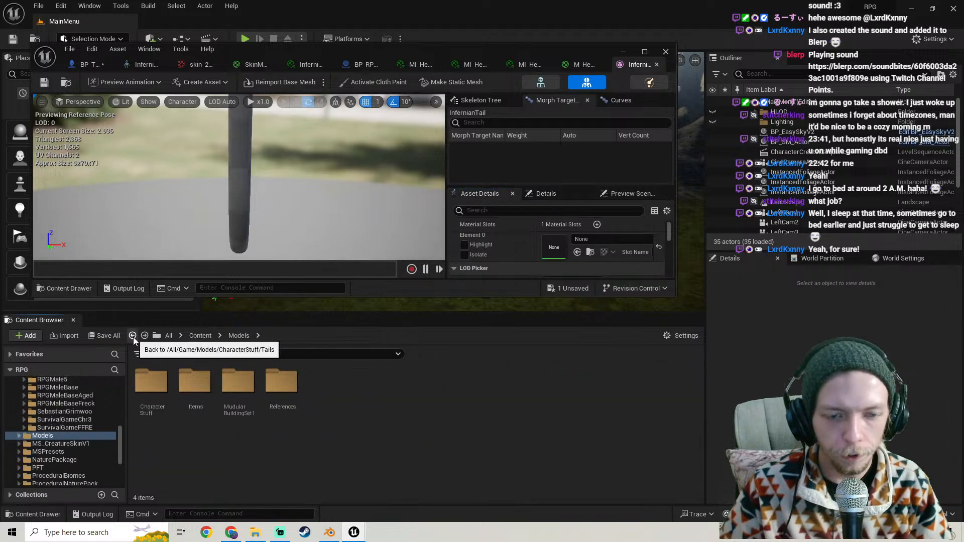
scroll(43, 442, up, 6)
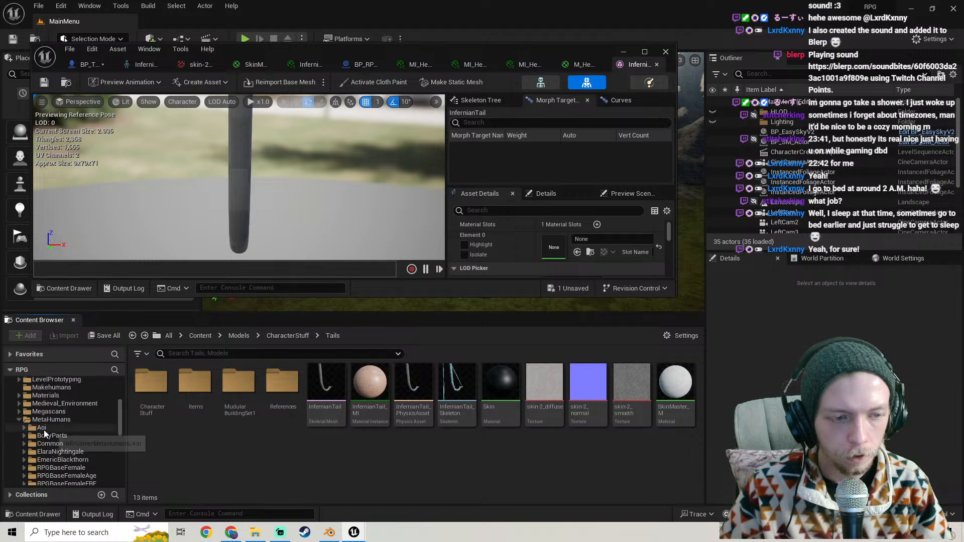
click(19, 420)
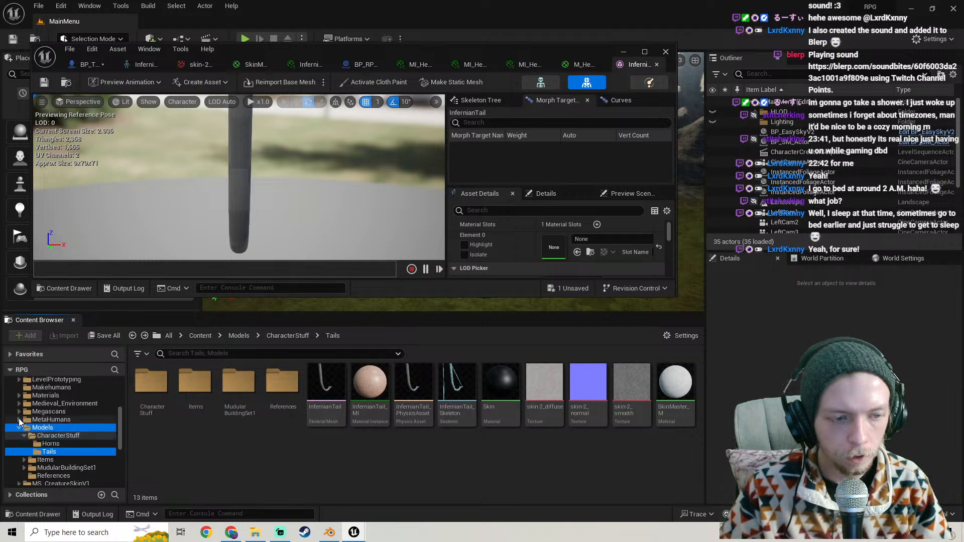
click(60, 428)
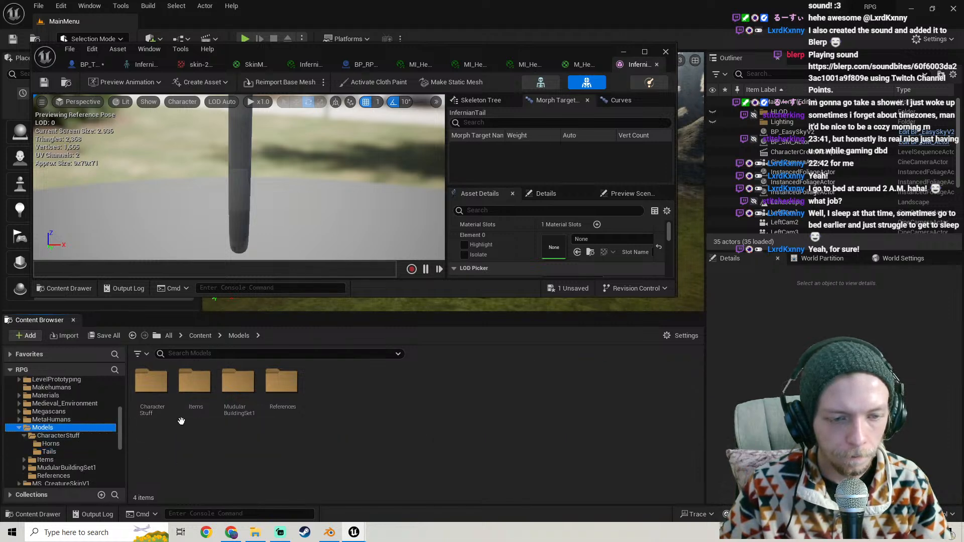
double_click(140, 377)
double_click(196, 389)
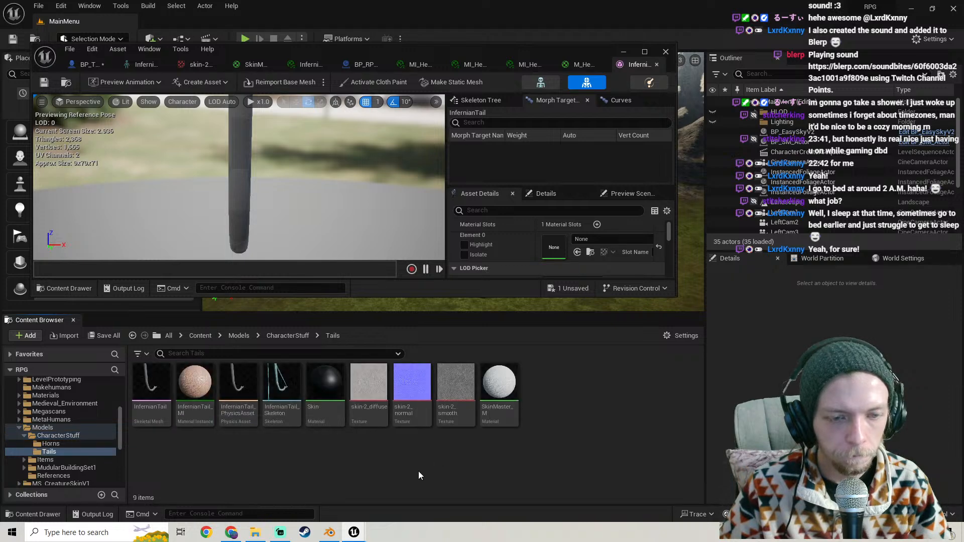
Assign InfernianTail_MI to the InfernianTail mesh's Element 0 material slot and save all modified assets
drag(196, 389, 537, 258)
mouse_move(340, 217)
right_down()
mouse_move(287, 217)
mouse_move(340, 218)
right_up()
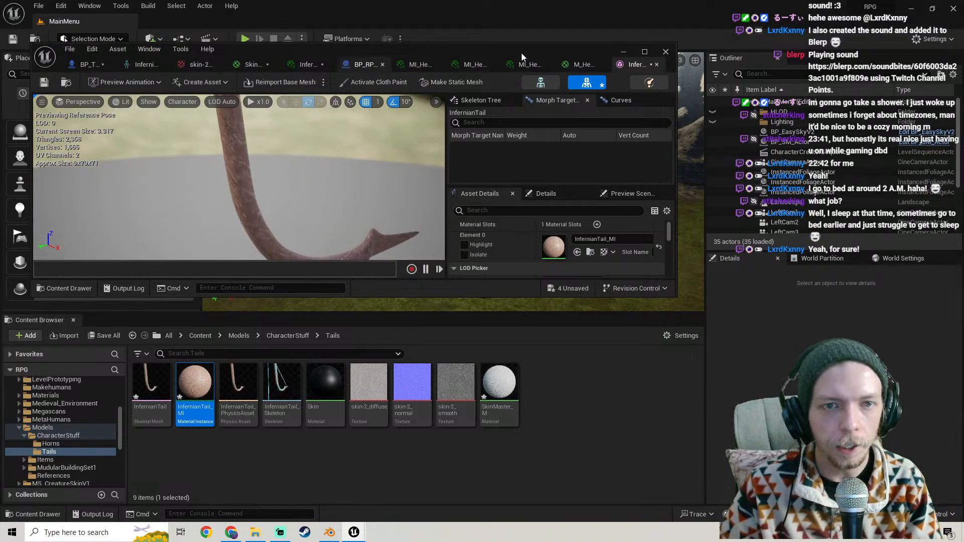
click(108, 336)
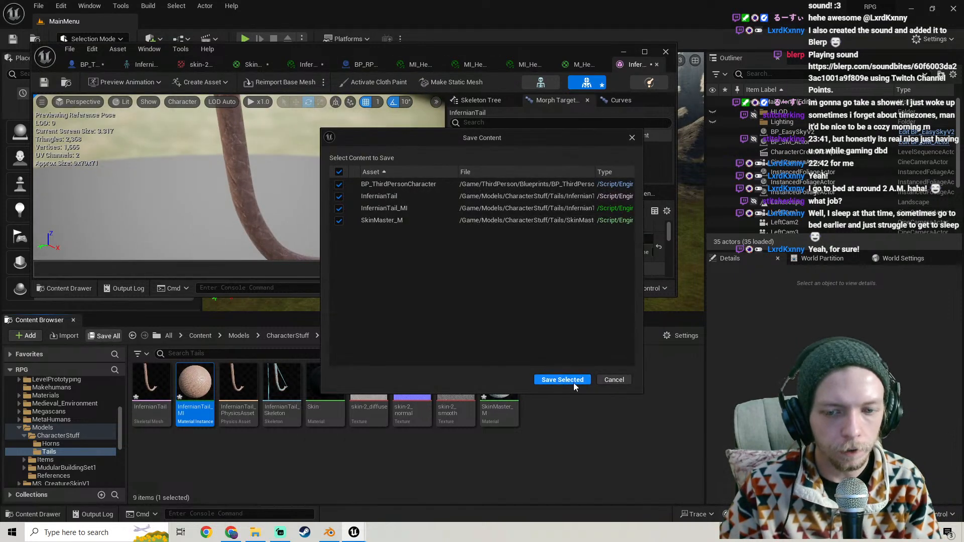
click(560, 379)
Inspect the textured tail in the mesh preview and on the character in the BP_ThirdPersonCharacter viewport
mouse_move(359, 225)
right_down()
mouse_move(326, 219)
mouse_move(357, 216)
right_up()
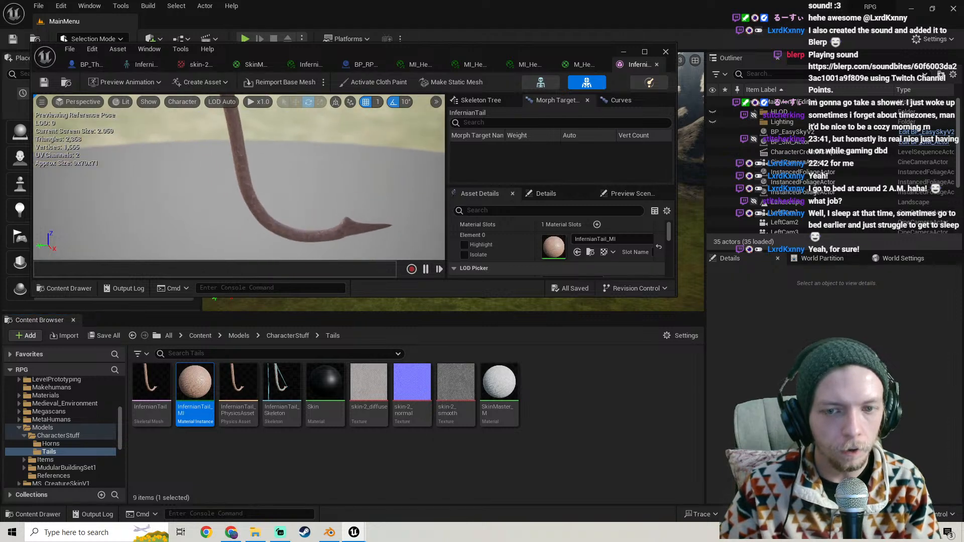
click(94, 70)
click(653, 40)
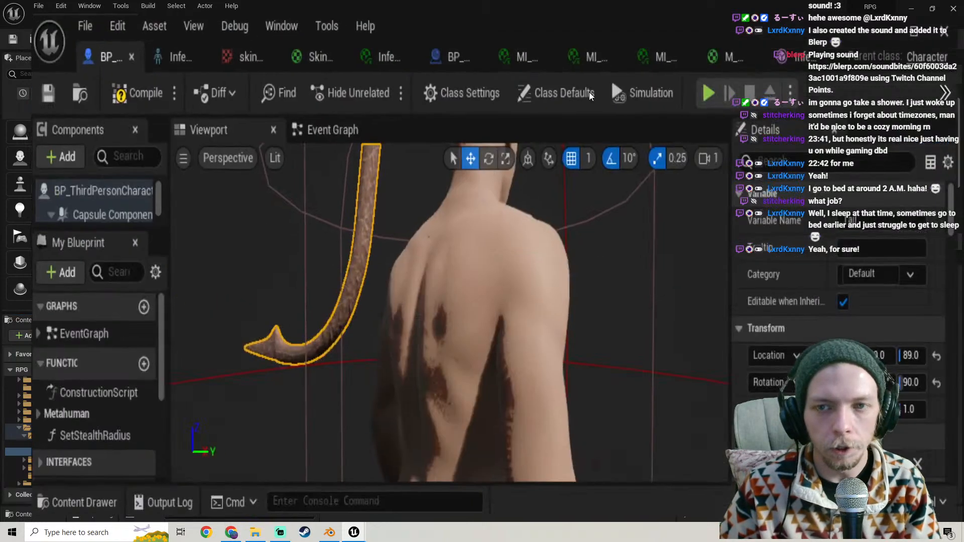
click(45, 148)
key(f)
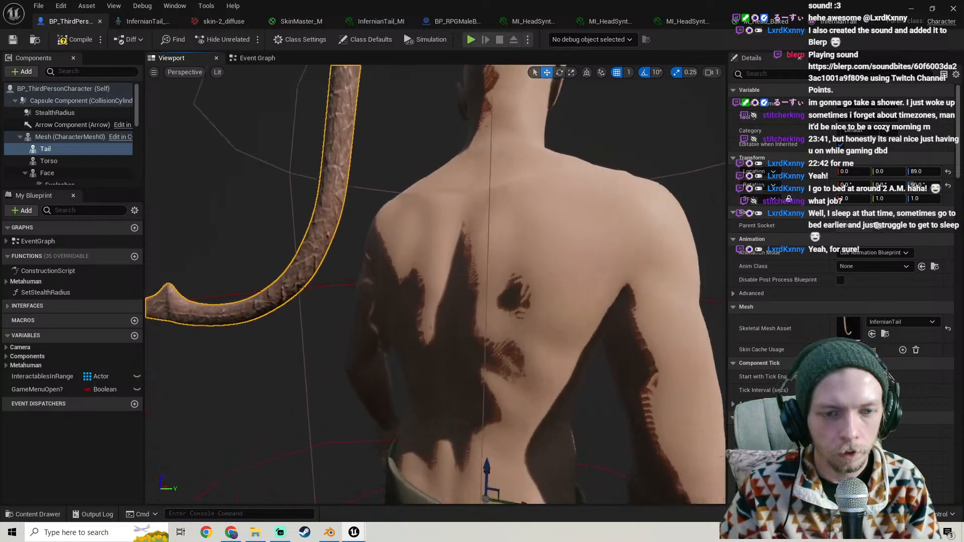
scroll(424, 106, down, 2)
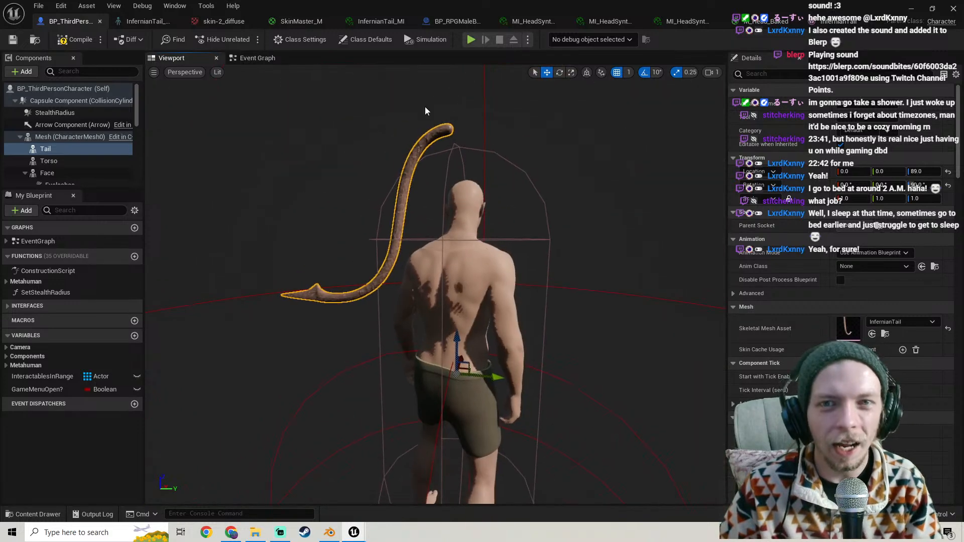
Add a TextureCoordinate node to the SkinMaster_M graph and place it ahead of the SkinAlbedo texture node
click(293, 23)
right_drag(251, 251, 378, 194)
right_click(359, 196)
text(textu)
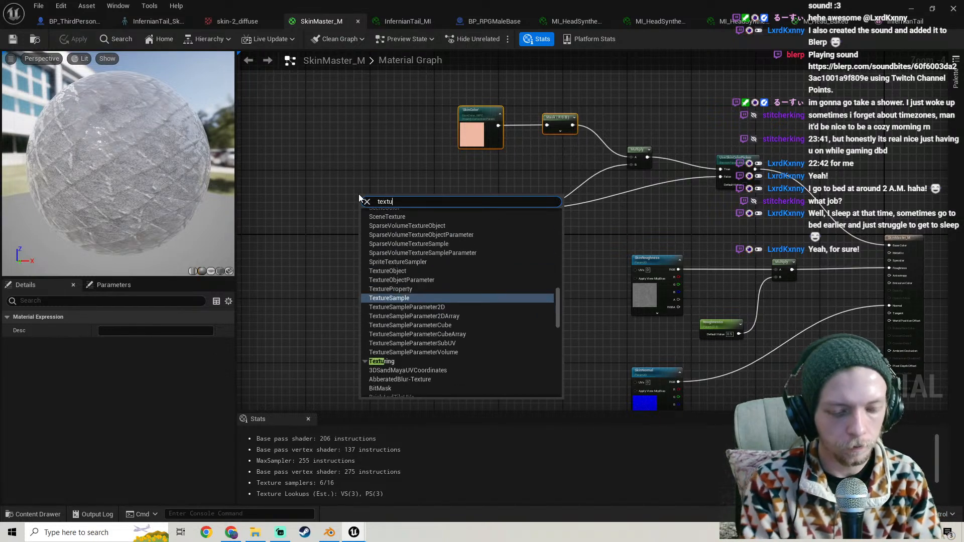
text(re p)
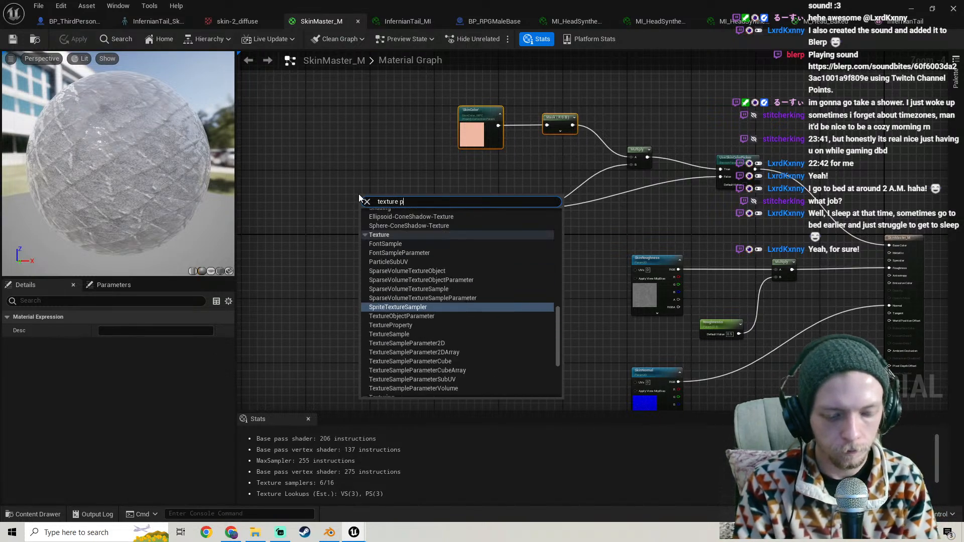
key(BackSpace)
text(coo)
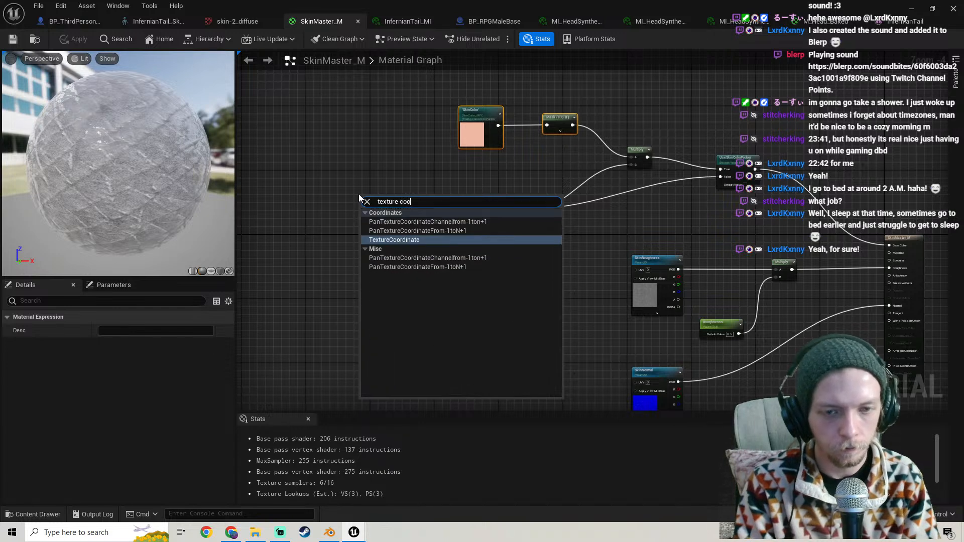
click(401, 240)
scroll(396, 218, up, 2)
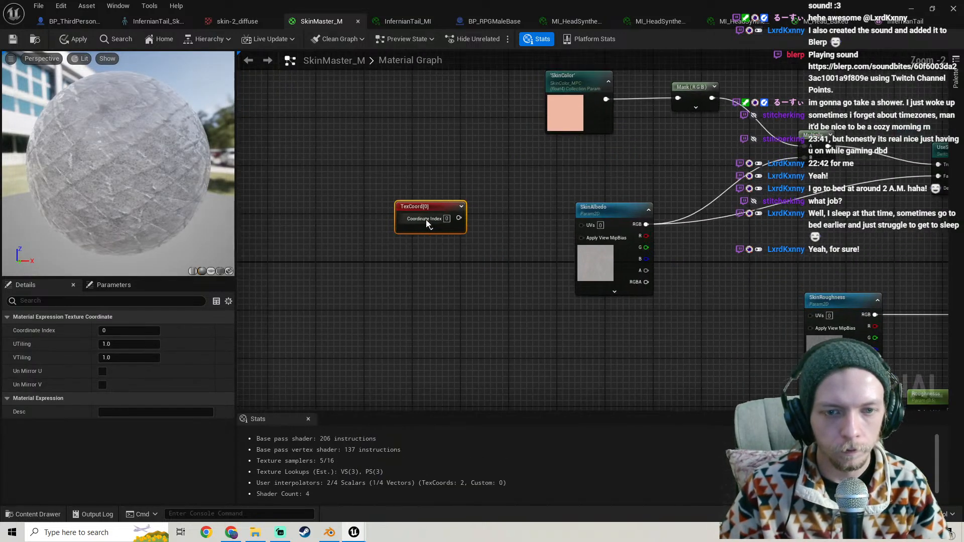
drag(411, 206, 338, 183)
right_drag(394, 223, 433, 225)
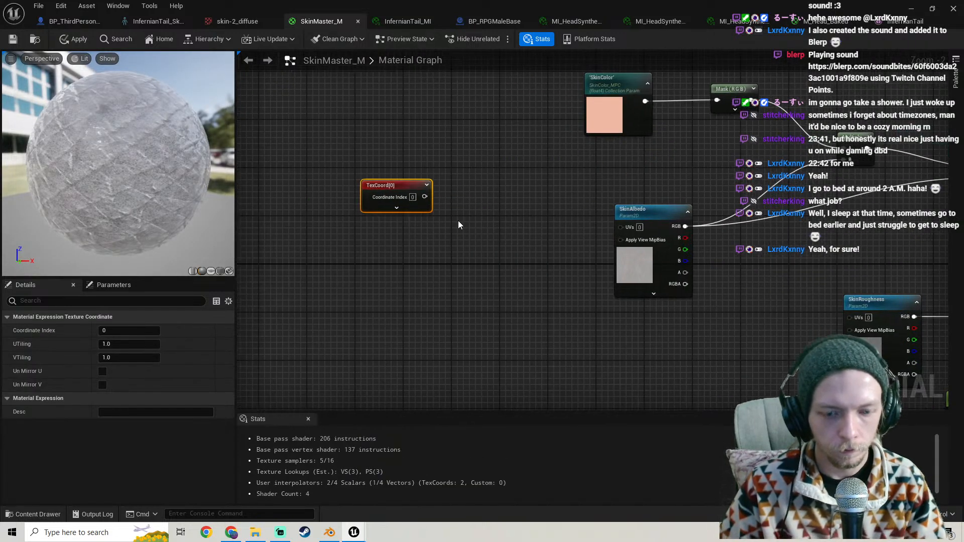
Insert a Multiply node between the TexCoord output and the SkinAlbedo UVs input, and straighten their connections
click(474, 219)
drag(425, 197, 628, 228)
drag(689, 197, 404, 237)
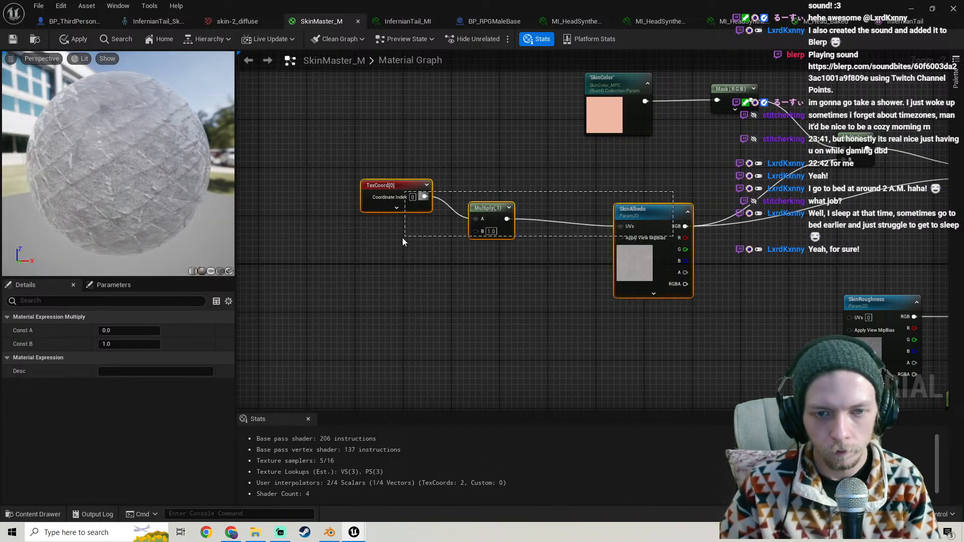
key(q)
right_drag(401, 269, 453, 237)
scroll(505, 248, down, 1)
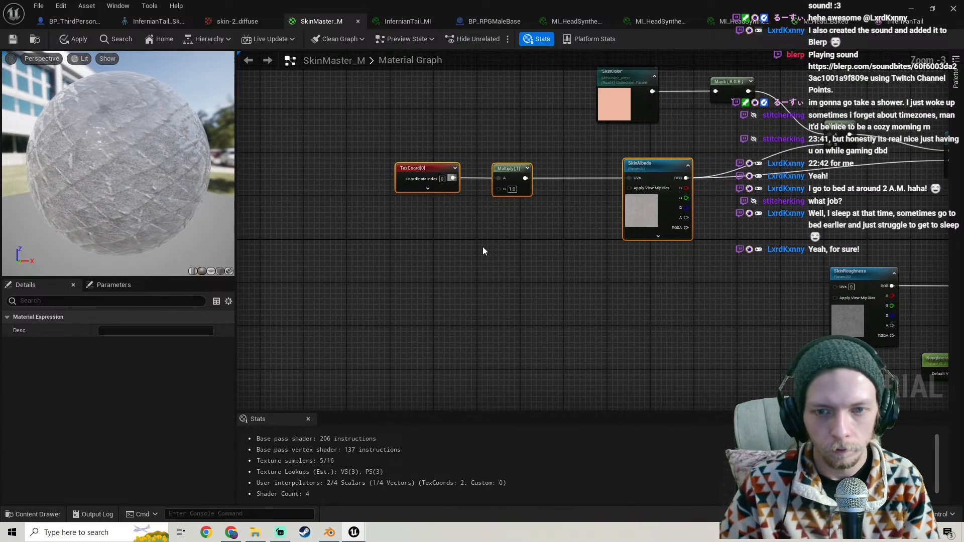
Add a scalar parameter named Tiling with default value 1.0 and connect it to the B input of the UV Multiply node
click(402, 257)
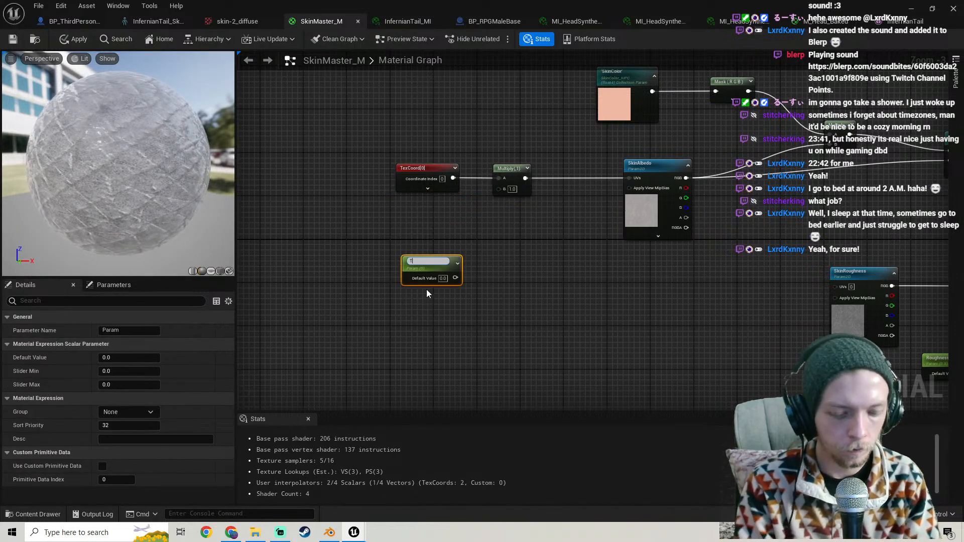
key(Return)
scroll(426, 289, up, 2)
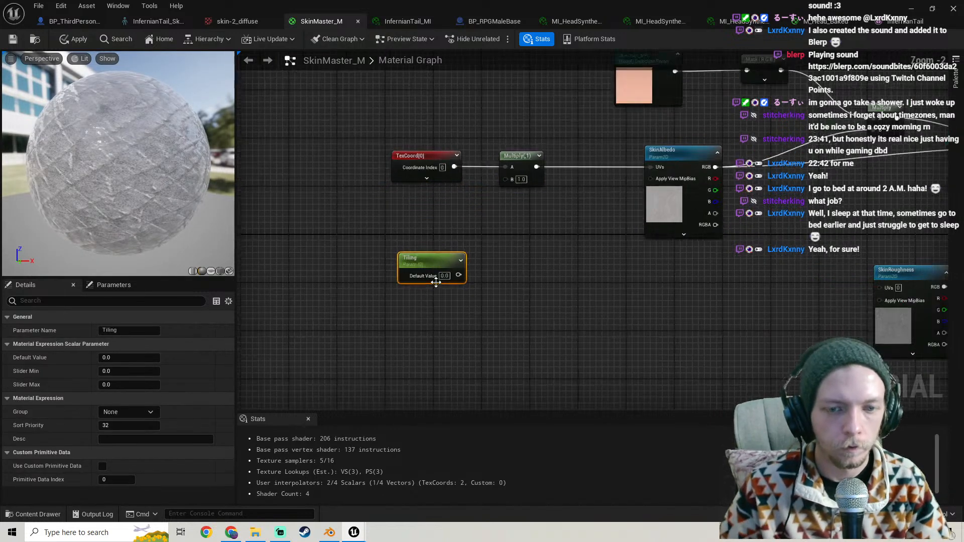
drag(464, 274, 513, 194)
click(446, 274)
text(1)
key(Return)
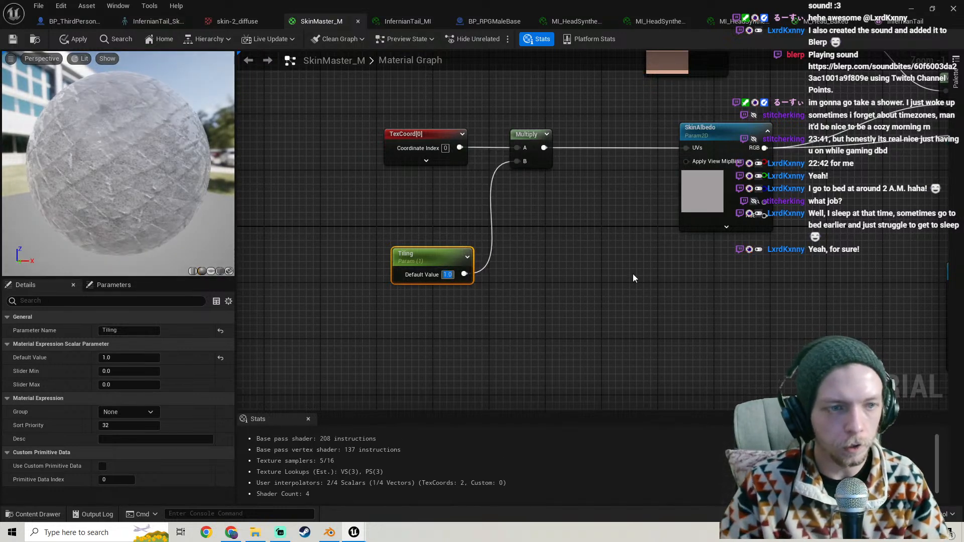
Connect the UV Multiply output to the UVs of SkinRoughness and SkinNormal, and apply and save SkinMaster_M
scroll(524, 190, down, 2)
right_drag(537, 211, 469, 225)
right_drag(456, 299, 411, 213)
scroll(473, 295, down, 1)
drag(381, 153, 615, 233)
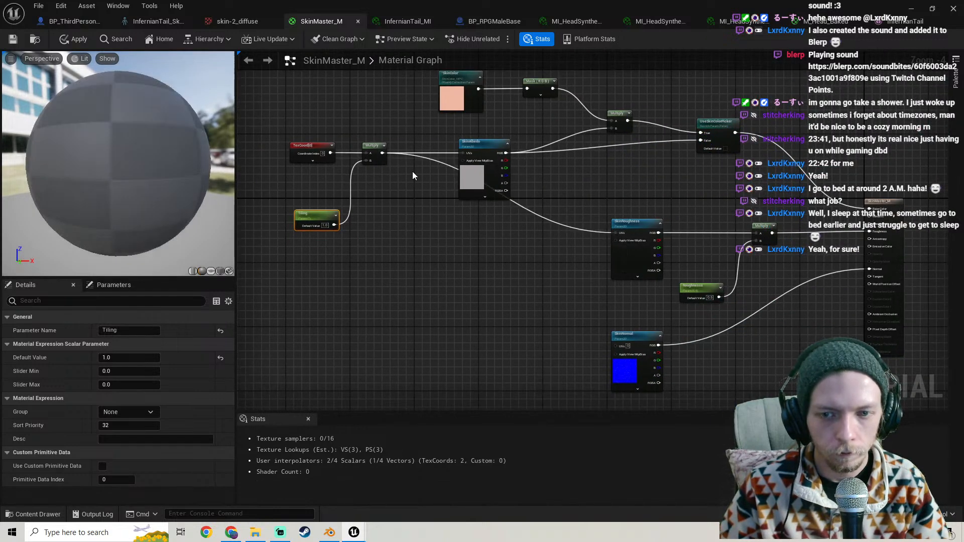
drag(381, 153, 615, 346)
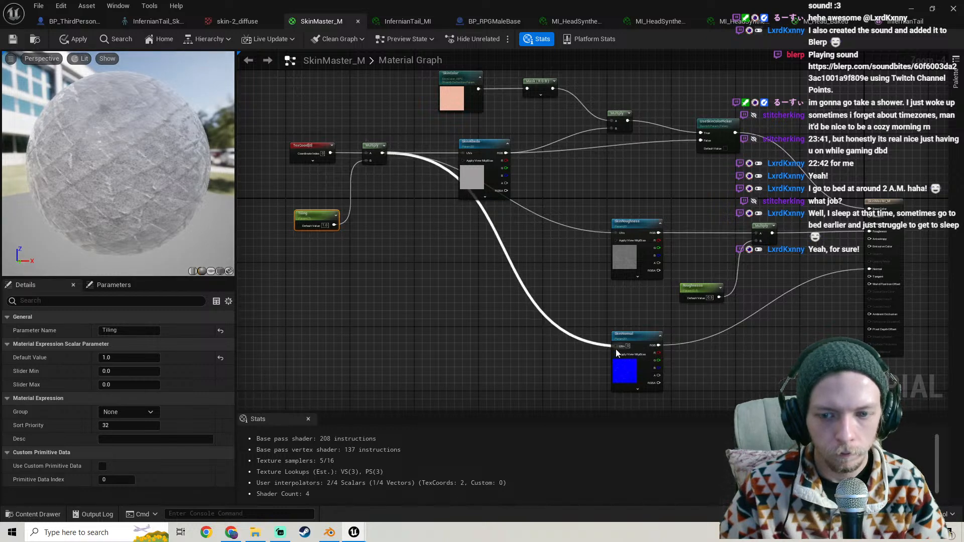
right_drag(462, 272, 521, 294)
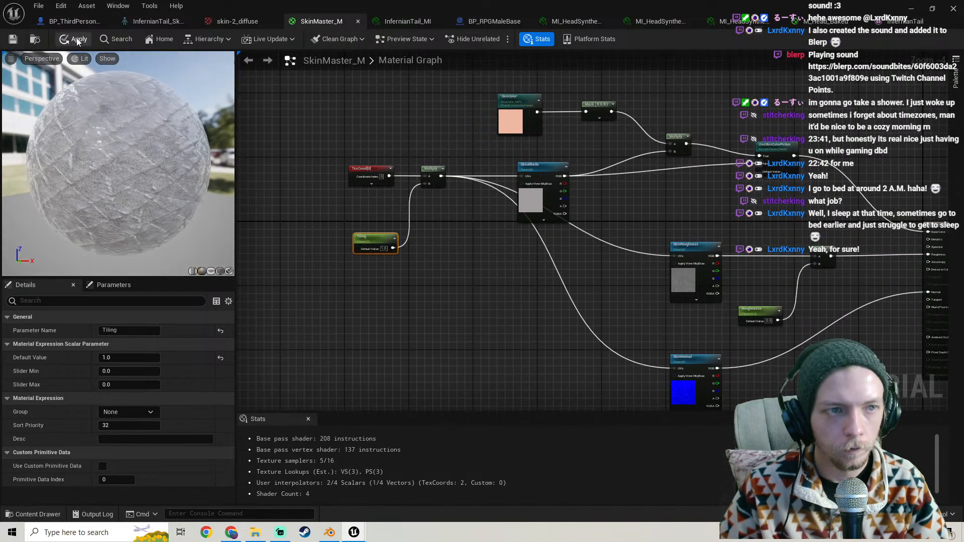
click(59, 39)
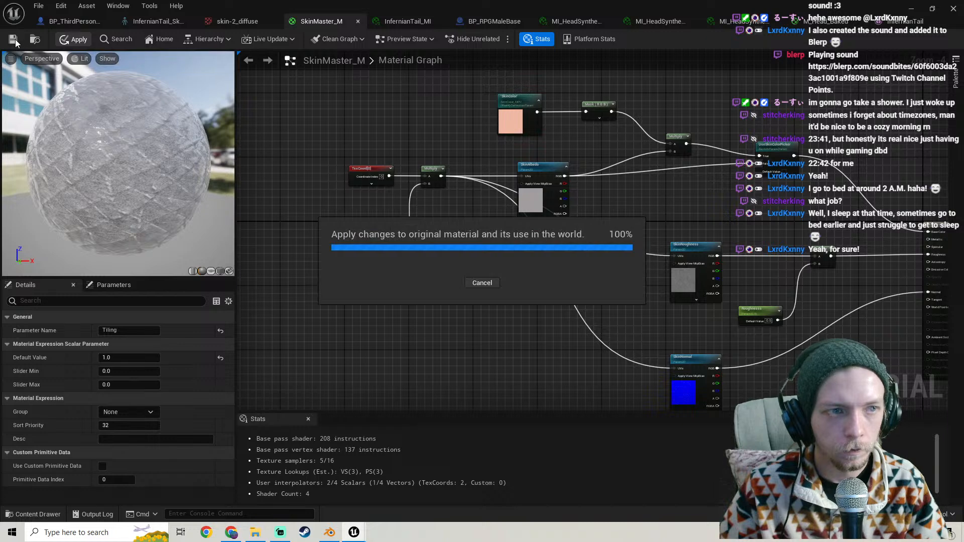
click(15, 39)
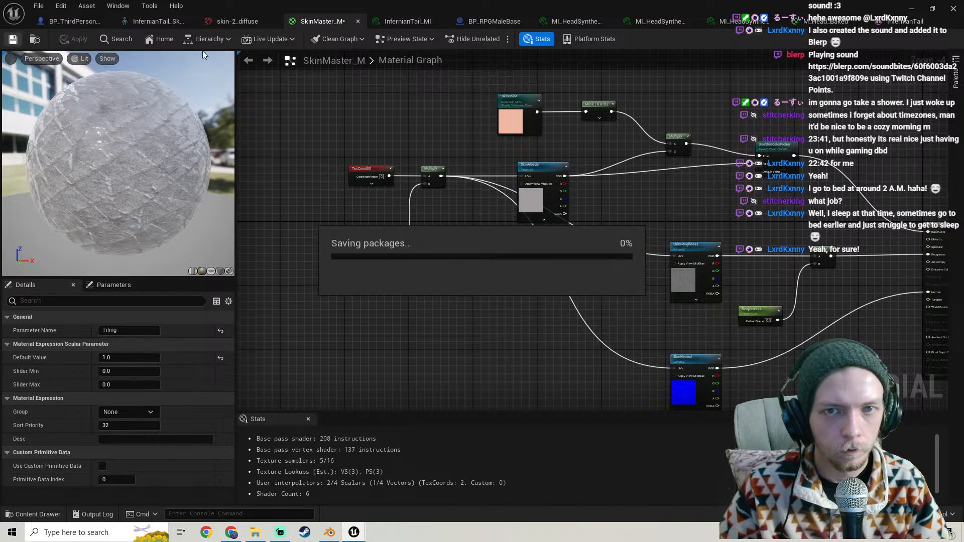
Enable the Tiling override in InfernianTail_MI, set it to 8.0, check the preview sphere and save the instance
click(413, 20)
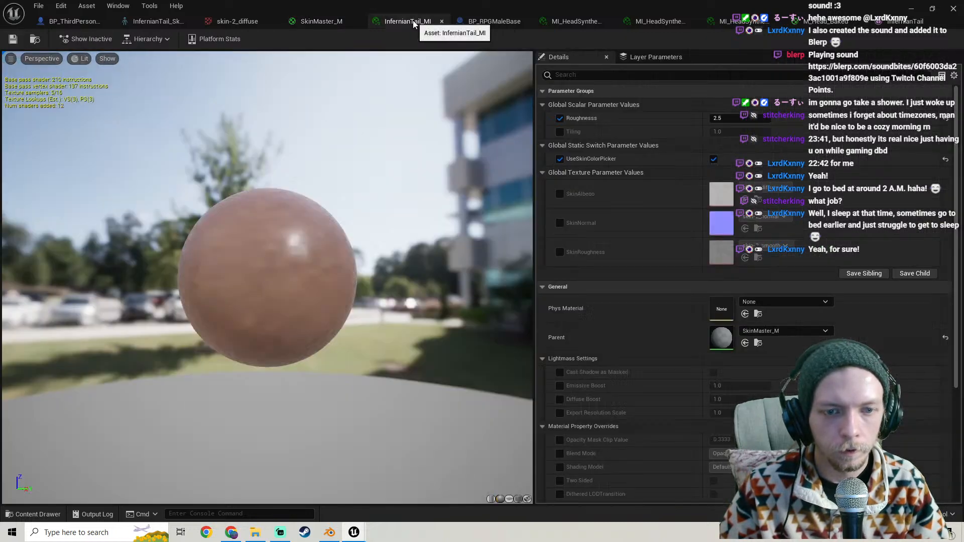
click(559, 132)
drag(719, 131, 743, 131)
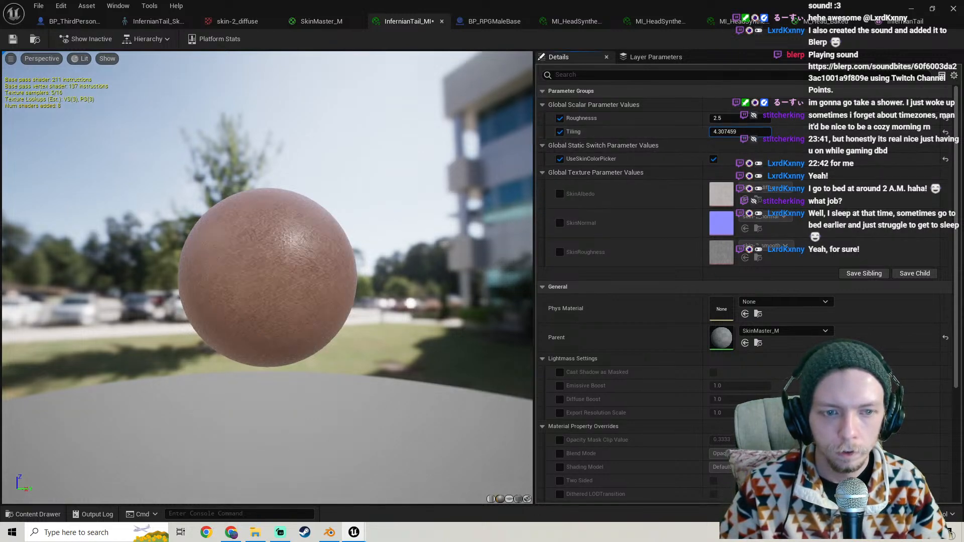
drag(243, 215, 286, 276)
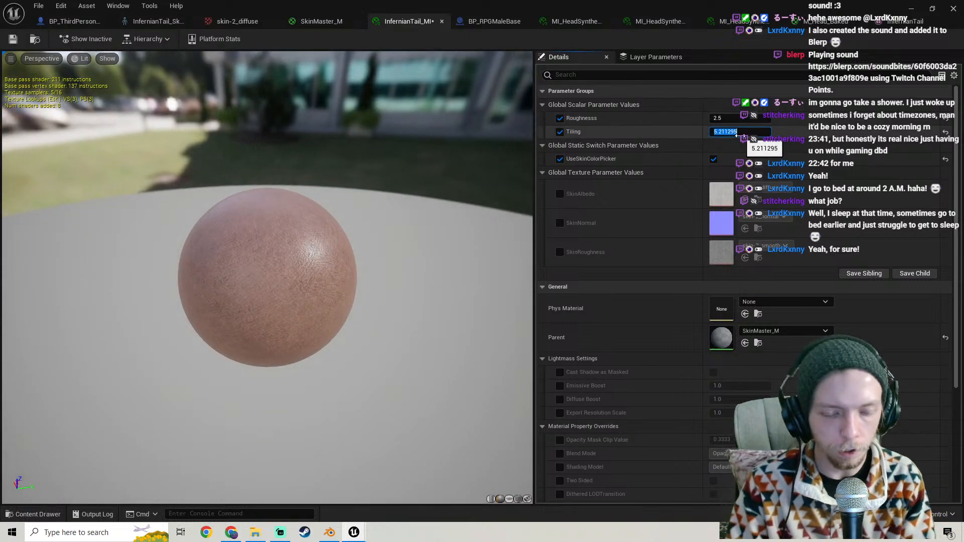
drag(273, 225, 274, 225)
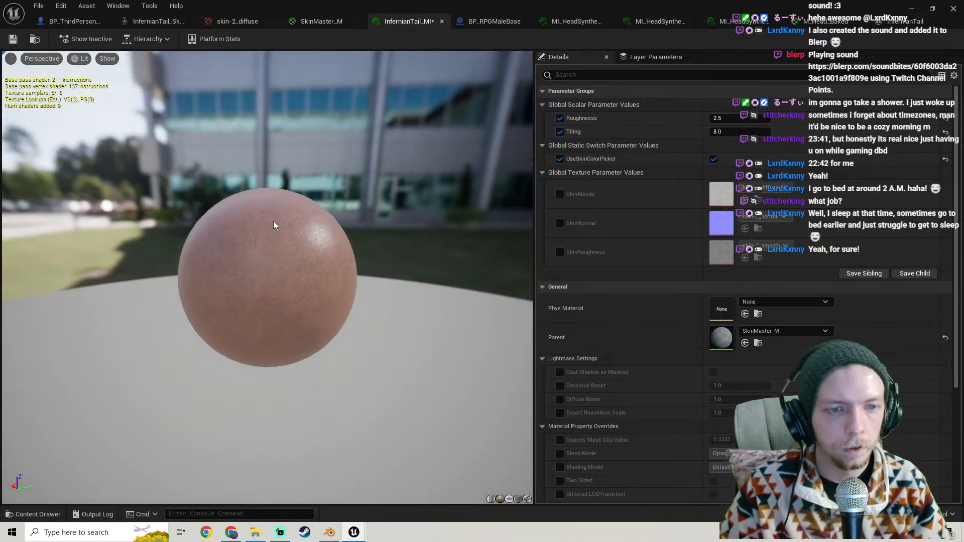
click(12, 39)
Set the skin-2_diffuse texture's Brightness to 2.0 and compare the tail's color with the body on BP_ThirdPersonCharacter
click(74, 21)
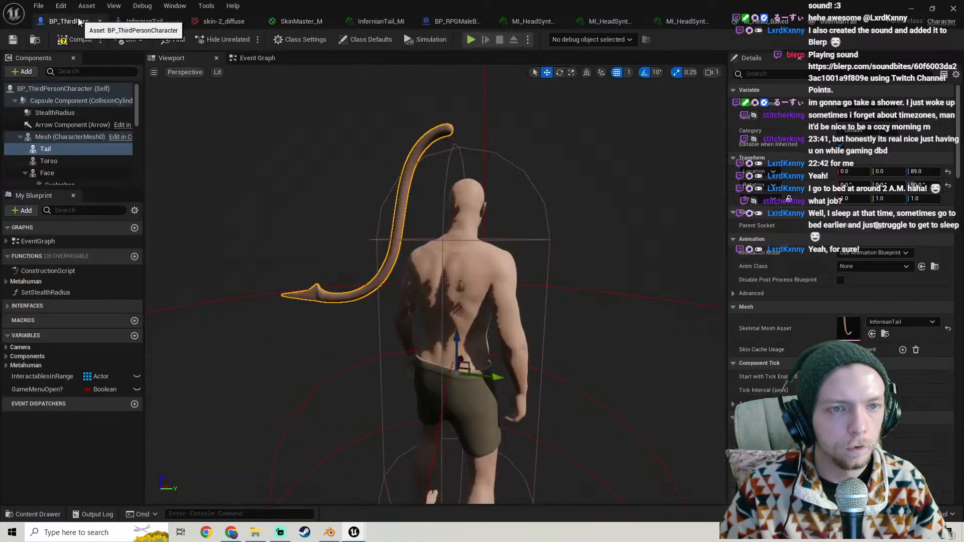
right_drag(424, 260, 296, 284)
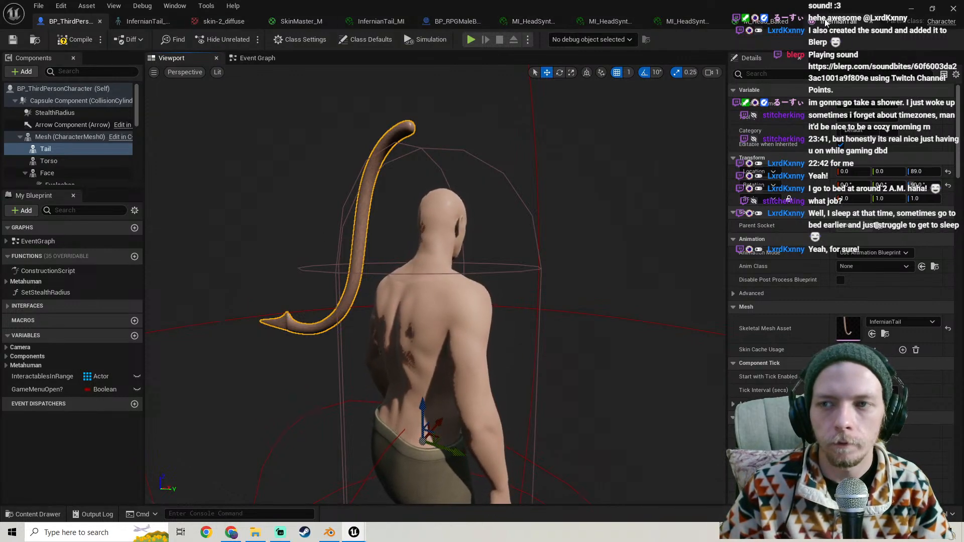
click(219, 21)
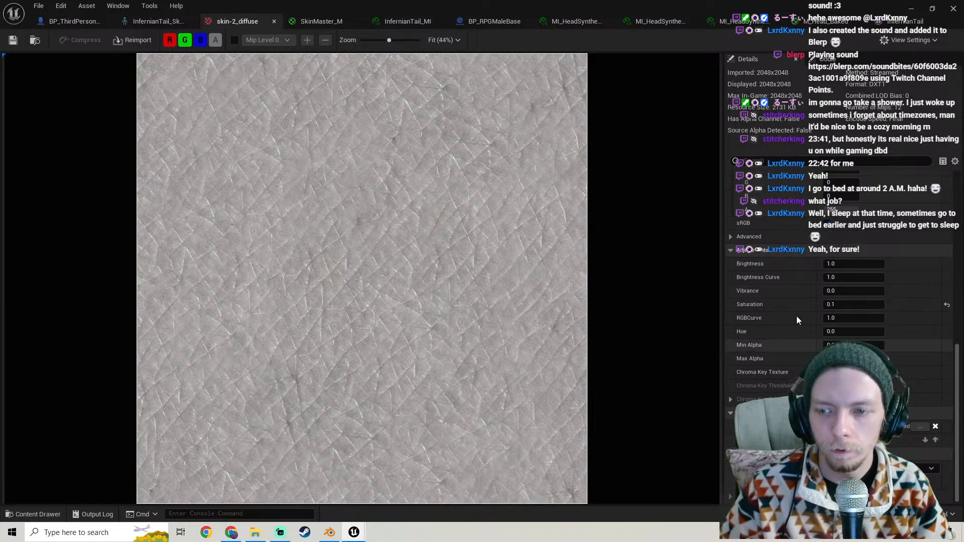
text(2)
key(Return)
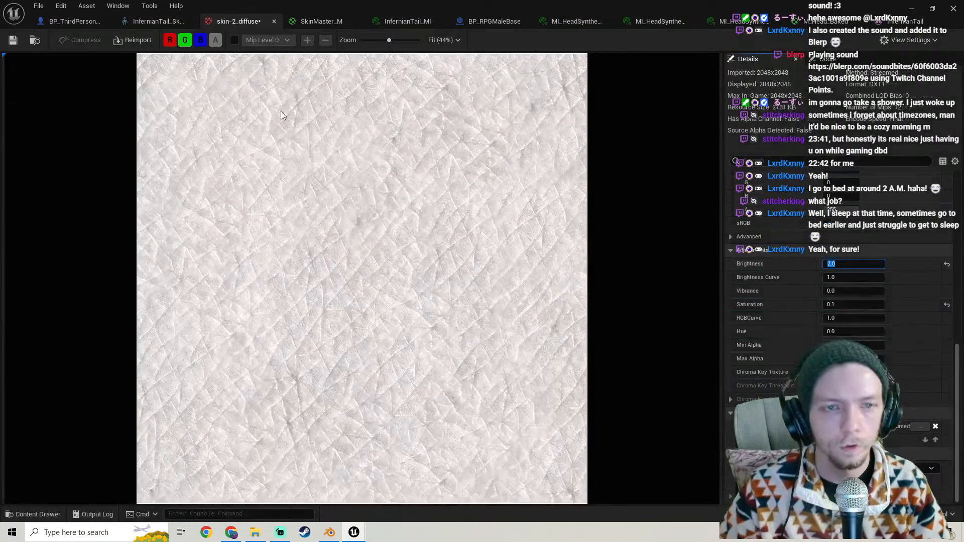
click(75, 21)
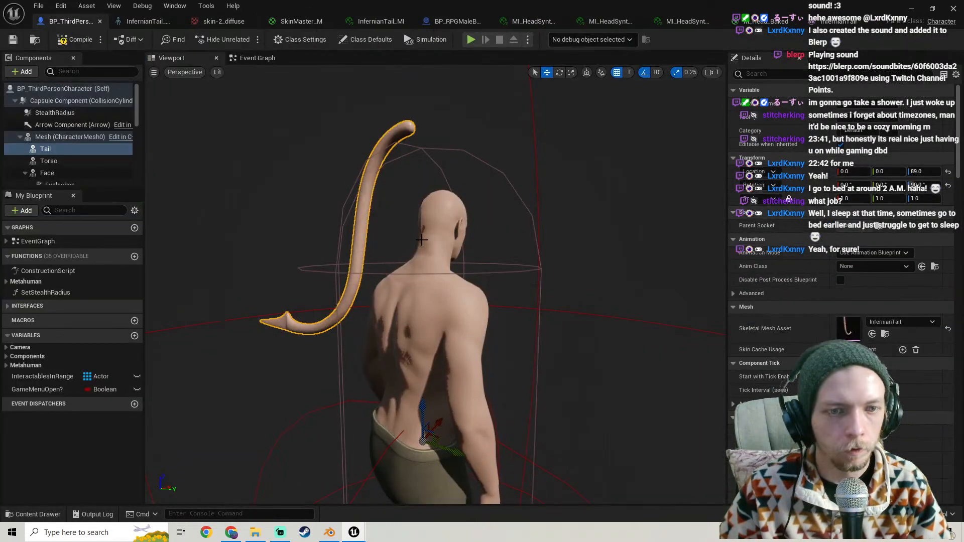
right_drag(435, 284, 401, 291)
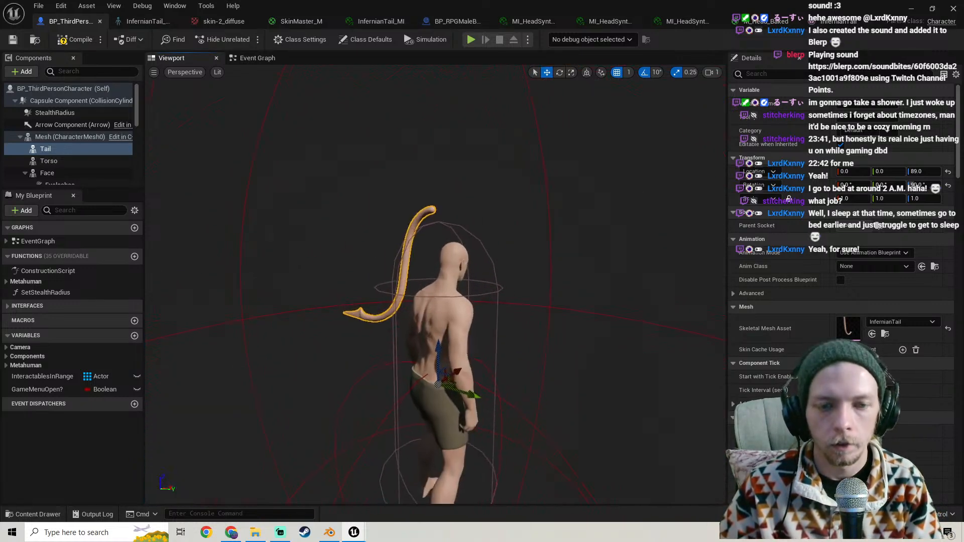
Reset the Tail component's rotation and location to their defaults and view it from behind the character
click(52, 150)
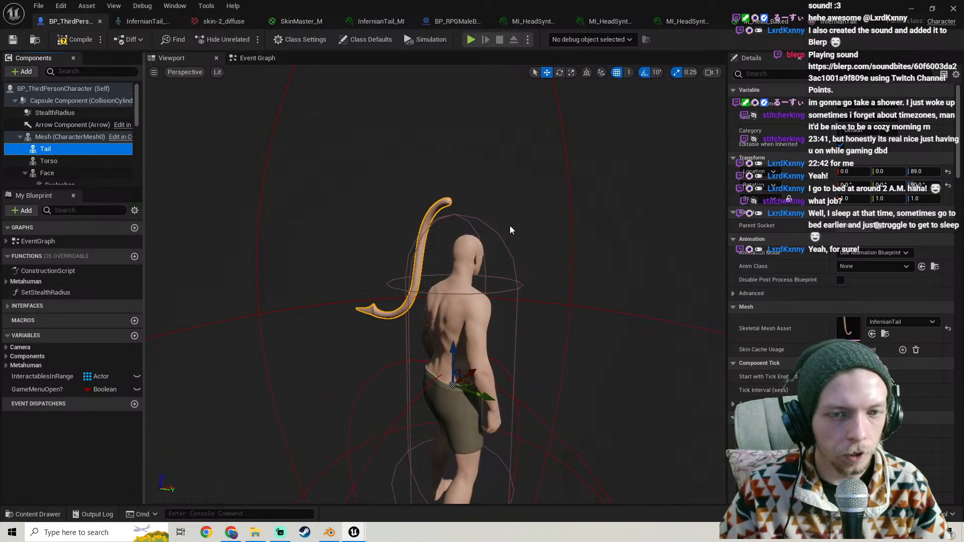
right_drag(509, 229, 477, 219)
click(464, 195)
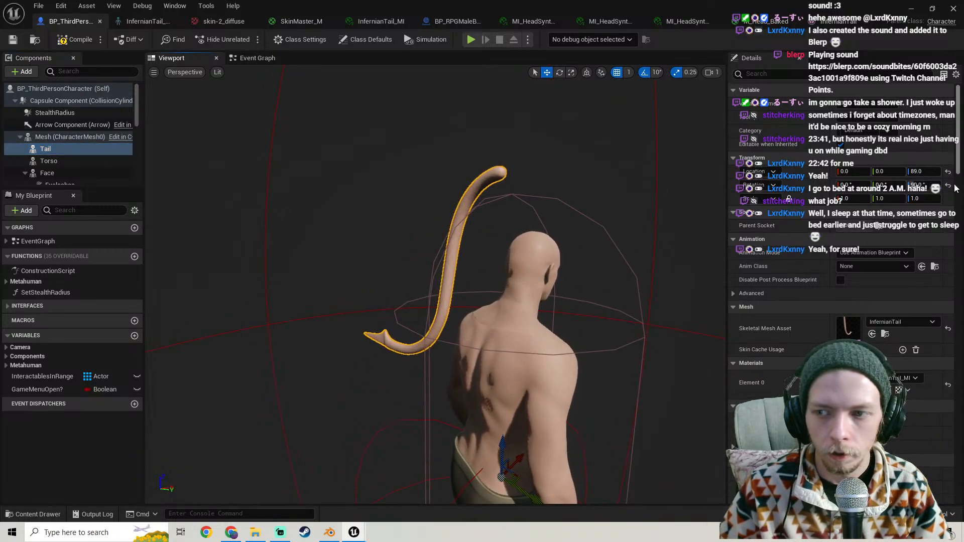
click(947, 186)
click(948, 173)
right_drag(533, 241, 570, 269)
right_drag(436, 284, 402, 284)
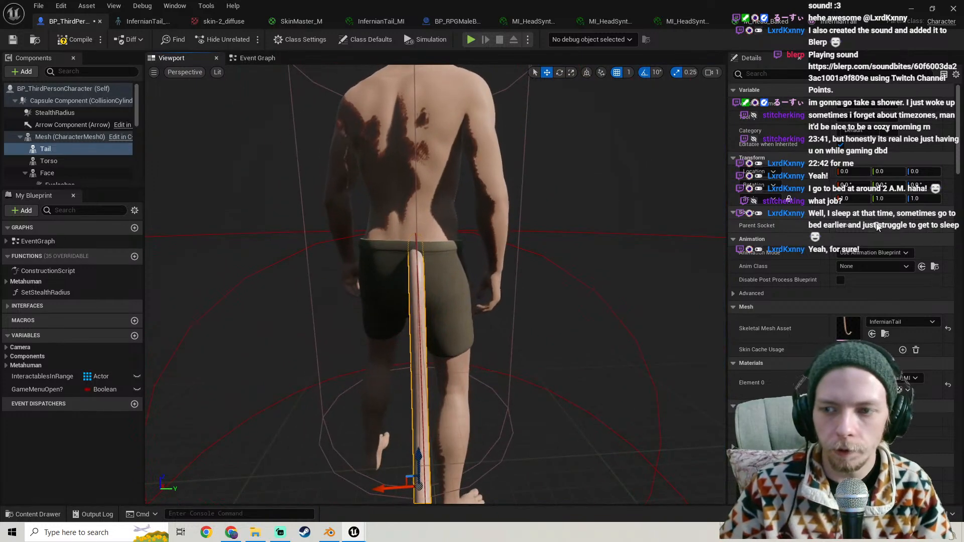
Attach the Tail component to the pelvis parent socket and set its Y rotation to -90°
click(877, 226)
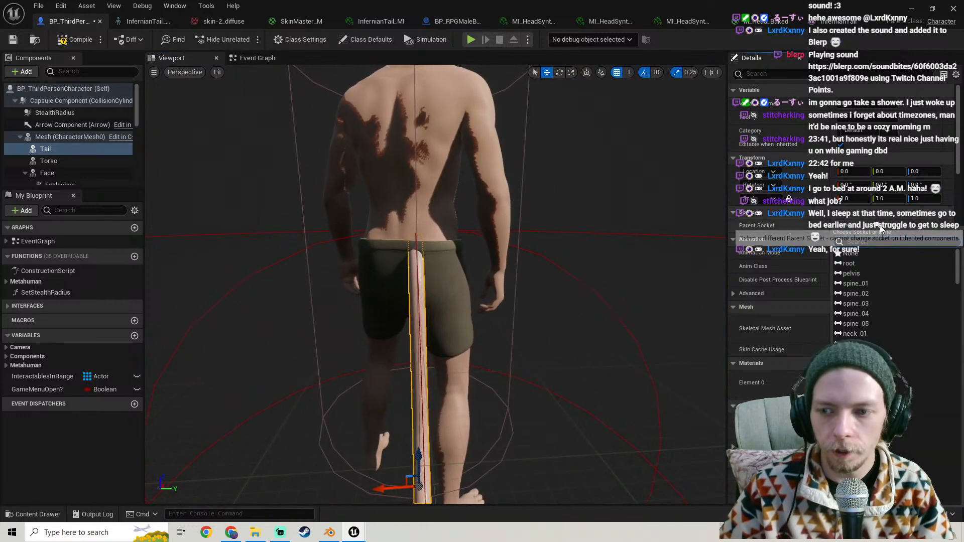
click(862, 274)
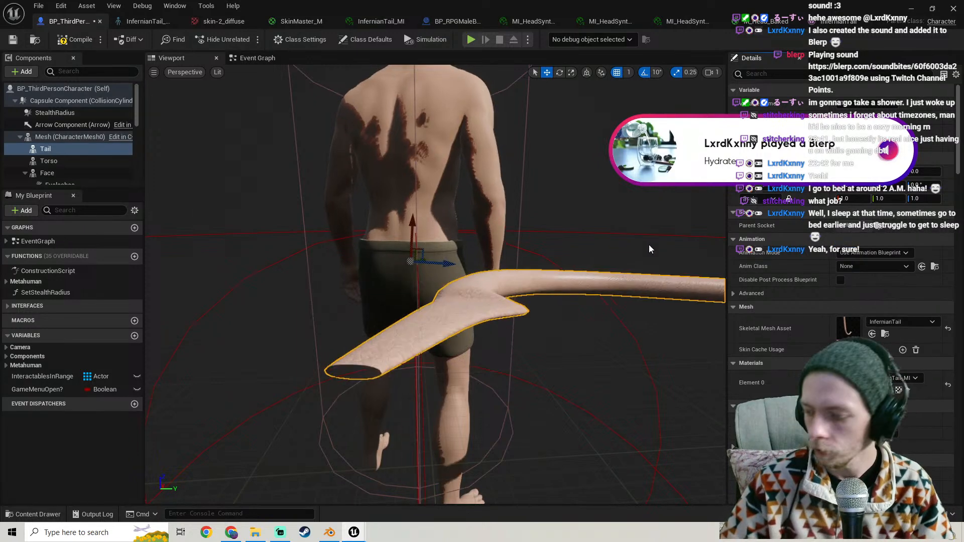
drag(546, 219, 499, 219)
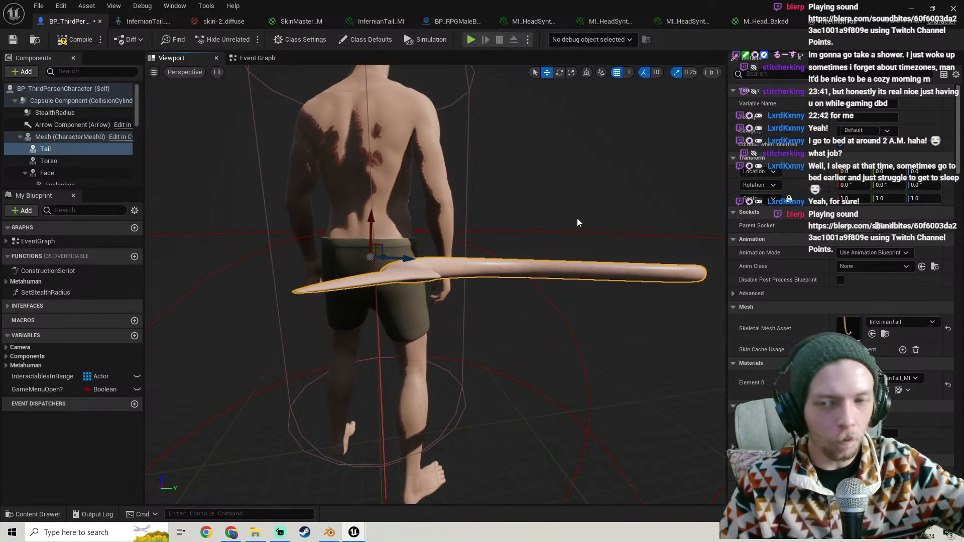
right_drag(490, 284, 486, 207)
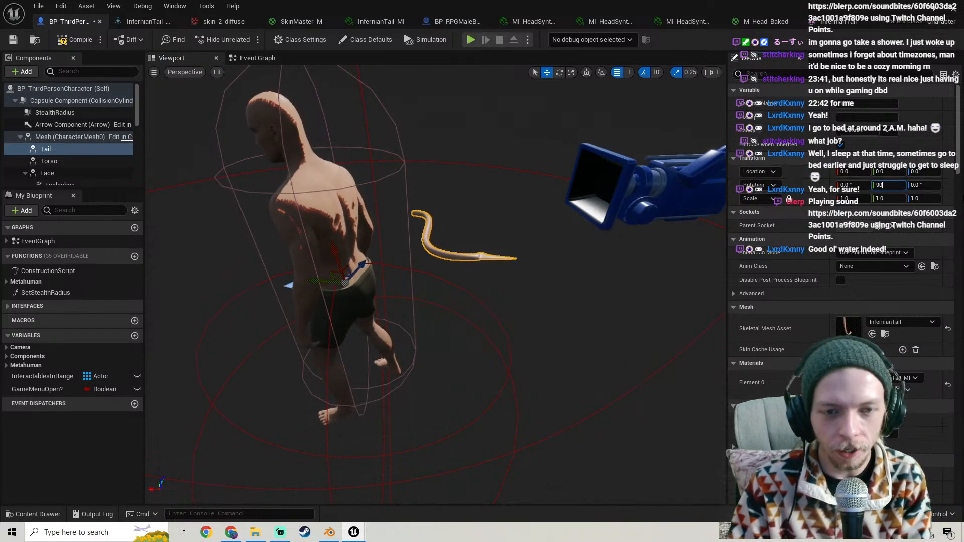
key(Return)
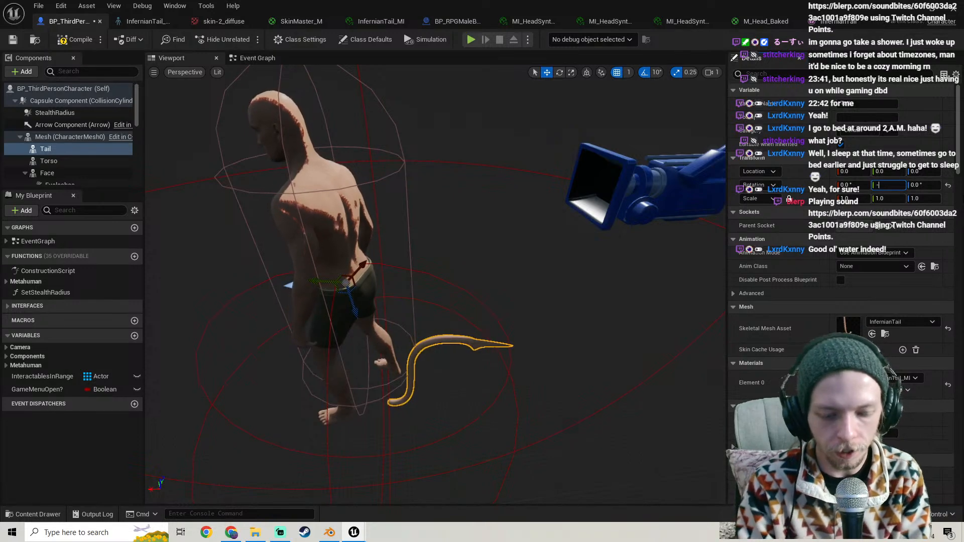
key(Return)
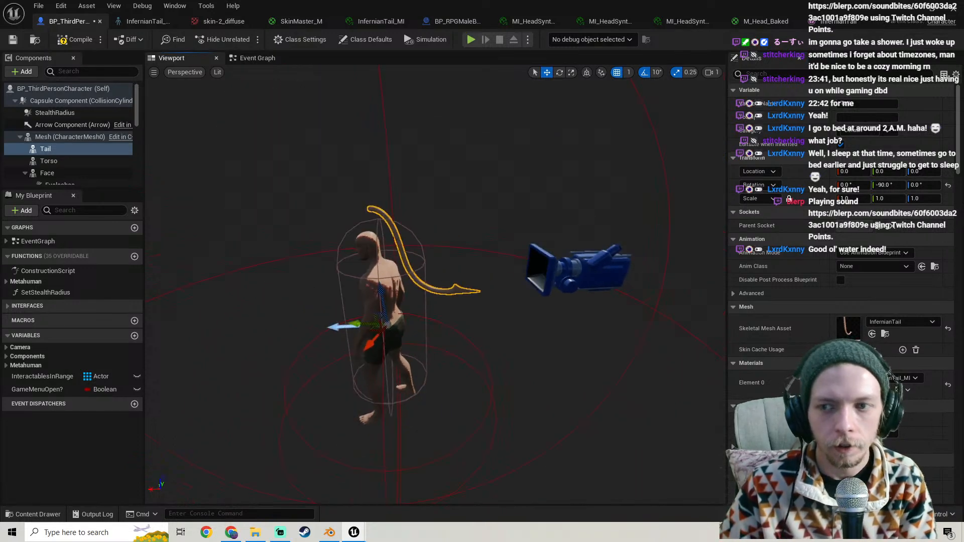
Move the tail to the character's lower back by setting its X location to -90, and refine it to -92
click(844, 172)
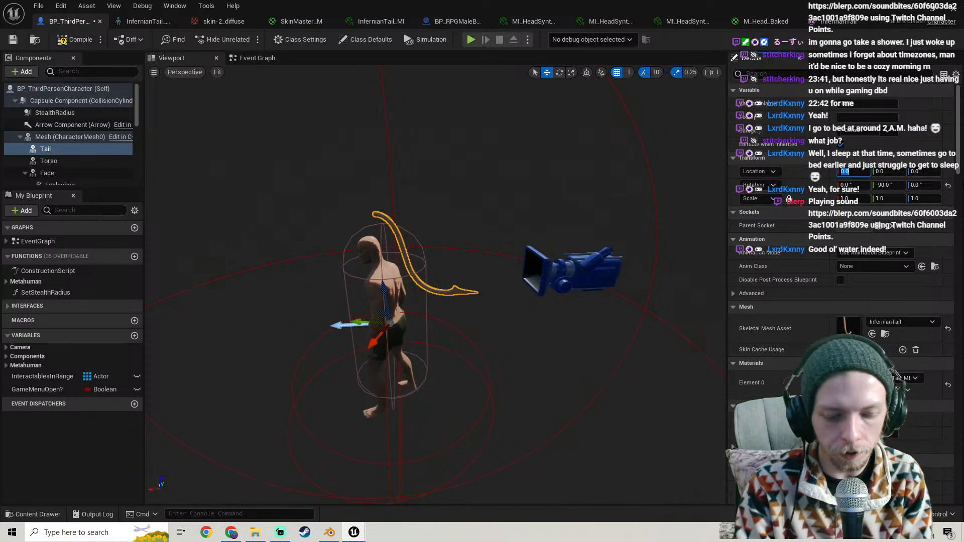
key(Return)
right_drag(490, 241, 441, 258)
key(w)
key(s)
key(w)
click(848, 172)
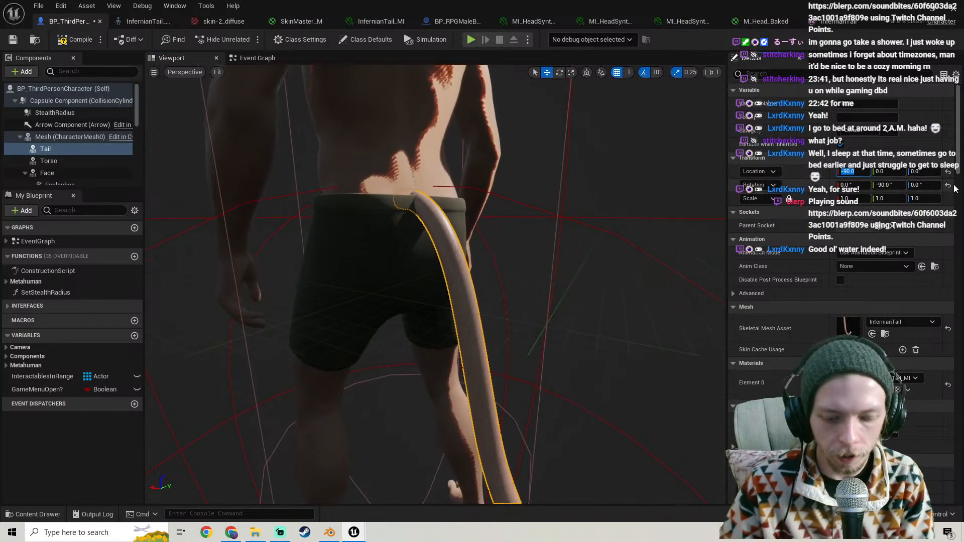
text(-92)
key(Return)
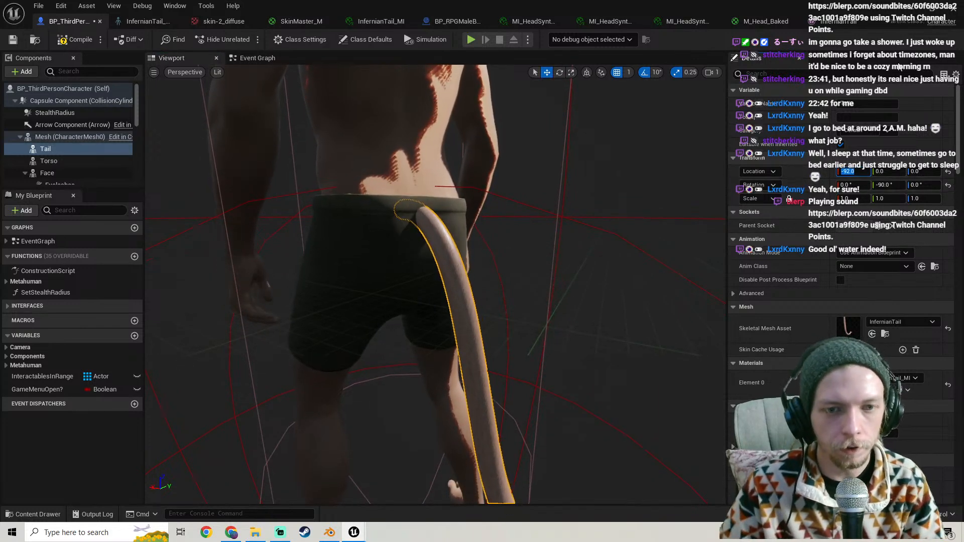
Check from the side how the tail meets the waist, and compile and save BP_ThirdPersonCharacter
key(s)
right_drag(436, 271, 332, 293)
key(w)
key(d)
right_drag(535, 204, 567, 184)
key(w)
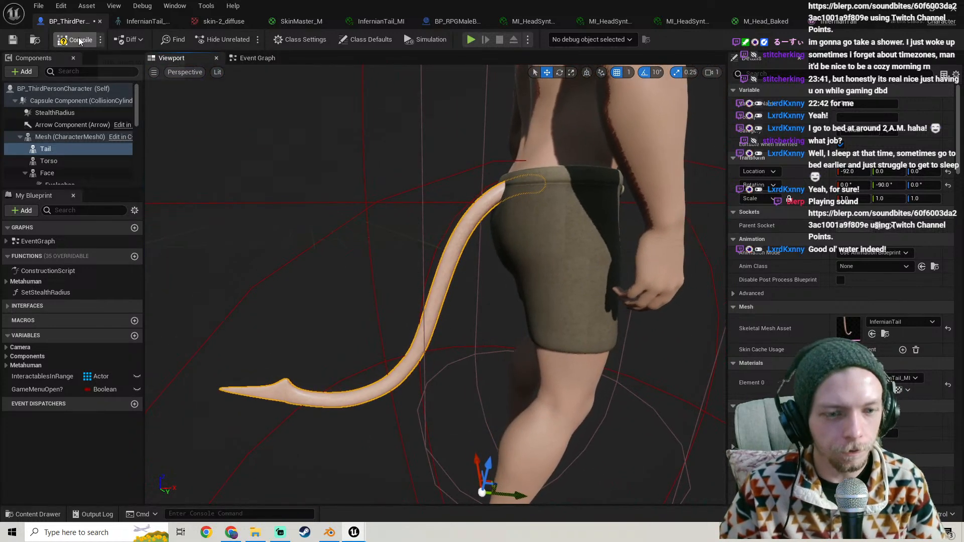
click(13, 39)
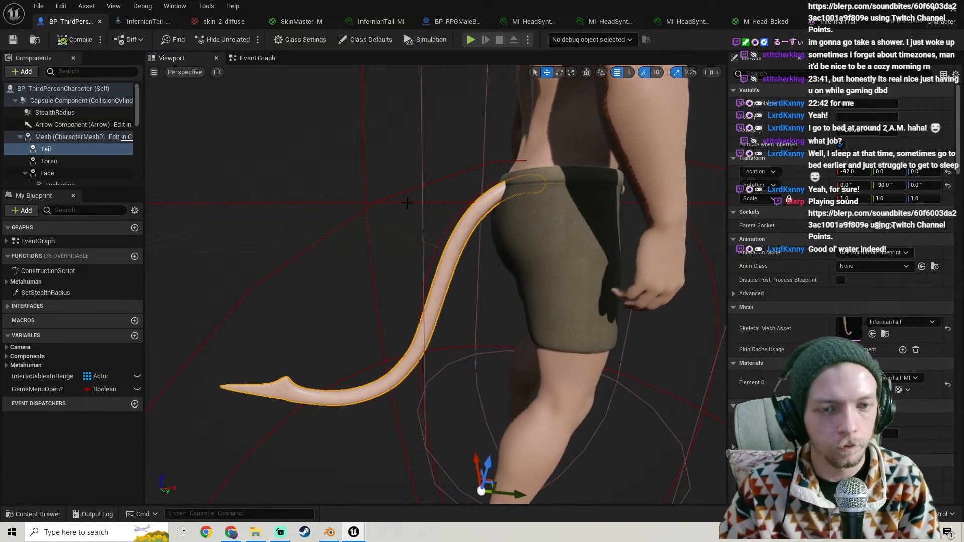
Turn off the Tail component's Visible setting, and compile and save the character blueprint
key(s)
right_drag(482, 241, 479, 266)
key(w)
key(s)
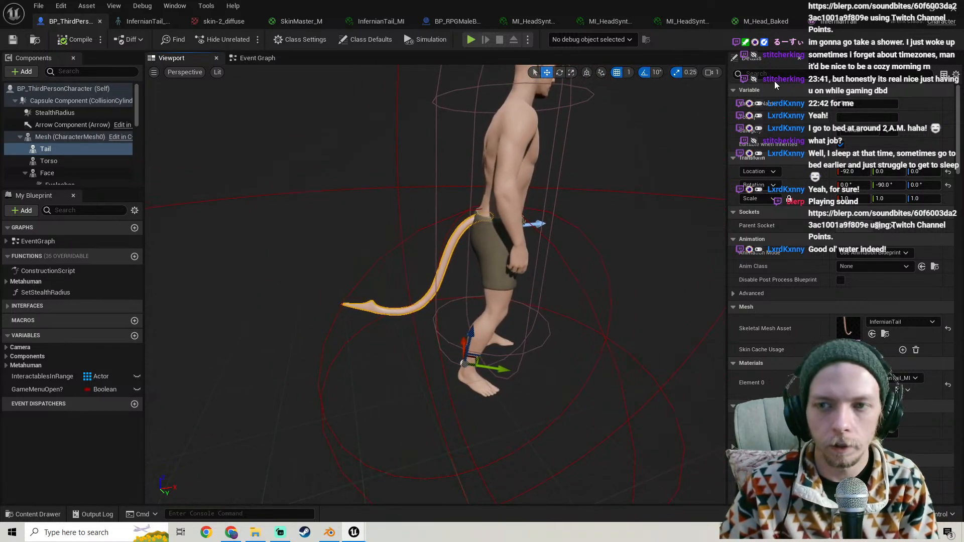
text(visi)
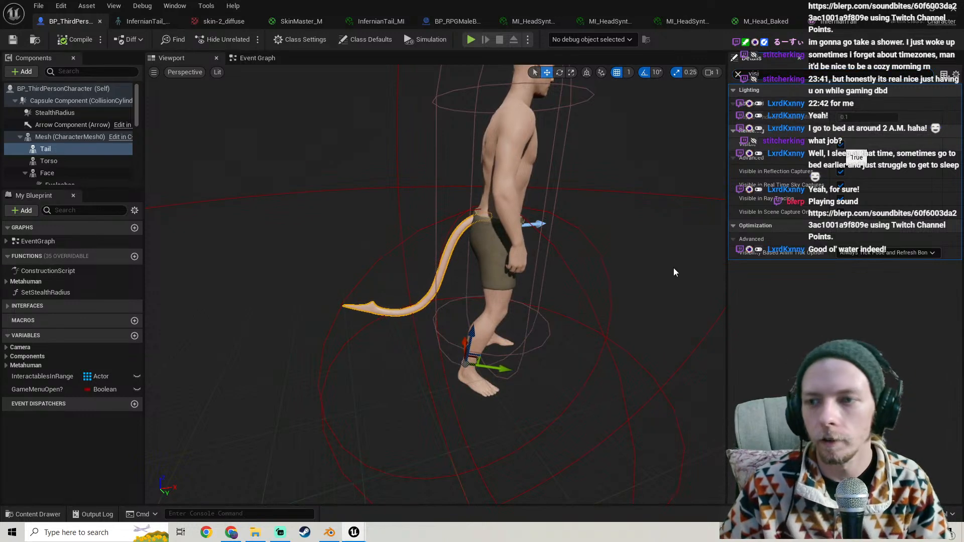
right_drag(581, 207, 582, 203)
key(s)
key(w)
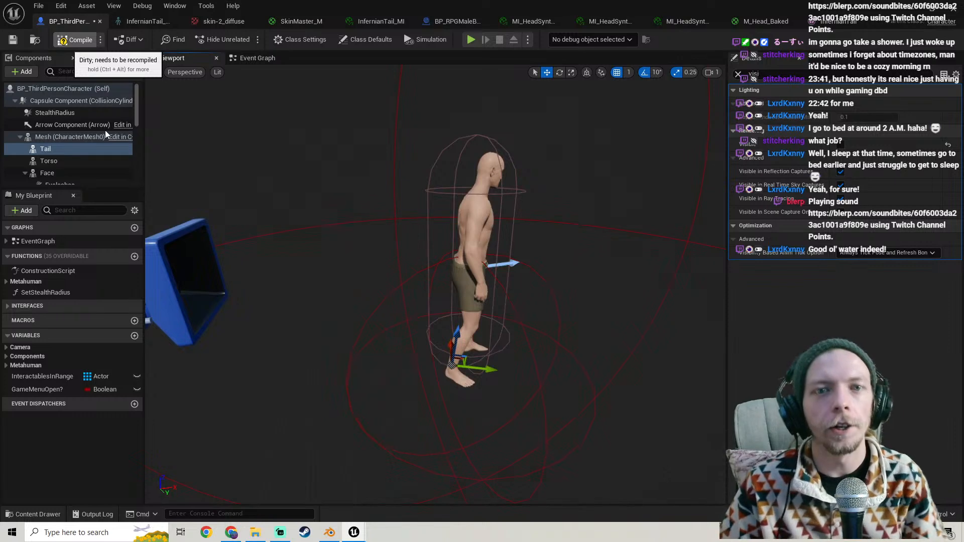
click(14, 40)
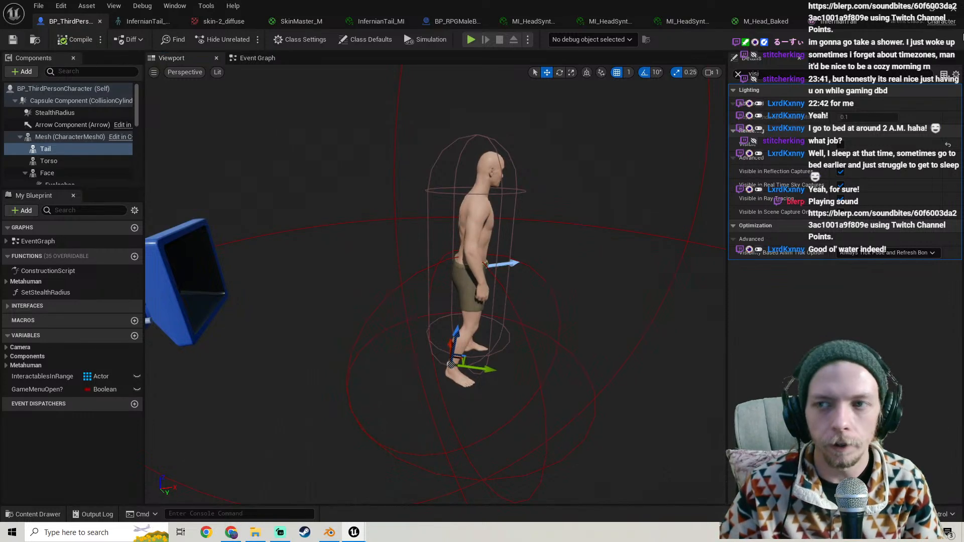
Close the asset editor window and open CharacterCreator_W from ThirdPerson/Blueprints/Widgets/CharacterCreator
click(954, 9)
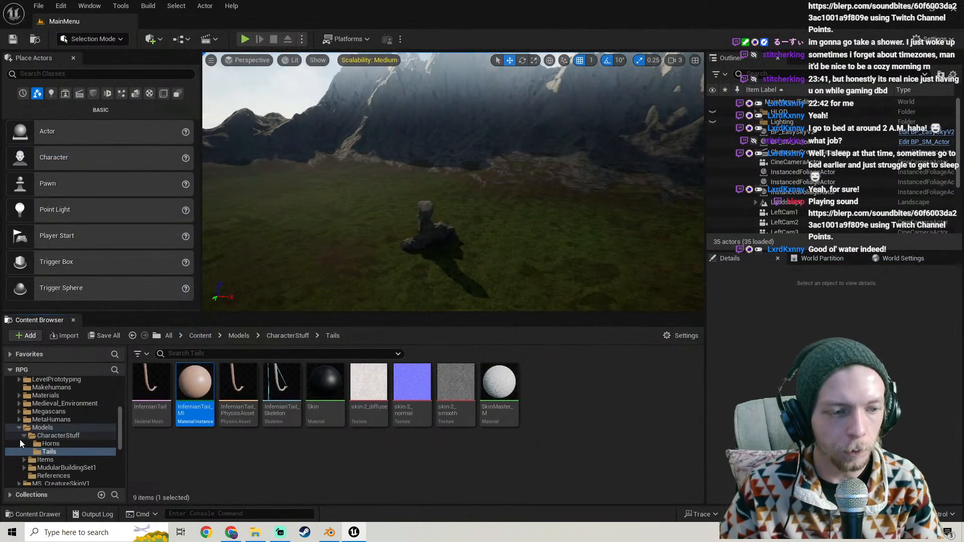
click(19, 428)
scroll(49, 411, down, 5)
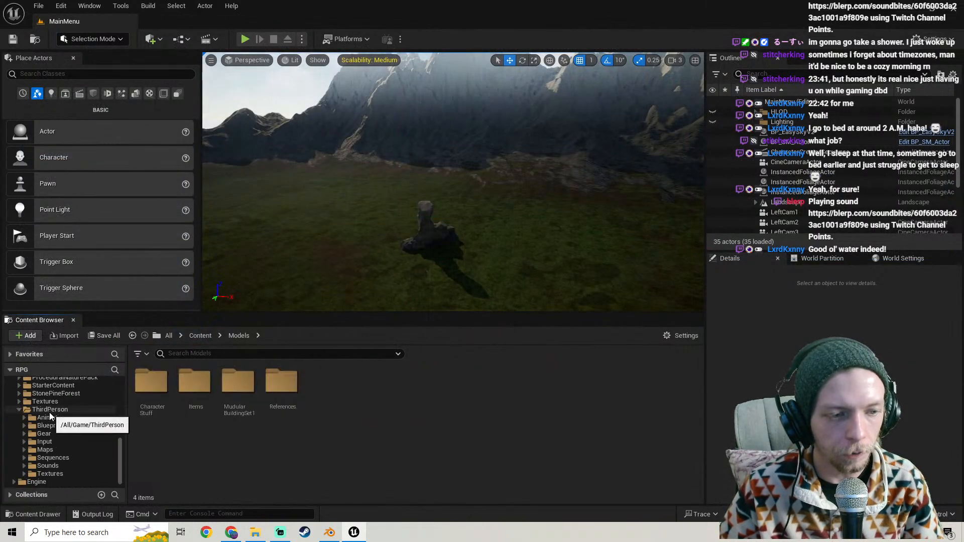
click(49, 411)
double_click(195, 384)
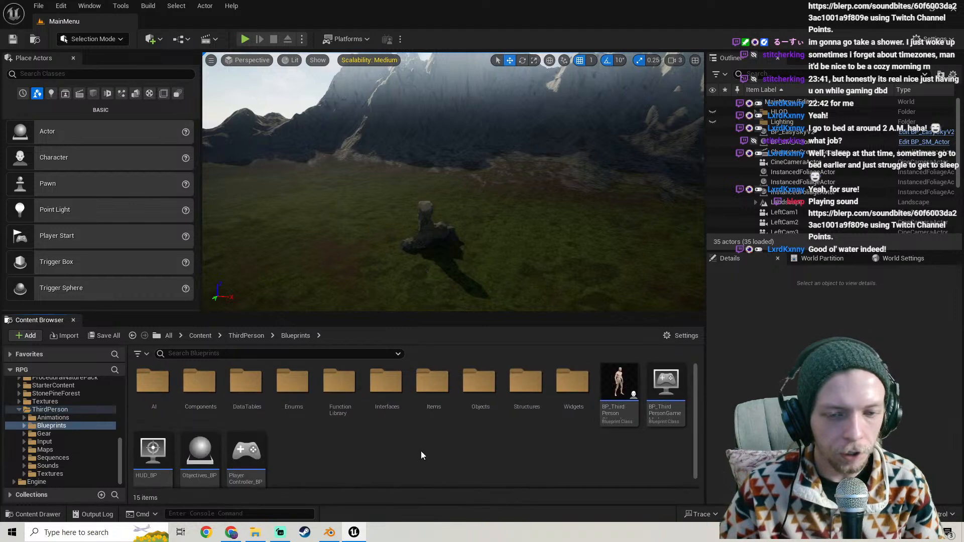
double_click(572, 384)
double_click(151, 384)
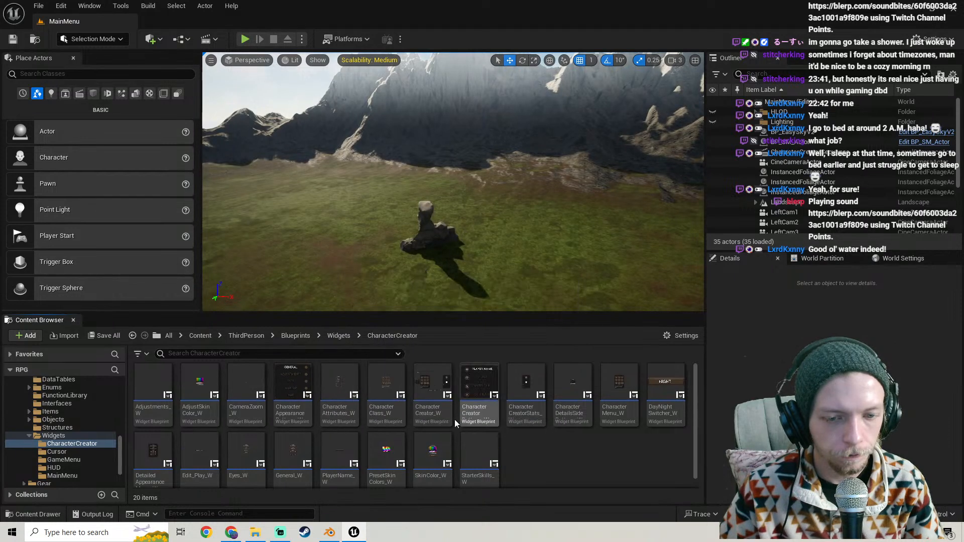
double_click(432, 417)
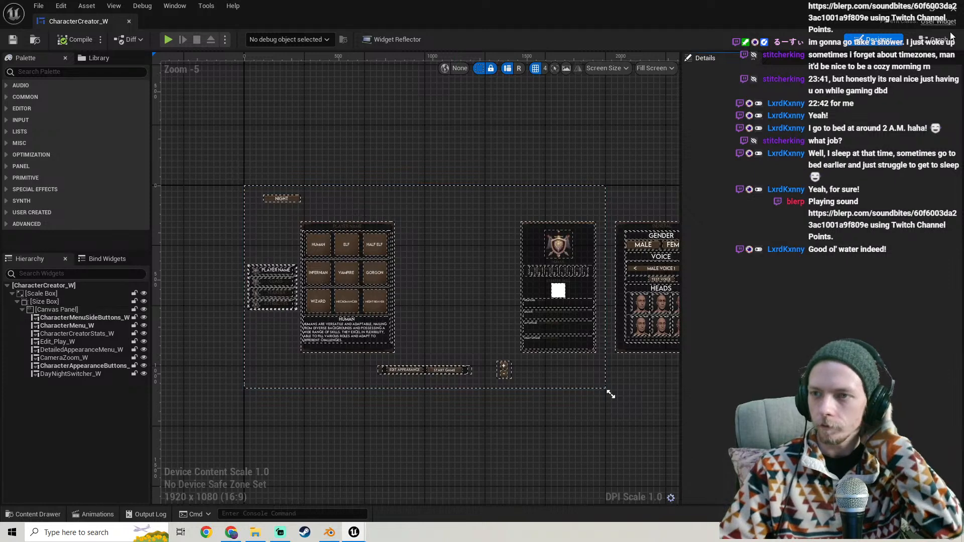
Show the widget's event graph and open the Sets Infernian collapsed graph
click(950, 38)
scroll(424, 293, up, 1)
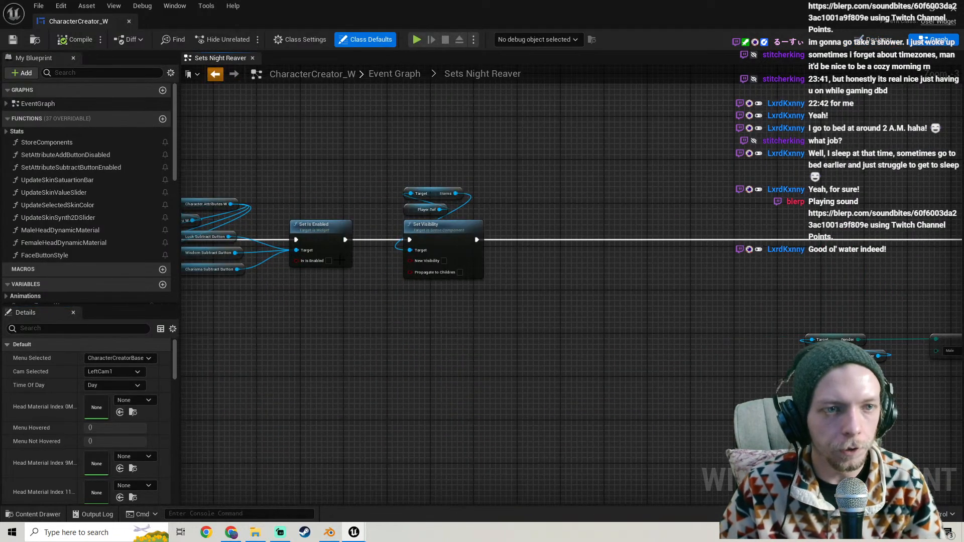
key(alt+Left)
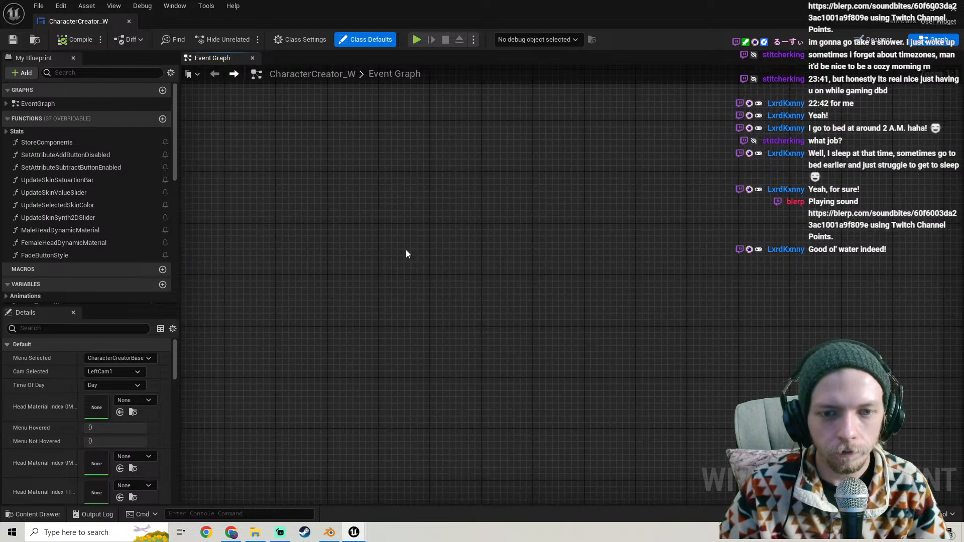
right_drag(428, 239, 823, 502)
right_drag(241, 467, 477, 303)
right_drag(283, 179, 247, 194)
scroll(636, 163, up, 9)
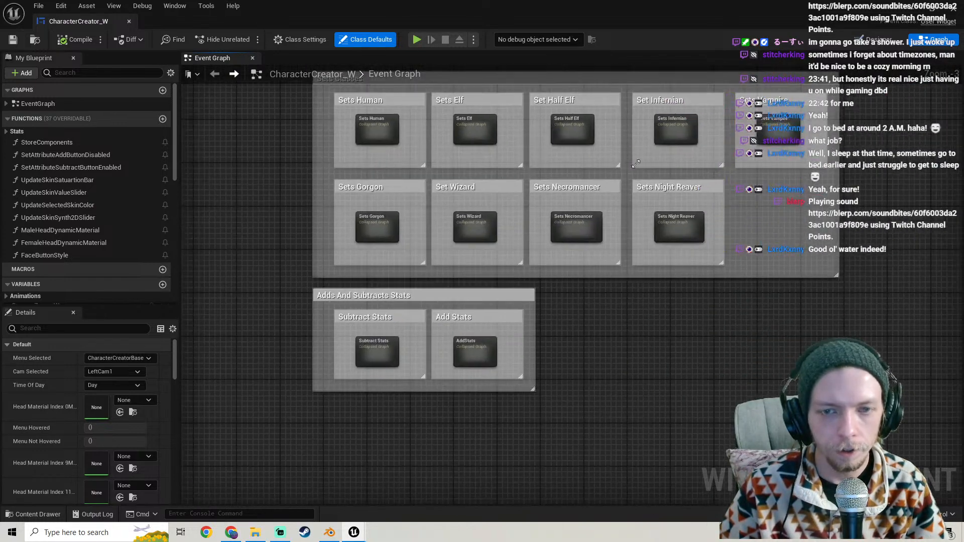
scroll(635, 163, up, 1)
right_drag(635, 164, 423, 233)
click(474, 198)
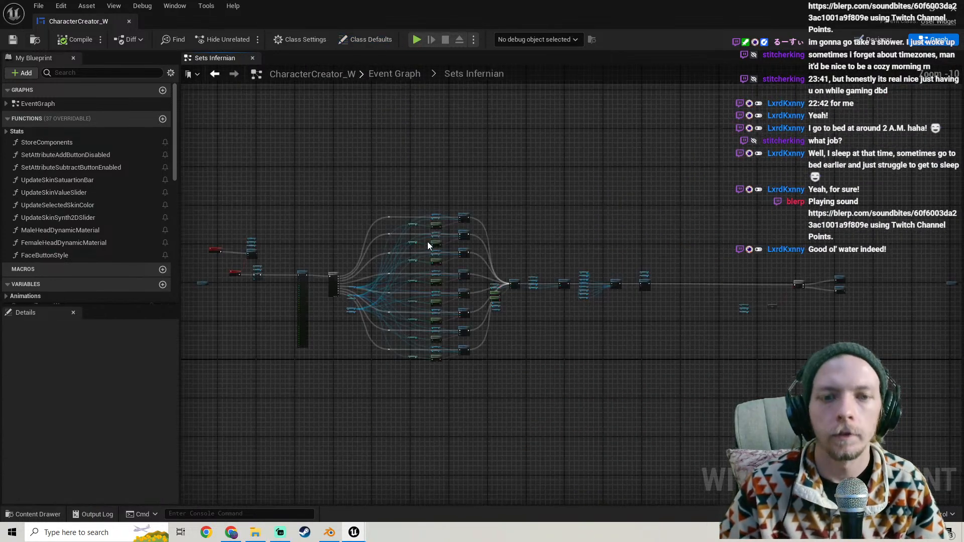
Duplicate the Player Ref and Set Visibility nodes that show the horns in the Sets Infernian graph
right_drag(532, 265, 654, 248)
scroll(653, 248, up, 5)
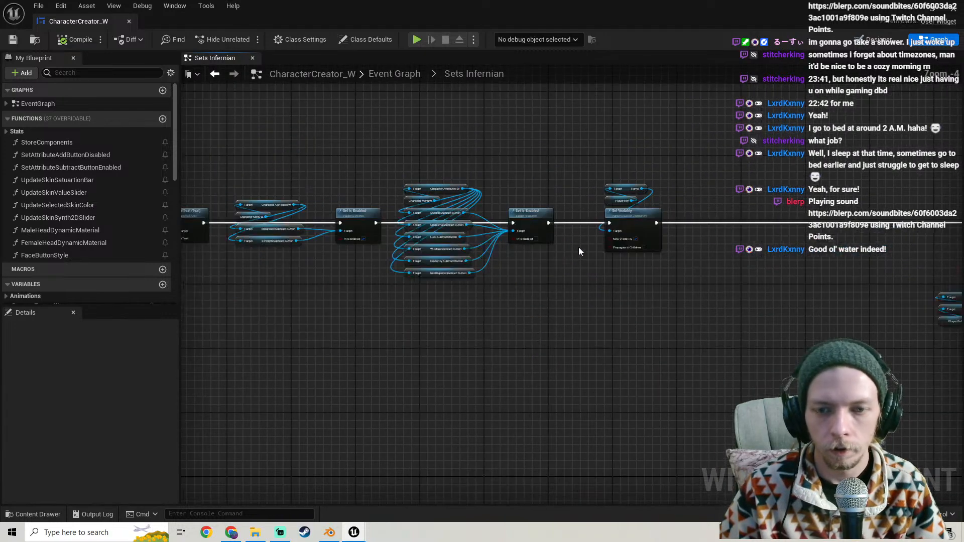
drag(476, 301, 449, 184)
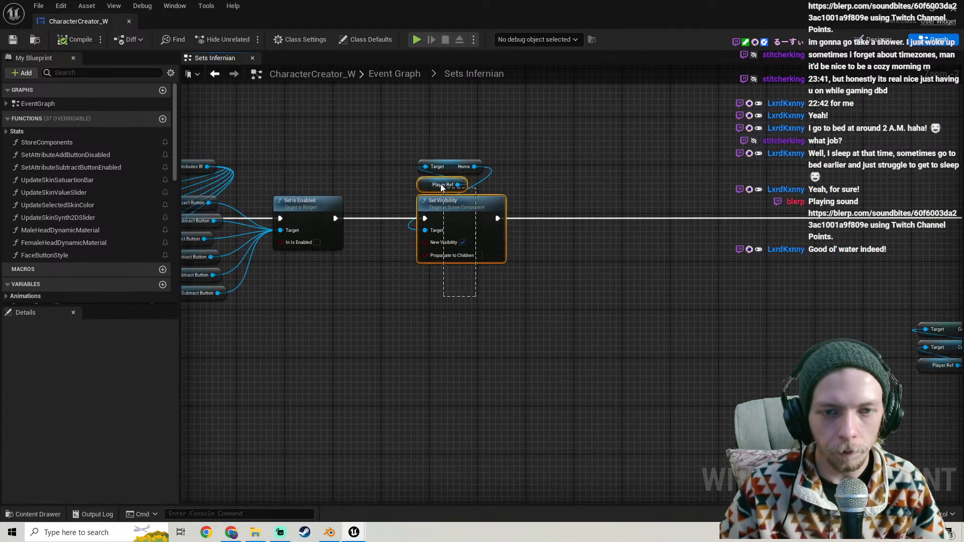
key(ctrl+d)
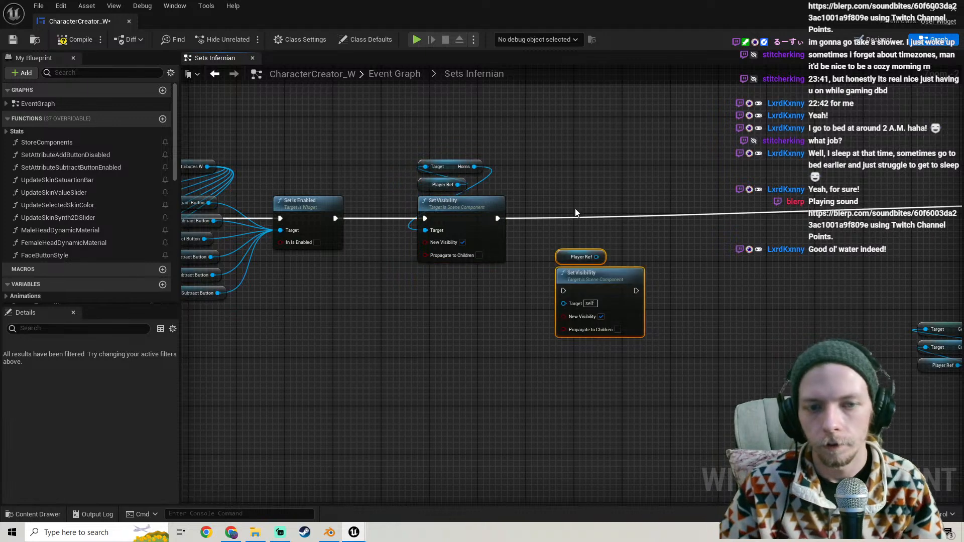
Get the Tail component from the duplicated Player Ref and connect it as the target of the new Set Visibility node
right_drag(574, 210, 534, 205)
drag(554, 251, 532, 210)
text(tail)
drag(730, 279, 708, 429)
click(572, 394)
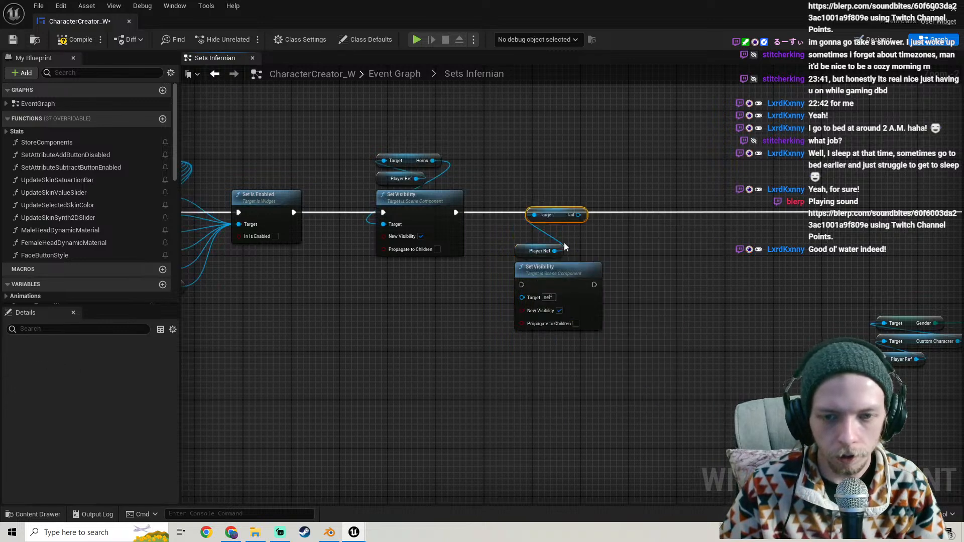
drag(550, 215, 539, 298)
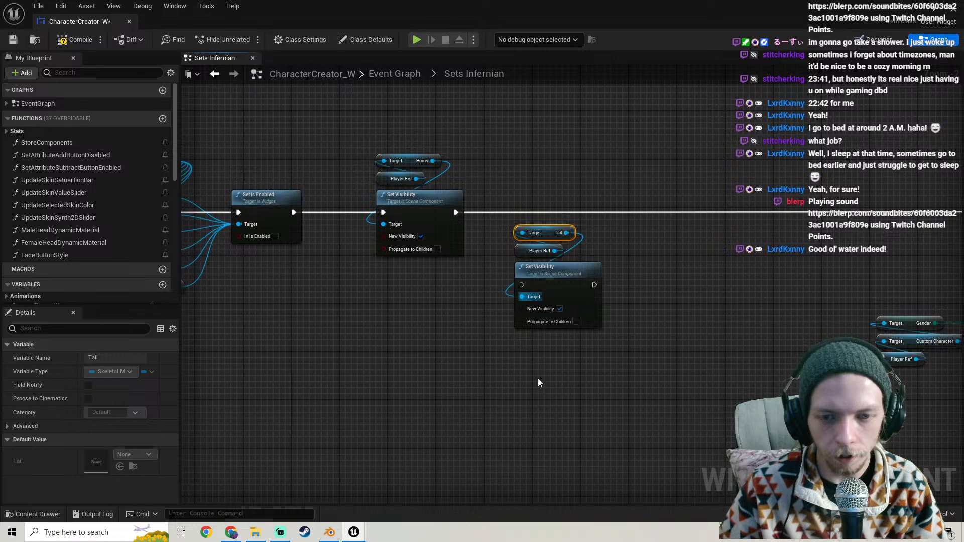
Align the tail visibility nodes beside the horns group and wire them between the horns' Set Visibility and the following Branch
drag(538, 379, 557, 236)
drag(560, 286, 514, 215)
drag(456, 212, 515, 212)
right_drag(637, 228, 478, 229)
drag(428, 212, 849, 215)
scroll(321, 169, down, 2)
right_drag(321, 170, 540, 205)
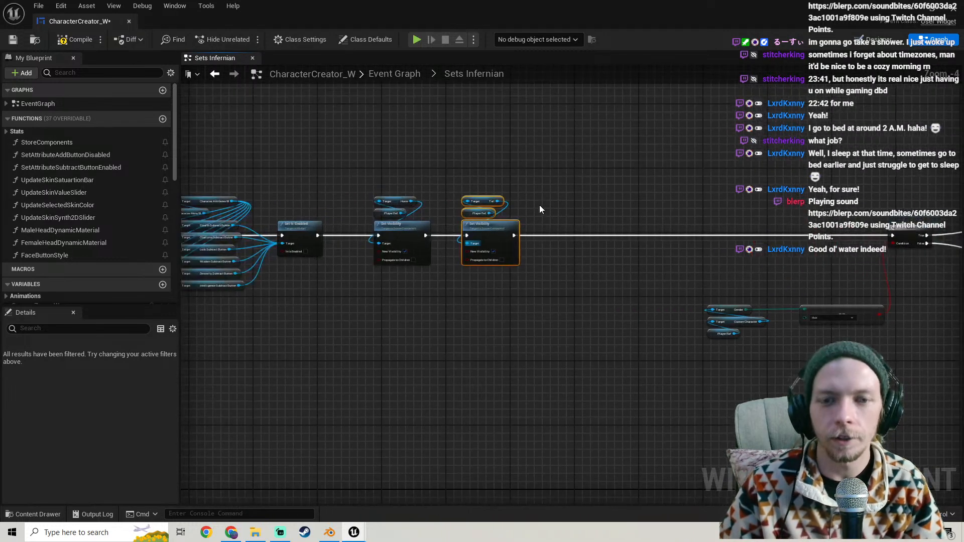
Compile and save CharacterCreator_W, and put its editor window away to return to the MainMenu level
click(71, 40)
key(ctrl+s)
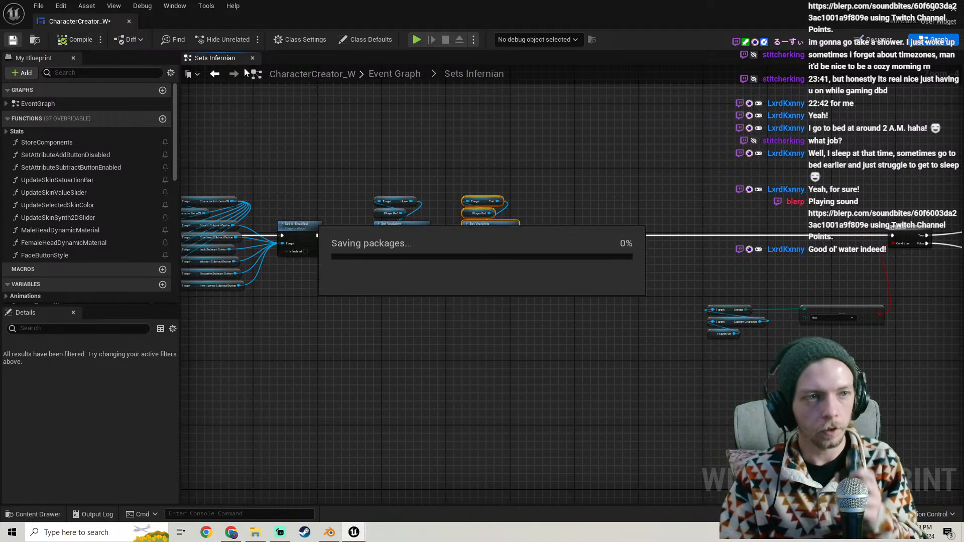
click(911, 9)
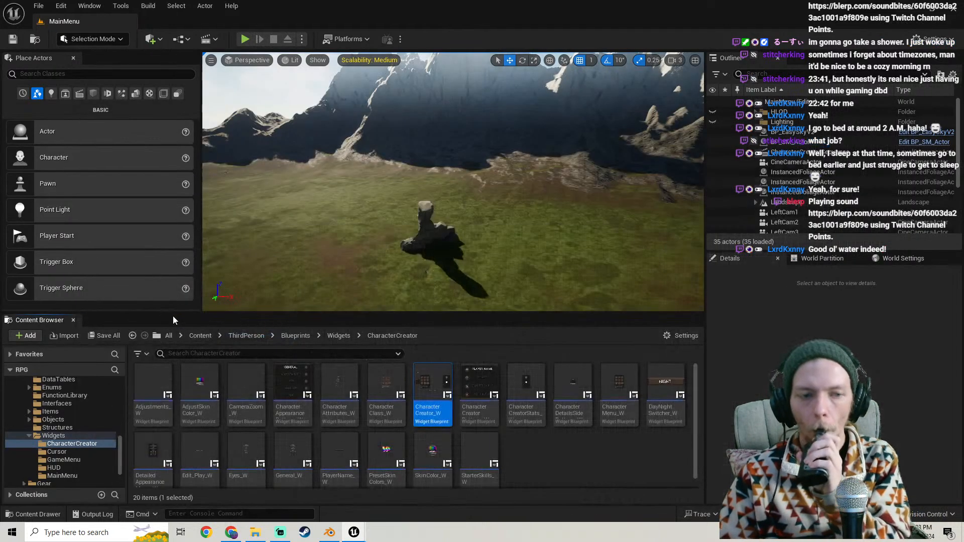
click(244, 40)
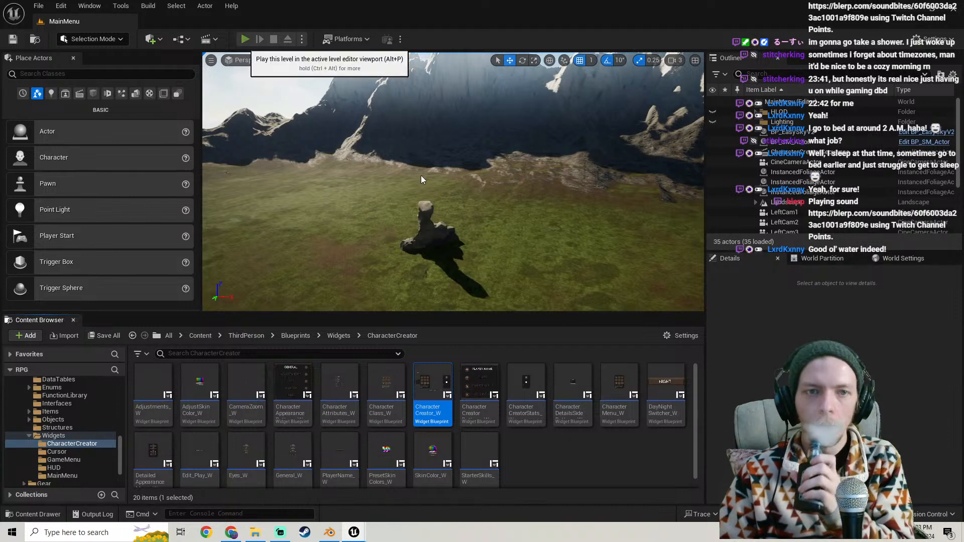
click(431, 147)
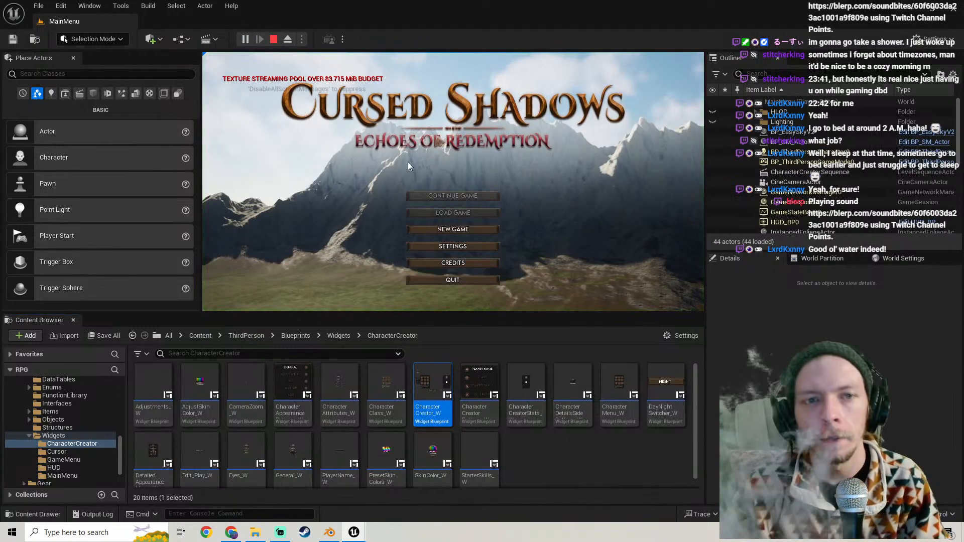
key(Escape)
Set the texture streaming pool with the console command r.streaming.poolsize 1300
text(r)
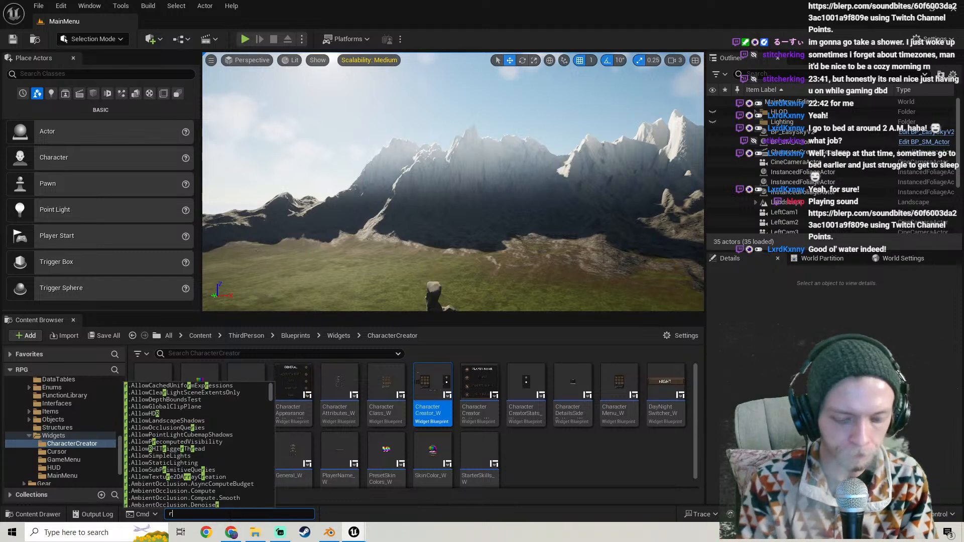
text(.streaming)
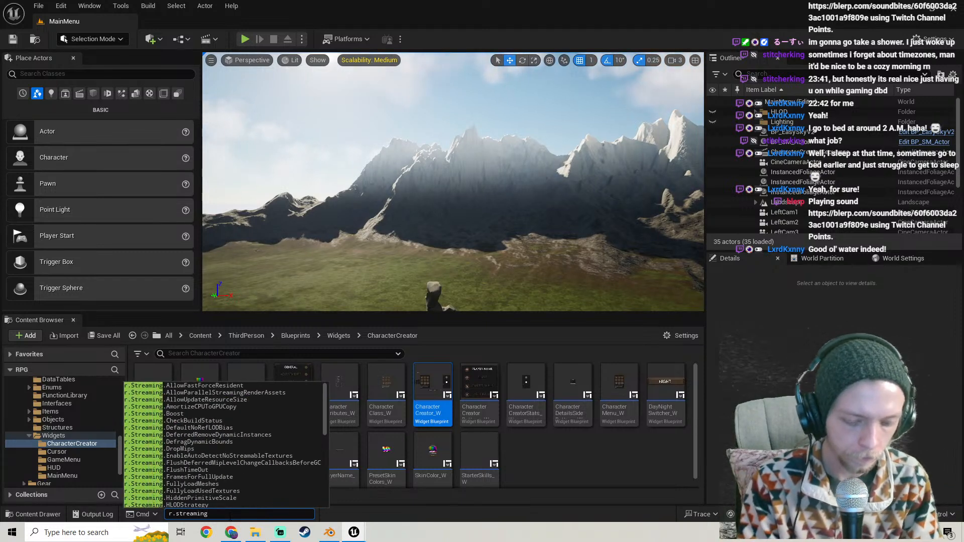
text(.poolsize )
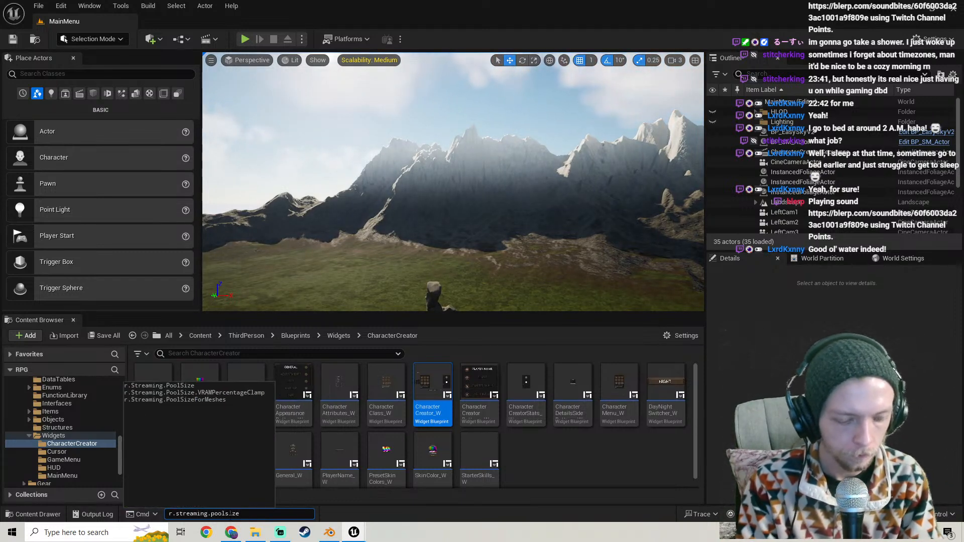
text(1300)
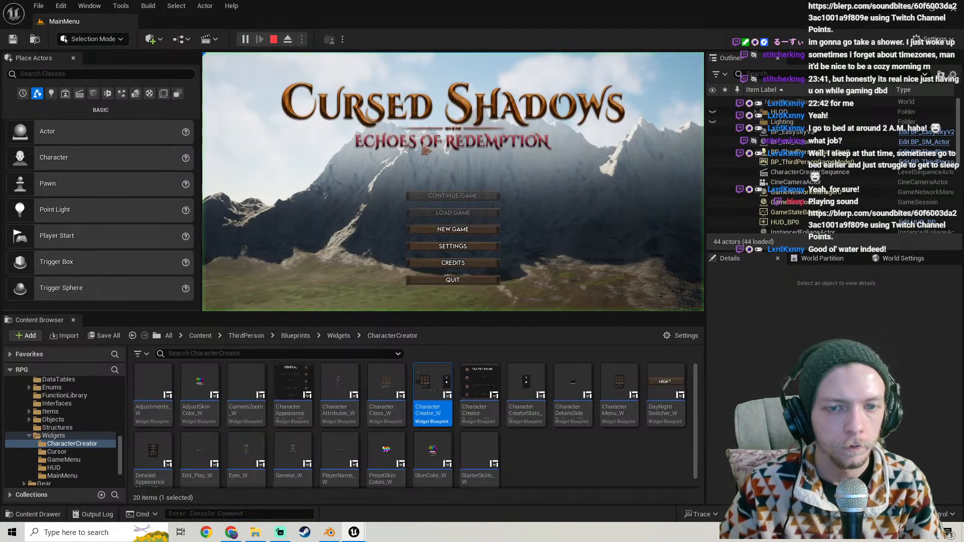
Start a new game in the play session and choose the Infernian class in the character creator
click(459, 229)
click(318, 173)
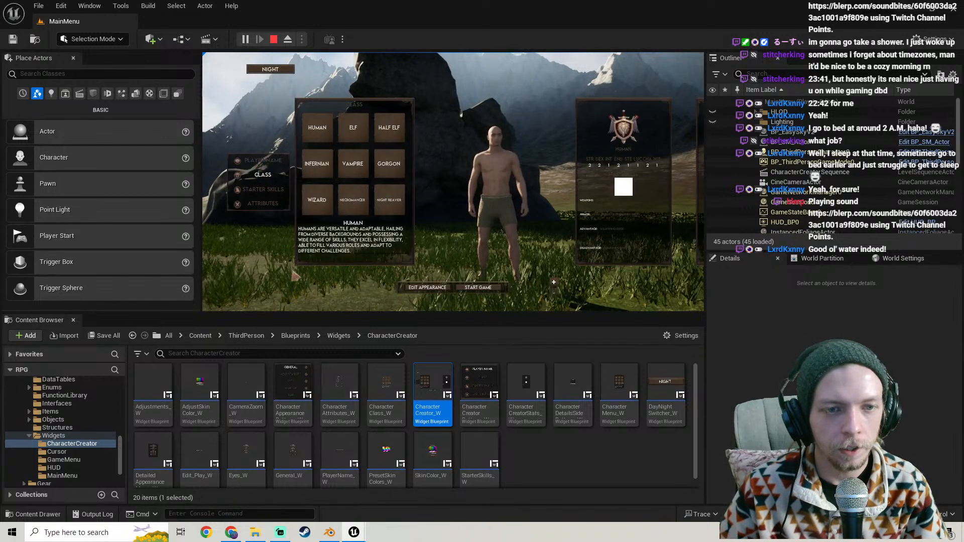
click(316, 163)
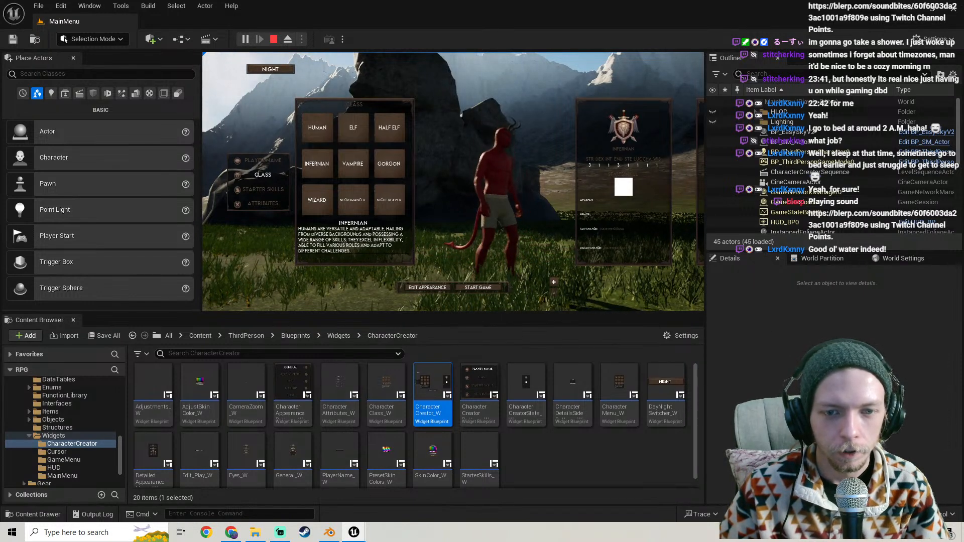
Examine the Infernian's tail from the side and back, at full-body and closer camera distances
scroll(522, 215, up, 3)
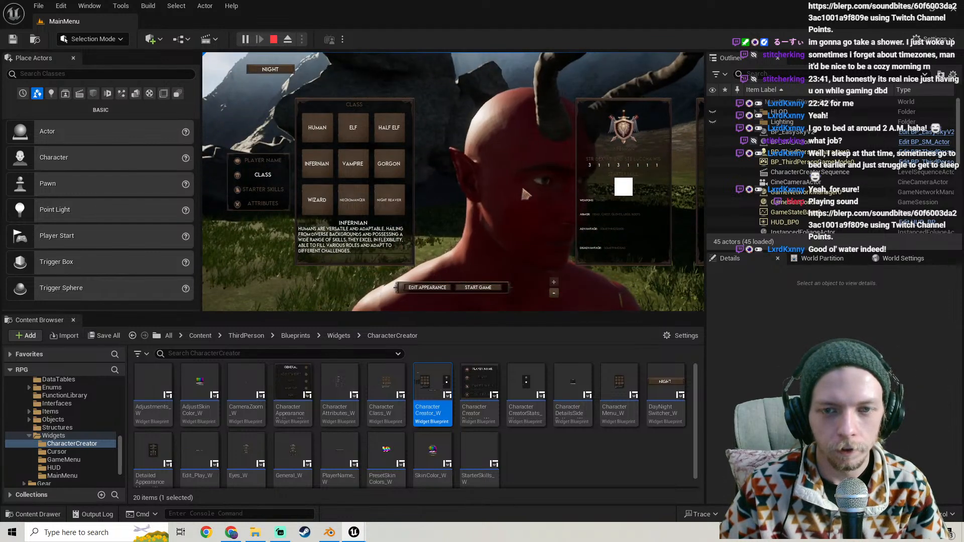
scroll(525, 195, down, 3)
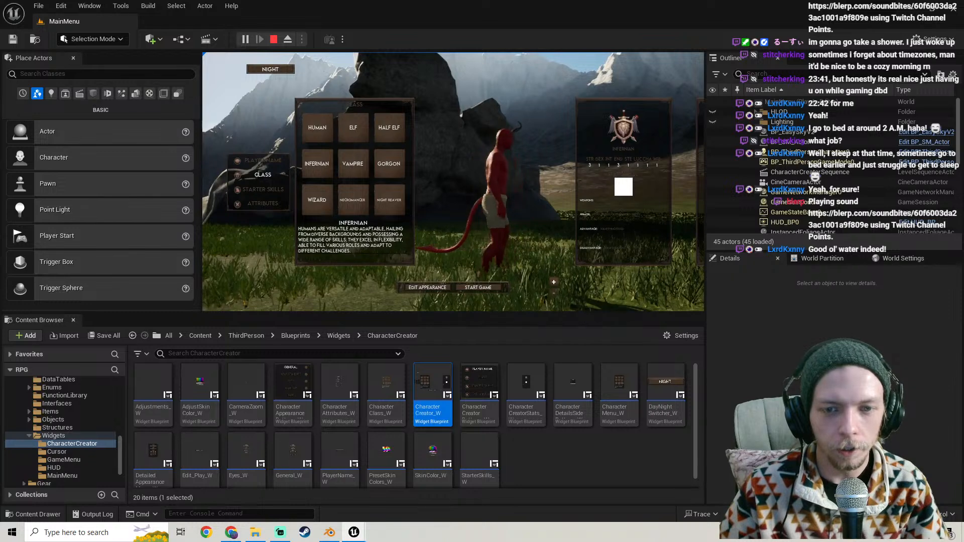
scroll(475, 212, up, 2)
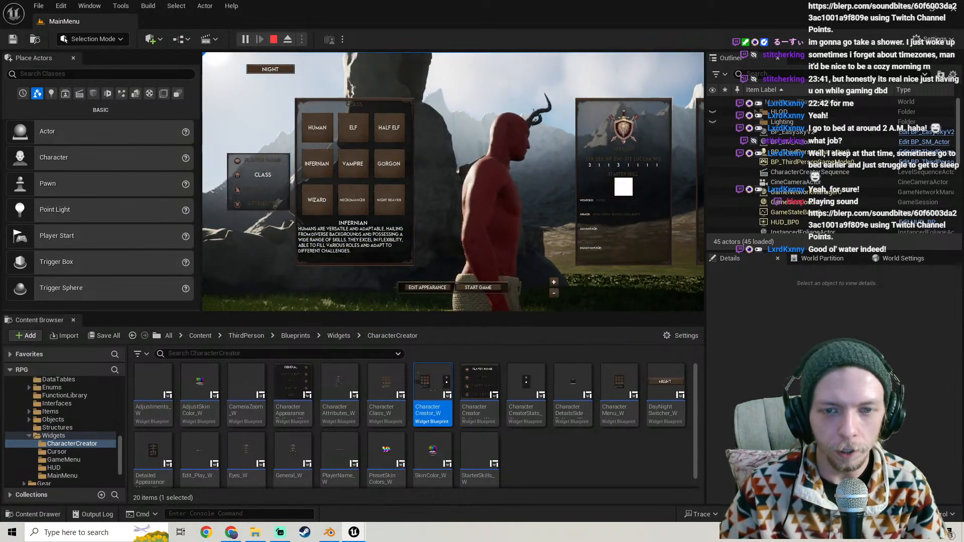
scroll(492, 200, down, 2)
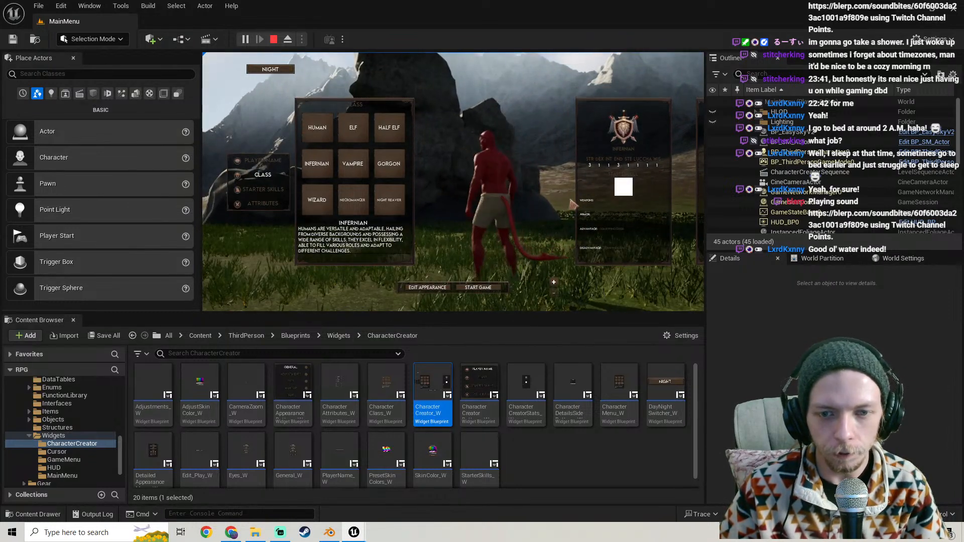
scroll(522, 216, up, 2)
scroll(497, 238, down, 2)
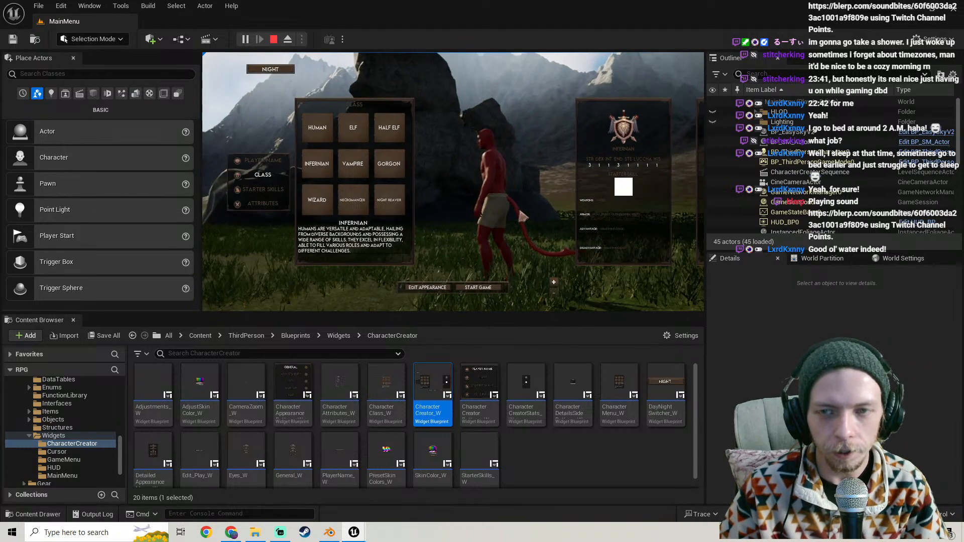
drag(527, 211, 452, 211)
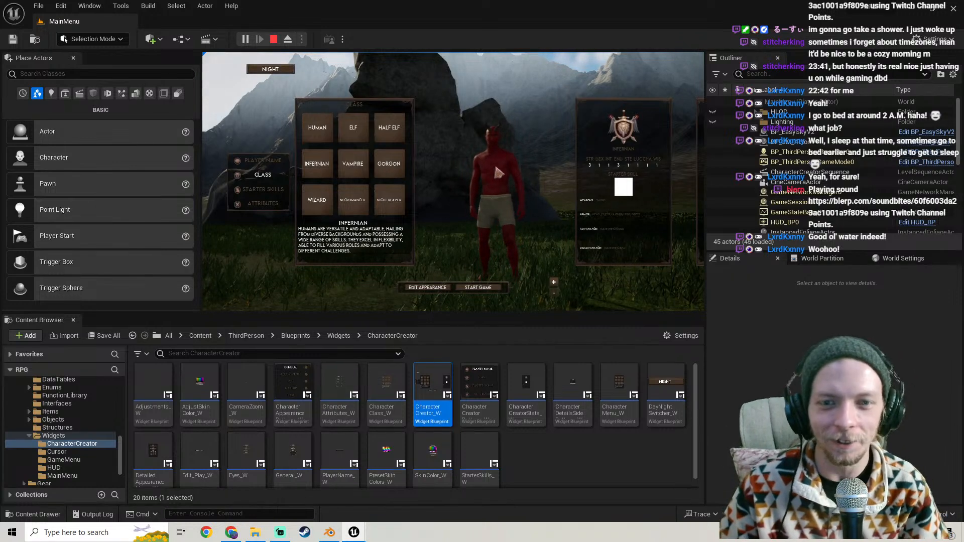
scroll(496, 178, up, 2)
scroll(499, 176, down, 2)
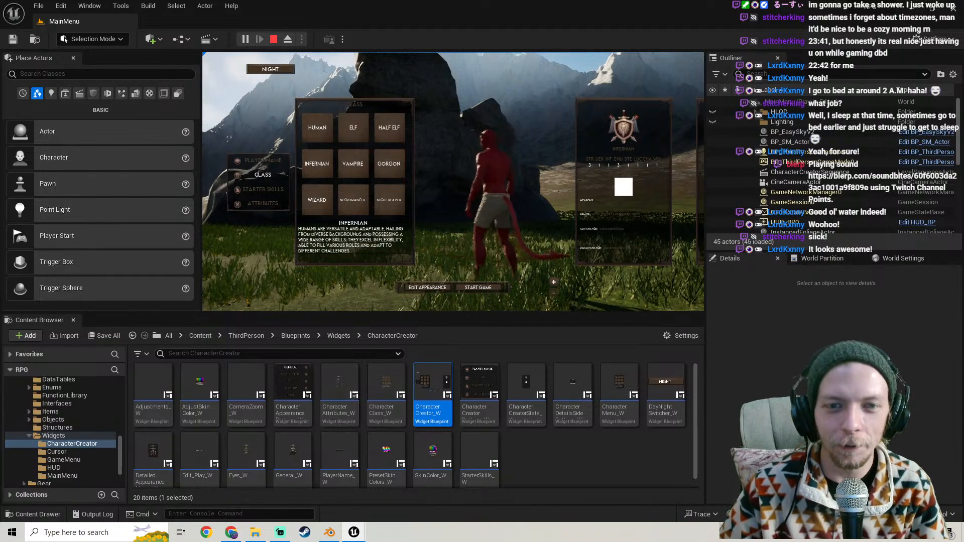
Examine the Infernian's horns, face and body from the front at close, medium and full-body camera distances
drag(472, 189, 500, 189)
scroll(501, 188, up, 3)
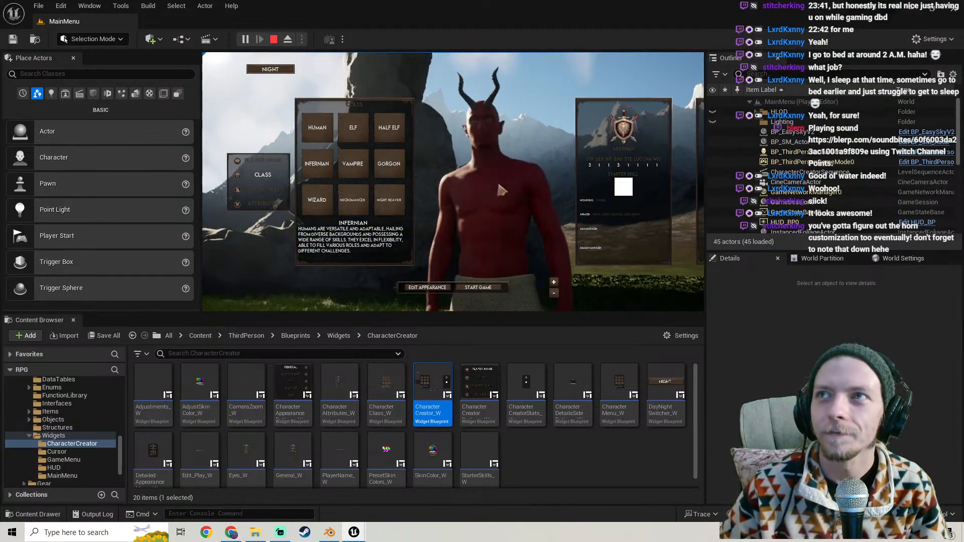
scroll(501, 190, down, 3)
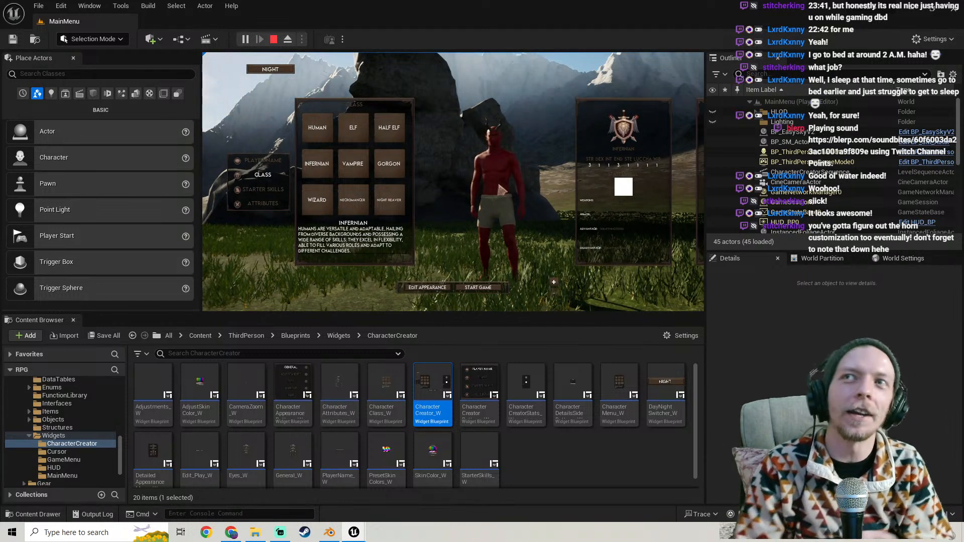
scroll(498, 185, up, 3)
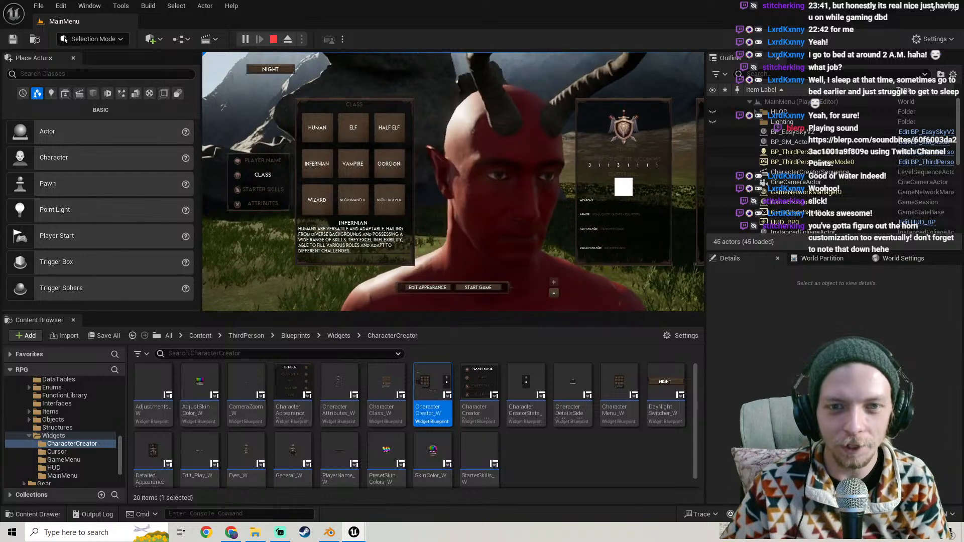
scroll(489, 180, down, 3)
scroll(477, 148, up, 3)
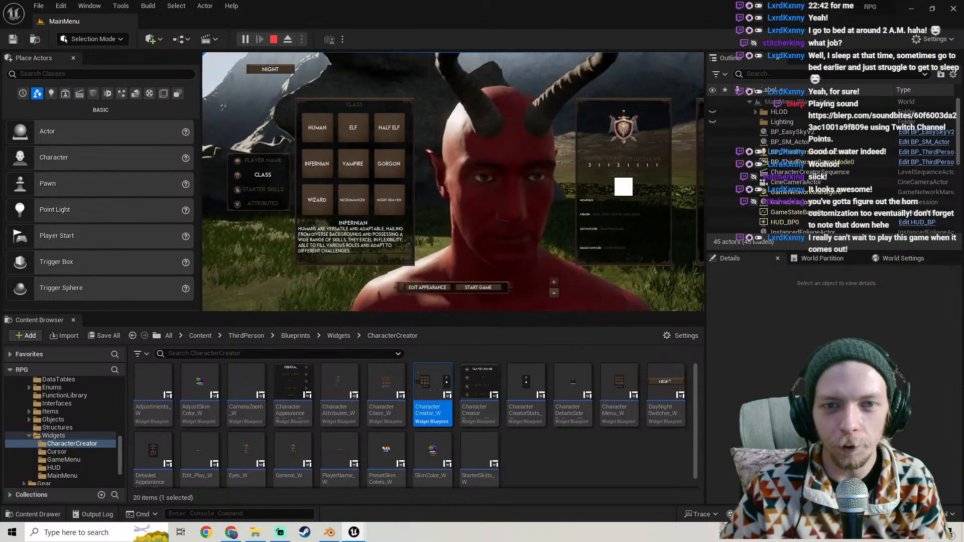
mouse_move(478, 148)
mouse_down()
mouse_move(577, 150)
mouse_move(414, 150)
mouse_move(480, 146)
mouse_up()
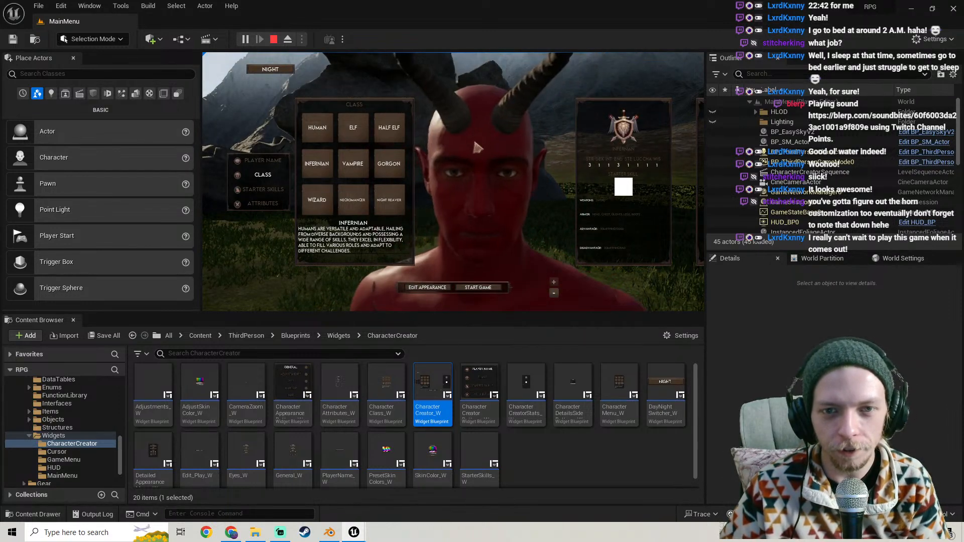
scroll(481, 145, down, 2)
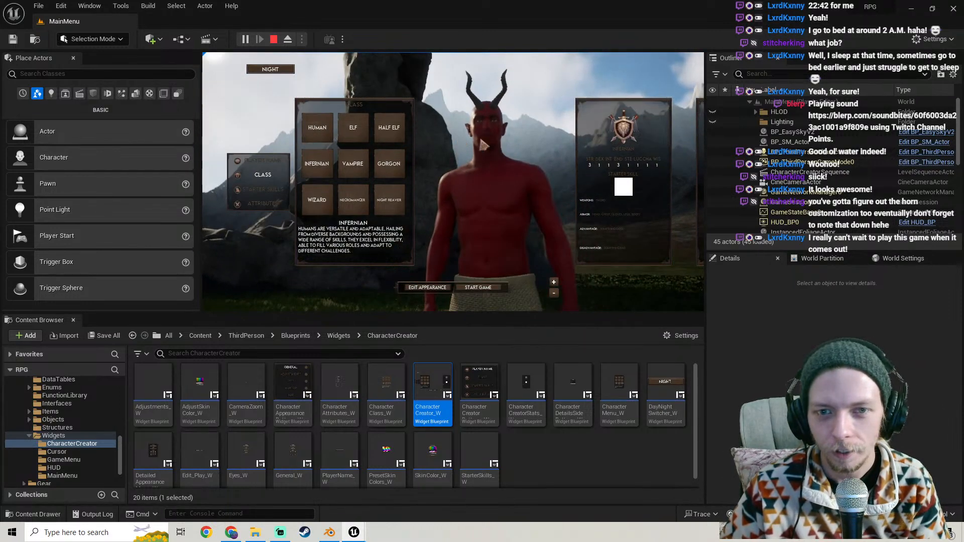
scroll(480, 146, up, 2)
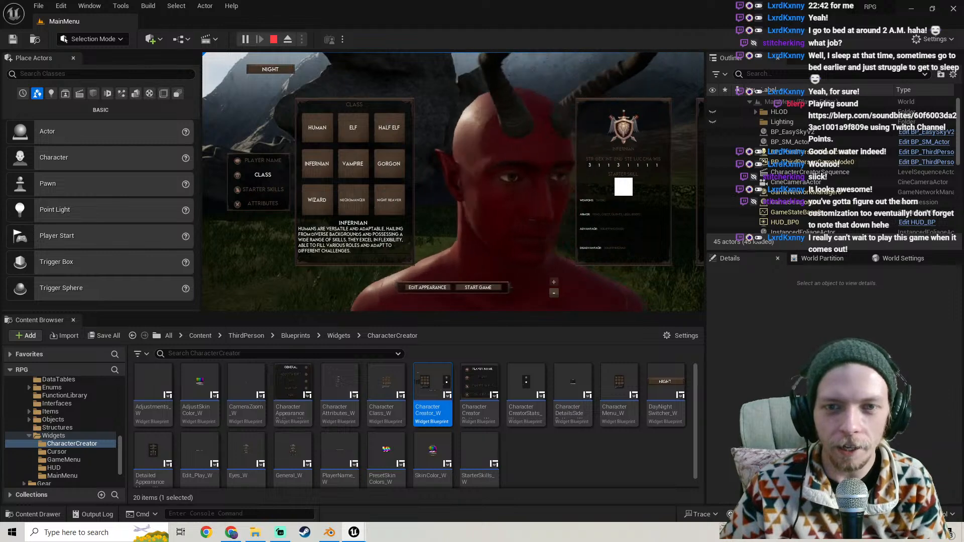
drag(508, 111, 355, 110)
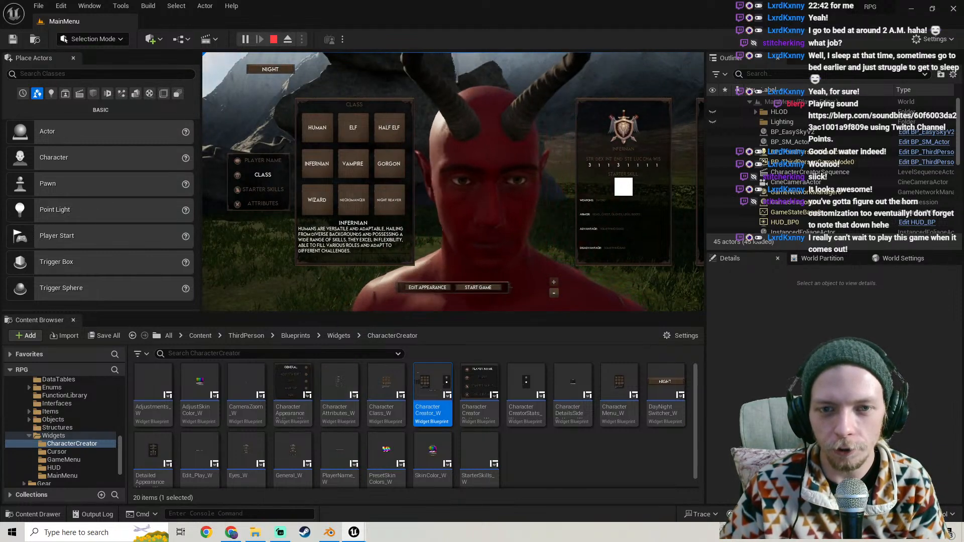
scroll(505, 129, down, 2)
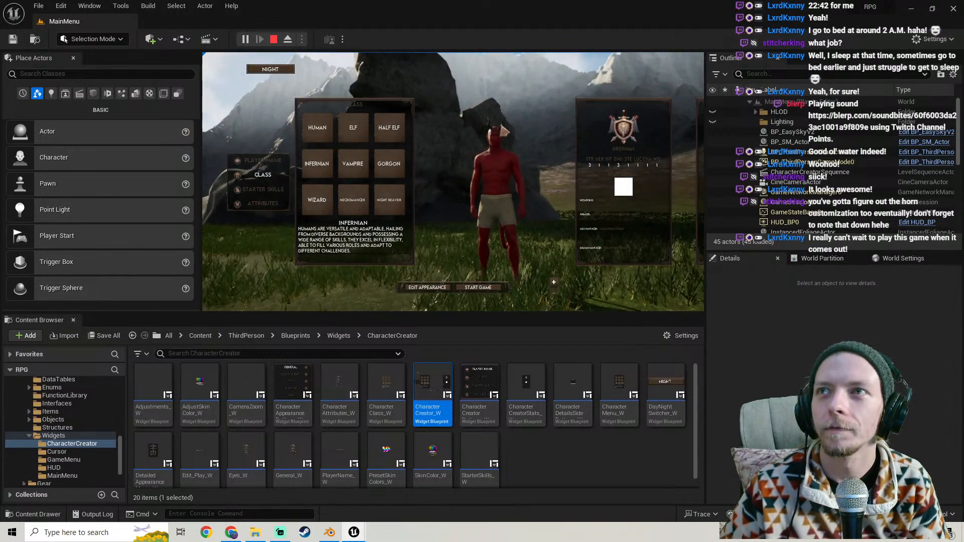
scroll(504, 130, up, 1)
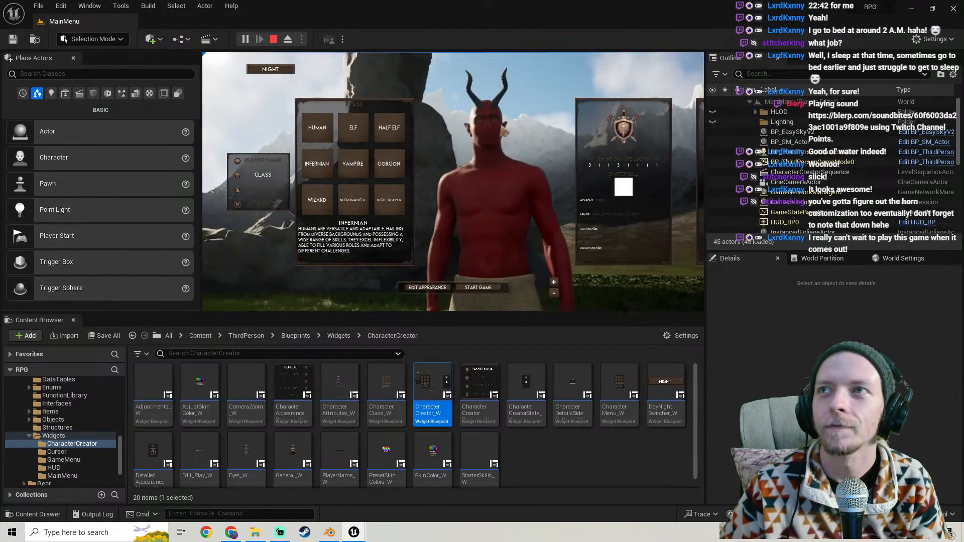
scroll(505, 130, down, 1)
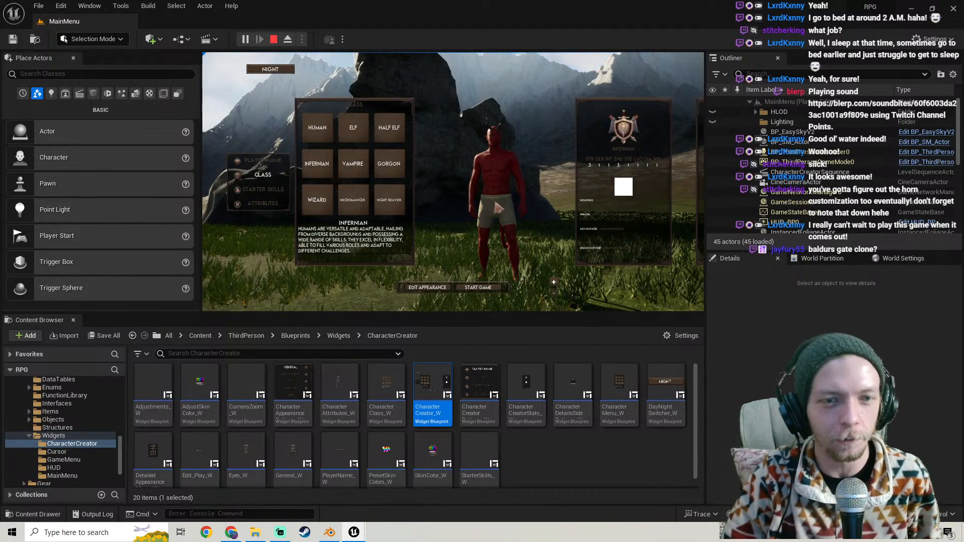
scroll(494, 207, up, 4)
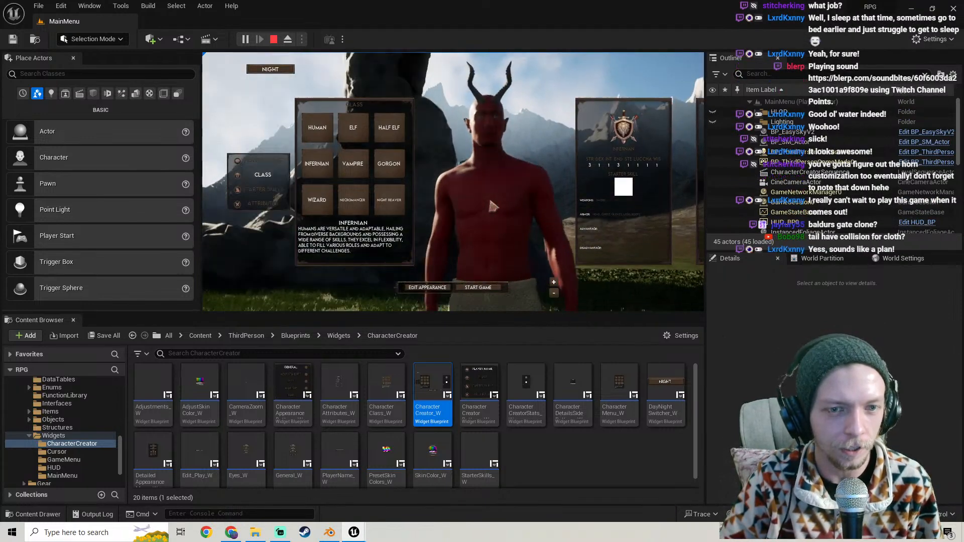
Compare how the Infernian looks at full-body, waist-up and face camera distances, including a turned side view showing the tail
scroll(494, 206, up, 4)
scroll(494, 206, down, 4)
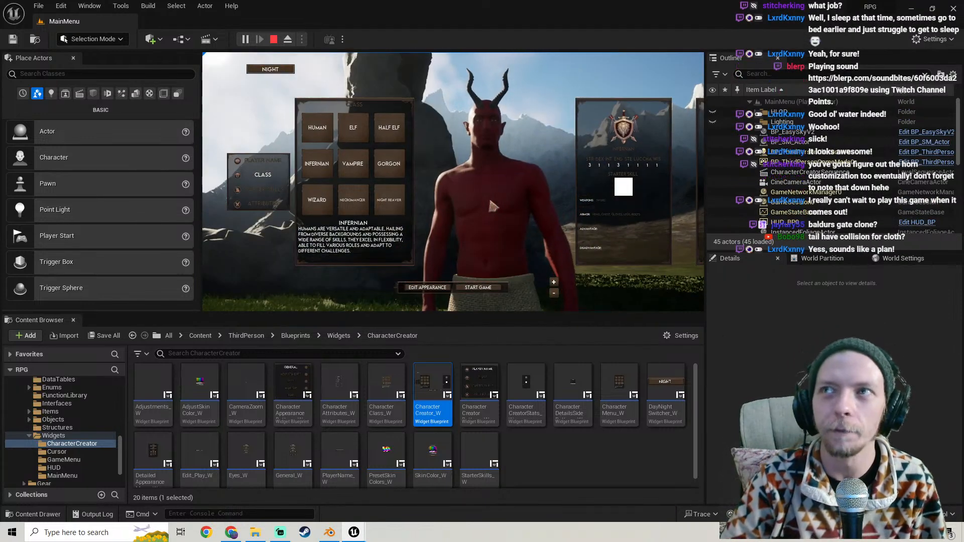
scroll(492, 206, down, 4)
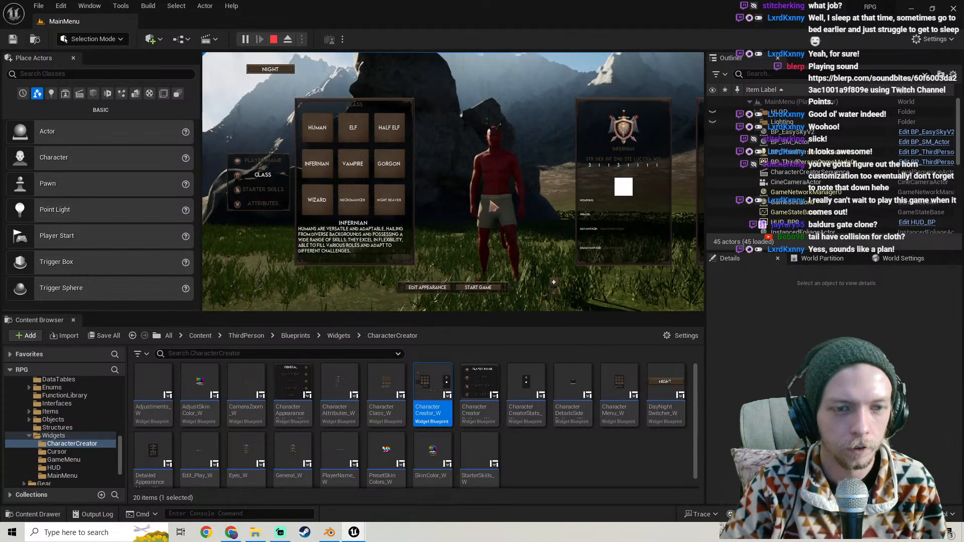
scroll(492, 206, up, 4)
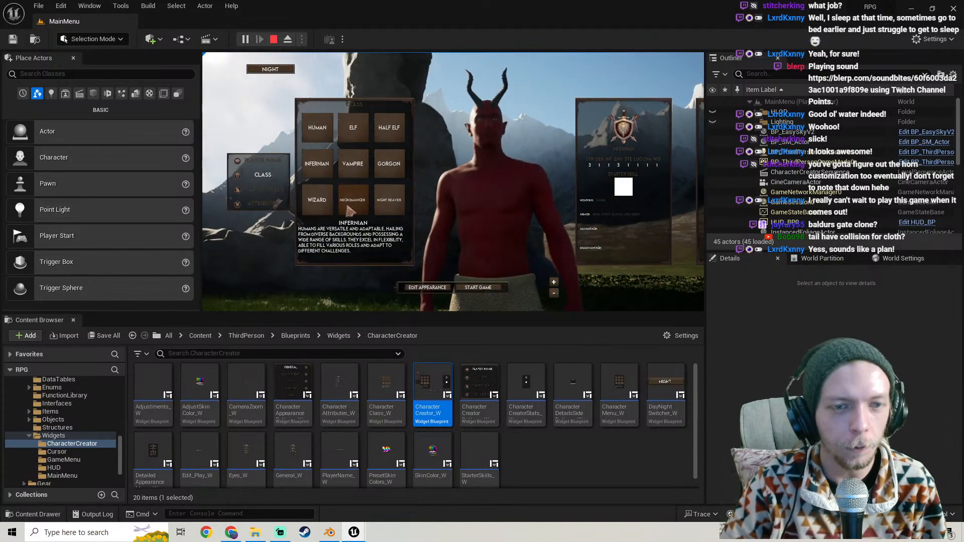
click(317, 165)
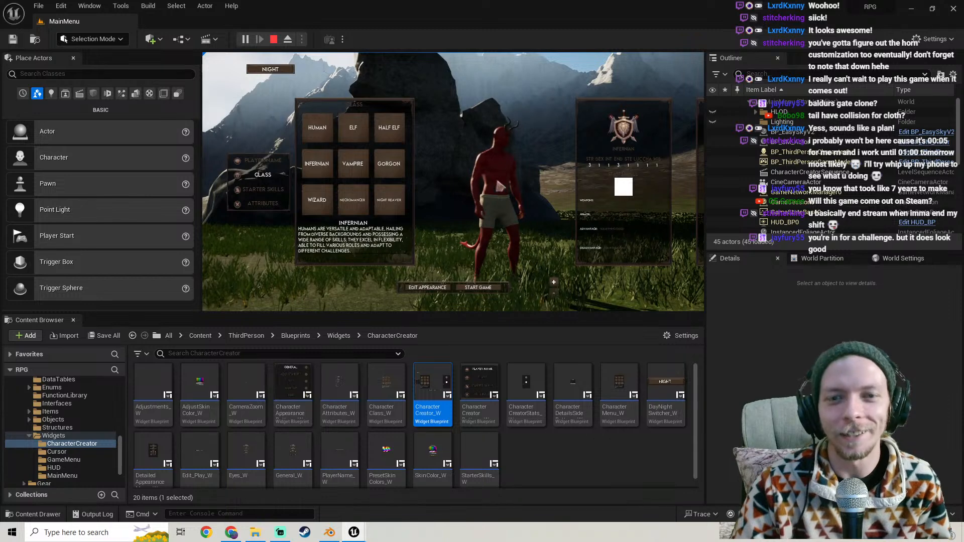
scroll(489, 186, up, 3)
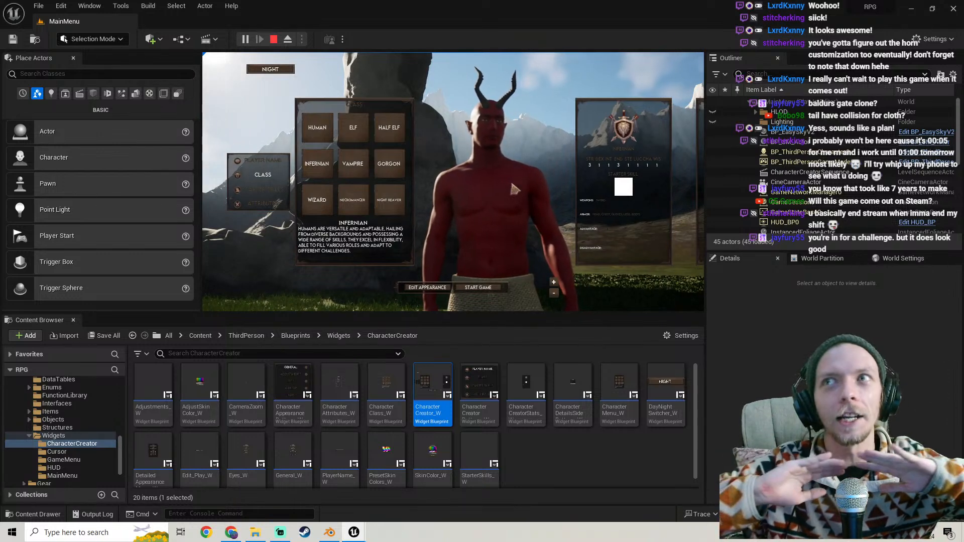
scroll(515, 189, up, 3)
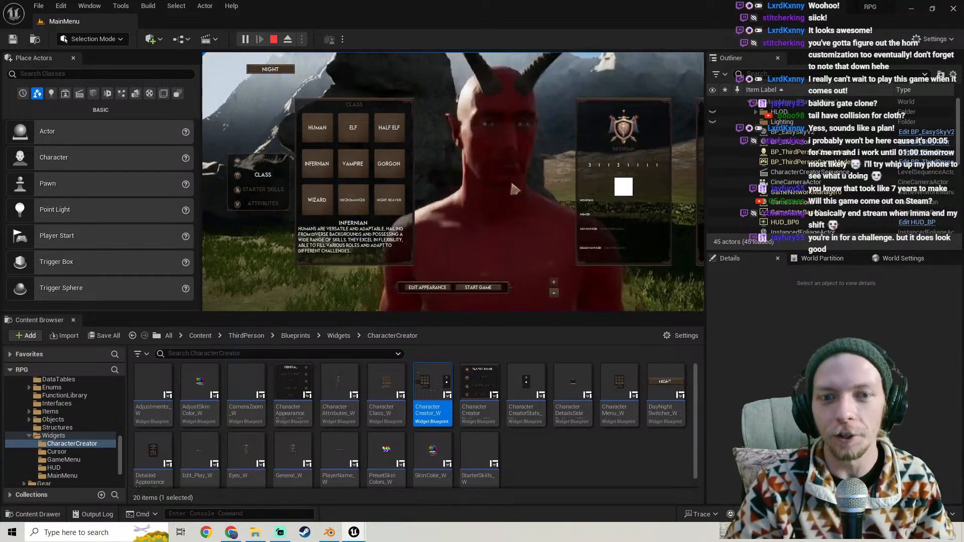
scroll(515, 189, down, 3)
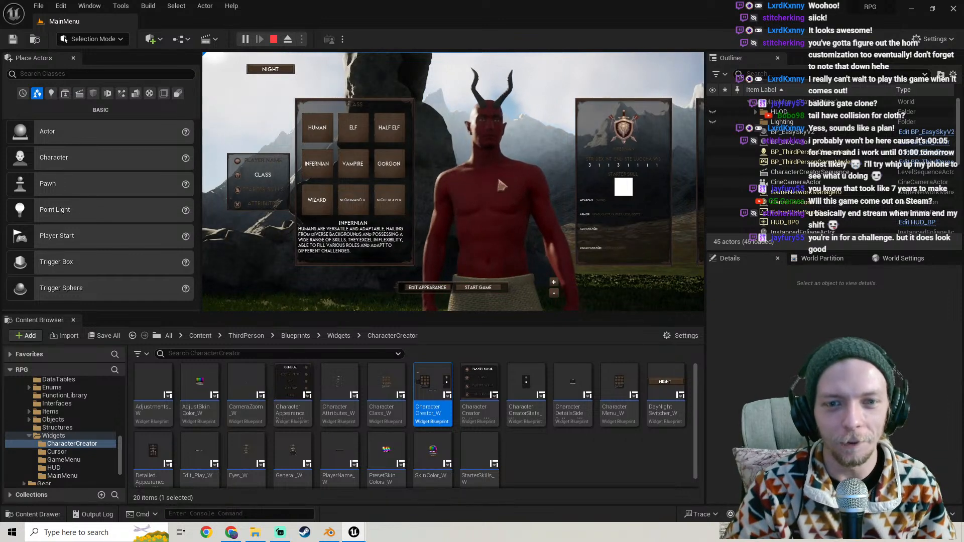
scroll(514, 189, up, 3)
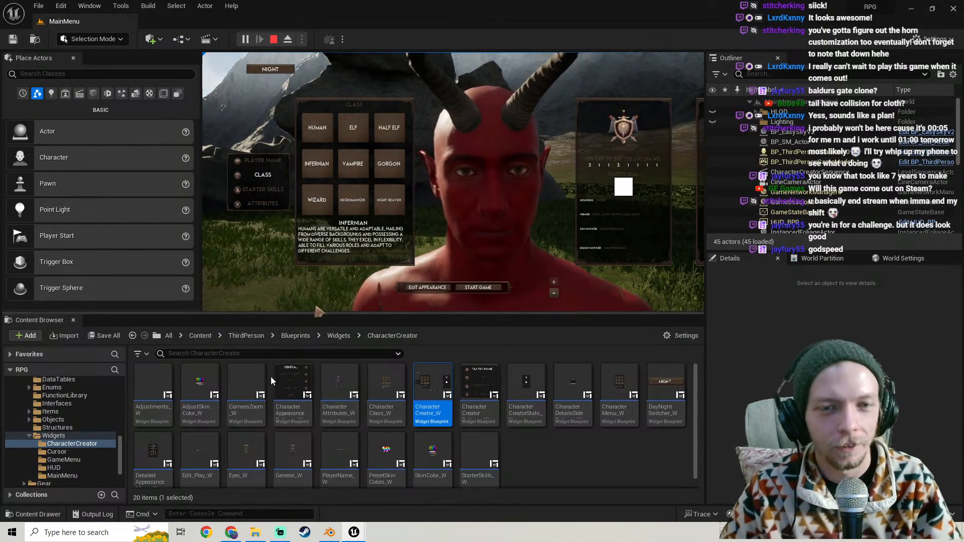
Stop the play session, check the livestream's YouTube page in Chrome and return to the Unreal Editor
key(Escape)
click(230, 533)
click(196, 10)
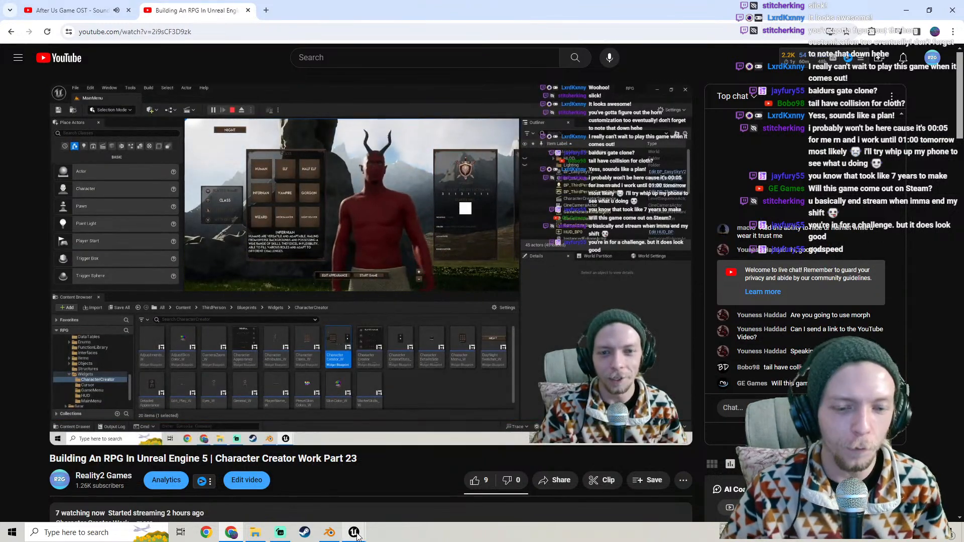
mouse_move(354, 531)
click(408, 486)
click(954, 10)
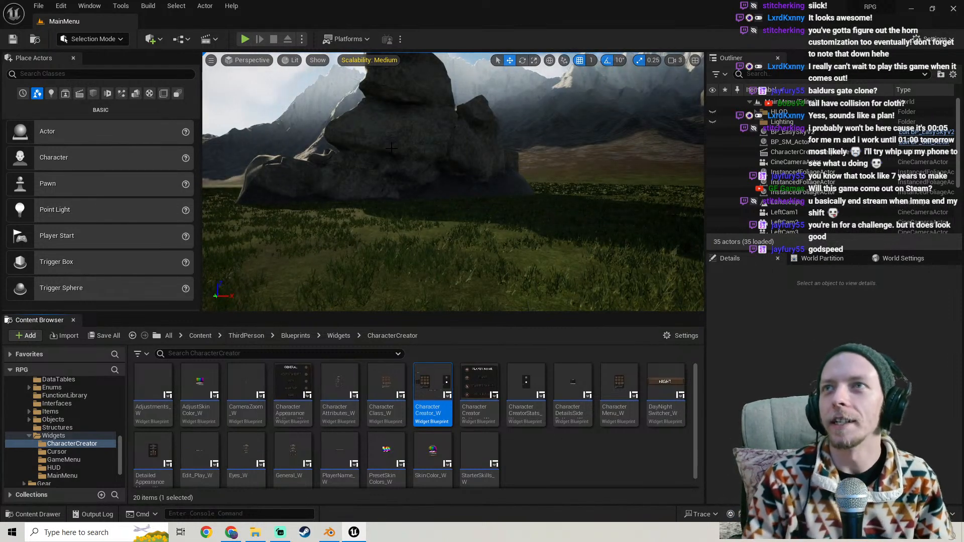
Start a new game in a fresh play session and choose the Infernian class in the character creator
click(245, 38)
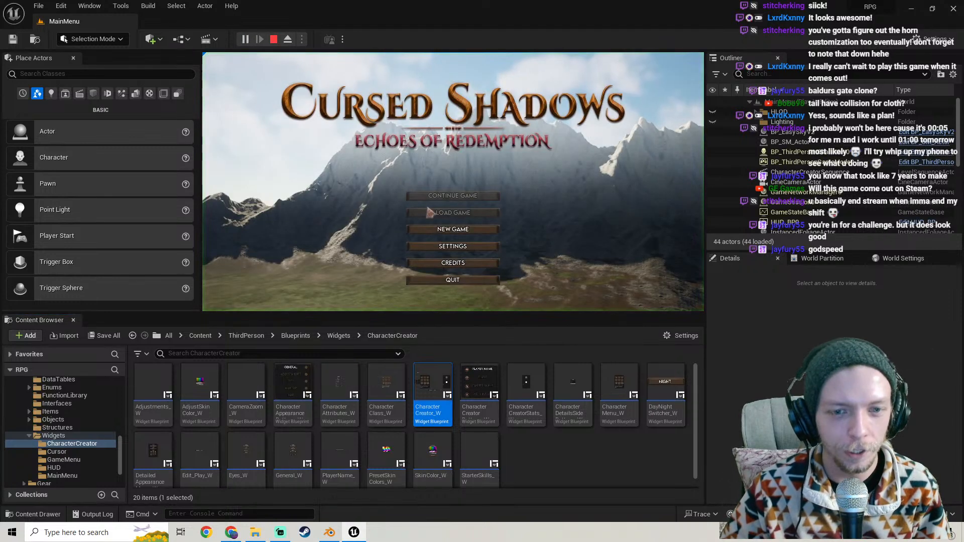
click(452, 230)
click(321, 169)
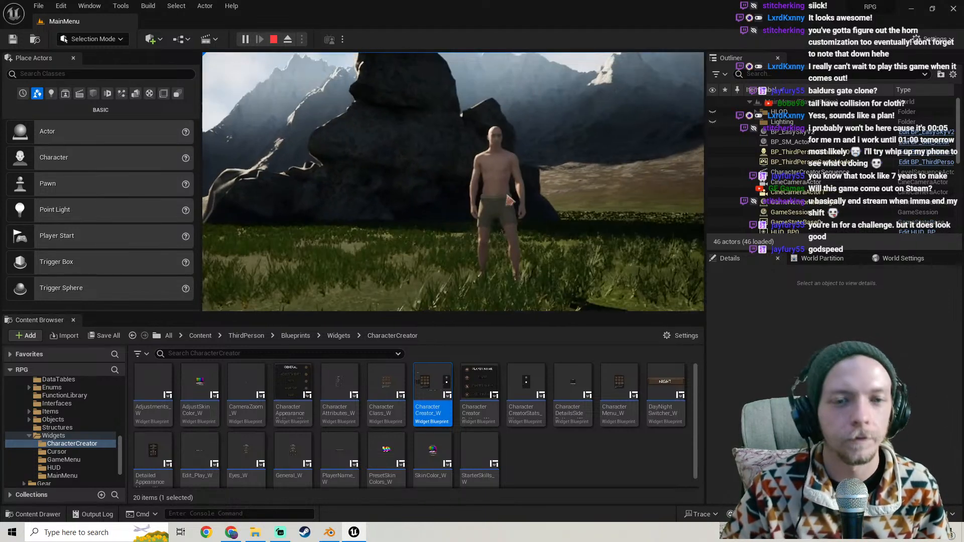
click(267, 174)
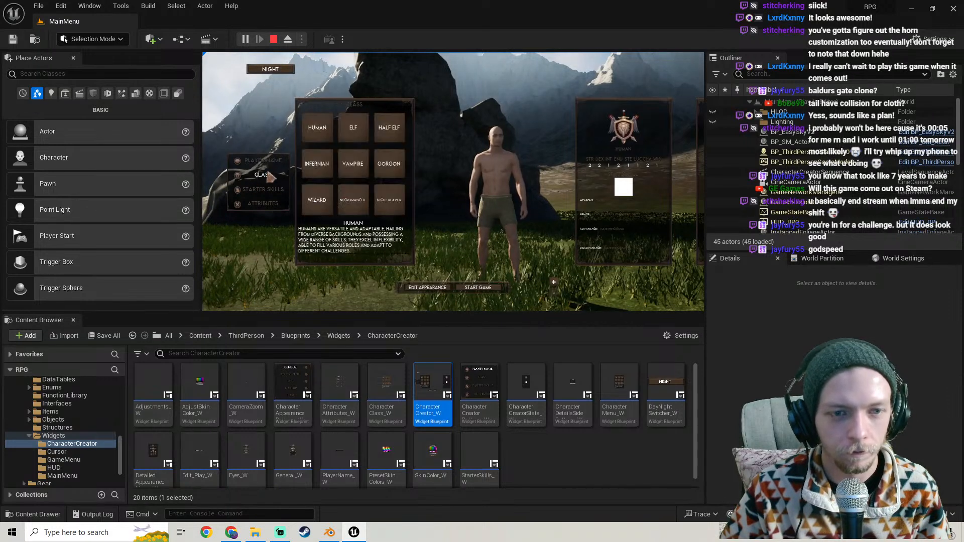
click(317, 164)
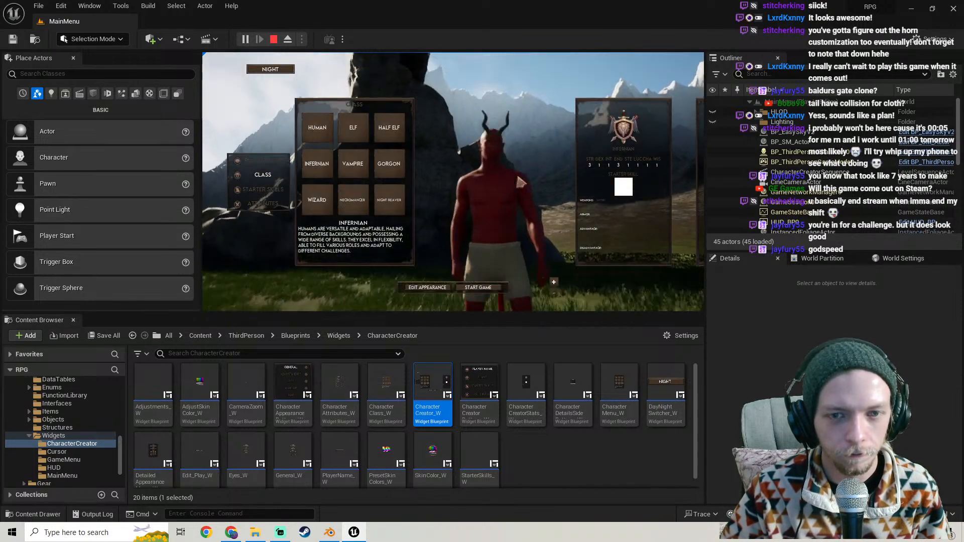
Examine the male Infernian's tail from the side at full-body distance and the horns from the front at waist-up distance
scroll(520, 182, down, 5)
drag(520, 183, 452, 182)
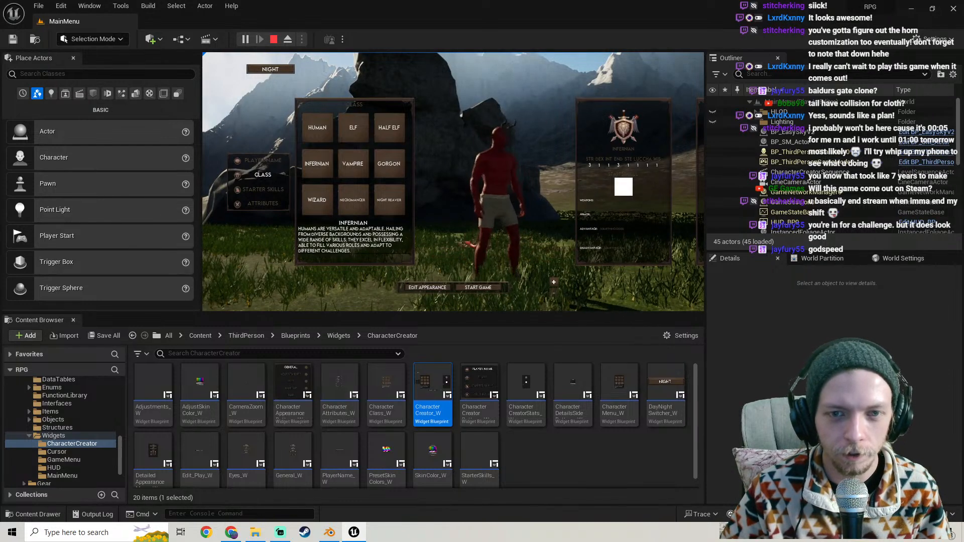
scroll(513, 192, up, 5)
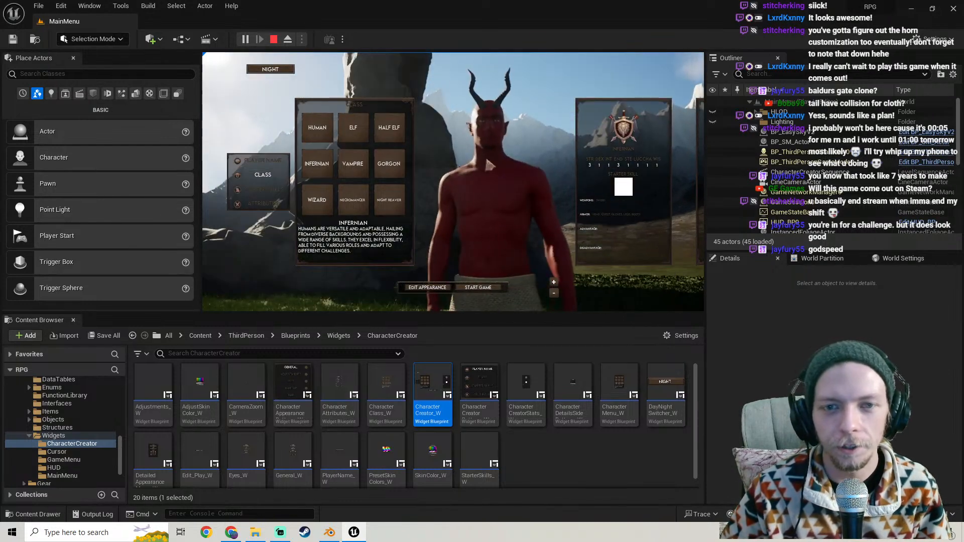
Switch the Infernian's gender to Female in the appearance settings and examine the horns, body and tail at full-body and waist-up distances
click(427, 287)
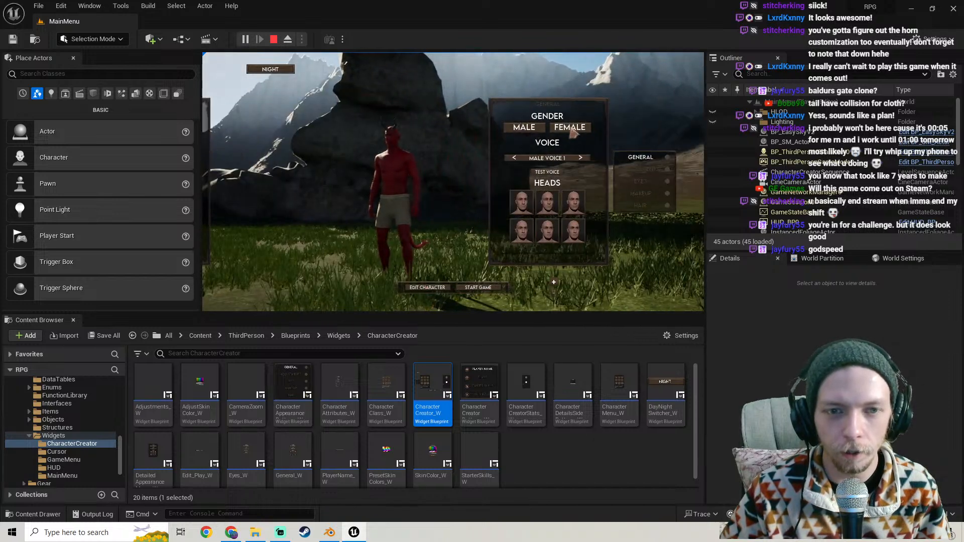
click(570, 127)
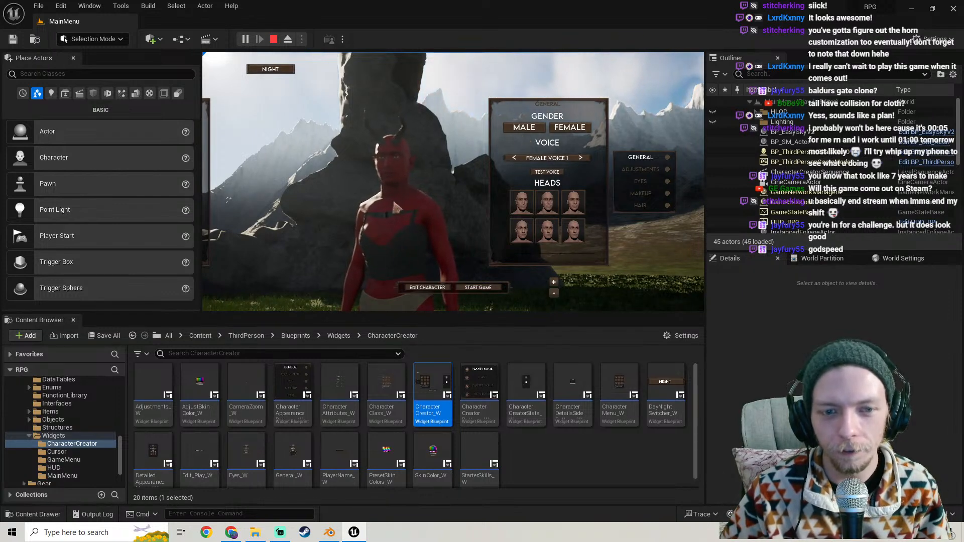
scroll(395, 200, down, 2)
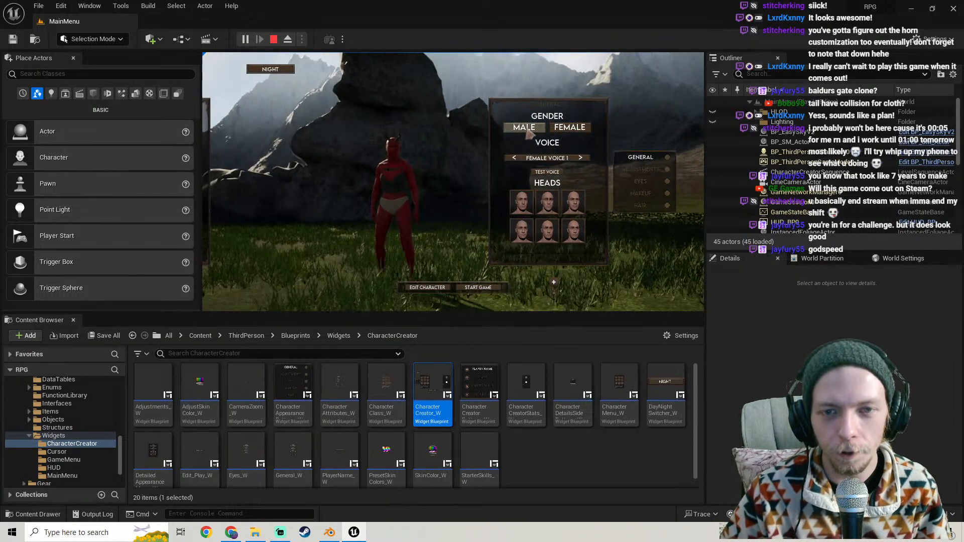
scroll(399, 166, up, 2)
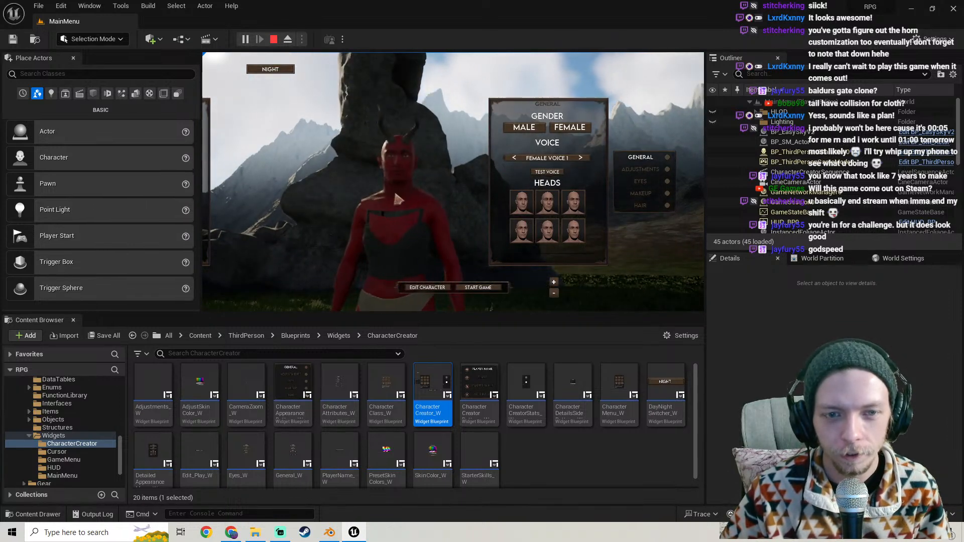
scroll(408, 199, down, 2)
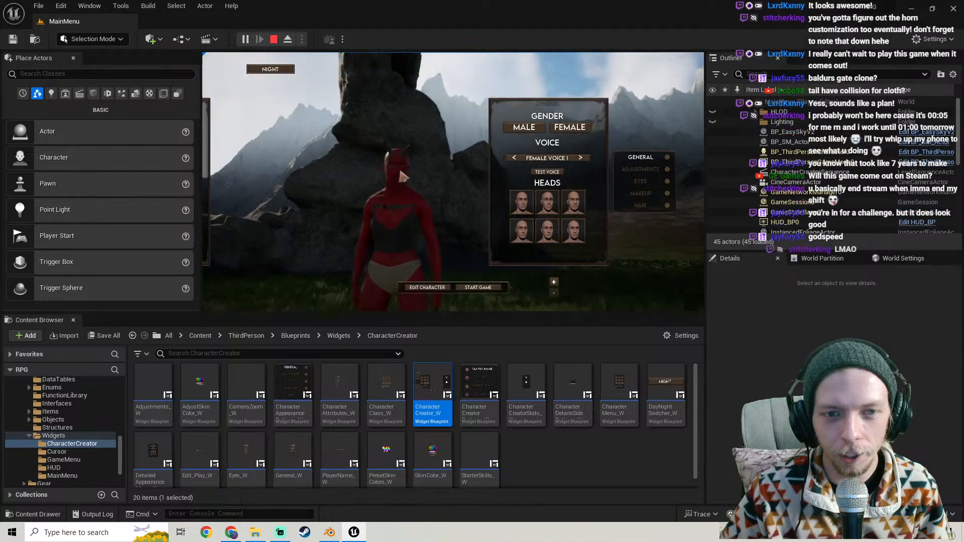
scroll(404, 180, up, 2)
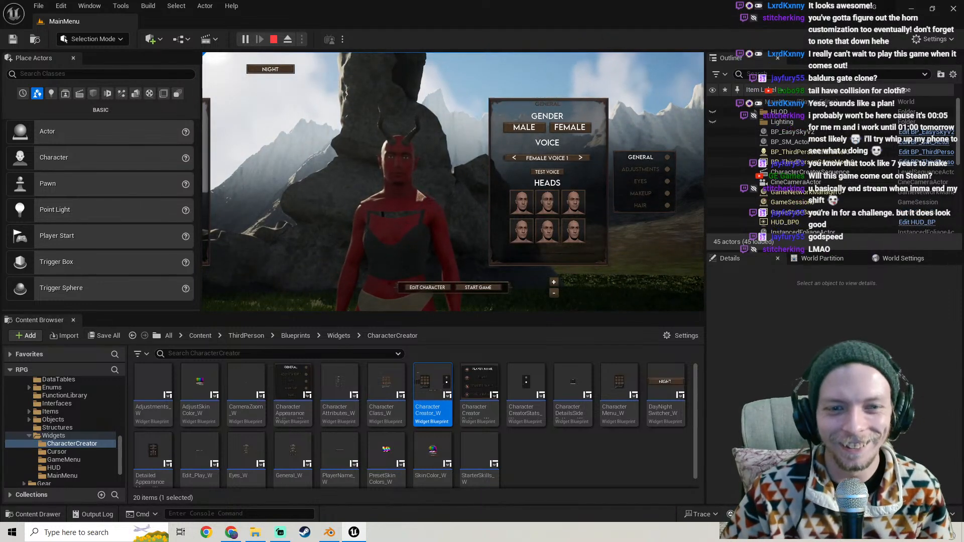
scroll(404, 181, up, 1)
scroll(403, 179, down, 2)
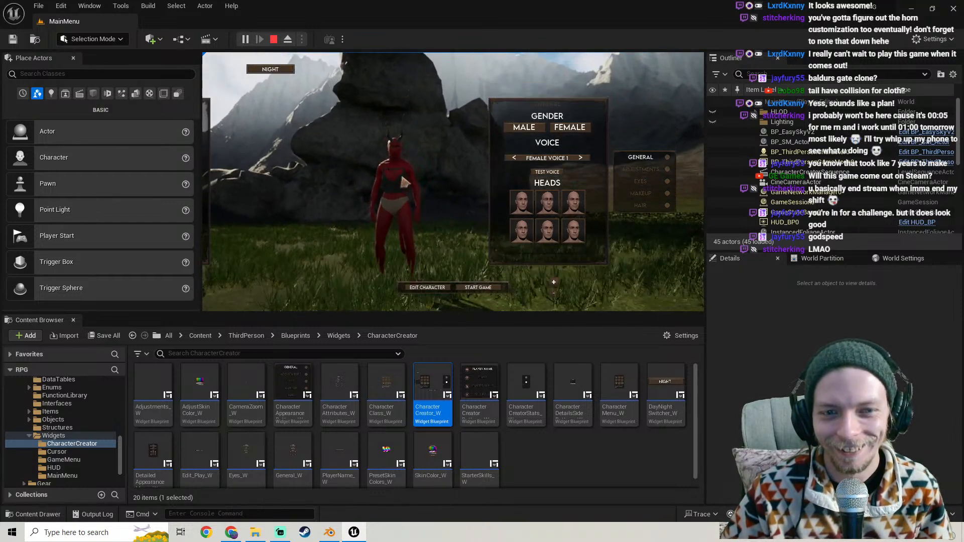
mouse_move(379, 178)
mouse_down()
mouse_move(342, 178)
mouse_move(378, 178)
mouse_up()
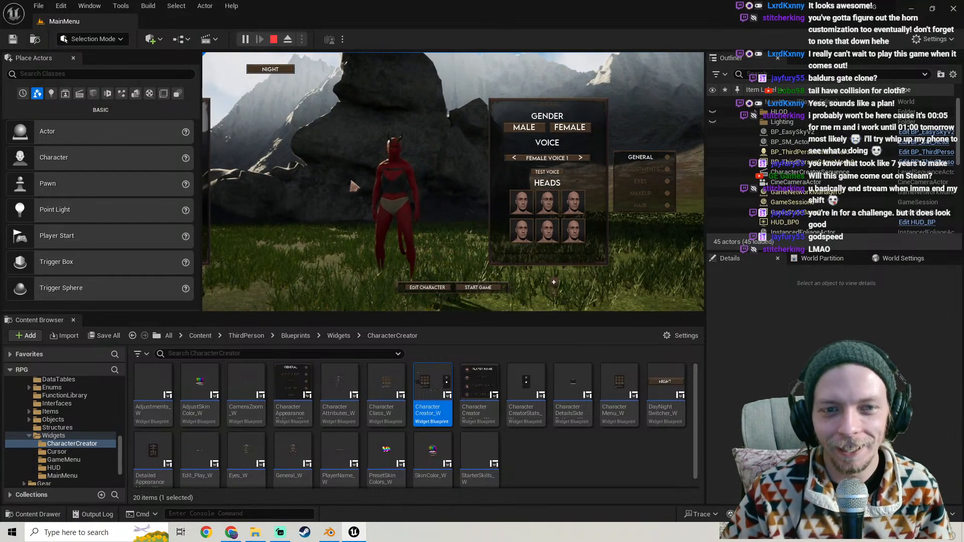
Set the gender back to Male and return to the class selection to preview the Elf class
click(523, 127)
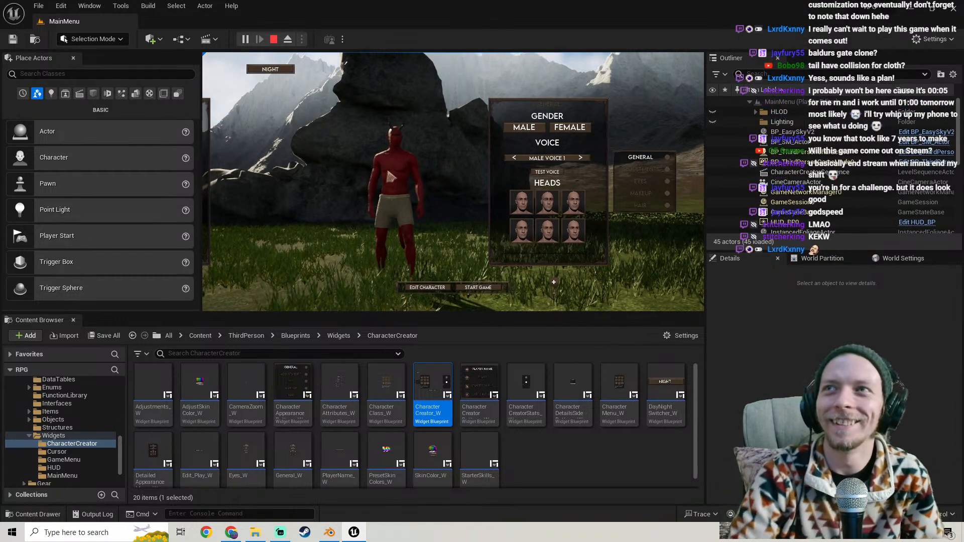
click(427, 287)
click(354, 131)
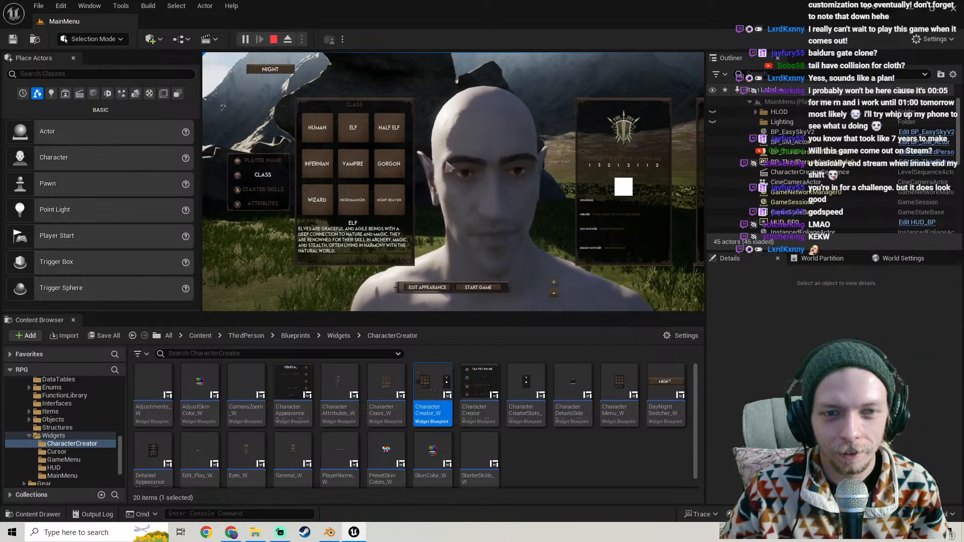
Compare the Human, Infernian and Half Elf classes in close-up, reselect Human and inspect the head
click(327, 132)
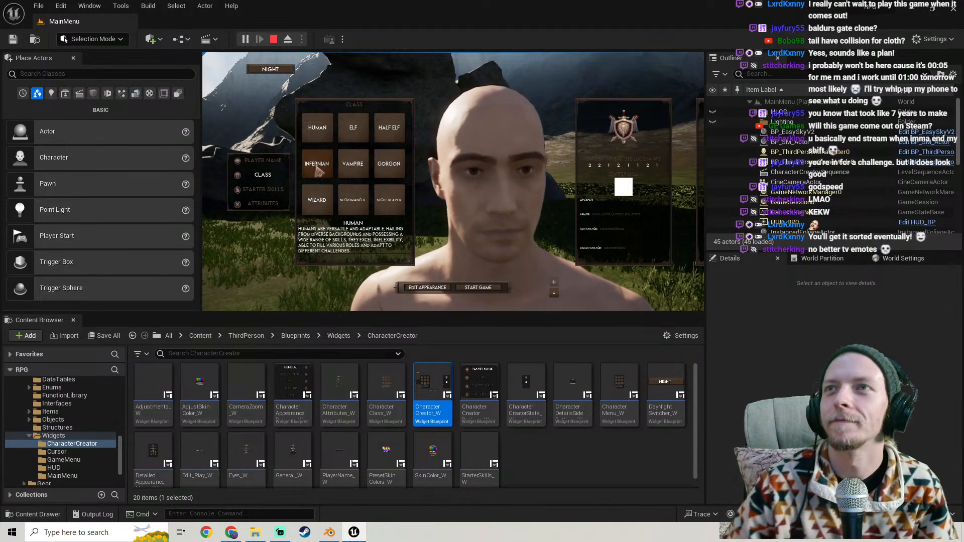
scroll(318, 171, down, 1)
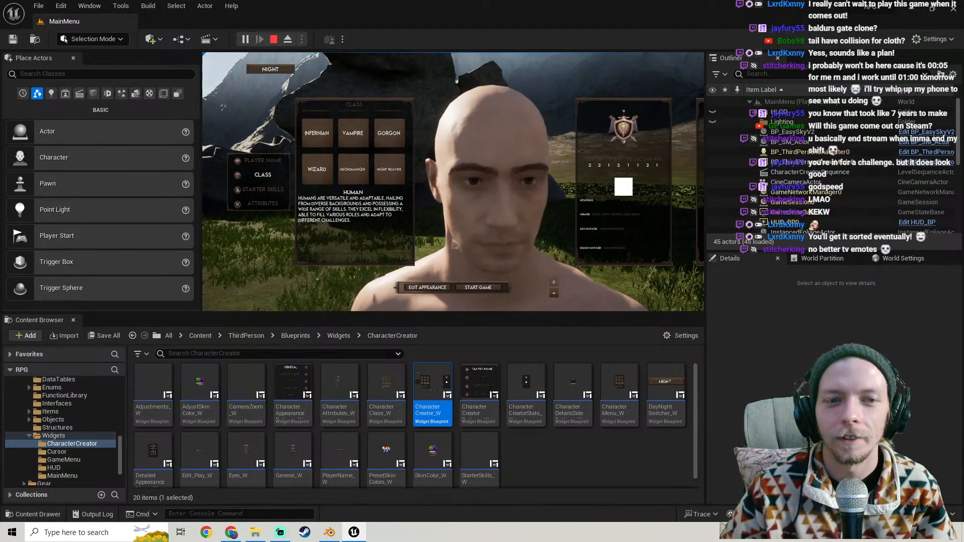
scroll(392, 186, up, 1)
click(378, 173)
click(317, 164)
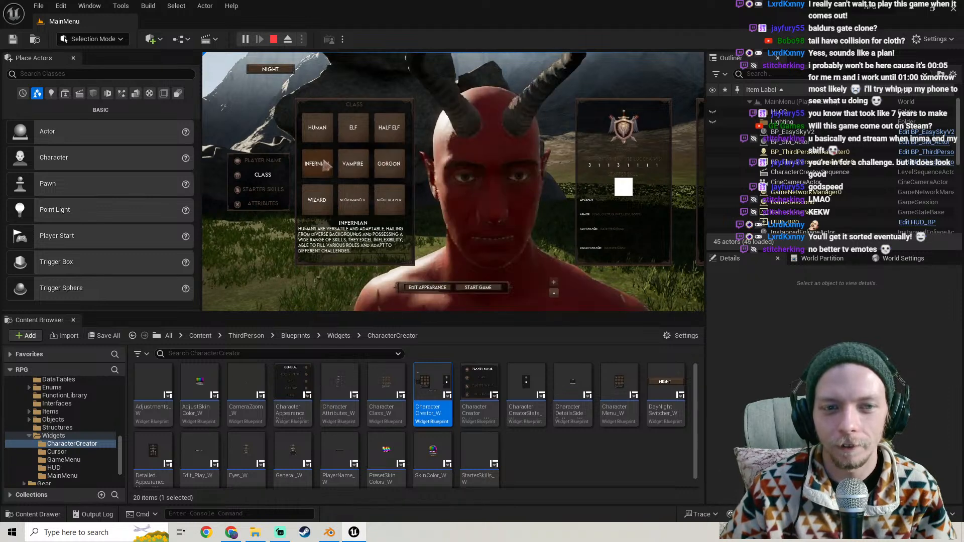
click(354, 137)
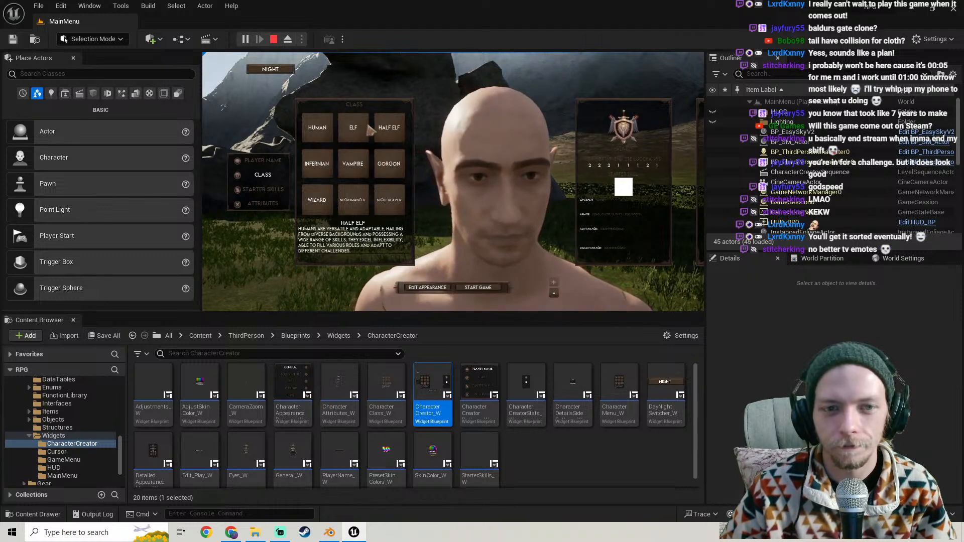
click(314, 134)
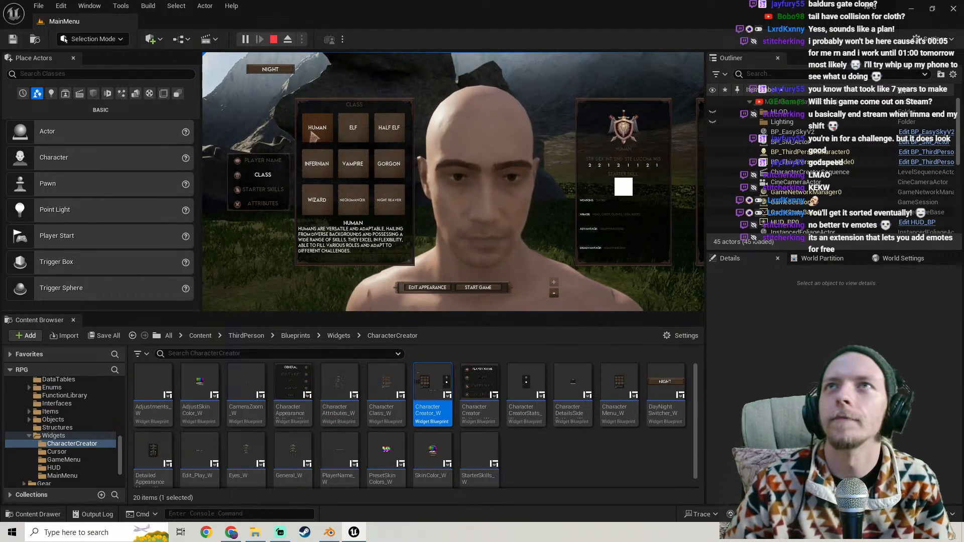
scroll(494, 179, down, 5)
scroll(495, 179, up, 5)
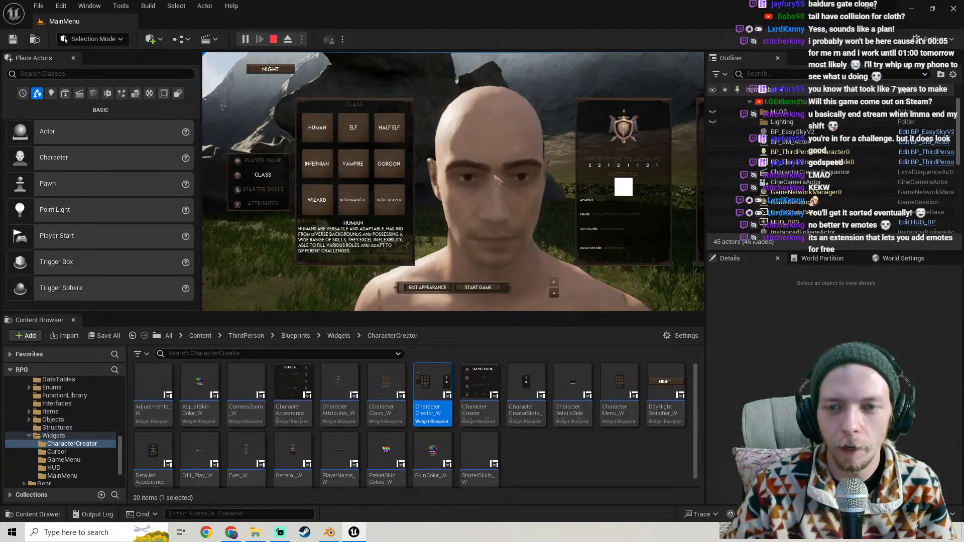
mouse_move(494, 180)
mouse_down()
mouse_move(562, 177)
mouse_move(501, 172)
mouse_up()
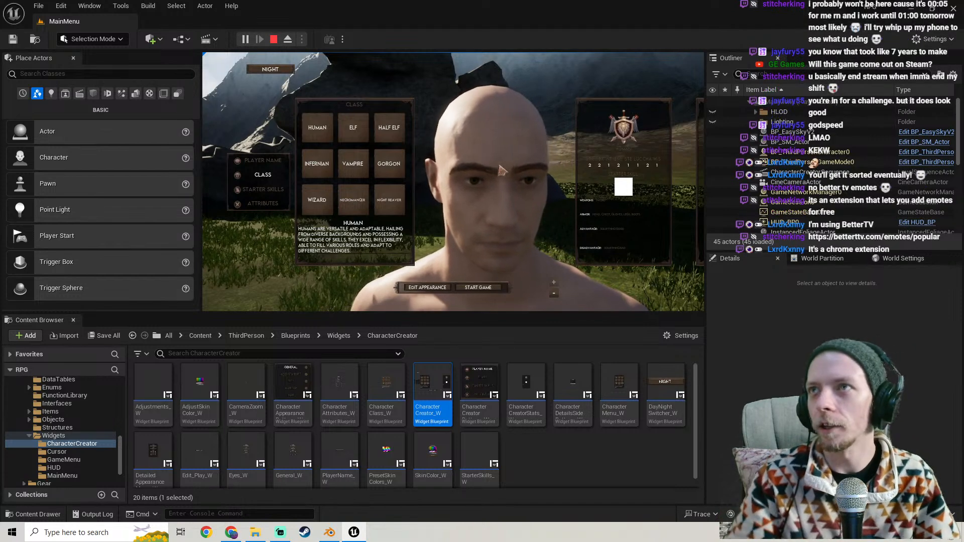
Switch to Streamlabs Desktop and hide the screen capture in the Livescreen scene
click(280, 532)
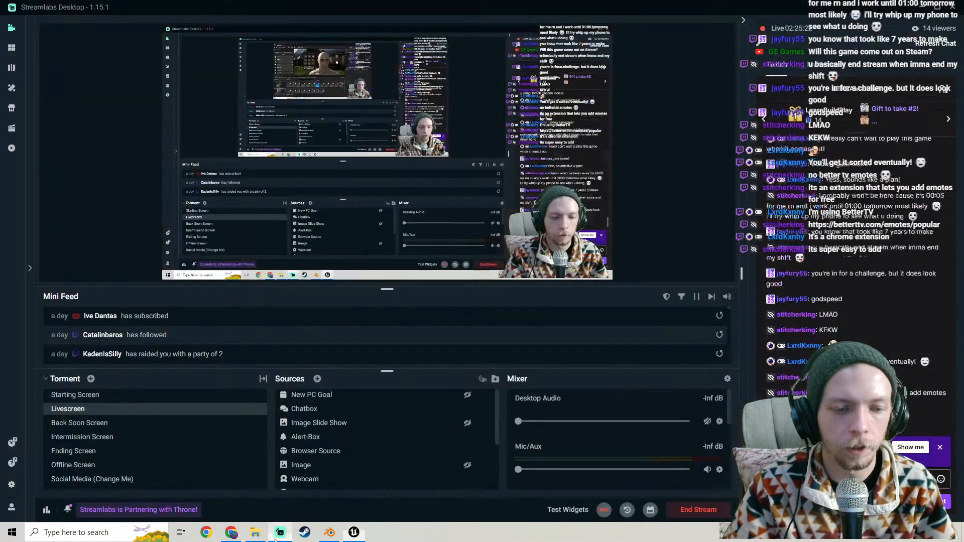
click(467, 439)
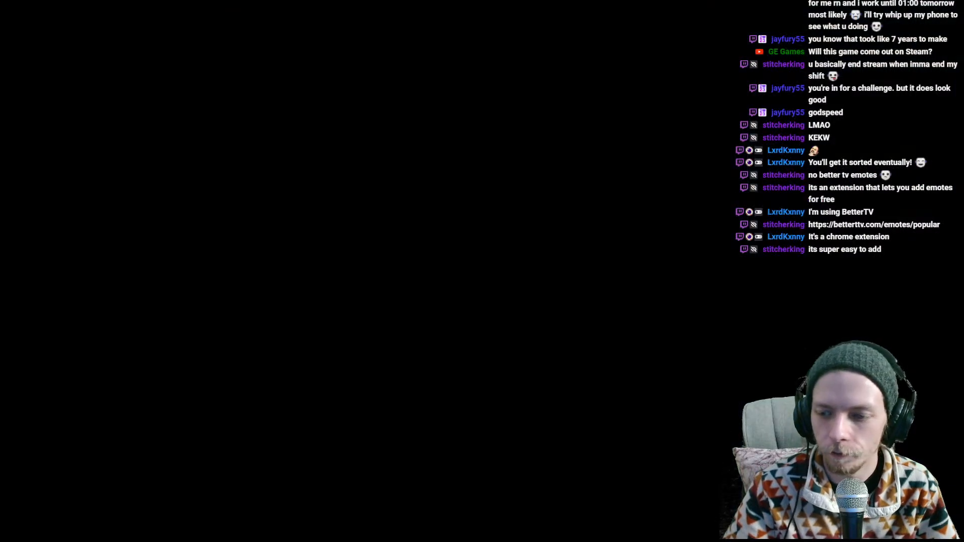